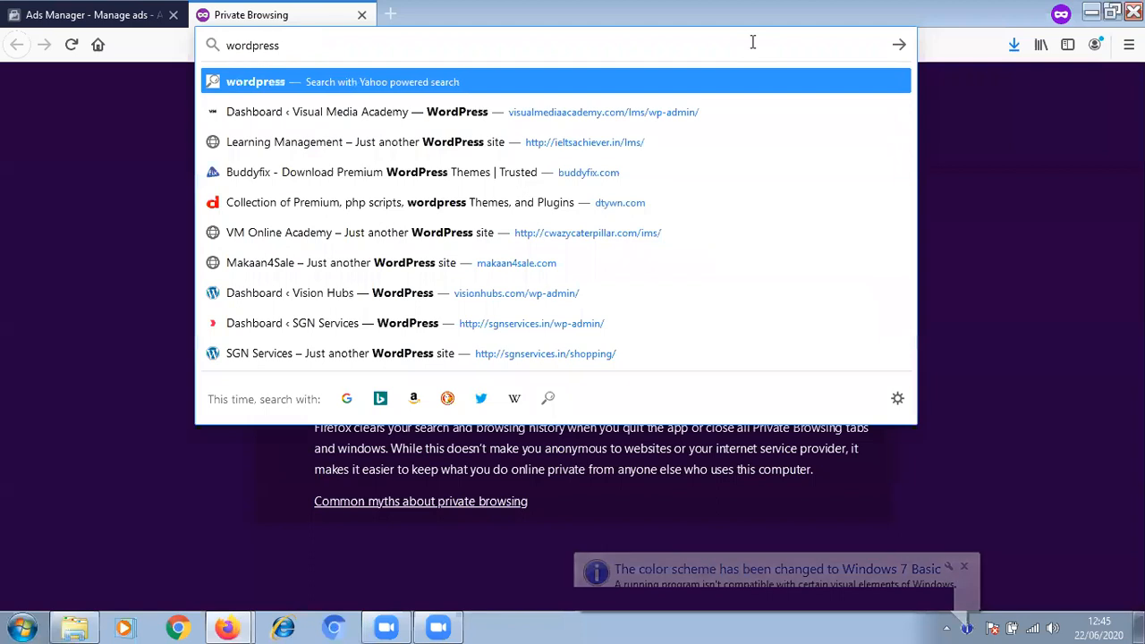
Replace the old address with google.com in the private tab and load it
{"action": "key", "text": "BackSpace"}
{"action": "key", "text": "BackSpace"}
{"action": "key", "text": "BackSpace"}
{"action": "key", "text": "BackSpace"}
{"action": "key", "text": "BackSpace"}
{"action": "key", "text": "BackSpace"}
{"action": "key", "text": "BackSpace"}
{"action": "key", "text": "BackSpace"}
{"action": "key", "text": "BackSpace"}
{"action": "key", "text": "BackSpace"}
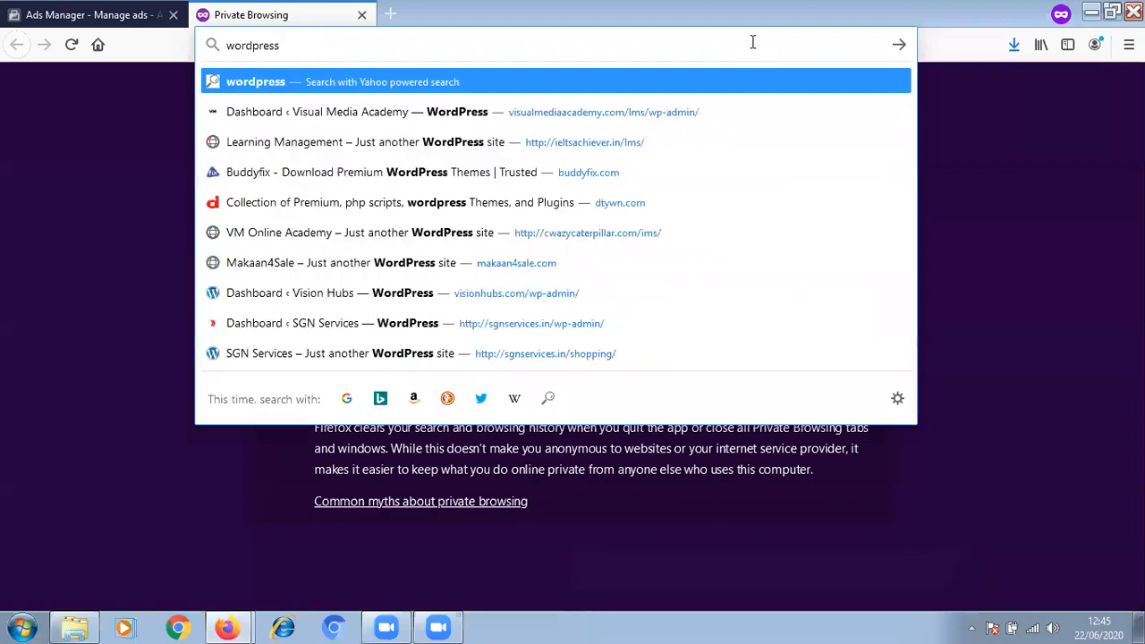
{"action": "type", "text": "google"}
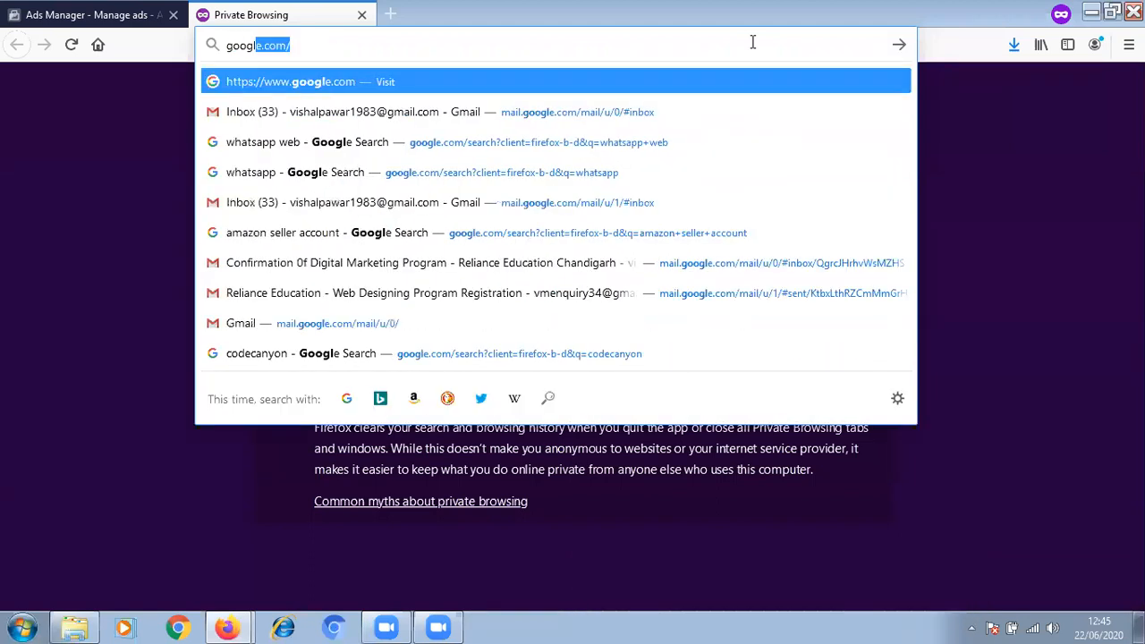
{"action": "key", "text": "Delete"}
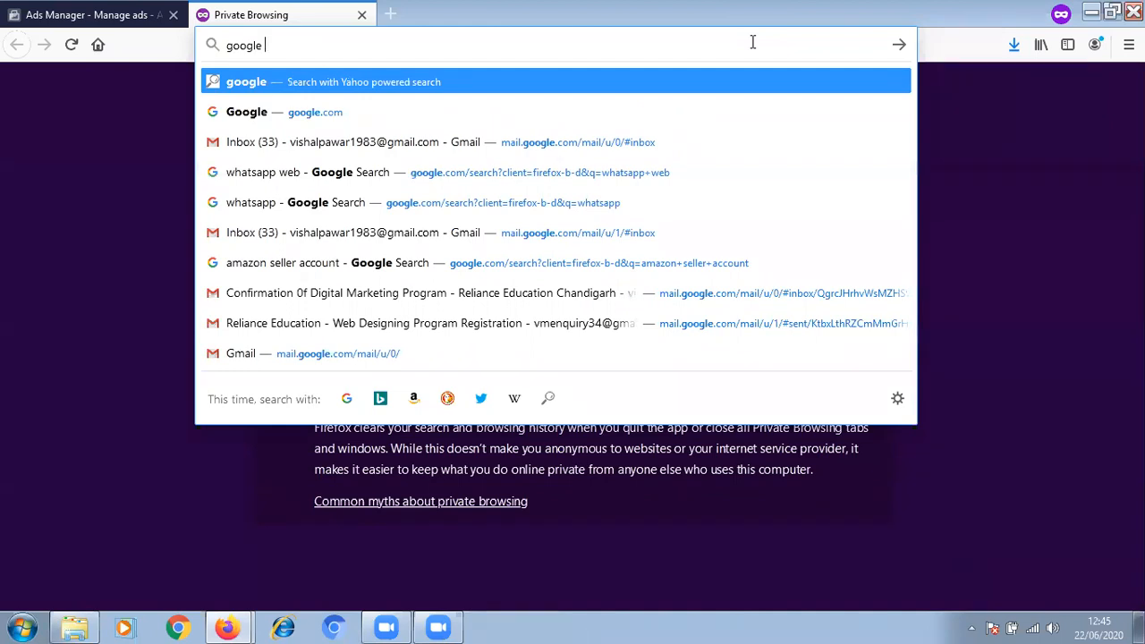
{"action": "type", "text": ".com"}
{"action": "key", "text": "Return"}
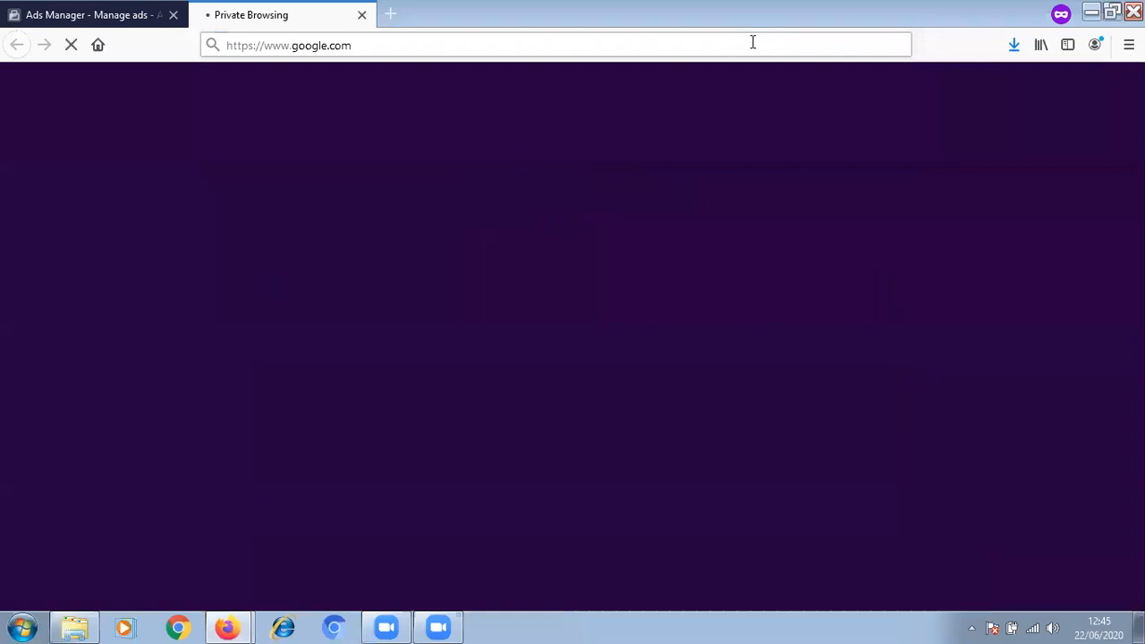
Search Google for 'wordpress'
{"action": "left_click", "coordinate": [546, 309]}
{"action": "type", "text": "w"}
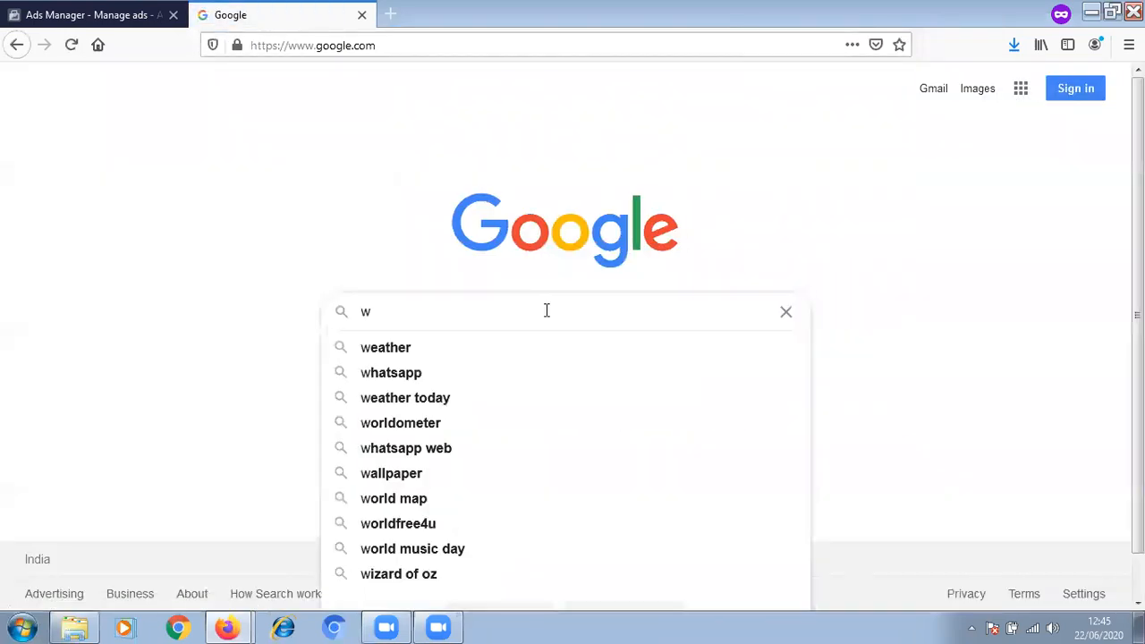
{"action": "type", "text": "ordpress"}
{"action": "key", "text": "Return"}
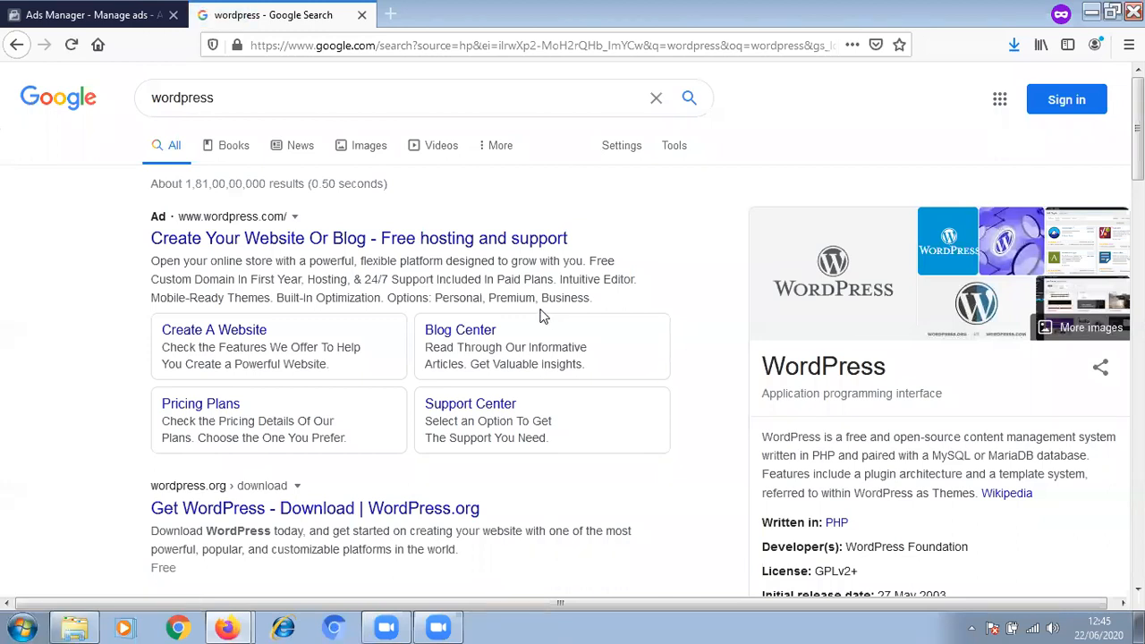
Refine the search to 'wordpress download'
{"action": "scroll", "coordinate": [280, 146], "scroll_direction": "down", "scroll_amount": 2}
{"action": "scroll", "coordinate": [280, 146], "scroll_direction": "up", "scroll_amount": 2}
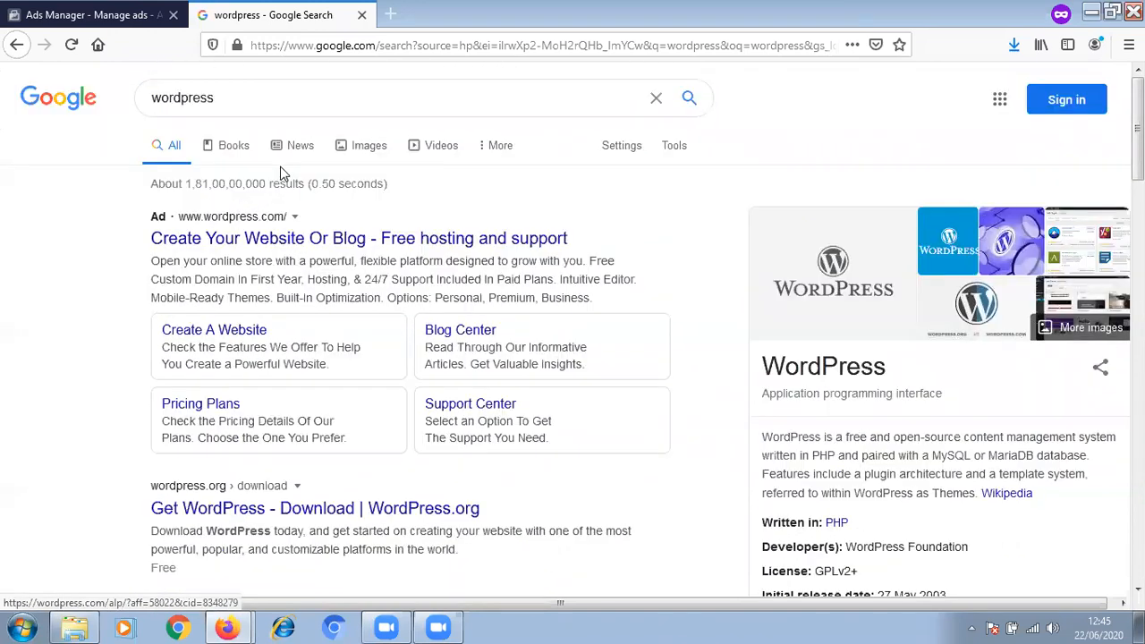
{"action": "left_click", "coordinate": [243, 96]}
{"action": "type", "text": "downloa"}
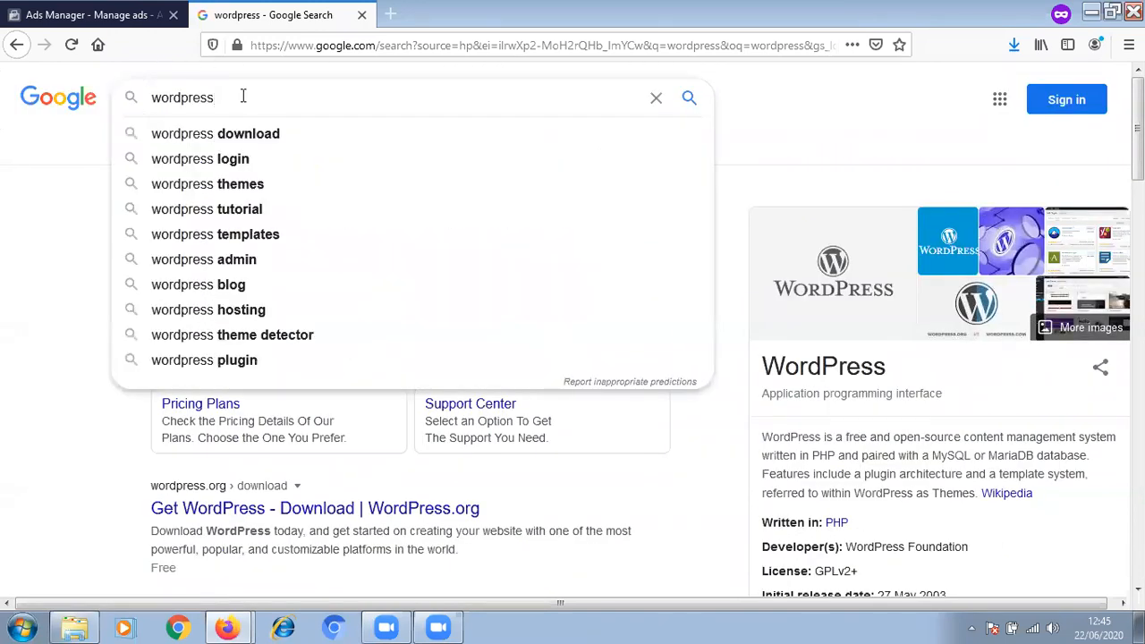
{"action": "type", "text": "d"}
{"action": "key", "text": "Return"}
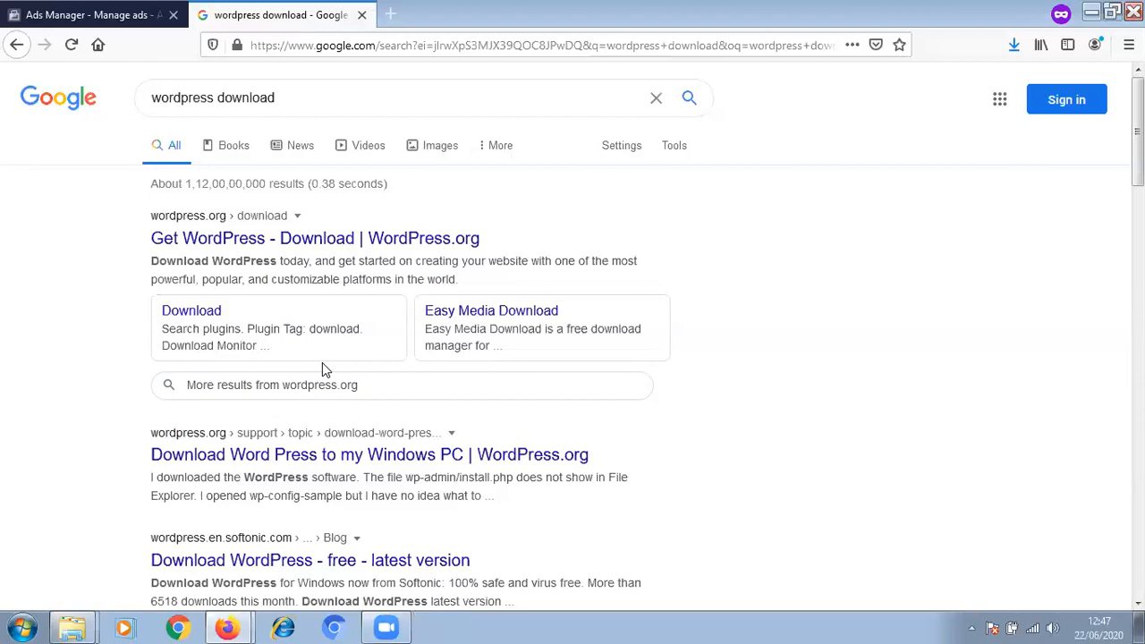
{"action": "mouse_move", "coordinate": [71, 627]}
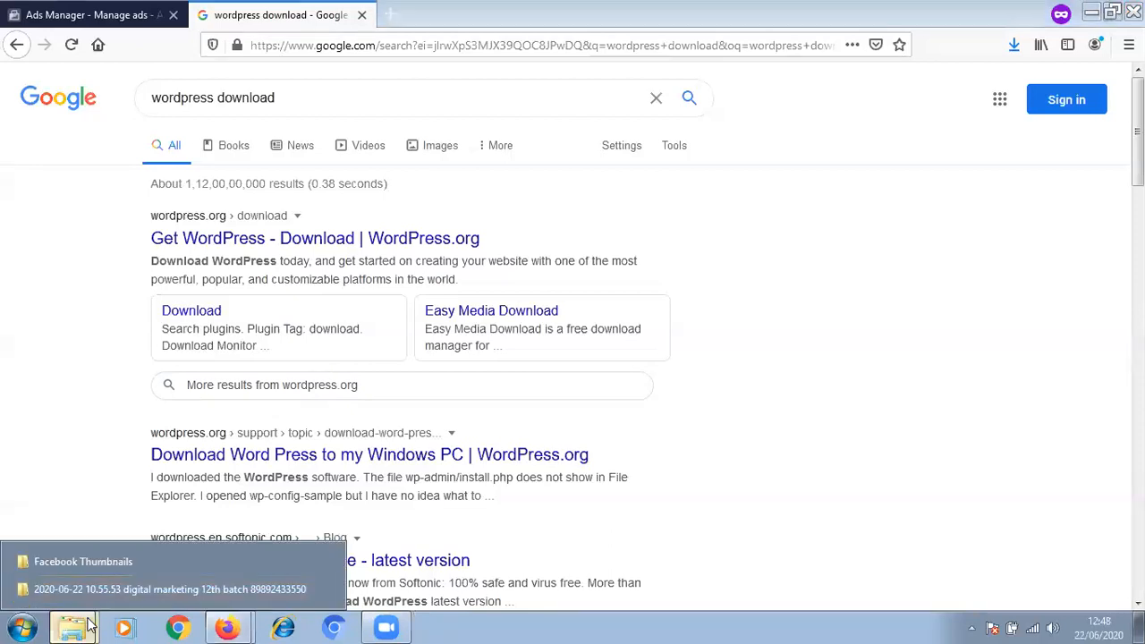
{"action": "left_click", "coordinate": [123, 594]}
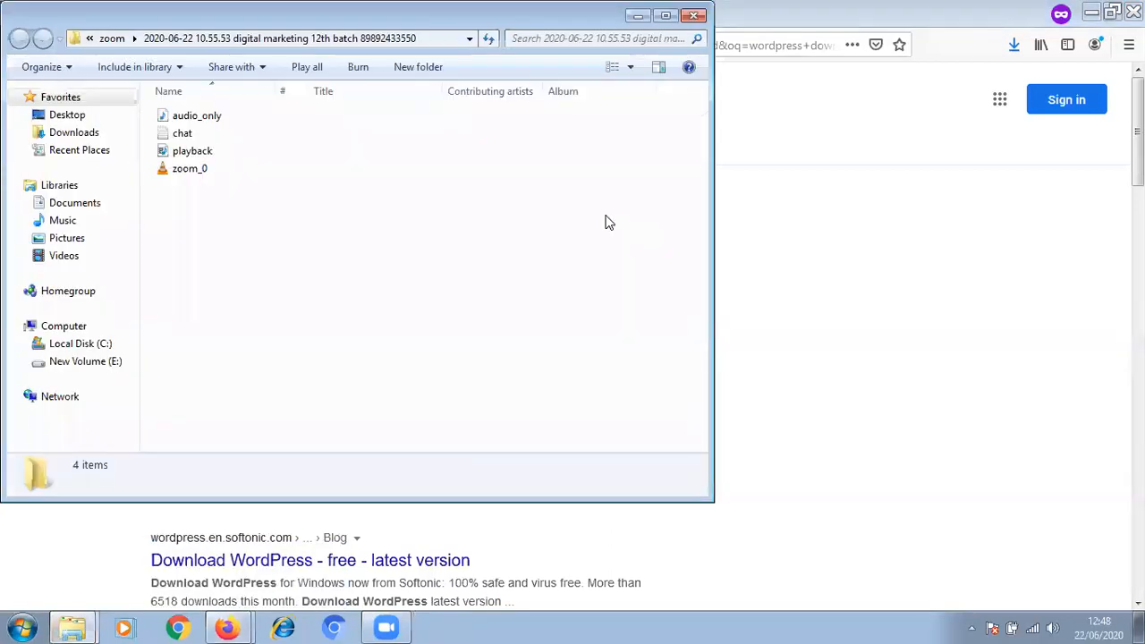
{"action": "left_click", "coordinate": [637, 16]}
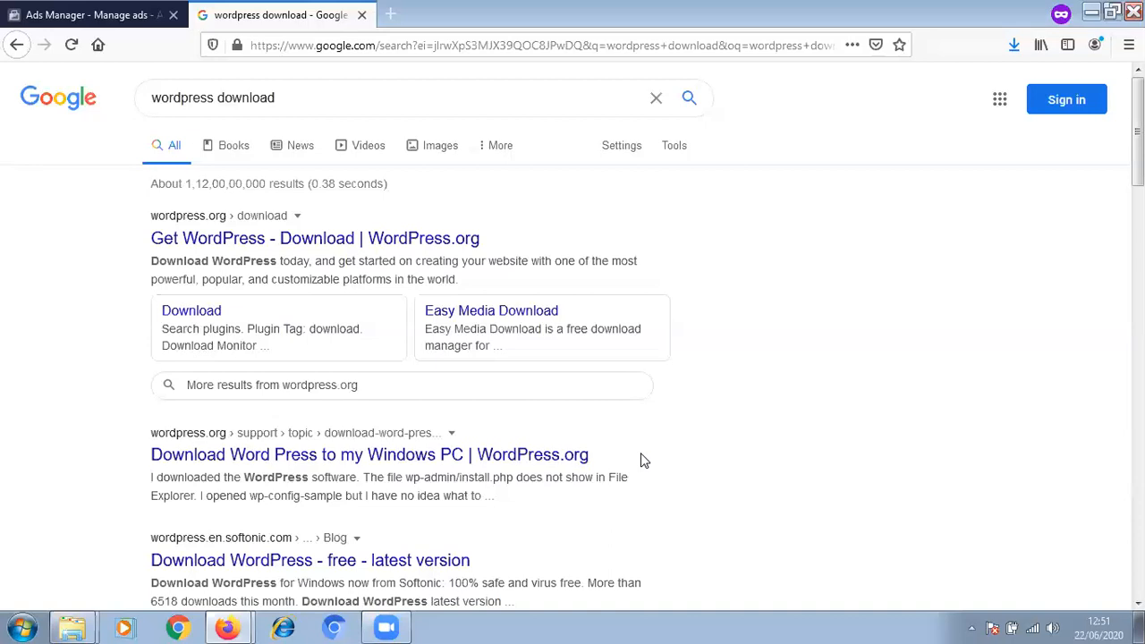
Open the 'Get WordPress - Download | WordPress.org' result from the Google results
{"action": "left_click", "coordinate": [288, 96]}
{"action": "left_click", "coordinate": [3, 223]}
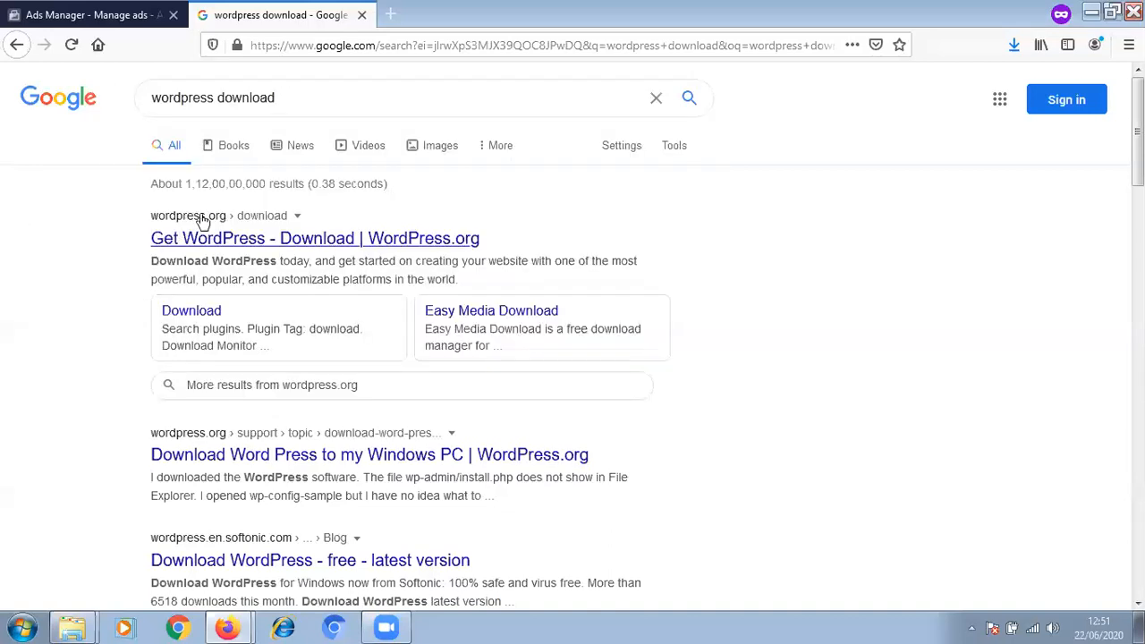
{"action": "left_click", "coordinate": [195, 245]}
{"action": "left_click", "coordinate": [193, 240]}
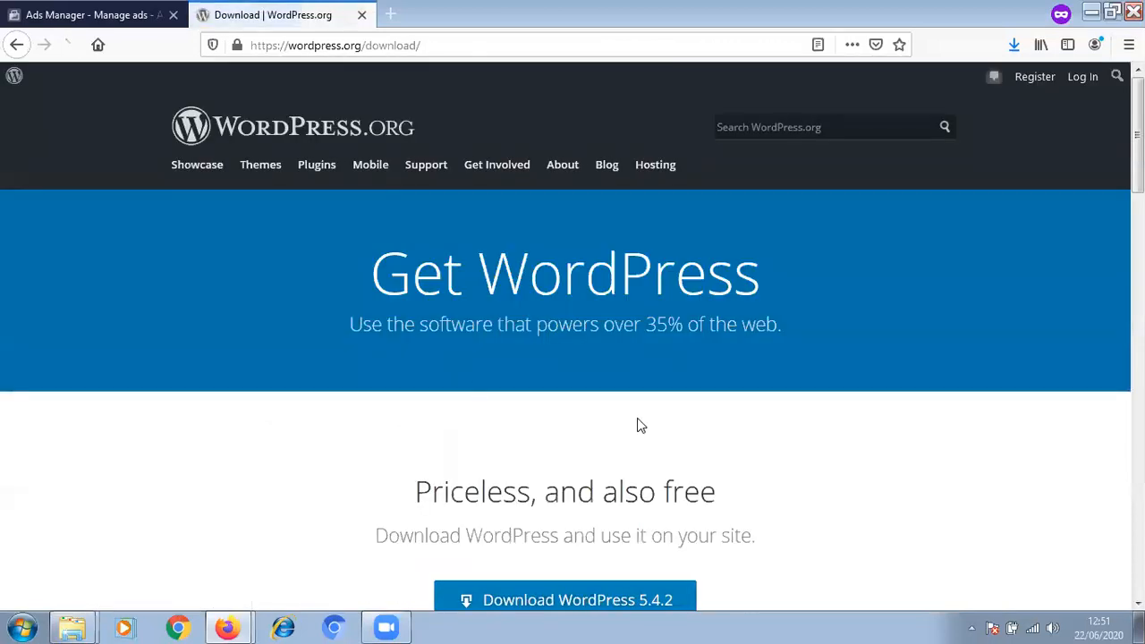
Save wordpress-5.4.2.zip to disk, dismissing the Hooray popup, and check its download progress
{"action": "scroll", "coordinate": [621, 465], "scroll_direction": "down", "scroll_amount": 3}
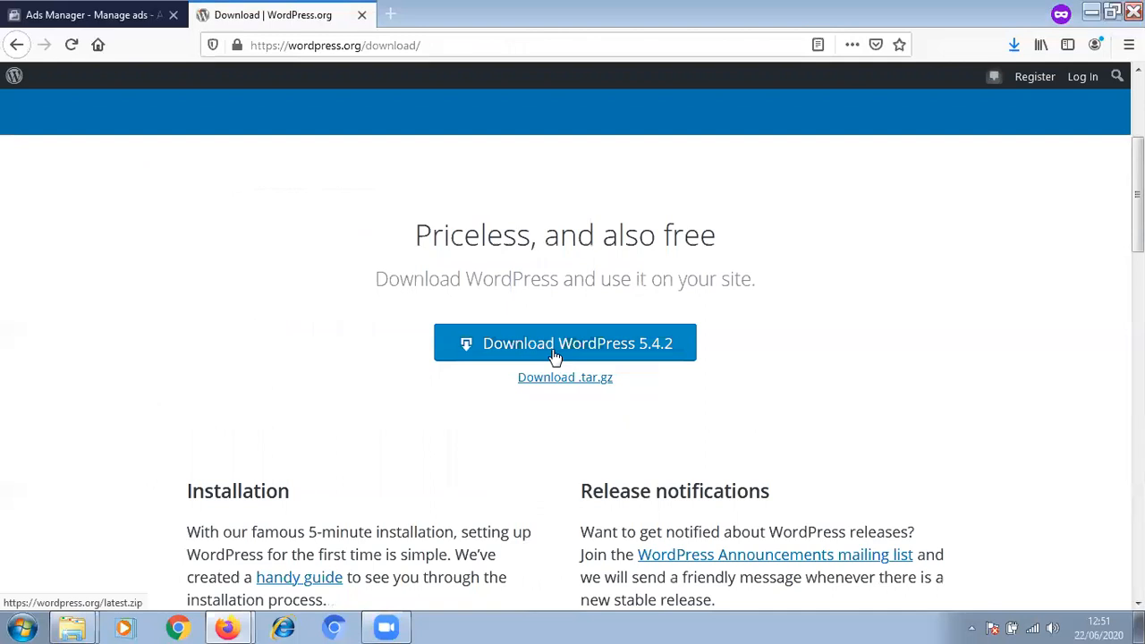
{"action": "left_click", "coordinate": [552, 349]}
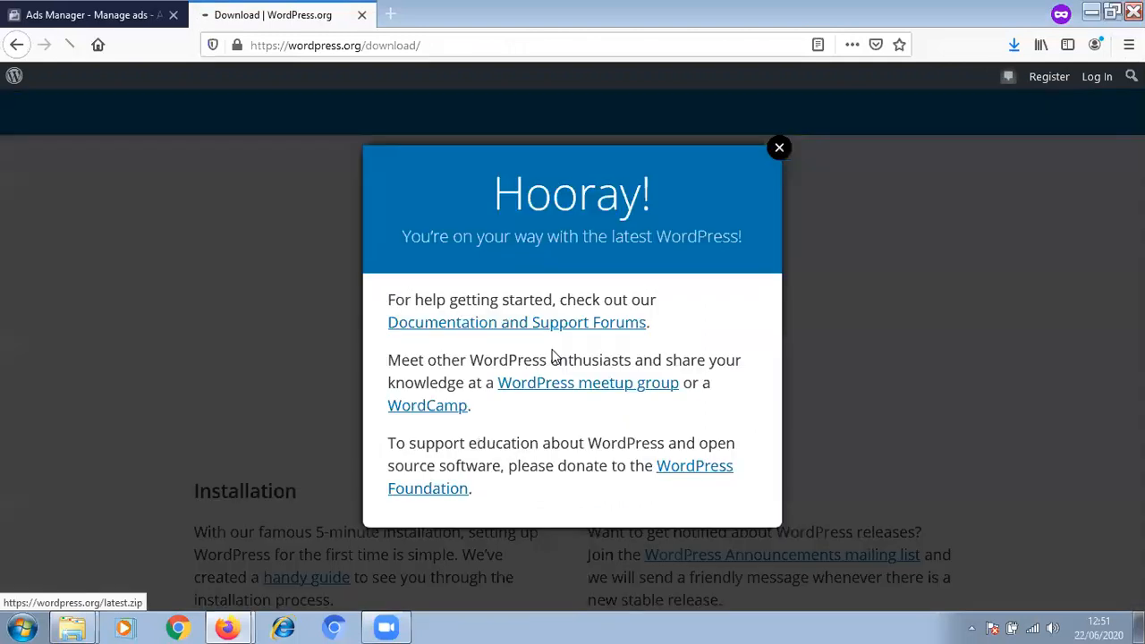
{"action": "left_click", "coordinate": [780, 149]}
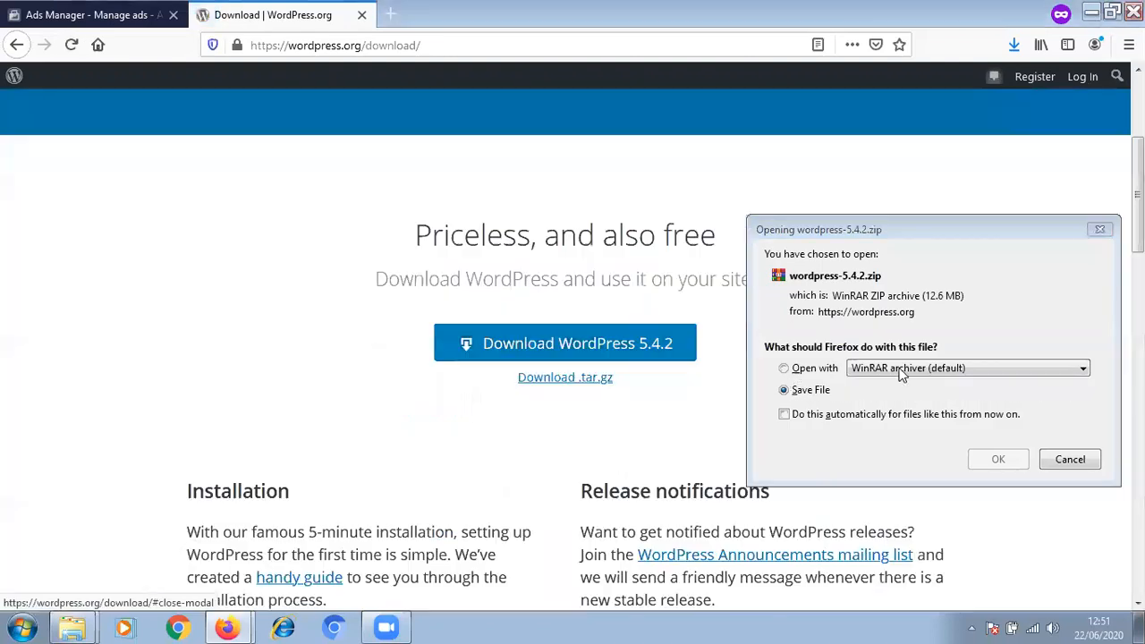
{"action": "left_click", "coordinate": [819, 392]}
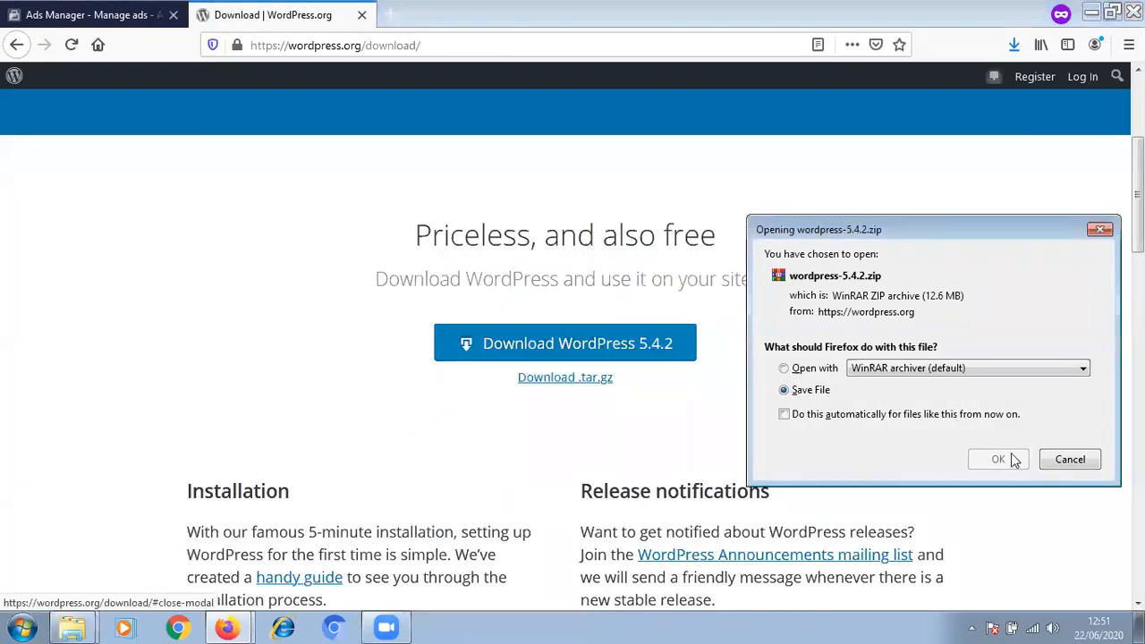
{"action": "left_click", "coordinate": [1000, 460]}
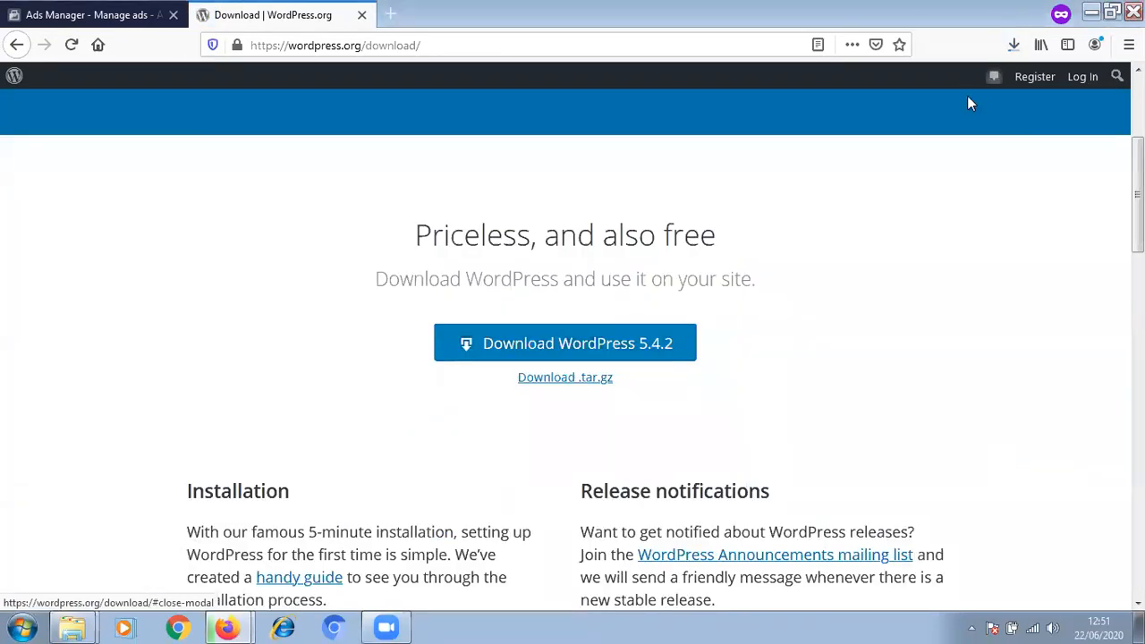
{"action": "left_click", "coordinate": [1016, 44]}
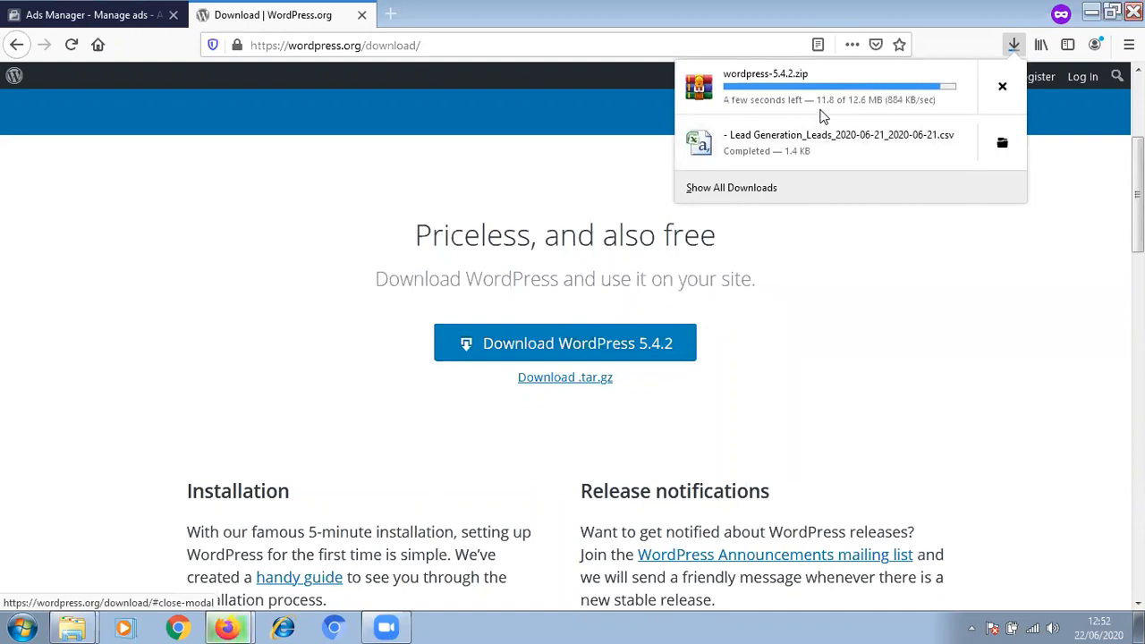
Create a new Project folder on New Volume (E:) for the downloaded WordPress zip
{"action": "left_click", "coordinate": [1018, 83]}
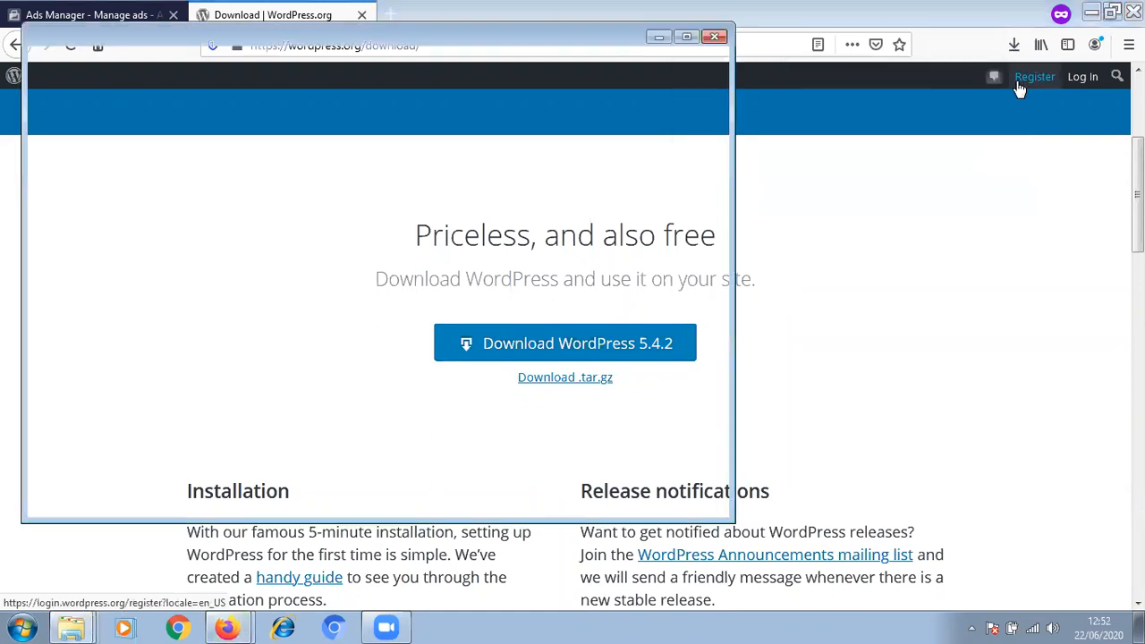
{"action": "left_click", "coordinate": [100, 382]}
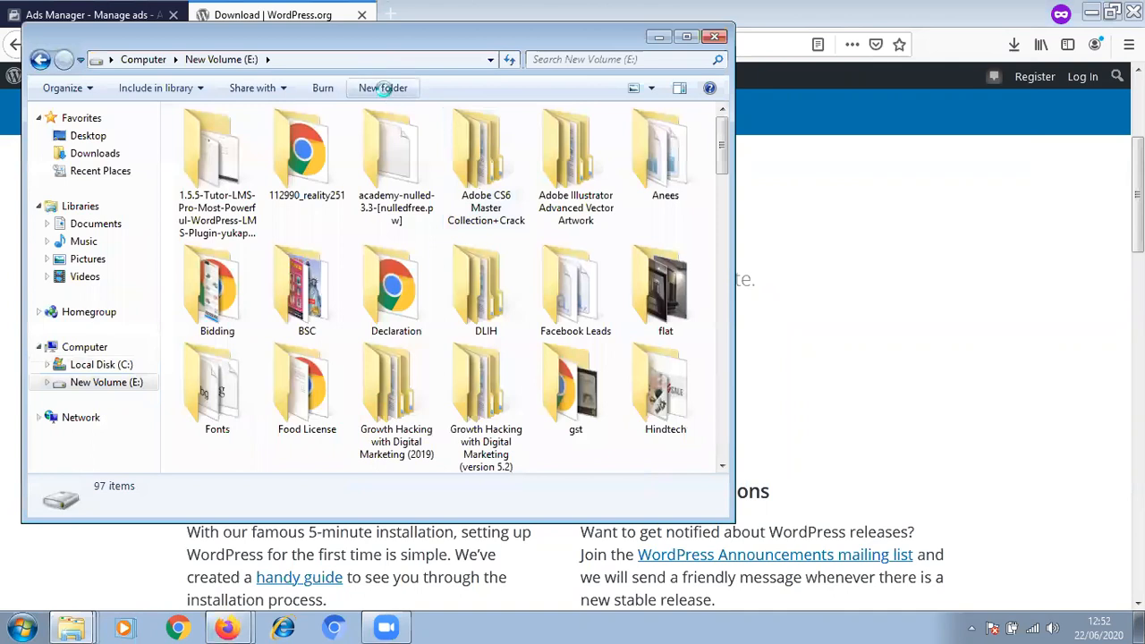
{"action": "left_click", "coordinate": [385, 91]}
{"action": "type", "text": "Project"}
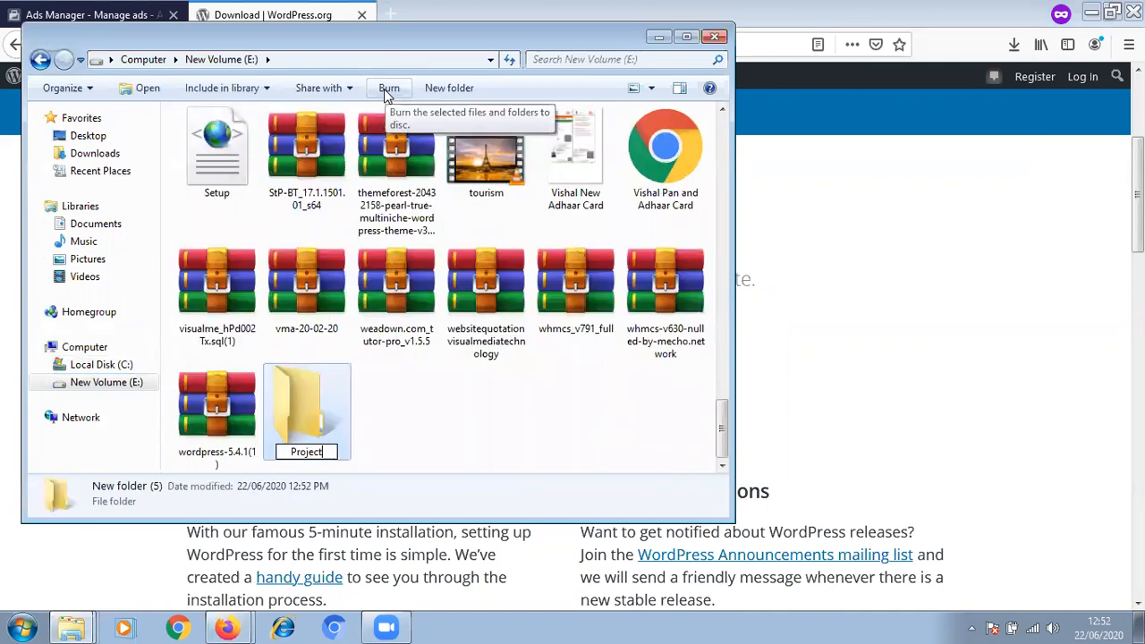
{"action": "key", "text": "Return"}
{"action": "key", "text": "Return"}
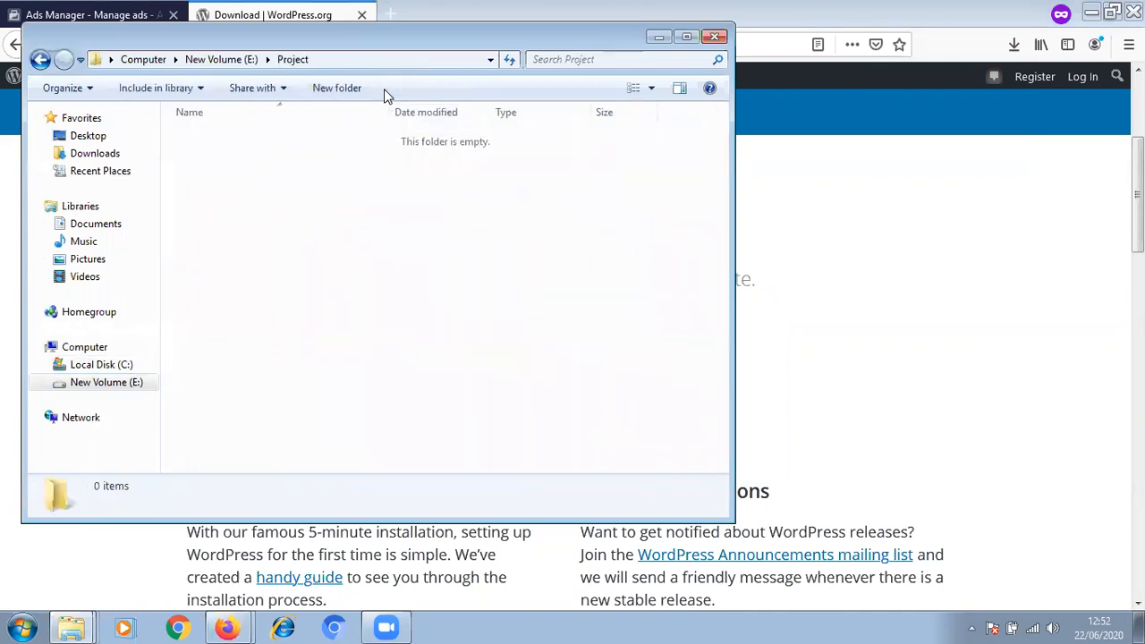
{"action": "key", "text": "ctrl+v"}
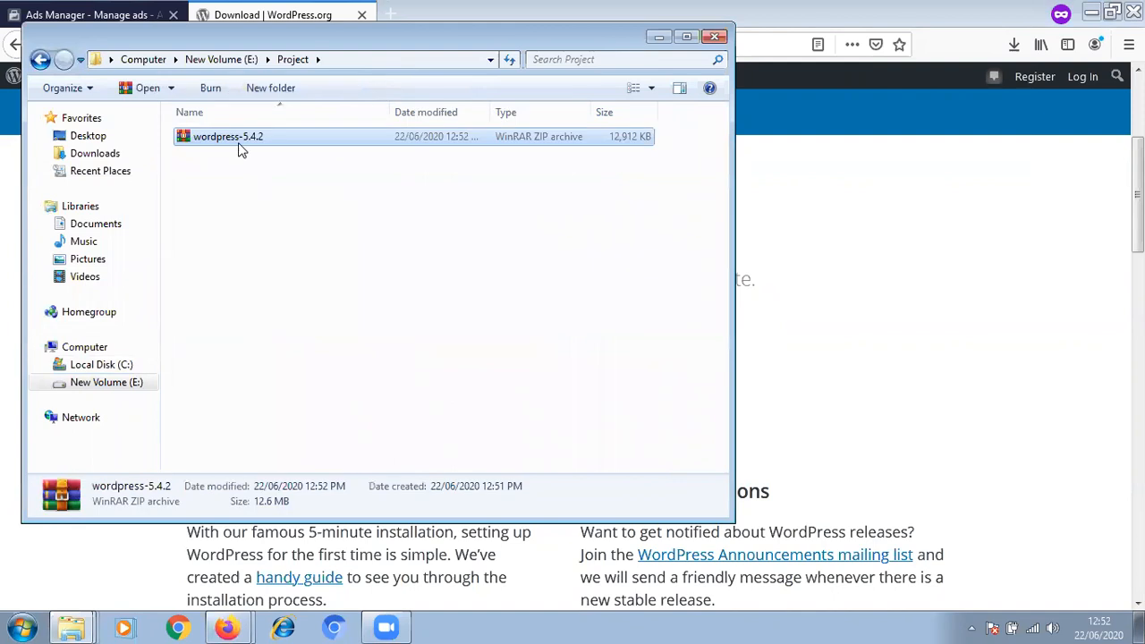
Extract the archive into E:\Project\wordpress-5.4.2 and open that folder
{"action": "right_click", "coordinate": [240, 150]}
{"action": "left_click", "coordinate": [300, 191]}
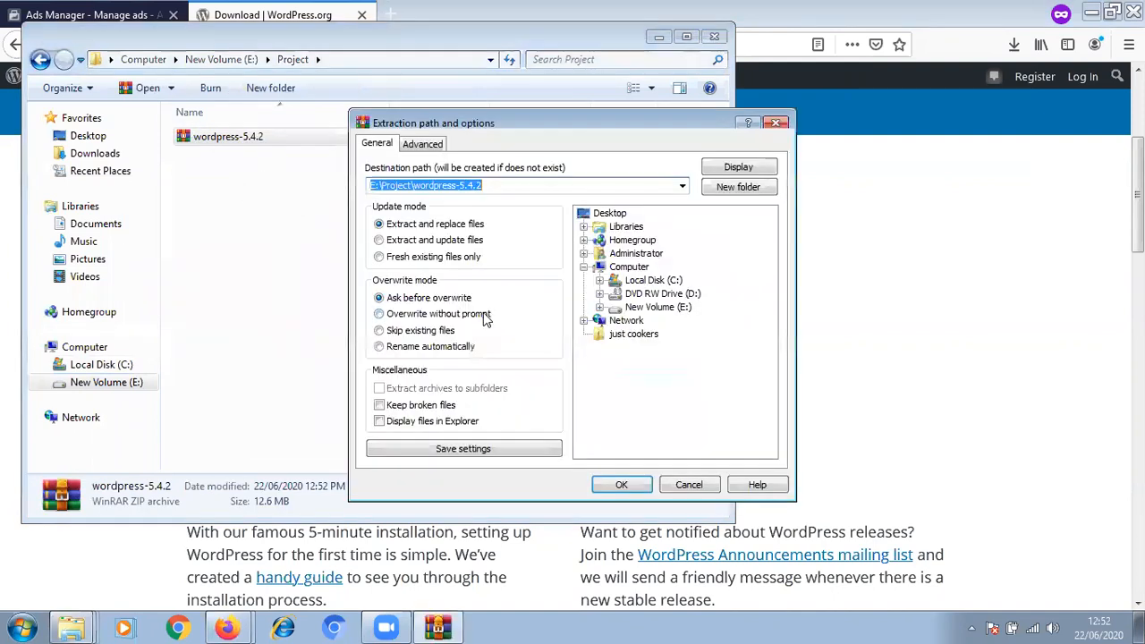
{"action": "left_click", "coordinate": [622, 486]}
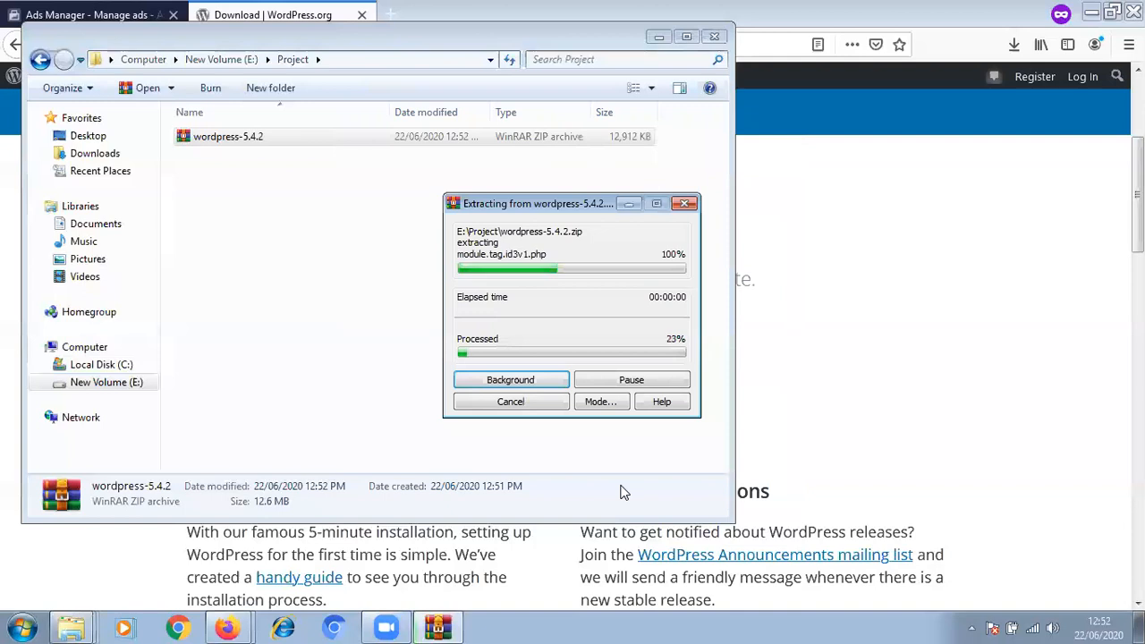
{"action": "double_click", "coordinate": [295, 139]}
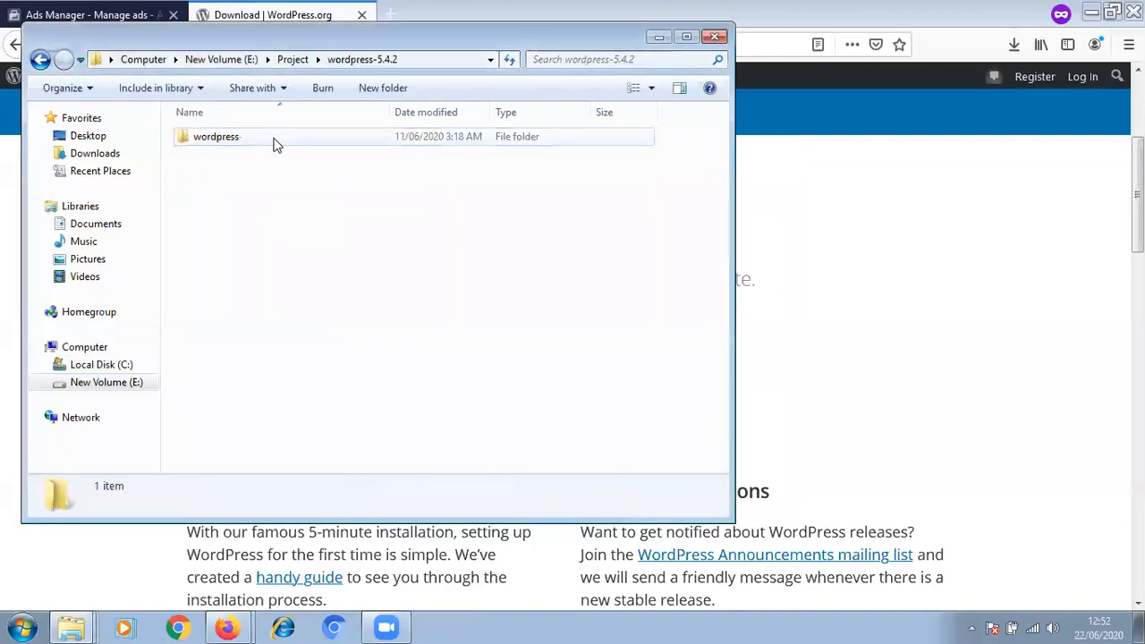
Open the wordpress folder and go over its wp-admin, wp-content and wp-includes folders
{"action": "double_click", "coordinate": [276, 143]}
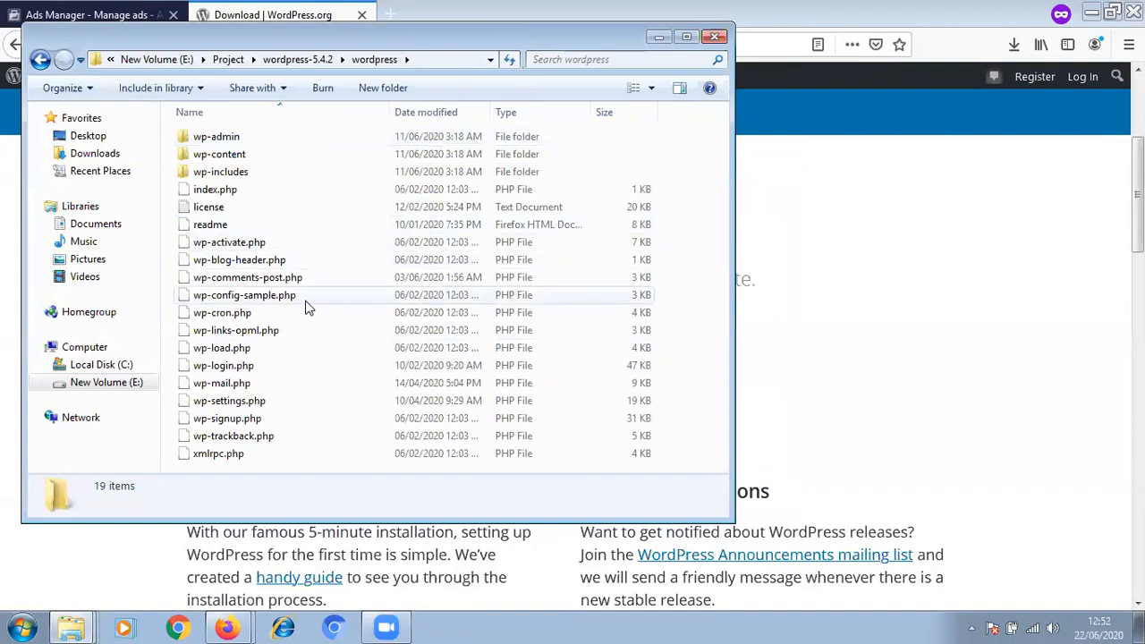
{"action": "left_click", "coordinate": [247, 138]}
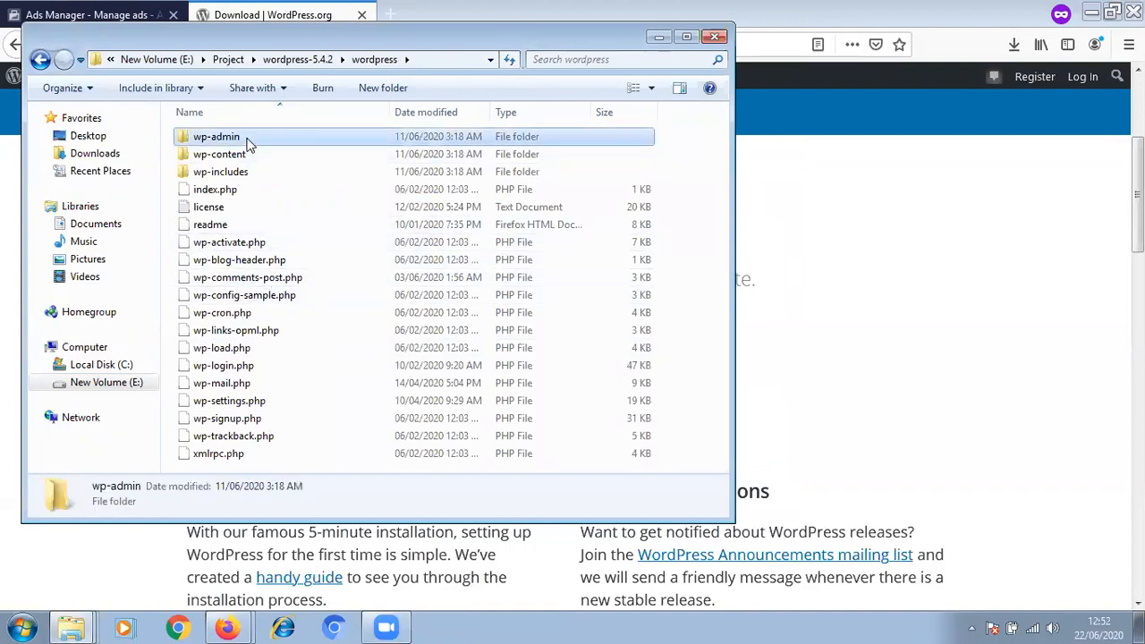
{"action": "left_click", "coordinate": [247, 154]}
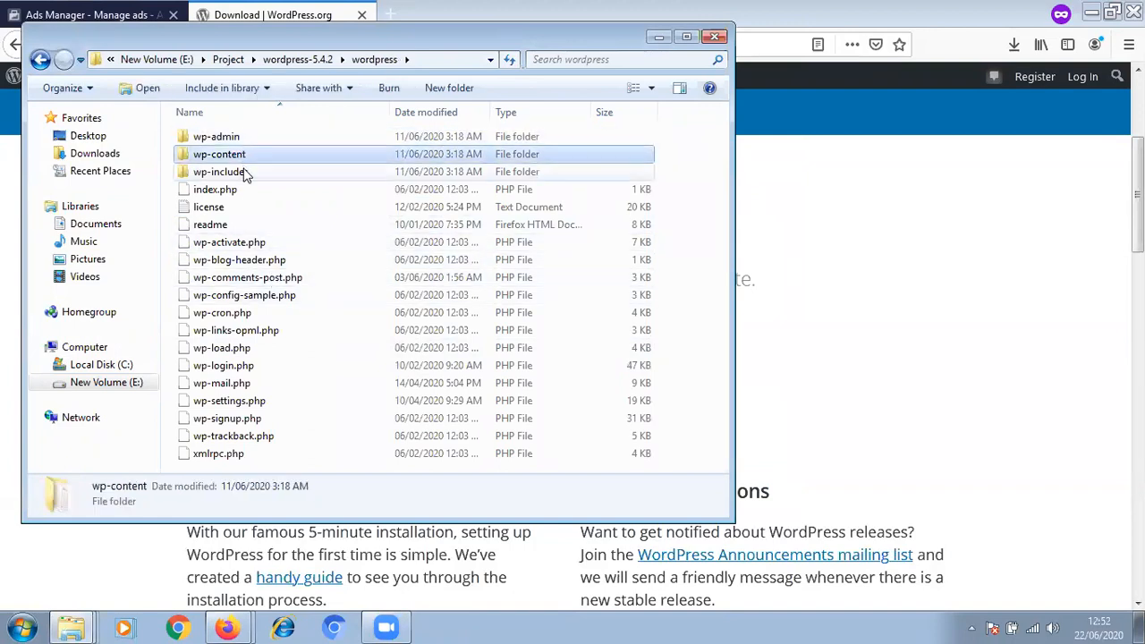
{"action": "left_click", "coordinate": [247, 174]}
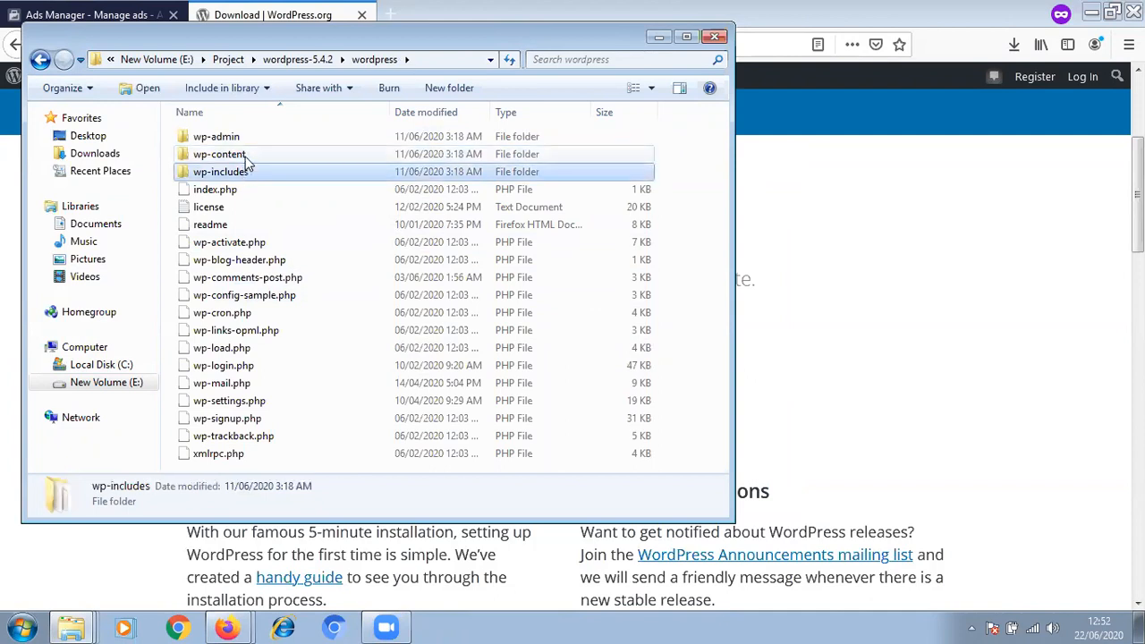
{"action": "left_click", "coordinate": [247, 160]}
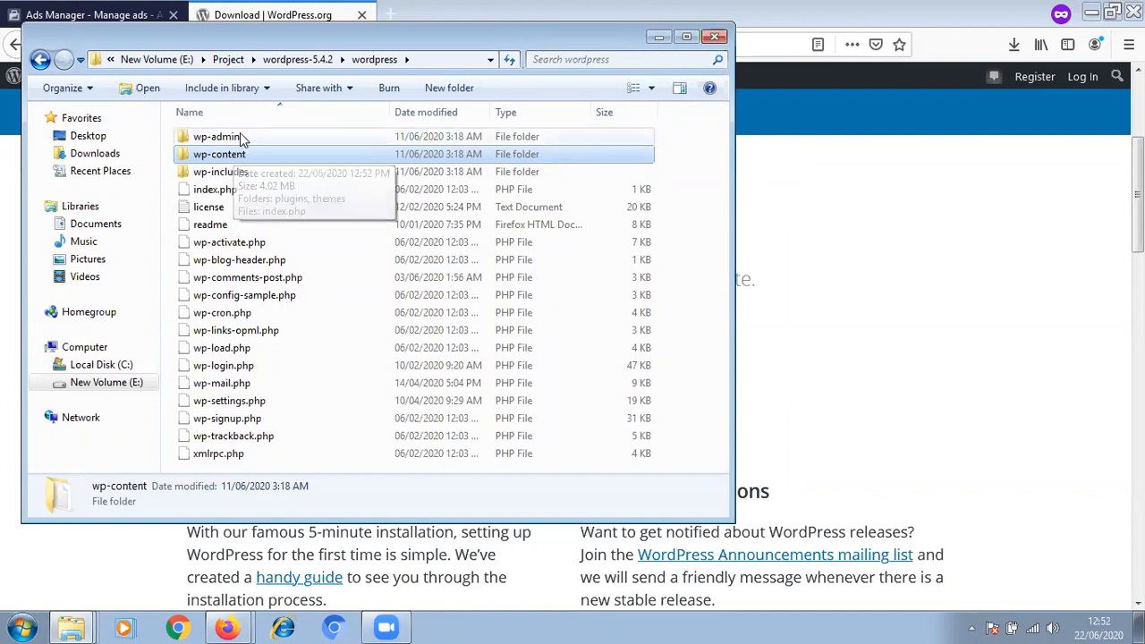
{"action": "left_click", "coordinate": [239, 138]}
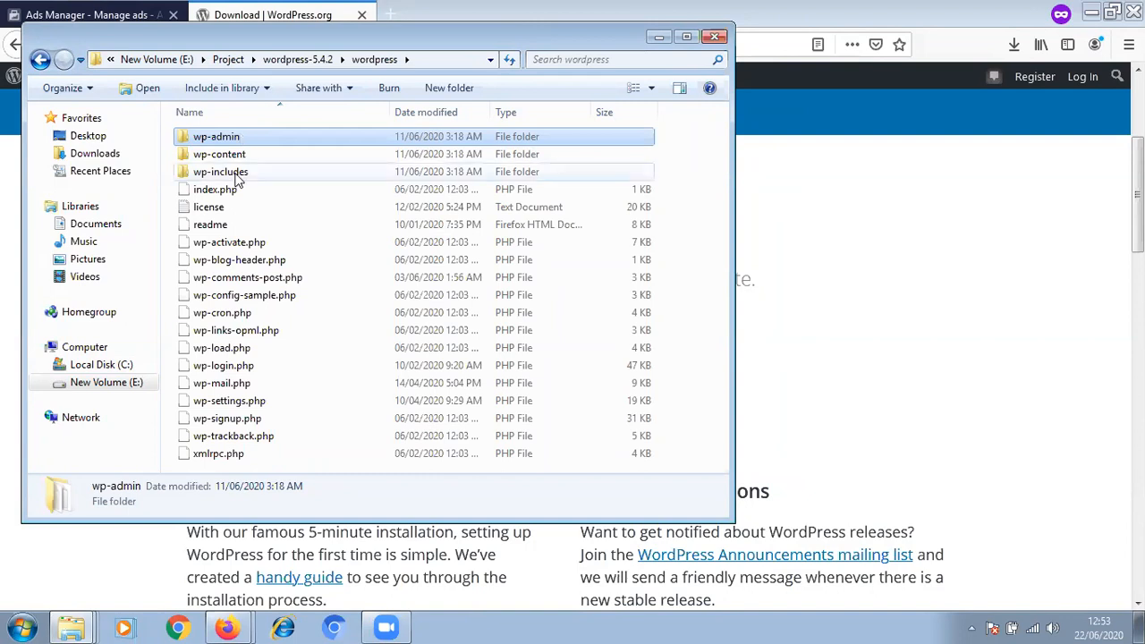
{"action": "left_click", "coordinate": [241, 172]}
{"action": "left_click", "coordinate": [246, 159]}
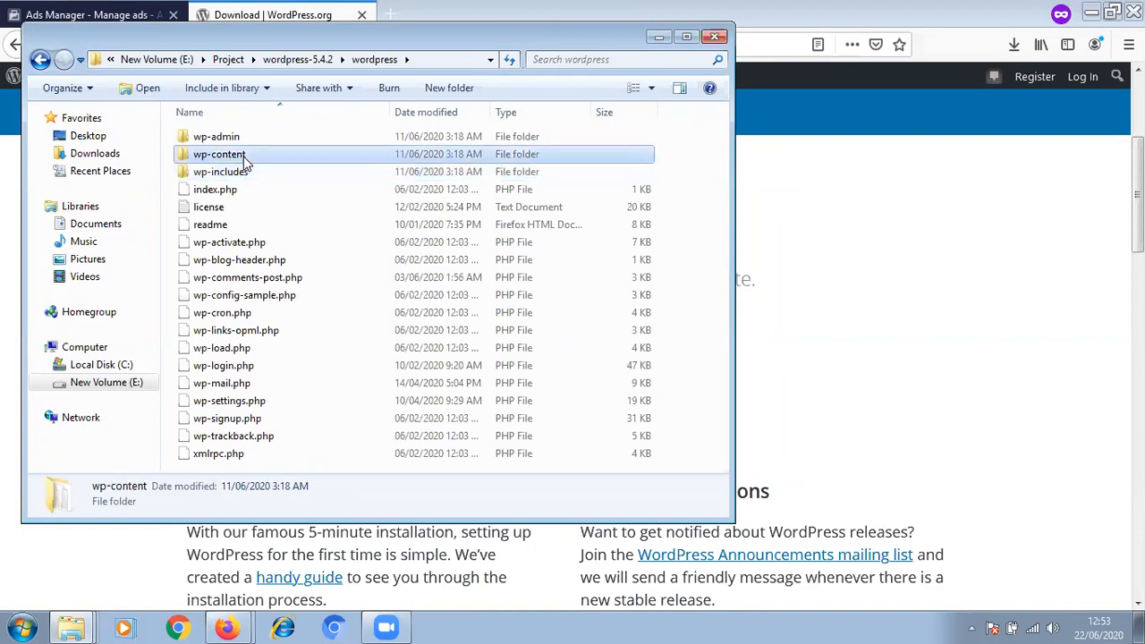
{"action": "left_click", "coordinate": [229, 141]}
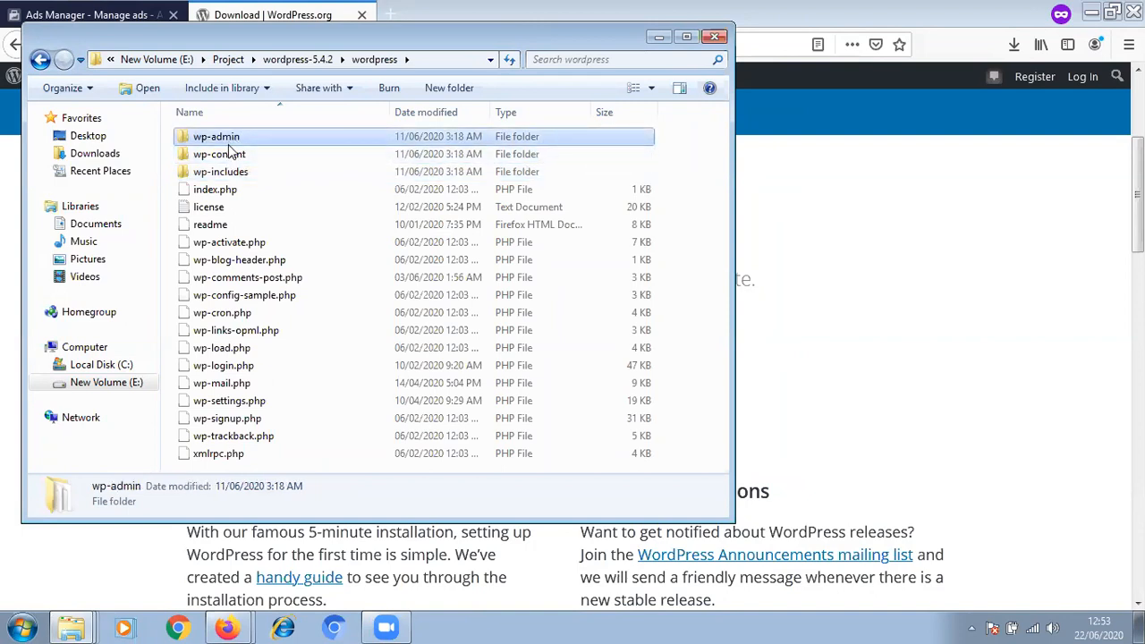
{"action": "left_click", "coordinate": [237, 175]}
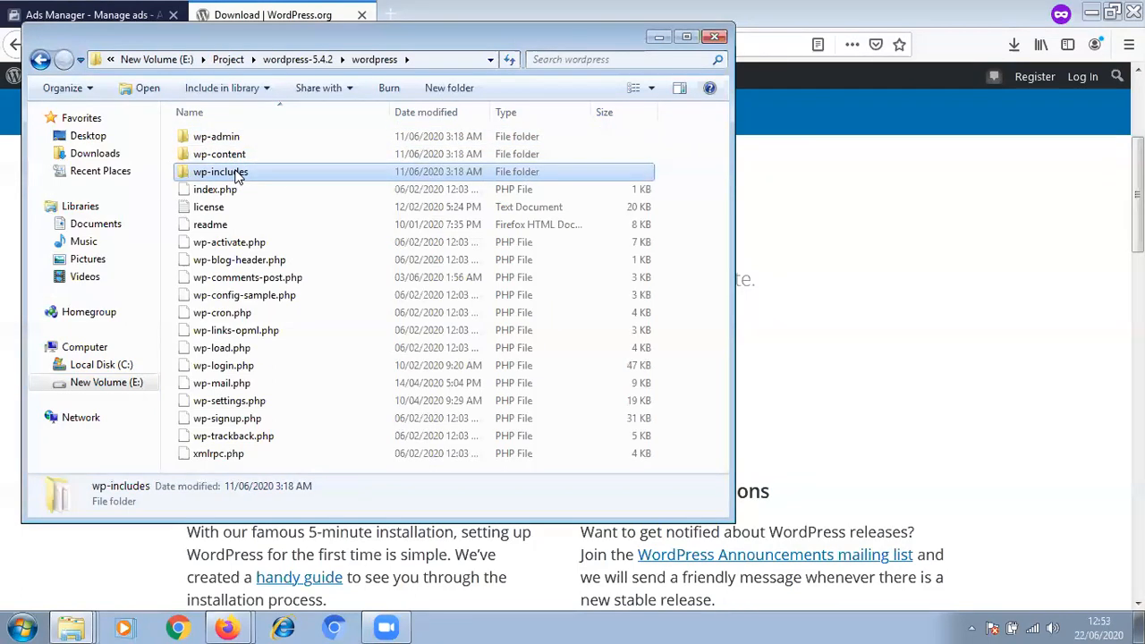
Point out wp-activate.php and wp-config-sample.php, then return to the Firefox download page
{"action": "mouse_move", "coordinate": [236, 242]}
{"action": "left_mouse_down"}
{"action": "mouse_move", "coordinate": [251, 383]}
{"action": "mouse_move", "coordinate": [240, 273]}
{"action": "mouse_move", "coordinate": [255, 243]}
{"action": "left_mouse_up"}
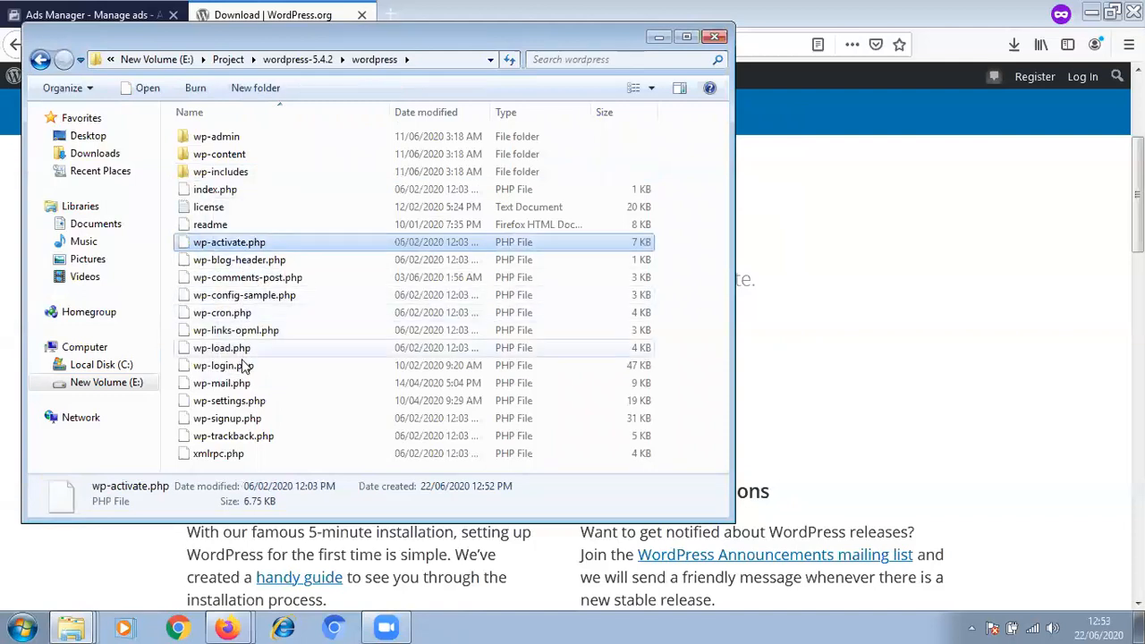
{"action": "left_click", "coordinate": [217, 296]}
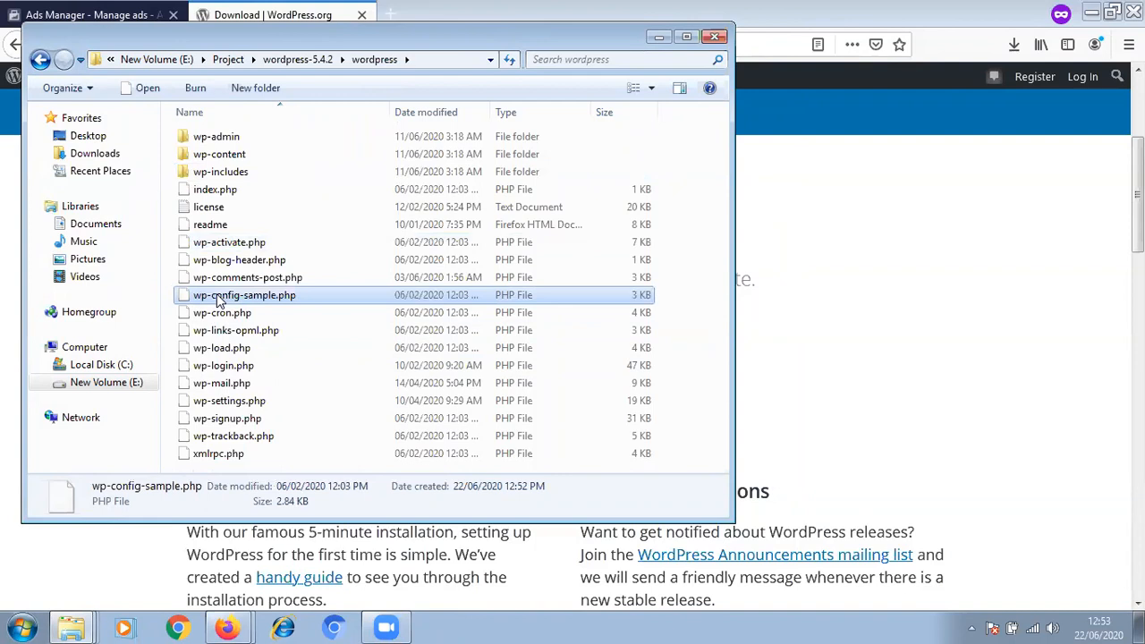
{"action": "left_click", "coordinate": [840, 203]}
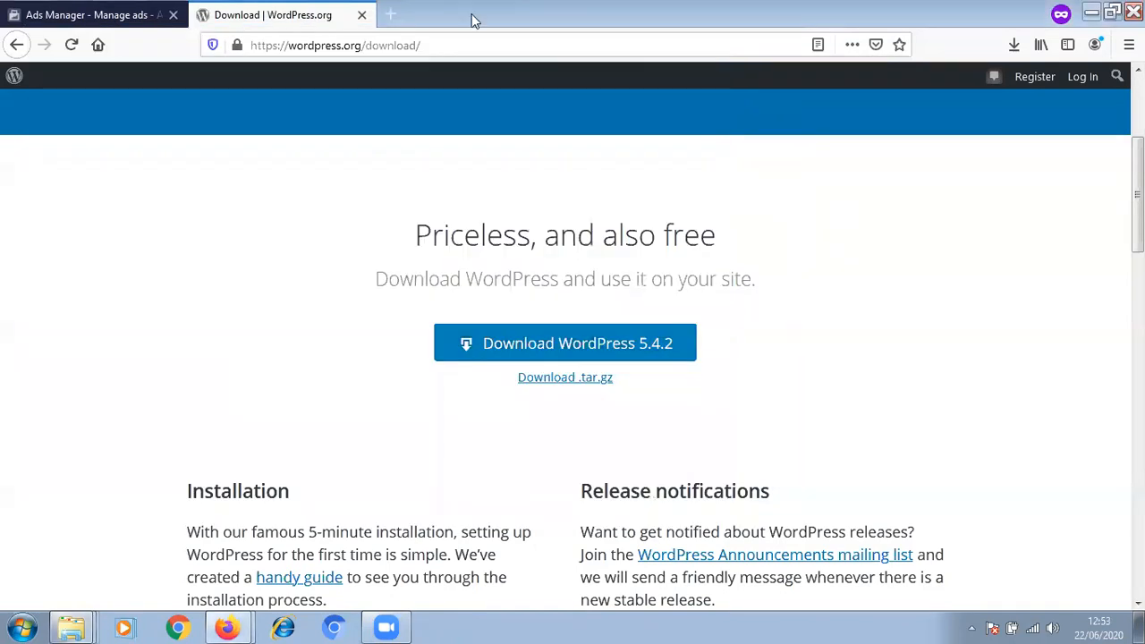
Load visualmediaacademy.com/lms in a new private tab
{"action": "left_click", "coordinate": [444, 40]}
{"action": "key", "text": "ctrl+t"}
{"action": "type", "text": "visualmediaacademy.com/"}
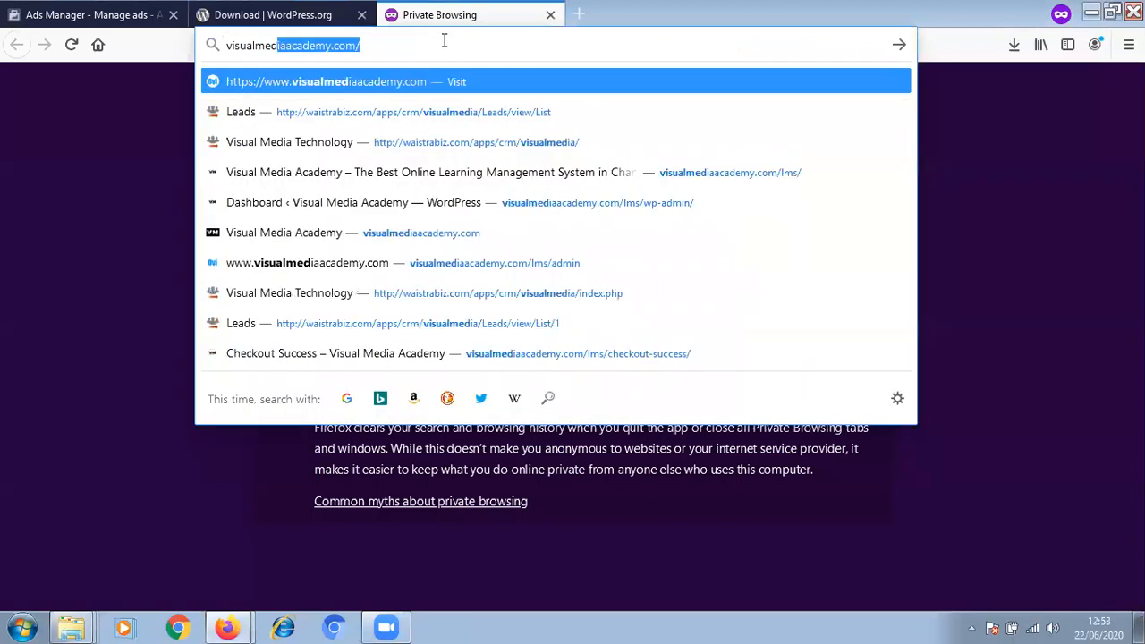
{"action": "key", "text": "Right"}
{"action": "type", "text": "lms"}
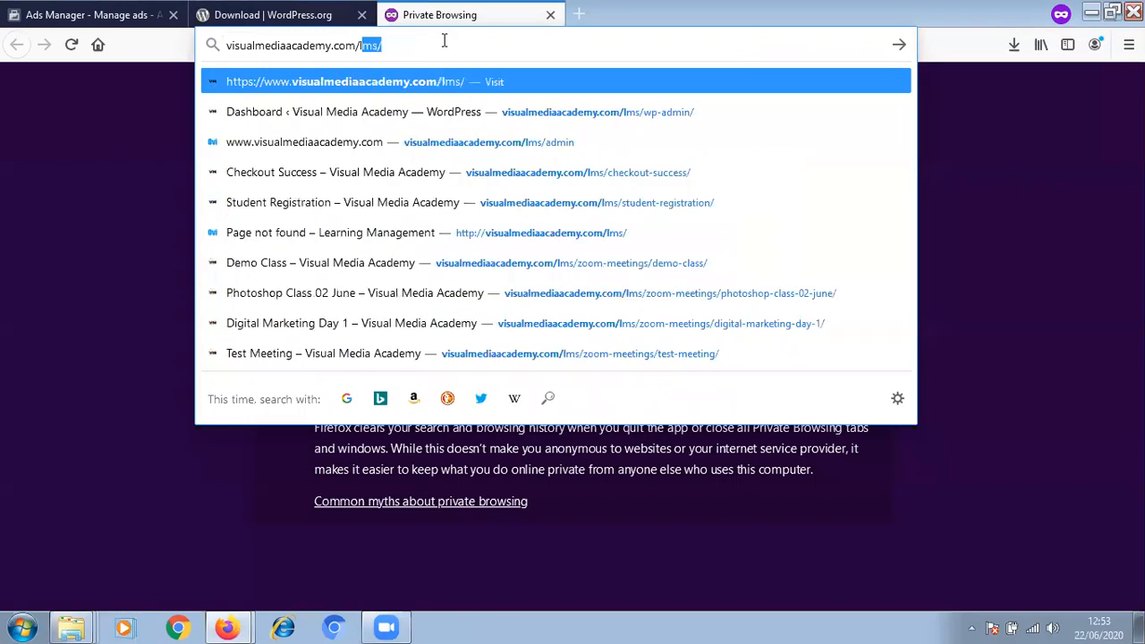
{"action": "key", "text": "BackSpace"}
{"action": "key", "text": "Return"}
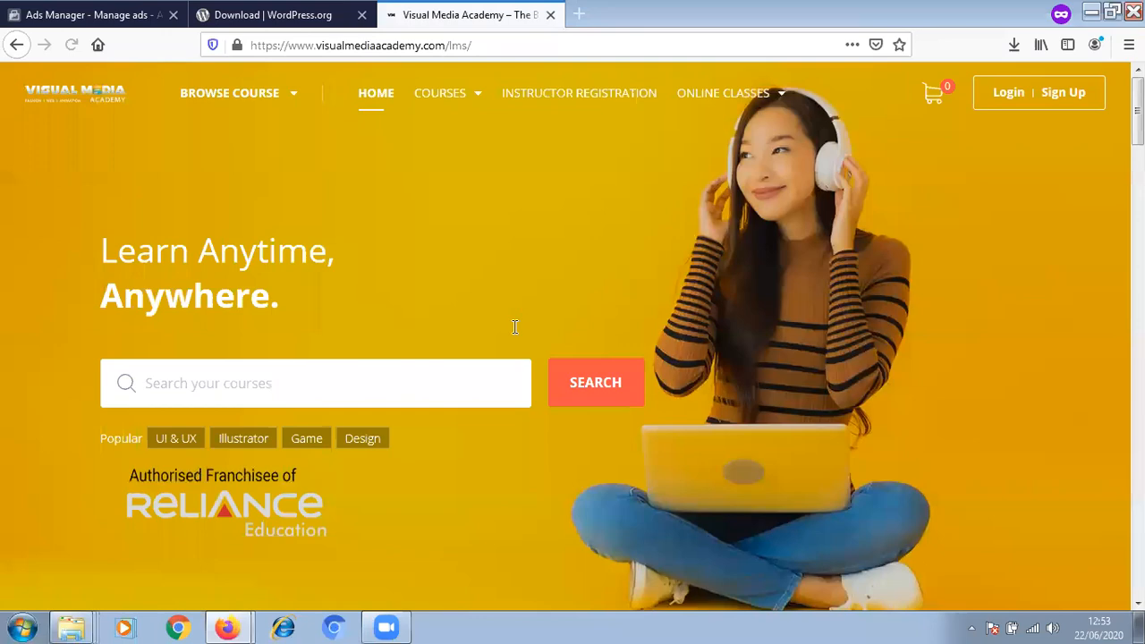
Scroll through the Visual Media Academy course listings and select the page's web address
{"action": "scroll", "coordinate": [514, 343], "scroll_direction": "down", "scroll_amount": 7}
{"action": "scroll", "coordinate": [260, 310], "scroll_direction": "down", "scroll_amount": 8}
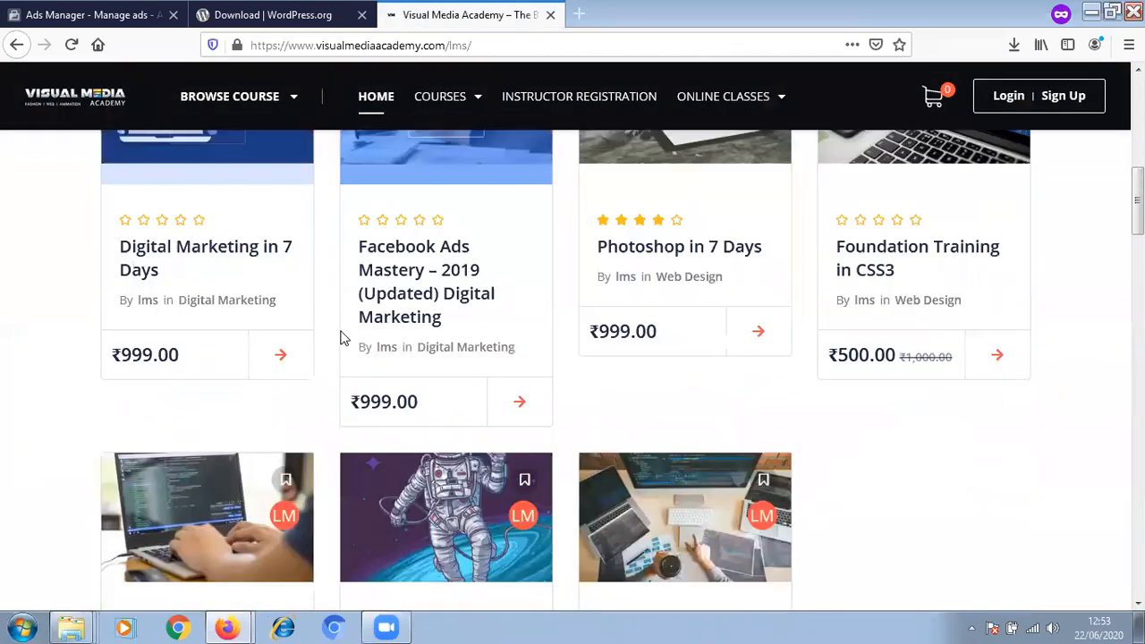
{"action": "scroll", "coordinate": [344, 342], "scroll_direction": "down", "scroll_amount": 10}
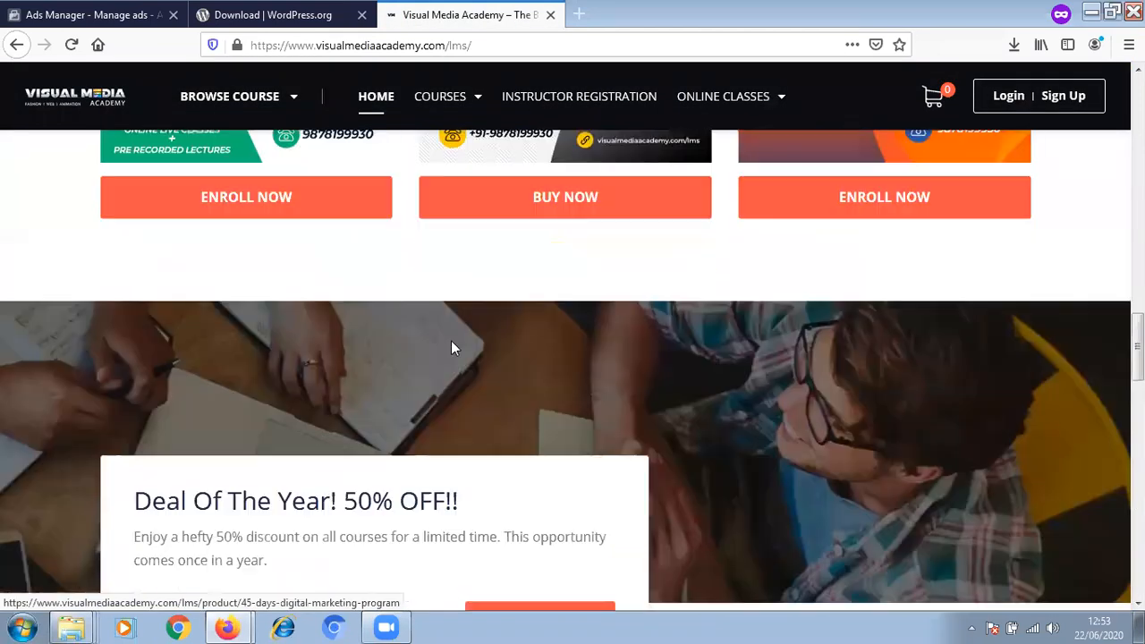
{"action": "scroll", "coordinate": [374, 364], "scroll_direction": "down", "scroll_amount": 8}
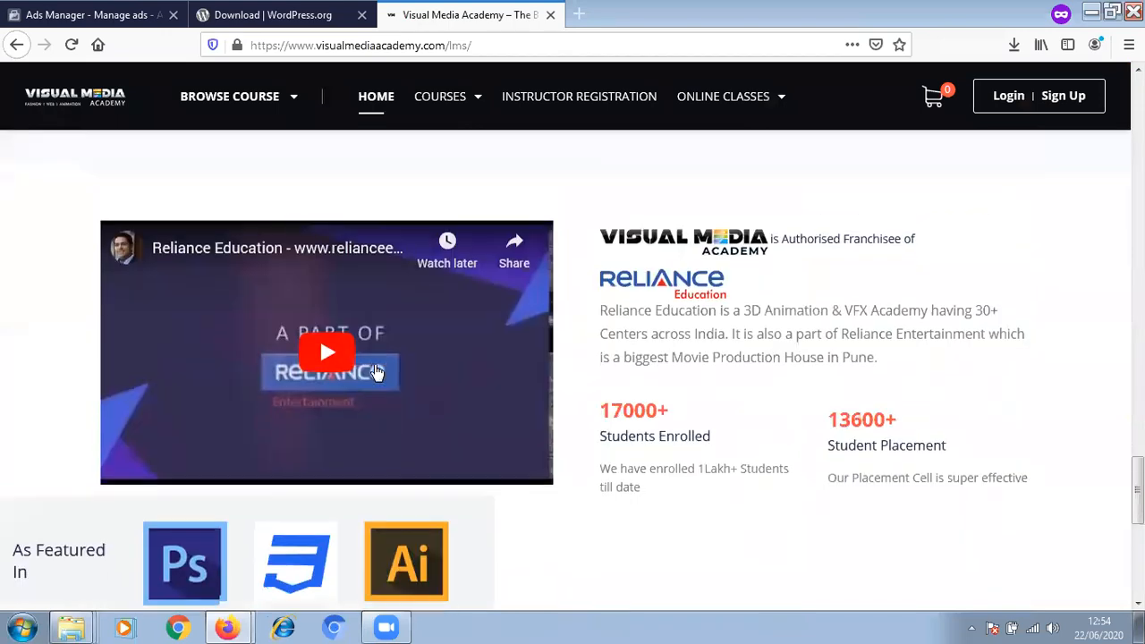
{"action": "scroll", "coordinate": [374, 364], "scroll_direction": "up", "scroll_amount": 5}
{"action": "scroll", "coordinate": [374, 364], "scroll_direction": "up", "scroll_amount": 18}
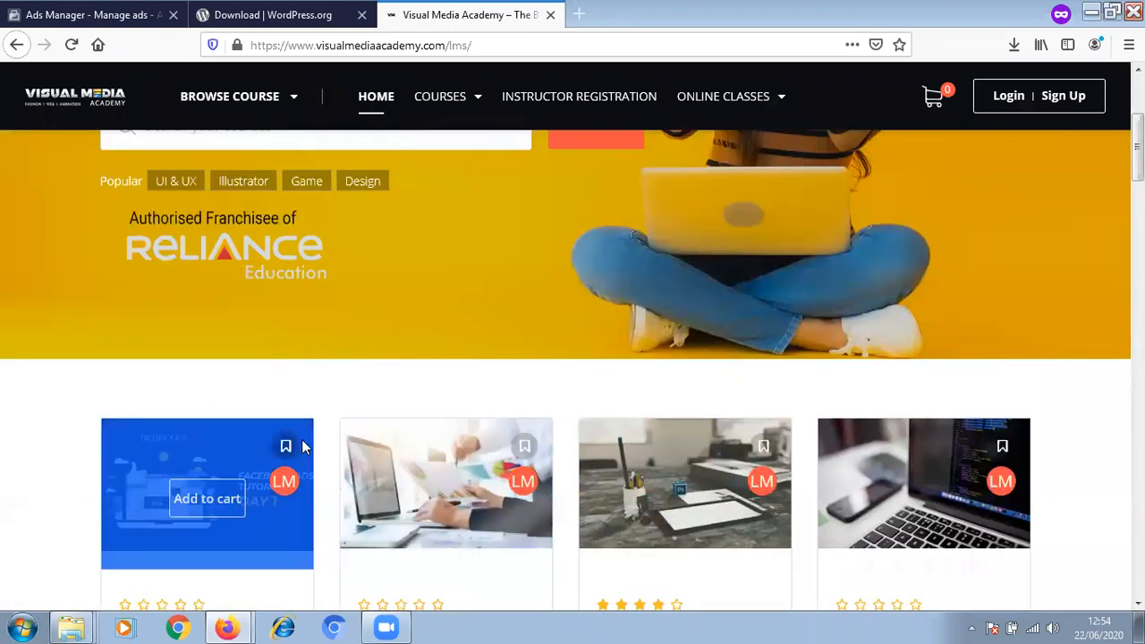
{"action": "scroll", "coordinate": [354, 349], "scroll_direction": "down", "scroll_amount": 3}
{"action": "scroll", "coordinate": [346, 356], "scroll_direction": "up", "scroll_amount": 2}
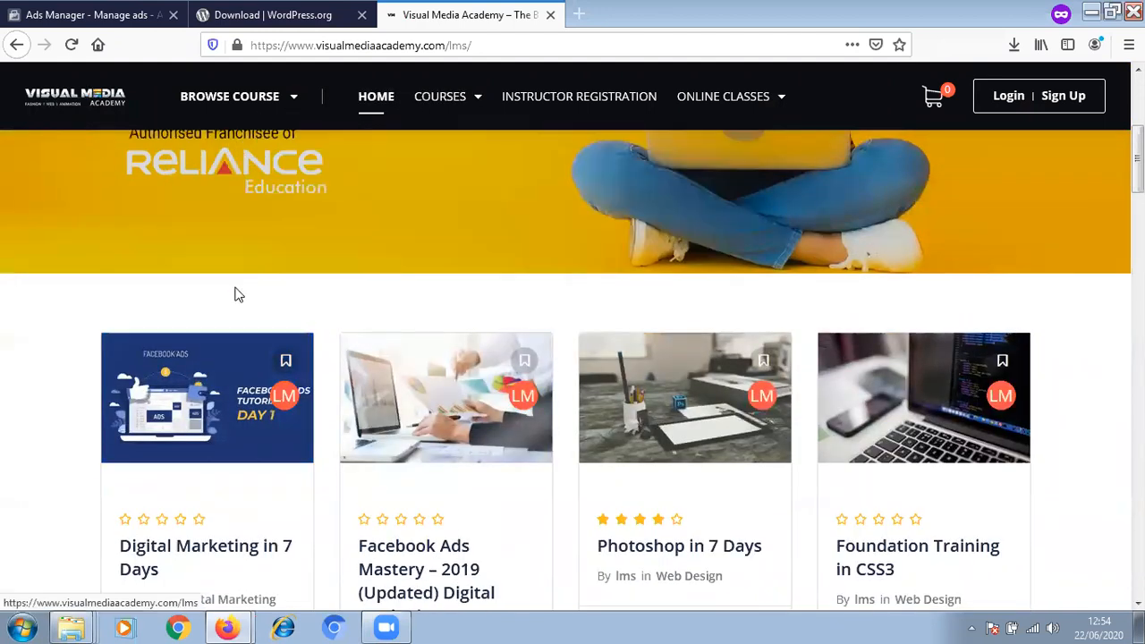
{"action": "scroll", "coordinate": [384, 380], "scroll_direction": "down", "scroll_amount": 10}
{"action": "scroll", "coordinate": [386, 389], "scroll_direction": "down", "scroll_amount": 6}
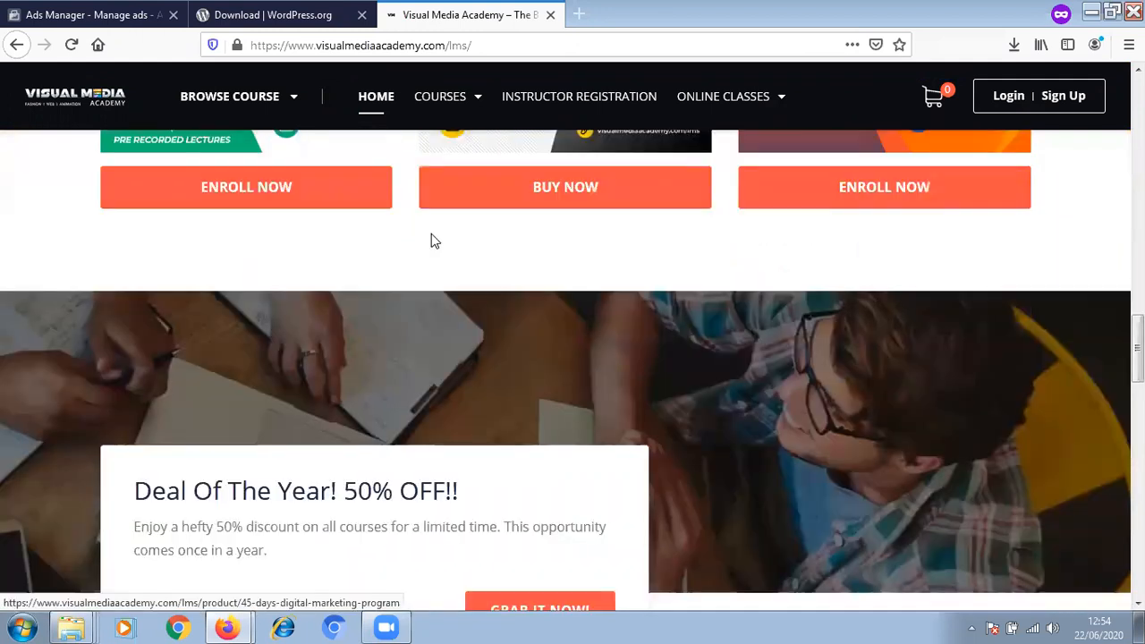
{"action": "left_click", "coordinate": [502, 46]}
{"action": "key", "text": "ctrl+c"}
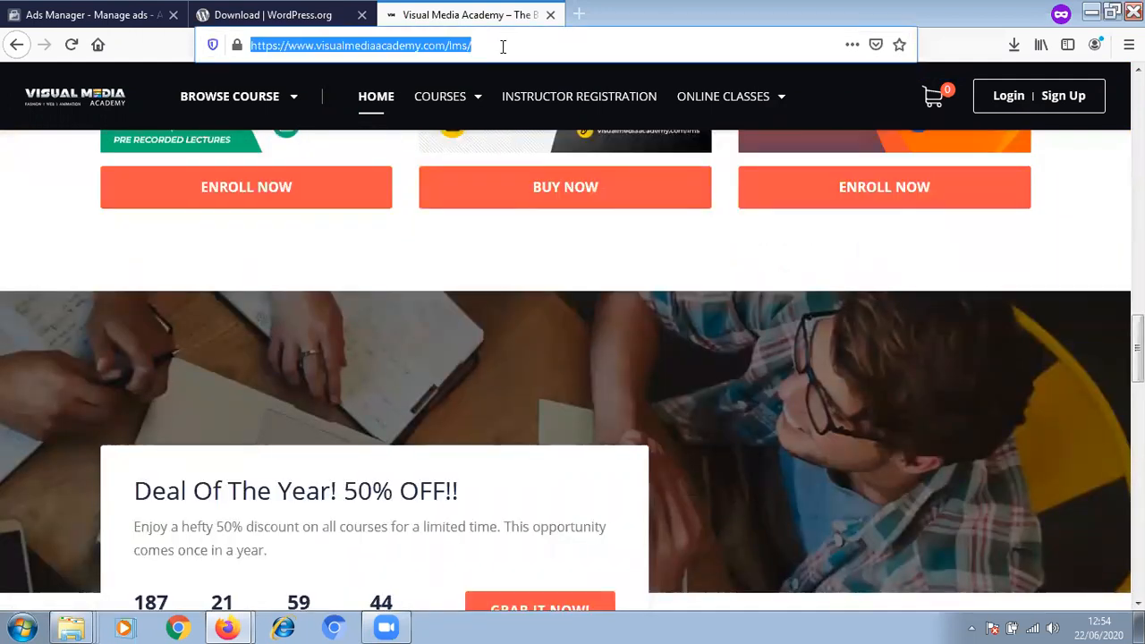
In the other Firefox window, load the academy site's admin login address in a new tab
{"action": "left_click", "coordinate": [227, 628]}
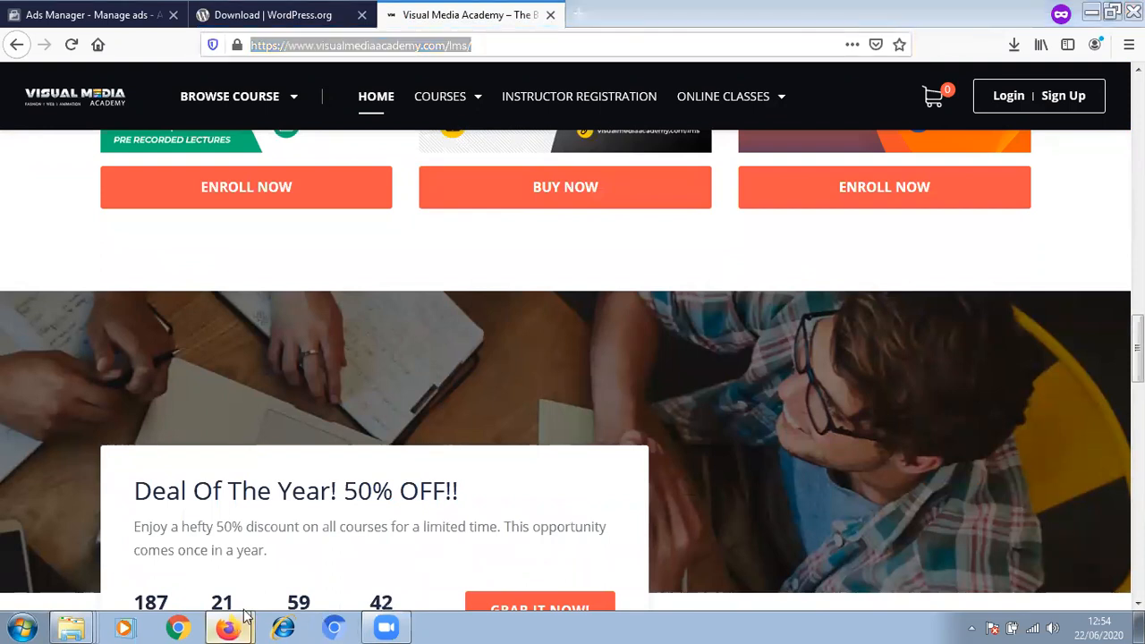
{"action": "left_click", "coordinate": [264, 569]}
{"action": "left_click", "coordinate": [458, 46]}
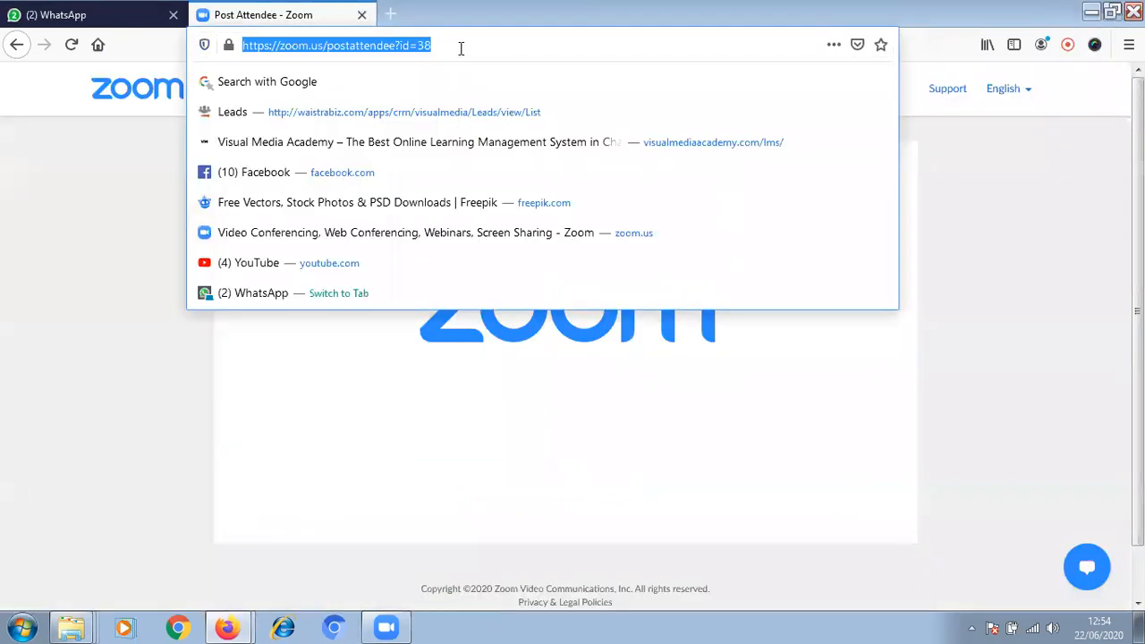
{"action": "key", "text": "ctrl+t"}
{"action": "key", "text": "ctrl+v"}
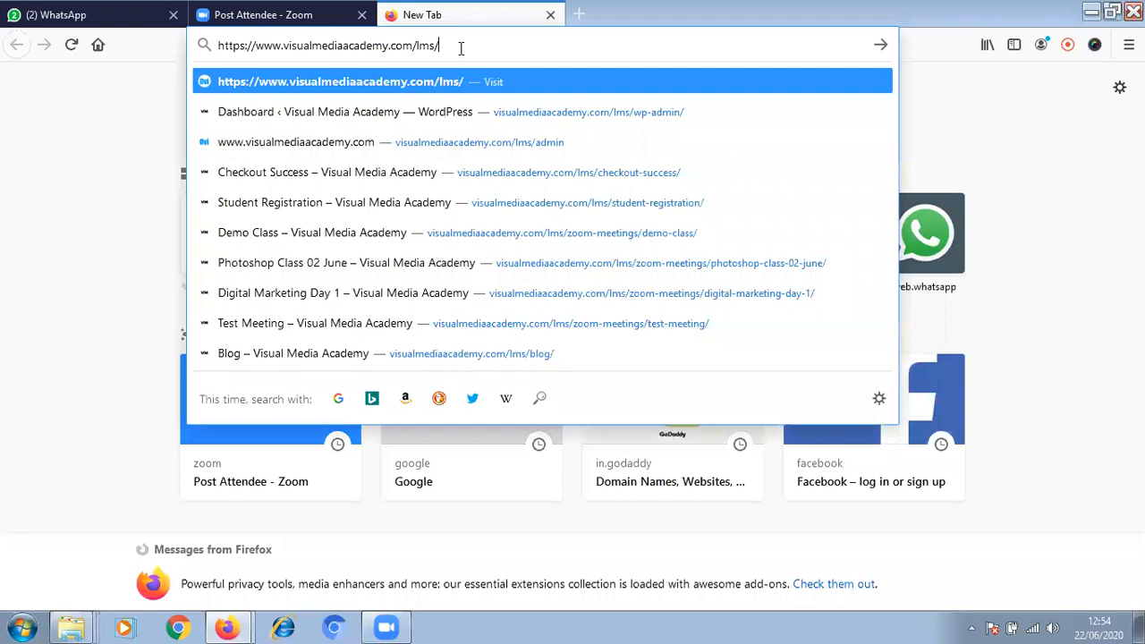
{"action": "type", "text": "wp-admin"}
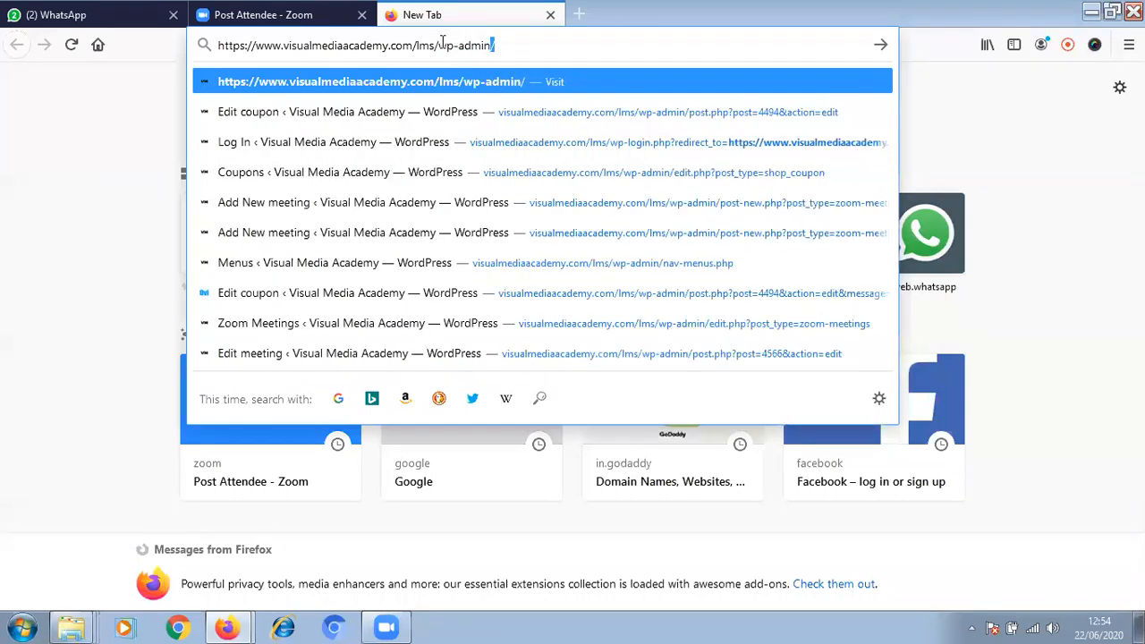
{"action": "left_click_drag", "start_coordinate": [438, 44], "coordinate": [521, 46]}
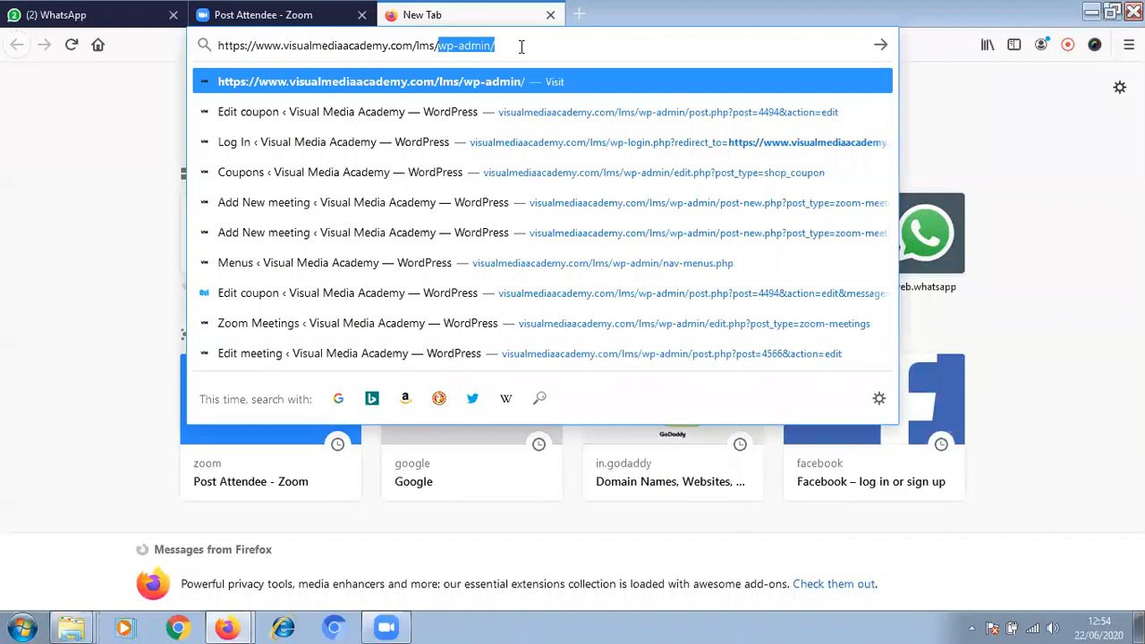
{"action": "type", "text": "admin"}
{"action": "key", "text": "Return"}
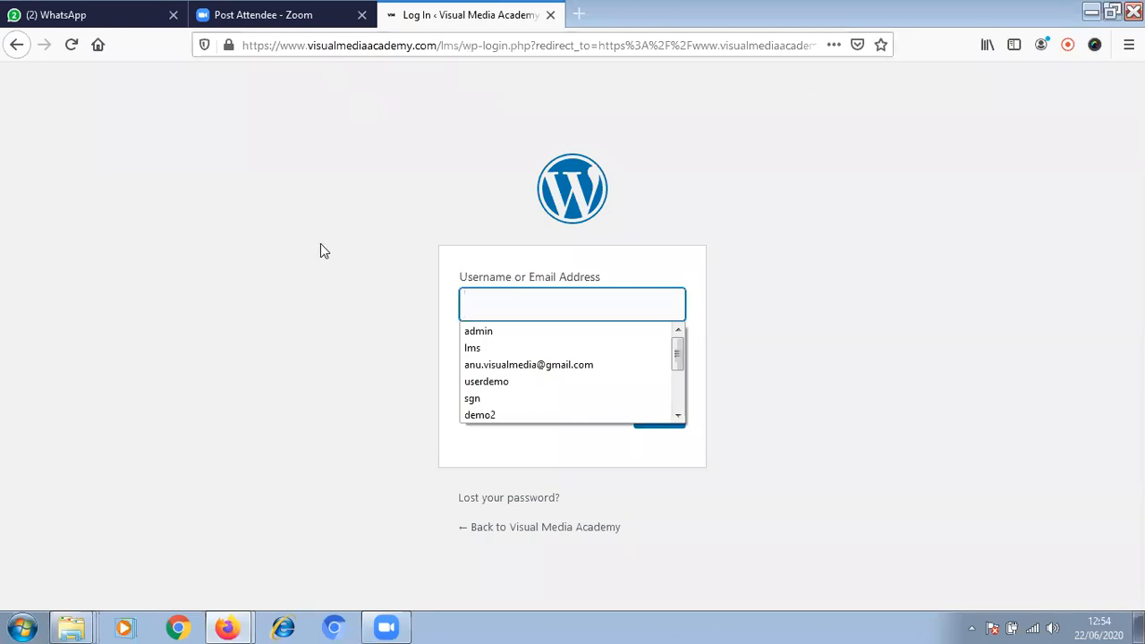
Log in with the site's admin username and password, declining to save the login
{"action": "left_click", "coordinate": [517, 304]}
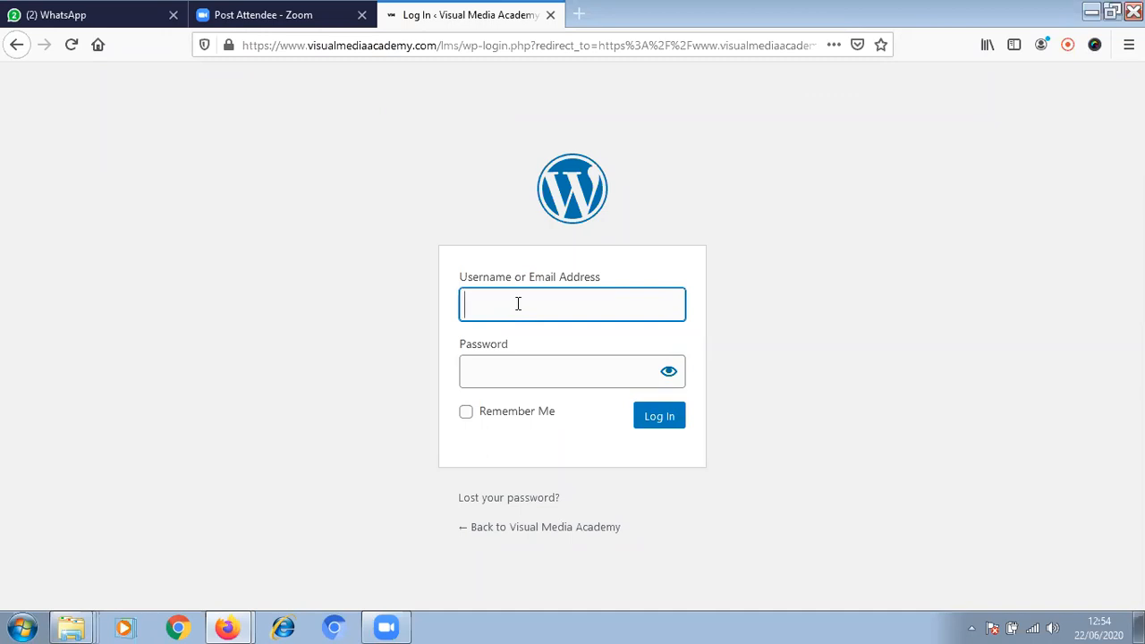
{"action": "type", "text": "lms"}
{"action": "key", "text": "Tab"}
{"action": "type", "text": "*"}
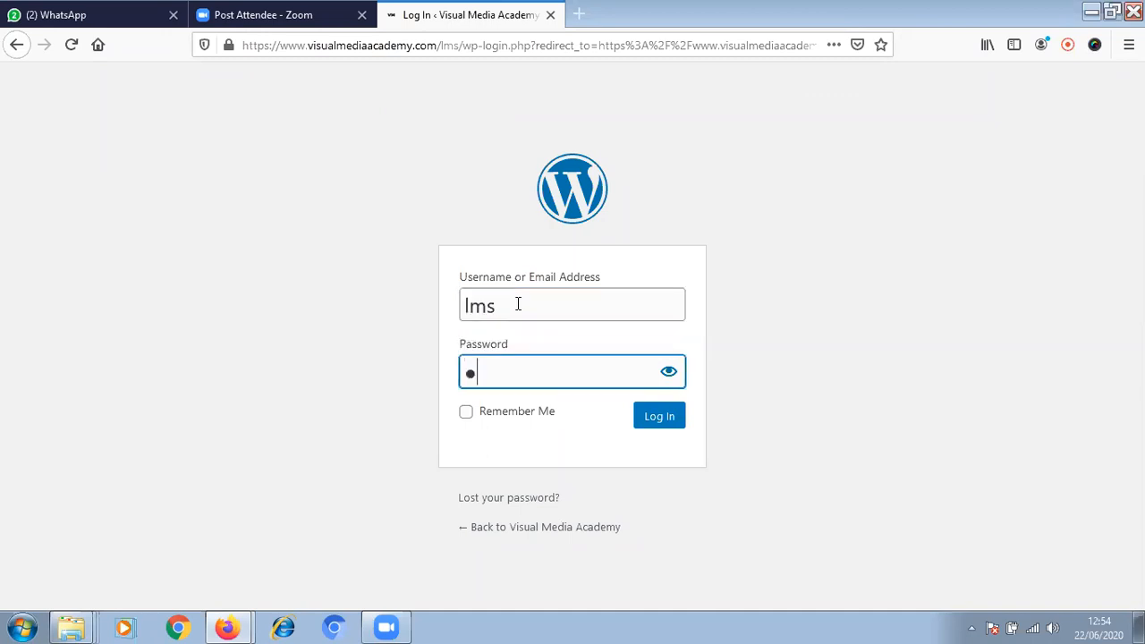
{"action": "type", "text": "************"}
{"action": "key", "text": "Return"}
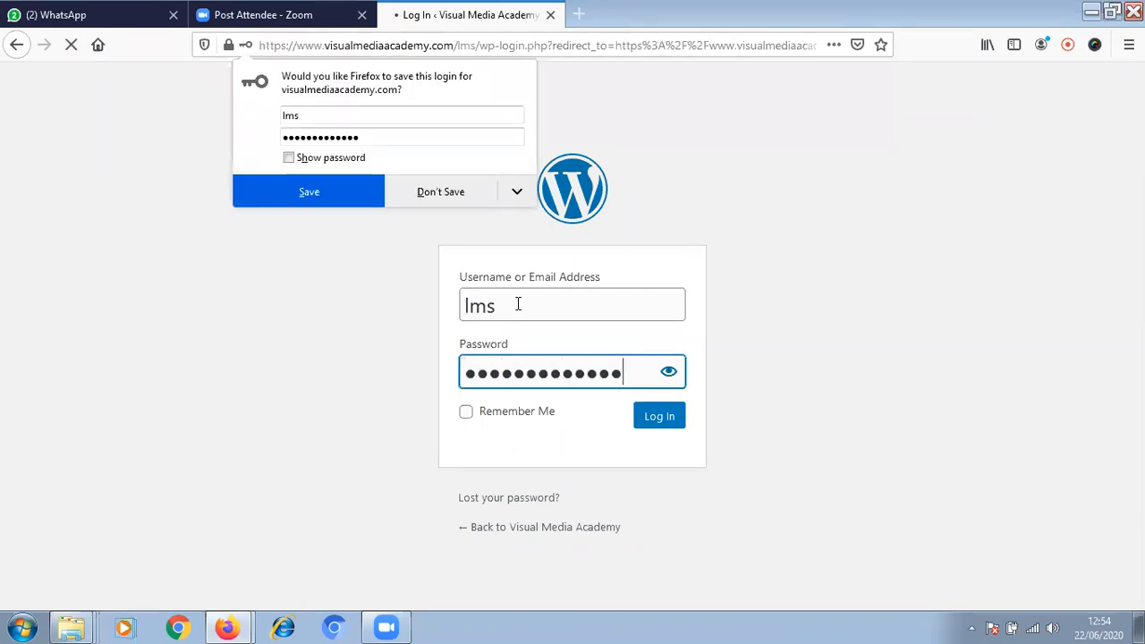
{"action": "left_click", "coordinate": [483, 197]}
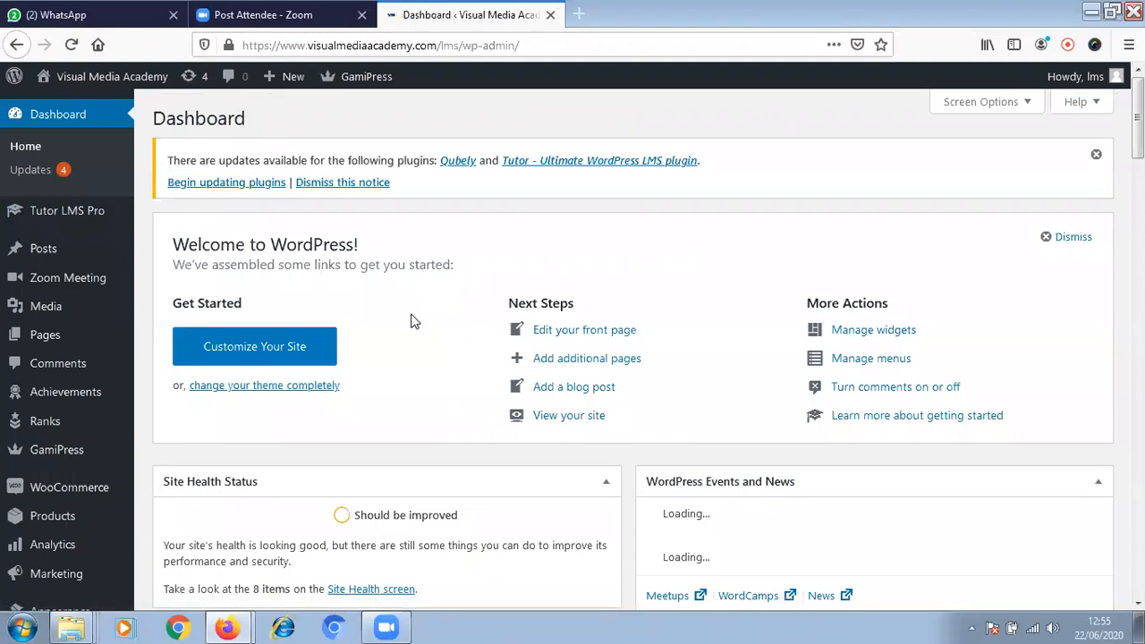
Scroll through the WordPress admin Dashboard and its plugin update notices
{"action": "scroll", "coordinate": [396, 385], "scroll_direction": "down", "scroll_amount": 4}
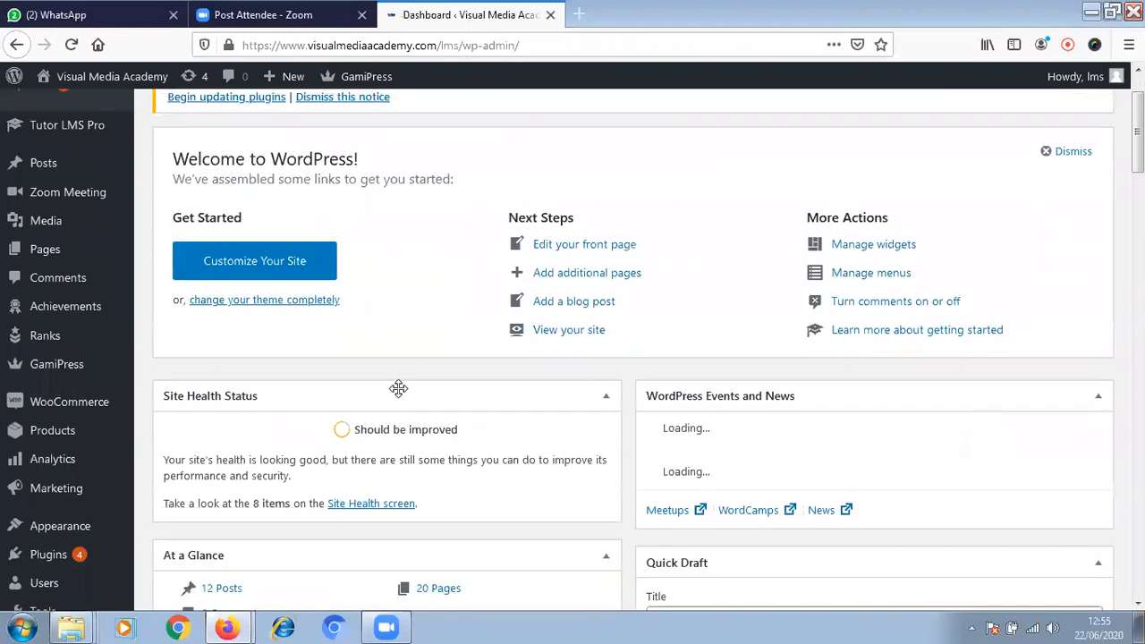
{"action": "scroll", "coordinate": [148, 391], "scroll_direction": "up", "scroll_amount": 4}
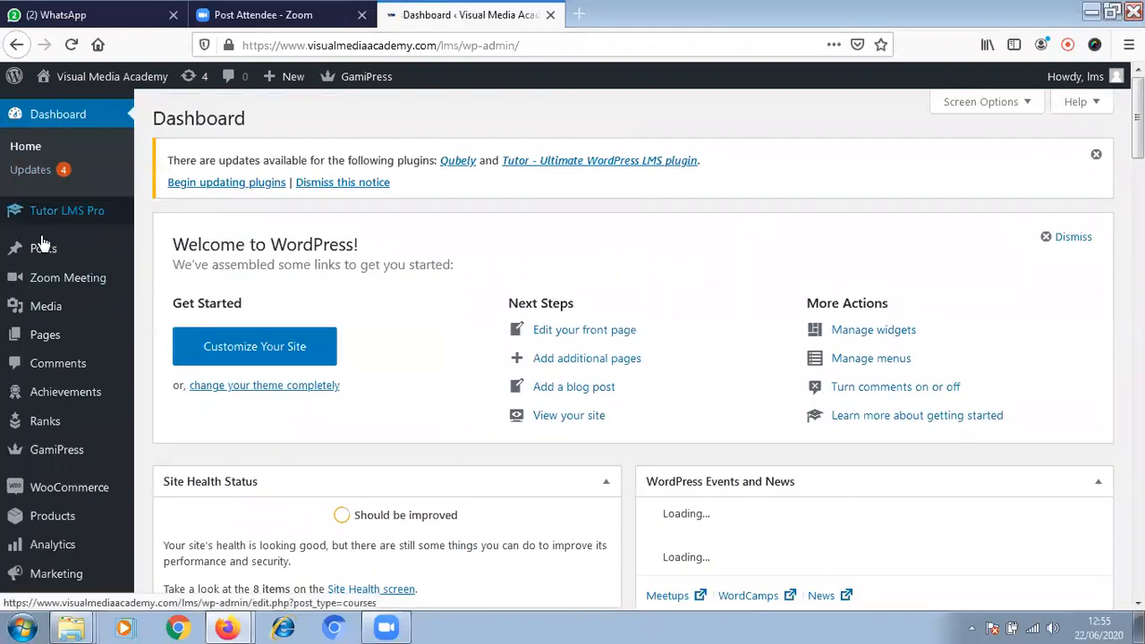
{"action": "scroll", "coordinate": [54, 394], "scroll_direction": "down", "scroll_amount": 3}
{"action": "scroll", "coordinate": [53, 461], "scroll_direction": "down", "scroll_amount": 3}
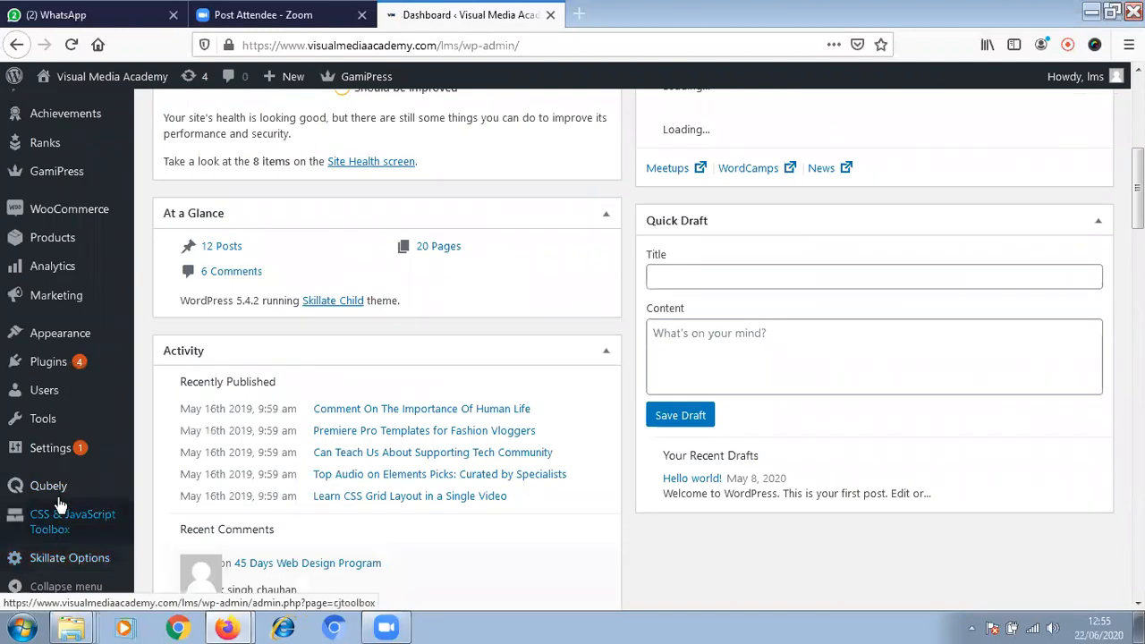
{"action": "scroll", "coordinate": [48, 451], "scroll_direction": "up", "scroll_amount": 3}
{"action": "scroll", "coordinate": [40, 278], "scroll_direction": "up", "scroll_amount": 2}
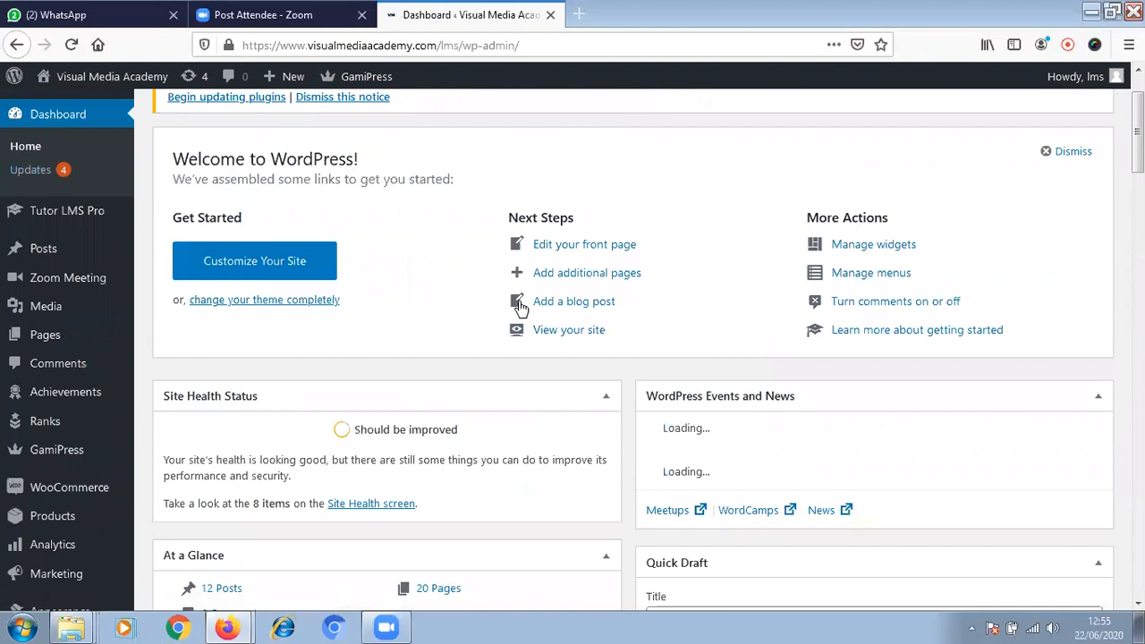
{"action": "scroll", "coordinate": [598, 377], "scroll_direction": "down", "scroll_amount": 2}
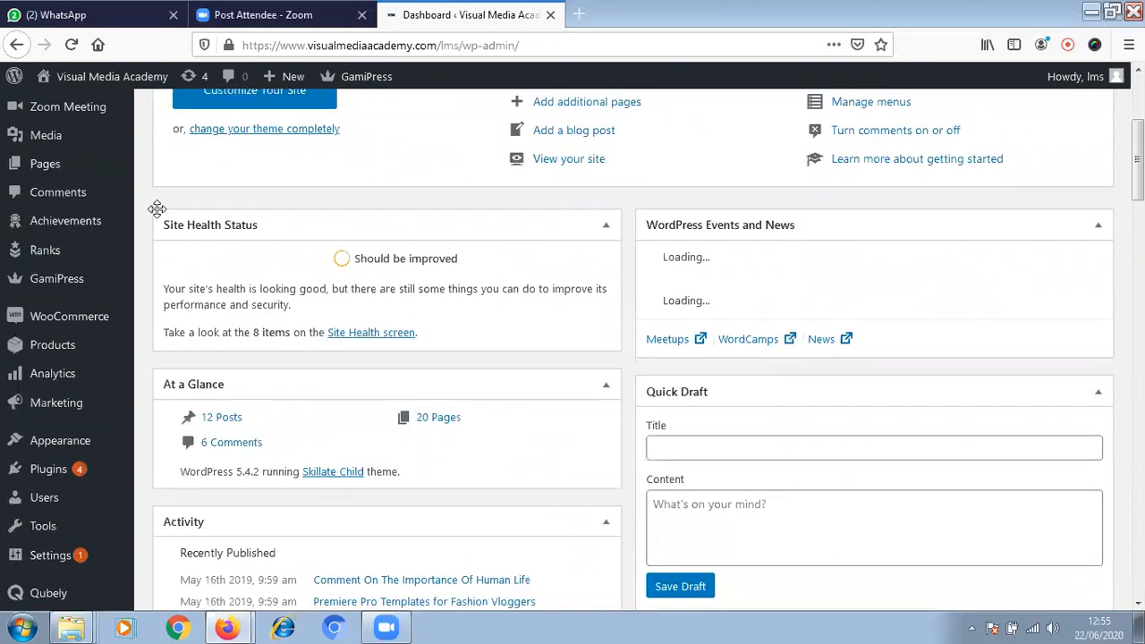
Open the Pages list from the admin sidebar and scroll through the site's pages
{"action": "left_click", "coordinate": [43, 163]}
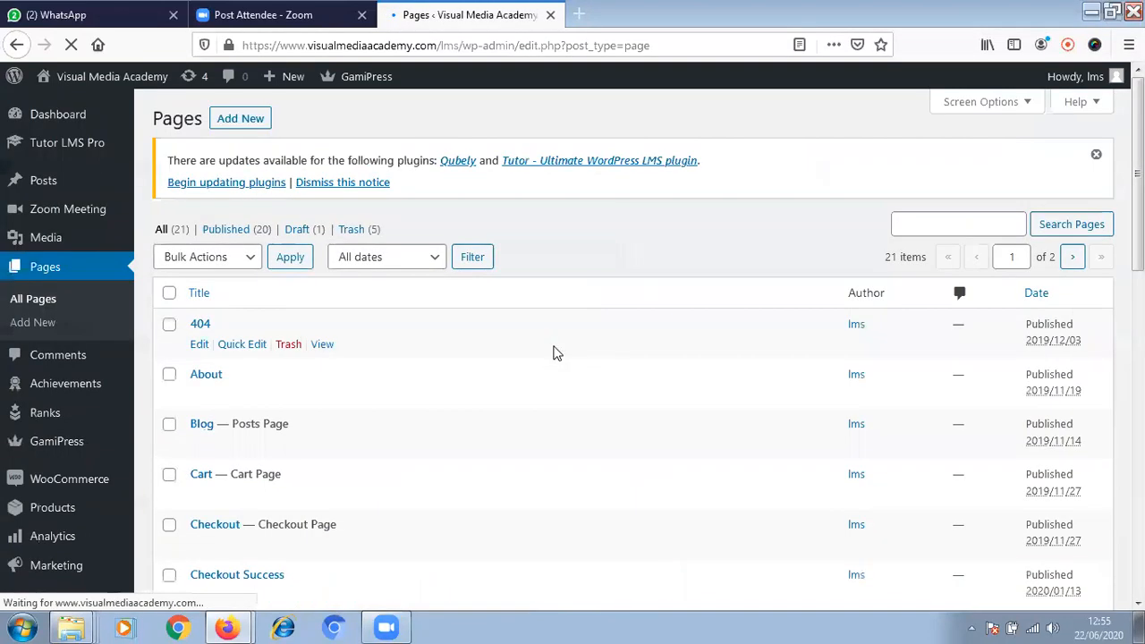
{"action": "scroll", "coordinate": [713, 434], "scroll_direction": "down", "scroll_amount": 2}
{"action": "scroll", "coordinate": [709, 442], "scroll_direction": "down", "scroll_amount": 10}
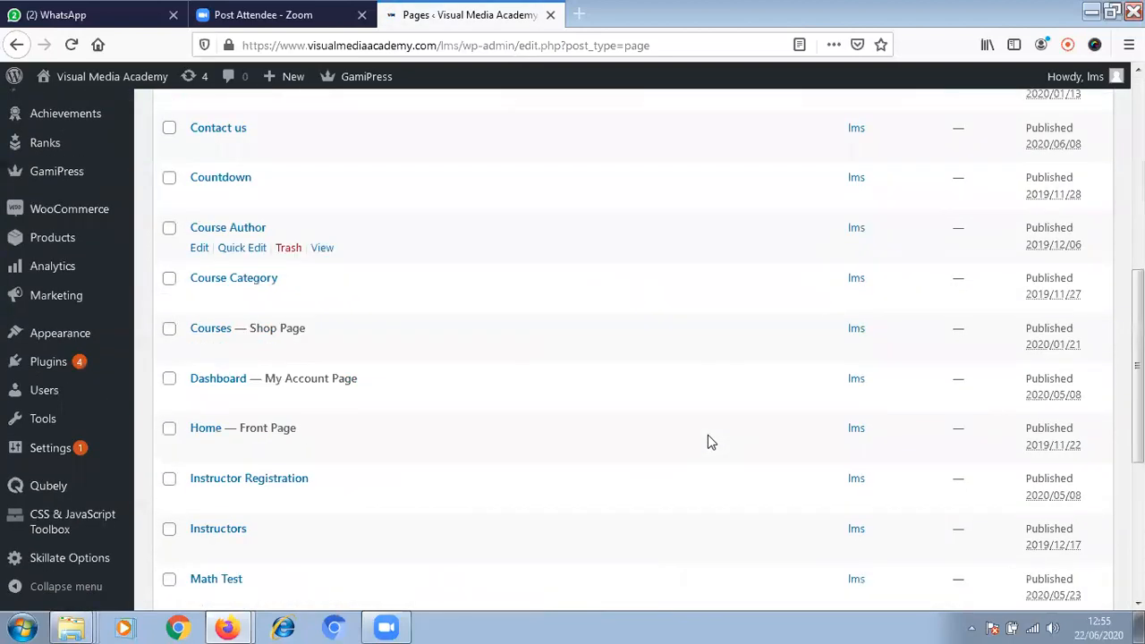
{"action": "scroll", "coordinate": [702, 442], "scroll_direction": "up", "scroll_amount": 4}
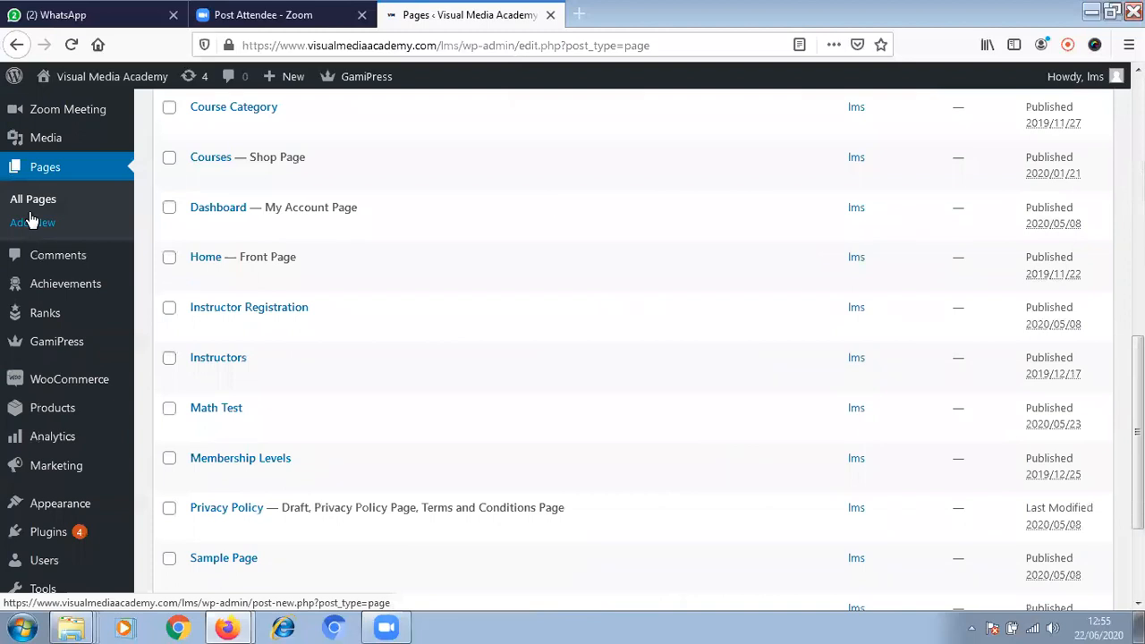
{"action": "scroll", "coordinate": [292, 215], "scroll_direction": "up", "scroll_amount": 6}
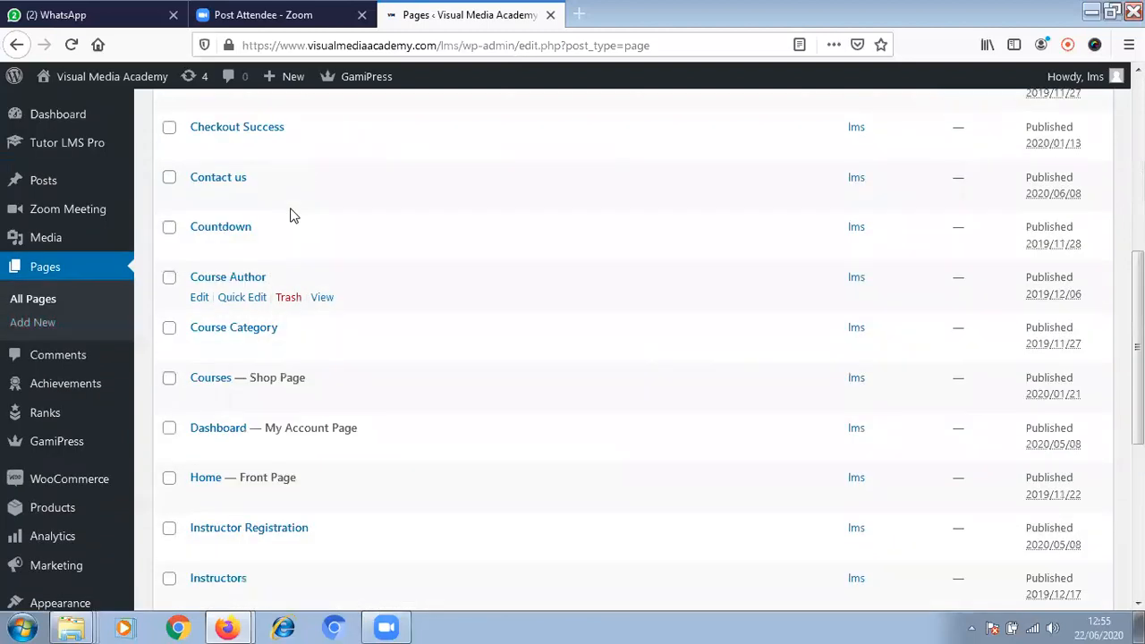
{"action": "scroll", "coordinate": [647, 316], "scroll_direction": "up", "scroll_amount": 4}
{"action": "scroll", "coordinate": [532, 294], "scroll_direction": "down", "scroll_amount": 7}
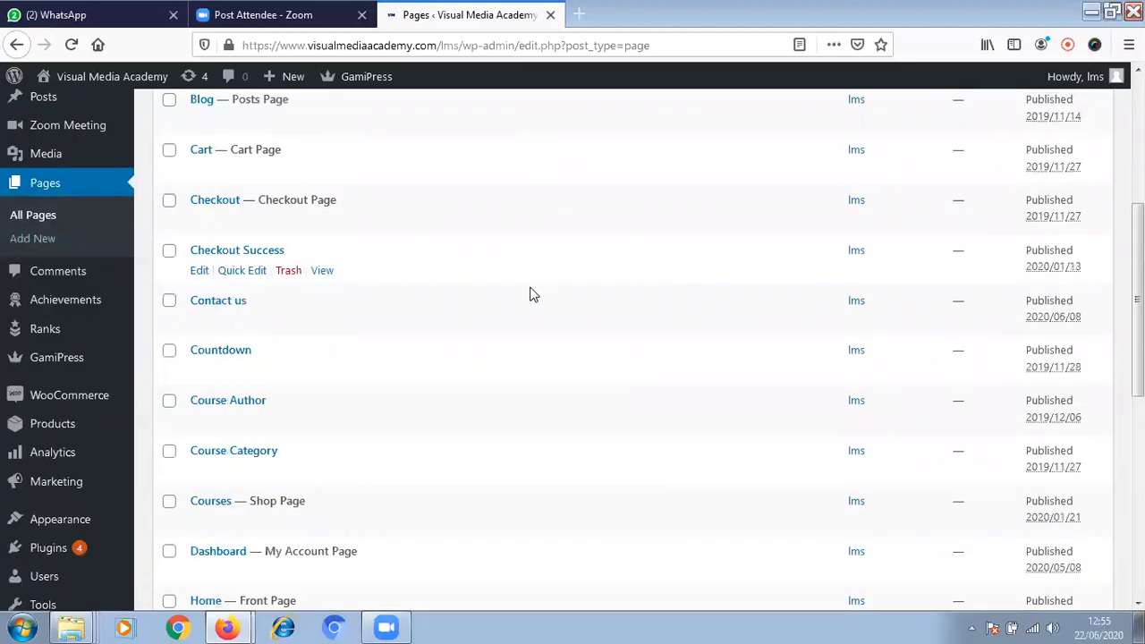
{"action": "scroll", "coordinate": [519, 323], "scroll_direction": "down", "scroll_amount": 1}
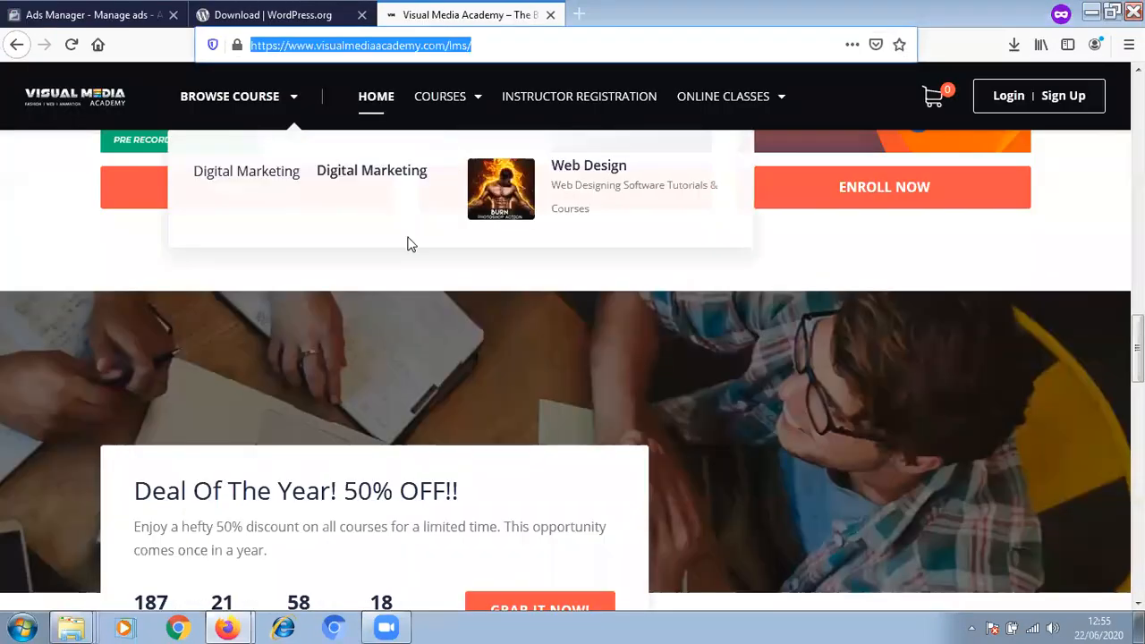
{"action": "scroll", "coordinate": [407, 244], "scroll_direction": "up", "scroll_amount": 20}
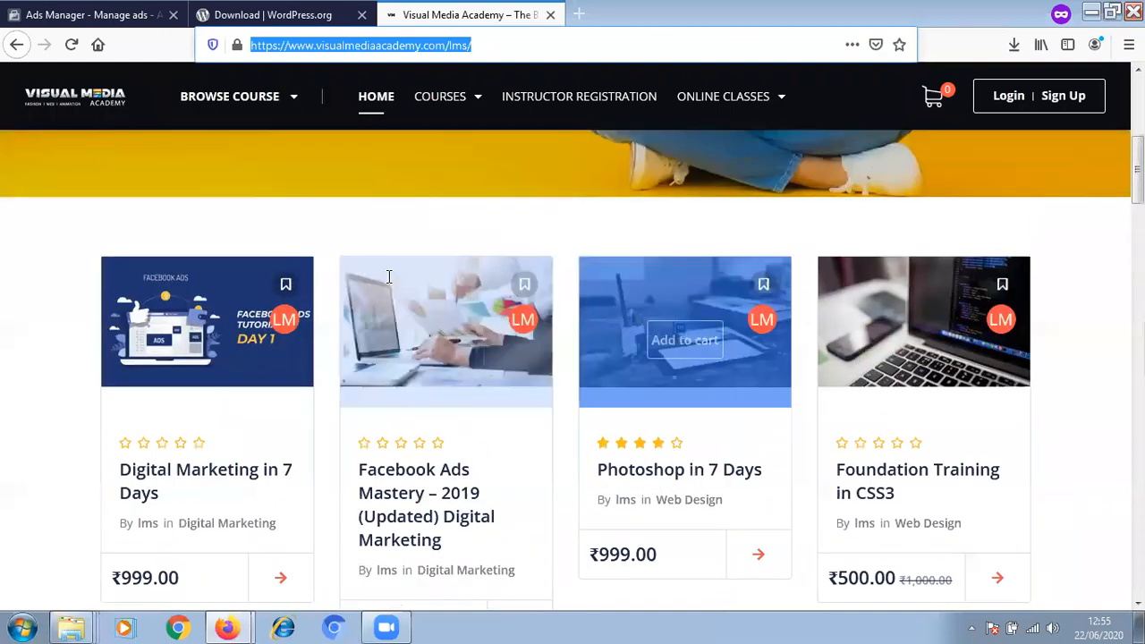
{"action": "scroll", "coordinate": [692, 473], "scroll_direction": "down", "scroll_amount": 12}
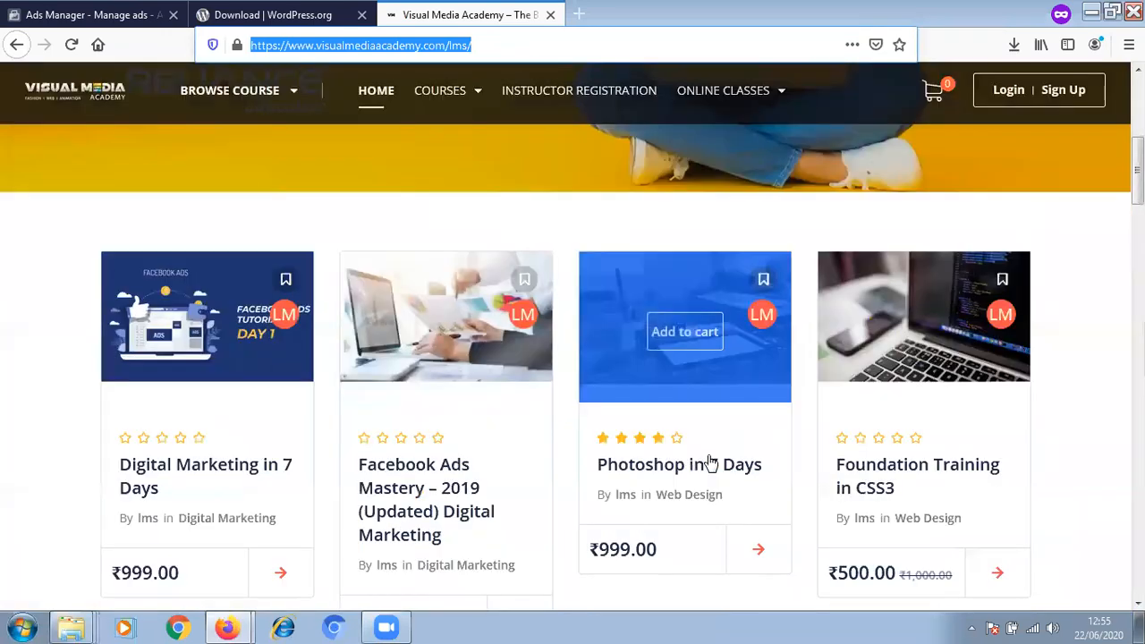
{"action": "scroll", "coordinate": [708, 454], "scroll_direction": "down", "scroll_amount": 12}
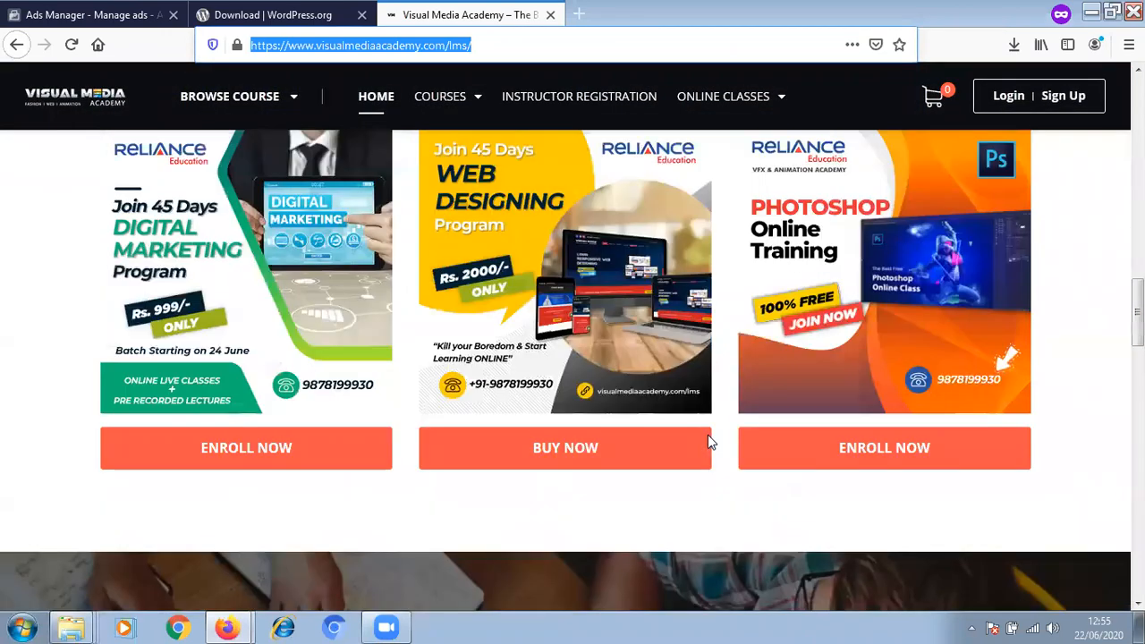
{"action": "scroll", "coordinate": [634, 358], "scroll_direction": "up", "scroll_amount": 4}
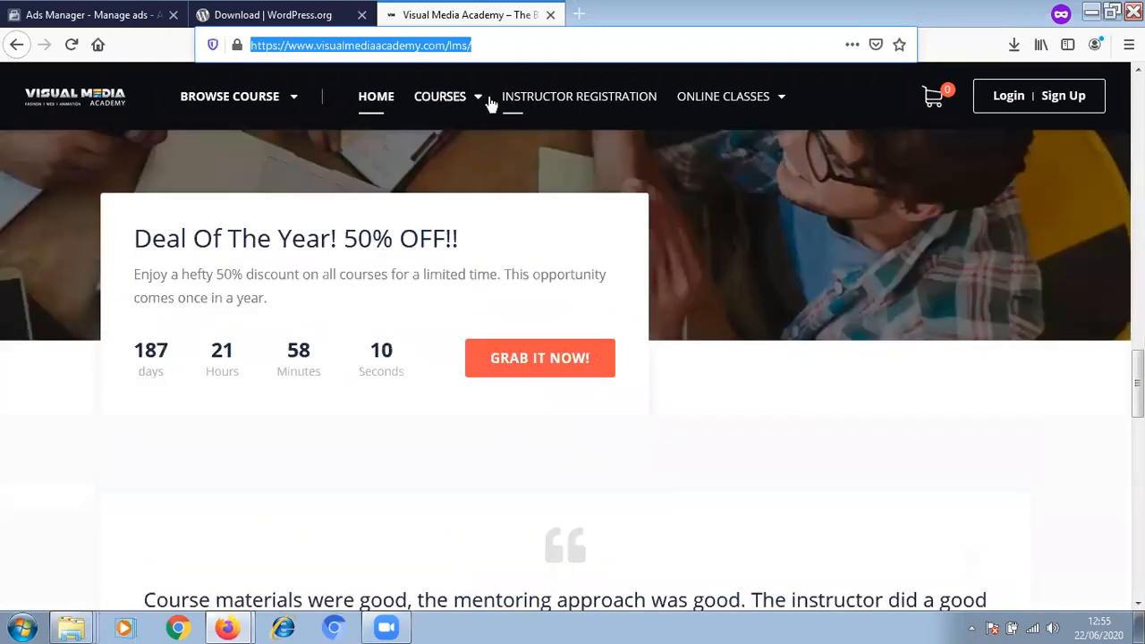
{"action": "mouse_move", "coordinate": [488, 98]}
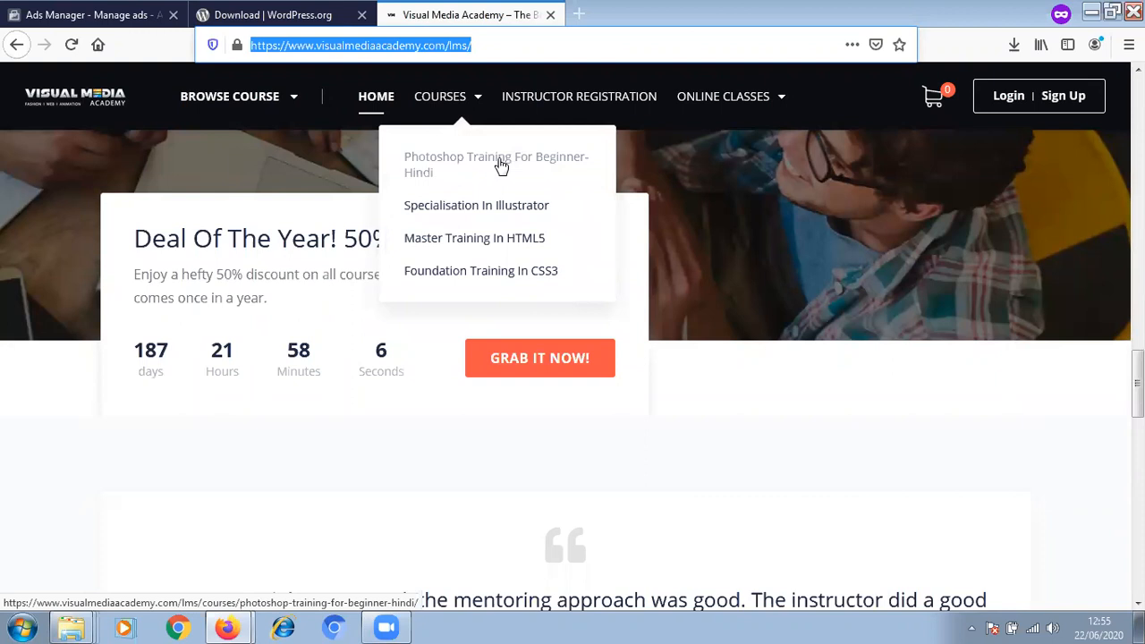
{"action": "scroll", "coordinate": [295, 394], "scroll_direction": "up", "scroll_amount": 5}
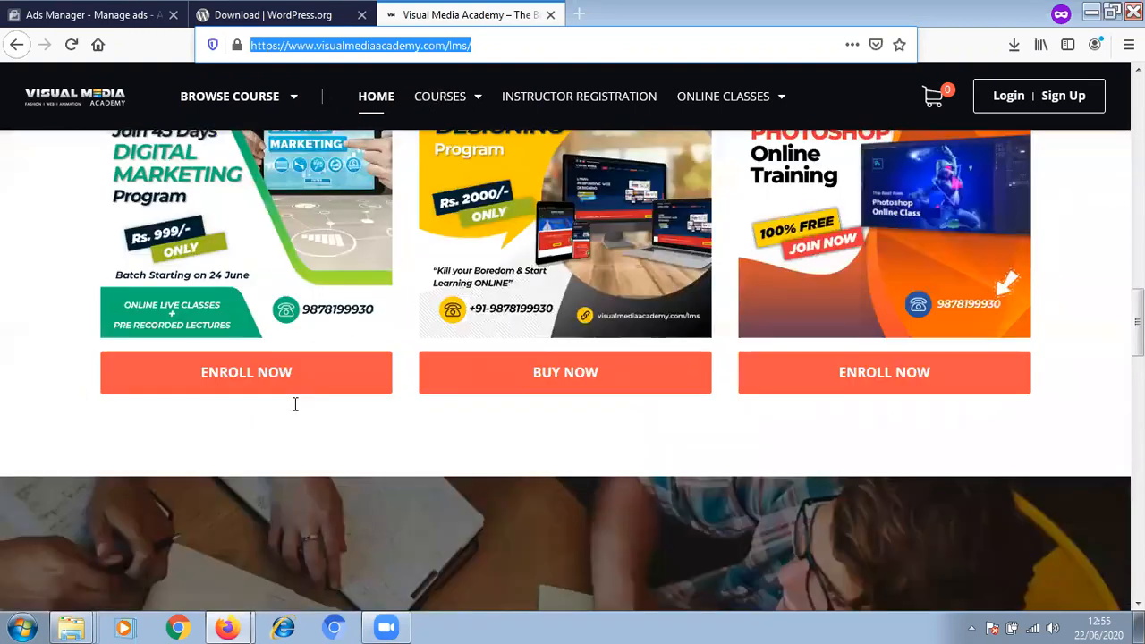
{"action": "scroll", "coordinate": [299, 386], "scroll_direction": "up", "scroll_amount": 10}
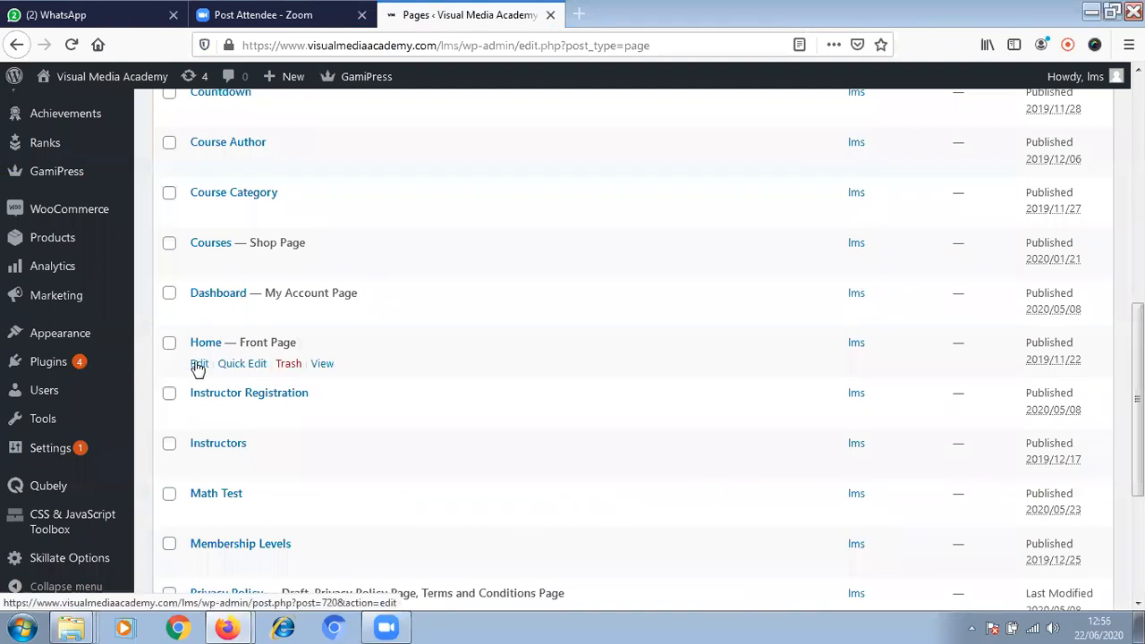
Open the Home front page in the block editor and select the first Digital Marketing banner image
{"action": "left_click", "coordinate": [197, 367]}
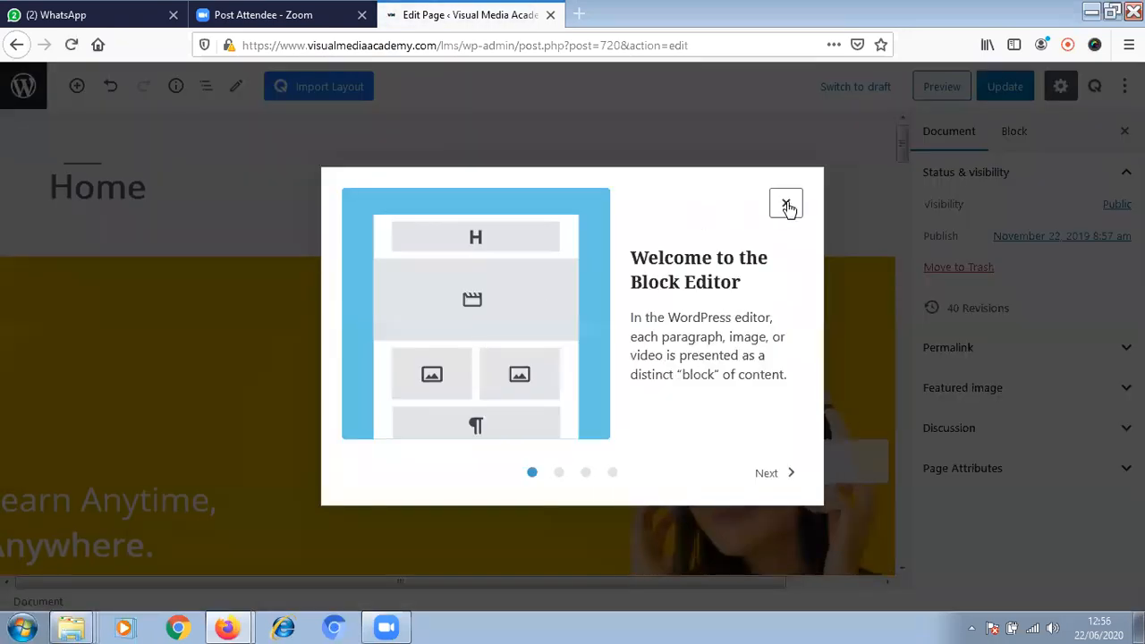
{"action": "left_click", "coordinate": [787, 205]}
{"action": "scroll", "coordinate": [355, 370], "scroll_direction": "down", "scroll_amount": 3}
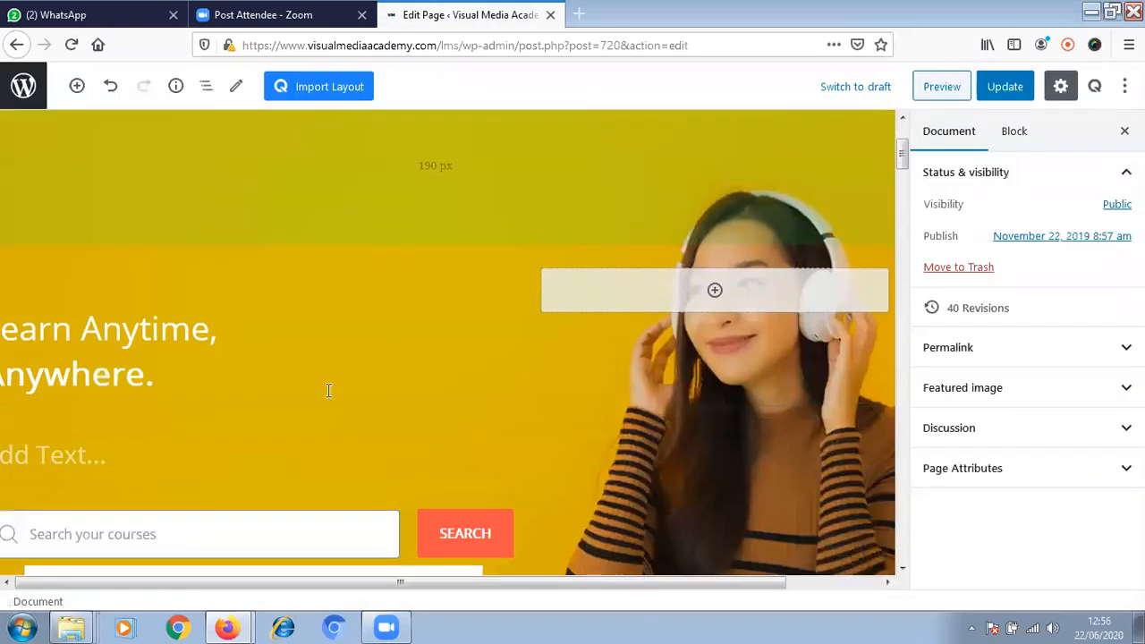
{"action": "scroll", "coordinate": [328, 390], "scroll_direction": "down", "scroll_amount": 6}
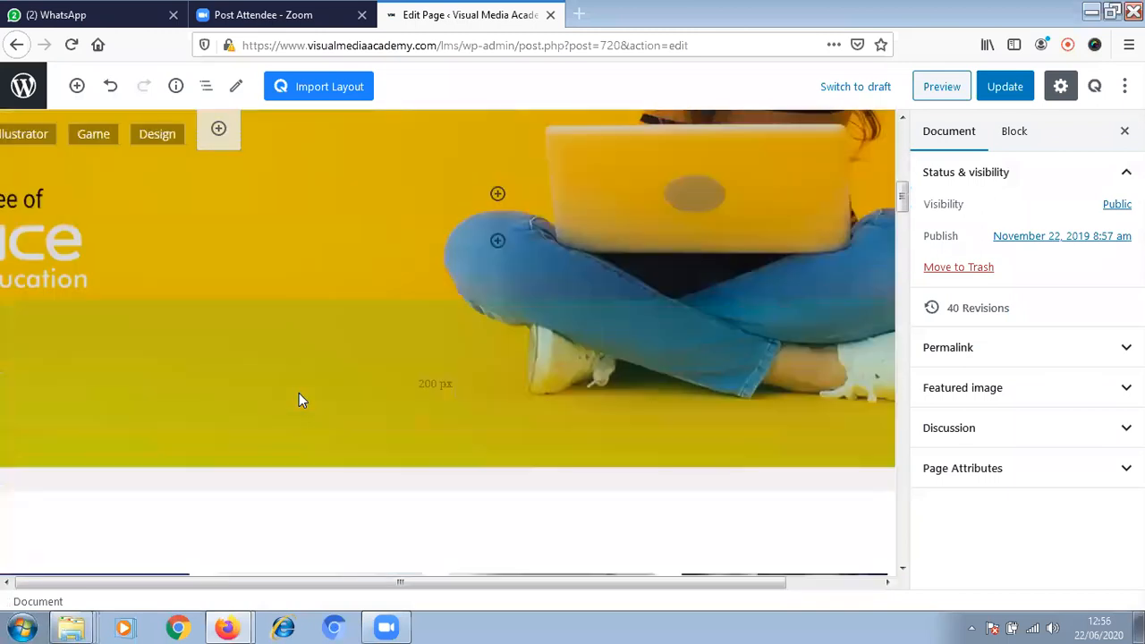
{"action": "scroll", "coordinate": [299, 399], "scroll_direction": "down", "scroll_amount": 5}
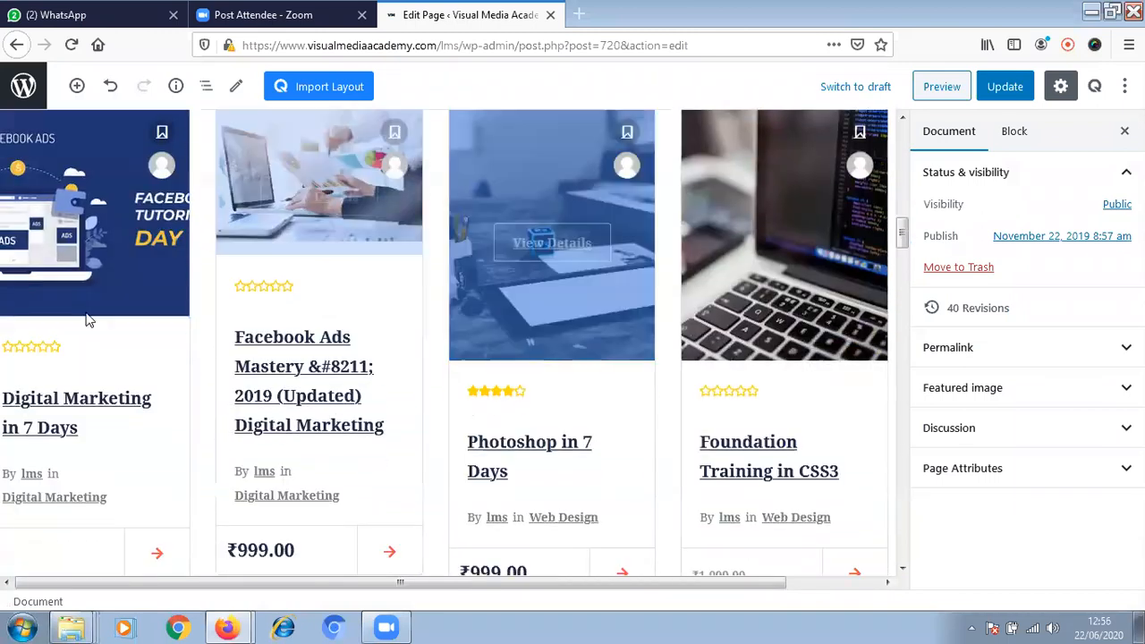
{"action": "scroll", "coordinate": [451, 368], "scroll_direction": "down", "scroll_amount": 4}
{"action": "scroll", "coordinate": [451, 368], "scroll_direction": "down", "scroll_amount": 10}
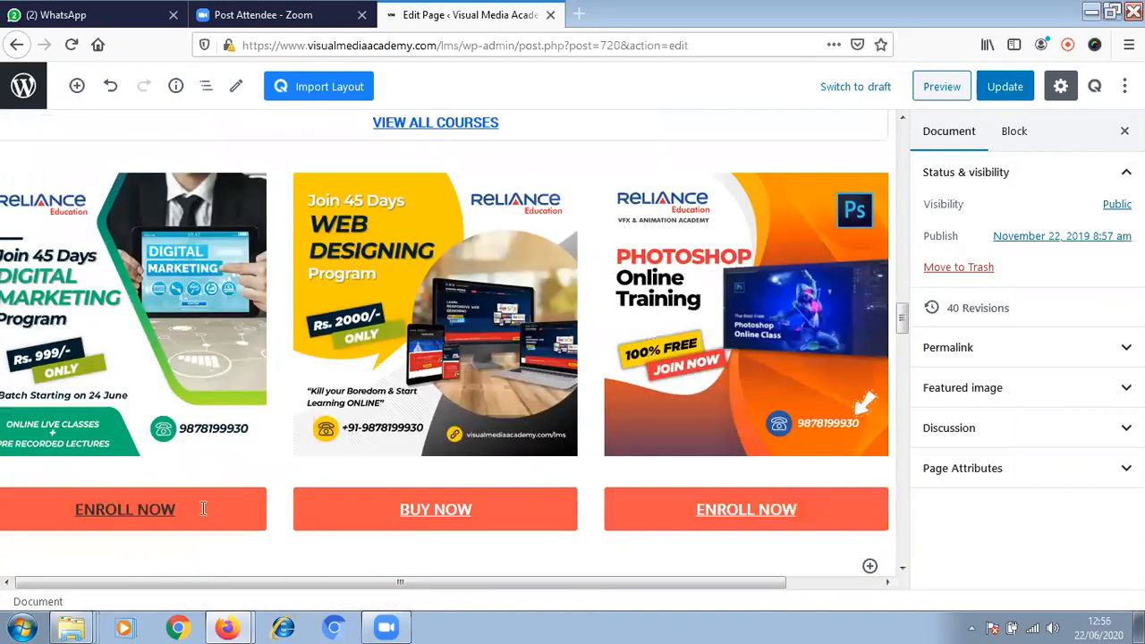
{"action": "left_click", "coordinate": [130, 260]}
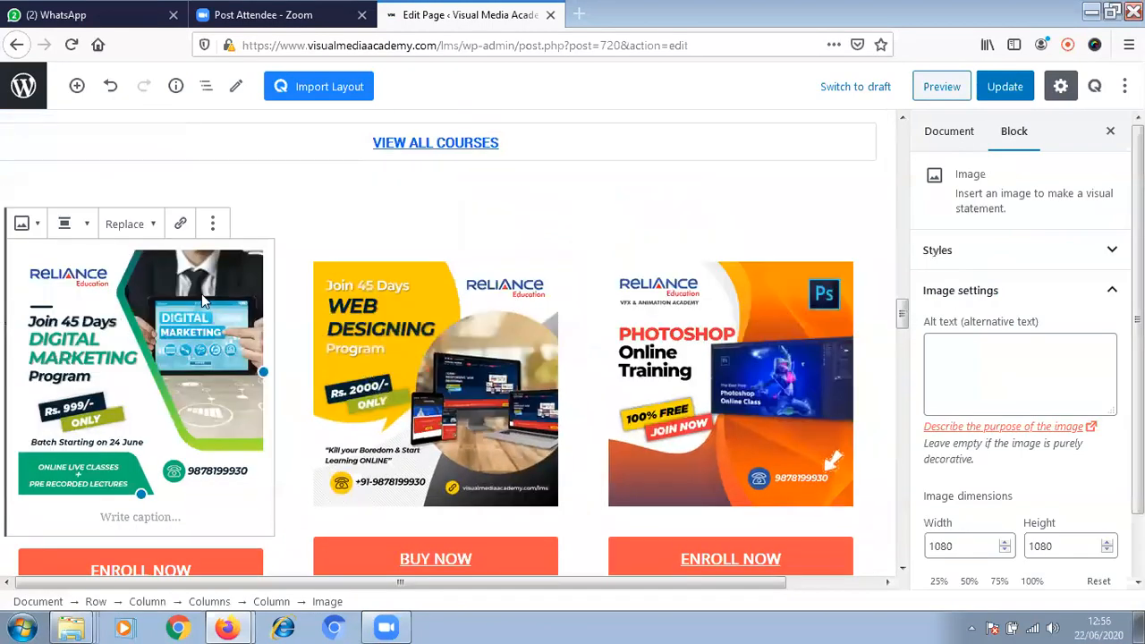
{"action": "left_click", "coordinate": [127, 229]}
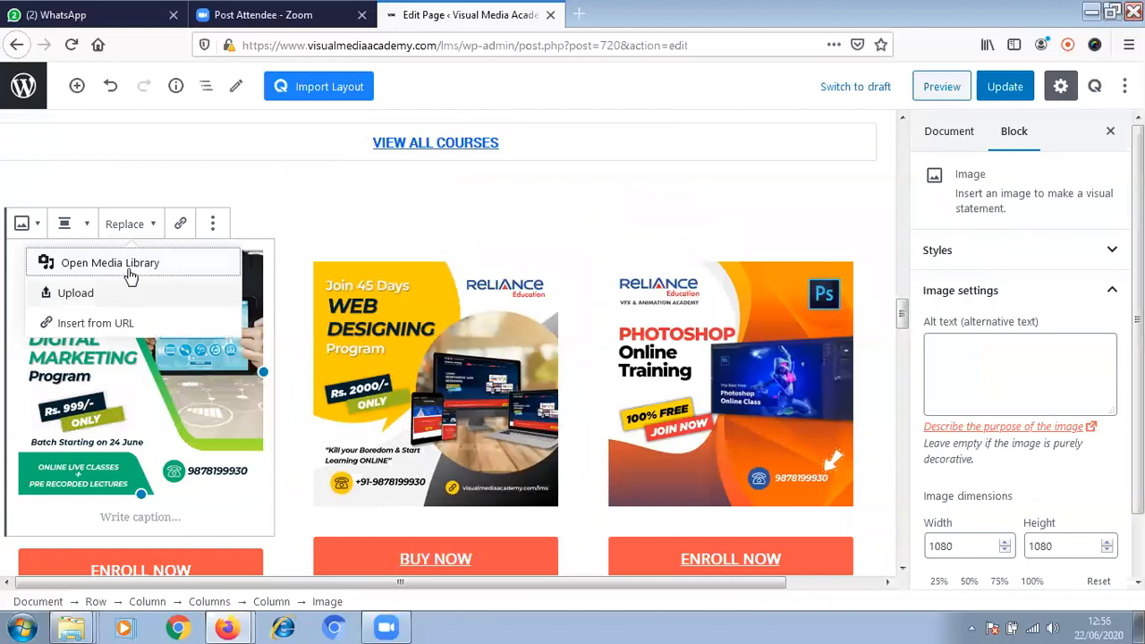
Browse the existing Media Library images, then close it without picking one
{"action": "left_click", "coordinate": [131, 274]}
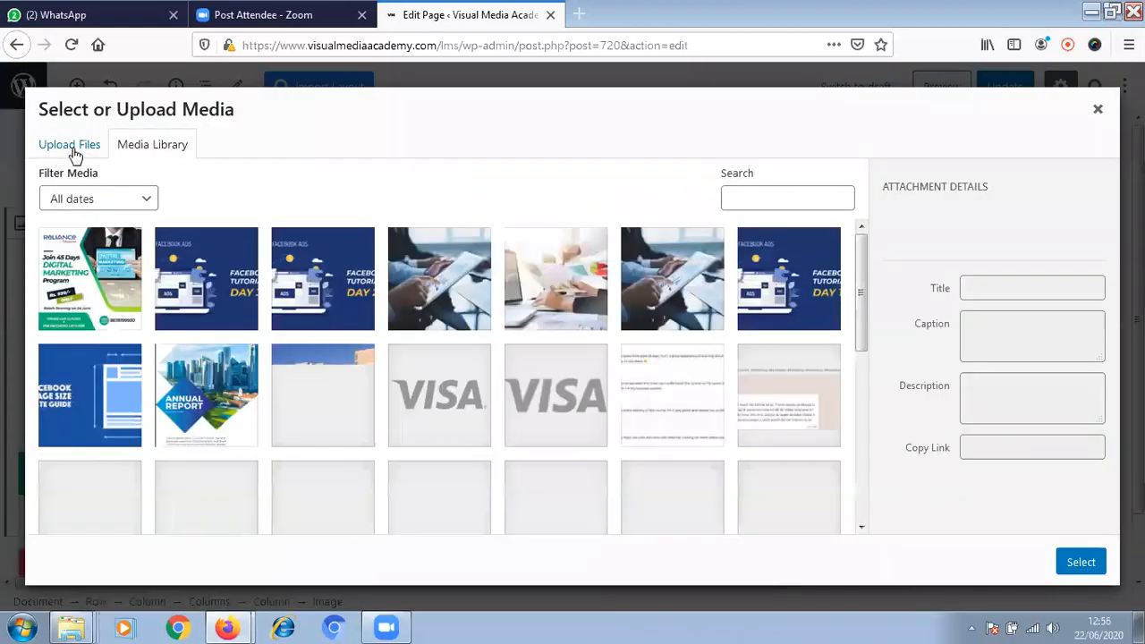
{"action": "left_click", "coordinate": [243, 320]}
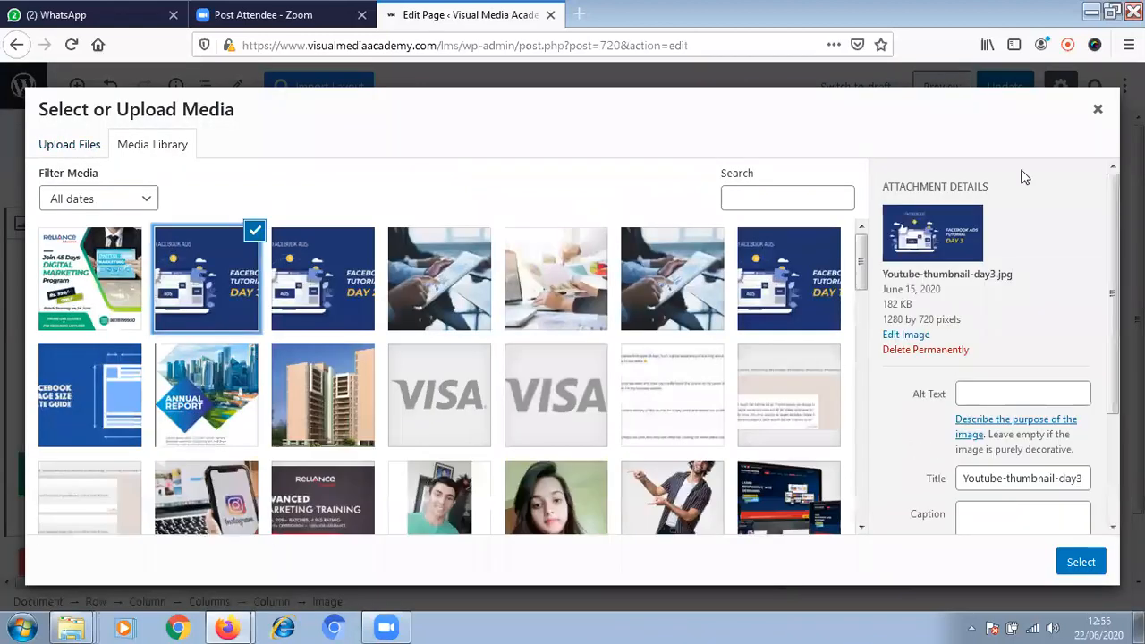
{"action": "left_click", "coordinate": [1095, 109]}
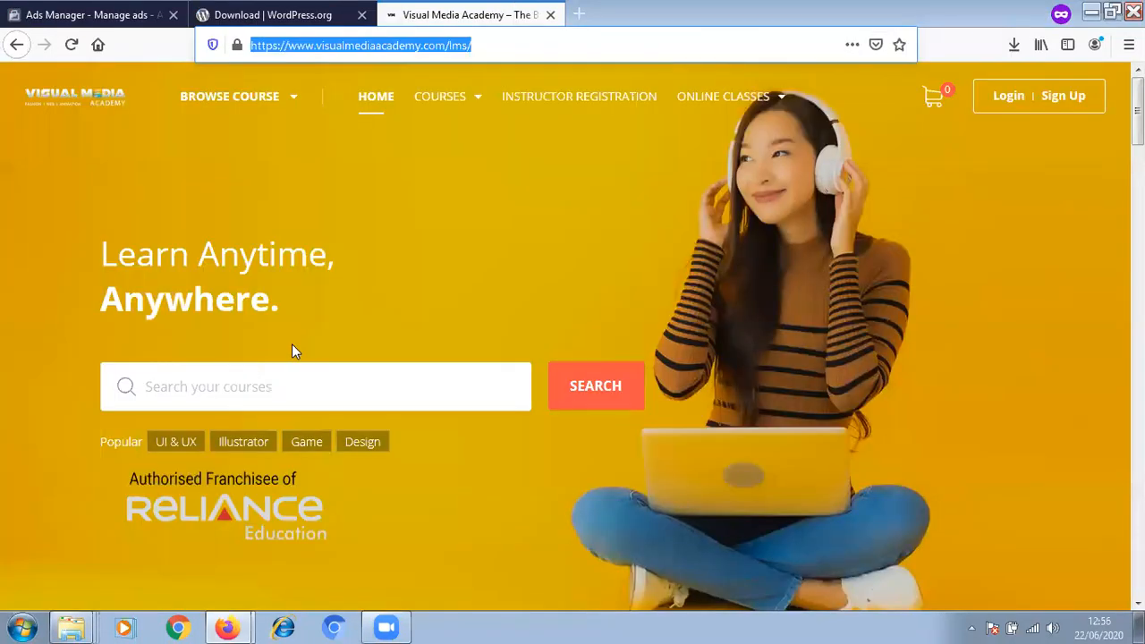
{"action": "scroll", "coordinate": [292, 343], "scroll_direction": "down", "scroll_amount": 15}
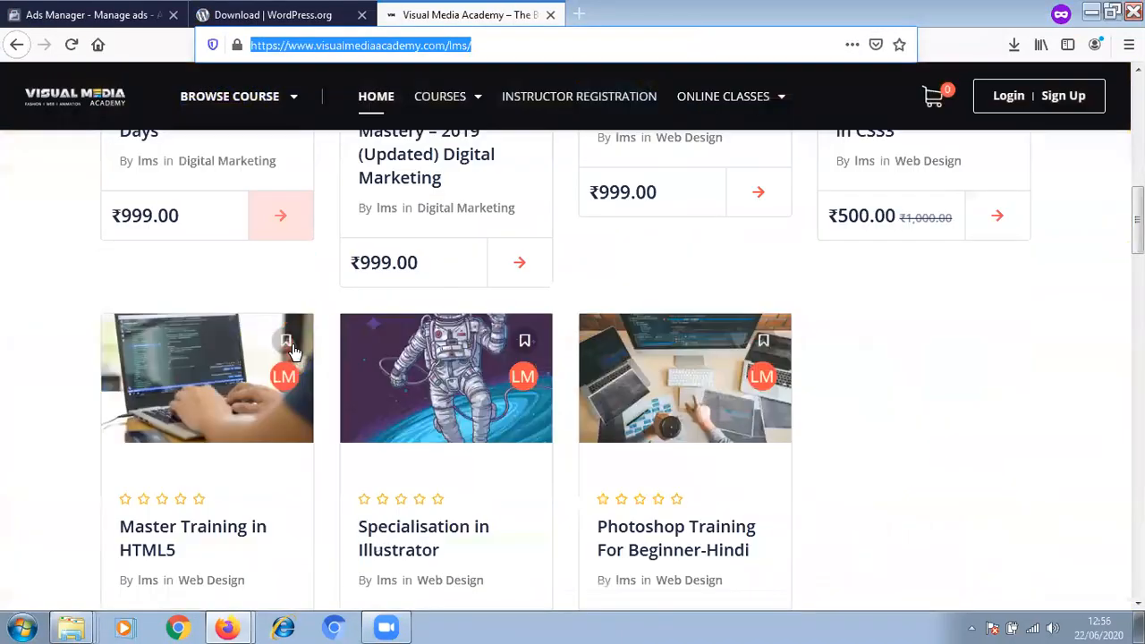
{"action": "scroll", "coordinate": [329, 345], "scroll_direction": "up", "scroll_amount": 2}
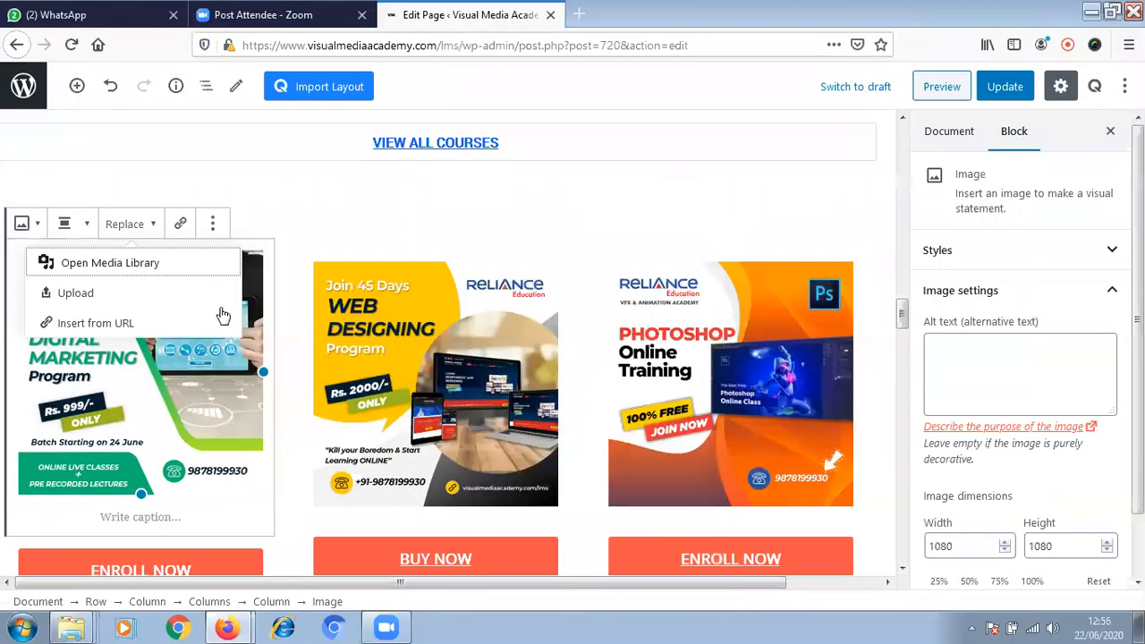
Pick the WEB DESIGNING banner (new-web1.jpg) from the Media Library for the first course block
{"action": "left_click", "coordinate": [150, 267]}
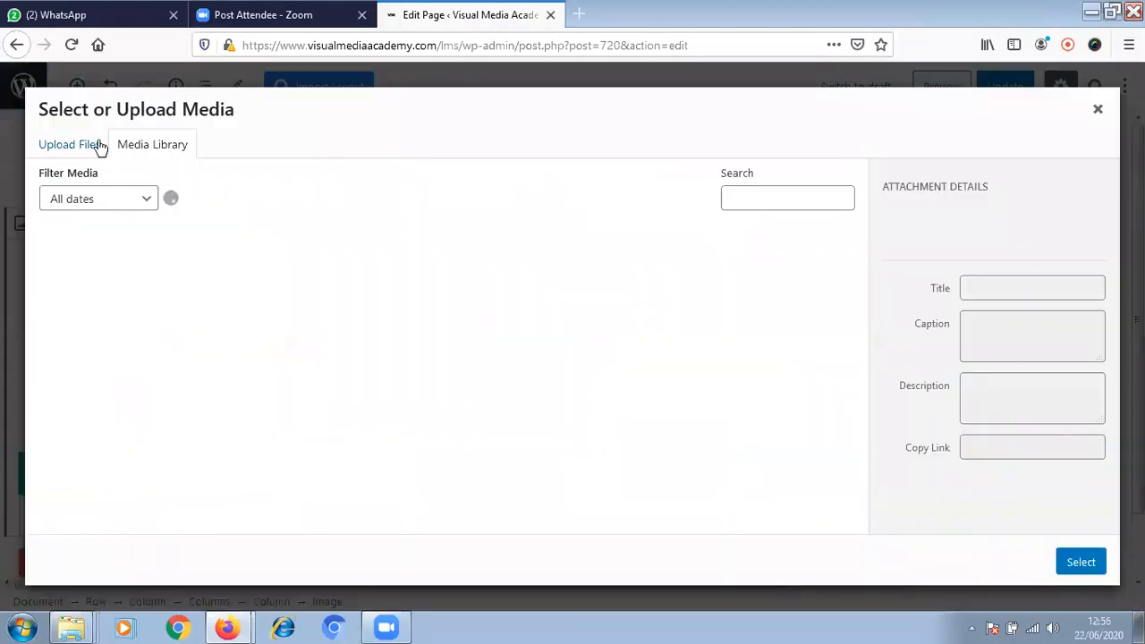
{"action": "scroll", "coordinate": [349, 427], "scroll_direction": "down", "scroll_amount": 2}
{"action": "left_click", "coordinate": [225, 438]}
{"action": "left_click", "coordinate": [234, 349]}
{"action": "left_click", "coordinate": [331, 335]}
{"action": "left_click", "coordinate": [105, 323]}
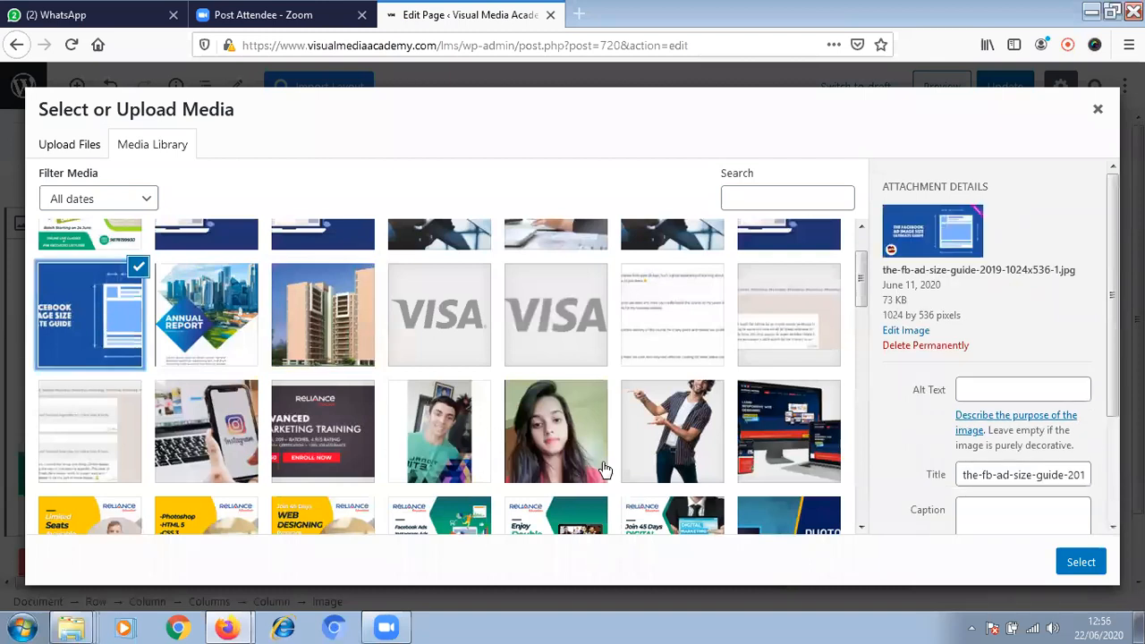
{"action": "scroll", "coordinate": [603, 470], "scroll_direction": "down", "scroll_amount": 2}
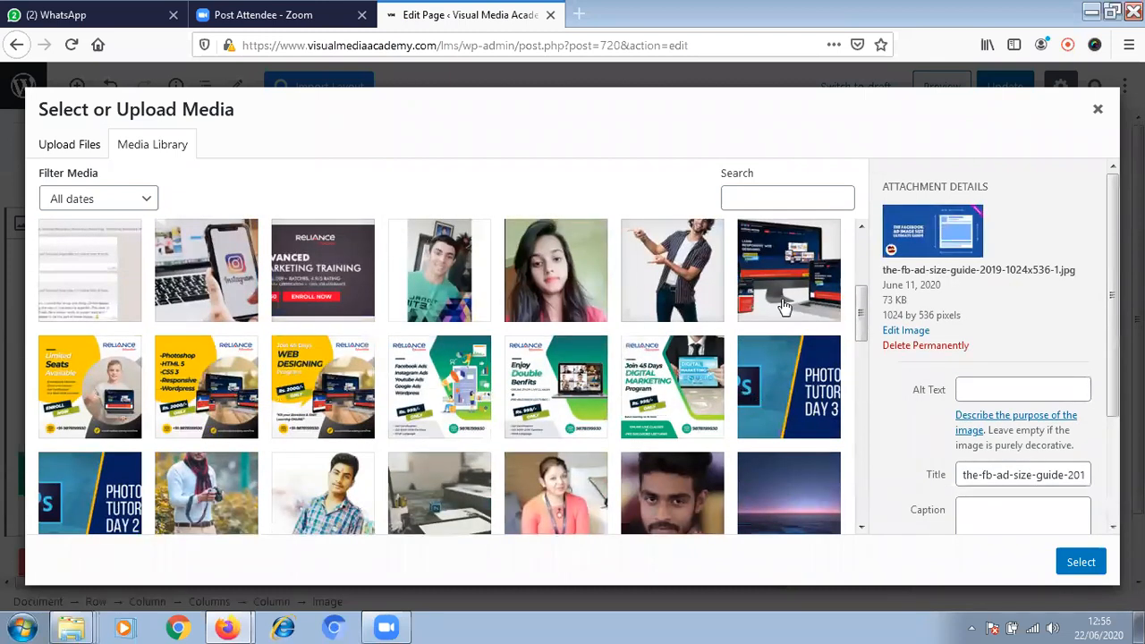
{"action": "left_click", "coordinate": [315, 380]}
{"action": "left_click", "coordinate": [1081, 562]}
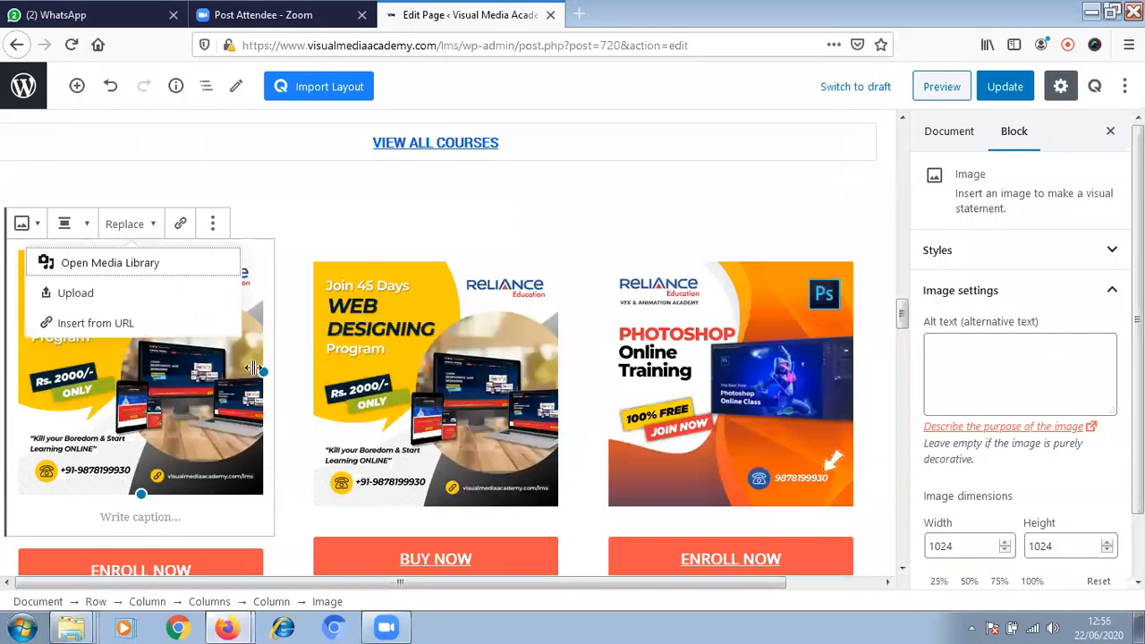
Update the Home page to save the new WEB DESIGNING banner
{"action": "left_click", "coordinate": [173, 405]}
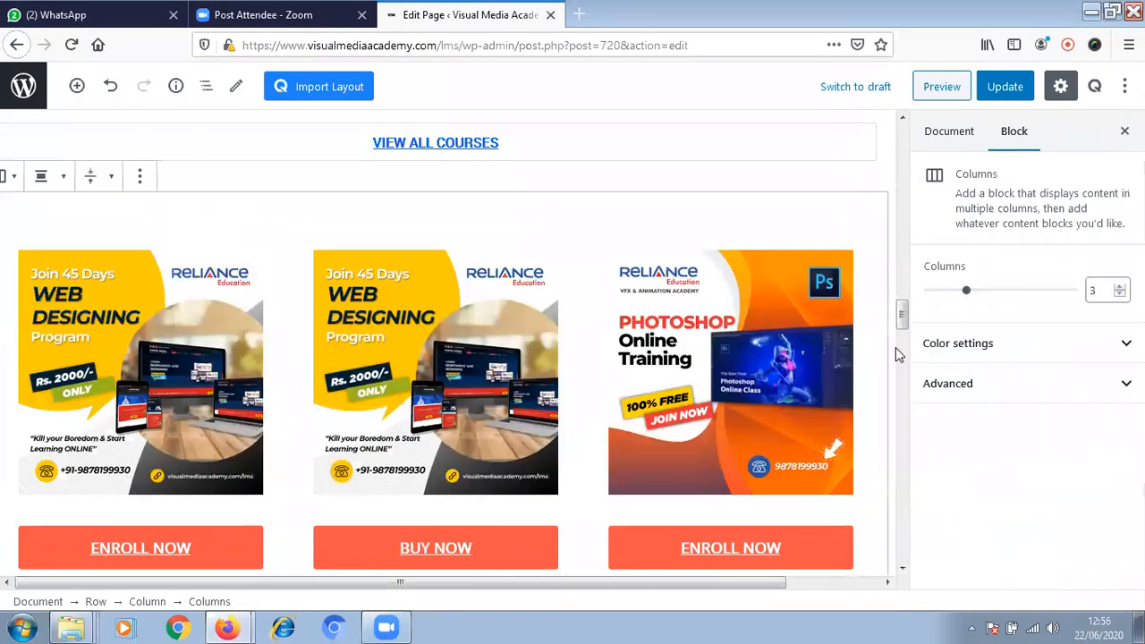
{"action": "left_click", "coordinate": [1019, 89]}
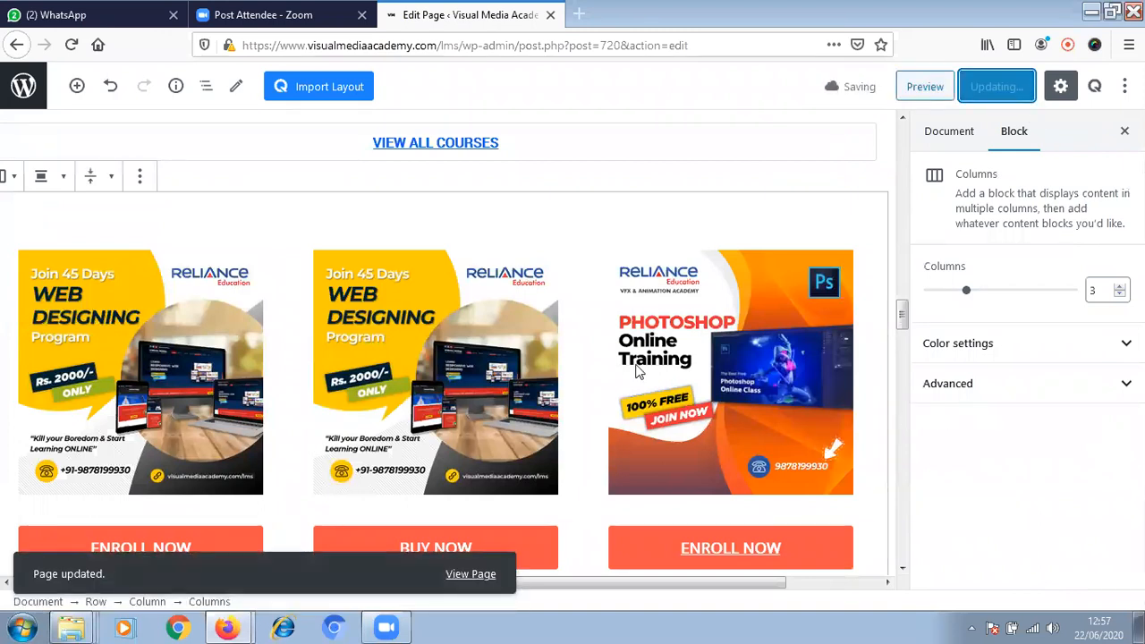
{"action": "key", "text": "alt+Tab"}
Reload the live site to check the banner, then select the first course banner in the editor
{"action": "left_click", "coordinate": [72, 44]}
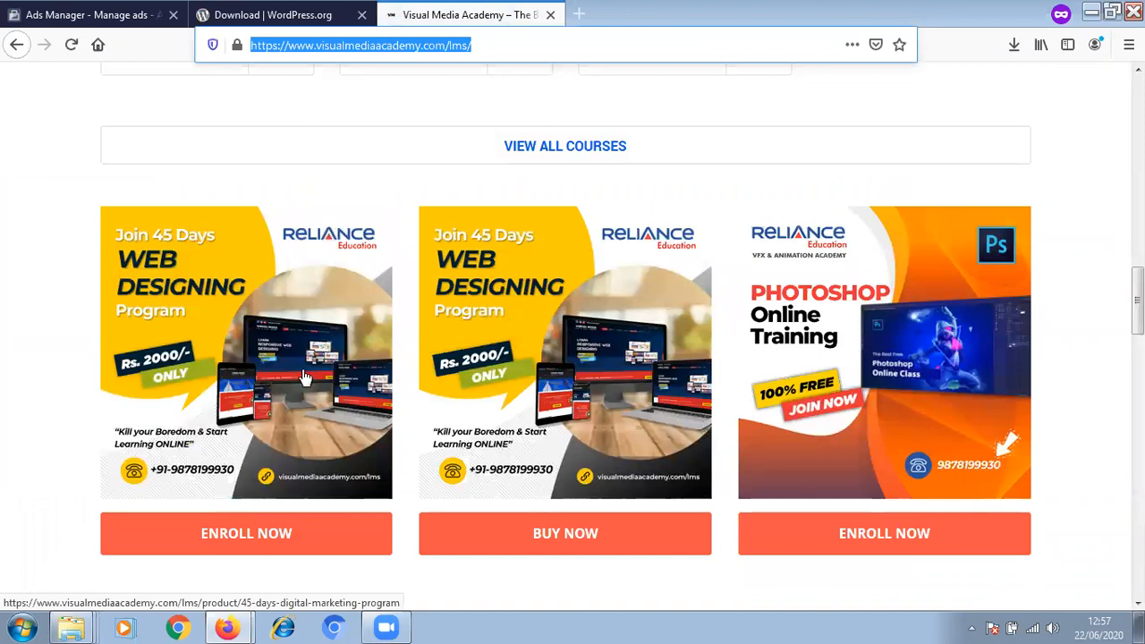
{"action": "key", "text": "alt+Tab"}
{"action": "left_click", "coordinate": [170, 269]}
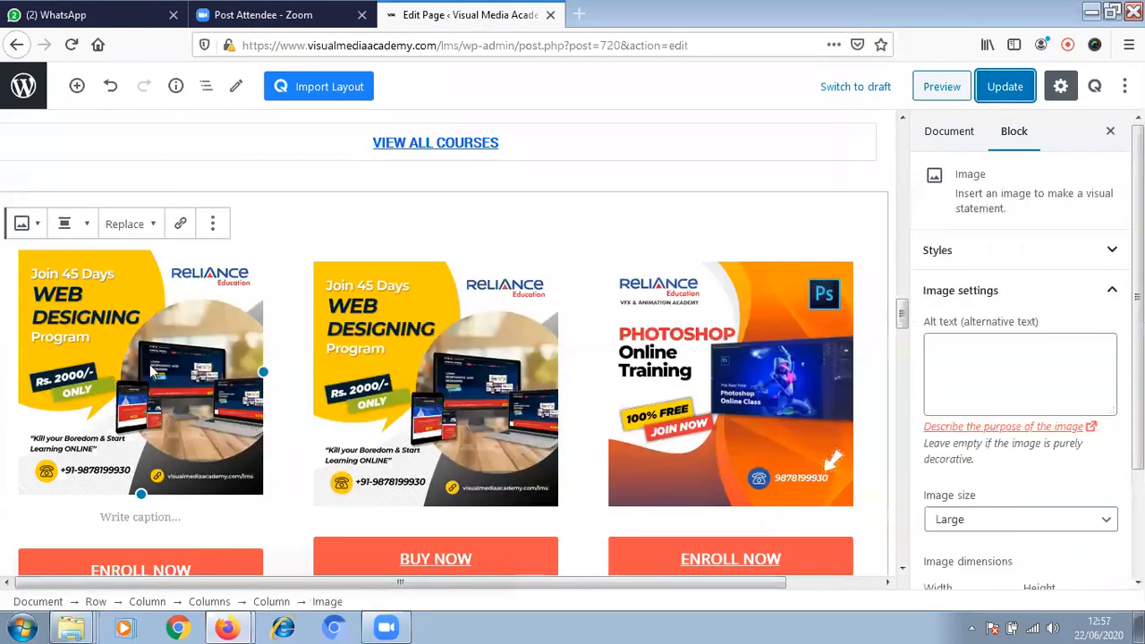
Replace it with the 45-day Digital Marketing image from the Media Library and update the page
{"action": "left_click", "coordinate": [154, 226]}
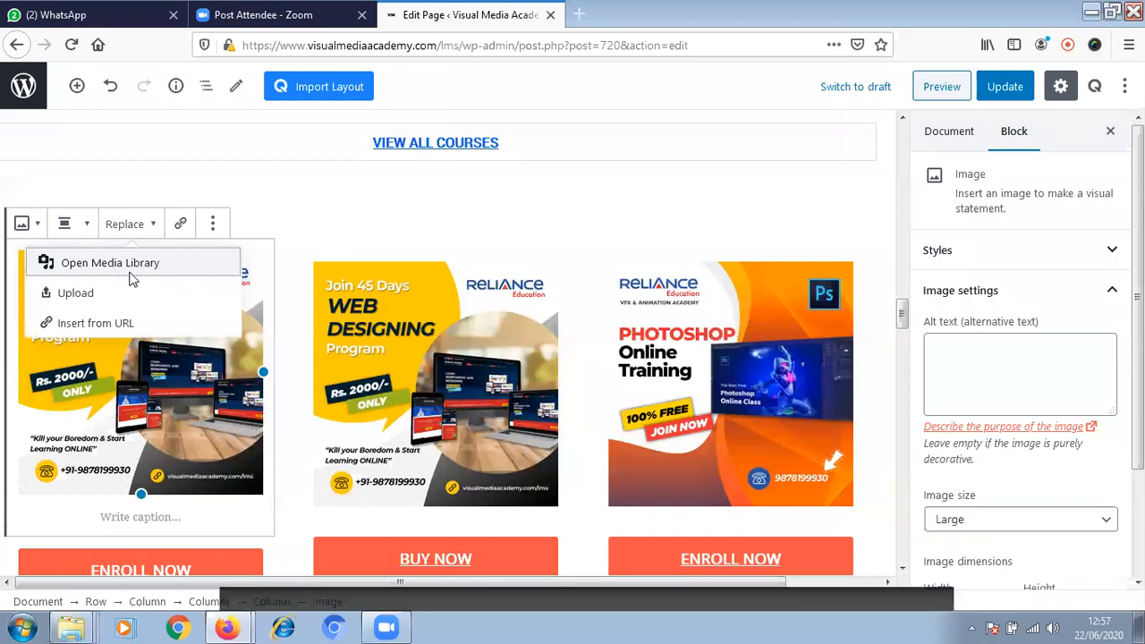
{"action": "left_click", "coordinate": [121, 263]}
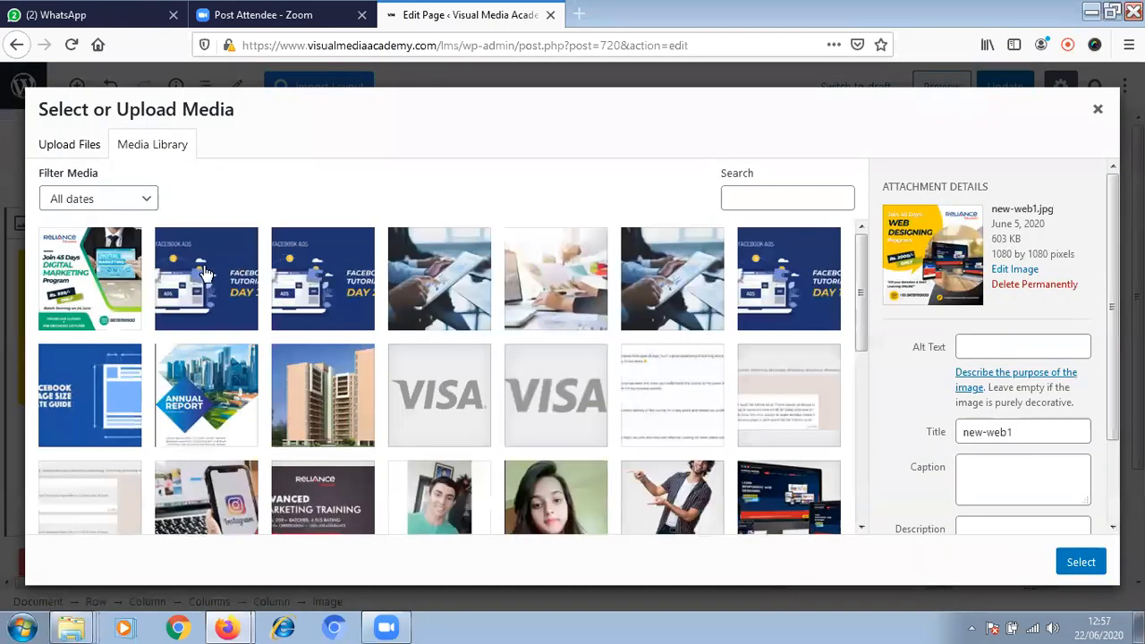
{"action": "left_click", "coordinate": [112, 295]}
{"action": "left_click", "coordinate": [1085, 561]}
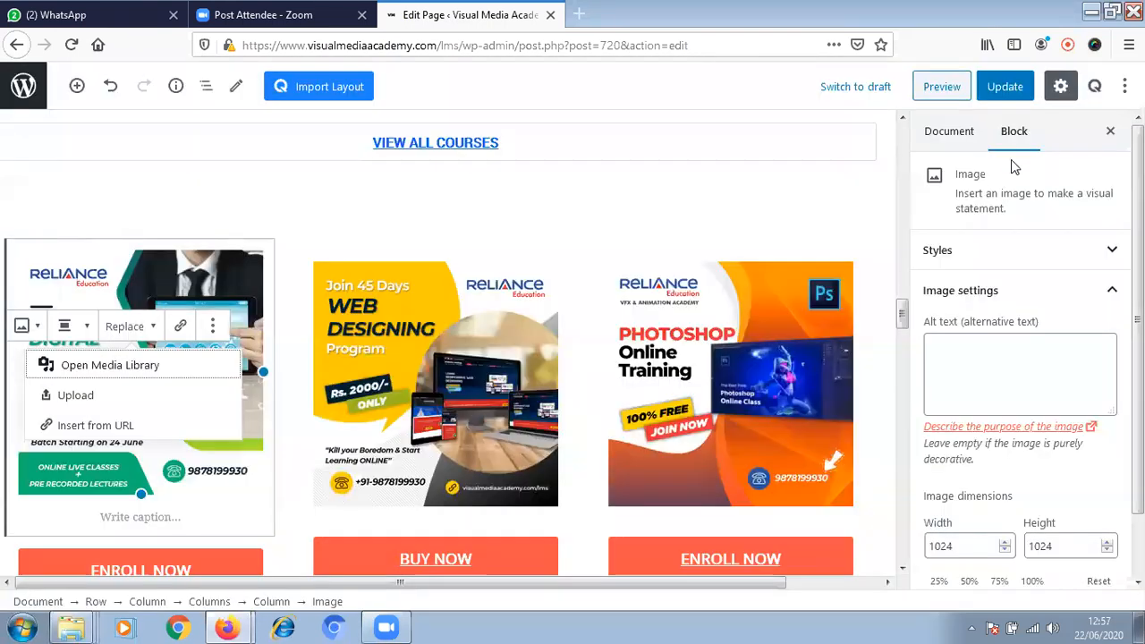
{"action": "left_click", "coordinate": [1010, 89]}
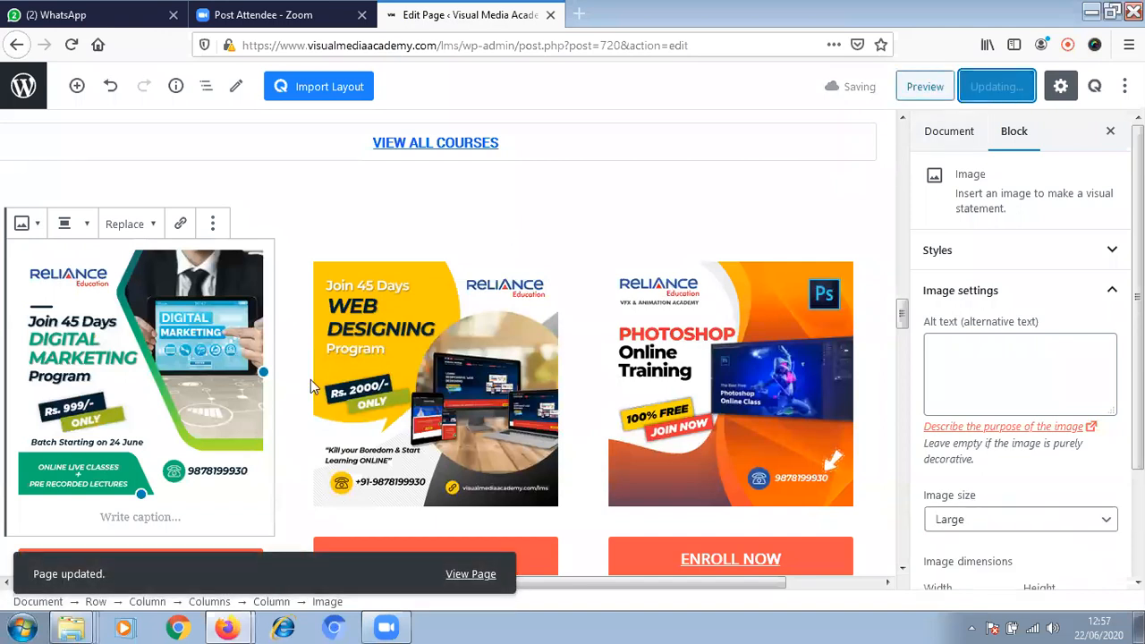
{"action": "right_click", "coordinate": [74, 628]}
Move between the wordpress folder, page editor and live site, selecting wp-admin and reloading the site
{"action": "left_click", "coordinate": [56, 589]}
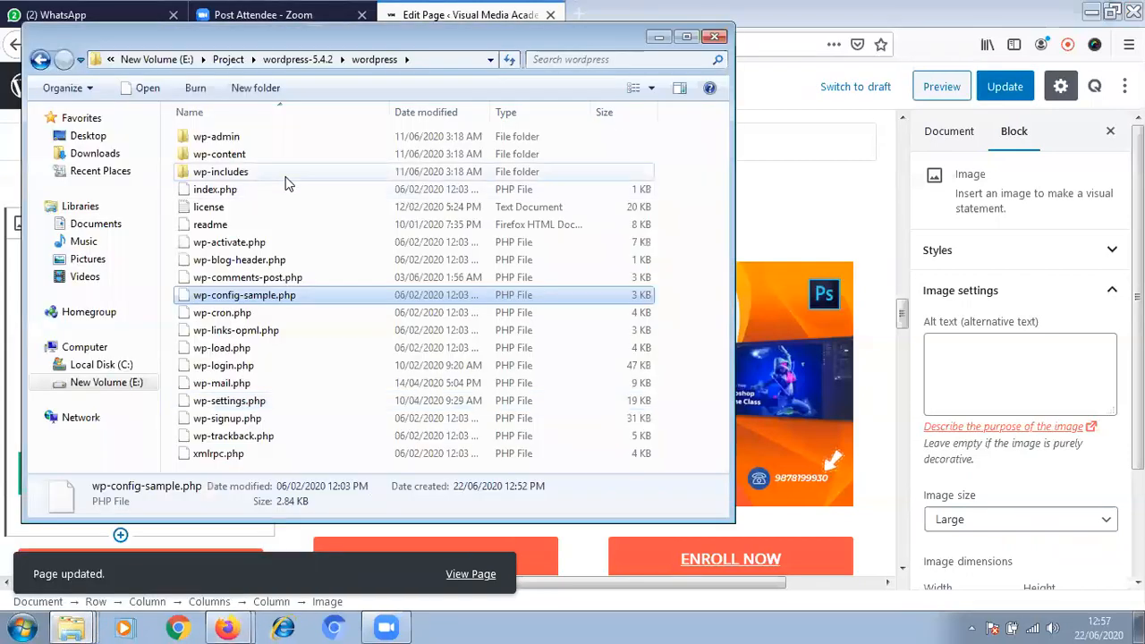
{"action": "left_click", "coordinate": [814, 7]}
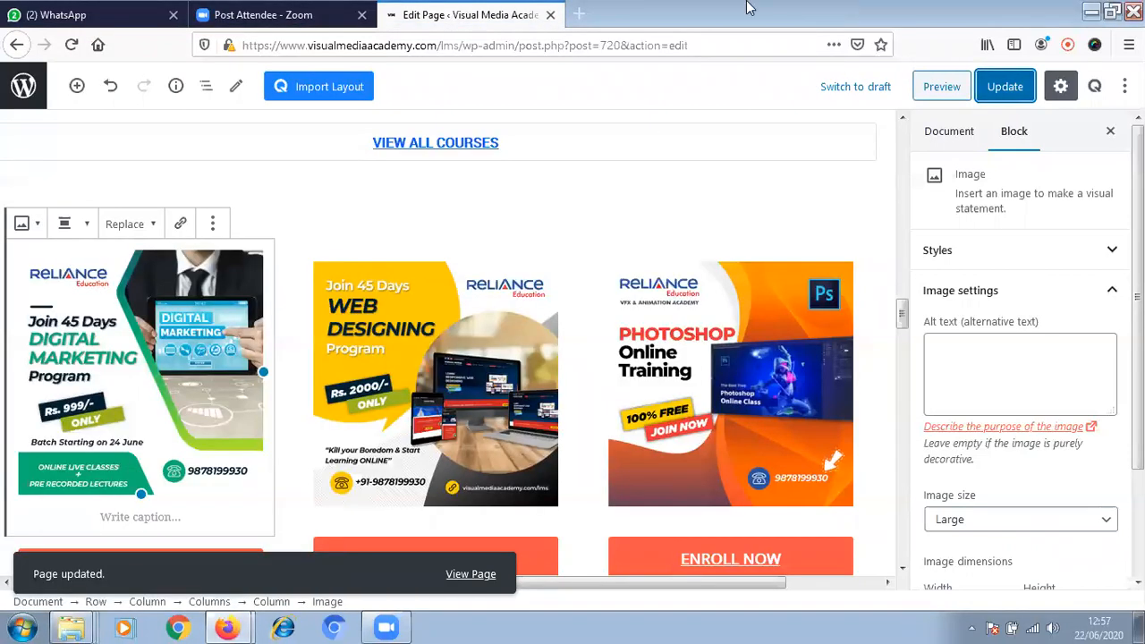
{"action": "left_click_drag", "start_coordinate": [334, 44], "coordinate": [754, 31]}
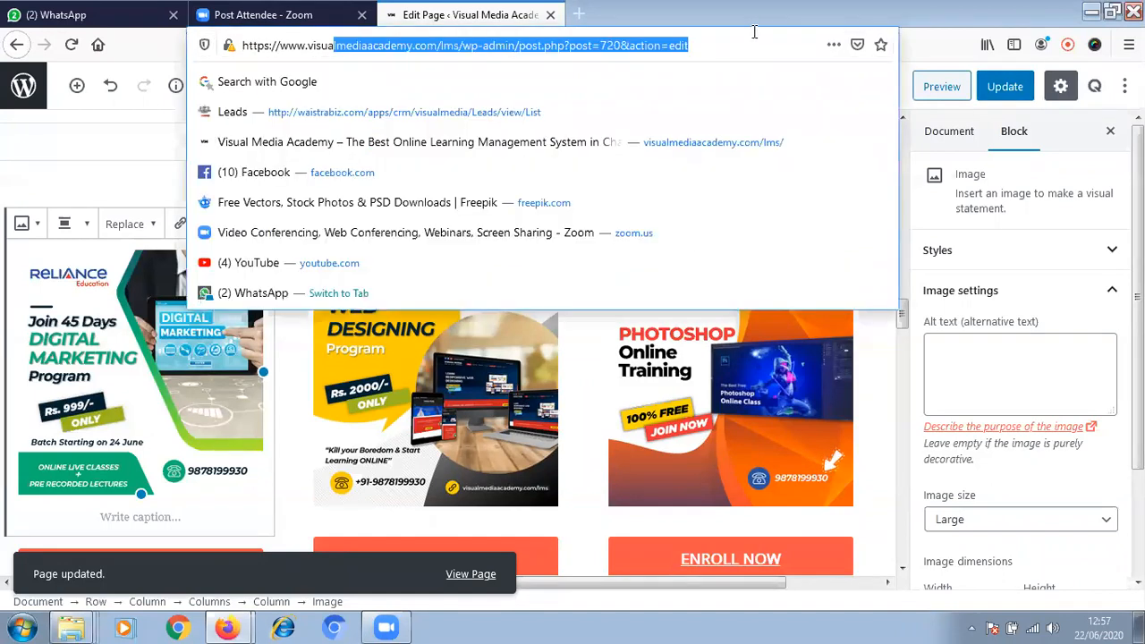
{"action": "key", "text": "alt+Tab"}
{"action": "left_click", "coordinate": [242, 139]}
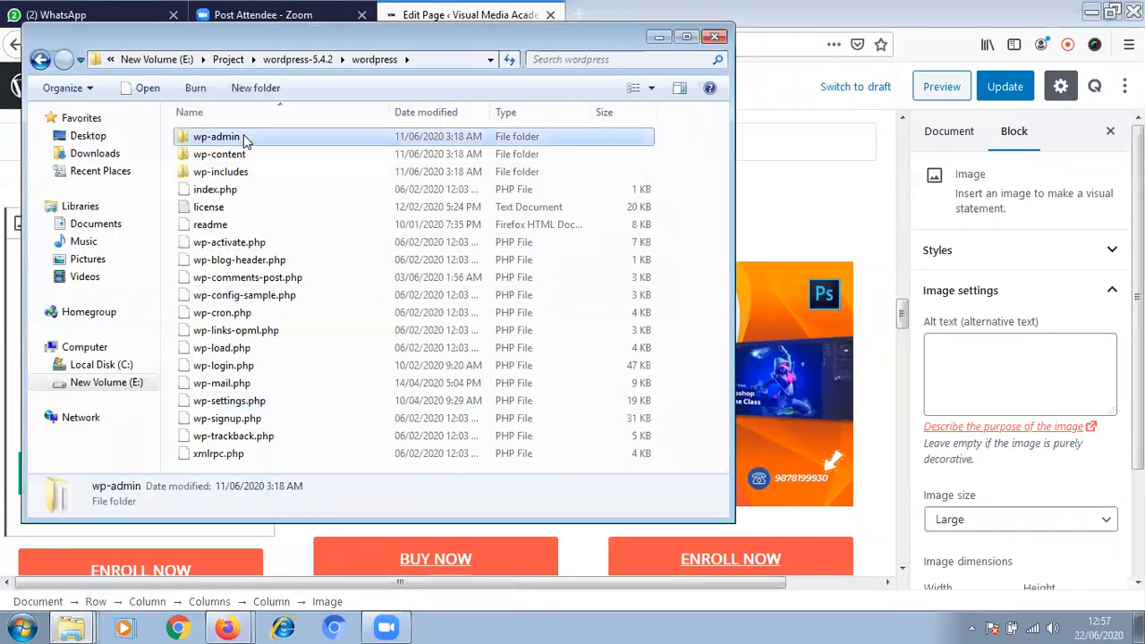
{"action": "key", "text": "alt+Tab"}
{"action": "key", "text": "alt+Tab"}
{"action": "key", "text": "Tab"}
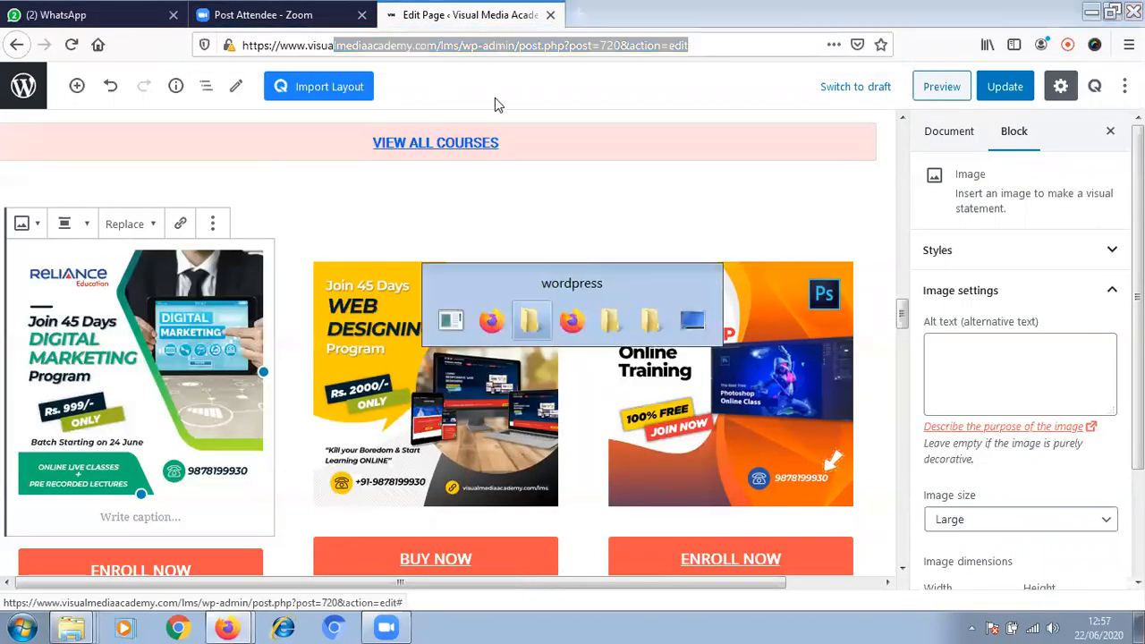
{"action": "left_click", "coordinate": [72, 44]}
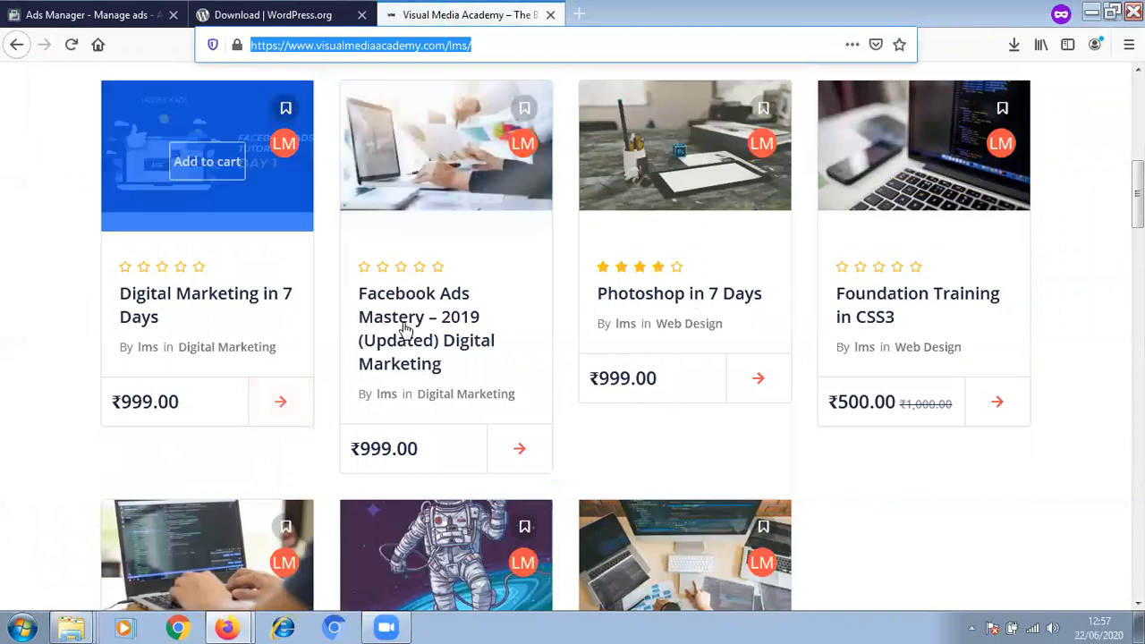
Select the wp-content folder, then scroll through the live course page
{"action": "key", "text": "alt+Tab"}
{"action": "key", "text": "alt+Tab"}
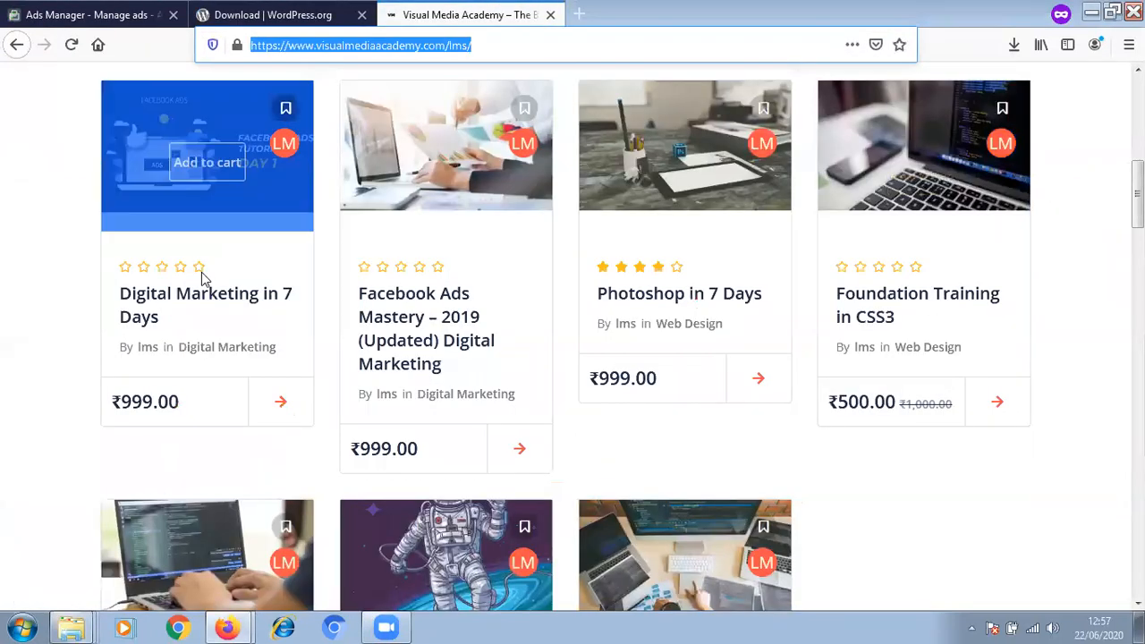
{"action": "key", "text": "alt+Tab"}
{"action": "left_click", "coordinate": [235, 161]}
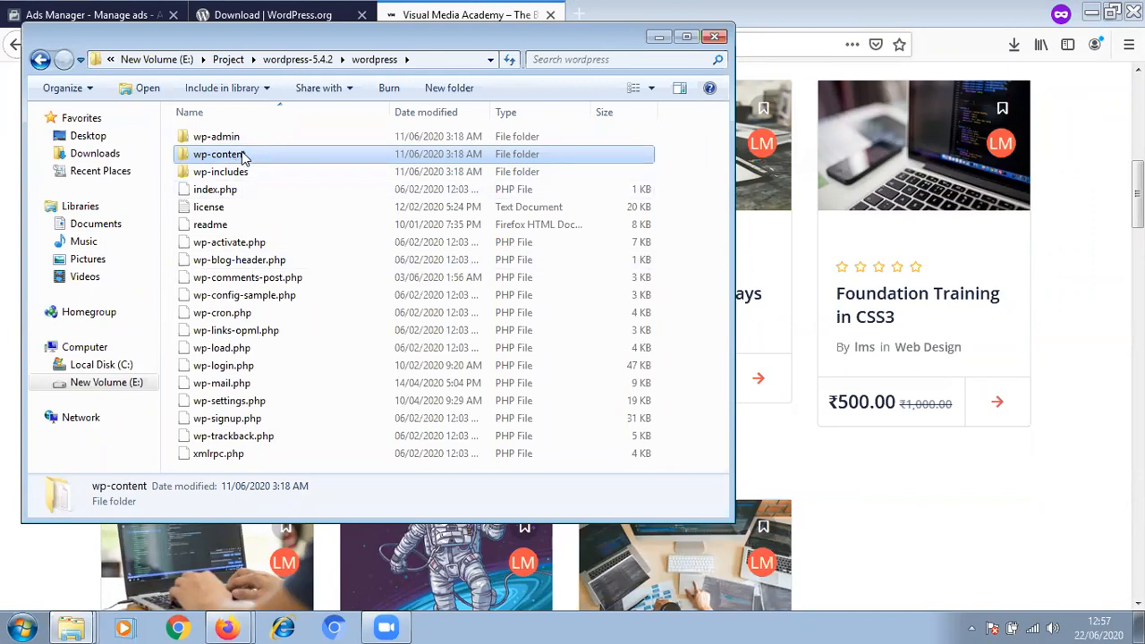
{"action": "left_click", "coordinate": [978, 498]}
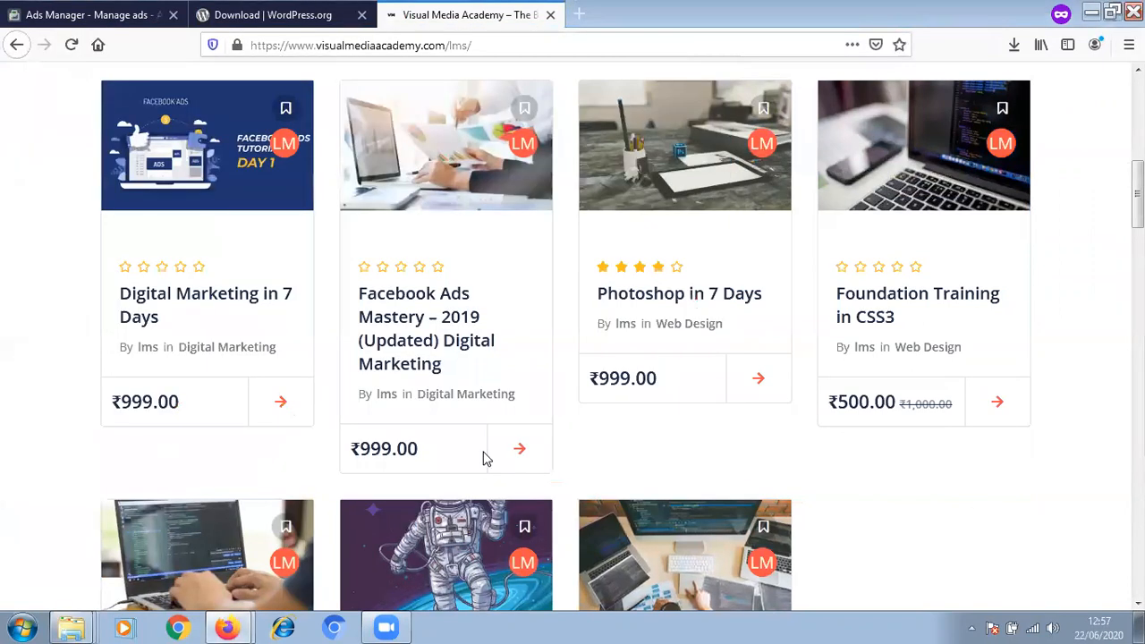
{"action": "scroll", "coordinate": [486, 460], "scroll_direction": "down", "scroll_amount": 2}
{"action": "scroll", "coordinate": [485, 459], "scroll_direction": "down", "scroll_amount": 8}
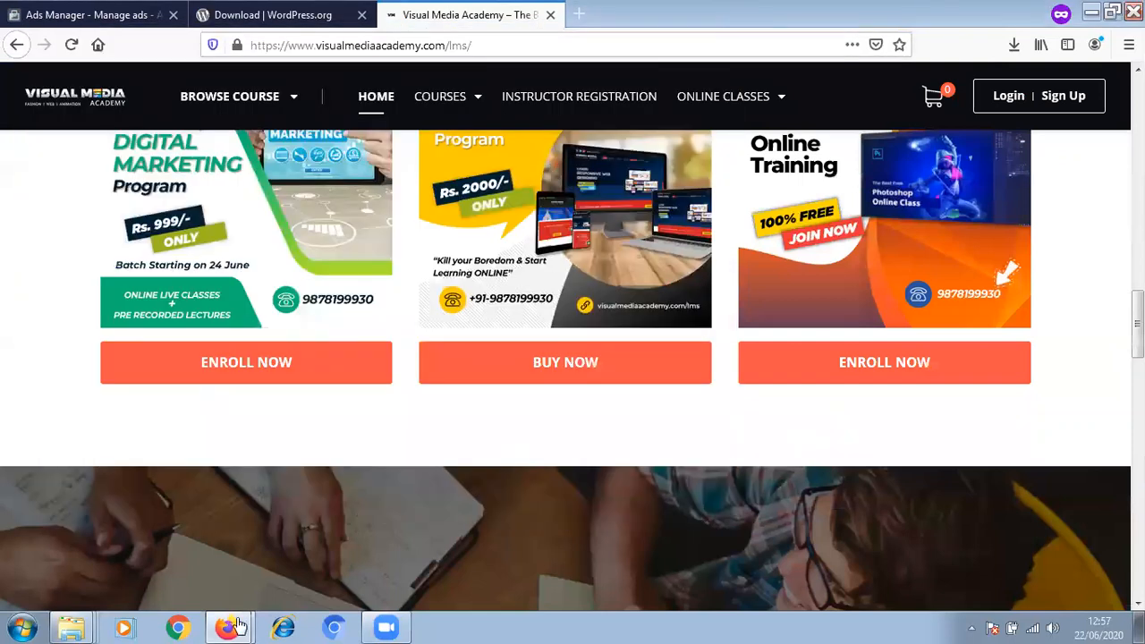
Bring the E:\Project\wordpress-5.4.2\wordpress Explorer window forward and maximise it
{"action": "mouse_move", "coordinate": [235, 626]}
{"action": "left_click", "coordinate": [285, 560]}
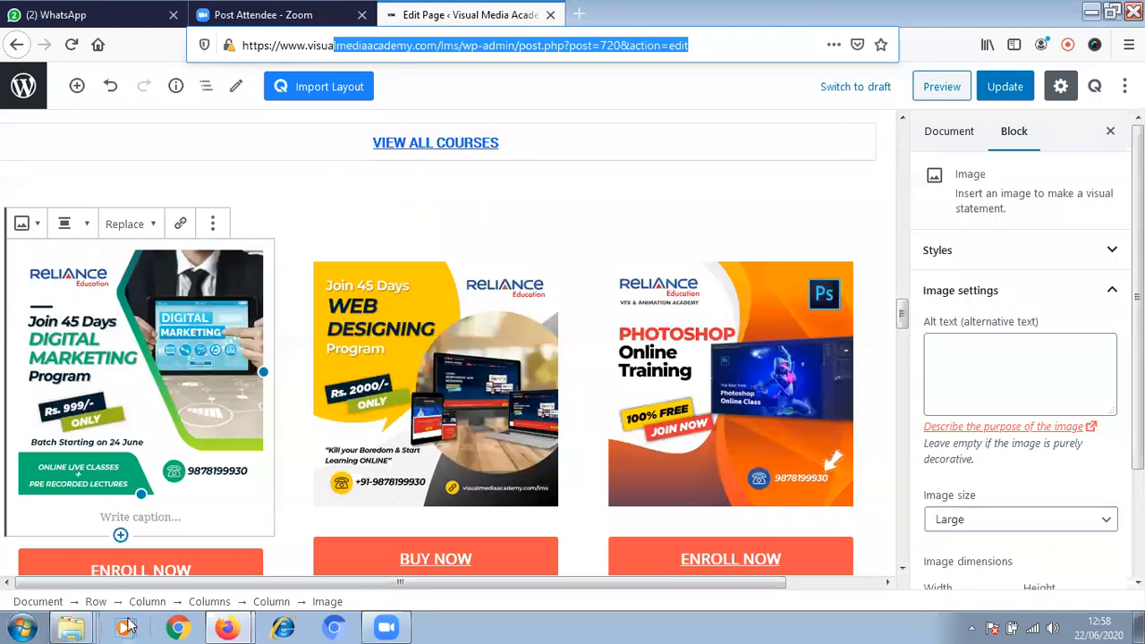
{"action": "left_click", "coordinate": [71, 626]}
{"action": "left_click", "coordinate": [117, 589]}
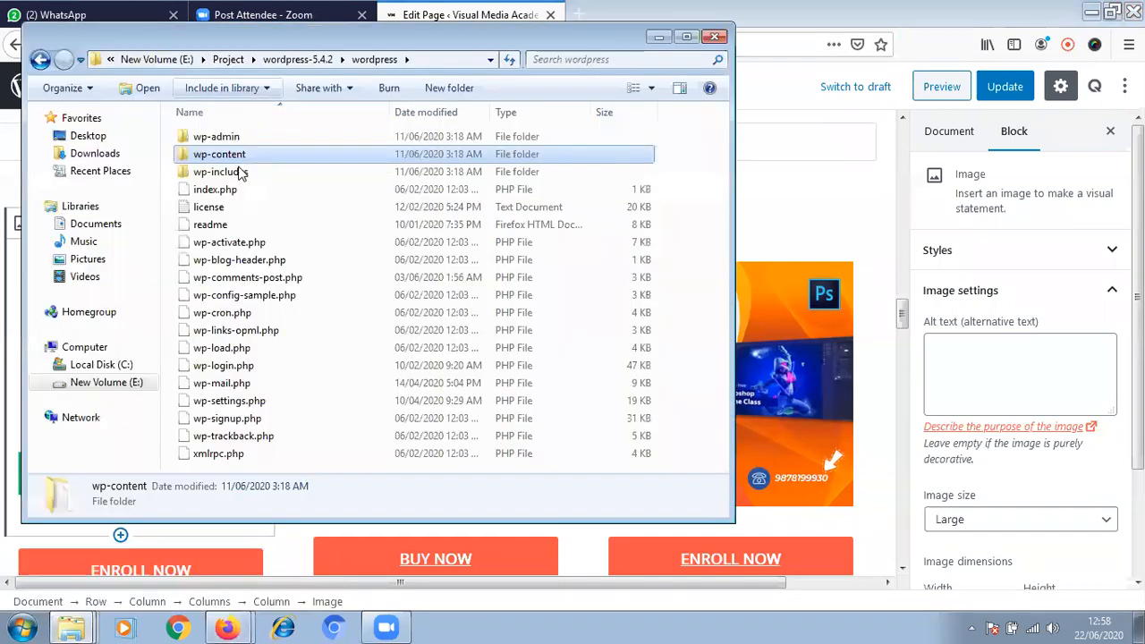
{"action": "double_click", "coordinate": [289, 22]}
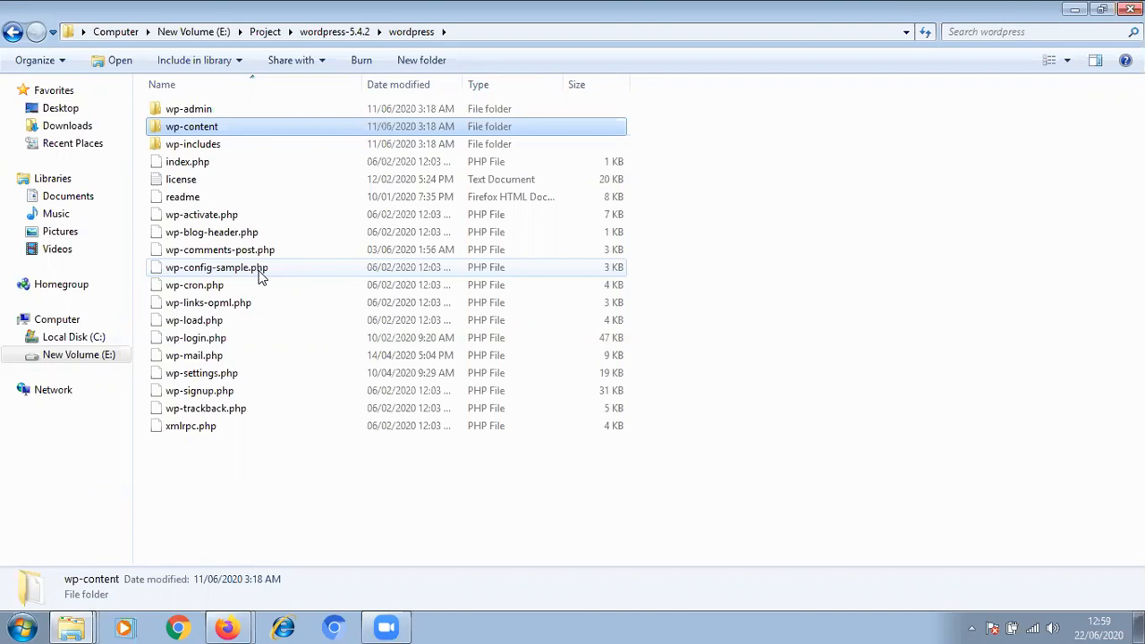
Switch to the Visual Media Academy Firefox window and load Google in a new private tab
{"action": "mouse_move", "coordinate": [246, 626]}
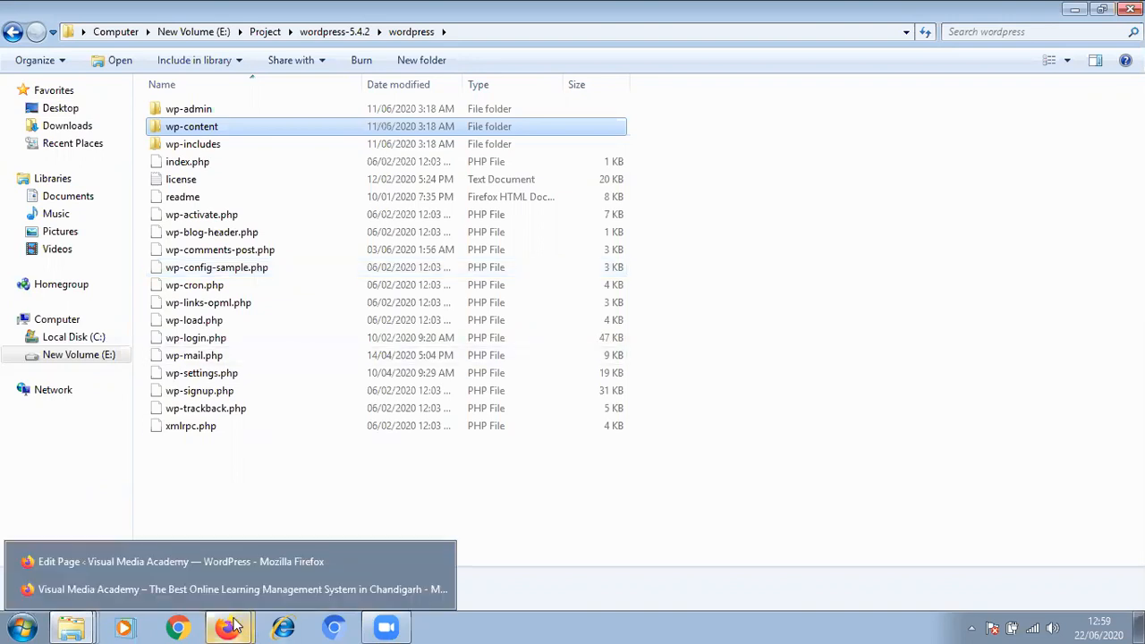
{"action": "left_click", "coordinate": [245, 626]}
{"action": "left_click", "coordinate": [243, 590]}
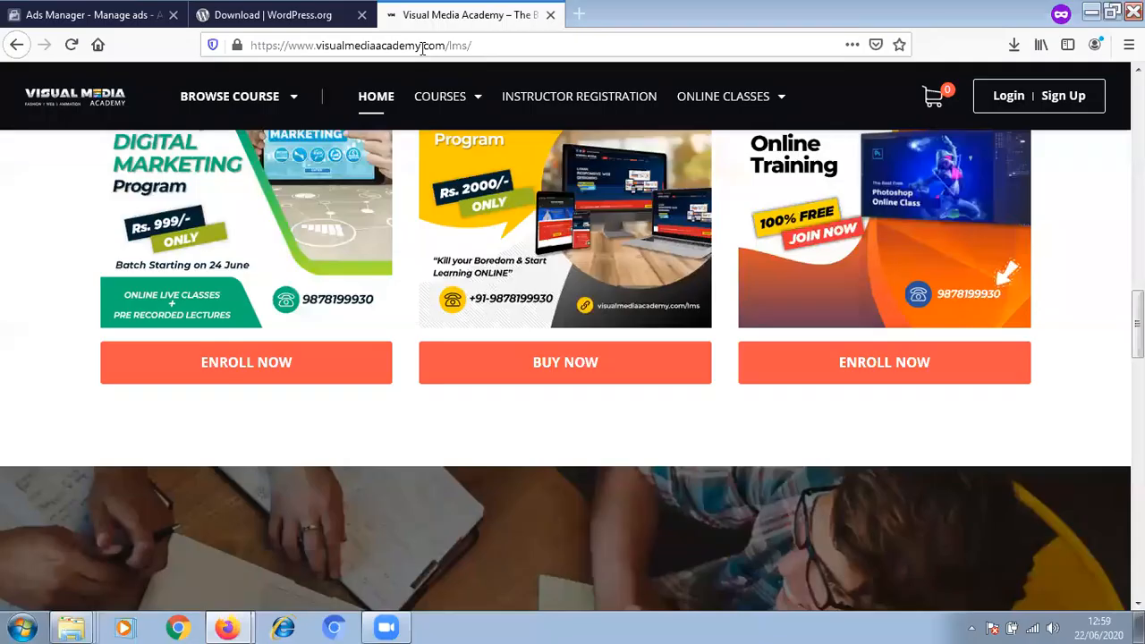
{"action": "left_click", "coordinate": [426, 45]}
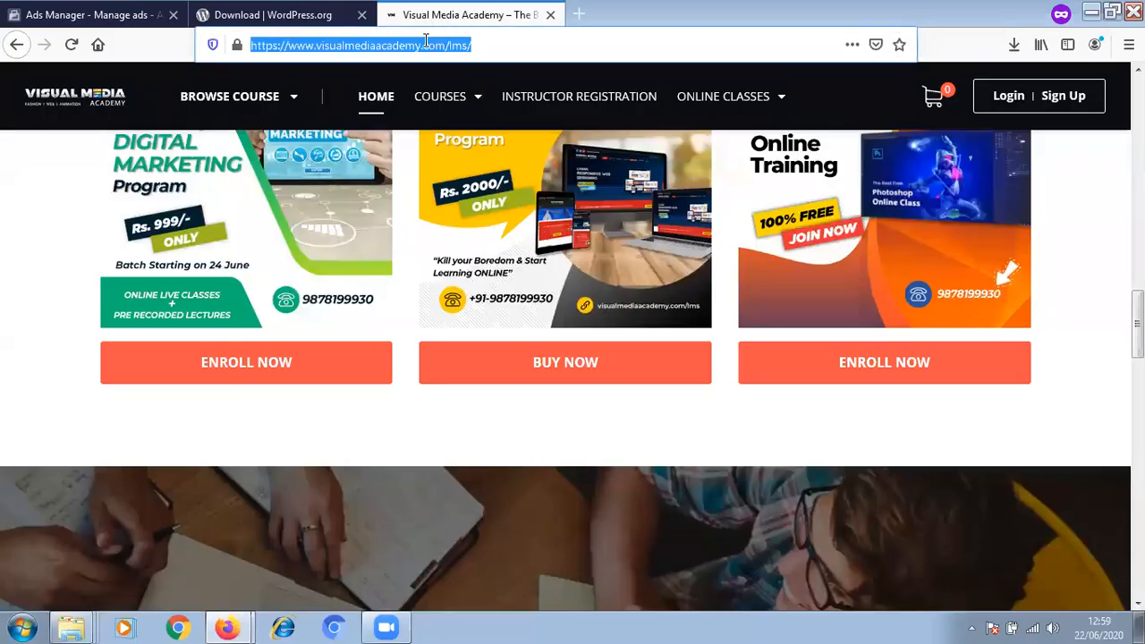
{"action": "key", "text": "ctrl+t"}
{"action": "type", "text": "google.com"}
{"action": "key", "text": "Return"}
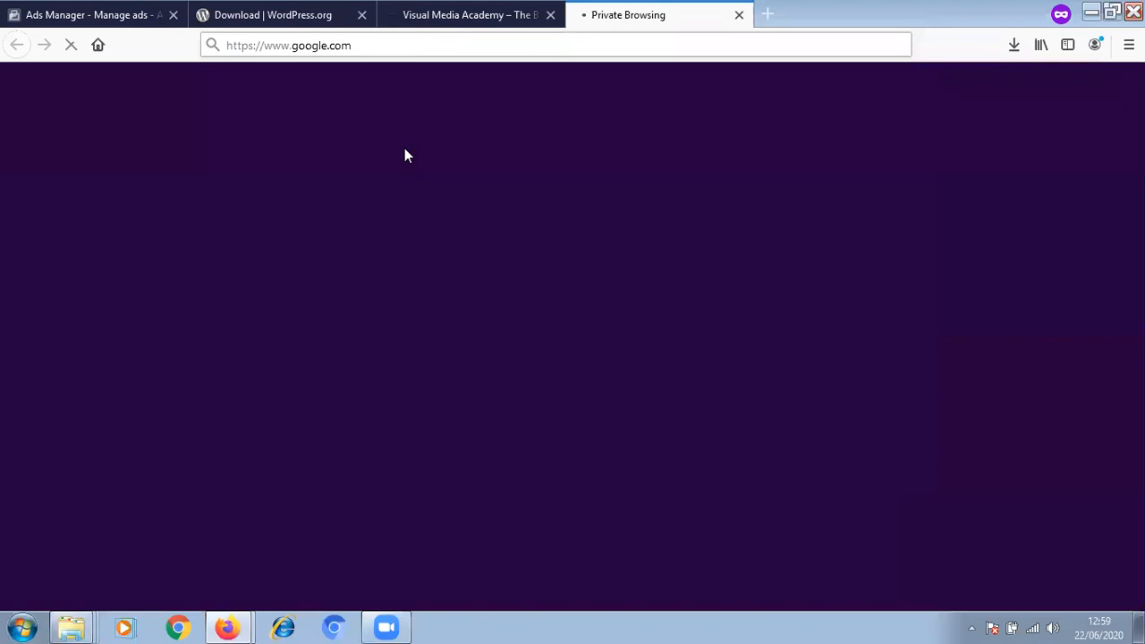
Search Google for 'free web hosting' and open the Hostinger result in a new tab
{"action": "type", "text": "fre"}
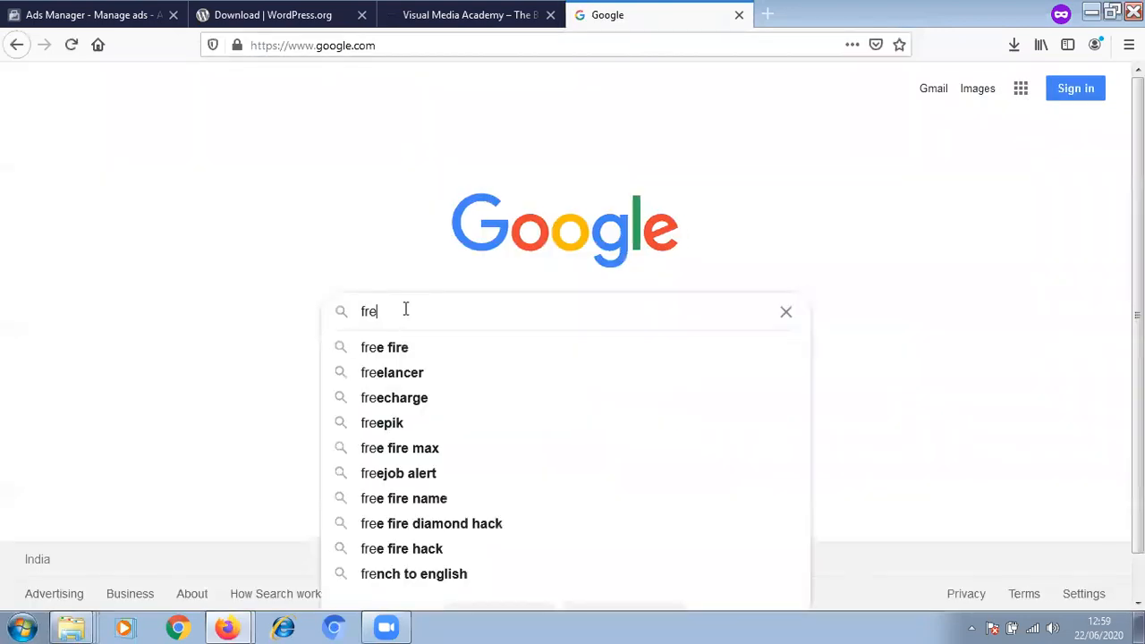
{"action": "type", "text": "e web hosting"}
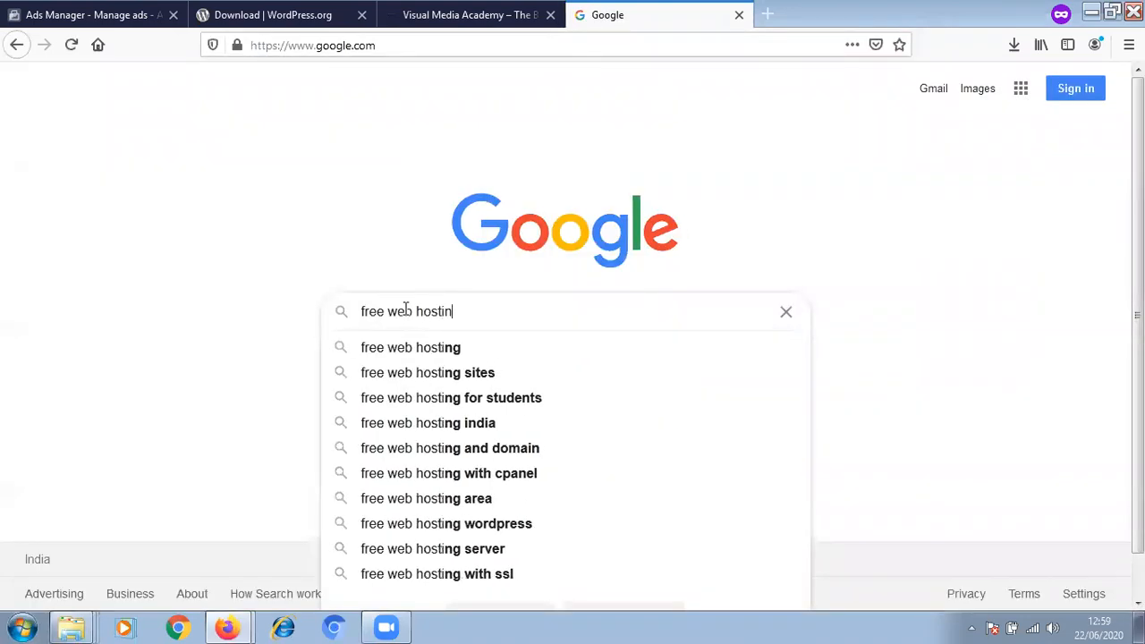
{"action": "key", "text": "Return"}
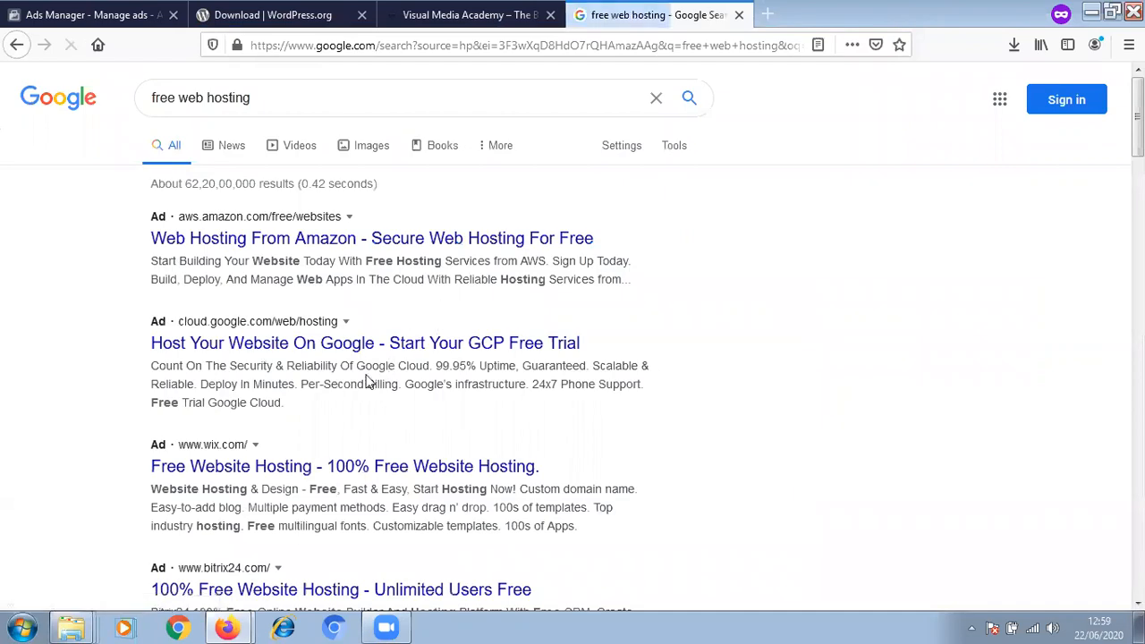
{"action": "scroll", "coordinate": [379, 438], "scroll_direction": "down", "scroll_amount": 5}
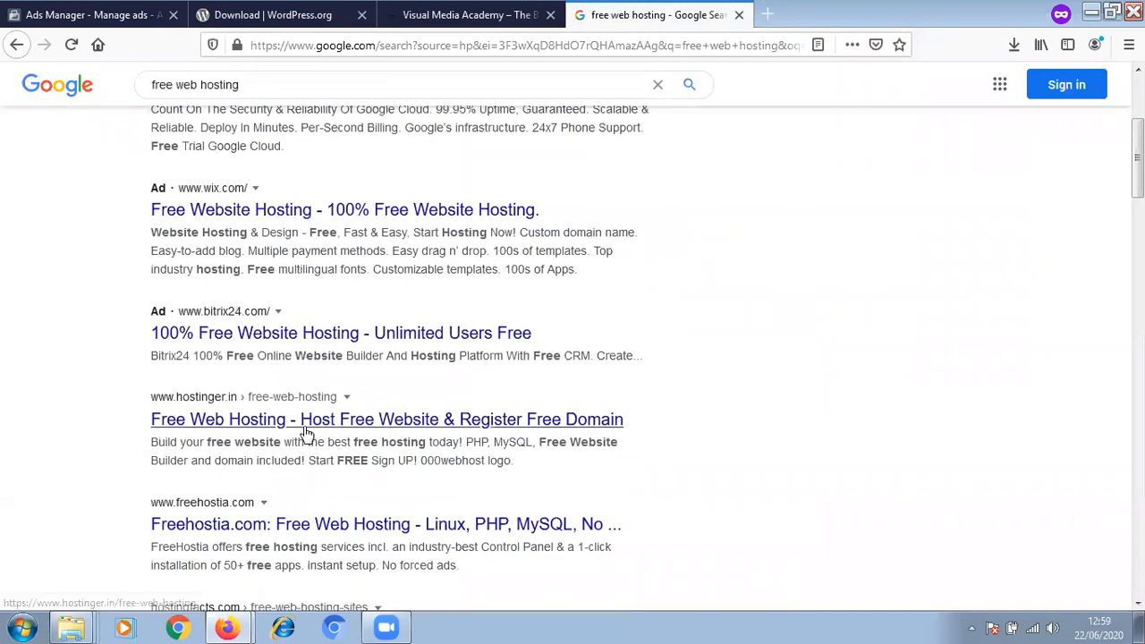
{"action": "middle_click", "coordinate": [304, 422]}
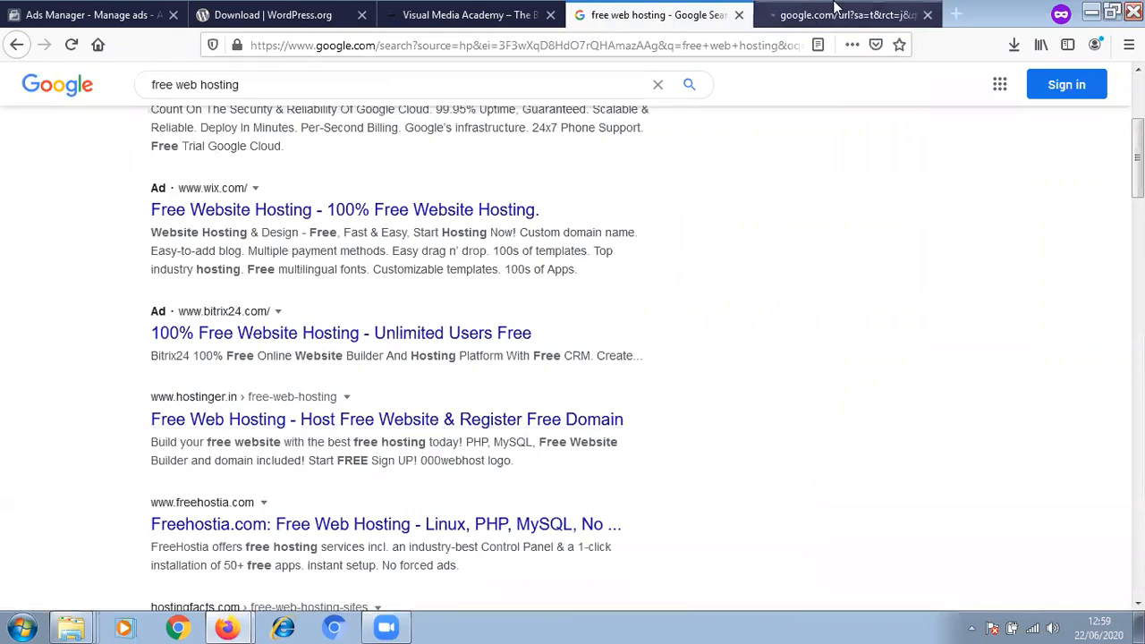
{"action": "key", "text": "ctrl+Tab"}
{"action": "key", "text": "ctrl+shift+Tab"}
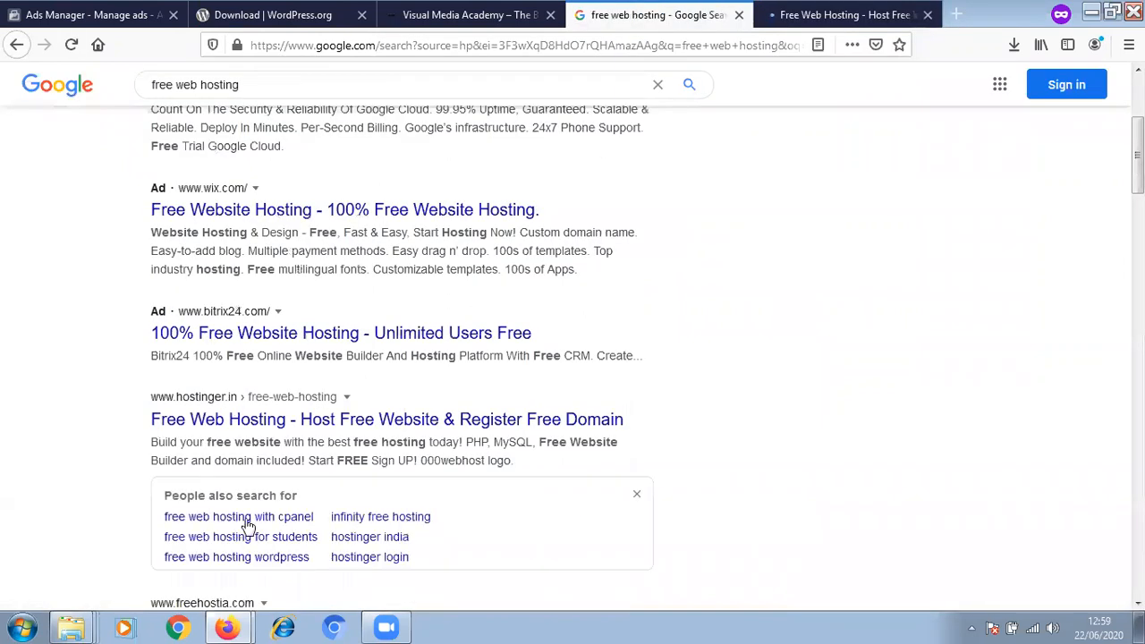
Open the Freehostia result in a new tab and scroll through its 250MB free plan features
{"action": "scroll", "coordinate": [255, 517], "scroll_direction": "down", "scroll_amount": 2}
{"action": "middle_click", "coordinate": [280, 454]}
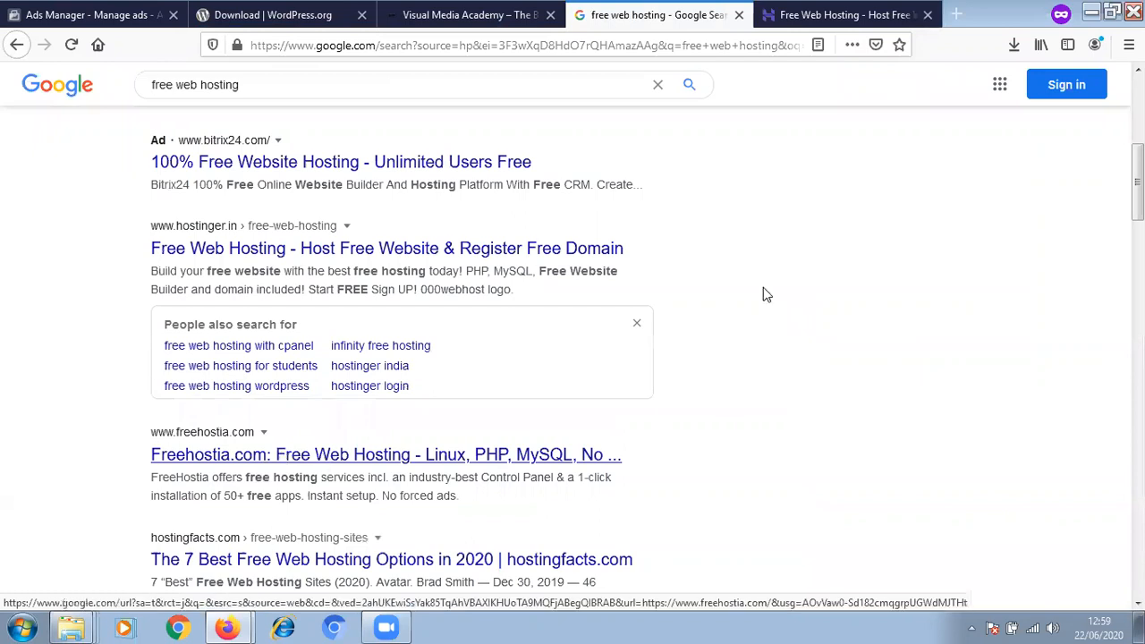
{"action": "key", "text": "ctrl+Tab"}
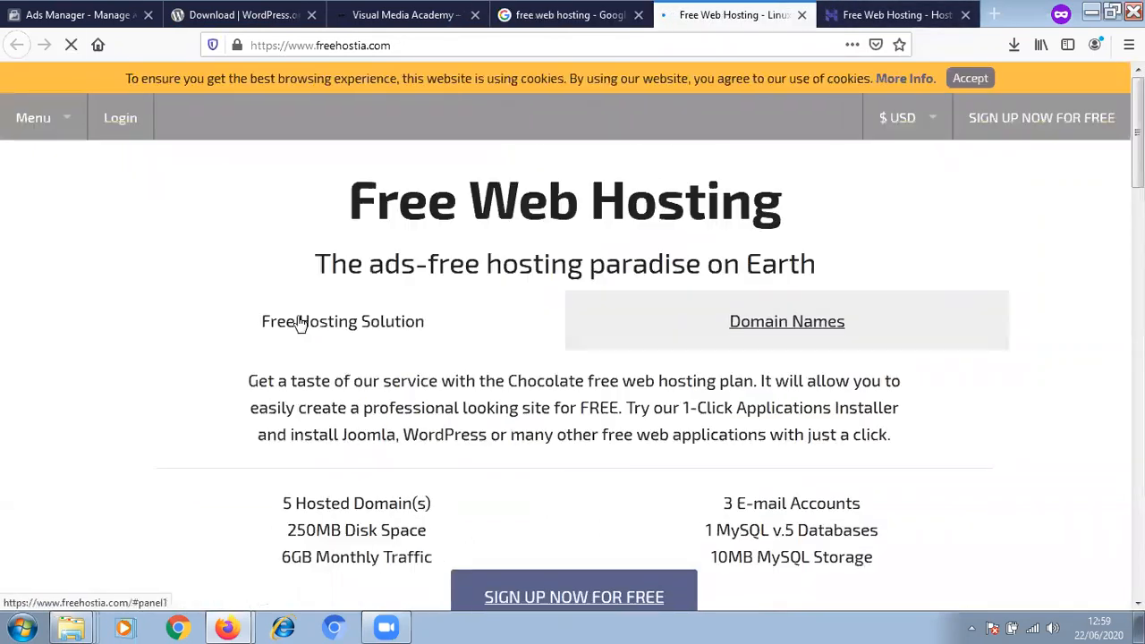
{"action": "scroll", "coordinate": [340, 357], "scroll_direction": "down", "scroll_amount": 2}
{"action": "scroll", "coordinate": [362, 381], "scroll_direction": "down", "scroll_amount": 2}
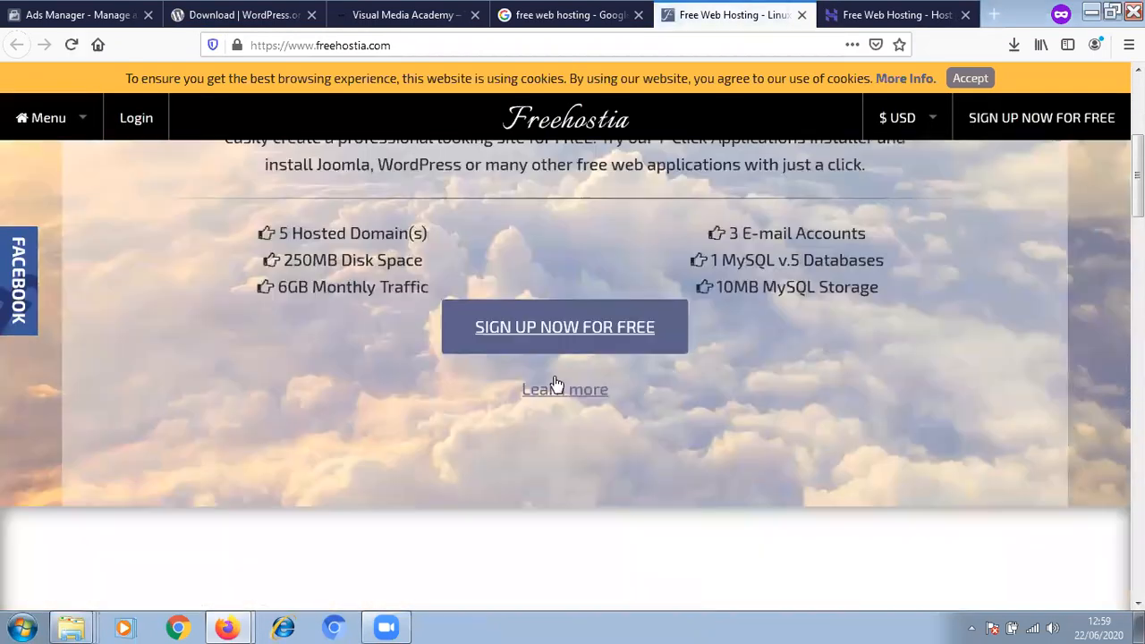
Review Hostinger's free hosting sign-up form and features: 1000 Mb disk, unmetered traffic, website builder
{"action": "left_click", "coordinate": [892, 13]}
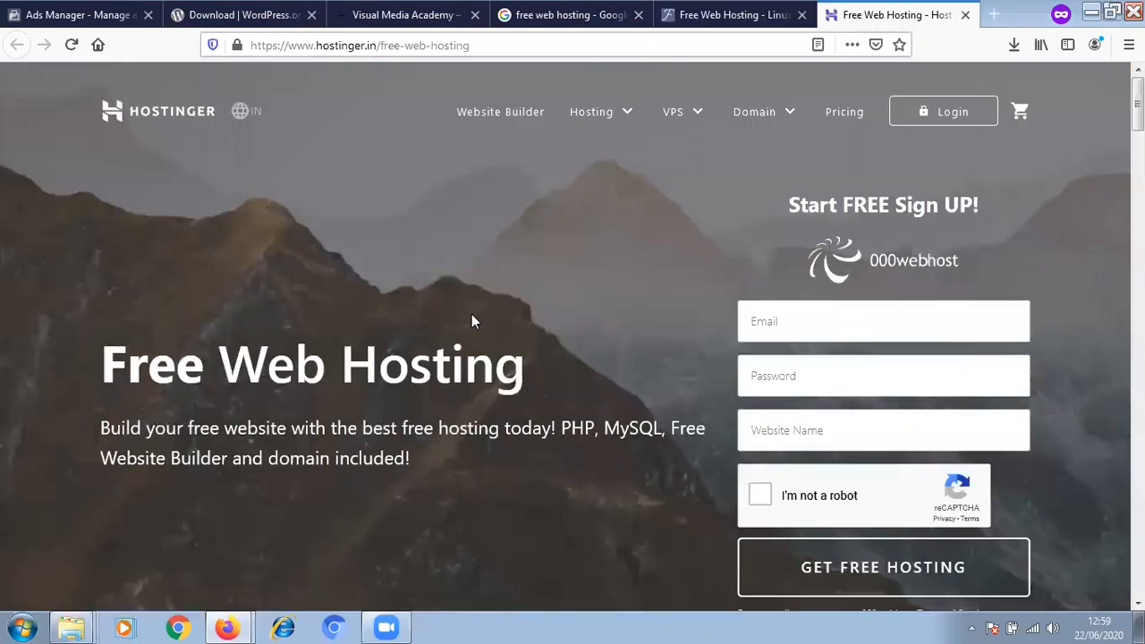
{"action": "scroll", "coordinate": [642, 478], "scroll_direction": "down", "scroll_amount": 5}
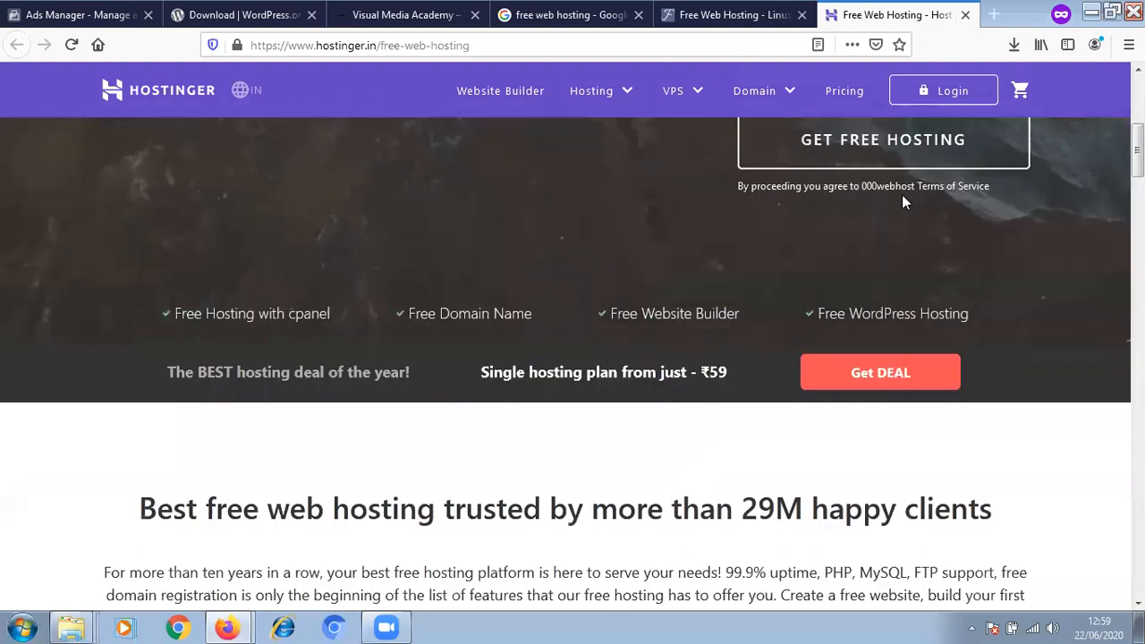
{"action": "scroll", "coordinate": [894, 224], "scroll_direction": "up", "scroll_amount": 4}
{"action": "left_click", "coordinate": [826, 238]}
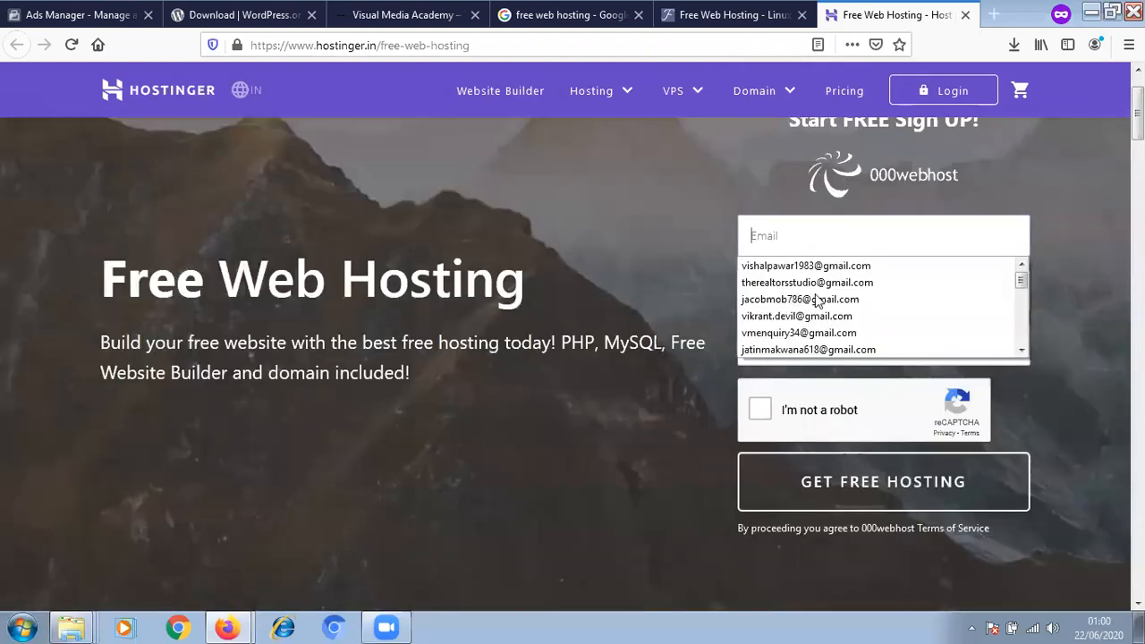
{"action": "scroll", "coordinate": [567, 460], "scroll_direction": "down", "scroll_amount": 4}
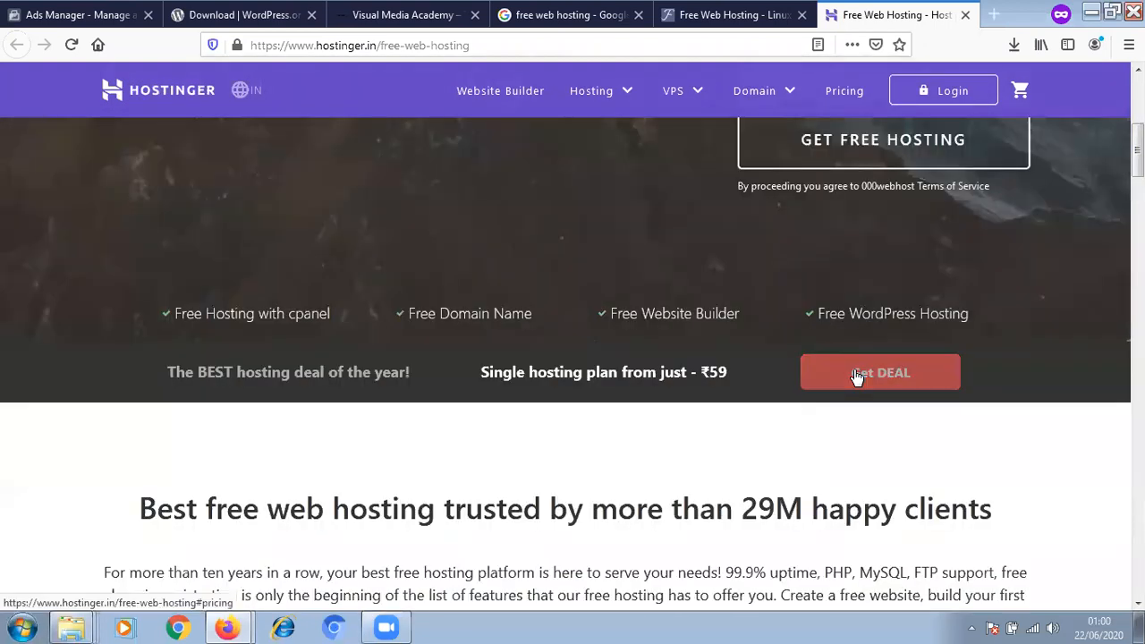
{"action": "scroll", "coordinate": [497, 466], "scroll_direction": "down", "scroll_amount": 7}
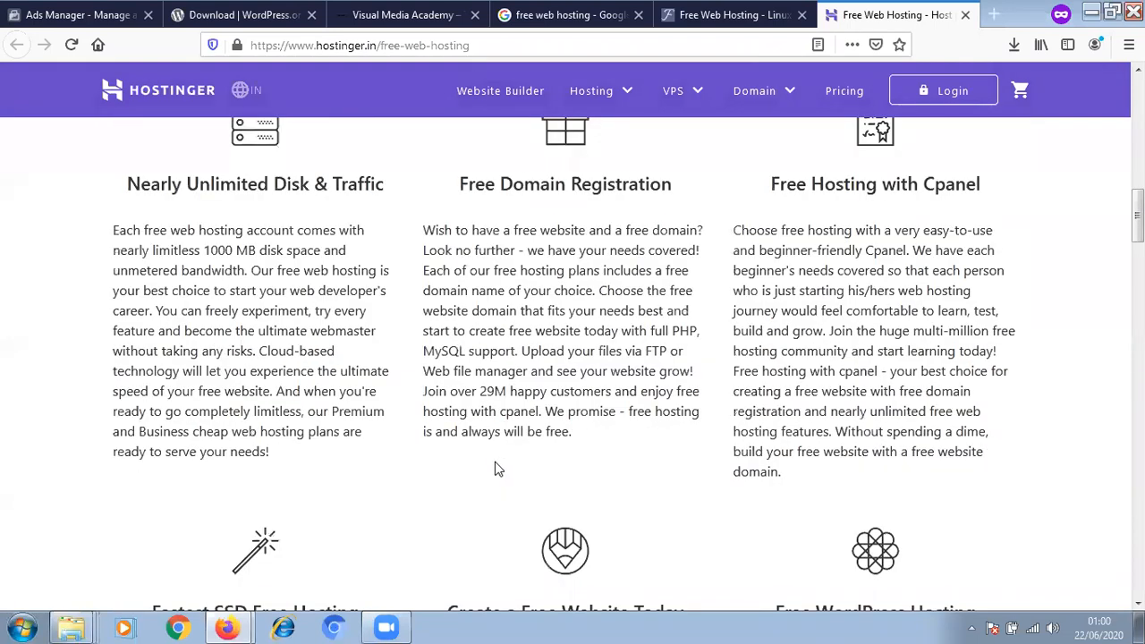
{"action": "scroll", "coordinate": [497, 469], "scroll_direction": "down", "scroll_amount": 11}
{"action": "scroll", "coordinate": [498, 469], "scroll_direction": "up", "scroll_amount": 5}
{"action": "scroll", "coordinate": [495, 469], "scroll_direction": "down", "scroll_amount": 8}
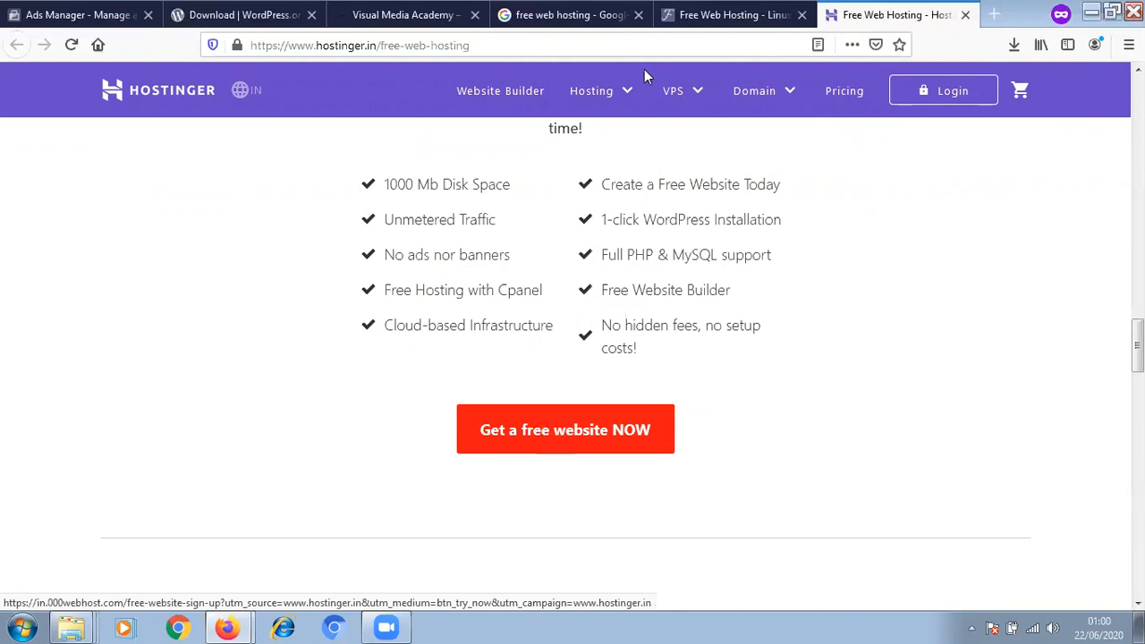
Close the Hostinger tab and open the Gmail sign-in page in a new private tab
{"action": "left_click", "coordinate": [965, 15]}
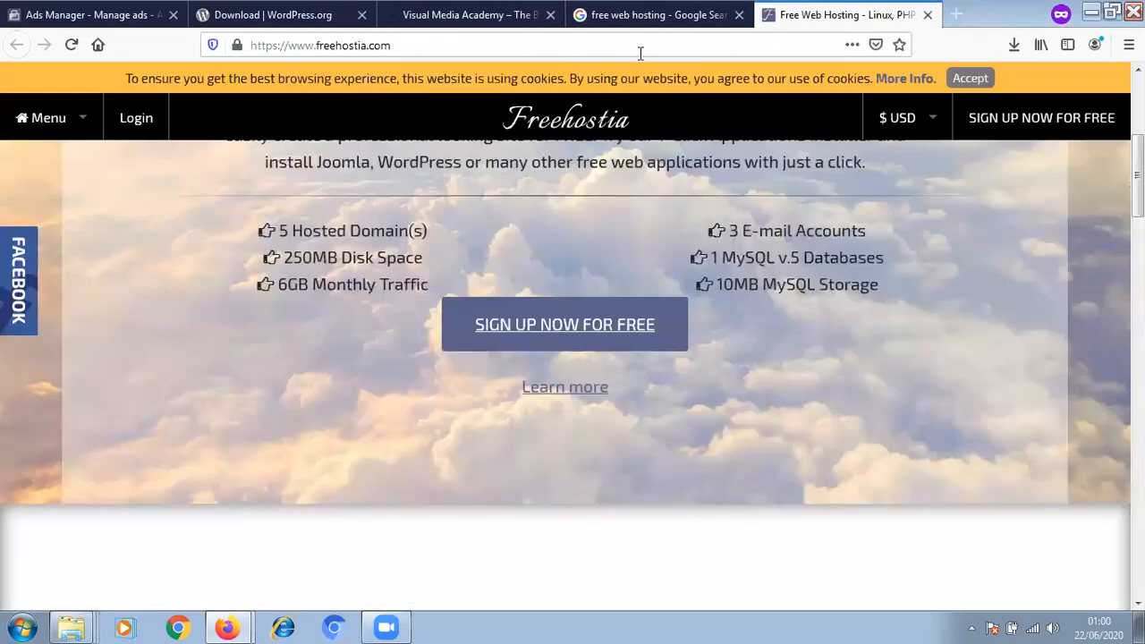
{"action": "left_click", "coordinate": [572, 45]}
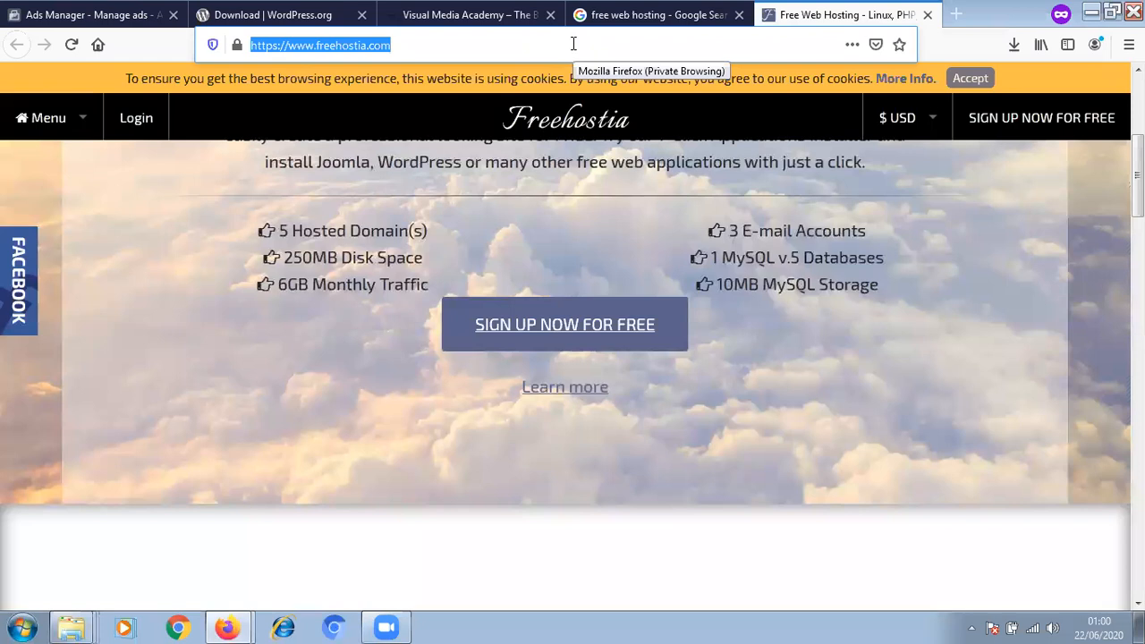
{"action": "key", "text": "ctrl+t"}
{"action": "type", "text": "gmail.com/"}
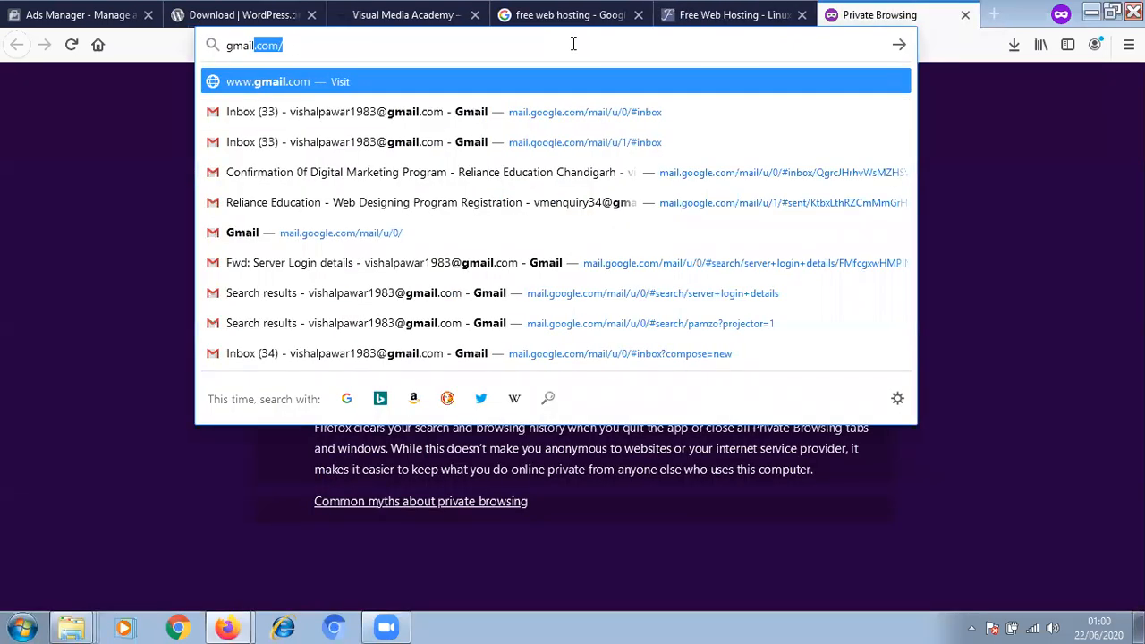
{"action": "key", "text": "Return"}
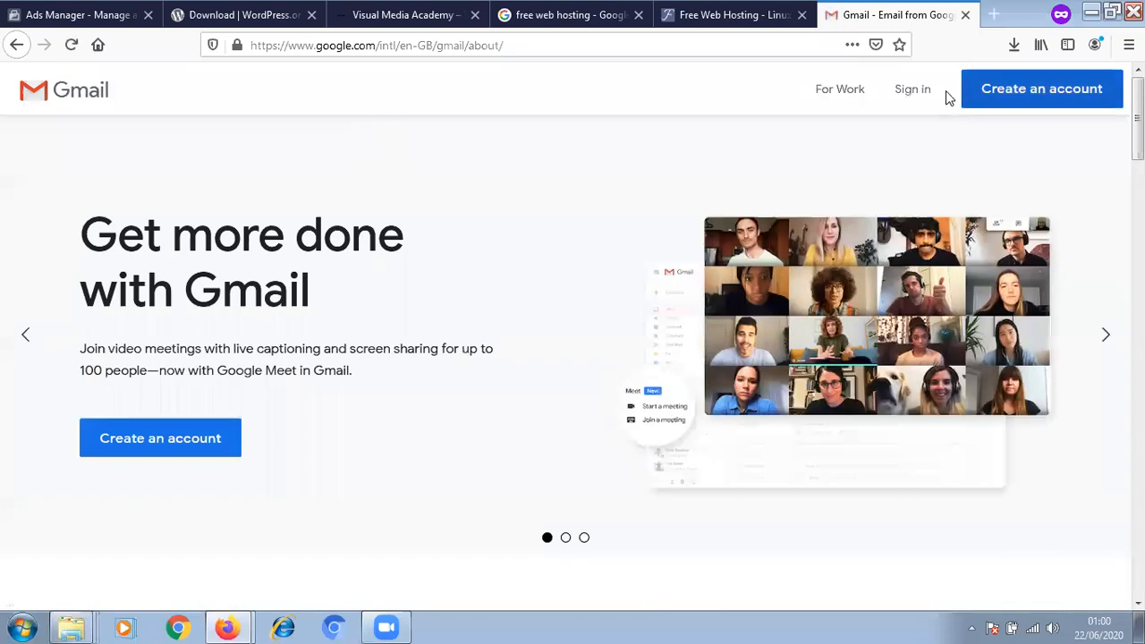
{"action": "left_click", "coordinate": [924, 93]}
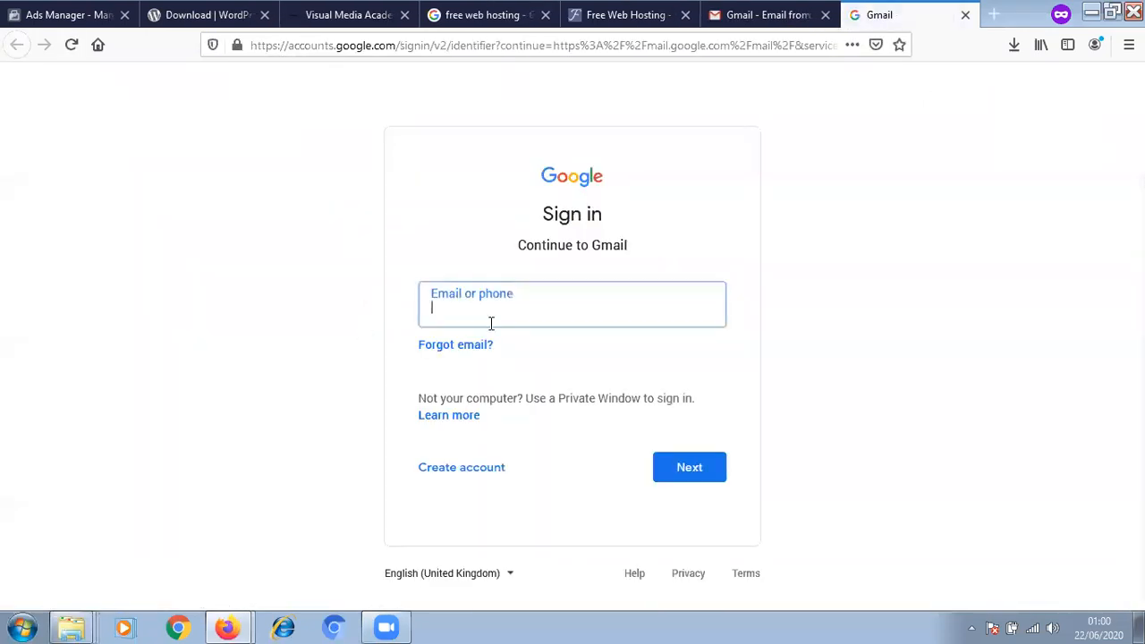
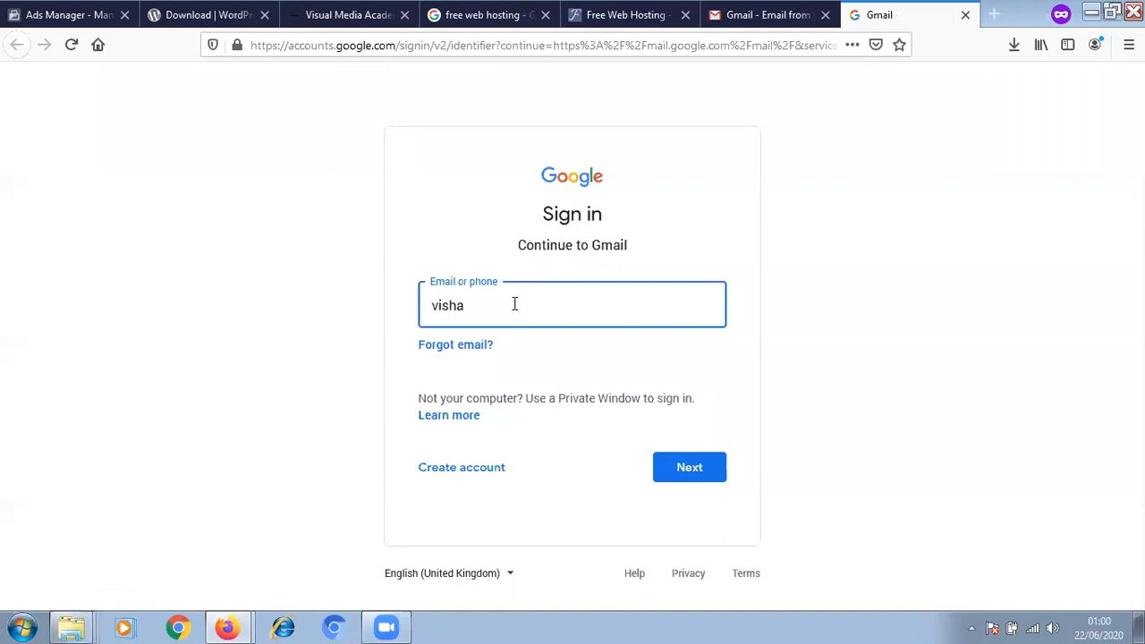
Enter the account e-mail and password to reach the Gmail inbox
{"action": "key", "text": "Return"}
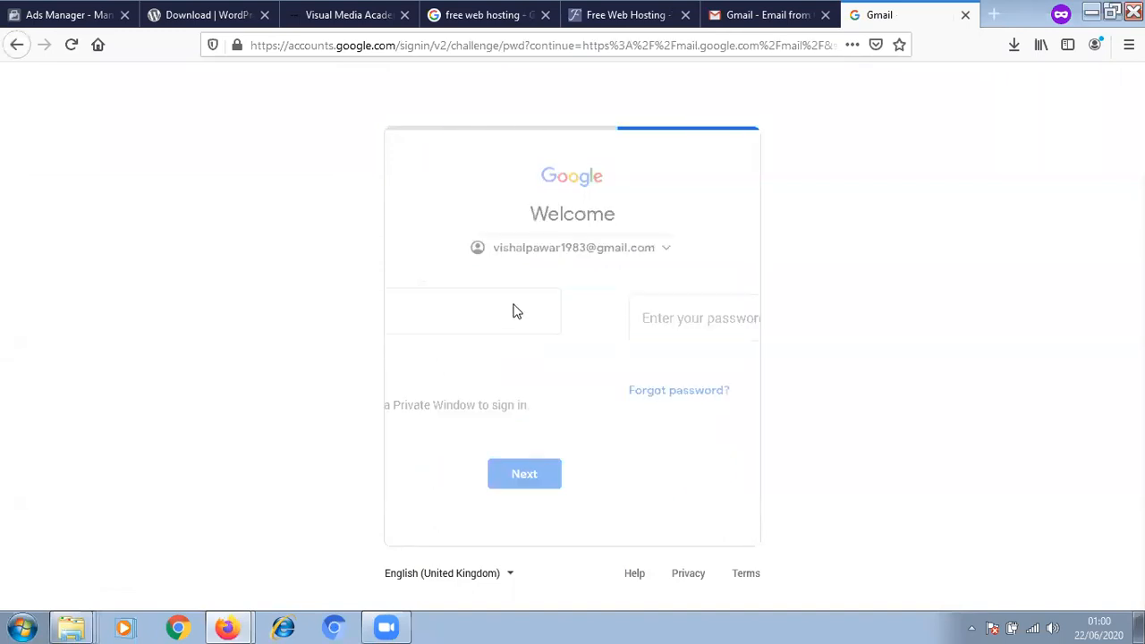
{"action": "type", "text": "•••••••"}
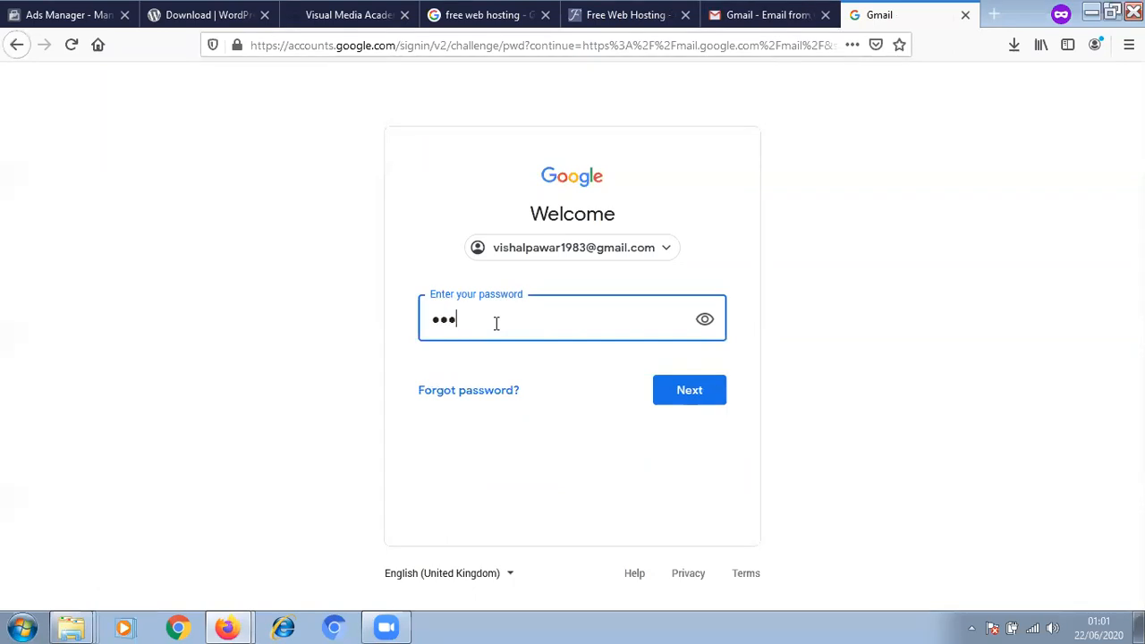
{"action": "key", "text": "BackSpace"}
{"action": "key", "text": "BackSpace"}
{"action": "key", "text": "BackSpace"}
{"action": "key", "text": "BackSpace"}
{"action": "key", "text": "BackSpace"}
{"action": "key", "text": "BackSpace"}
{"action": "key", "text": "BackSpace"}
{"action": "type", "text": "•••••"}
{"action": "key", "text": "BackSpace"}
{"action": "key", "text": "BackSpace"}
{"action": "key", "text": "BackSpace"}
{"action": "key", "text": "BackSpace"}
{"action": "key", "text": "BackSpace"}
{"action": "type", "text": "••••••••••••••••"}
{"action": "key", "text": "Return"}
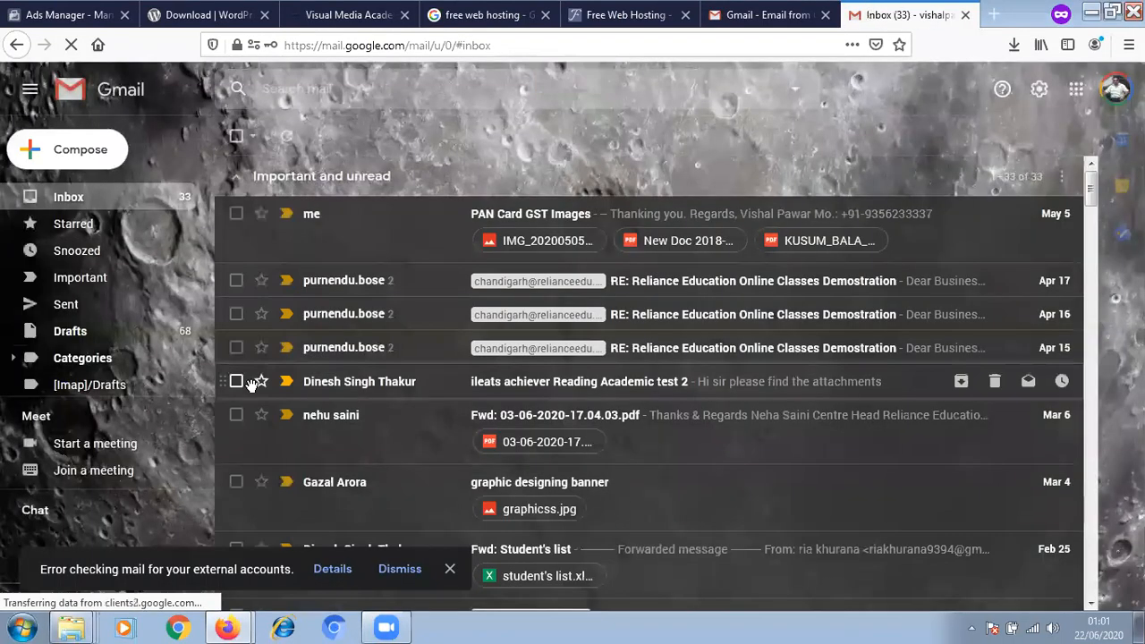
Search Gmail for 'server login details' and open the email's OVIPanel link (103.145.51.8:2086) in a new tab
{"action": "left_click", "coordinate": [354, 92]}
{"action": "type", "text": "s"}
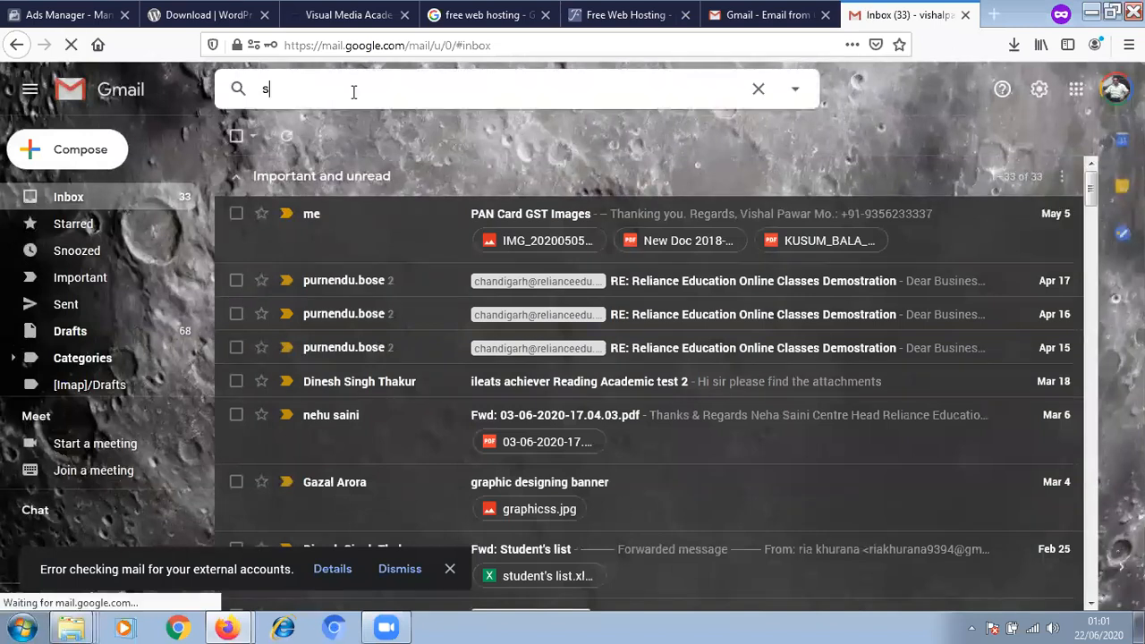
{"action": "type", "text": "erver lo"}
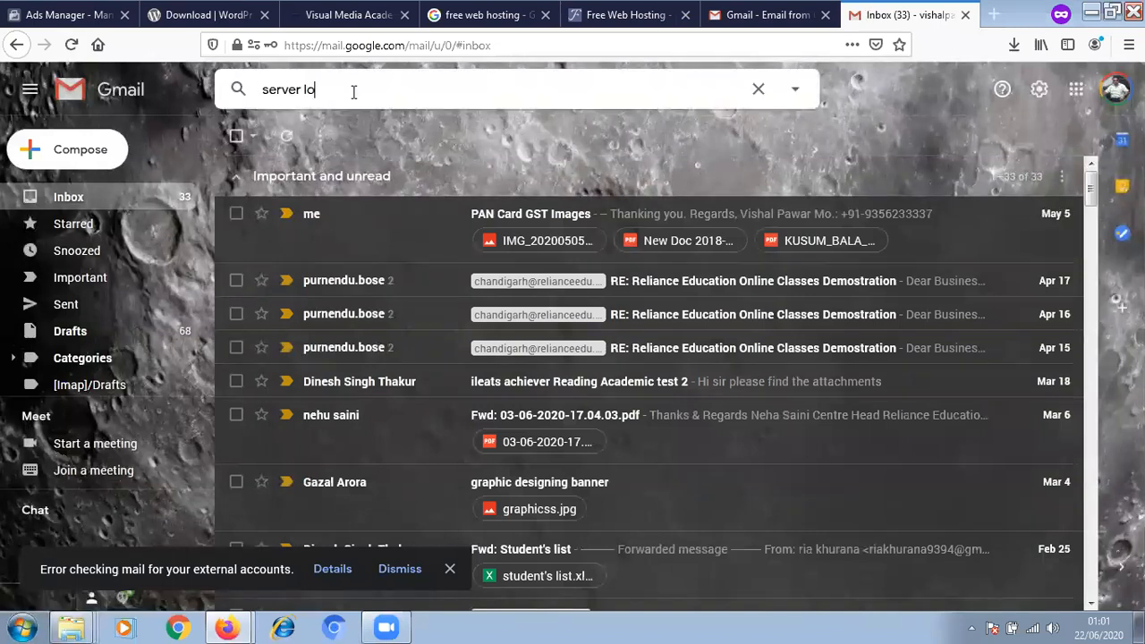
{"action": "type", "text": "gin details"}
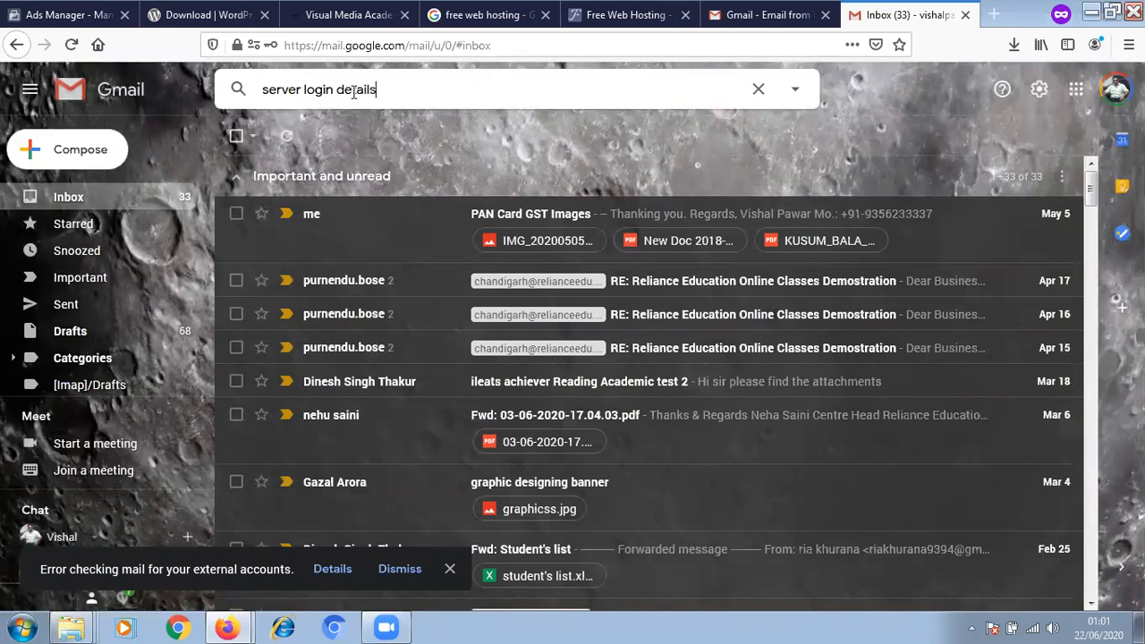
{"action": "key", "text": "Return"}
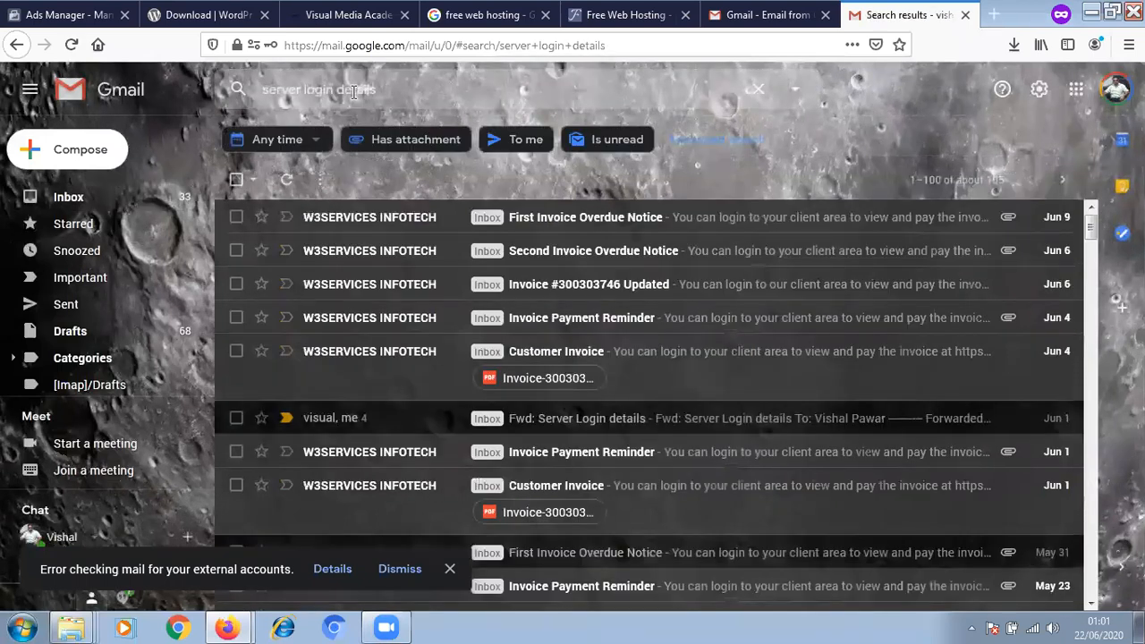
{"action": "left_click", "coordinate": [556, 420]}
{"action": "scroll", "coordinate": [349, 407], "scroll_direction": "down", "scroll_amount": 4}
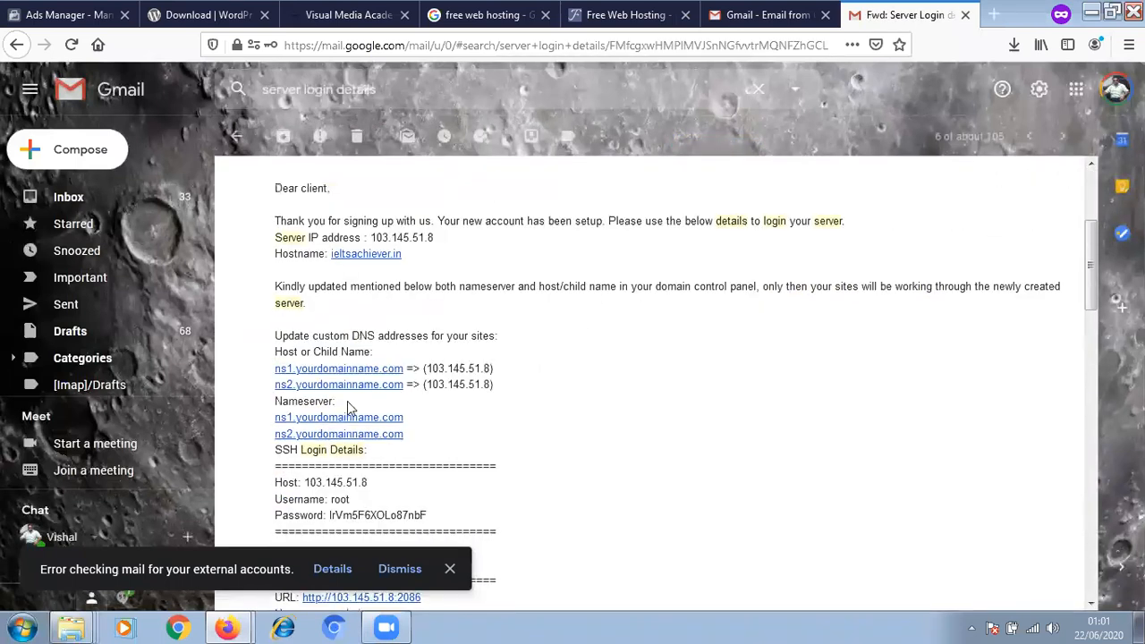
{"action": "scroll", "coordinate": [349, 407], "scroll_direction": "down", "scroll_amount": 4}
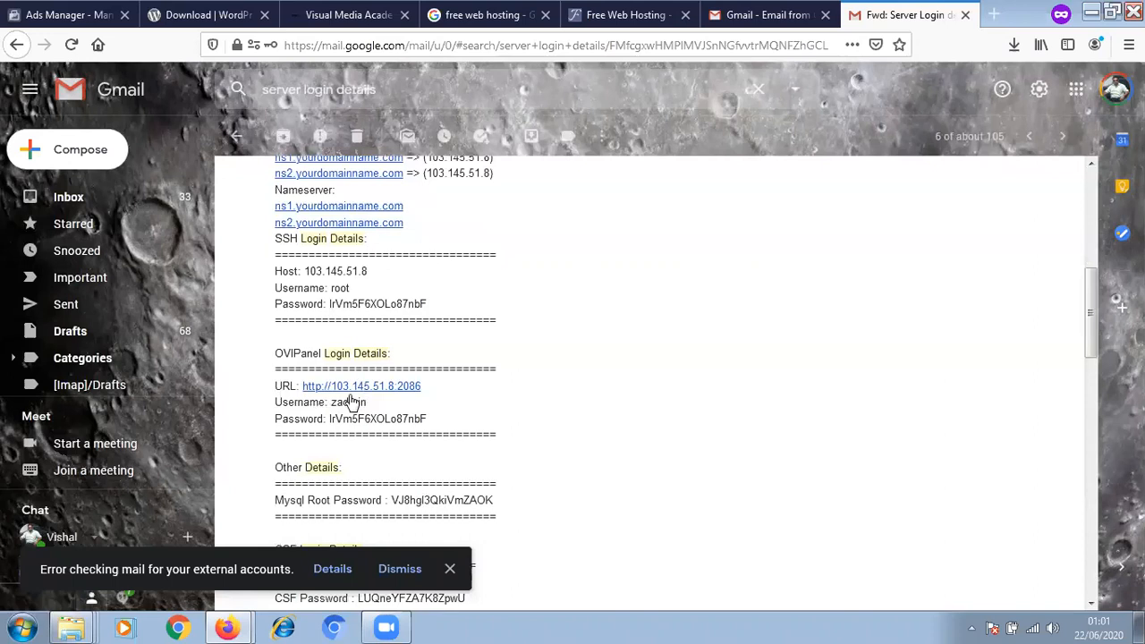
{"action": "middle_click", "coordinate": [352, 387]}
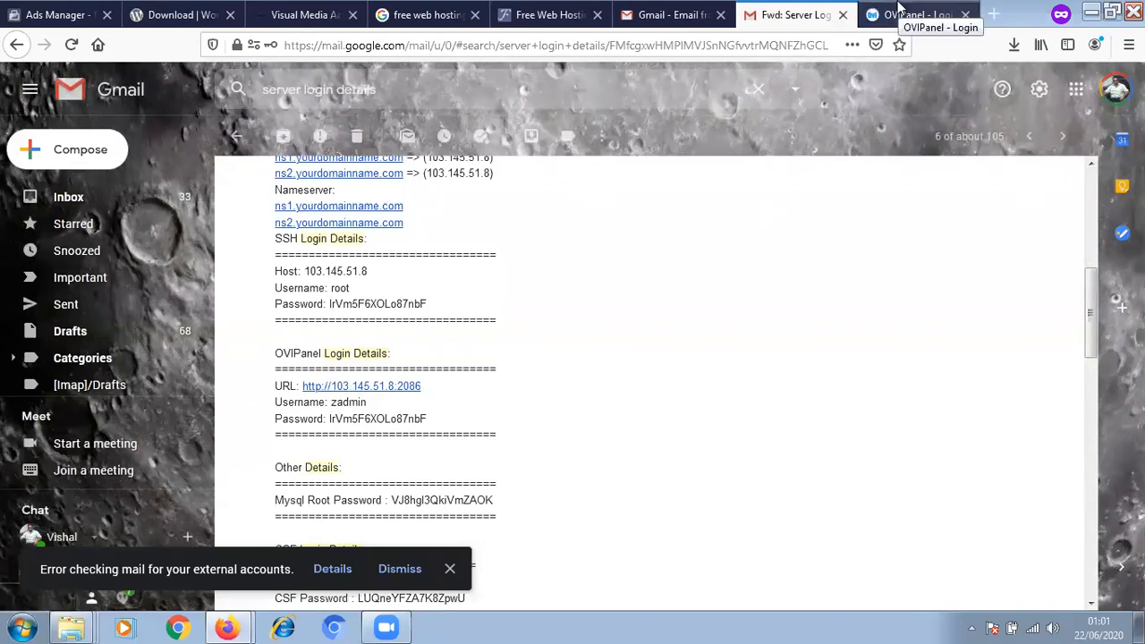
{"action": "left_click", "coordinate": [899, 11]}
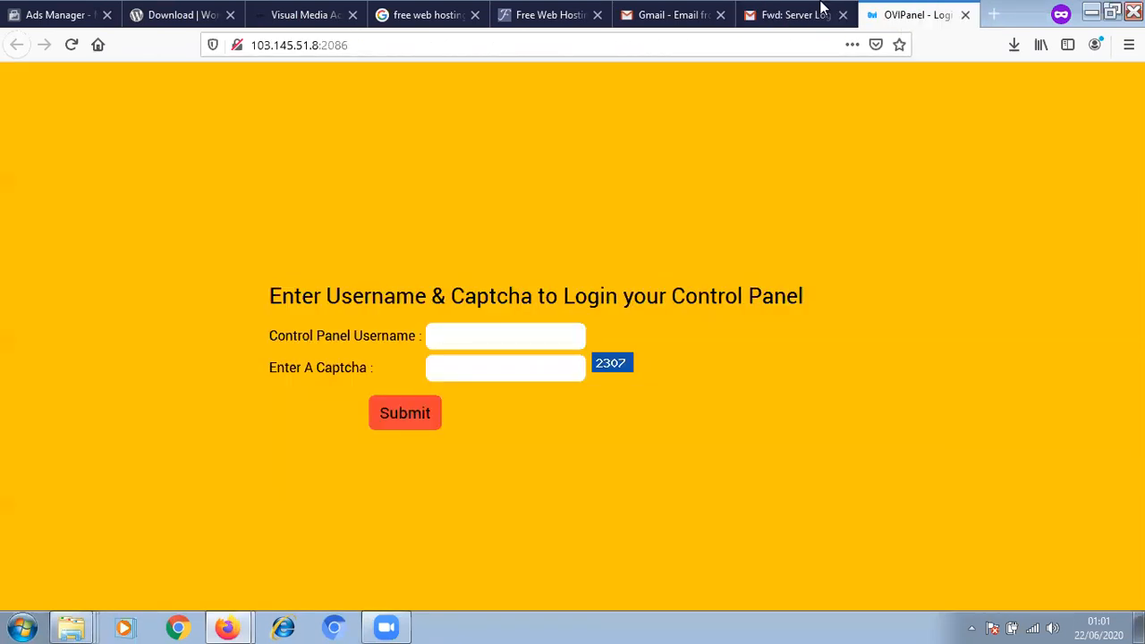
Paste the OVIPanel username from the email, fill in the captcha and submit
{"action": "left_click", "coordinate": [815, 10]}
{"action": "double_click", "coordinate": [356, 403]}
{"action": "key", "text": "ctrl+c"}
{"action": "left_click", "coordinate": [926, 11]}
{"action": "left_click", "coordinate": [459, 340]}
{"action": "key", "text": "ctrl+v"}
{"action": "left_click", "coordinate": [486, 374]}
{"action": "type", "text": "2307"}
{"action": "left_click", "coordinate": [409, 412]}
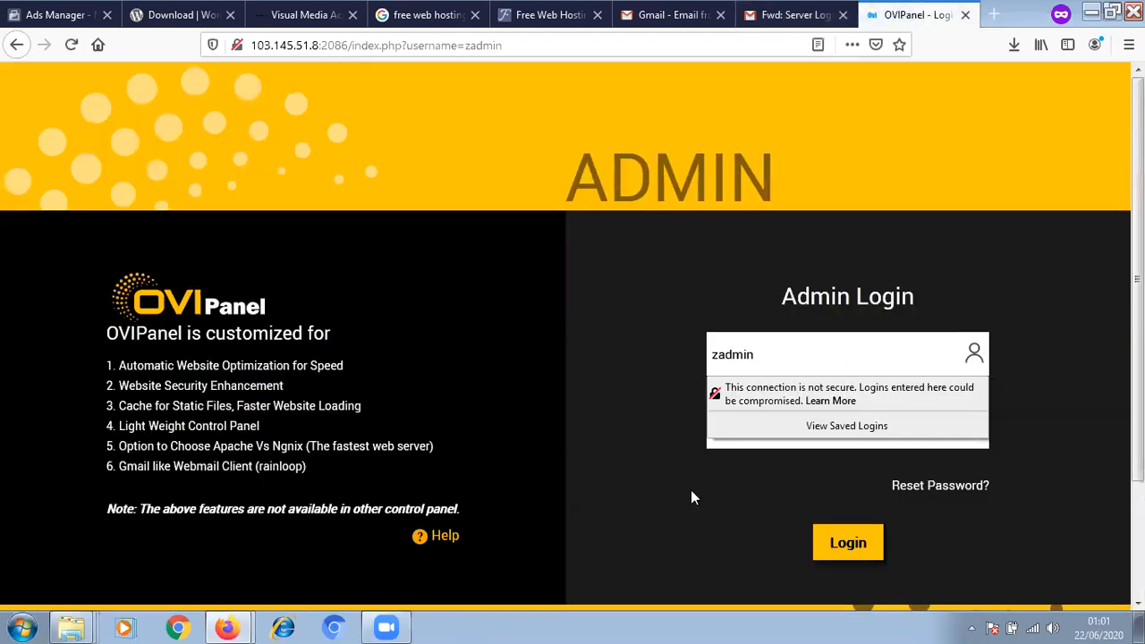
Copy the admin password from the email into Admin Login and log in
{"action": "left_click", "coordinate": [741, 421]}
{"action": "left_click", "coordinate": [785, 14]}
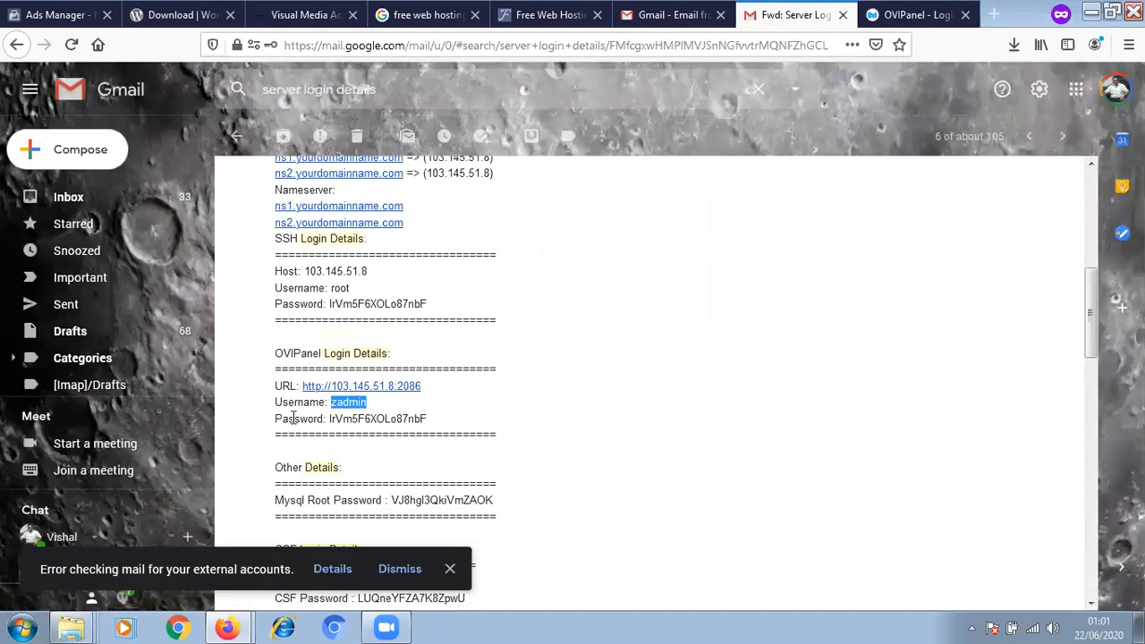
{"action": "double_click", "coordinate": [351, 419]}
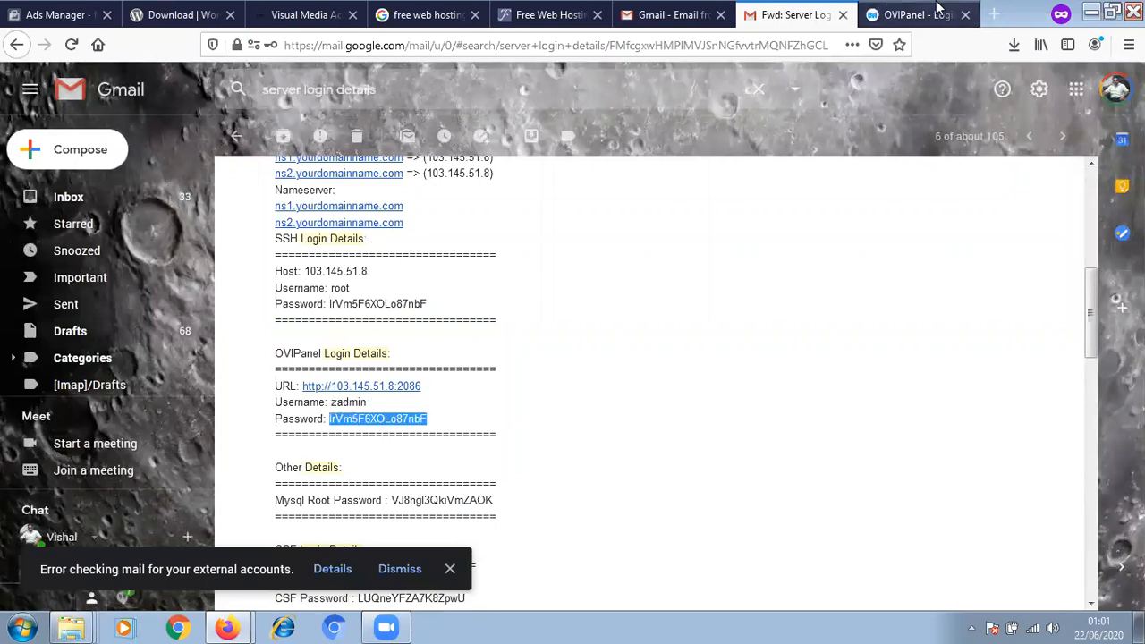
{"action": "left_click", "coordinate": [913, 14]}
{"action": "left_click", "coordinate": [774, 447]}
{"action": "left_click", "coordinate": [787, 427]}
{"action": "key", "text": "ctrl+v"}
{"action": "left_click", "coordinate": [832, 548]}
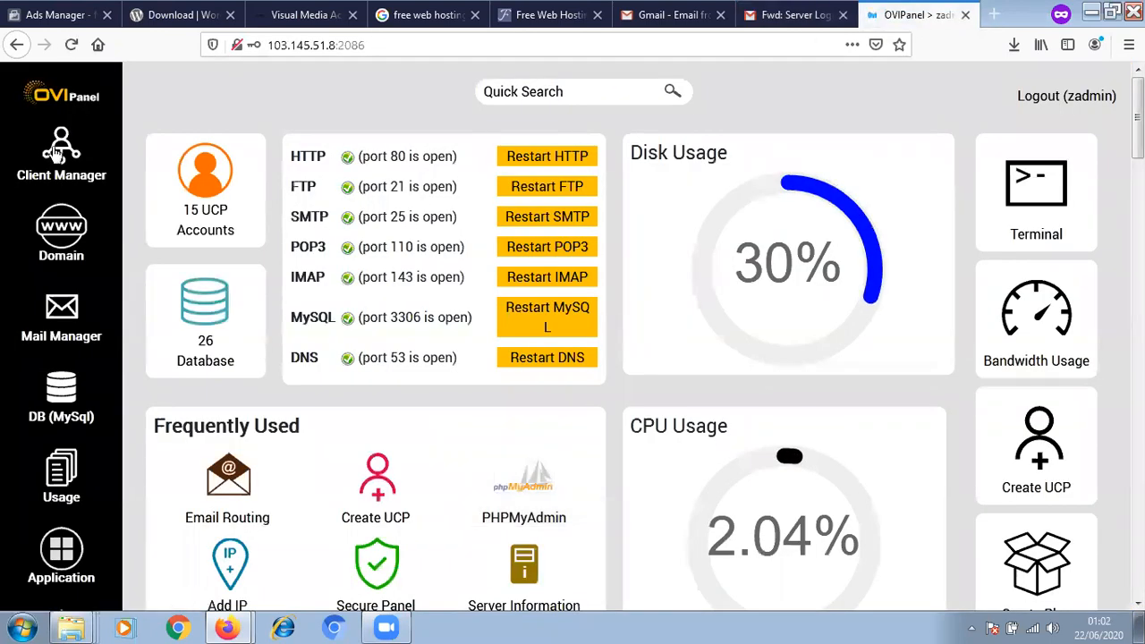
Under Client Manager > Manage Clients, expand the makaan4sale.com row and log into its user panel
{"action": "left_click", "coordinate": [56, 154]}
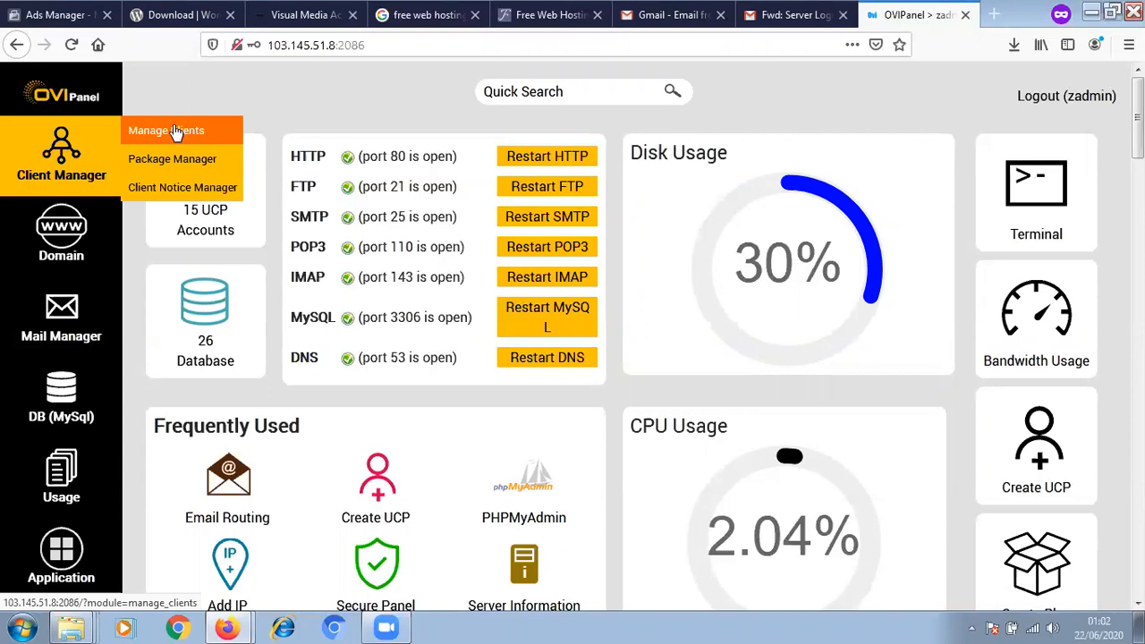
{"action": "left_click", "coordinate": [176, 132]}
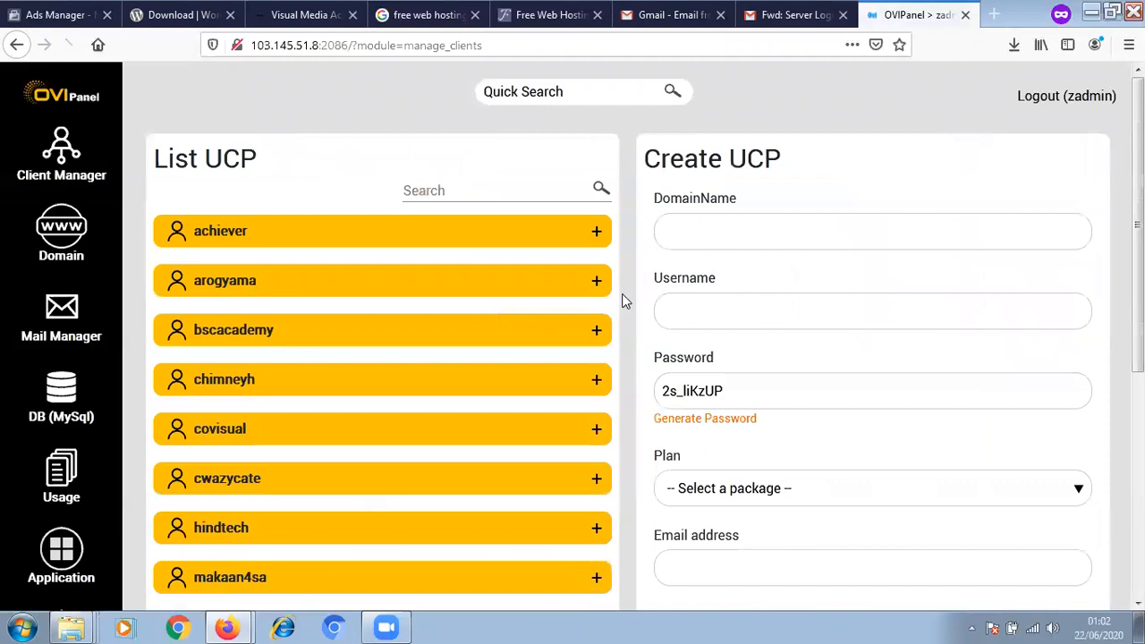
{"action": "scroll", "coordinate": [587, 339], "scroll_direction": "down", "scroll_amount": 1}
{"action": "scroll", "coordinate": [587, 340], "scroll_direction": "down", "scroll_amount": 2}
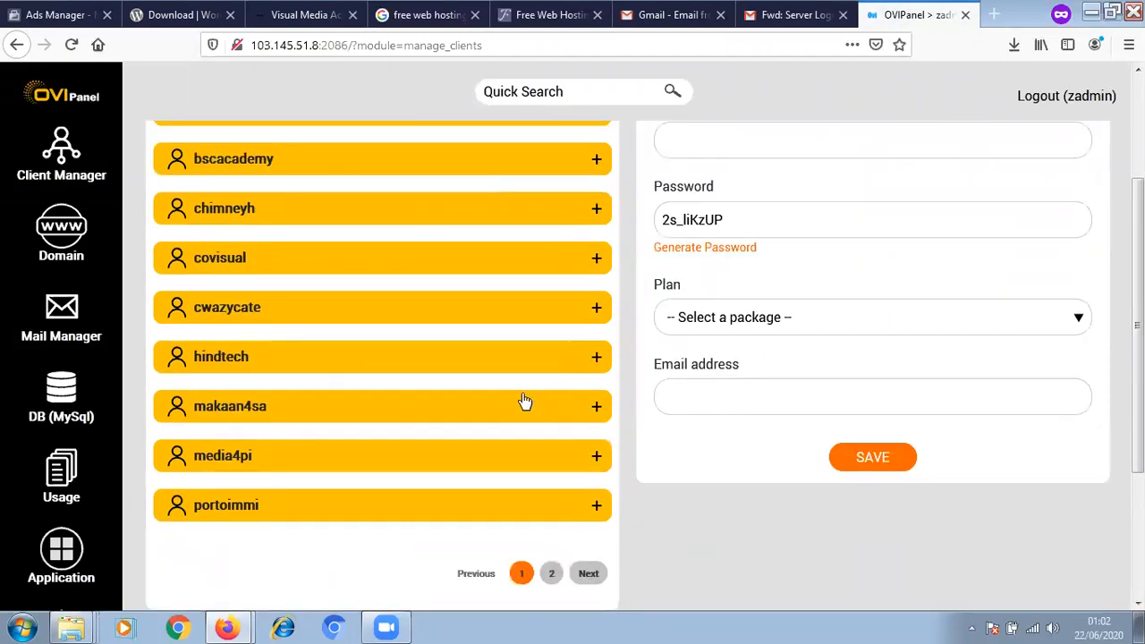
{"action": "scroll", "coordinate": [350, 337], "scroll_direction": "up", "scroll_amount": 3}
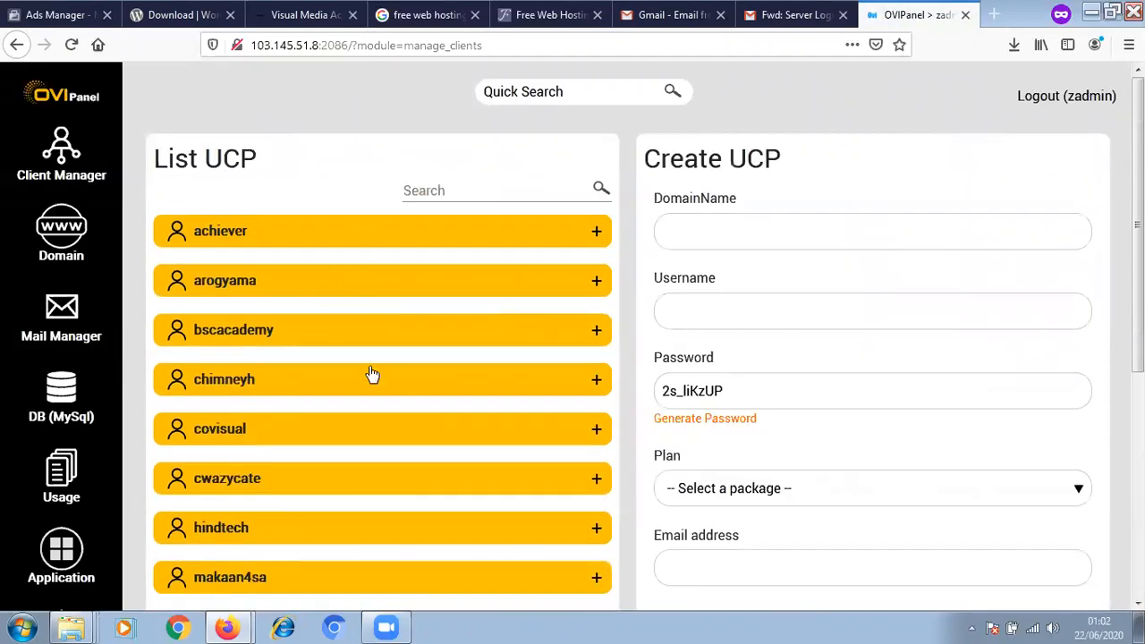
{"action": "scroll", "coordinate": [371, 375], "scroll_direction": "down", "scroll_amount": 3}
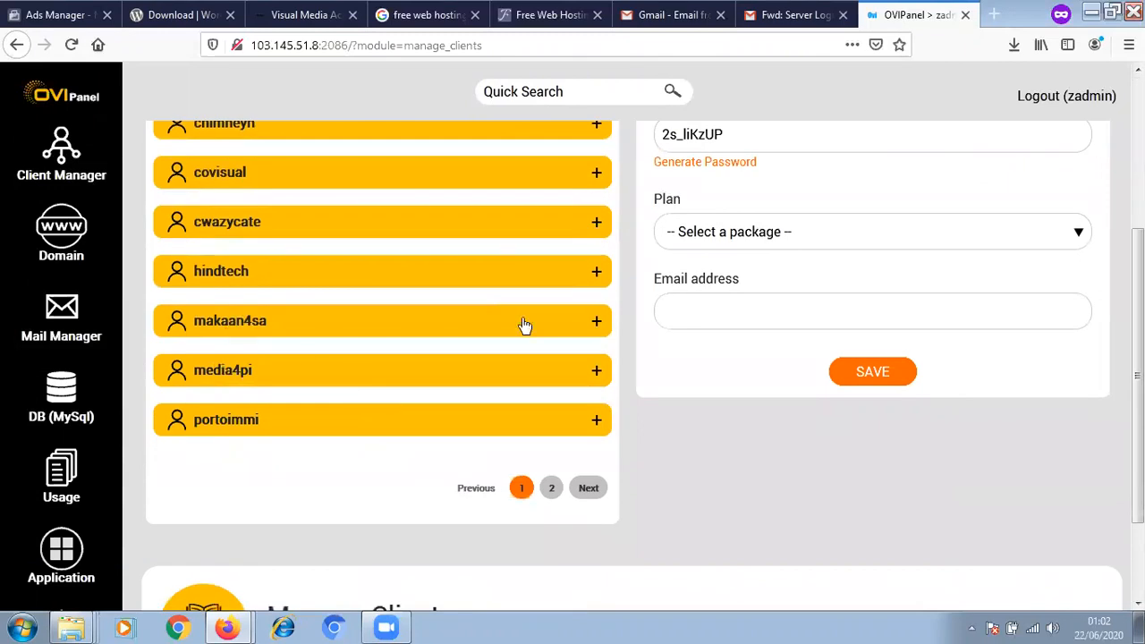
{"action": "left_click", "coordinate": [599, 319]}
{"action": "scroll", "coordinate": [256, 386], "scroll_direction": "down", "scroll_amount": 3}
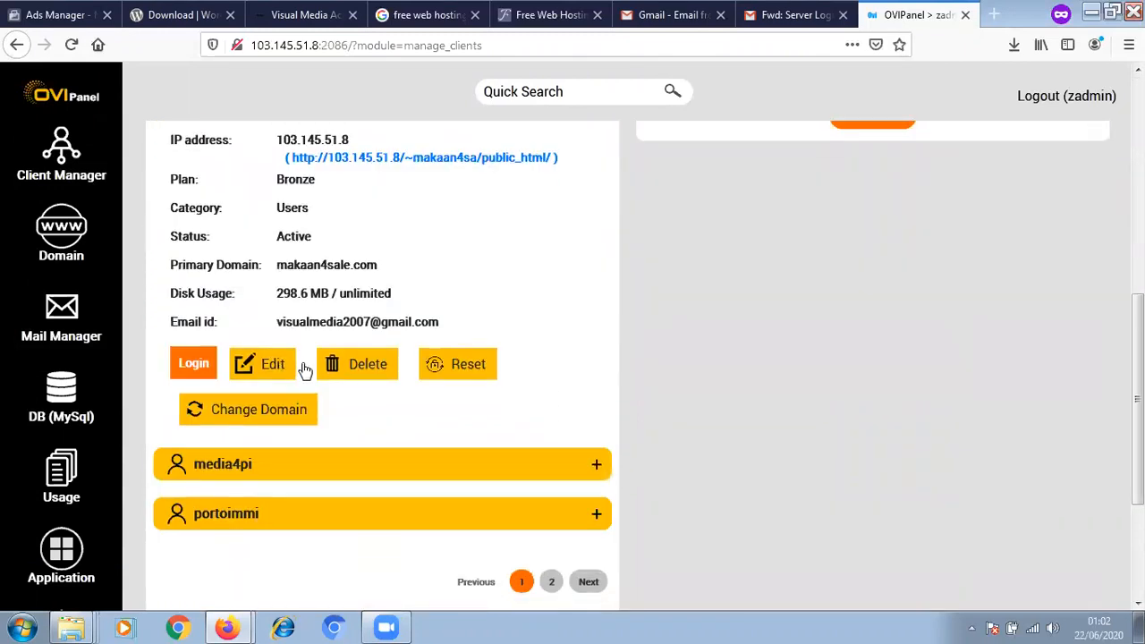
{"action": "scroll", "coordinate": [191, 360], "scroll_direction": "up", "scroll_amount": 2}
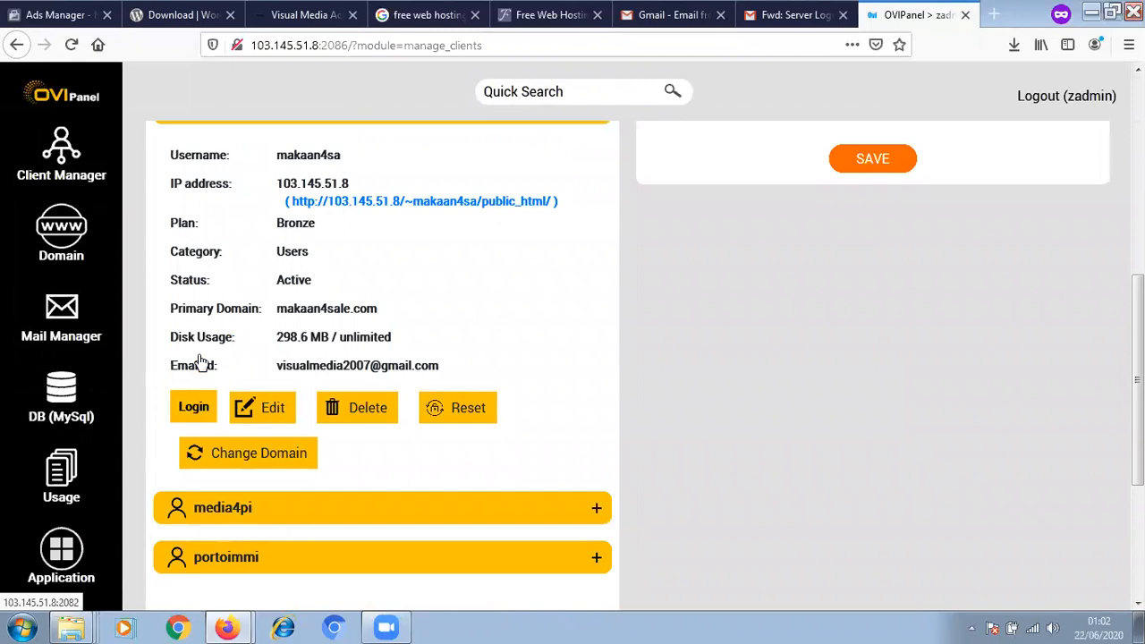
{"action": "left_click", "coordinate": [191, 540]}
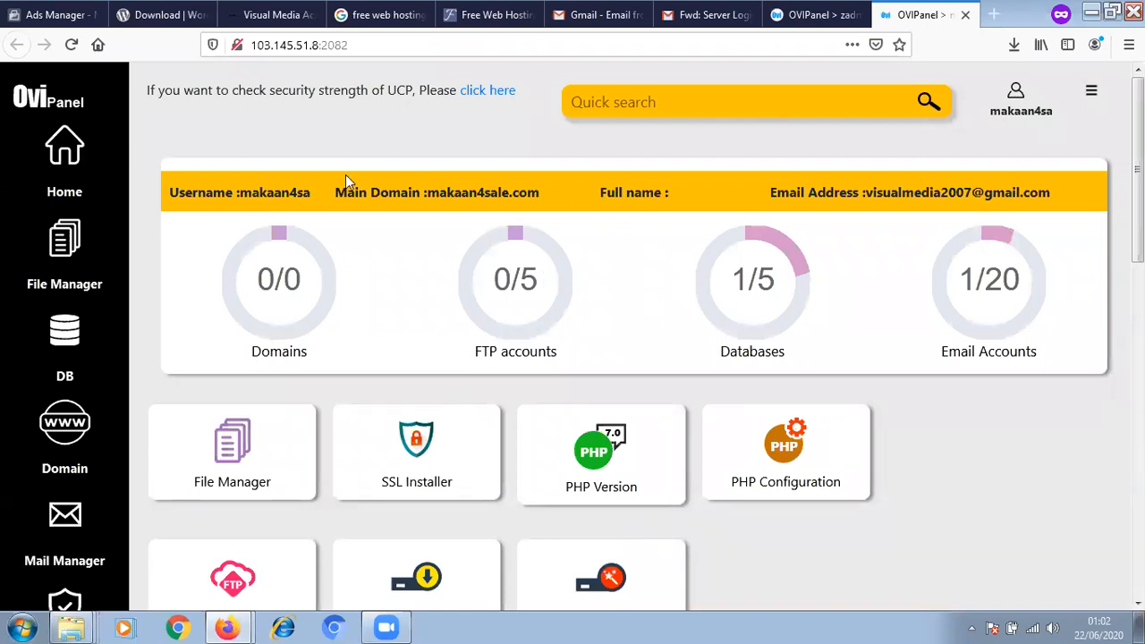
Select the main domain name makaan4sale.com in the user panel
{"action": "left_click_drag", "start_coordinate": [542, 195], "coordinate": [428, 194]}
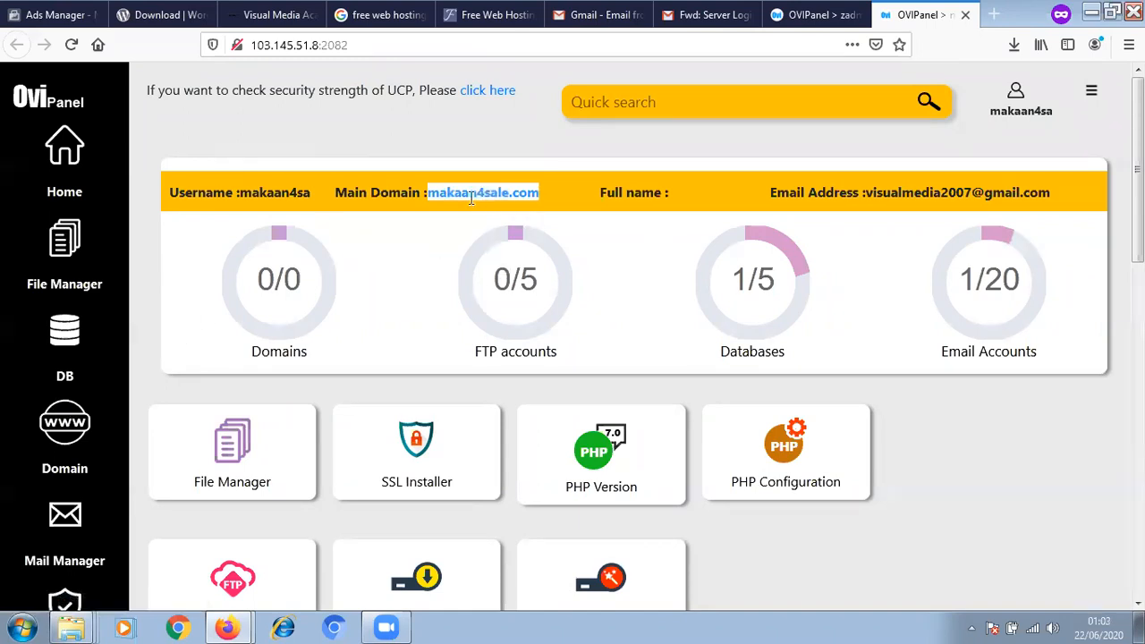
{"action": "left_click", "coordinate": [440, 195]}
{"action": "left_click_drag", "start_coordinate": [429, 191], "coordinate": [585, 184]}
Open the File Manager section and launch the file manager
{"action": "scroll", "coordinate": [447, 250], "scroll_direction": "down", "scroll_amount": 2}
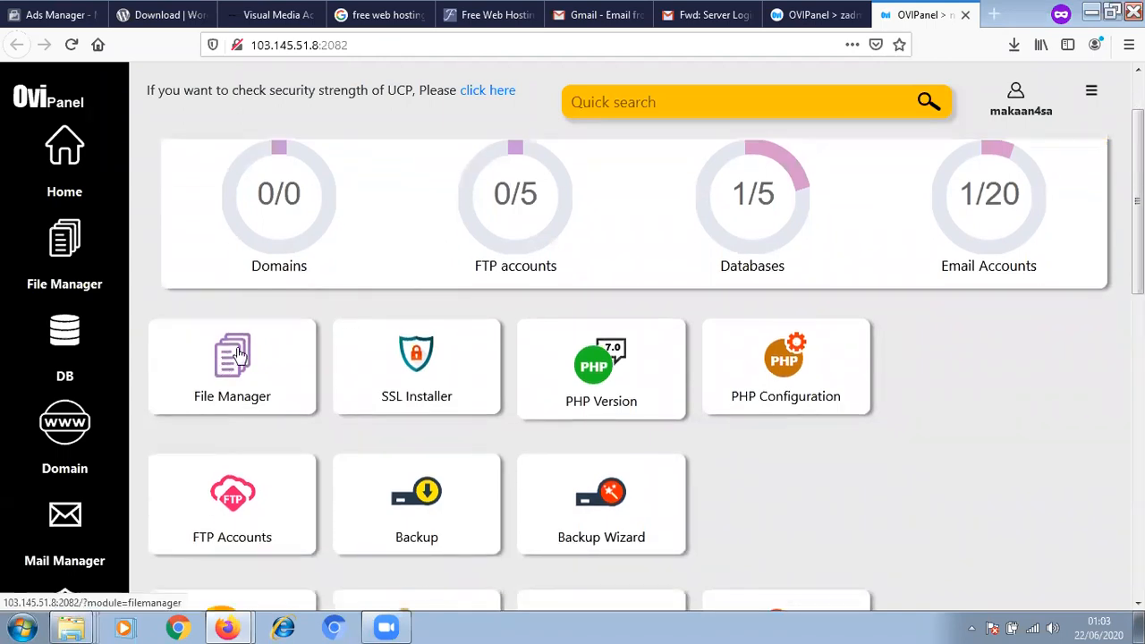
{"action": "left_click", "coordinate": [239, 353]}
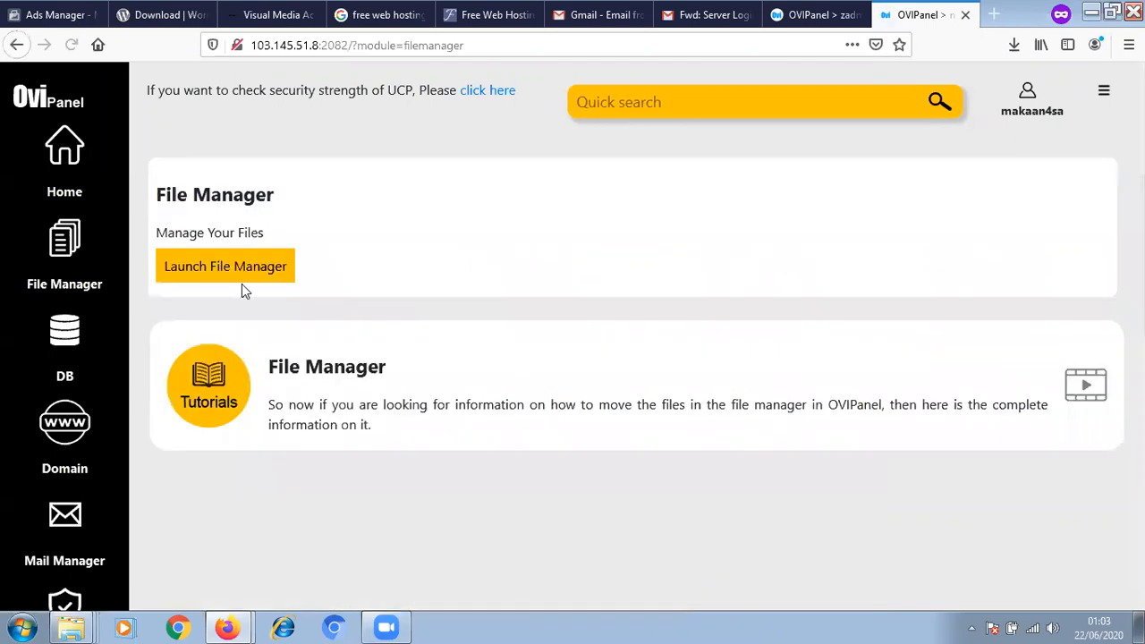
{"action": "left_click", "coordinate": [239, 279]}
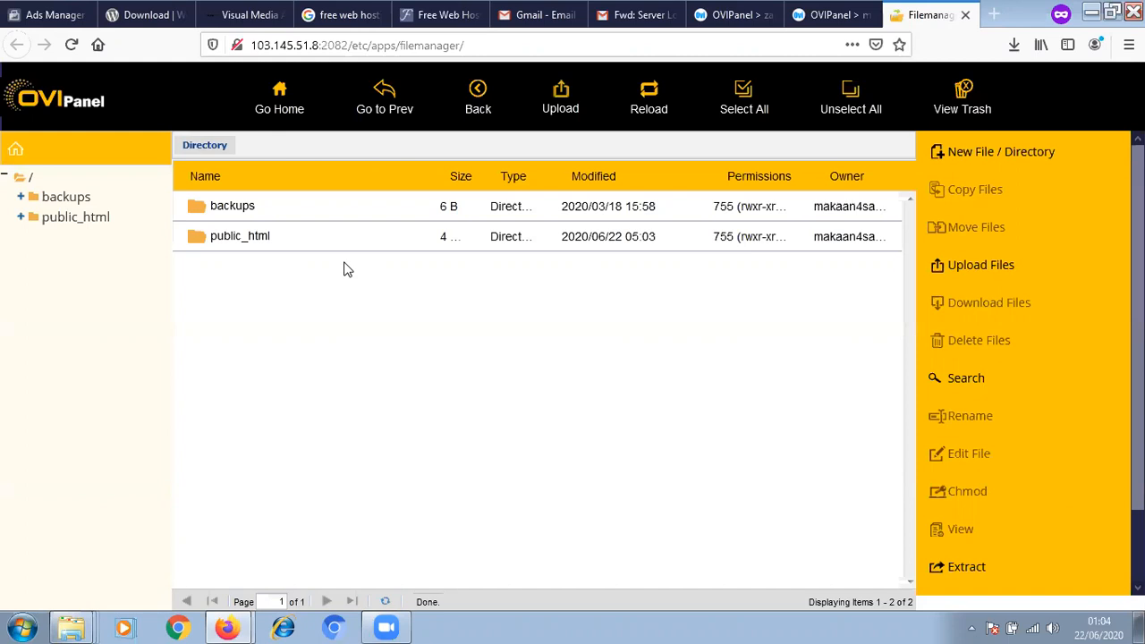
Open the public_html folder and look through its WordPress files and subfolders
{"action": "left_click", "coordinate": [307, 235]}
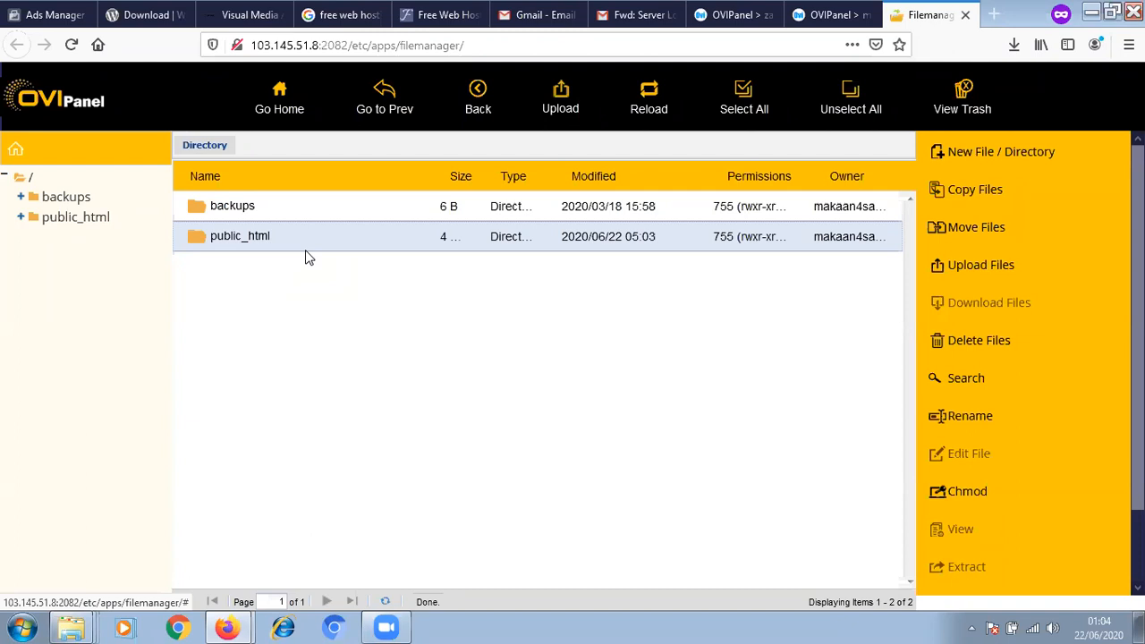
{"action": "double_click", "coordinate": [319, 245]}
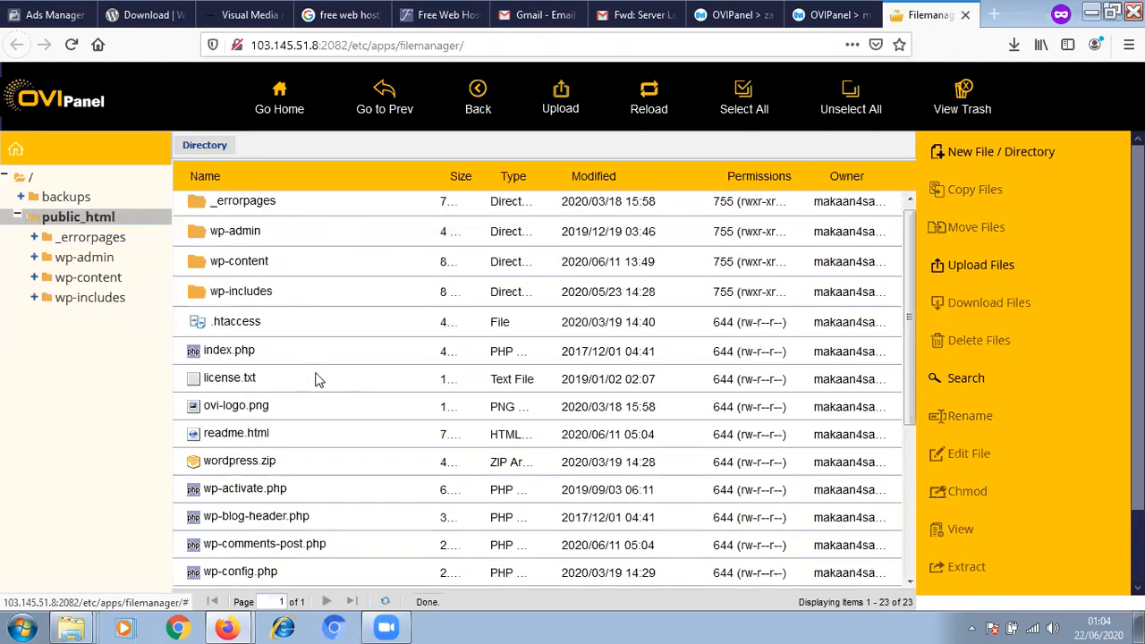
{"action": "scroll", "coordinate": [315, 384], "scroll_direction": "down", "scroll_amount": 3}
{"action": "scroll", "coordinate": [315, 490], "scroll_direction": "up", "scroll_amount": 3}
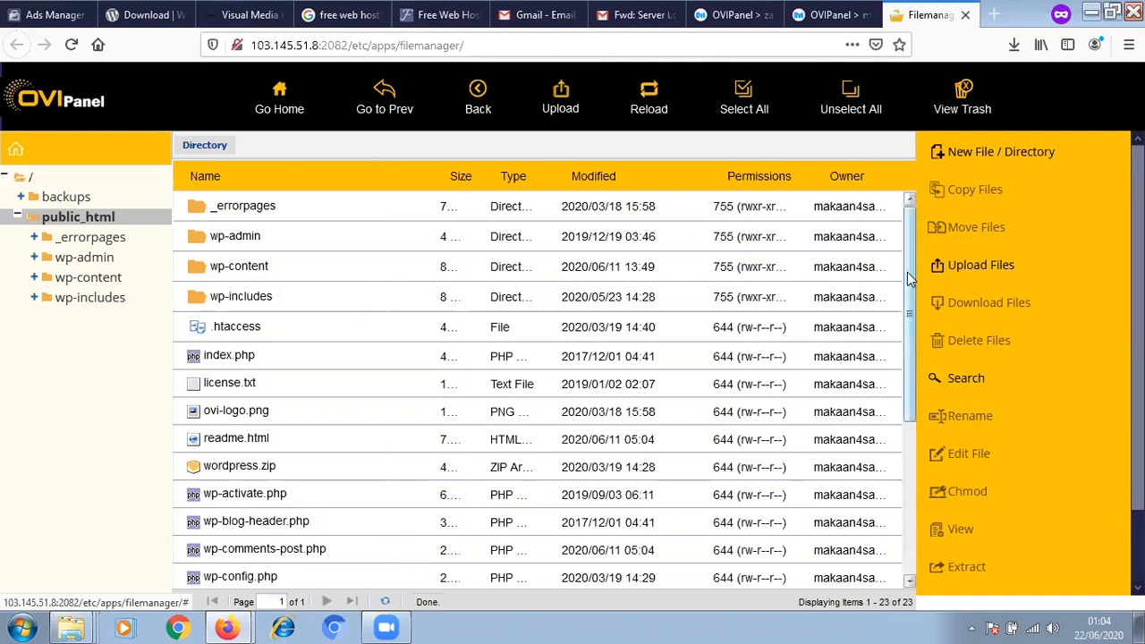
{"action": "left_click", "coordinate": [997, 159]}
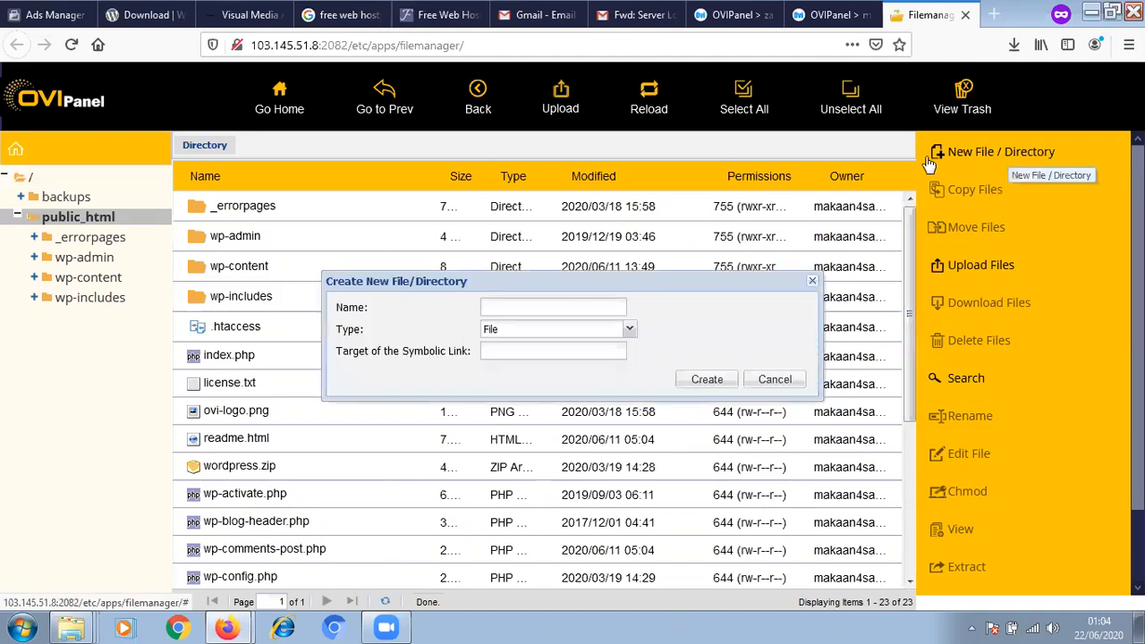
Create a directory named estate inside public_html and open it
{"action": "left_click", "coordinate": [570, 309]}
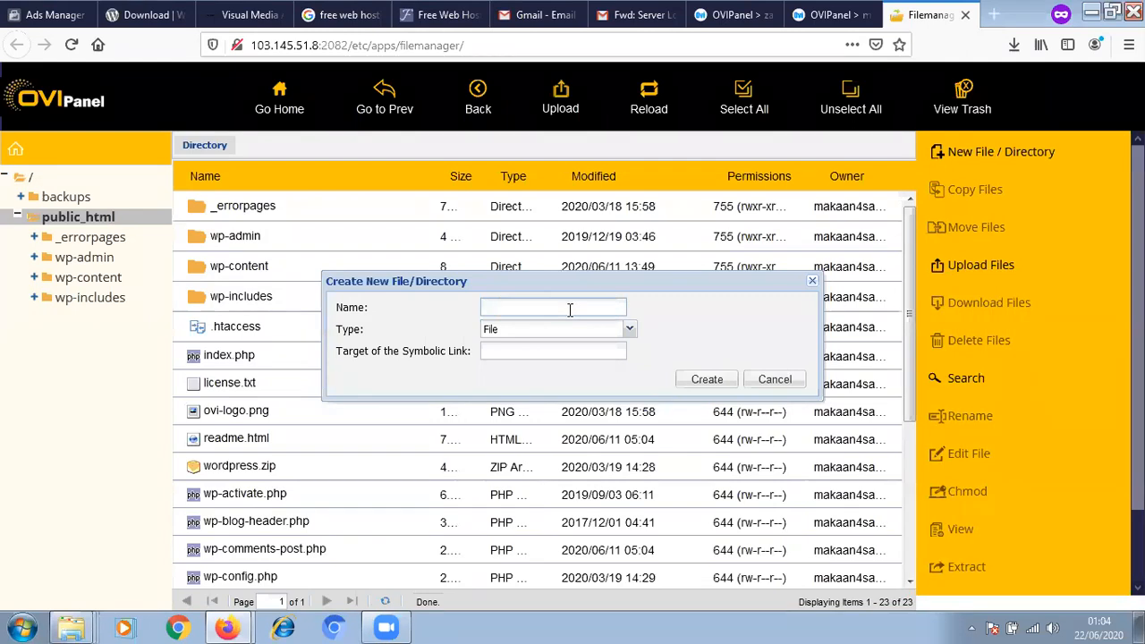
{"action": "type", "text": "estate"}
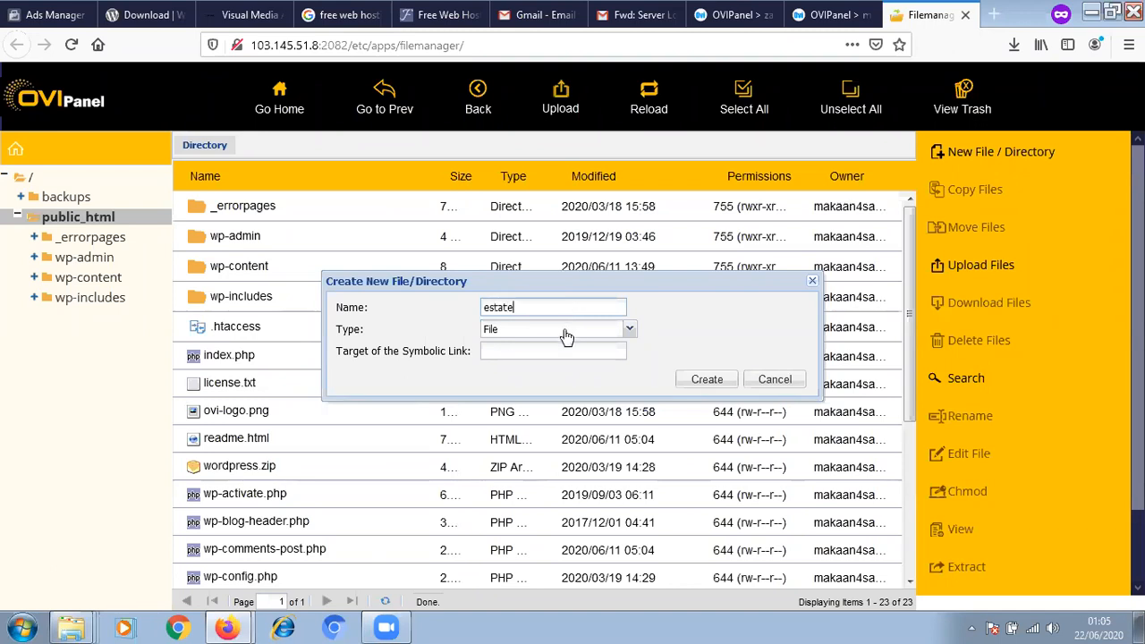
{"action": "left_click", "coordinate": [565, 336]}
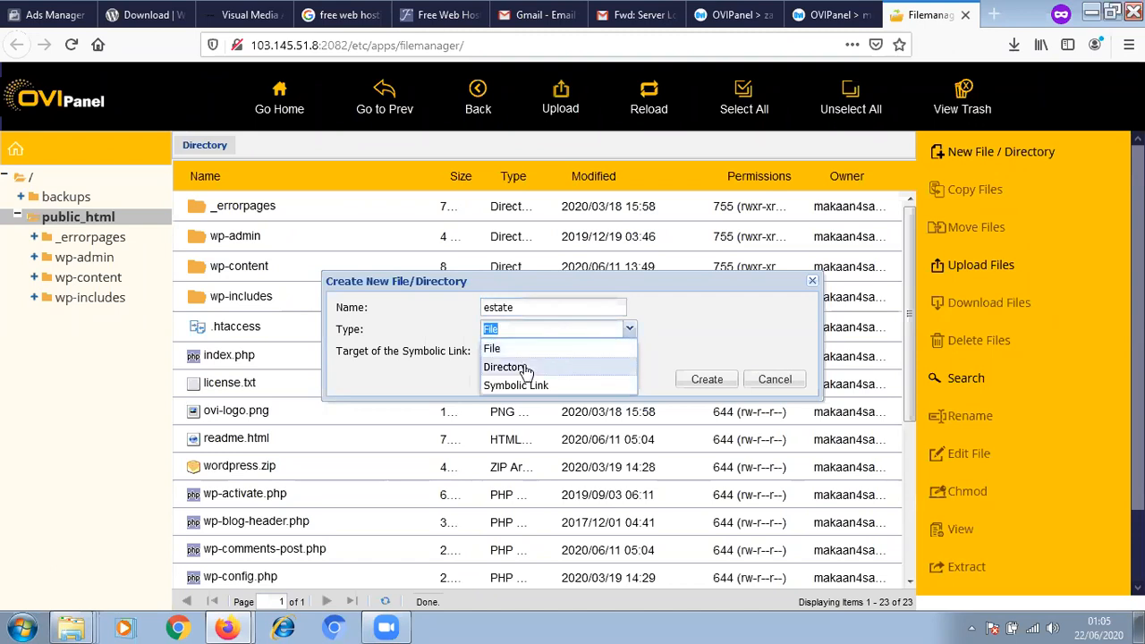
{"action": "left_click", "coordinate": [524, 367]}
{"action": "left_click", "coordinate": [706, 379]}
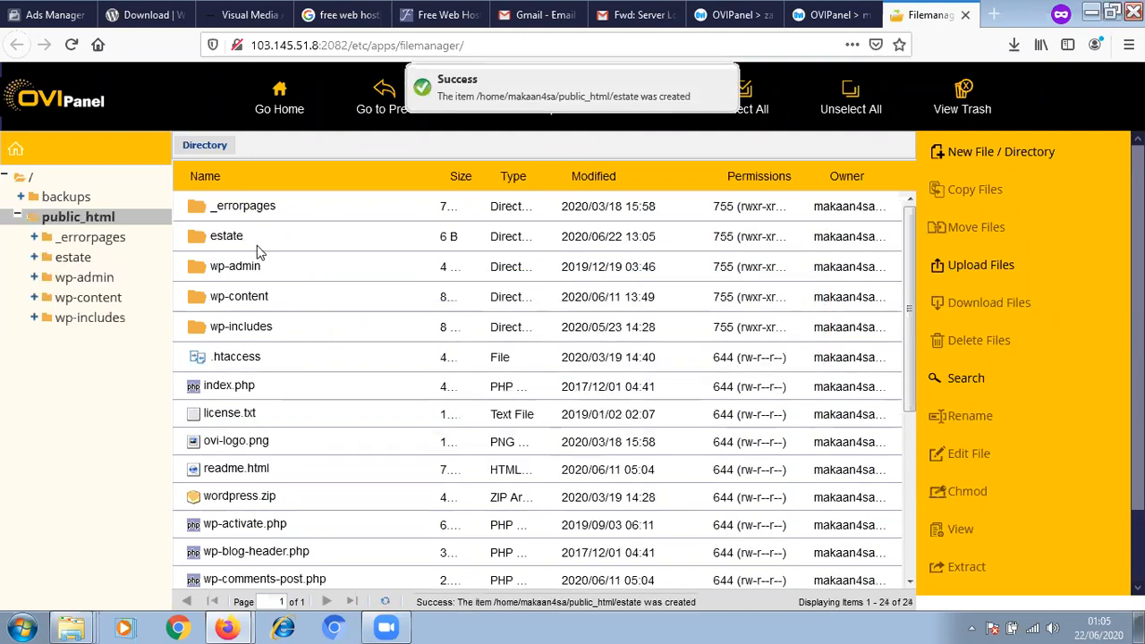
{"action": "left_click", "coordinate": [258, 244]}
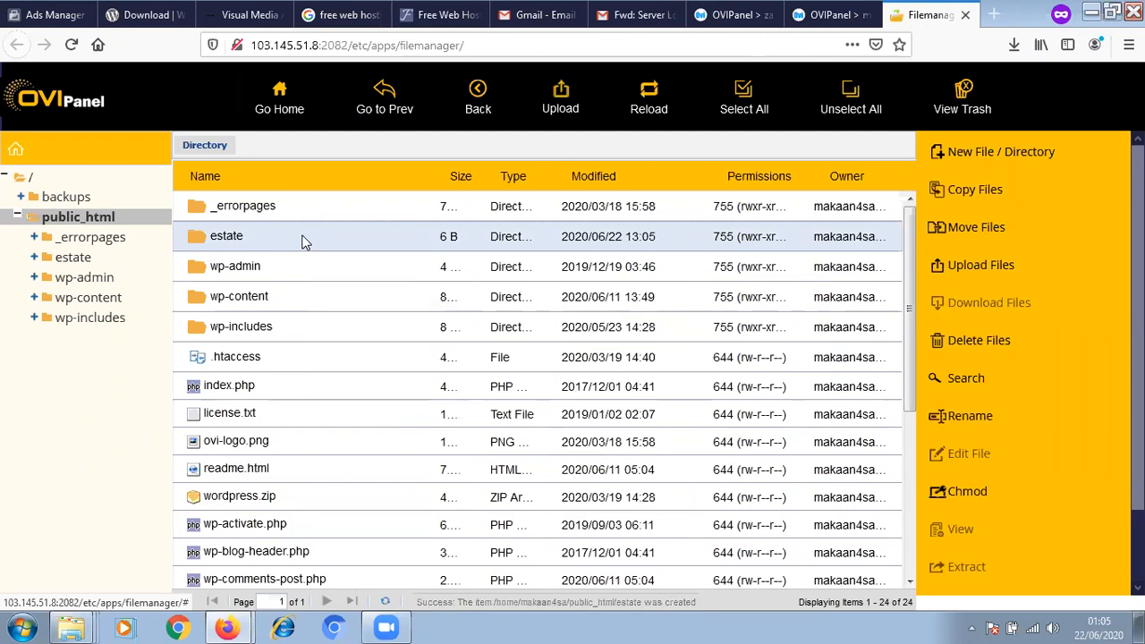
{"action": "double_click", "coordinate": [302, 240]}
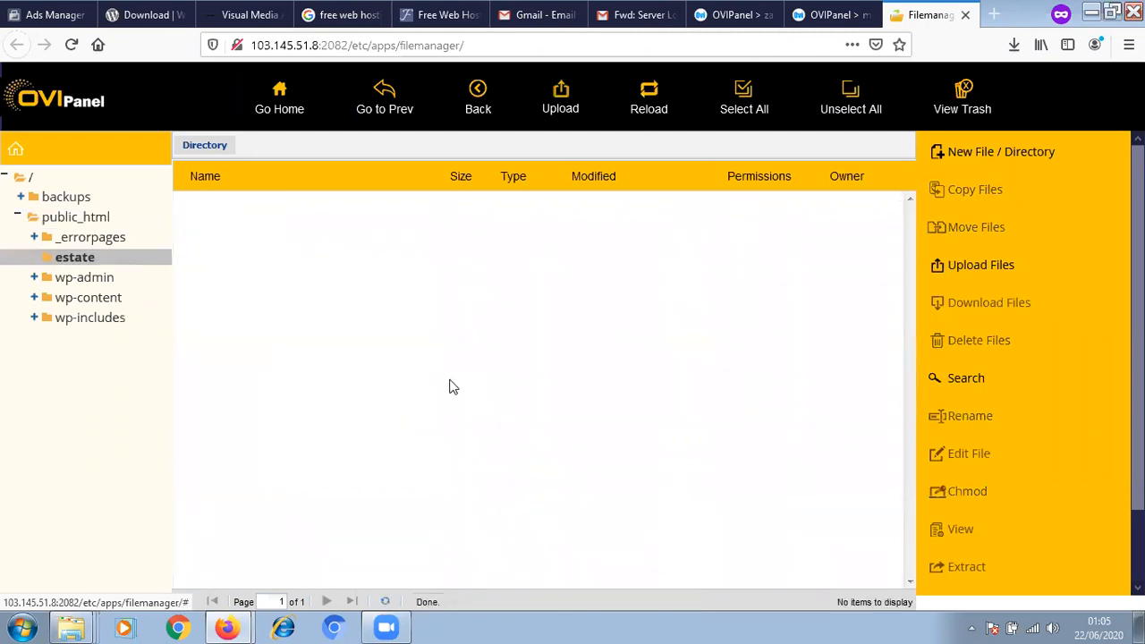
{"action": "key", "text": "alt+Tab"}
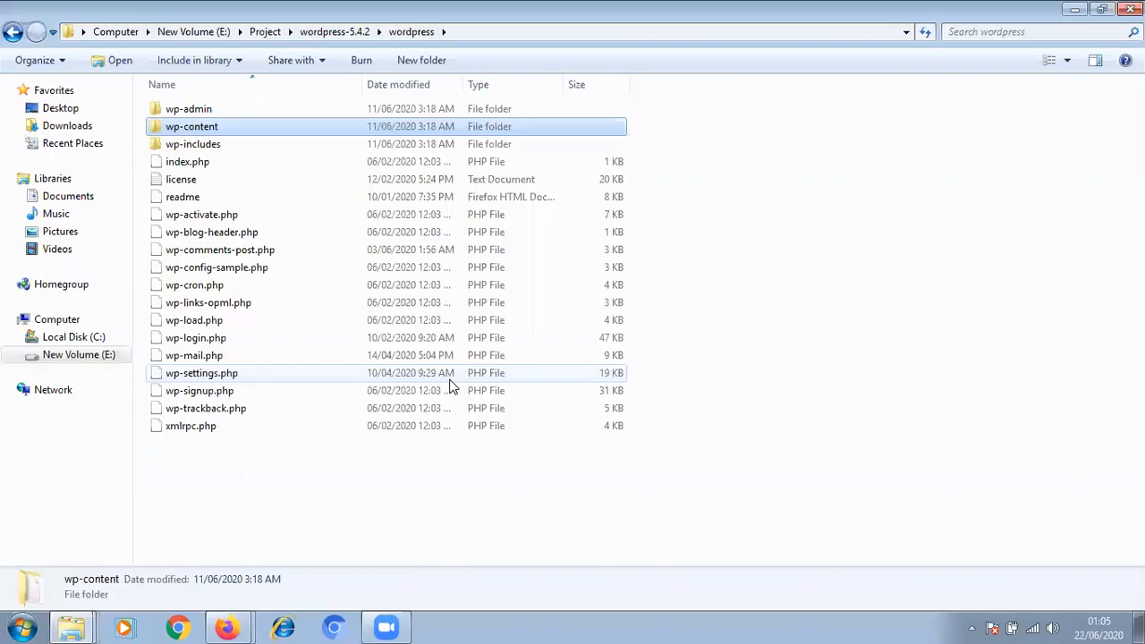
{"action": "left_click", "coordinate": [201, 286]}
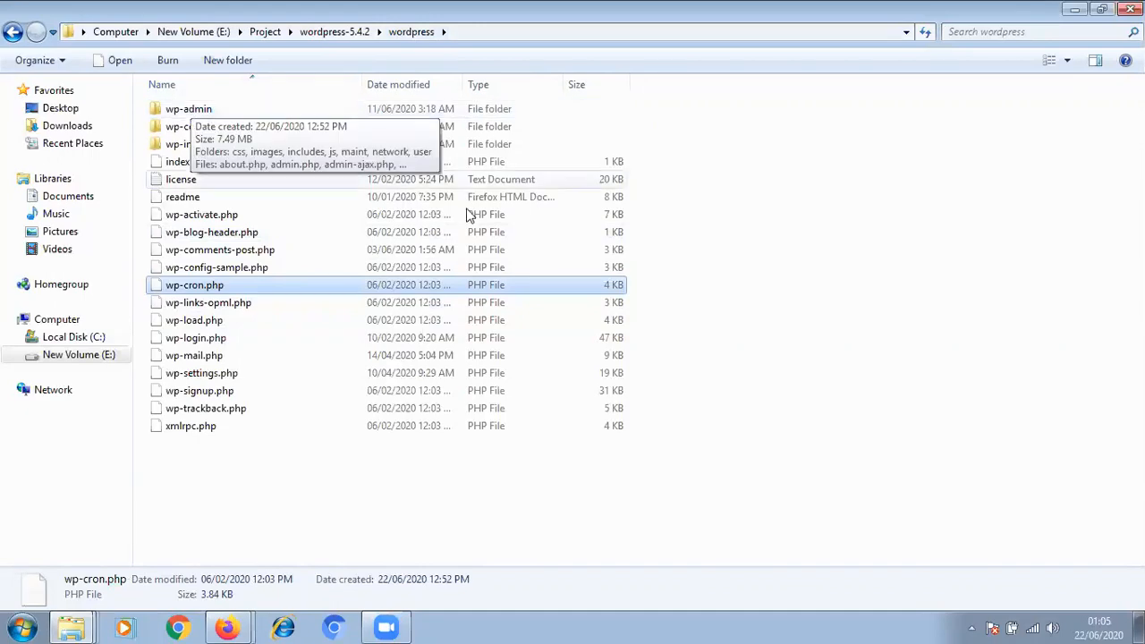
{"action": "key", "text": "alt+Tab"}
{"action": "left_click", "coordinate": [977, 271]}
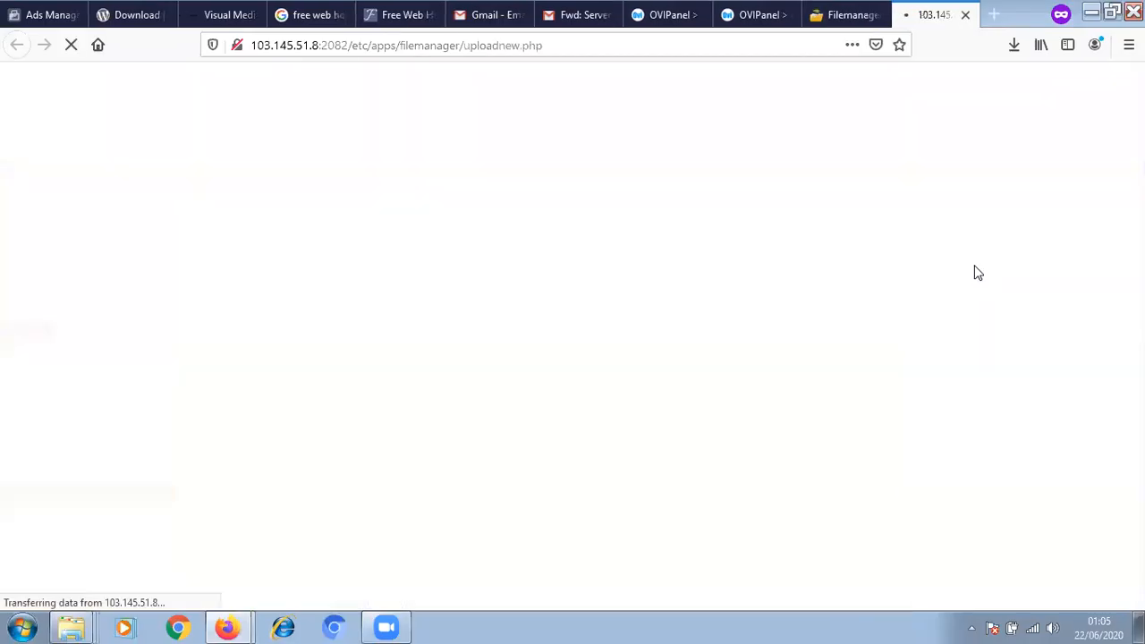
{"action": "left_click", "coordinate": [965, 15]}
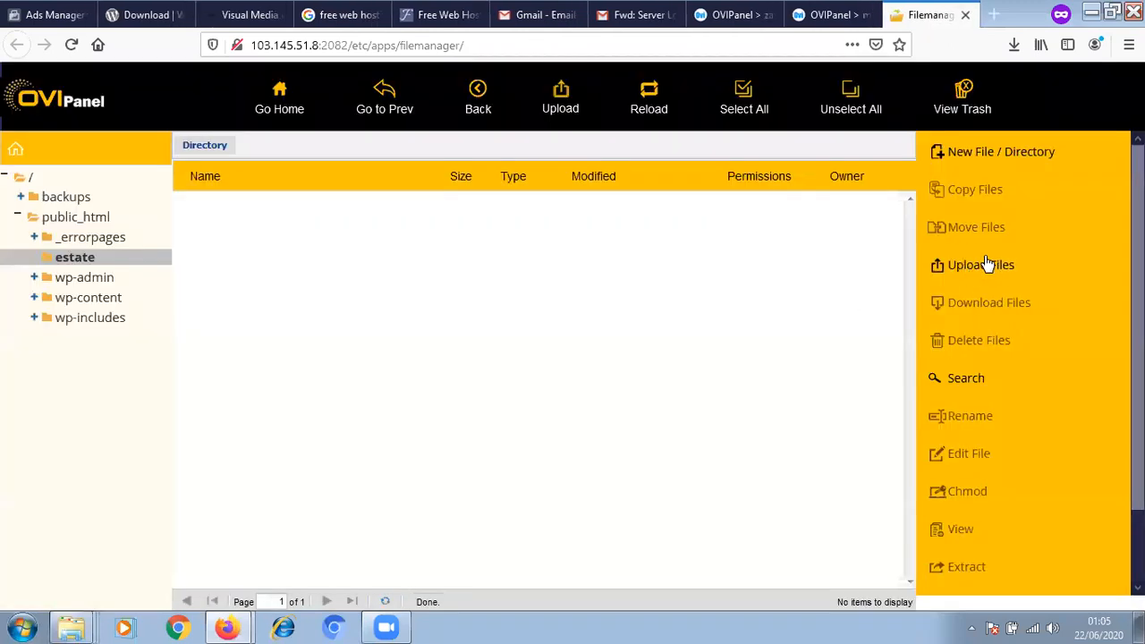
Open the upload page for the estate folder and browse the local E: drive
{"action": "left_click", "coordinate": [561, 106]}
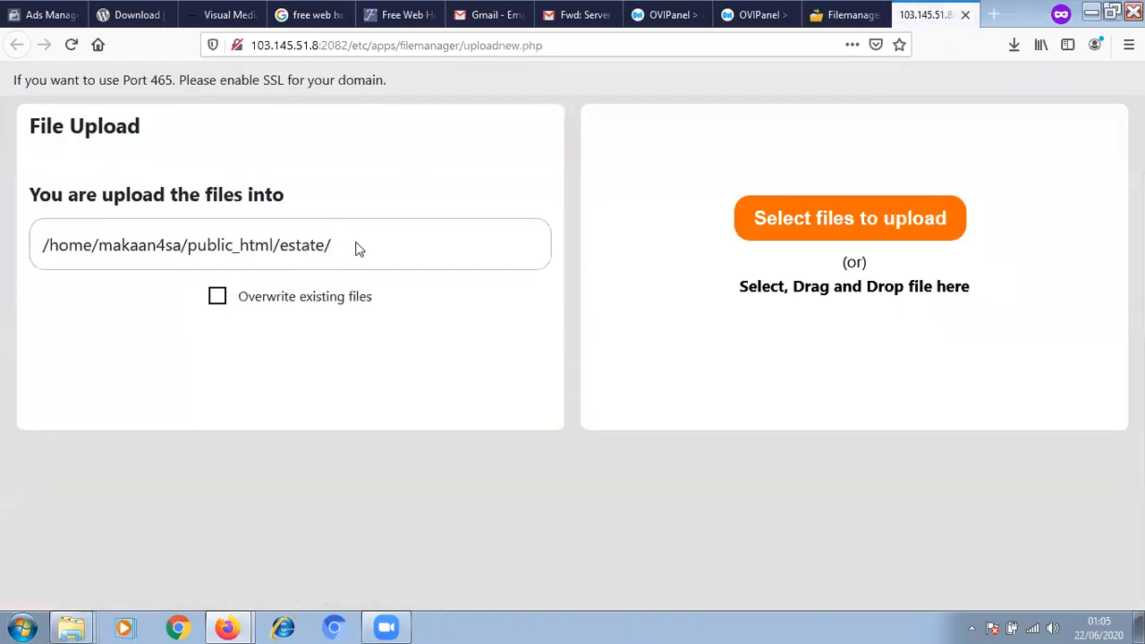
{"action": "left_click", "coordinate": [828, 222]}
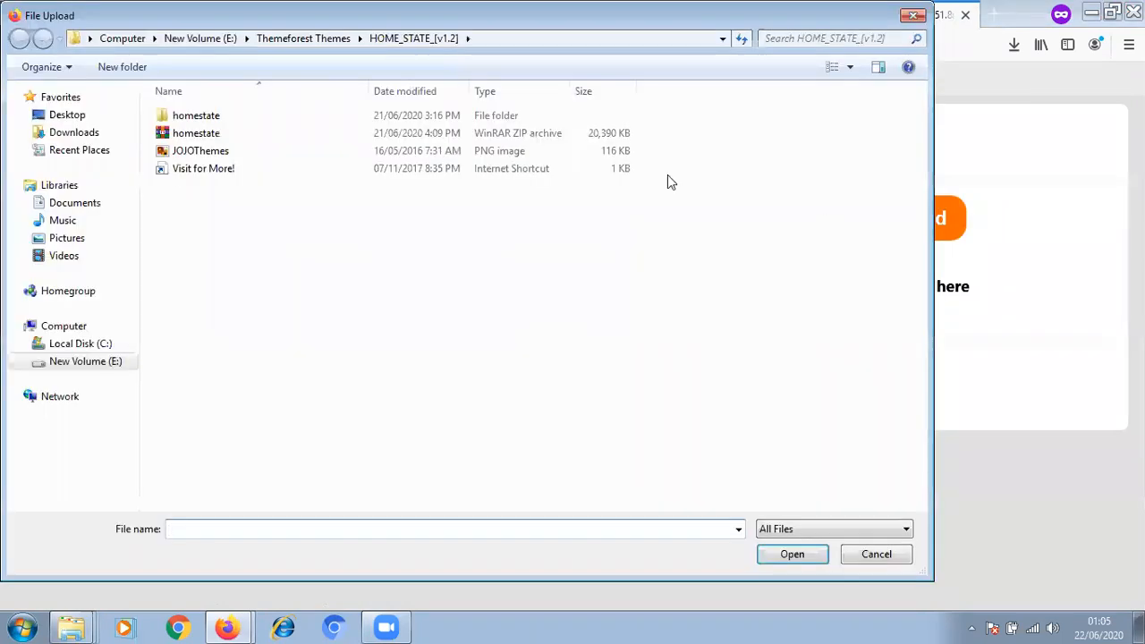
{"action": "left_click", "coordinate": [215, 40]}
{"action": "left_click", "coordinate": [215, 166]}
{"action": "scroll", "coordinate": [246, 286], "scroll_direction": "down", "scroll_amount": 1}
{"action": "scroll", "coordinate": [246, 286], "scroll_direction": "down", "scroll_amount": 1}
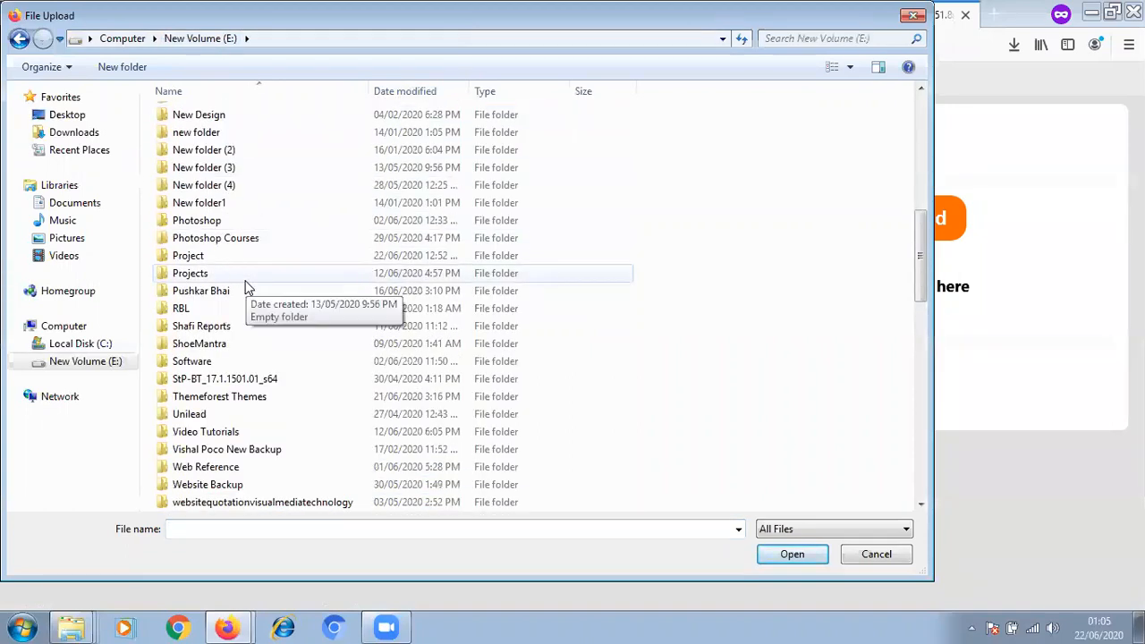
Locate the local wordpress folder under E:\Project\wordpress-5.4.2, then cancel the file picker
{"action": "key", "text": "p"}
{"action": "double_click", "coordinate": [188, 255]}
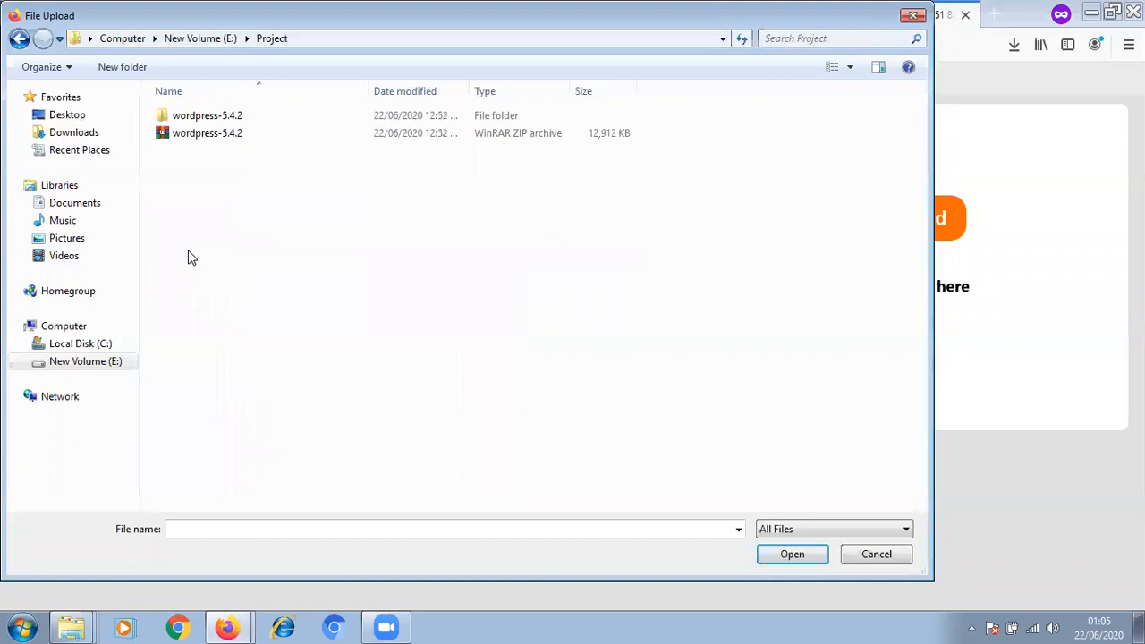
{"action": "double_click", "coordinate": [201, 119]}
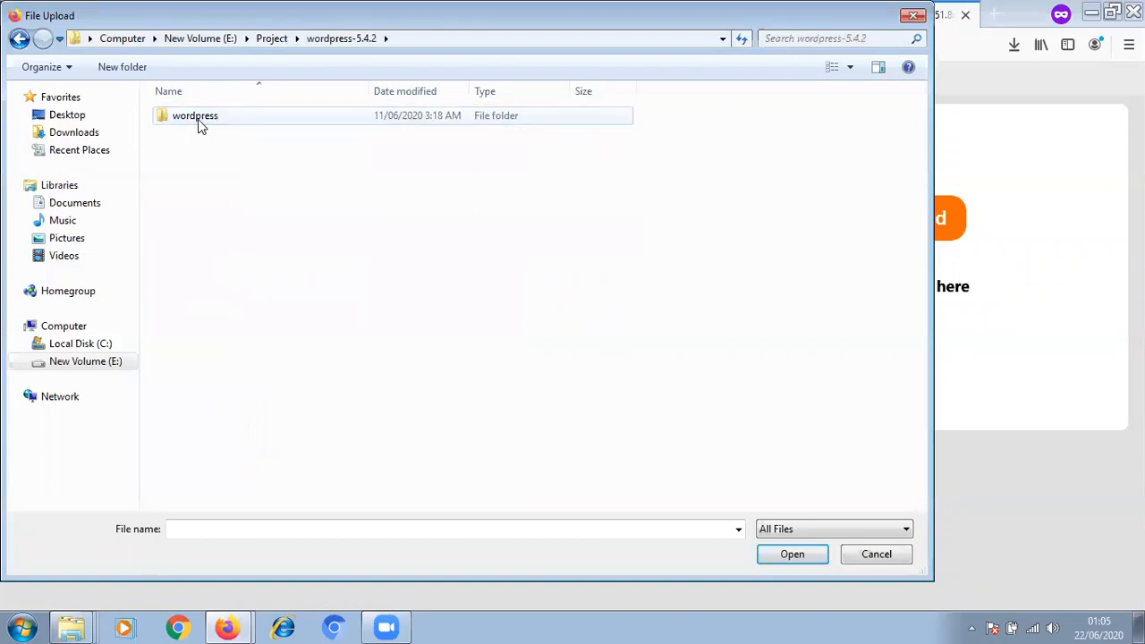
{"action": "left_click", "coordinate": [200, 126]}
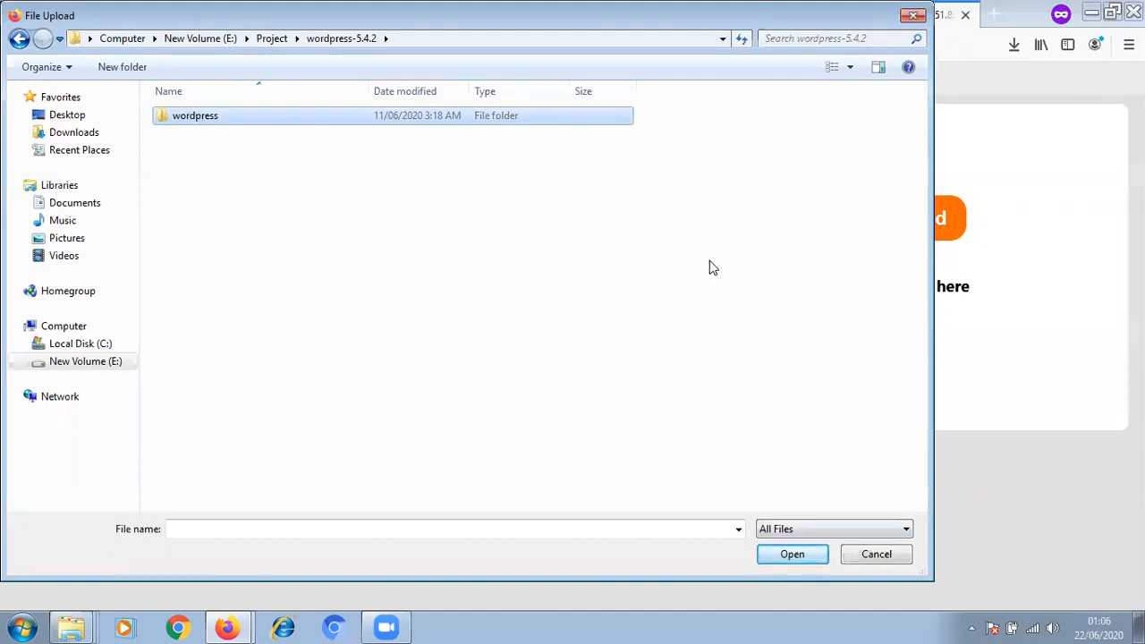
{"action": "left_click", "coordinate": [871, 553]}
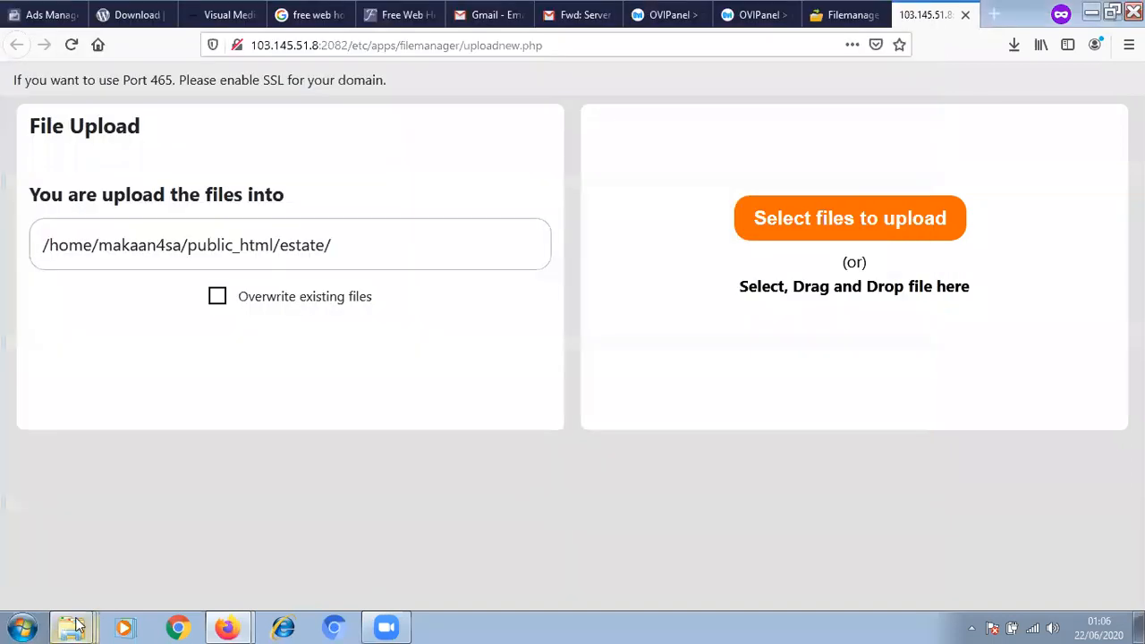
{"action": "mouse_move", "coordinate": [74, 626]}
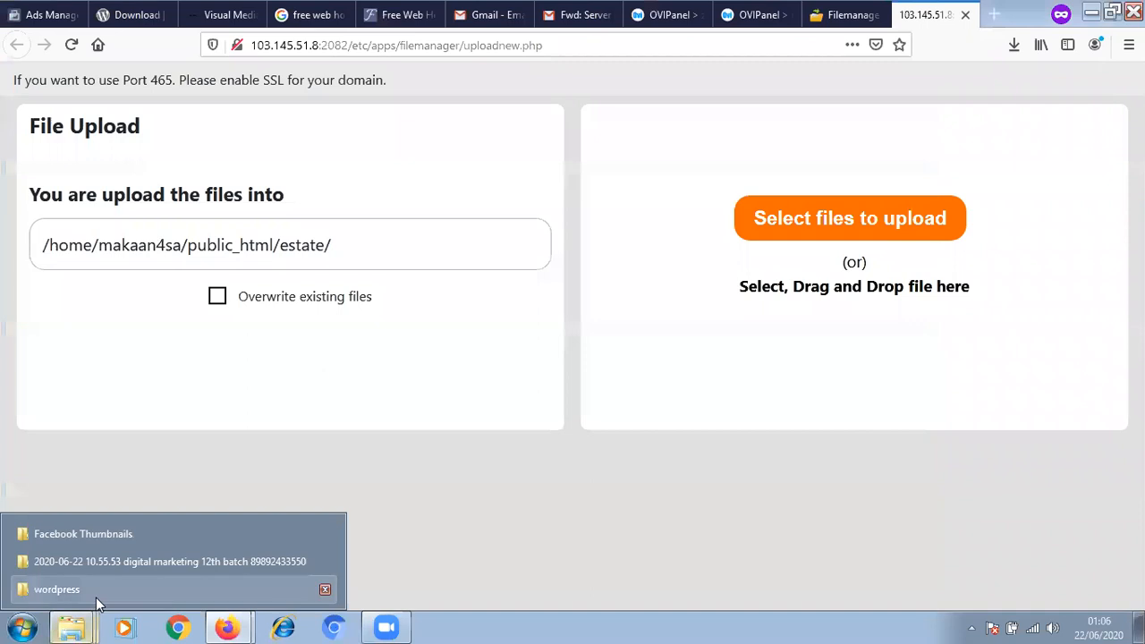
{"action": "left_click", "coordinate": [96, 597]}
Select all 19 items in the local wordpress folder and bring up their context menu
{"action": "left_click", "coordinate": [275, 511]}
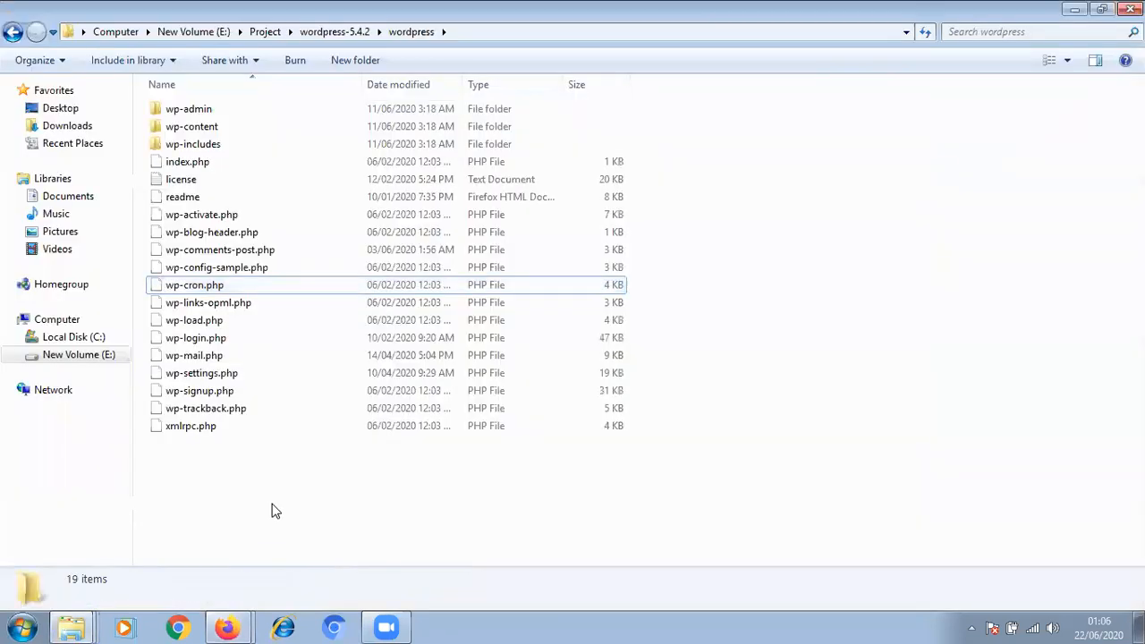
{"action": "key", "text": "ctrl+a"}
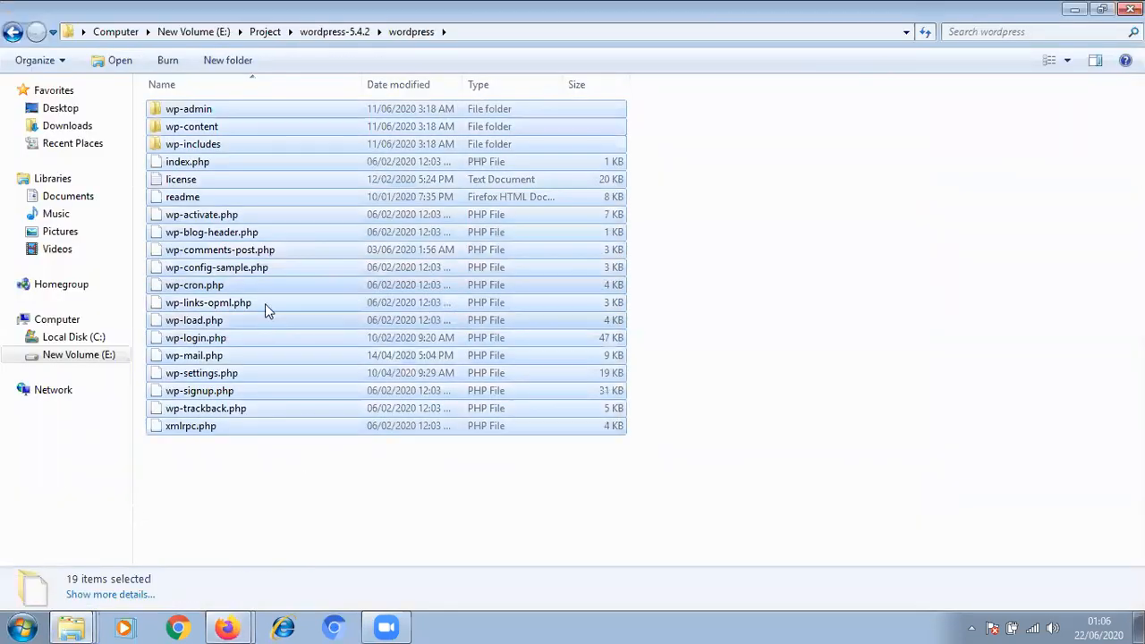
{"action": "right_click", "coordinate": [232, 249]}
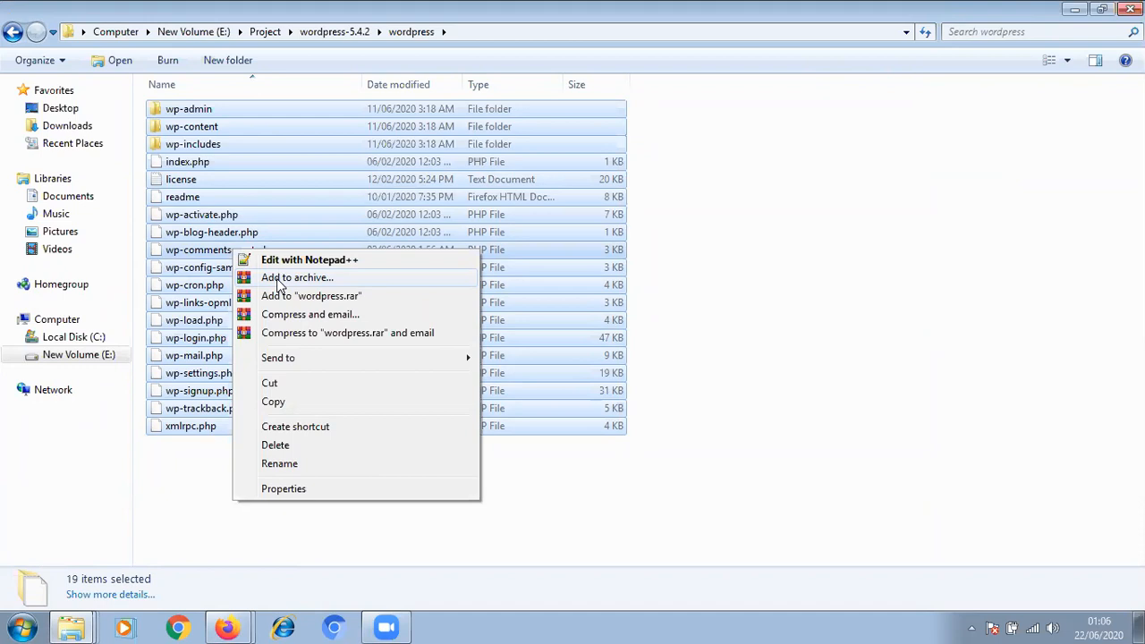
{"action": "left_click", "coordinate": [238, 528]}
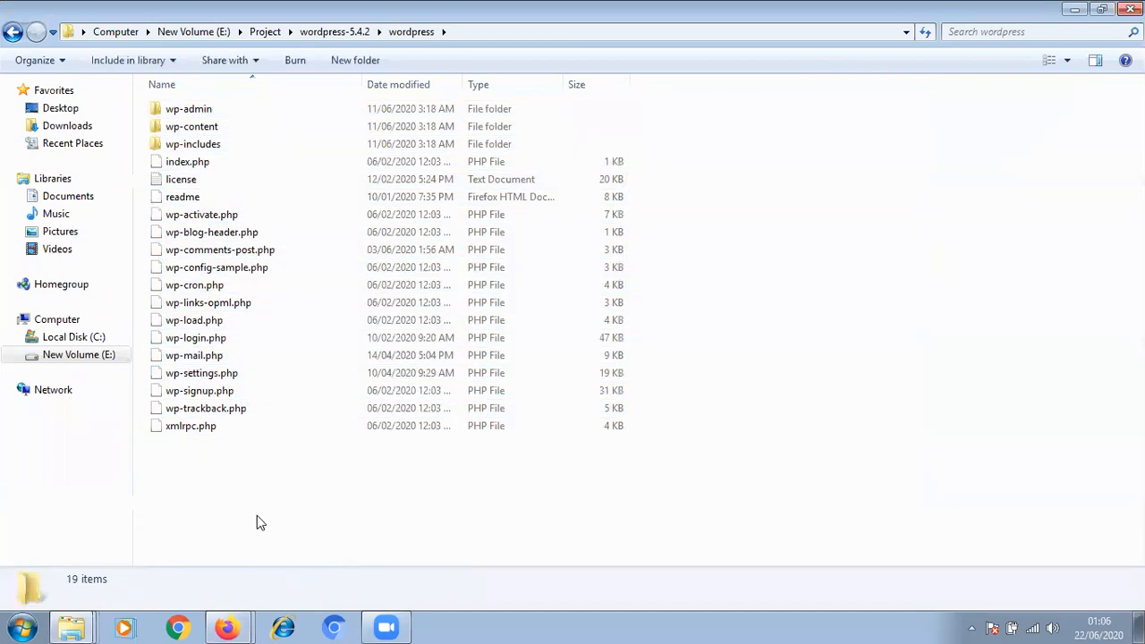
{"action": "key", "text": "ctrl+a"}
{"action": "right_click", "coordinate": [242, 309]}
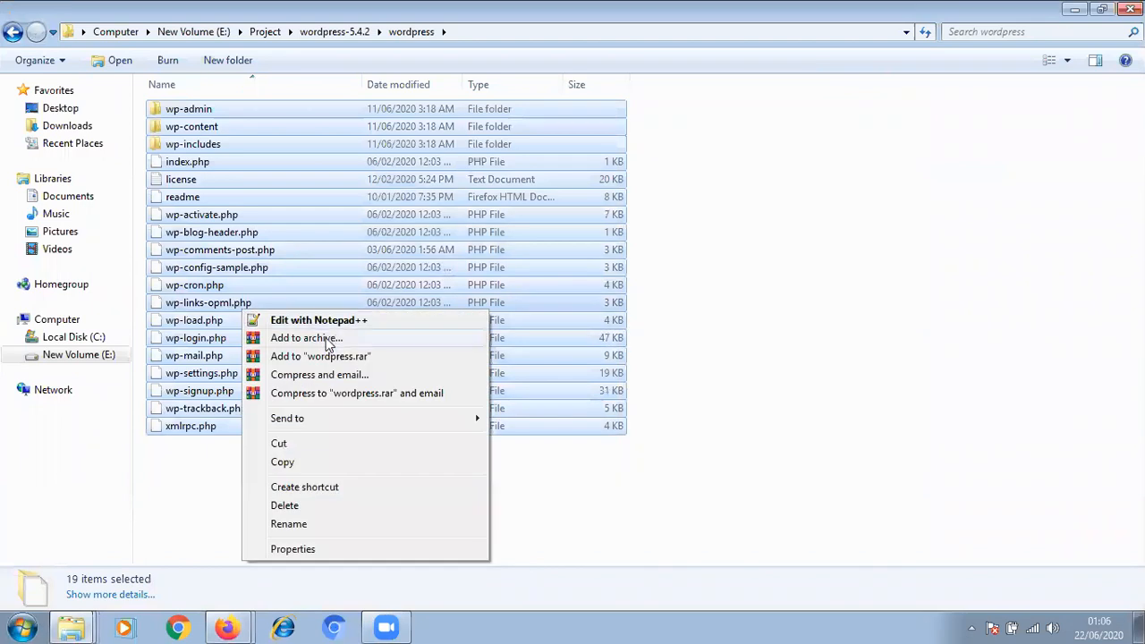
Archive the selected files as wordpress.zip in ZIP format with Normal compression
{"action": "left_click", "coordinate": [304, 339]}
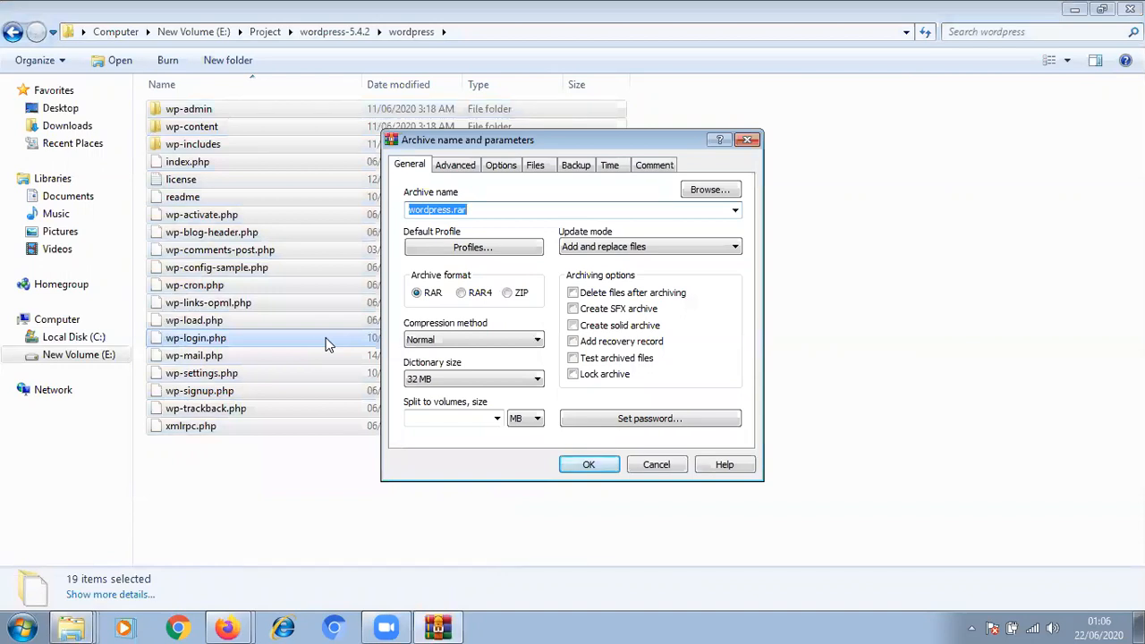
{"action": "left_click", "coordinate": [507, 293]}
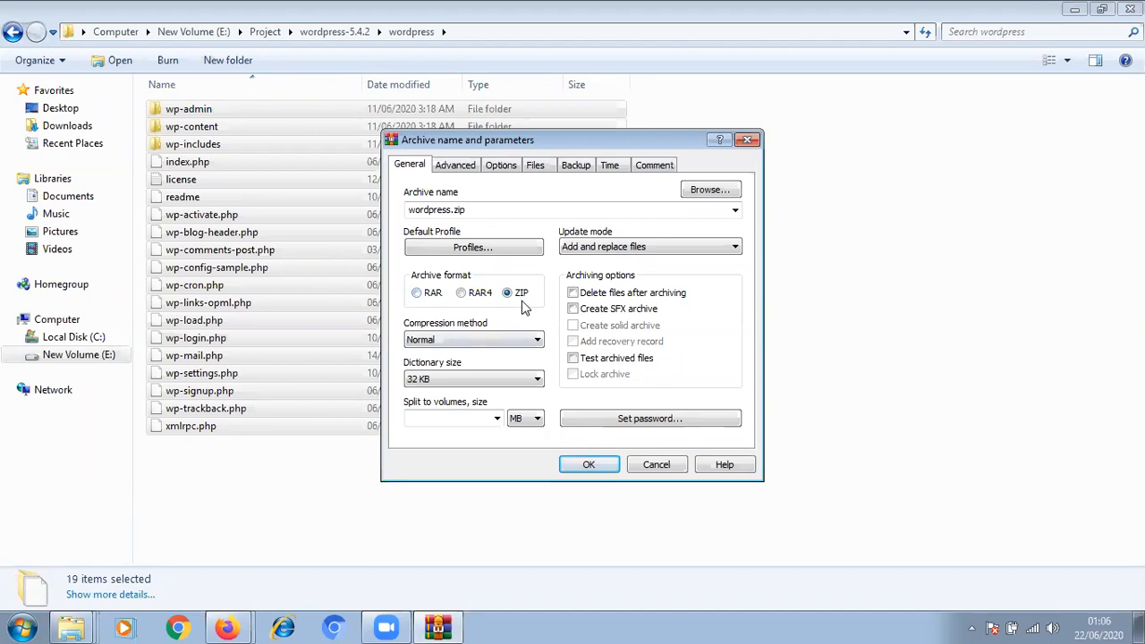
{"action": "left_click", "coordinate": [539, 341]}
{"action": "left_click", "coordinate": [588, 465]}
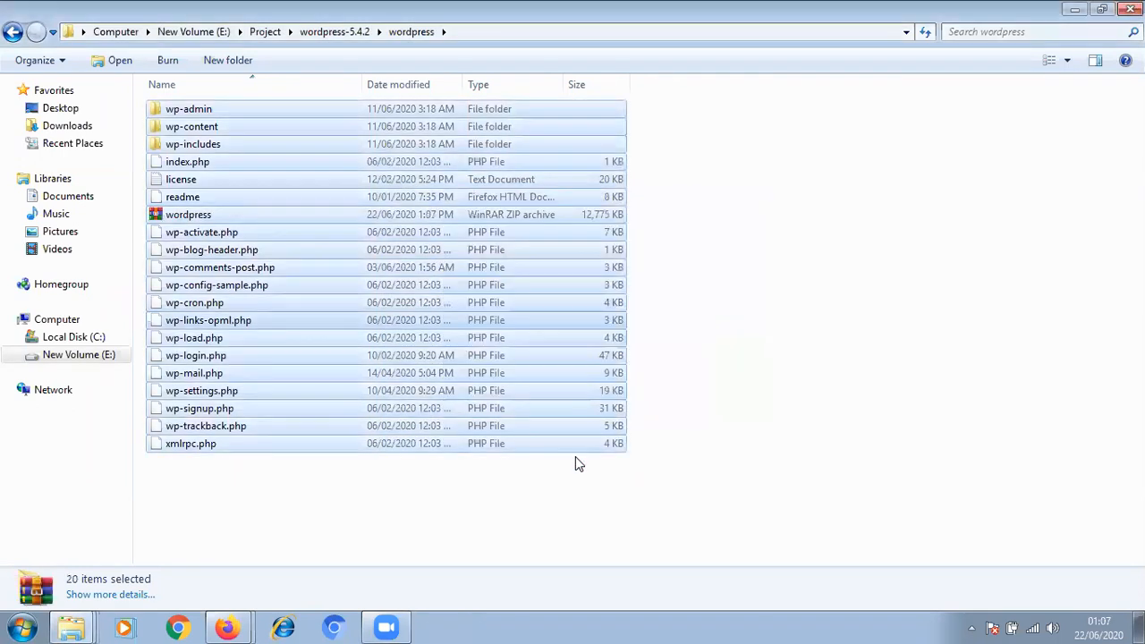
{"action": "left_click", "coordinate": [242, 218]}
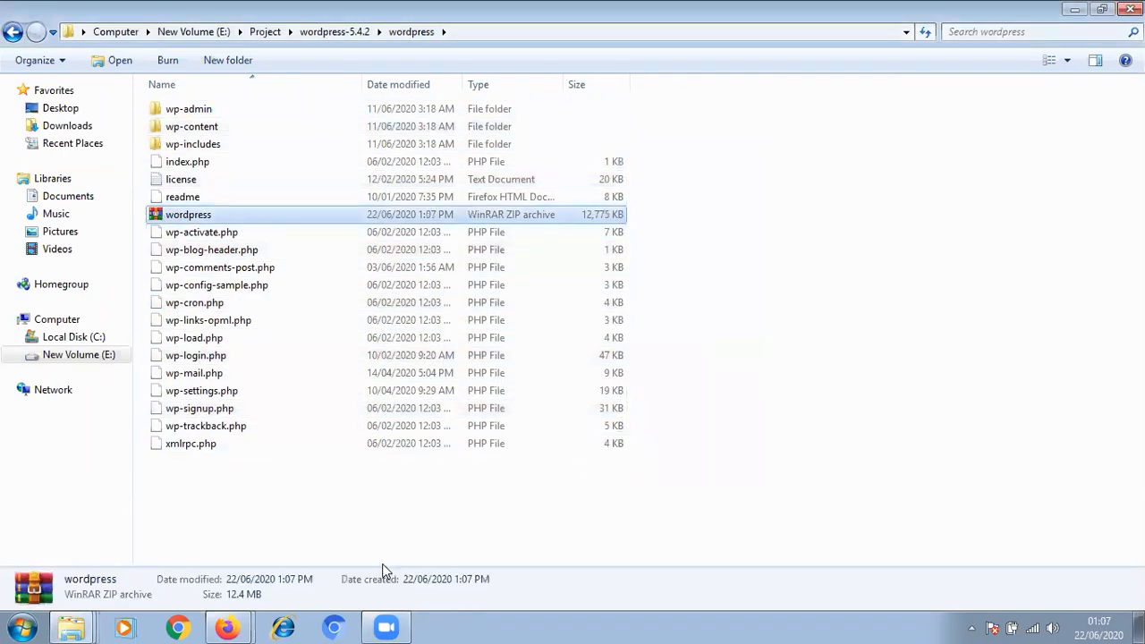
{"action": "mouse_move", "coordinate": [227, 628]}
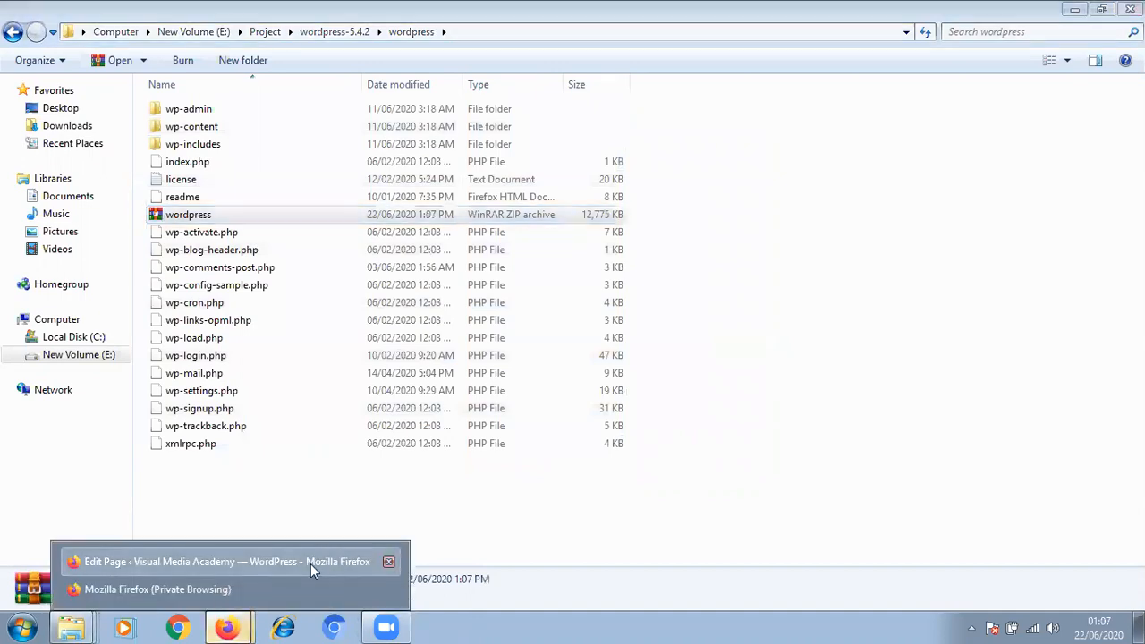
{"action": "left_click", "coordinate": [310, 561]}
Upload wordpress.zip from E:\Project\wordpress-5.4.2\wordpress into public_html/estate
{"action": "left_click", "coordinate": [267, 595]}
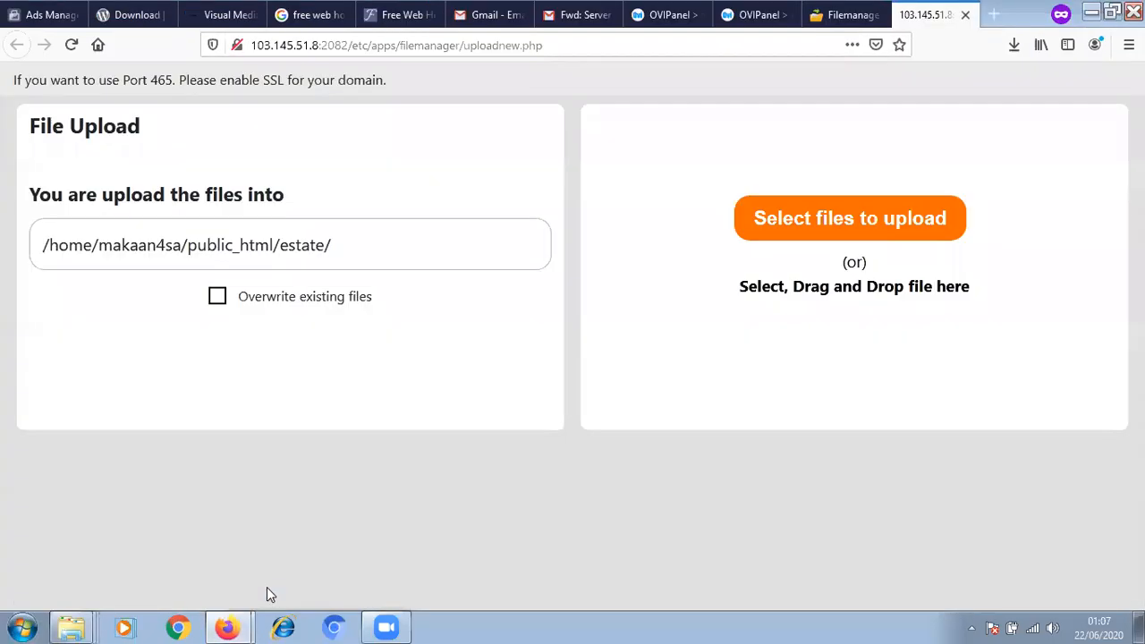
{"action": "left_click", "coordinate": [851, 226]}
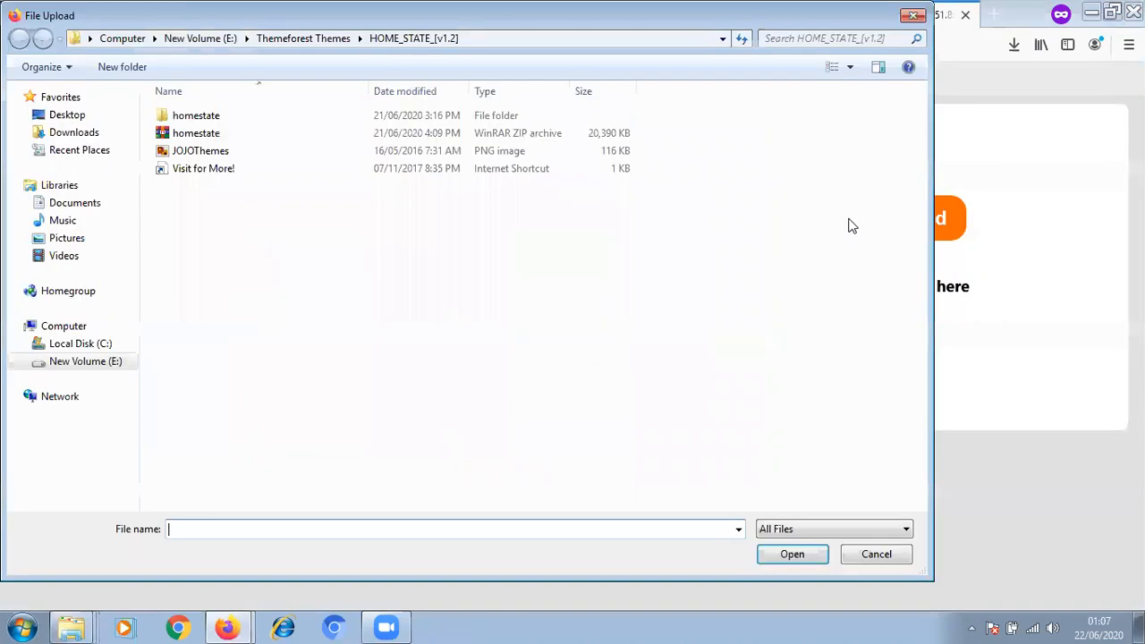
{"action": "left_click", "coordinate": [213, 41]}
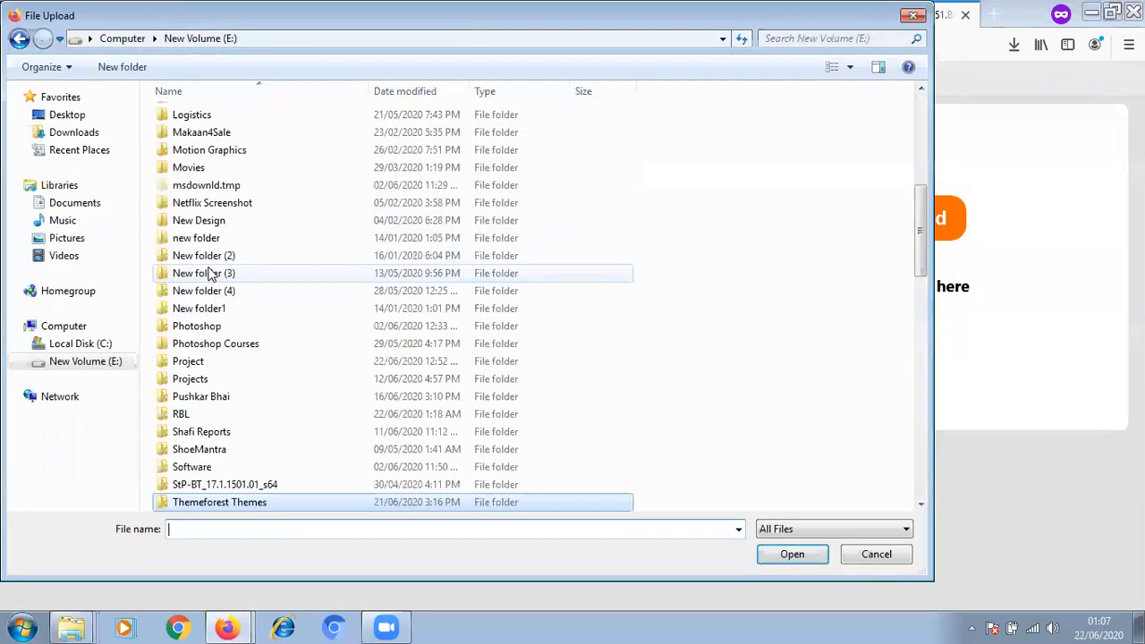
{"action": "double_click", "coordinate": [211, 361]}
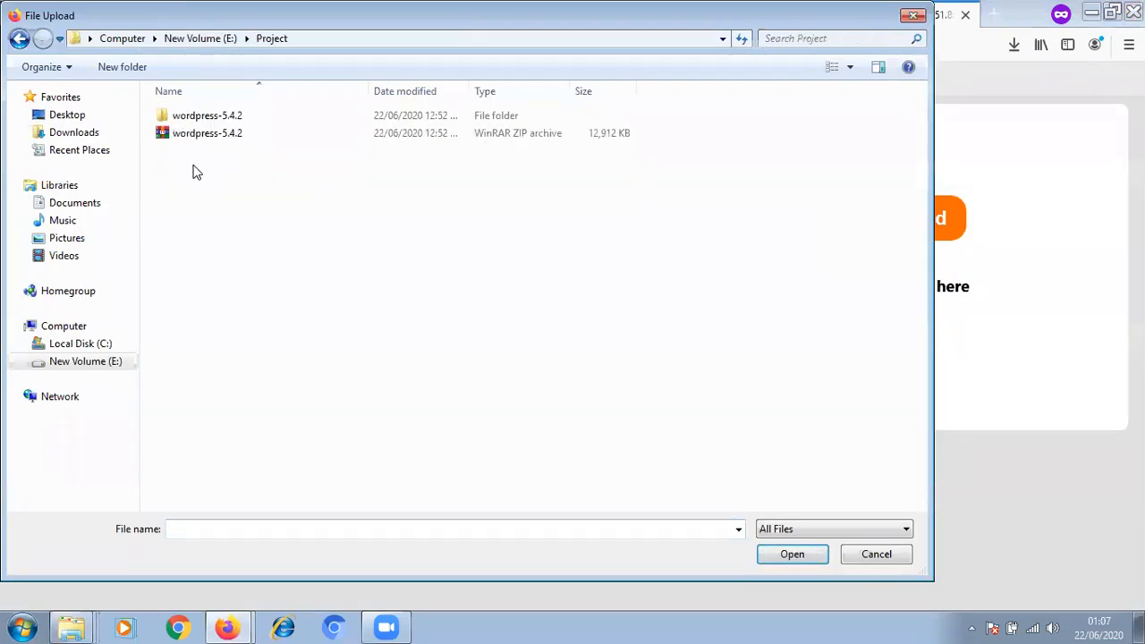
{"action": "double_click", "coordinate": [211, 116]}
{"action": "double_click", "coordinate": [212, 117]}
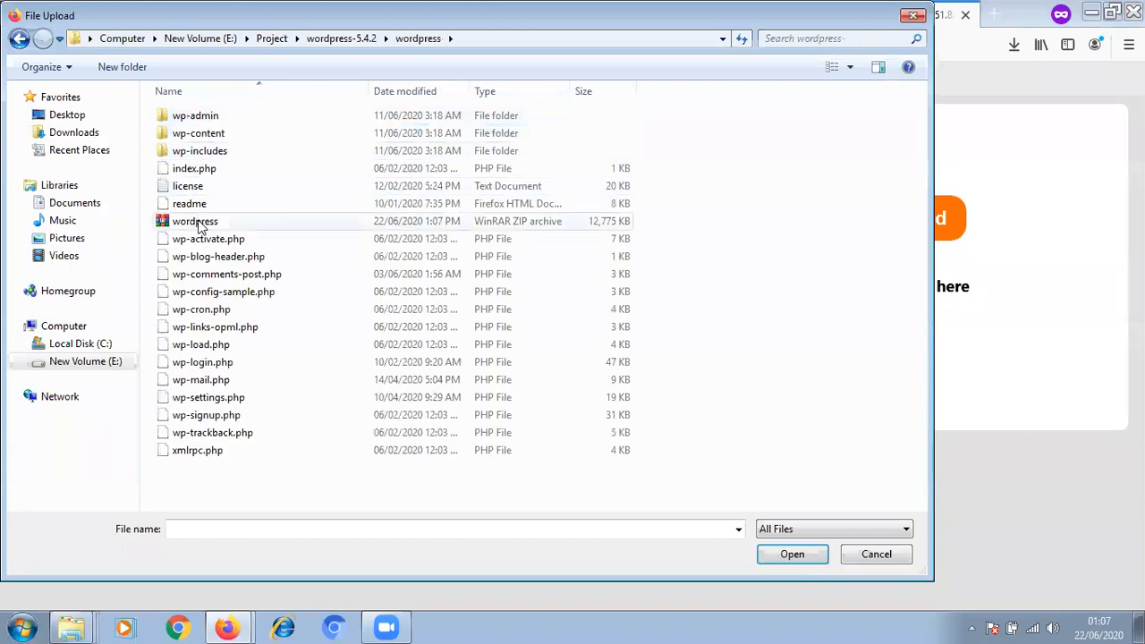
{"action": "left_click", "coordinate": [199, 224]}
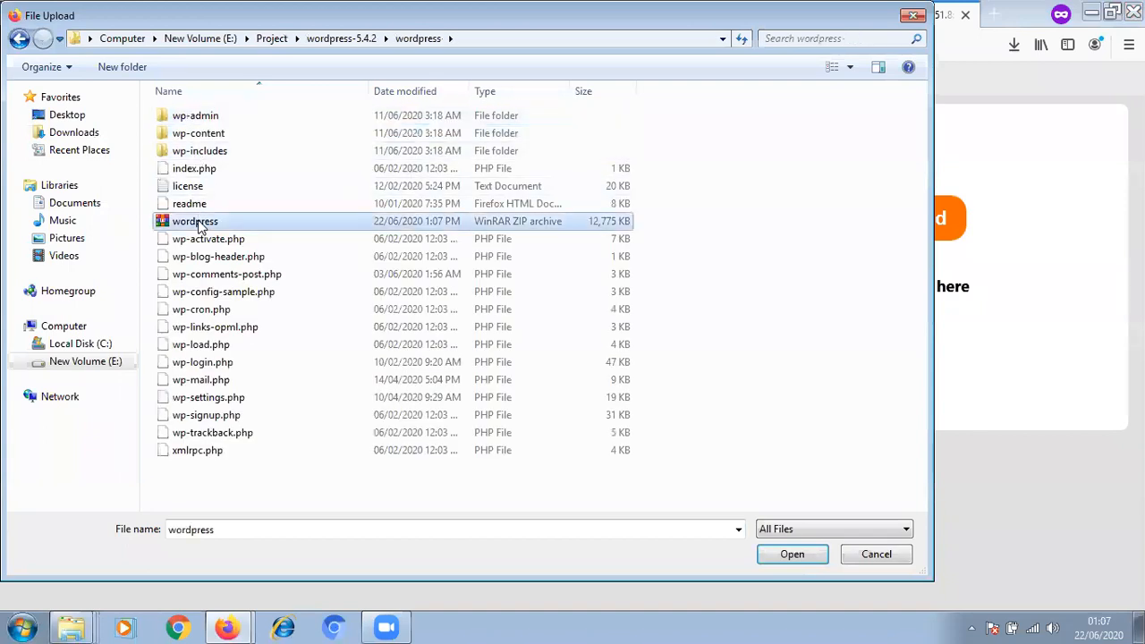
{"action": "left_click", "coordinate": [792, 555]}
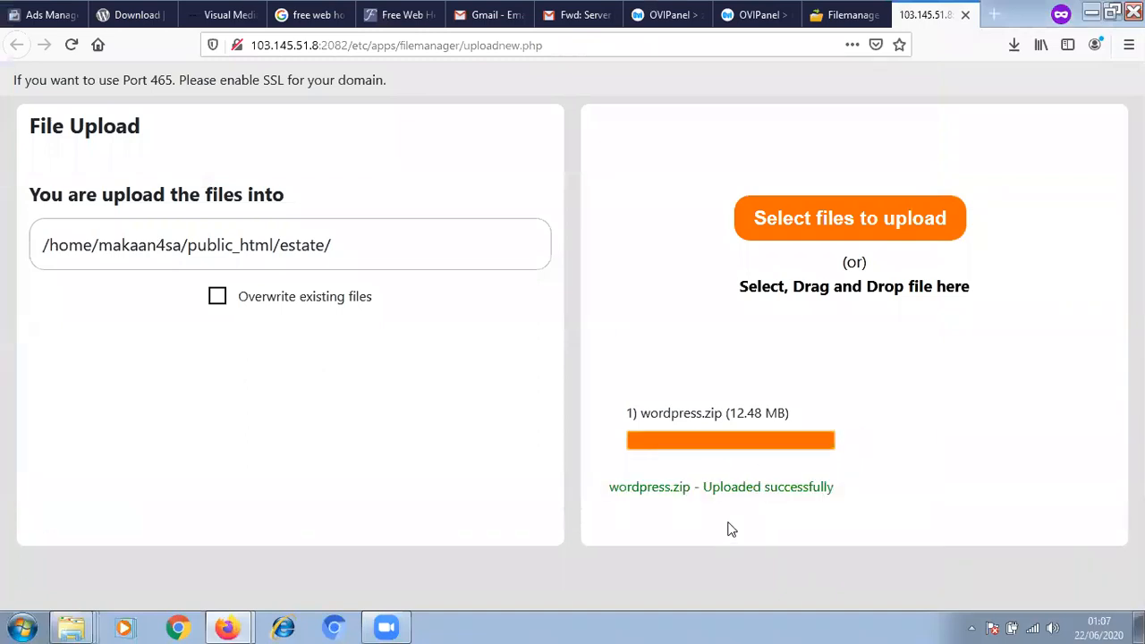
{"action": "left_click", "coordinate": [965, 14]}
Reload the estate folder and extract wordpress.zip there, confirming the extraction
{"action": "left_click", "coordinate": [680, 299]}
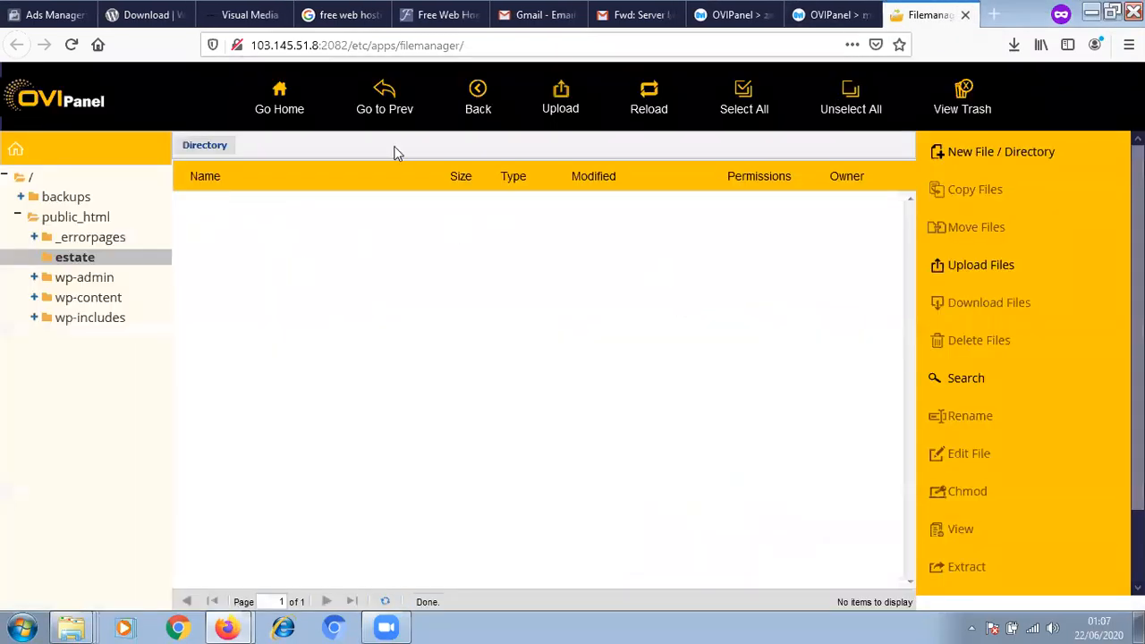
{"action": "left_click", "coordinate": [647, 109]}
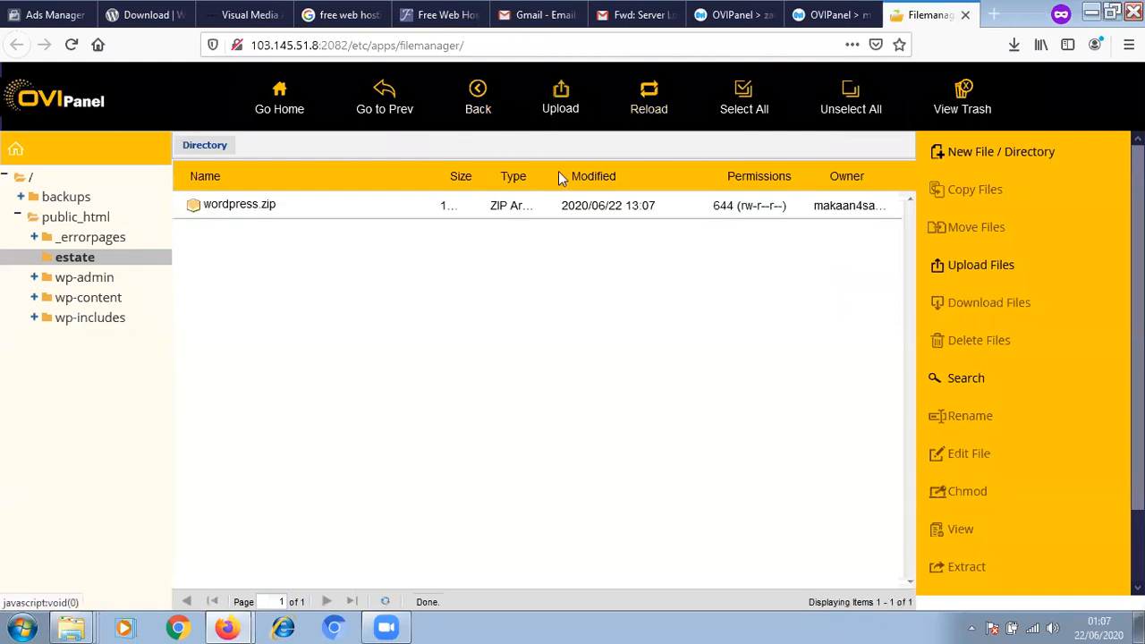
{"action": "left_click", "coordinate": [271, 210]}
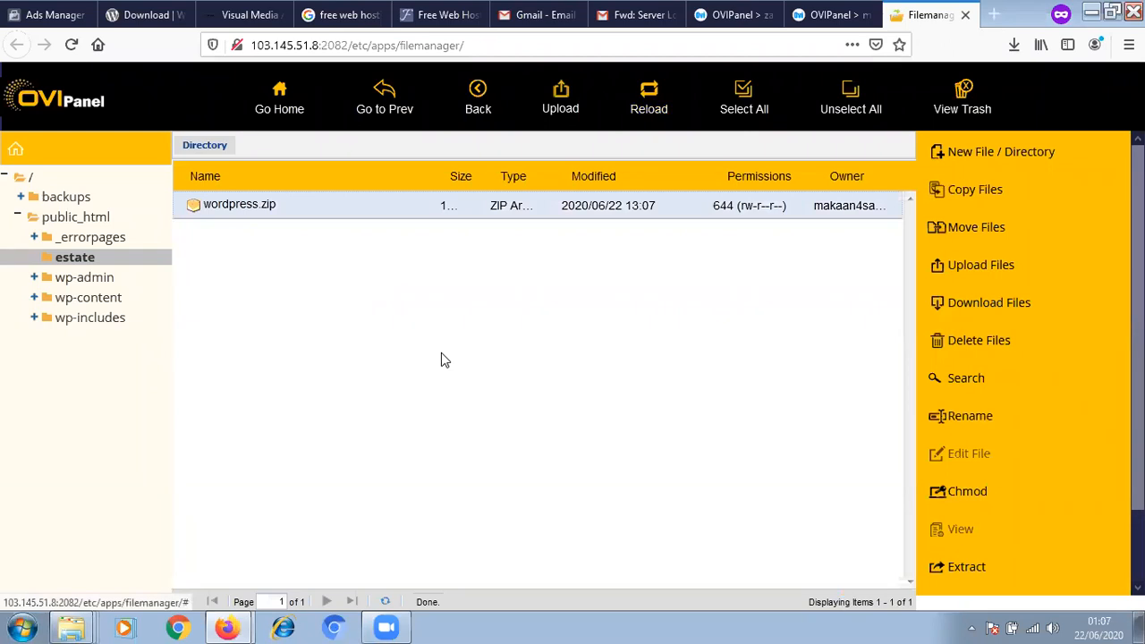
{"action": "right_click", "coordinate": [288, 204]}
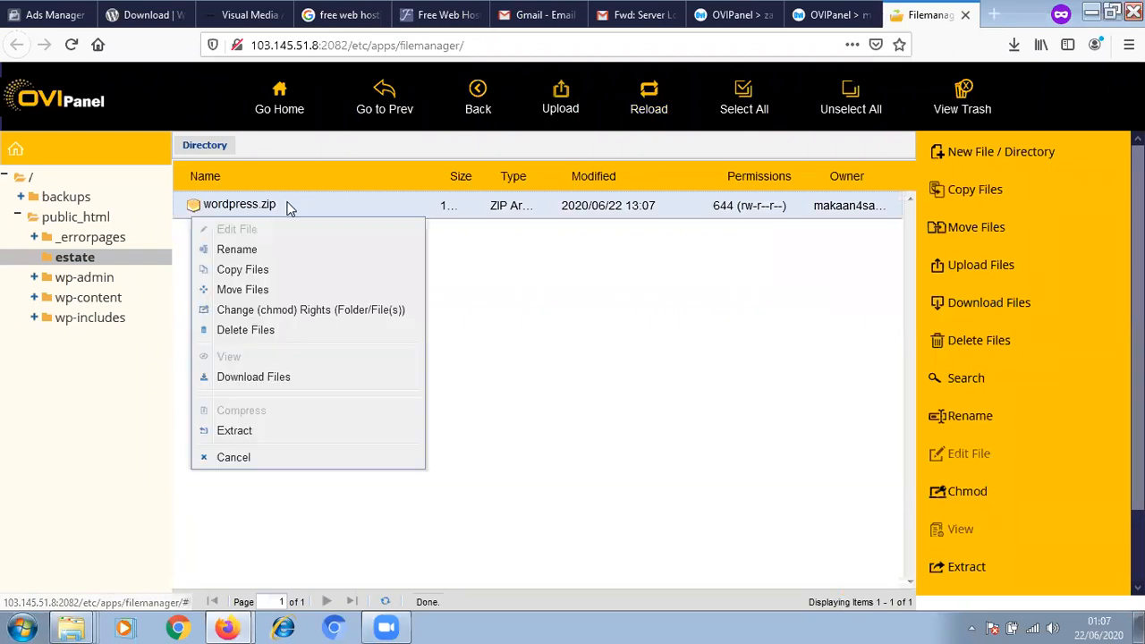
{"action": "left_click", "coordinate": [235, 431]}
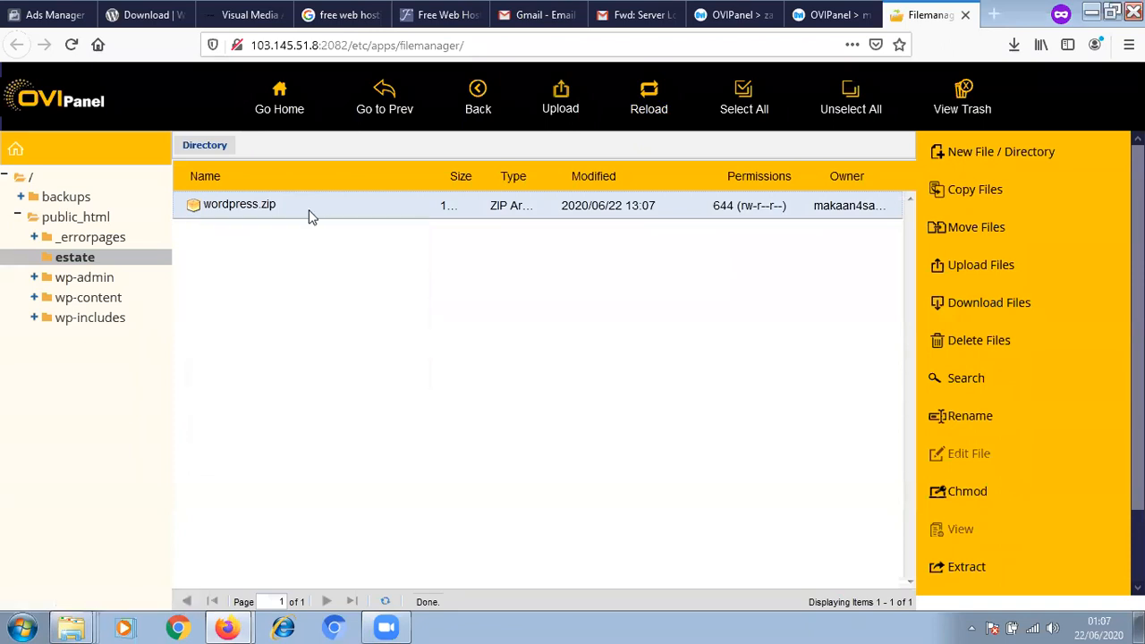
{"action": "left_click", "coordinate": [978, 569]}
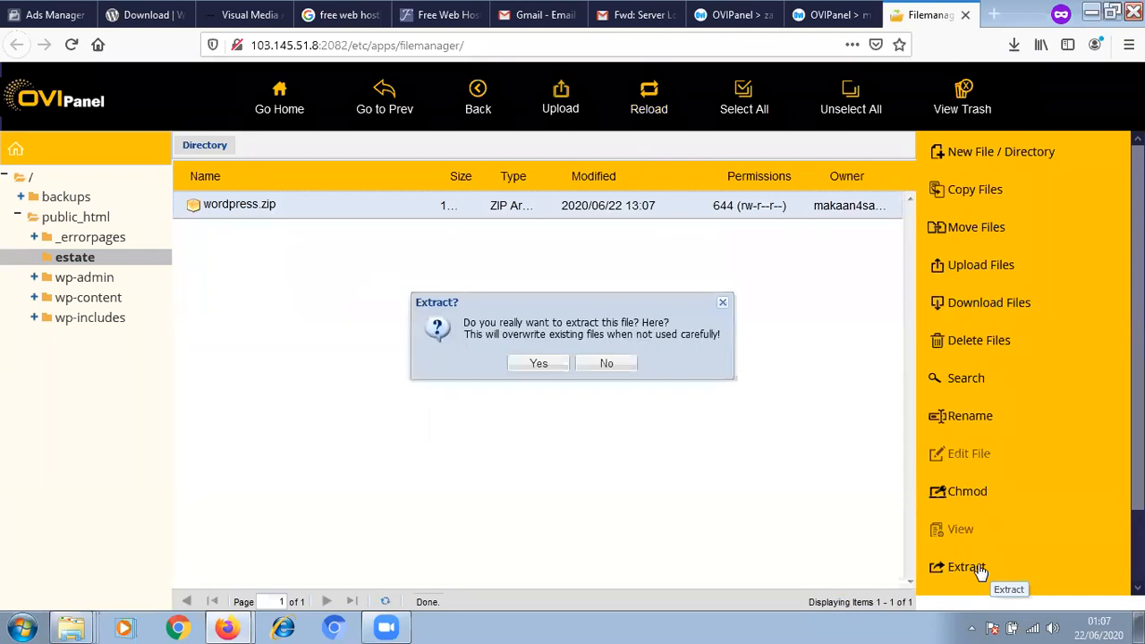
{"action": "left_click", "coordinate": [544, 365]}
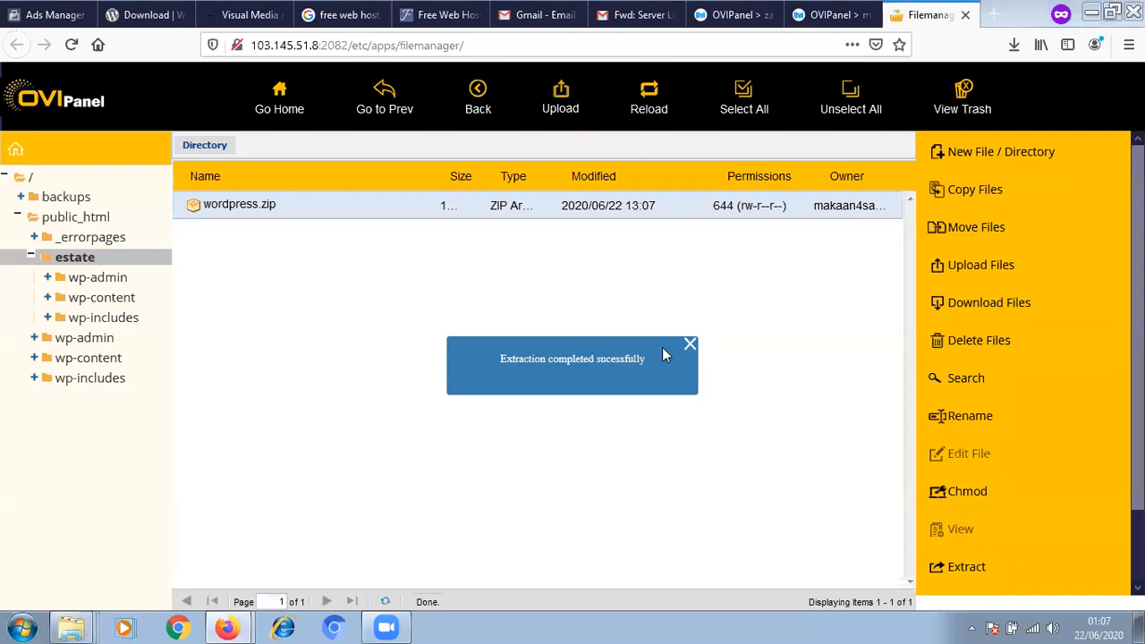
{"action": "left_click", "coordinate": [690, 344]}
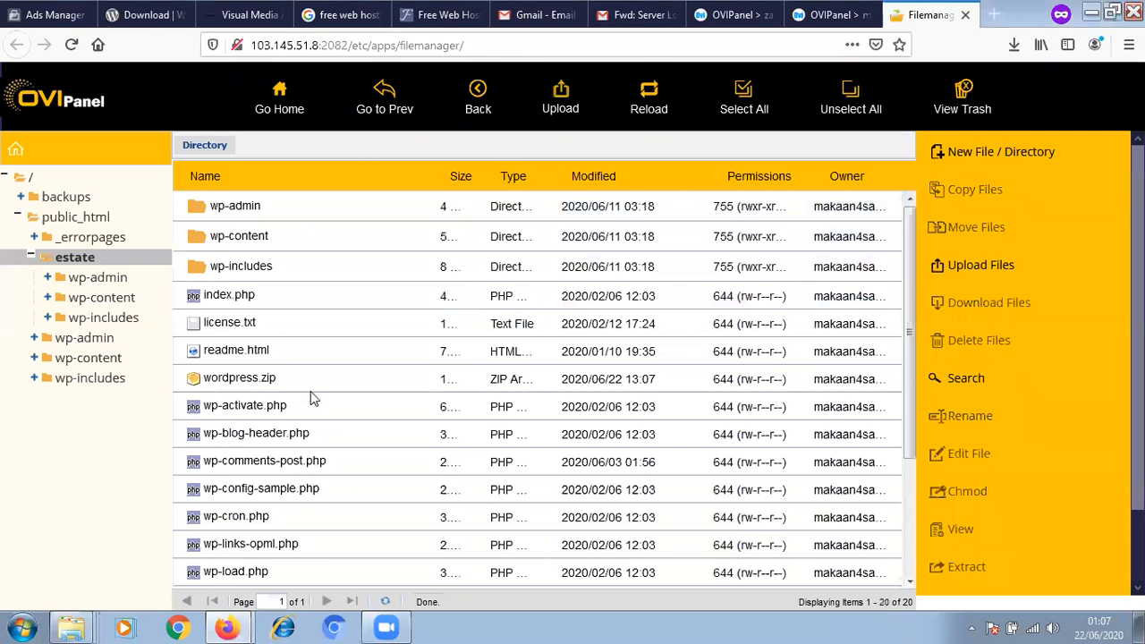
{"action": "scroll", "coordinate": [311, 393], "scroll_direction": "down", "scroll_amount": 2}
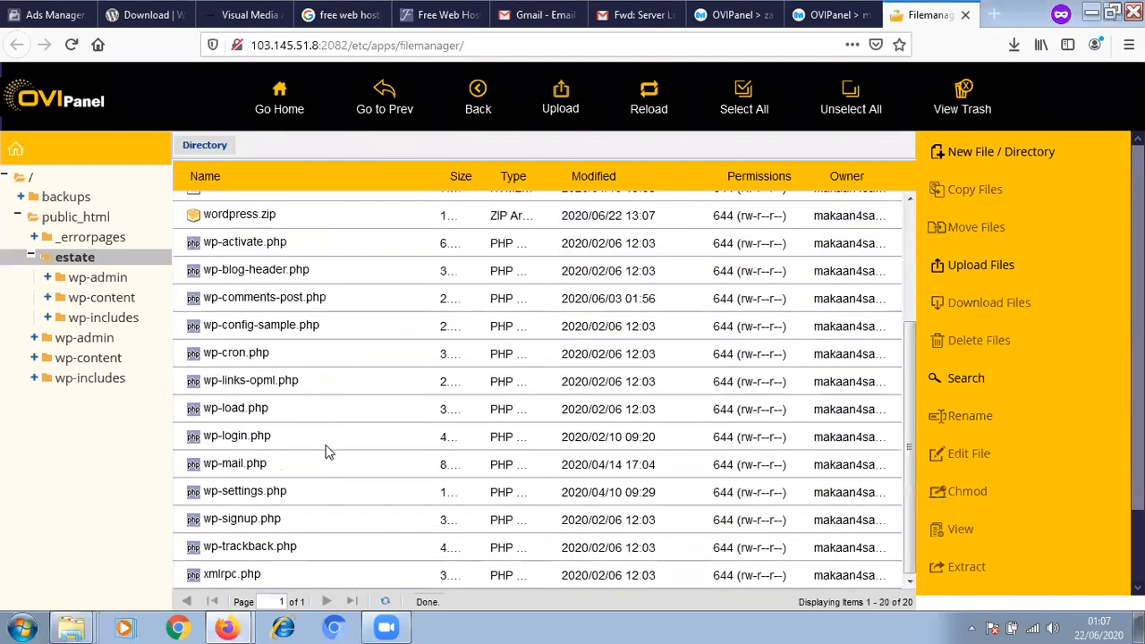
{"action": "scroll", "coordinate": [324, 452], "scroll_direction": "up", "scroll_amount": 2}
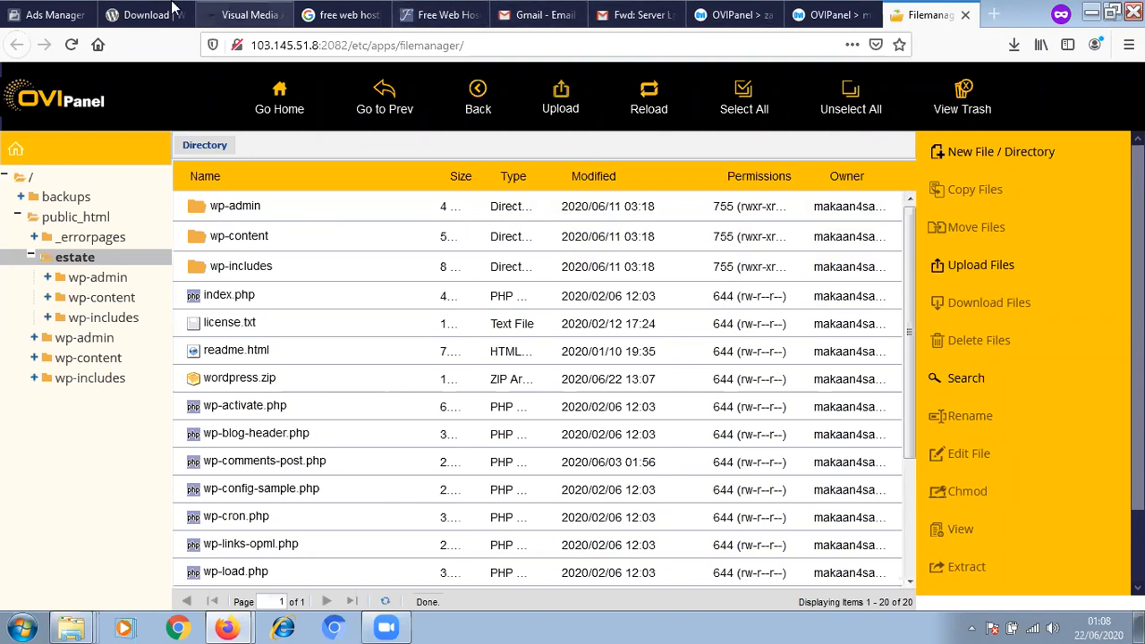
{"action": "left_click", "coordinate": [143, 14]}
{"action": "left_click", "coordinate": [242, 15]}
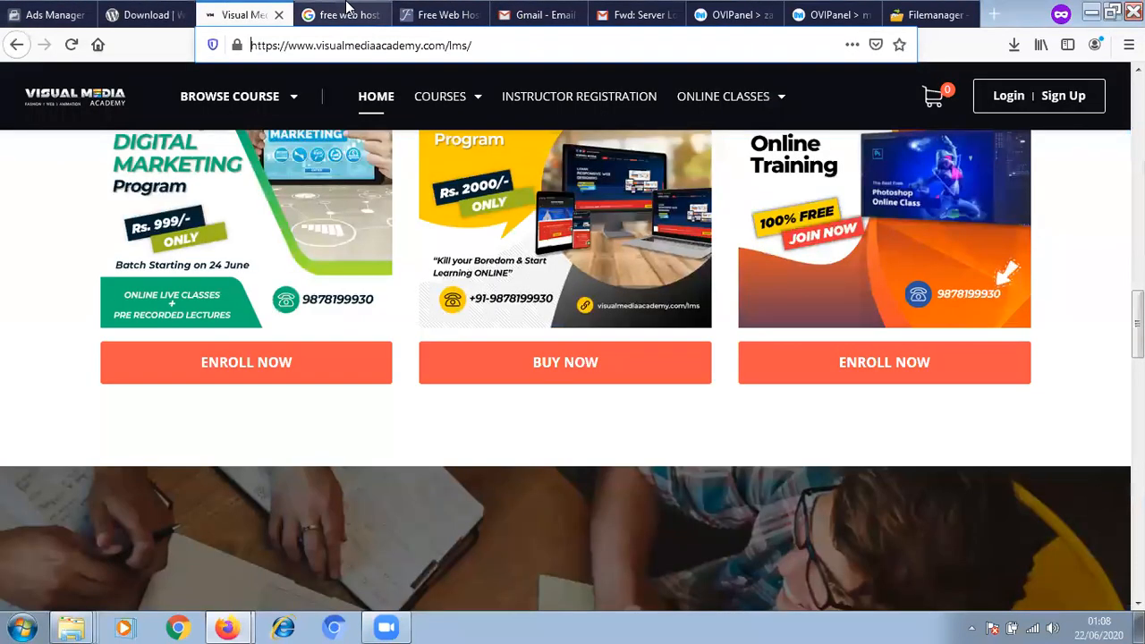
{"action": "key", "text": "alt+Tab"}
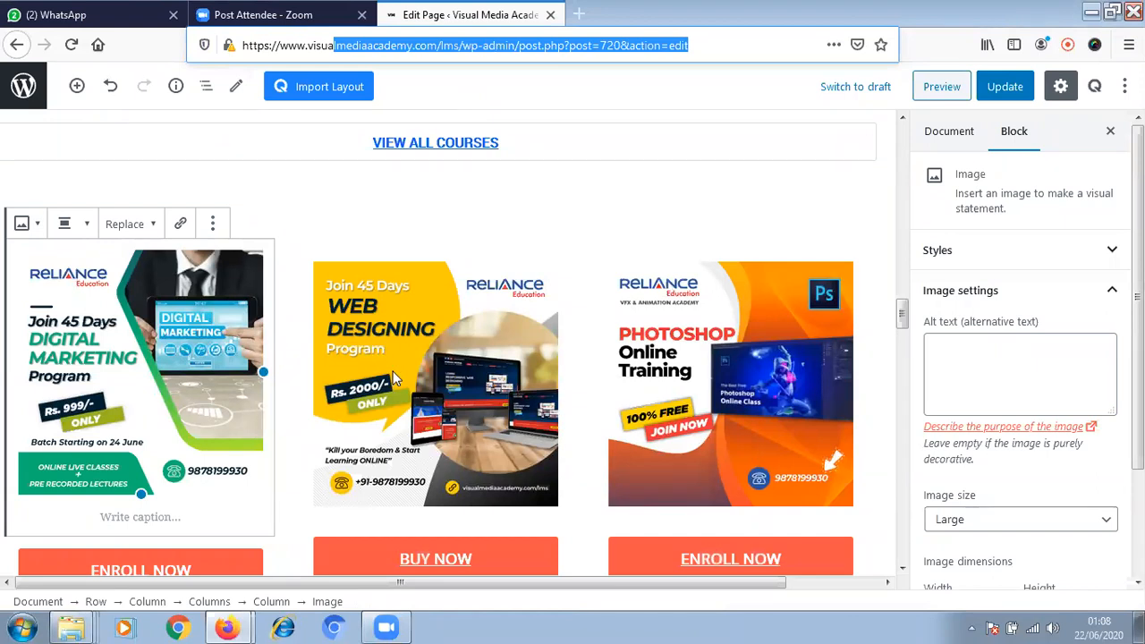
{"action": "scroll", "coordinate": [175, 456], "scroll_direction": "down", "scroll_amount": 10}
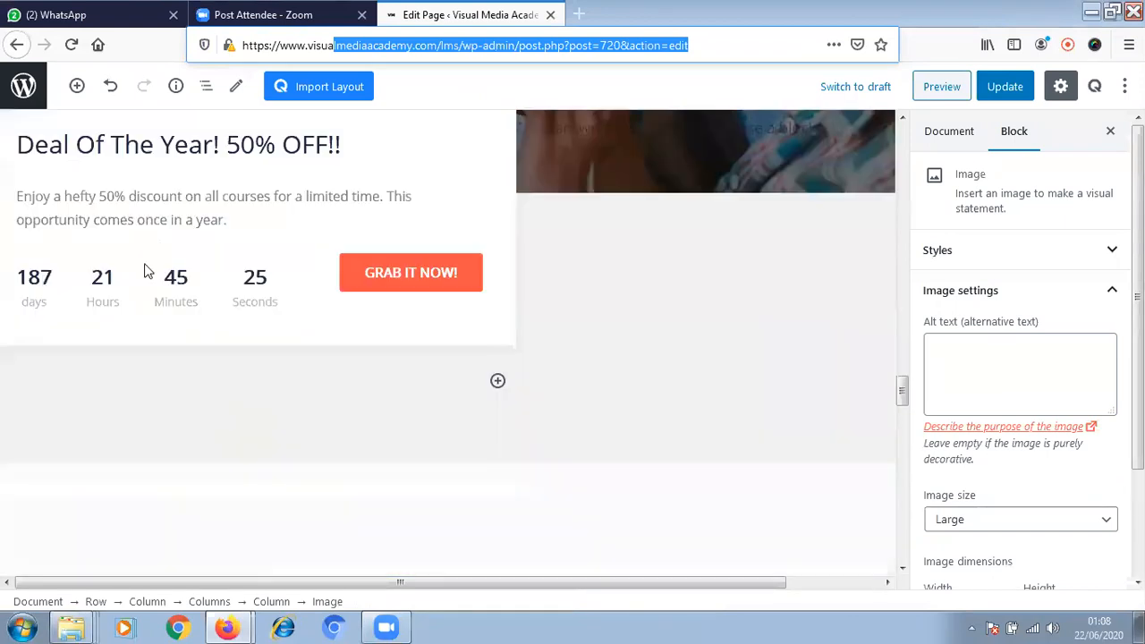
{"action": "left_click", "coordinate": [232, 218]}
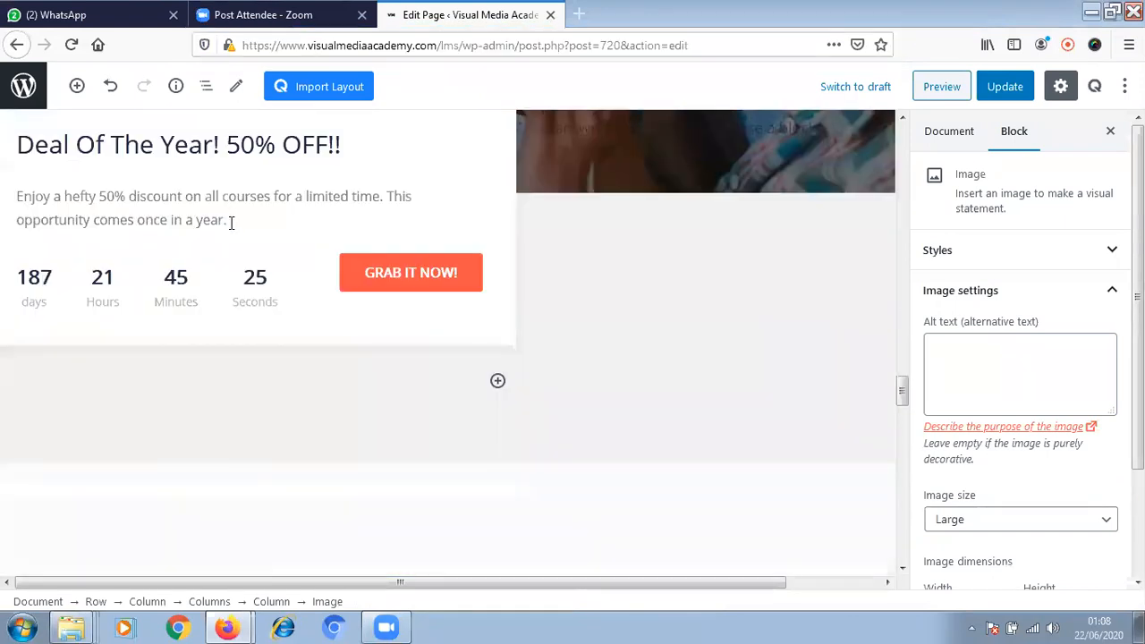
{"action": "scroll", "coordinate": [214, 269], "scroll_direction": "down", "scroll_amount": 5}
{"action": "left_click_drag", "start_coordinate": [170, 277], "coordinate": [507, 309]}
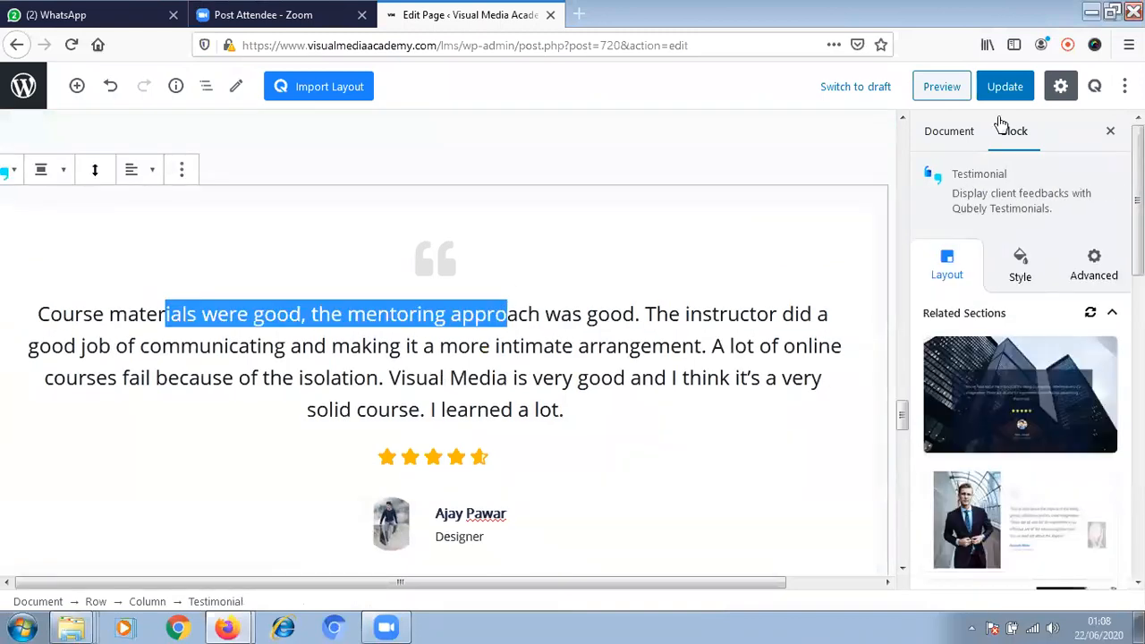
{"action": "left_click", "coordinate": [1005, 85]}
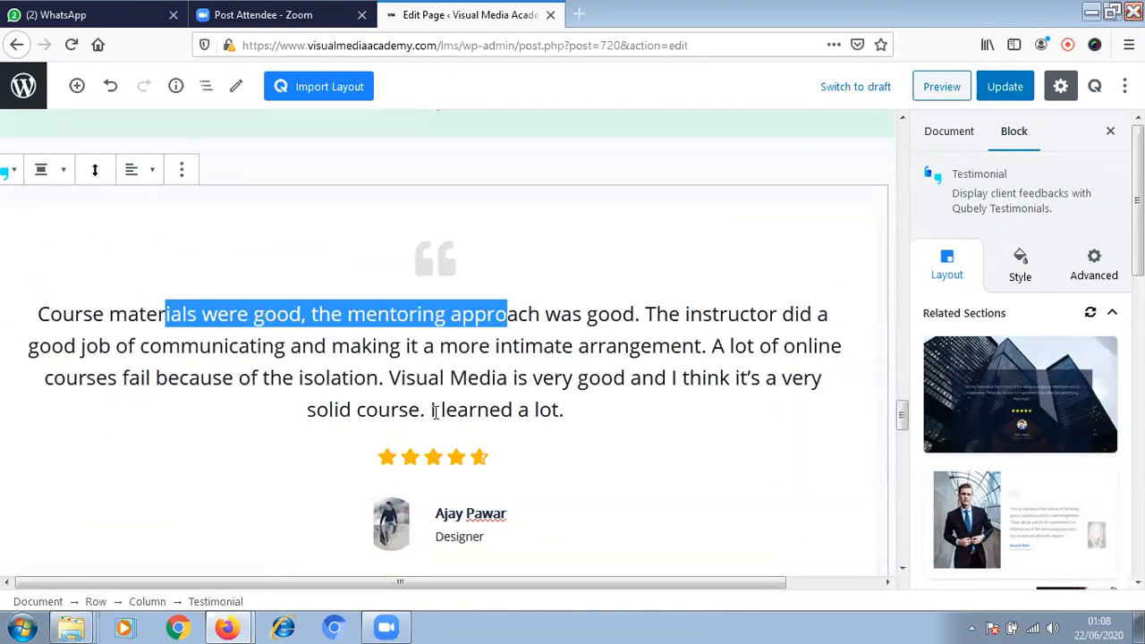
{"action": "left_click", "coordinate": [228, 628]}
{"action": "left_click", "coordinate": [272, 589]}
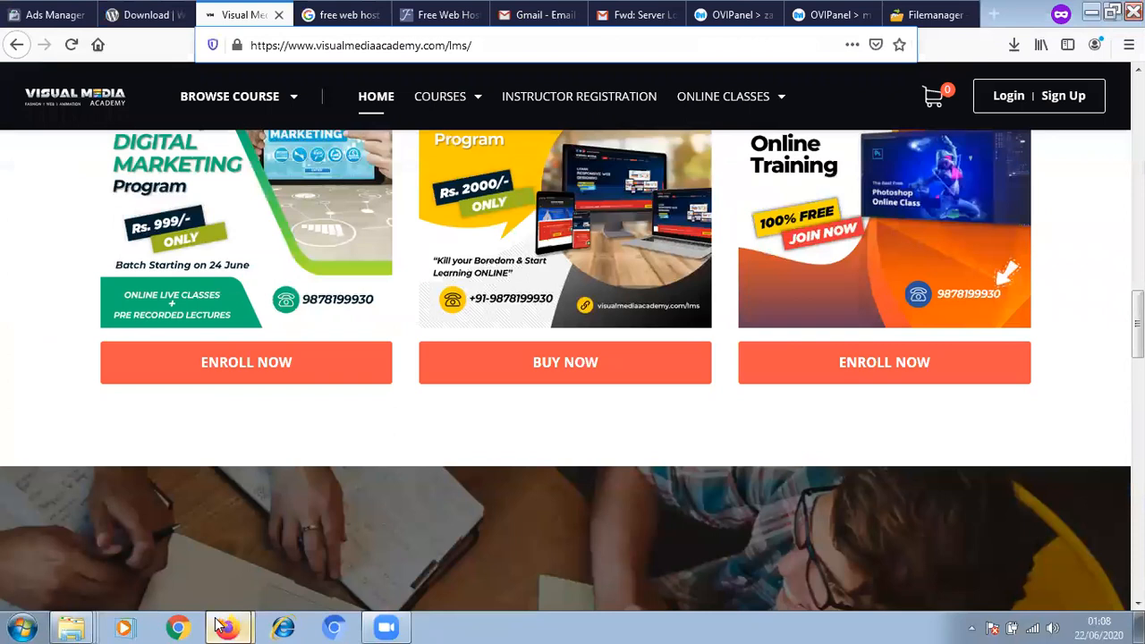
{"action": "left_click", "coordinate": [912, 9]}
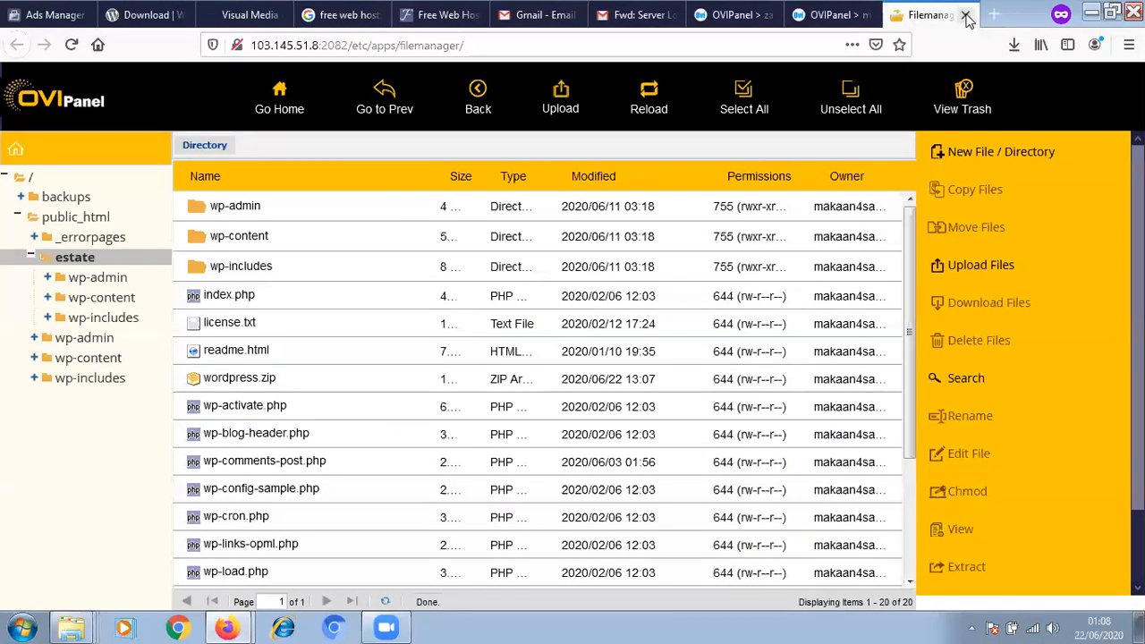
Return to the control panel dashboard and open the MySQL Database page
{"action": "left_click", "coordinate": [825, 14]}
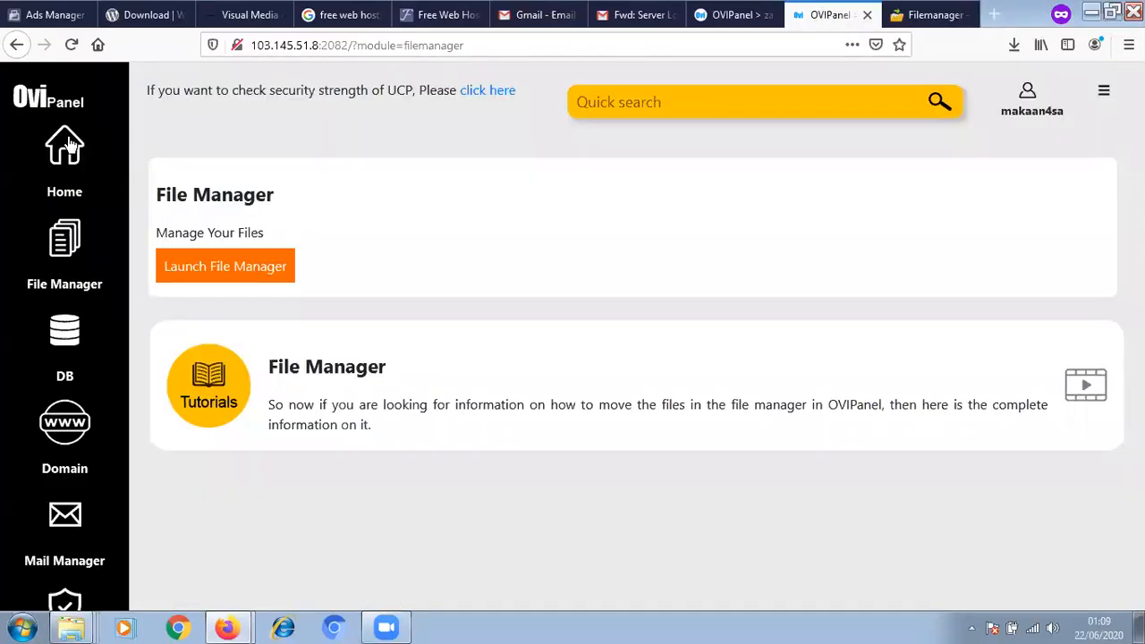
{"action": "left_click", "coordinate": [67, 145]}
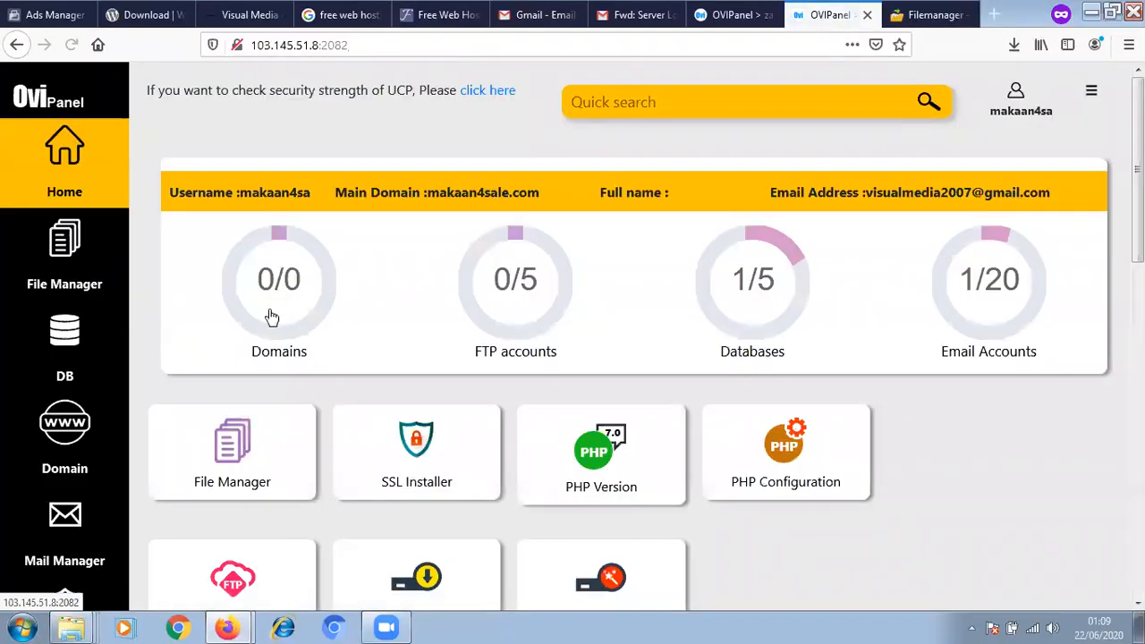
{"action": "scroll", "coordinate": [378, 358], "scroll_direction": "down", "scroll_amount": 4}
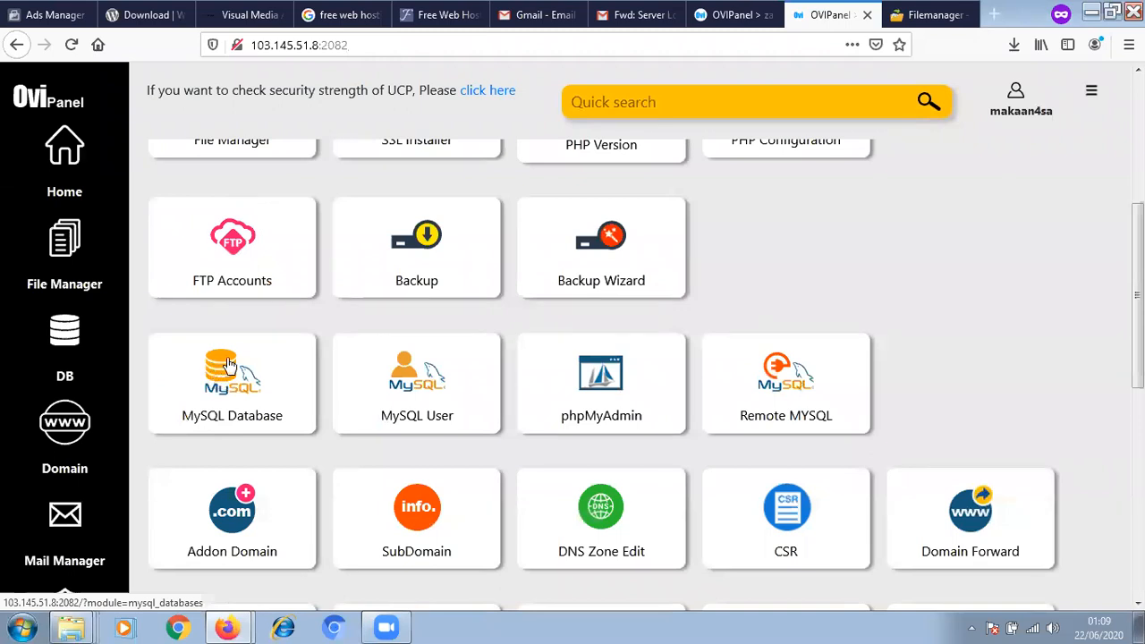
{"action": "left_click", "coordinate": [229, 362]}
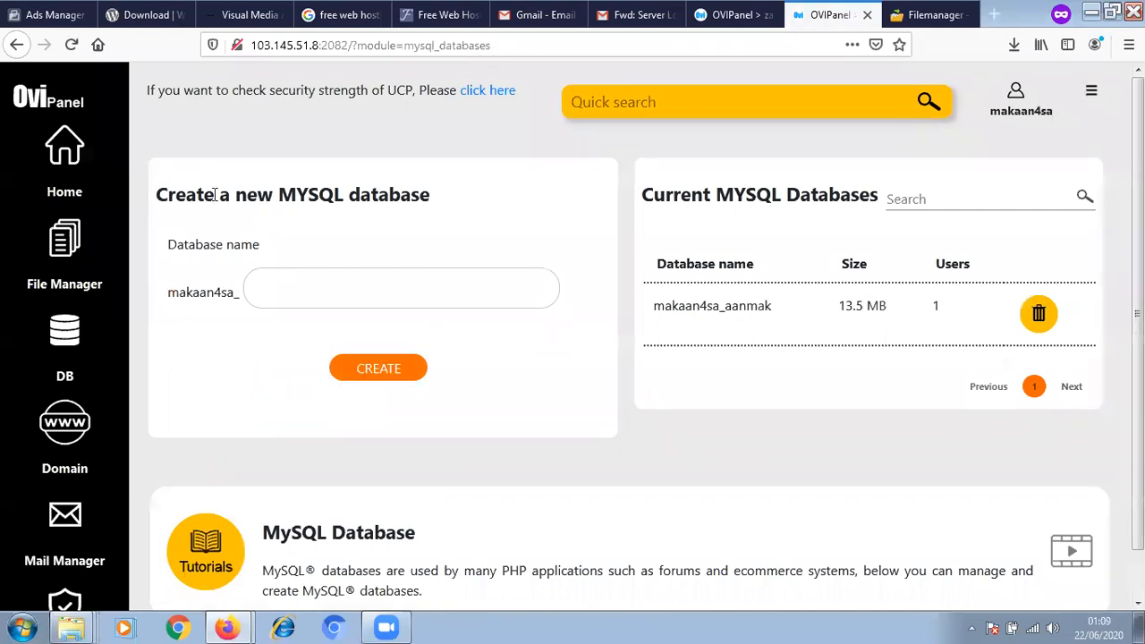
Create the MySQL database estate and go back to the dashboard
{"action": "left_click_drag", "start_coordinate": [167, 194], "coordinate": [464, 199]}
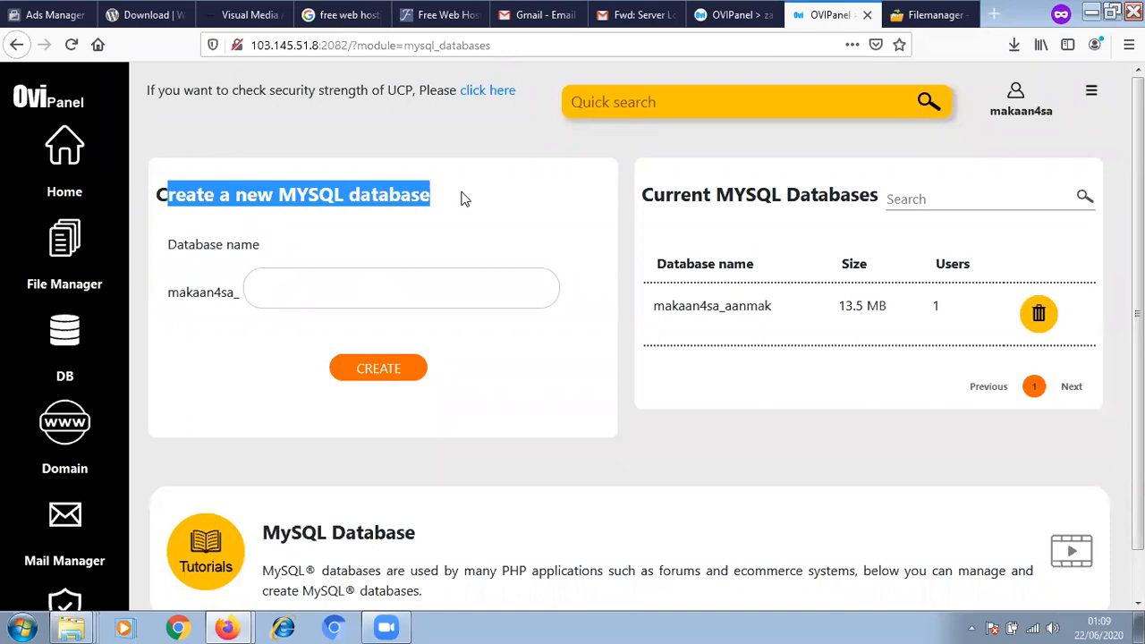
{"action": "left_click", "coordinate": [492, 247]}
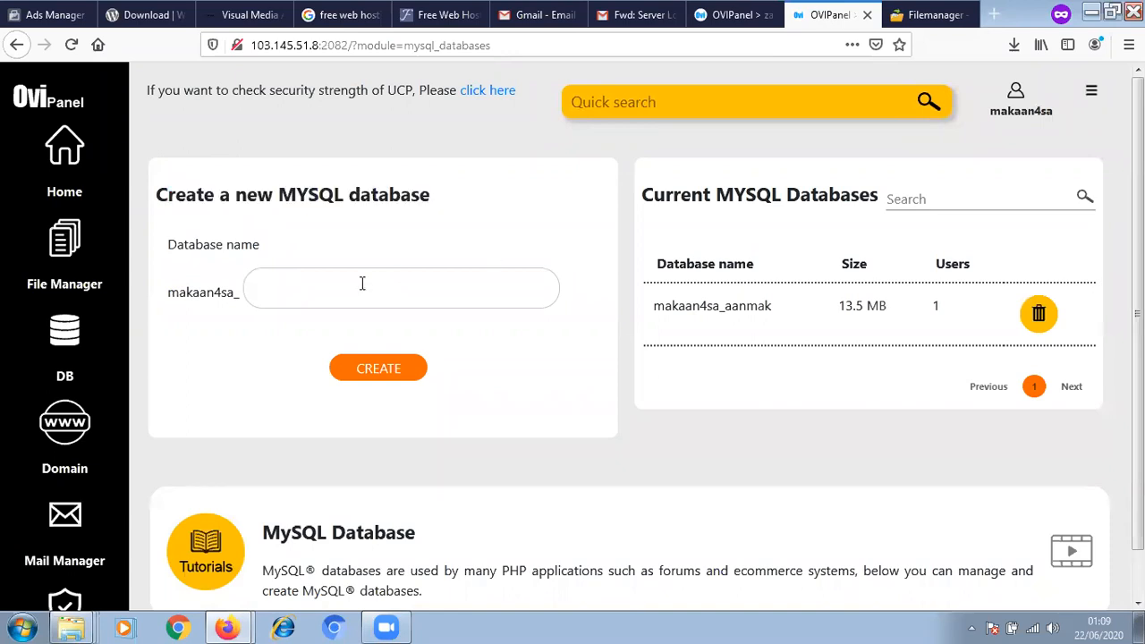
{"action": "type", "text": "estate"}
{"action": "left_click", "coordinate": [406, 370]}
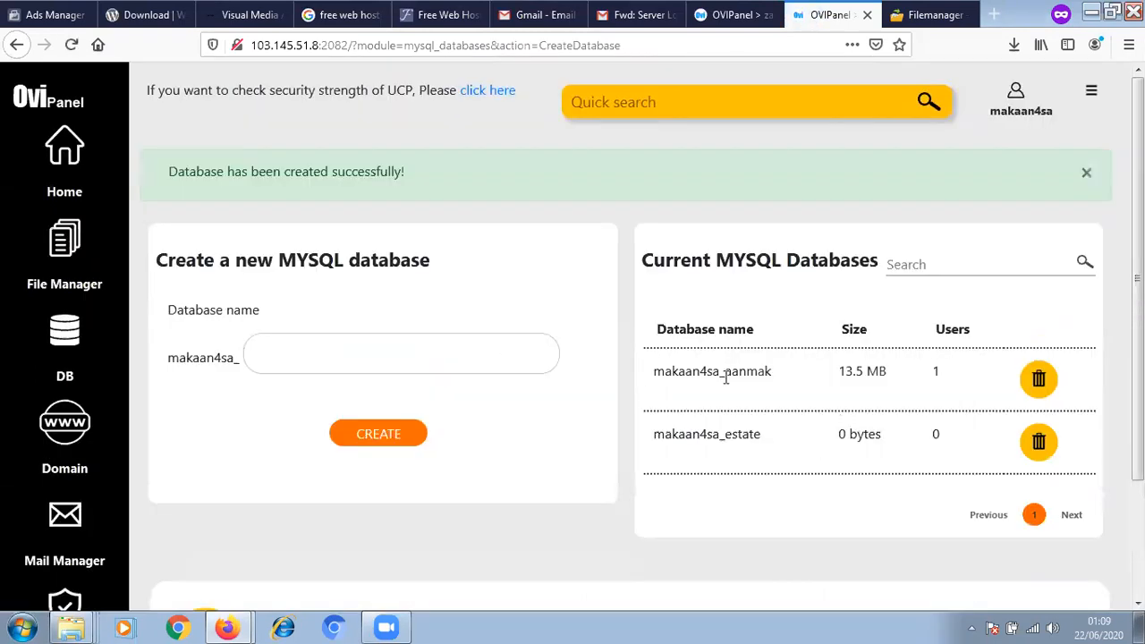
{"action": "left_click_drag", "start_coordinate": [669, 434], "coordinate": [767, 441]}
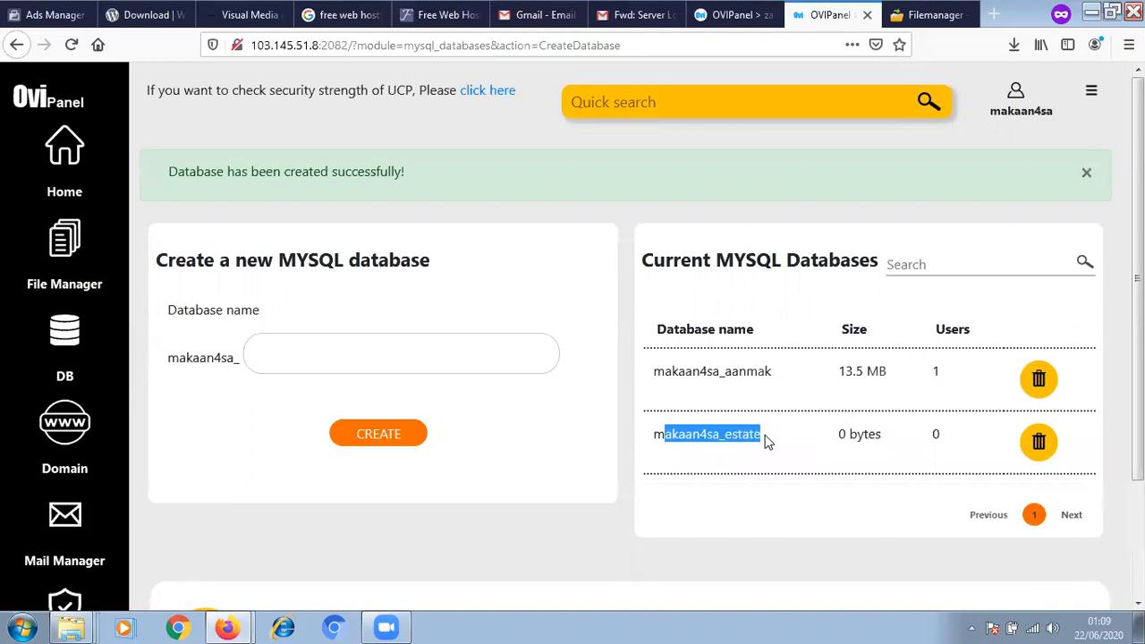
{"action": "left_click", "coordinate": [81, 163]}
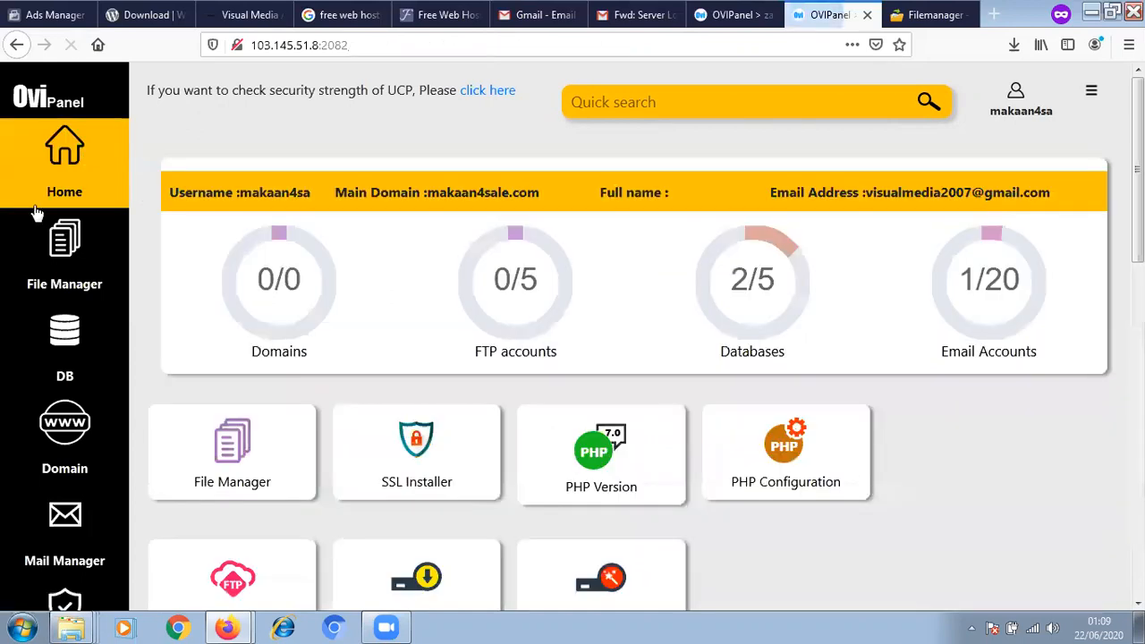
On the MySQL User page, enter user name estate and a new strong password
{"action": "scroll", "coordinate": [398, 430], "scroll_direction": "down", "scroll_amount": 5}
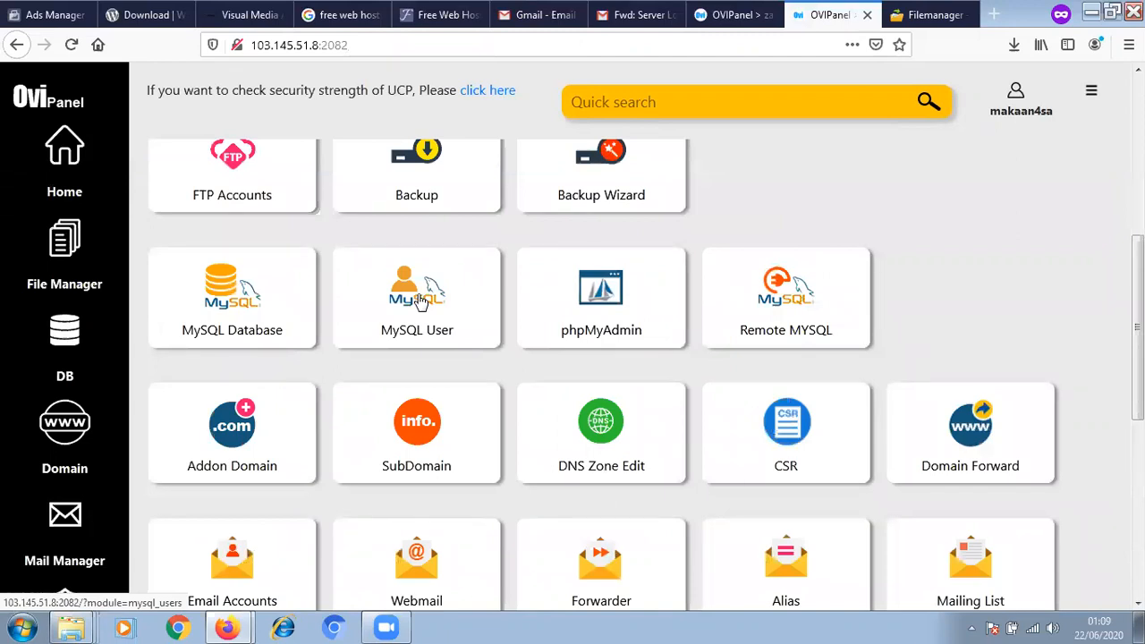
{"action": "left_click", "coordinate": [417, 295]}
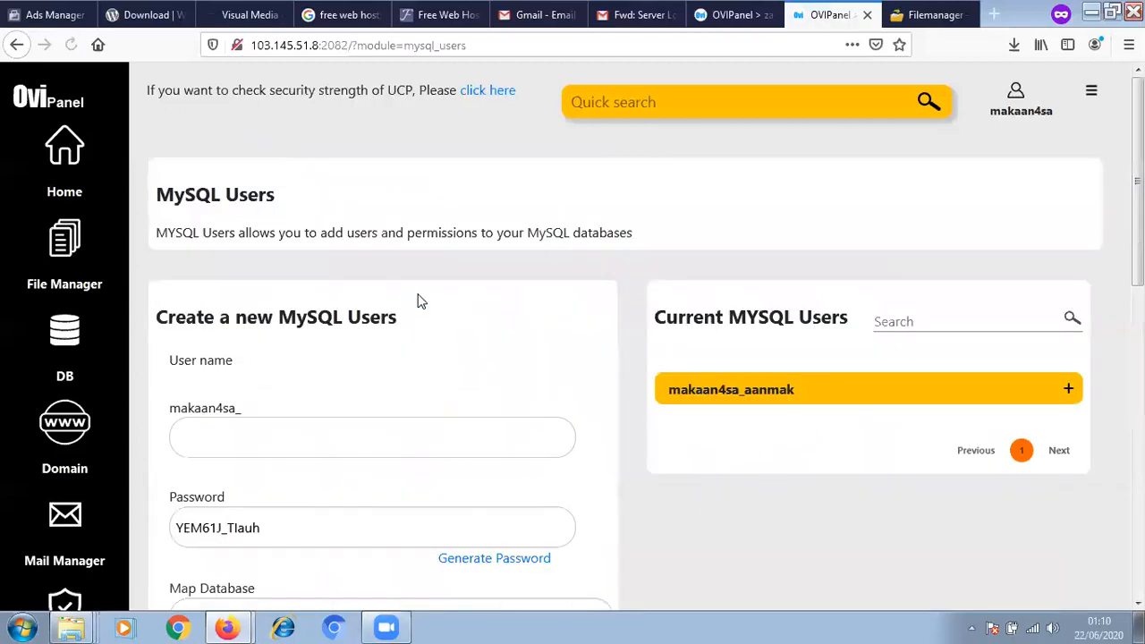
{"action": "scroll", "coordinate": [416, 301], "scroll_direction": "down", "scroll_amount": 2}
{"action": "left_click", "coordinate": [298, 356]}
{"action": "type", "text": "estate"}
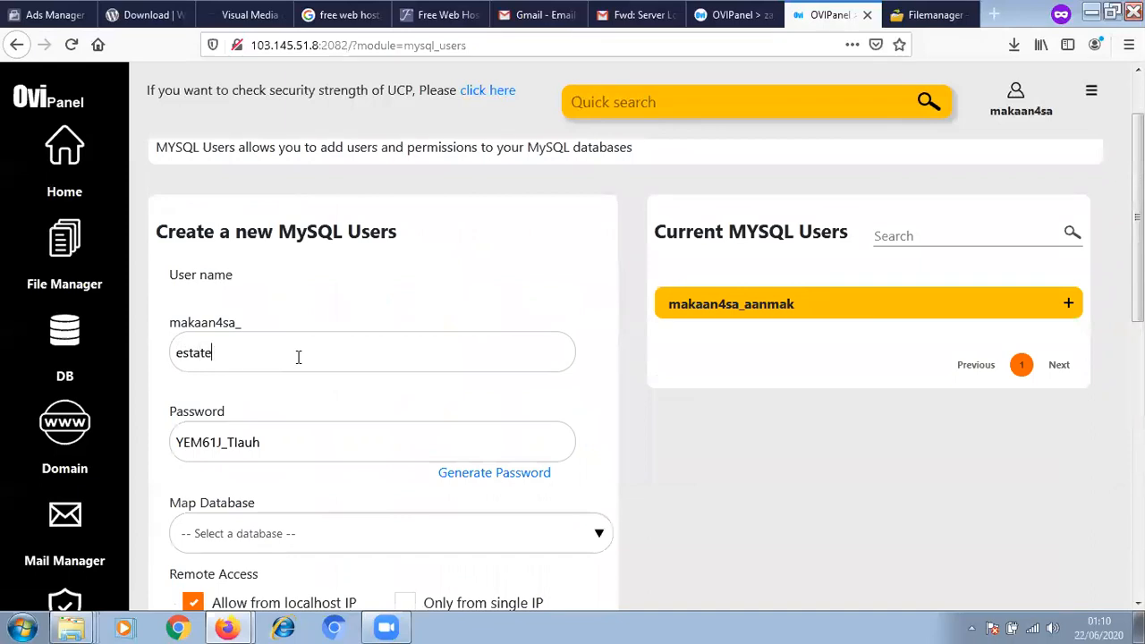
{"action": "scroll", "coordinate": [264, 376], "scroll_direction": "down", "scroll_amount": 2}
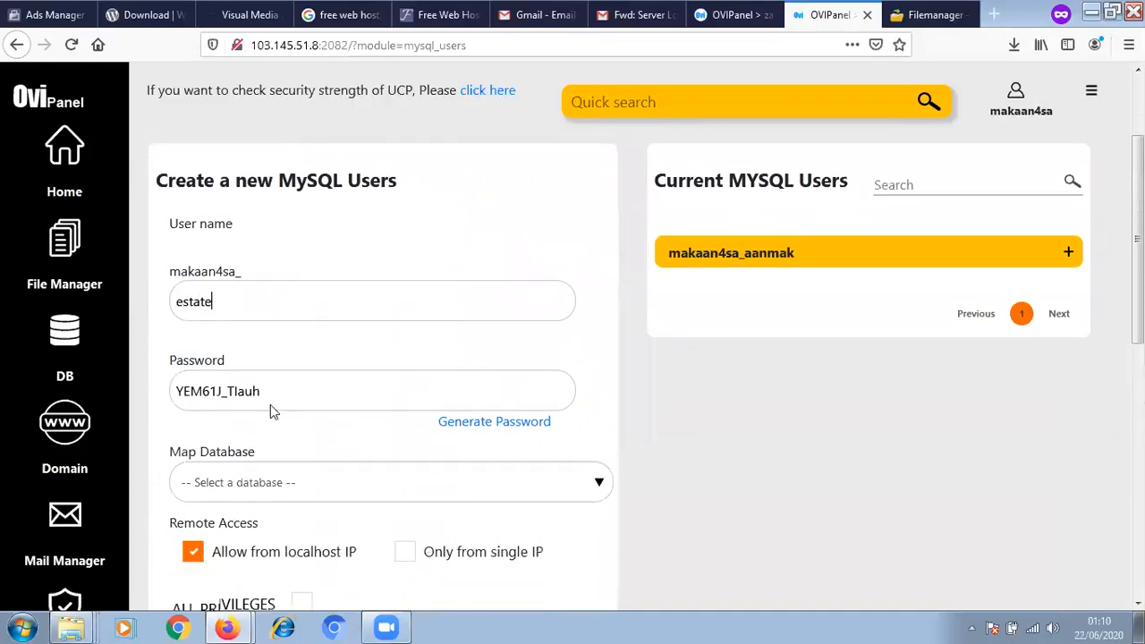
{"action": "left_click_drag", "start_coordinate": [288, 358], "coordinate": [139, 360]}
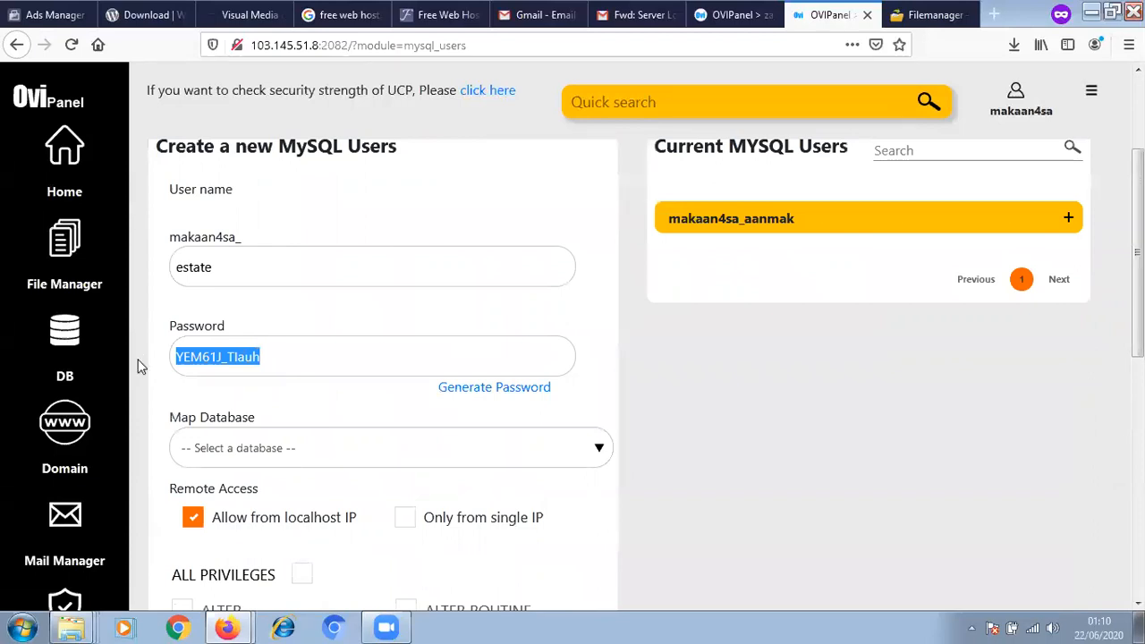
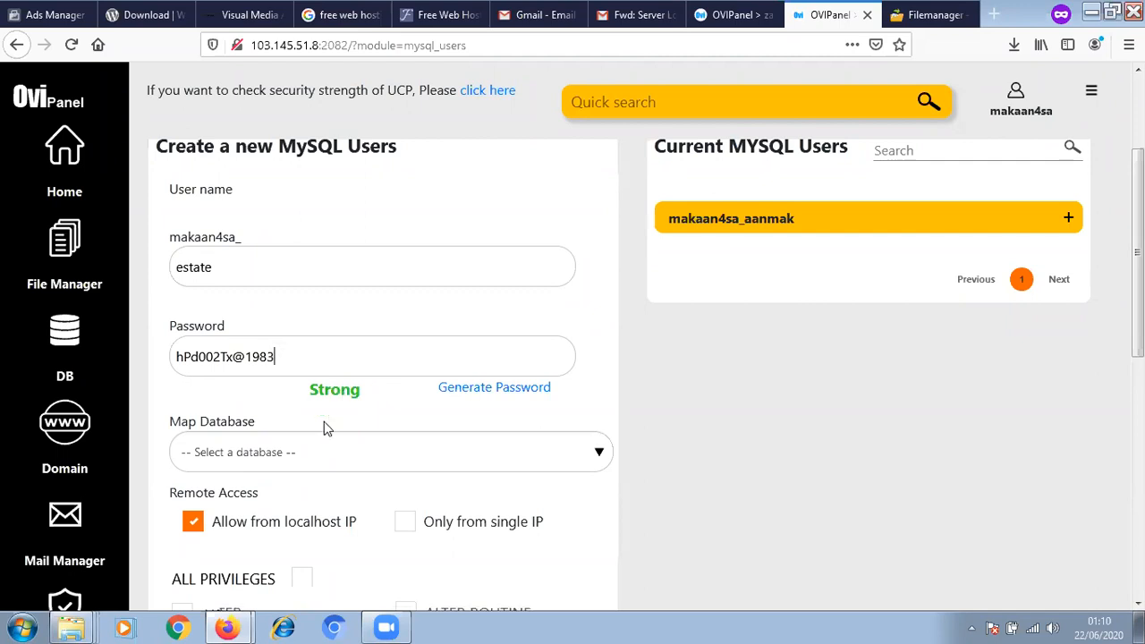
Map the new estate user to the estate database
{"action": "scroll", "coordinate": [268, 443], "scroll_direction": "down", "scroll_amount": 2}
{"action": "scroll", "coordinate": [269, 443], "scroll_direction": "up", "scroll_amount": 2}
{"action": "left_click", "coordinate": [295, 467]}
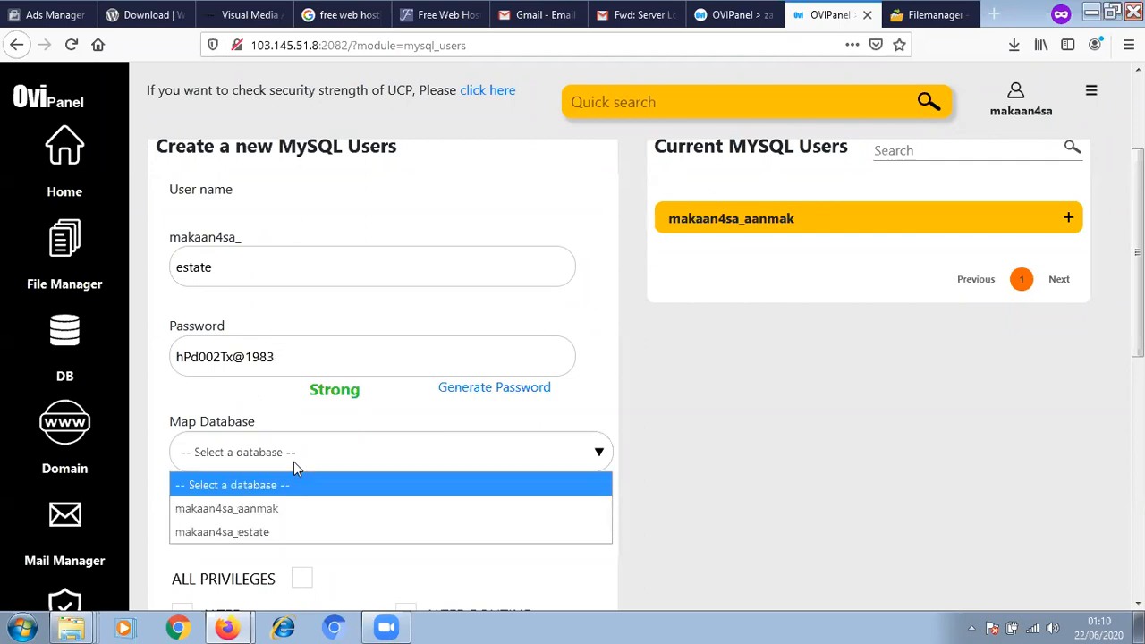
{"action": "left_click", "coordinate": [264, 532]}
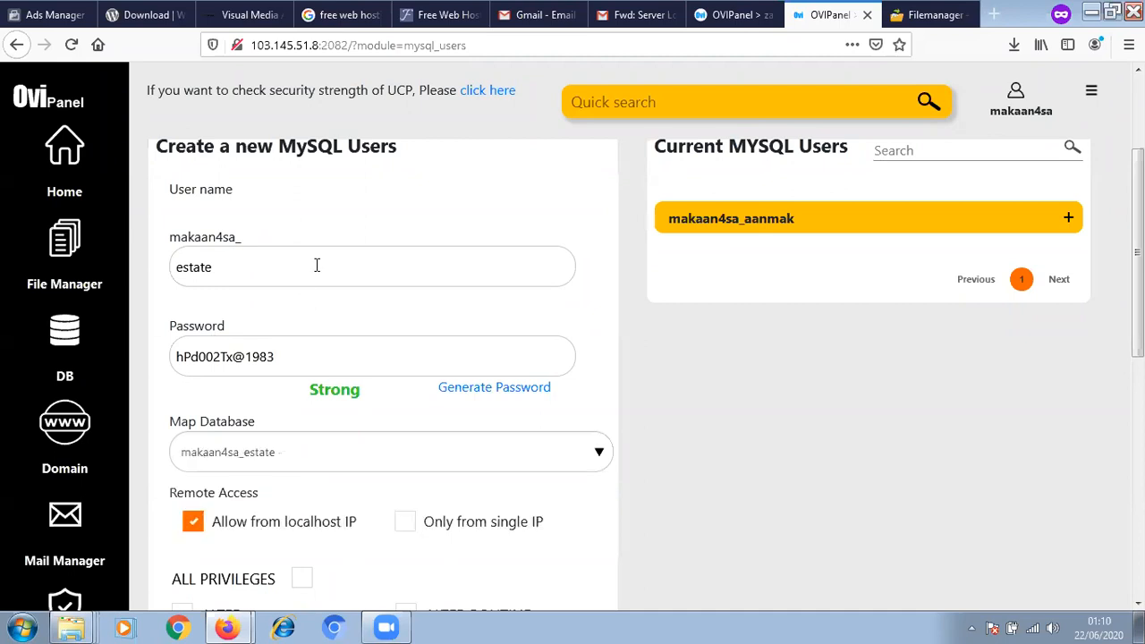
{"action": "double_click", "coordinate": [274, 260]}
{"action": "left_click", "coordinate": [345, 462]}
{"action": "left_click", "coordinate": [253, 534]}
Grant ALL PRIVILEGES and create the MySQL user
{"action": "scroll", "coordinate": [317, 480], "scroll_direction": "down", "scroll_amount": 2}
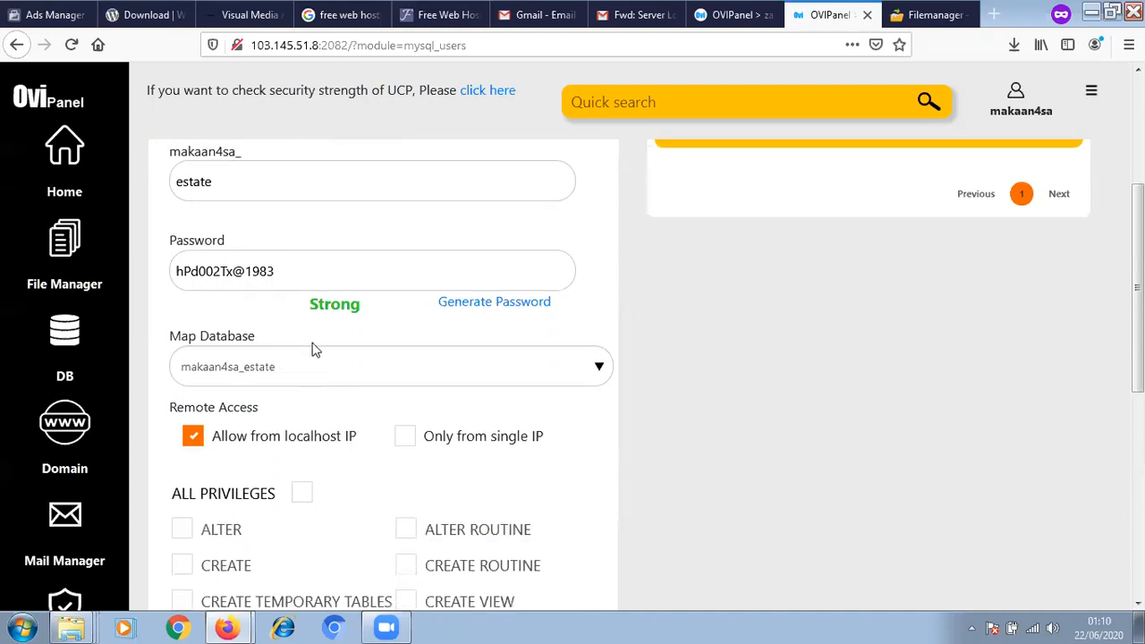
{"action": "scroll", "coordinate": [322, 445], "scroll_direction": "down", "scroll_amount": 2}
{"action": "scroll", "coordinate": [322, 446], "scroll_direction": "down", "scroll_amount": 2}
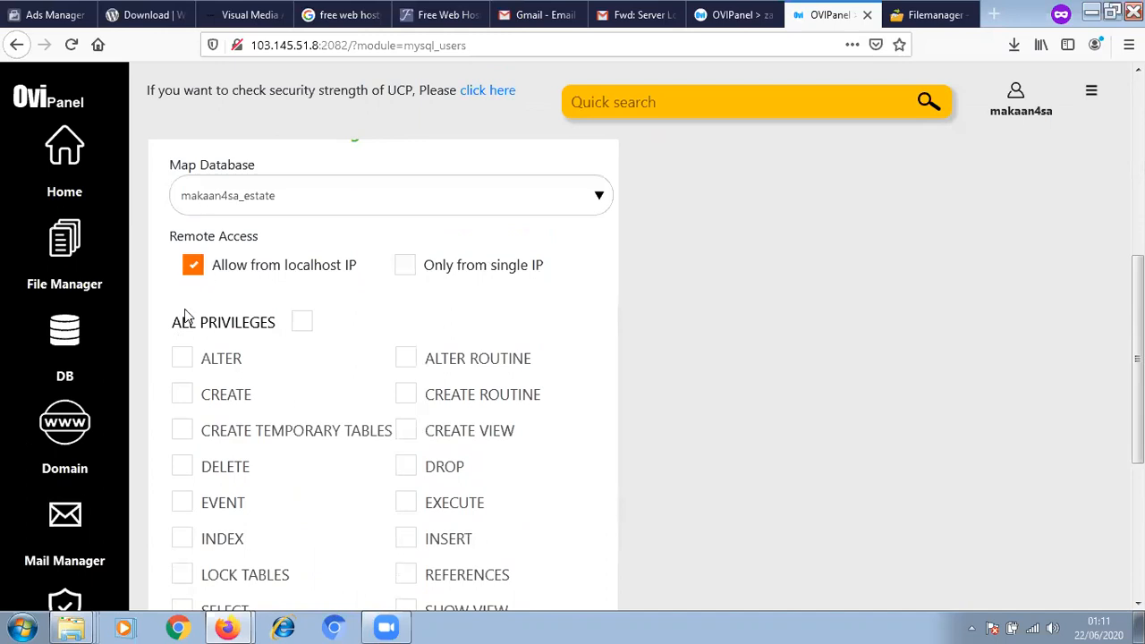
{"action": "left_click", "coordinate": [302, 322]}
{"action": "scroll", "coordinate": [376, 309], "scroll_direction": "down", "scroll_amount": 5}
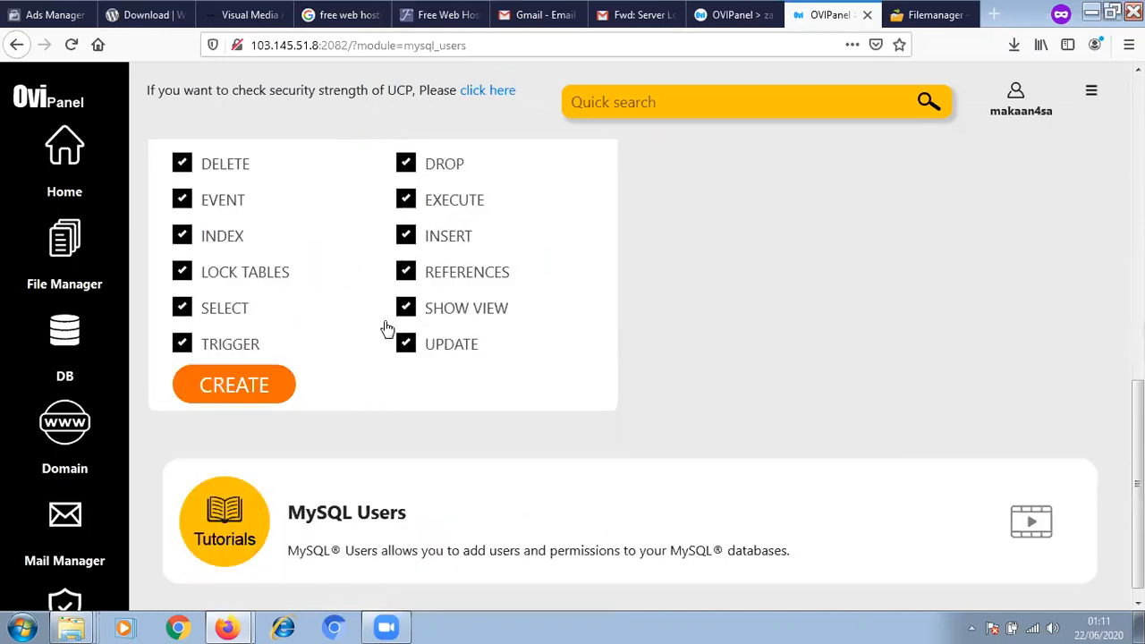
{"action": "scroll", "coordinate": [353, 318], "scroll_direction": "up", "scroll_amount": 1}
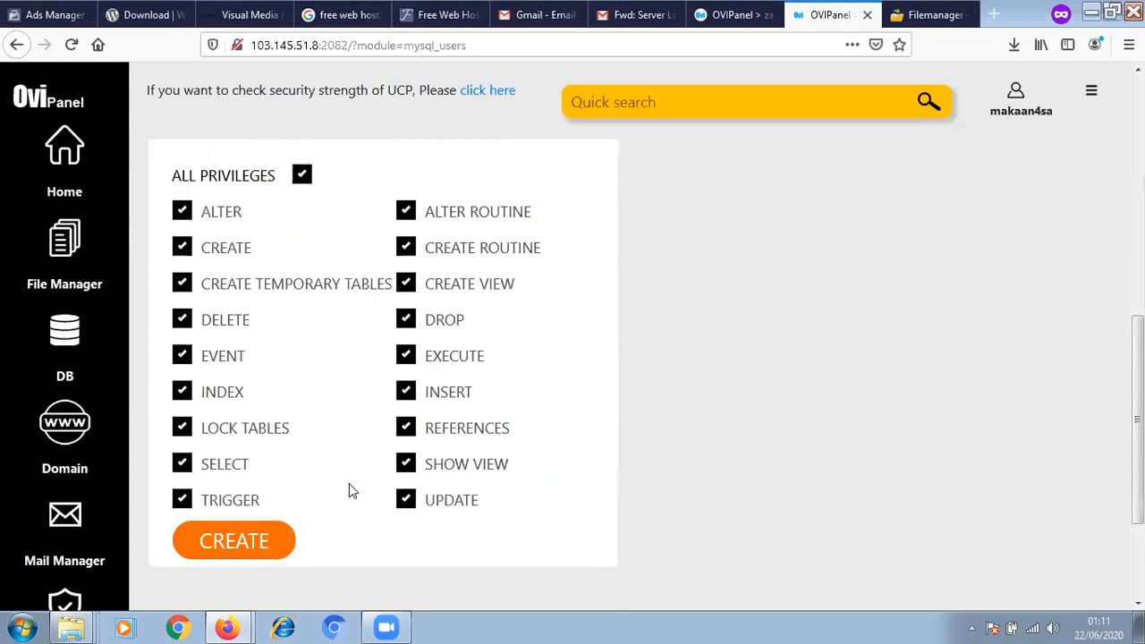
{"action": "left_click", "coordinate": [243, 546]}
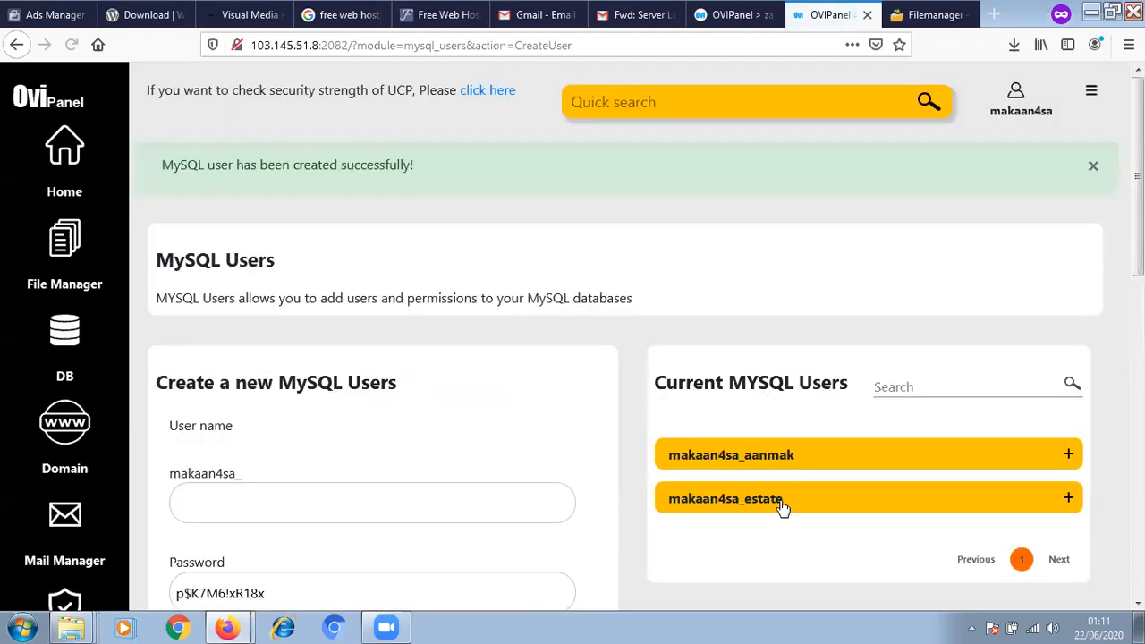
Review the estate MySQL user's access, password and assigned database details
{"action": "left_click", "coordinate": [1069, 501]}
{"action": "scroll", "coordinate": [850, 467], "scroll_direction": "down", "scroll_amount": 3}
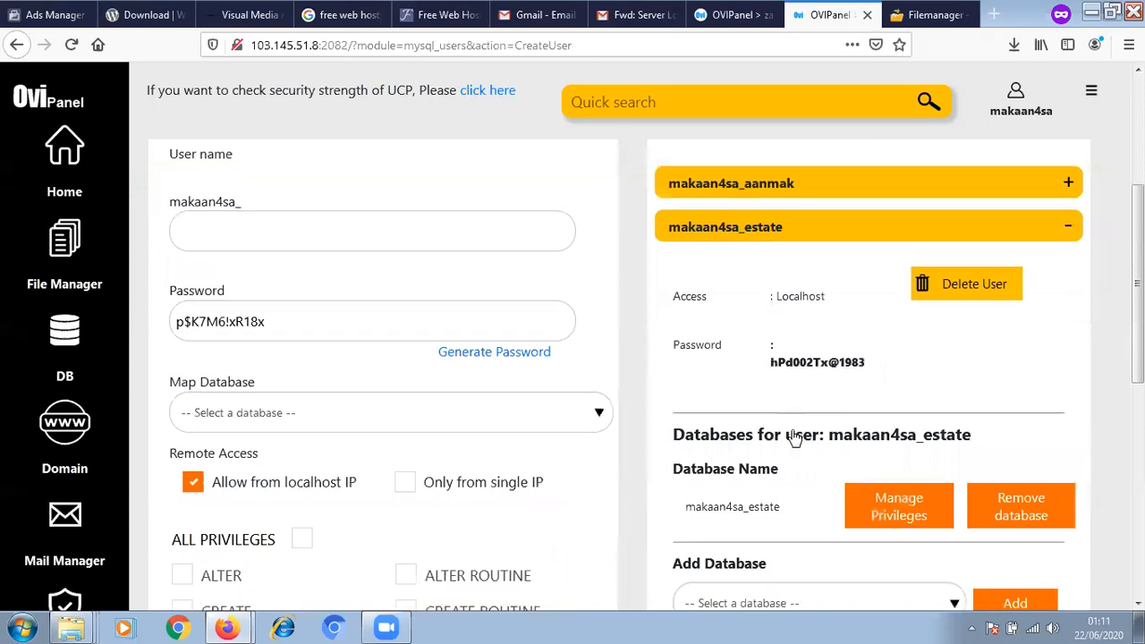
{"action": "scroll", "coordinate": [794, 438], "scroll_direction": "down", "scroll_amount": 1}
{"action": "scroll", "coordinate": [794, 438], "scroll_direction": "down", "scroll_amount": 1}
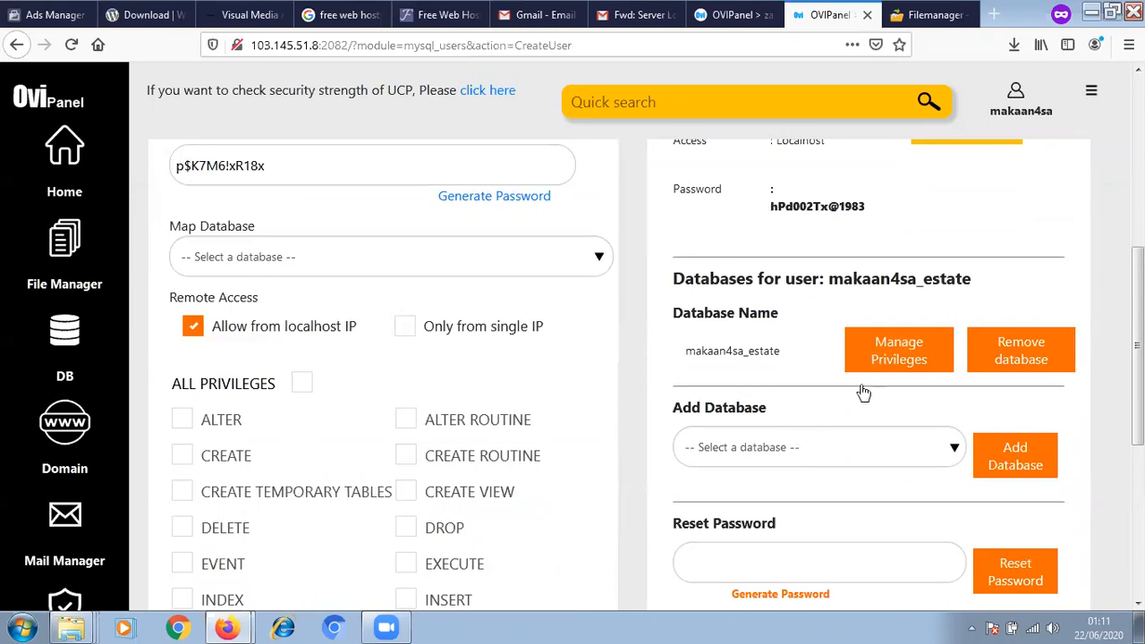
{"action": "scroll", "coordinate": [863, 385], "scroll_direction": "up", "scroll_amount": 2}
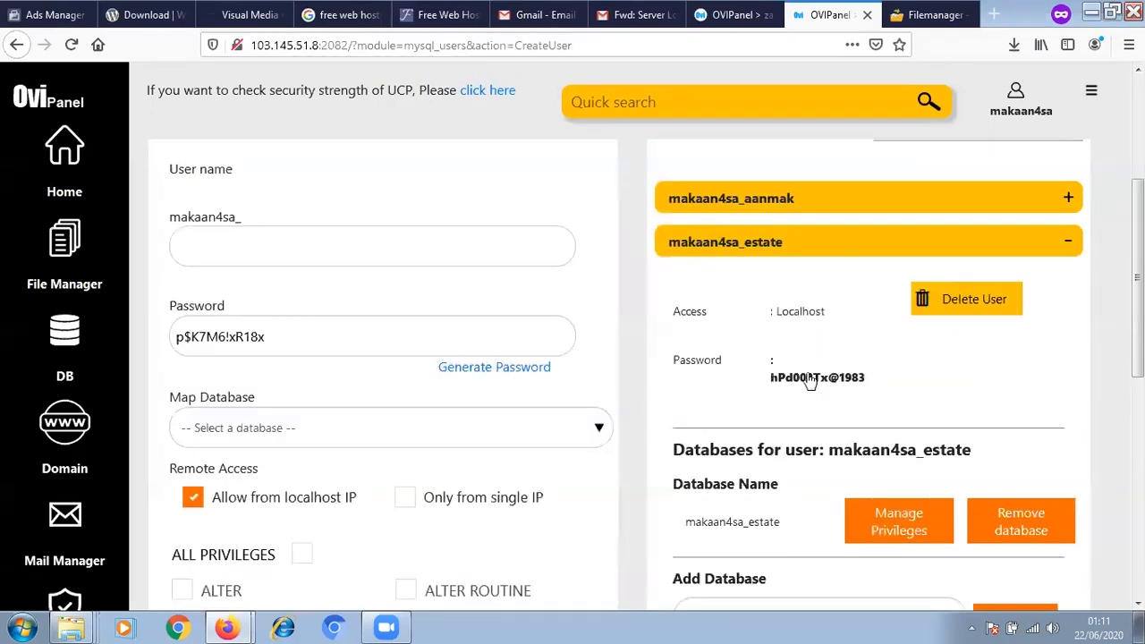
{"action": "left_click_drag", "start_coordinate": [767, 376], "coordinate": [885, 379]}
{"action": "left_click", "coordinate": [895, 391]}
{"action": "scroll", "coordinate": [894, 390], "scroll_direction": "down", "scroll_amount": 2}
{"action": "left_click_drag", "start_coordinate": [686, 352], "coordinate": [783, 357]}
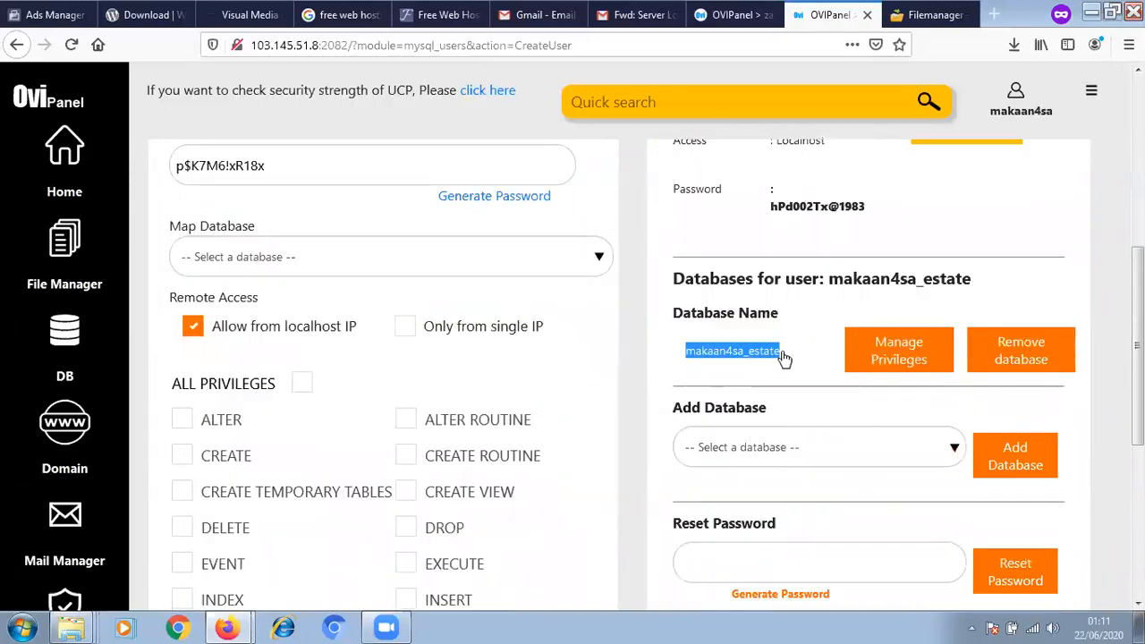
Confirm the WordPress files in public_html/estate, then return to the Edit Page Firefox window
{"action": "left_click", "coordinate": [931, 14]}
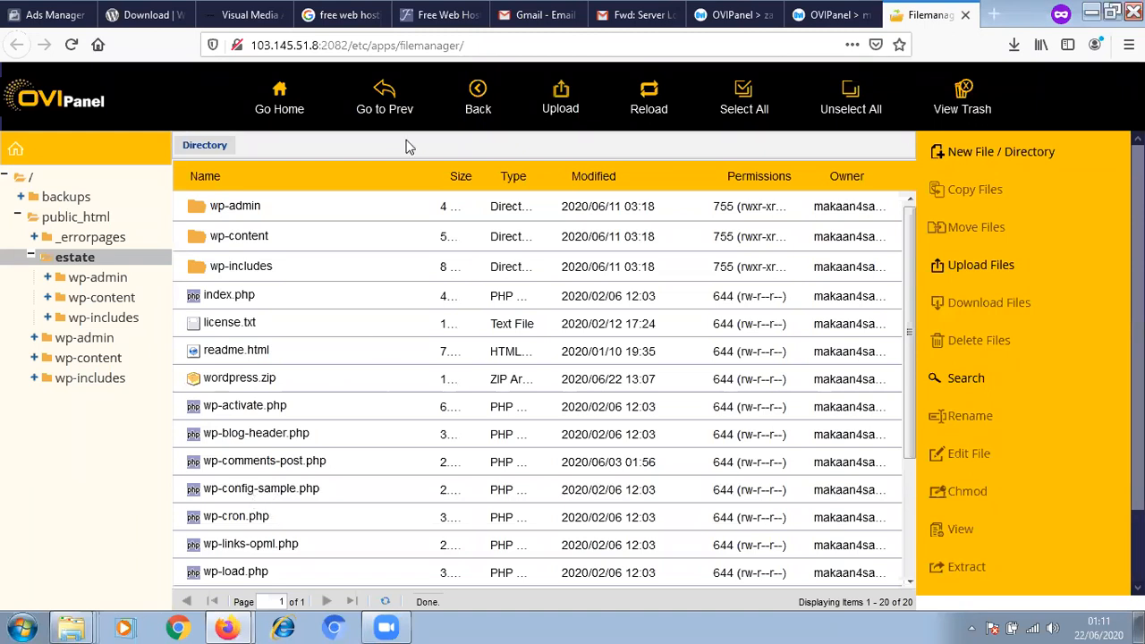
{"action": "mouse_move", "coordinate": [227, 628]}
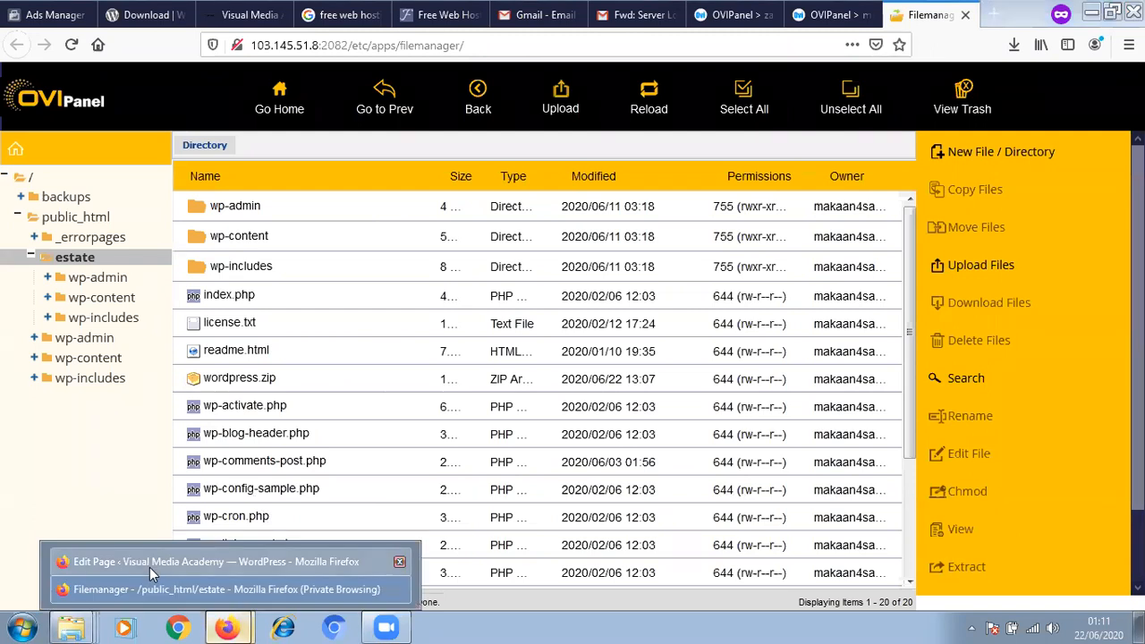
{"action": "left_click", "coordinate": [150, 567]}
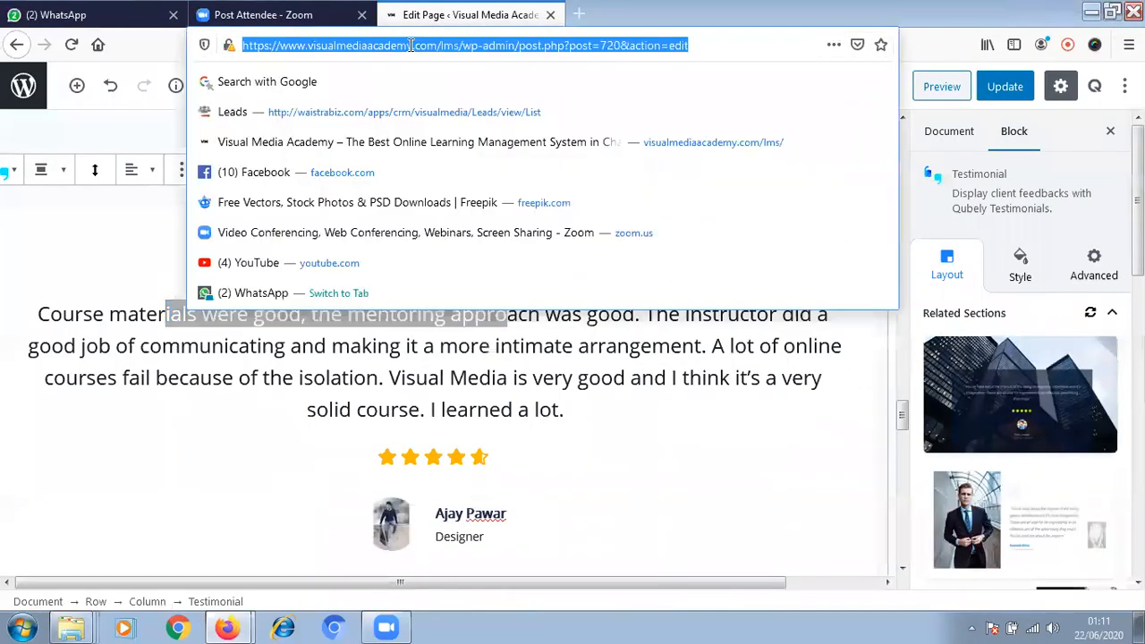
Load makaan4sale.com/estate in a new browser tab
{"action": "key", "text": "ctrl+t"}
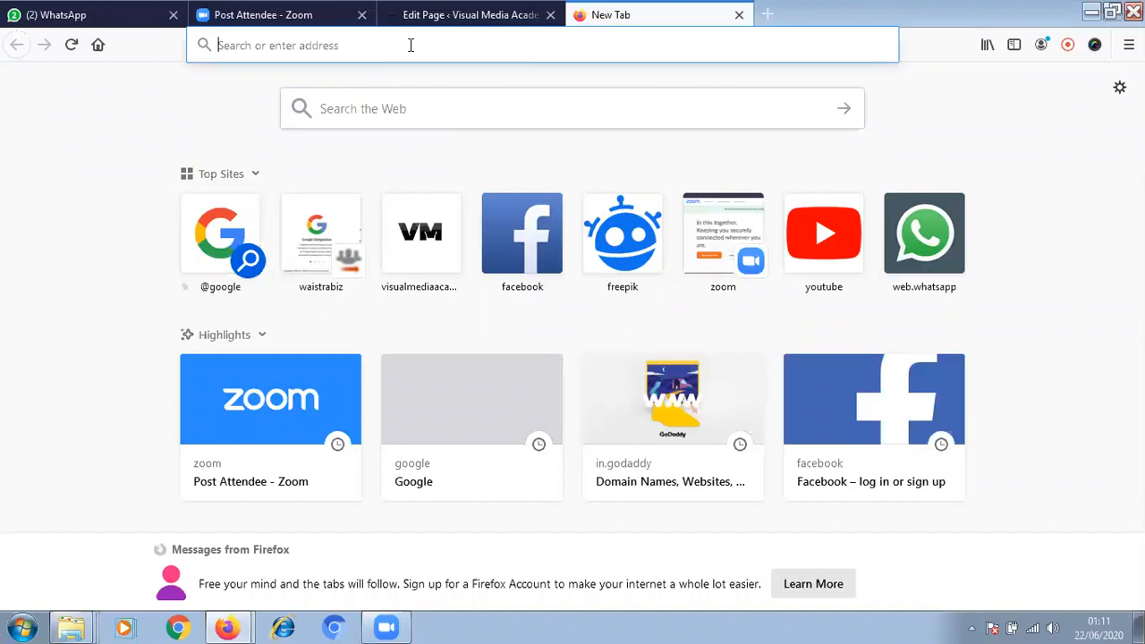
{"action": "type", "text": "makaan4"}
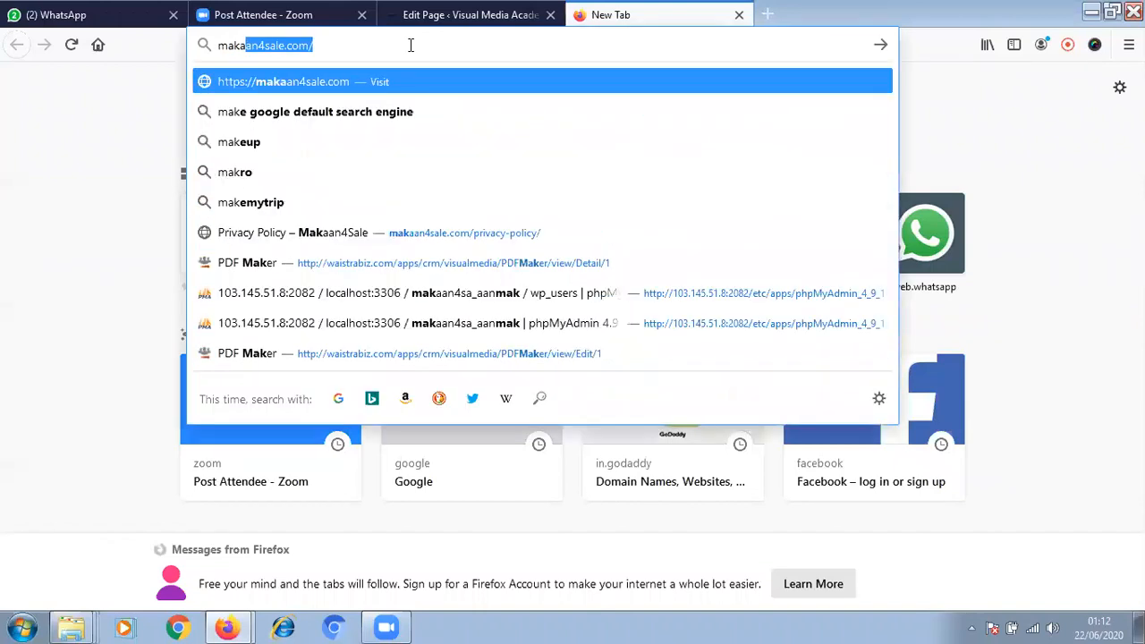
{"action": "type", "text": "sale.com"}
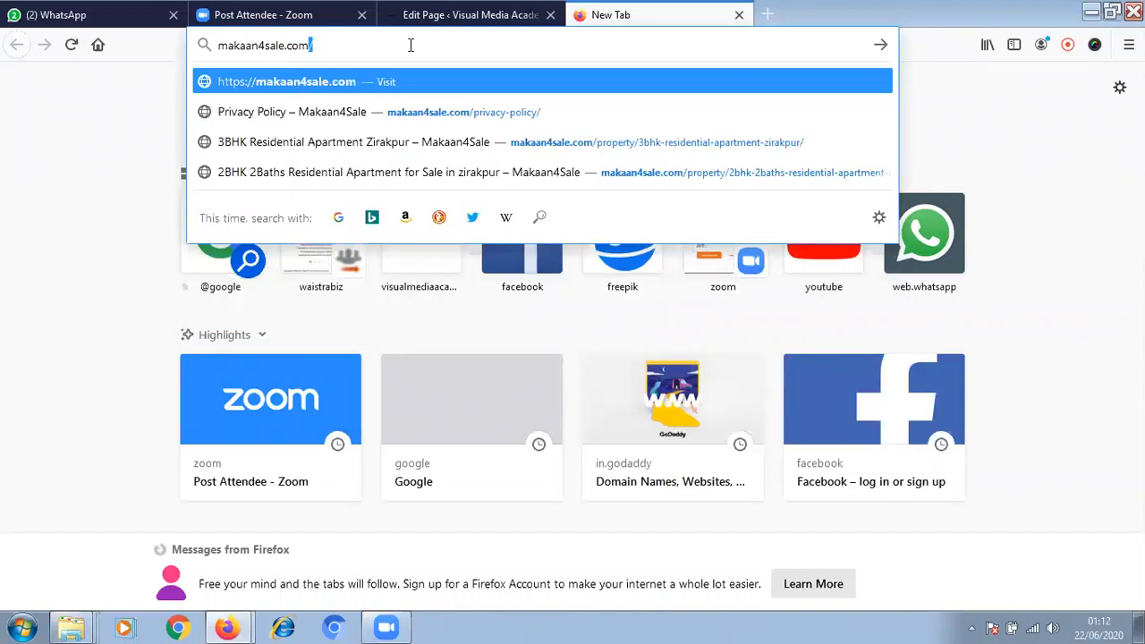
{"action": "type", "text": "/"}
{"action": "type", "text": "estate"}
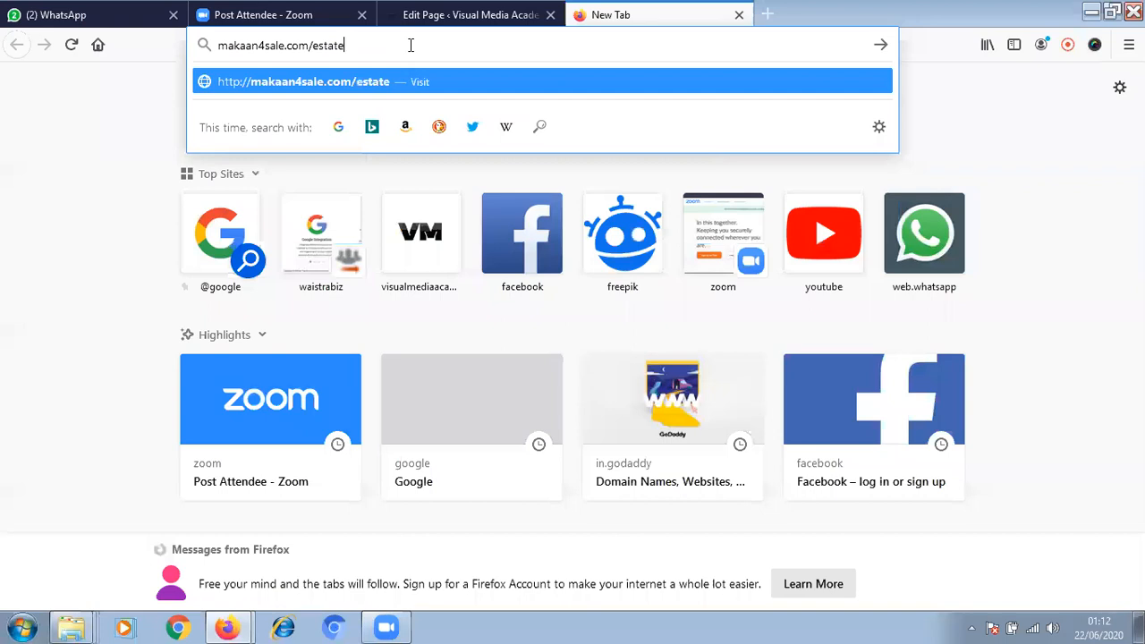
{"action": "key", "text": "Return"}
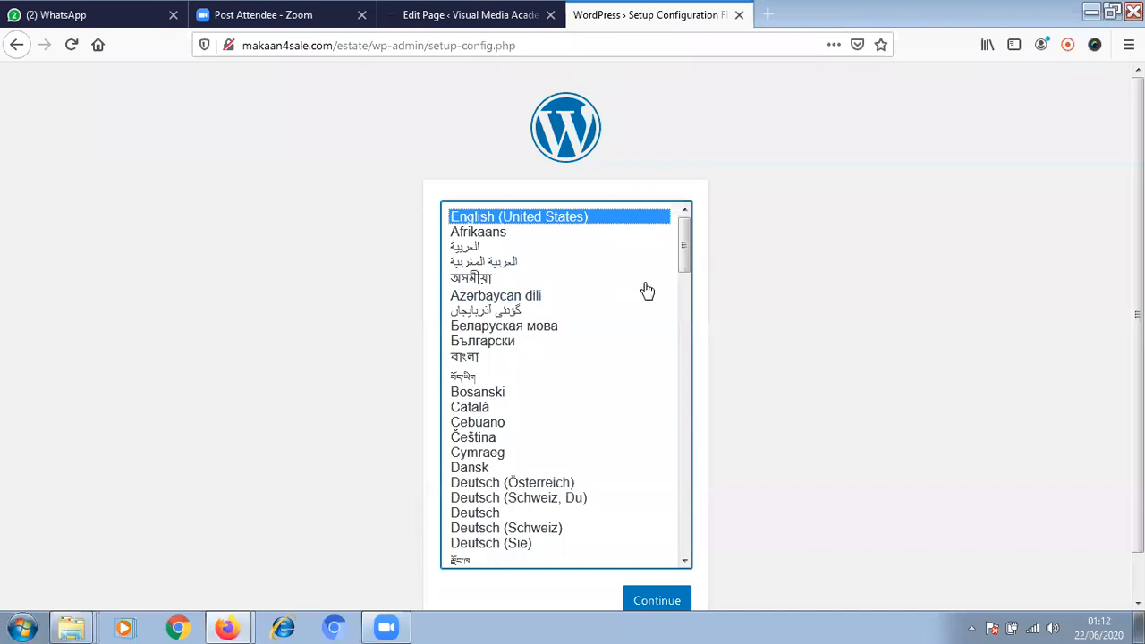
Continue setup in English (United States) and proceed past the required-details page with Let's go!
{"action": "scroll", "coordinate": [859, 438], "scroll_direction": "down", "scroll_amount": 1}
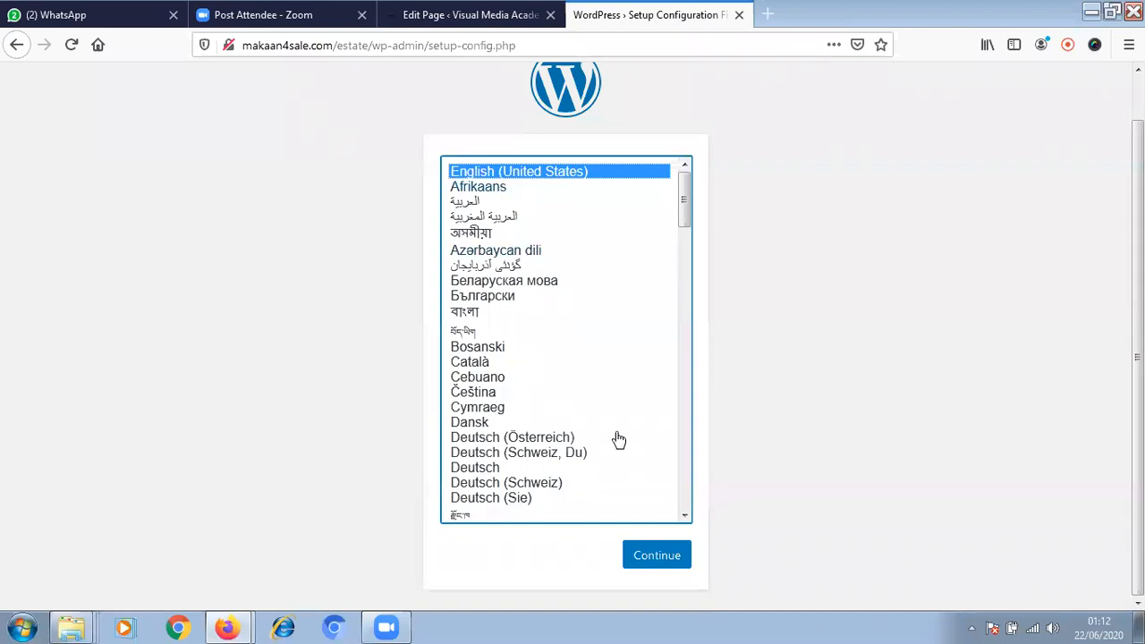
{"action": "left_click", "coordinate": [660, 563]}
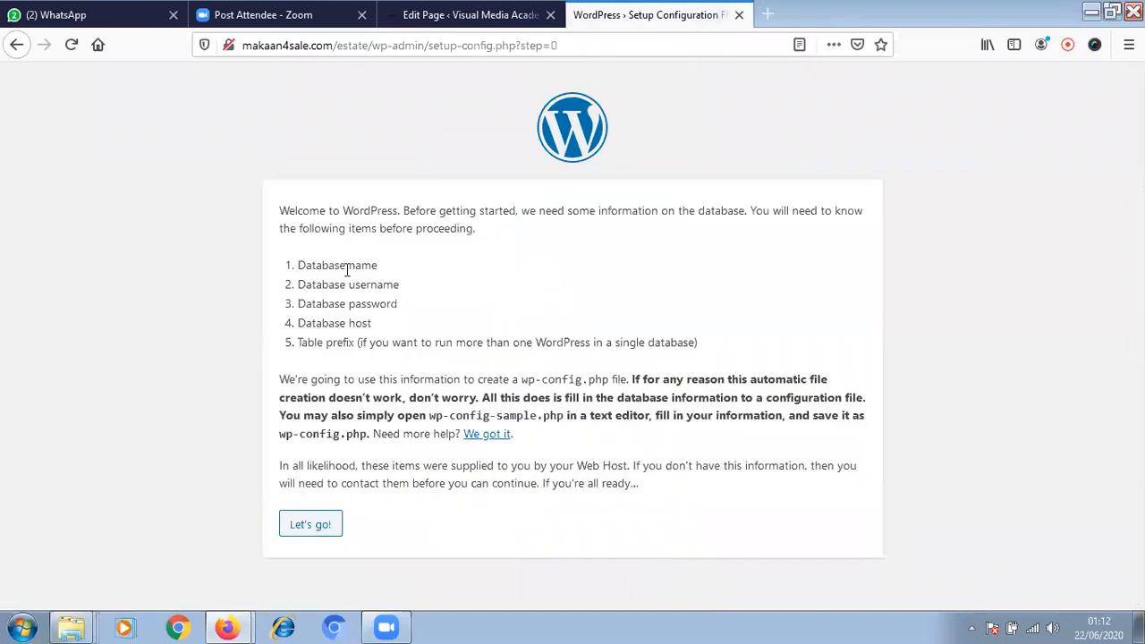
{"action": "left_click_drag", "start_coordinate": [351, 266], "coordinate": [421, 293]}
{"action": "left_click_drag", "start_coordinate": [347, 305], "coordinate": [403, 328]}
{"action": "left_click", "coordinate": [320, 527]}
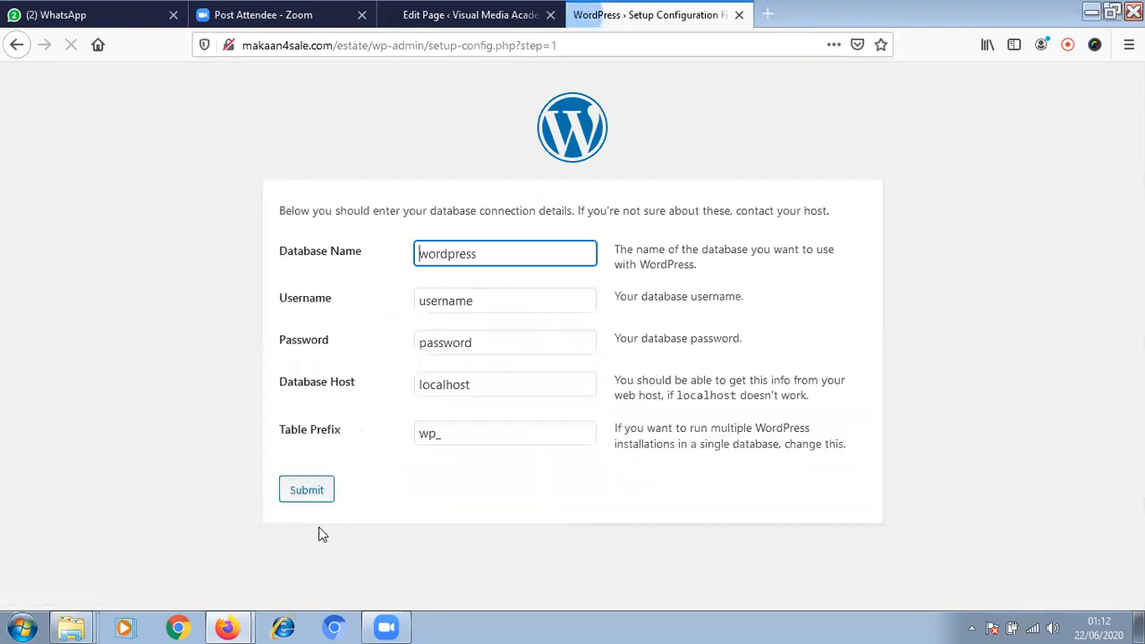
Replace the default Database Name with the estate database name copied from OVIPanel
{"action": "left_click_drag", "start_coordinate": [493, 248], "coordinate": [391, 251]}
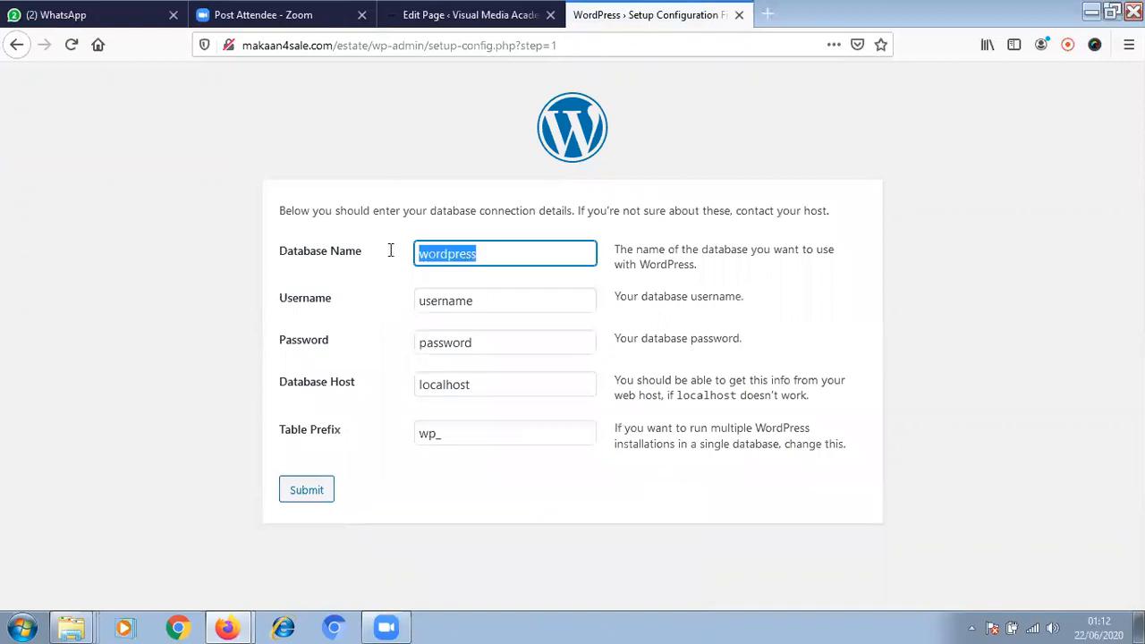
{"action": "key", "text": "alt+Tab"}
{"action": "left_click", "coordinate": [809, 11]}
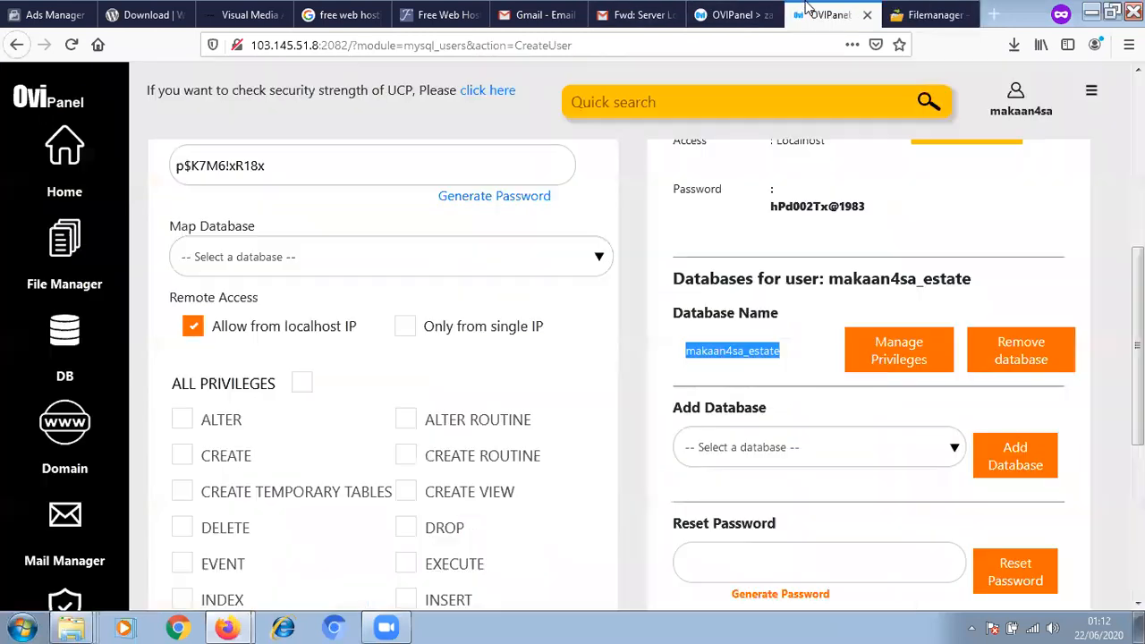
{"action": "scroll", "coordinate": [626, 362], "scroll_direction": "up", "scroll_amount": 2}
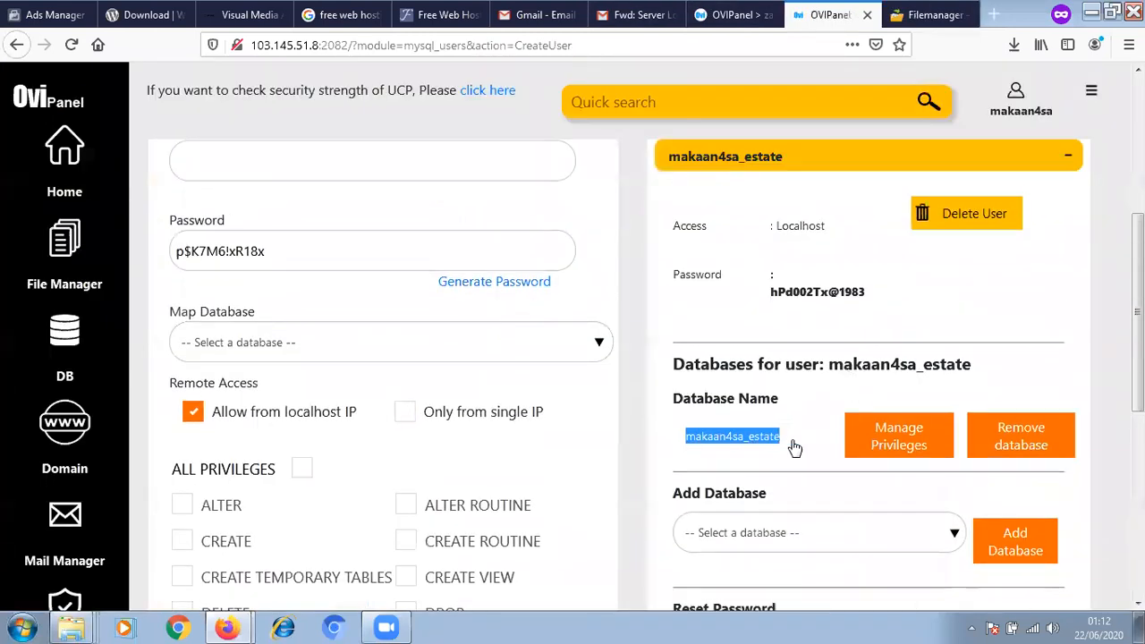
{"action": "left_click", "coordinate": [790, 447]}
{"action": "left_click_drag", "start_coordinate": [779, 447], "coordinate": [692, 449]}
{"action": "key", "text": "ctrl+c"}
{"action": "key", "text": "alt+Tab"}
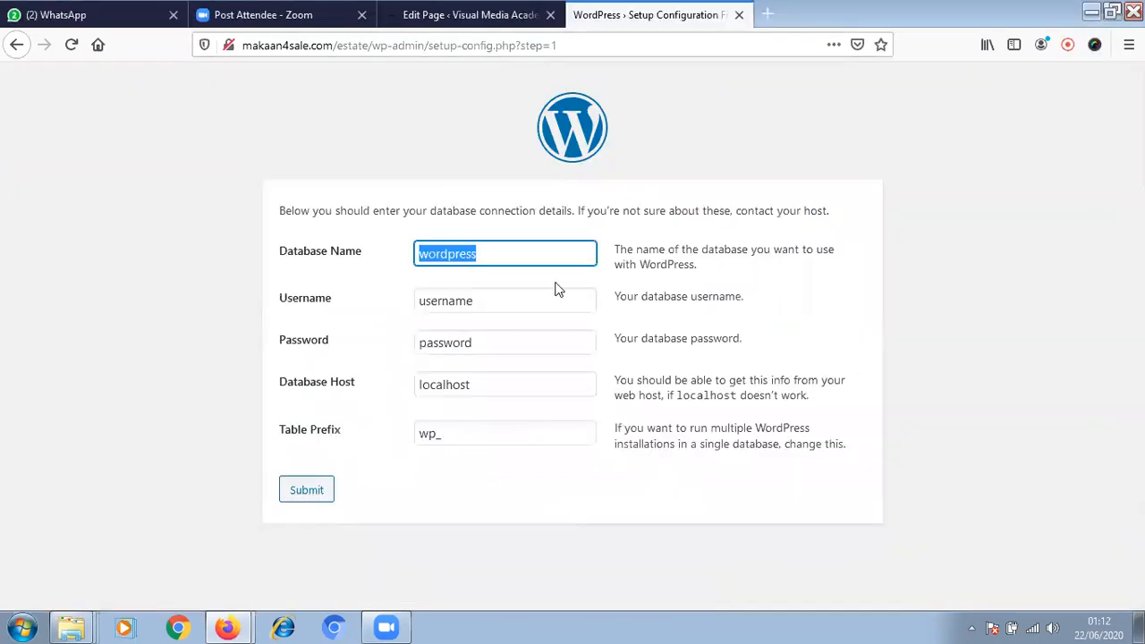
{"action": "key", "text": "ctrl+v"}
Replace the default Username with the estate database user name from OVIPanel
{"action": "left_click", "coordinate": [497, 300]}
{"action": "double_click", "coordinate": [497, 301]}
{"action": "key", "text": "alt+Tab"}
{"action": "scroll", "coordinate": [789, 319], "scroll_direction": "up", "scroll_amount": 3}
{"action": "left_click_drag", "start_coordinate": [787, 331], "coordinate": [678, 336]}
{"action": "key", "text": "ctrl+c"}
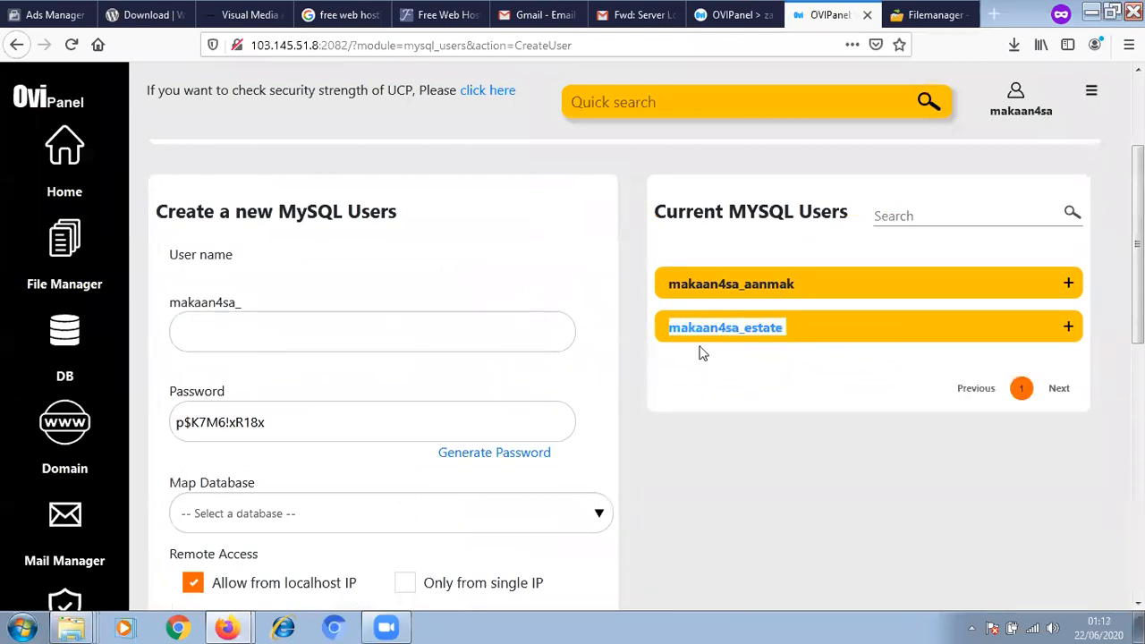
{"action": "key", "text": "alt+Tab"}
{"action": "key", "text": "ctrl+v"}
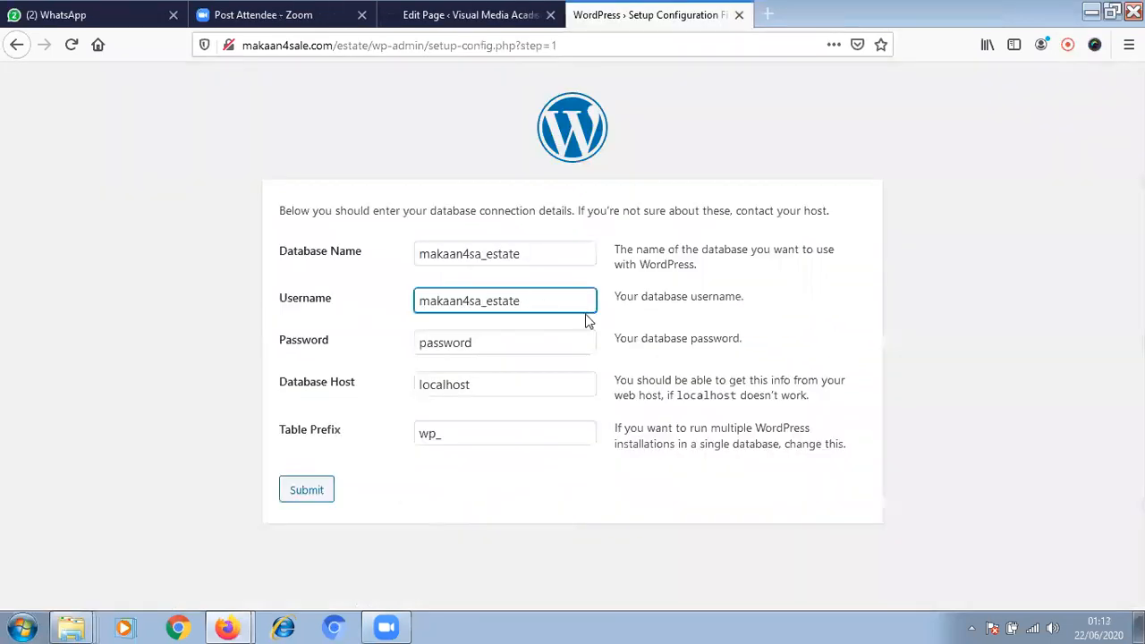
{"action": "key", "text": "alt+Tab"}
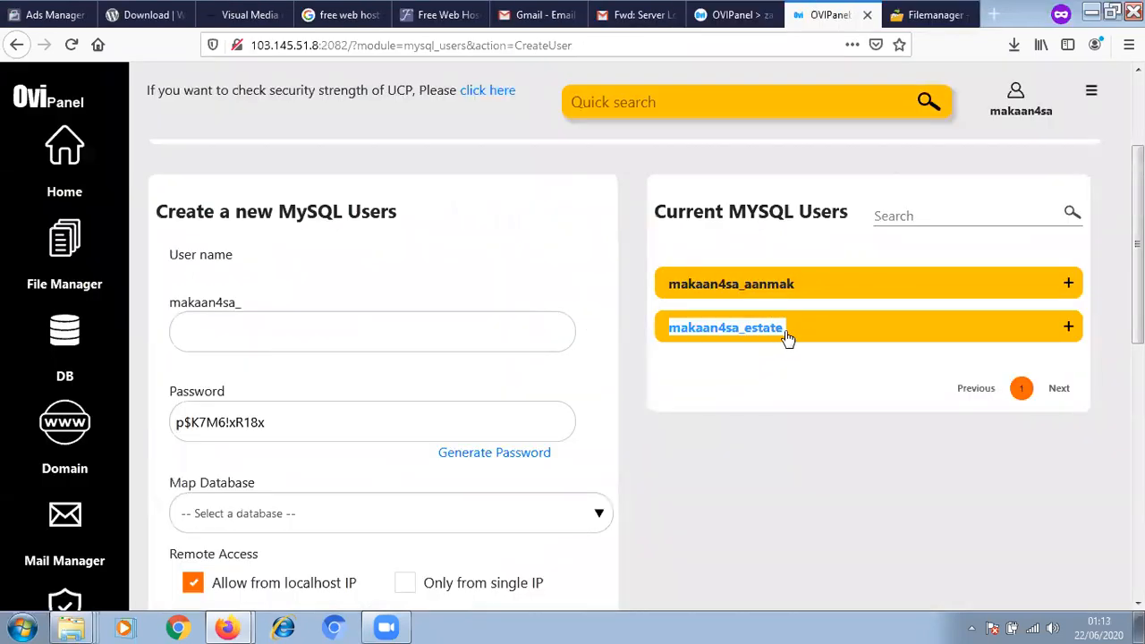
{"action": "key", "text": "alt+Tab"}
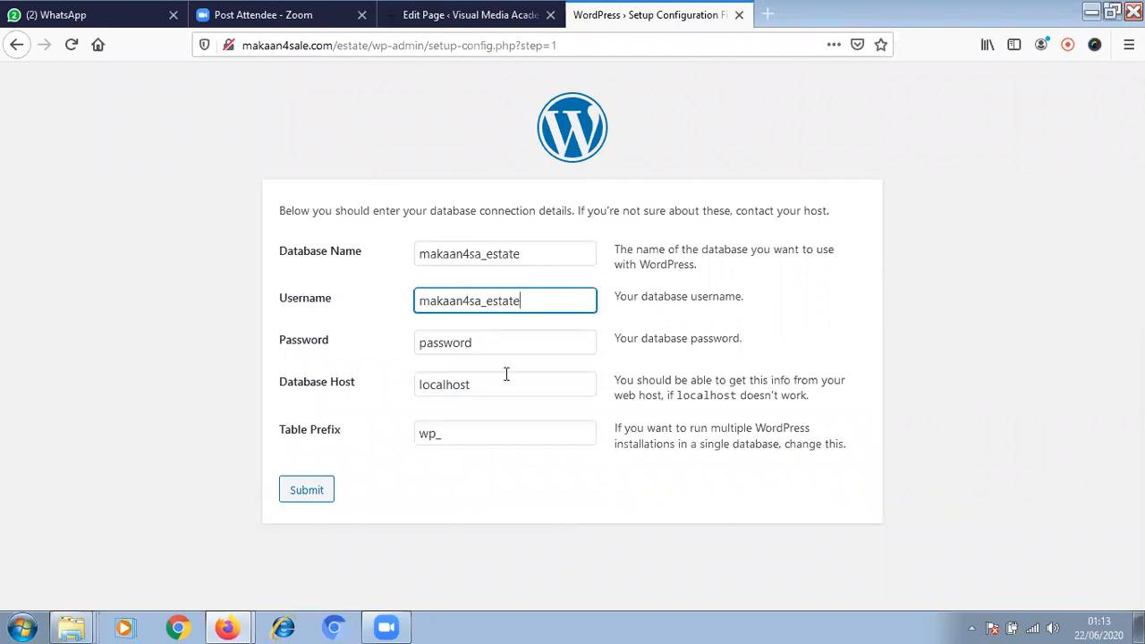
Paste the database user's password from OVIPanel into Password and submit the connection form
{"action": "left_click_drag", "start_coordinate": [480, 343], "coordinate": [357, 347]}
{"action": "key", "text": "alt+Tab"}
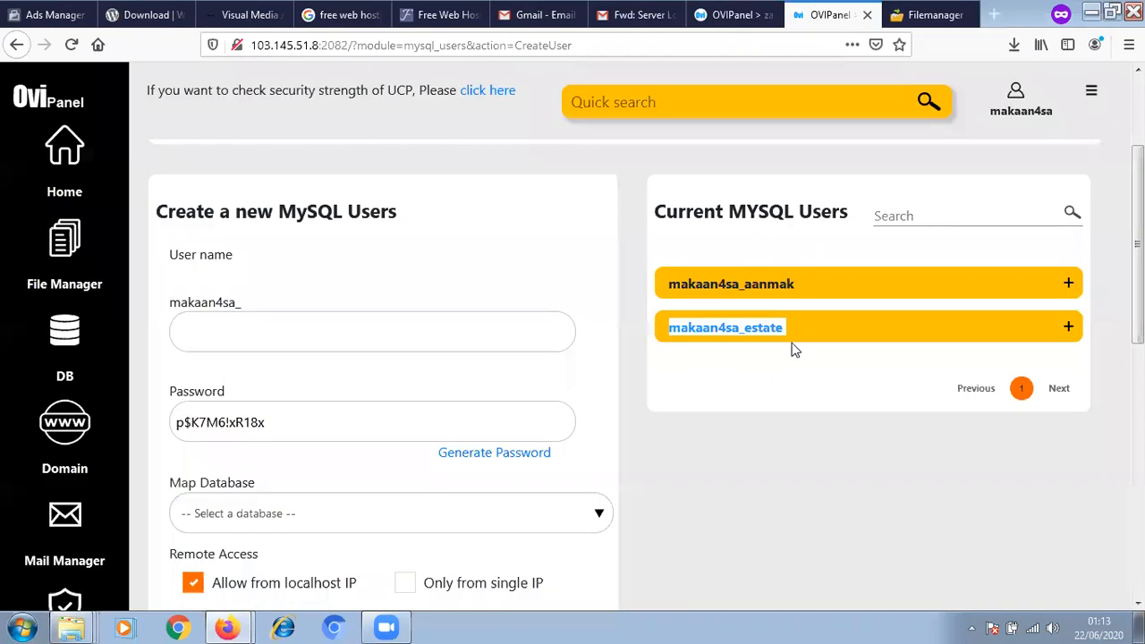
{"action": "left_click", "coordinate": [805, 338]}
{"action": "left_click", "coordinate": [805, 338]}
{"action": "scroll", "coordinate": [807, 401], "scroll_direction": "down", "scroll_amount": 2}
{"action": "left_click_drag", "start_coordinate": [868, 389], "coordinate": [774, 384]}
{"action": "key", "text": "ctrl+c"}
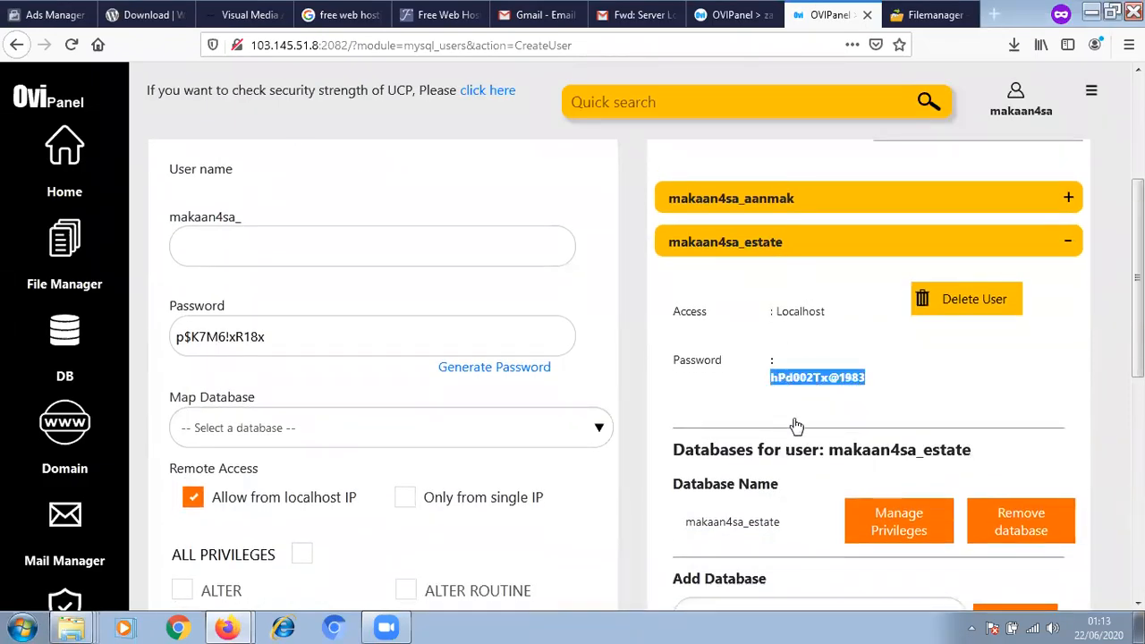
{"action": "key", "text": "alt+Tab"}
{"action": "key", "text": "ctrl+v"}
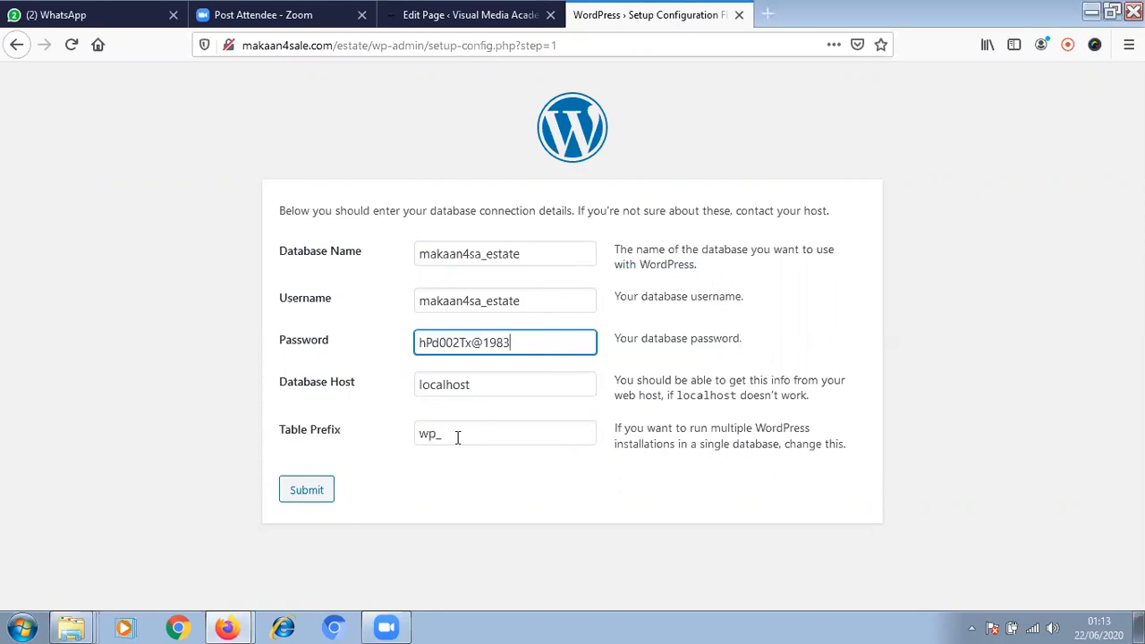
{"action": "left_click", "coordinate": [307, 494]}
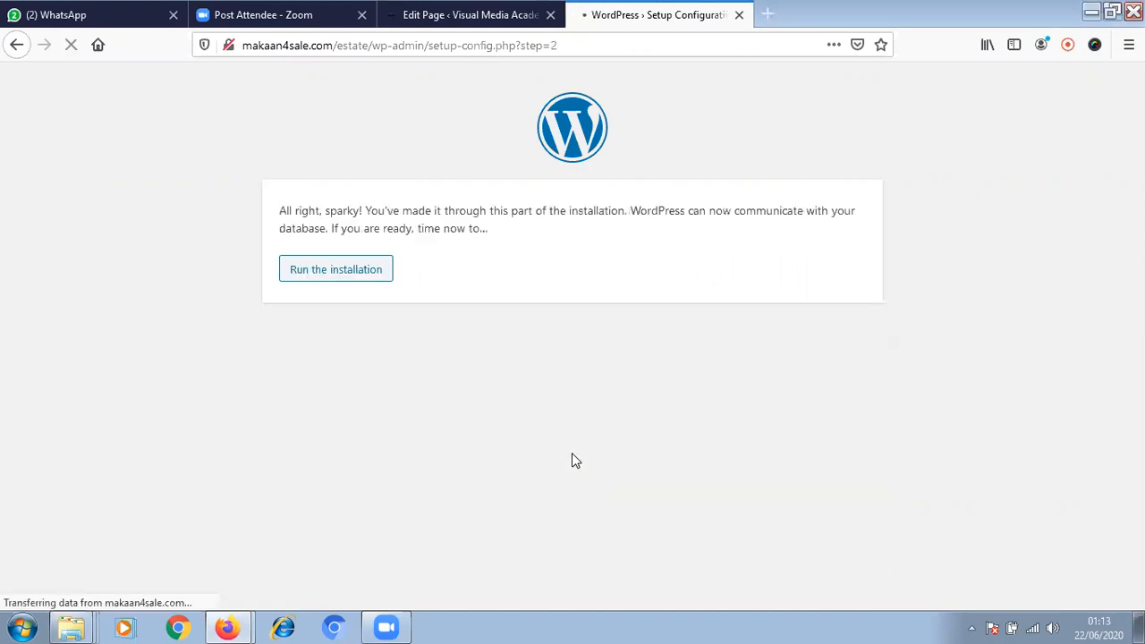
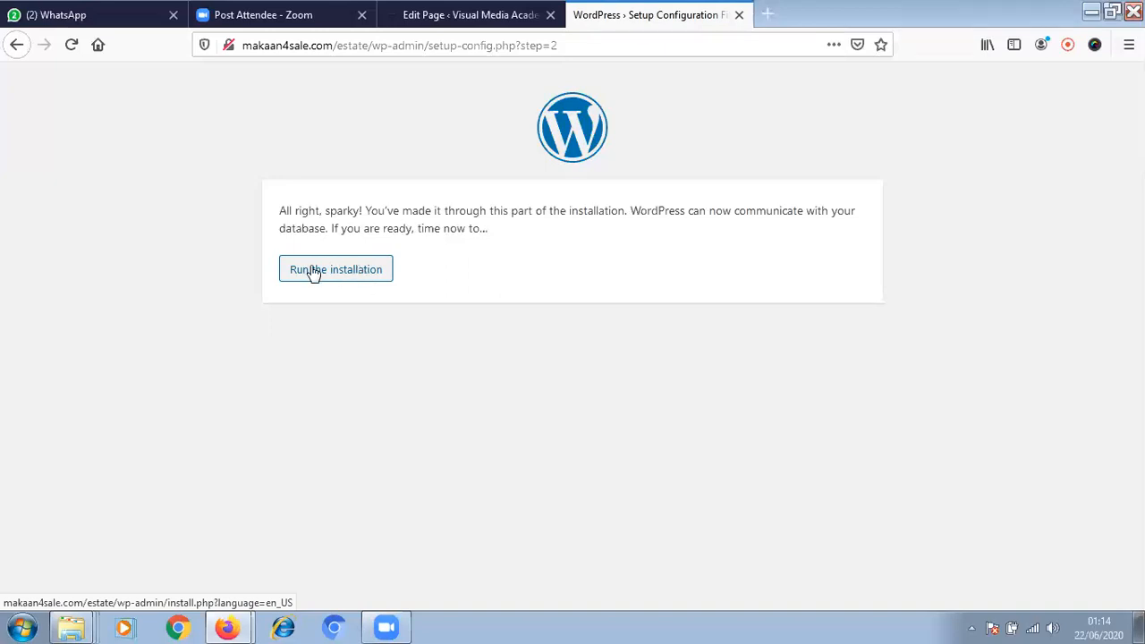
Run the WordPress installation and scroll down to the site details form
{"action": "left_click", "coordinate": [315, 270]}
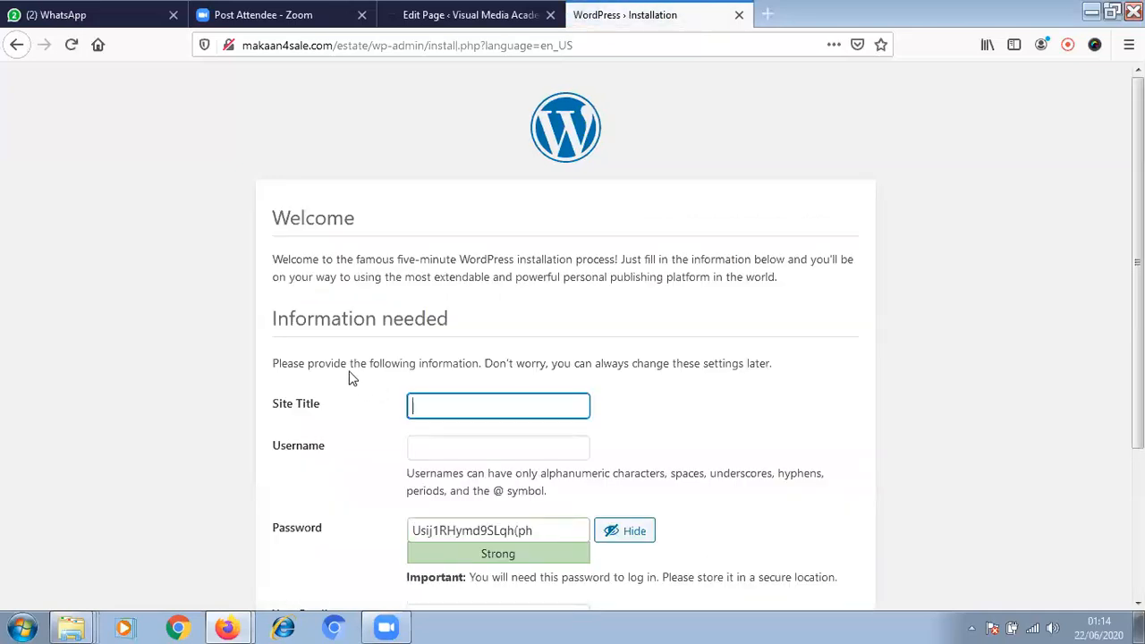
{"action": "scroll", "coordinate": [358, 383], "scroll_direction": "down", "scroll_amount": 1}
{"action": "scroll", "coordinate": [357, 384], "scroll_direction": "down", "scroll_amount": 2}
Enter 'Real Estate' as the site title and 'estate' as the admin username
{"action": "left_click", "coordinate": [489, 234]}
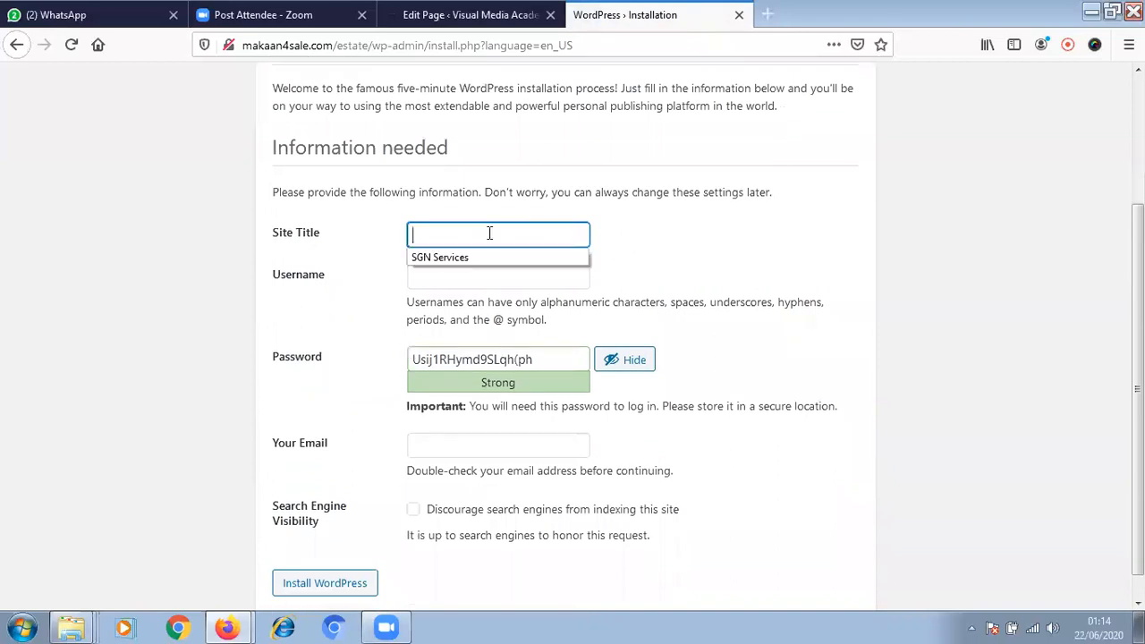
{"action": "type", "text": "Rela"}
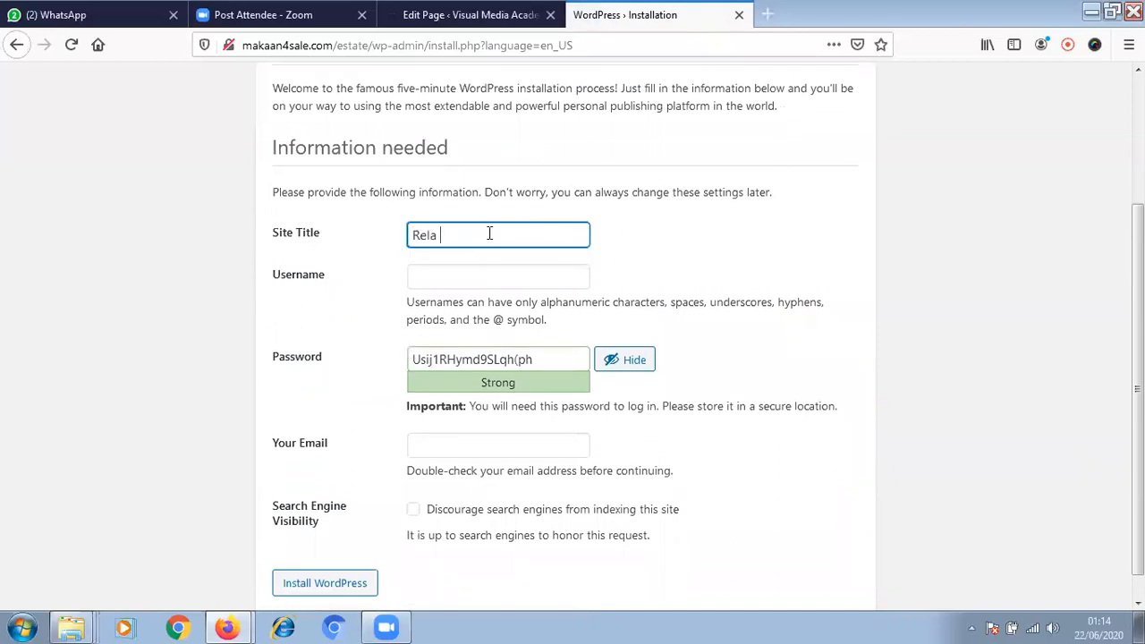
{"action": "key", "text": "BackSpace"}
{"action": "key", "text": "BackSpace"}
{"action": "key", "text": "BackSpace"}
{"action": "type", "text": "al Estate"}
{"action": "key", "text": "Tab"}
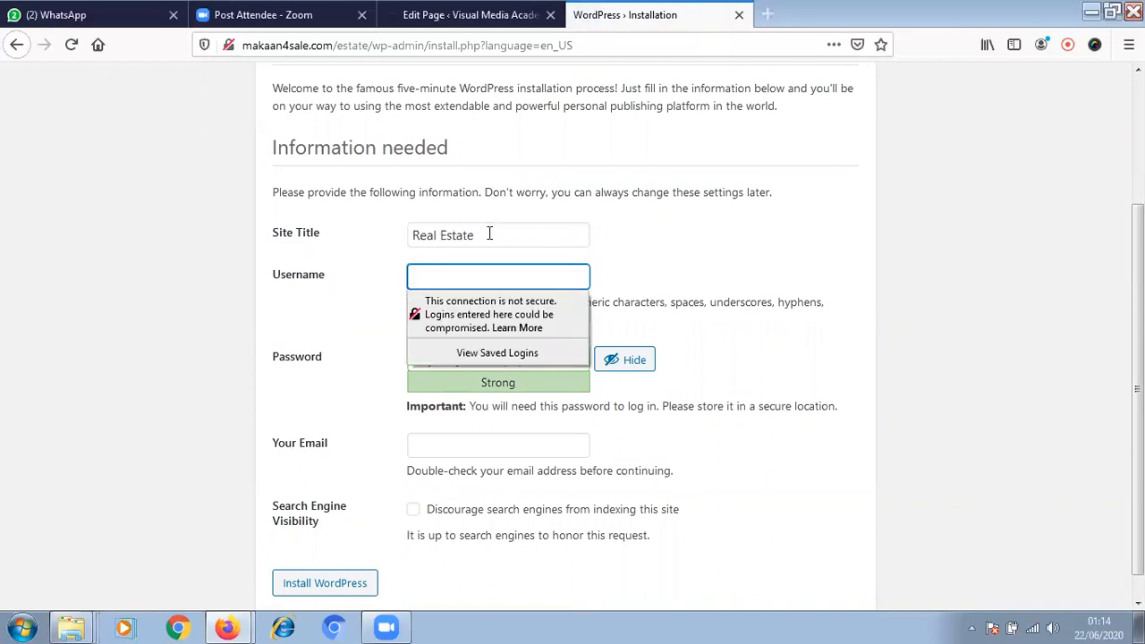
{"action": "type", "text": "estate"}
Replace the generated password with a custom strong one and enter the admin e-mail, leaving search engine visibility unchecked
{"action": "left_click", "coordinate": [367, 333]}
{"action": "left_click_drag", "start_coordinate": [548, 356], "coordinate": [397, 342]}
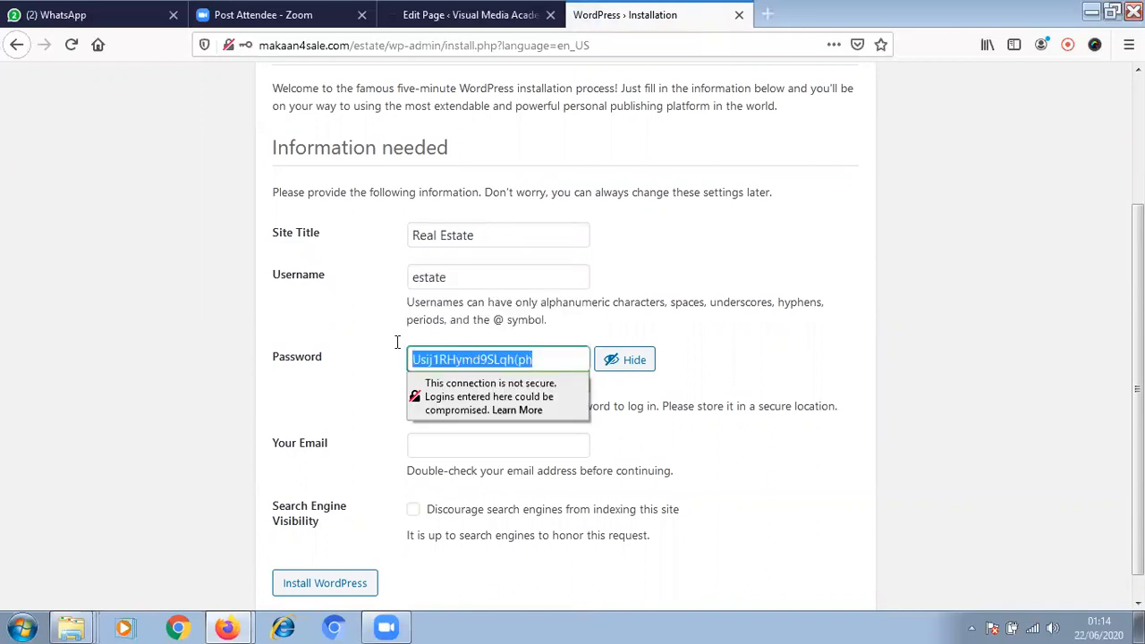
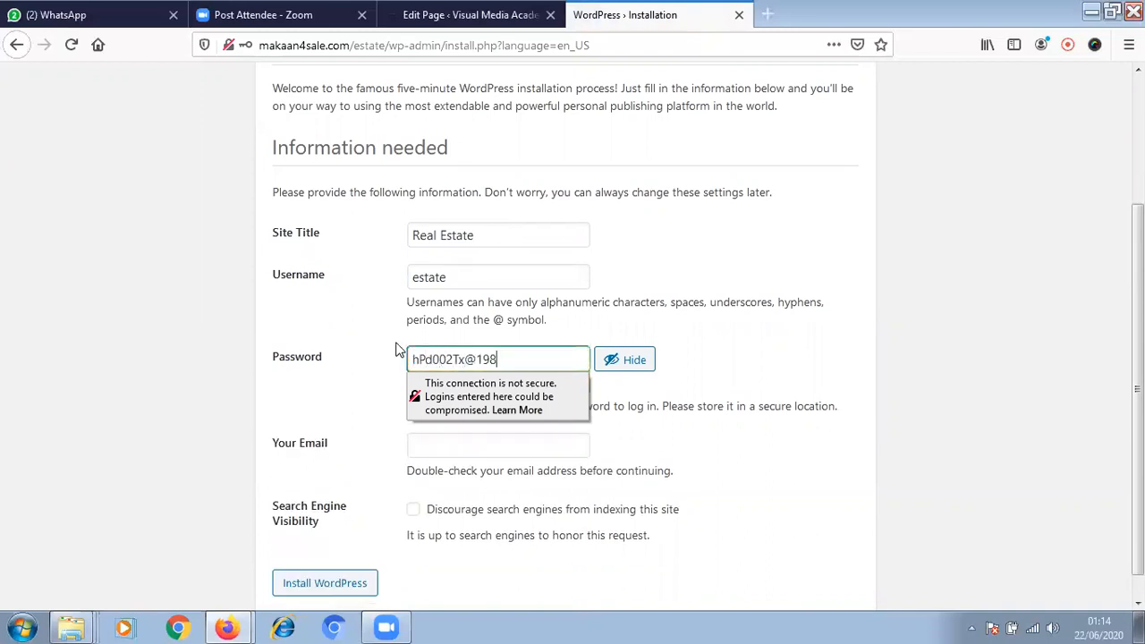
{"action": "left_click", "coordinate": [465, 452]}
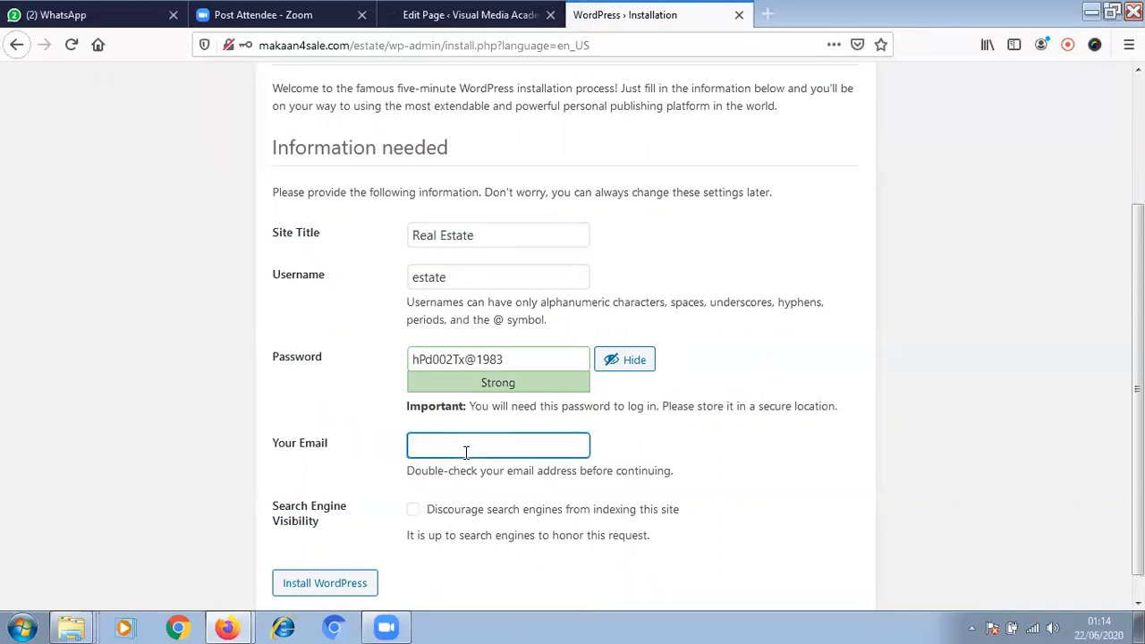
{"action": "key", "text": "Tab"}
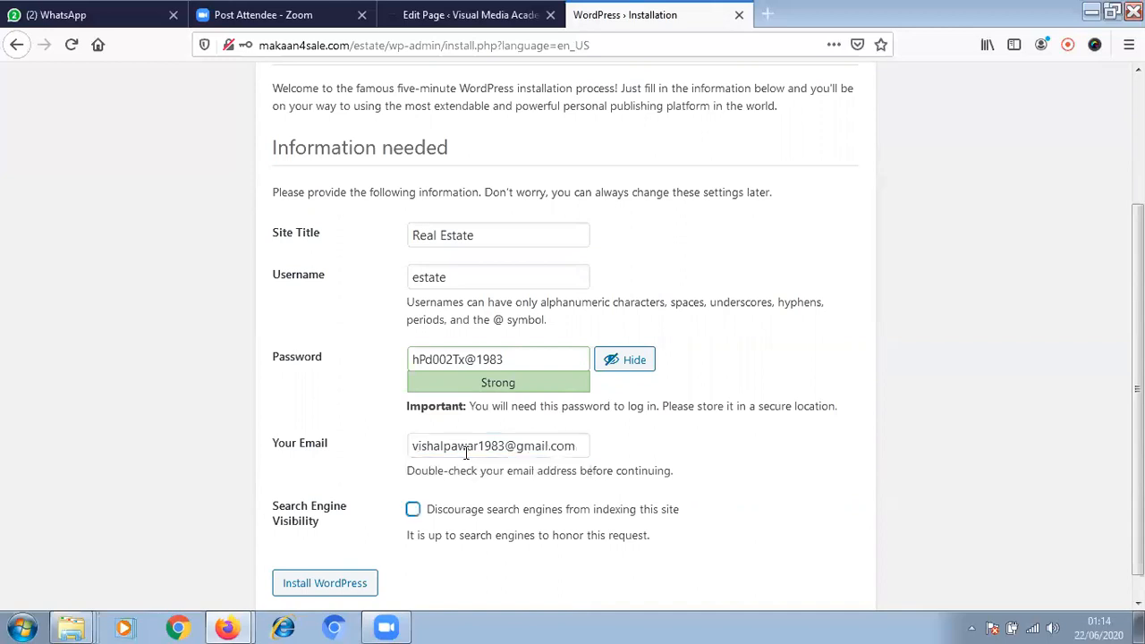
{"action": "scroll", "coordinate": [484, 425], "scroll_direction": "down", "scroll_amount": 2}
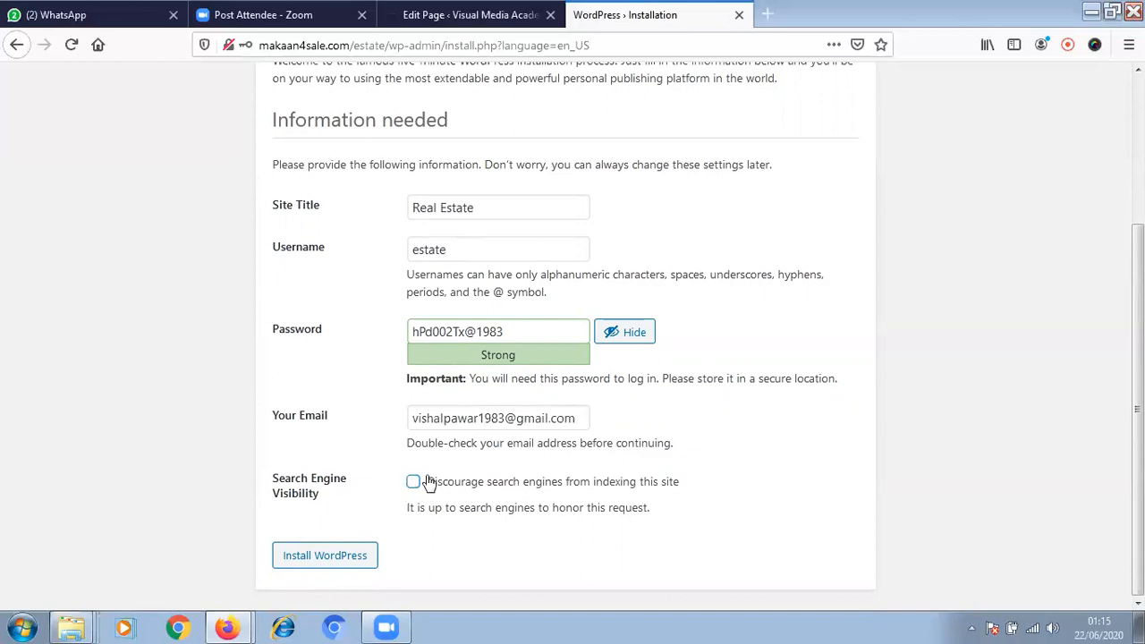
{"action": "left_click_drag", "start_coordinate": [427, 482], "coordinate": [677, 493]}
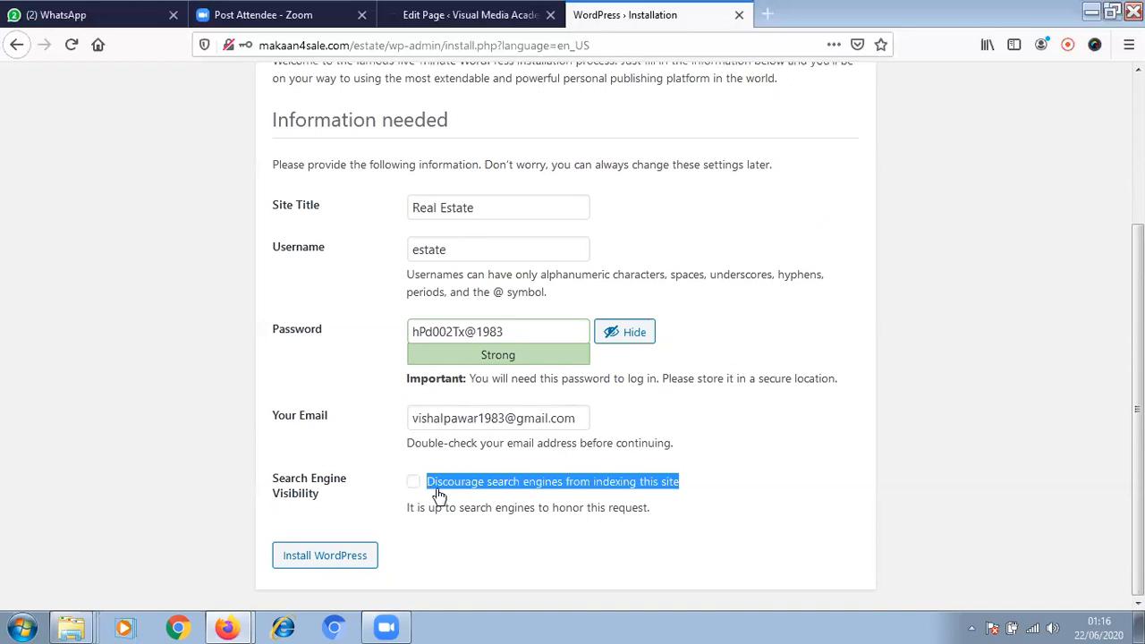
Install WordPress, decline Firefox's save-login prompt, and proceed to the Log In page
{"action": "left_click", "coordinate": [324, 556]}
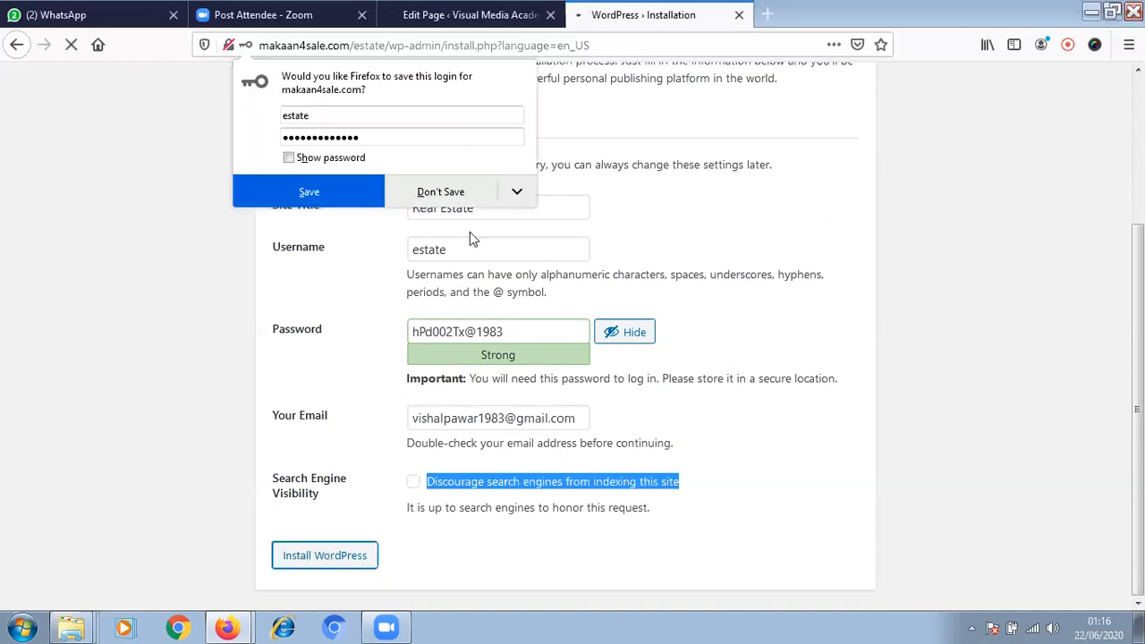
{"action": "left_click", "coordinate": [472, 195]}
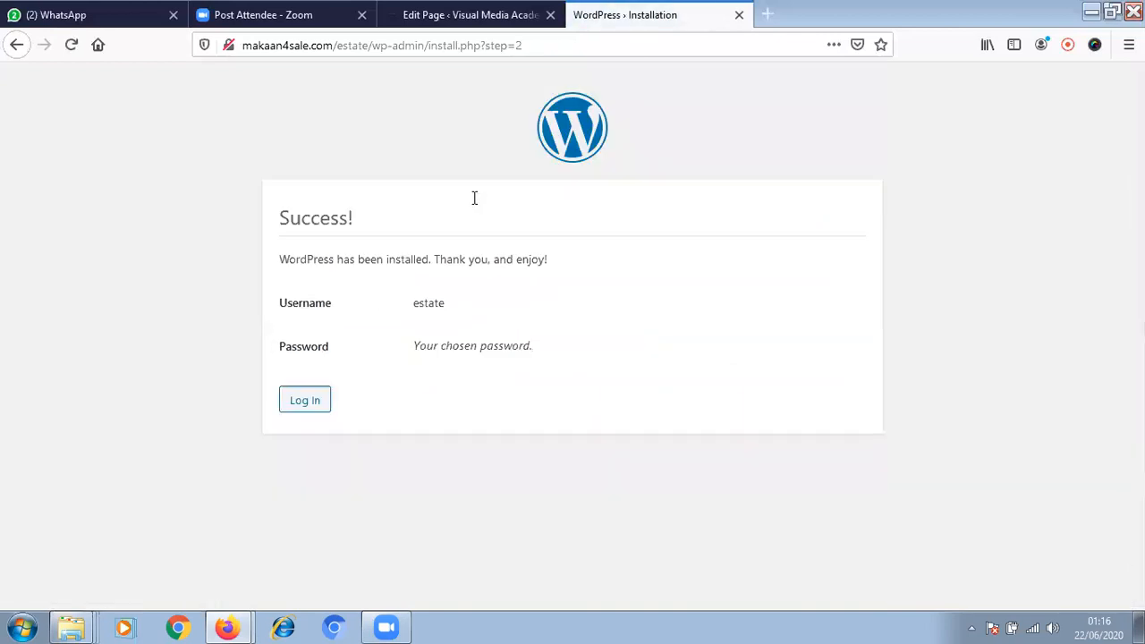
{"action": "left_click", "coordinate": [305, 400]}
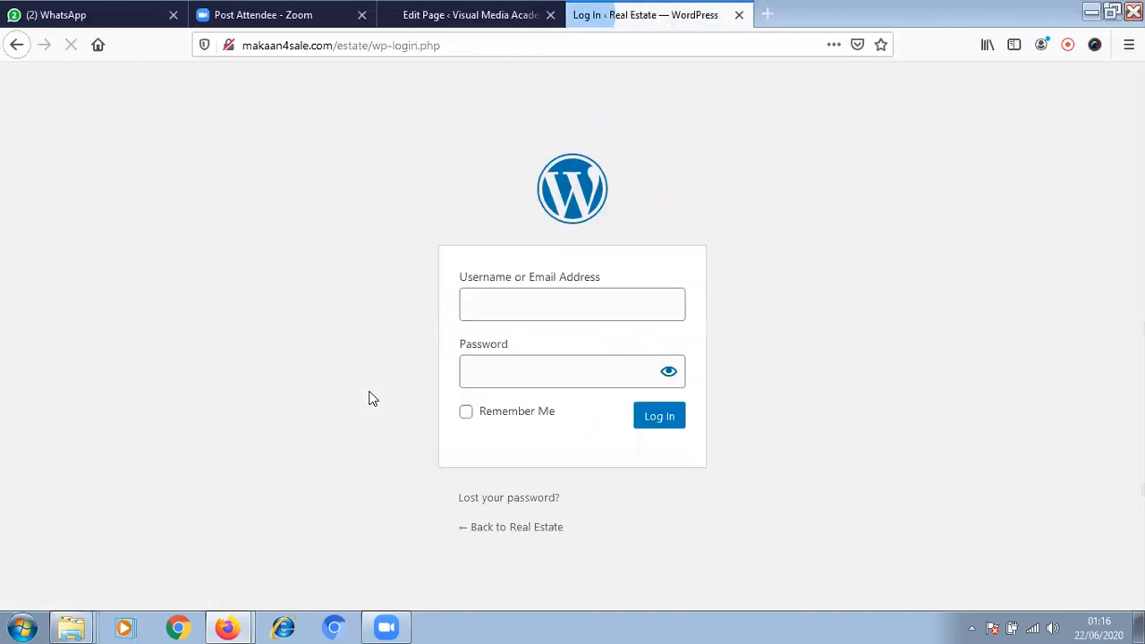
Log in with username 'estate' and the admin password
{"action": "left_click", "coordinate": [512, 310]}
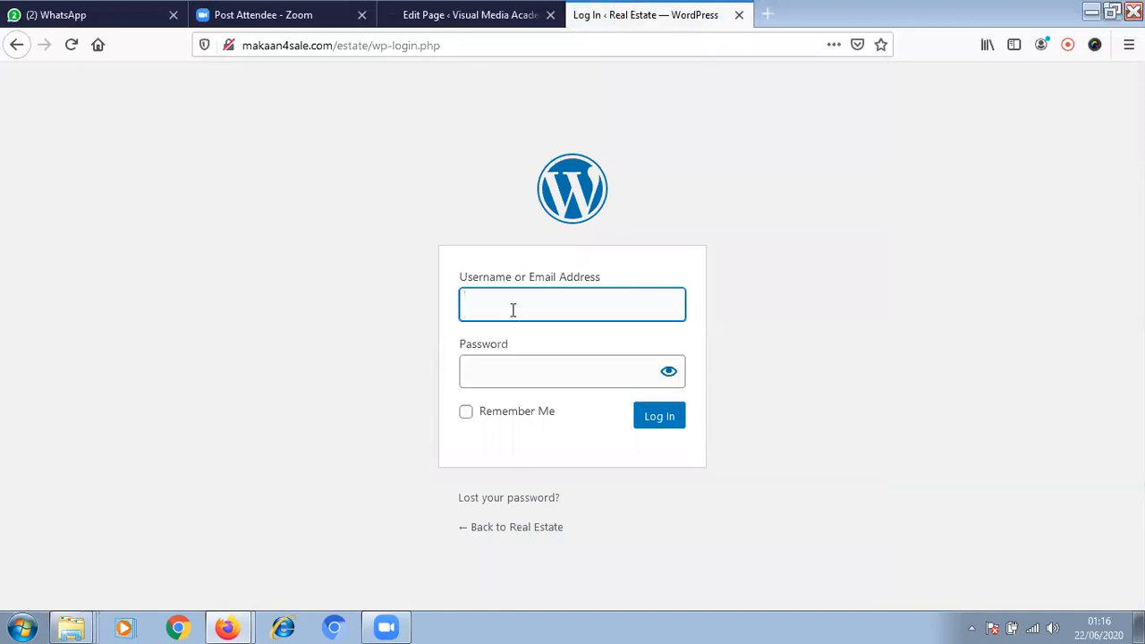
{"action": "type", "text": "estate"}
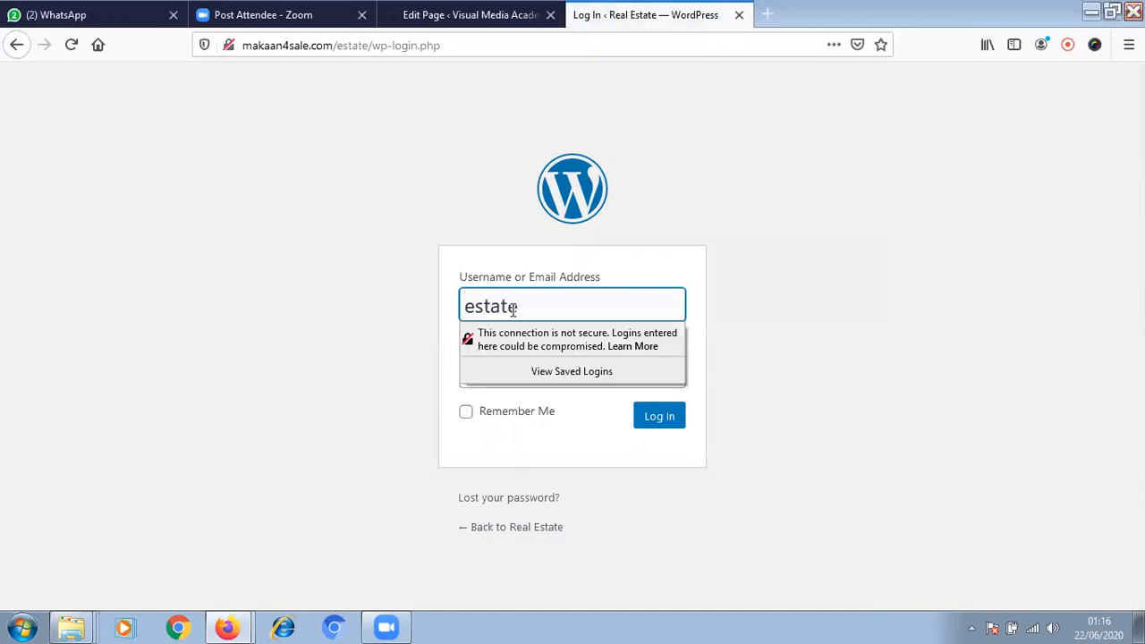
{"action": "key", "text": "Tab"}
{"action": "type", "text": "*************"}
{"action": "key", "text": "Return"}
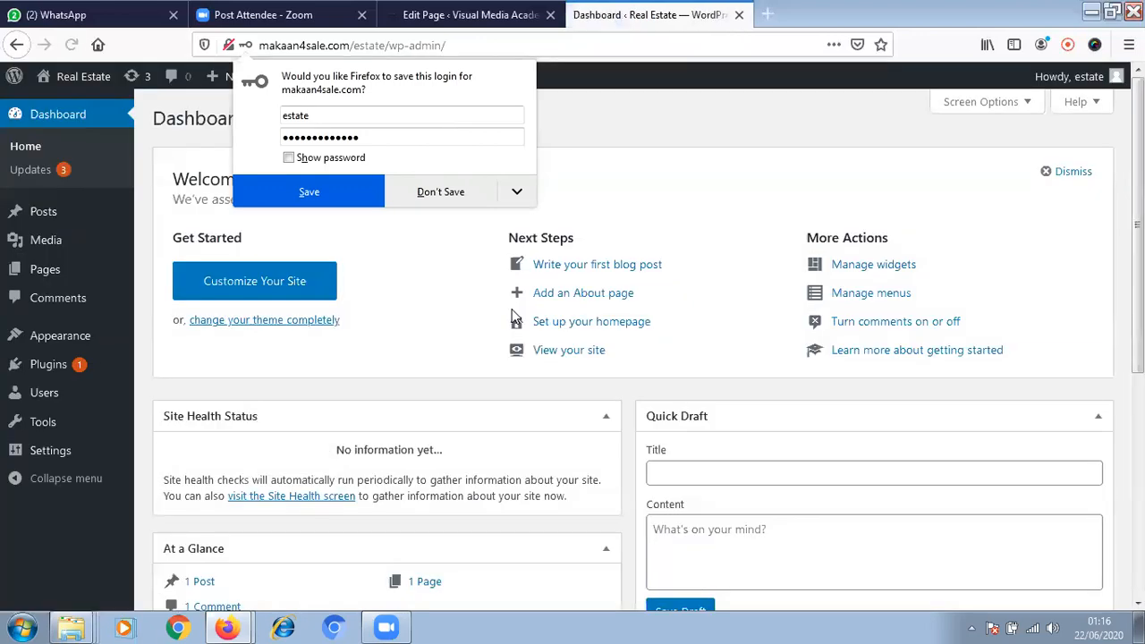
Dismiss Firefox's save-login prompt, look over the admin sidebar menus, and open Comments
{"action": "left_click", "coordinate": [427, 195]}
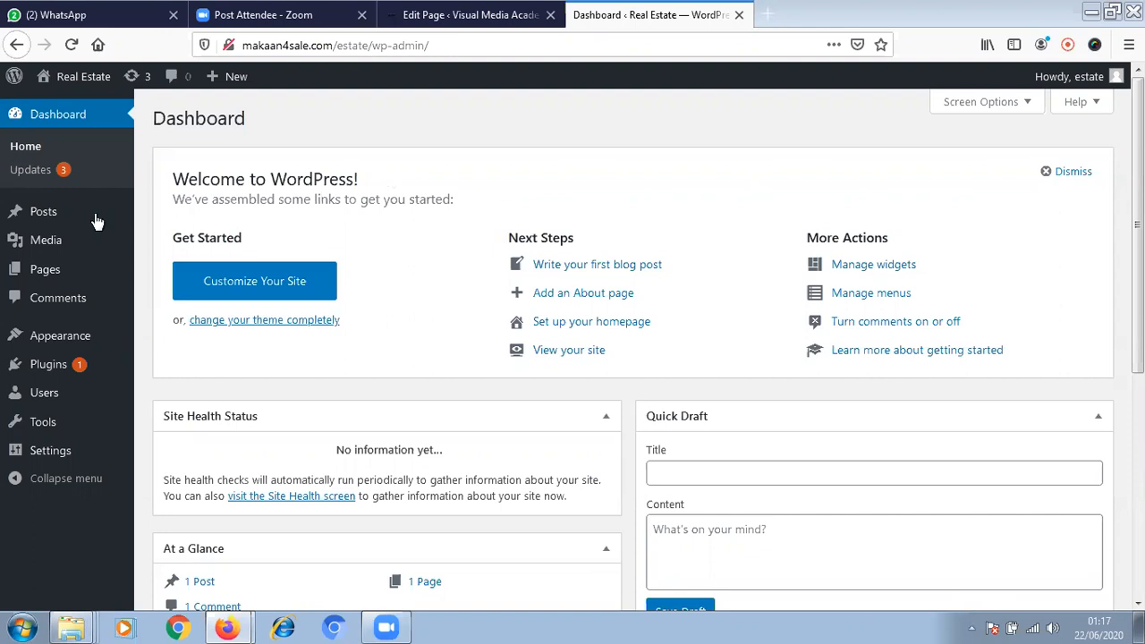
{"action": "mouse_move", "coordinate": [76, 421]}
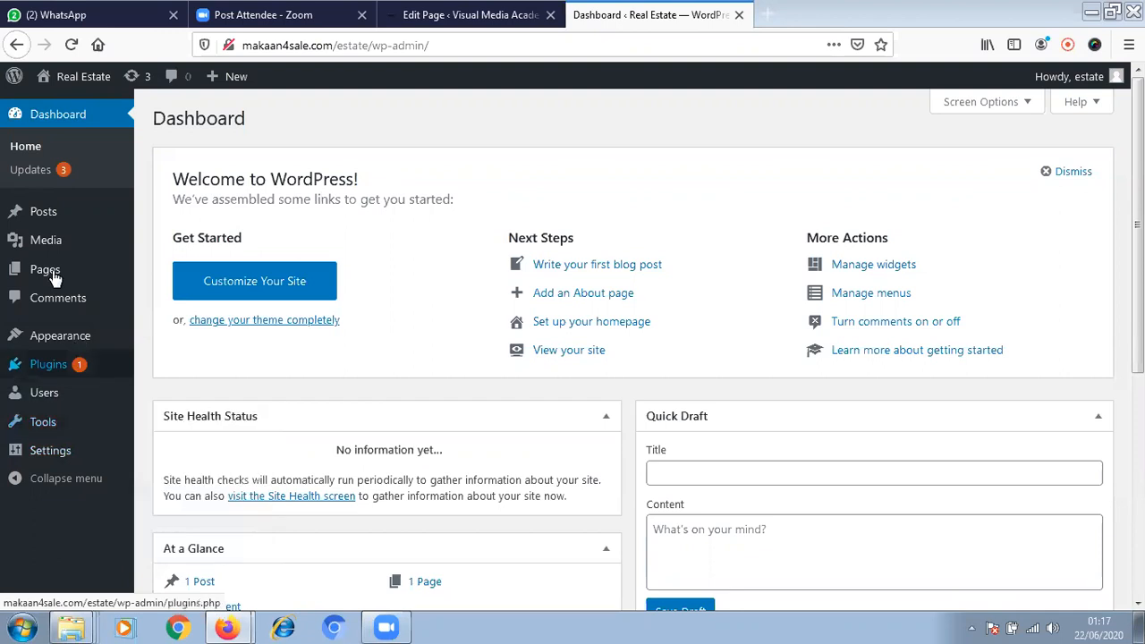
{"action": "mouse_move", "coordinate": [54, 278]}
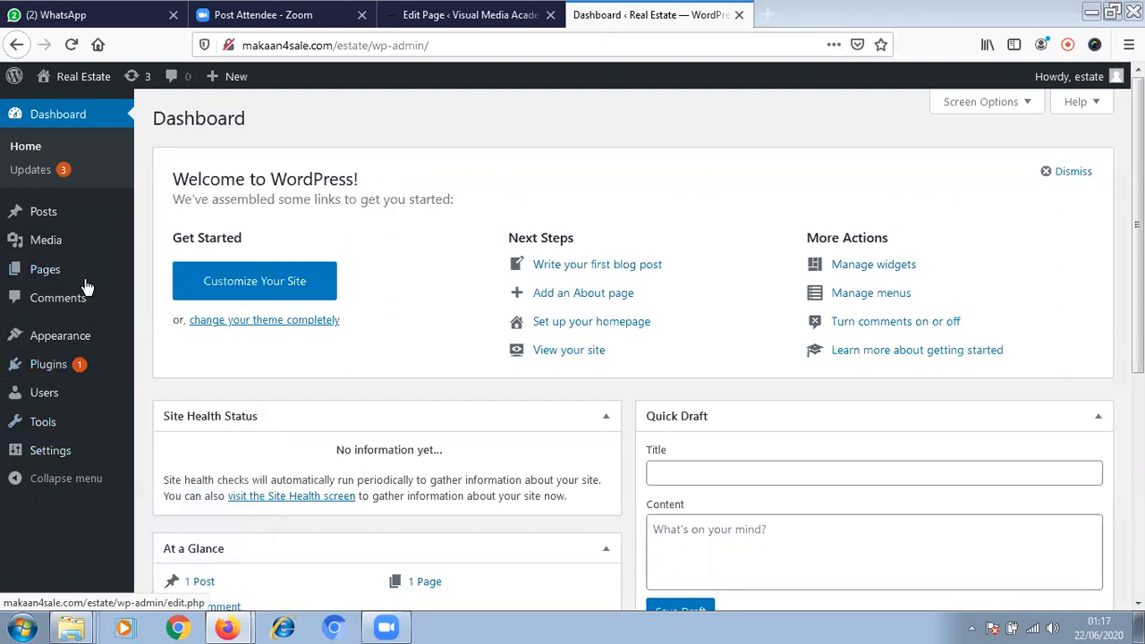
{"action": "mouse_move", "coordinate": [70, 378]}
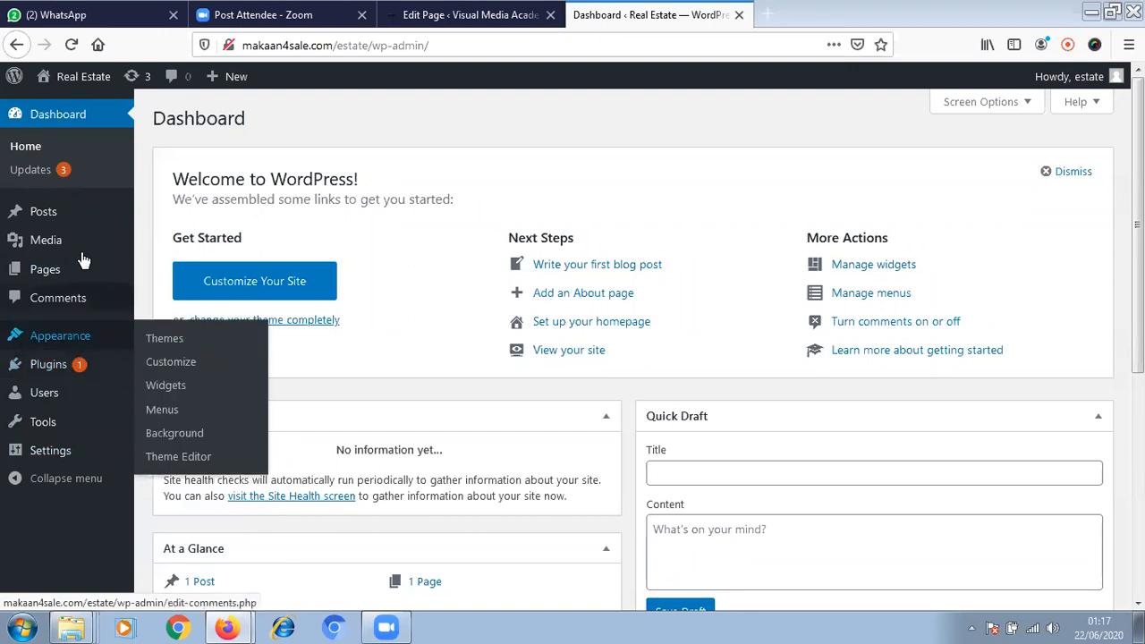
{"action": "mouse_move", "coordinate": [64, 211]}
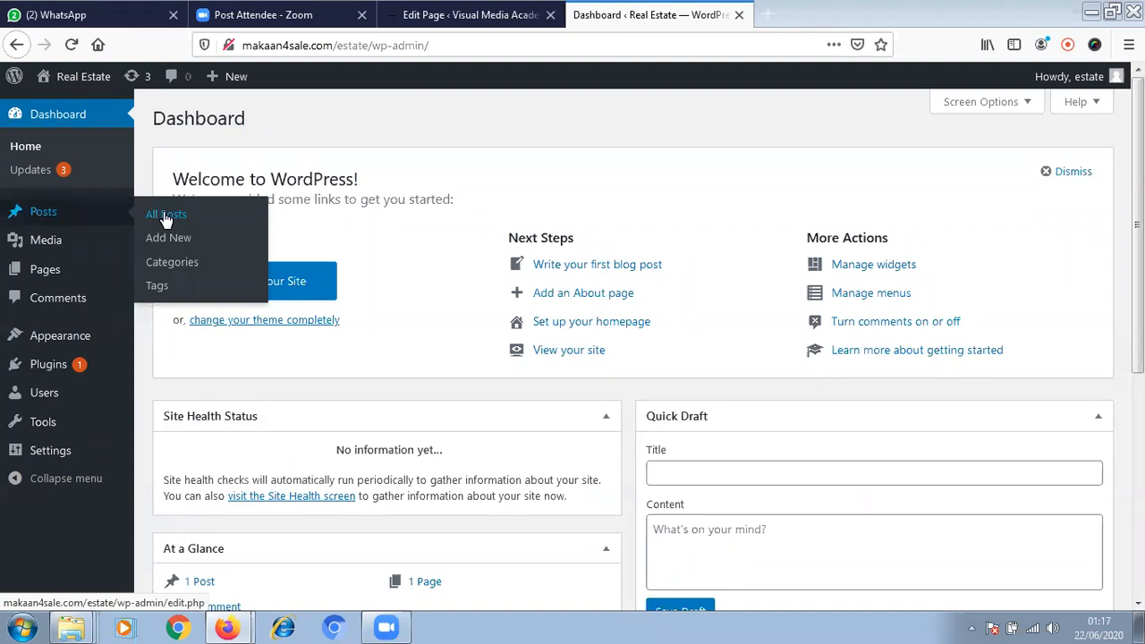
{"action": "mouse_move", "coordinate": [51, 250]}
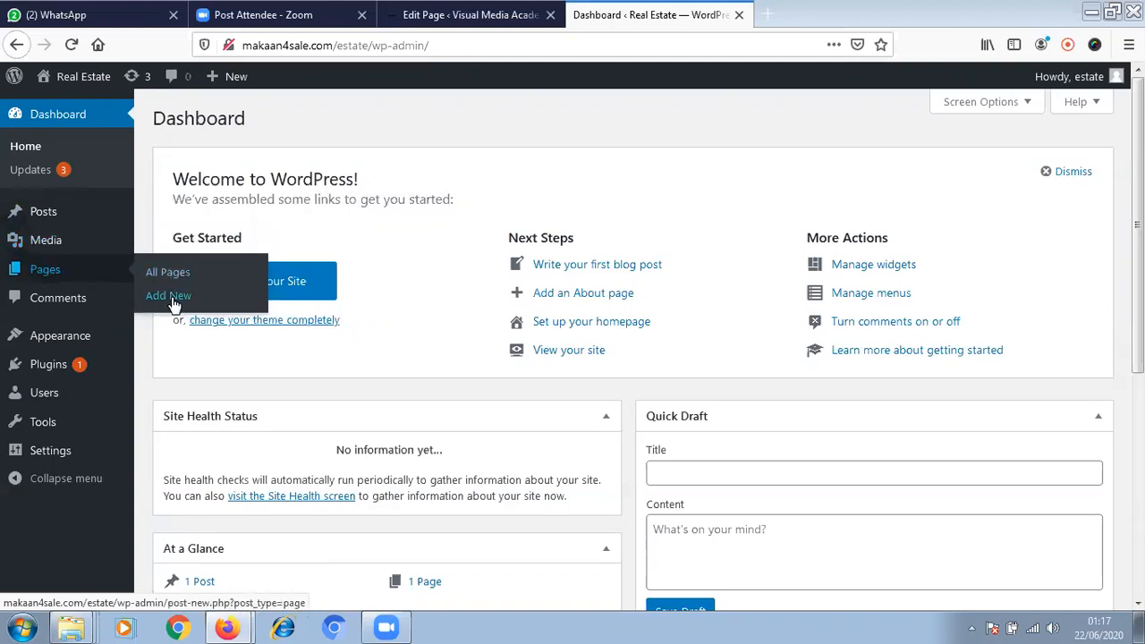
{"action": "left_click", "coordinate": [69, 304]}
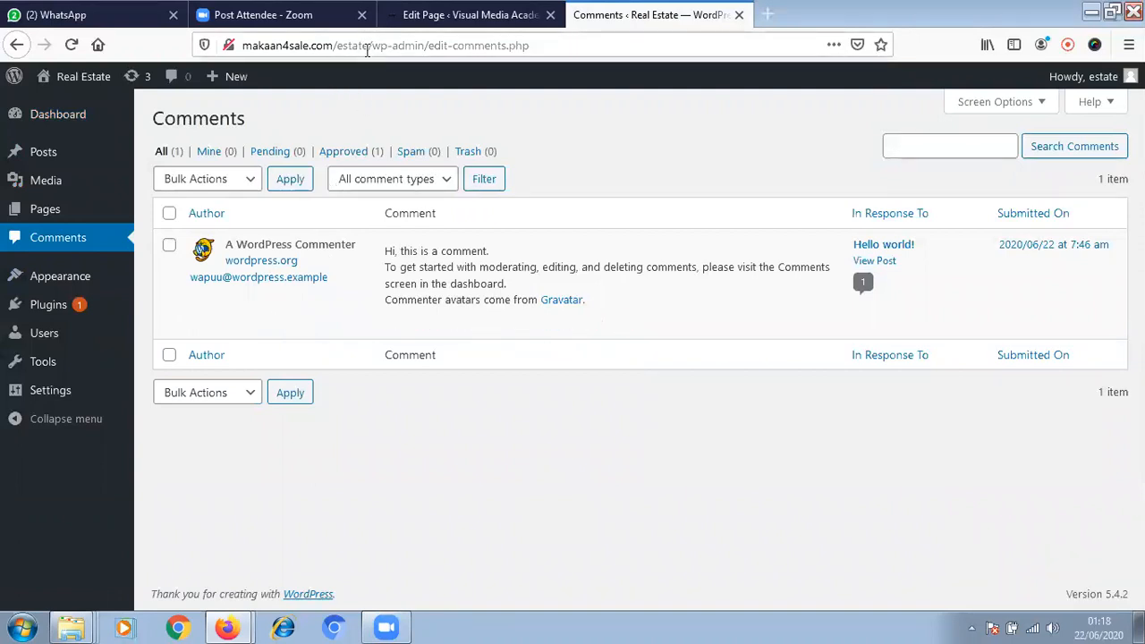
Copy the site address and paste it into a new tab of the private OVIPanel window
{"action": "left_click_drag", "start_coordinate": [371, 44], "coordinate": [242, 45]}
{"action": "key", "text": "ctrl+c"}
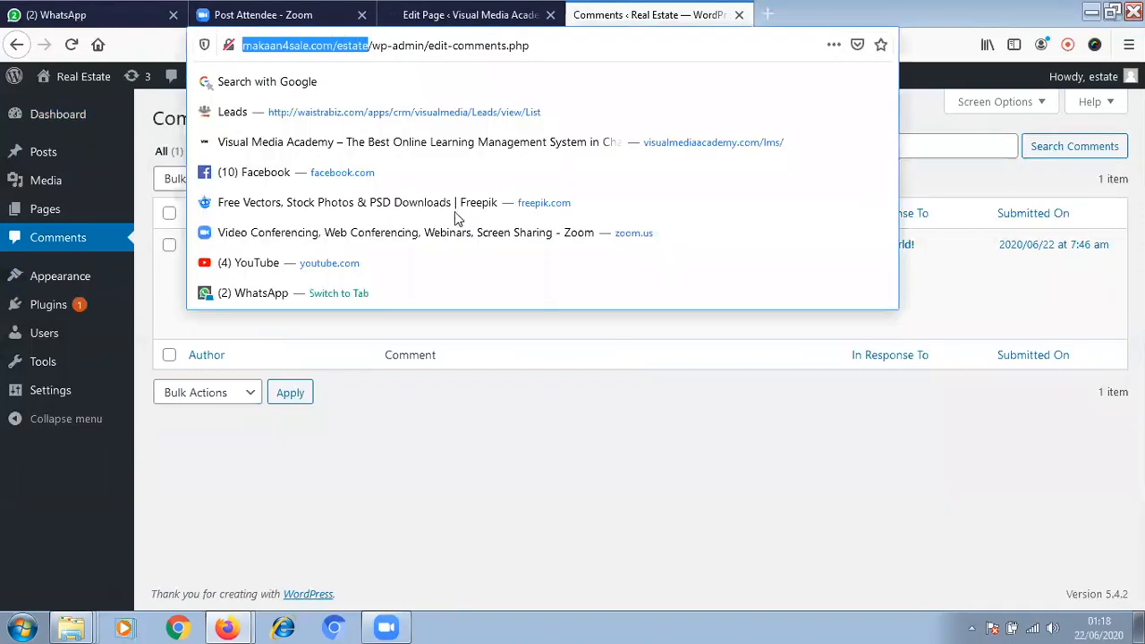
{"action": "left_click", "coordinate": [227, 627]}
{"action": "left_click", "coordinate": [263, 557]}
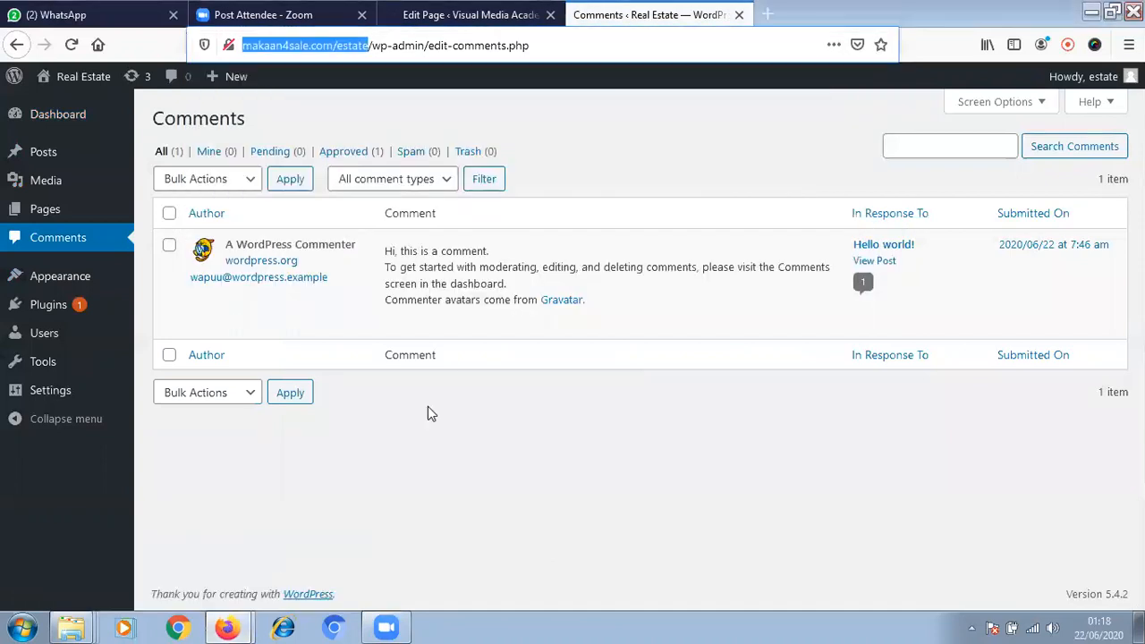
{"action": "left_click", "coordinate": [227, 627]}
{"action": "left_click", "coordinate": [242, 591]}
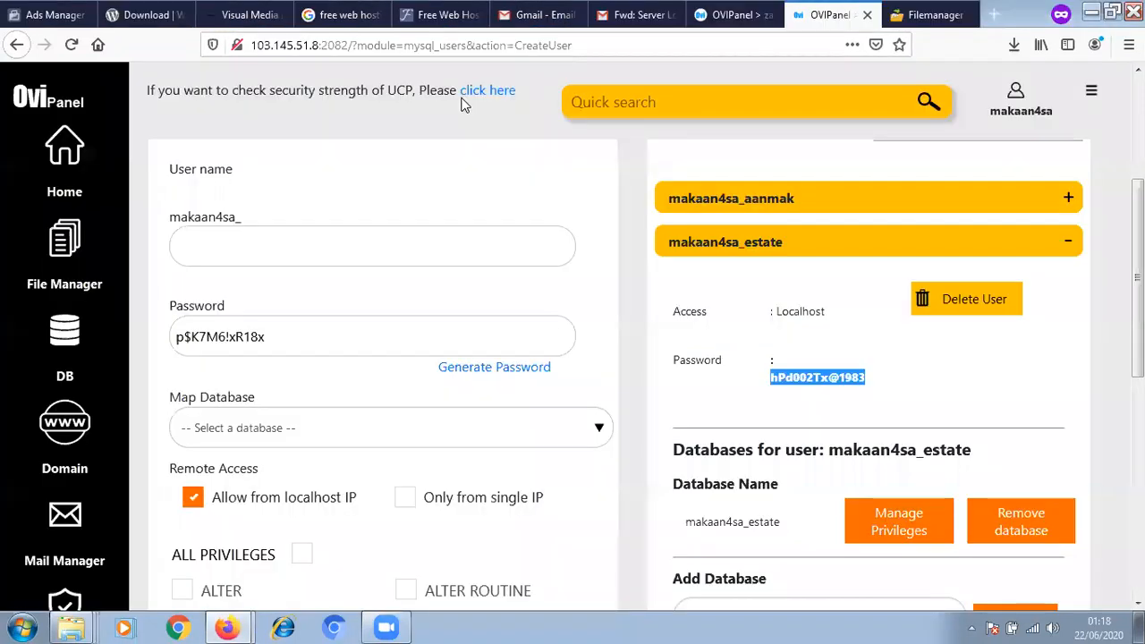
{"action": "left_click", "coordinate": [486, 45]}
{"action": "key", "text": "ctrl+t"}
{"action": "key", "text": "ctrl+v"}
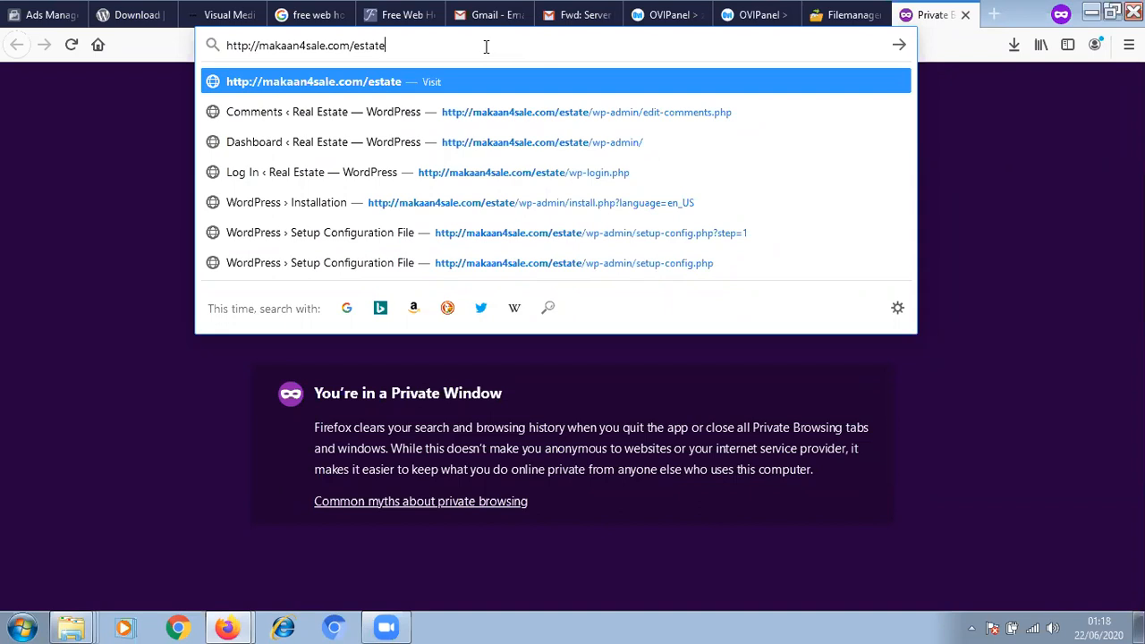
Correct the address to makaan4sale.com/estate and load the site's front page
{"action": "double_click", "coordinate": [377, 45]}
{"action": "left_click", "coordinate": [626, 624]}
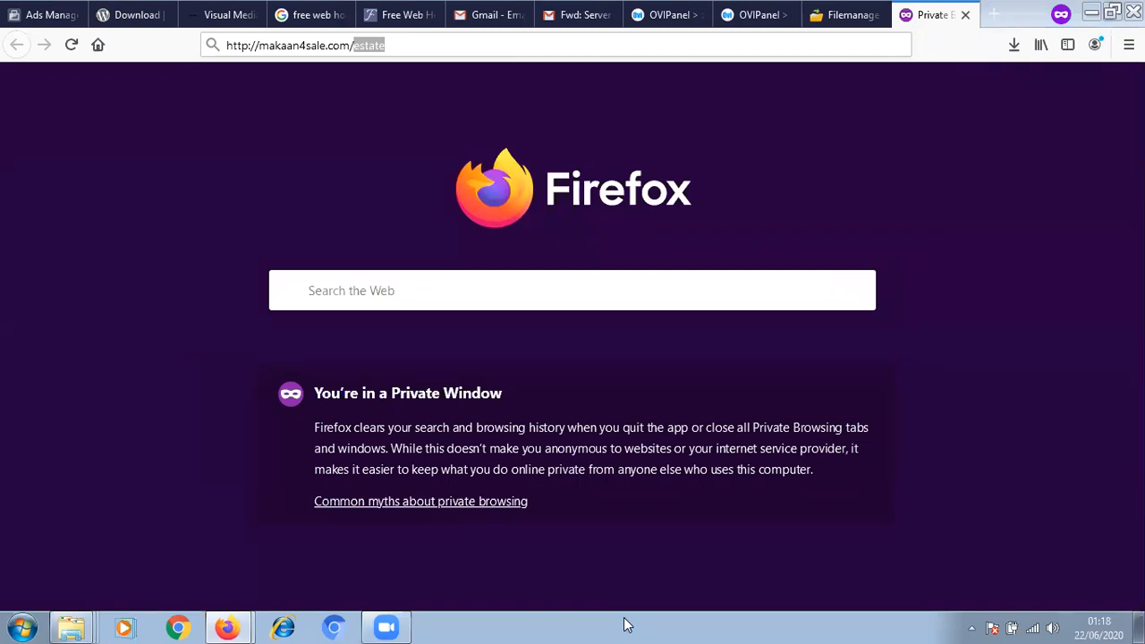
{"action": "left_click", "coordinate": [424, 36]}
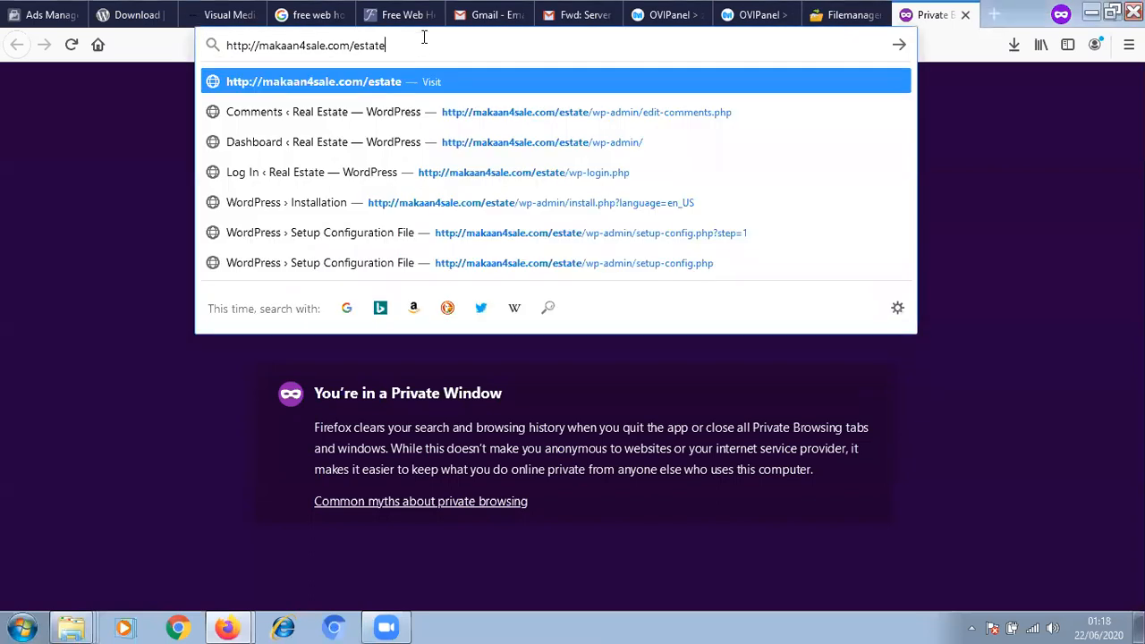
{"action": "key", "text": "BackSpace"}
{"action": "key", "text": "BackSpace"}
{"action": "key", "text": "BackSpace"}
{"action": "key", "text": "BackSpace"}
{"action": "key", "text": "BackSpace"}
{"action": "key", "text": "BackSpace"}
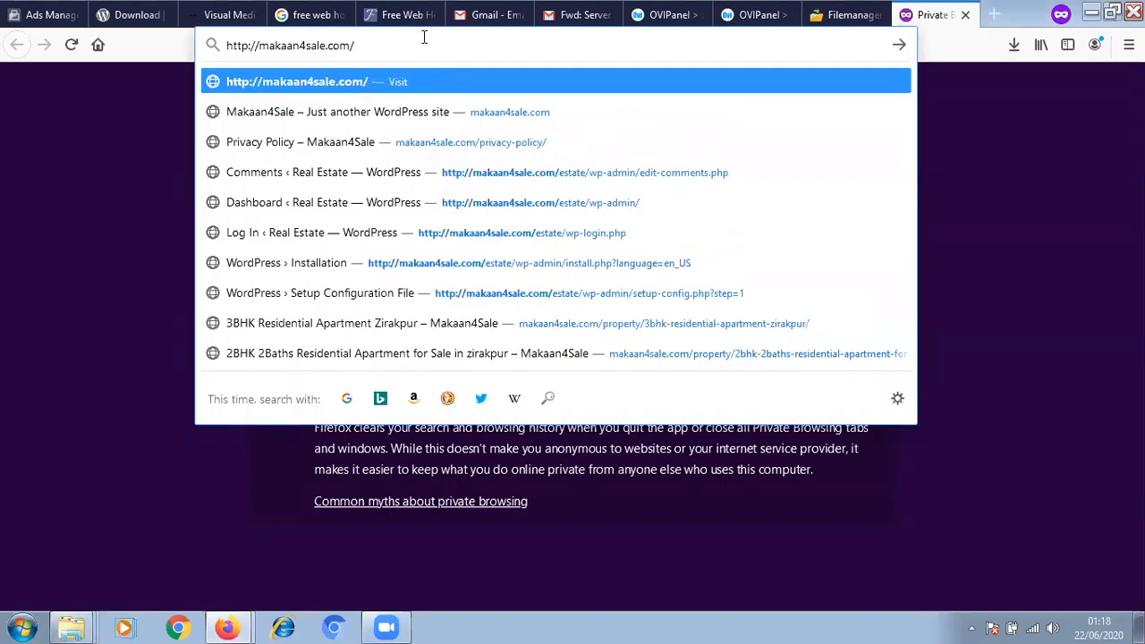
{"action": "type", "text": "wp-admin"}
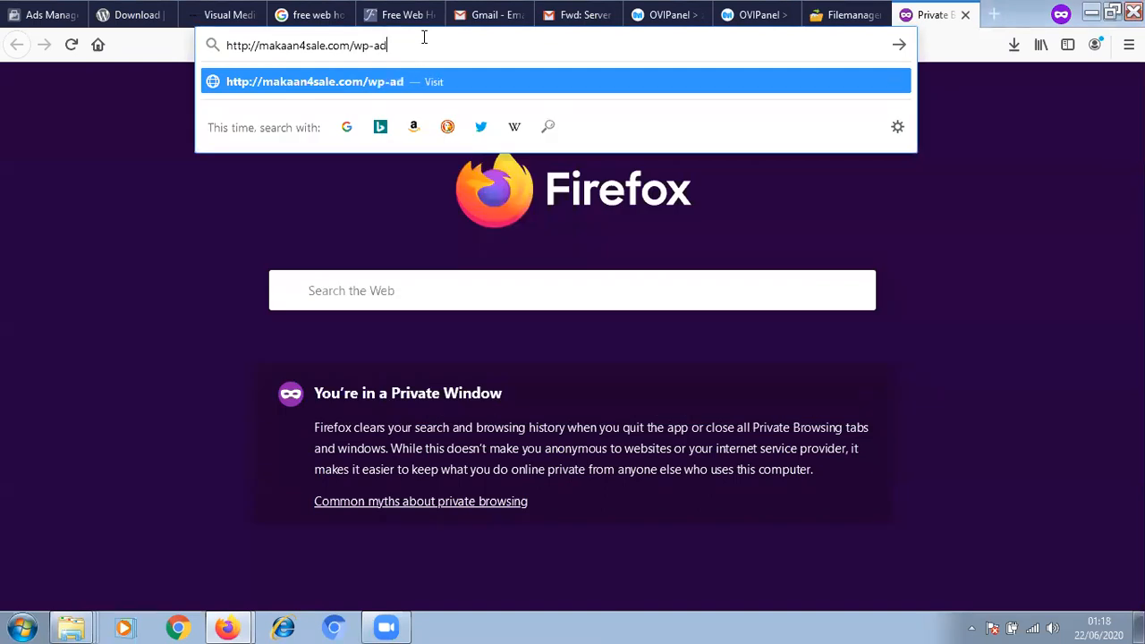
{"action": "key", "text": "BackSpace"}
{"action": "key", "text": "BackSpace"}
{"action": "key", "text": "BackSpace"}
{"action": "key", "text": "BackSpace"}
{"action": "key", "text": "BackSpace"}
{"action": "key", "text": "BackSpace"}
{"action": "key", "text": "BackSpace"}
{"action": "key", "text": "BackSpace"}
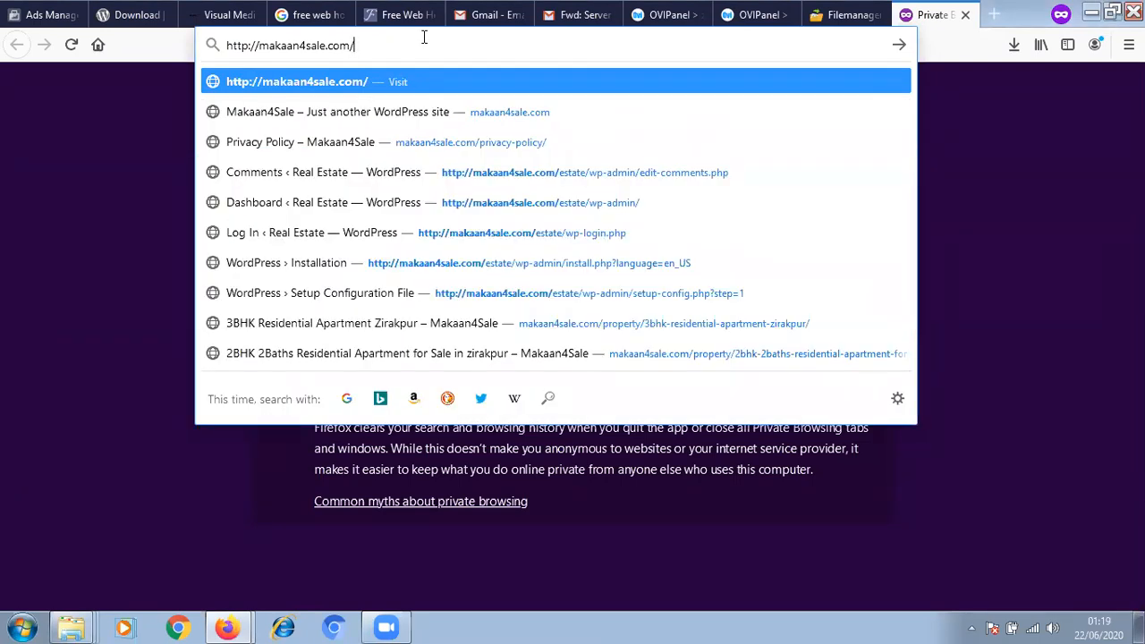
{"action": "type", "text": "estate"}
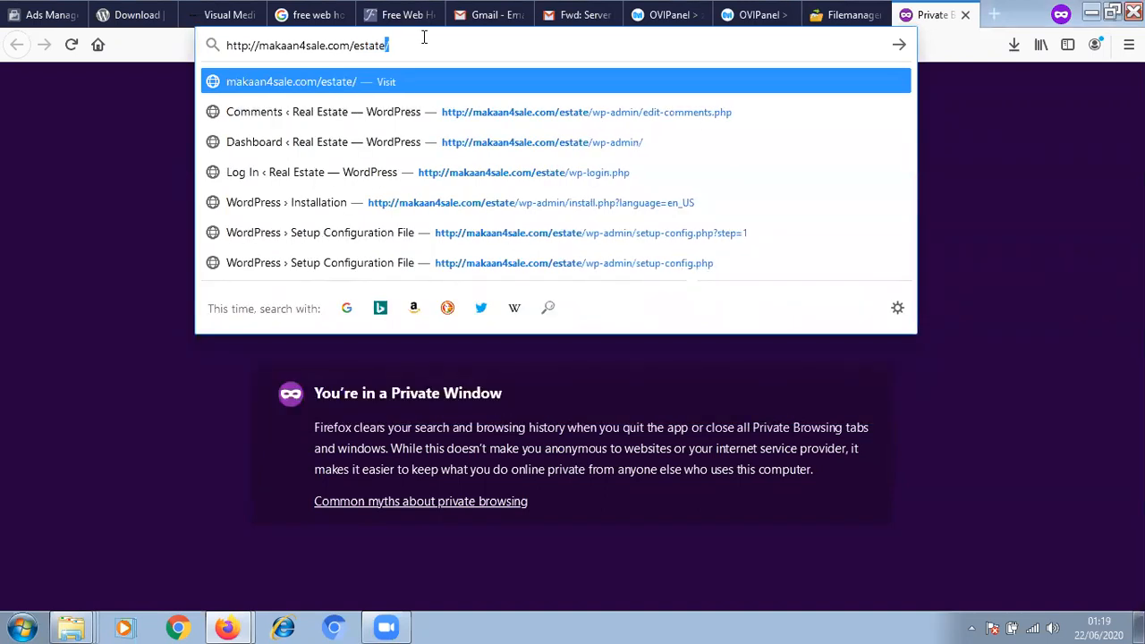
{"action": "key", "text": "Return"}
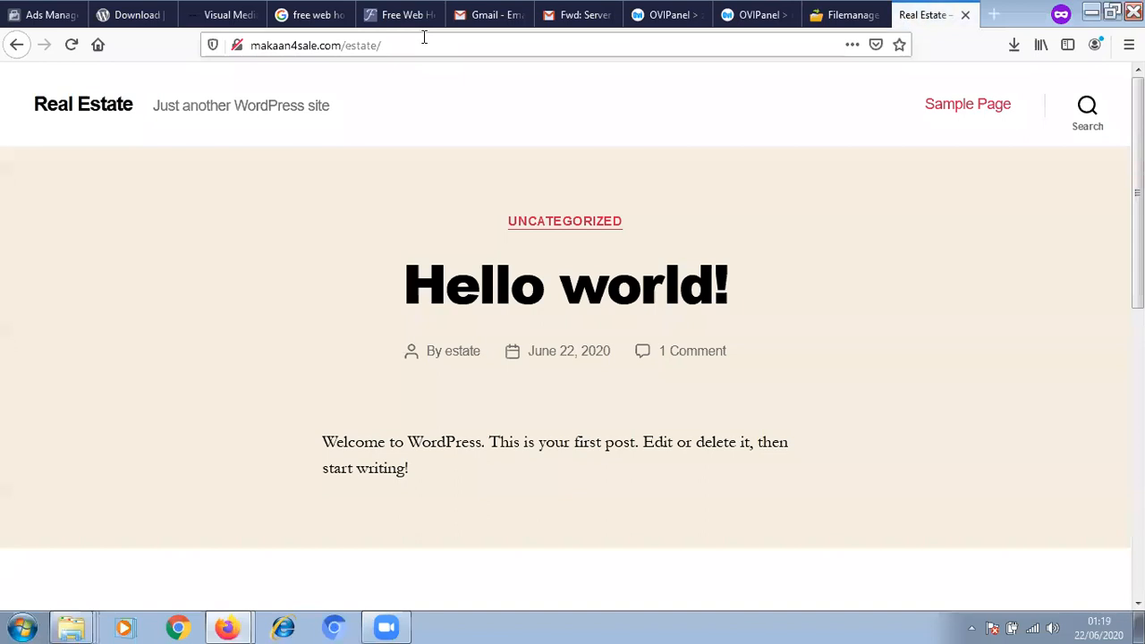
Scroll through the Hello world! front page and back to the top
{"action": "scroll", "coordinate": [582, 362], "scroll_direction": "down", "scroll_amount": 15}
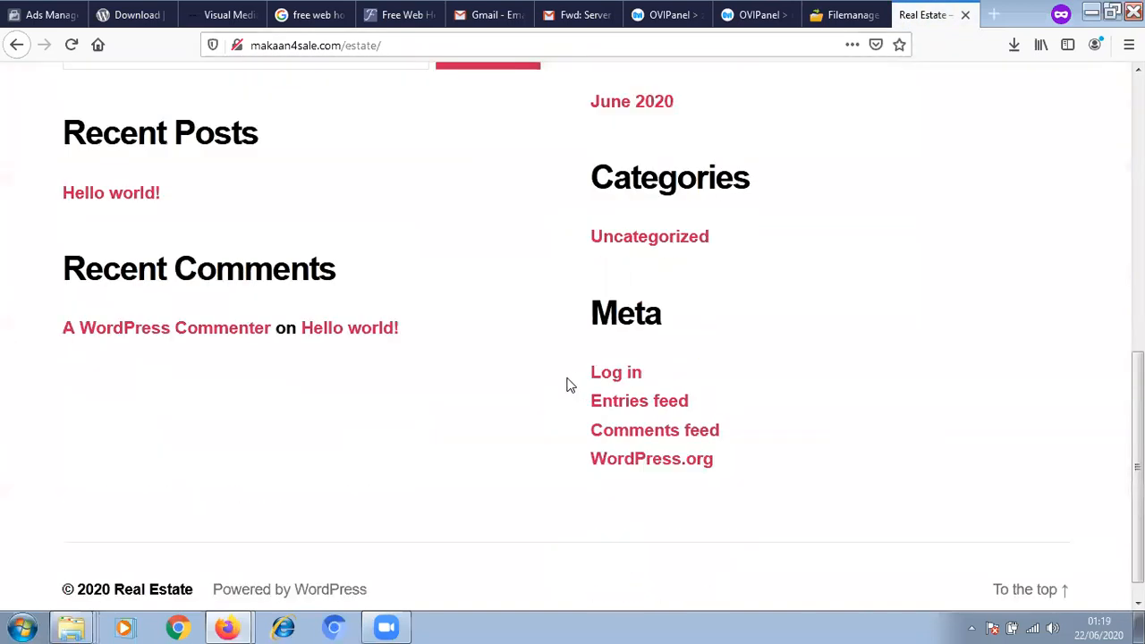
{"action": "scroll", "coordinate": [564, 391], "scroll_direction": "up", "scroll_amount": 15}
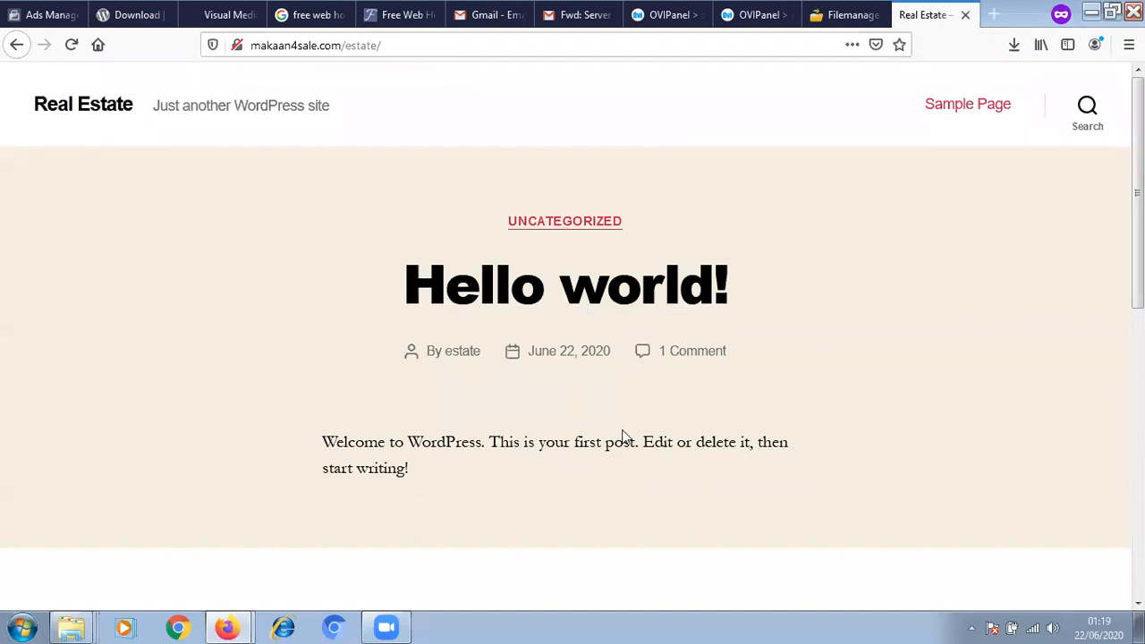
{"action": "scroll", "coordinate": [617, 432], "scroll_direction": "down", "scroll_amount": 4}
{"action": "scroll", "coordinate": [617, 438], "scroll_direction": "down", "scroll_amount": 3}
{"action": "scroll", "coordinate": [617, 438], "scroll_direction": "up", "scroll_amount": 1}
{"action": "scroll", "coordinate": [618, 438], "scroll_direction": "up", "scroll_amount": 6}
Browse to estate/wp-content/themes in OVIPanel's File Manager, then return to the WordPress Comments window
{"action": "left_click", "coordinate": [848, 15]}
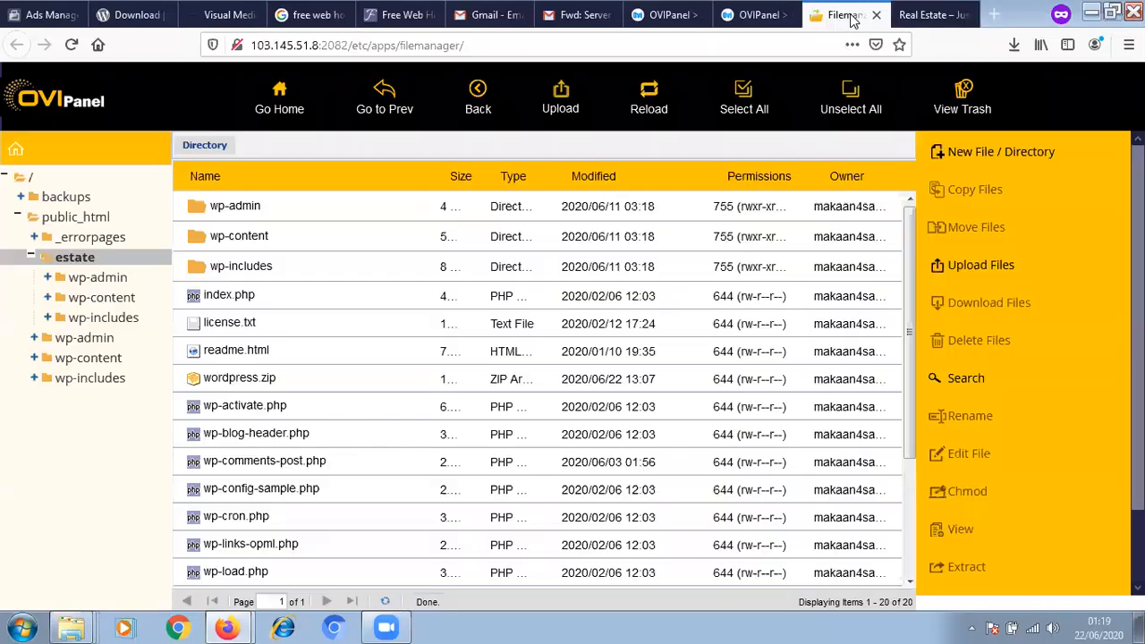
{"action": "double_click", "coordinate": [312, 238]}
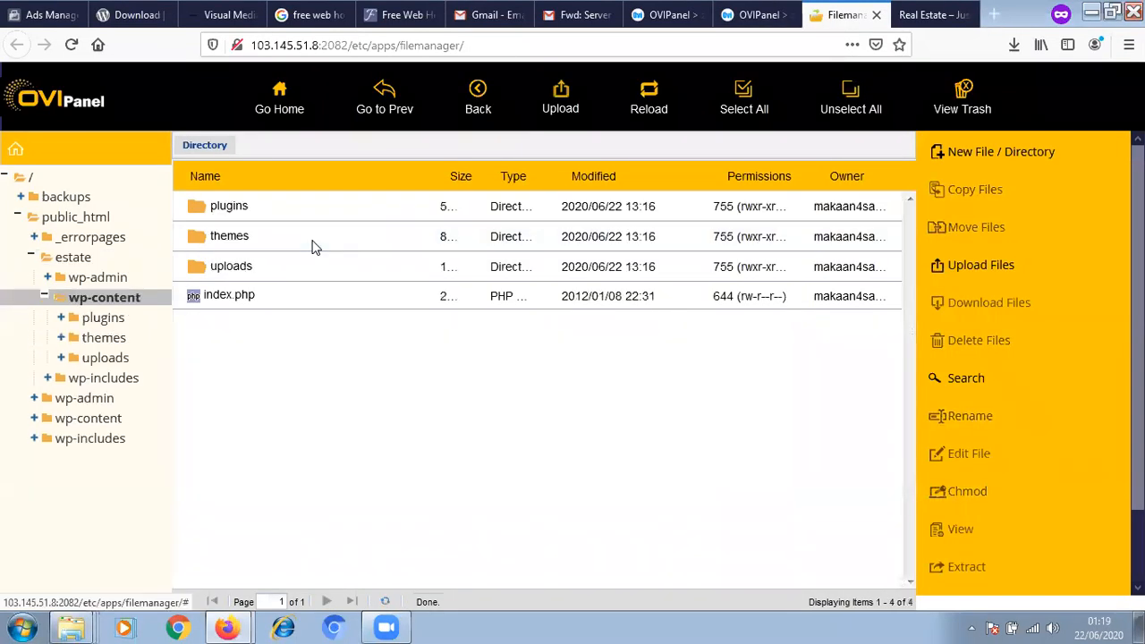
{"action": "double_click", "coordinate": [312, 237]}
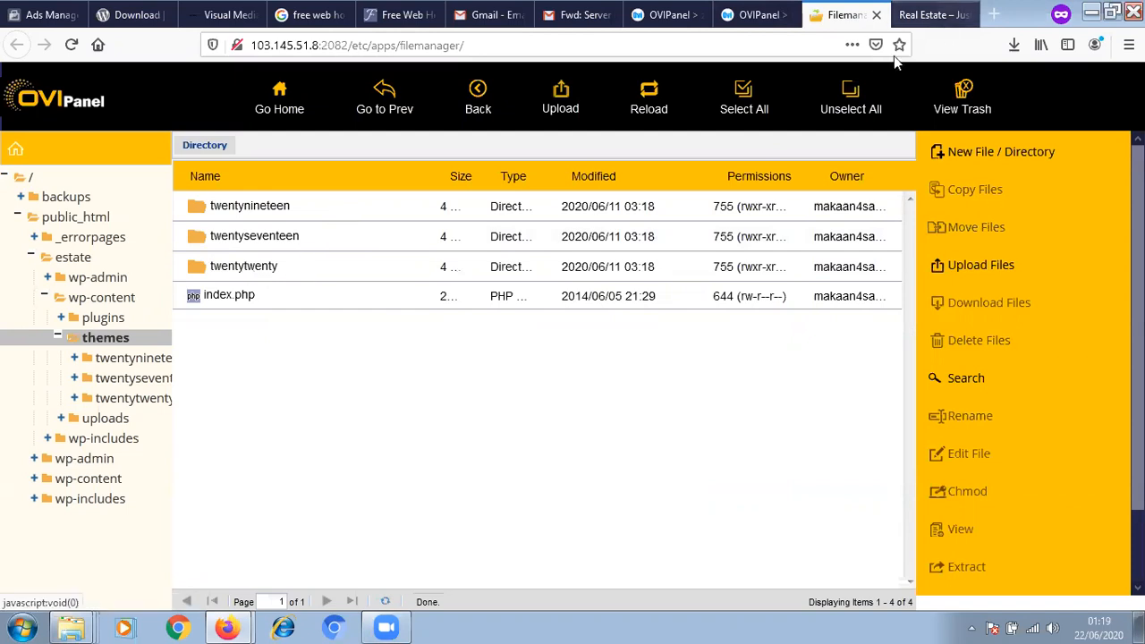
{"action": "mouse_move", "coordinate": [229, 626]}
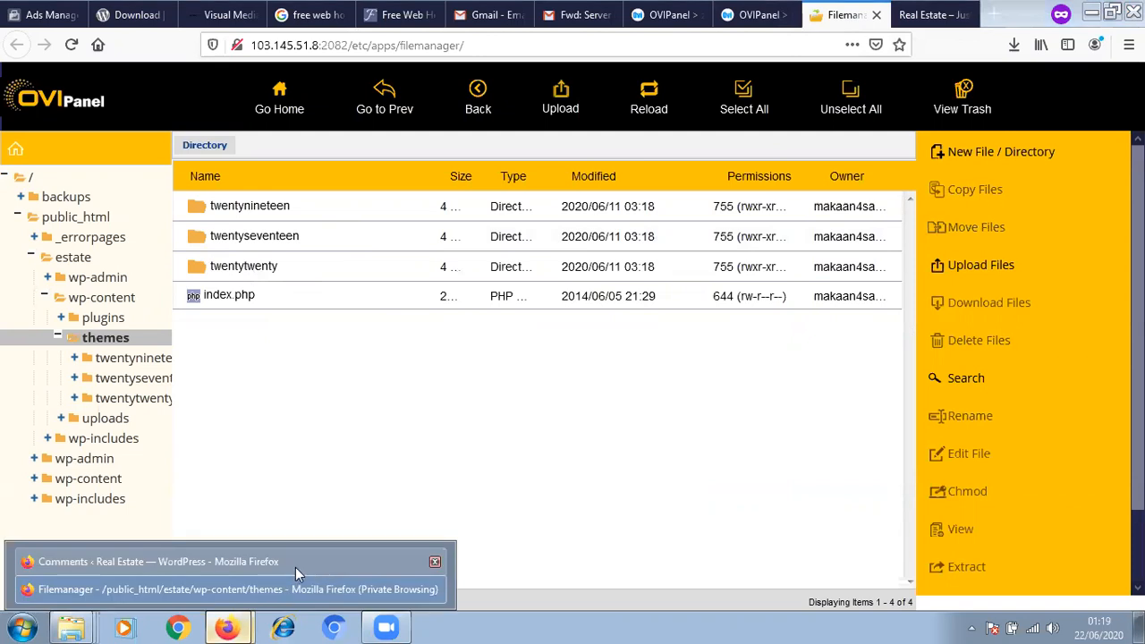
{"action": "left_click", "coordinate": [295, 567]}
Open Appearance > Themes, showing Twenty Twenty active beside Twenty Nineteen and Twenty Seventeen
{"action": "mouse_move", "coordinate": [68, 284]}
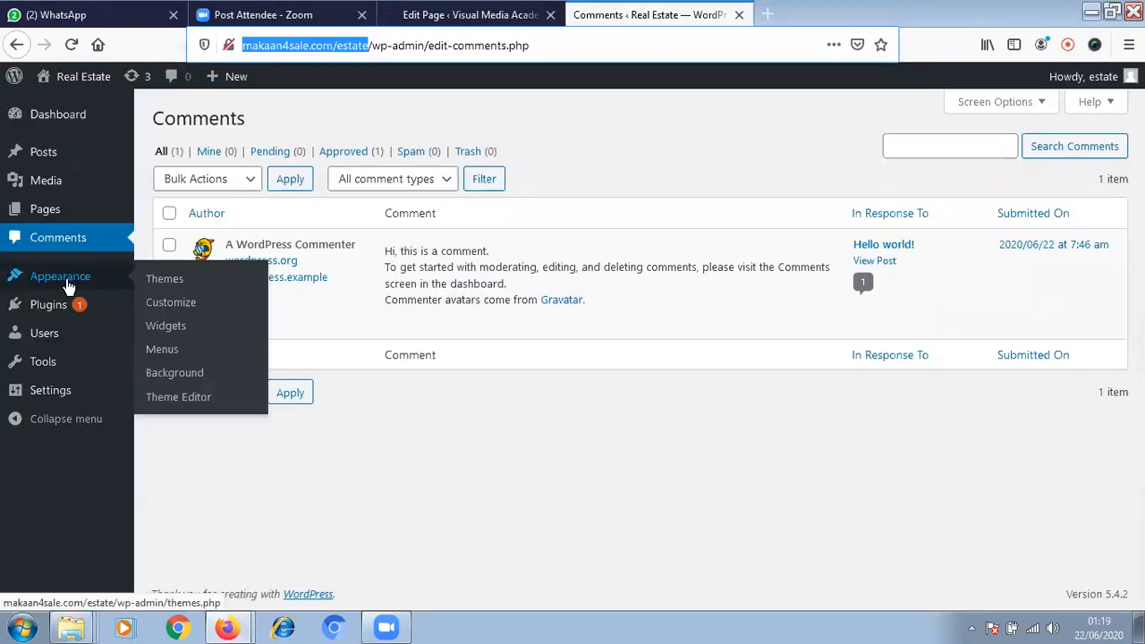
{"action": "left_click", "coordinate": [168, 281]}
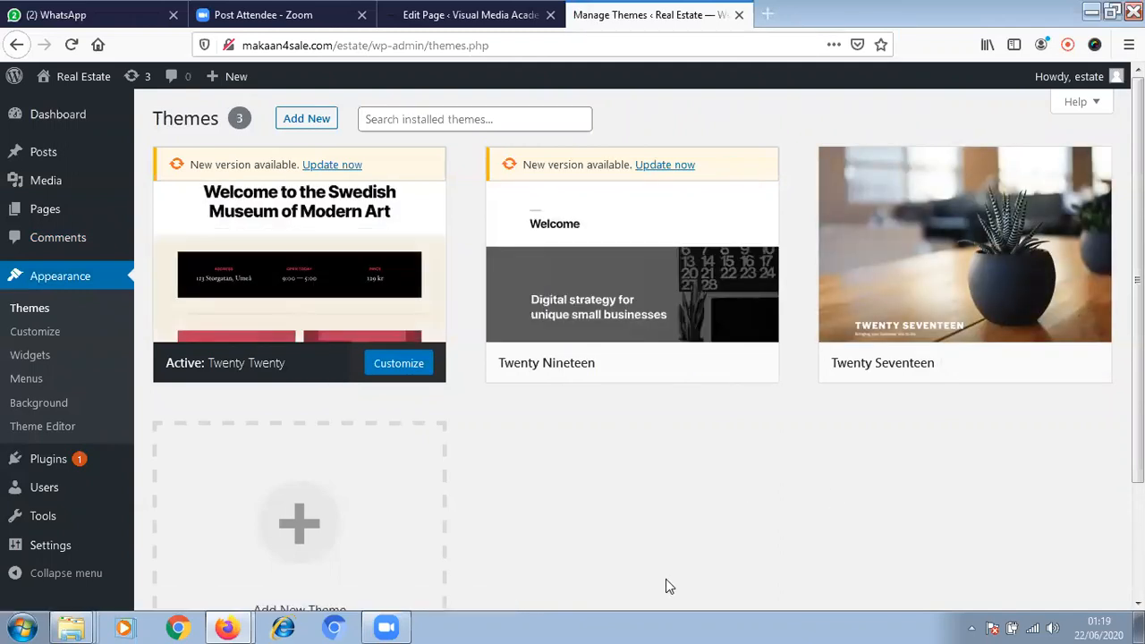
{"action": "mouse_move", "coordinate": [379, 358]}
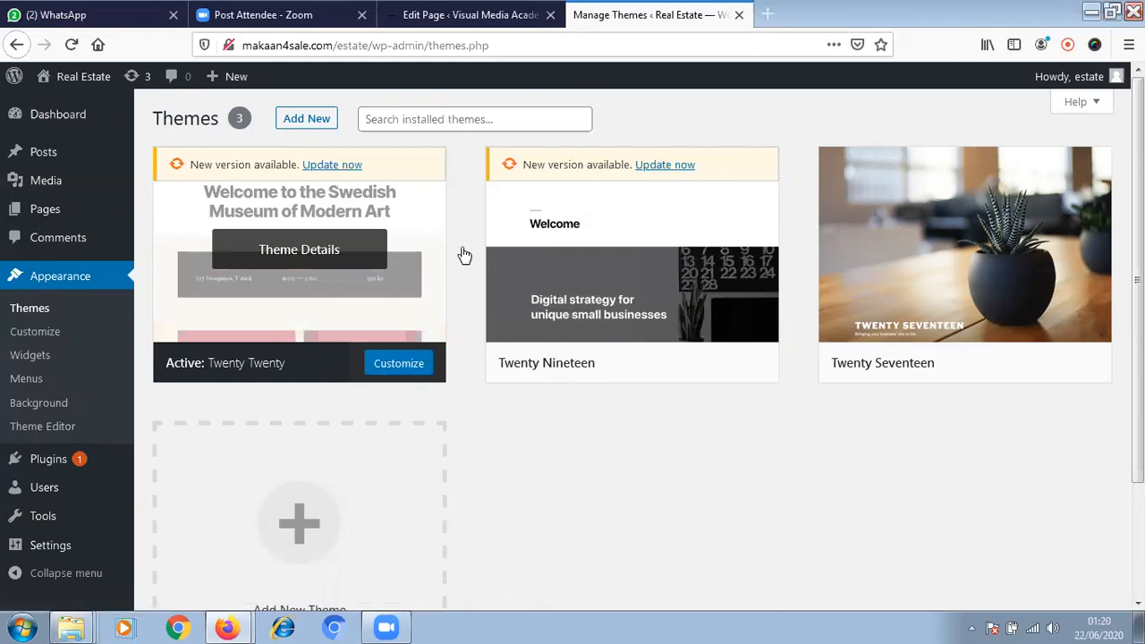
Switch back to the Real Estate site tab and scroll over its Hello world! post
{"action": "key", "text": "alt+Tab"}
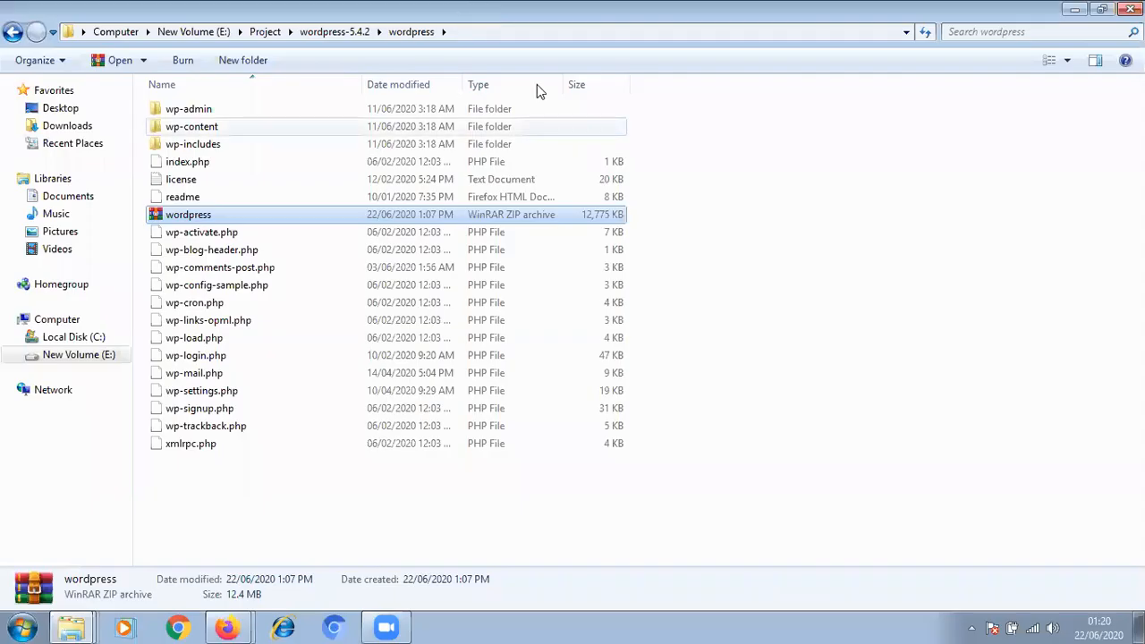
{"action": "key", "text": "alt+Tab"}
{"action": "key", "text": "ctrl+Tab"}
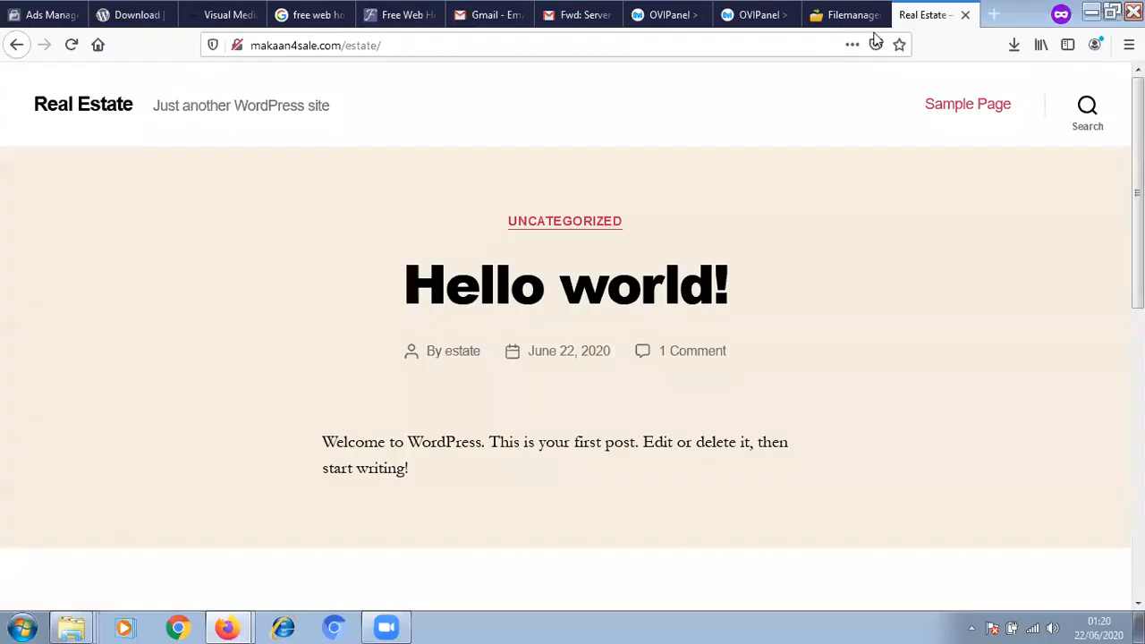
{"action": "scroll", "coordinate": [679, 382], "scroll_direction": "down", "scroll_amount": 4}
{"action": "scroll", "coordinate": [679, 382], "scroll_direction": "up", "scroll_amount": 5}
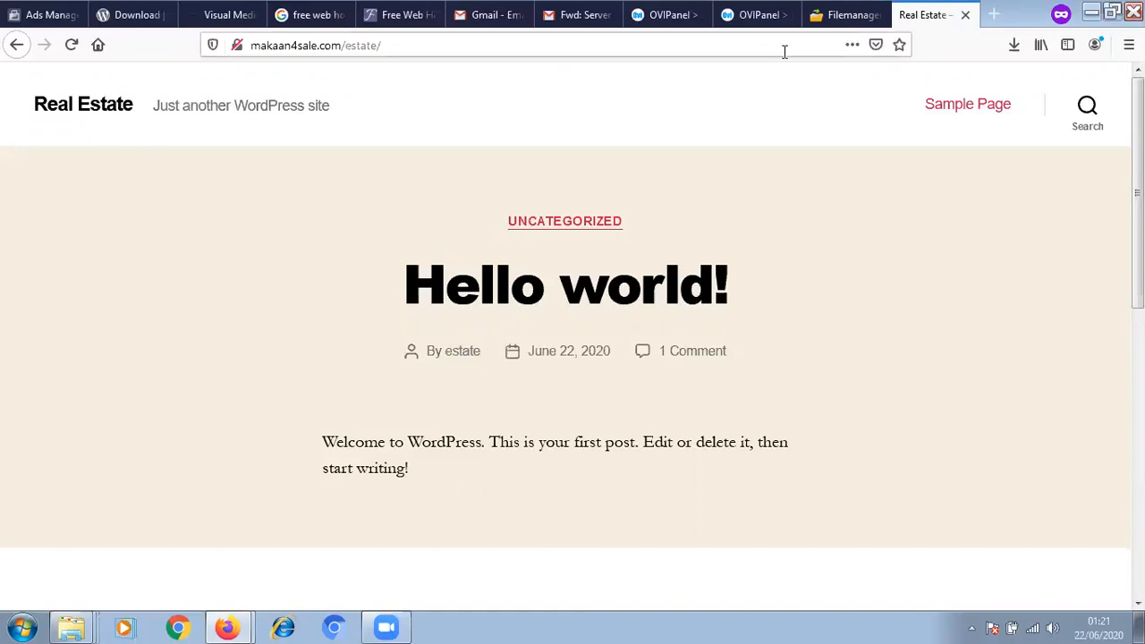
Open a File Explorer window, go up to New Volume (E:) and maximize it
{"action": "left_click", "coordinate": [857, 13]}
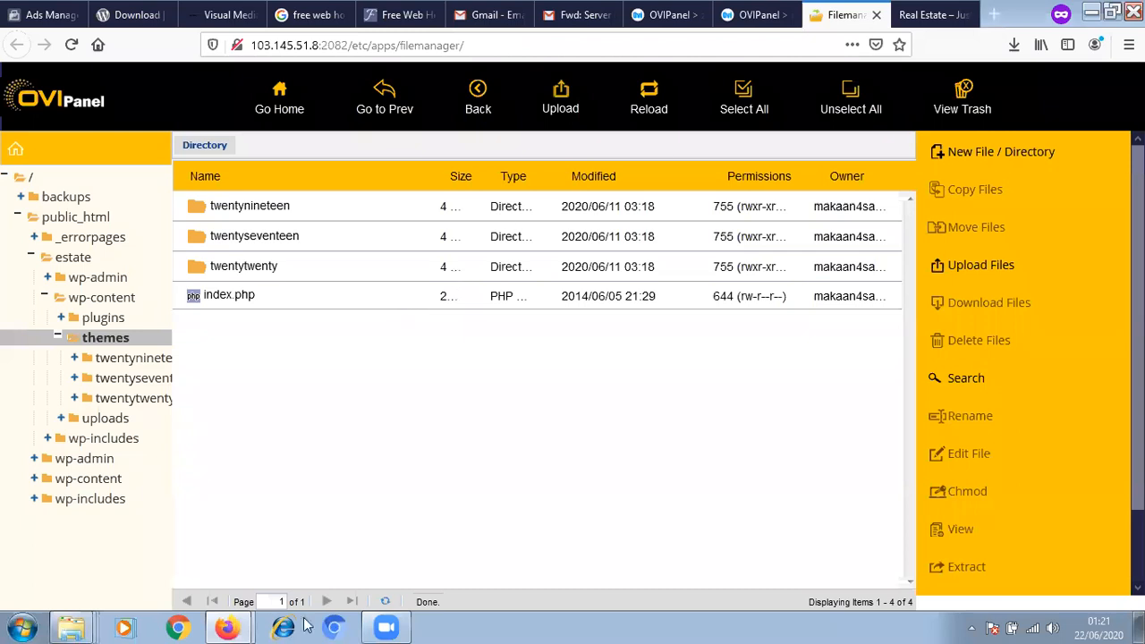
{"action": "mouse_move", "coordinate": [72, 628]}
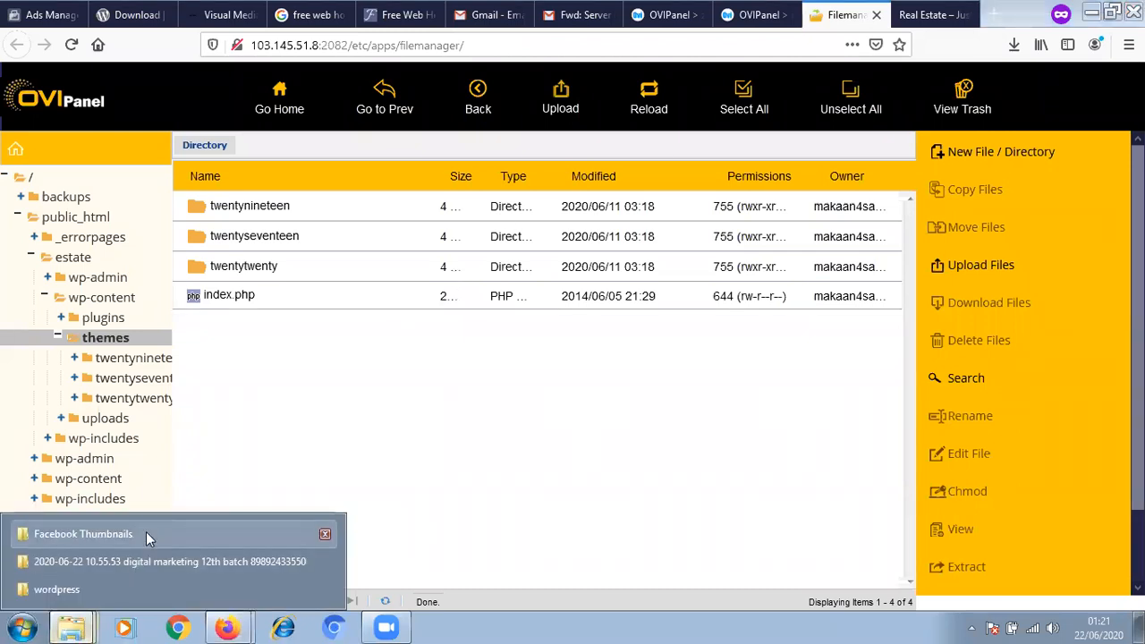
{"action": "left_click", "coordinate": [146, 533]}
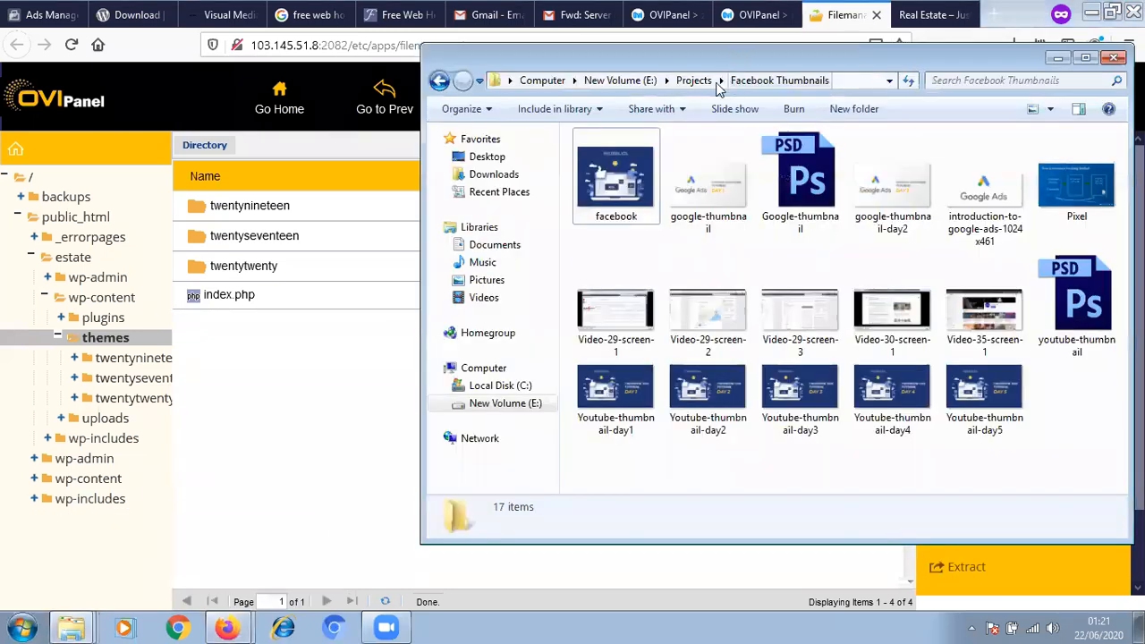
{"action": "left_click", "coordinate": [694, 80]}
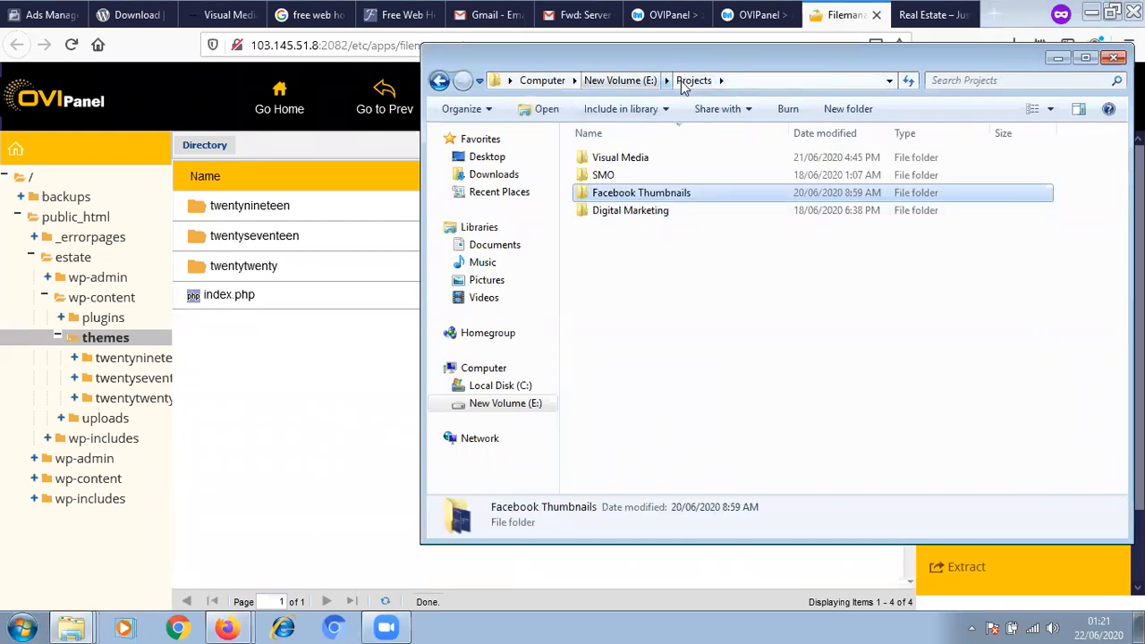
{"action": "left_click", "coordinate": [626, 82]}
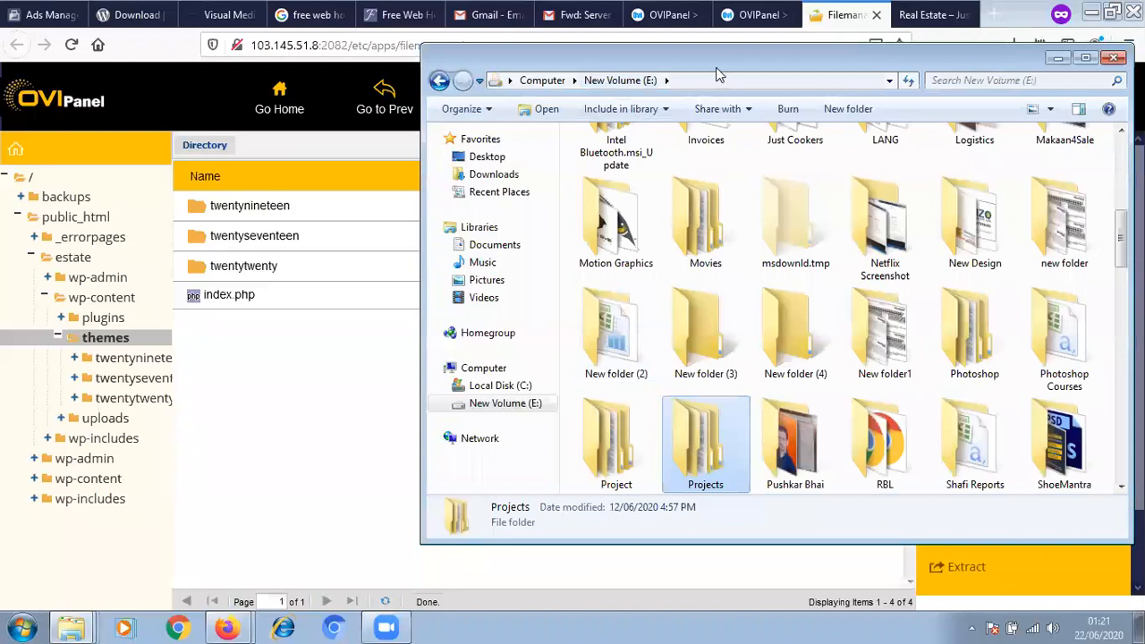
{"action": "key", "text": "super+Up"}
{"action": "scroll", "coordinate": [432, 507], "scroll_direction": "down", "scroll_amount": 10}
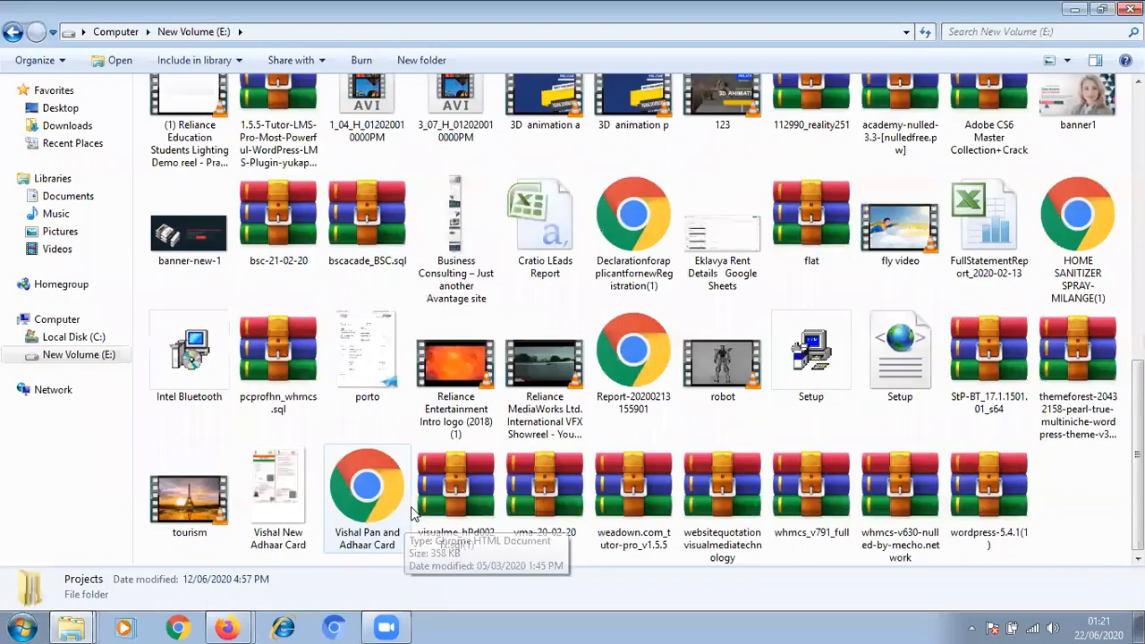
{"action": "scroll", "coordinate": [432, 506], "scroll_direction": "up", "scroll_amount": 10}
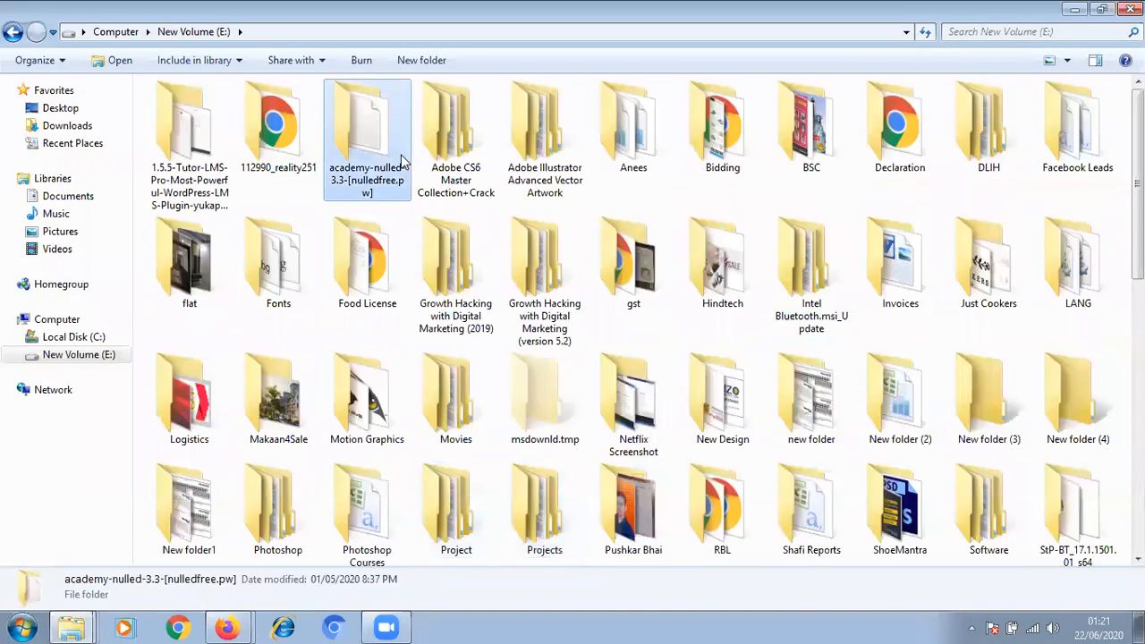
Select the homestate ZIP in Themeforest Themes > HOME_STATE_[v1.2], then return to Firefox's file manager
{"action": "key", "text": "t"}
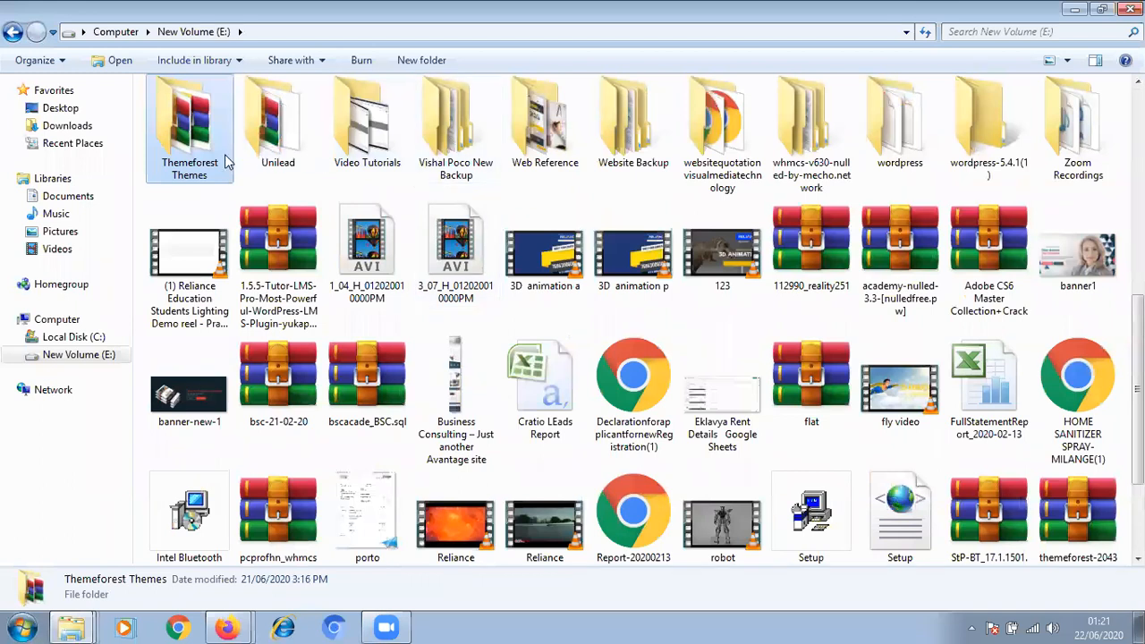
{"action": "double_click", "coordinate": [225, 154]}
{"action": "left_click", "coordinate": [205, 178]}
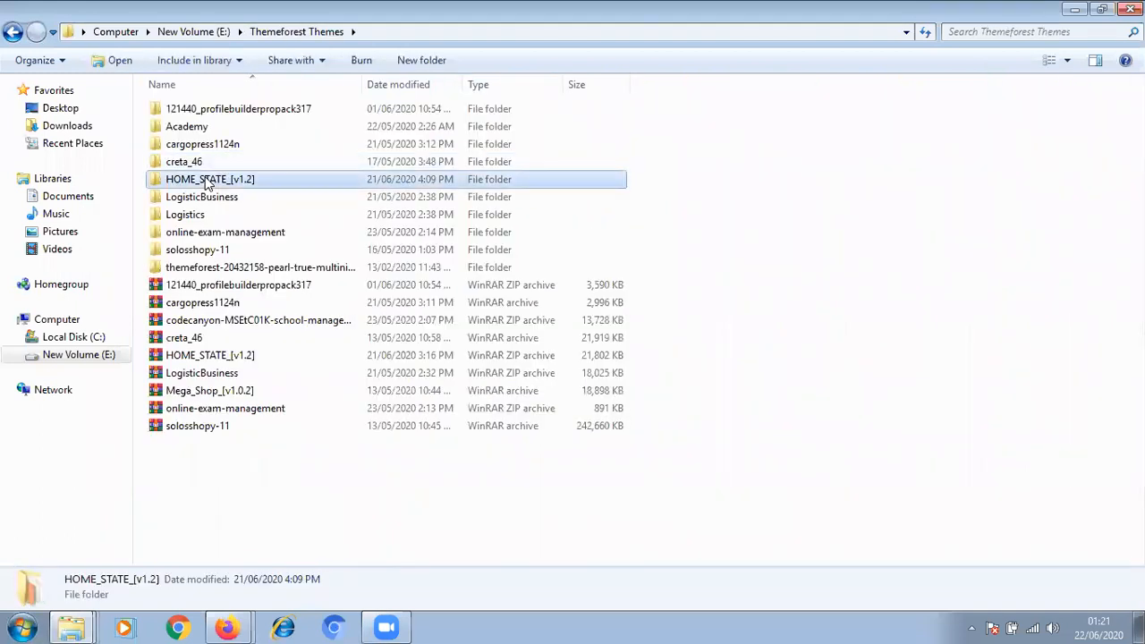
{"action": "double_click", "coordinate": [255, 178]}
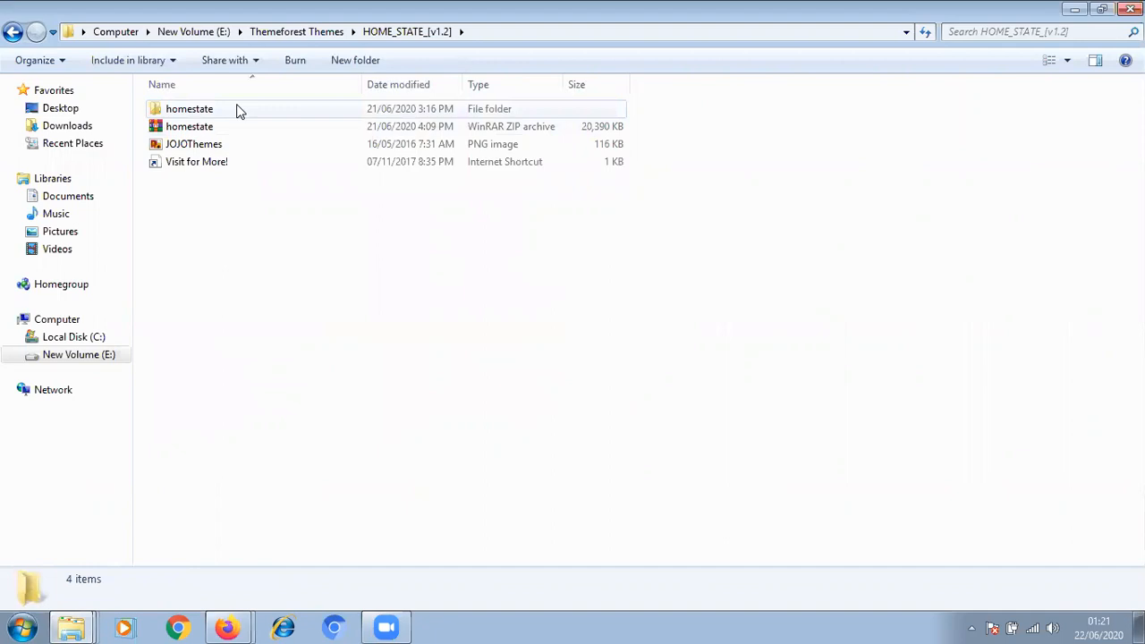
{"action": "left_click", "coordinate": [225, 126]}
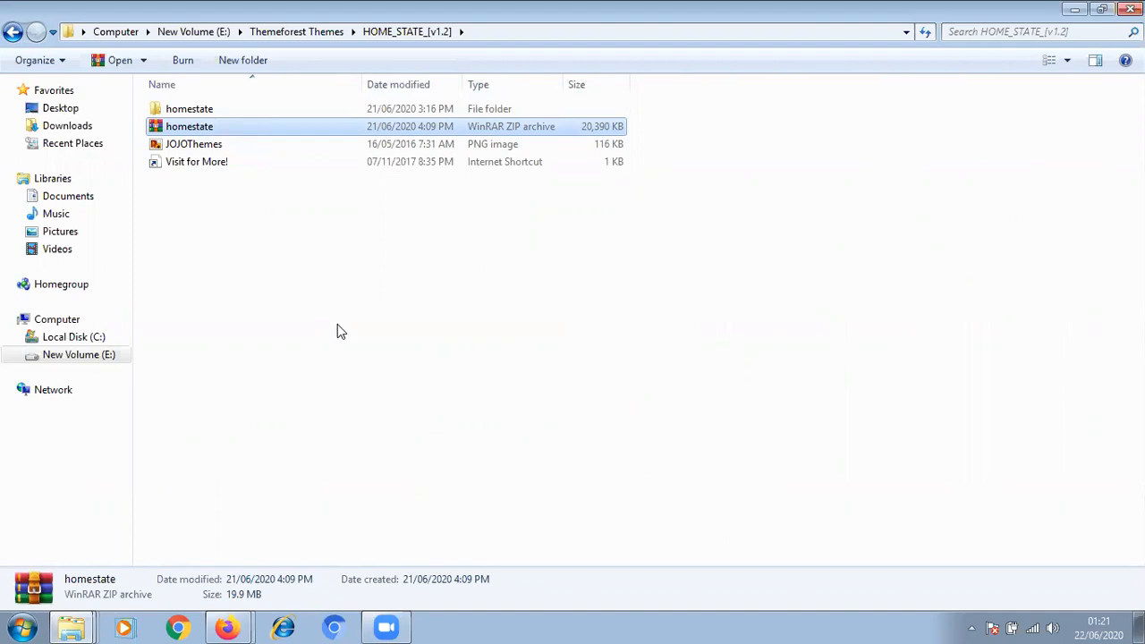
{"action": "left_click", "coordinate": [228, 627]}
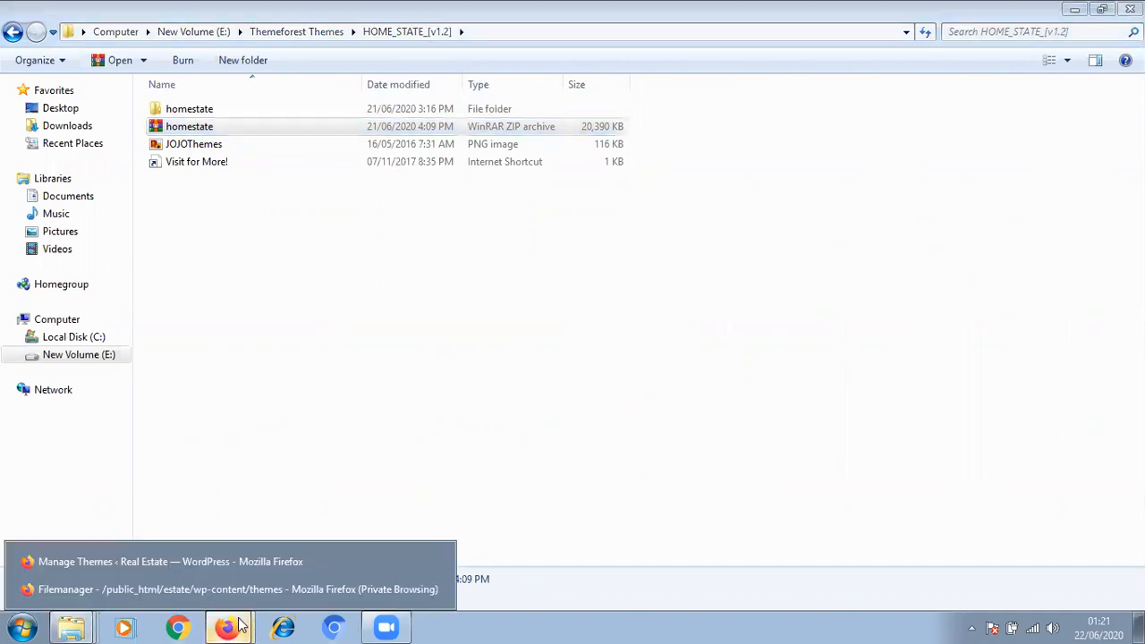
{"action": "left_click", "coordinate": [234, 590]}
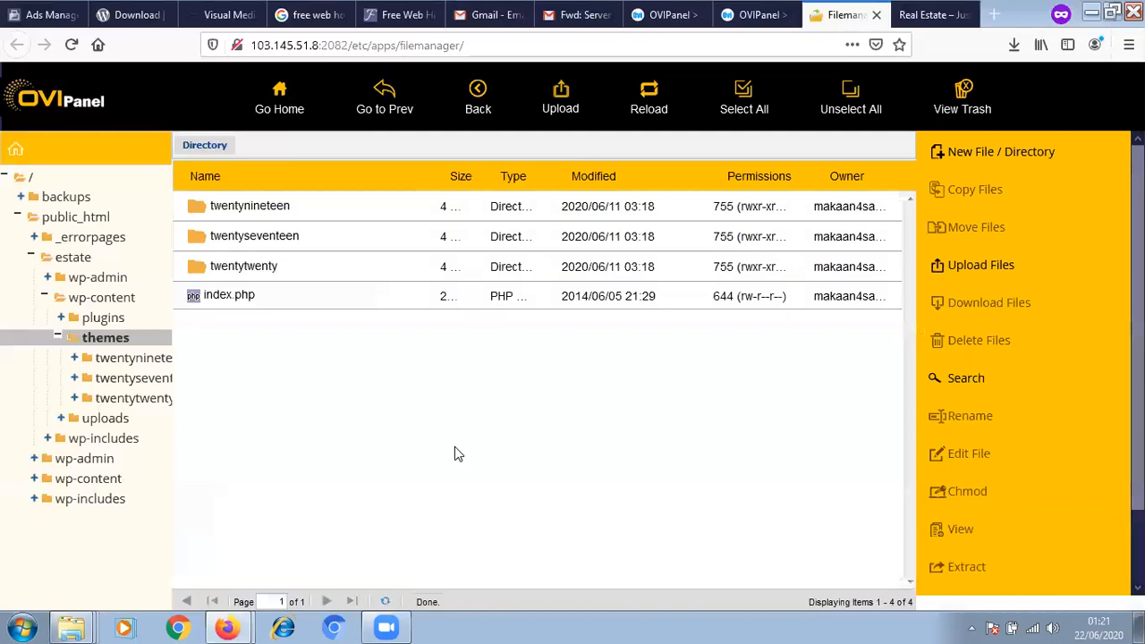
Leave the blank upload page and navigate to the estate site's wp-content/themes folder
{"action": "left_click", "coordinate": [559, 109]}
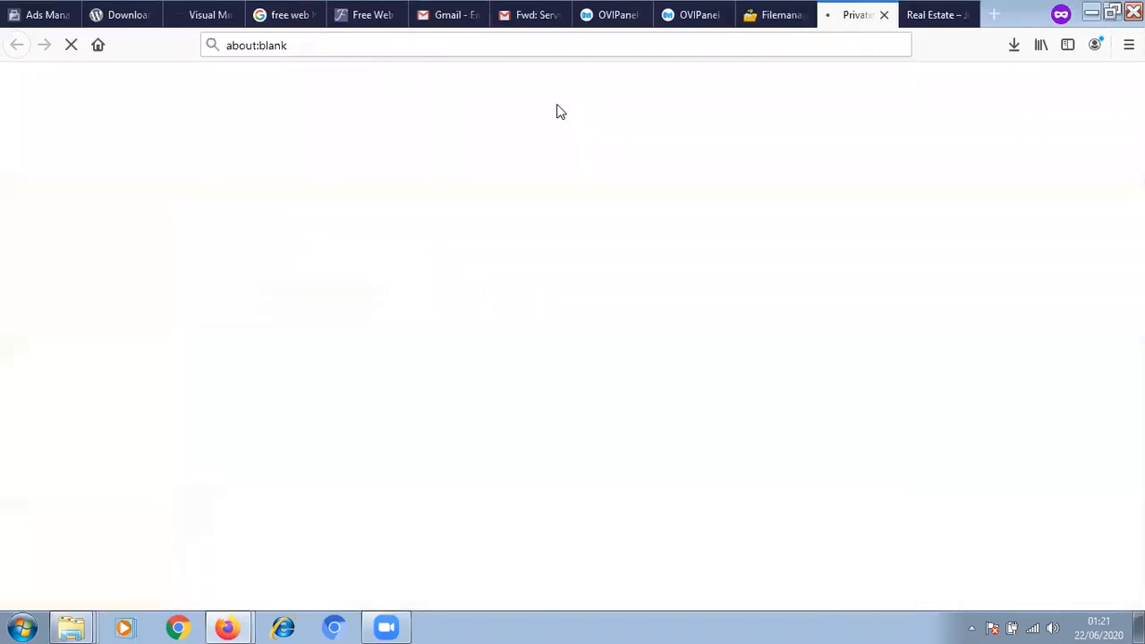
{"action": "left_click", "coordinate": [882, 15]}
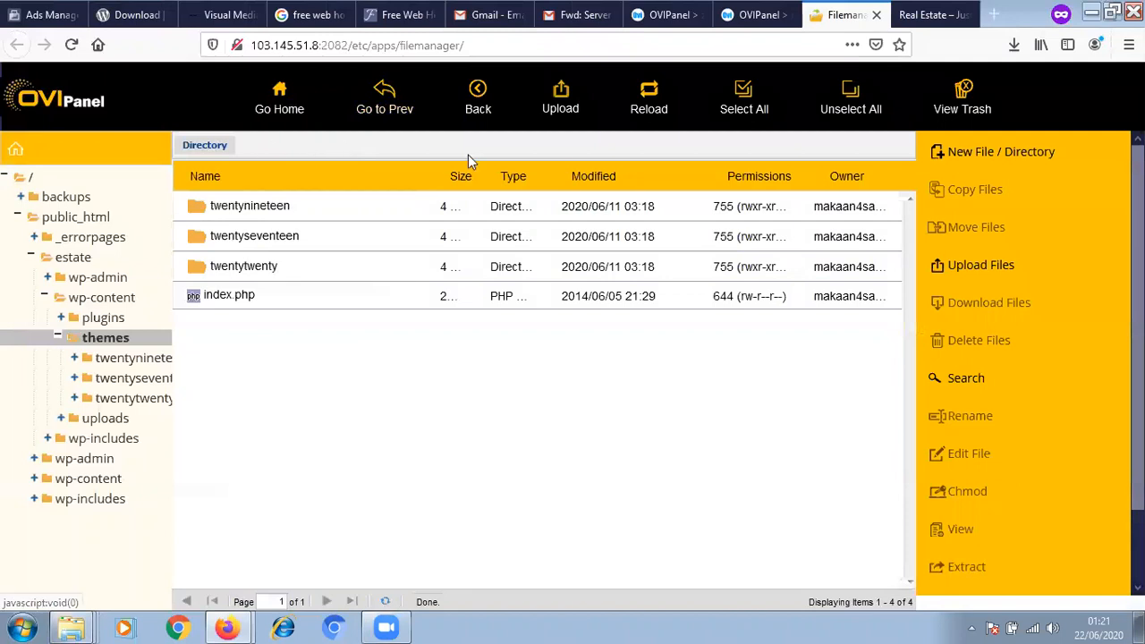
{"action": "left_click", "coordinate": [479, 110]}
{"action": "left_click", "coordinate": [480, 111]}
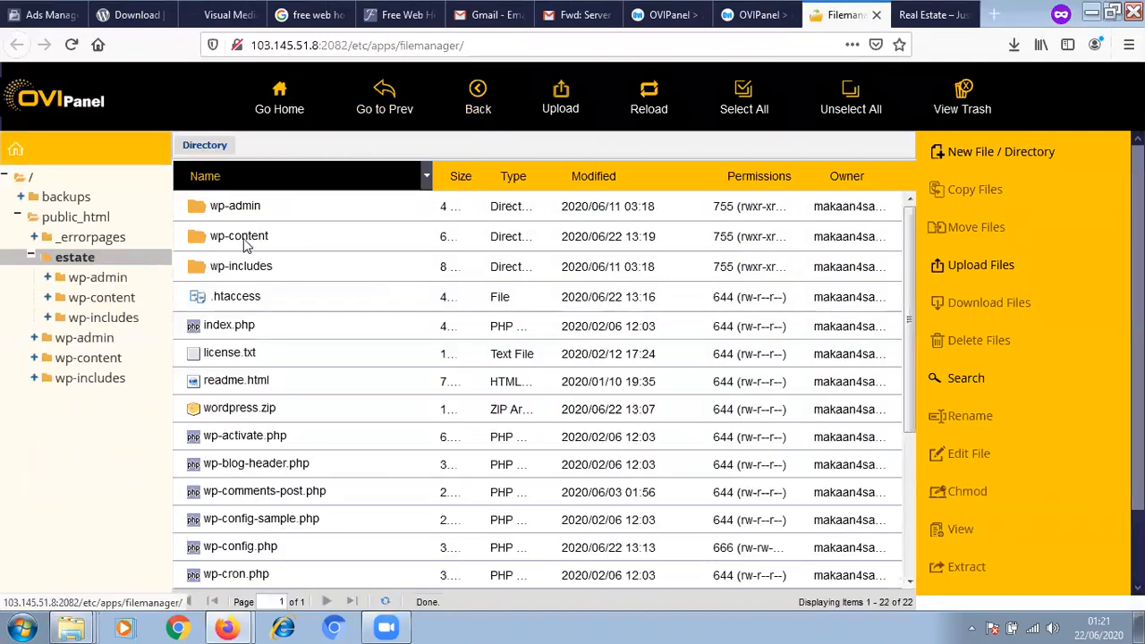
{"action": "double_click", "coordinate": [337, 236]}
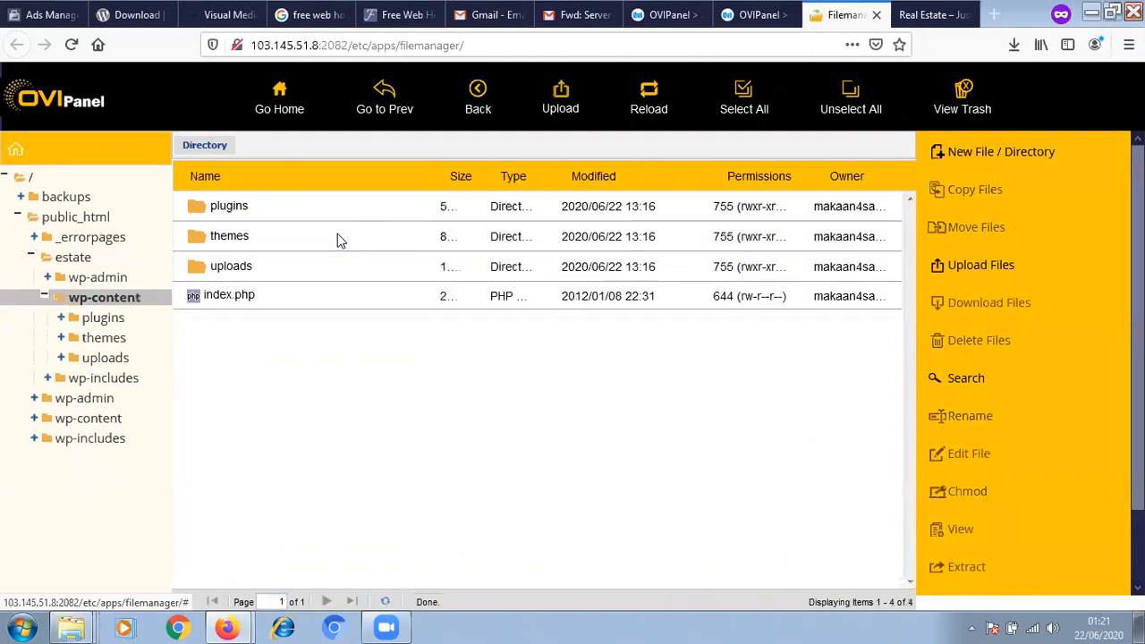
{"action": "double_click", "coordinate": [285, 243]}
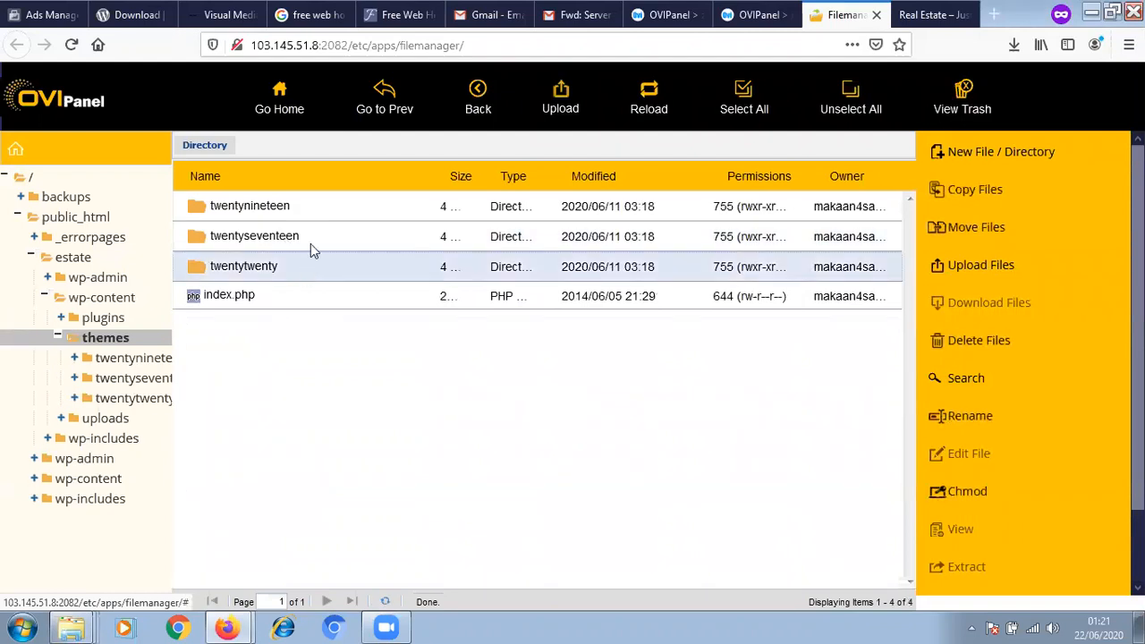
{"action": "left_click", "coordinate": [311, 243]}
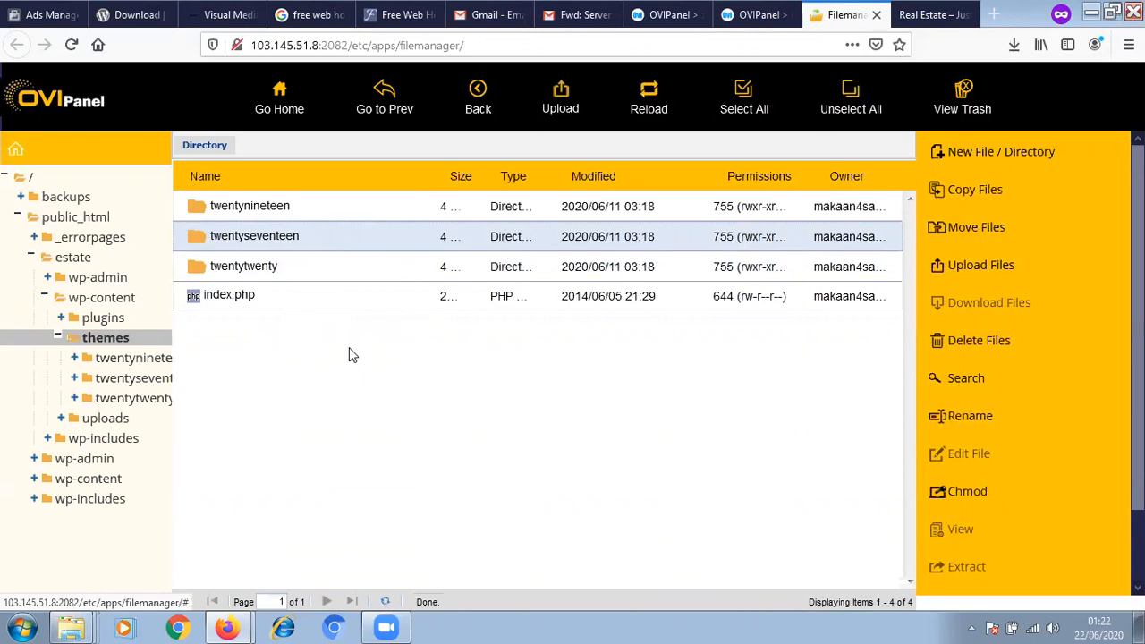
Upload homestate.zip from E:\Themeforest Themes\HOME_STATE_[v1.2] into themes, then leave the upload page
{"action": "left_click", "coordinate": [571, 109]}
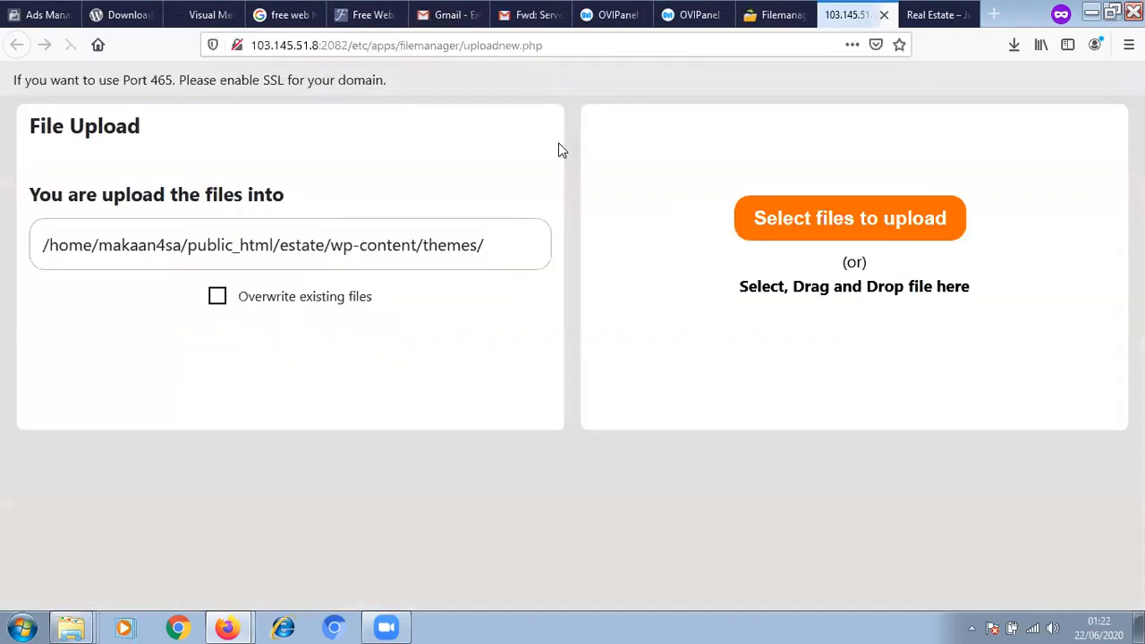
{"action": "left_click", "coordinate": [823, 221]}
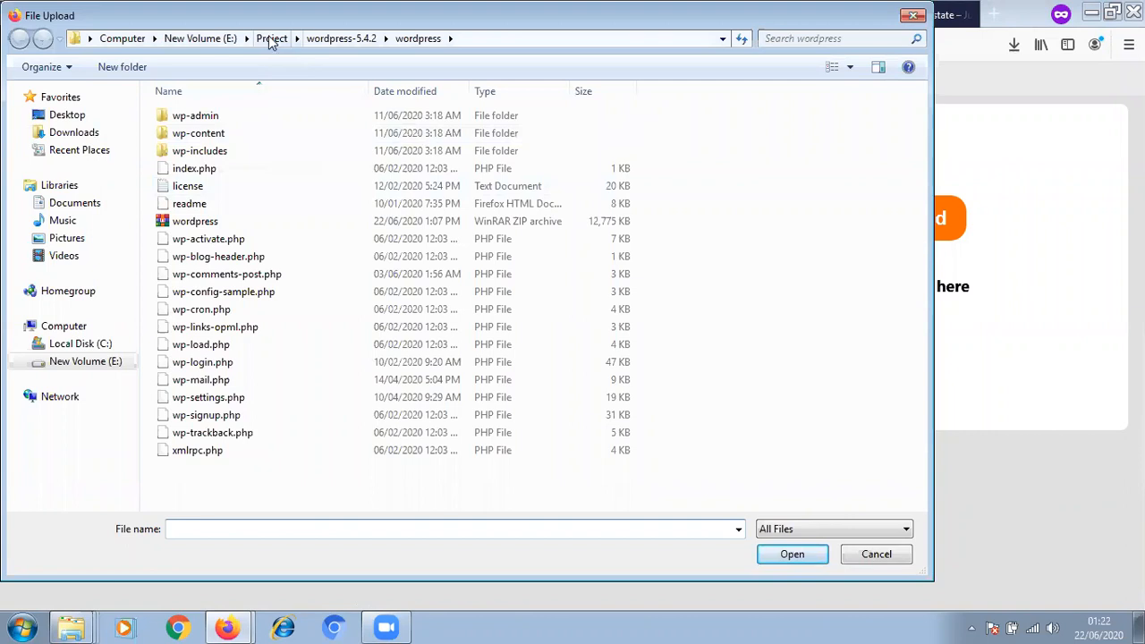
{"action": "left_click", "coordinate": [209, 37]}
{"action": "scroll", "coordinate": [211, 148], "scroll_direction": "down", "scroll_amount": 10}
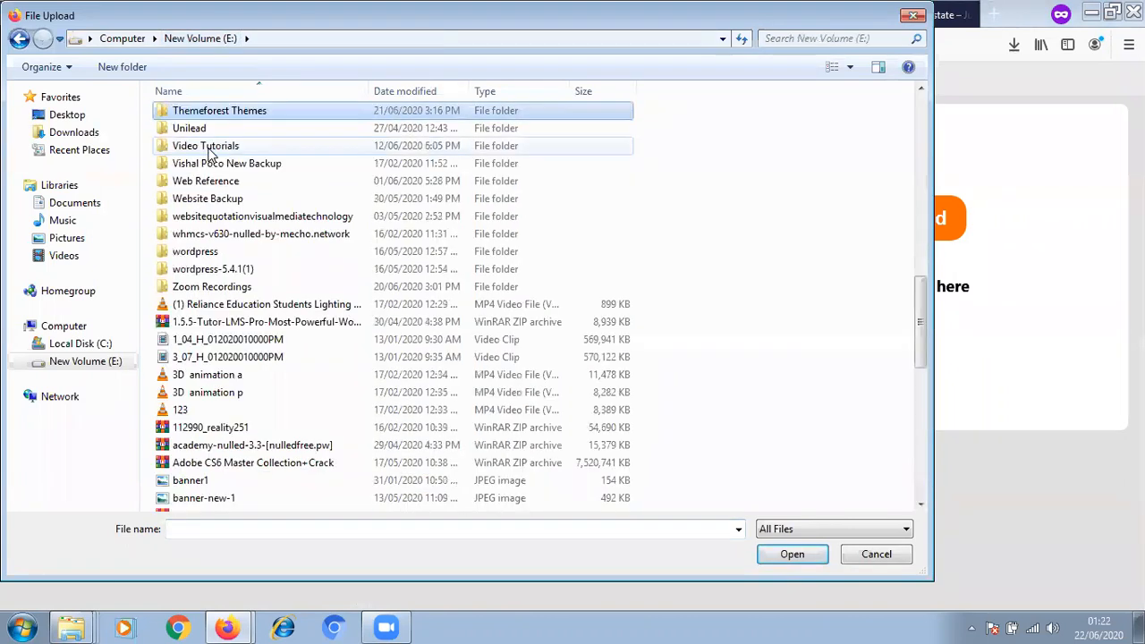
{"action": "double_click", "coordinate": [212, 110]}
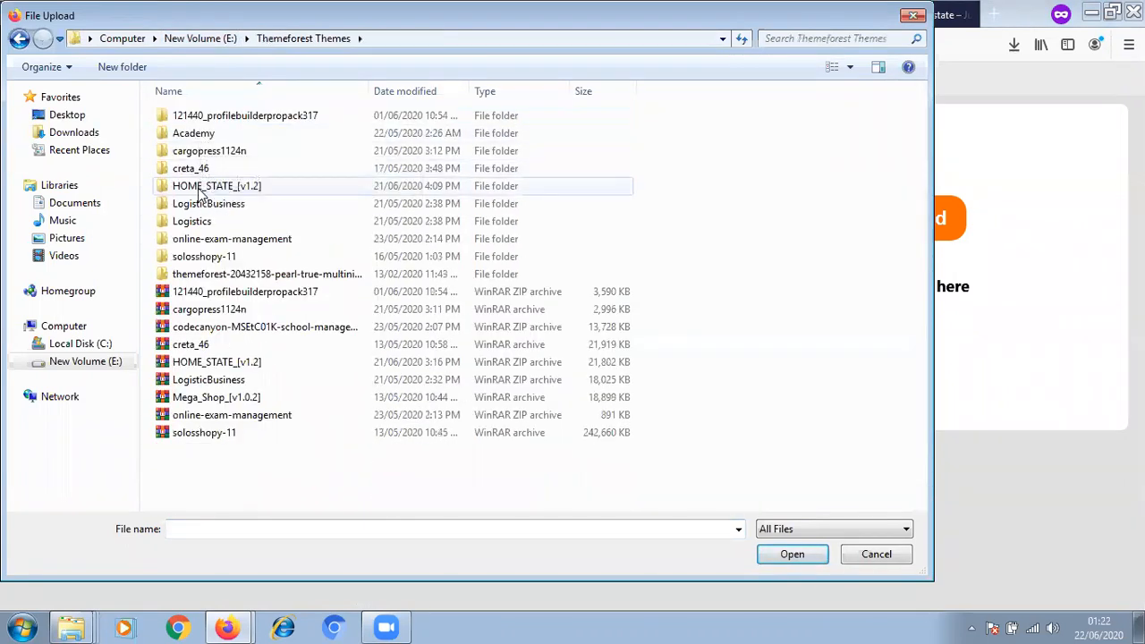
{"action": "double_click", "coordinate": [202, 183]}
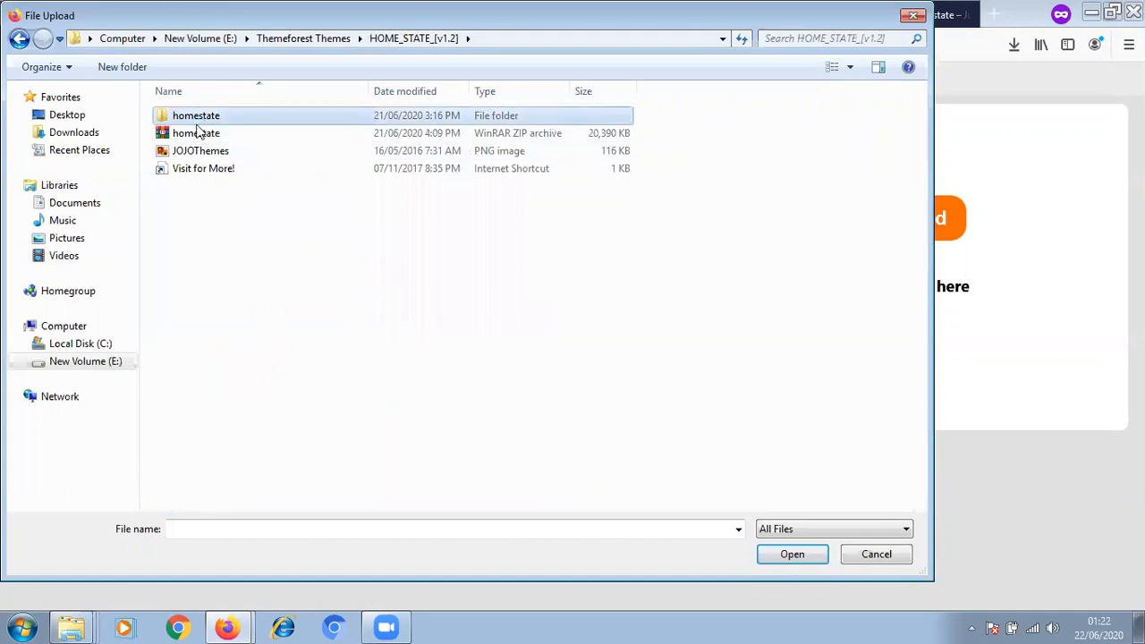
{"action": "left_click", "coordinate": [209, 134]}
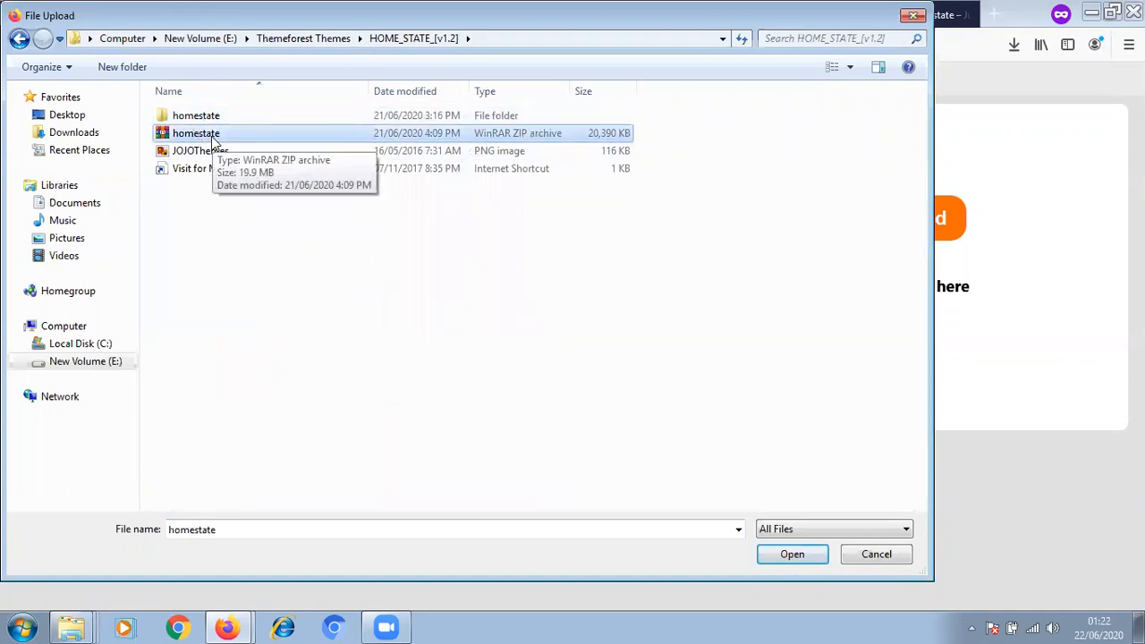
{"action": "double_click", "coordinate": [212, 139]}
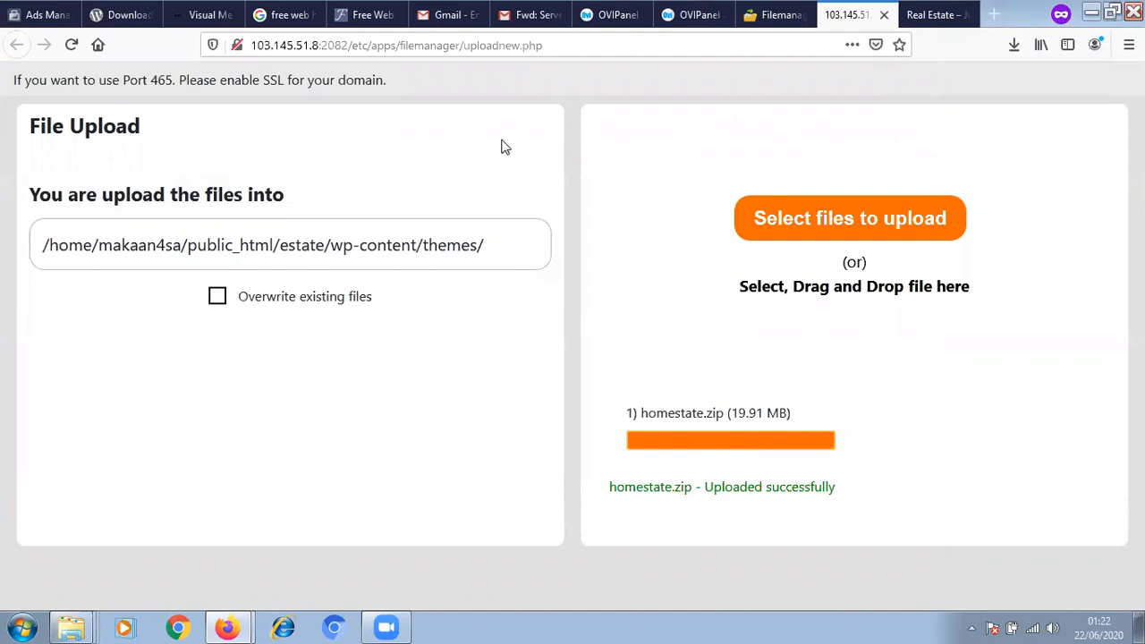
{"action": "left_click", "coordinate": [883, 15]}
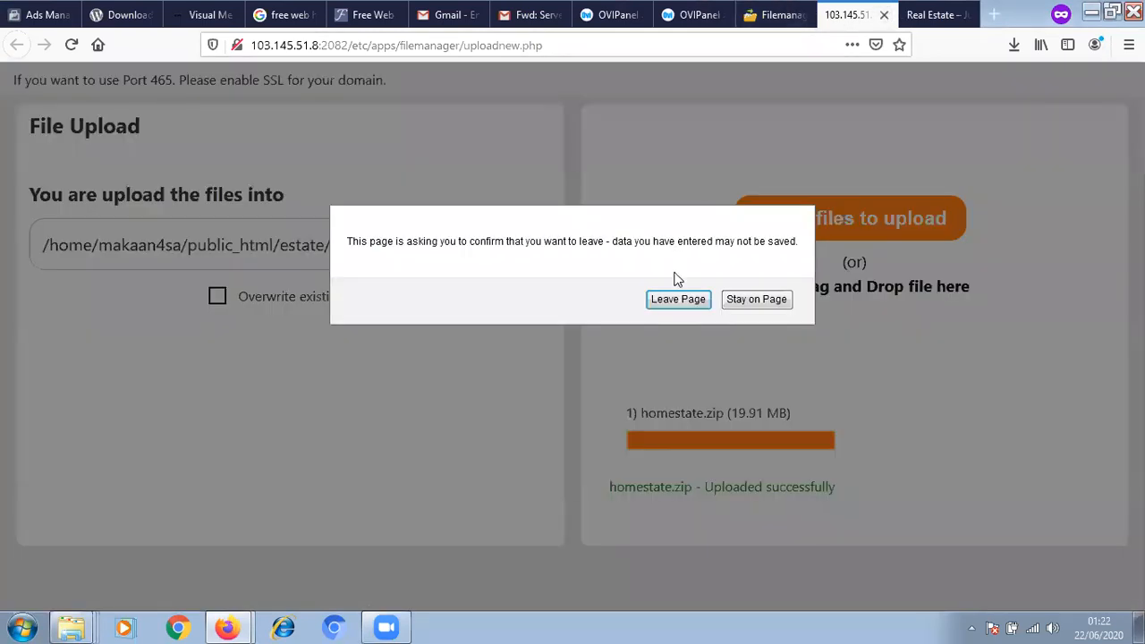
{"action": "left_click", "coordinate": [676, 300]}
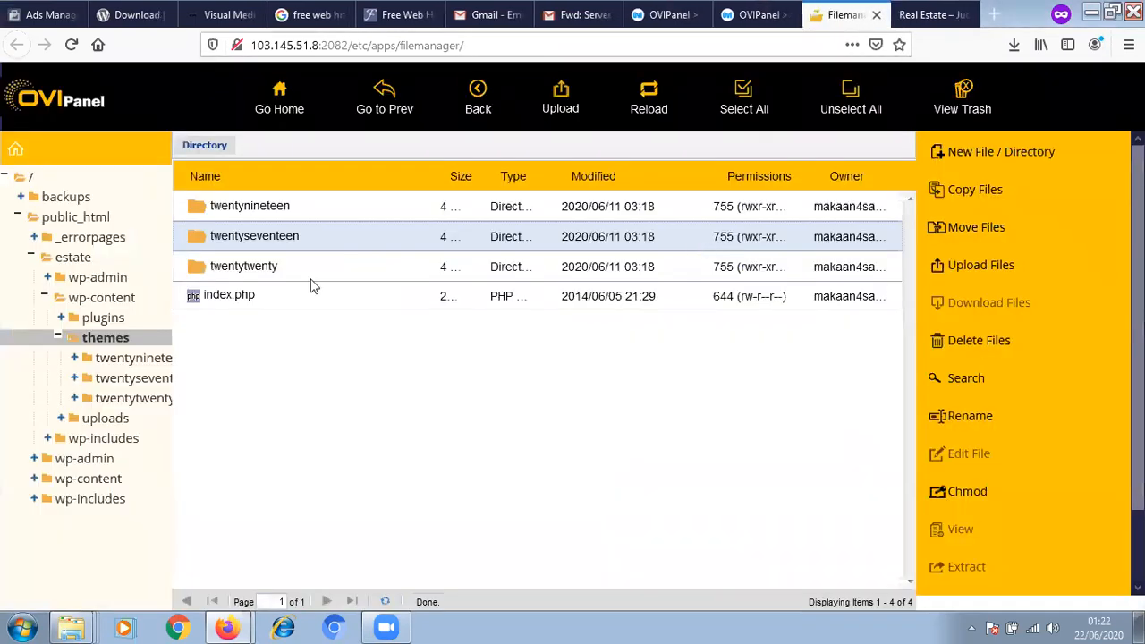
Reload the listing and extract homestate.zip into the themes folder
{"action": "left_click", "coordinate": [649, 106]}
{"action": "left_click", "coordinate": [231, 300]}
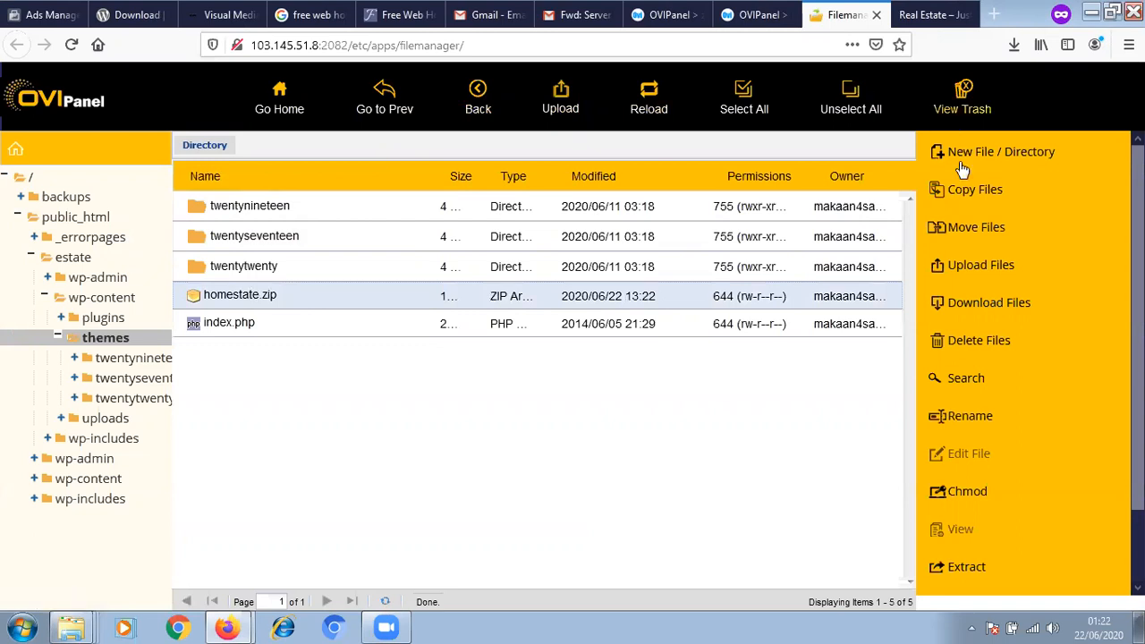
{"action": "left_click", "coordinate": [957, 568]}
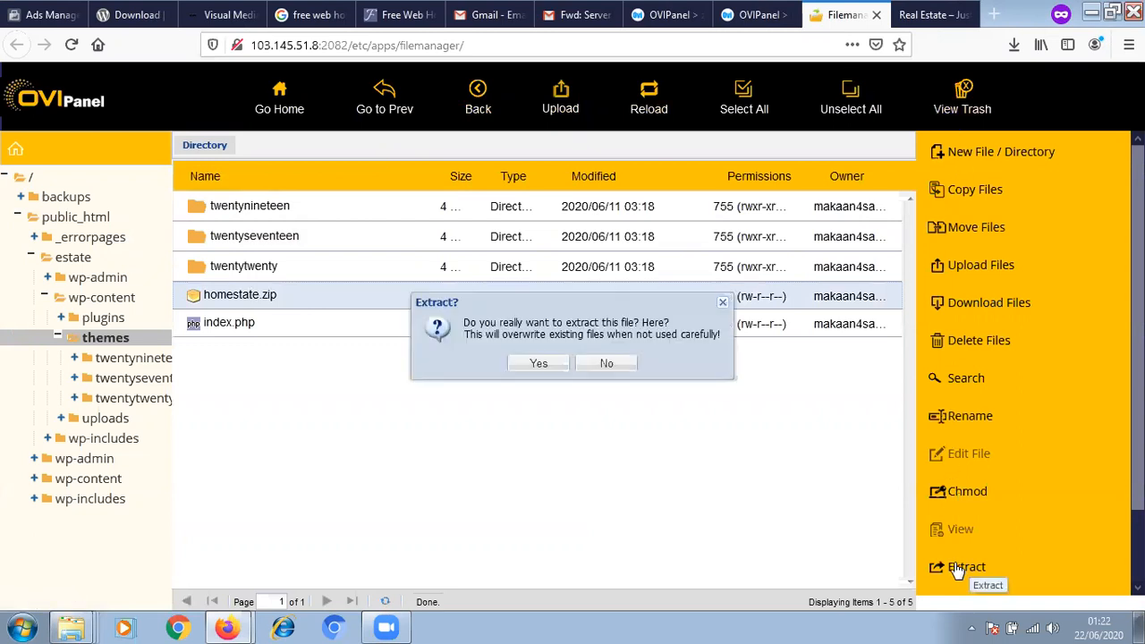
{"action": "left_click", "coordinate": [535, 365]}
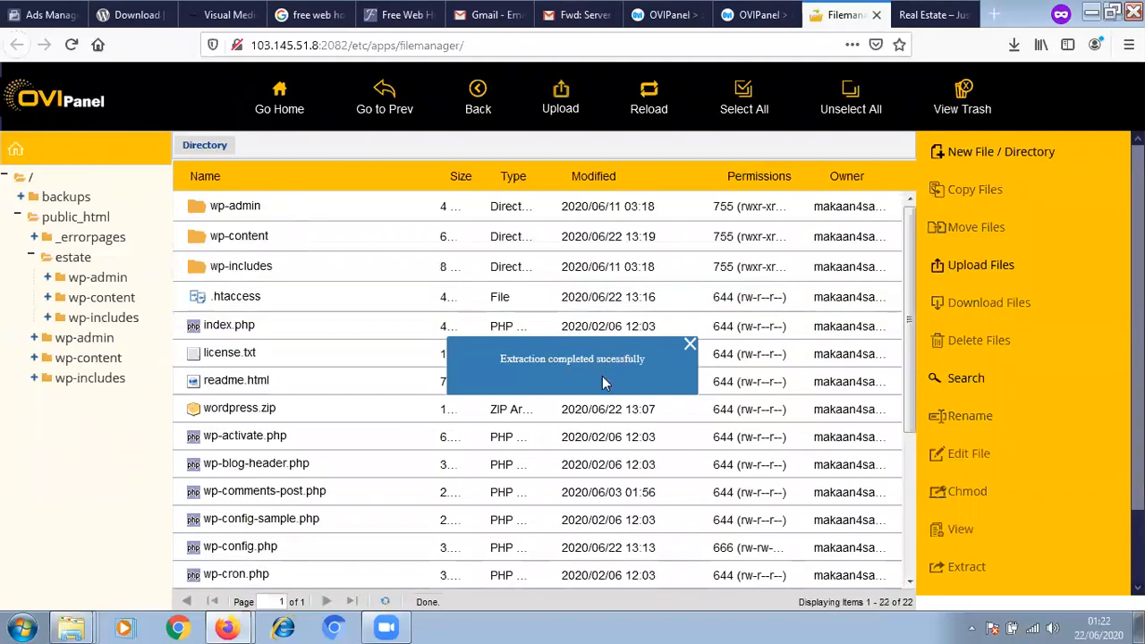
{"action": "left_click", "coordinate": [689, 346]}
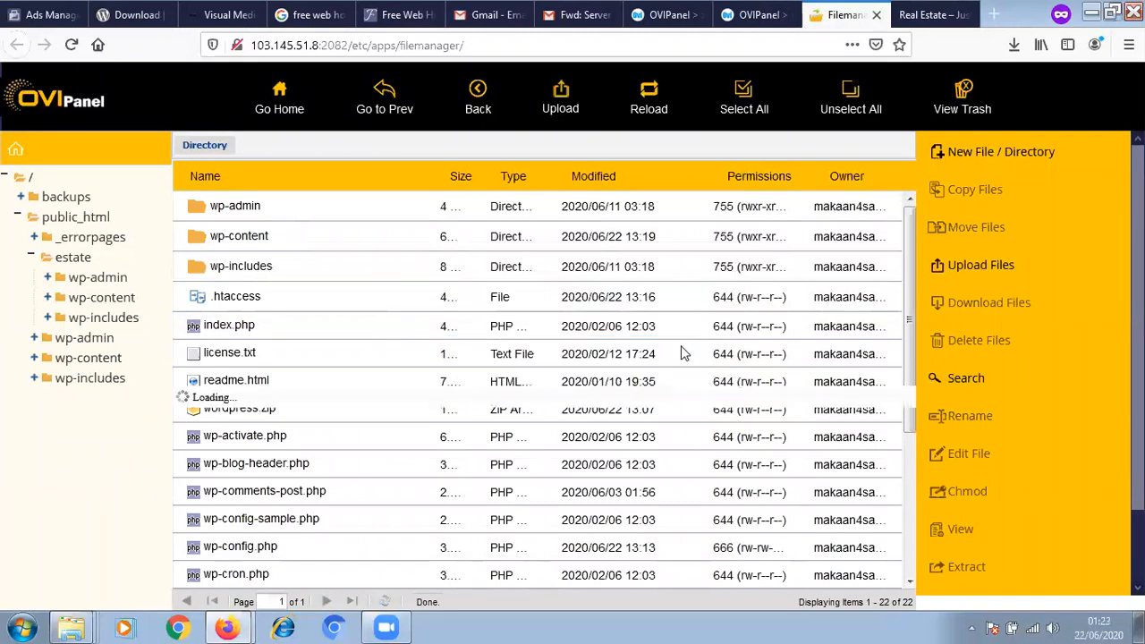
Open wp-content/themes/homestate to check its 29 extracted items, then go back to themes
{"action": "left_click", "coordinate": [278, 237]}
{"action": "double_click", "coordinate": [277, 237]}
{"action": "double_click", "coordinate": [278, 236]}
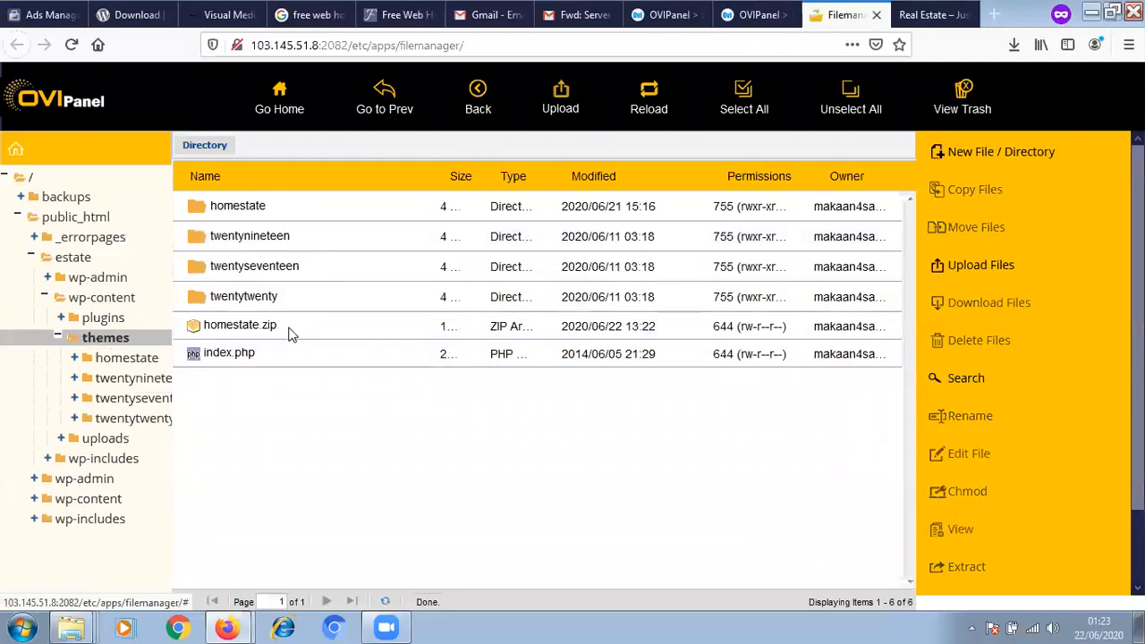
{"action": "left_click", "coordinate": [297, 207]}
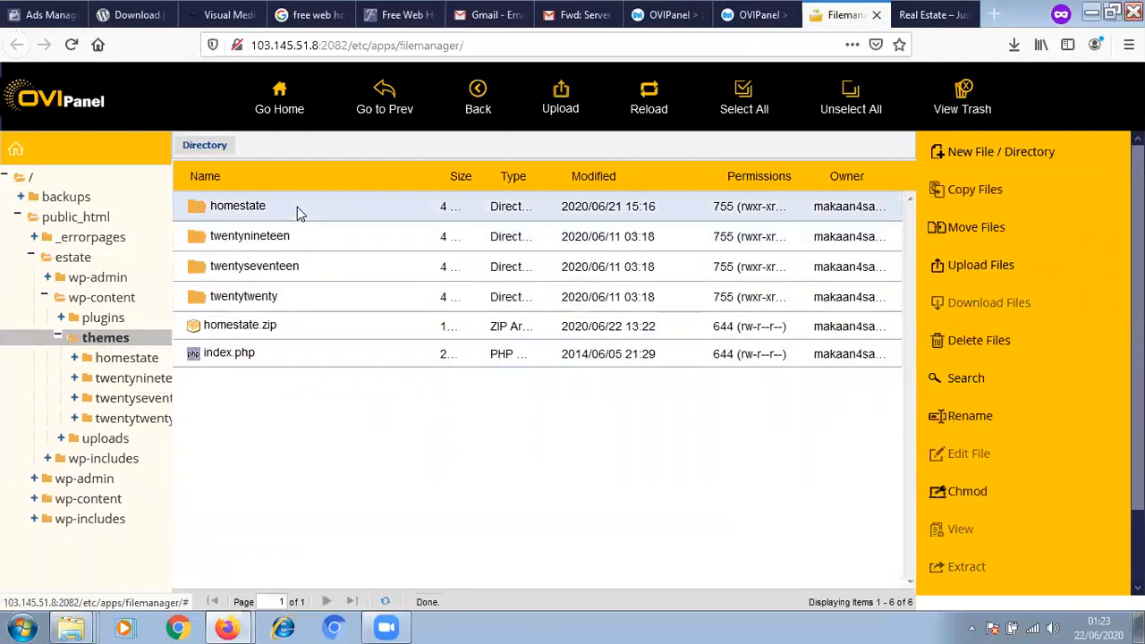
{"action": "double_click", "coordinate": [297, 207]}
{"action": "scroll", "coordinate": [353, 450], "scroll_direction": "down", "scroll_amount": 5}
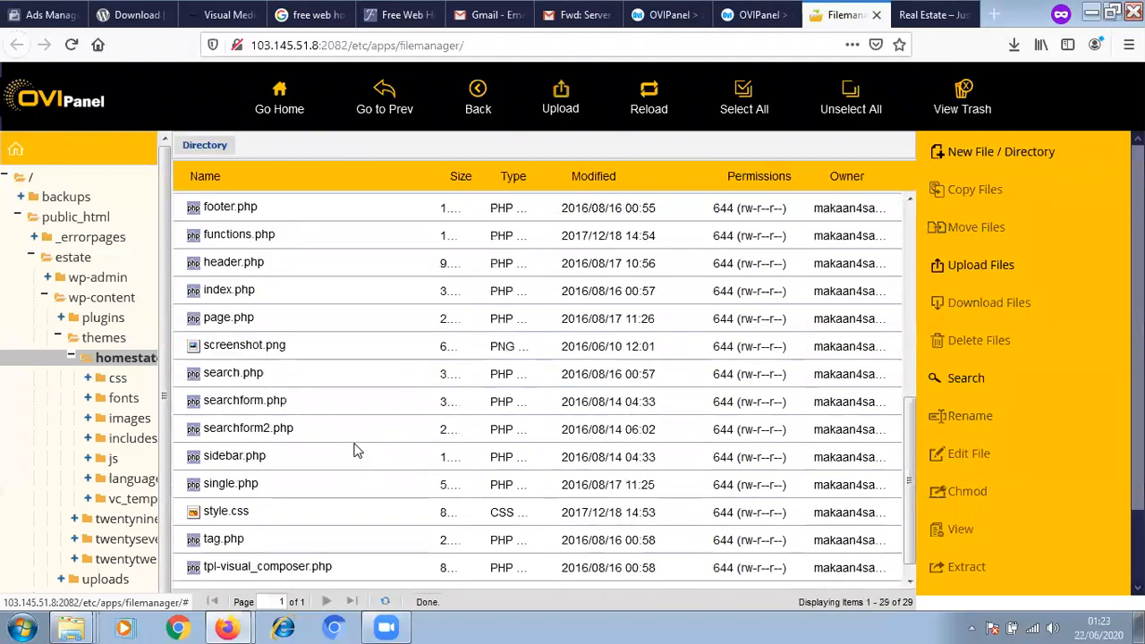
{"action": "scroll", "coordinate": [355, 450], "scroll_direction": "down", "scroll_amount": 1}
{"action": "scroll", "coordinate": [350, 473], "scroll_direction": "up", "scroll_amount": 6}
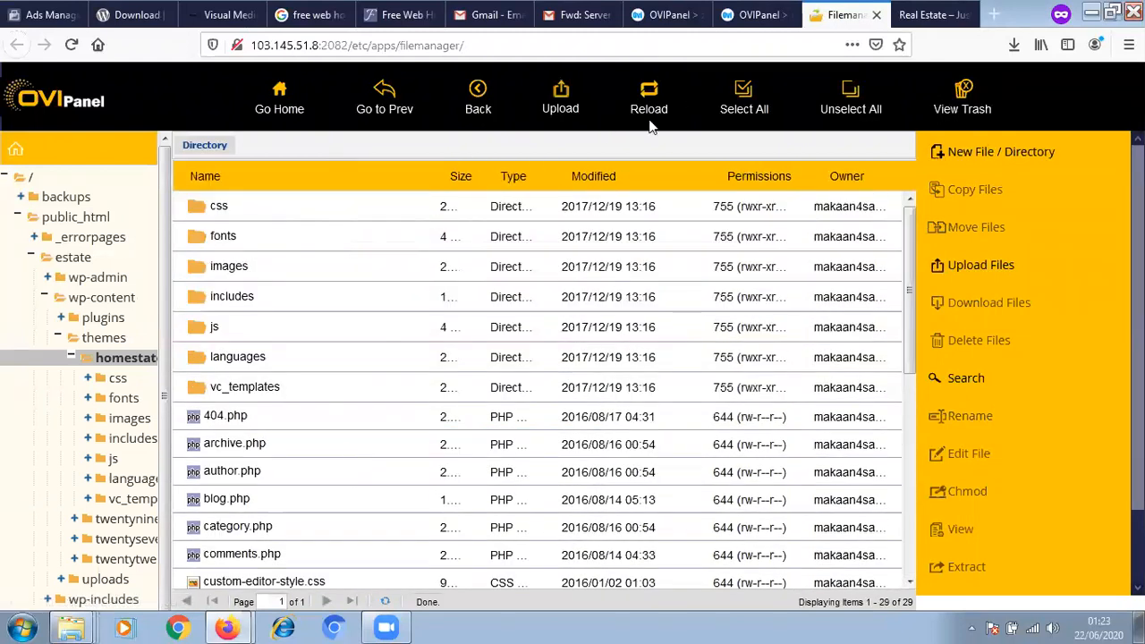
{"action": "left_click", "coordinate": [475, 117]}
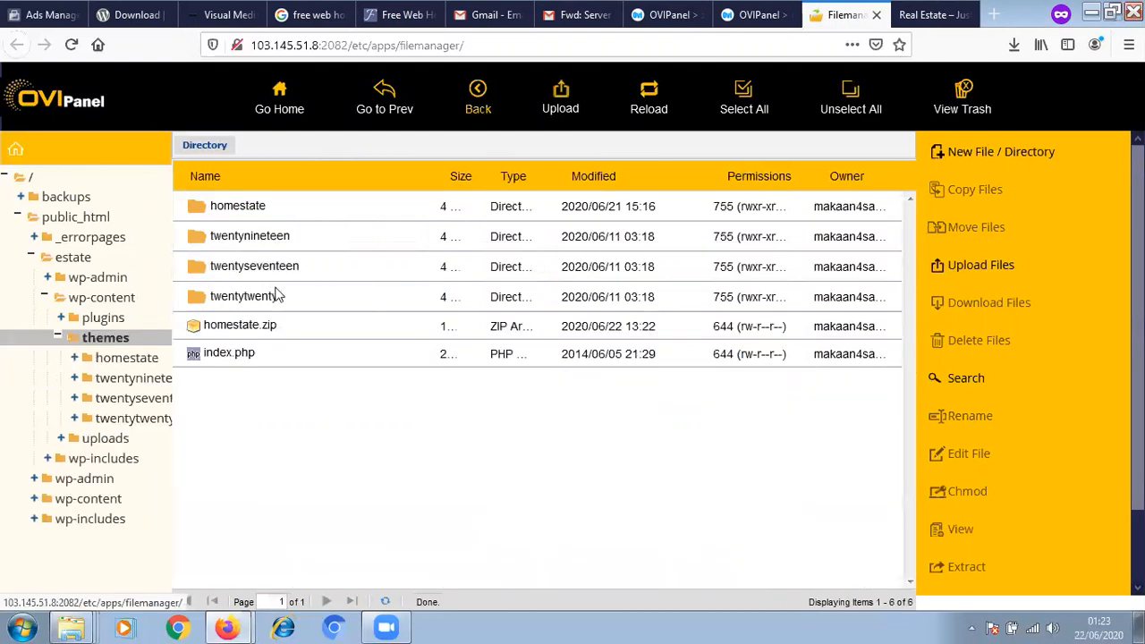
Back in WordPress, reload the Themes page and activate the Homestate theme
{"action": "key", "text": "alt+Tab"}
{"action": "key", "text": "alt+Tab"}
{"action": "key", "text": "alt+Tab"}
{"action": "key", "text": "Tab"}
{"action": "key", "text": "alt+Tab"}
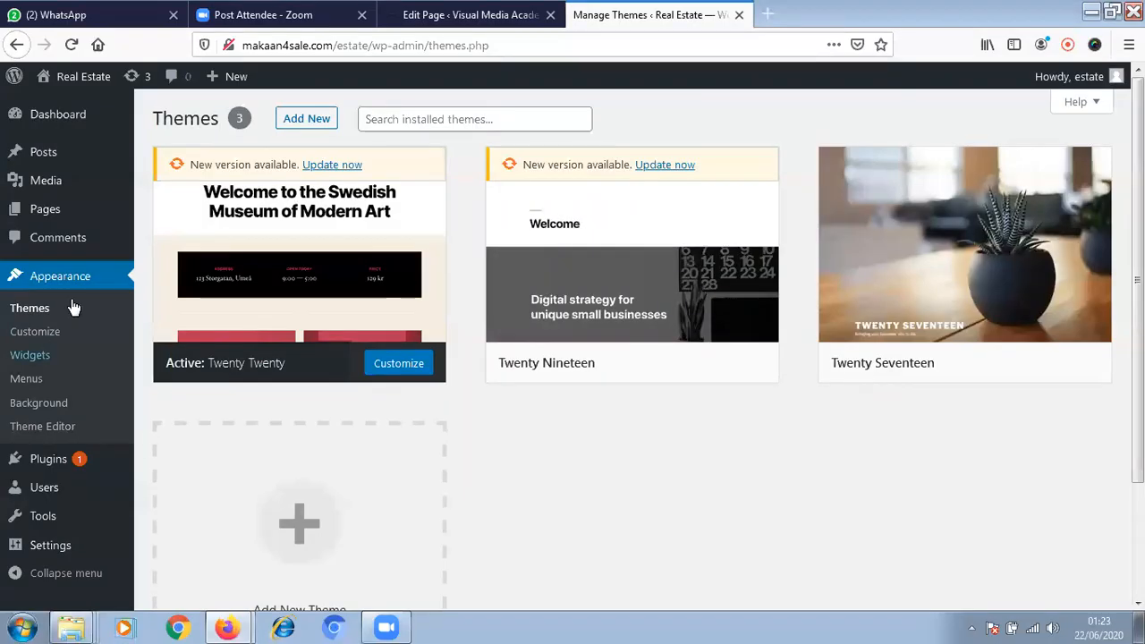
{"action": "left_click", "coordinate": [23, 309]}
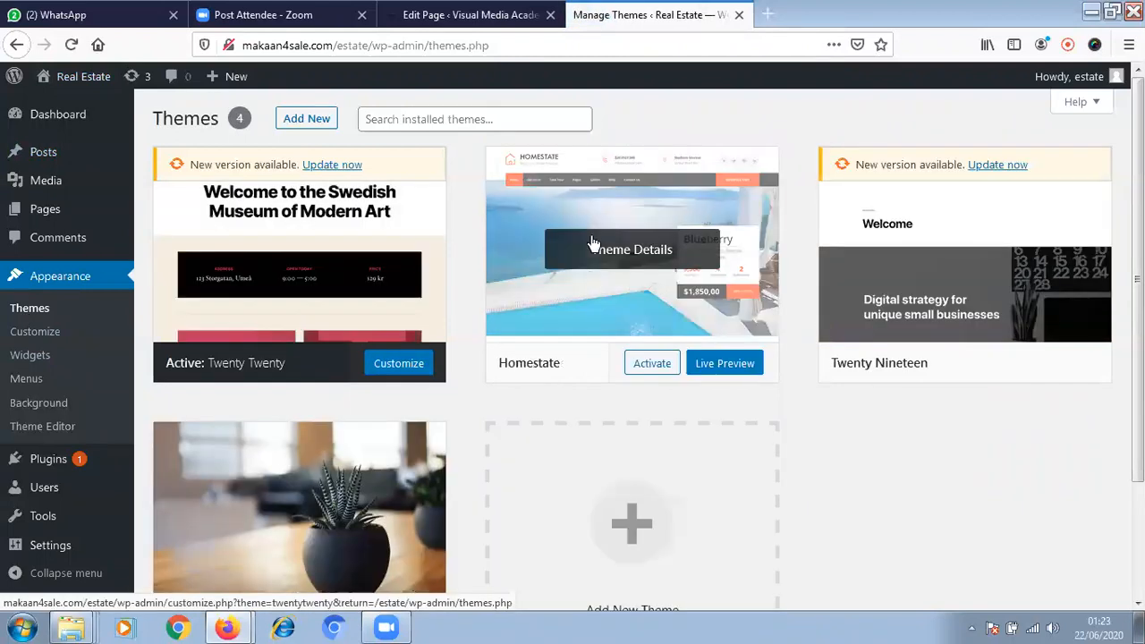
{"action": "left_click", "coordinate": [653, 364]}
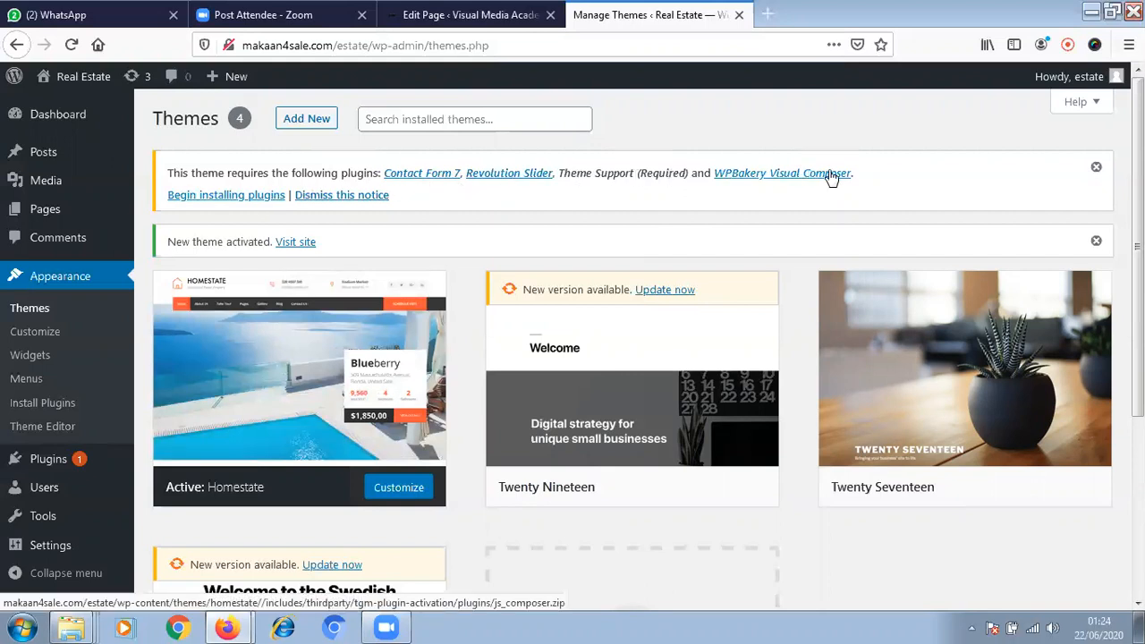
{"action": "left_click", "coordinate": [237, 195]}
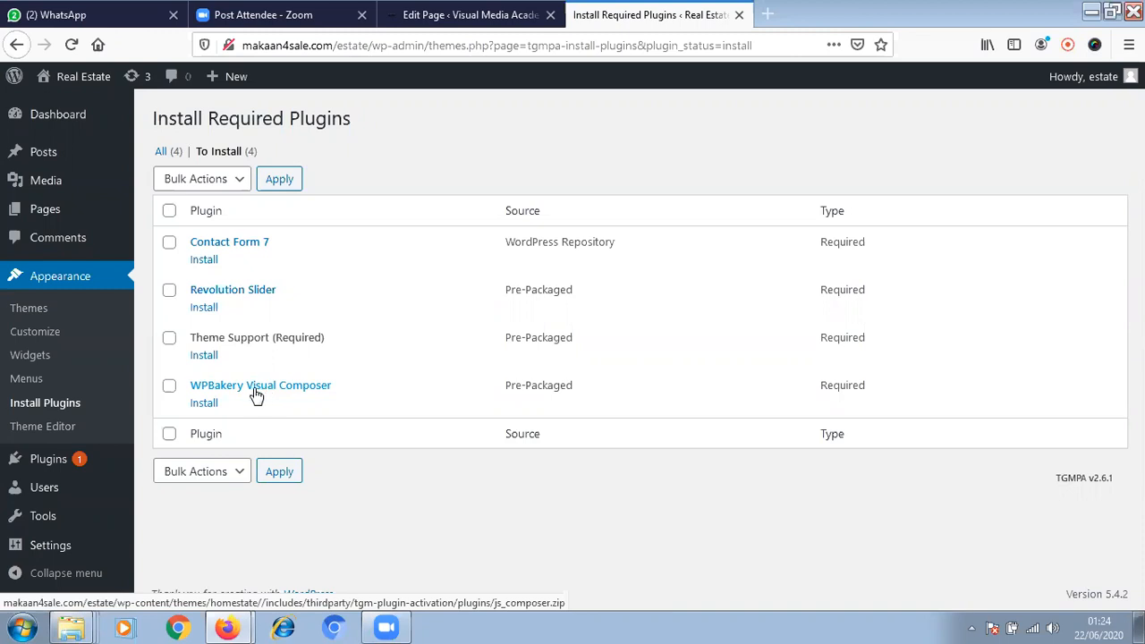
Bulk-install Contact Form 7, Revolution Slider, Theme Support and WPBakery Visual Composer
{"action": "left_click", "coordinate": [168, 211]}
{"action": "left_click", "coordinate": [232, 188]}
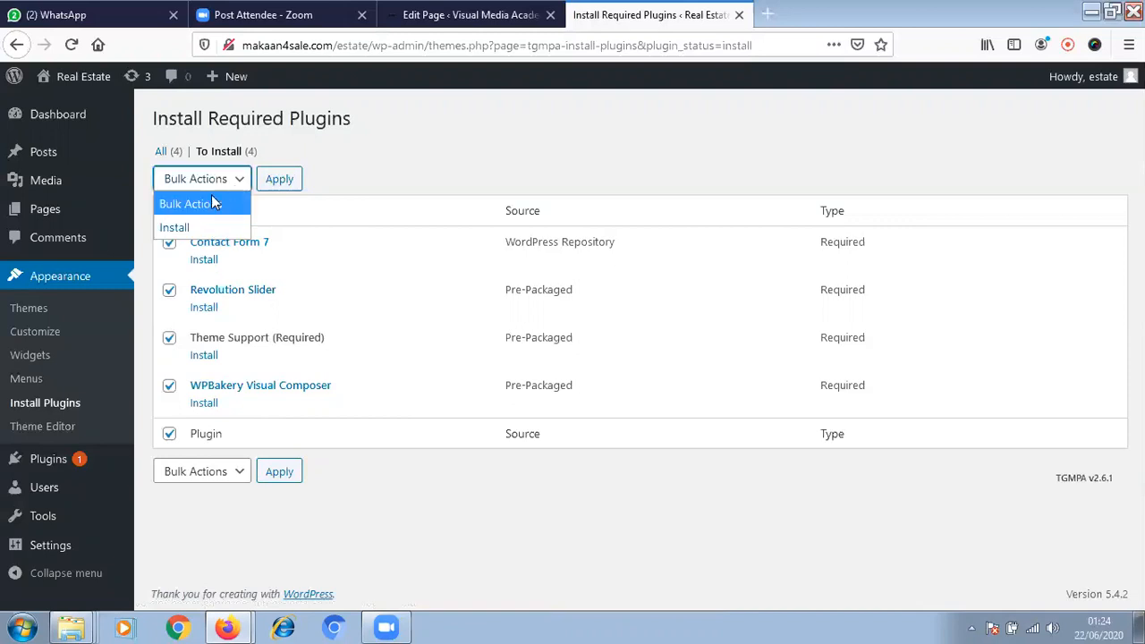
{"action": "left_click", "coordinate": [174, 228]}
{"action": "left_click", "coordinate": [284, 184]}
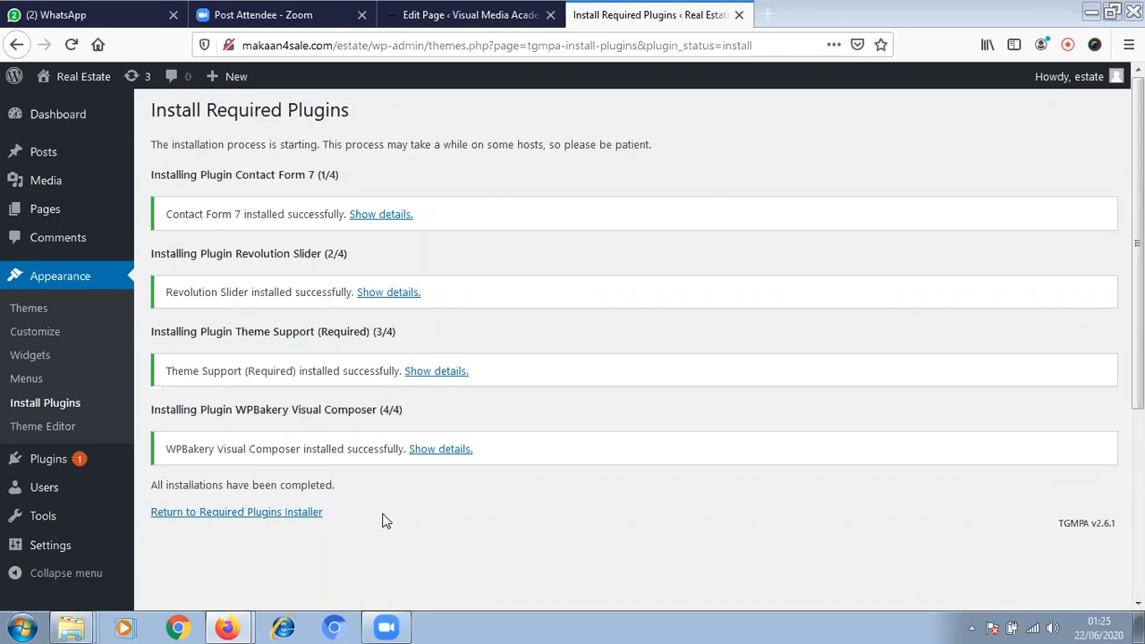
{"action": "left_click", "coordinate": [250, 518]}
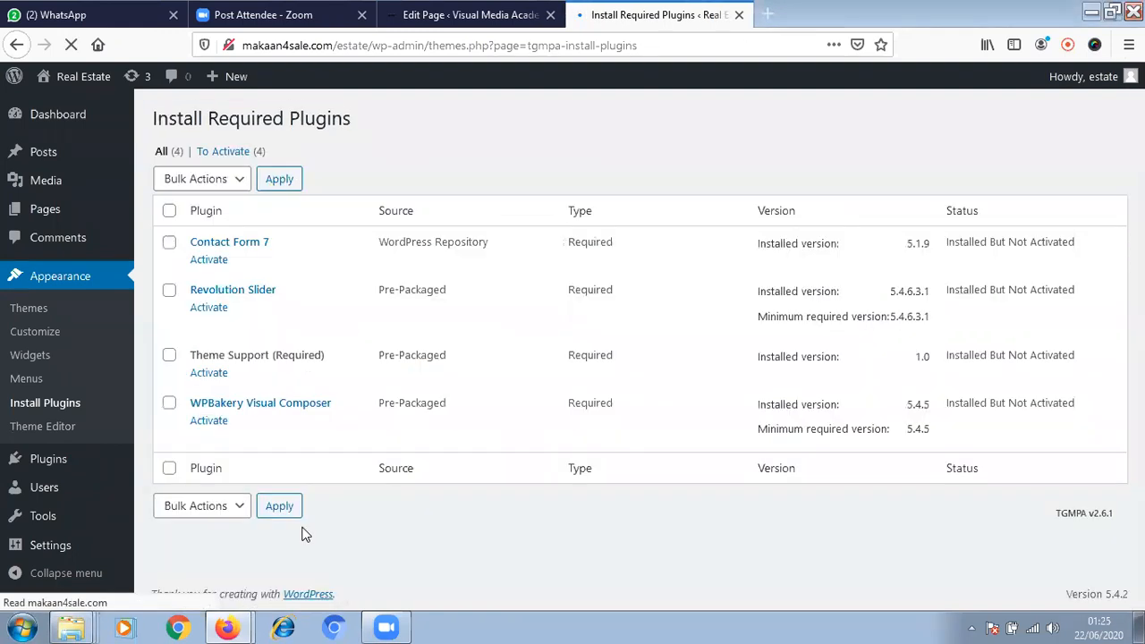
Select all four installed plugins and apply the bulk Activate action
{"action": "left_click", "coordinate": [169, 210]}
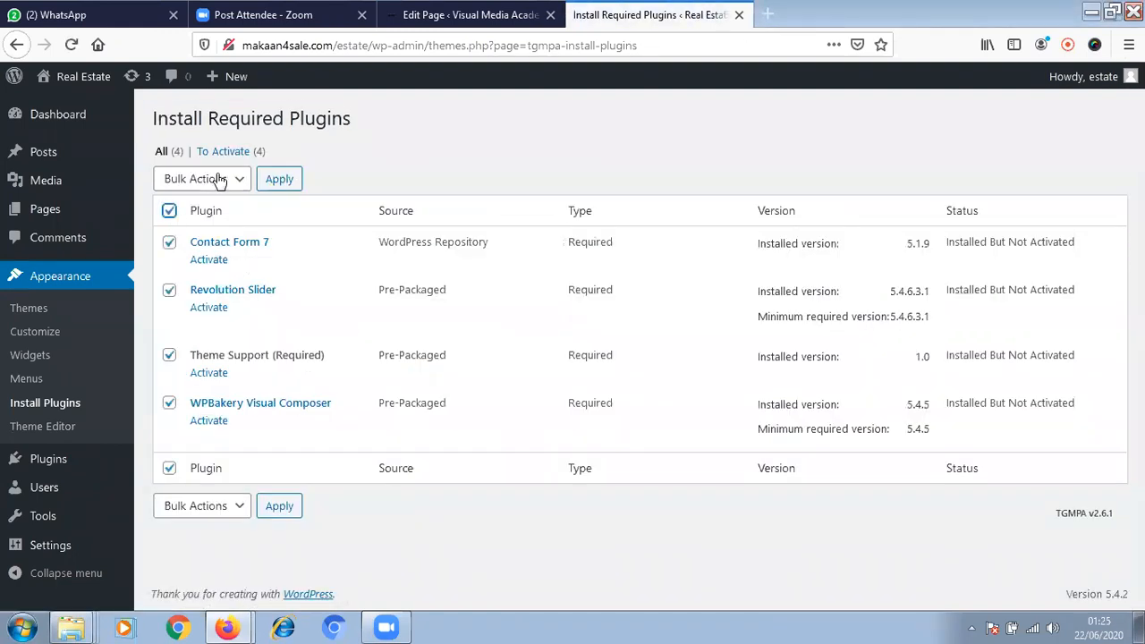
{"action": "left_click", "coordinate": [219, 179]}
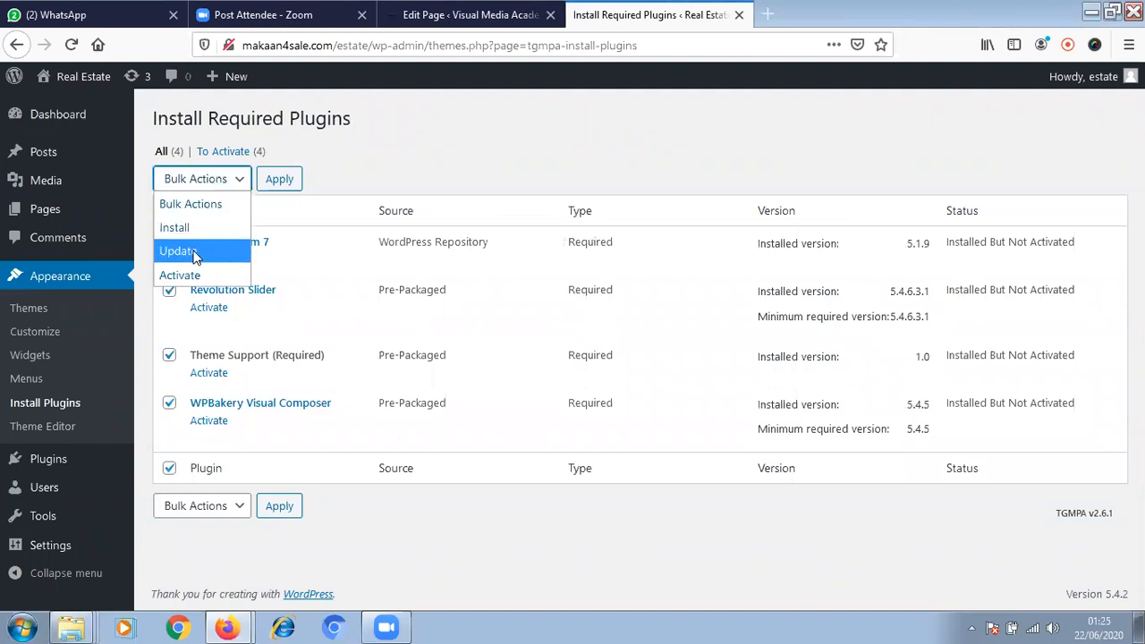
{"action": "left_click", "coordinate": [185, 275]}
{"action": "left_click", "coordinate": [289, 181]}
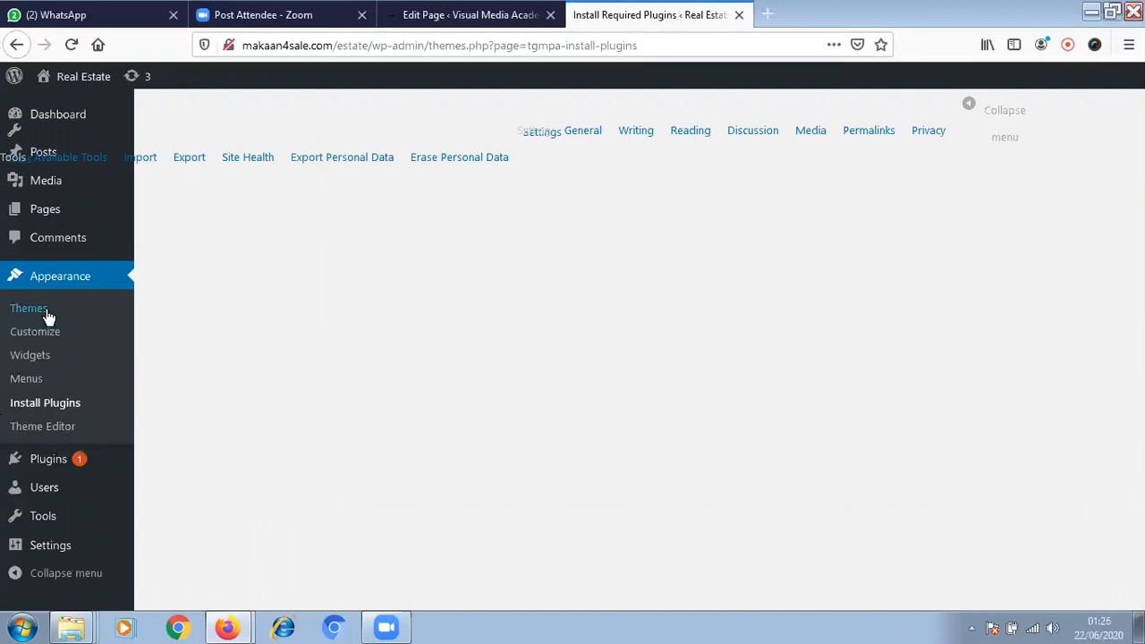
{"action": "left_click", "coordinate": [51, 460]}
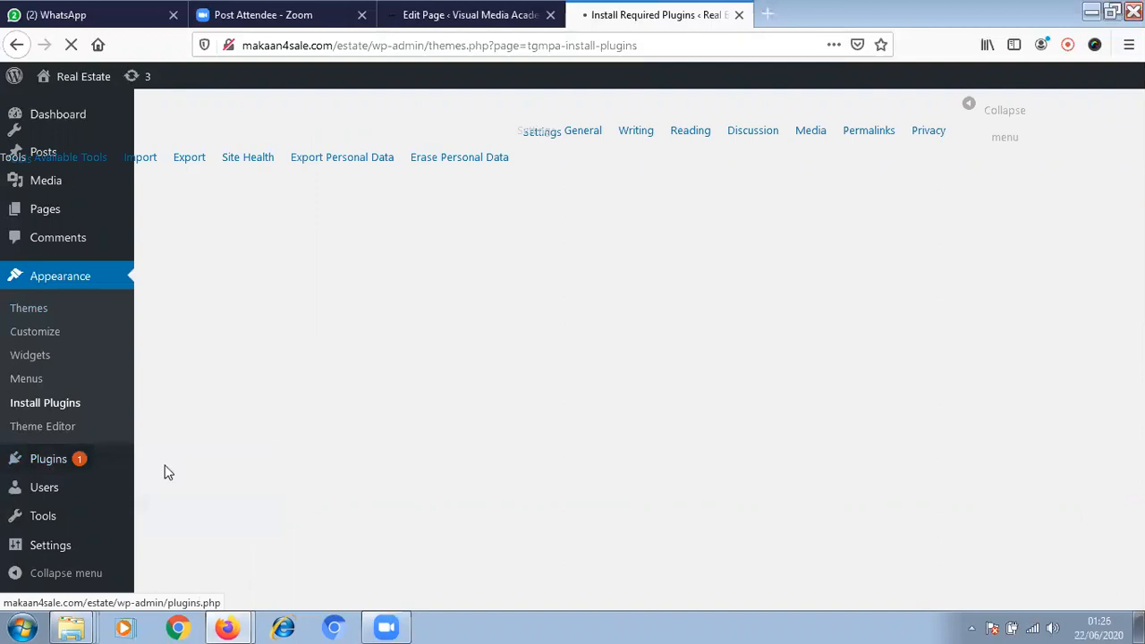
Tick every installed plugin except Hello Dolly and Akismet Anti-Spam
{"action": "scroll", "coordinate": [310, 473], "scroll_direction": "down", "scroll_amount": 5}
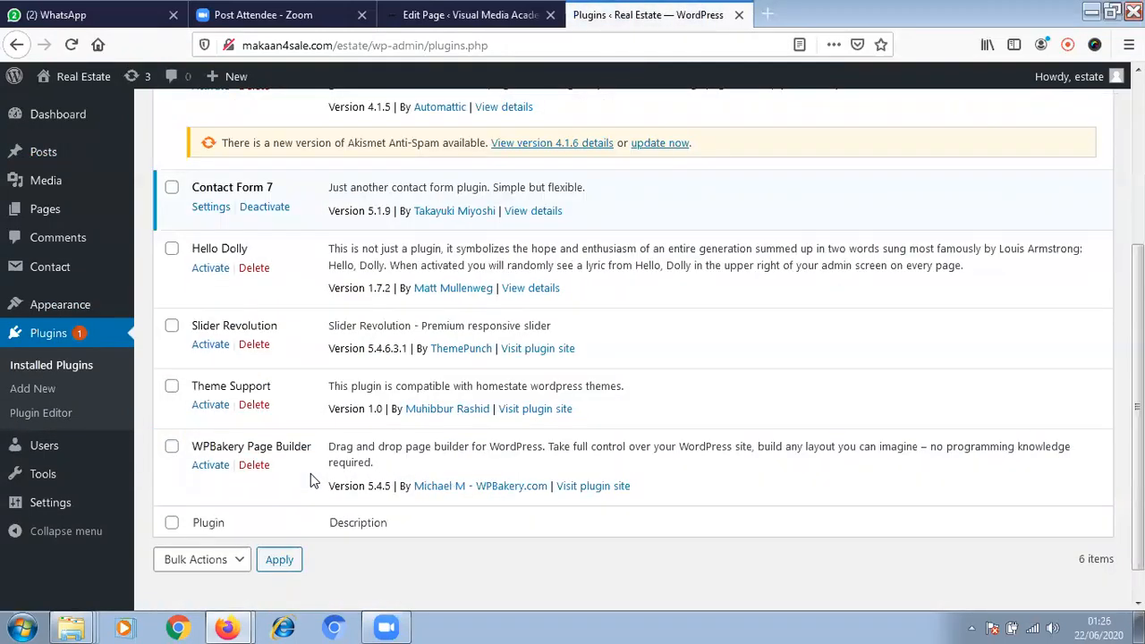
{"action": "scroll", "coordinate": [205, 358], "scroll_direction": "up", "scroll_amount": 3}
{"action": "scroll", "coordinate": [179, 305], "scroll_direction": "up", "scroll_amount": 3}
{"action": "left_click", "coordinate": [171, 291]}
{"action": "scroll", "coordinate": [179, 483], "scroll_direction": "down", "scroll_amount": 2}
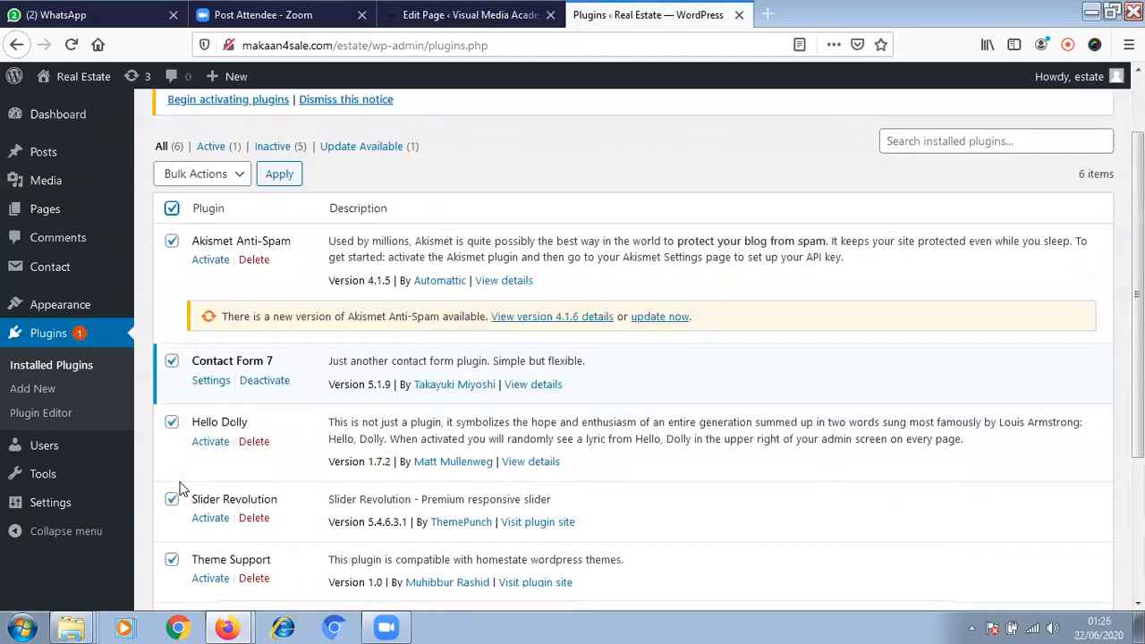
{"action": "left_click", "coordinate": [172, 420]}
{"action": "left_click", "coordinate": [172, 421]}
{"action": "left_click", "coordinate": [171, 240]}
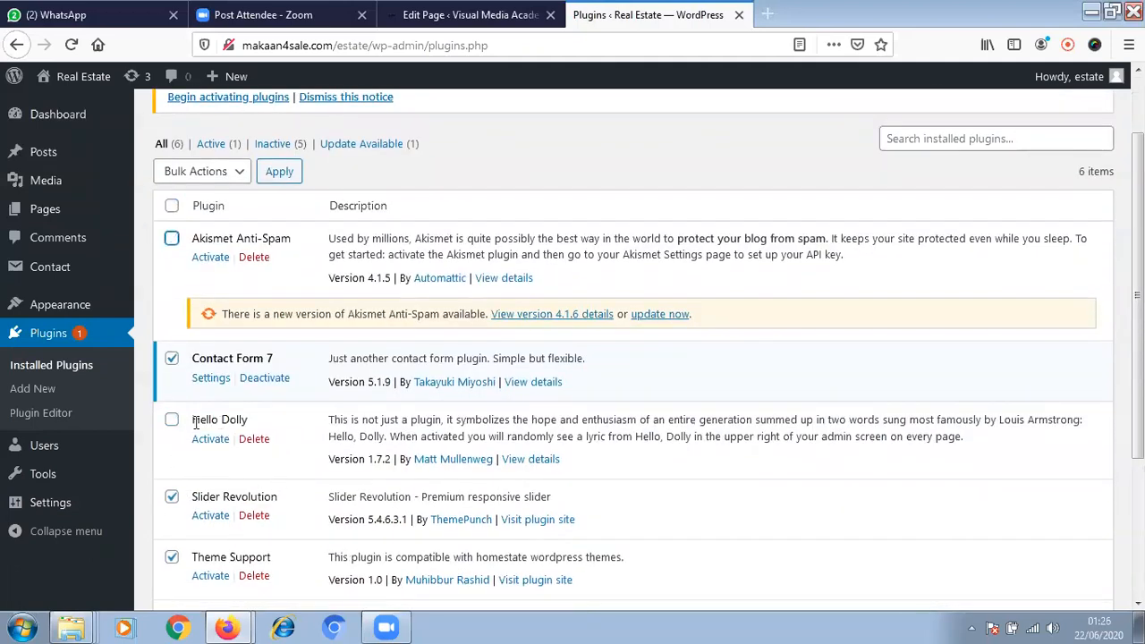
{"action": "left_click_drag", "start_coordinate": [191, 420], "coordinate": [244, 413]}
{"action": "left_click_drag", "start_coordinate": [259, 238], "coordinate": [212, 238]}
{"action": "scroll", "coordinate": [265, 503], "scroll_direction": "down", "scroll_amount": 3}
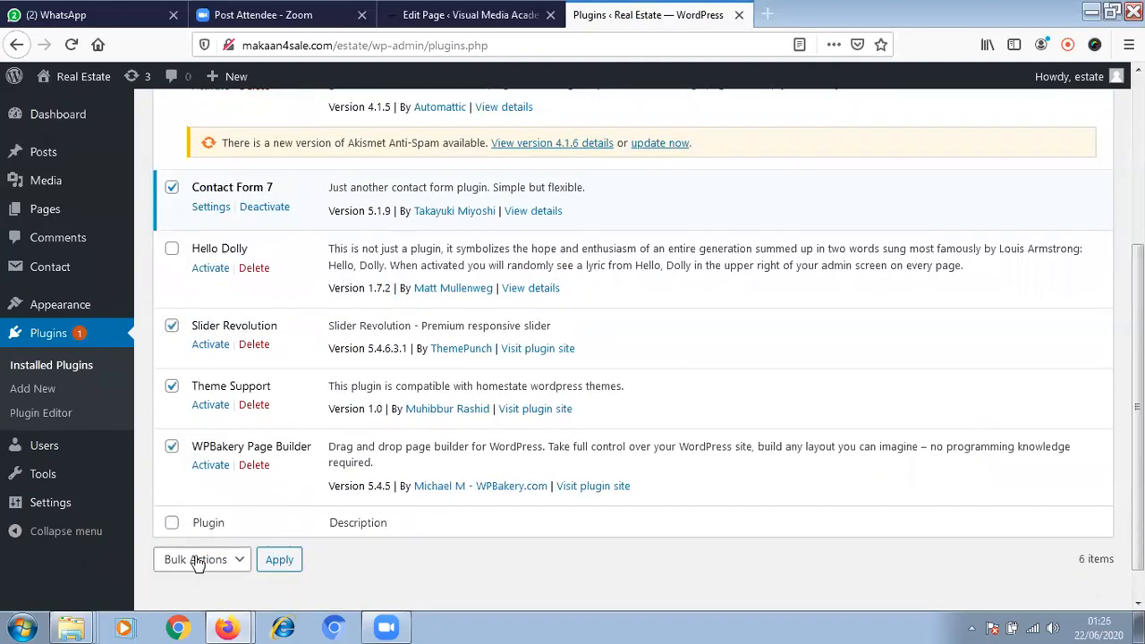
Apply Bulk Actions > Activate to the checked plugins and review the installed plugins list
{"action": "left_click", "coordinate": [196, 559]}
{"action": "left_click", "coordinate": [181, 462]}
{"action": "left_click", "coordinate": [266, 559]}
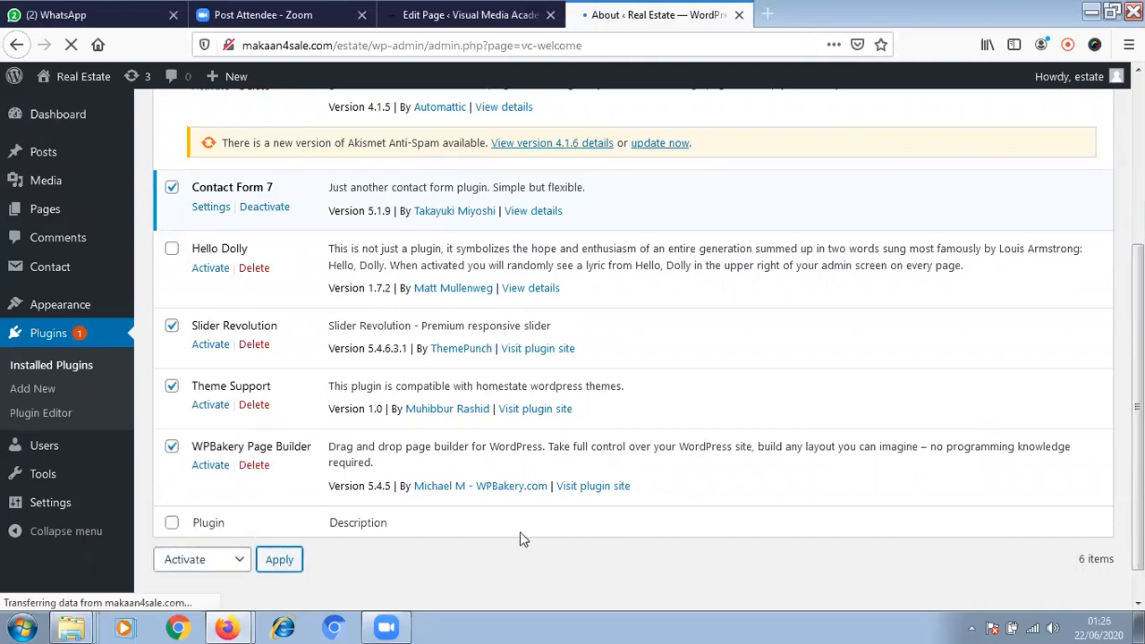
{"action": "scroll", "coordinate": [364, 410], "scroll_direction": "down", "scroll_amount": 4}
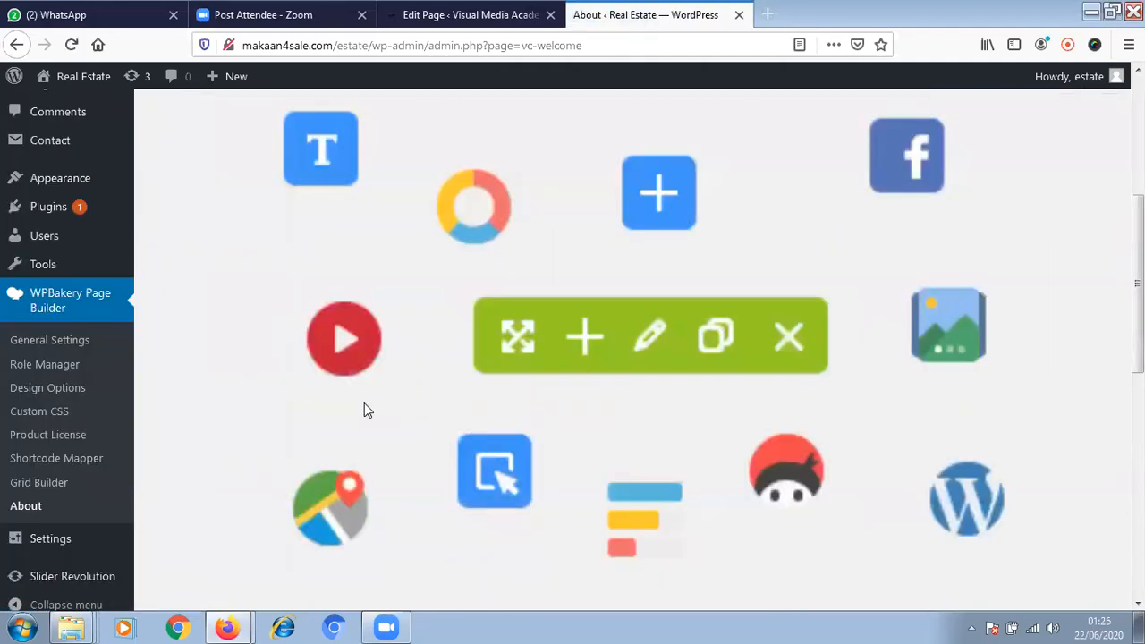
{"action": "scroll", "coordinate": [364, 409], "scroll_direction": "down", "scroll_amount": 5}
{"action": "scroll", "coordinate": [36, 288], "scroll_direction": "up", "scroll_amount": 3}
{"action": "mouse_move", "coordinate": [48, 445]}
{"action": "left_click", "coordinate": [147, 451]}
{"action": "scroll", "coordinate": [560, 500], "scroll_direction": "down", "scroll_amount": 4}
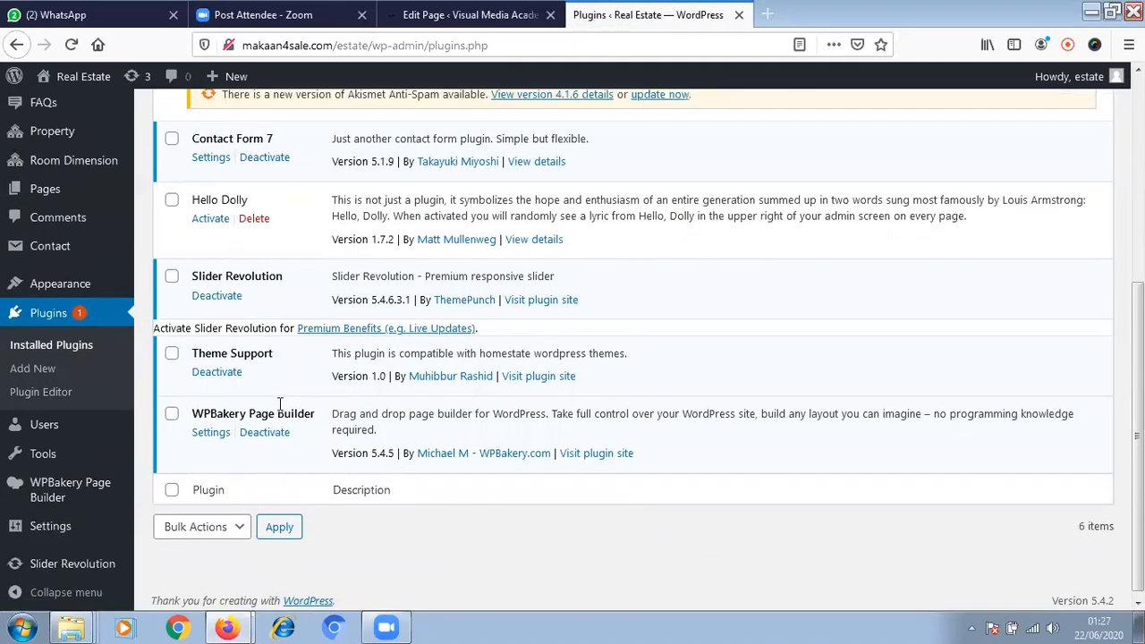
{"action": "scroll", "coordinate": [280, 405], "scroll_direction": "up", "scroll_amount": 3}
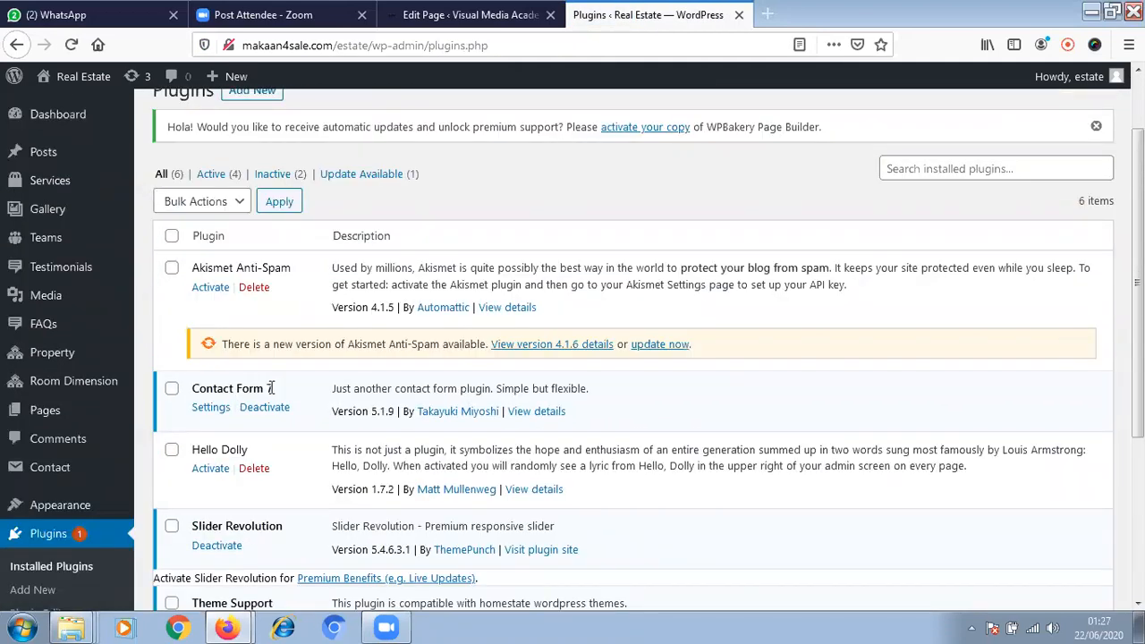
{"action": "scroll", "coordinate": [270, 388], "scroll_direction": "down", "scroll_amount": 3}
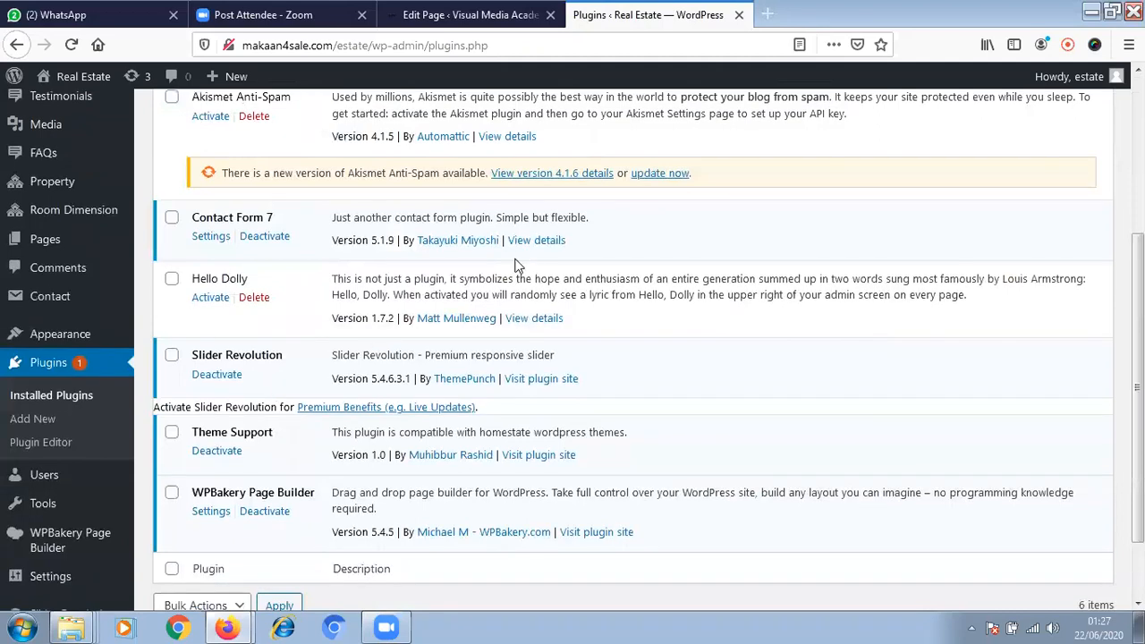
{"action": "scroll", "coordinate": [251, 478], "scroll_direction": "up", "scroll_amount": 2}
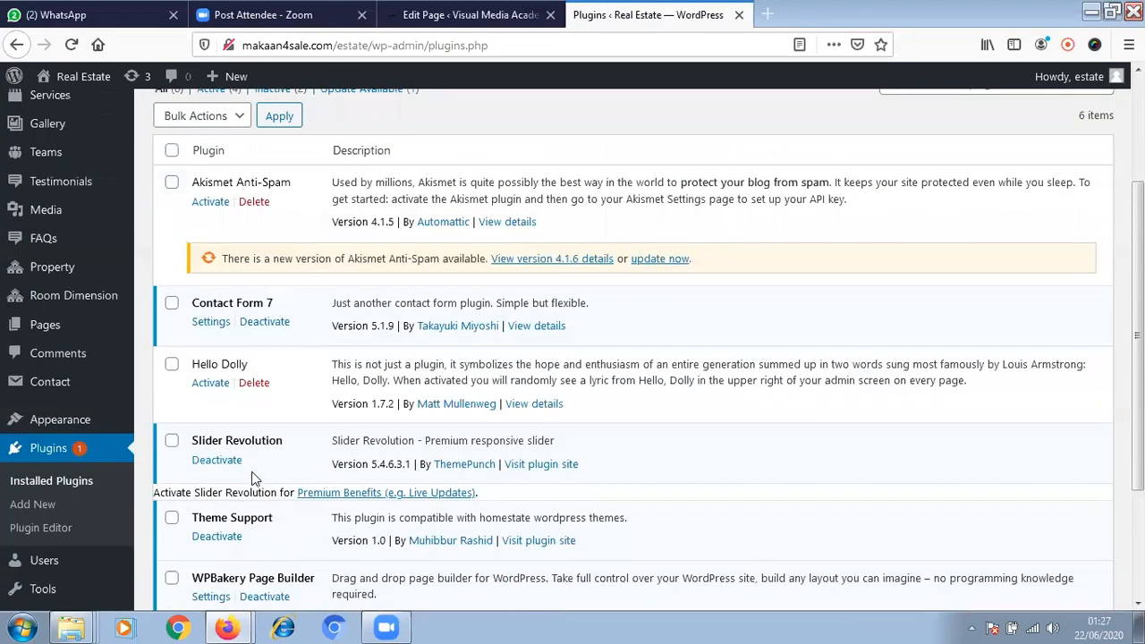
{"action": "scroll", "coordinate": [251, 478], "scroll_direction": "up", "scroll_amount": 3}
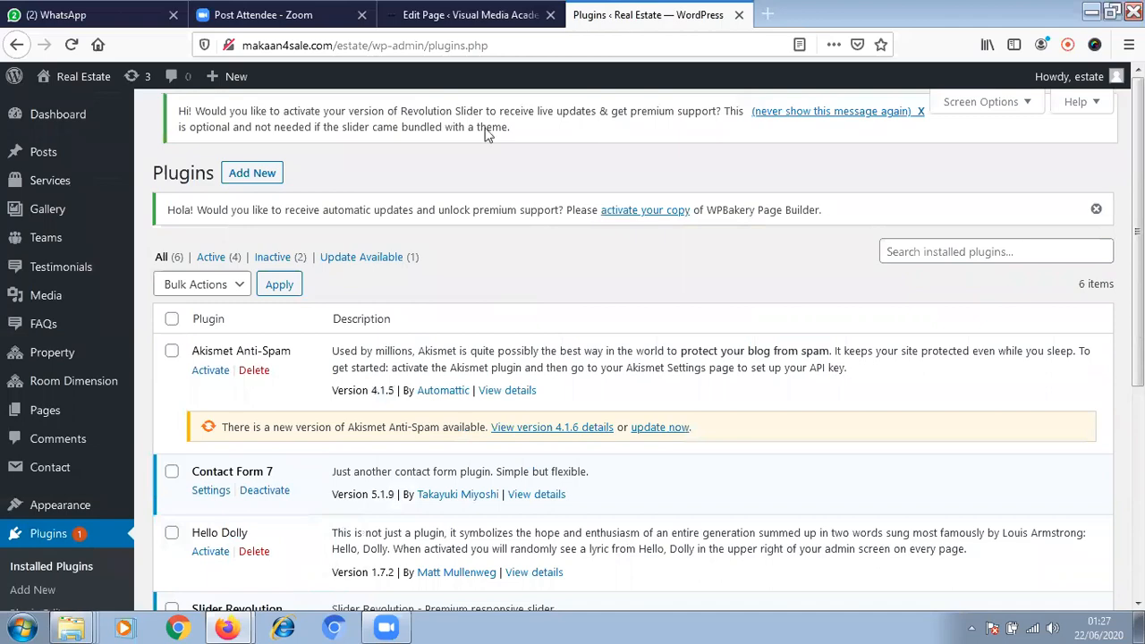
{"action": "key", "text": "alt+Tab"}
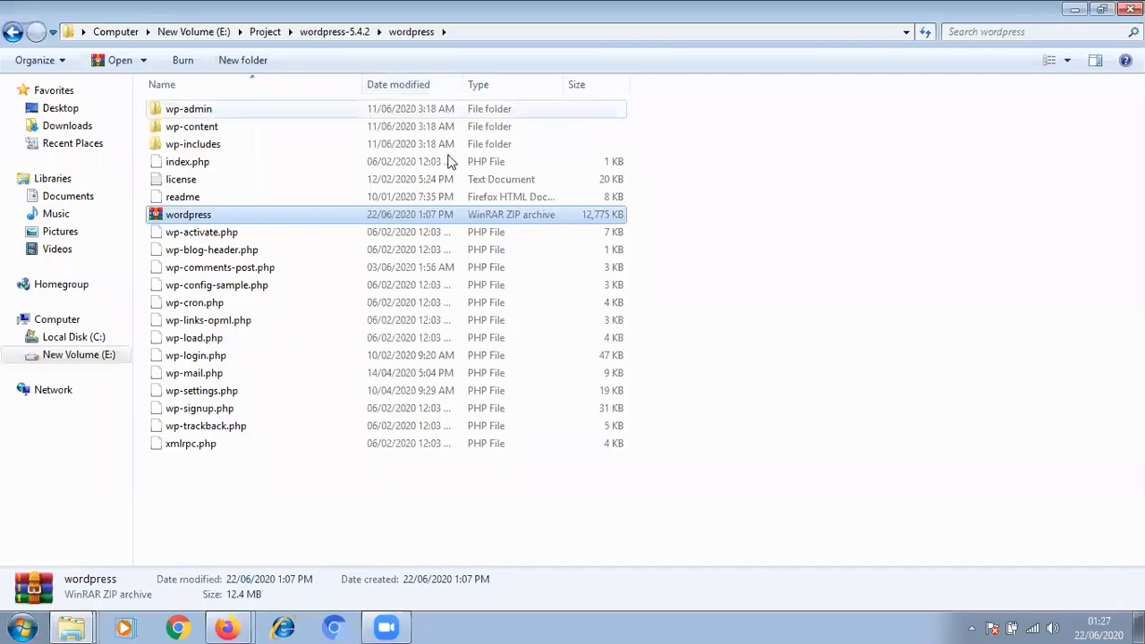
{"action": "key", "text": "alt+Tab"}
{"action": "key", "text": "Tab"}
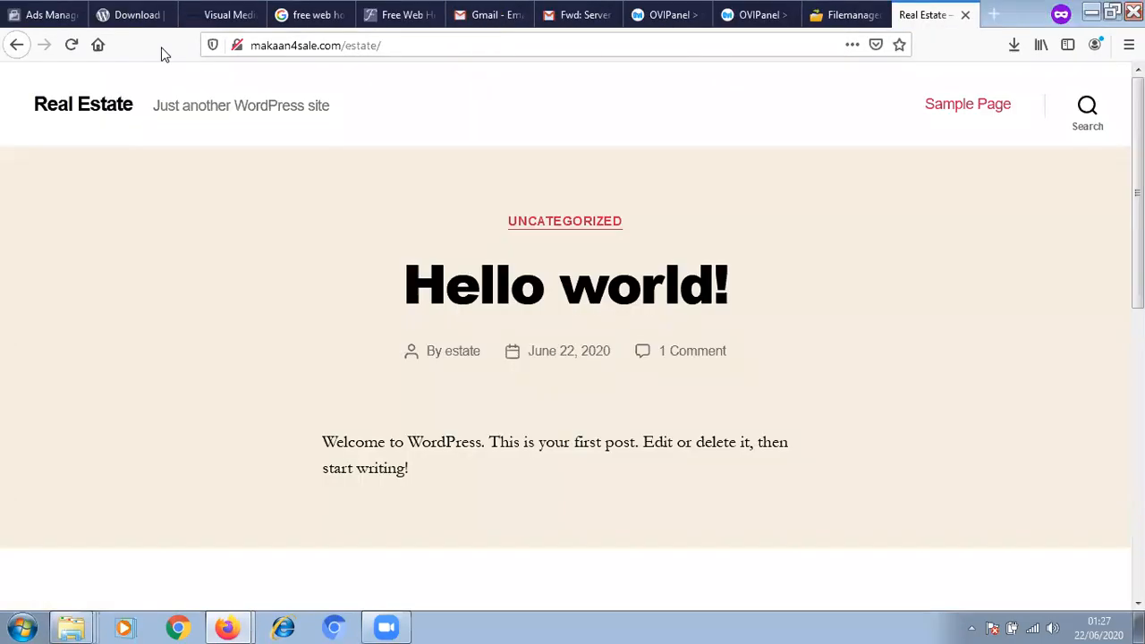
{"action": "left_click", "coordinate": [930, 15]}
{"action": "left_click", "coordinate": [75, 46]}
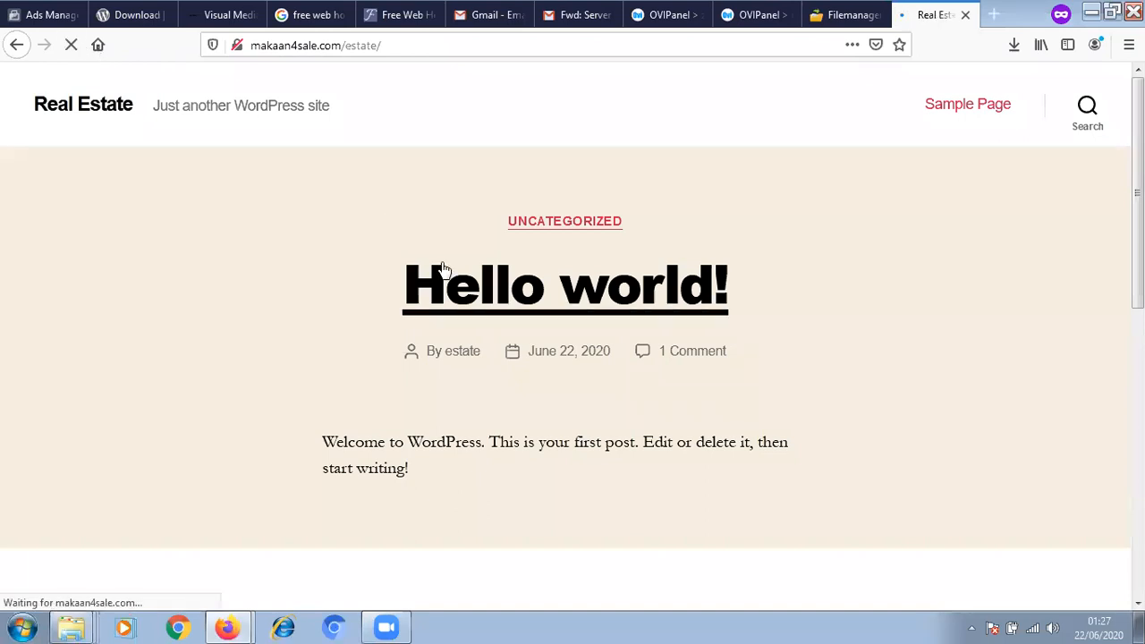
{"action": "scroll", "coordinate": [545, 388], "scroll_direction": "down", "scroll_amount": 5}
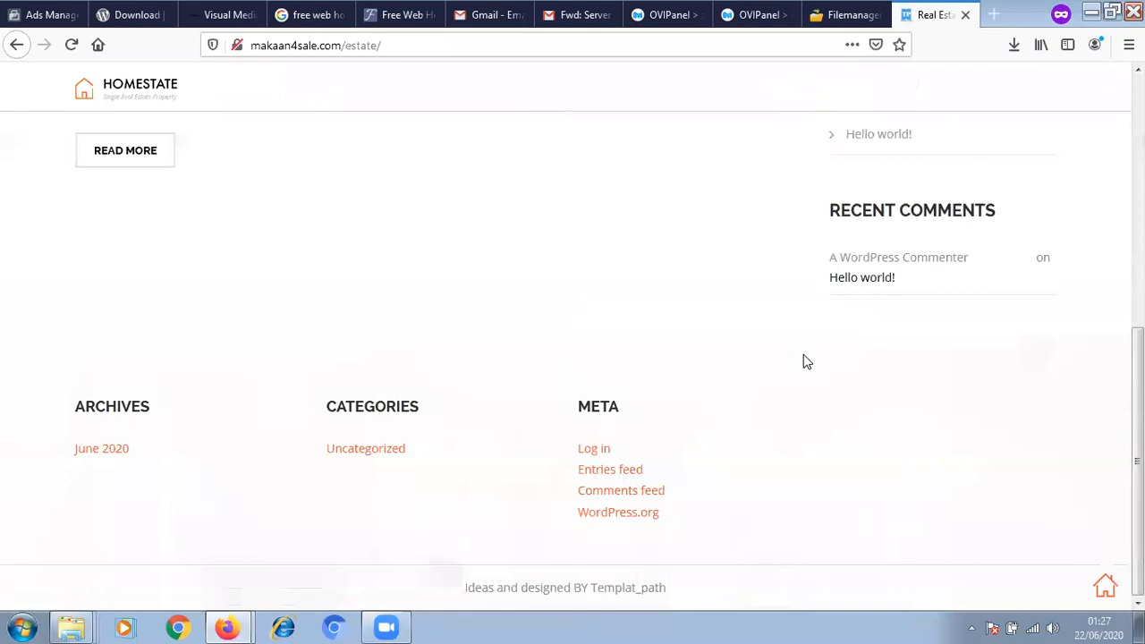
{"action": "scroll", "coordinate": [803, 358], "scroll_direction": "up", "scroll_amount": 4}
{"action": "scroll", "coordinate": [264, 300], "scroll_direction": "up", "scroll_amount": 2}
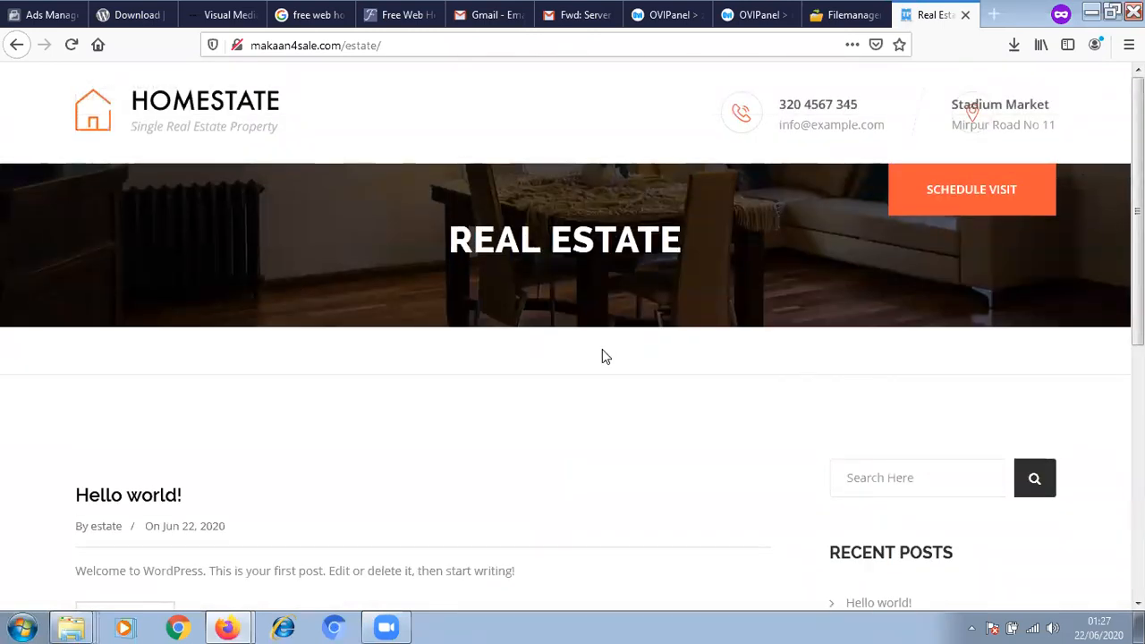
{"action": "key", "text": "alt+Tab"}
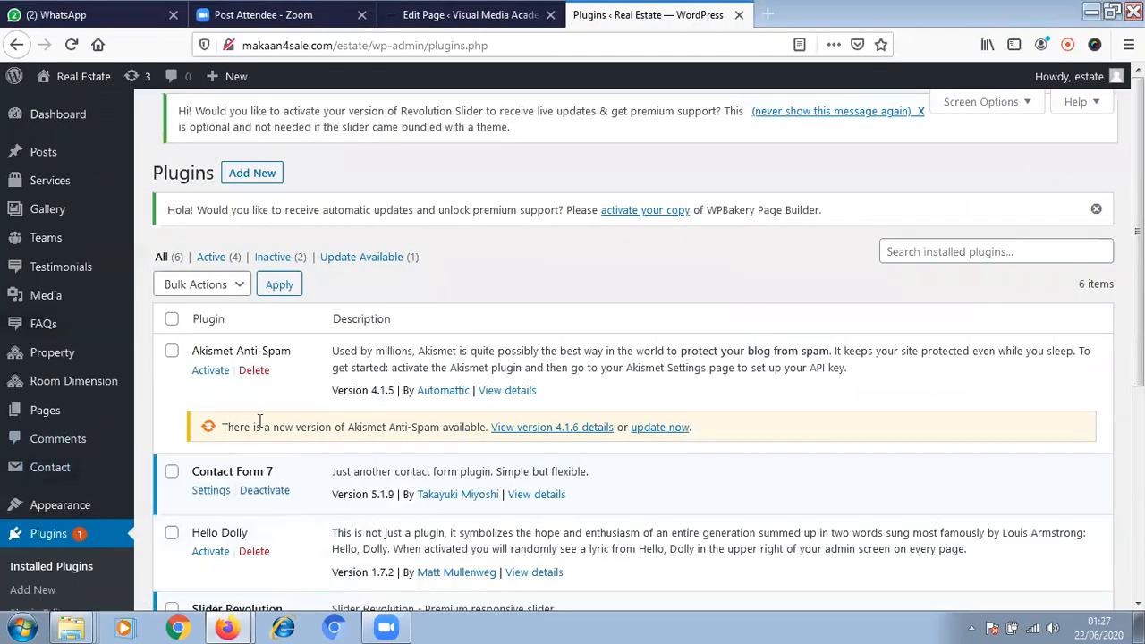
{"action": "scroll", "coordinate": [260, 420], "scroll_direction": "down", "scroll_amount": 3}
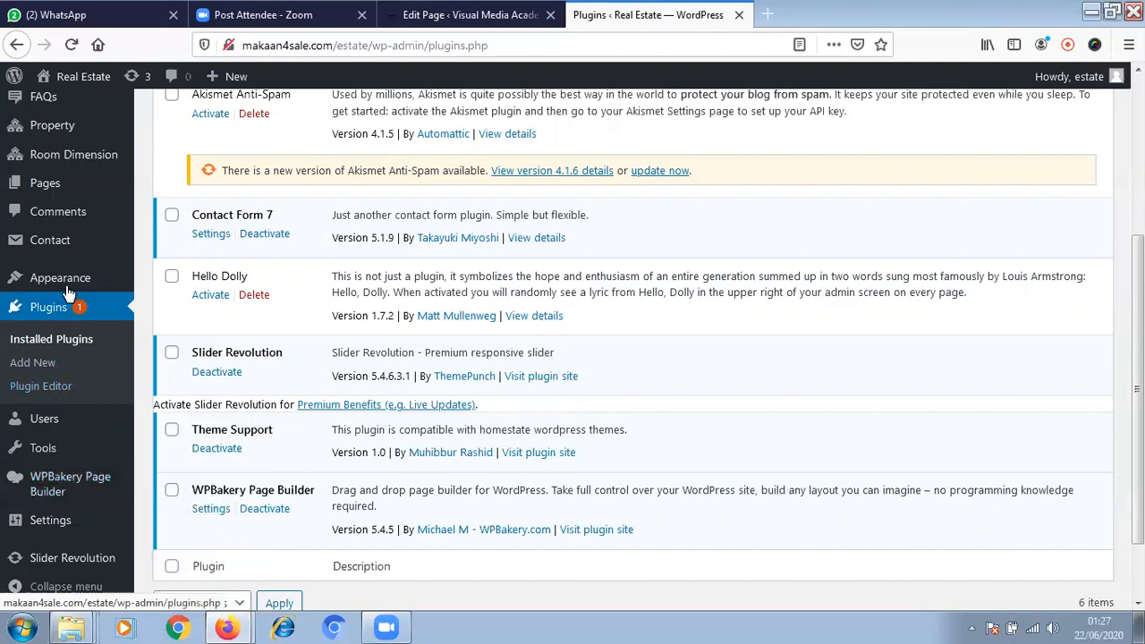
{"action": "mouse_move", "coordinate": [68, 291]}
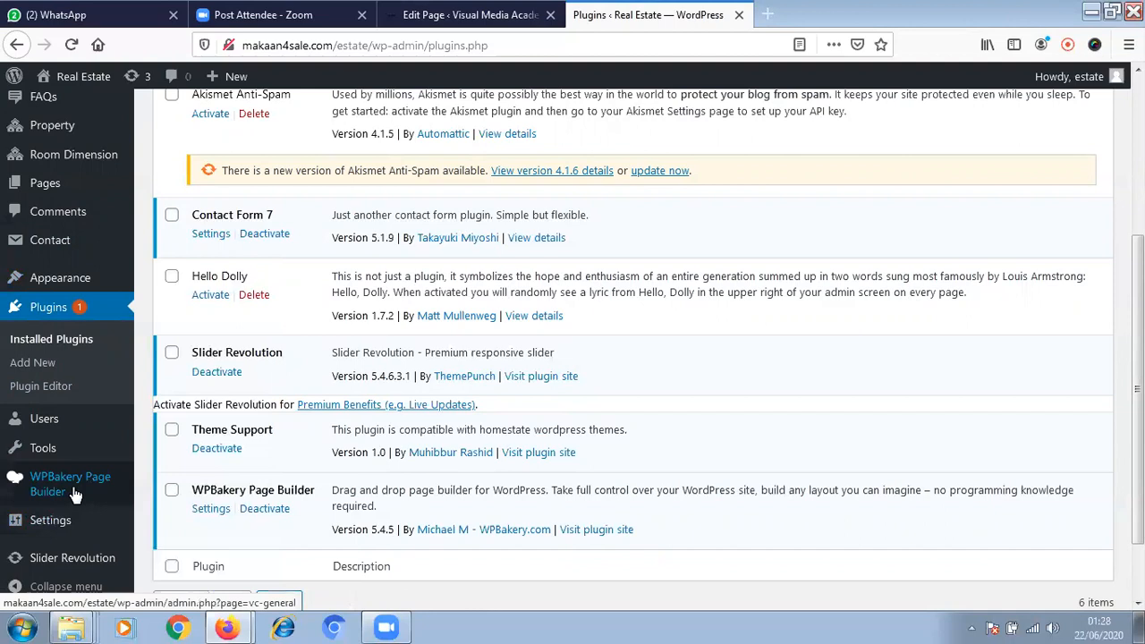
{"action": "mouse_move", "coordinate": [82, 514]}
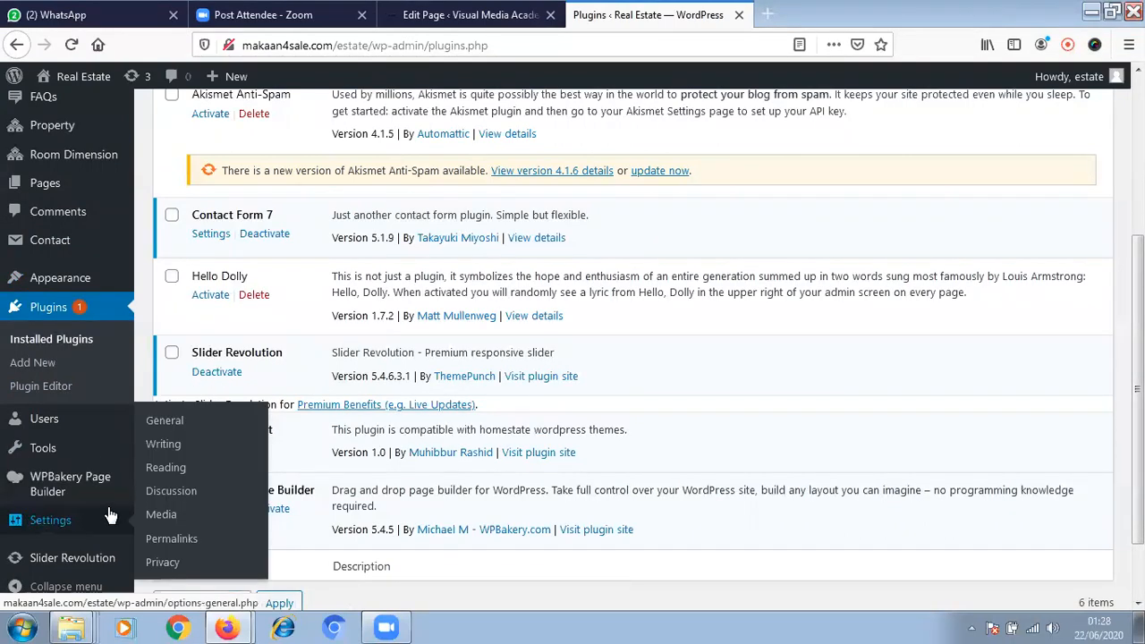
{"action": "mouse_move", "coordinate": [131, 503]}
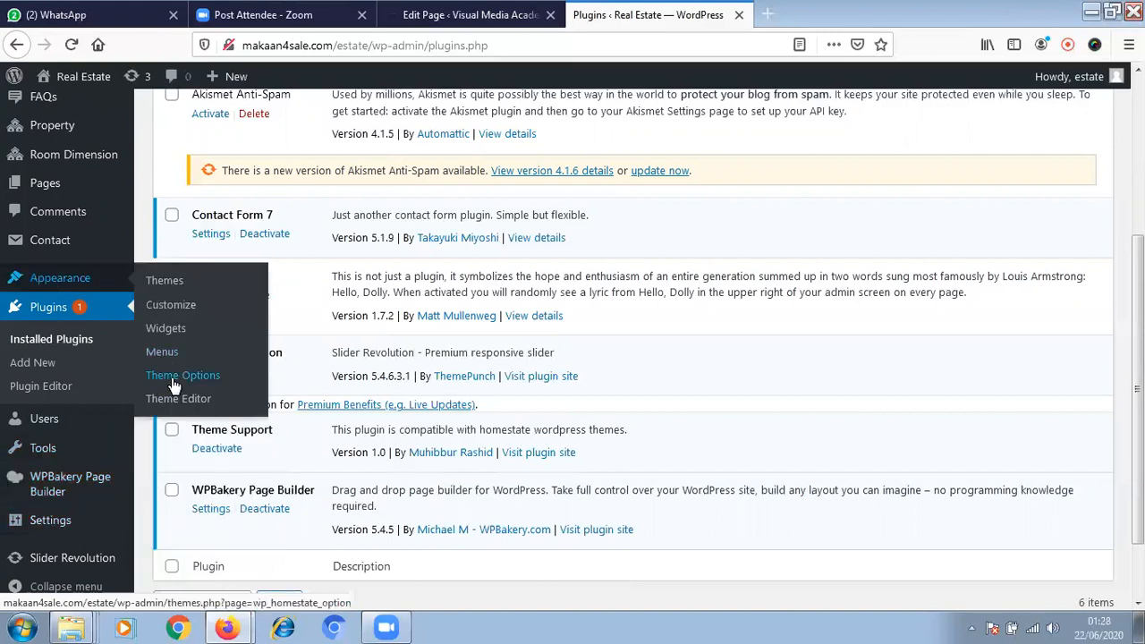
{"action": "left_click", "coordinate": [163, 385]}
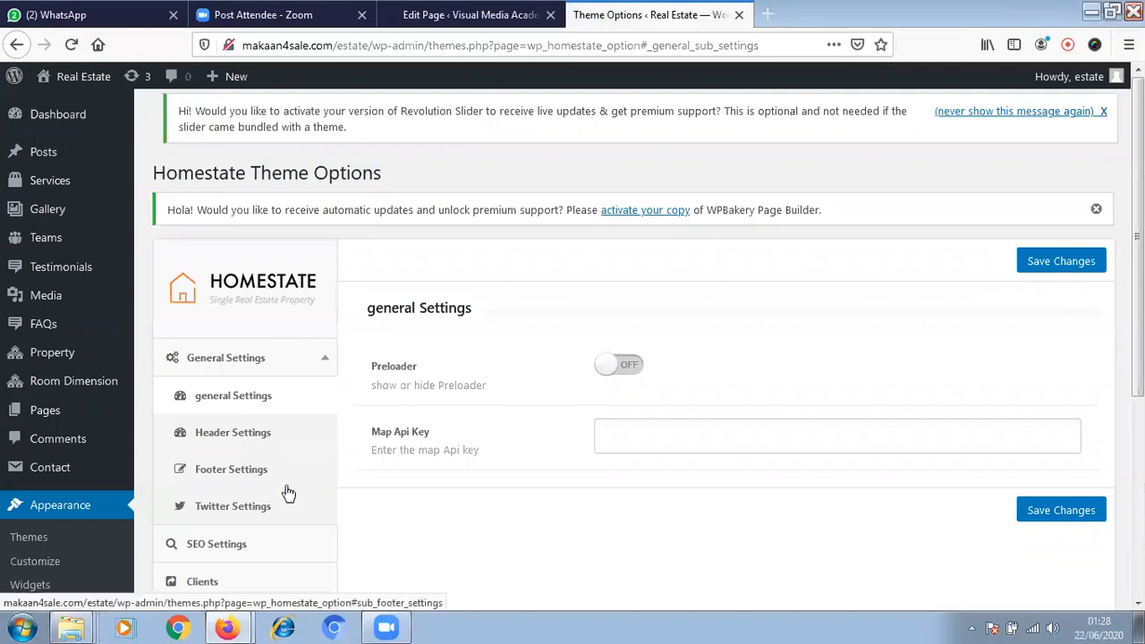
Look through the Header settings, including the topbar phone number, and the Footer settings
{"action": "scroll", "coordinate": [353, 378], "scroll_direction": "down", "scroll_amount": 3}
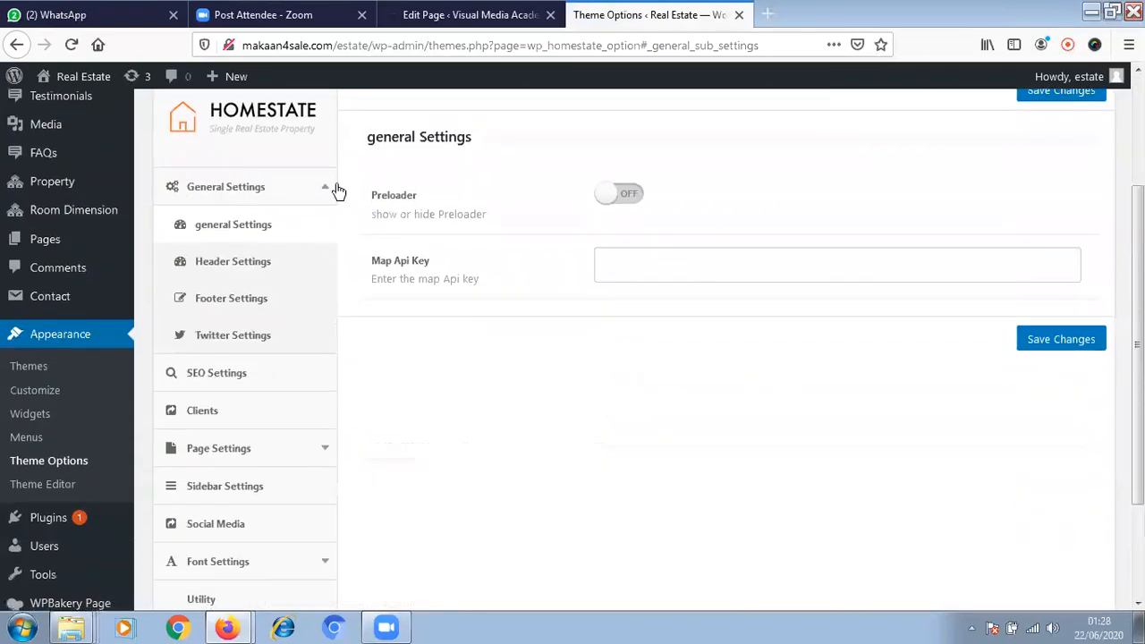
{"action": "left_click", "coordinate": [239, 261]}
{"action": "scroll", "coordinate": [263, 302], "scroll_direction": "down", "scroll_amount": 2}
{"action": "scroll", "coordinate": [611, 329], "scroll_direction": "down", "scroll_amount": 10}
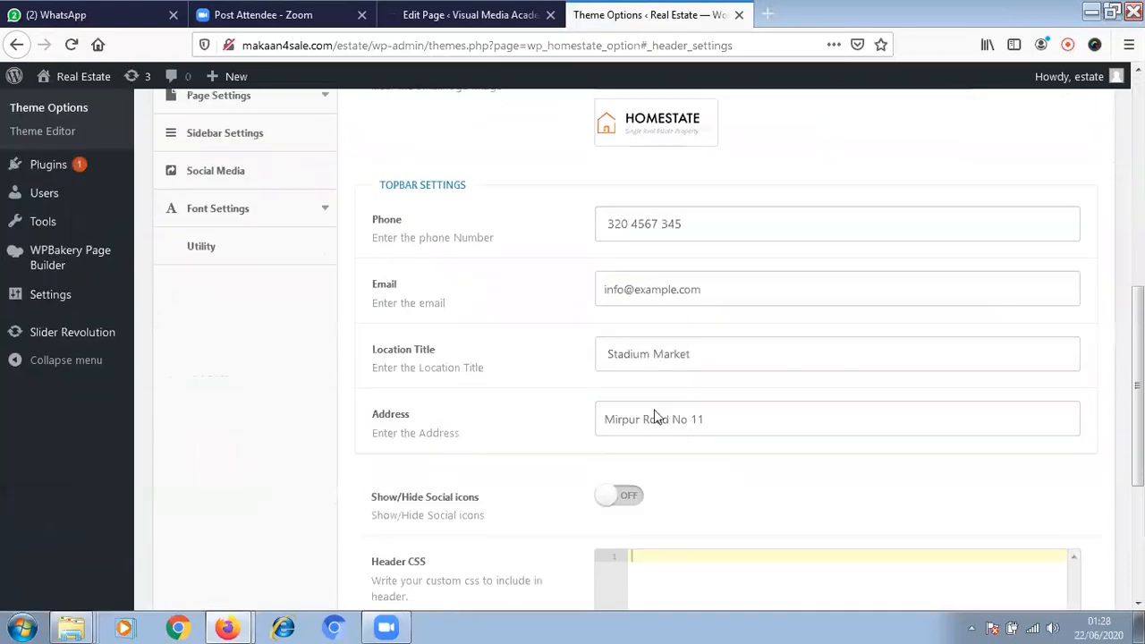
{"action": "scroll", "coordinate": [524, 424], "scroll_direction": "up", "scroll_amount": 9}
{"action": "double_click", "coordinate": [671, 405]}
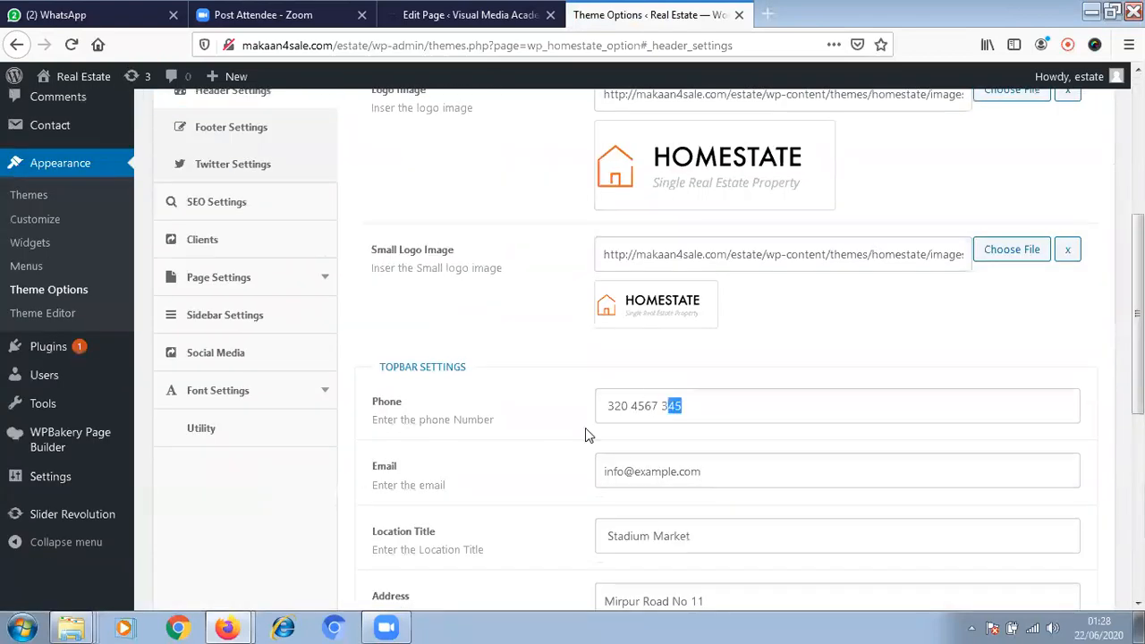
{"action": "scroll", "coordinate": [217, 230], "scroll_direction": "up", "scroll_amount": 2}
{"action": "left_click", "coordinate": [224, 215]}
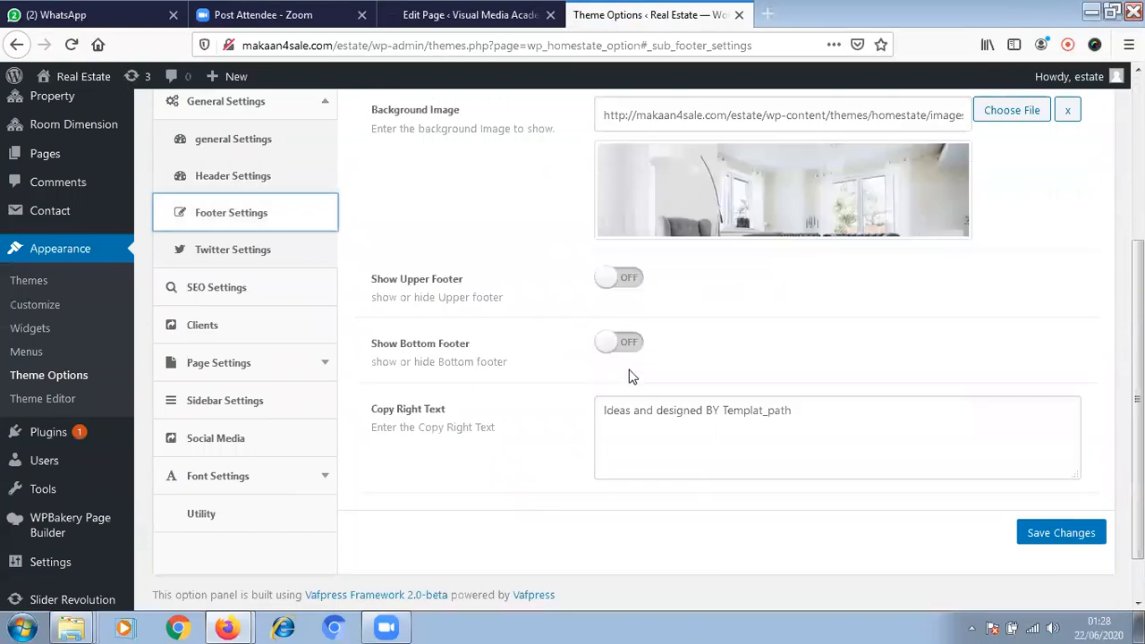
{"action": "scroll", "coordinate": [694, 439], "scroll_direction": "up", "scroll_amount": 2}
{"action": "scroll", "coordinate": [694, 440], "scroll_direction": "up", "scroll_amount": 2}
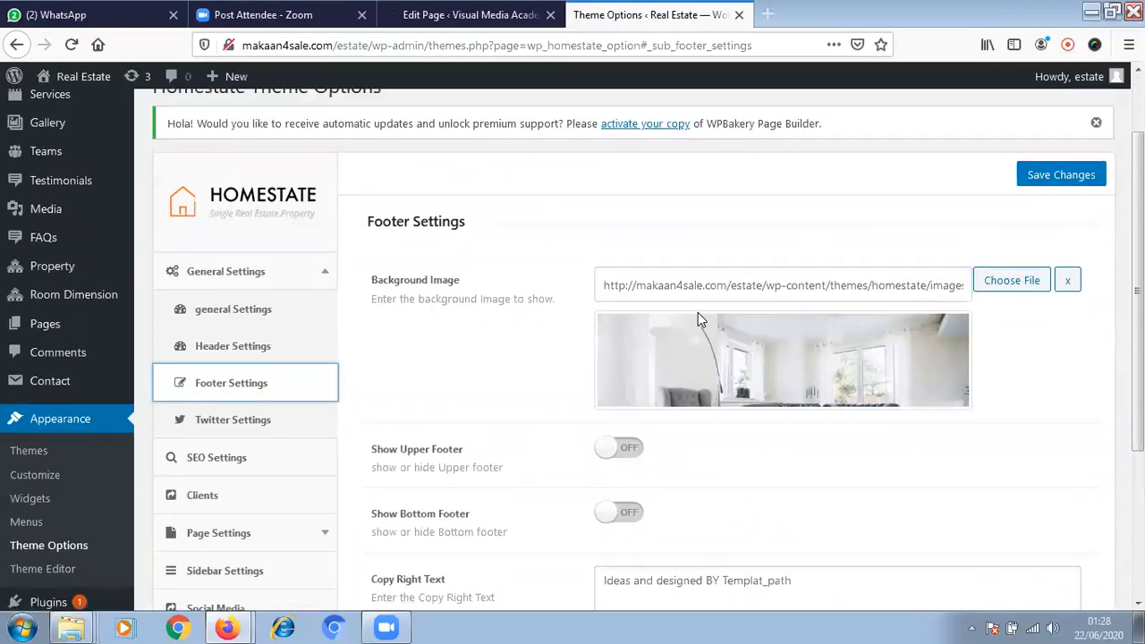
{"action": "scroll", "coordinate": [731, 456], "scroll_direction": "down", "scroll_amount": 4}
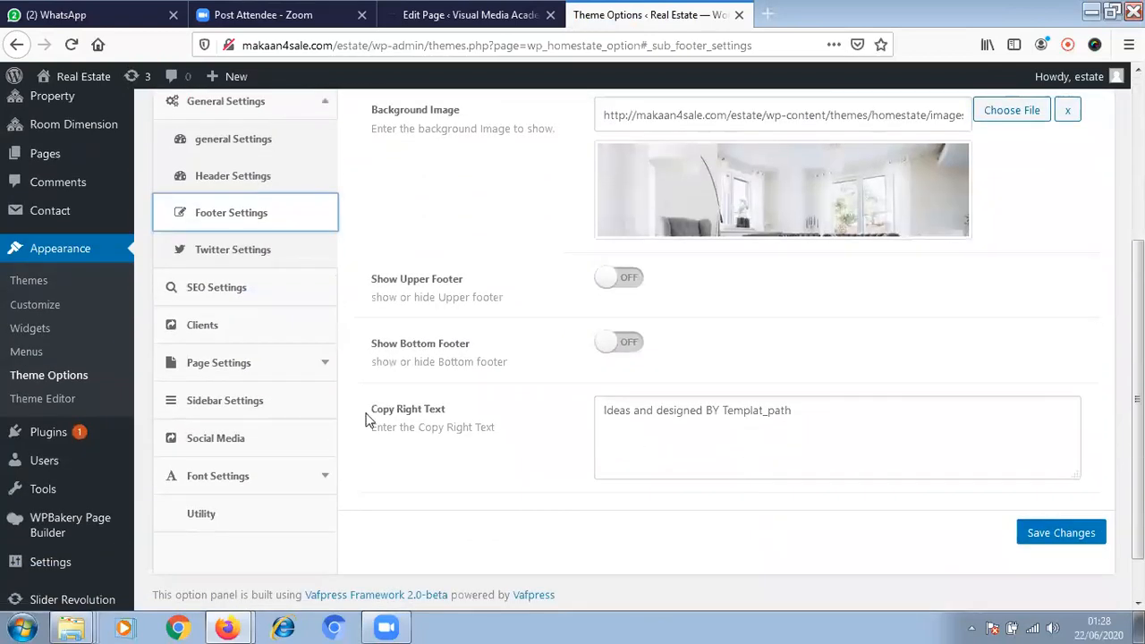
Expand the Page Settings group to view the Search Page settings
{"action": "left_click", "coordinate": [249, 363]}
{"action": "scroll", "coordinate": [281, 391], "scroll_direction": "up", "scroll_amount": 2}
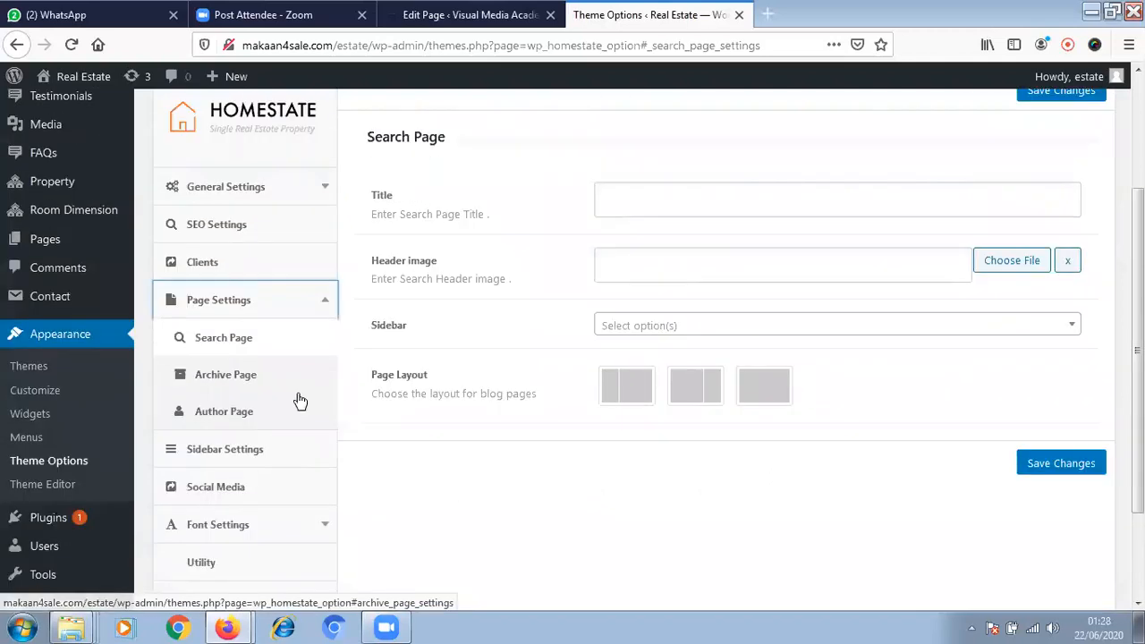
{"action": "scroll", "coordinate": [387, 439], "scroll_direction": "down", "scroll_amount": 2}
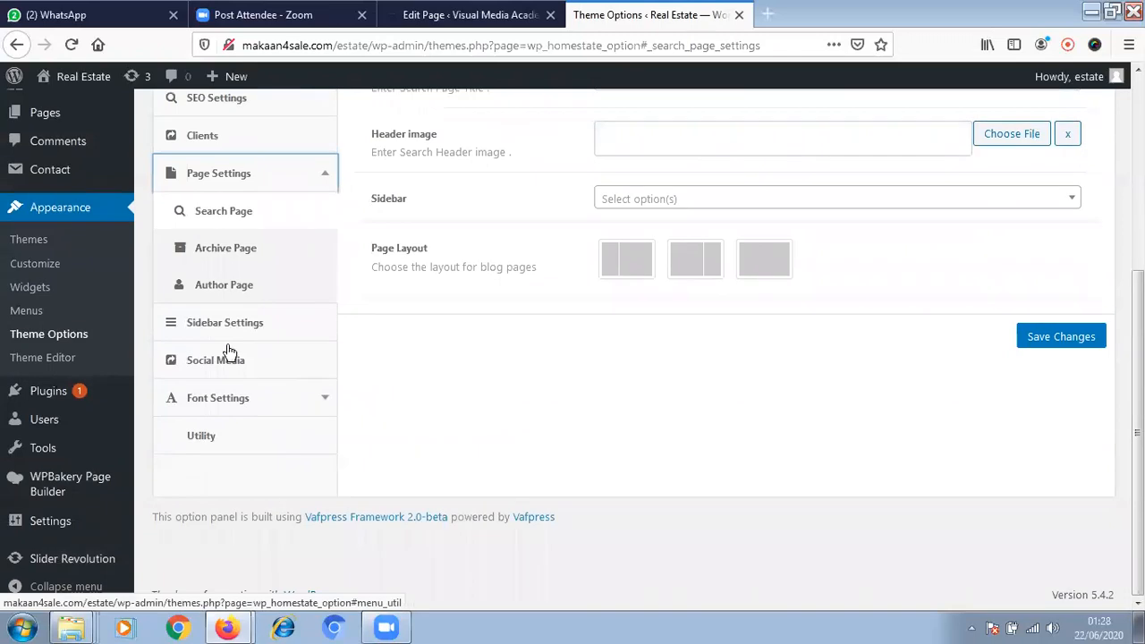
{"action": "scroll", "coordinate": [265, 378], "scroll_direction": "up", "scroll_amount": 4}
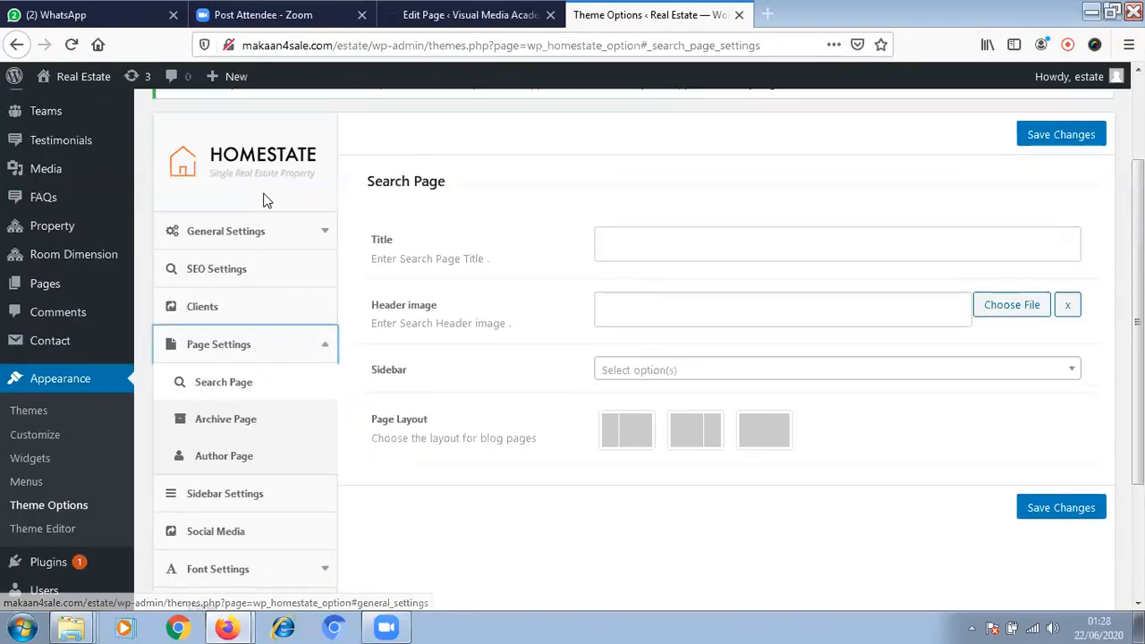
{"action": "scroll", "coordinate": [258, 420], "scroll_direction": "down", "scroll_amount": 4}
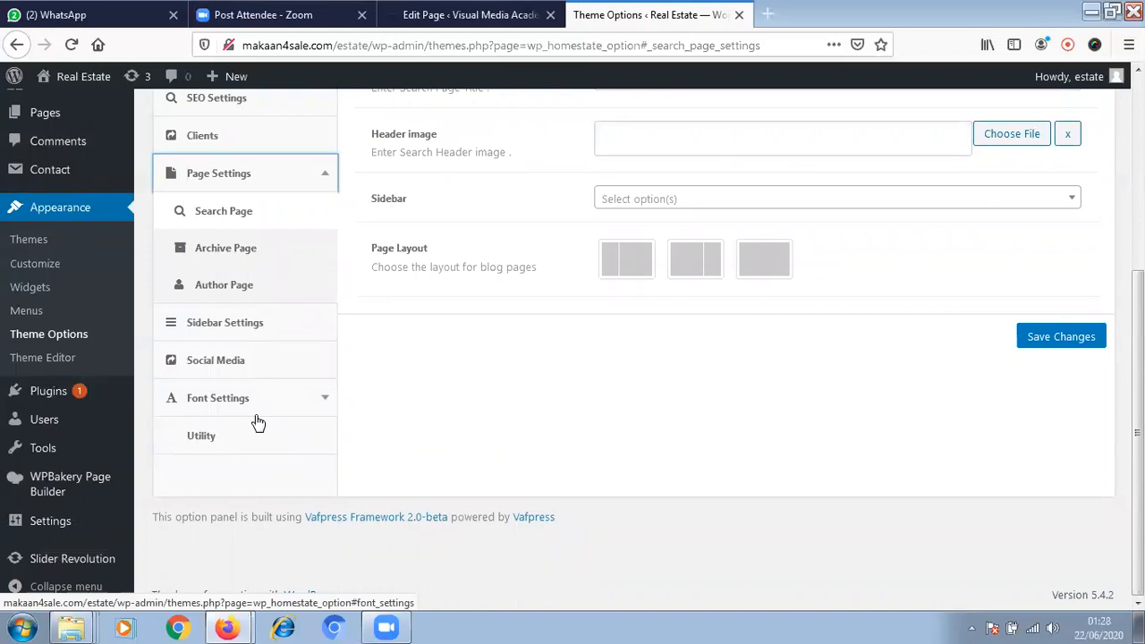
{"action": "left_click", "coordinate": [202, 439]}
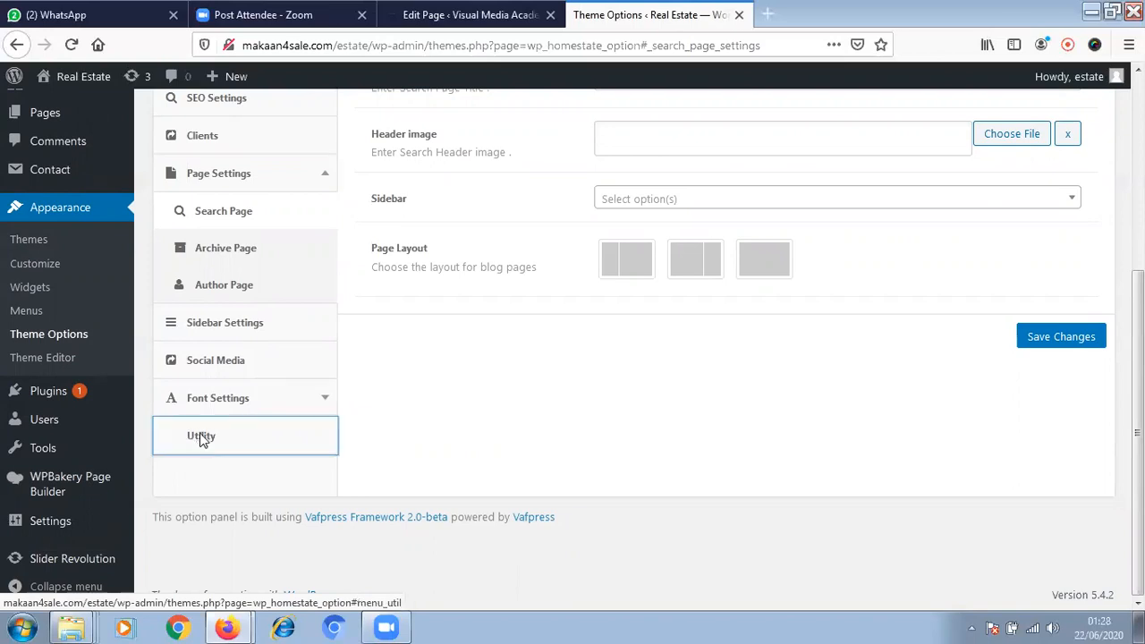
Review the Utility section's Export/Import options, then open the HOME_STATE_[v1.2] folder in Explorer
{"action": "scroll", "coordinate": [233, 425], "scroll_direction": "up", "scroll_amount": 5}
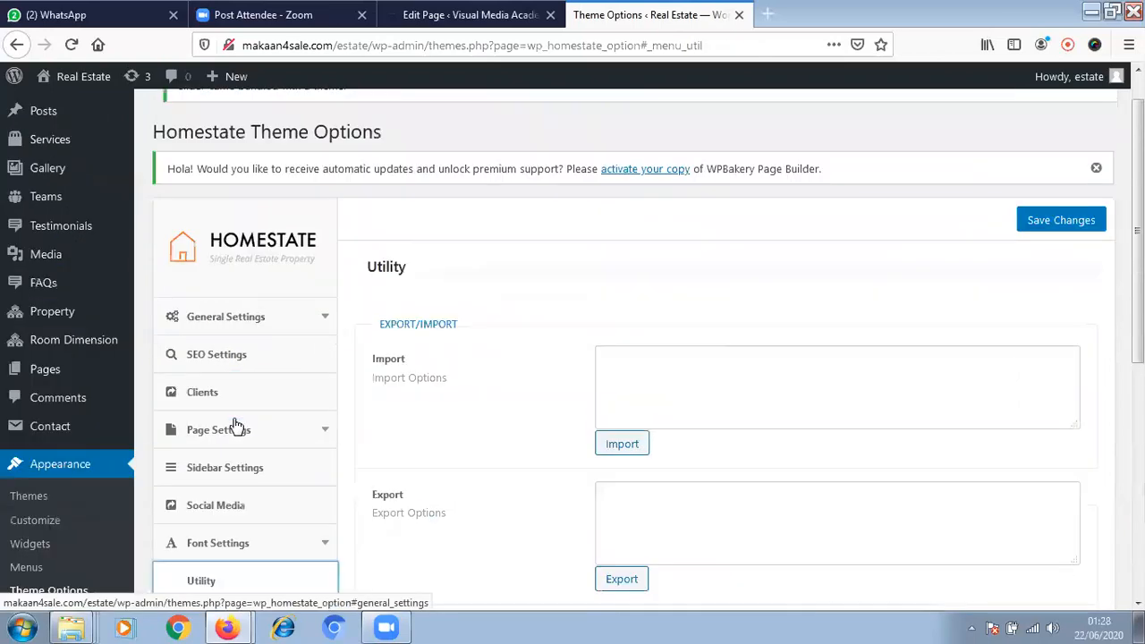
{"action": "scroll", "coordinate": [234, 425], "scroll_direction": "down", "scroll_amount": 3}
{"action": "scroll", "coordinate": [234, 425], "scroll_direction": "up", "scroll_amount": 2}
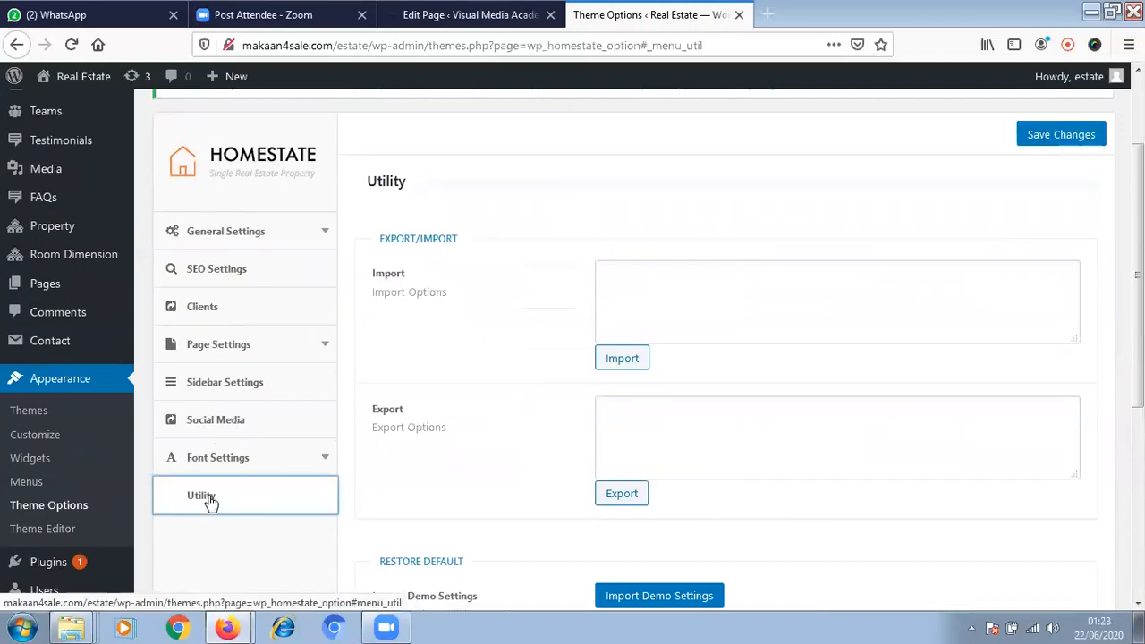
{"action": "left_click_drag", "start_coordinate": [386, 238], "coordinate": [460, 254]}
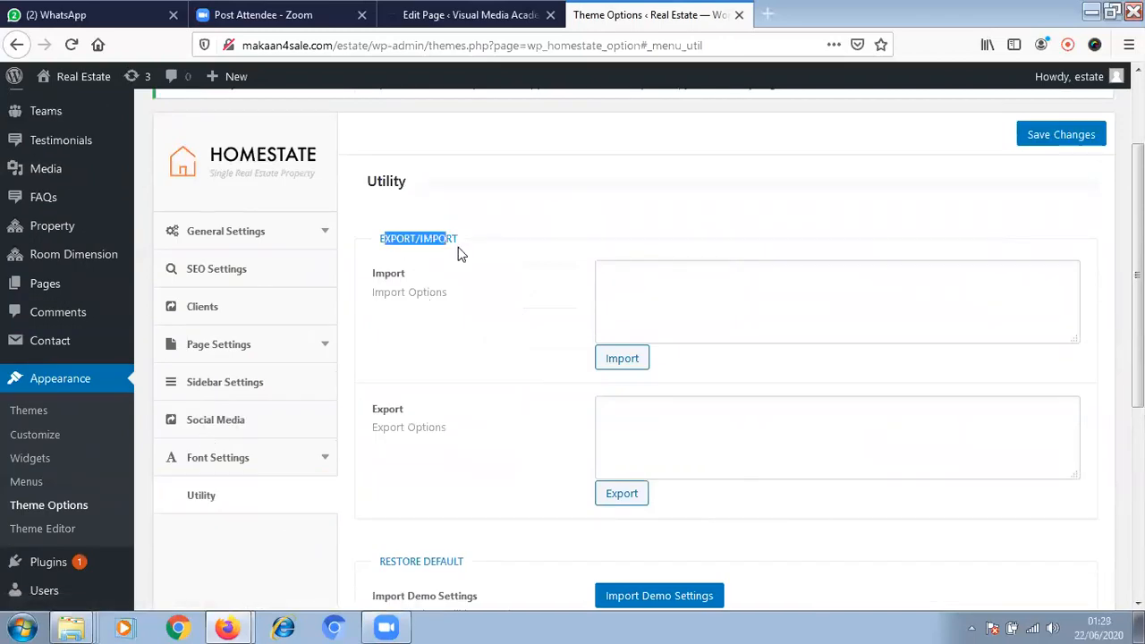
{"action": "left_click_drag", "start_coordinate": [380, 413], "coordinate": [432, 419]}
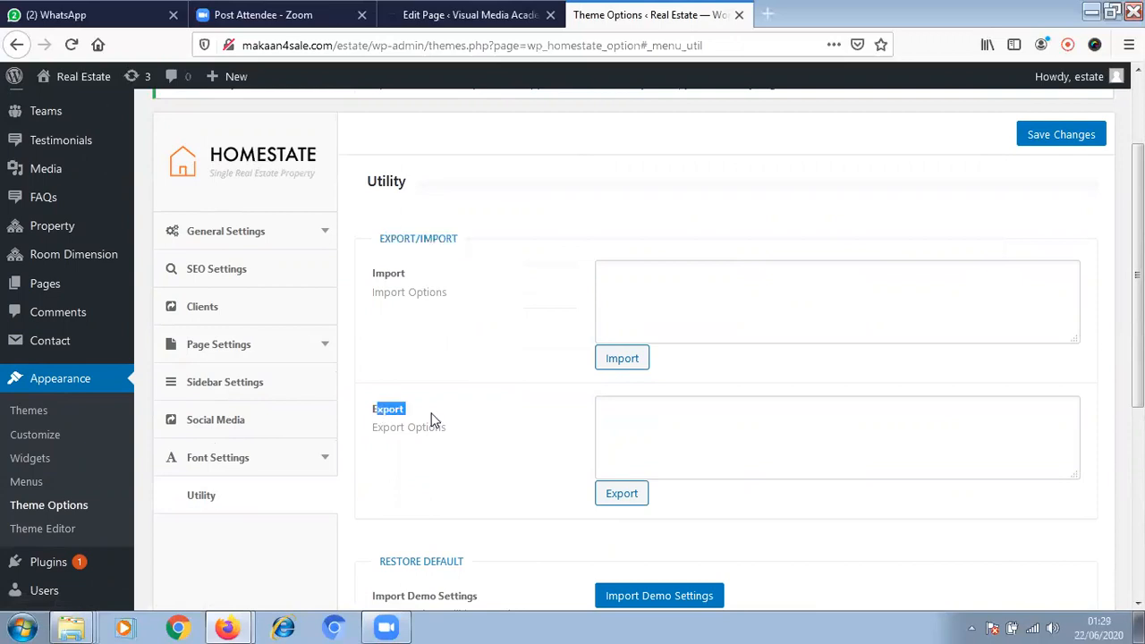
{"action": "right_click", "coordinate": [72, 628]}
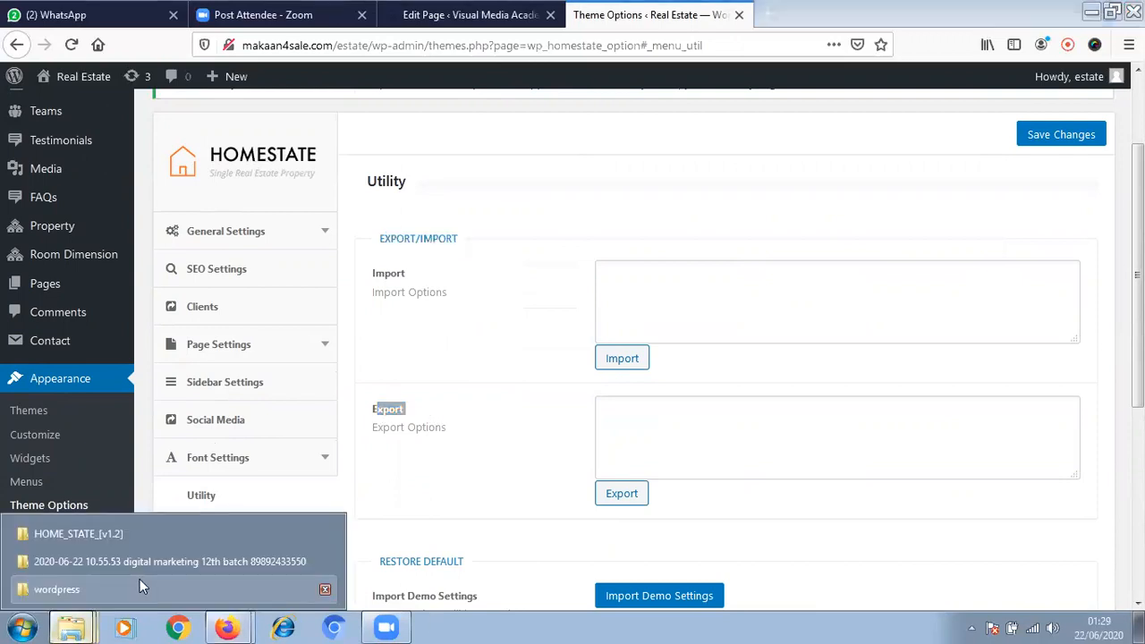
{"action": "left_click", "coordinate": [153, 537]}
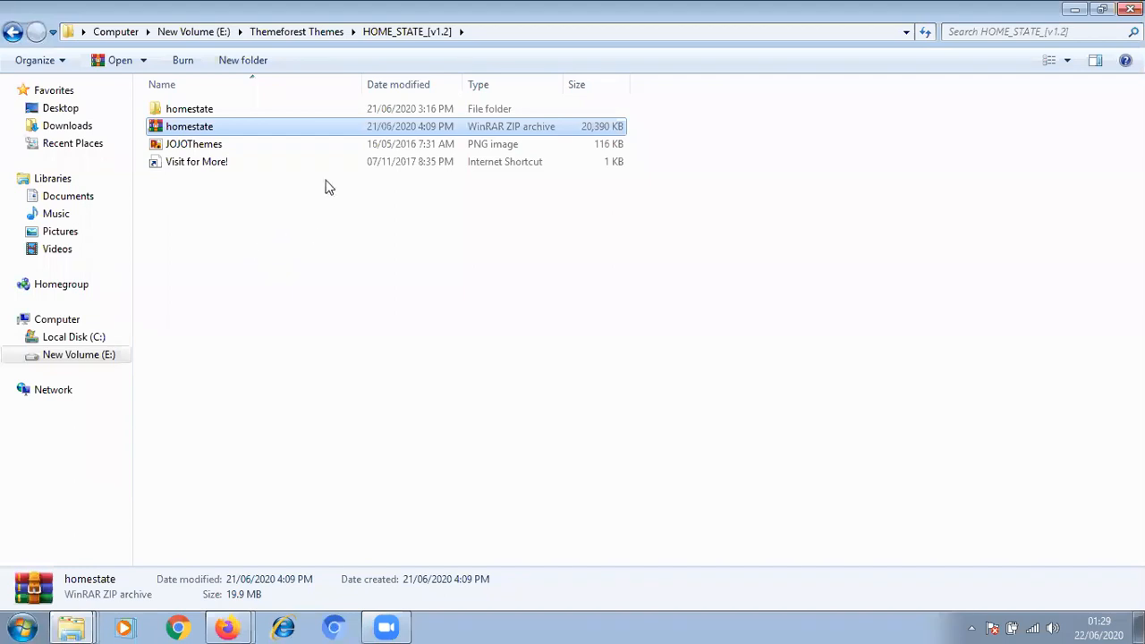
Browse the homestate theme folder in Explorer, then return to Firefox's Homestate Utility page
{"action": "double_click", "coordinate": [199, 111]}
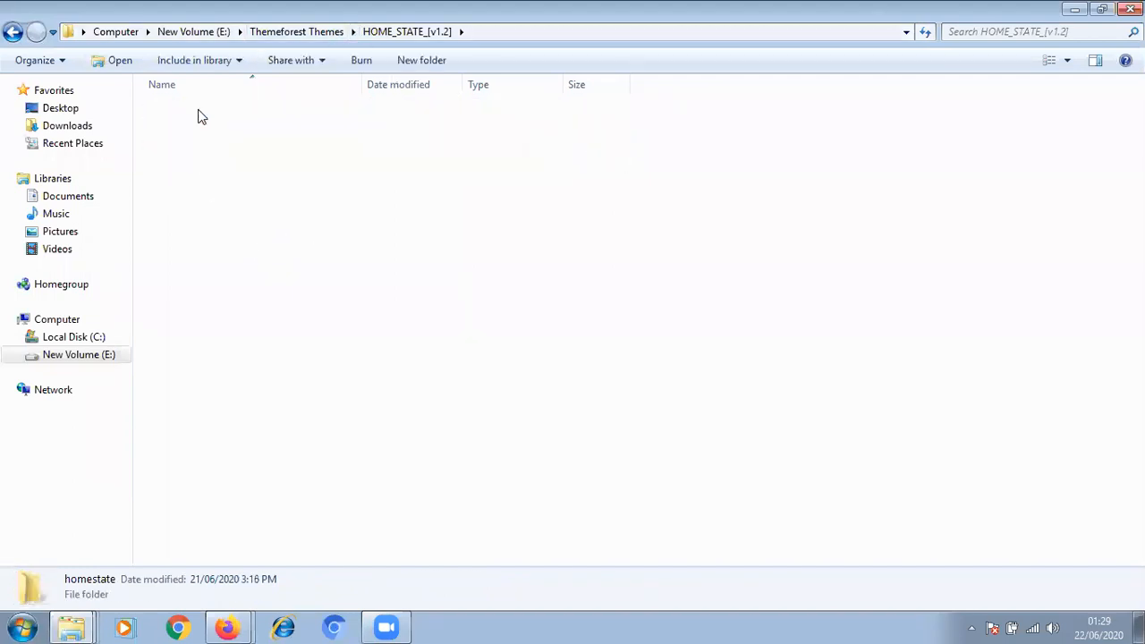
{"action": "left_click", "coordinate": [397, 33]}
{"action": "mouse_move", "coordinate": [227, 627]}
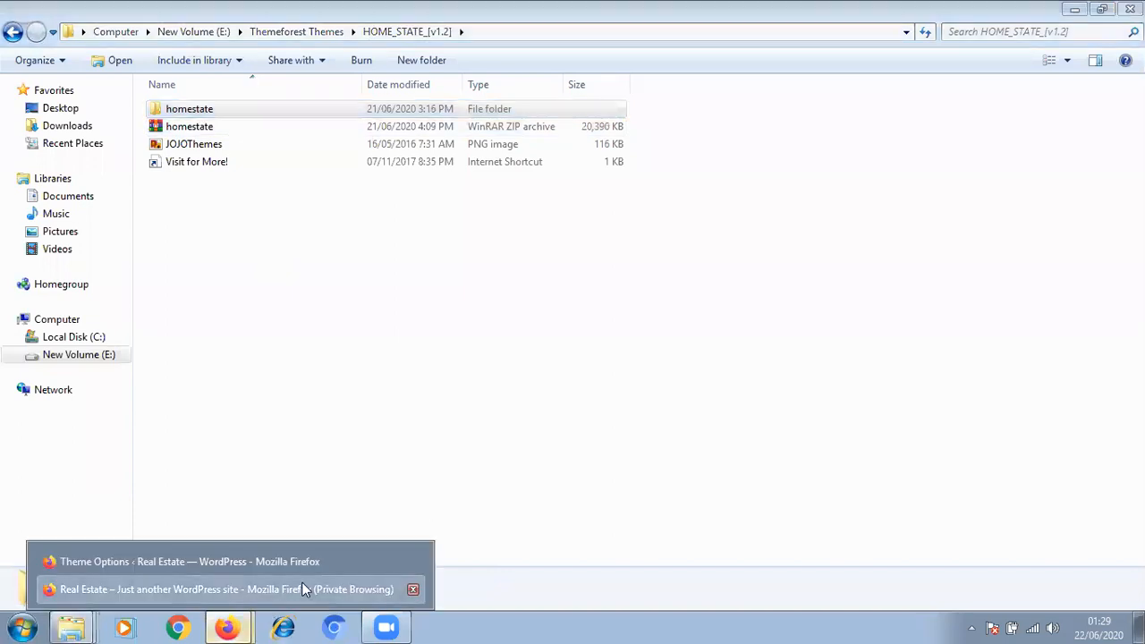
{"action": "left_click", "coordinate": [301, 589]}
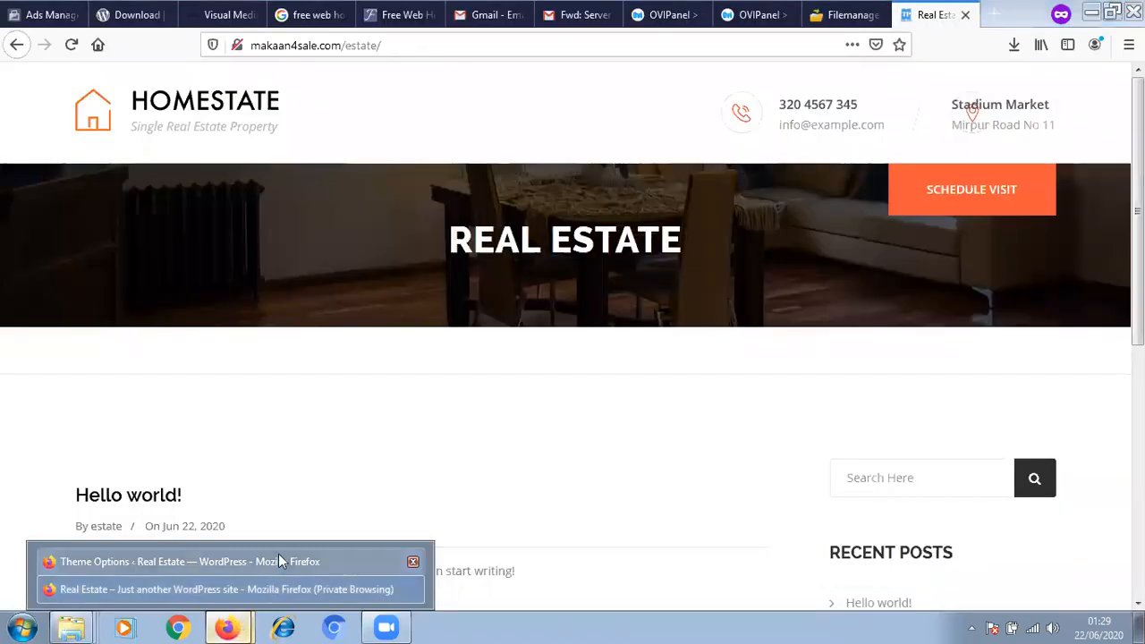
{"action": "left_click", "coordinate": [278, 559]}
{"action": "left_click", "coordinate": [614, 301]}
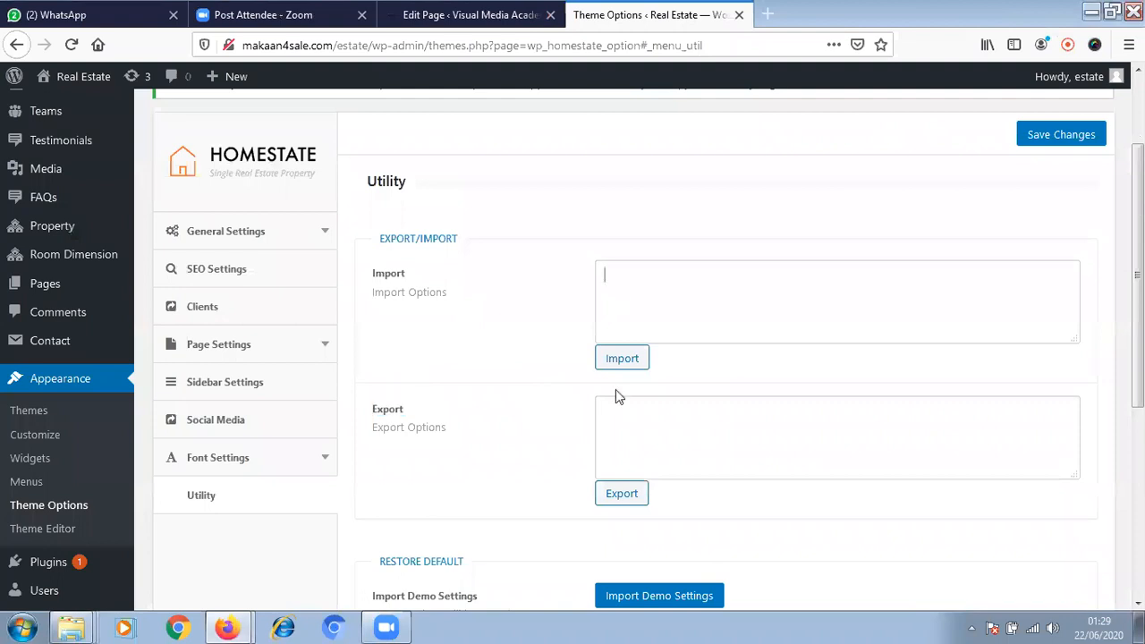
Run Import Demo Settings, confirm it, and wait until it reports 'All done. Have fun!'
{"action": "scroll", "coordinate": [620, 439], "scroll_direction": "down", "scroll_amount": 3}
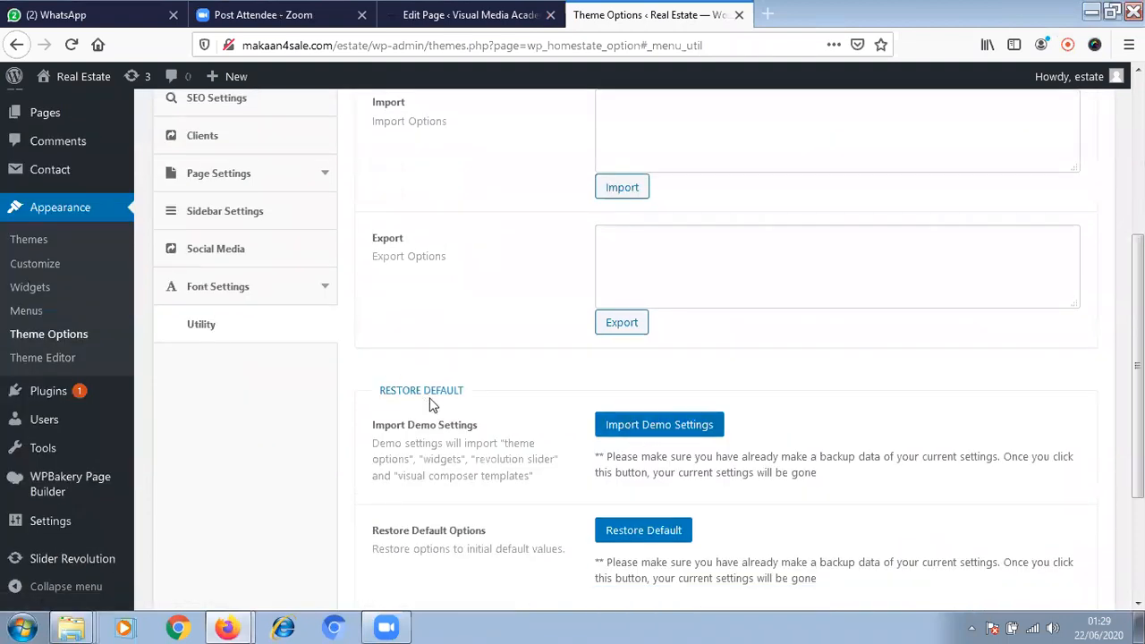
{"action": "left_click_drag", "start_coordinate": [364, 438], "coordinate": [516, 433]}
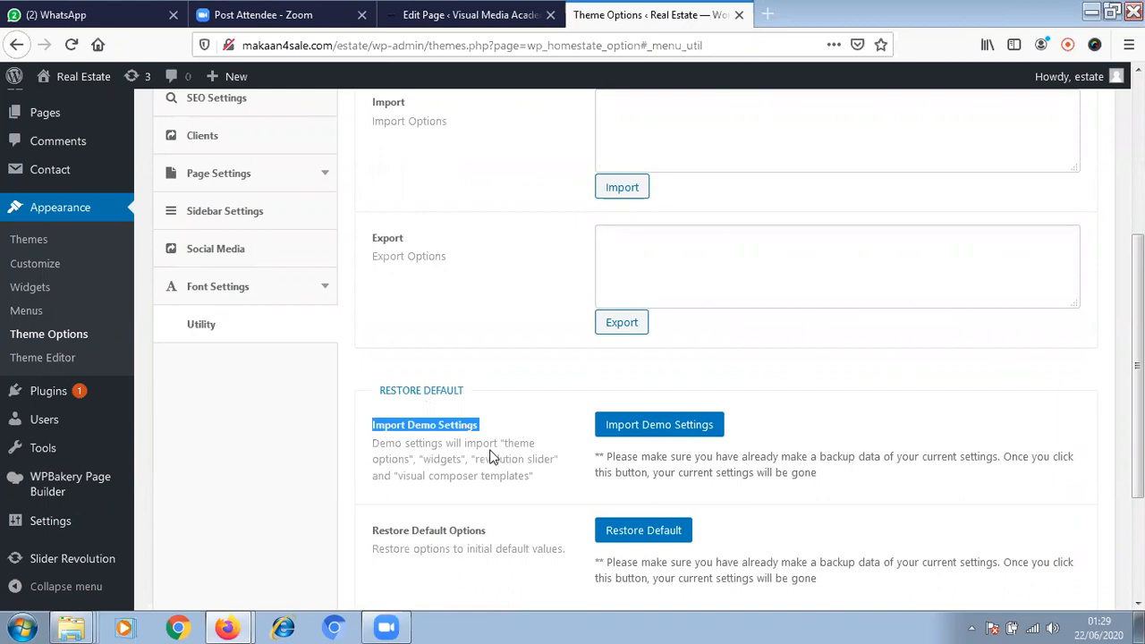
{"action": "left_click", "coordinate": [677, 426]}
{"action": "left_click", "coordinate": [649, 304]}
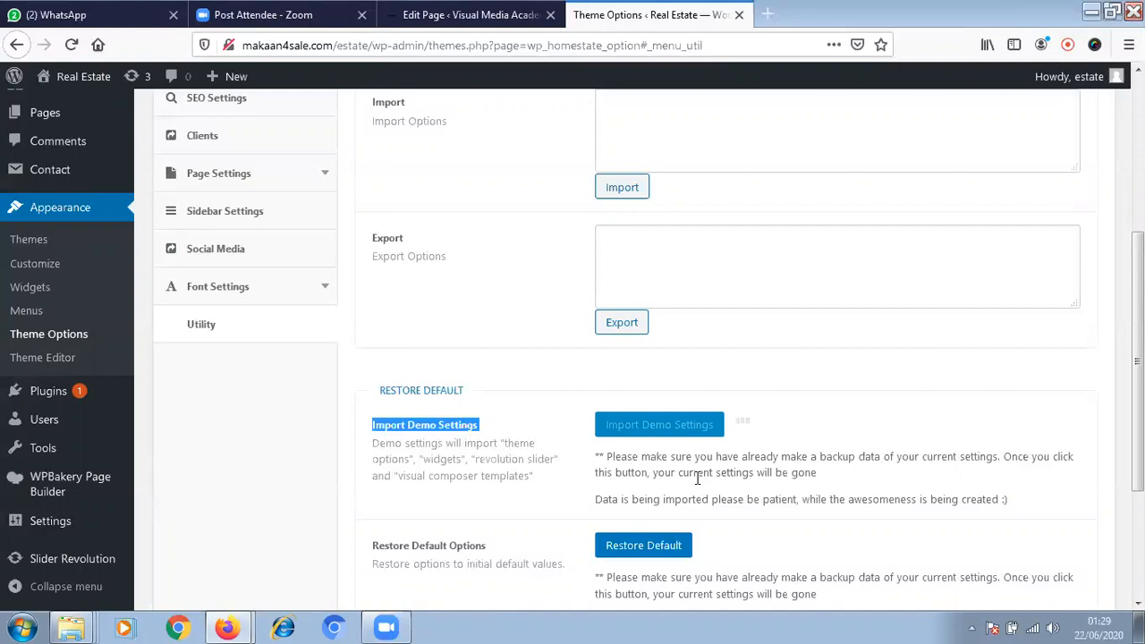
{"action": "scroll", "coordinate": [697, 479], "scroll_direction": "down", "scroll_amount": 2}
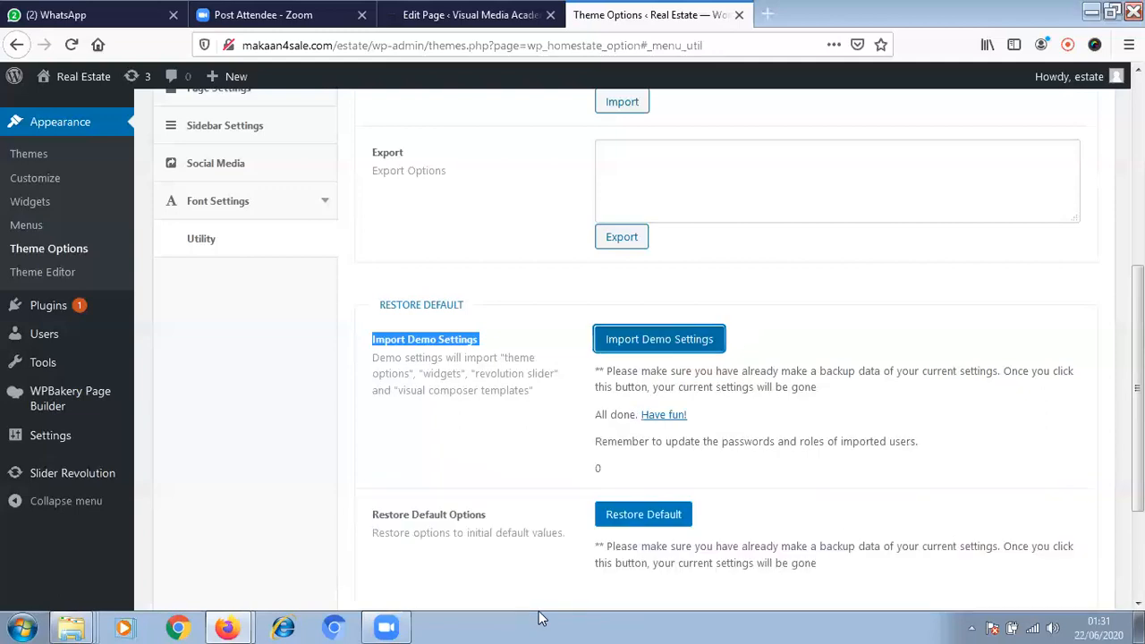
{"action": "left_click_drag", "start_coordinate": [595, 415], "coordinate": [687, 416]}
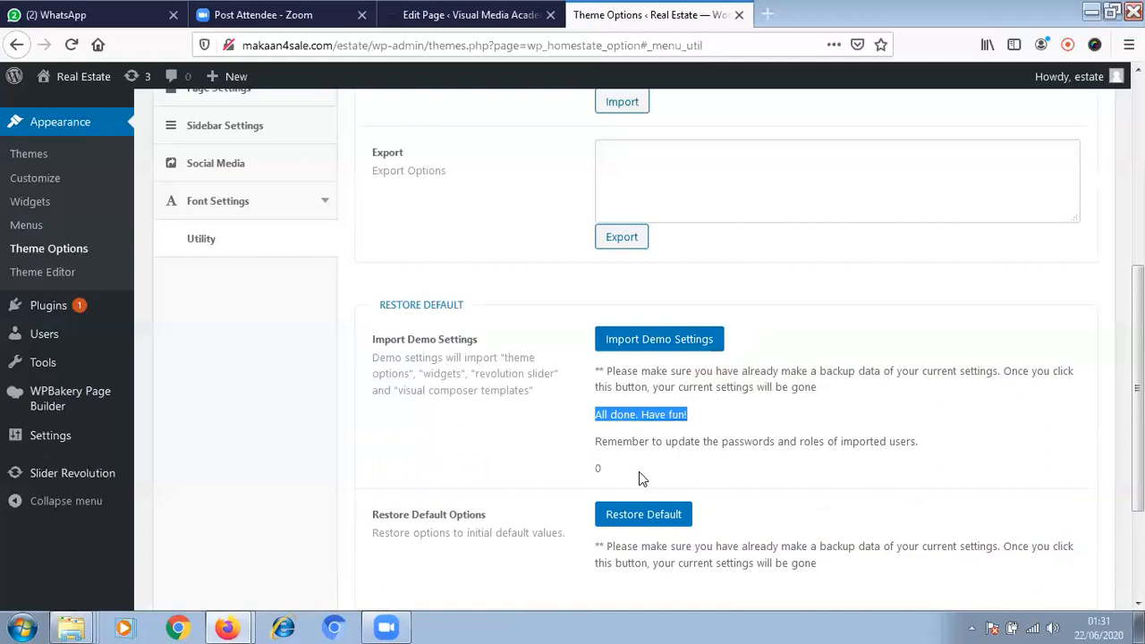
{"action": "left_click_drag", "start_coordinate": [624, 483], "coordinate": [590, 481]}
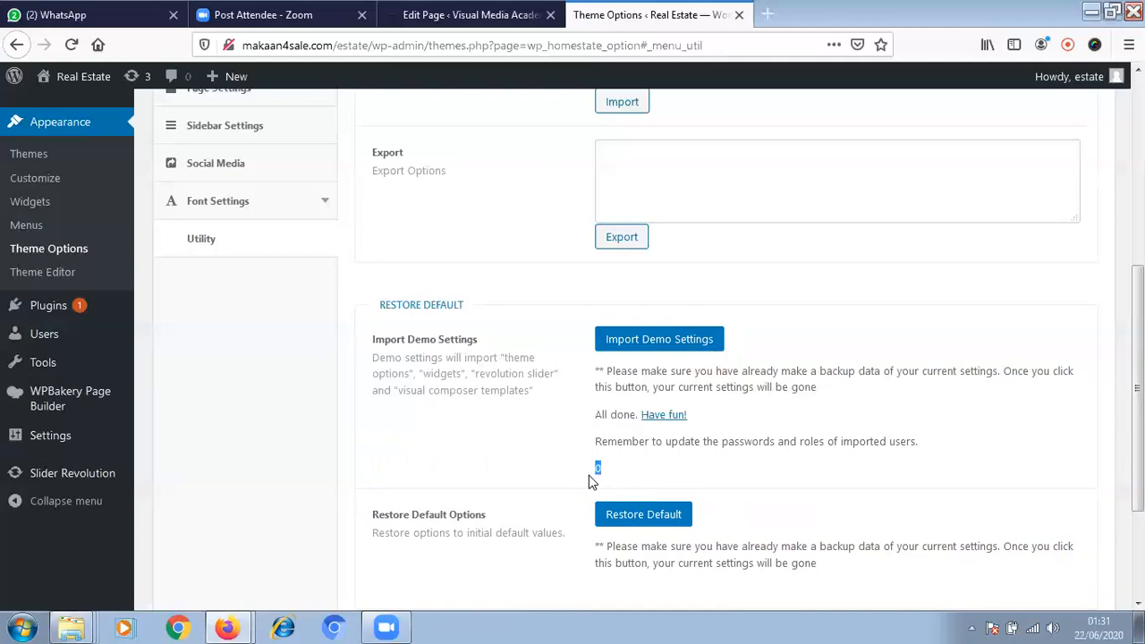
{"action": "left_click", "coordinate": [236, 626]}
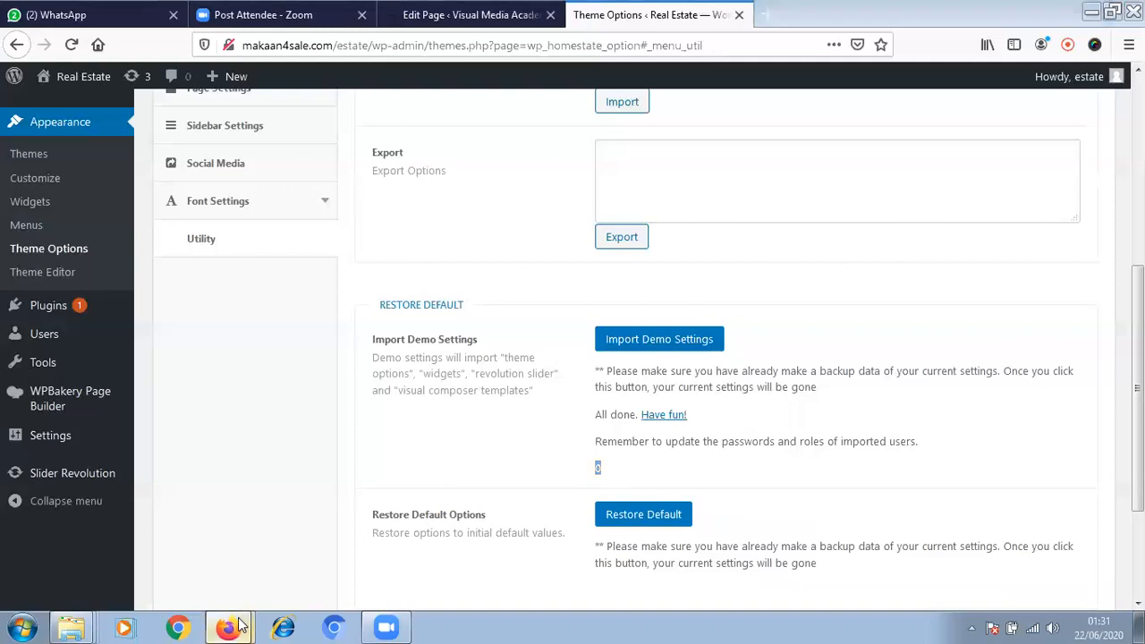
Reload the Real Estate site to view the imported Homestate demo homepage
{"action": "left_click", "coordinate": [268, 589]}
{"action": "left_click", "coordinate": [72, 45]}
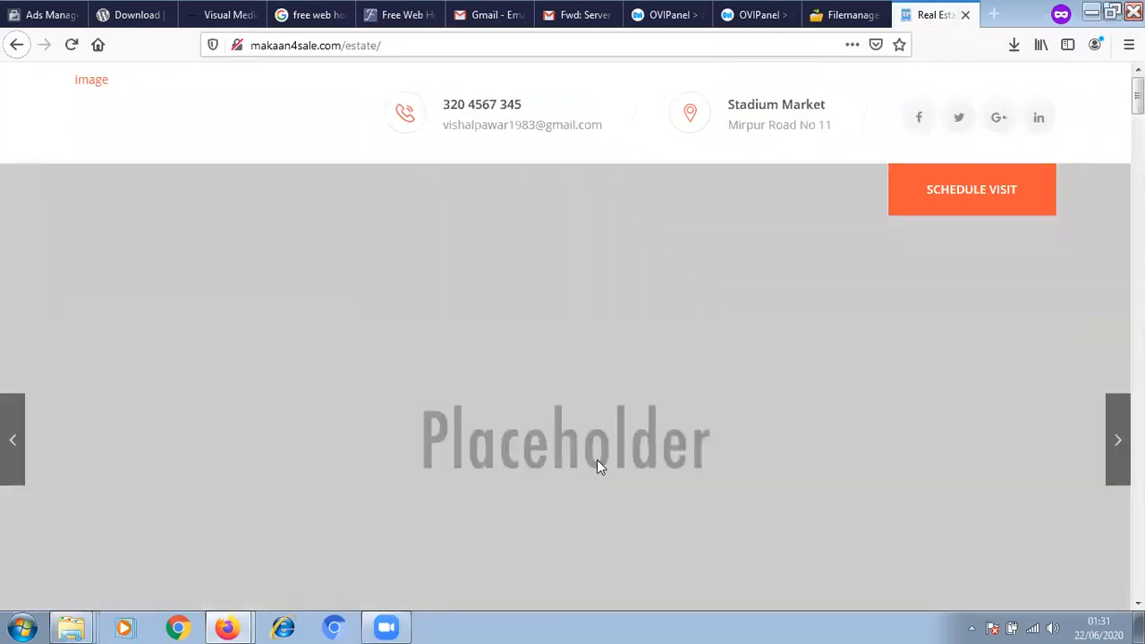
{"action": "scroll", "coordinate": [597, 460], "scroll_direction": "down", "scroll_amount": 5}
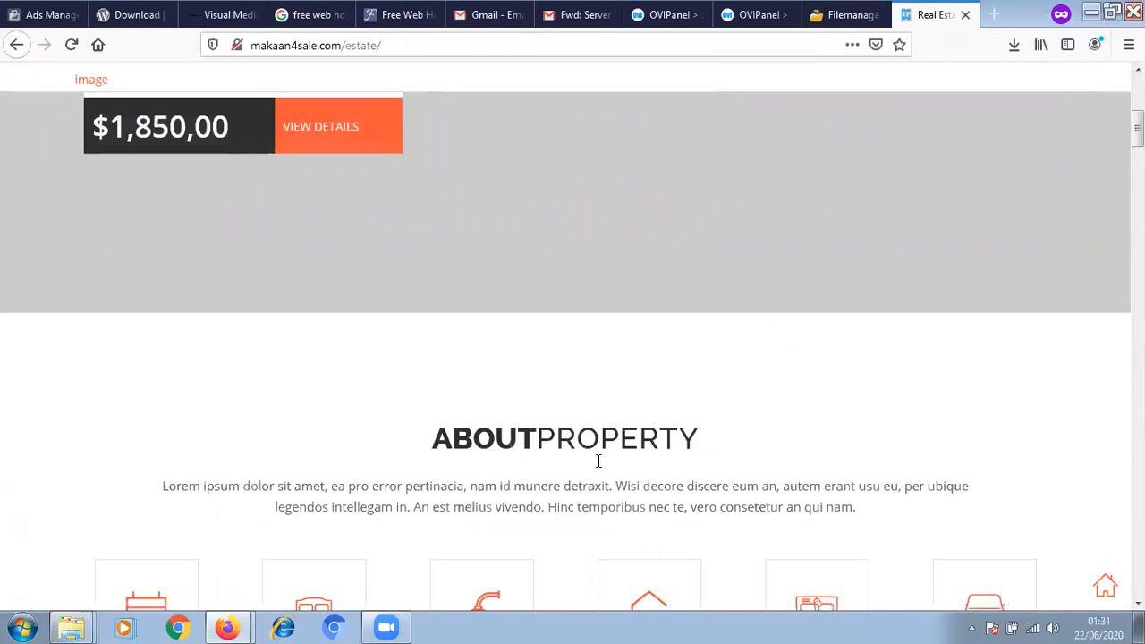
{"action": "scroll", "coordinate": [598, 461], "scroll_direction": "down", "scroll_amount": 3}
{"action": "left_click_drag", "start_coordinate": [313, 253], "coordinate": [716, 231]}
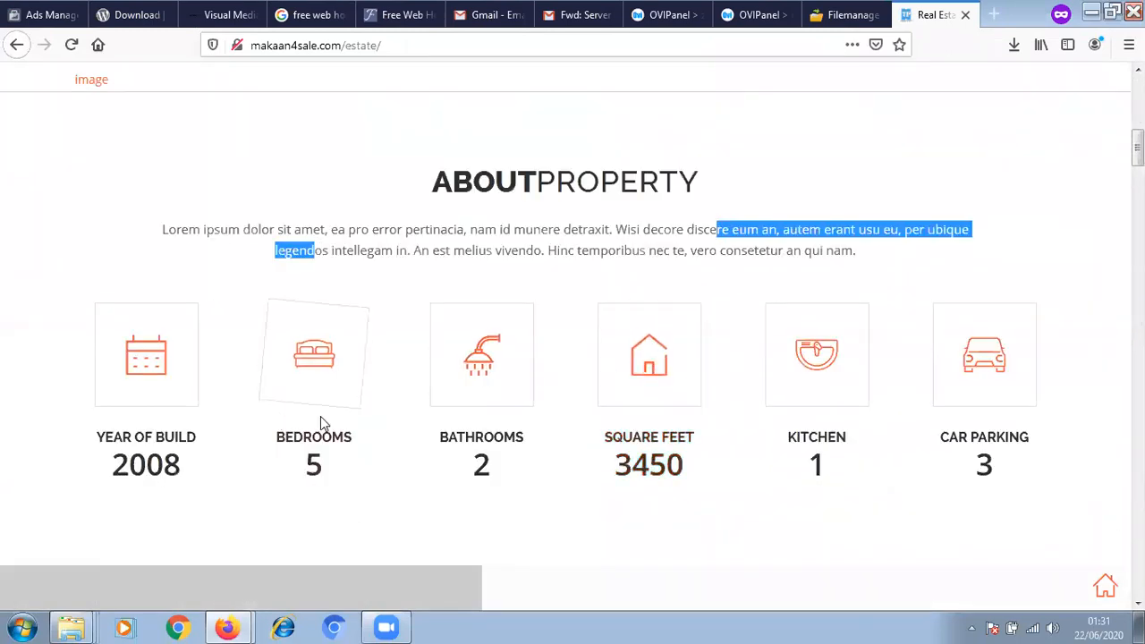
{"action": "scroll", "coordinate": [331, 424], "scroll_direction": "down", "scroll_amount": 2}
{"action": "scroll", "coordinate": [879, 385], "scroll_direction": "down", "scroll_amount": 2}
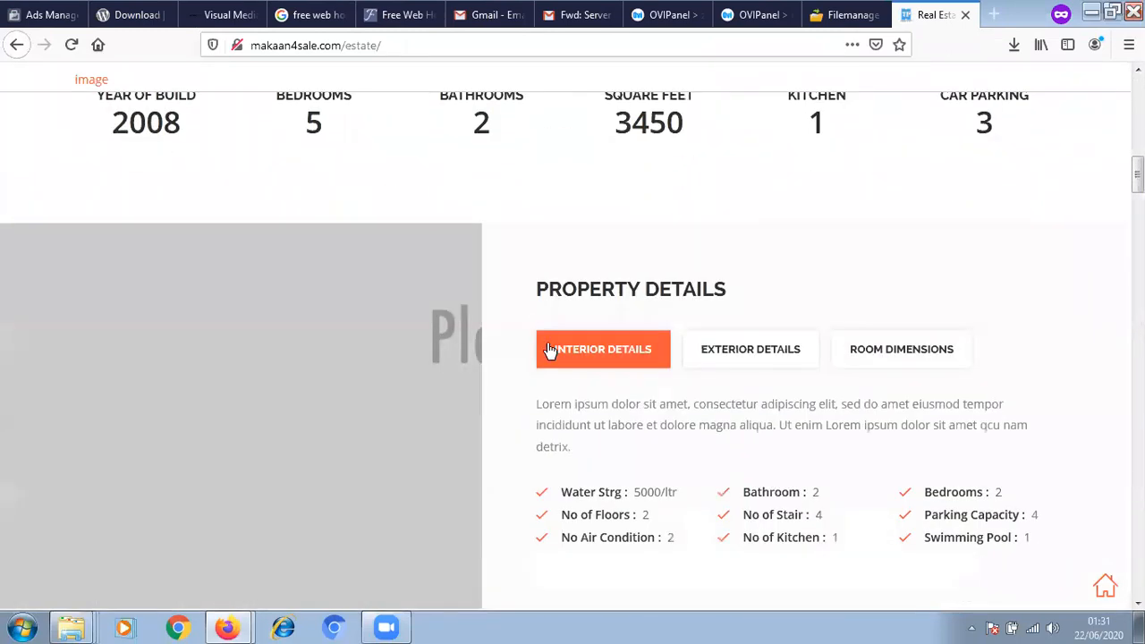
Switch between the property's Exterior Details, Room Dimensions and Interior Details tabs
{"action": "left_click", "coordinate": [784, 354]}
{"action": "scroll", "coordinate": [805, 322], "scroll_direction": "down", "scroll_amount": 1}
{"action": "left_click", "coordinate": [891, 265]}
{"action": "left_click", "coordinate": [720, 273]}
{"action": "left_click", "coordinate": [639, 268]}
Scroll through the rest of the demo homepage, highlighting the interior details paragraph and feature list
{"action": "scroll", "coordinate": [588, 438], "scroll_direction": "down", "scroll_amount": 1}
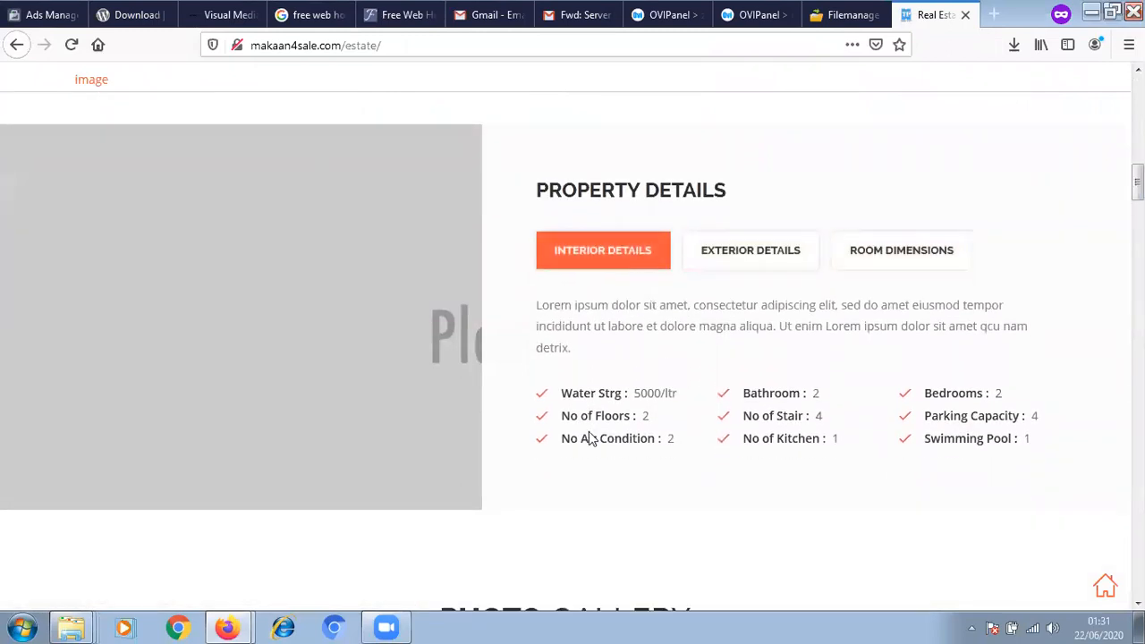
{"action": "scroll", "coordinate": [539, 429], "scroll_direction": "down", "scroll_amount": 5}
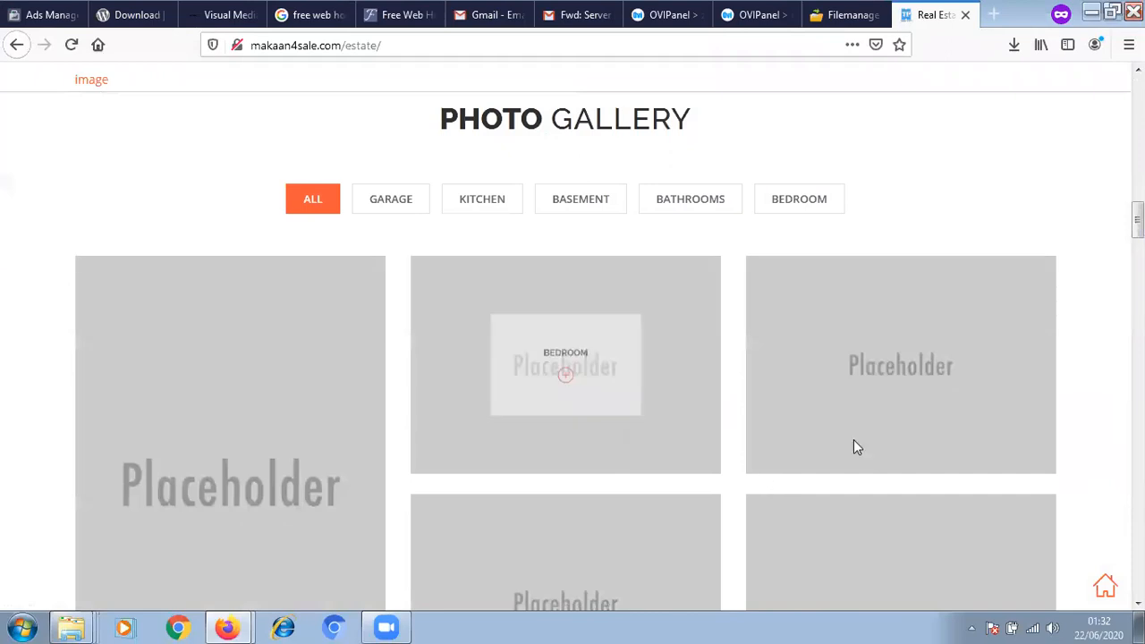
{"action": "scroll", "coordinate": [388, 447], "scroll_direction": "down", "scroll_amount": 8}
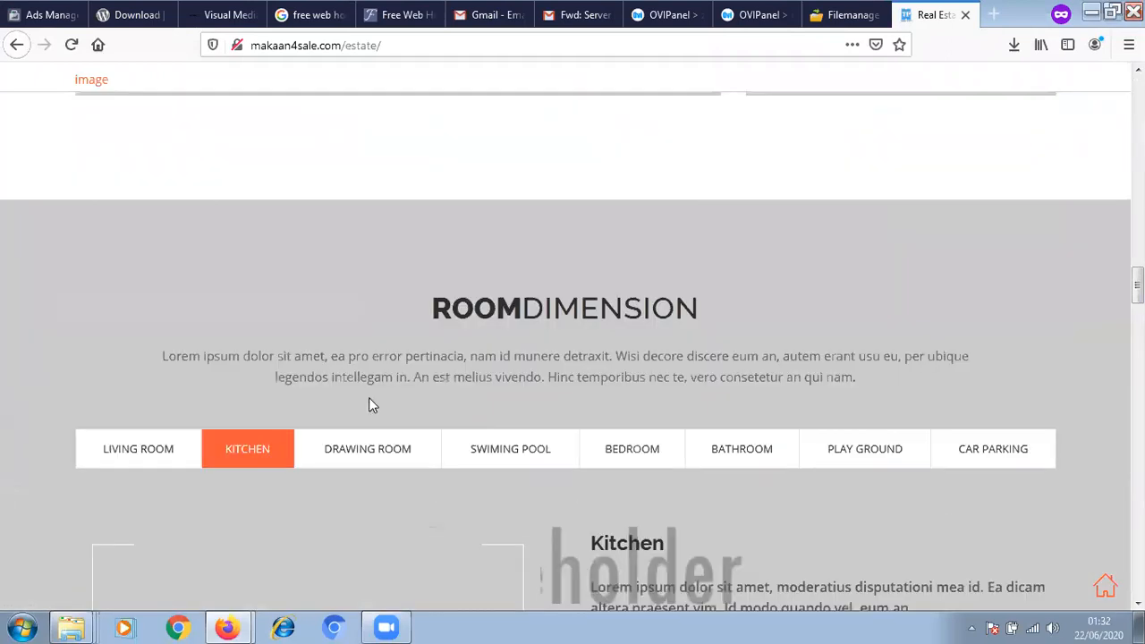
{"action": "scroll", "coordinate": [368, 405], "scroll_direction": "down", "scroll_amount": 1}
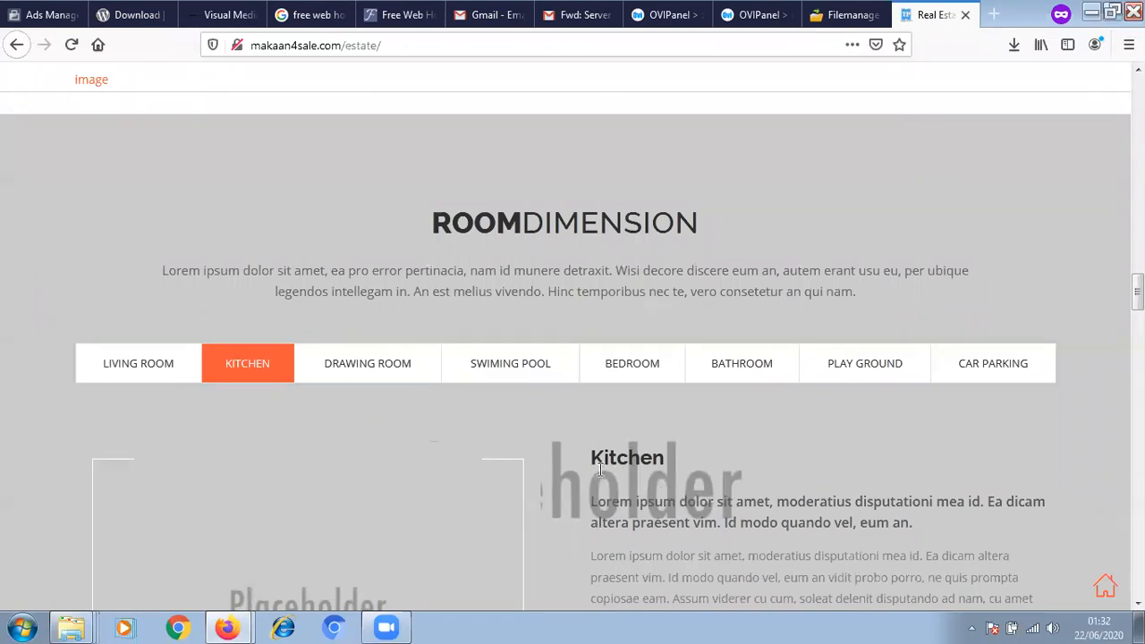
{"action": "scroll", "coordinate": [537, 490], "scroll_direction": "down", "scroll_amount": 1}
{"action": "scroll", "coordinate": [407, 499], "scroll_direction": "down", "scroll_amount": 2}
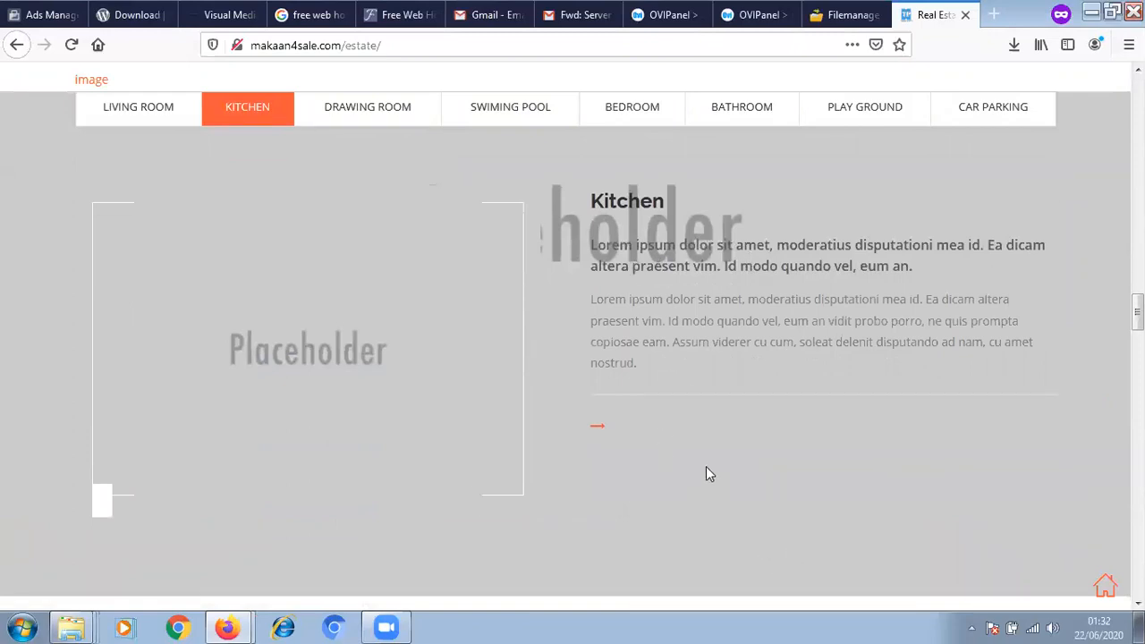
{"action": "scroll", "coordinate": [704, 473], "scroll_direction": "up", "scroll_amount": 4}
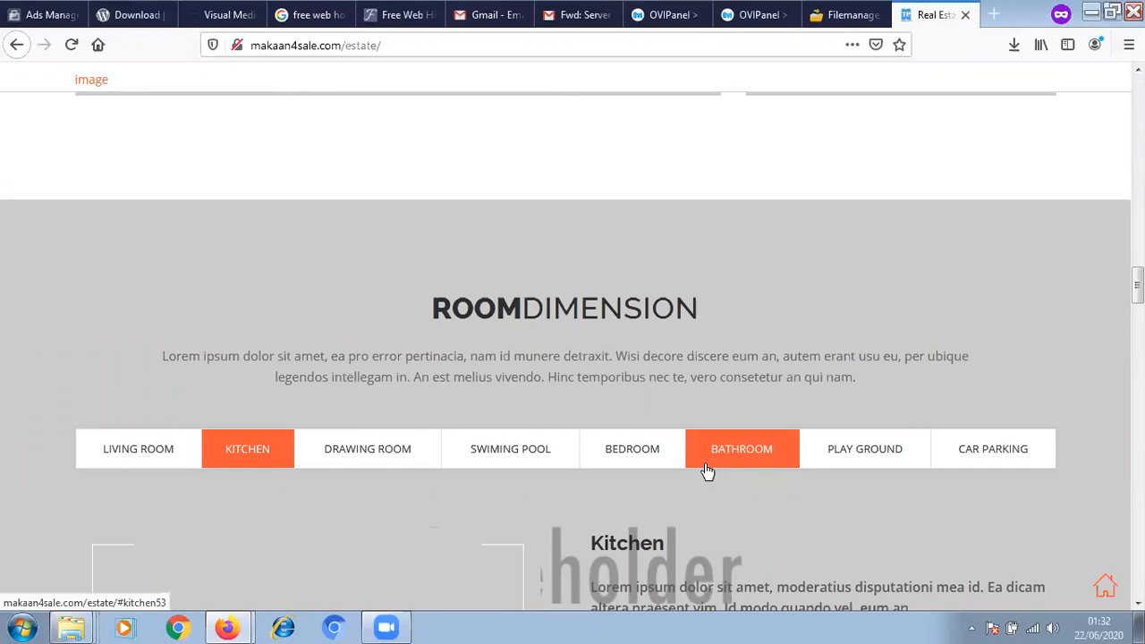
{"action": "scroll", "coordinate": [515, 501], "scroll_direction": "up", "scroll_amount": 1}
{"action": "scroll", "coordinate": [409, 430], "scroll_direction": "down", "scroll_amount": 4}
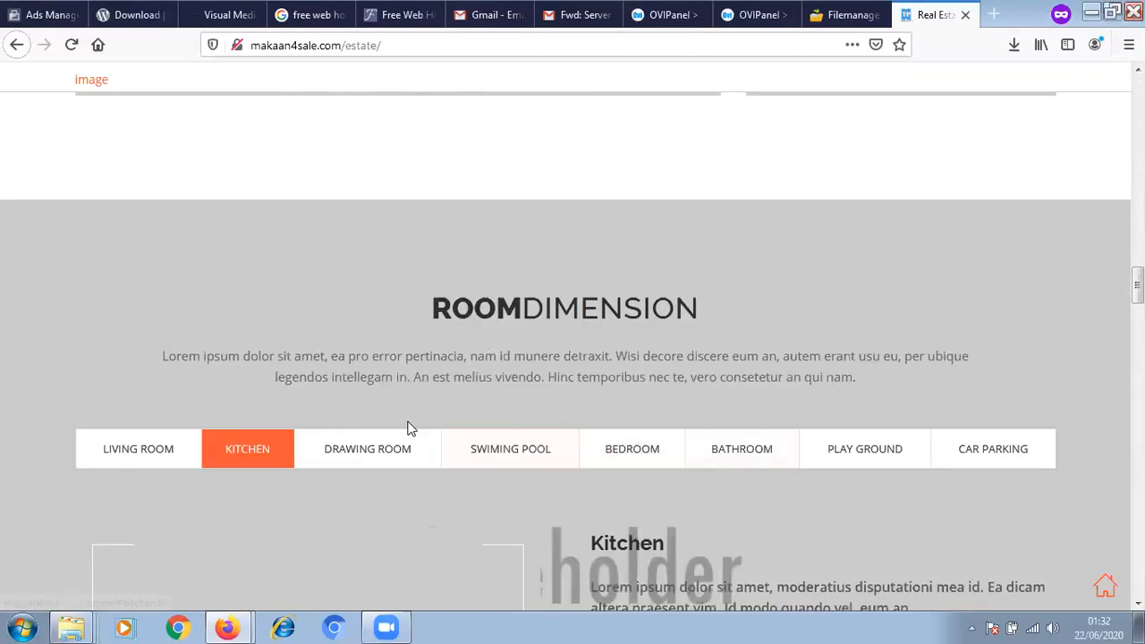
{"action": "scroll", "coordinate": [409, 429], "scroll_direction": "down", "scroll_amount": 3}
{"action": "scroll", "coordinate": [497, 345], "scroll_direction": "down", "scroll_amount": 3}
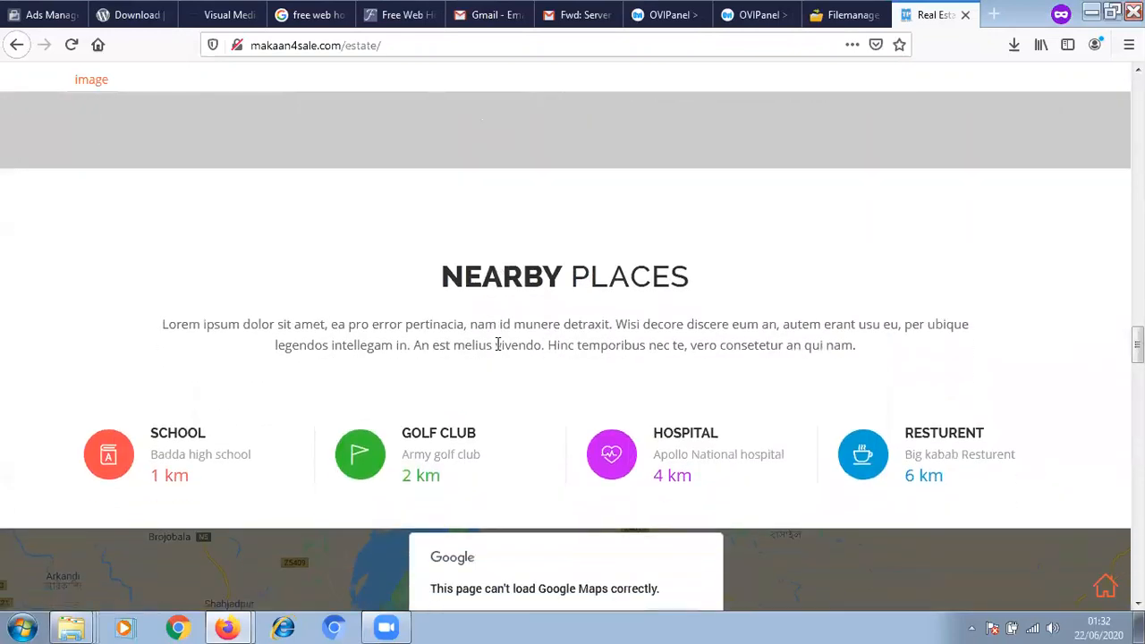
{"action": "scroll", "coordinate": [498, 345], "scroll_direction": "down", "scroll_amount": 9}
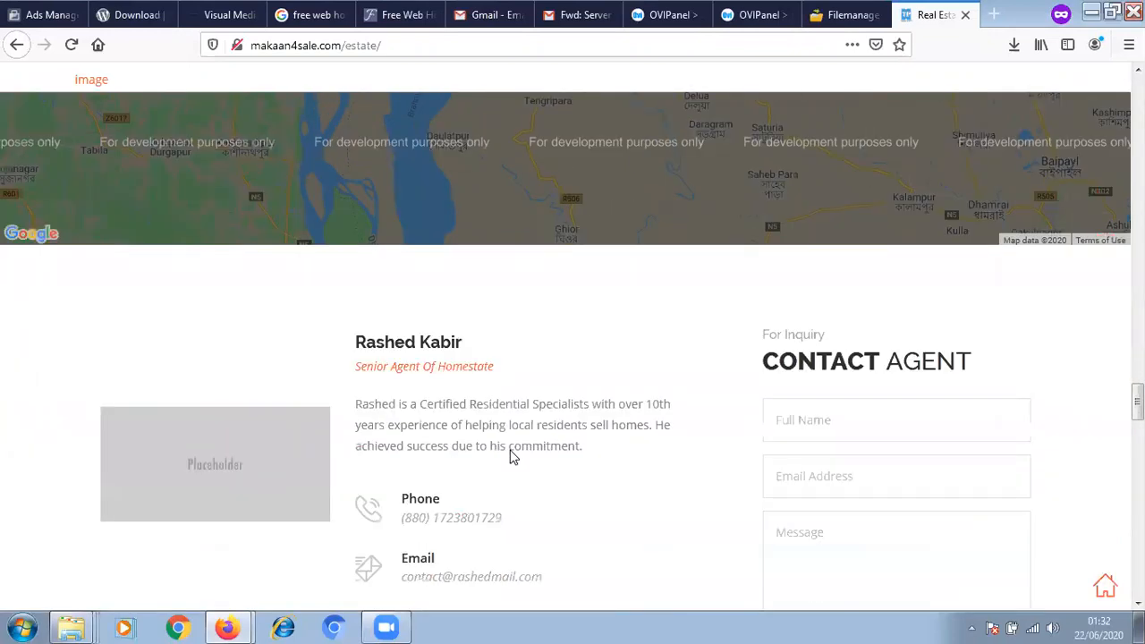
{"action": "scroll", "coordinate": [513, 456], "scroll_direction": "down", "scroll_amount": 14}
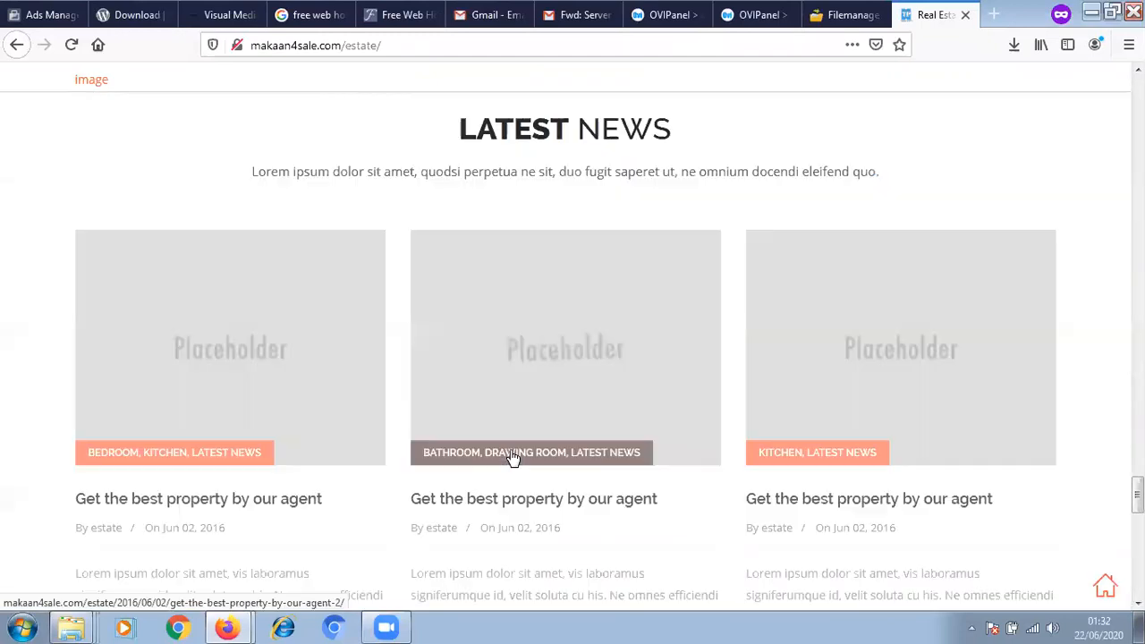
{"action": "scroll", "coordinate": [513, 456], "scroll_direction": "down", "scroll_amount": 12}
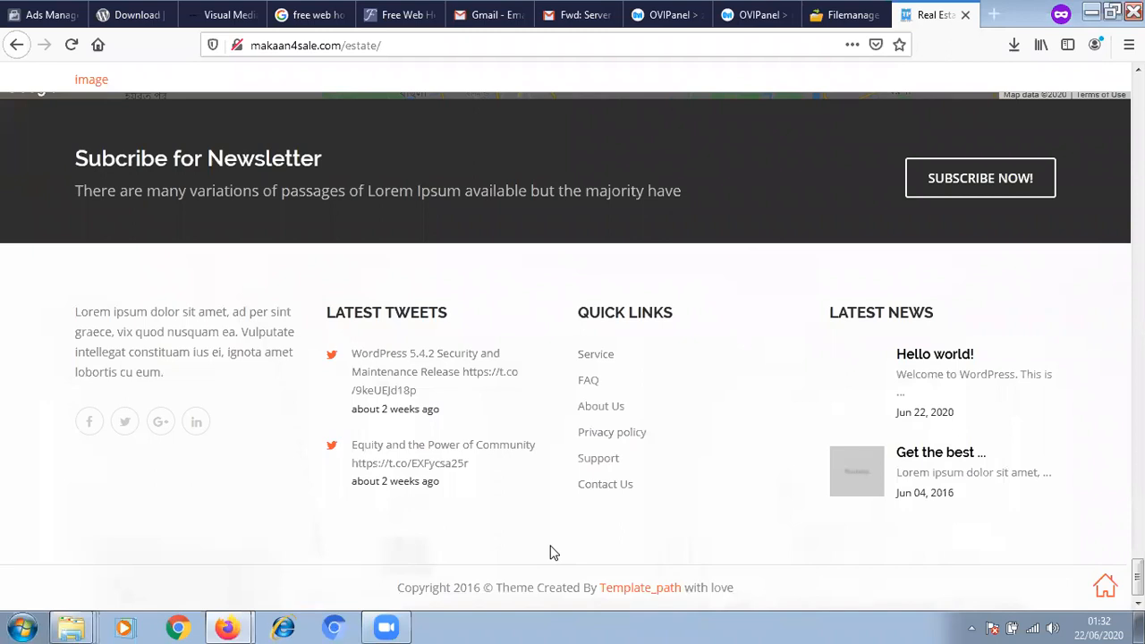
{"action": "scroll", "coordinate": [550, 546], "scroll_direction": "up", "scroll_amount": 20}
{"action": "scroll", "coordinate": [551, 551], "scroll_direction": "up", "scroll_amount": 15}
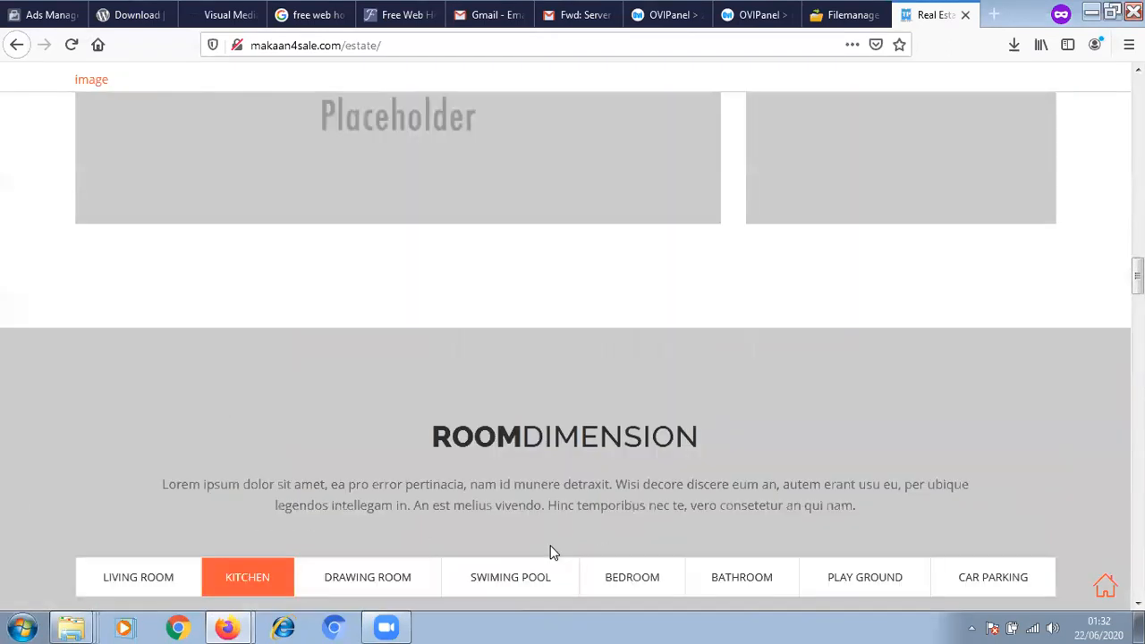
{"action": "scroll", "coordinate": [550, 551], "scroll_direction": "up", "scroll_amount": 12}
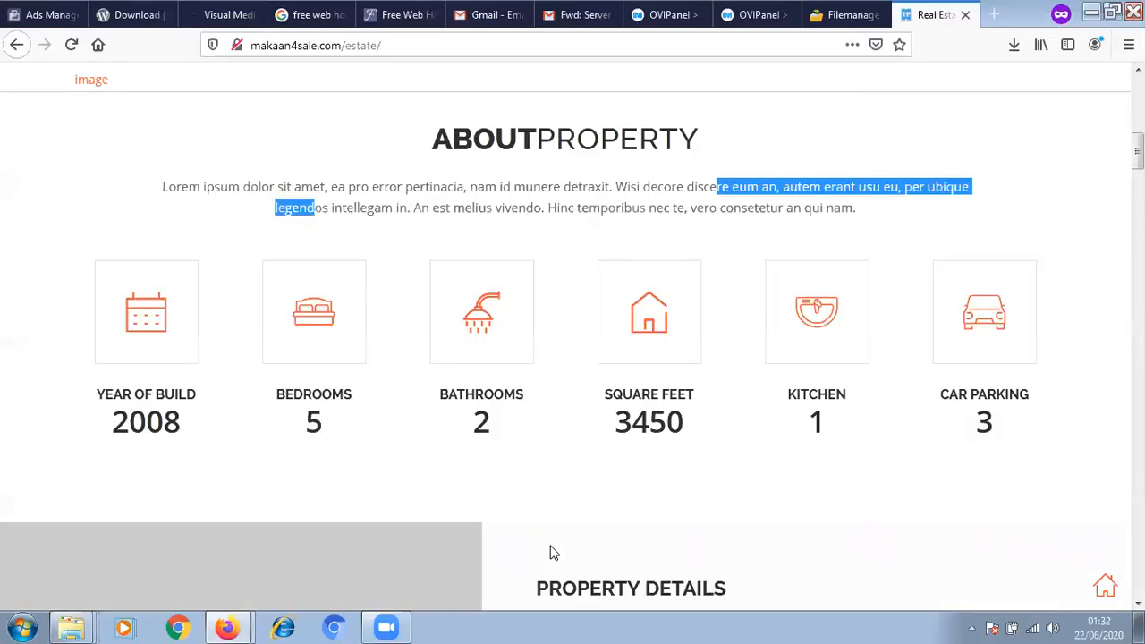
{"action": "scroll", "coordinate": [552, 553], "scroll_direction": "up", "scroll_amount": 8}
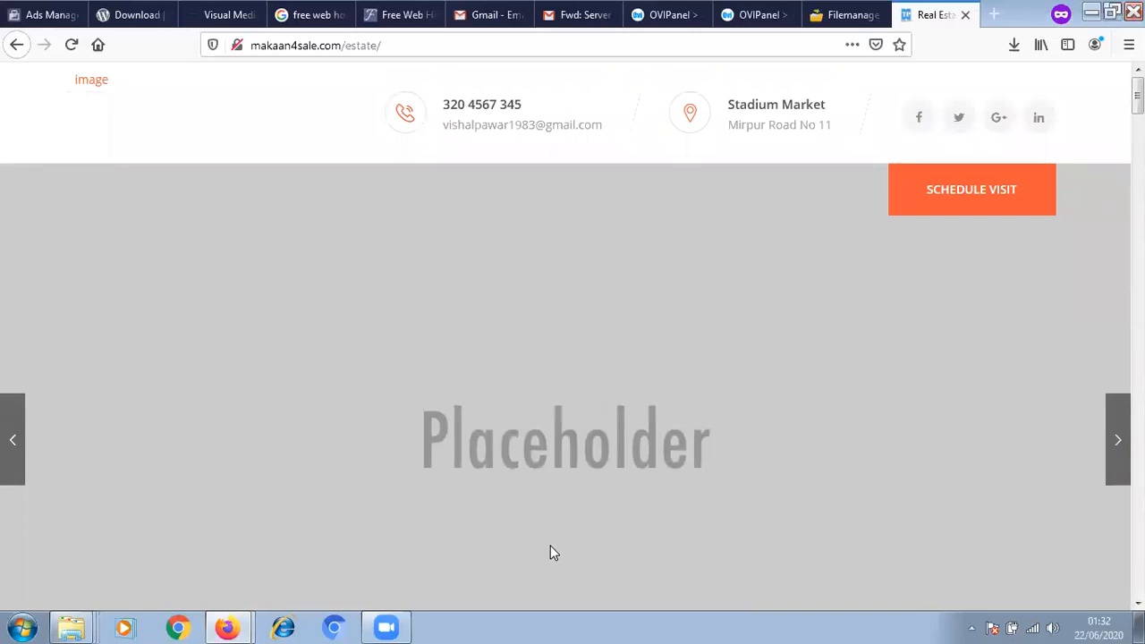
{"action": "scroll", "coordinate": [581, 535], "scroll_direction": "down", "scroll_amount": 4}
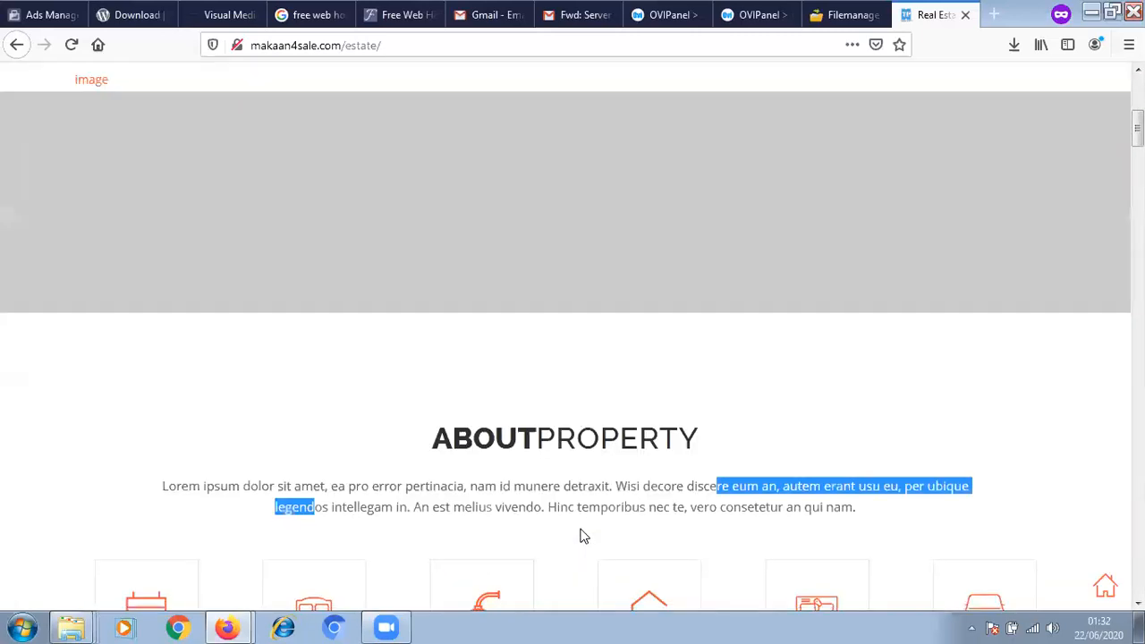
{"action": "scroll", "coordinate": [580, 535], "scroll_direction": "down", "scroll_amount": 2}
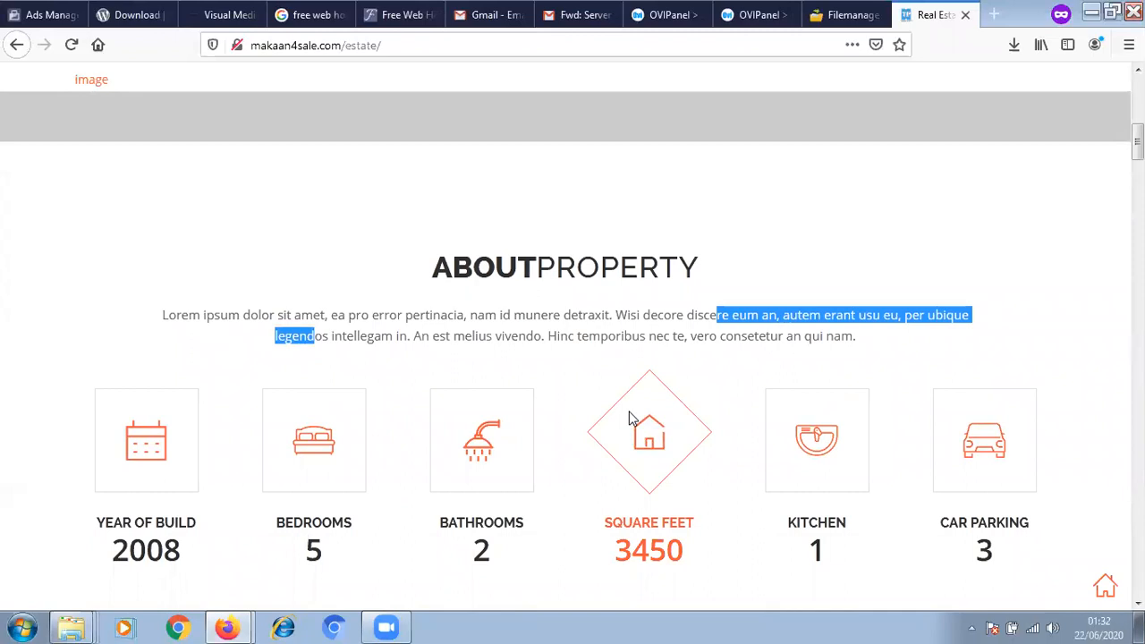
{"action": "scroll", "coordinate": [629, 419], "scroll_direction": "down", "scroll_amount": 3}
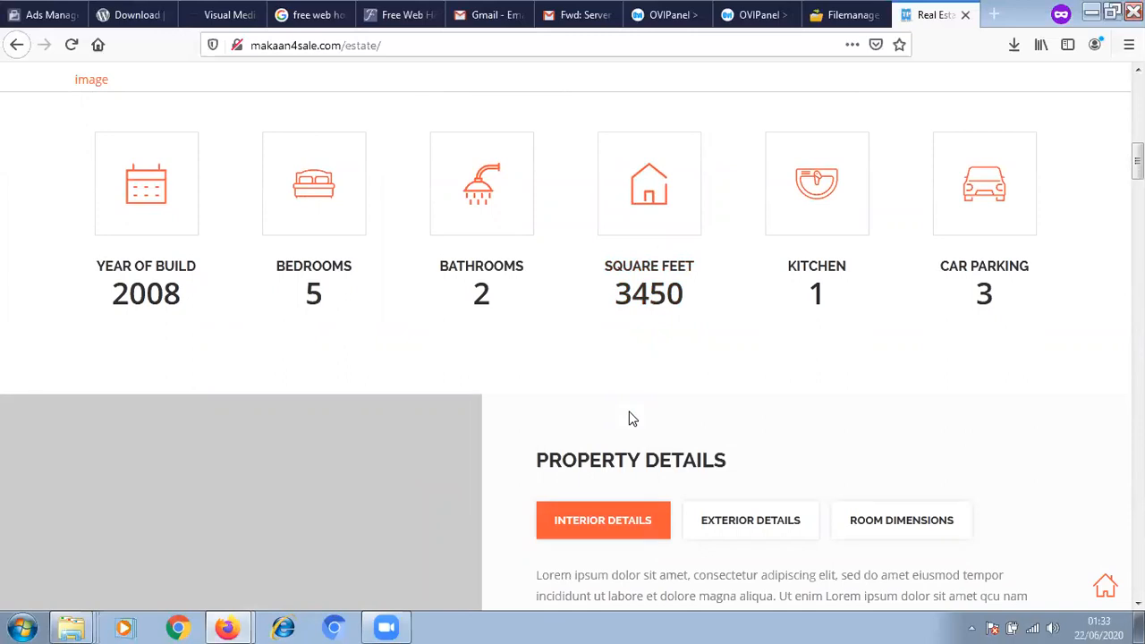
{"action": "scroll", "coordinate": [631, 418], "scroll_direction": "down", "scroll_amount": 2}
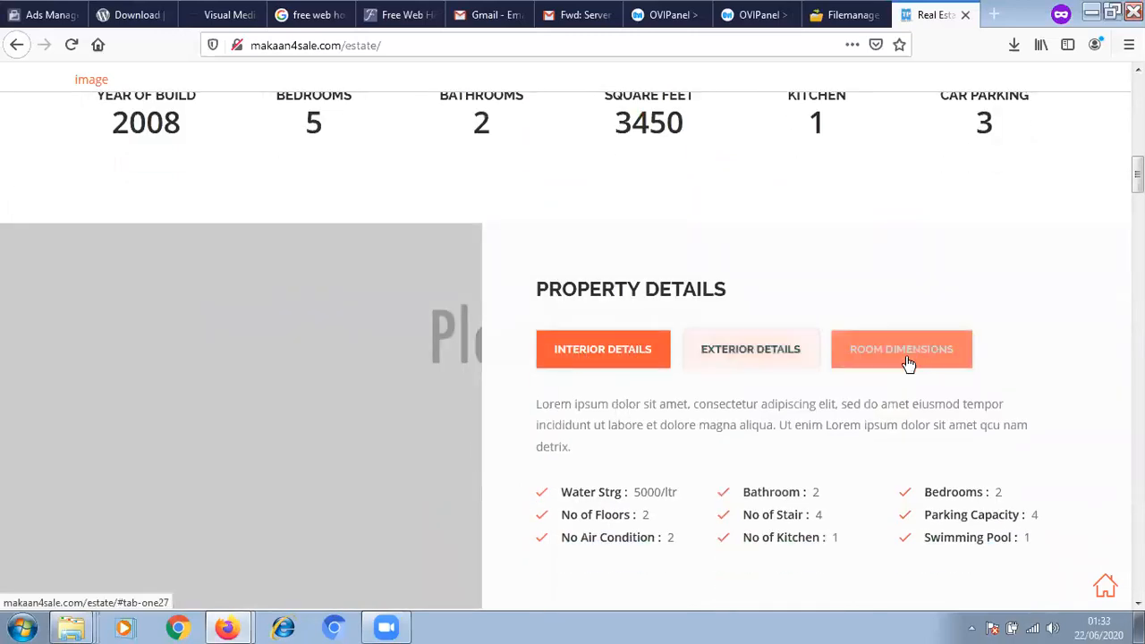
{"action": "left_click_drag", "start_coordinate": [646, 425], "coordinate": [794, 516]}
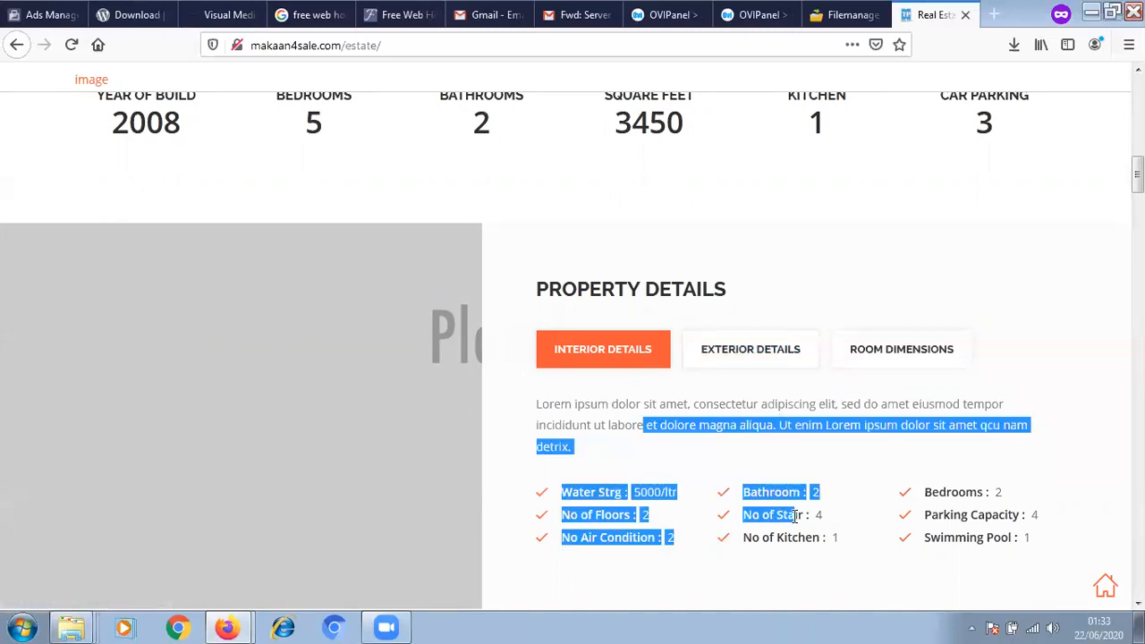
{"action": "left_click", "coordinate": [854, 553]}
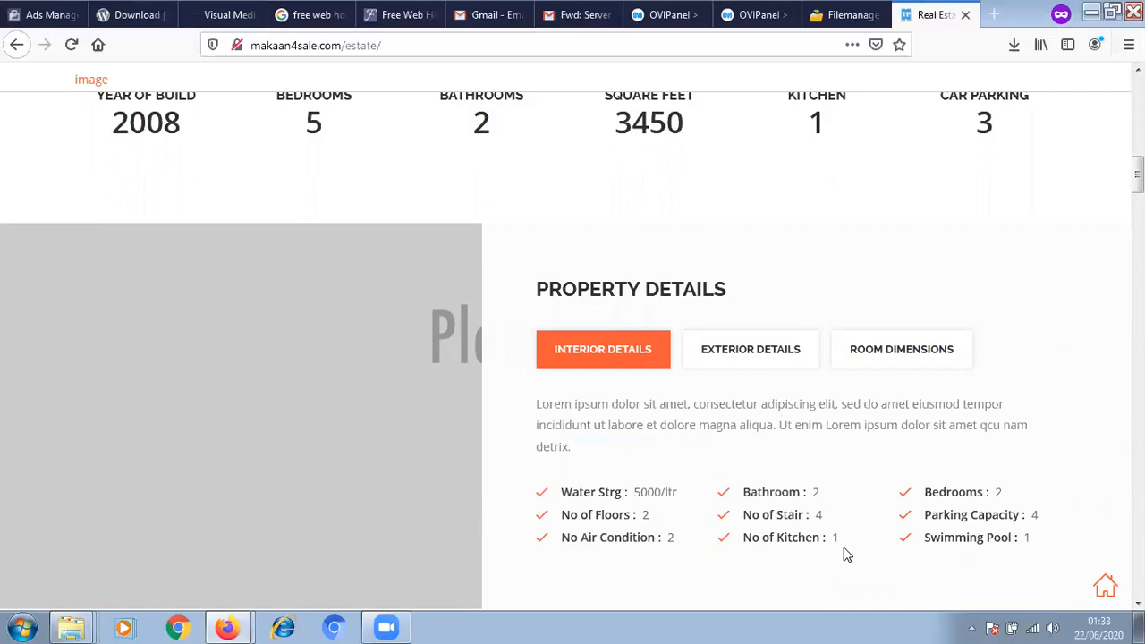
Review the homepage sections once more, then switch back to the Homestate Theme Options window
{"action": "scroll", "coordinate": [845, 555], "scroll_direction": "down", "scroll_amount": 3}
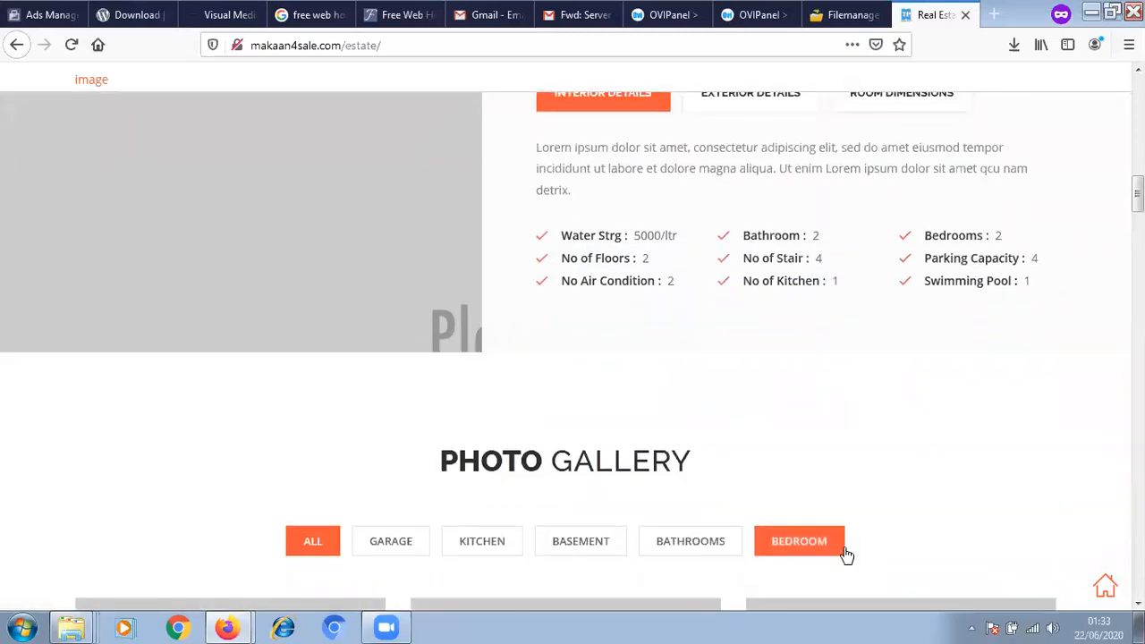
{"action": "scroll", "coordinate": [910, 481], "scroll_direction": "up", "scroll_amount": 3}
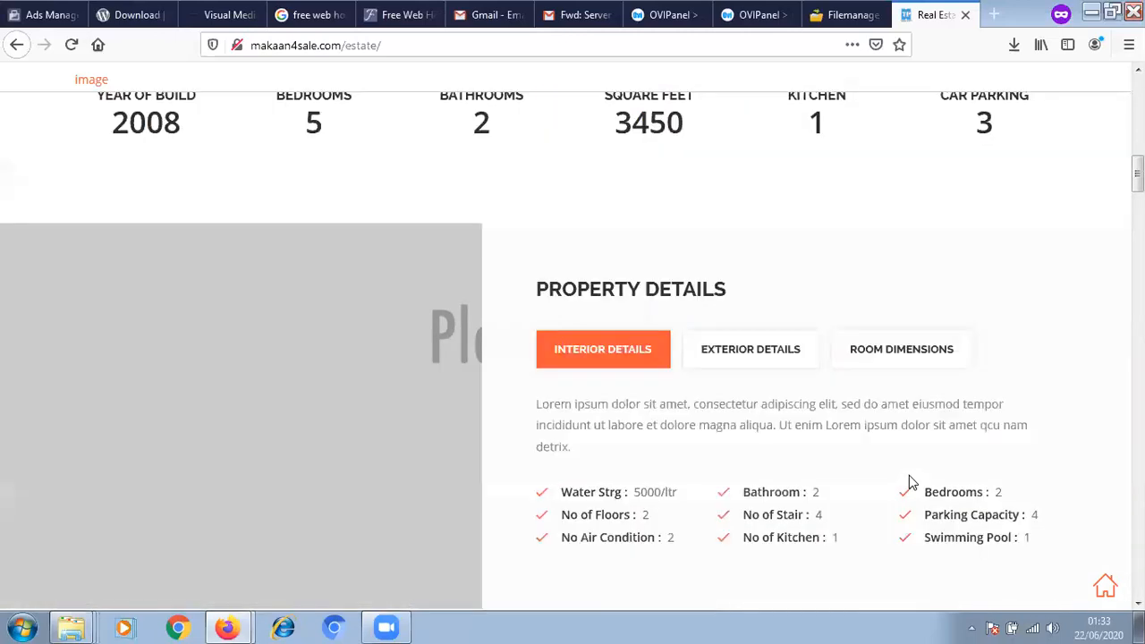
{"action": "scroll", "coordinate": [695, 461], "scroll_direction": "up", "scroll_amount": 5}
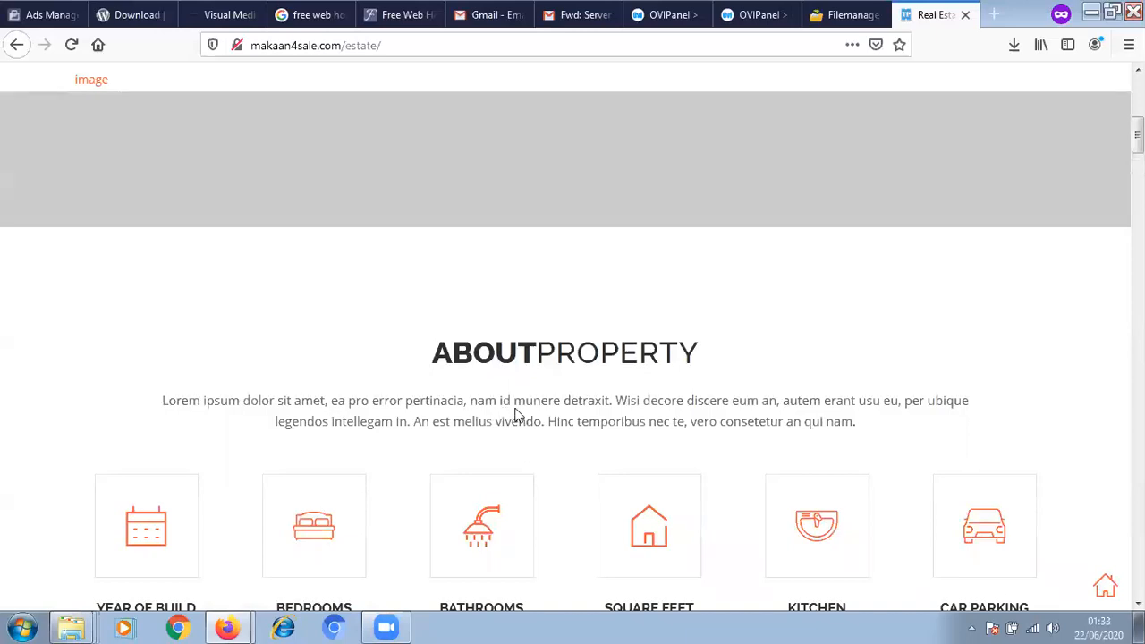
{"action": "scroll", "coordinate": [515, 413], "scroll_direction": "up", "scroll_amount": 5}
{"action": "scroll", "coordinate": [580, 376], "scroll_direction": "down", "scroll_amount": 5}
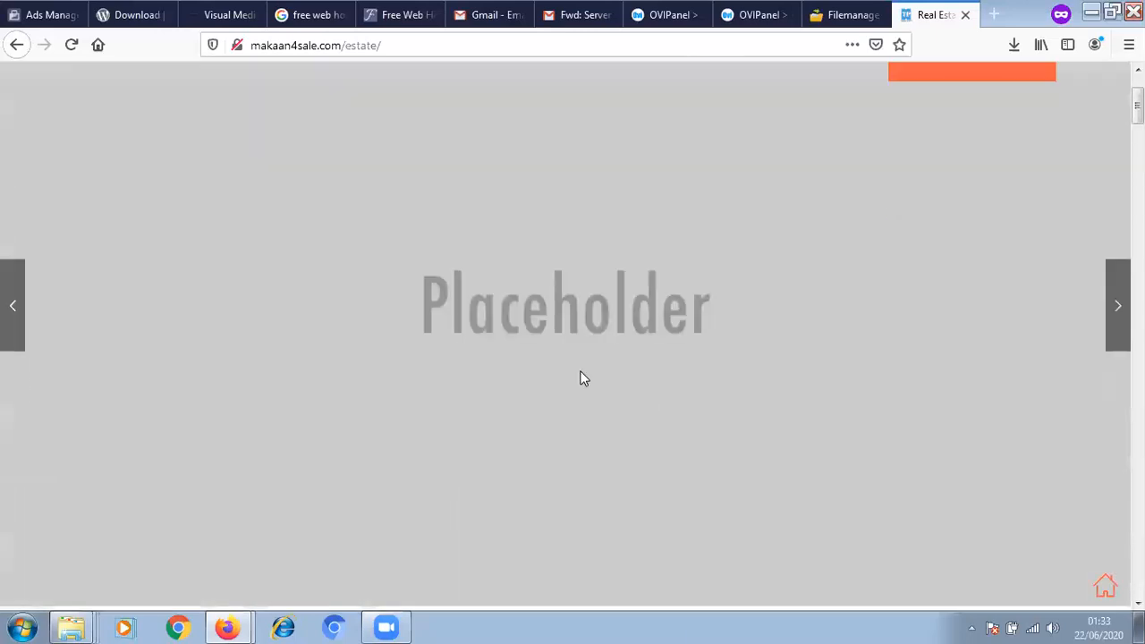
{"action": "scroll", "coordinate": [580, 377], "scroll_direction": "down", "scroll_amount": 15}
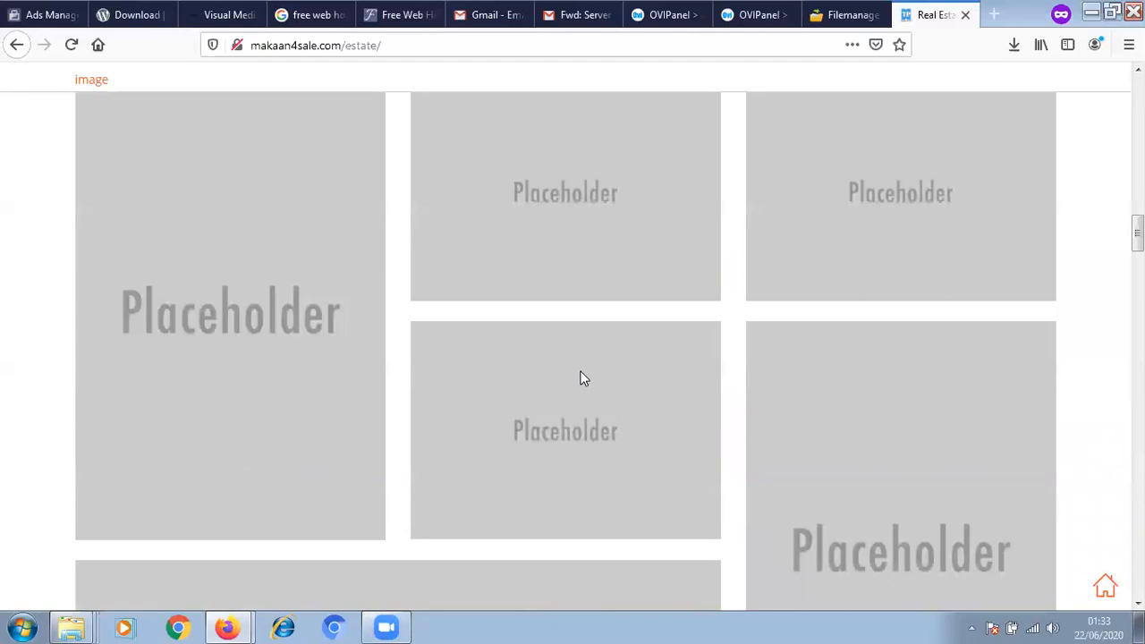
{"action": "scroll", "coordinate": [580, 377], "scroll_direction": "down", "scroll_amount": 10}
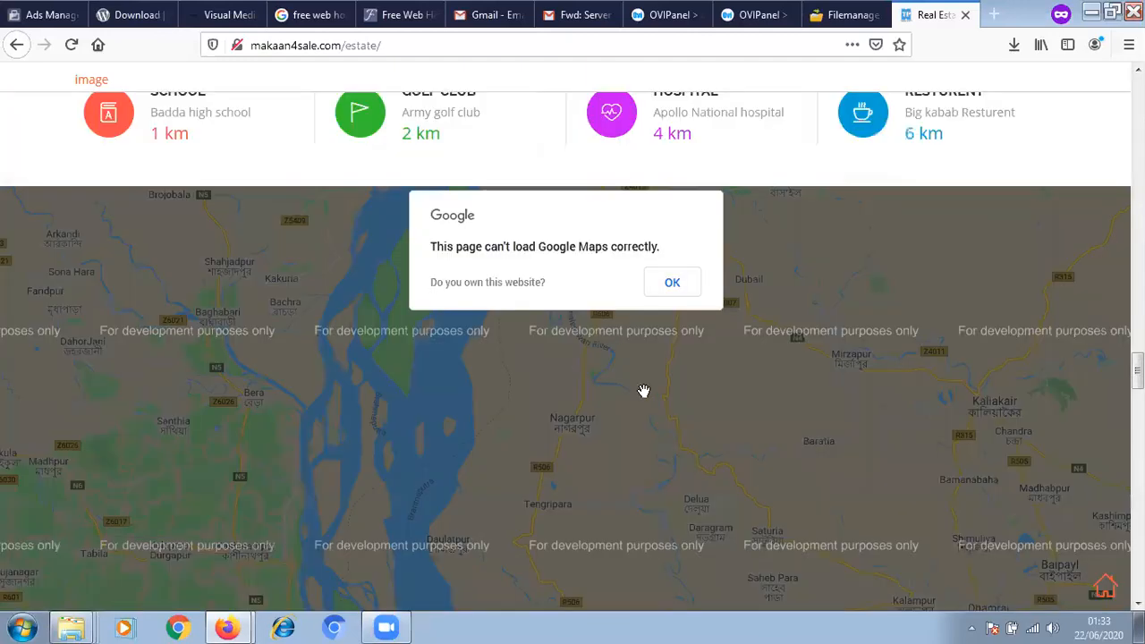
{"action": "scroll", "coordinate": [630, 433], "scroll_direction": "down", "scroll_amount": 10}
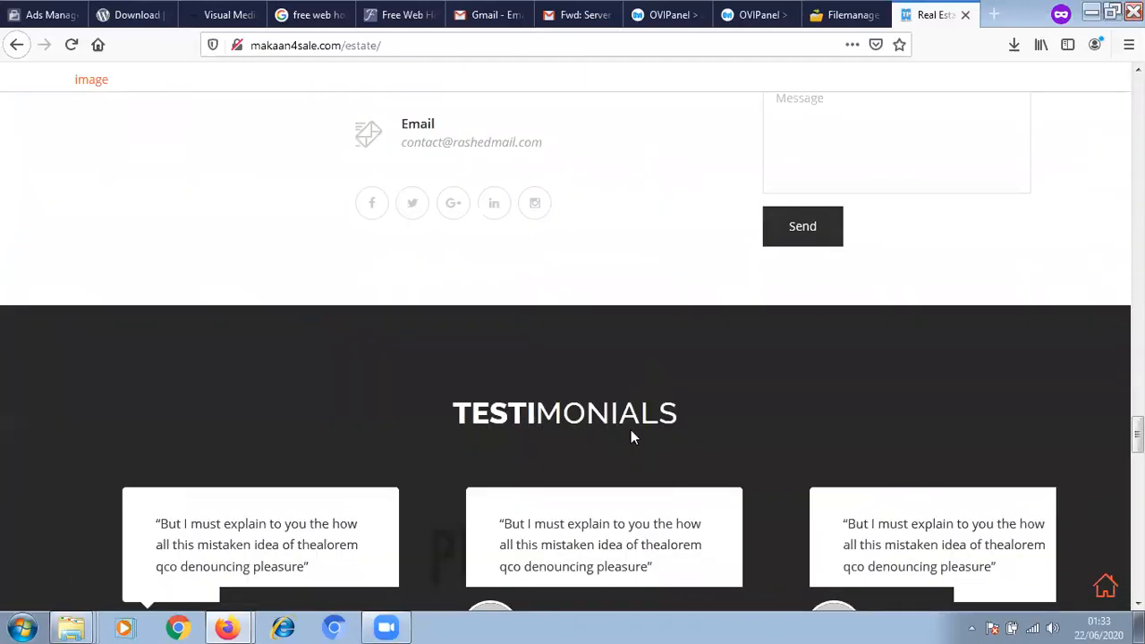
{"action": "scroll", "coordinate": [630, 436], "scroll_direction": "down", "scroll_amount": 12}
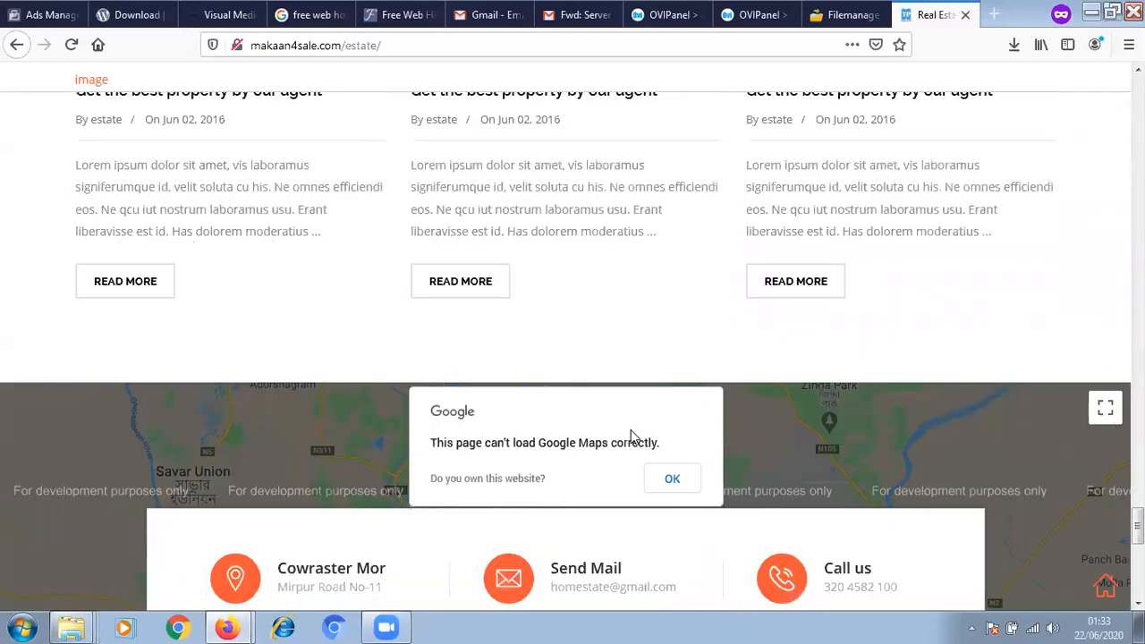
{"action": "scroll", "coordinate": [630, 437], "scroll_direction": "down", "scroll_amount": 4}
{"action": "scroll", "coordinate": [630, 435], "scroll_direction": "up", "scroll_amount": 6}
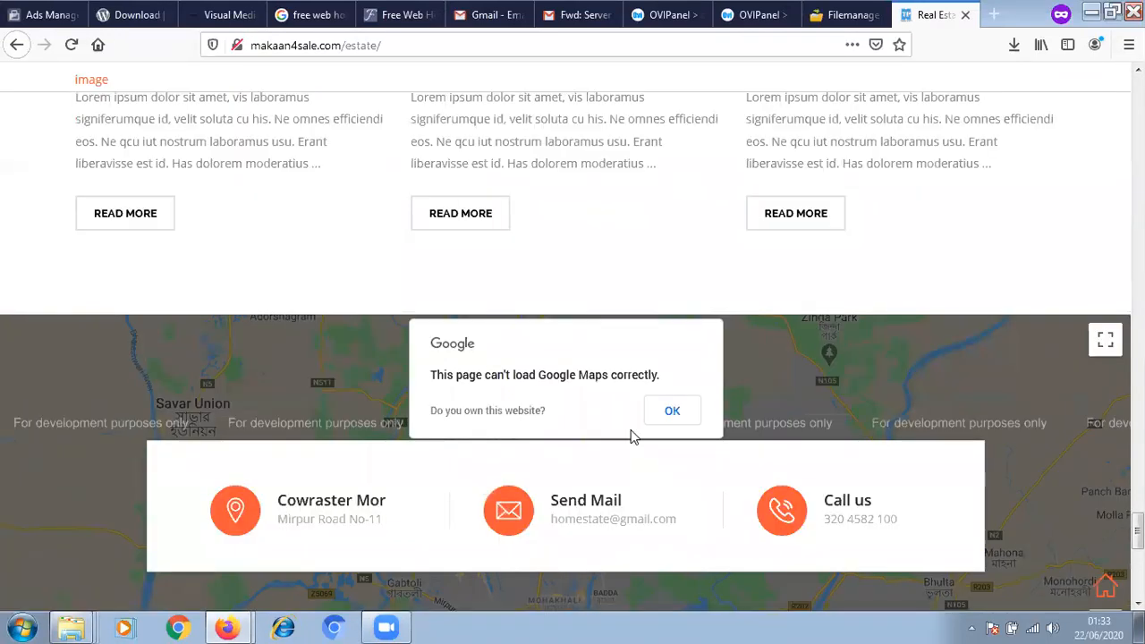
{"action": "scroll", "coordinate": [631, 434], "scroll_direction": "up", "scroll_amount": 5}
{"action": "scroll", "coordinate": [631, 435], "scroll_direction": "up", "scroll_amount": 2}
{"action": "scroll", "coordinate": [631, 435], "scroll_direction": "down", "scroll_amount": 4}
{"action": "scroll", "coordinate": [459, 401], "scroll_direction": "up", "scroll_amount": 1}
{"action": "scroll", "coordinate": [295, 384], "scroll_direction": "up", "scroll_amount": 3}
{"action": "scroll", "coordinate": [623, 366], "scroll_direction": "down", "scroll_amount": 5}
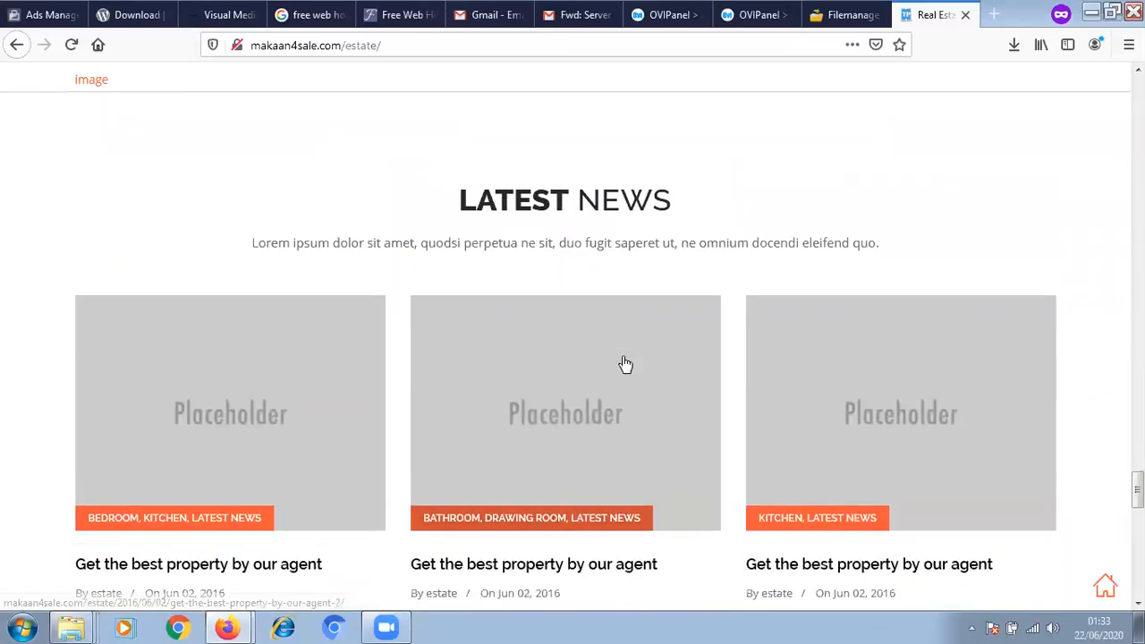
{"action": "scroll", "coordinate": [329, 425], "scroll_direction": "down", "scroll_amount": 3}
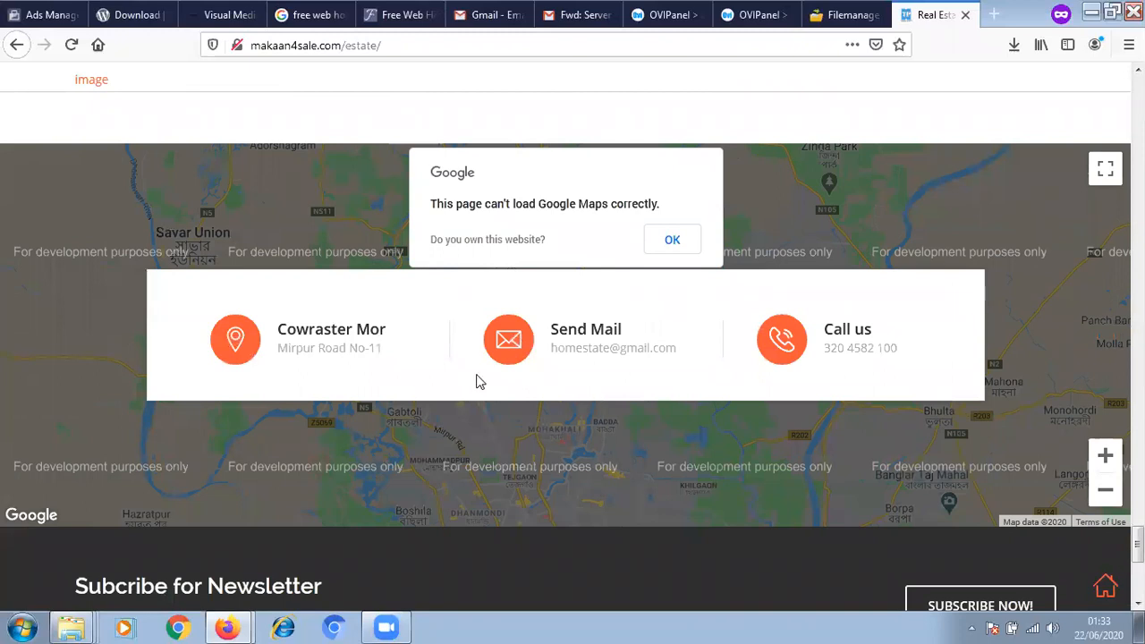
{"action": "scroll", "coordinate": [839, 393], "scroll_direction": "down", "scroll_amount": 1}
{"action": "scroll", "coordinate": [839, 394], "scroll_direction": "down", "scroll_amount": 3}
{"action": "scroll", "coordinate": [638, 330], "scroll_direction": "up", "scroll_amount": 12}
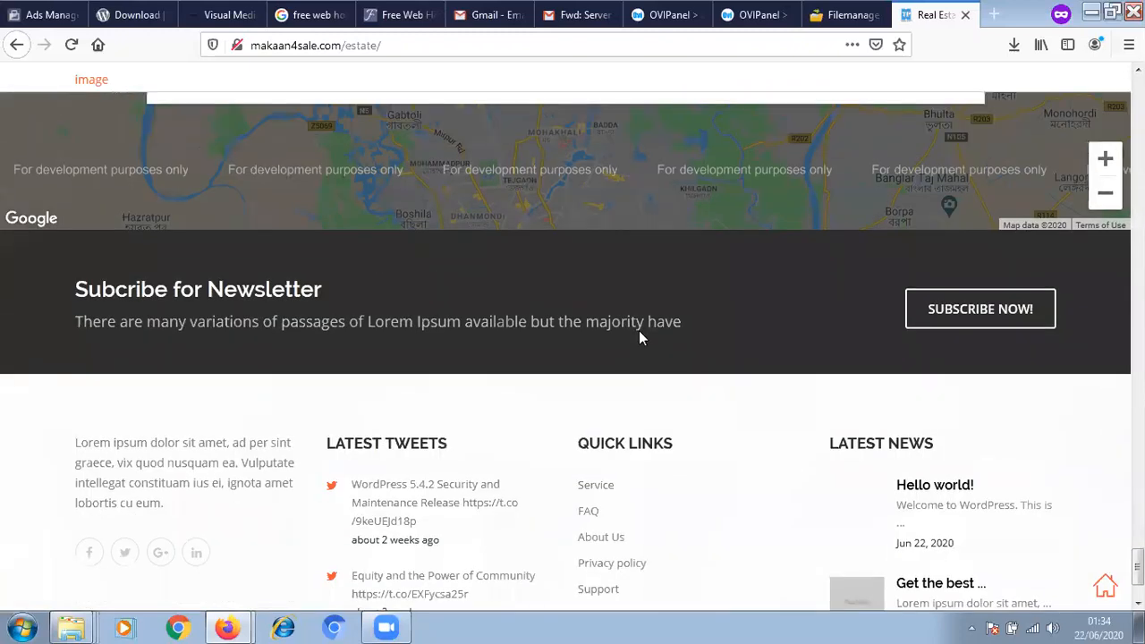
{"action": "scroll", "coordinate": [637, 322], "scroll_direction": "down", "scroll_amount": 9}
{"action": "scroll", "coordinate": [637, 317], "scroll_direction": "up", "scroll_amount": 15}
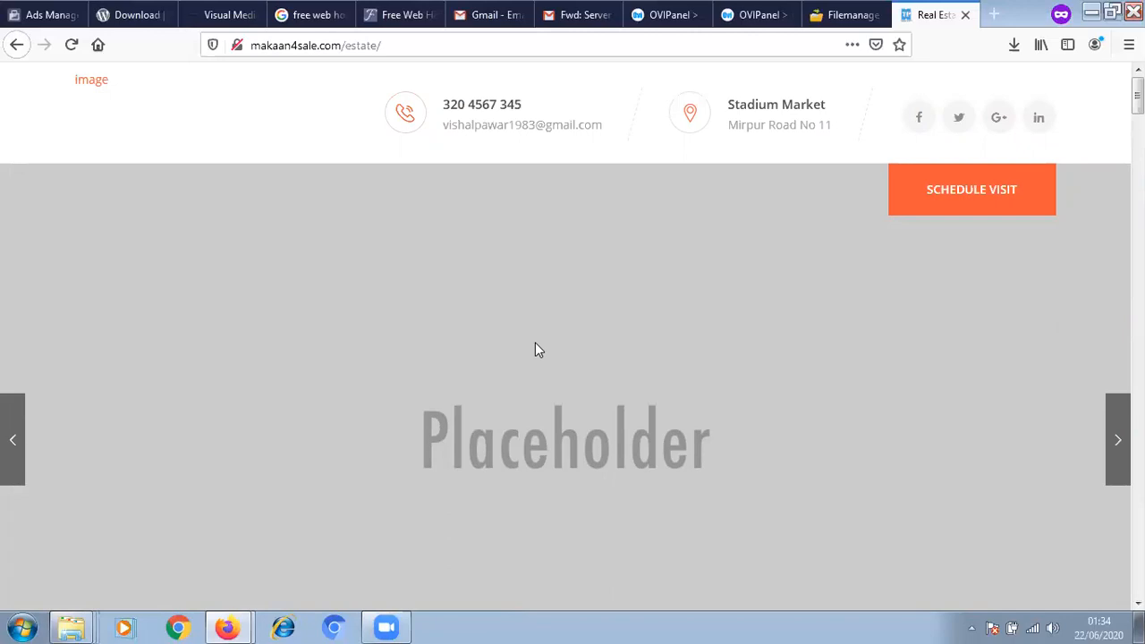
{"action": "key", "text": "alt+Tab"}
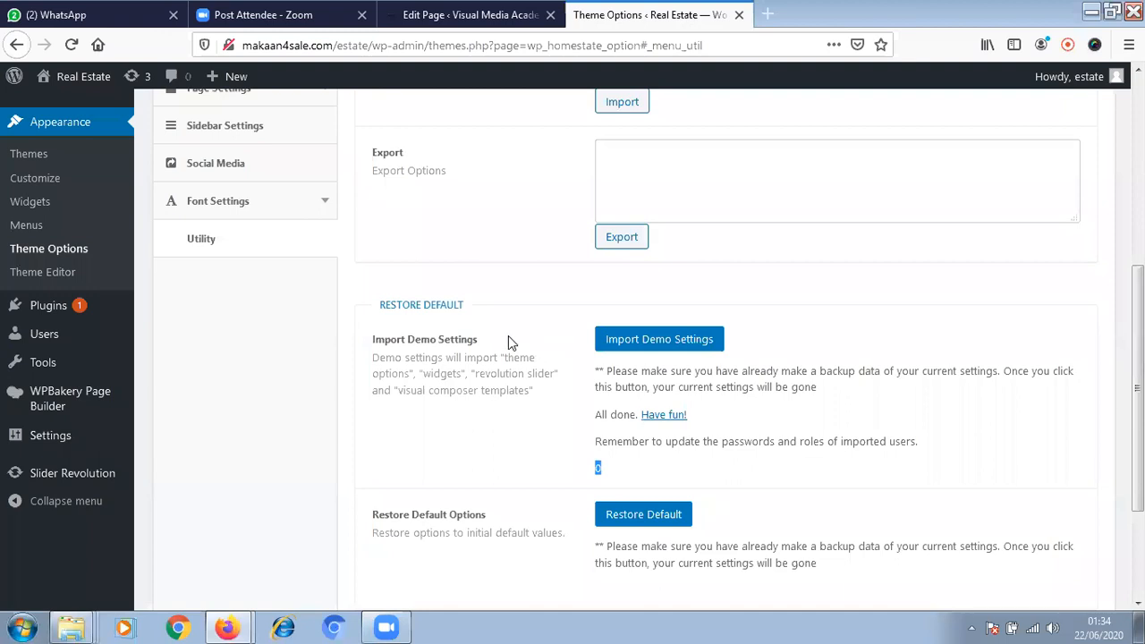
Go to Pages > All Pages and open Homepage One's Edit link in the block editor
{"action": "scroll", "coordinate": [508, 335], "scroll_direction": "up", "scroll_amount": 8}
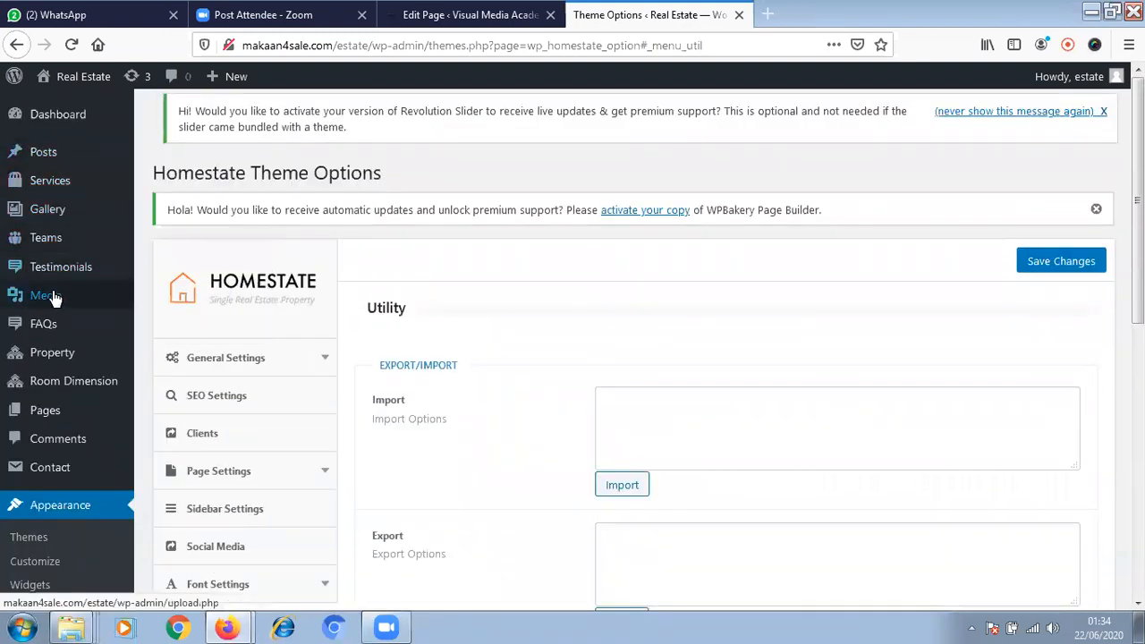
{"action": "mouse_move", "coordinate": [51, 417]}
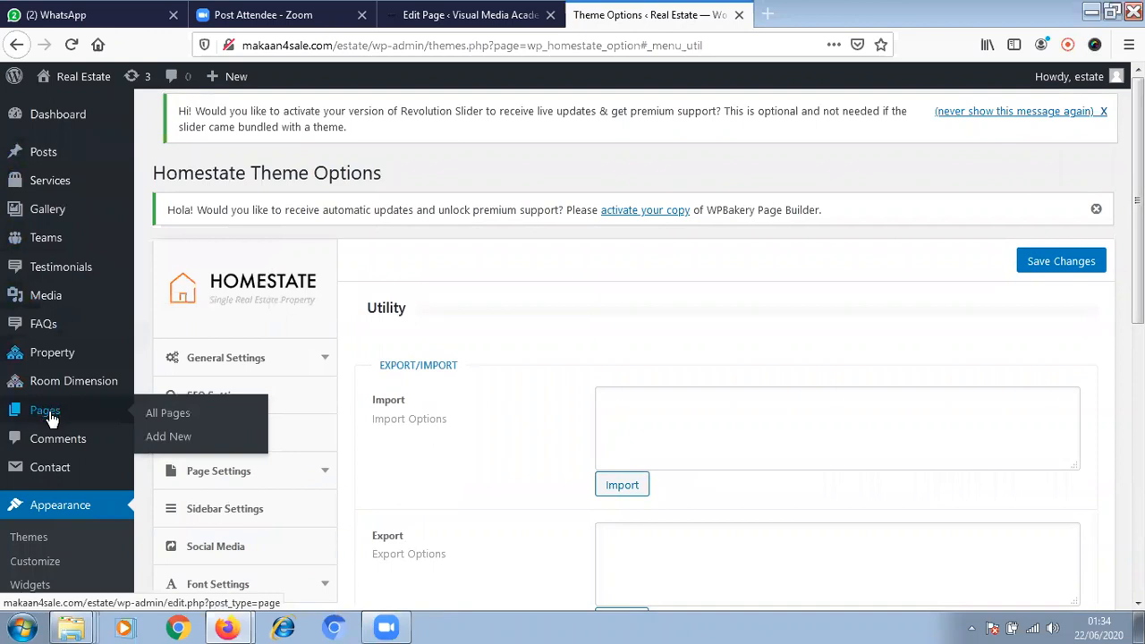
{"action": "left_click", "coordinate": [164, 413]}
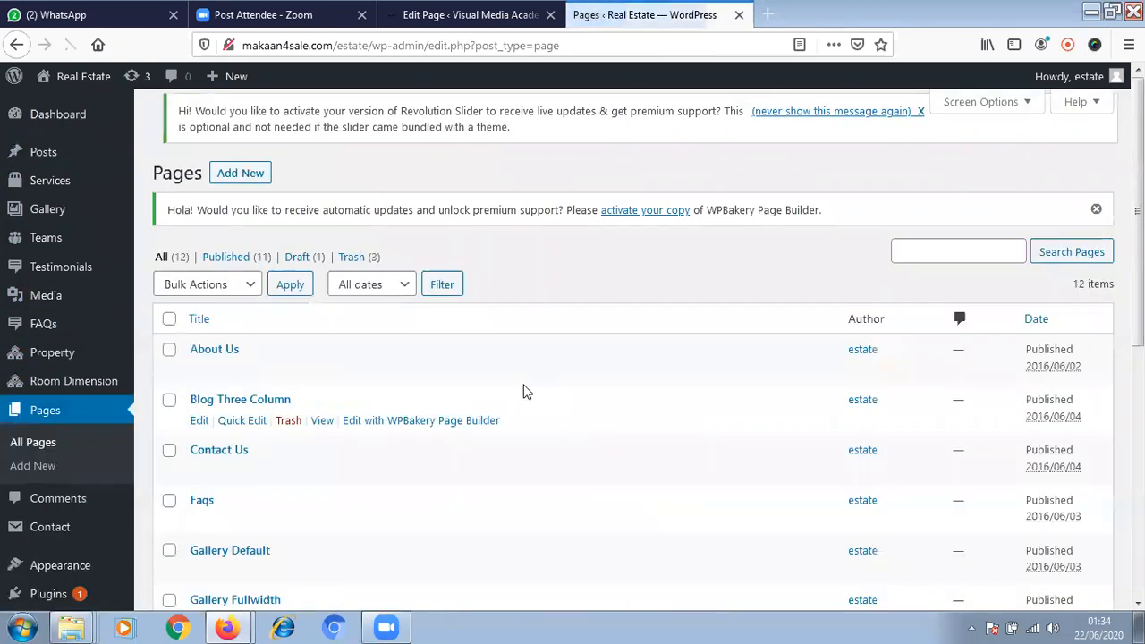
{"action": "key", "text": "ctrl+shift+t"}
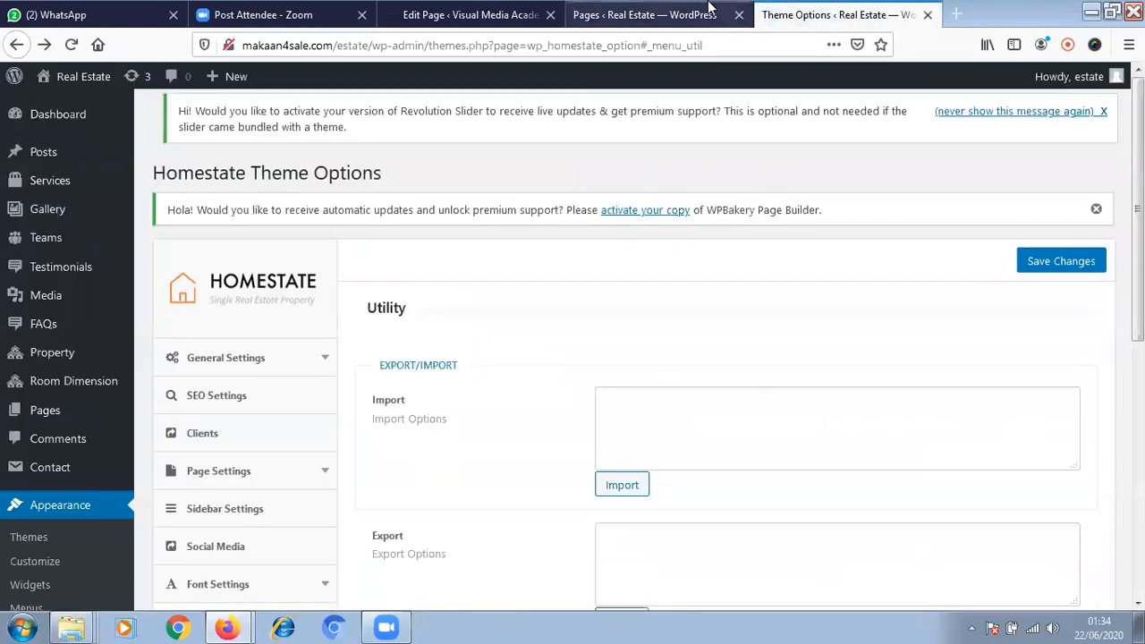
{"action": "left_click", "coordinate": [712, 10]}
{"action": "scroll", "coordinate": [367, 434], "scroll_direction": "down", "scroll_amount": 3}
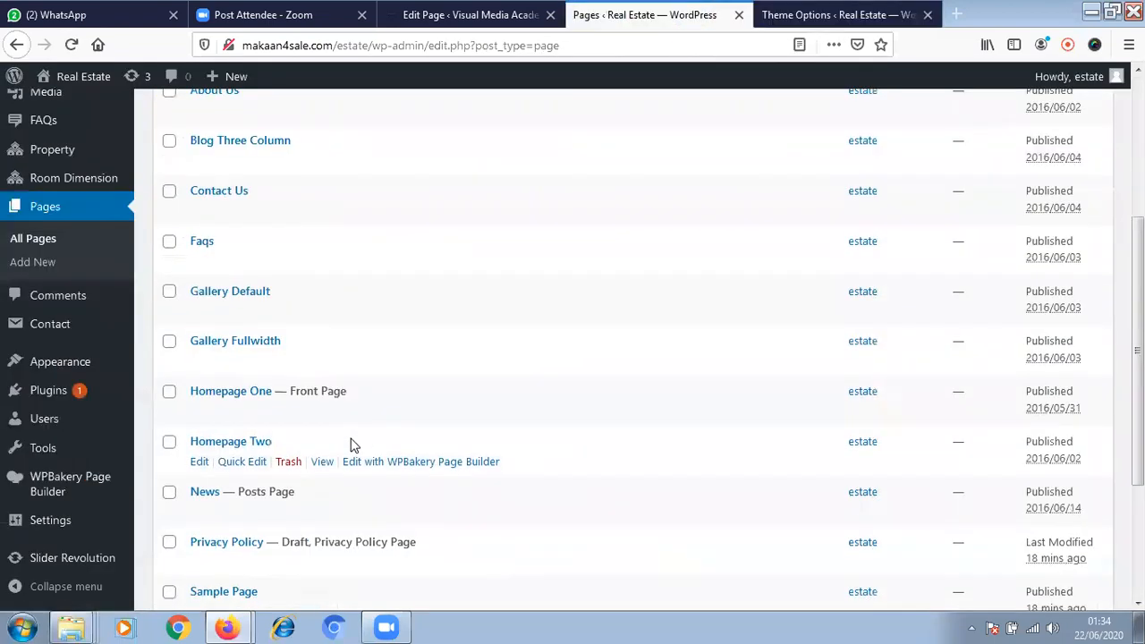
{"action": "scroll", "coordinate": [353, 442], "scroll_direction": "down", "scroll_amount": 1}
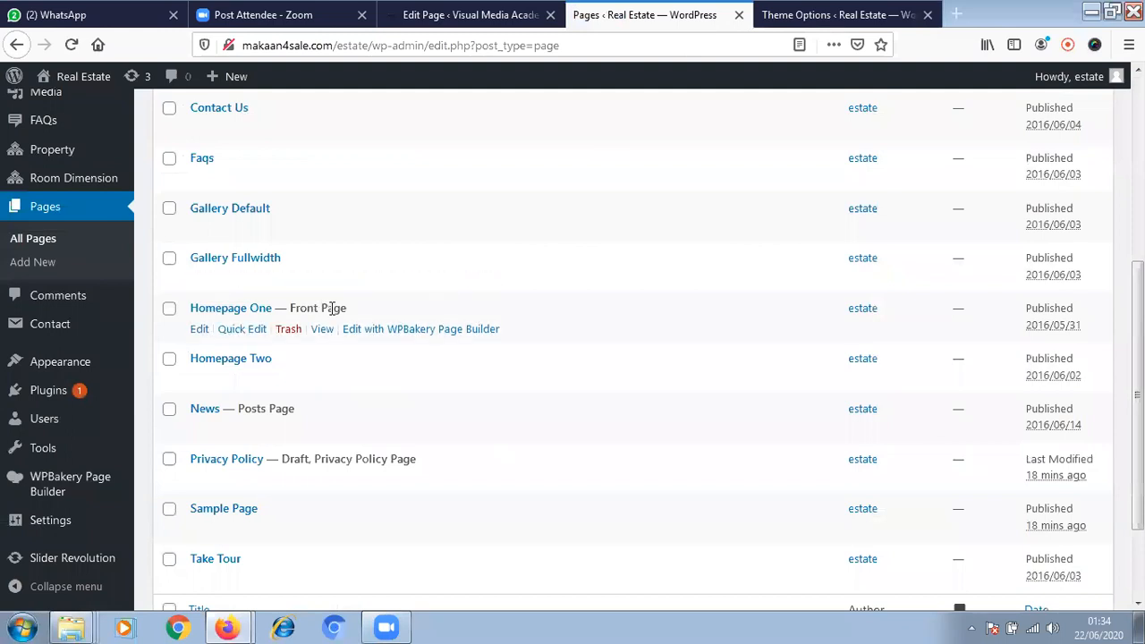
{"action": "left_click", "coordinate": [199, 330]}
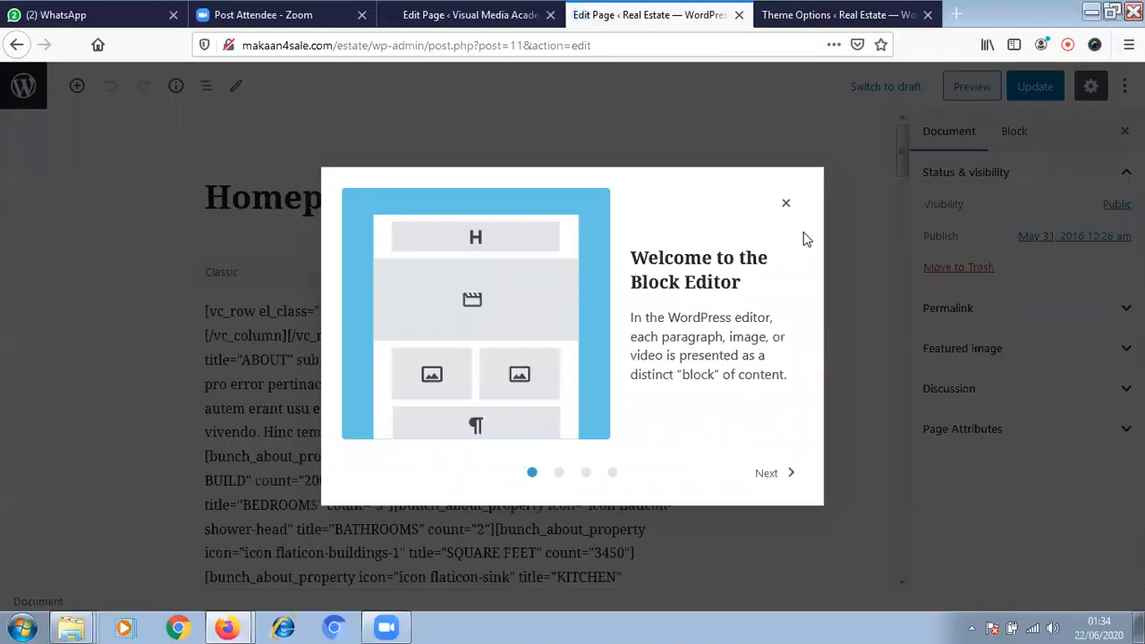
Close the Welcome to the Block Editor tour, scan the WPBakery shortcodes, then go back to Pages
{"action": "left_click", "coordinate": [786, 205]}
{"action": "scroll", "coordinate": [606, 453], "scroll_direction": "down", "scroll_amount": 10}
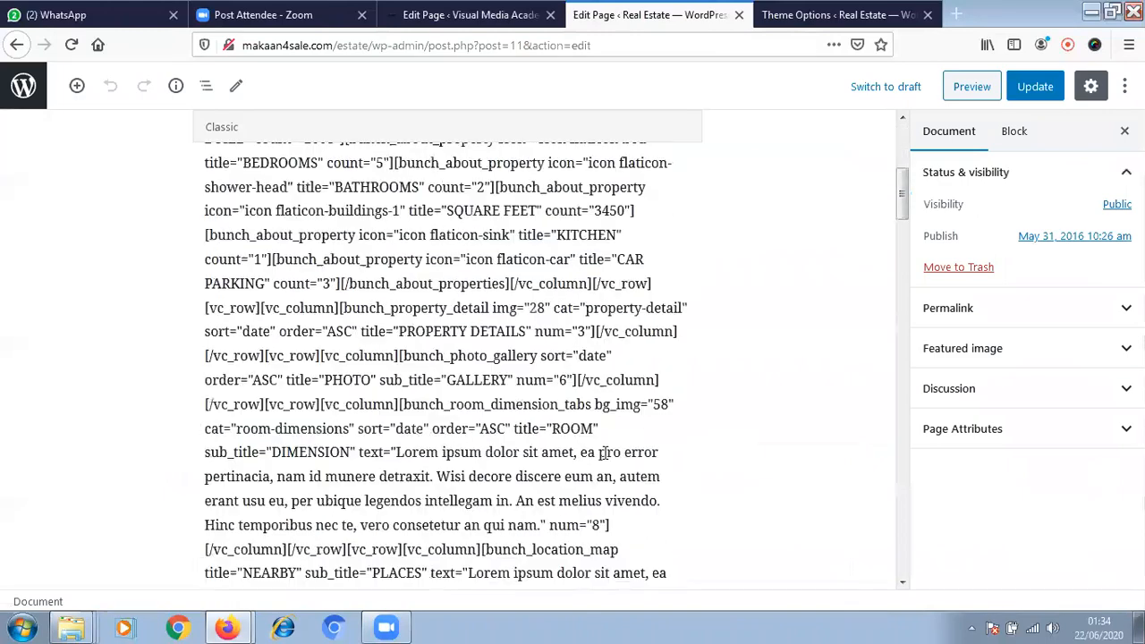
{"action": "scroll", "coordinate": [606, 454], "scroll_direction": "down", "scroll_amount": 10}
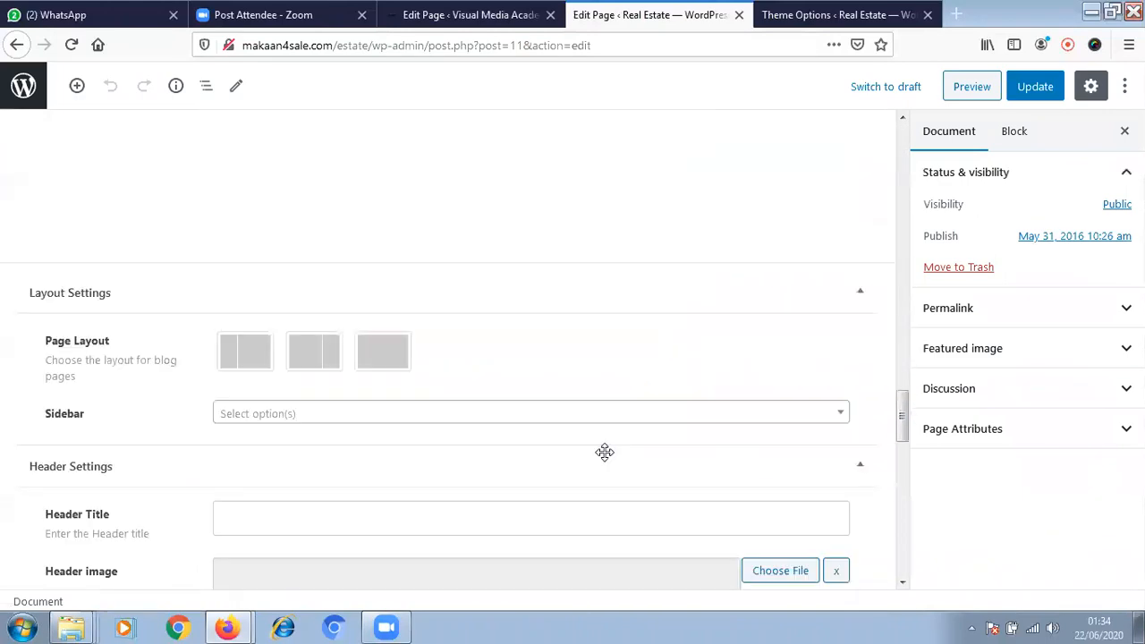
{"action": "scroll", "coordinate": [605, 452], "scroll_direction": "down", "scroll_amount": 5}
{"action": "scroll", "coordinate": [602, 453], "scroll_direction": "up", "scroll_amount": 10}
{"action": "scroll", "coordinate": [605, 454], "scroll_direction": "up", "scroll_amount": 10}
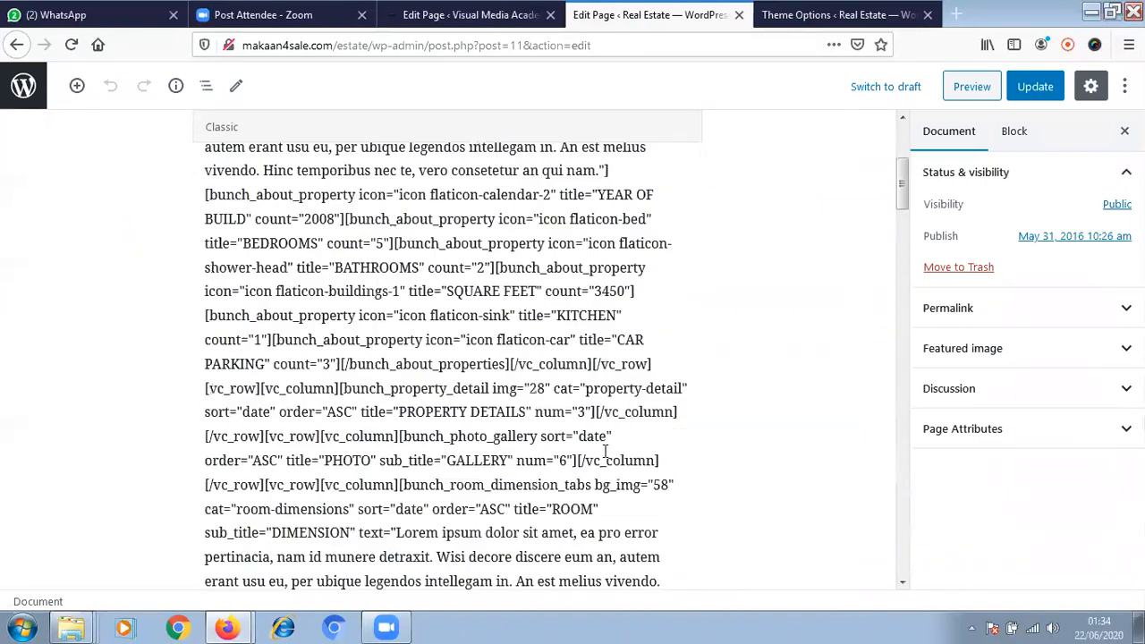
{"action": "scroll", "coordinate": [606, 453], "scroll_direction": "up", "scroll_amount": 3}
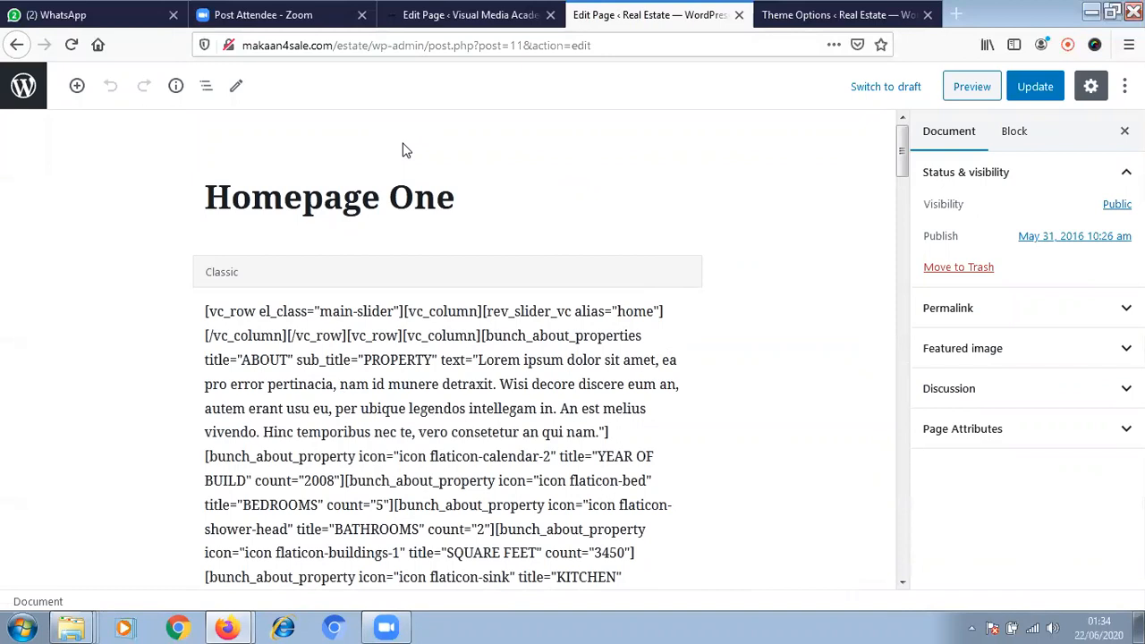
{"action": "left_click", "coordinate": [18, 47]}
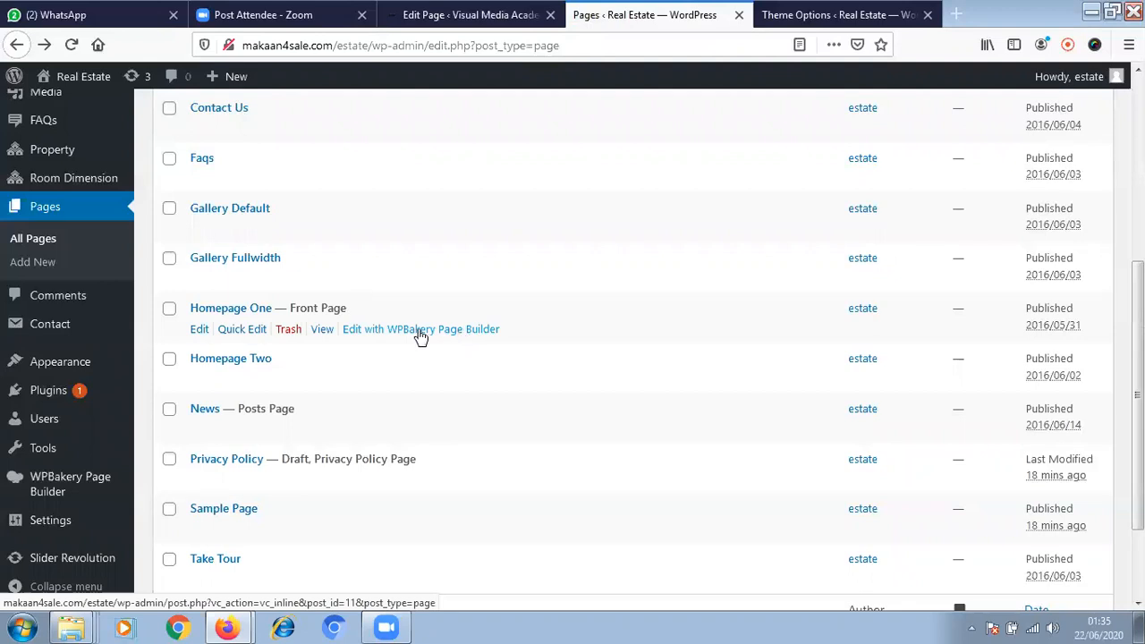
Open Homepage One in WPBakery's frontend editor and confirm the Revolution Slider keeps the home slider
{"action": "left_click", "coordinate": [420, 336]}
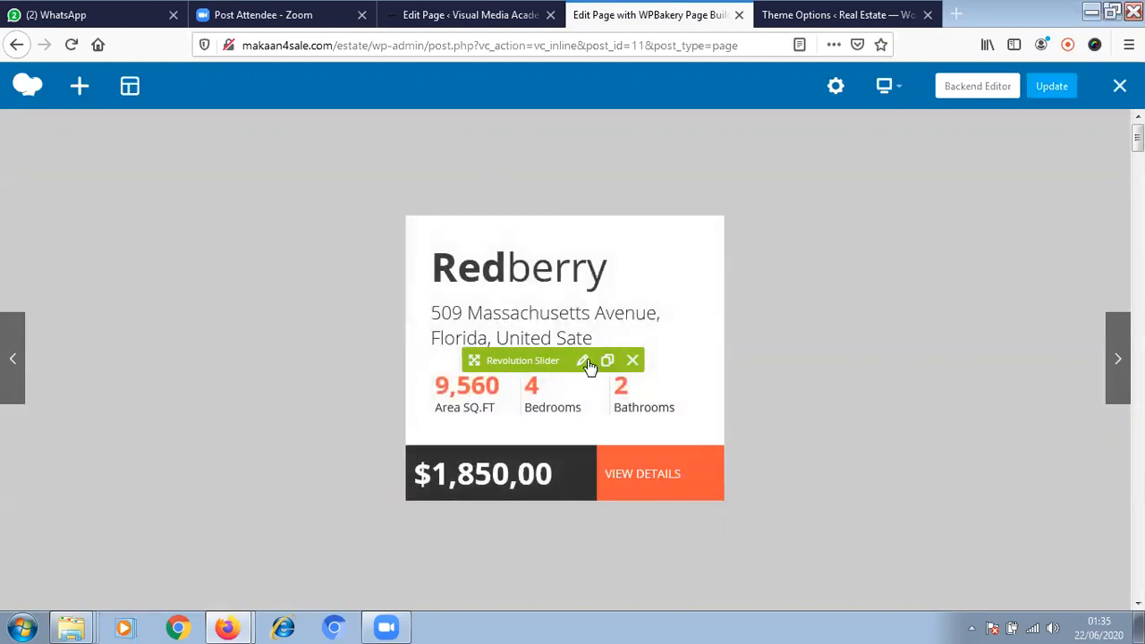
{"action": "left_click", "coordinate": [584, 361]}
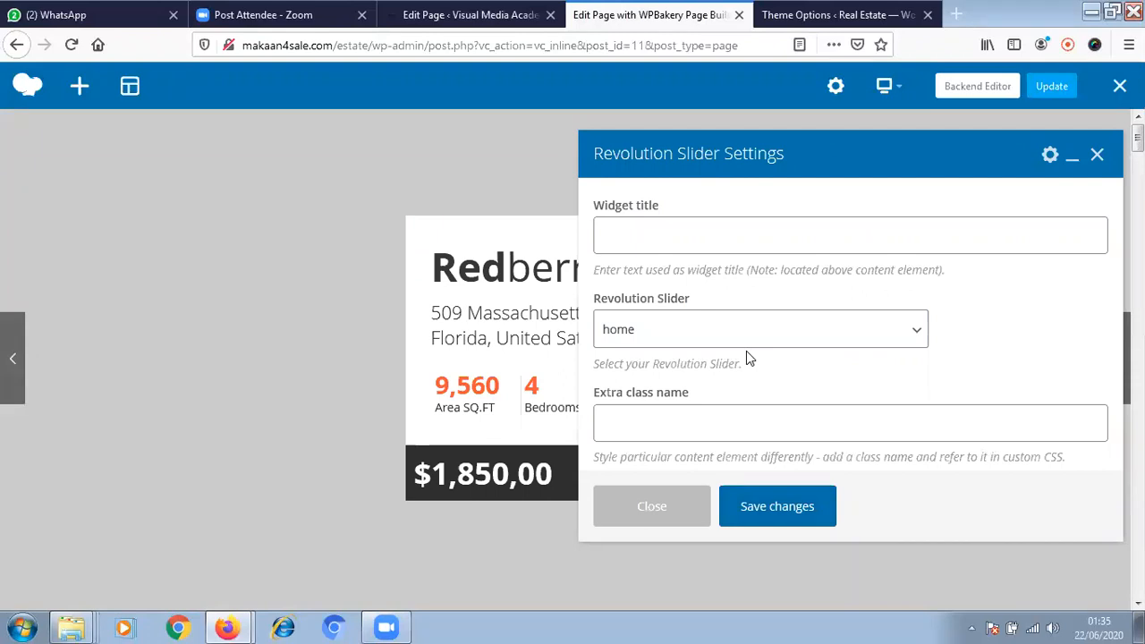
{"action": "left_click", "coordinate": [704, 328]}
{"action": "left_click", "coordinate": [702, 329]}
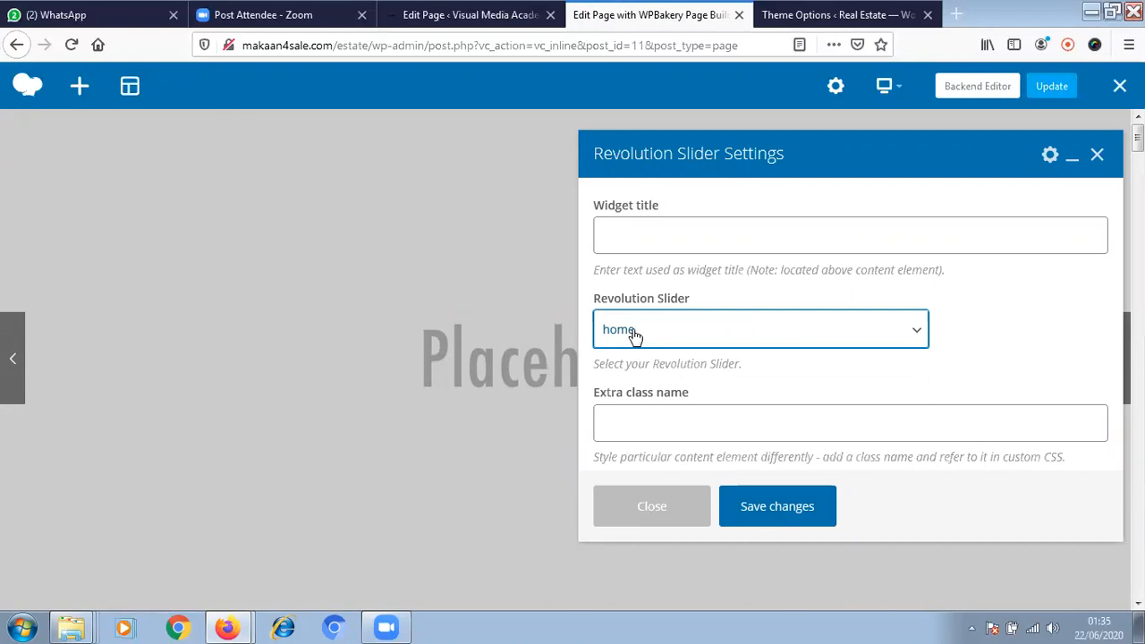
{"action": "left_click", "coordinate": [640, 508]}
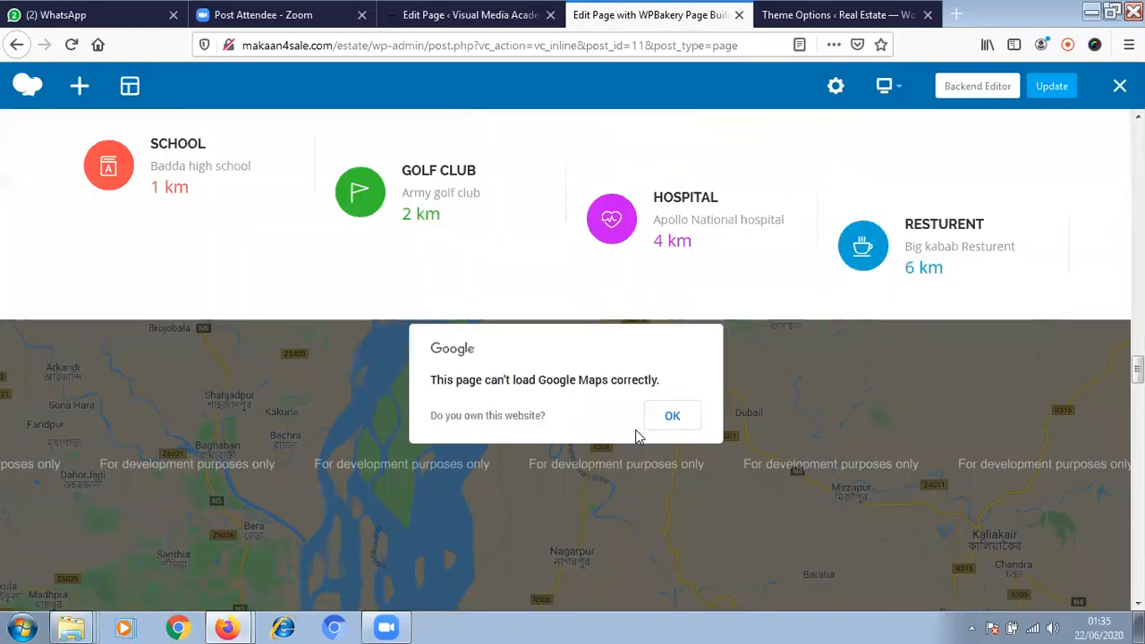
Delete the Latest News column from Homepage One and confirm the removal
{"action": "scroll", "coordinate": [636, 436], "scroll_direction": "down", "scroll_amount": 10}
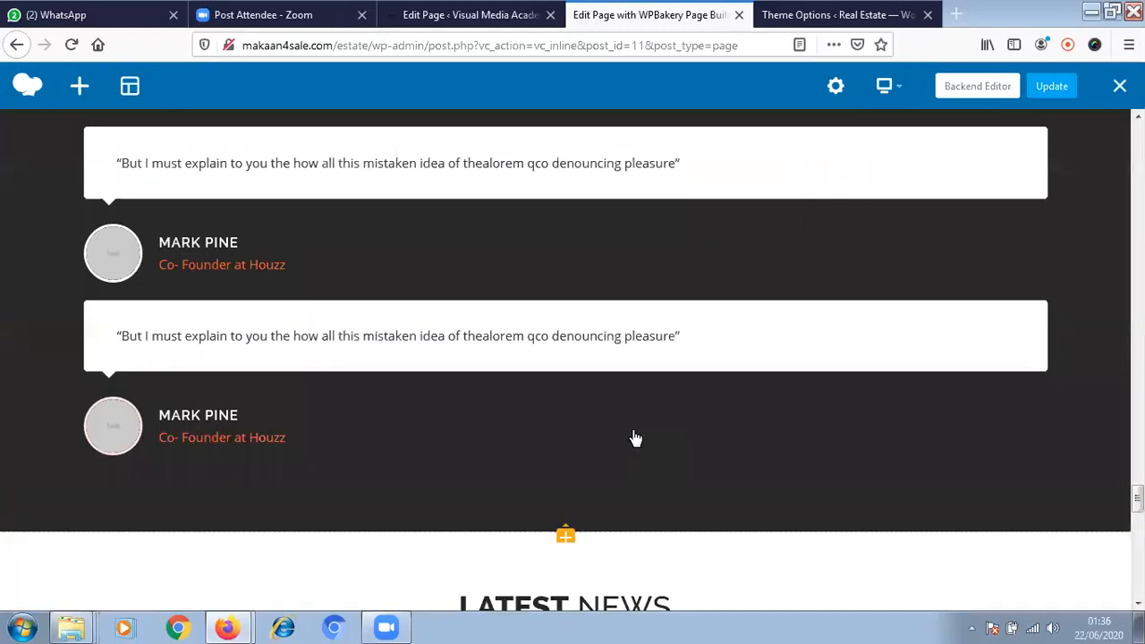
{"action": "scroll", "coordinate": [635, 437], "scroll_direction": "down", "scroll_amount": 5}
{"action": "scroll", "coordinate": [524, 334], "scroll_direction": "down", "scroll_amount": 1}
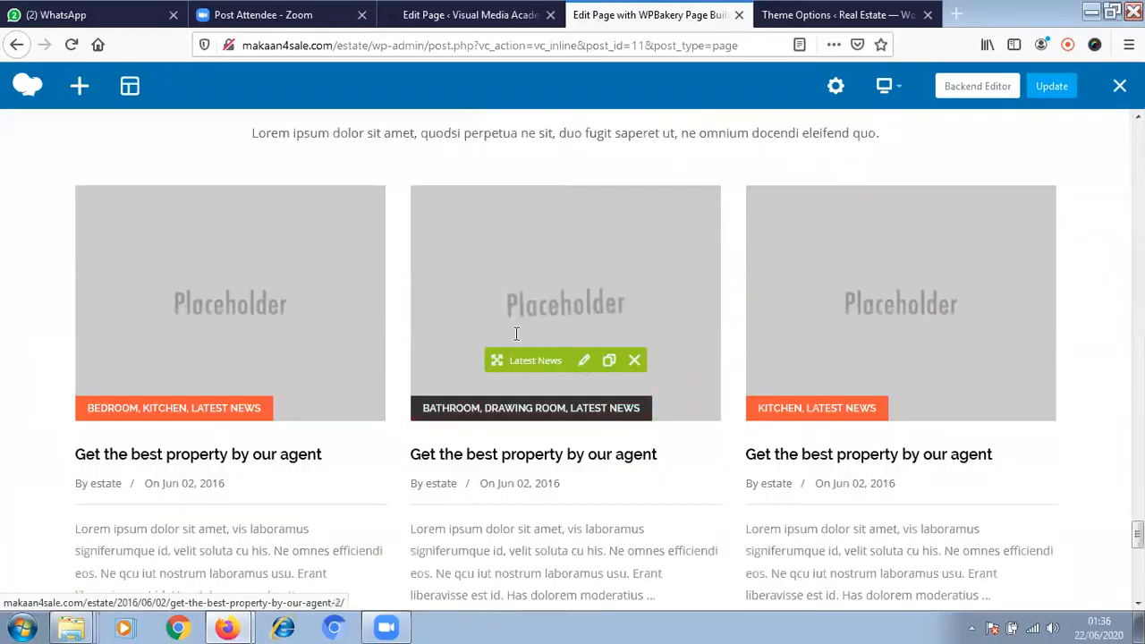
{"action": "scroll", "coordinate": [120, 248], "scroll_direction": "up", "scroll_amount": 3}
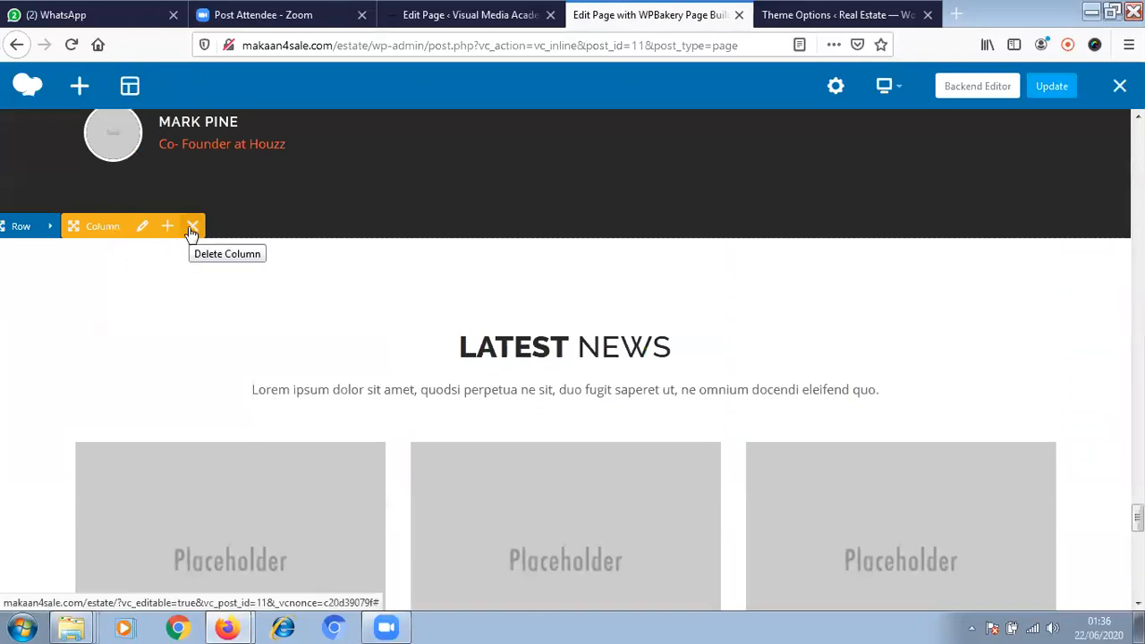
{"action": "left_click", "coordinate": [190, 229]}
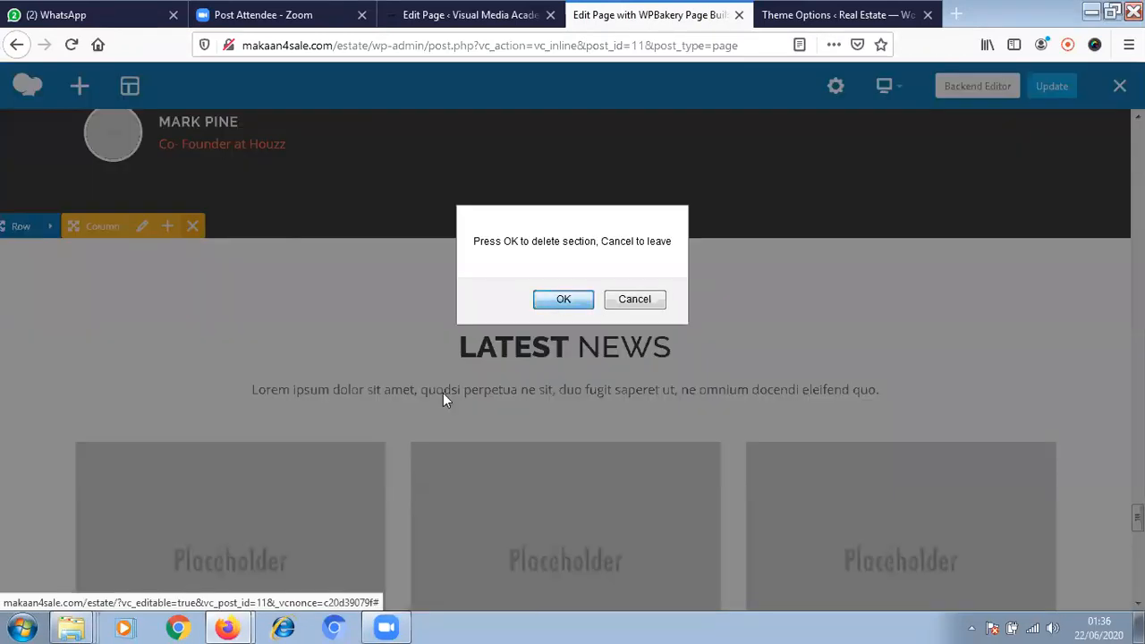
{"action": "key", "text": "Return"}
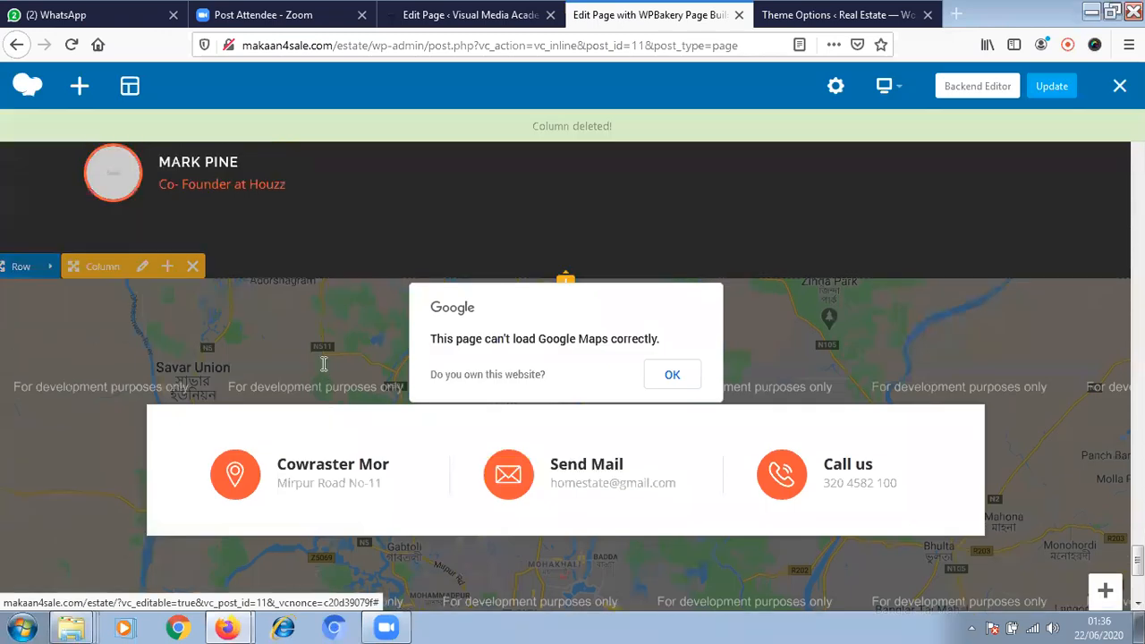
Scroll around Homepage One to check the map now follows the testimonials
{"action": "scroll", "coordinate": [322, 371], "scroll_direction": "up", "scroll_amount": 1}
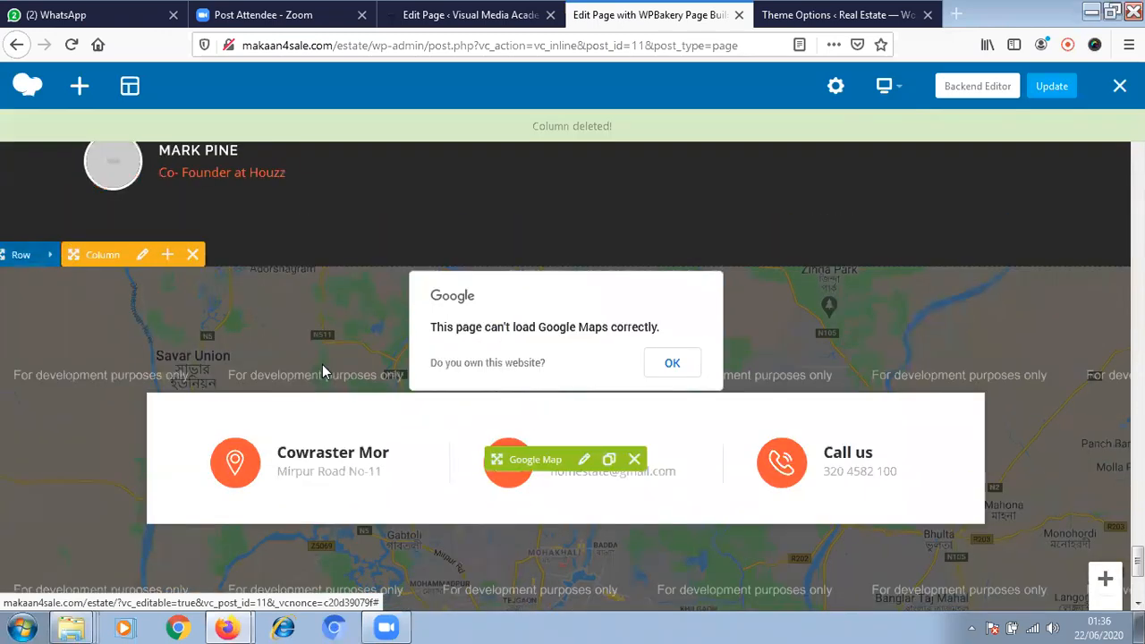
{"action": "scroll", "coordinate": [322, 372], "scroll_direction": "down", "scroll_amount": 5}
{"action": "scroll", "coordinate": [322, 371], "scroll_direction": "up", "scroll_amount": 10}
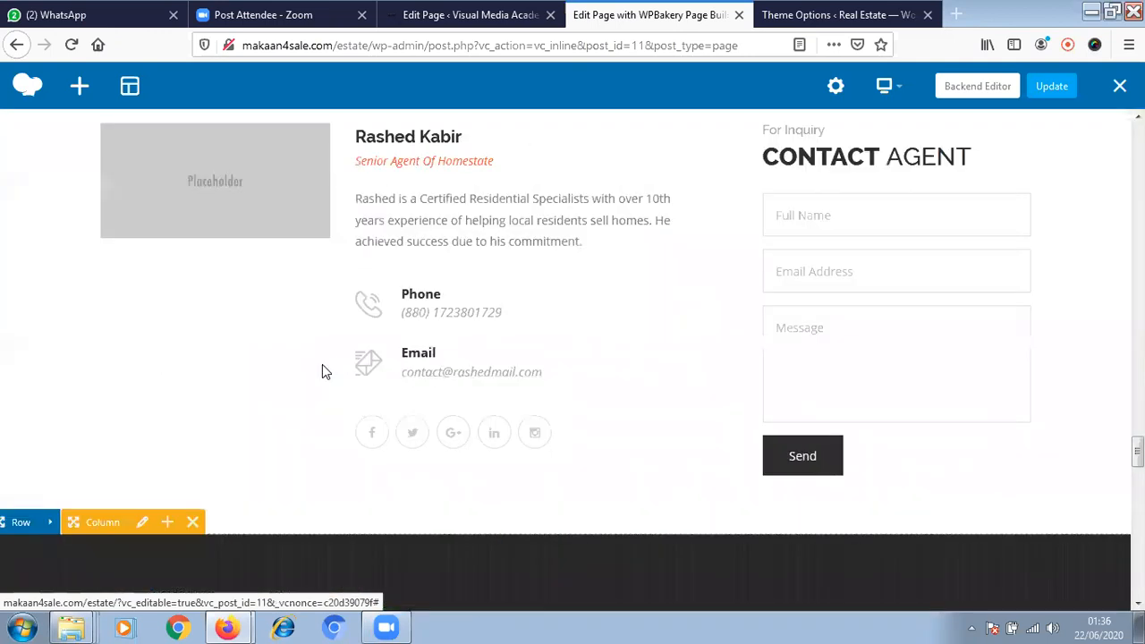
{"action": "scroll", "coordinate": [324, 371], "scroll_direction": "down", "scroll_amount": 3}
{"action": "scroll", "coordinate": [324, 371], "scroll_direction": "down", "scroll_amount": 5}
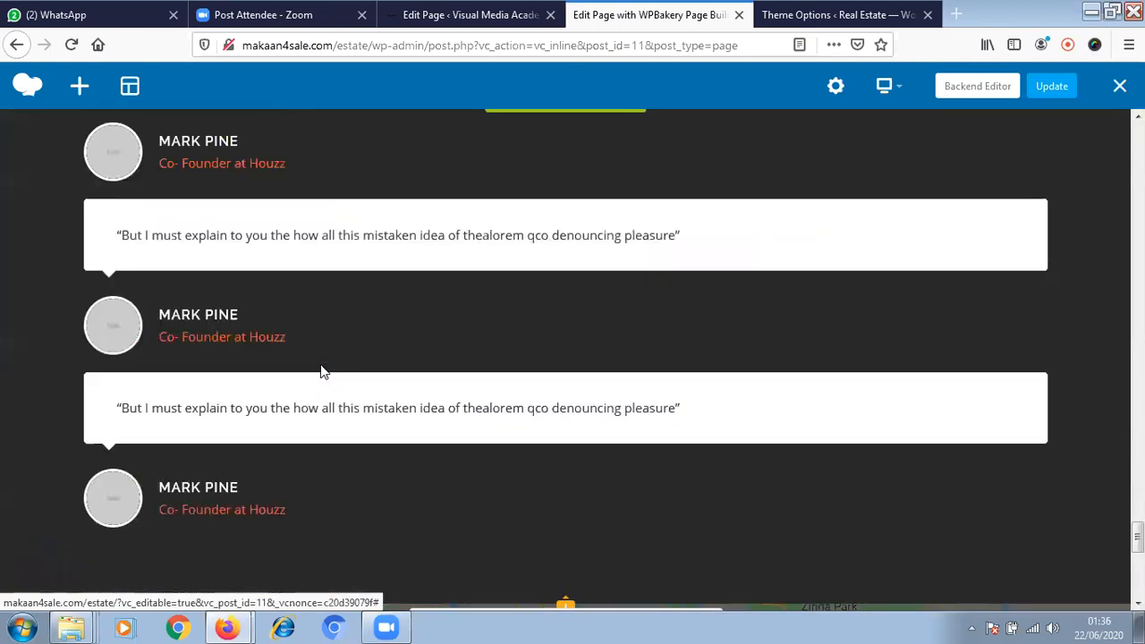
{"action": "scroll", "coordinate": [313, 367], "scroll_direction": "down", "scroll_amount": 5}
{"action": "scroll", "coordinate": [192, 256], "scroll_direction": "up", "scroll_amount": 3}
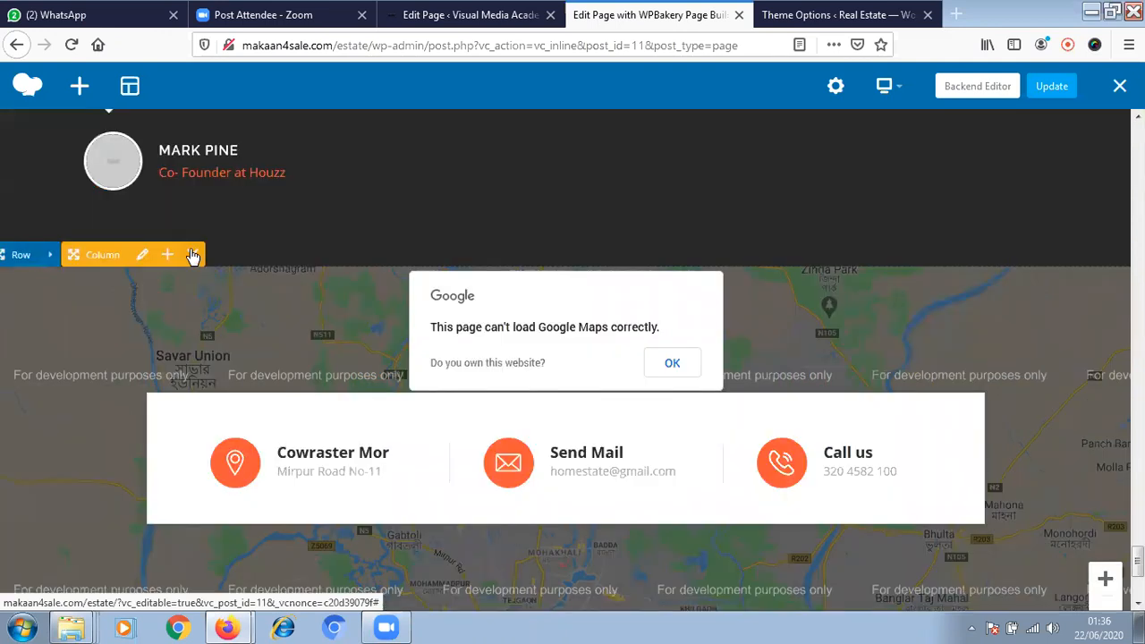
{"action": "mouse_move", "coordinate": [583, 465]}
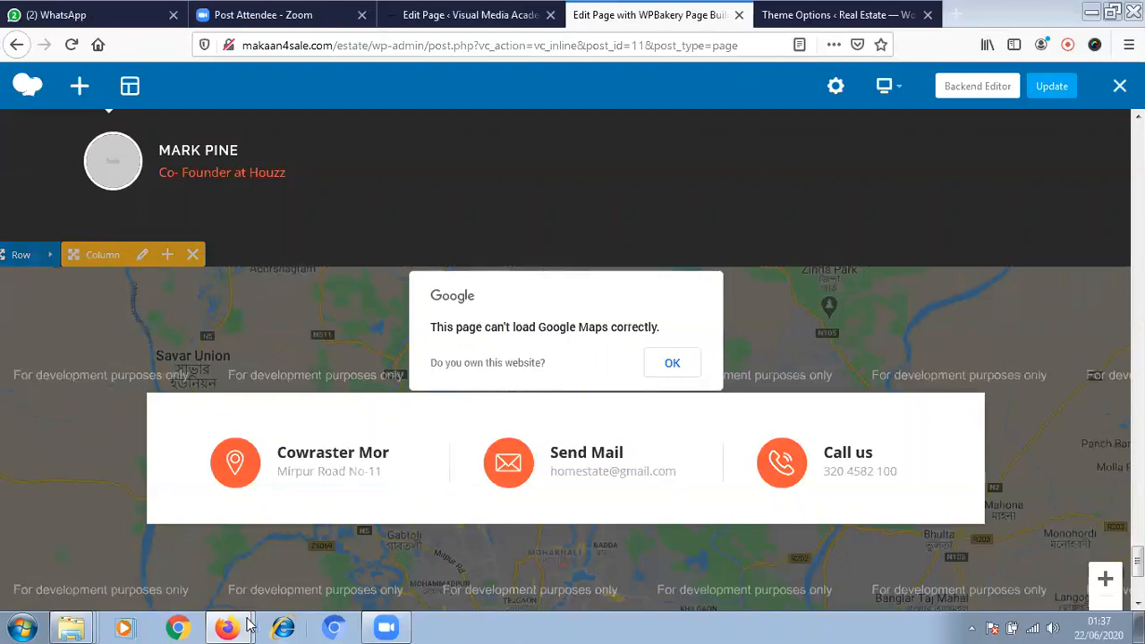
Bring up the live Real Estate site and scroll to its Latest News section
{"action": "mouse_move", "coordinate": [234, 626]}
{"action": "left_click", "coordinate": [161, 575]}
{"action": "scroll", "coordinate": [646, 421], "scroll_direction": "down", "scroll_amount": 10}
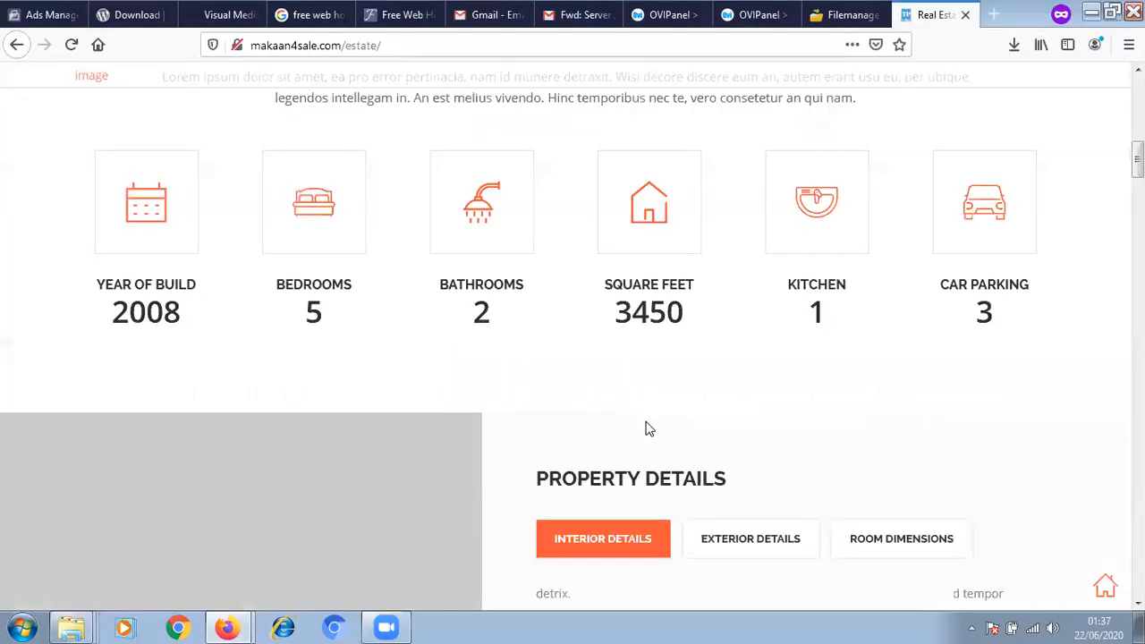
{"action": "scroll", "coordinate": [646, 421], "scroll_direction": "down", "scroll_amount": 20}
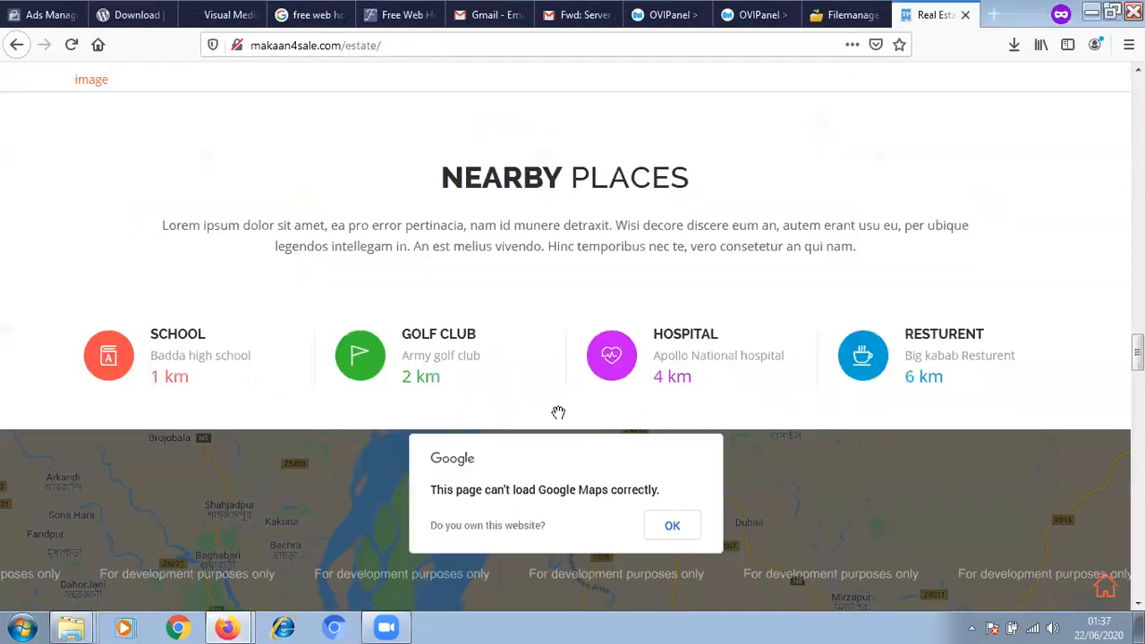
{"action": "scroll", "coordinate": [559, 413], "scroll_direction": "down", "scroll_amount": 12}
{"action": "scroll", "coordinate": [455, 408], "scroll_direction": "down", "scroll_amount": 7}
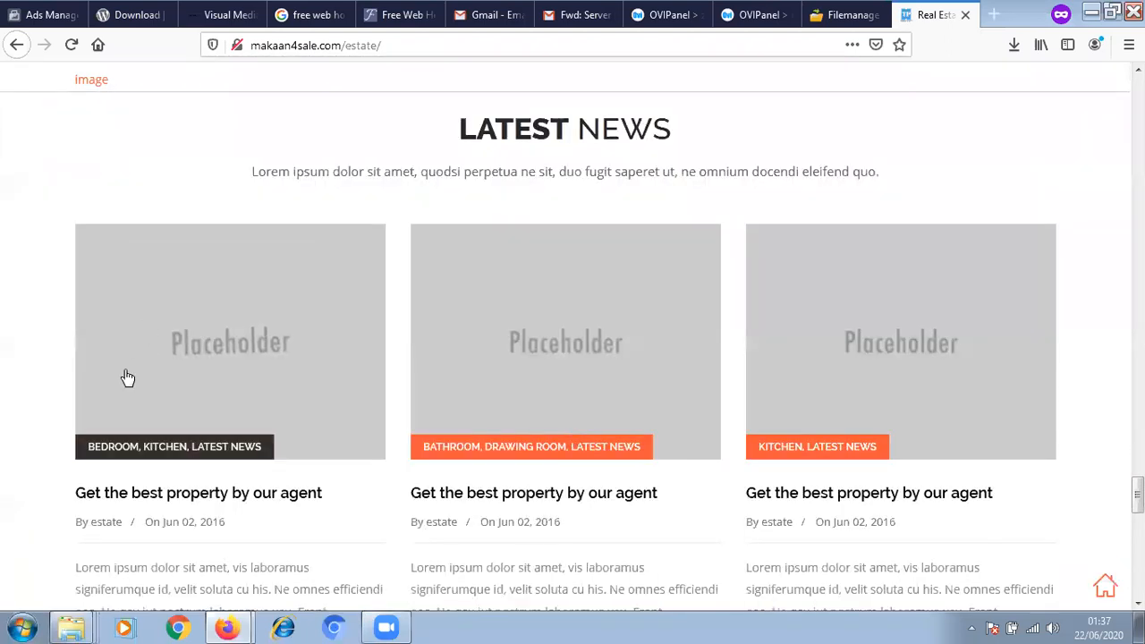
{"action": "left_click_drag", "start_coordinate": [461, 130], "coordinate": [881, 189]}
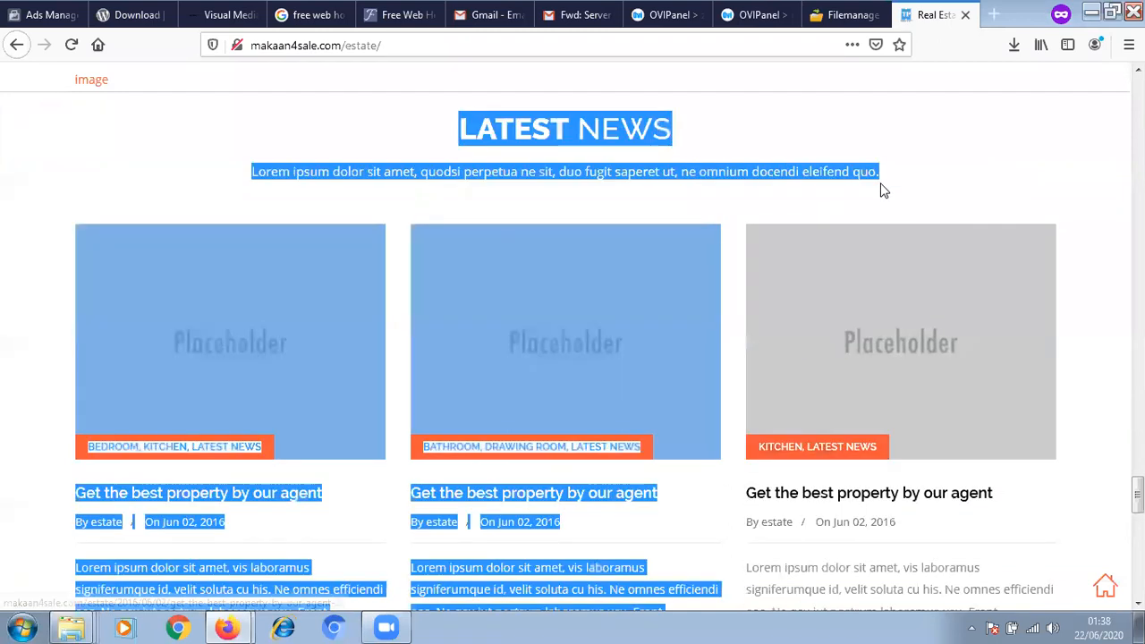
{"action": "left_click", "coordinate": [881, 189]}
Scroll down past the map to the contact details, then return to the WPBakery editor window
{"action": "scroll", "coordinate": [417, 281], "scroll_direction": "down", "scroll_amount": 4}
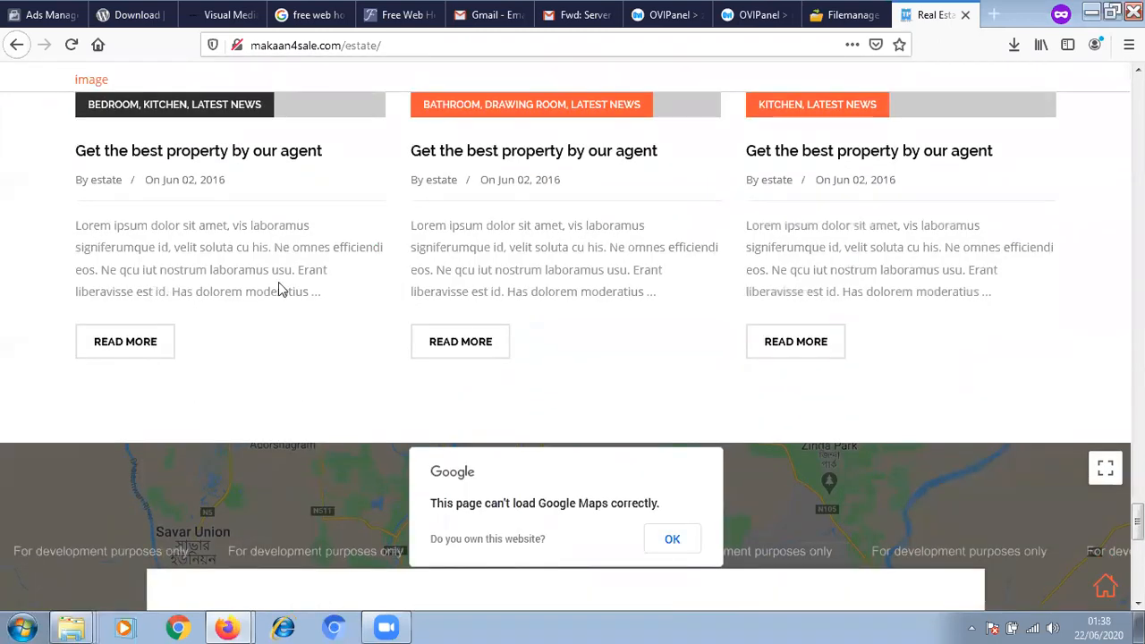
{"action": "scroll", "coordinate": [278, 288], "scroll_direction": "down", "scroll_amount": 5}
{"action": "scroll", "coordinate": [216, 346], "scroll_direction": "up", "scroll_amount": 8}
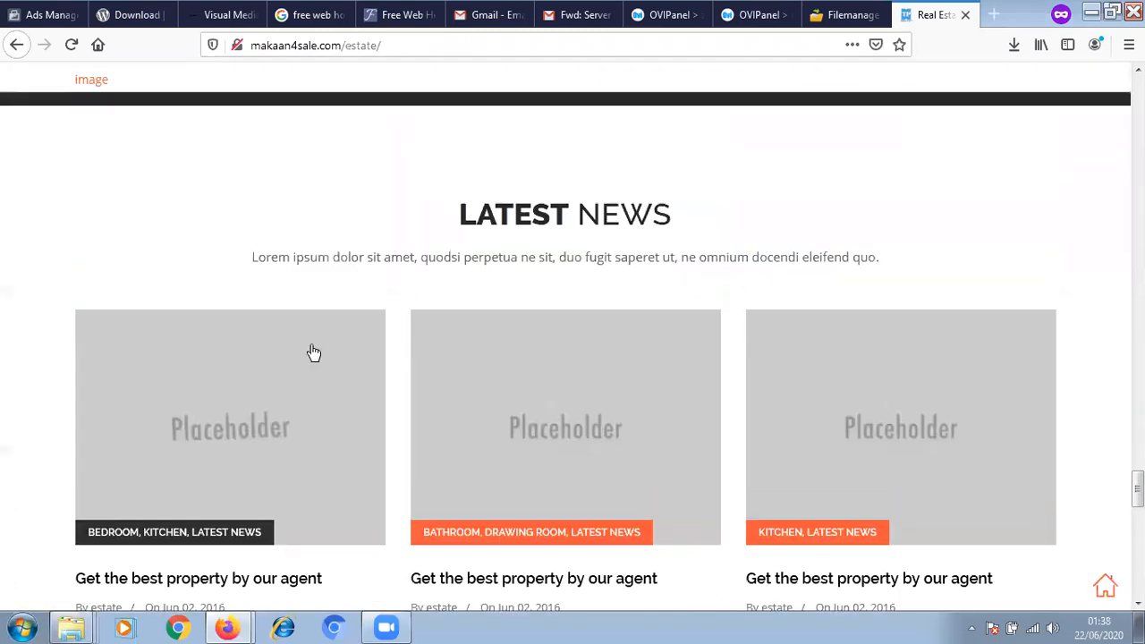
{"action": "left_click_drag", "start_coordinate": [469, 215], "coordinate": [659, 294]}
{"action": "scroll", "coordinate": [342, 436], "scroll_direction": "down", "scroll_amount": 4}
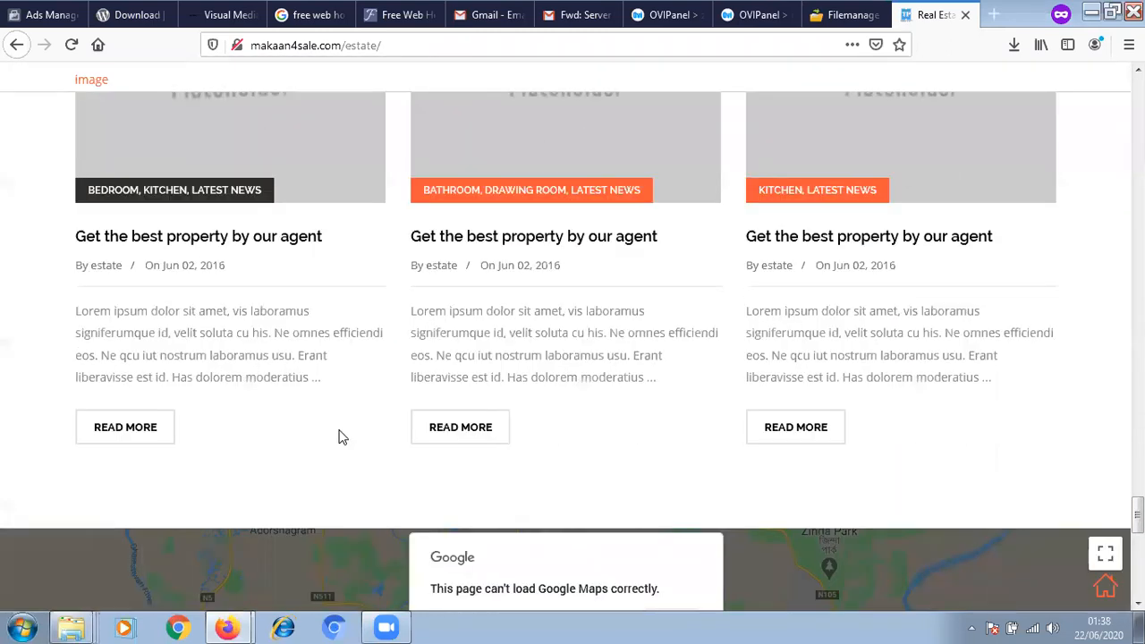
{"action": "scroll", "coordinate": [338, 436], "scroll_direction": "down", "scroll_amount": 3}
{"action": "scroll", "coordinate": [187, 365], "scroll_direction": "down", "scroll_amount": 2}
{"action": "left_click_drag", "start_coordinate": [78, 238], "coordinate": [262, 291]}
{"action": "left_click", "coordinate": [262, 291]}
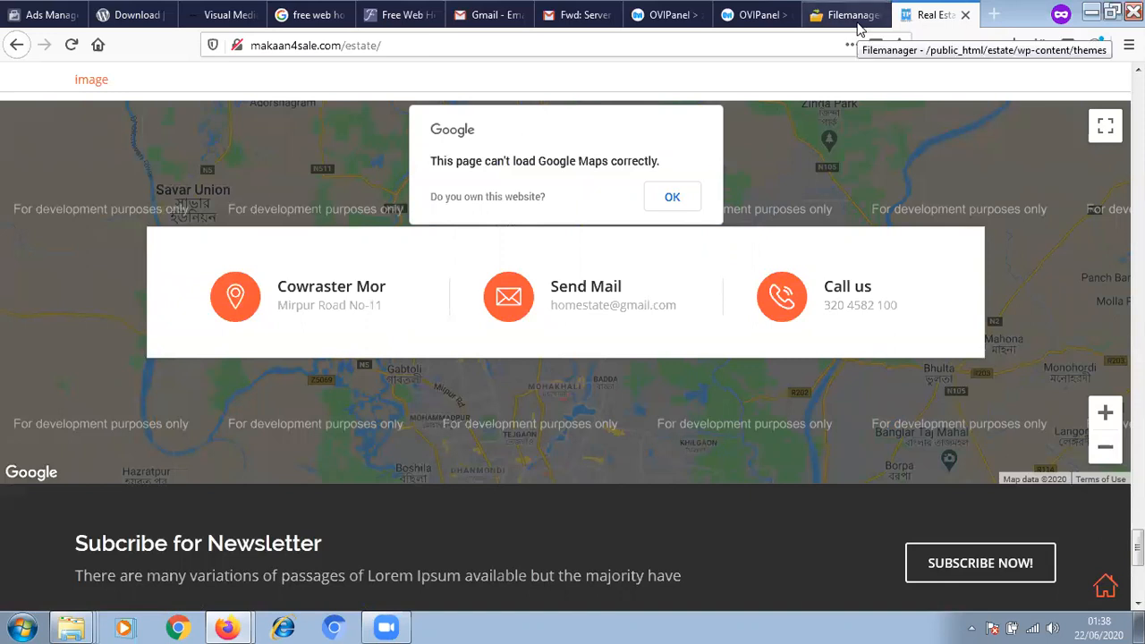
{"action": "key", "text": "alt+Tab"}
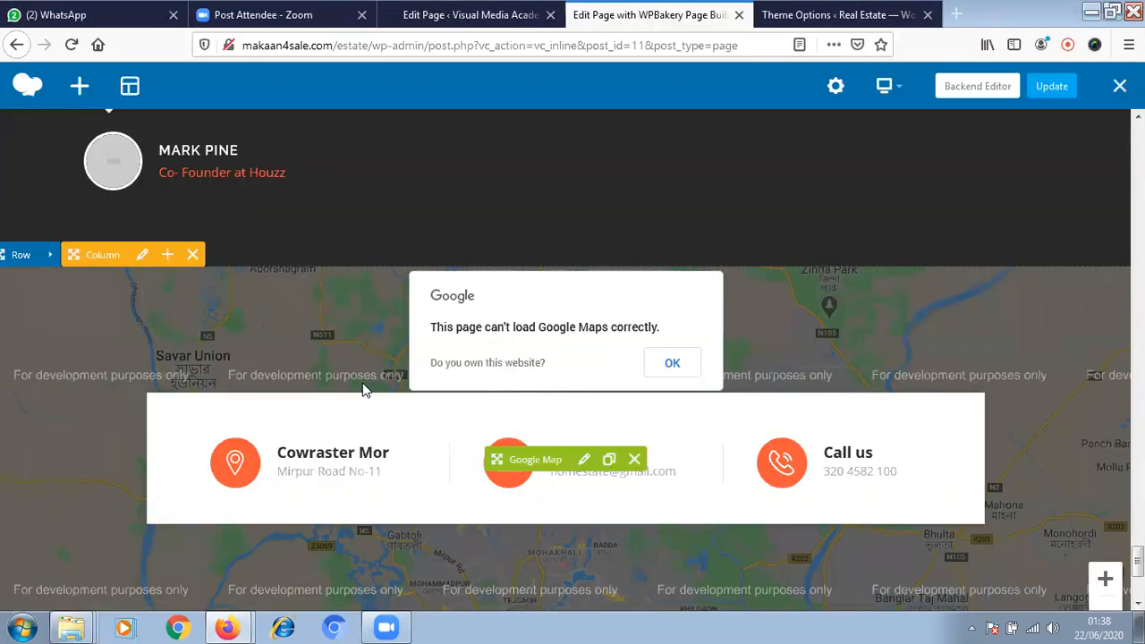
Close the WPBakery editor on Homepage One and confirm leaving for the live site
{"action": "scroll", "coordinate": [362, 389], "scroll_direction": "up", "scroll_amount": 5}
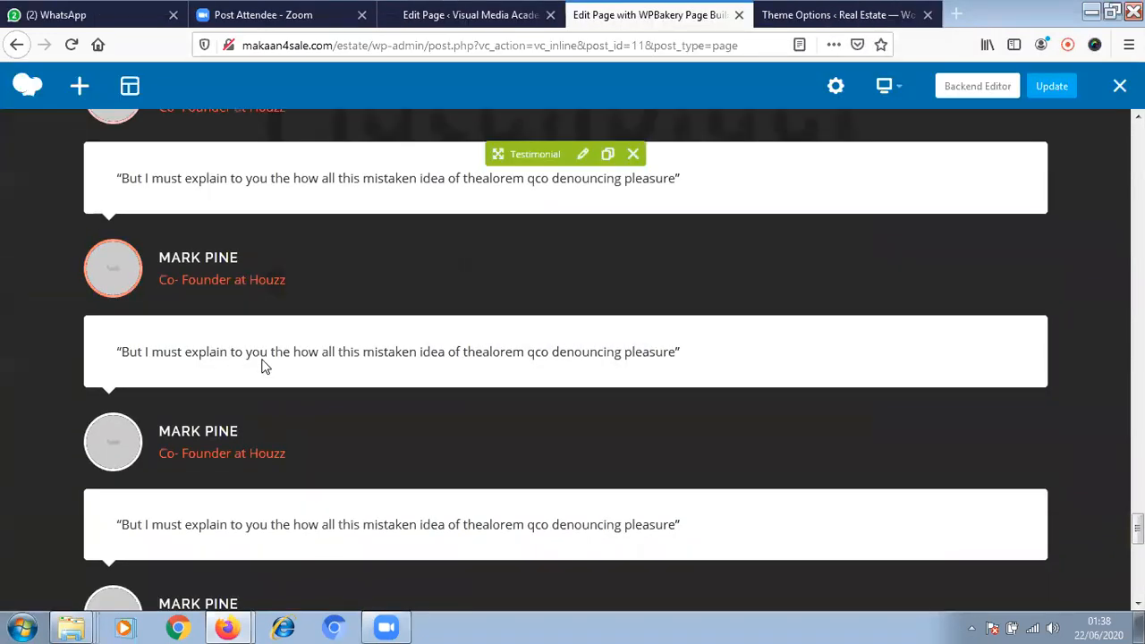
{"action": "scroll", "coordinate": [264, 365], "scroll_direction": "down", "scroll_amount": 15}
{"action": "scroll", "coordinate": [261, 362], "scroll_direction": "up", "scroll_amount": 10}
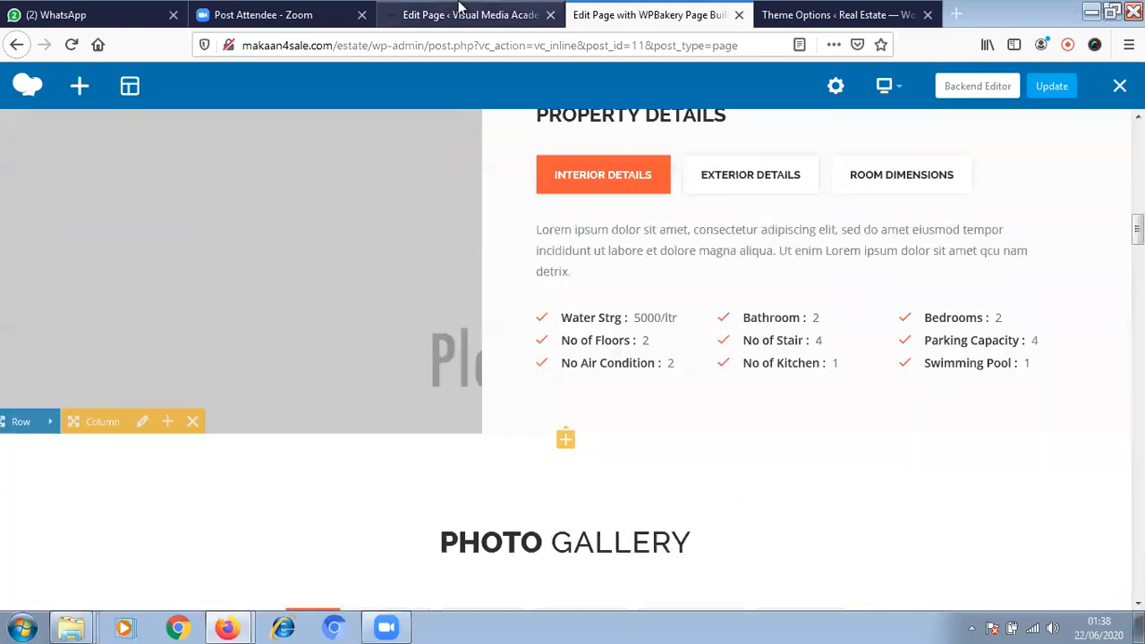
{"action": "left_click", "coordinate": [459, 12]}
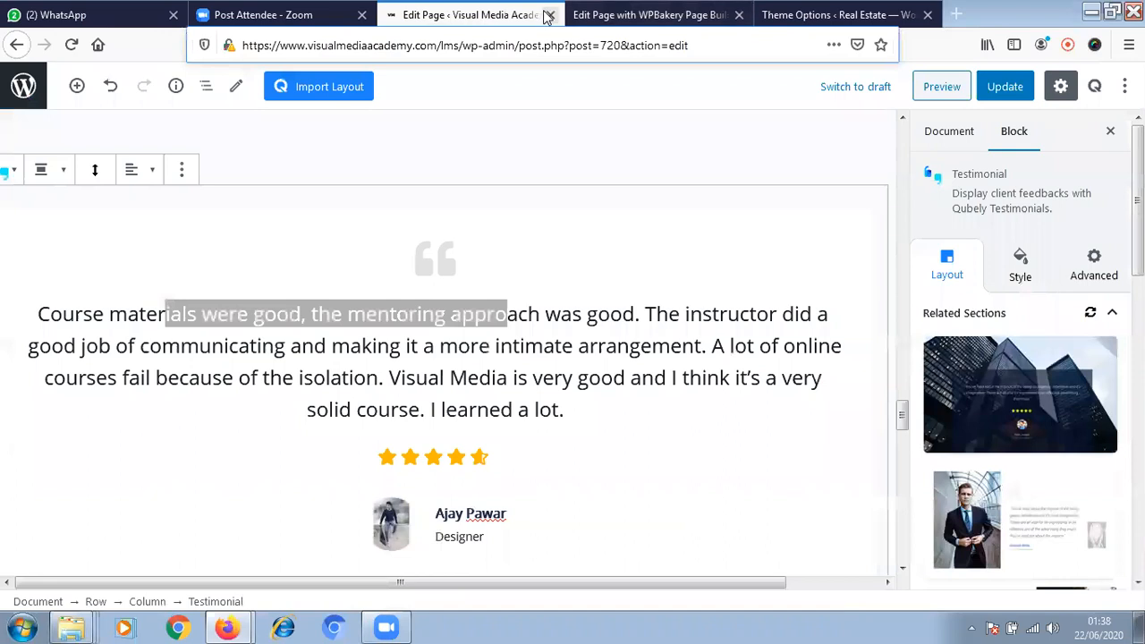
{"action": "left_click", "coordinate": [580, 20]}
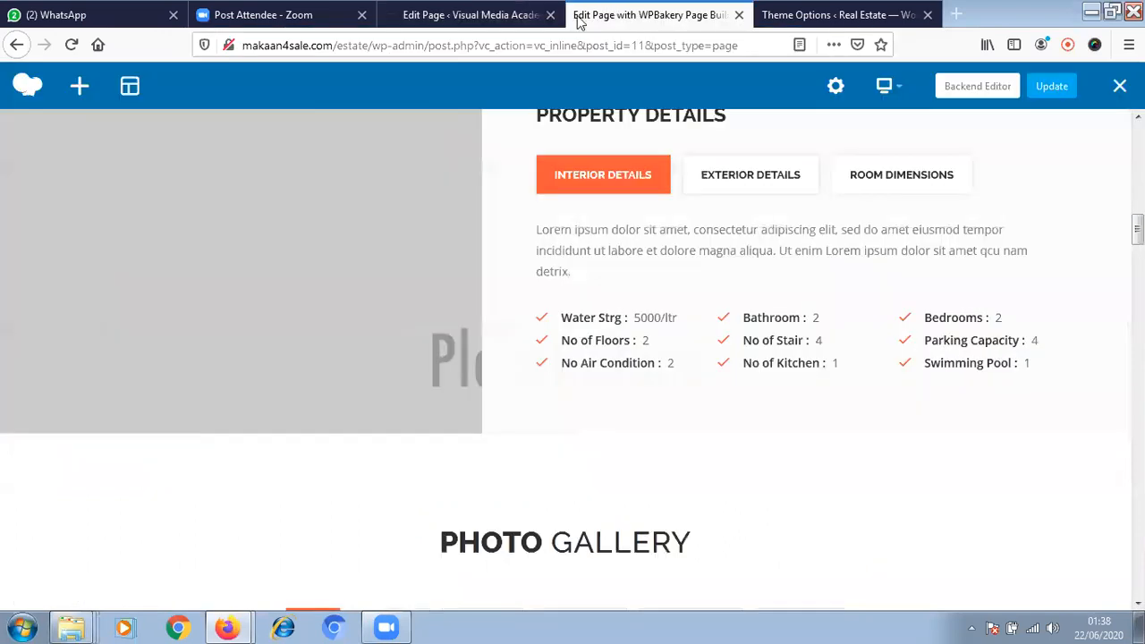
{"action": "left_click", "coordinate": [1119, 85]}
{"action": "left_click", "coordinate": [677, 300]}
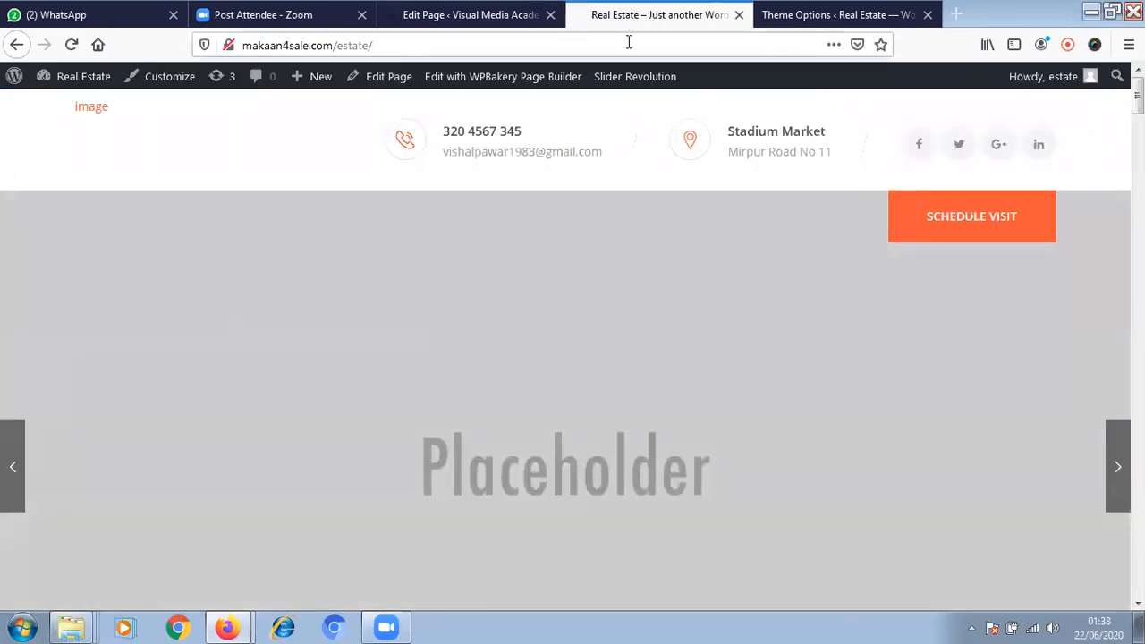
Go through the Dashboard to All Pages and reopen Homepage One in the front-end builder
{"action": "left_click", "coordinate": [846, 14]}
{"action": "left_click", "coordinate": [657, 14]}
{"action": "mouse_move", "coordinate": [83, 76]}
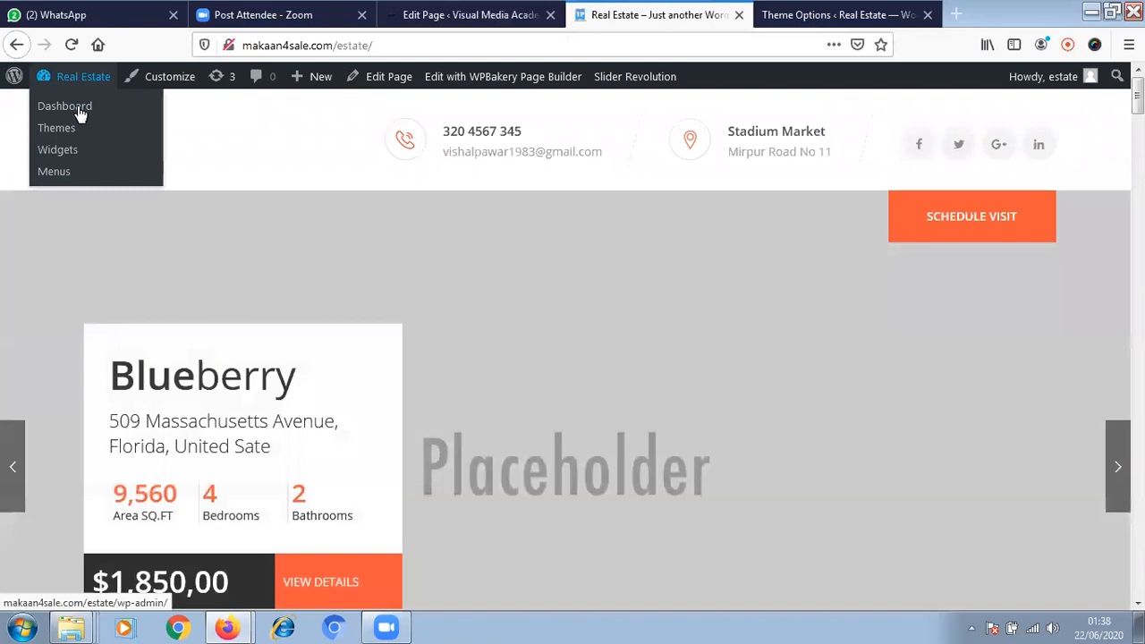
{"action": "left_click", "coordinate": [95, 112]}
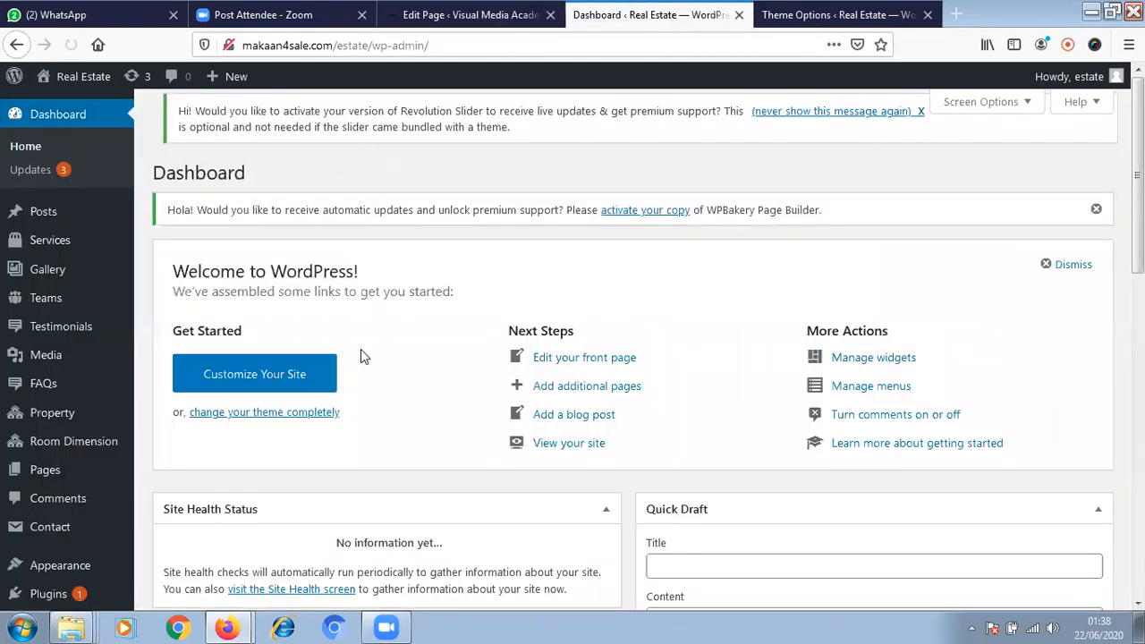
{"action": "mouse_move", "coordinate": [51, 483]}
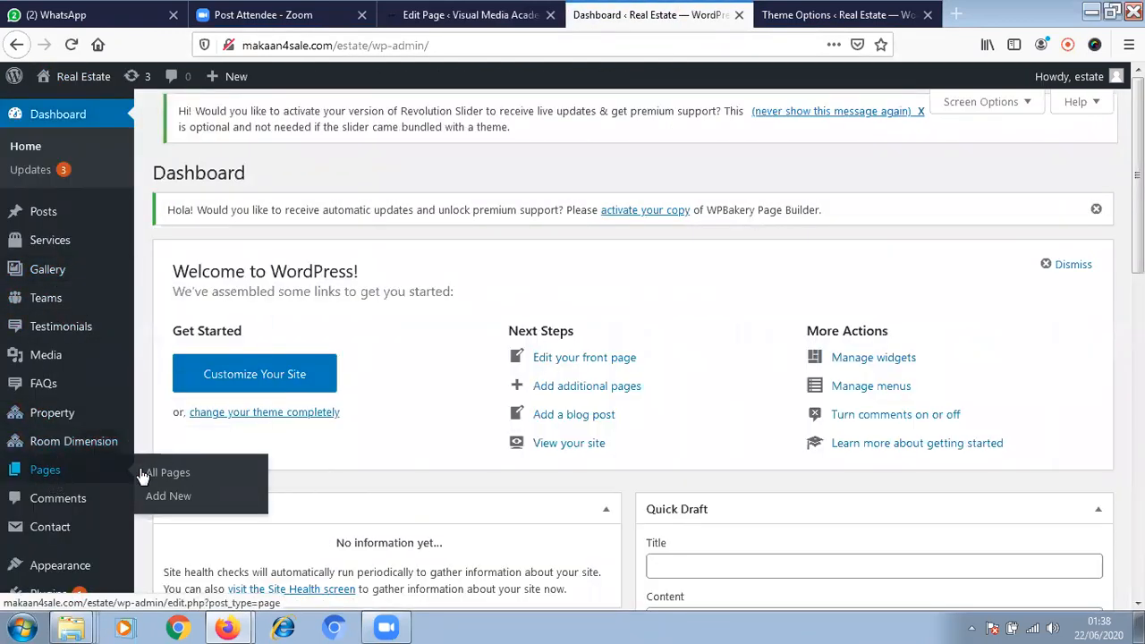
{"action": "left_click", "coordinate": [182, 471]}
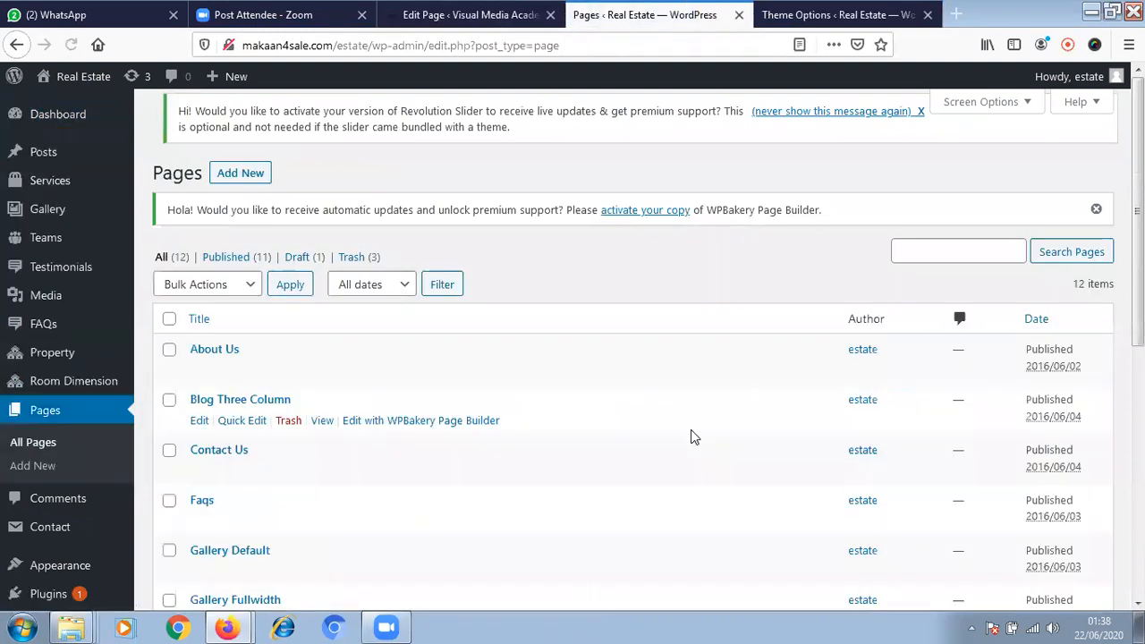
{"action": "scroll", "coordinate": [537, 452], "scroll_direction": "down", "scroll_amount": 3}
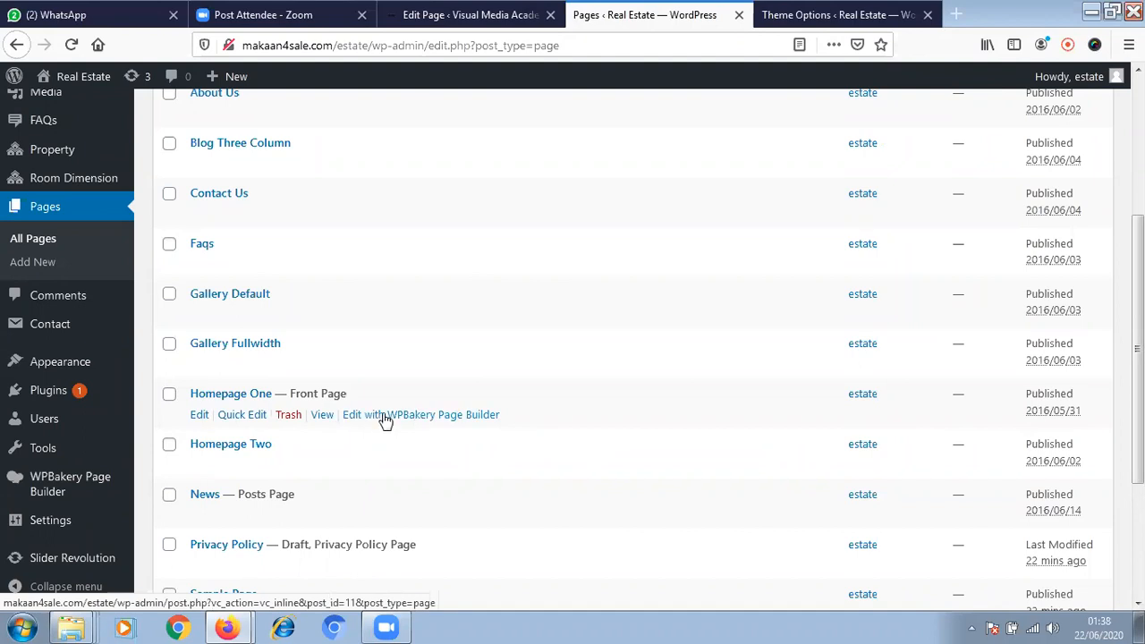
{"action": "left_click", "coordinate": [456, 416]}
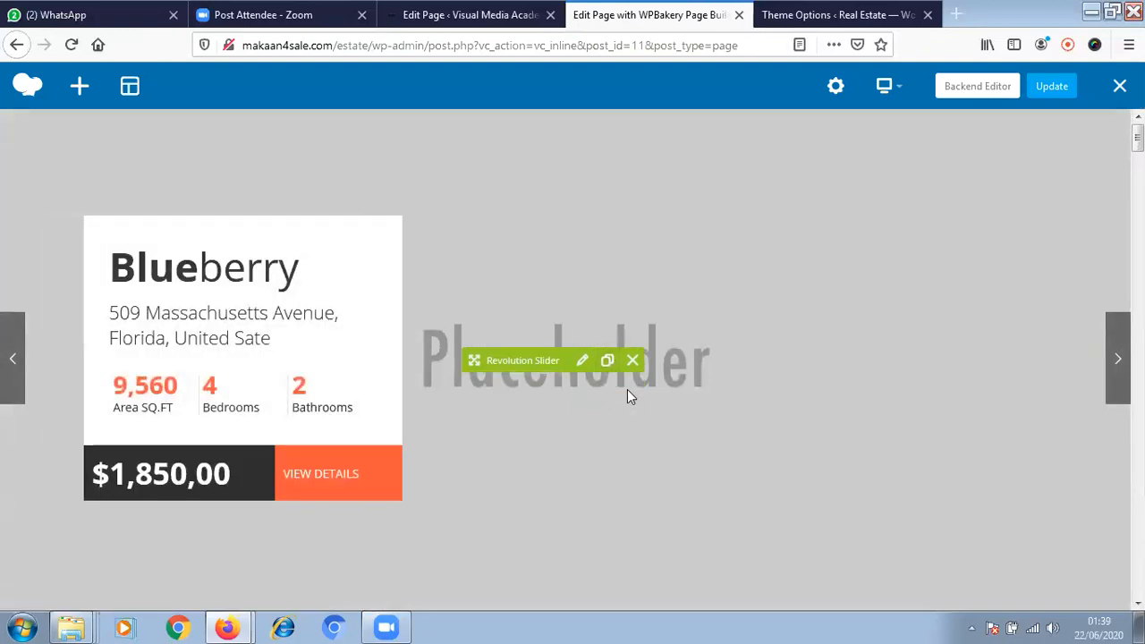
Scroll down Homepage One to the three-post Latest News section below Contact Agent
{"action": "scroll", "coordinate": [624, 416], "scroll_direction": "down", "scroll_amount": 2}
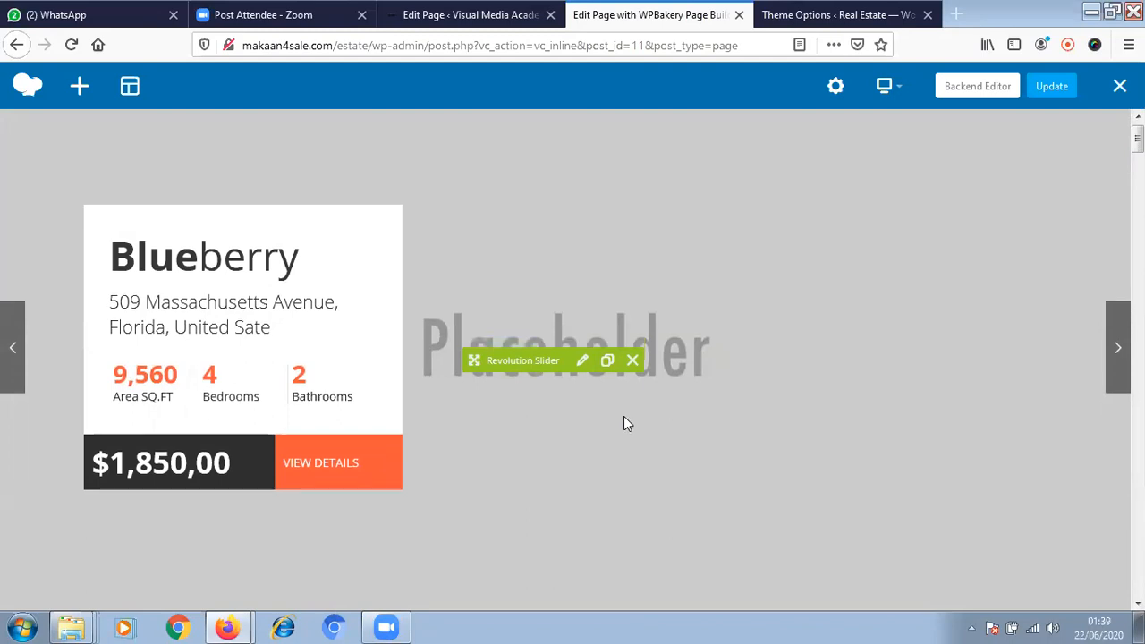
{"action": "scroll", "coordinate": [624, 417], "scroll_direction": "down", "scroll_amount": 15}
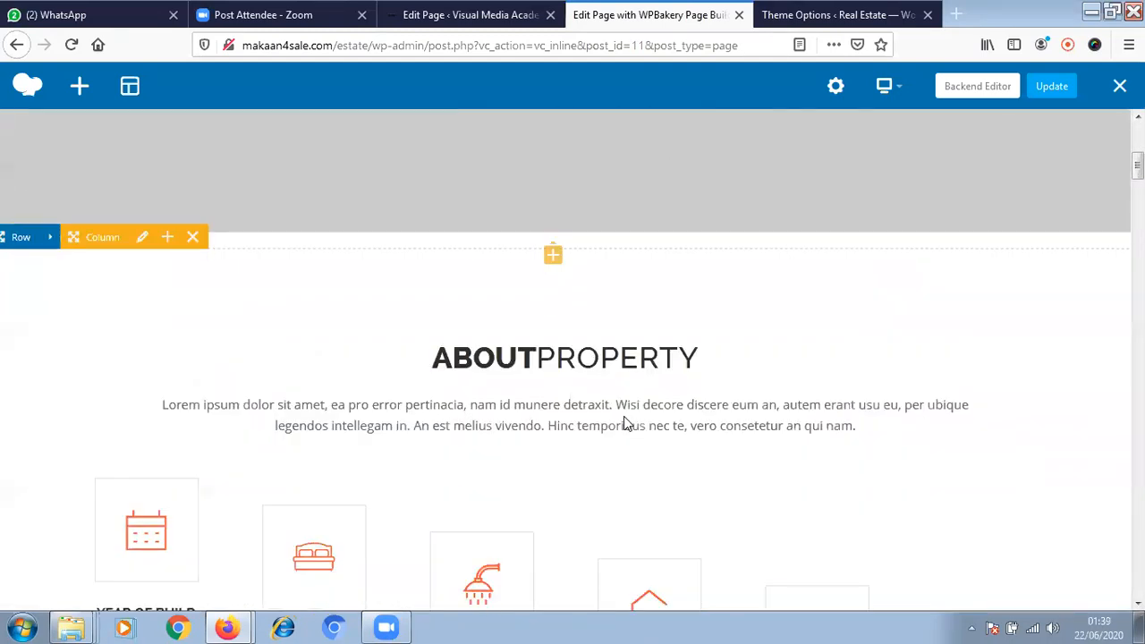
{"action": "scroll", "coordinate": [623, 415], "scroll_direction": "down", "scroll_amount": 15}
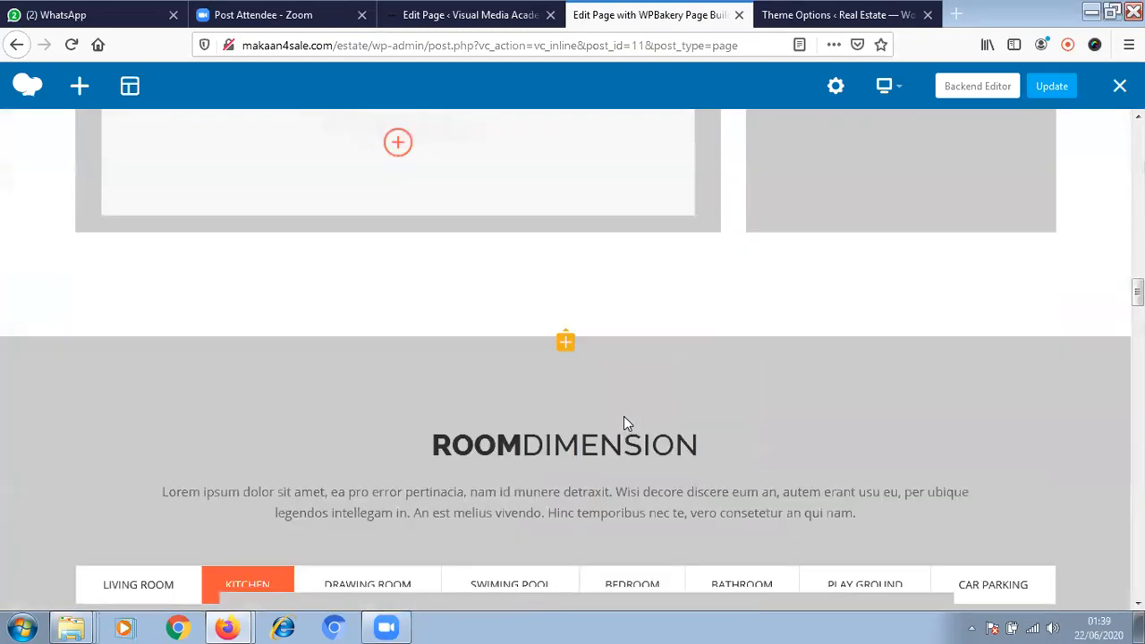
{"action": "scroll", "coordinate": [624, 416], "scroll_direction": "up", "scroll_amount": 5}
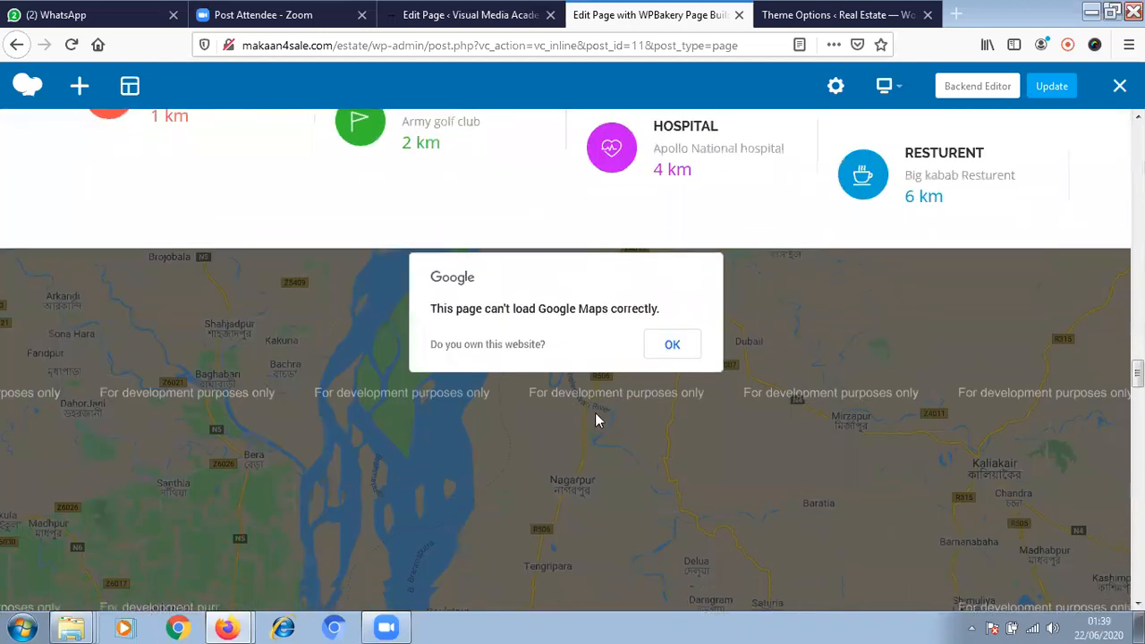
{"action": "scroll", "coordinate": [623, 372], "scroll_direction": "down", "scroll_amount": 8}
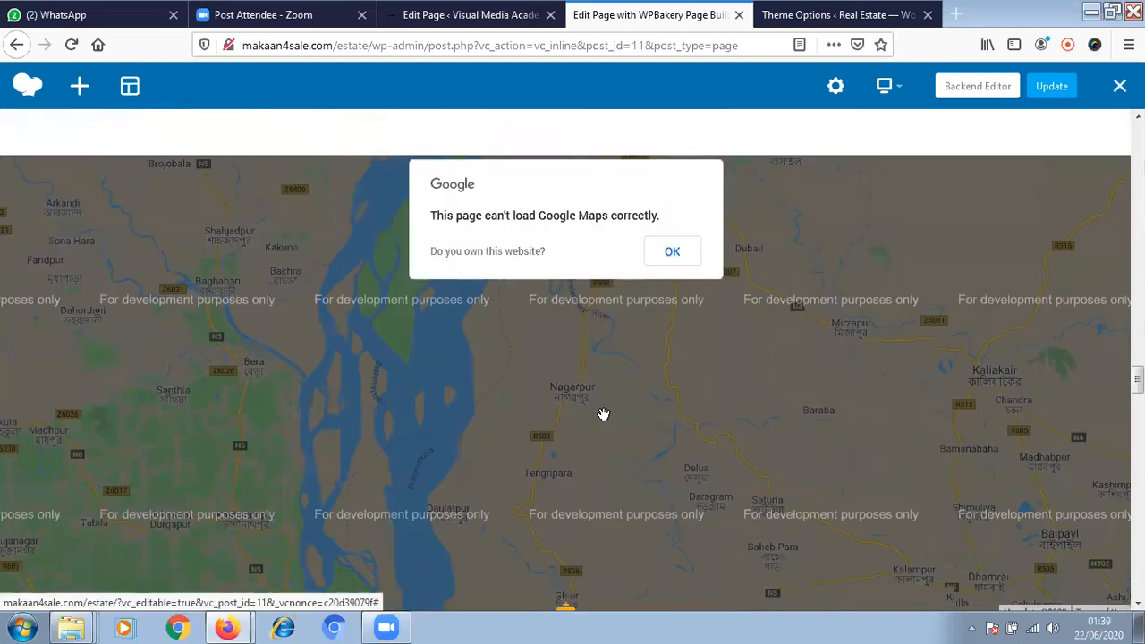
{"action": "scroll", "coordinate": [587, 437], "scroll_direction": "down", "scroll_amount": 2}
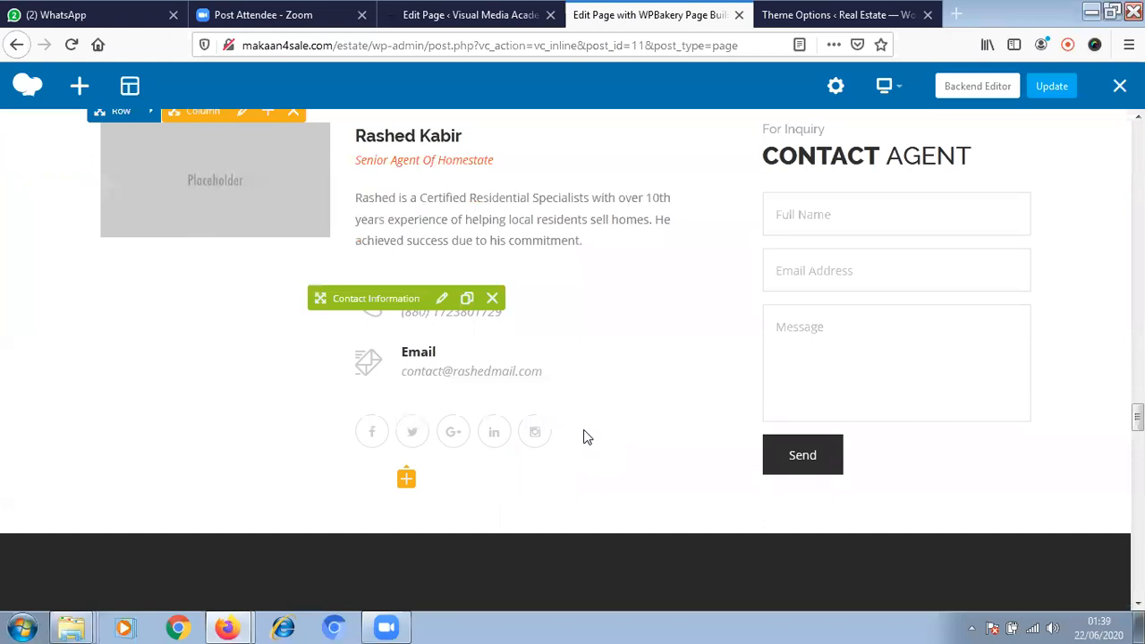
{"action": "scroll", "coordinate": [587, 437], "scroll_direction": "down", "scroll_amount": 5}
{"action": "scroll", "coordinate": [578, 431], "scroll_direction": "down", "scroll_amount": 6}
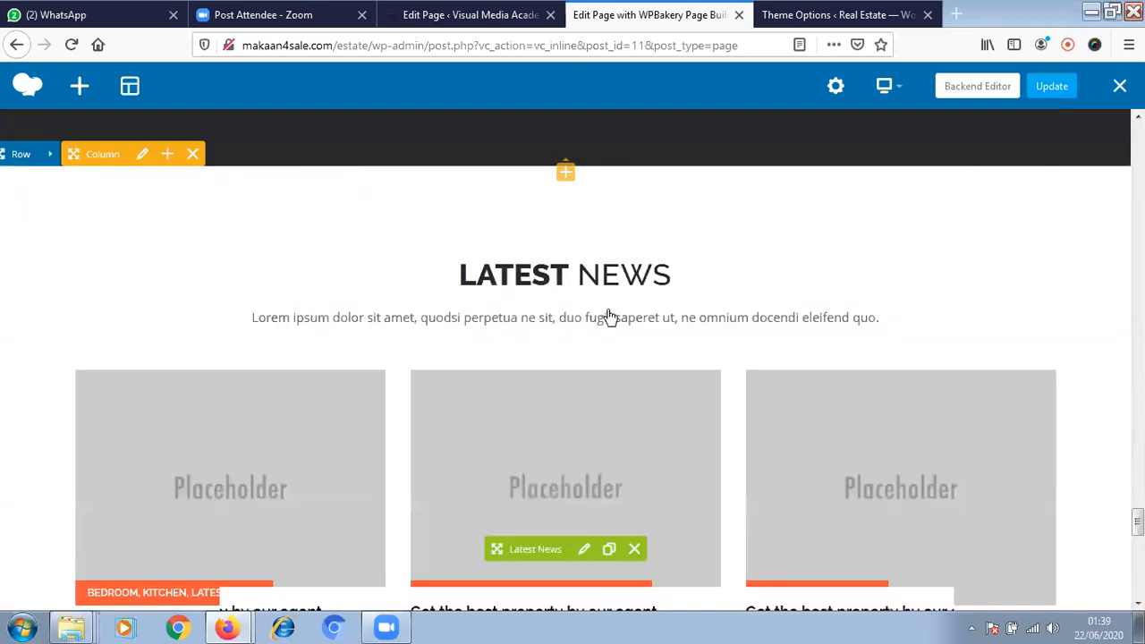
{"action": "scroll", "coordinate": [438, 341], "scroll_direction": "up", "scroll_amount": 2}
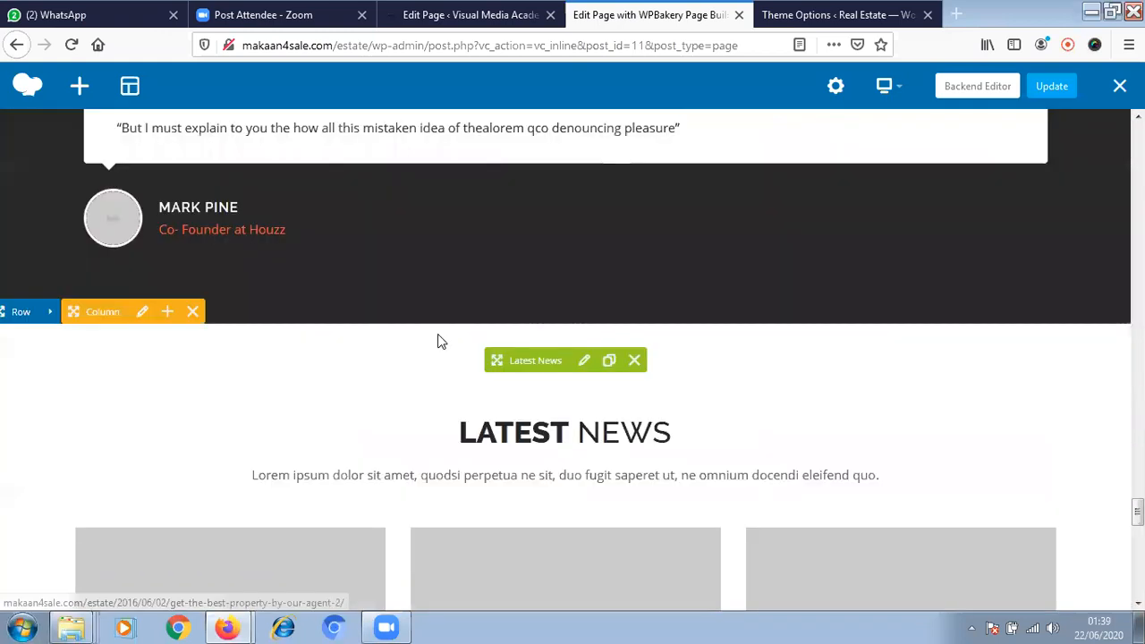
Delete the Latest News, Google Map contact and Subscribe for Newsletter rows, confirming each with OK
{"action": "left_click", "coordinate": [196, 312]}
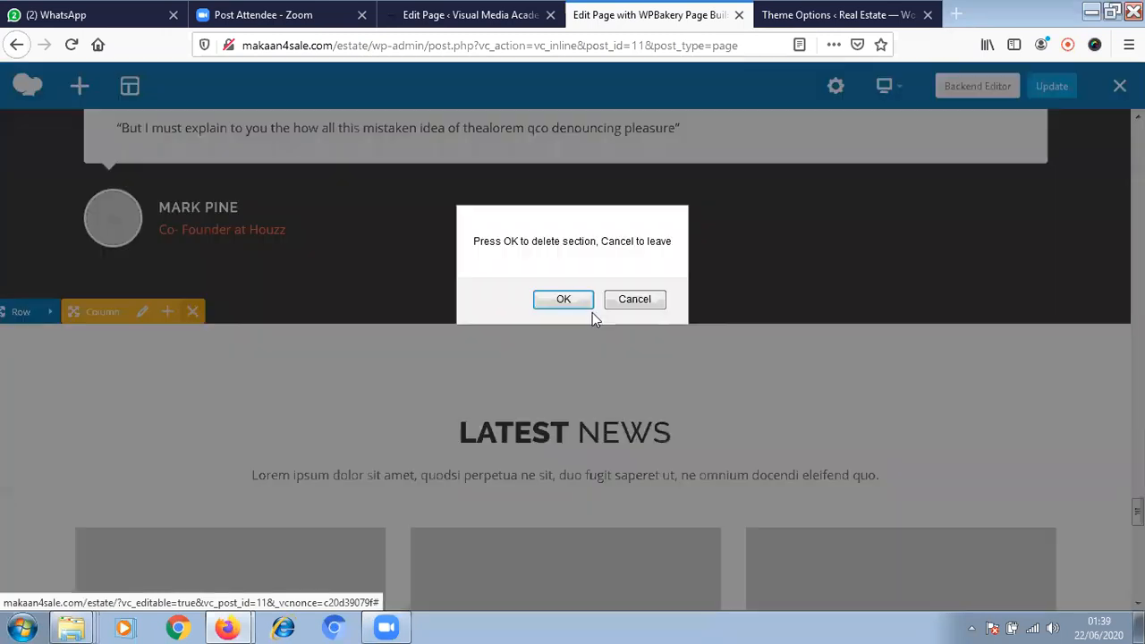
{"action": "left_click", "coordinate": [565, 299]}
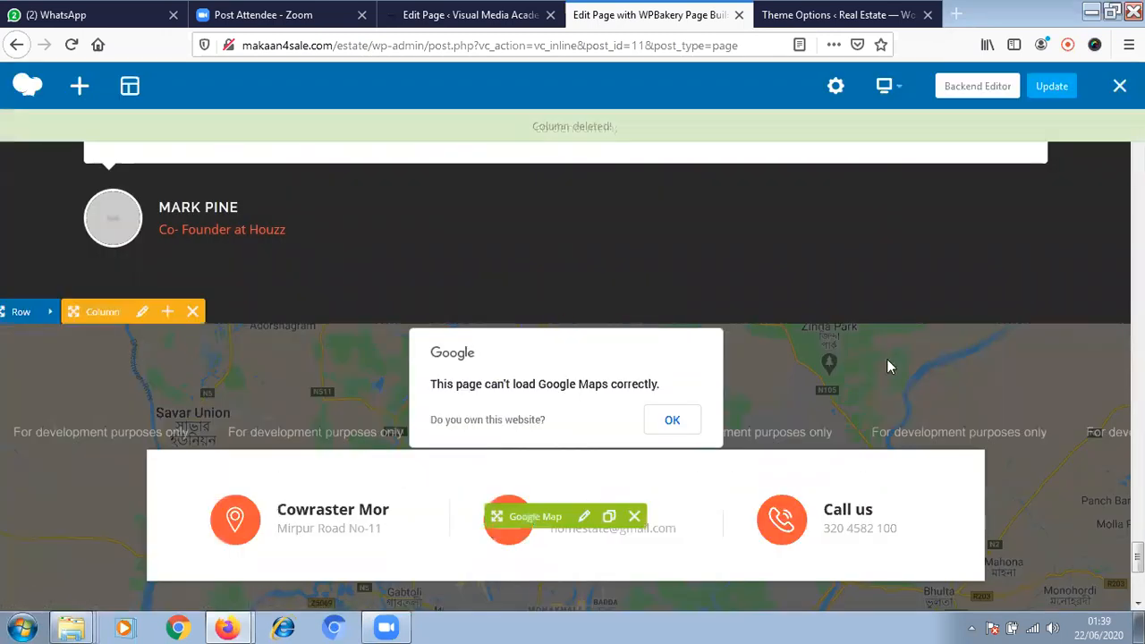
{"action": "scroll", "coordinate": [293, 357], "scroll_direction": "down", "scroll_amount": 3}
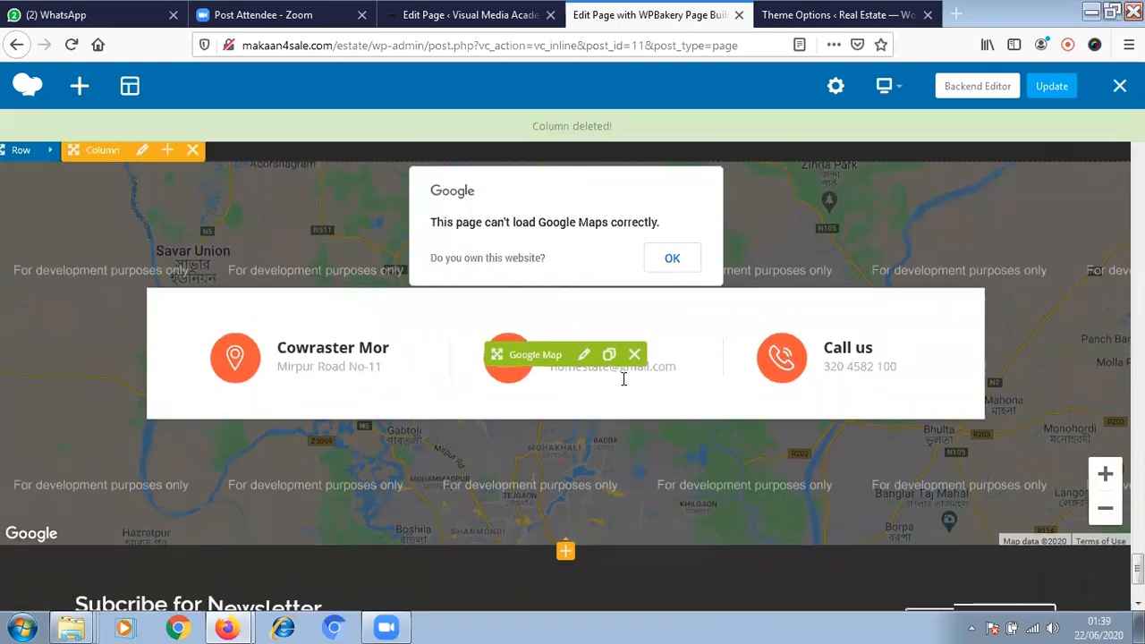
{"action": "scroll", "coordinate": [623, 379], "scroll_direction": "up", "scroll_amount": 3}
{"action": "left_click", "coordinate": [193, 312]}
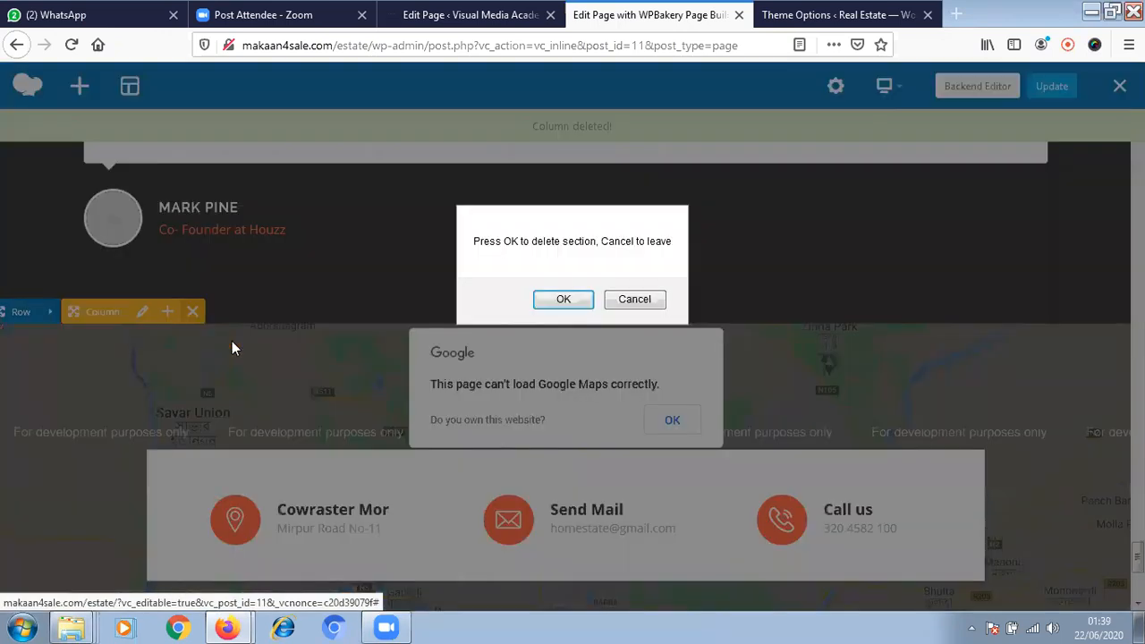
{"action": "left_click", "coordinate": [566, 300]}
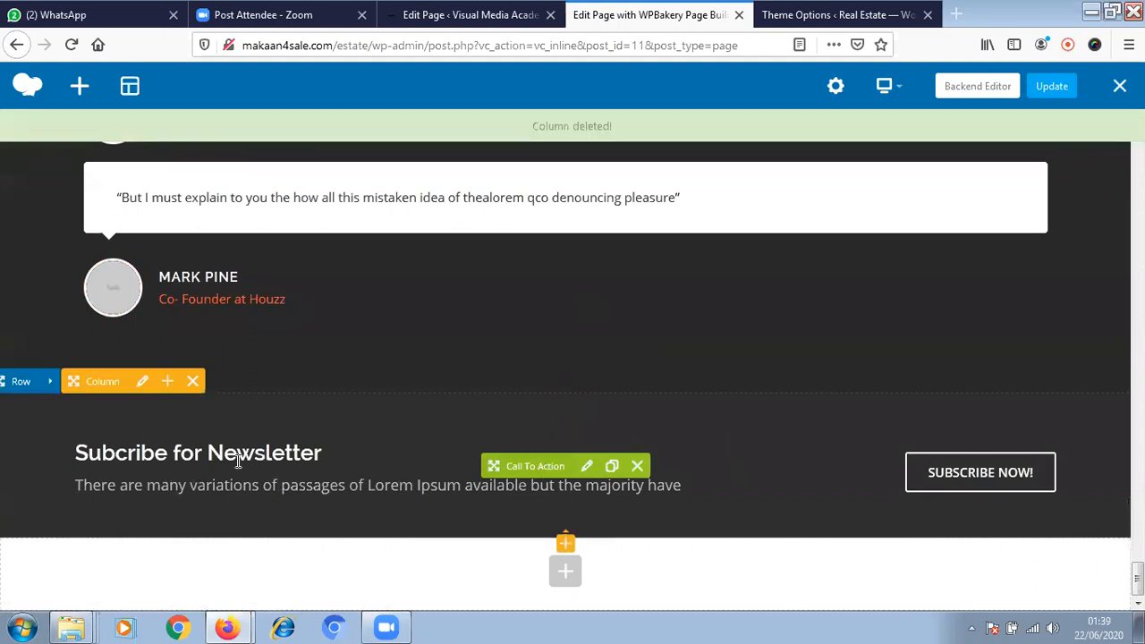
{"action": "left_click", "coordinate": [193, 382]}
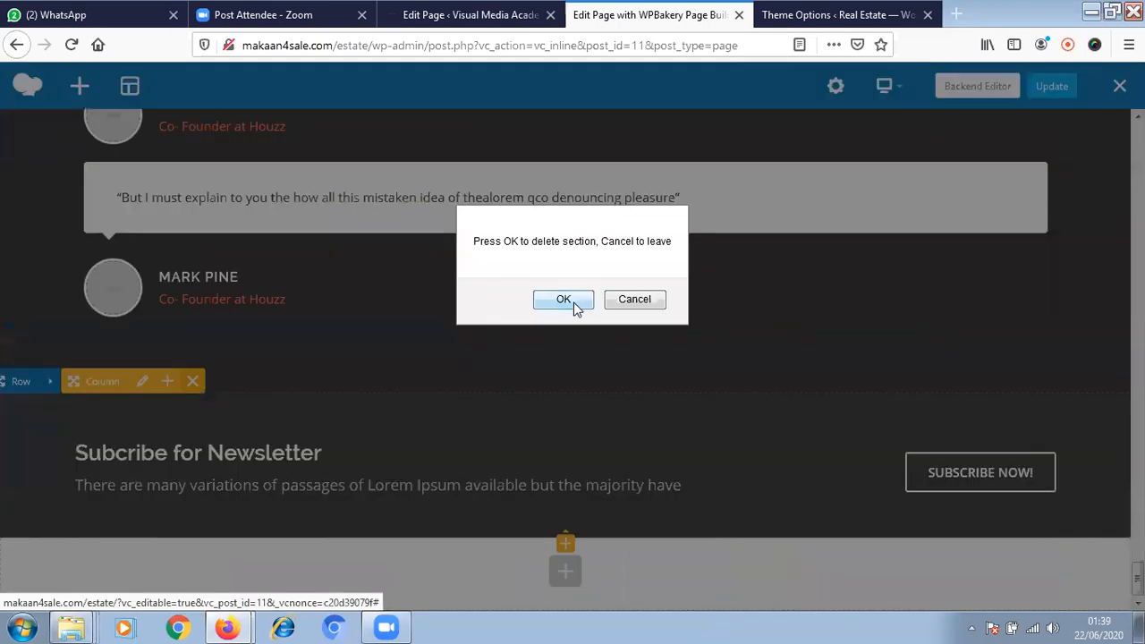
{"action": "left_click", "coordinate": [564, 300]}
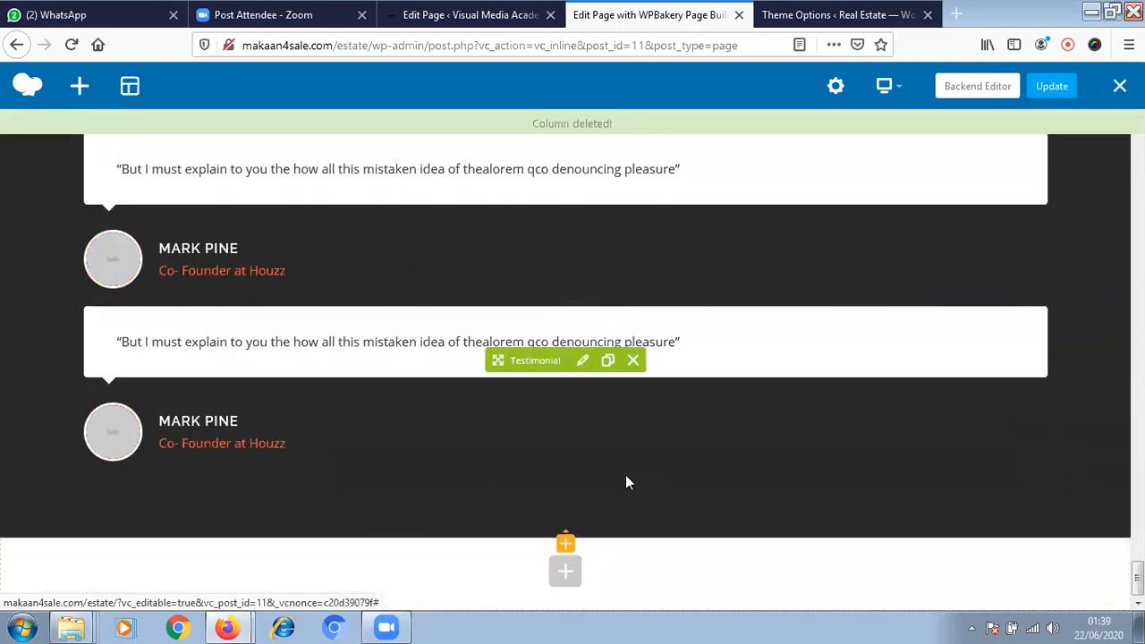
{"action": "scroll", "coordinate": [501, 465], "scroll_direction": "up", "scroll_amount": 5}
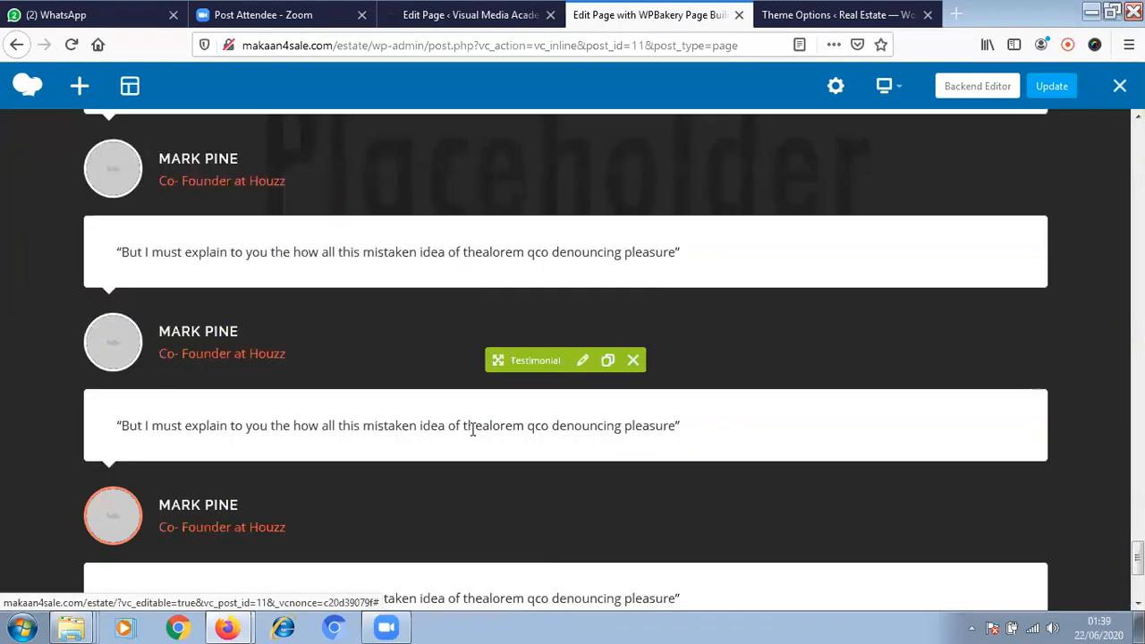
{"action": "scroll", "coordinate": [483, 447], "scroll_direction": "up", "scroll_amount": 2}
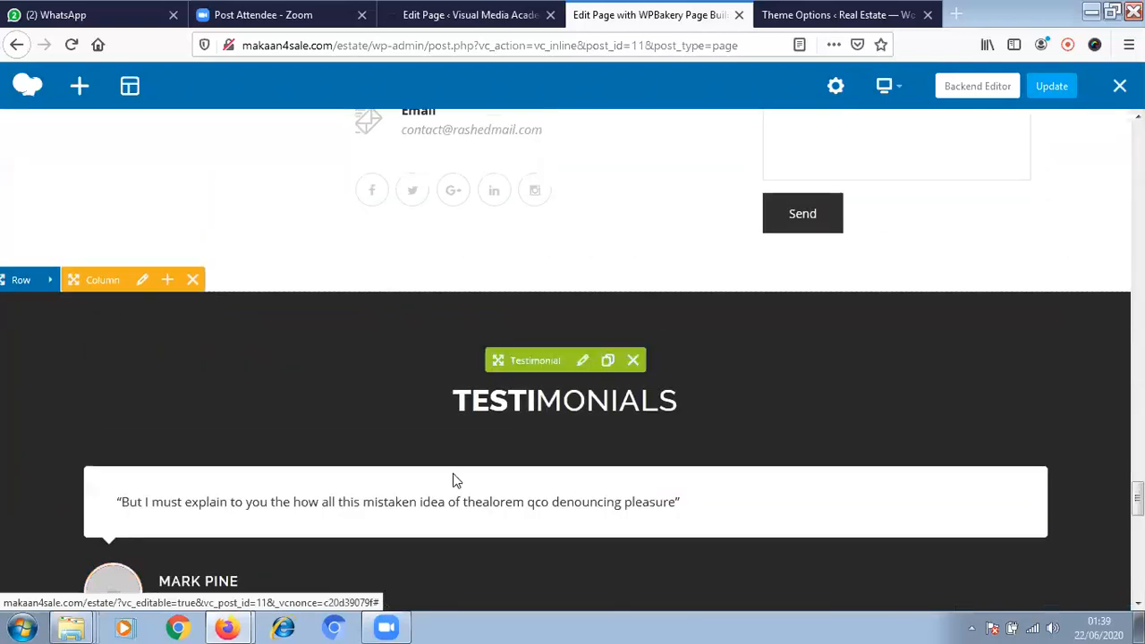
{"action": "scroll", "coordinate": [485, 501], "scroll_direction": "up", "scroll_amount": 8}
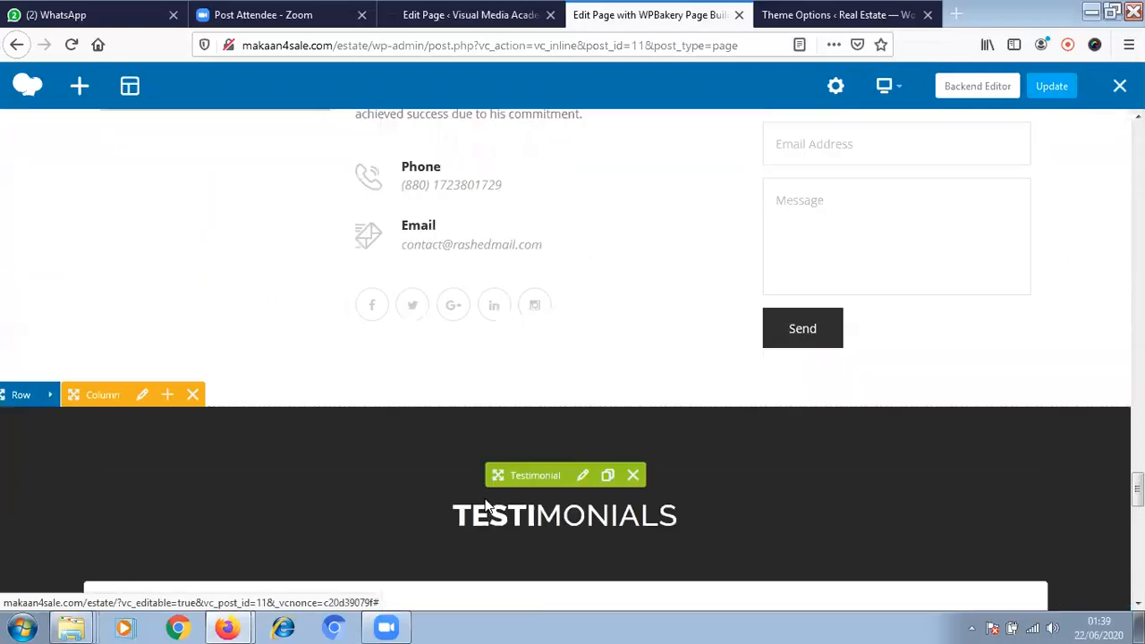
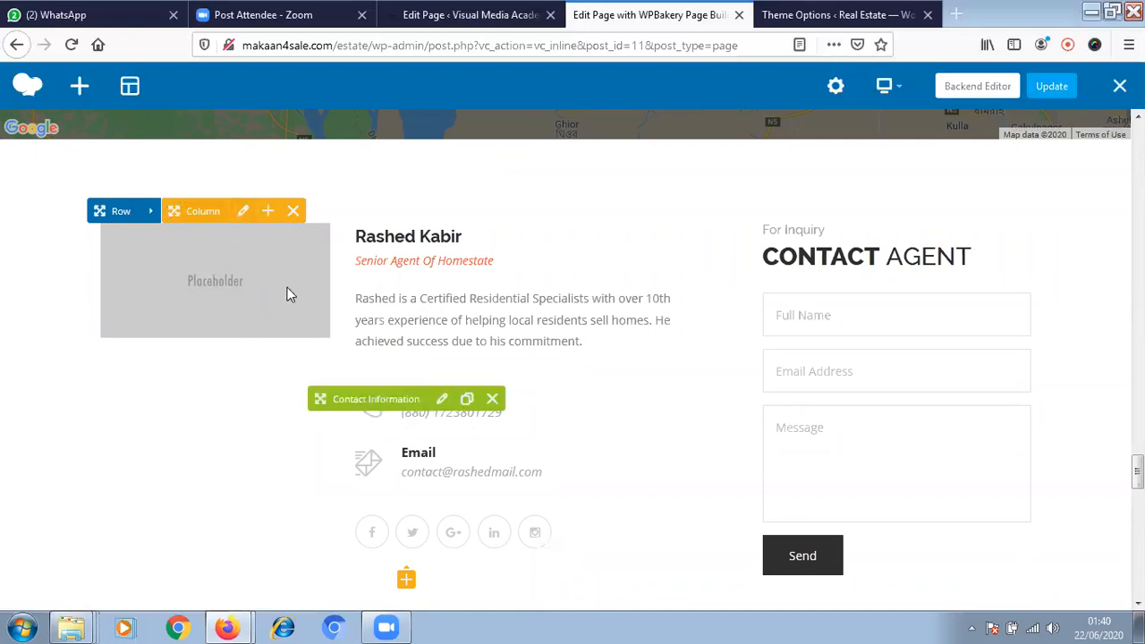
Look over the contact information, agent photo column and Contact Agent form settings without changing anything
{"action": "left_click", "coordinate": [442, 401]}
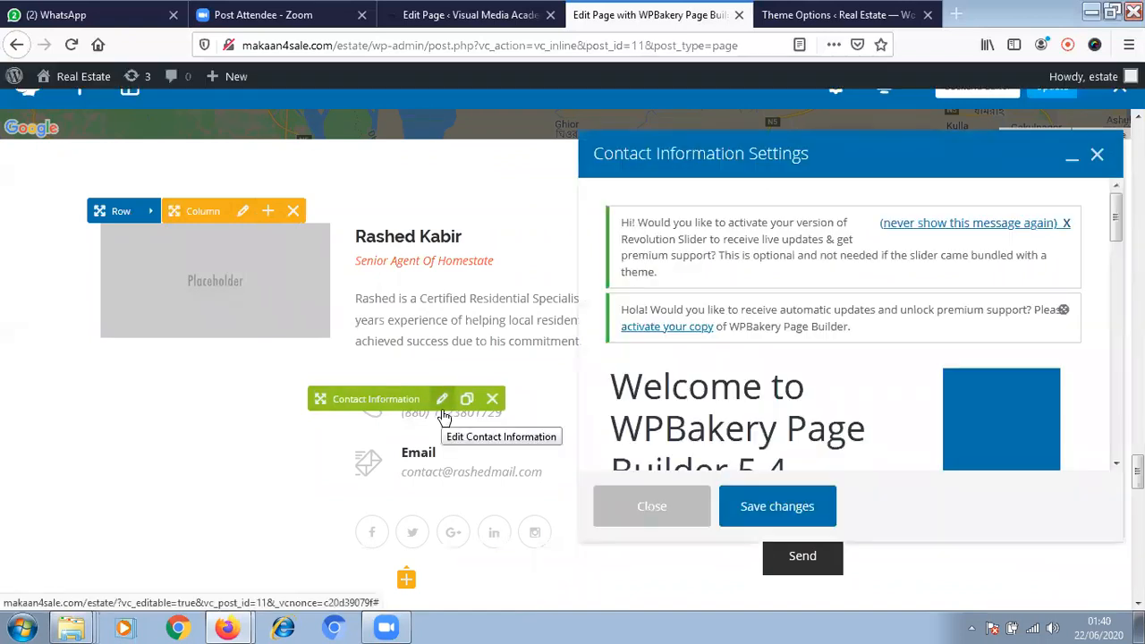
{"action": "scroll", "coordinate": [904, 383], "scroll_direction": "down", "scroll_amount": 10}
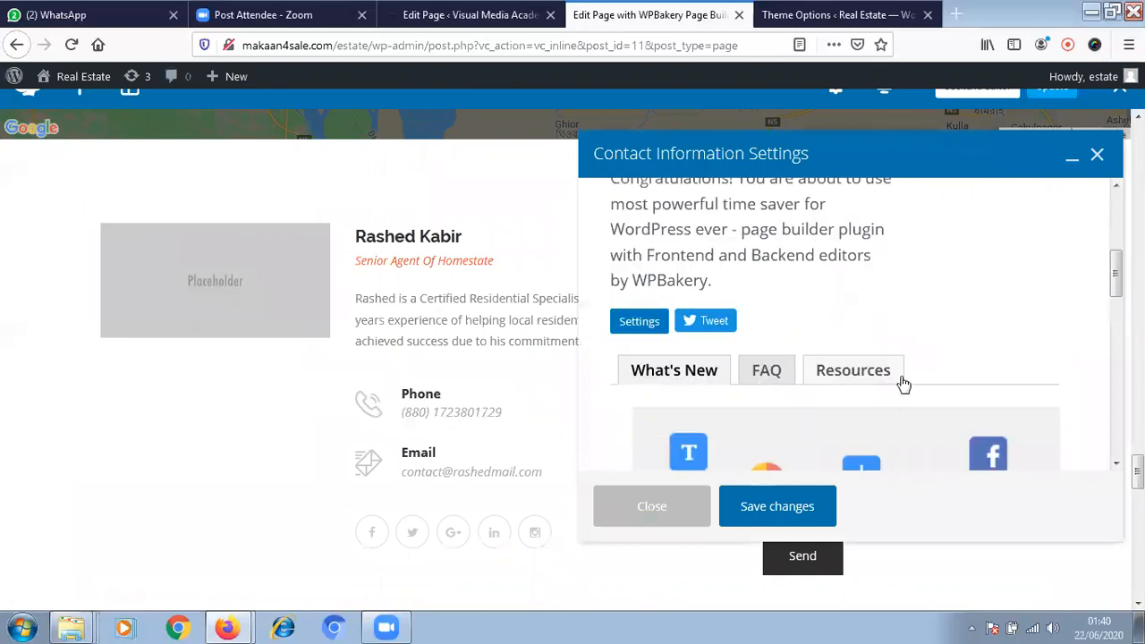
{"action": "scroll", "coordinate": [904, 383], "scroll_direction": "down", "scroll_amount": 1}
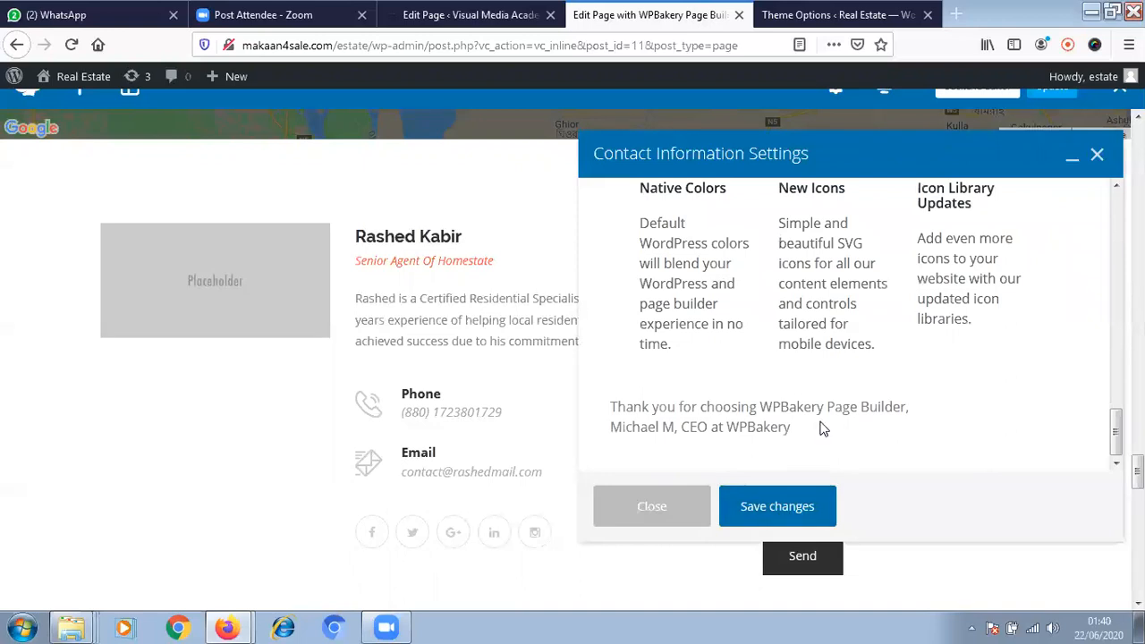
{"action": "scroll", "coordinate": [823, 430], "scroll_direction": "up", "scroll_amount": 12}
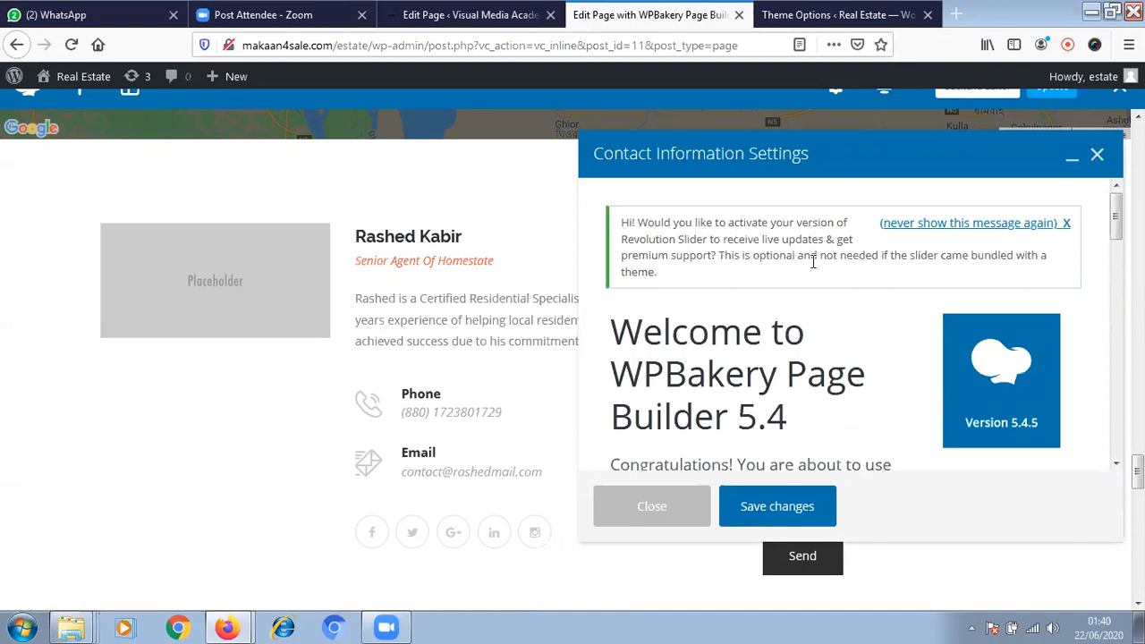
{"action": "scroll", "coordinate": [833, 380], "scroll_direction": "down", "scroll_amount": 12}
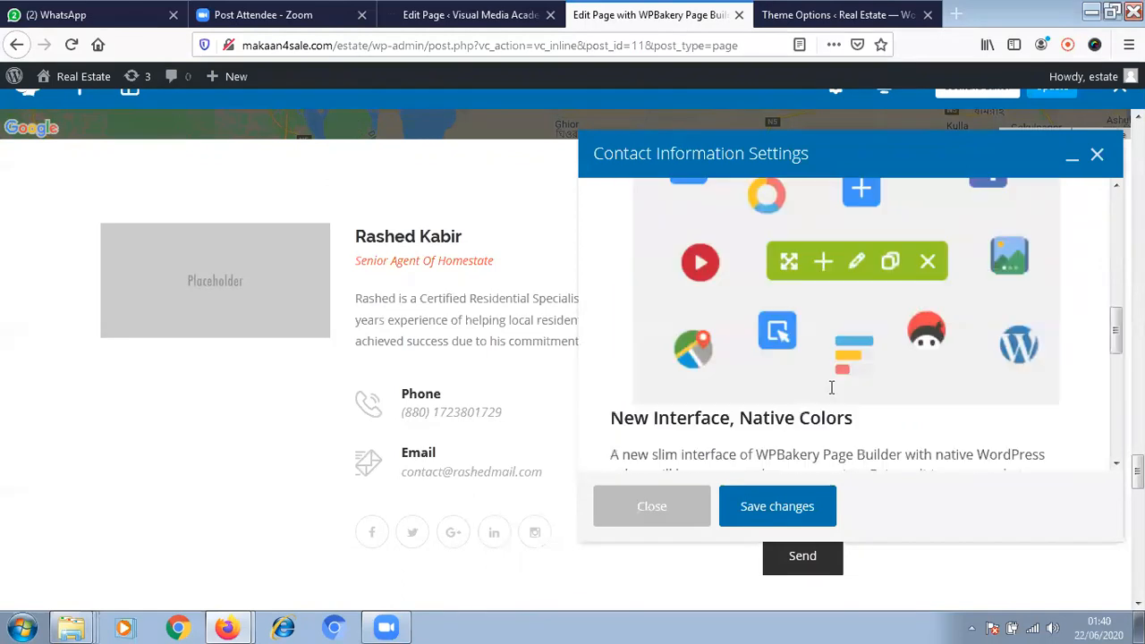
{"action": "left_click", "coordinate": [670, 508]}
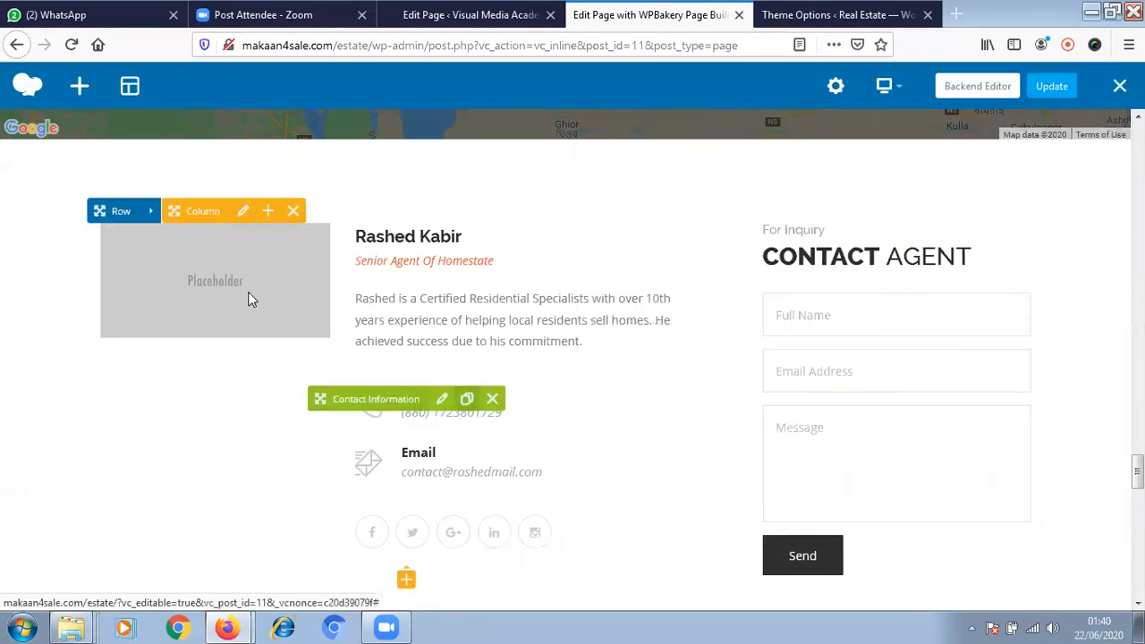
{"action": "left_click", "coordinate": [243, 212]}
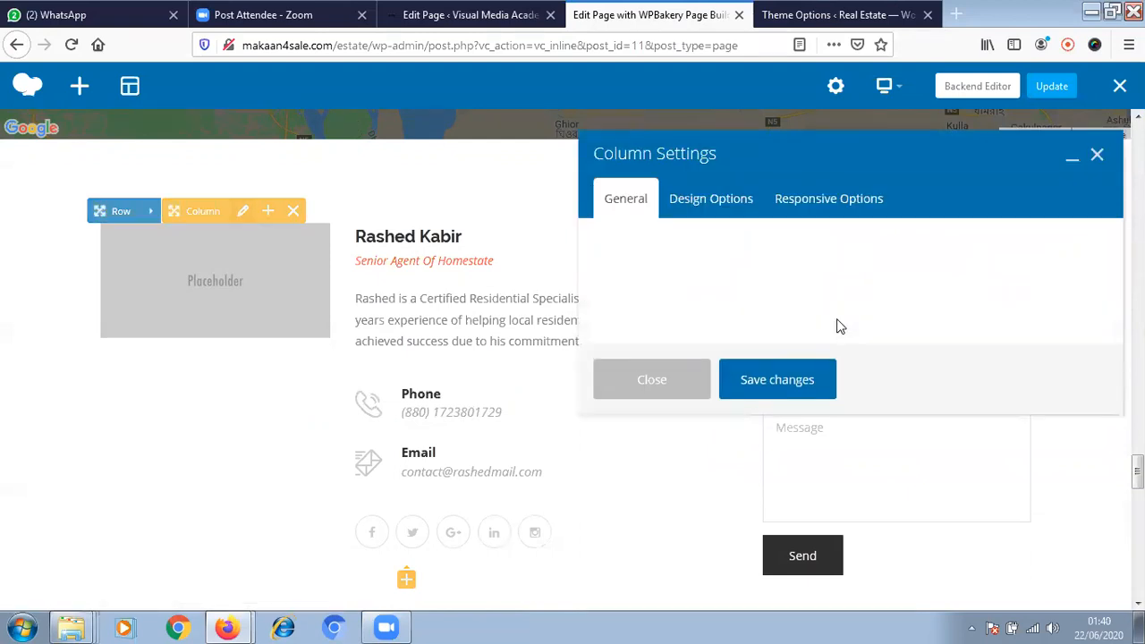
{"action": "scroll", "coordinate": [741, 383], "scroll_direction": "down", "scroll_amount": 5}
{"action": "scroll", "coordinate": [743, 384], "scroll_direction": "up", "scroll_amount": 5}
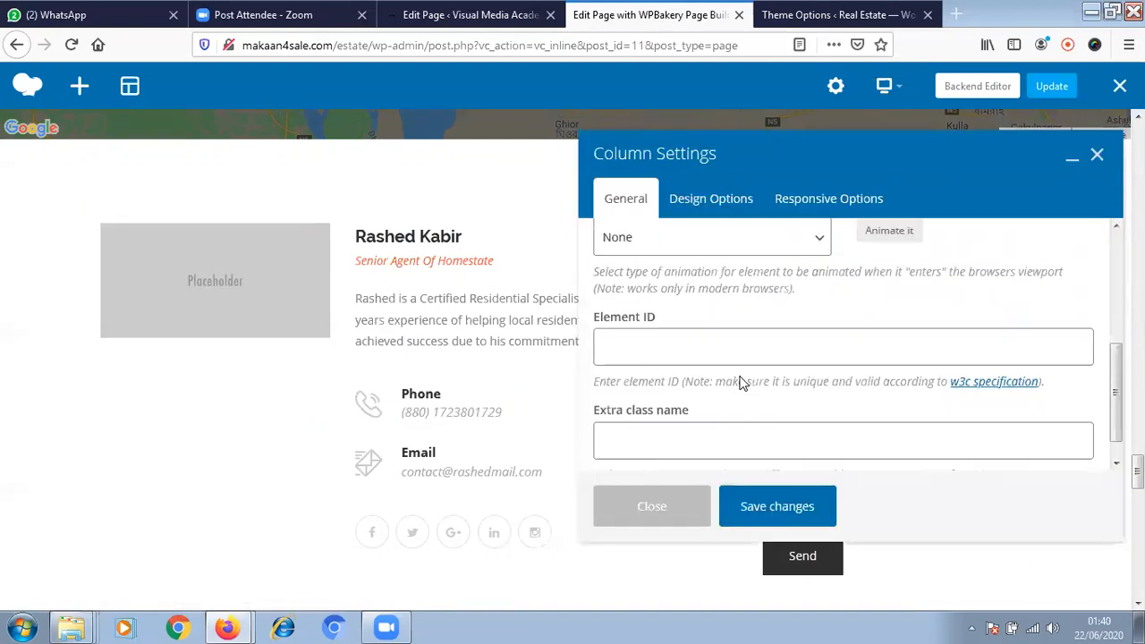
{"action": "left_click", "coordinate": [1097, 158]}
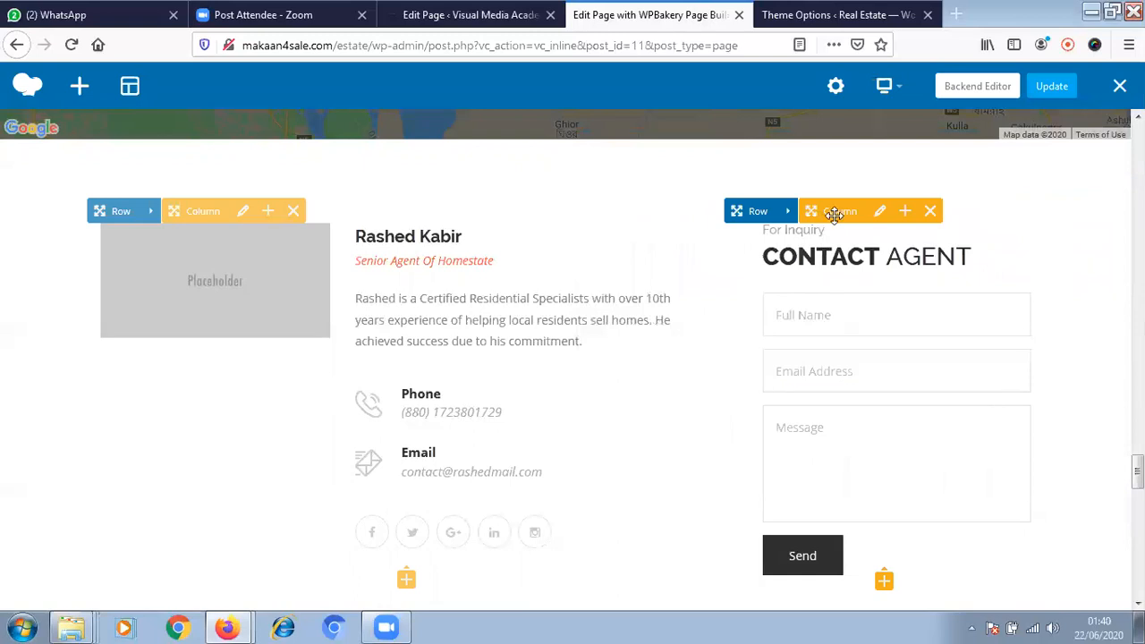
{"action": "left_click", "coordinate": [918, 402]}
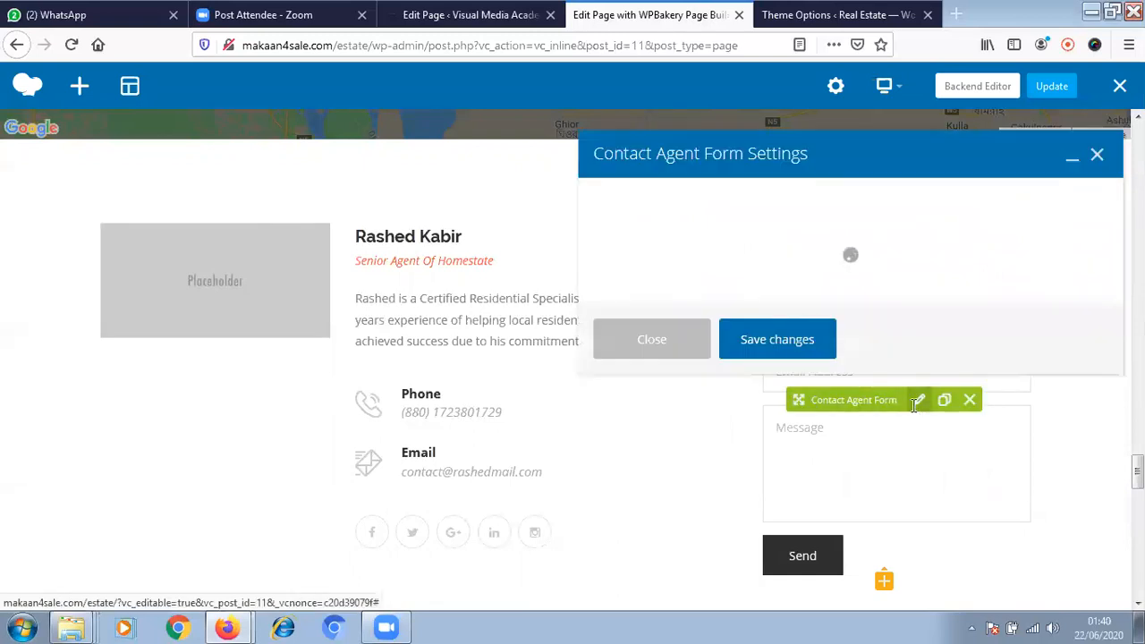
{"action": "left_click", "coordinate": [1096, 157]}
Clear the contact block's placeholder image and bring up the Set Image upload panel
{"action": "left_click", "coordinate": [439, 402]}
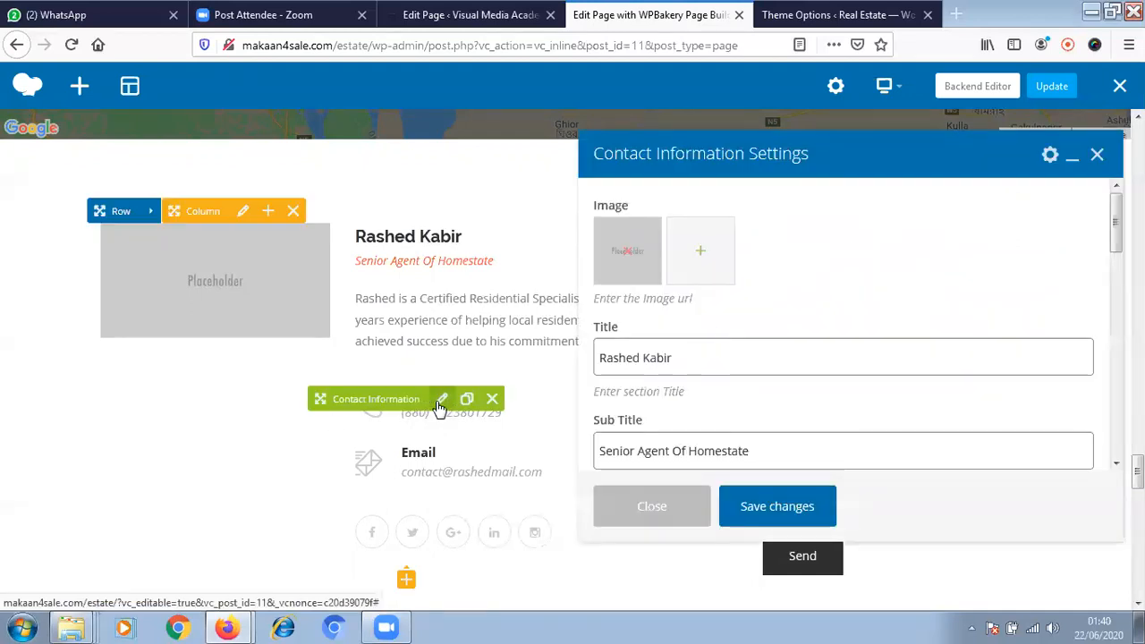
{"action": "left_click", "coordinate": [629, 259]}
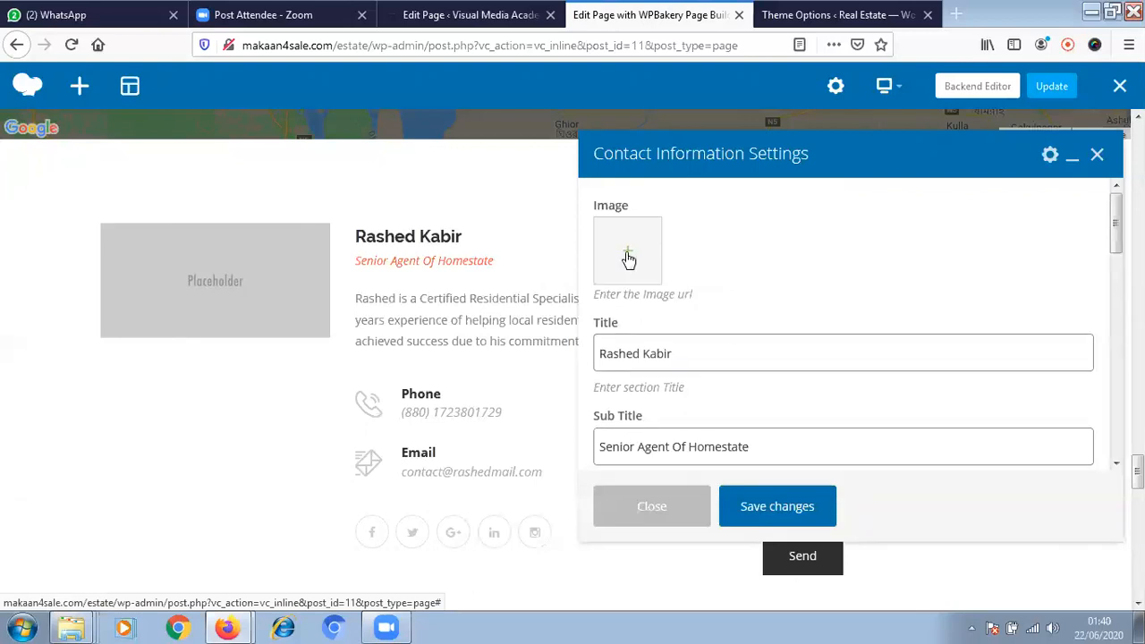
{"action": "left_click", "coordinate": [629, 256]}
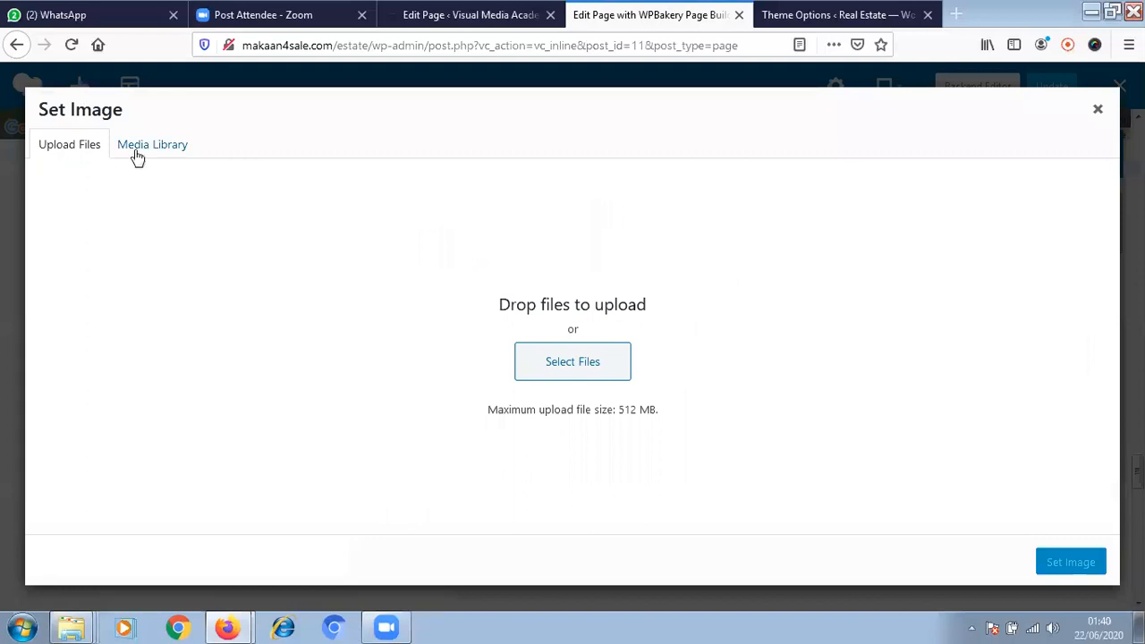
{"action": "left_click", "coordinate": [136, 156]}
{"action": "scroll", "coordinate": [543, 407], "scroll_direction": "down", "scroll_amount": 2}
{"action": "scroll", "coordinate": [541, 406], "scroll_direction": "down", "scroll_amount": 3}
{"action": "scroll", "coordinate": [426, 388], "scroll_direction": "up", "scroll_amount": 5}
{"action": "left_click", "coordinate": [107, 146]}
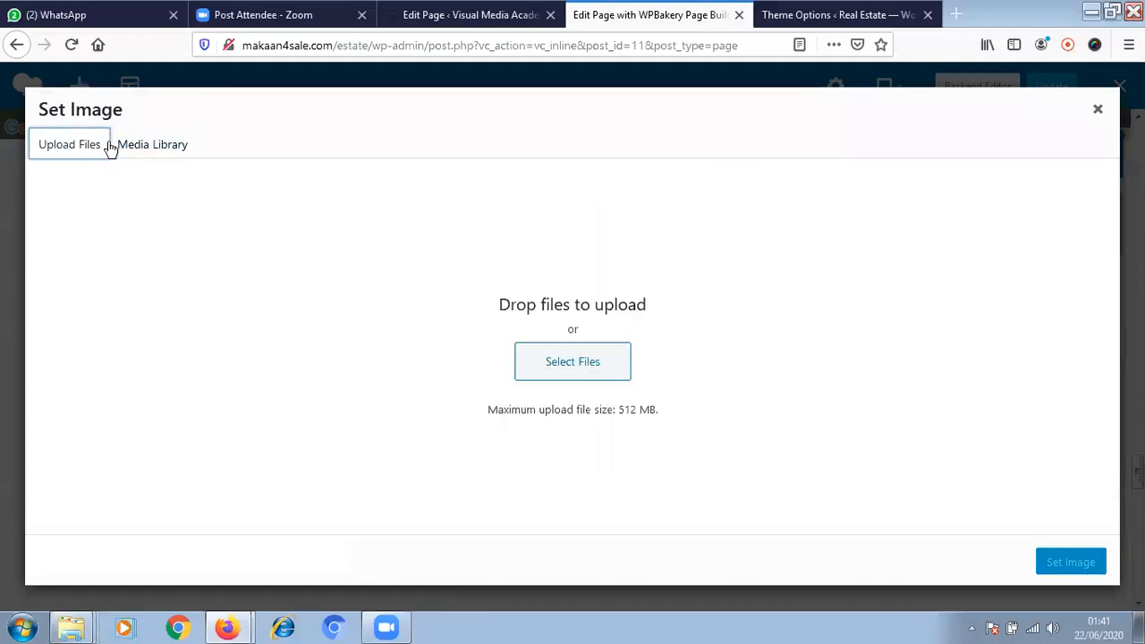
{"action": "left_click", "coordinate": [467, 46]}
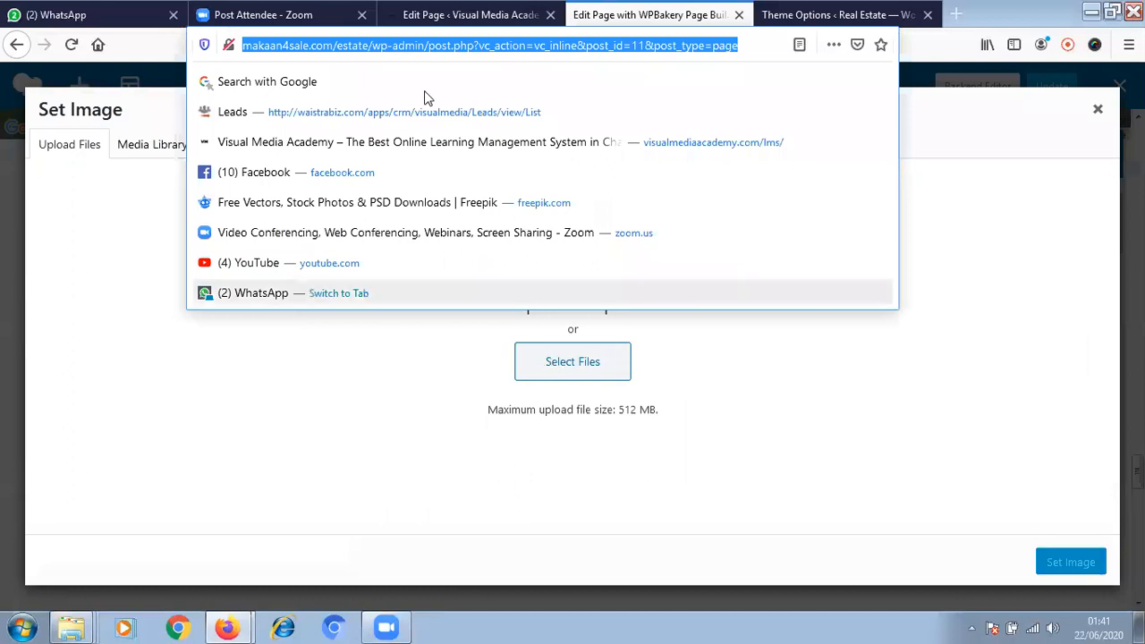
Open Freepik in a new tab and search for 'agent' images
{"action": "key", "text": "ctrl+t"}
{"action": "type", "text": "freepik.com/"}
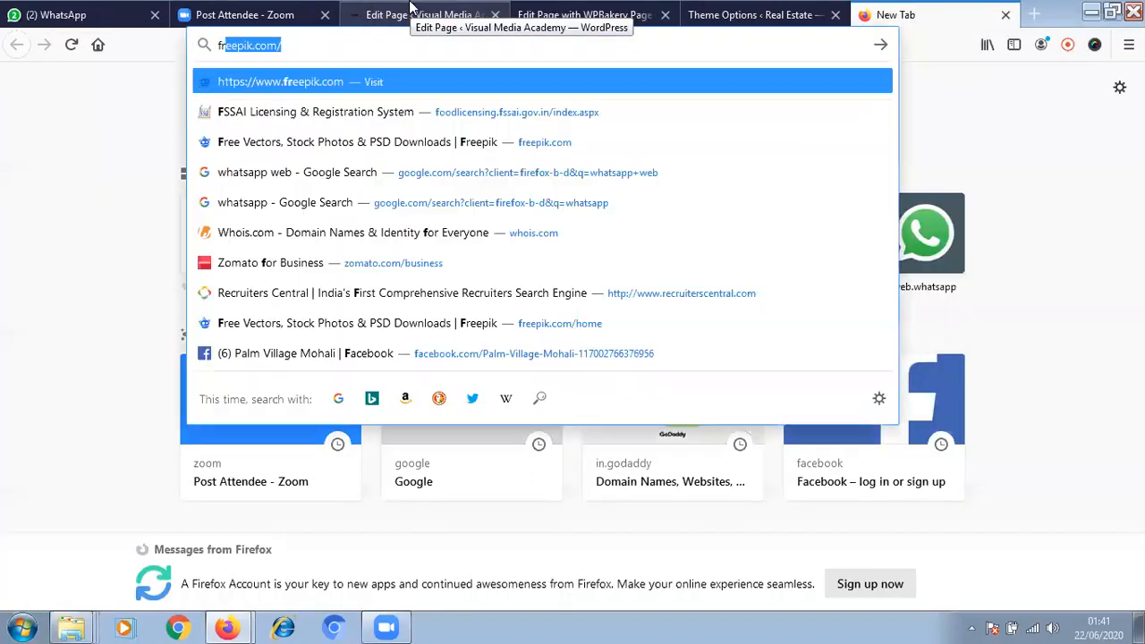
{"action": "key", "text": "Return"}
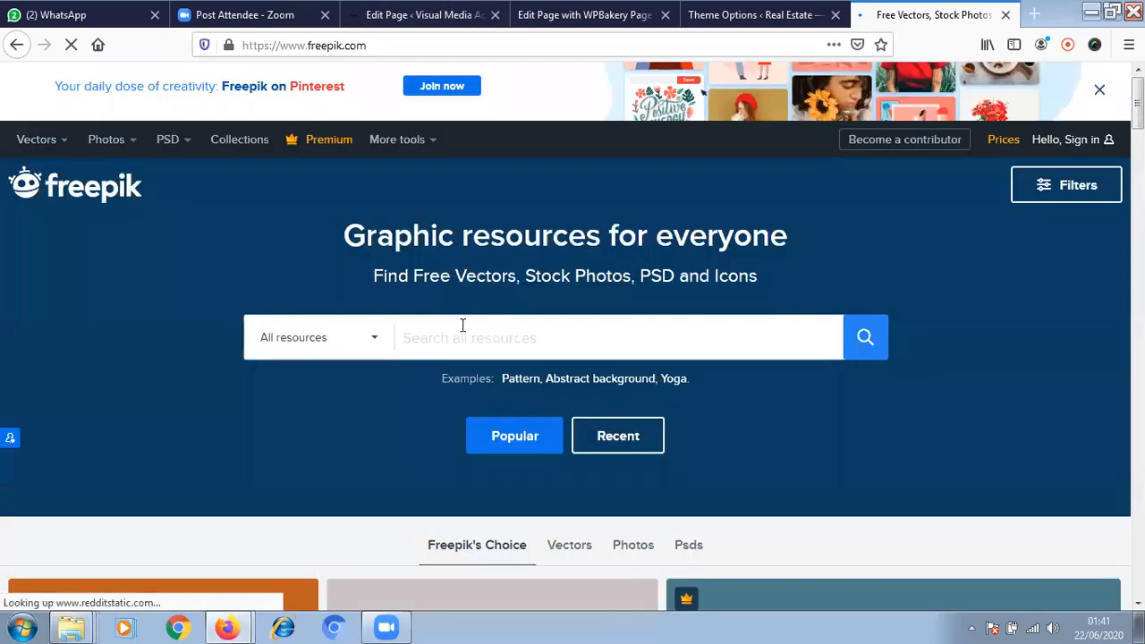
{"action": "left_click", "coordinate": [463, 340]}
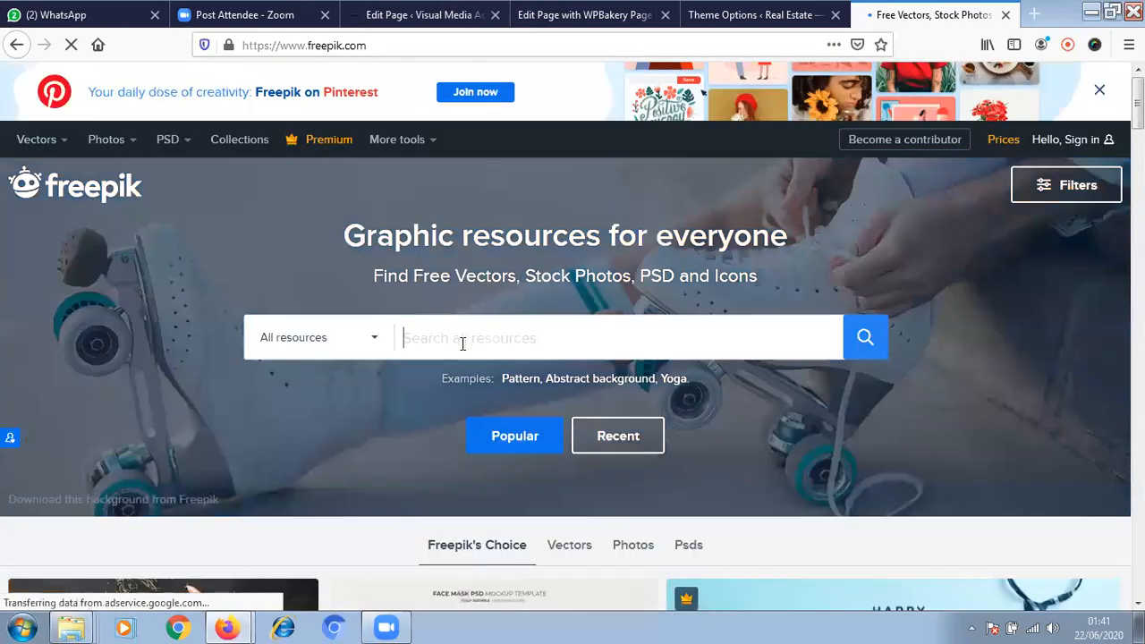
{"action": "type", "text": "agent"}
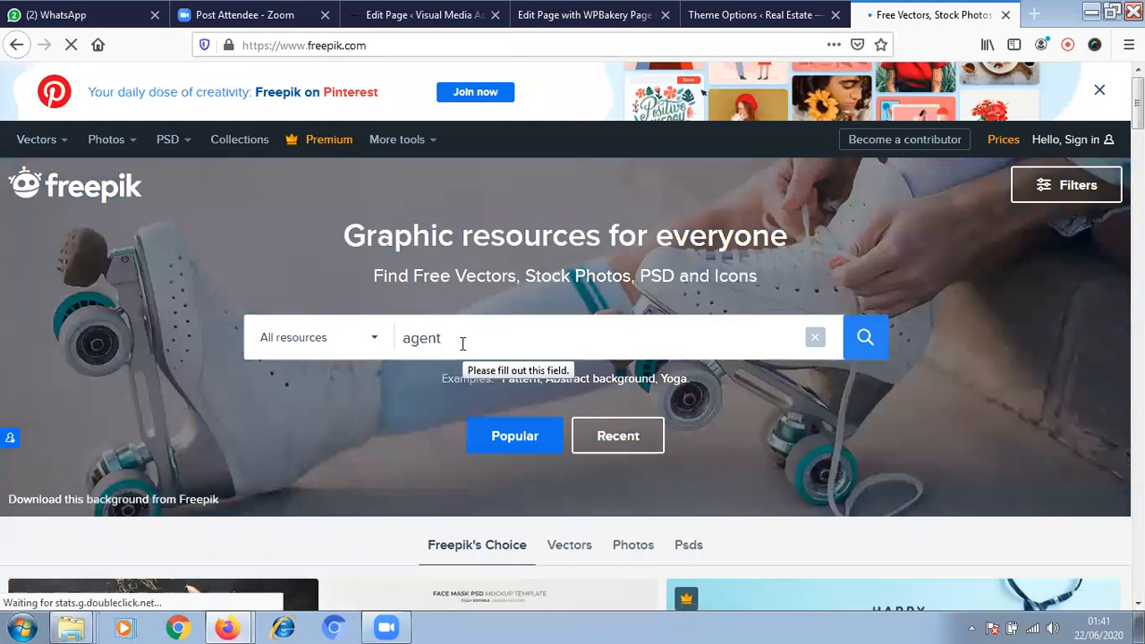
{"action": "key", "text": "Return"}
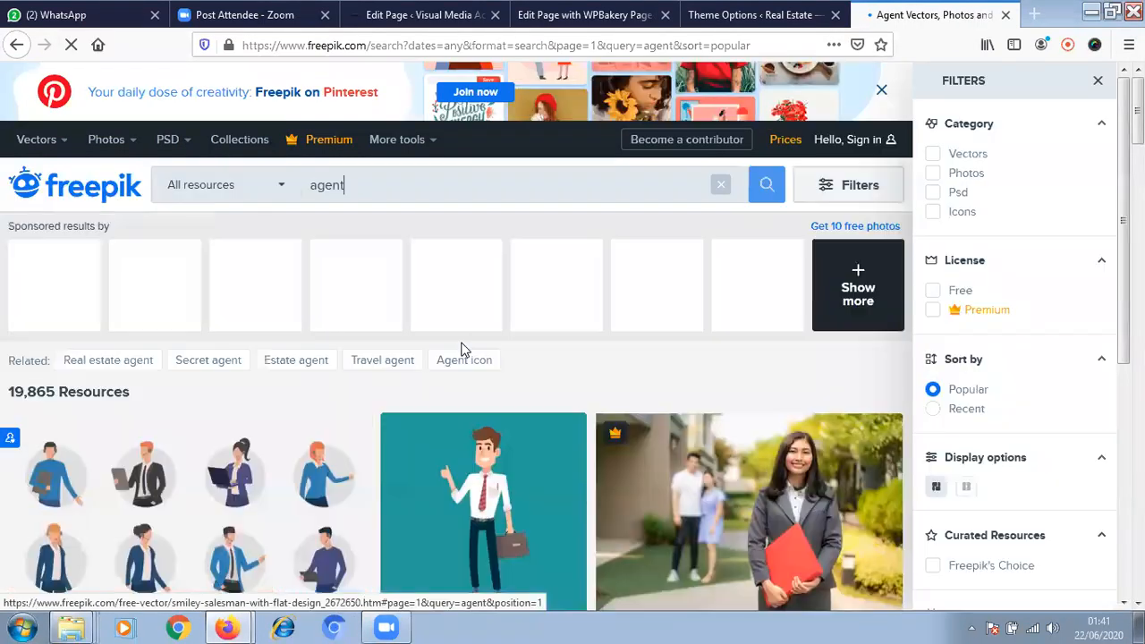
{"action": "scroll", "coordinate": [477, 436], "scroll_direction": "down", "scroll_amount": 1}
{"action": "scroll", "coordinate": [477, 435], "scroll_direction": "down", "scroll_amount": 10}
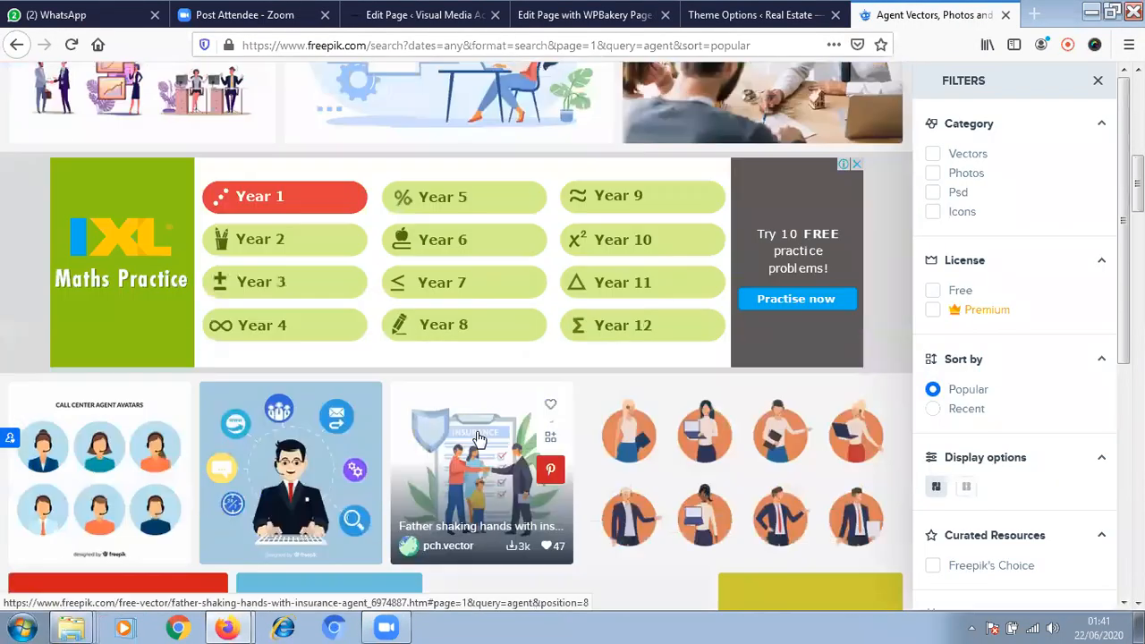
{"action": "scroll", "coordinate": [566, 441], "scroll_direction": "down", "scroll_amount": 3}
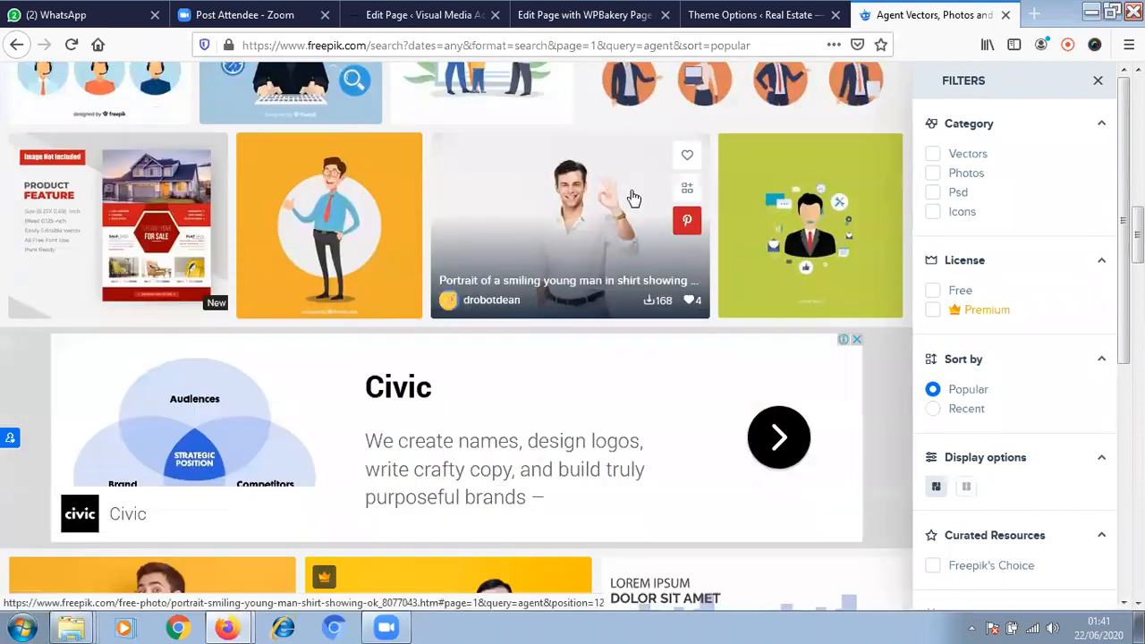
Preview a smiling young man photo, then browse the next page of agent results
{"action": "left_click", "coordinate": [555, 210]}
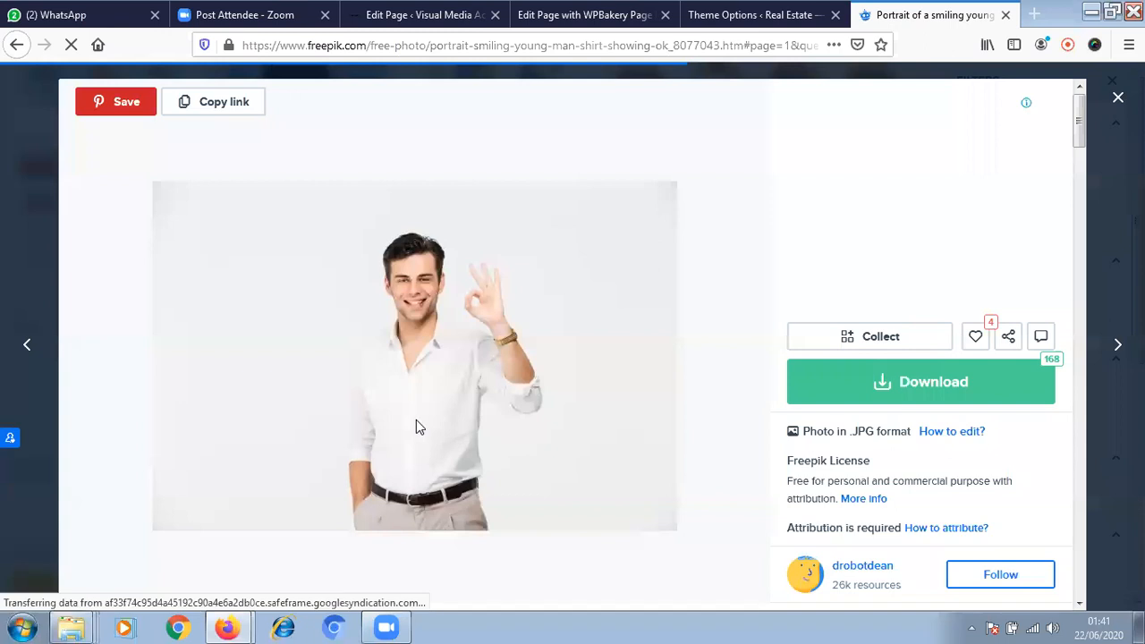
{"action": "left_click", "coordinate": [15, 44]}
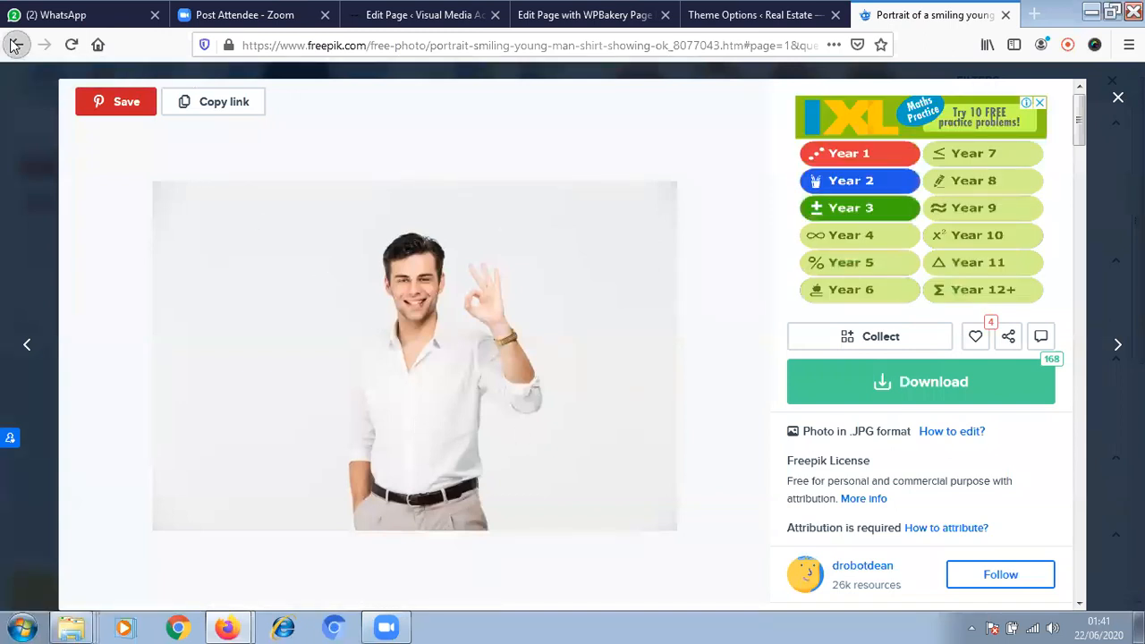
{"action": "scroll", "coordinate": [579, 459], "scroll_direction": "down", "scroll_amount": 5}
{"action": "scroll", "coordinate": [577, 460], "scroll_direction": "down", "scroll_amount": 15}
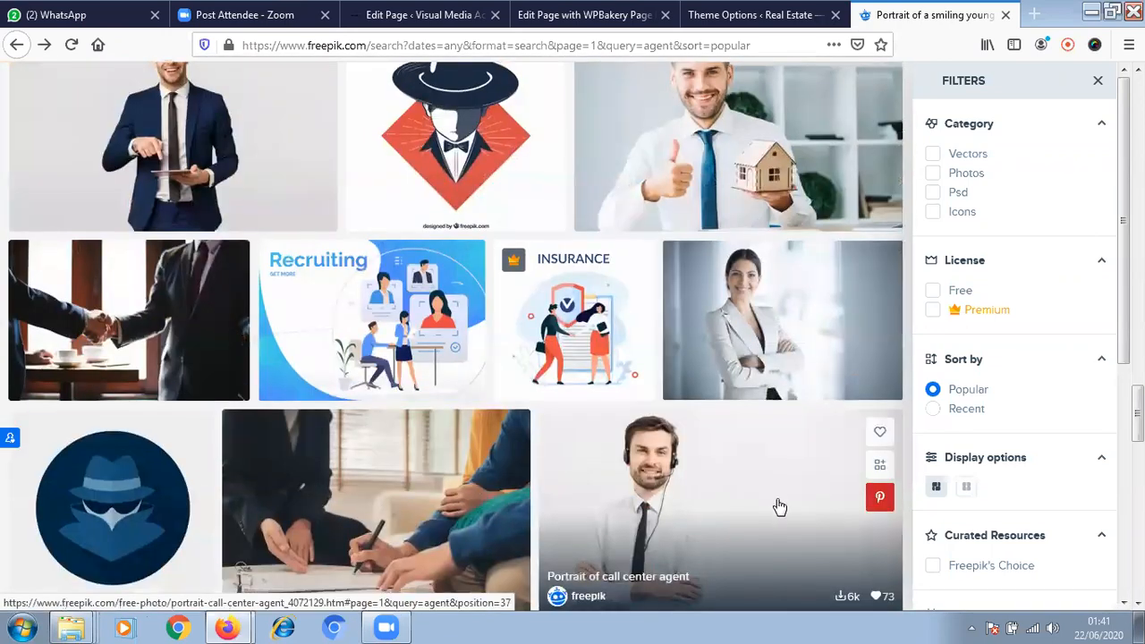
{"action": "scroll", "coordinate": [577, 461], "scroll_direction": "down", "scroll_amount": 6}
{"action": "scroll", "coordinate": [576, 461], "scroll_direction": "down", "scroll_amount": 5}
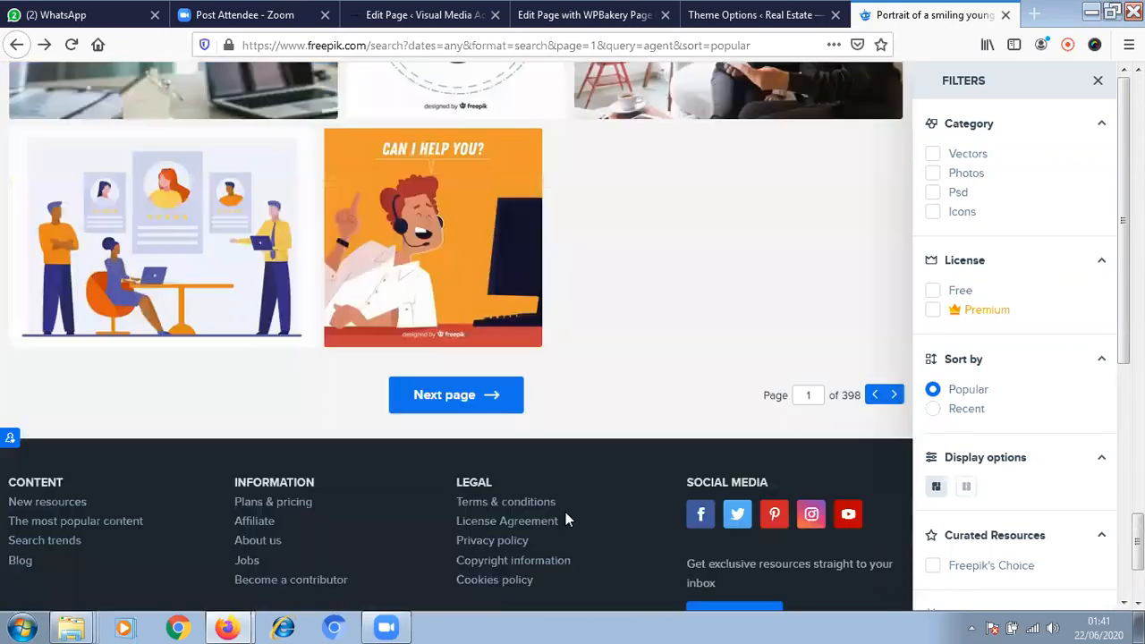
{"action": "left_click", "coordinate": [475, 395]}
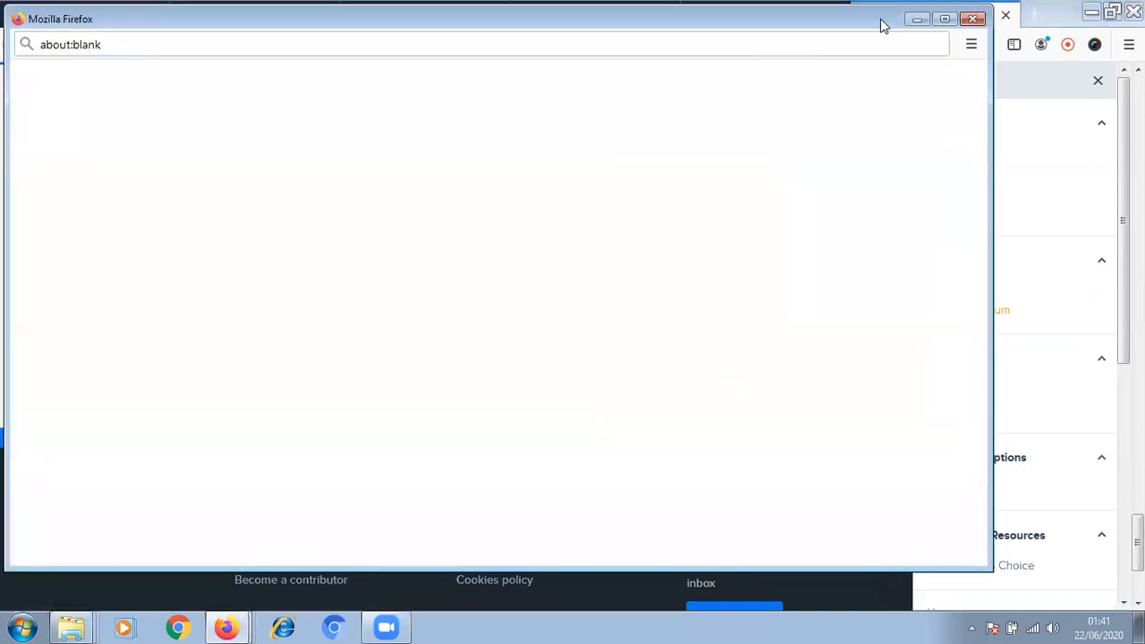
{"action": "left_click", "coordinate": [972, 19]}
{"action": "scroll", "coordinate": [501, 452], "scroll_direction": "down", "scroll_amount": 5}
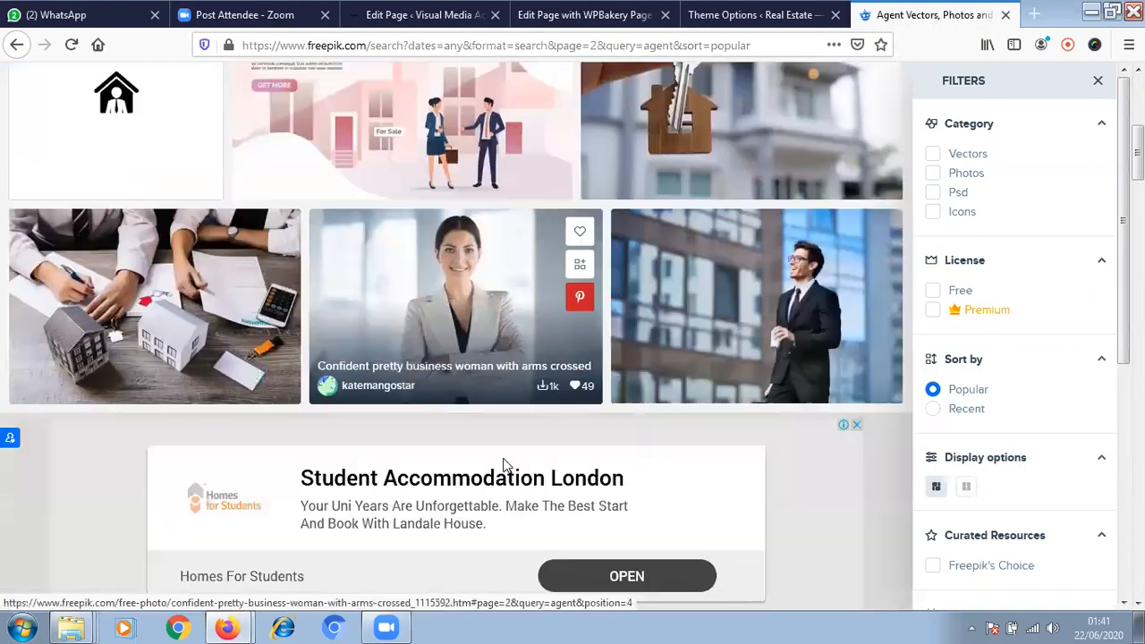
{"action": "scroll", "coordinate": [503, 466], "scroll_direction": "down", "scroll_amount": 4}
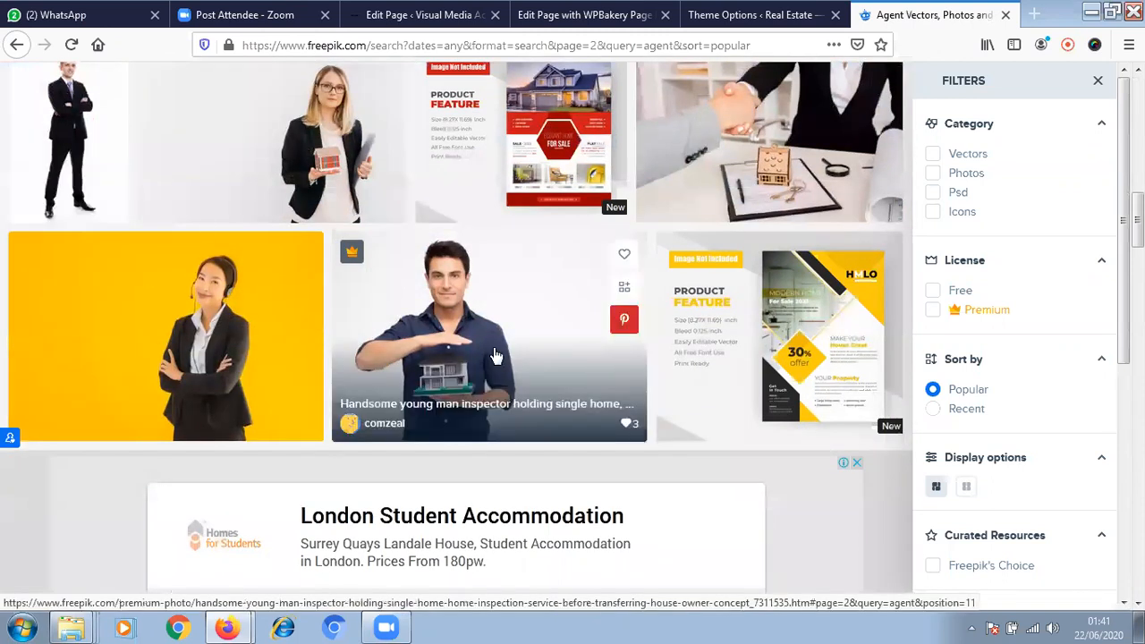
{"action": "scroll", "coordinate": [67, 323], "scroll_direction": "up", "scroll_amount": 5}
{"action": "scroll", "coordinate": [67, 324], "scroll_direction": "down", "scroll_amount": 2}
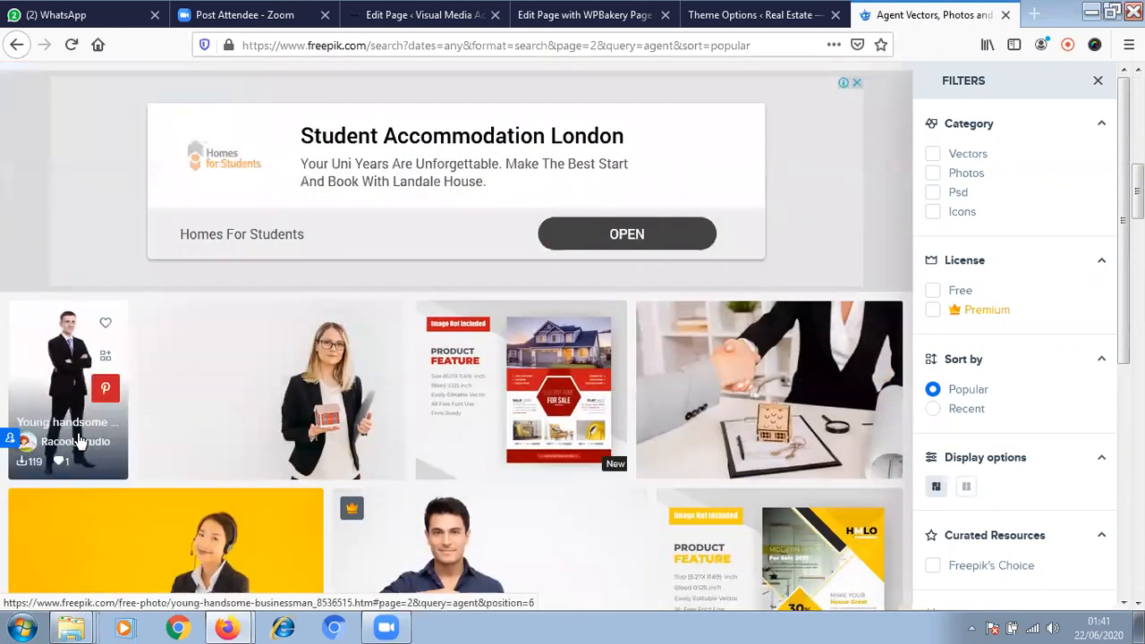
{"action": "scroll", "coordinate": [578, 379], "scroll_direction": "down", "scroll_amount": 2}
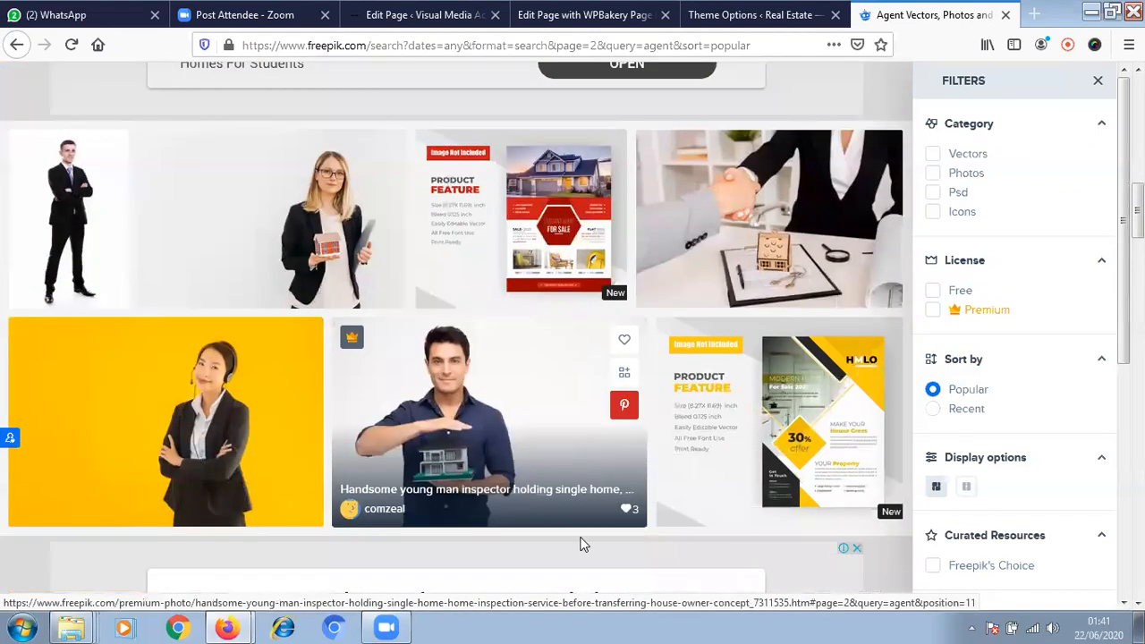
Save the young businessman photo to the Desktop as the JPEG 'agent'
{"action": "left_click", "coordinate": [81, 174]}
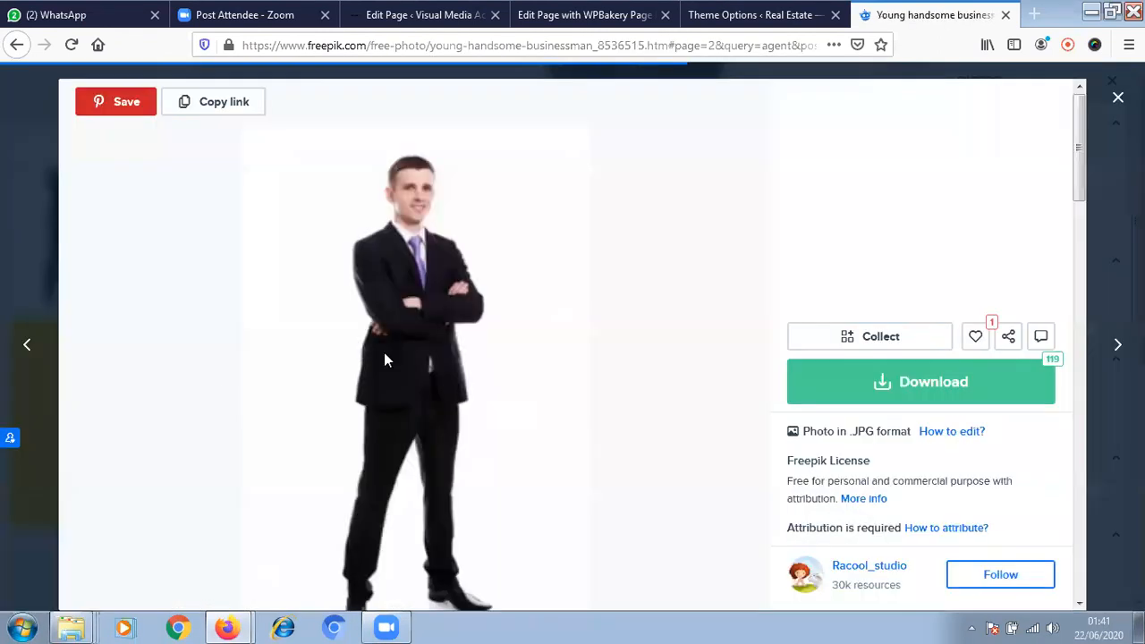
{"action": "scroll", "coordinate": [401, 357], "scroll_direction": "down", "scroll_amount": 3}
{"action": "right_click", "coordinate": [401, 357]}
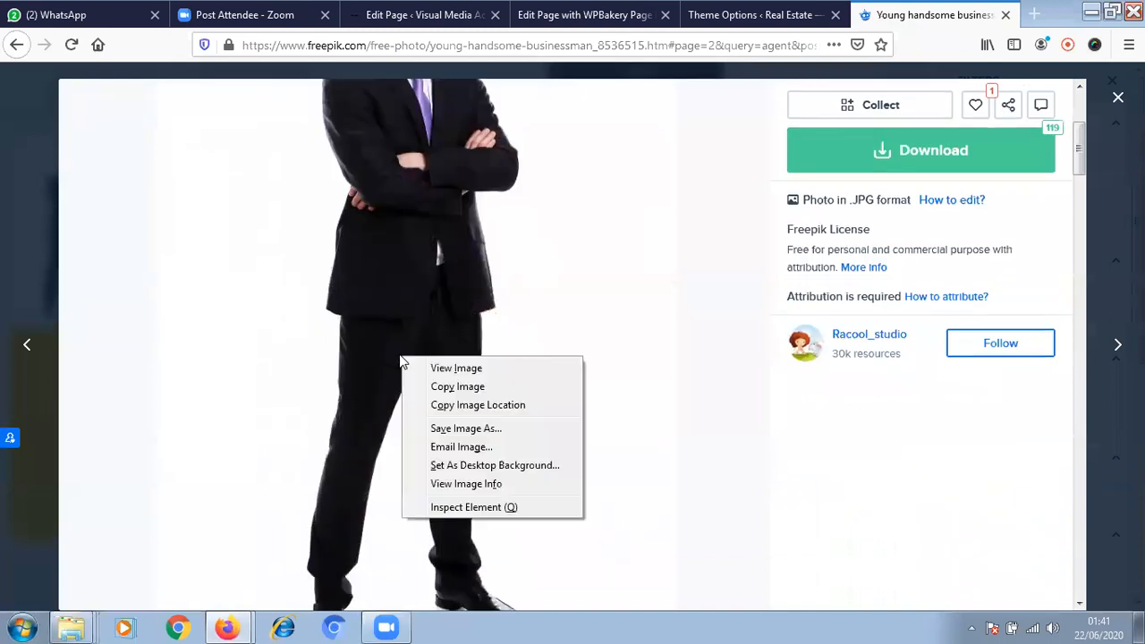
{"action": "left_click", "coordinate": [477, 435]}
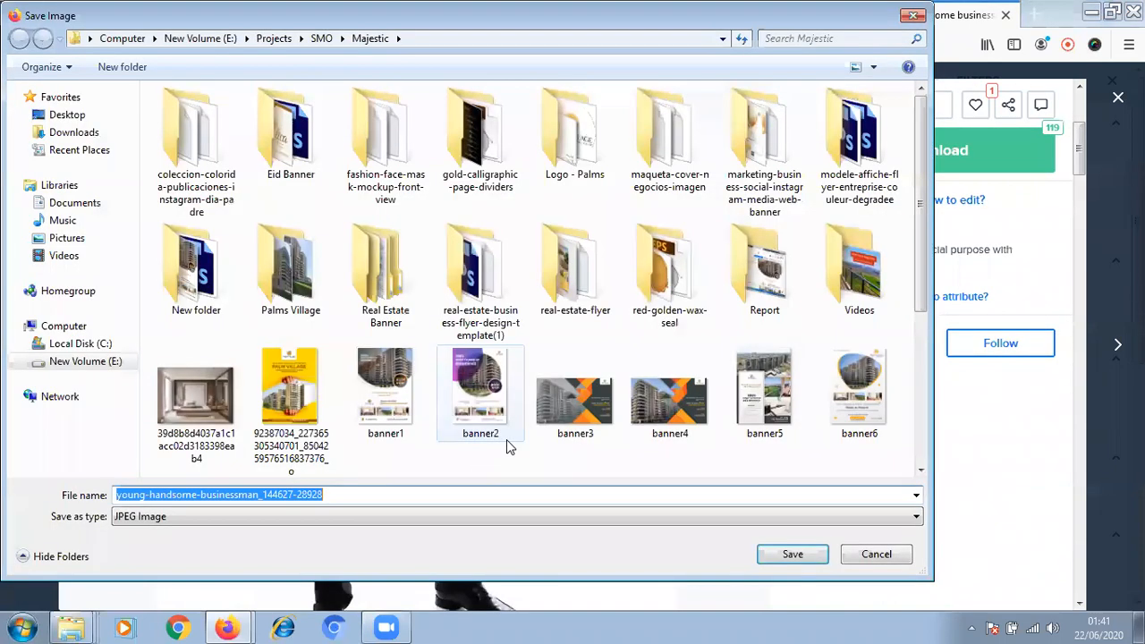
{"action": "left_click", "coordinate": [79, 115]}
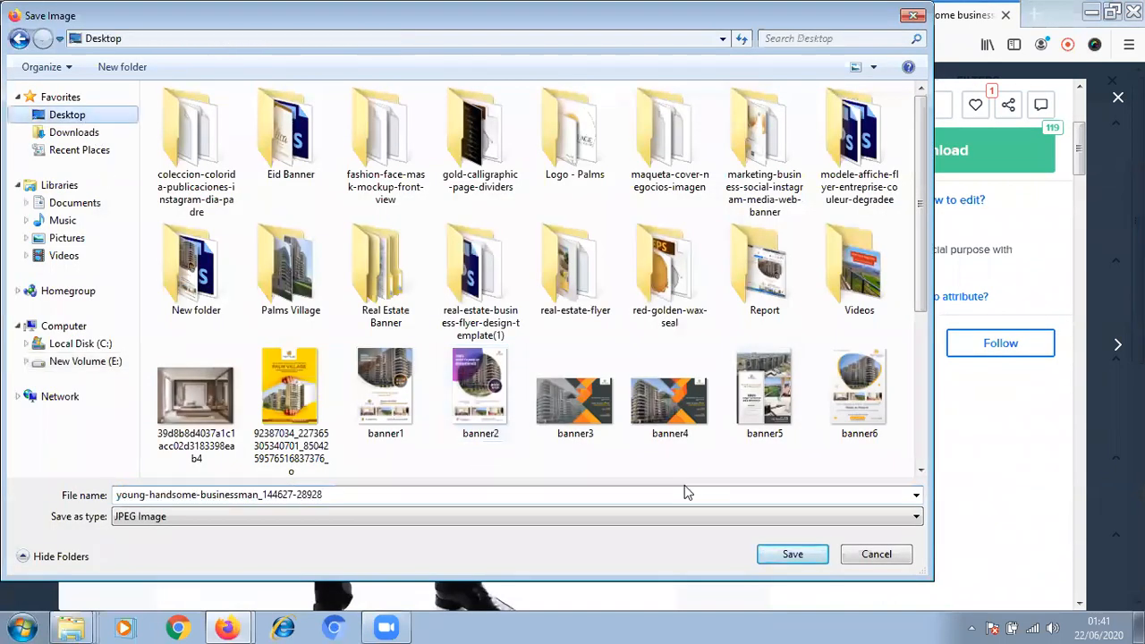
{"action": "double_click", "coordinate": [504, 498]}
{"action": "type", "text": "agent"}
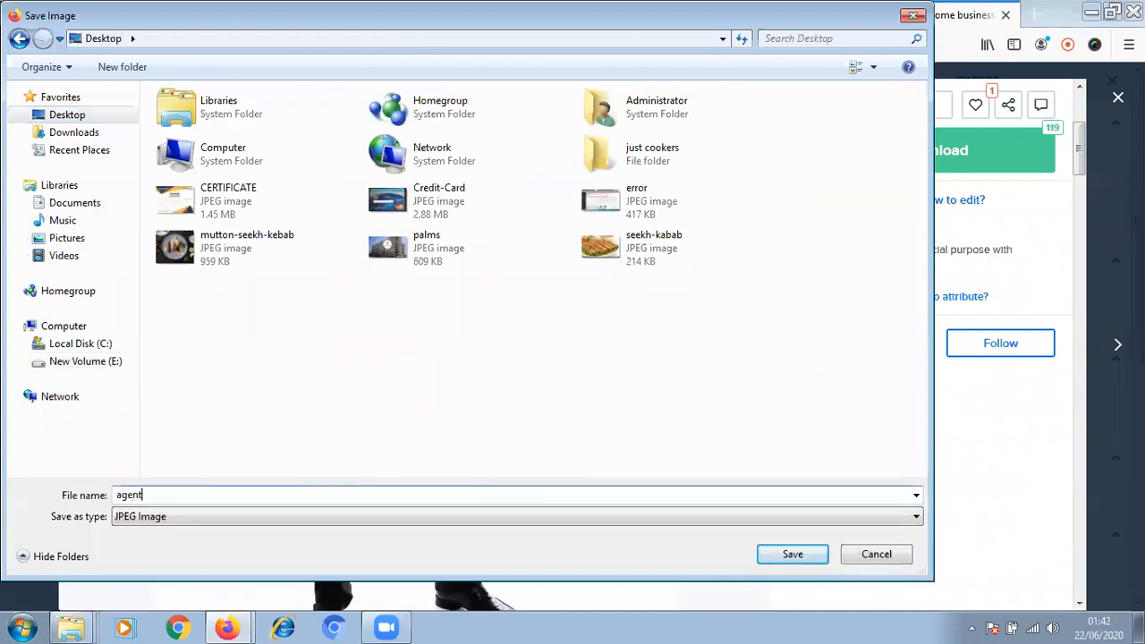
{"action": "key", "text": "Return"}
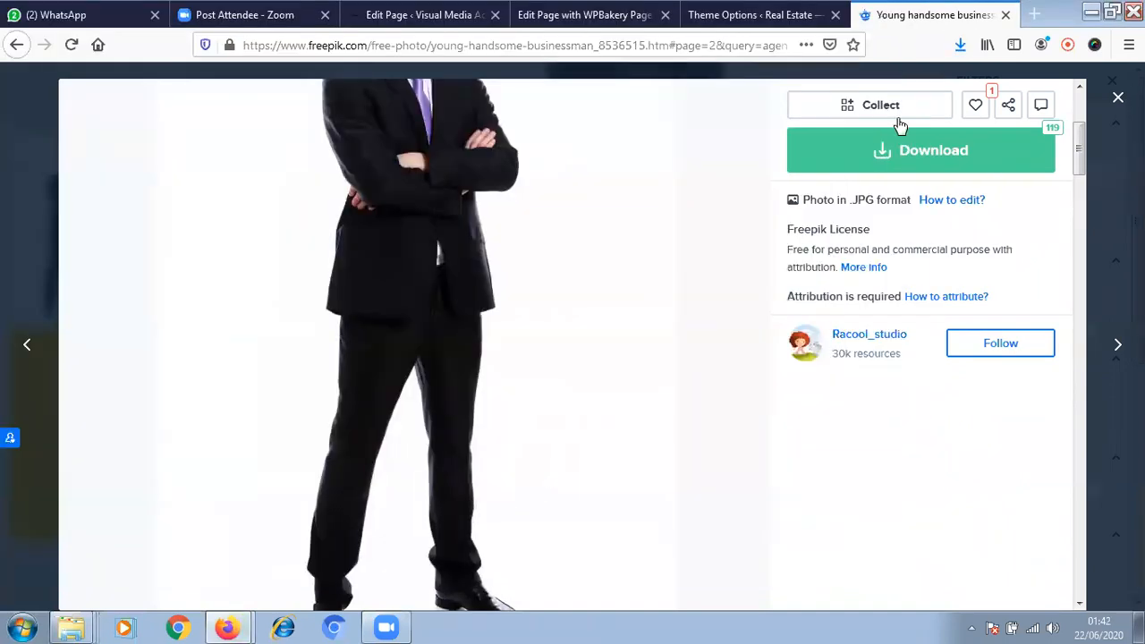
Upload agent.jpg from the computer and use it as the contact block's image
{"action": "left_click", "coordinate": [771, 11]}
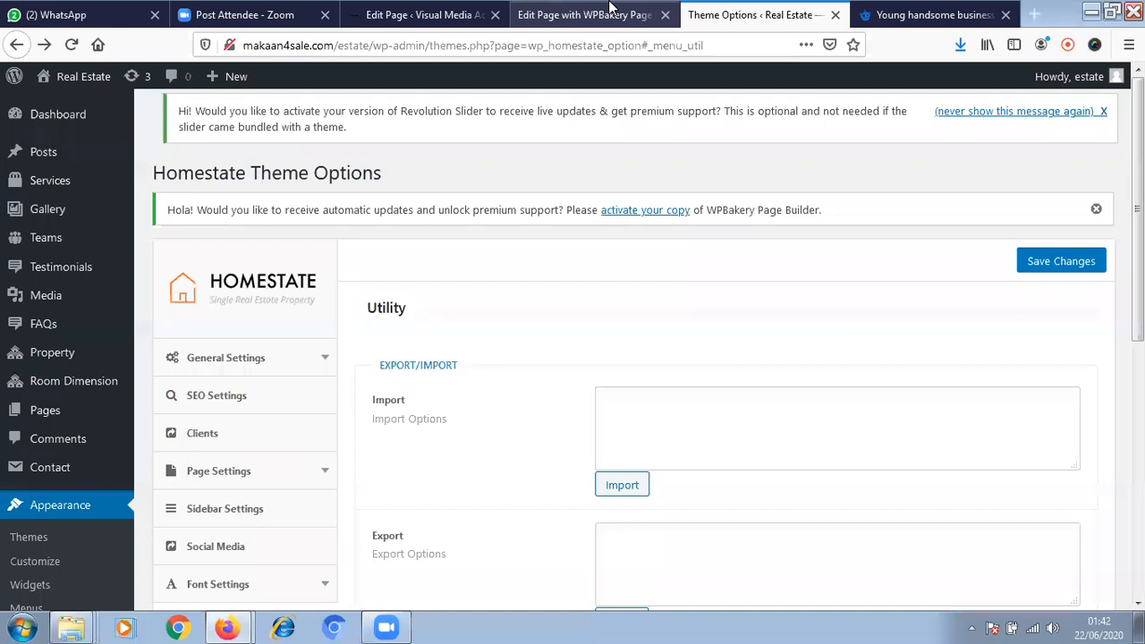
{"action": "left_click", "coordinate": [609, 11]}
{"action": "left_click", "coordinate": [468, 10]}
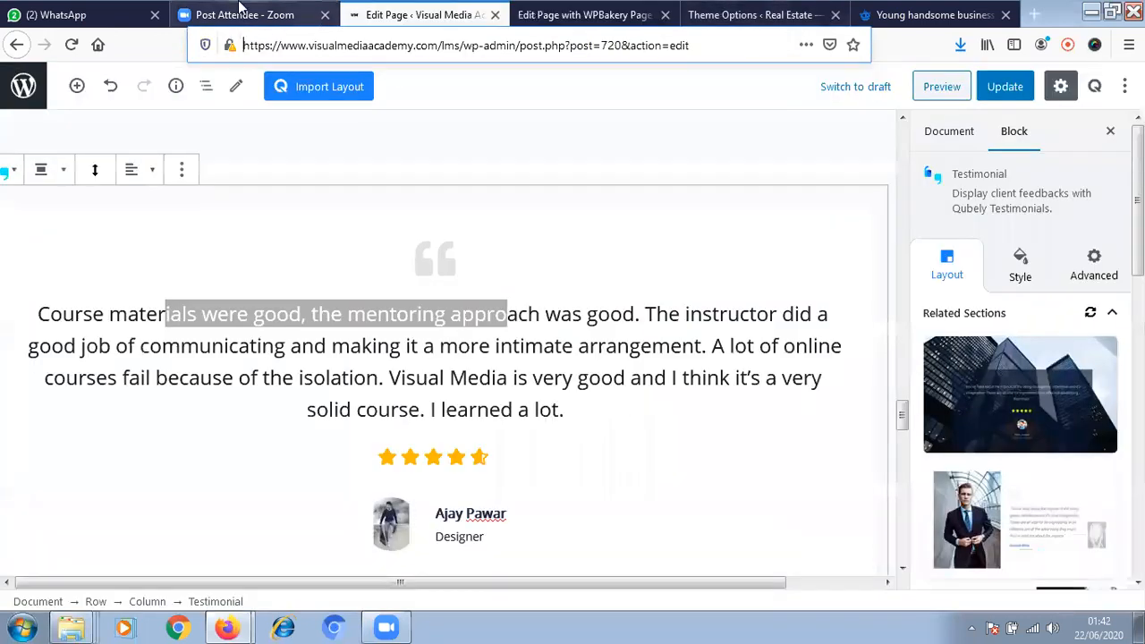
{"action": "left_click", "coordinate": [568, 10]}
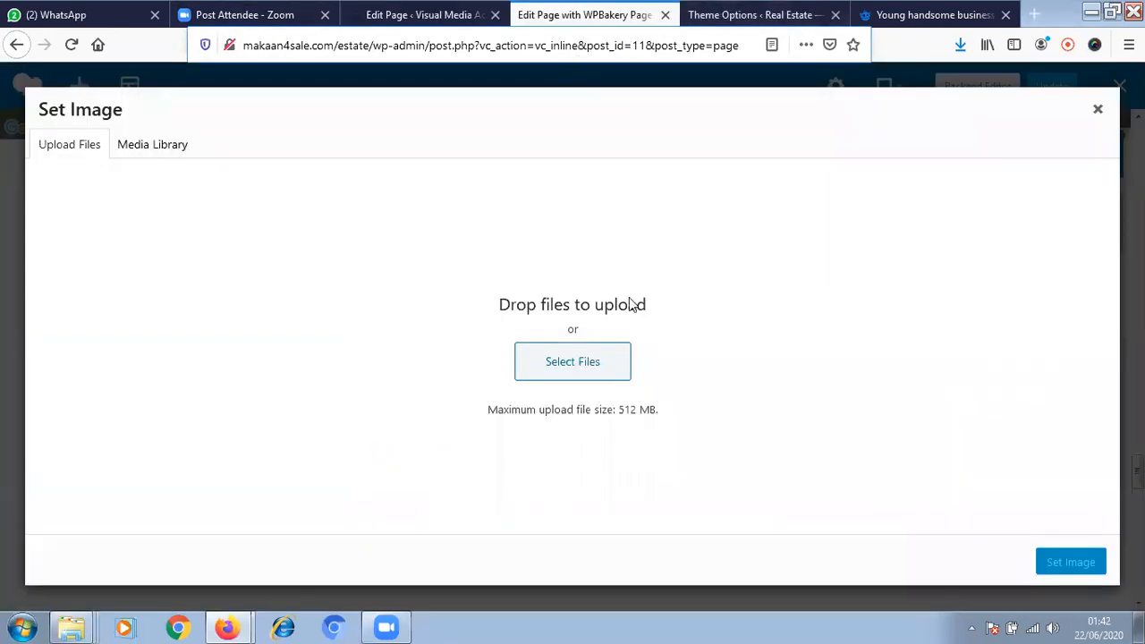
{"action": "left_click", "coordinate": [555, 354]}
{"action": "key", "text": "a"}
{"action": "key", "text": "a"}
{"action": "key", "text": "a"}
{"action": "key", "text": "a"}
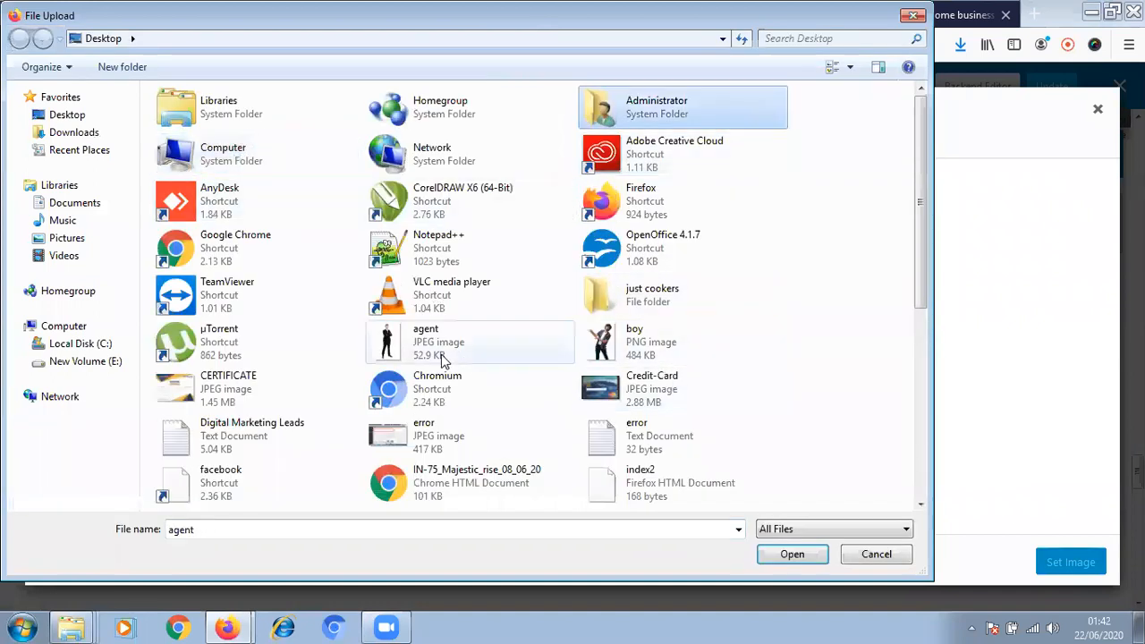
{"action": "double_click", "coordinate": [441, 358]}
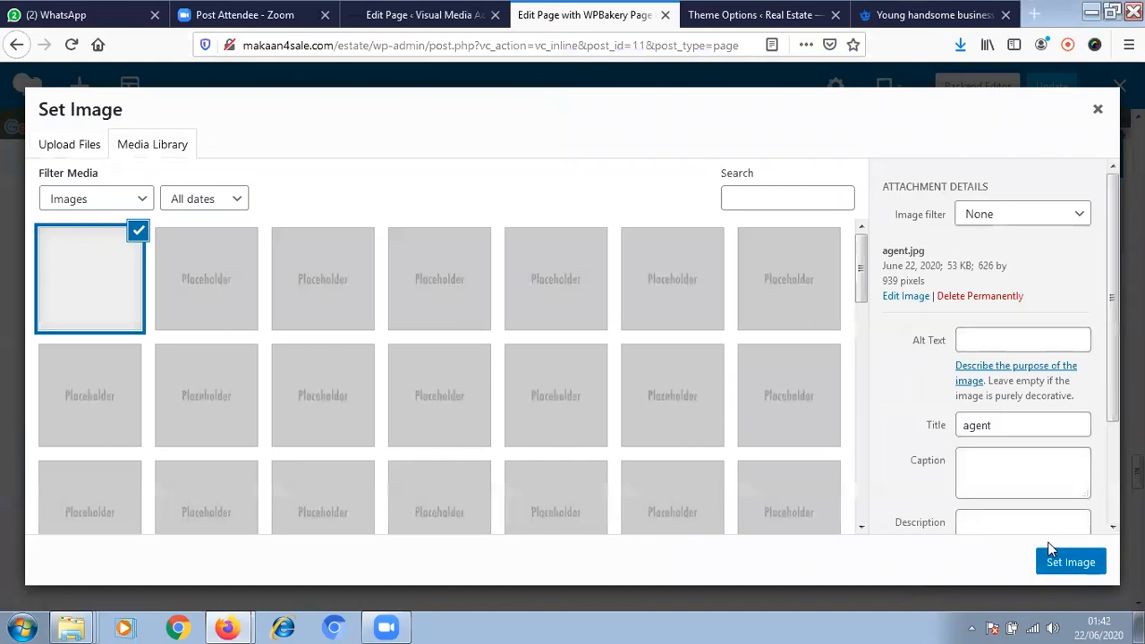
{"action": "left_click", "coordinate": [1068, 562]}
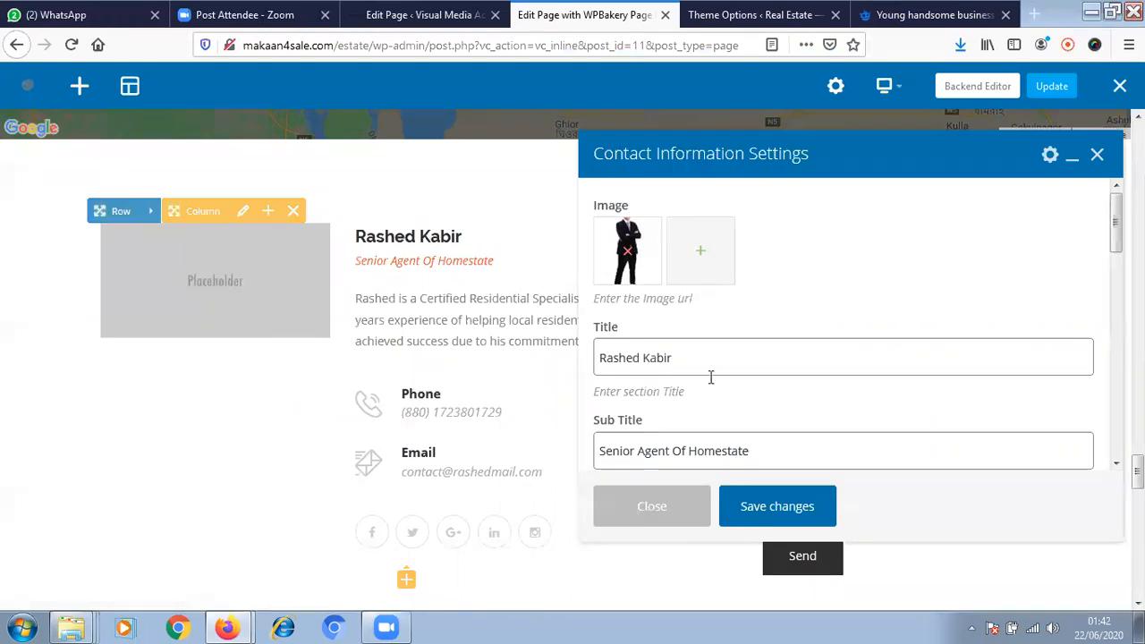
{"action": "scroll", "coordinate": [660, 360], "scroll_direction": "down", "scroll_amount": 2}
{"action": "left_click_drag", "start_coordinate": [707, 271], "coordinate": [562, 272]}
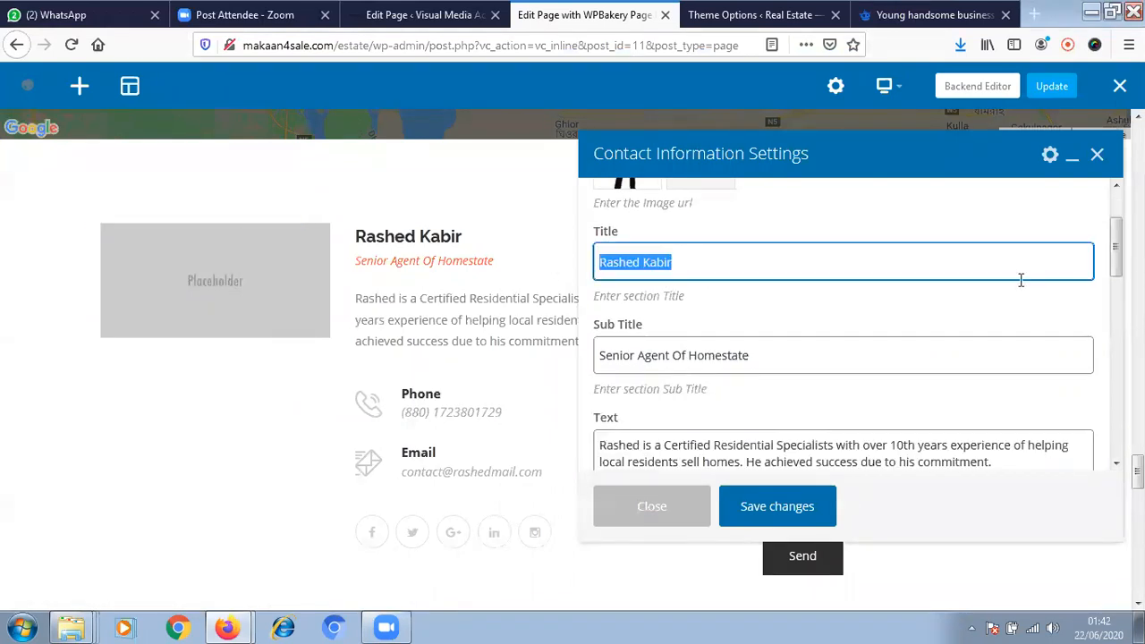
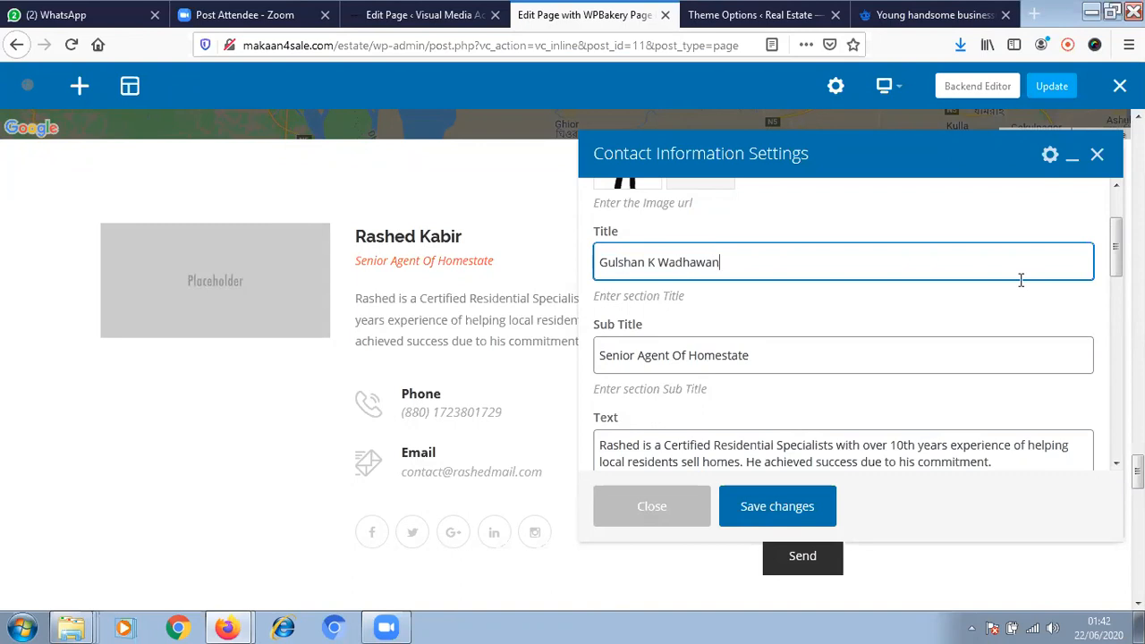
Enter the new agent's name as the title and change the phone number's country code to +91
{"action": "left_click_drag", "start_coordinate": [702, 358], "coordinate": [761, 356]}
{"action": "scroll", "coordinate": [760, 379], "scroll_direction": "down", "scroll_amount": 4}
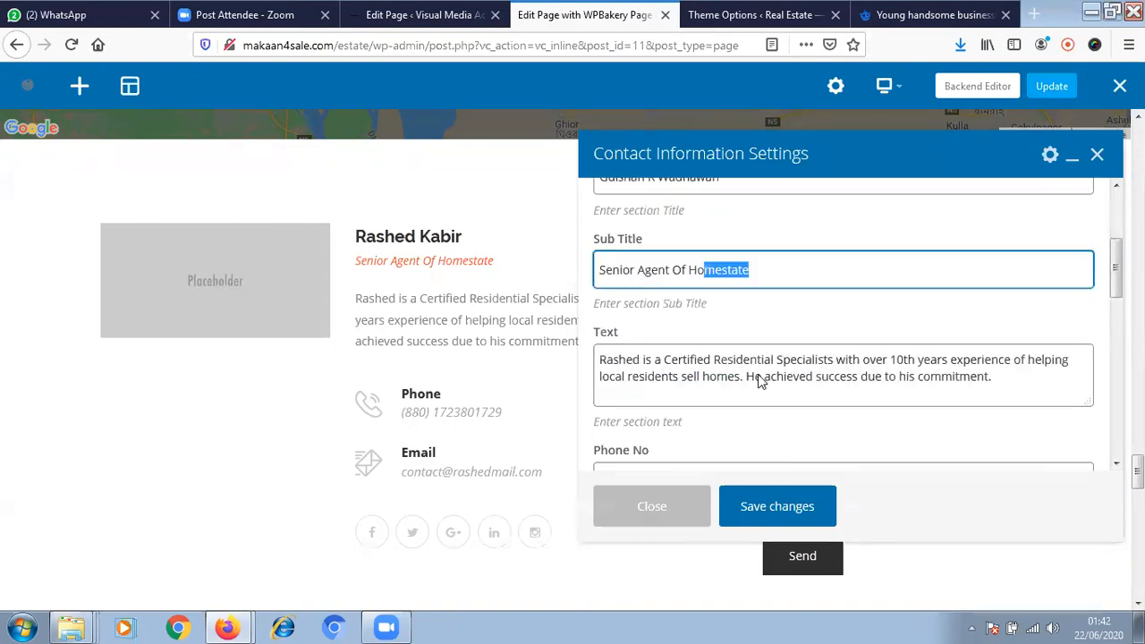
{"action": "left_click_drag", "start_coordinate": [700, 380], "coordinate": [629, 375]}
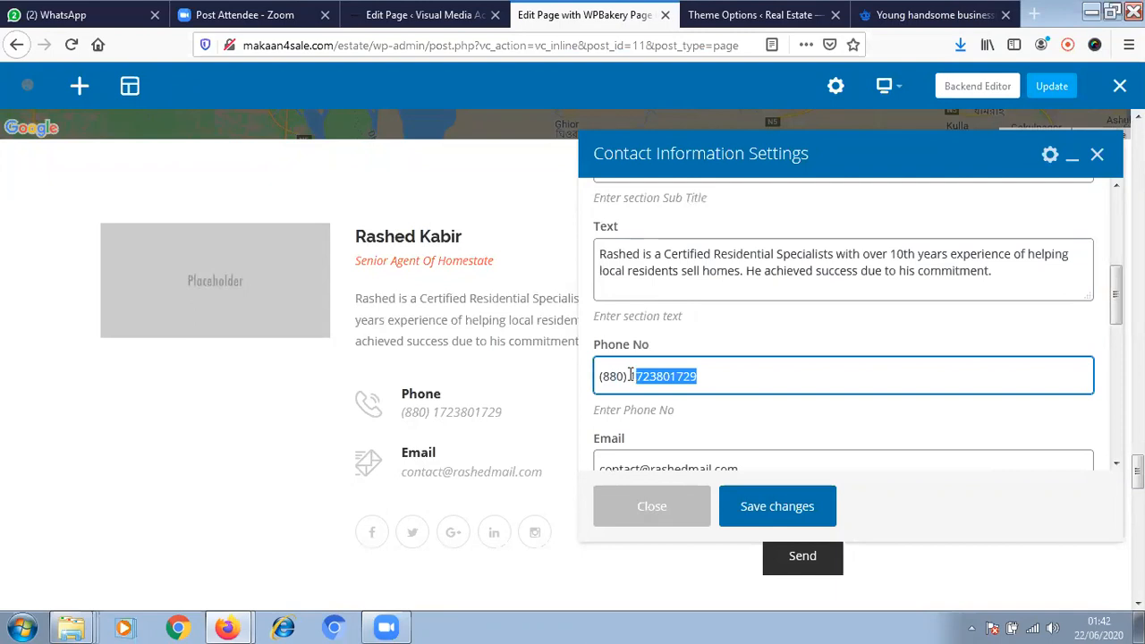
{"action": "key", "text": "BackSpace"}
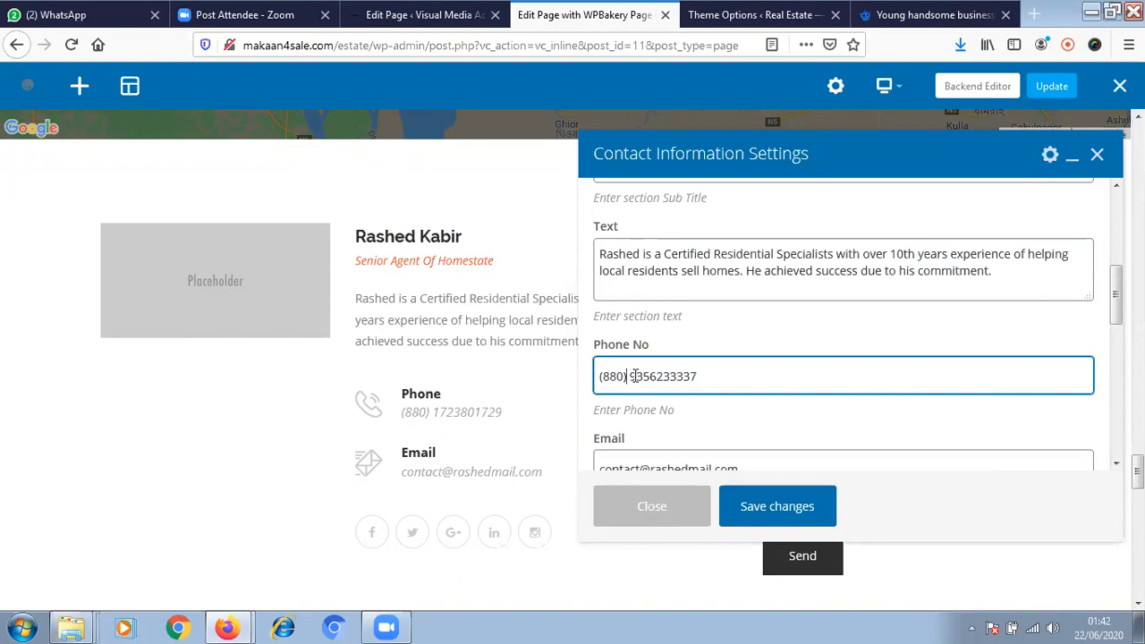
{"action": "key", "text": "BackSpace"}
{"action": "key", "text": "BackSpace"}
{"action": "key", "text": "BackSpace"}
{"action": "type", "text": "_91"}
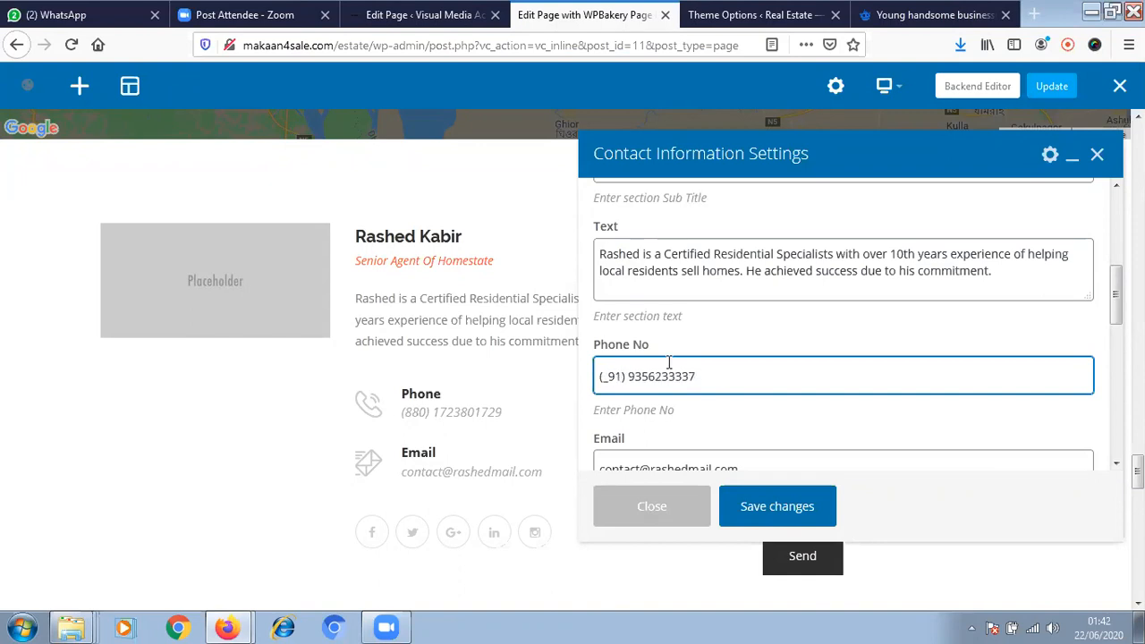
{"action": "key", "text": "BackSpace"}
{"action": "type", "text": "+"}
Save the updated contact details and close the Contact Information settings
{"action": "scroll", "coordinate": [669, 367], "scroll_direction": "down", "scroll_amount": 2}
{"action": "left_click", "coordinate": [727, 376]}
{"action": "scroll", "coordinate": [733, 402], "scroll_direction": "down", "scroll_amount": 2}
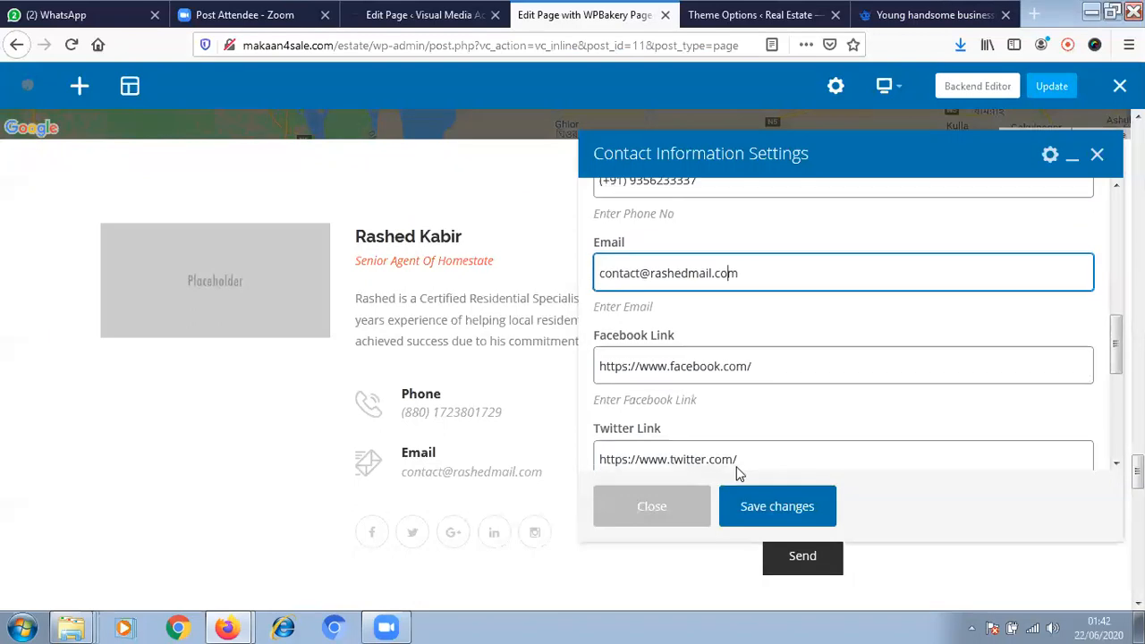
{"action": "scroll", "coordinate": [738, 461], "scroll_direction": "down", "scroll_amount": 2}
{"action": "left_click", "coordinate": [766, 506]}
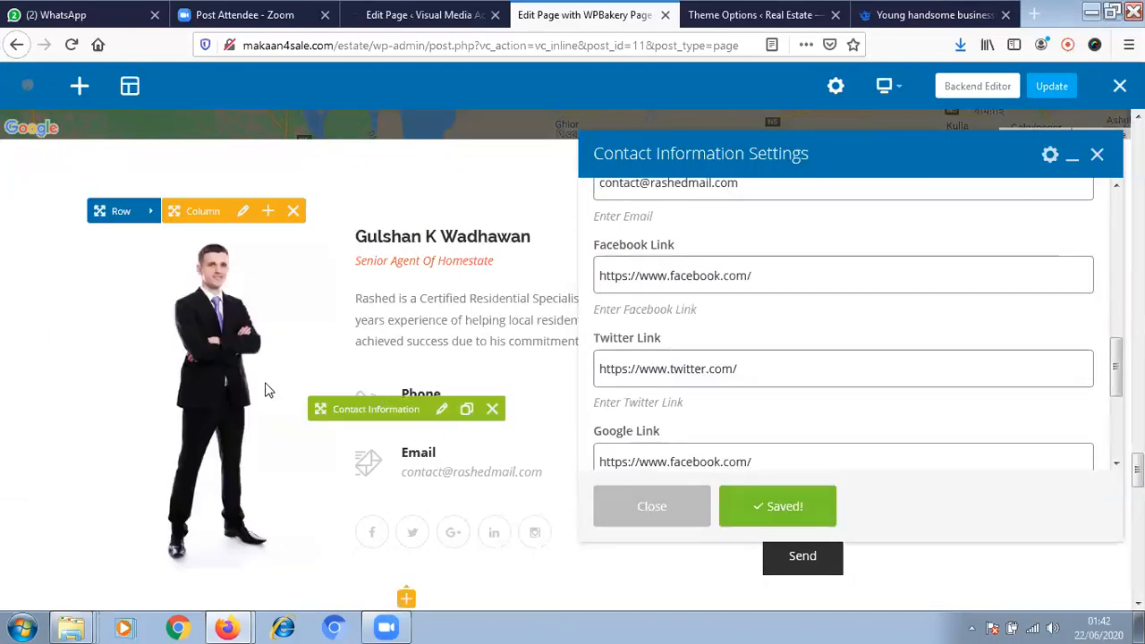
{"action": "left_click", "coordinate": [678, 513]}
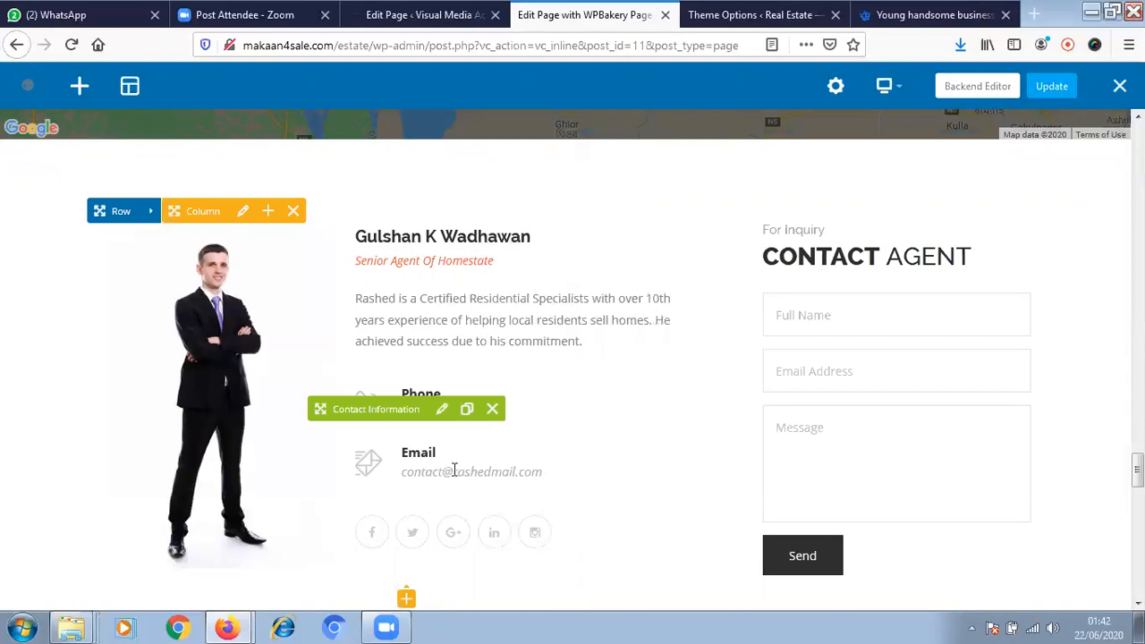
Scroll back up through the page builder to the top slider
{"action": "scroll", "coordinate": [622, 415], "scroll_direction": "up", "scroll_amount": 5}
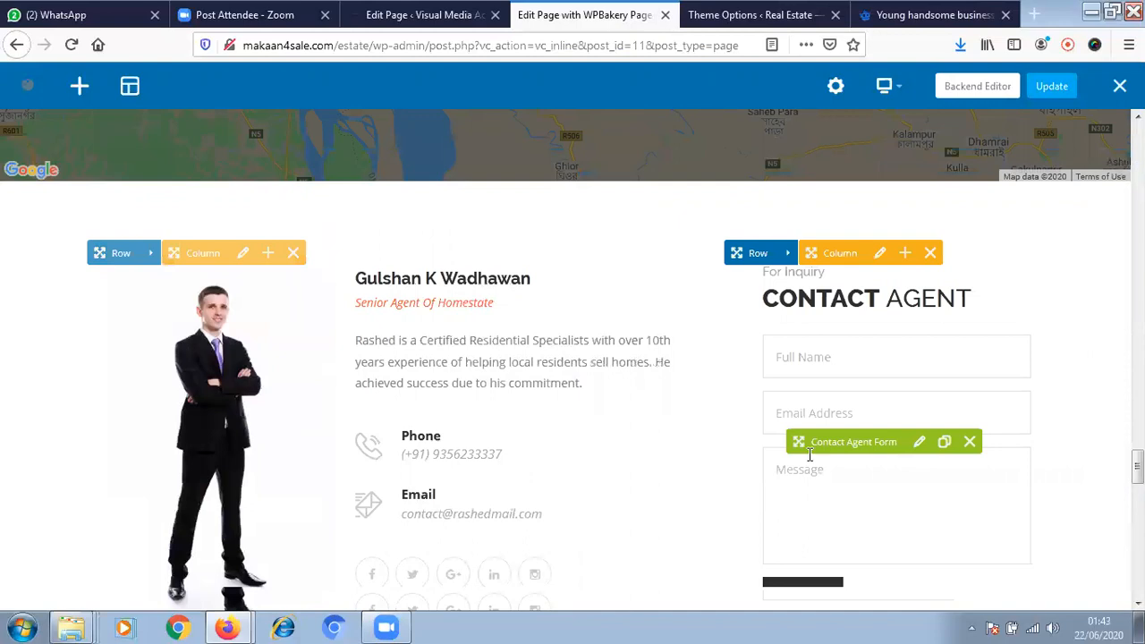
{"action": "scroll", "coordinate": [622, 414], "scroll_direction": "up", "scroll_amount": 5}
{"action": "scroll", "coordinate": [570, 435], "scroll_direction": "down", "scroll_amount": 5}
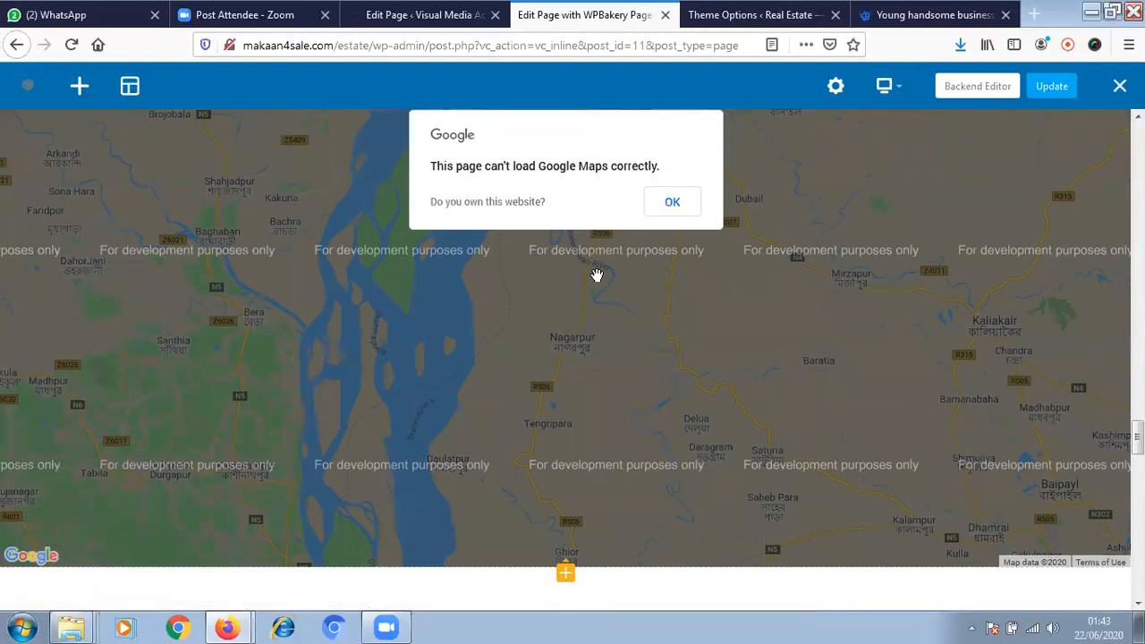
{"action": "key", "text": "ctrl+Tab"}
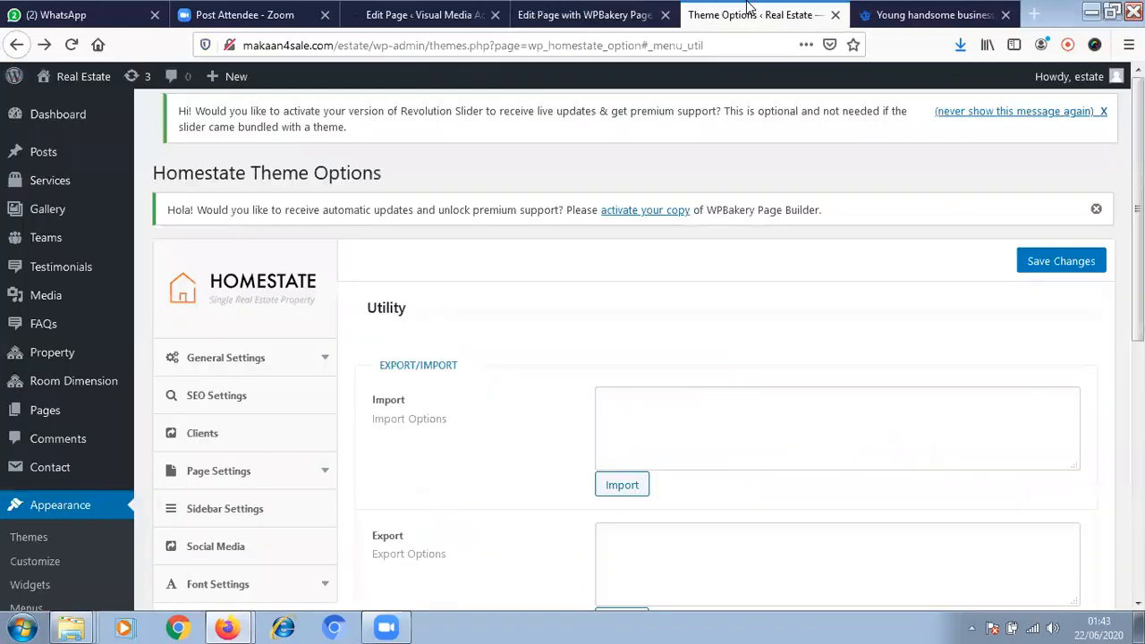
{"action": "key", "text": "ctrl+shift+Tab"}
{"action": "scroll", "coordinate": [488, 366], "scroll_direction": "up", "scroll_amount": 3}
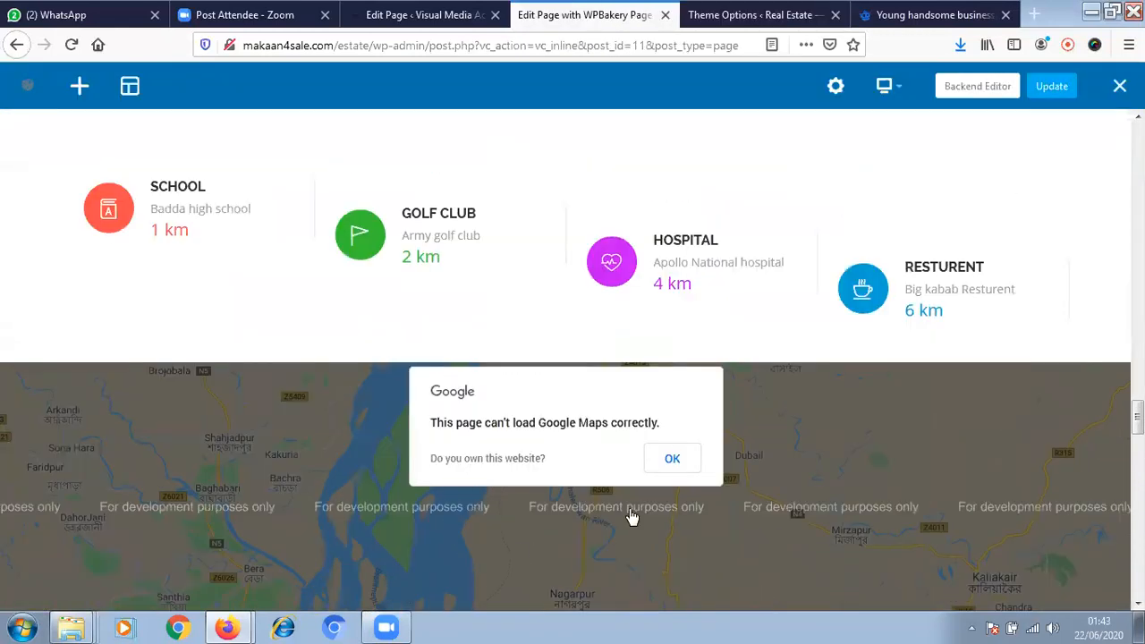
{"action": "scroll", "coordinate": [516, 480], "scroll_direction": "down", "scroll_amount": 2}
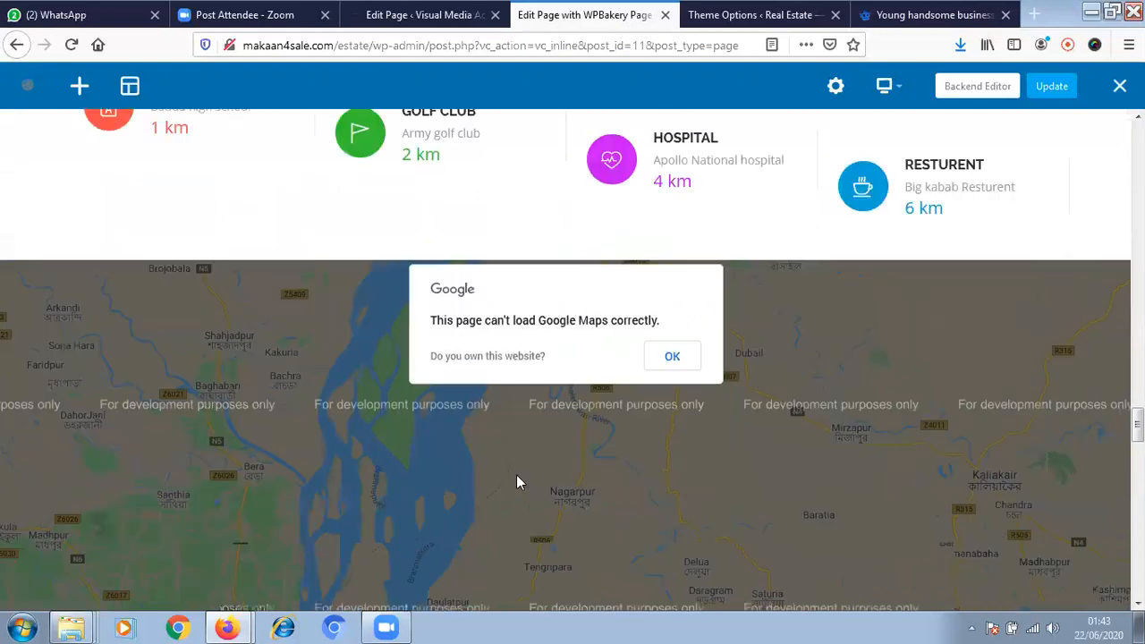
{"action": "scroll", "coordinate": [307, 403], "scroll_direction": "up", "scroll_amount": 4}
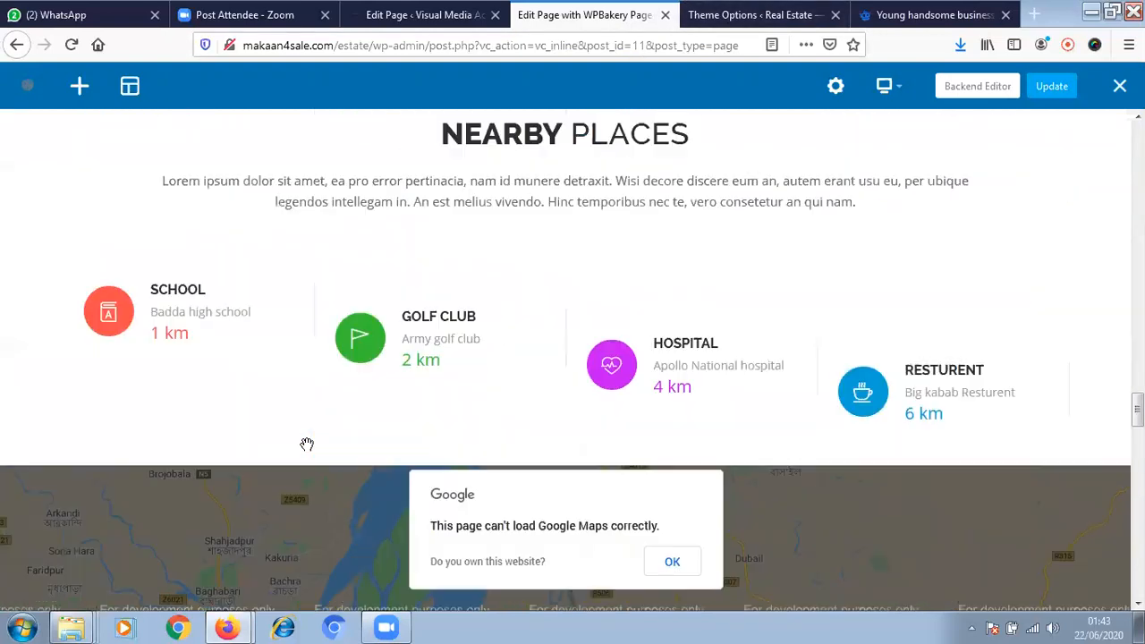
{"action": "scroll", "coordinate": [452, 429], "scroll_direction": "up", "scroll_amount": 15}
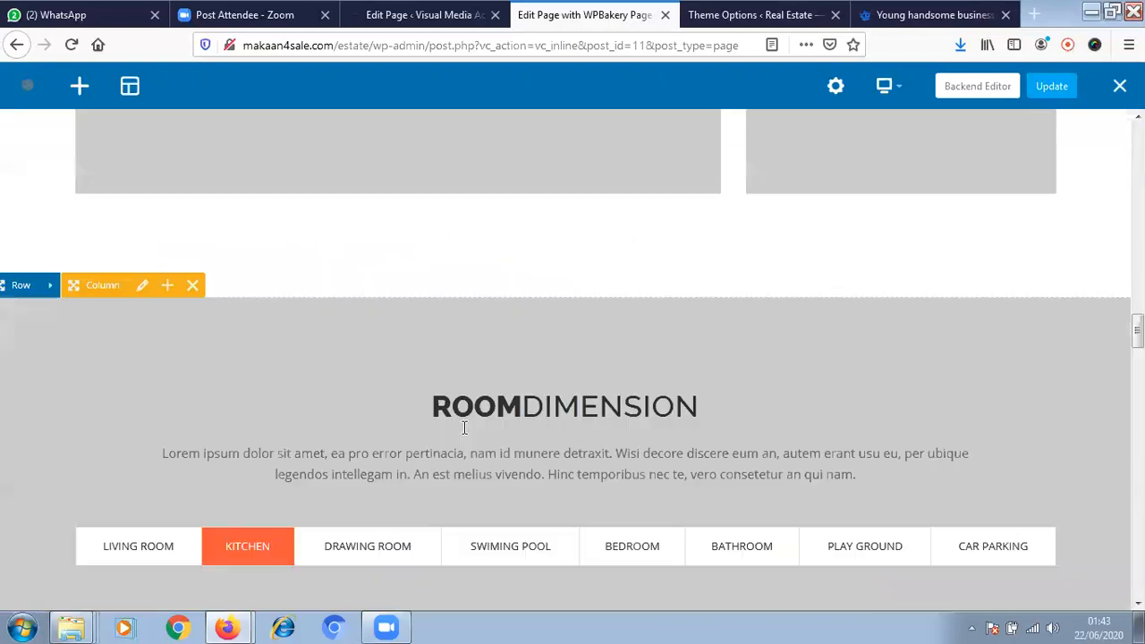
{"action": "scroll", "coordinate": [458, 432], "scroll_direction": "up", "scroll_amount": 10}
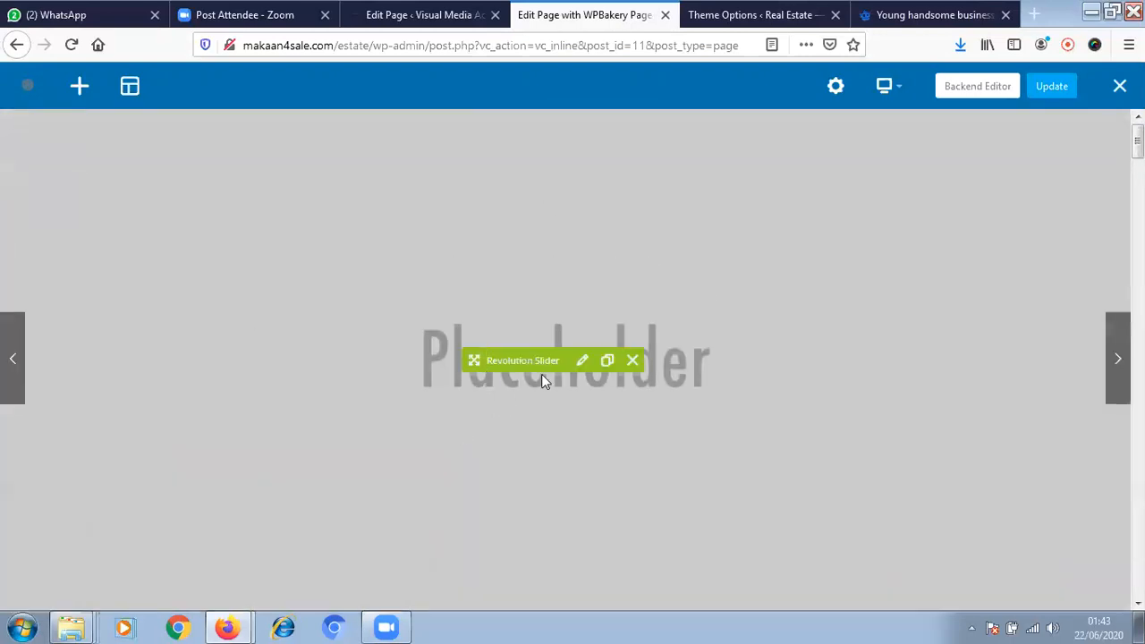
Check the top slider's available sliders, close its settings, and go to Theme Options
{"action": "left_click", "coordinate": [582, 362]}
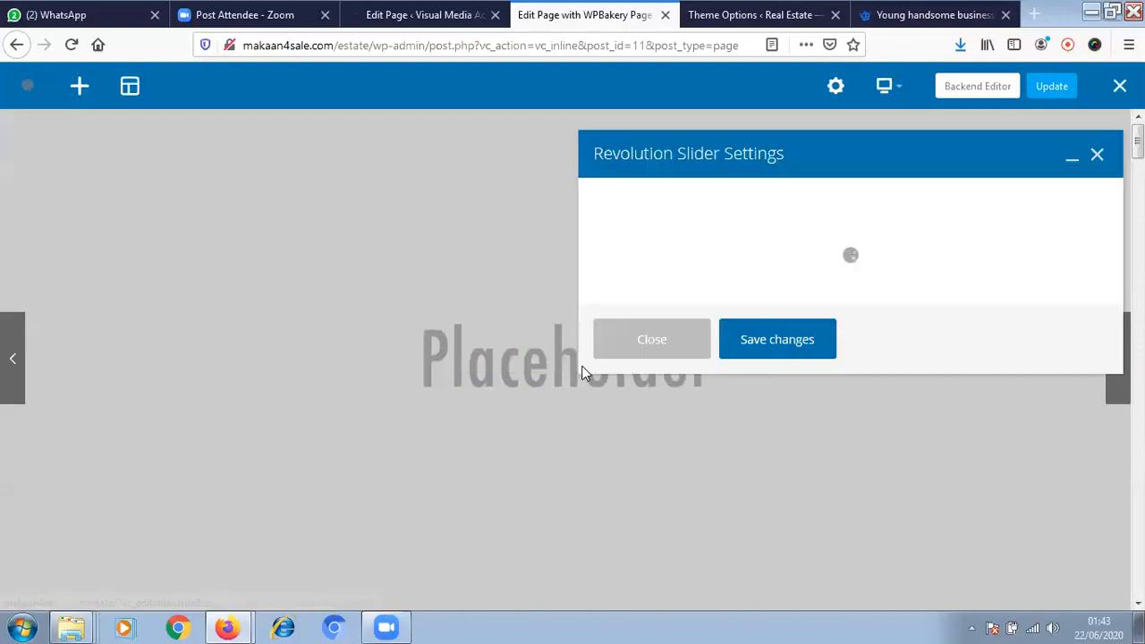
{"action": "left_click", "coordinate": [659, 342]}
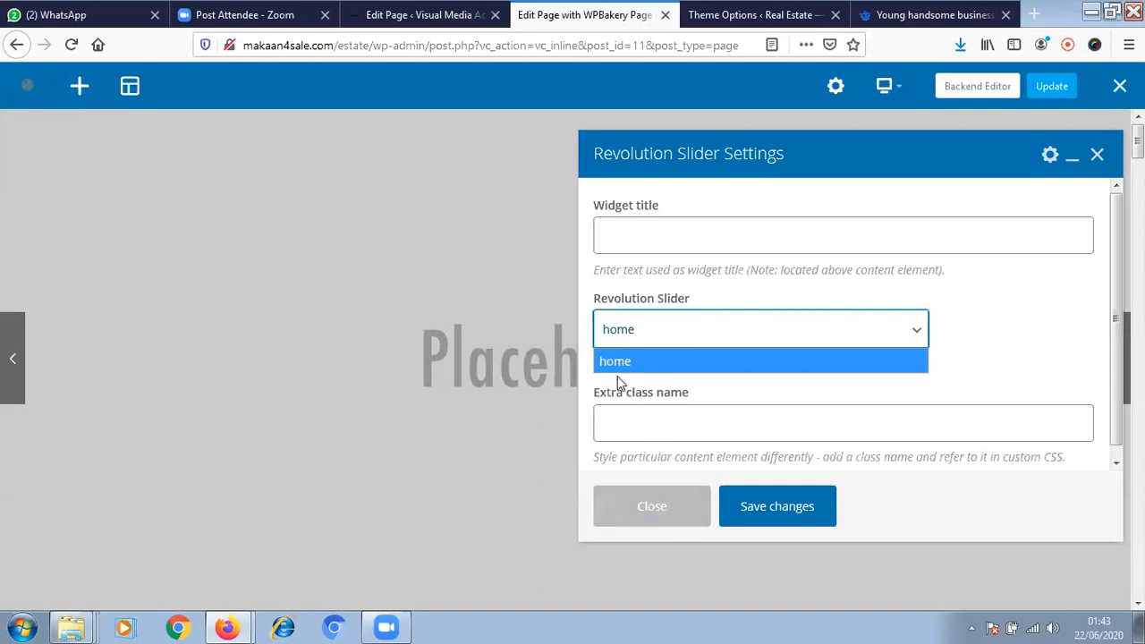
{"action": "left_click", "coordinate": [652, 506]}
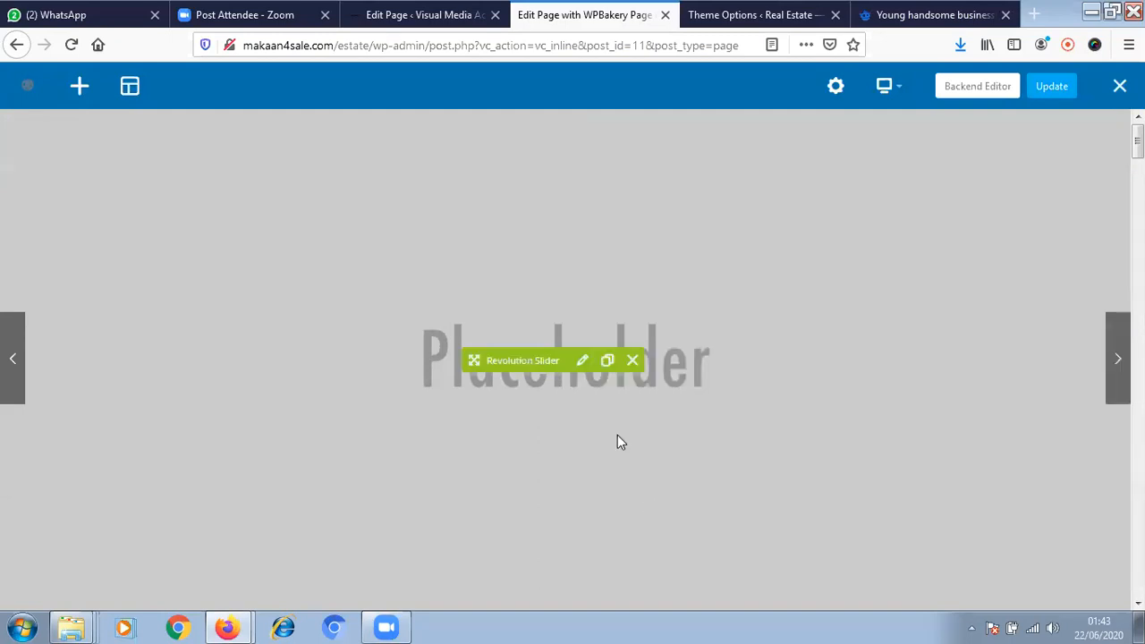
{"action": "left_click", "coordinate": [761, 15]}
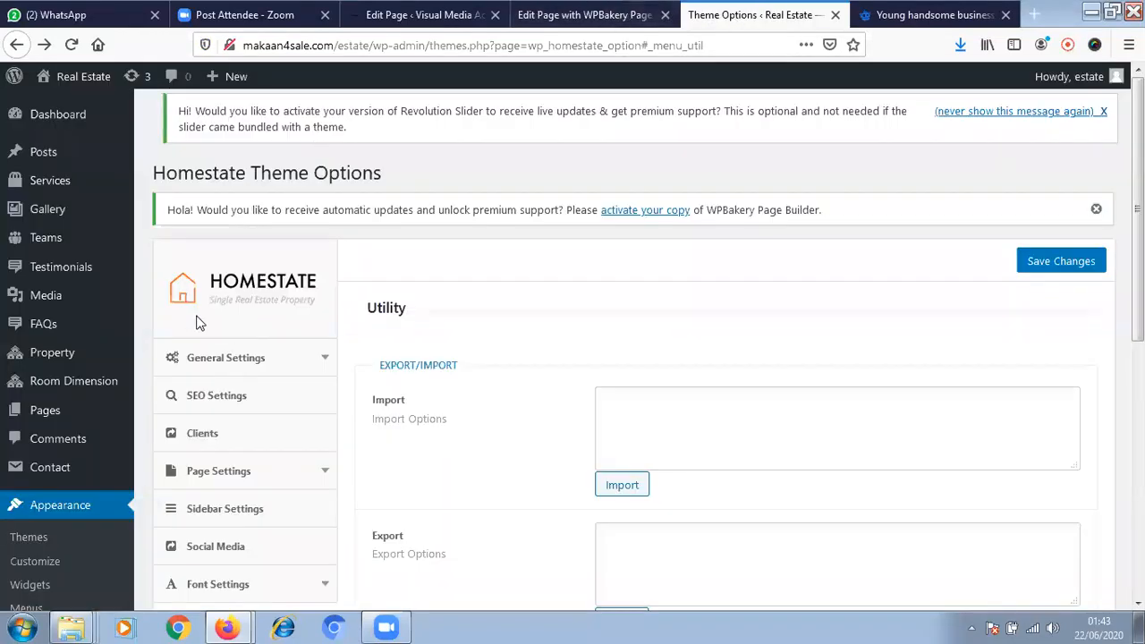
Open Slider Revolution from the admin sidebar and select the home slider
{"action": "scroll", "coordinate": [45, 465], "scroll_direction": "down", "scroll_amount": 5}
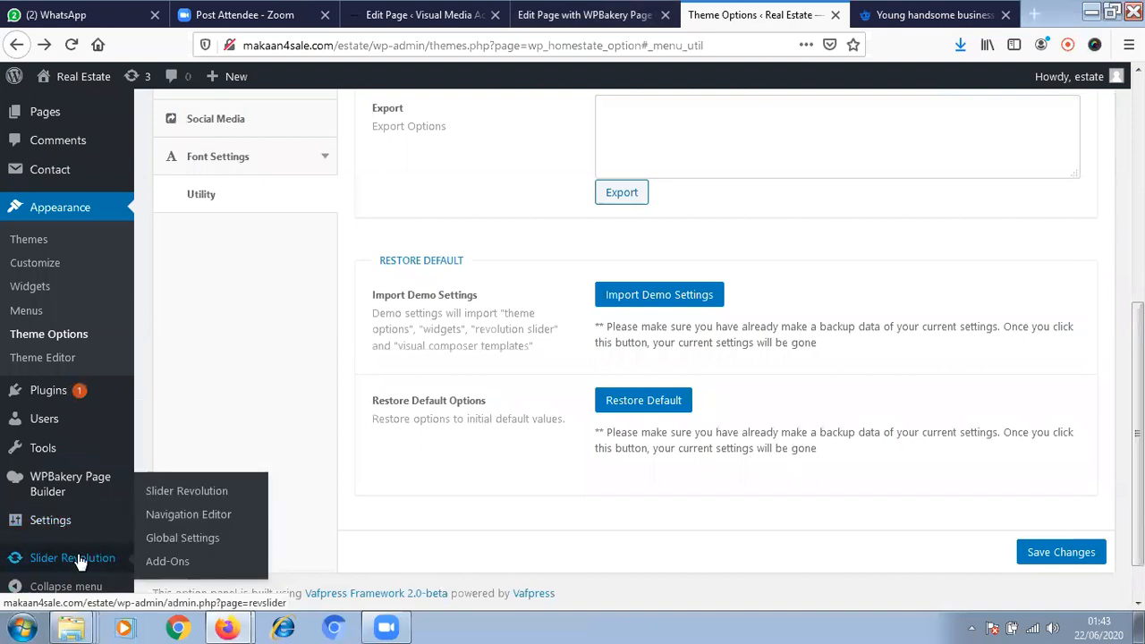
{"action": "left_click", "coordinate": [198, 494]}
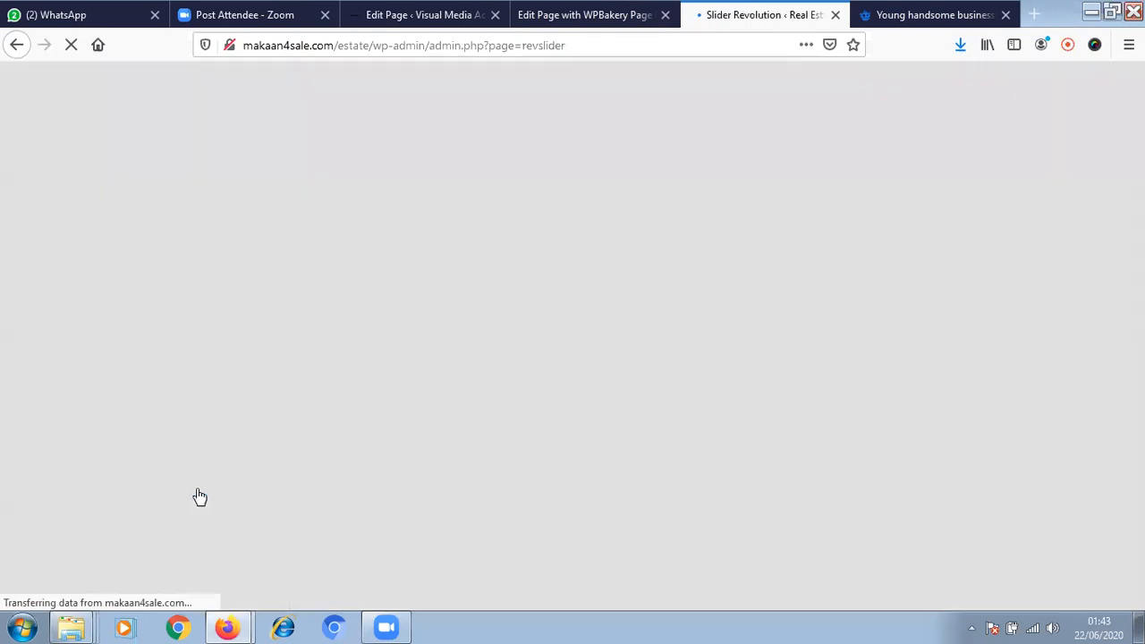
{"action": "scroll", "coordinate": [315, 481], "scroll_direction": "down", "scroll_amount": 5}
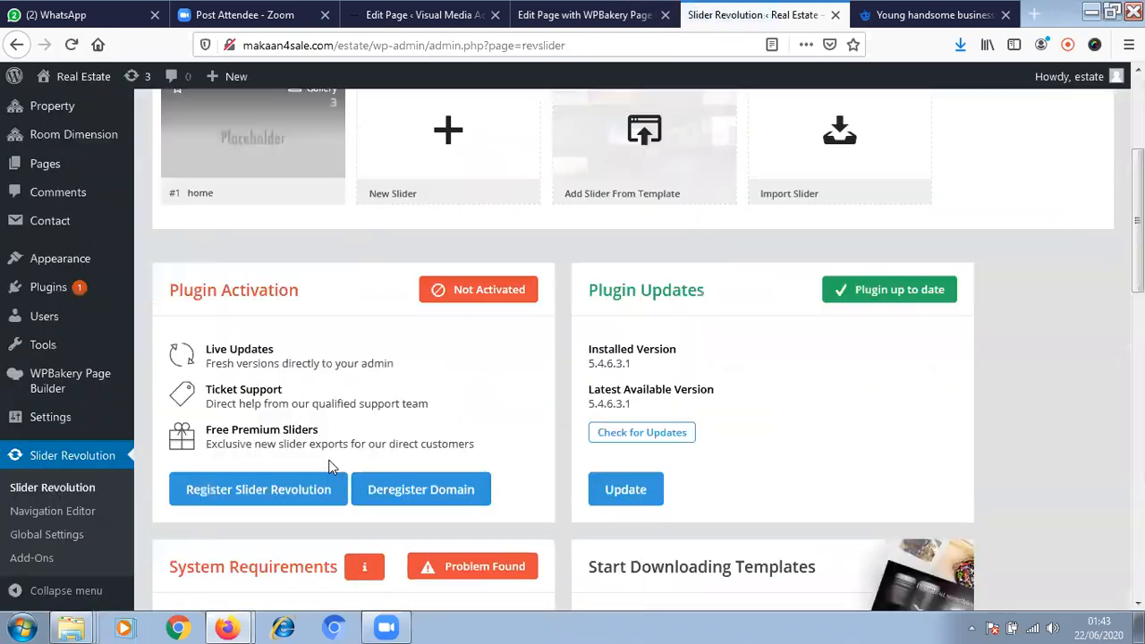
{"action": "scroll", "coordinate": [374, 371], "scroll_direction": "up", "scroll_amount": 1}
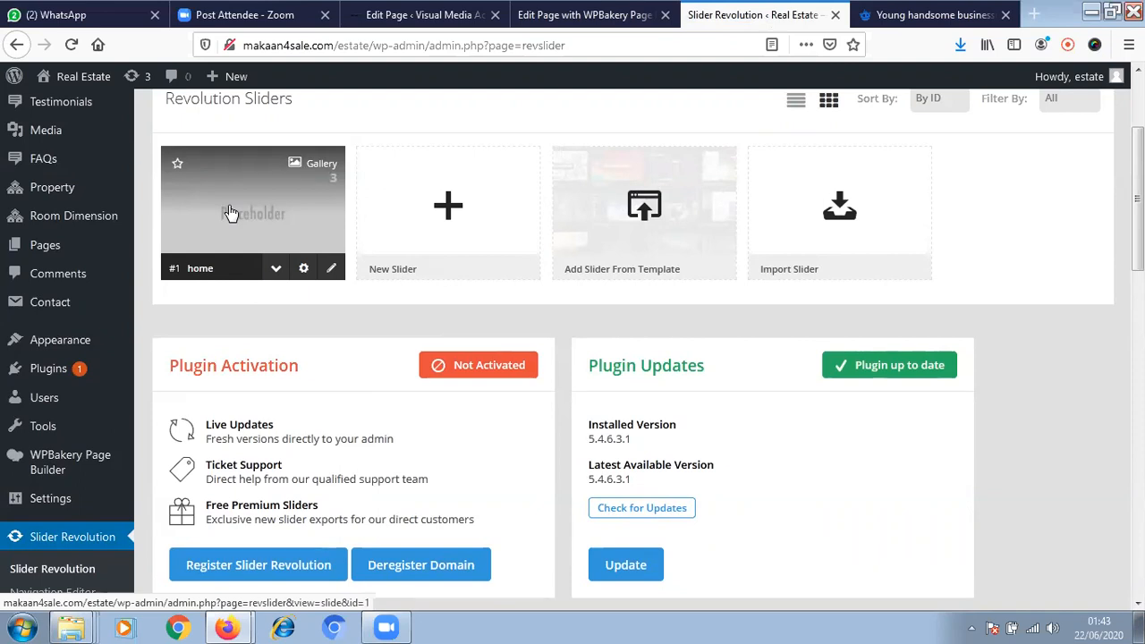
{"action": "left_click", "coordinate": [286, 222]}
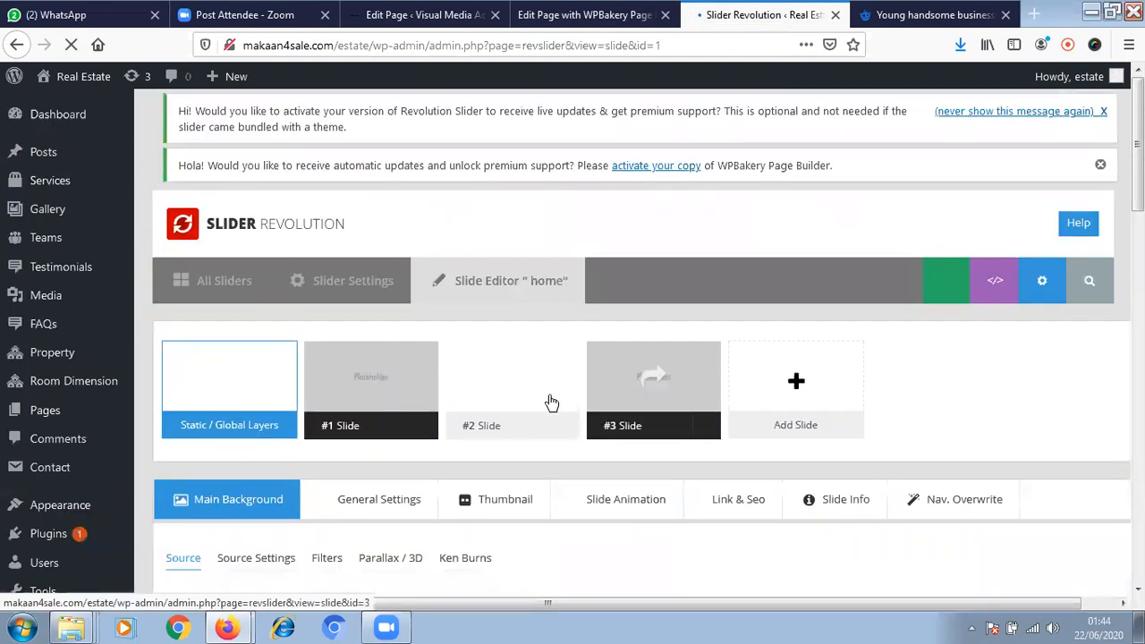
Look over the home slider's slide editor and its slides
{"action": "scroll", "coordinate": [552, 402], "scroll_direction": "down", "scroll_amount": 3}
{"action": "mouse_move", "coordinate": [351, 178]}
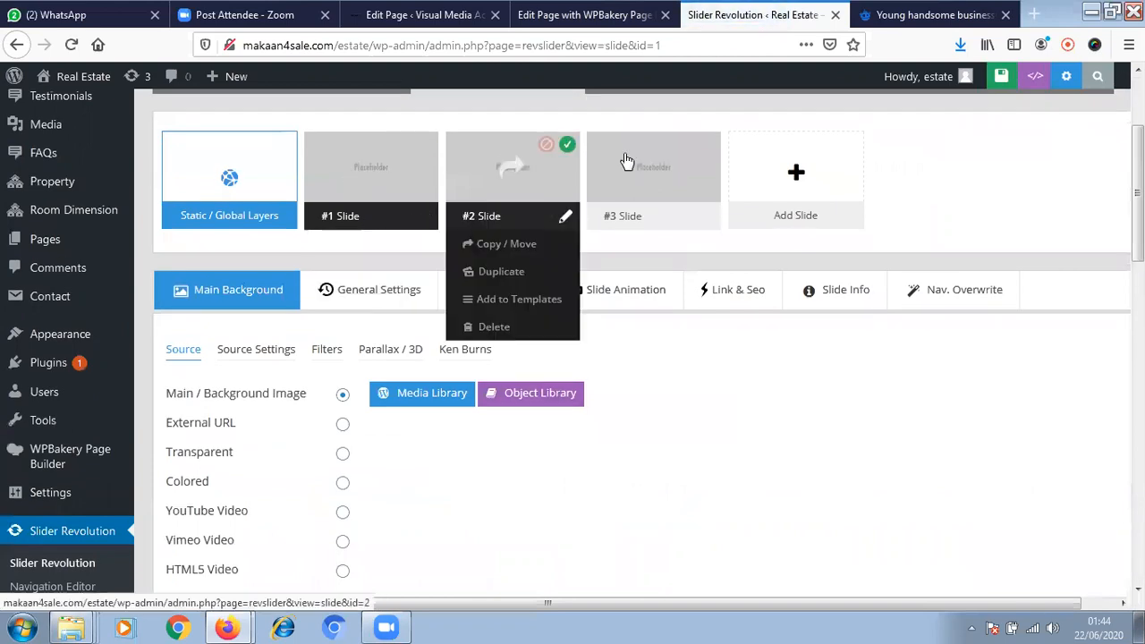
{"action": "mouse_move", "coordinate": [656, 162]}
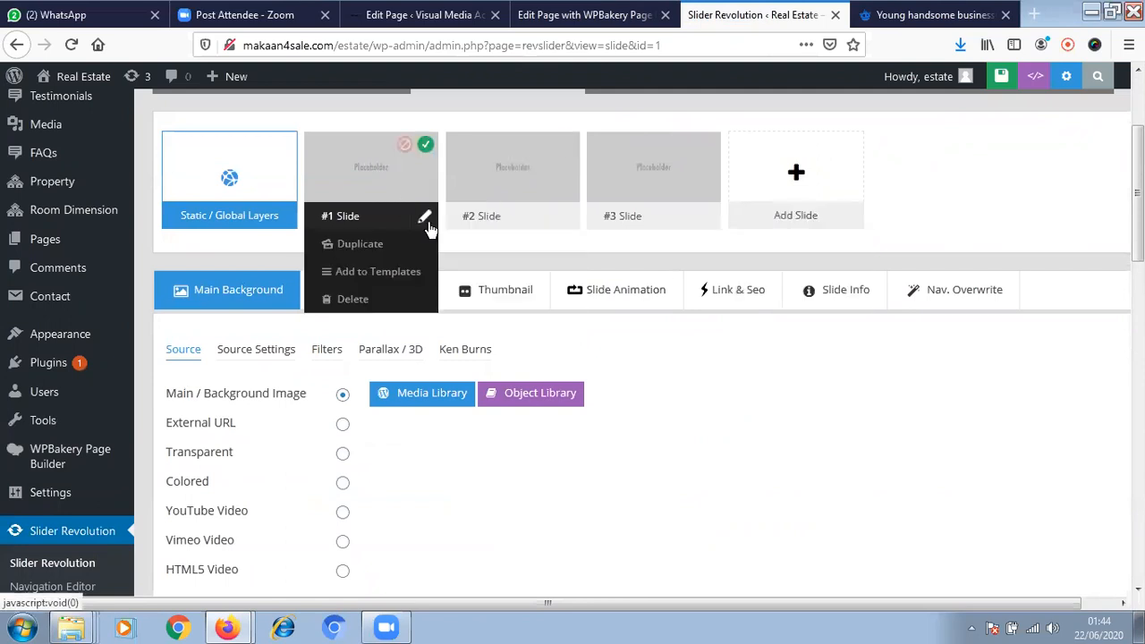
{"action": "scroll", "coordinate": [399, 437], "scroll_direction": "down", "scroll_amount": 5}
{"action": "scroll", "coordinate": [324, 371], "scroll_direction": "down", "scroll_amount": 6}
{"action": "scroll", "coordinate": [361, 396], "scroll_direction": "up", "scroll_amount": 1}
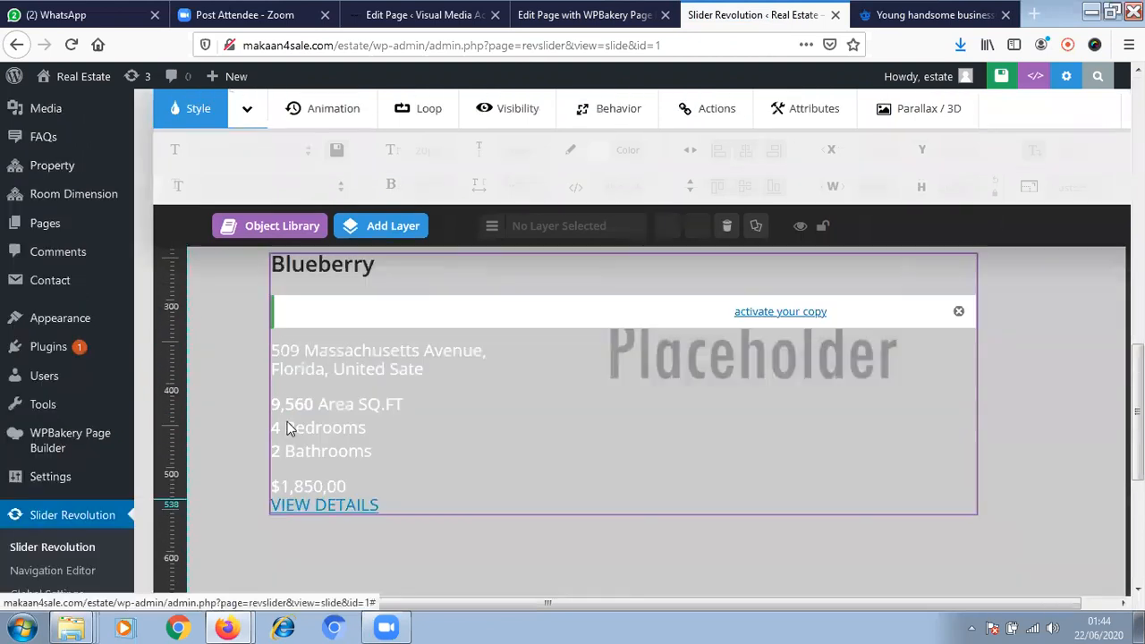
{"action": "scroll", "coordinate": [286, 427], "scroll_direction": "up", "scroll_amount": 10}
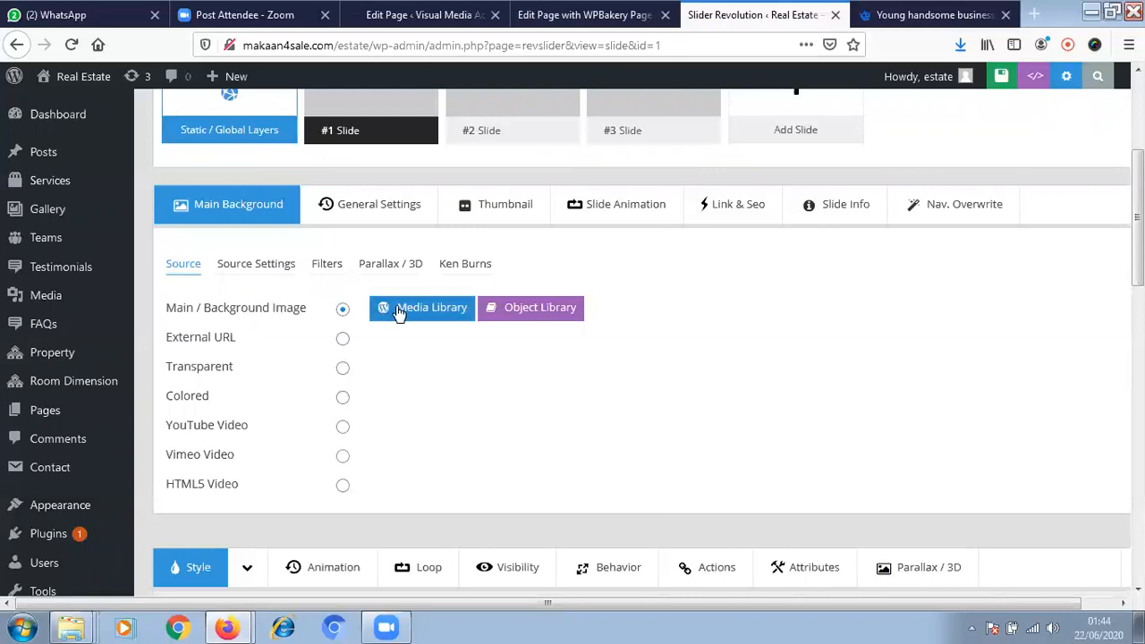
Check slide #1's General, Thumbnail and Animation tabs, then pick a Main Background image
{"action": "left_click", "coordinate": [381, 206]}
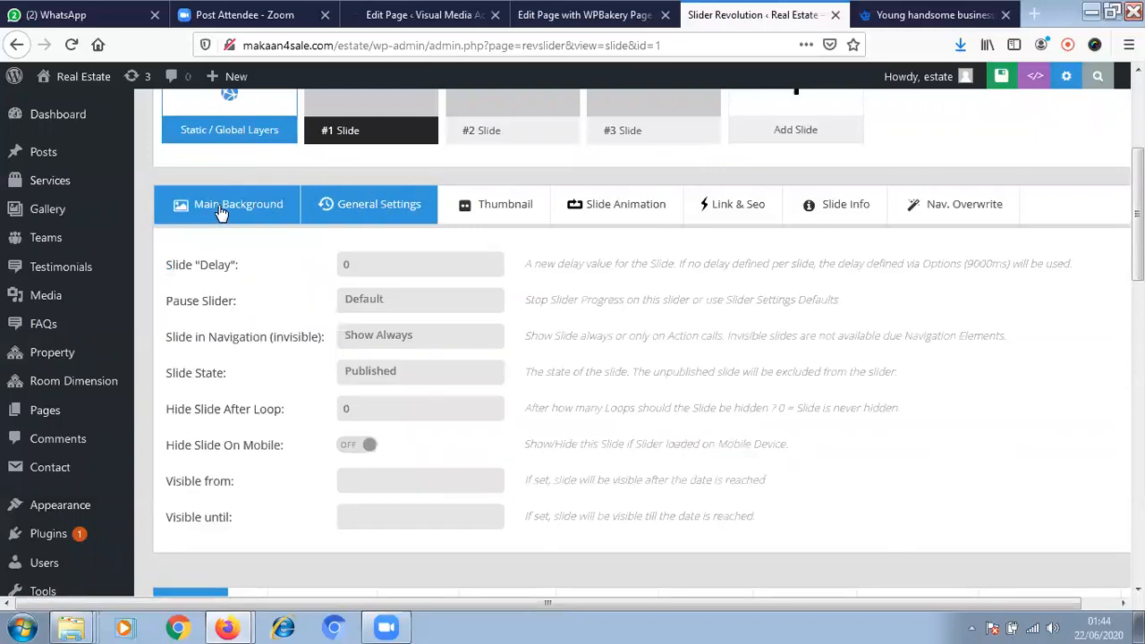
{"action": "left_click", "coordinate": [501, 205]}
{"action": "left_click", "coordinate": [621, 203]}
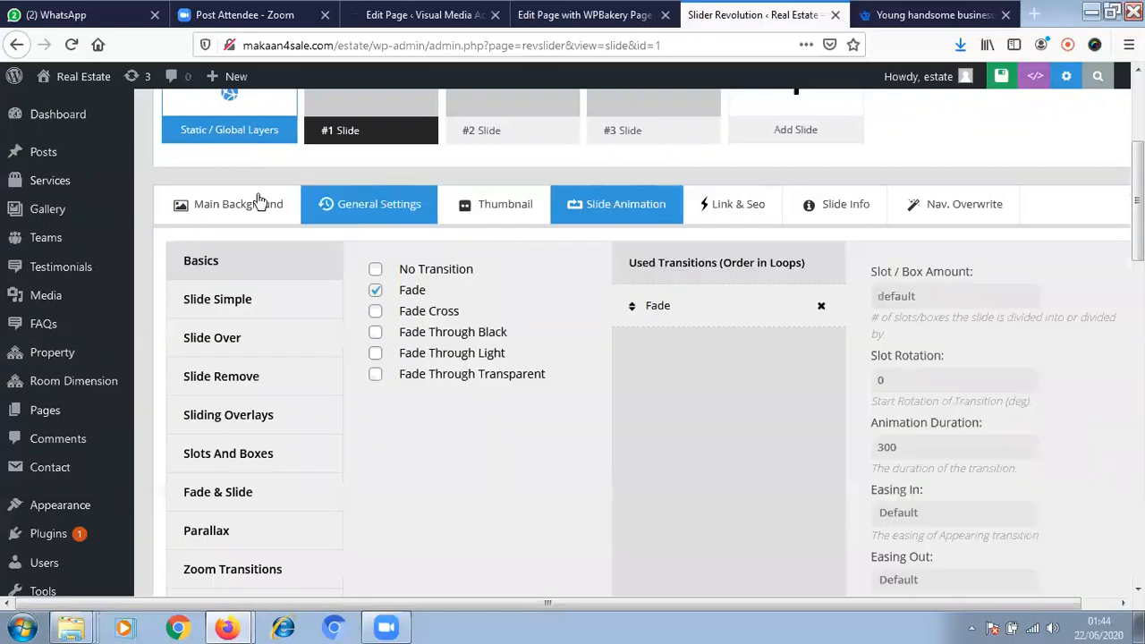
{"action": "left_click", "coordinate": [250, 202]}
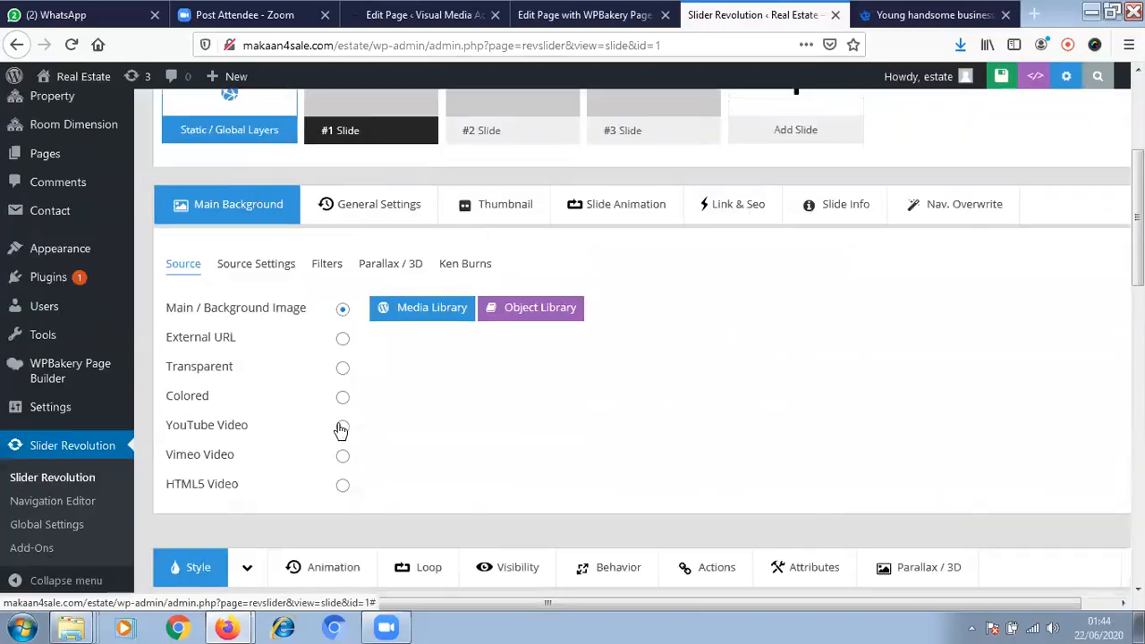
{"action": "scroll", "coordinate": [341, 430], "scroll_direction": "down", "scroll_amount": 3}
{"action": "scroll", "coordinate": [328, 337], "scroll_direction": "up", "scroll_amount": 1}
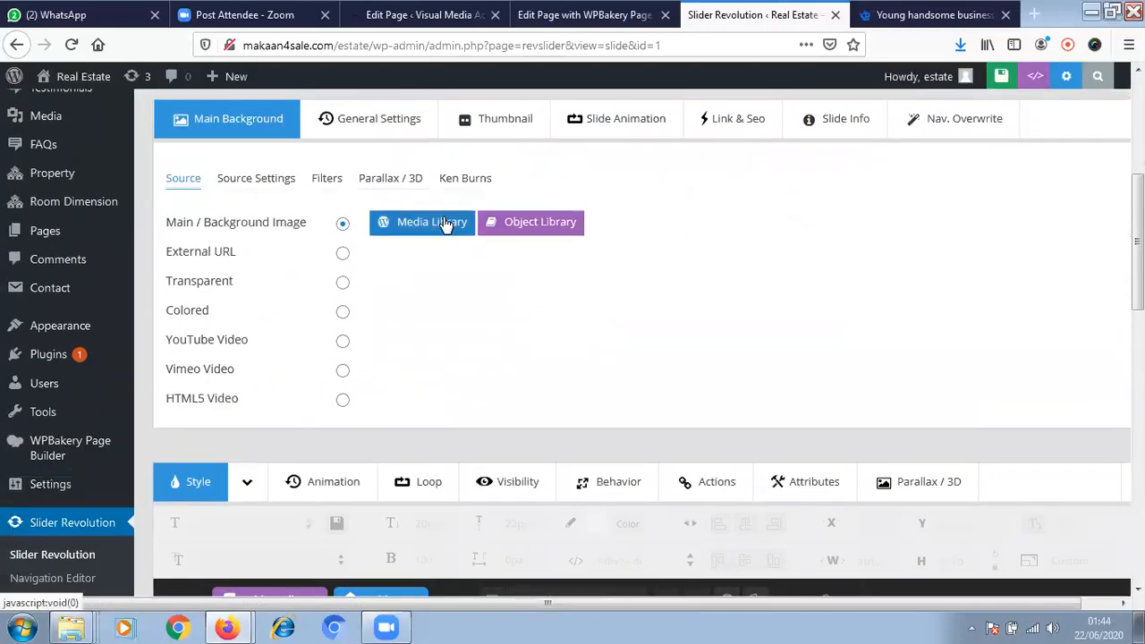
{"action": "left_click", "coordinate": [445, 225]}
Browse the upload file picker to E:\Projects\SMO\Majestic
{"action": "left_click", "coordinate": [56, 148]}
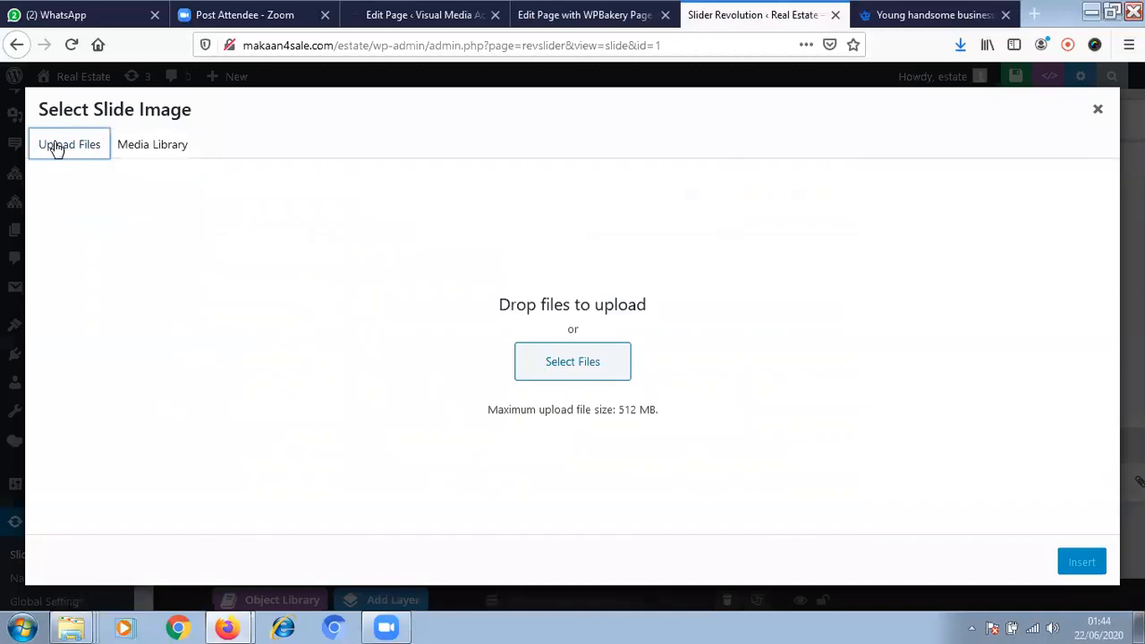
{"action": "left_click", "coordinate": [576, 362]}
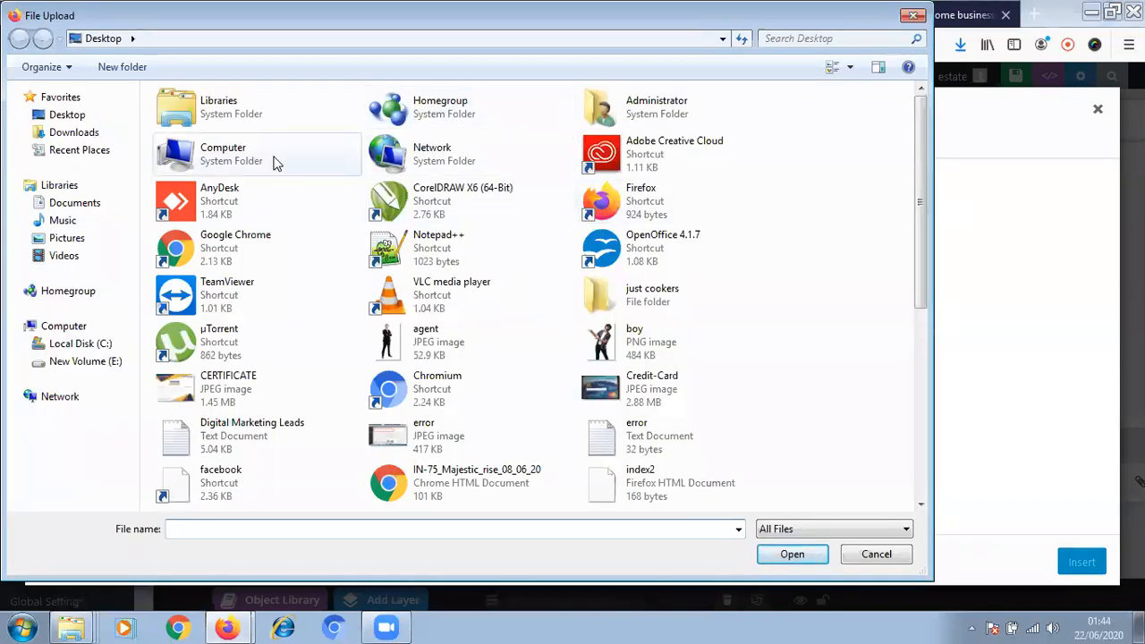
{"action": "double_click", "coordinate": [236, 157]}
{"action": "double_click", "coordinate": [420, 132]}
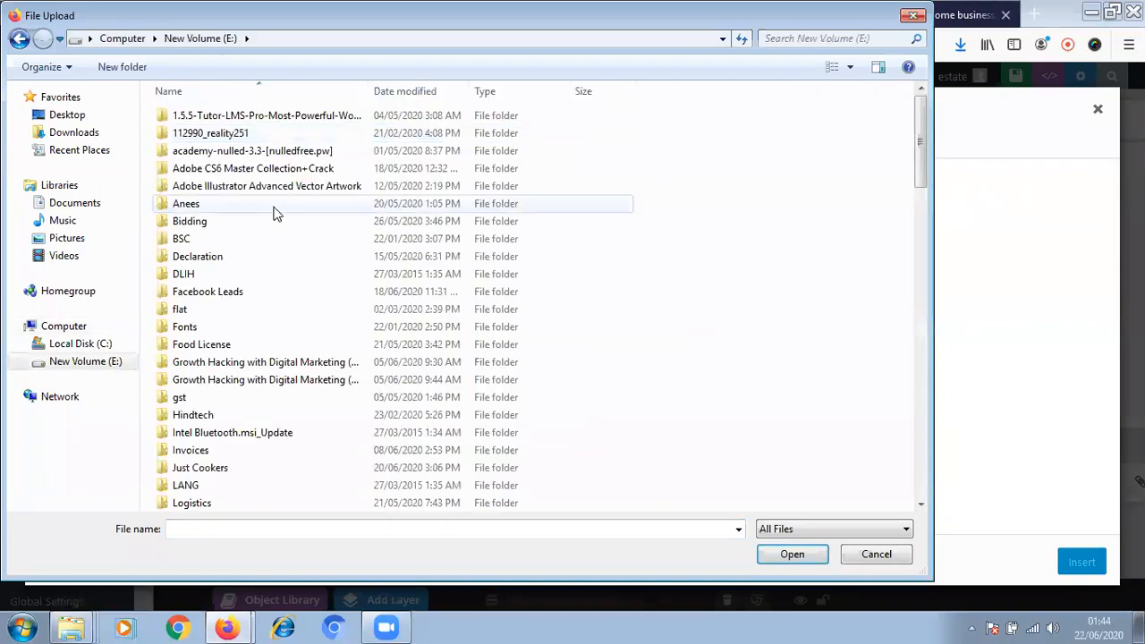
{"action": "key", "text": "p"}
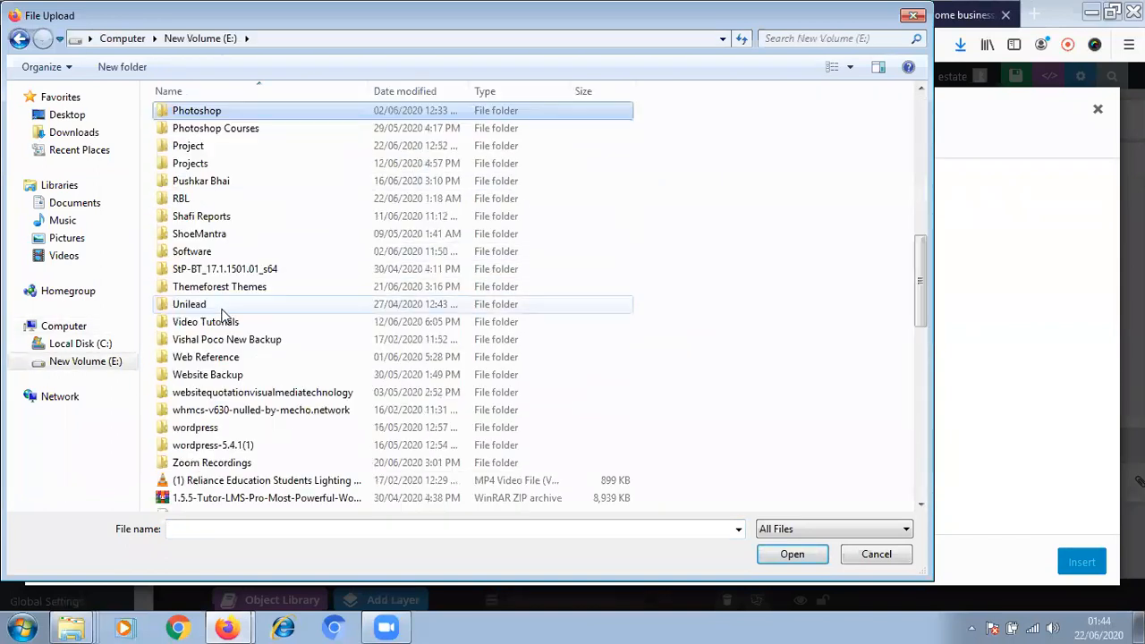
{"action": "double_click", "coordinate": [223, 163]}
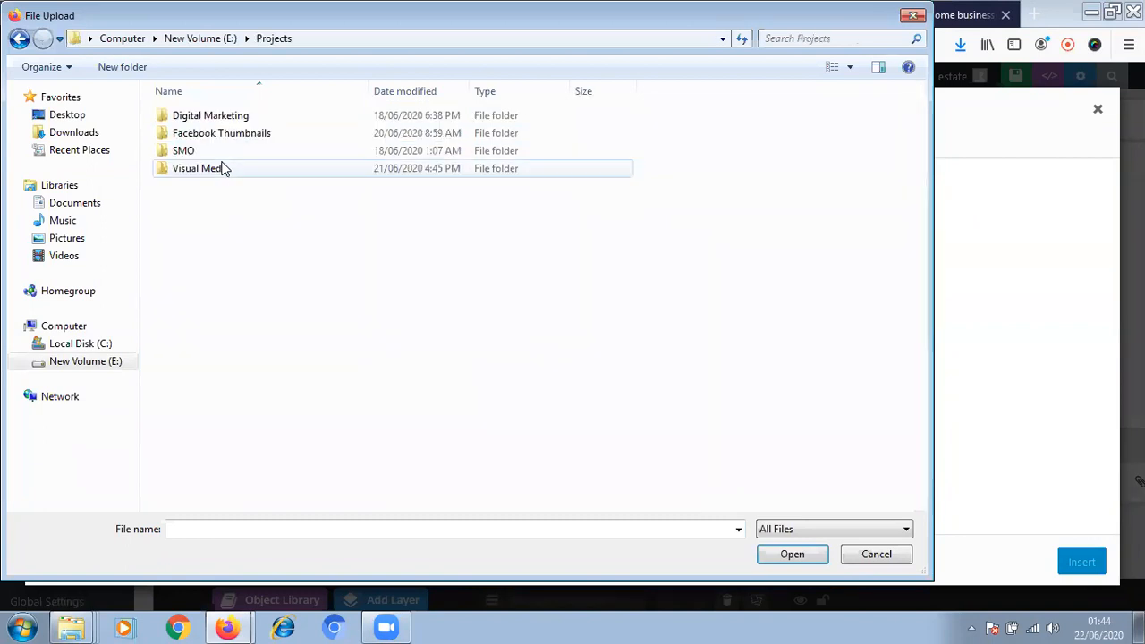
{"action": "double_click", "coordinate": [208, 158]}
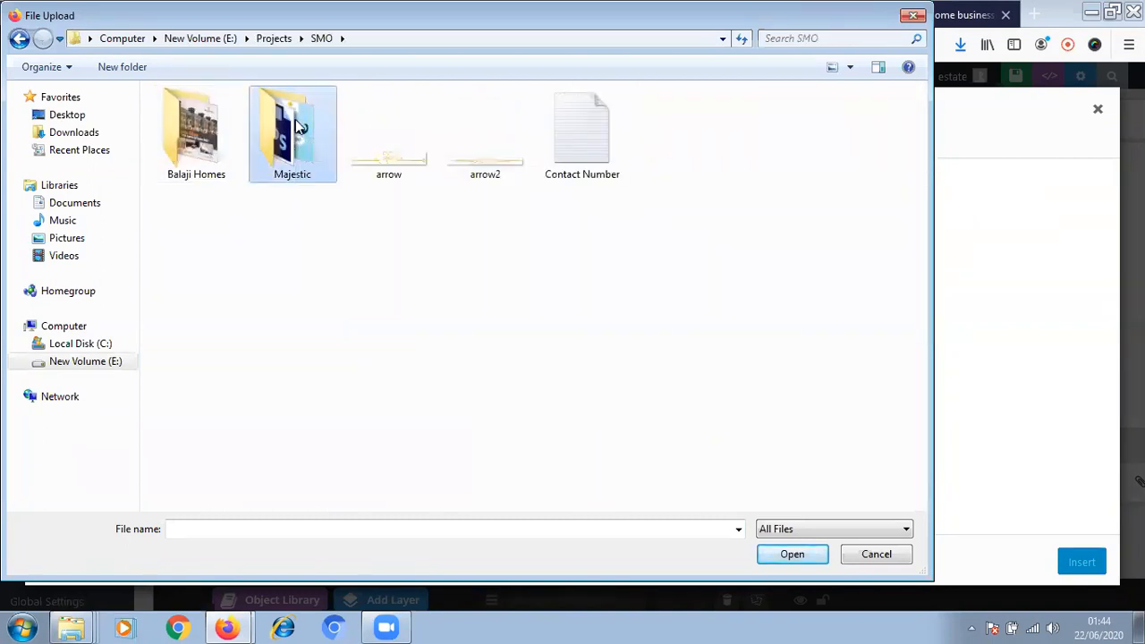
{"action": "double_click", "coordinate": [295, 125]}
Upload banner4 and insert it as slide #1's background
{"action": "left_click", "coordinate": [685, 410]}
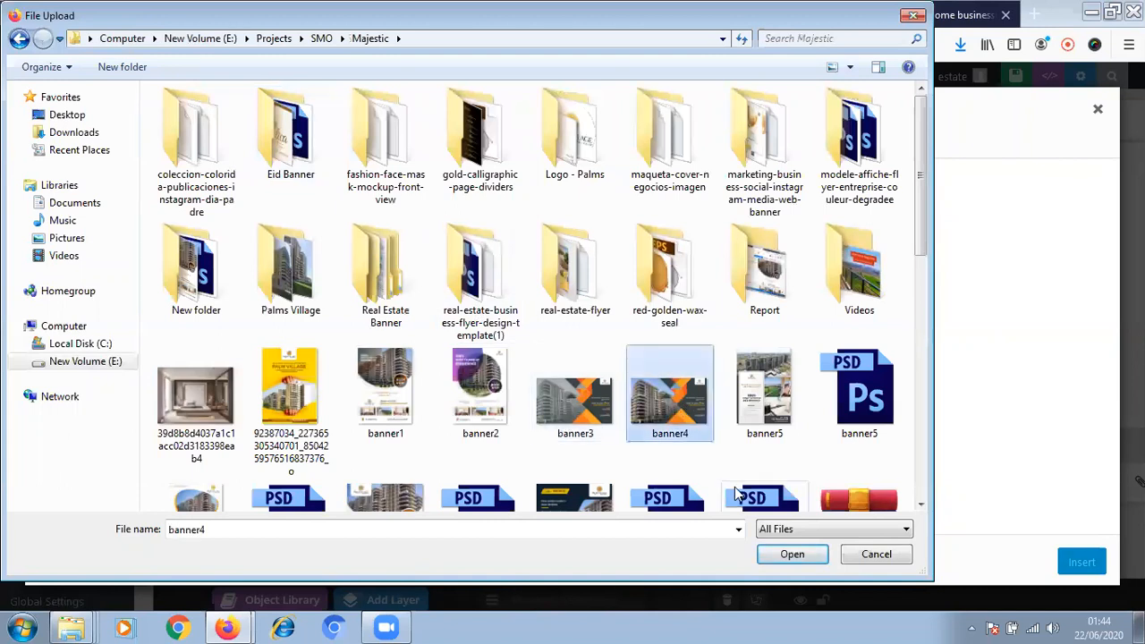
{"action": "scroll", "coordinate": [687, 413], "scroll_direction": "down", "scroll_amount": 3}
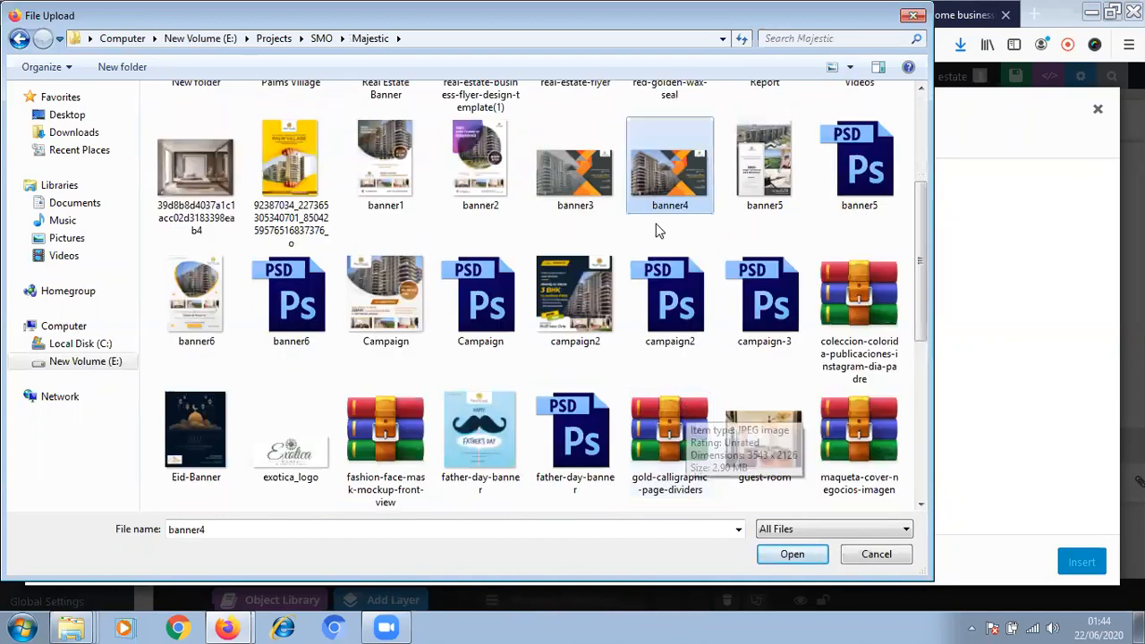
{"action": "double_click", "coordinate": [664, 166]}
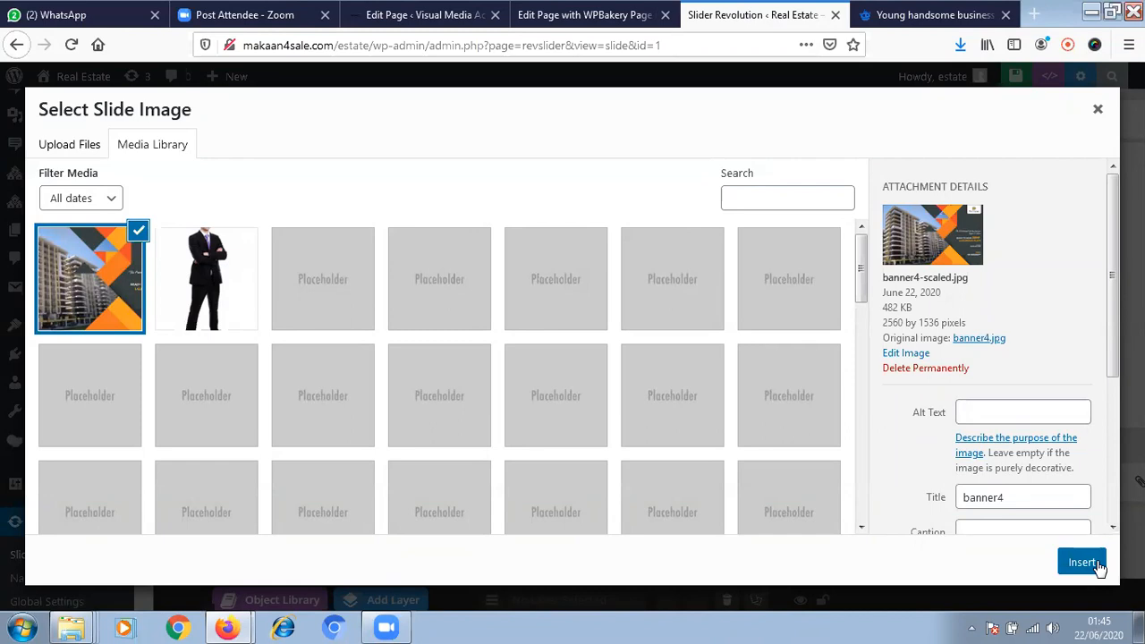
{"action": "left_click", "coordinate": [1097, 563]}
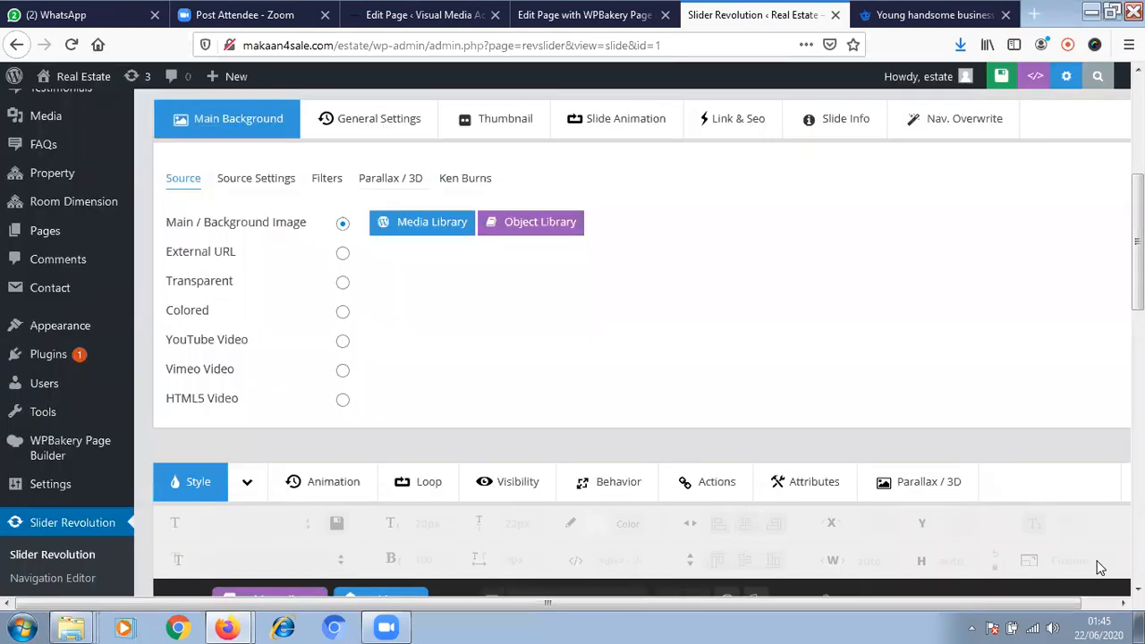
{"action": "scroll", "coordinate": [504, 337], "scroll_direction": "up", "scroll_amount": 2}
Save slide #1 with its new banner4 background
{"action": "mouse_move", "coordinate": [364, 201]}
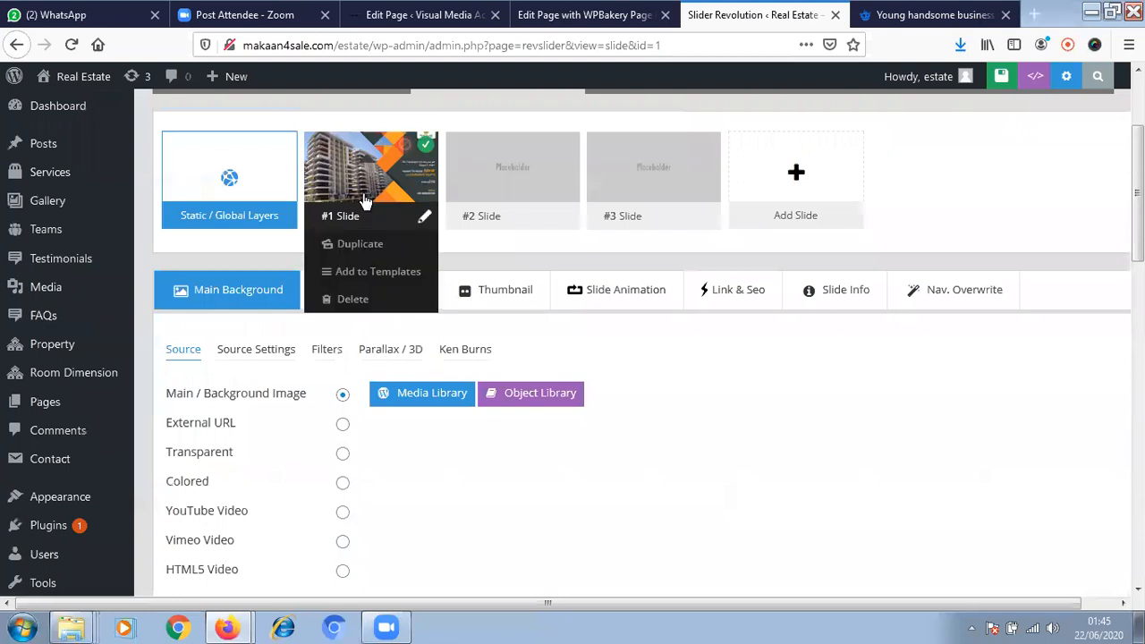
{"action": "scroll", "coordinate": [905, 414], "scroll_direction": "up", "scroll_amount": 2}
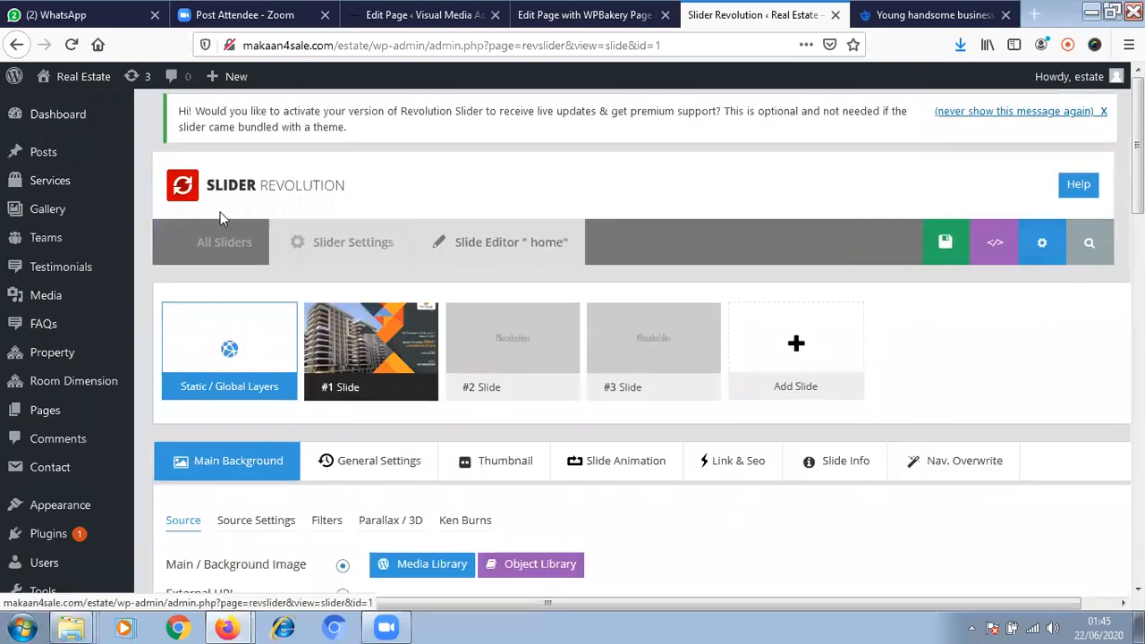
{"action": "scroll", "coordinate": [962, 447], "scroll_direction": "down", "scroll_amount": 4}
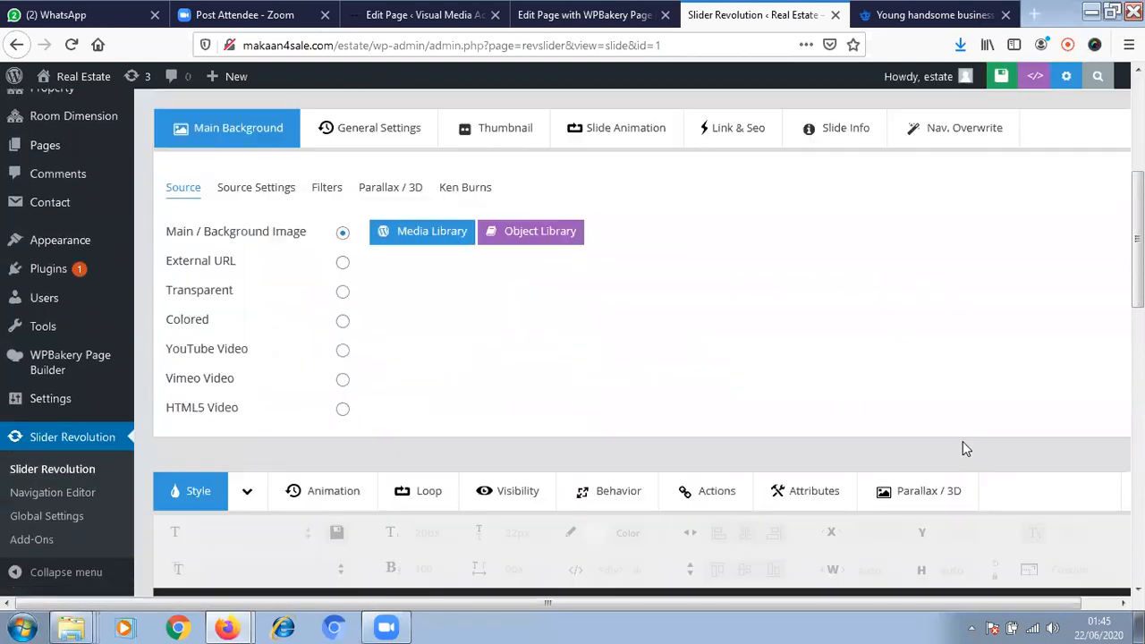
{"action": "scroll", "coordinate": [962, 441], "scroll_direction": "down", "scroll_amount": 6}
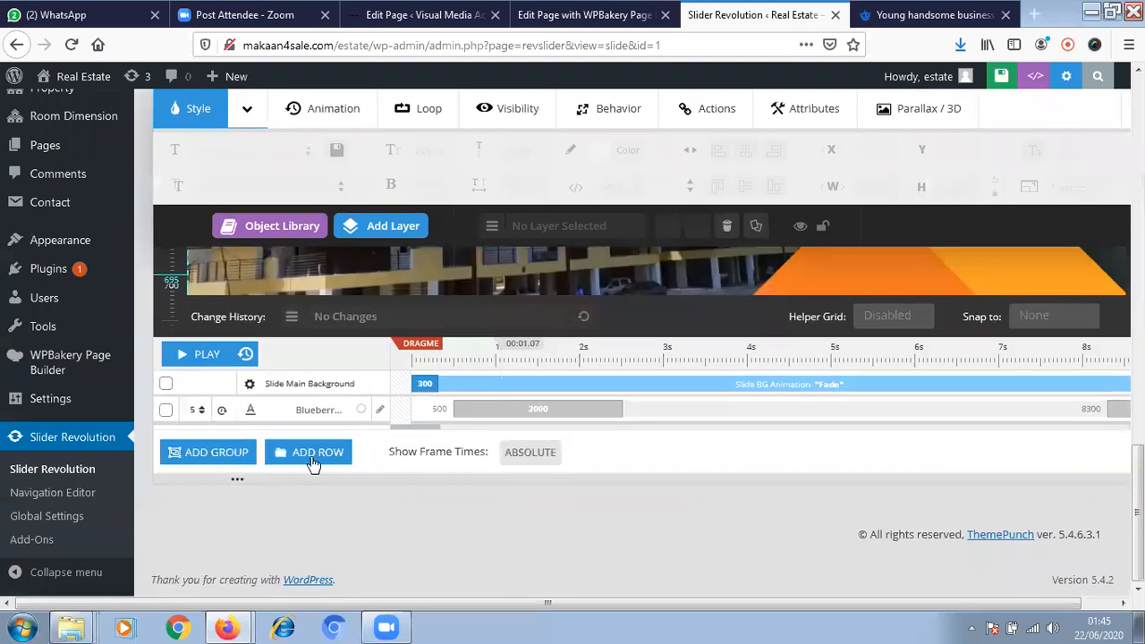
{"action": "scroll", "coordinate": [545, 382], "scroll_direction": "up", "scroll_amount": 2}
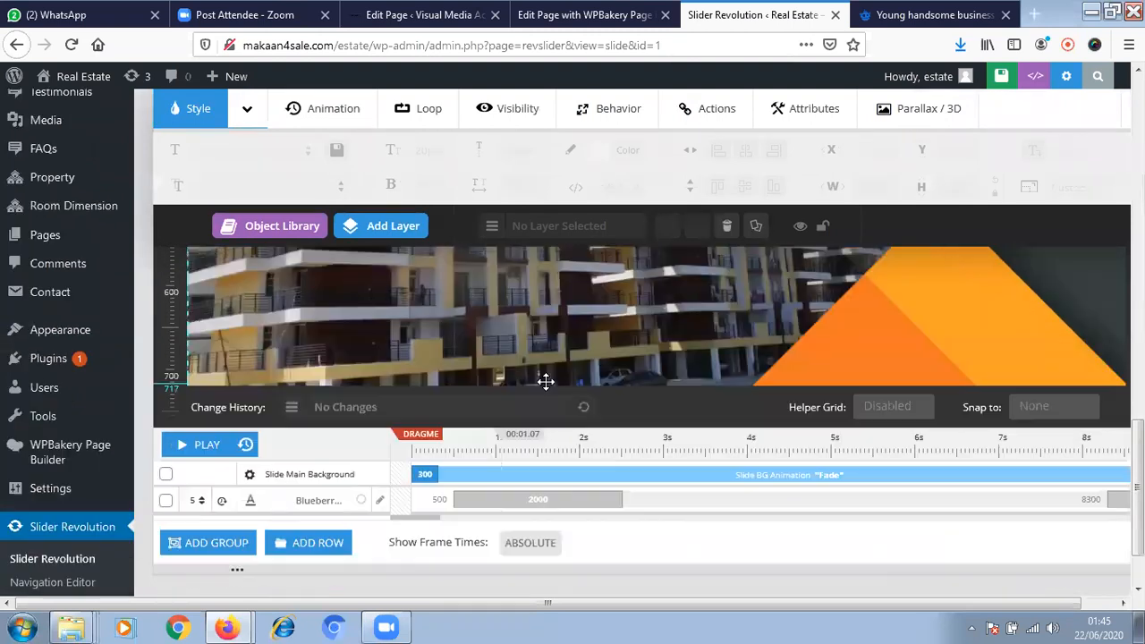
{"action": "scroll", "coordinate": [546, 382], "scroll_direction": "up", "scroll_amount": 6}
{"action": "scroll", "coordinate": [488, 381], "scroll_direction": "up", "scroll_amount": 1}
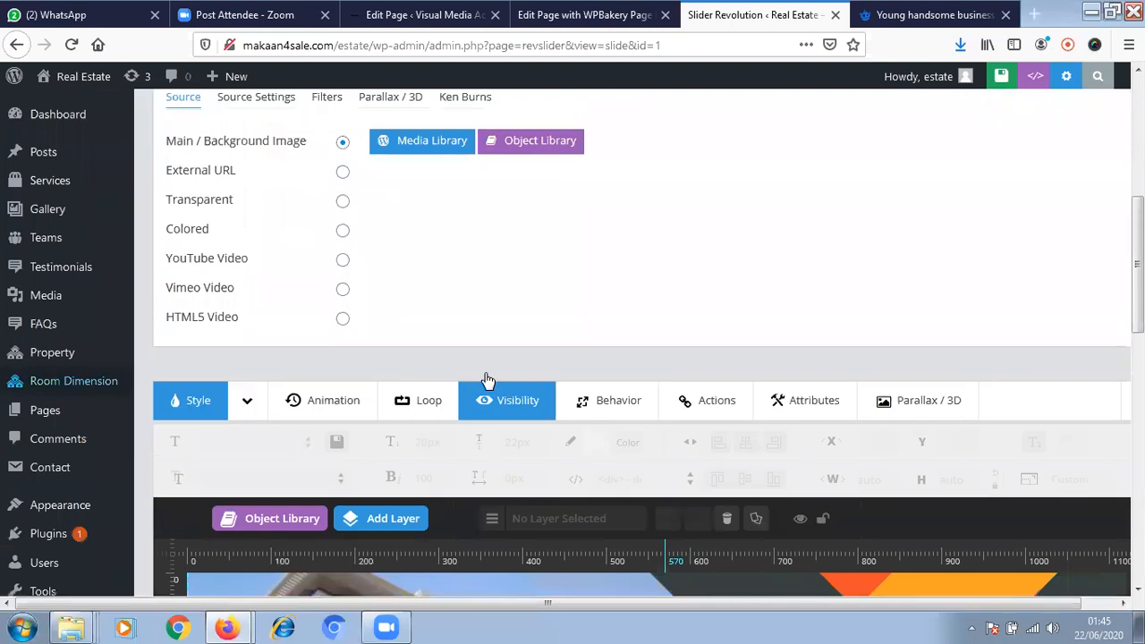
{"action": "scroll", "coordinate": [487, 380], "scroll_direction": "up", "scroll_amount": 7}
{"action": "mouse_move", "coordinate": [605, 248]}
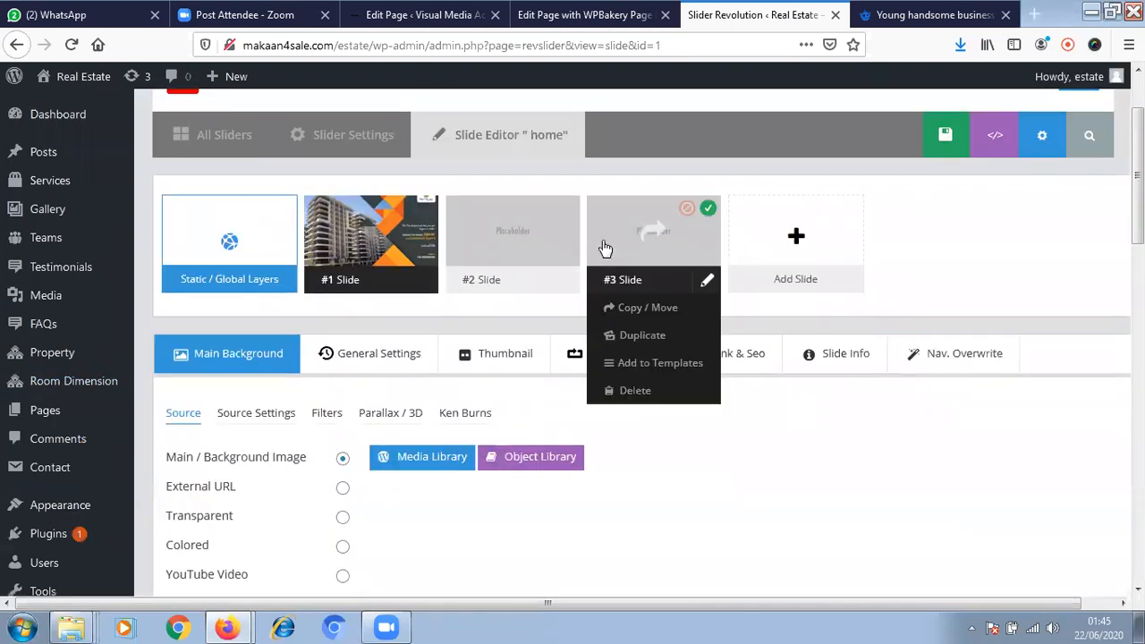
{"action": "left_click", "coordinate": [910, 146]}
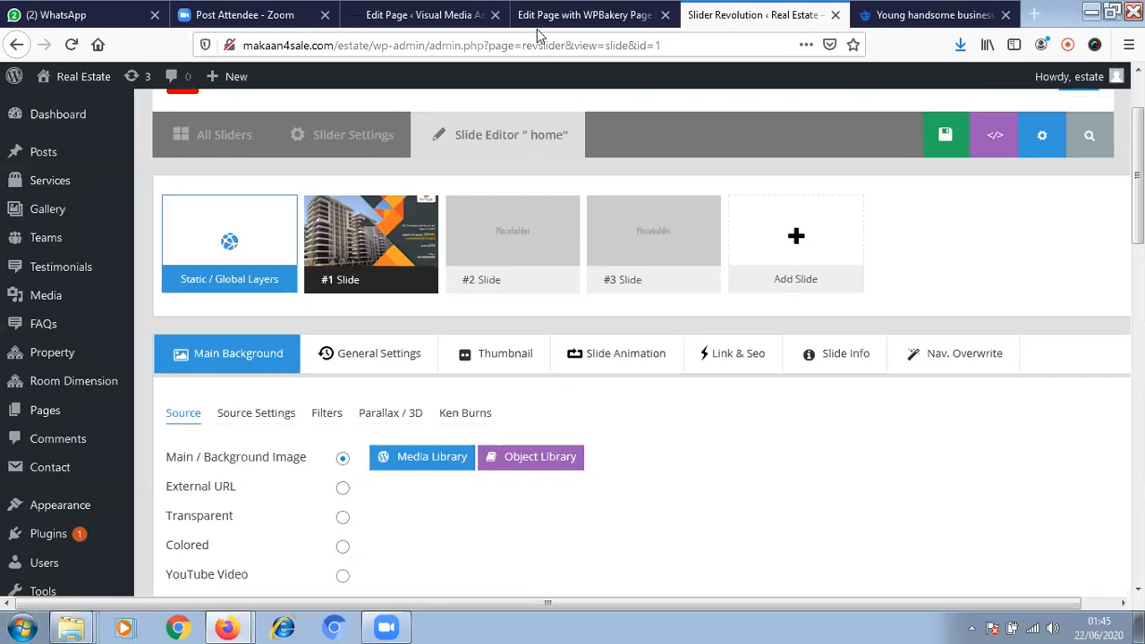
Check the live site's Room Dimension section in the other window, then return to the editor
{"action": "key", "text": "alt+Tab"}
{"action": "scroll", "coordinate": [264, 164], "scroll_direction": "up", "scroll_amount": 10}
{"action": "scroll", "coordinate": [263, 158], "scroll_direction": "up", "scroll_amount": 10}
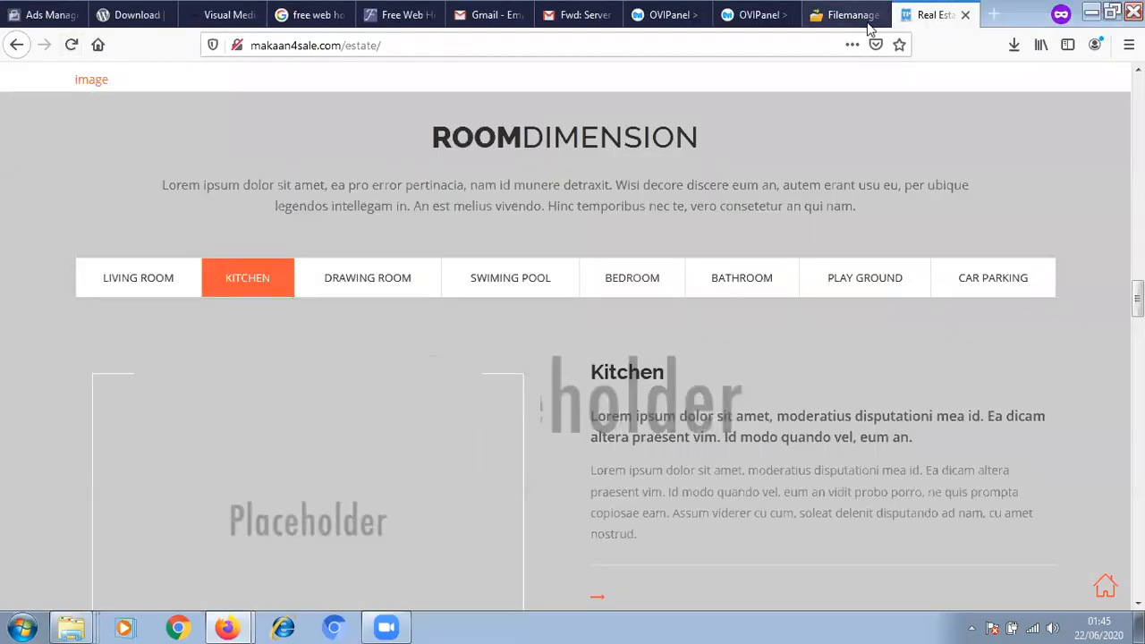
{"action": "key", "text": "alt+Tab"}
Save the edited page in the WPBakery front-end editor with Update
{"action": "left_click", "coordinate": [605, 13]}
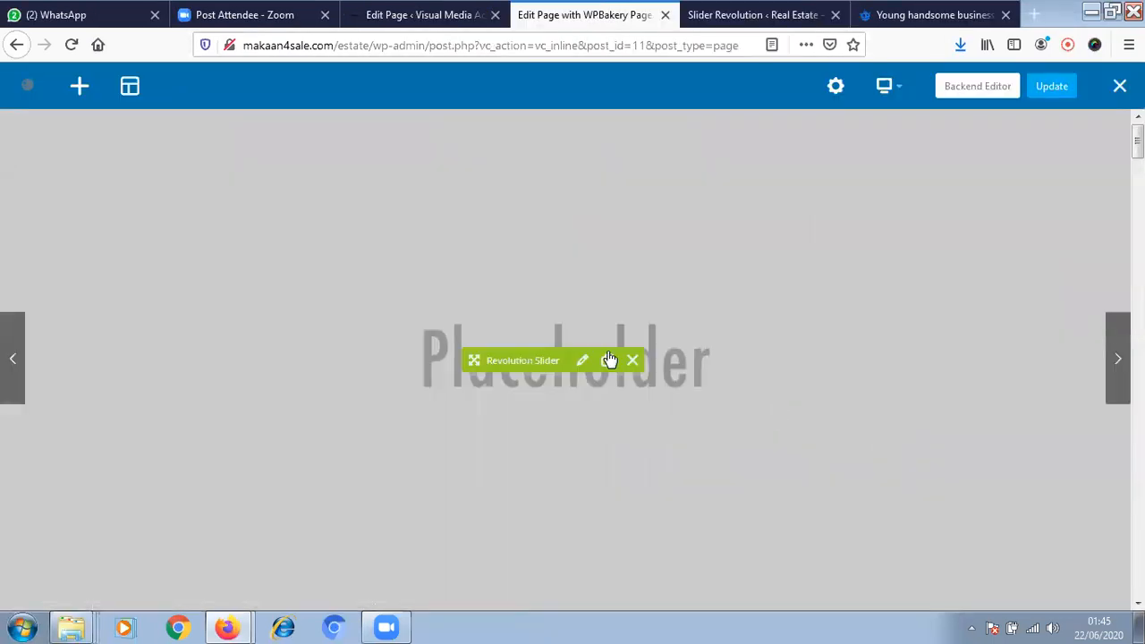
{"action": "left_click", "coordinate": [1057, 87]}
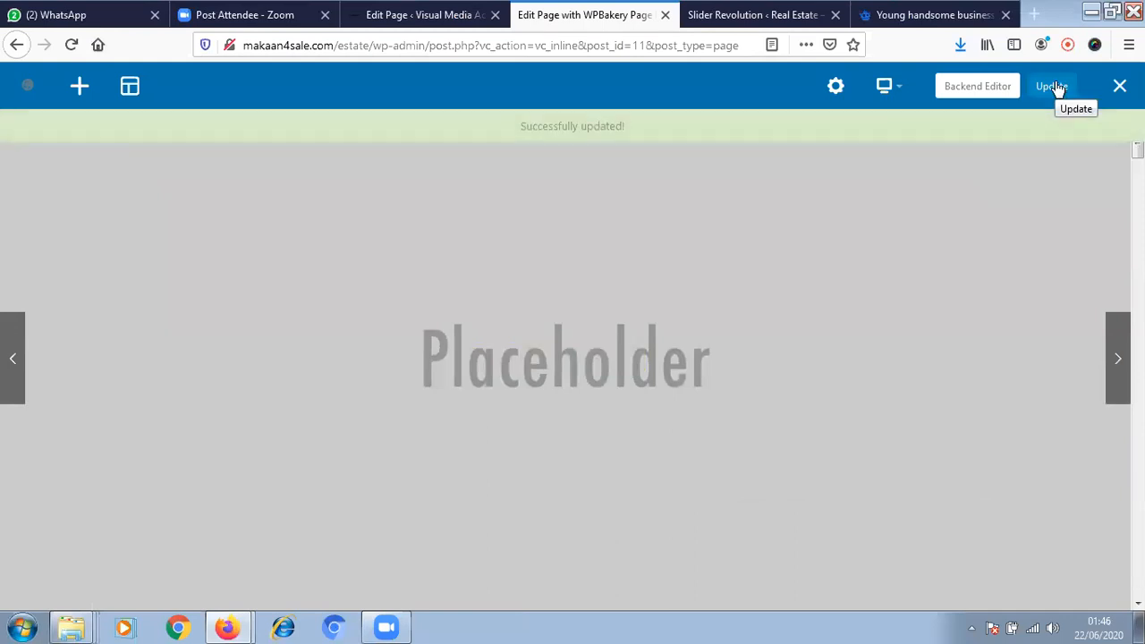
{"action": "left_click_drag", "start_coordinate": [526, 126], "coordinate": [672, 134]}
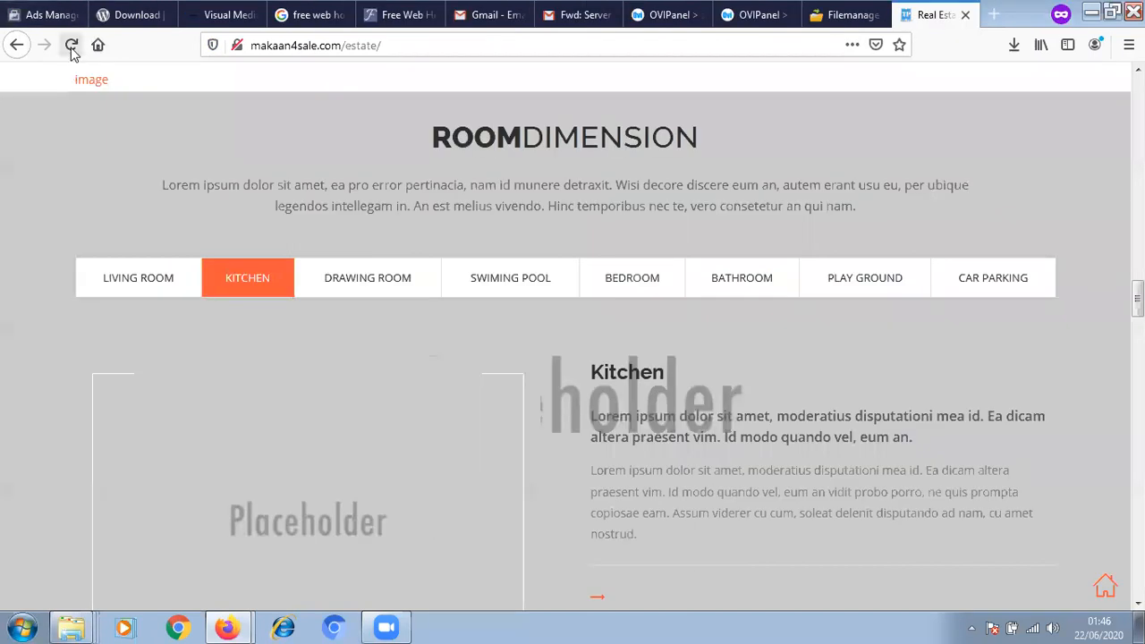
Reload the live estate site and test the Contact Agent form's Full Name, Email and Message fields
{"action": "left_click", "coordinate": [72, 46]}
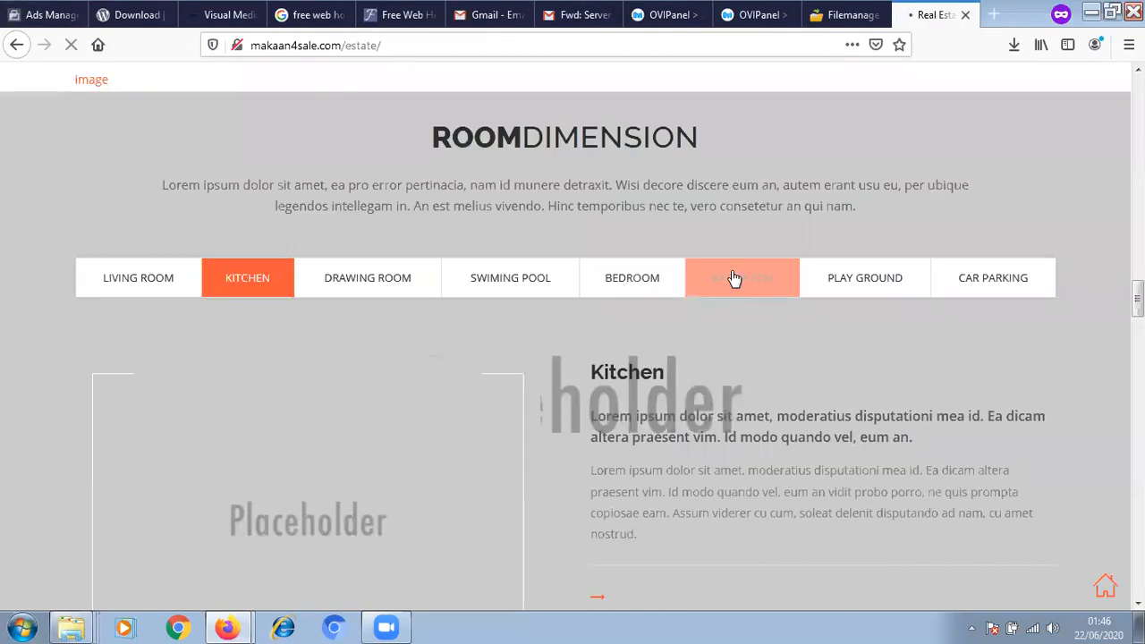
{"action": "scroll", "coordinate": [745, 394], "scroll_direction": "up", "scroll_amount": 10}
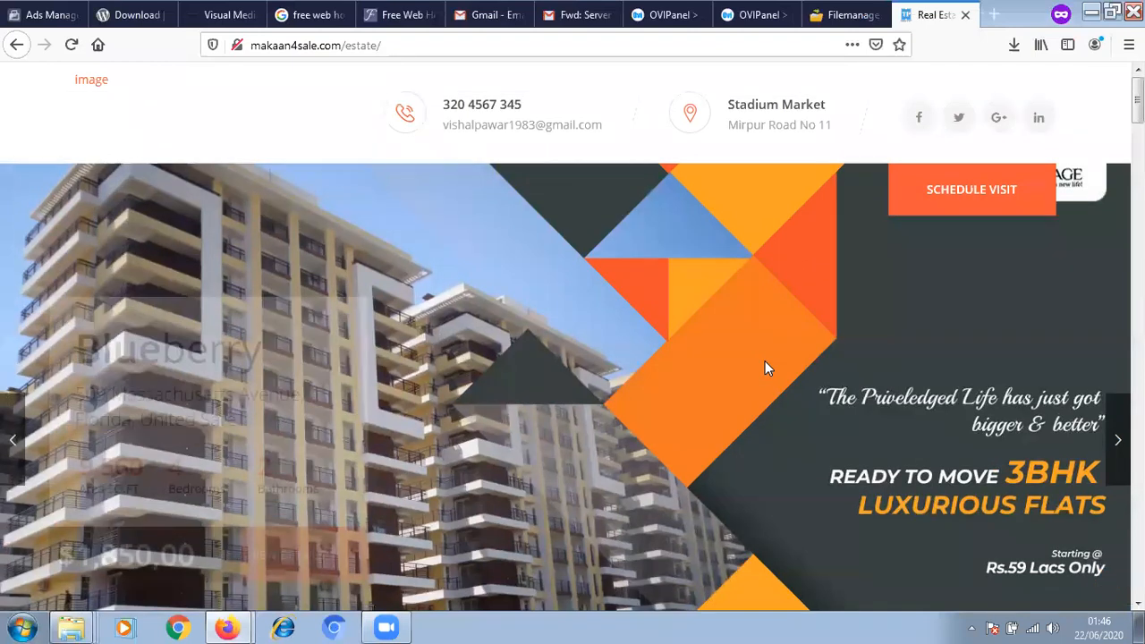
{"action": "scroll", "coordinate": [765, 360], "scroll_direction": "down", "scroll_amount": 2}
{"action": "scroll", "coordinate": [765, 369], "scroll_direction": "up", "scroll_amount": 2}
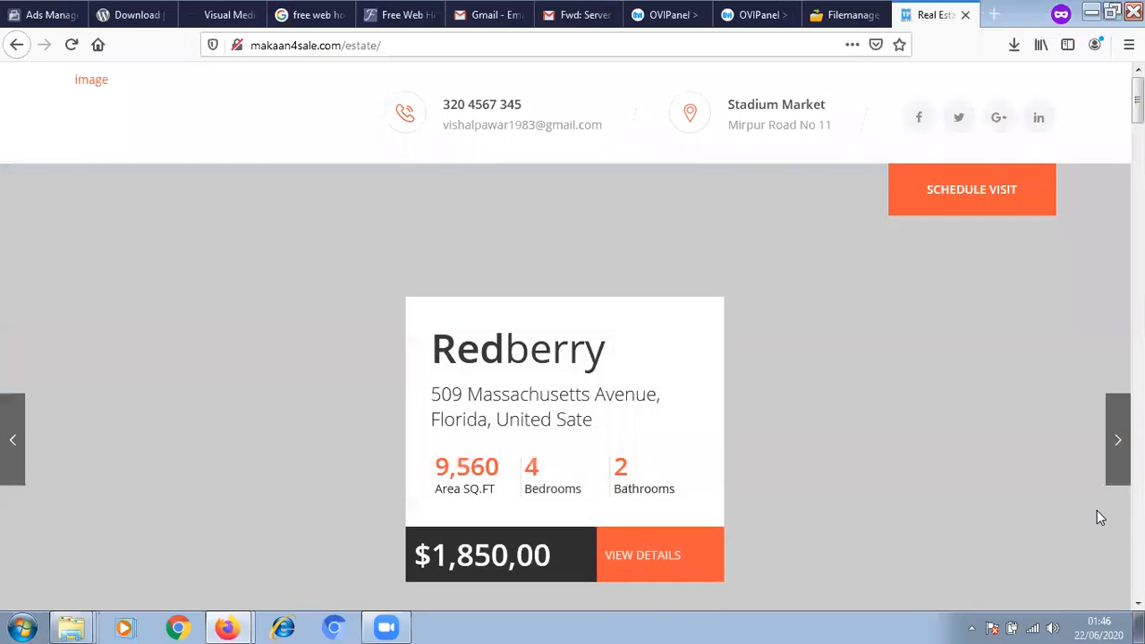
{"action": "scroll", "coordinate": [932, 493], "scroll_direction": "down", "scroll_amount": 6}
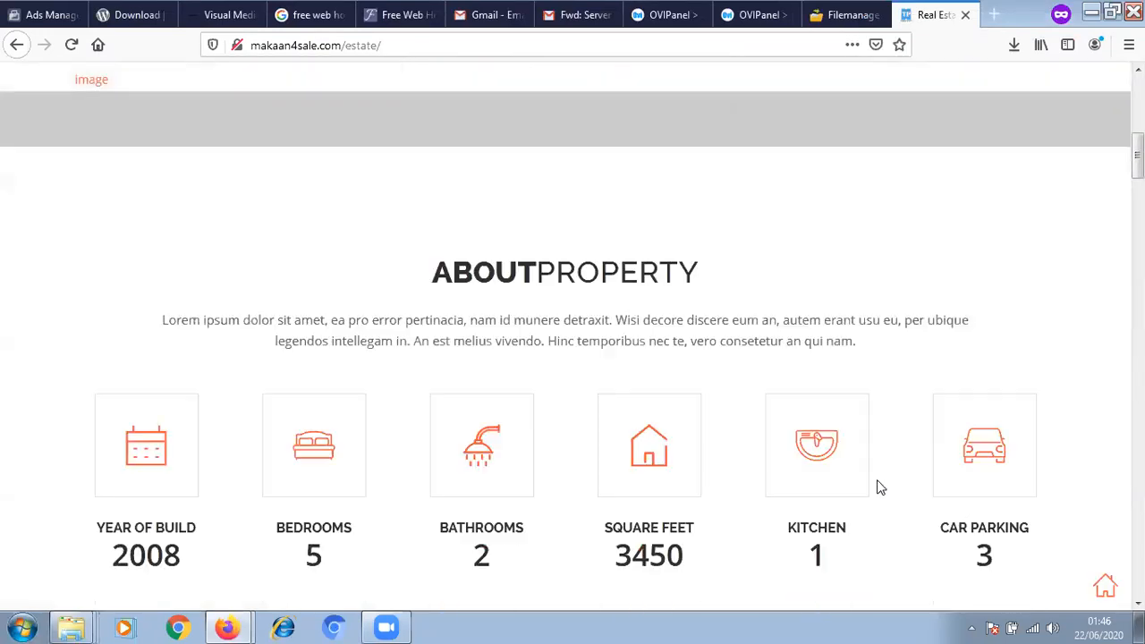
{"action": "scroll", "coordinate": [877, 481], "scroll_direction": "down", "scroll_amount": 20}
{"action": "scroll", "coordinate": [876, 479], "scroll_direction": "down", "scroll_amount": 8}
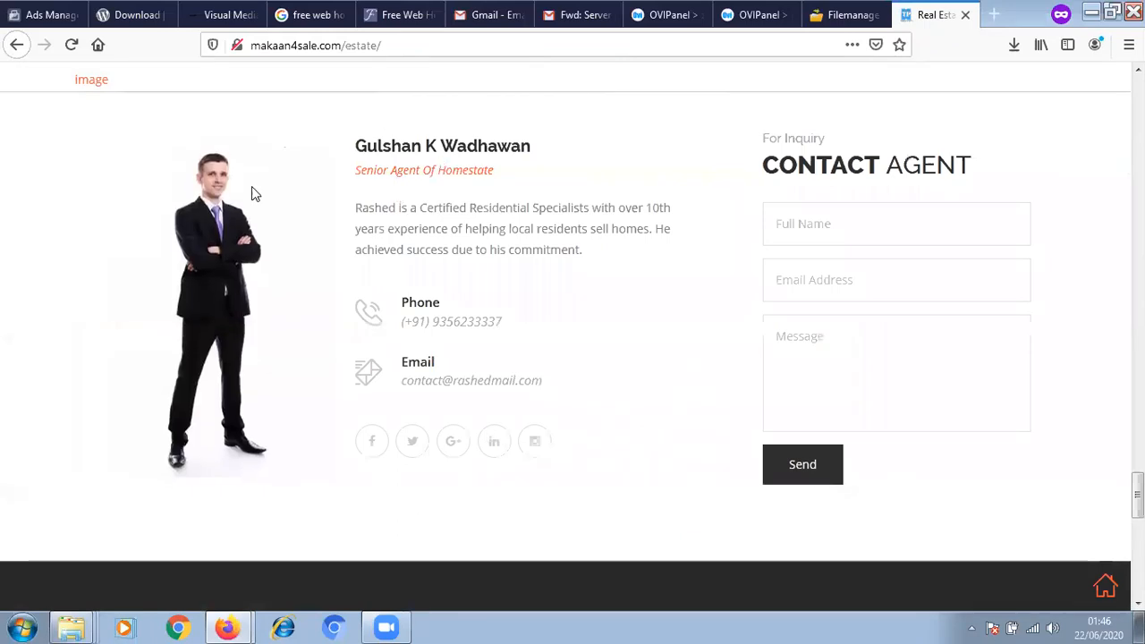
{"action": "left_click_drag", "start_coordinate": [361, 208], "coordinate": [585, 385]}
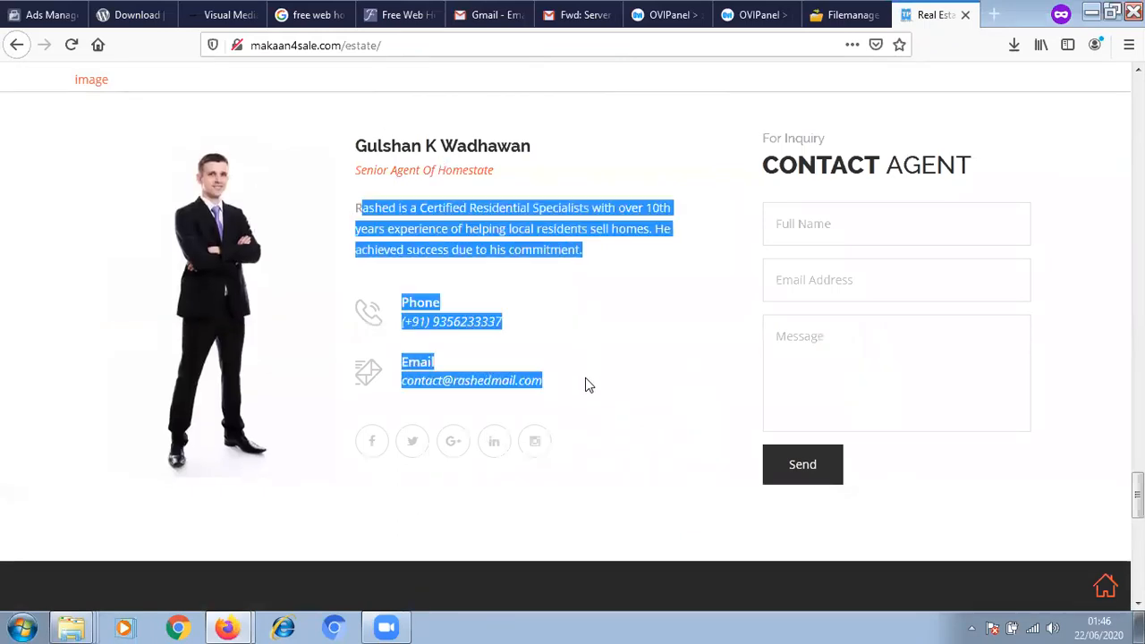
{"action": "left_click", "coordinate": [889, 222]}
{"action": "left_click", "coordinate": [864, 280]}
{"action": "left_click", "coordinate": [846, 358]}
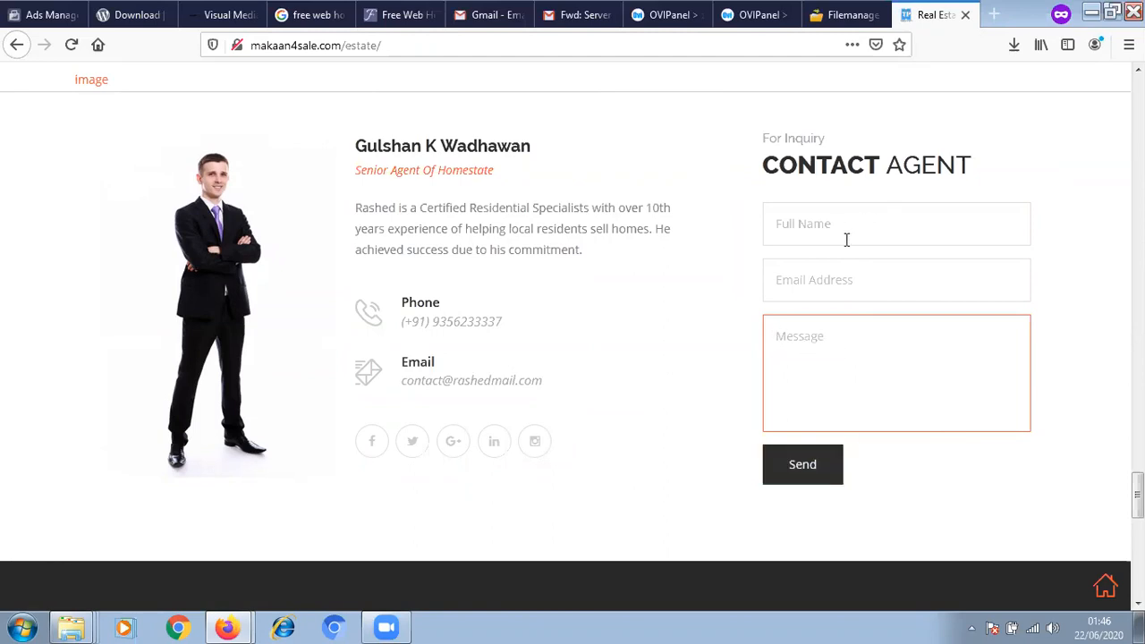
{"action": "key", "text": "alt+Tab"}
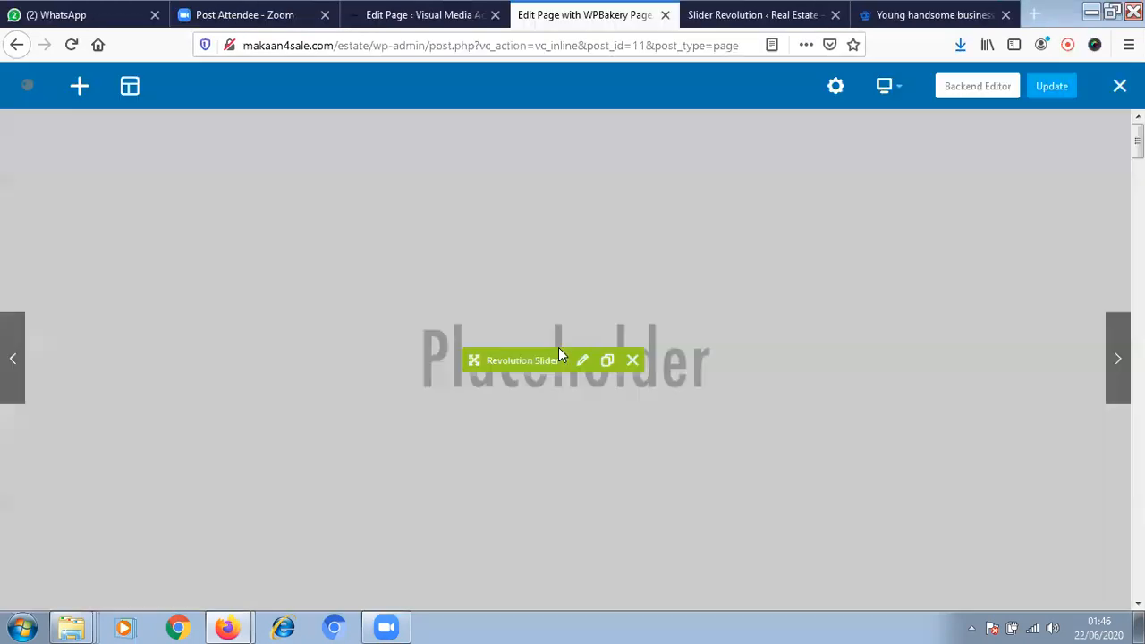
Open the Contact Agent Form element's settings and select its full Contact Form 7 shortcode
{"action": "scroll", "coordinate": [634, 363], "scroll_direction": "down", "scroll_amount": 15}
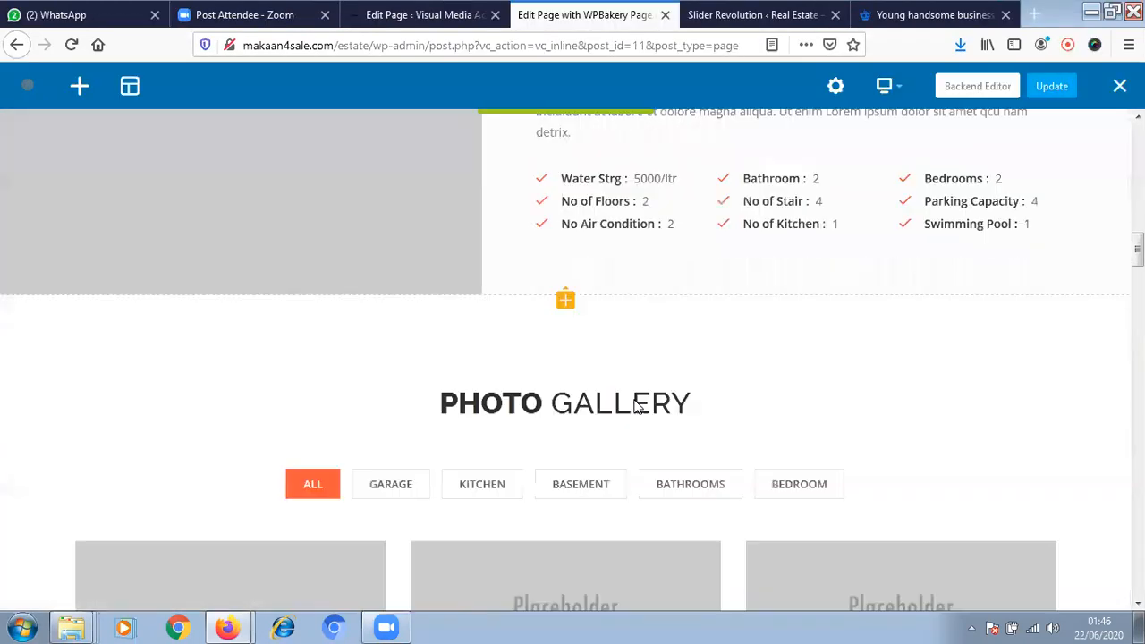
{"action": "scroll", "coordinate": [633, 407], "scroll_direction": "down", "scroll_amount": 15}
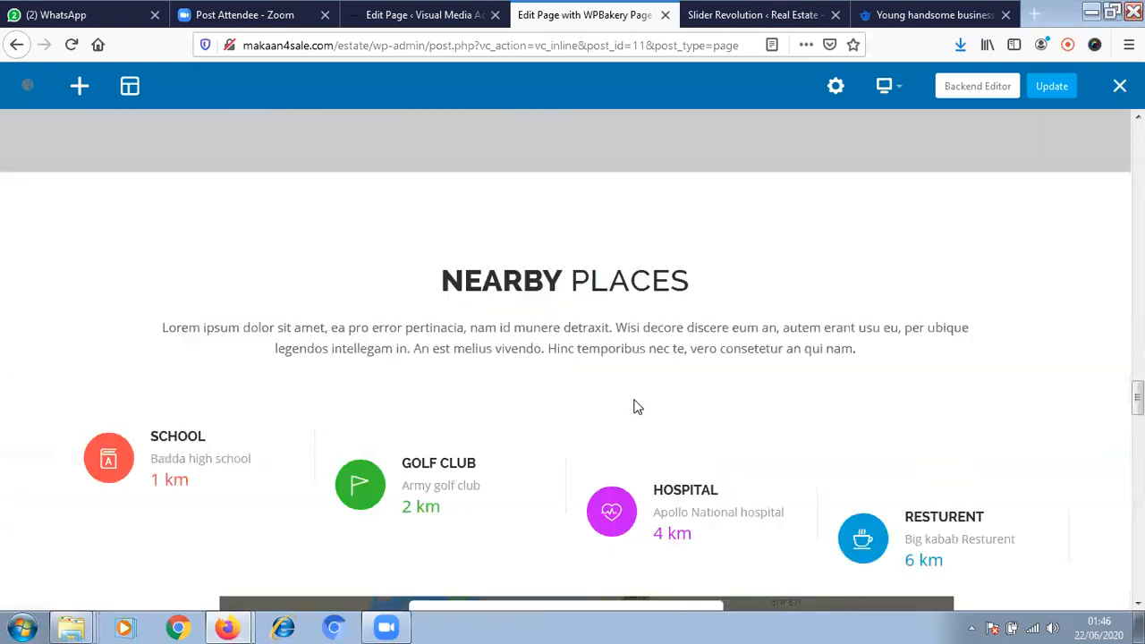
{"action": "scroll", "coordinate": [633, 407], "scroll_direction": "down", "scroll_amount": 7}
{"action": "scroll", "coordinate": [779, 332], "scroll_direction": "up", "scroll_amount": 2}
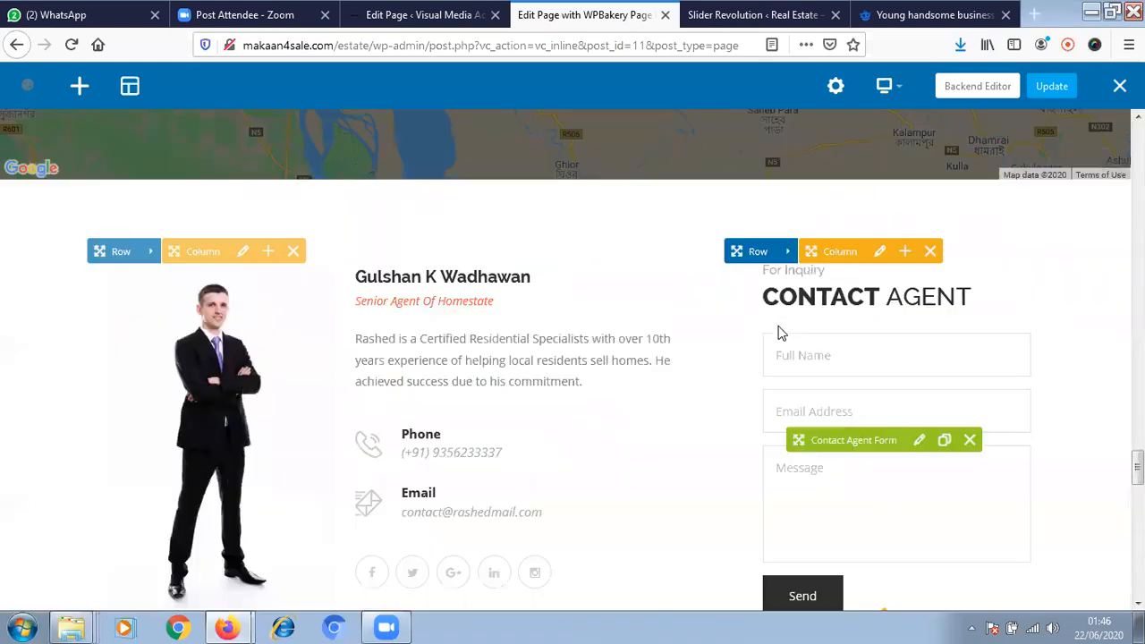
{"action": "left_click", "coordinate": [918, 443]}
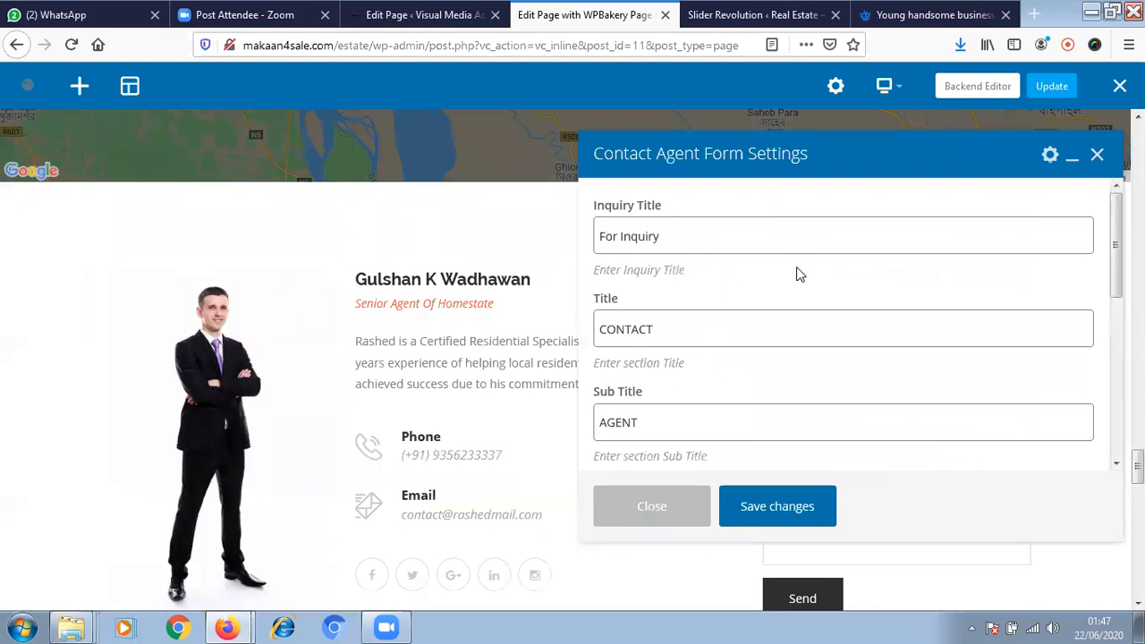
{"action": "scroll", "coordinate": [743, 326], "scroll_direction": "down", "scroll_amount": 4}
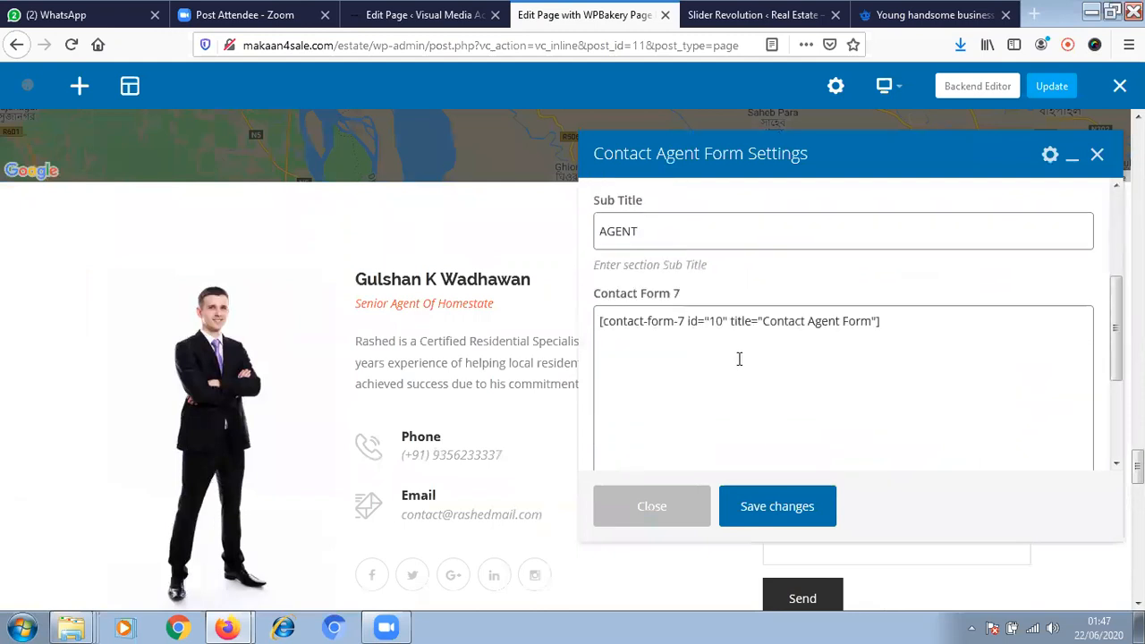
{"action": "left_click_drag", "start_coordinate": [881, 321], "coordinate": [594, 327]}
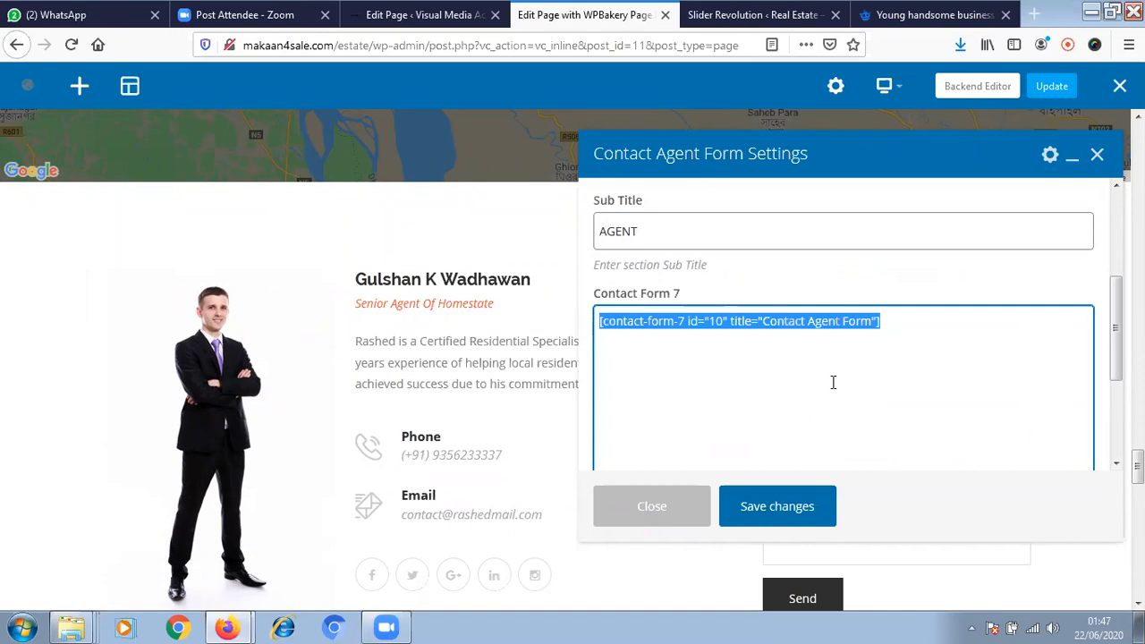
{"action": "left_click", "coordinate": [598, 316]}
{"action": "left_click_drag", "start_coordinate": [598, 316], "coordinate": [925, 307]}
{"action": "left_click", "coordinate": [773, 13]}
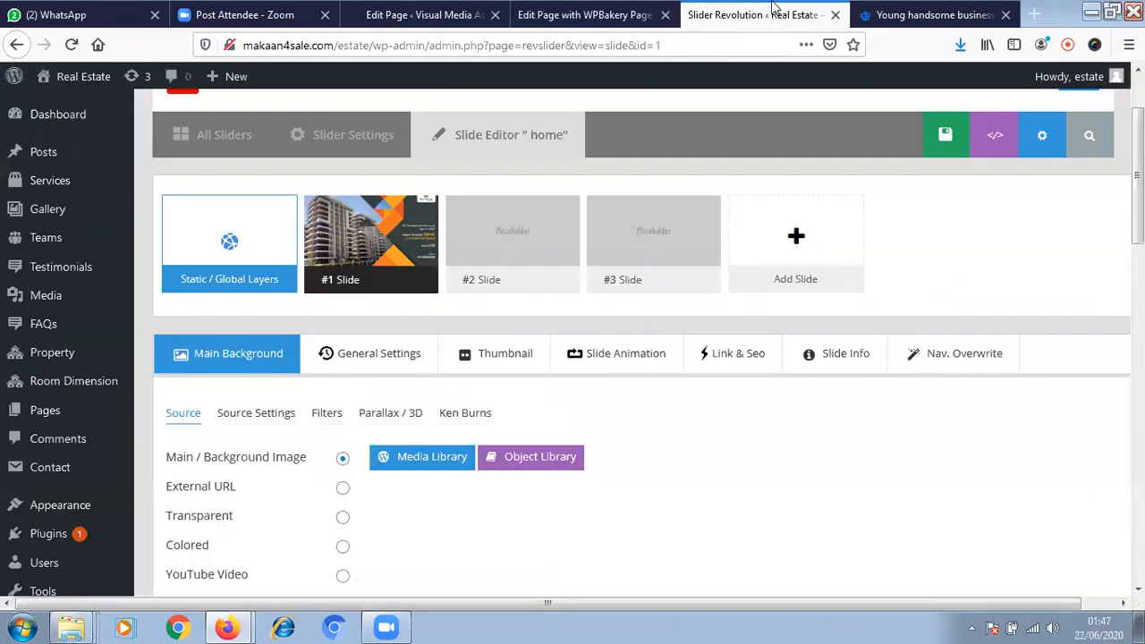
From Contact > Contact Forms, select the Contact Agent Form's shortcode and open that form for editing
{"action": "scroll", "coordinate": [77, 316], "scroll_direction": "up", "scroll_amount": 2}
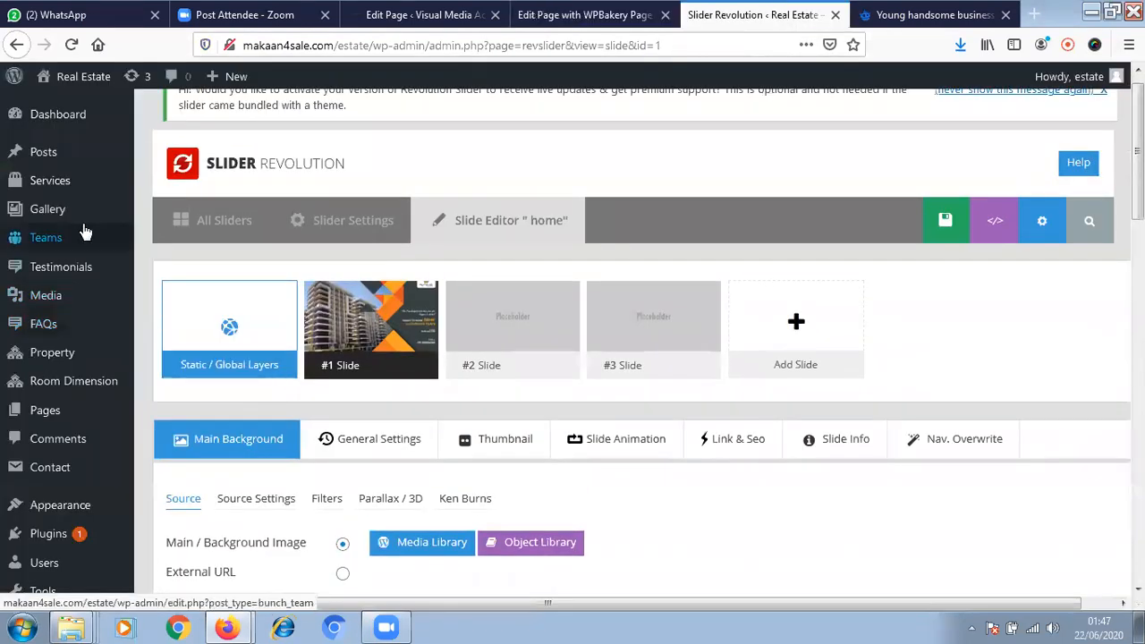
{"action": "mouse_move", "coordinate": [57, 467]}
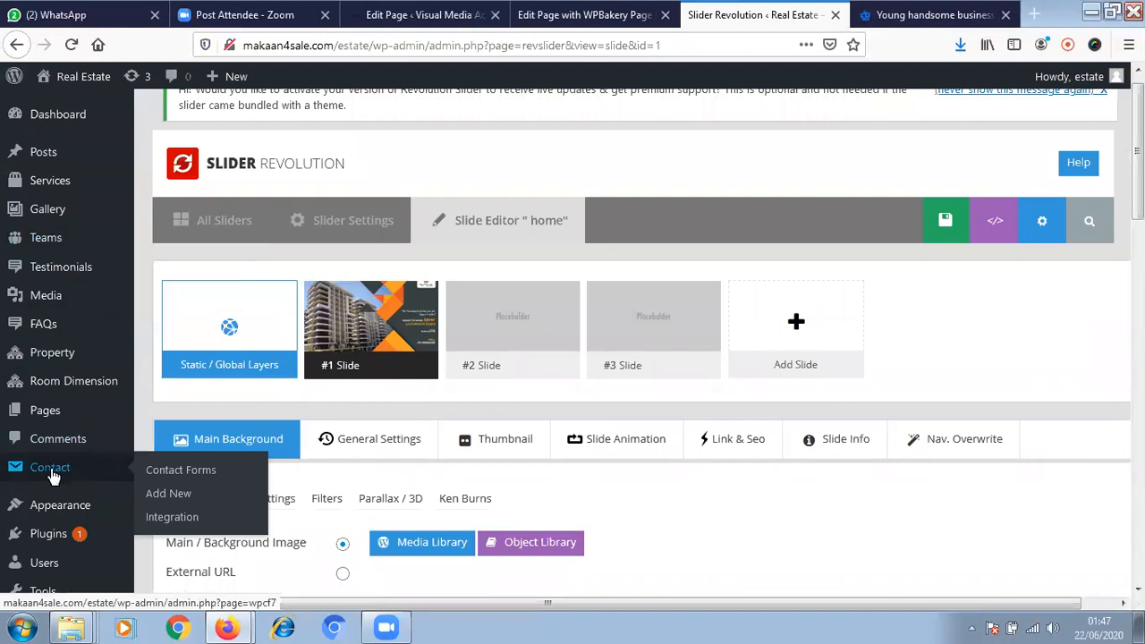
{"action": "left_click", "coordinate": [166, 474]}
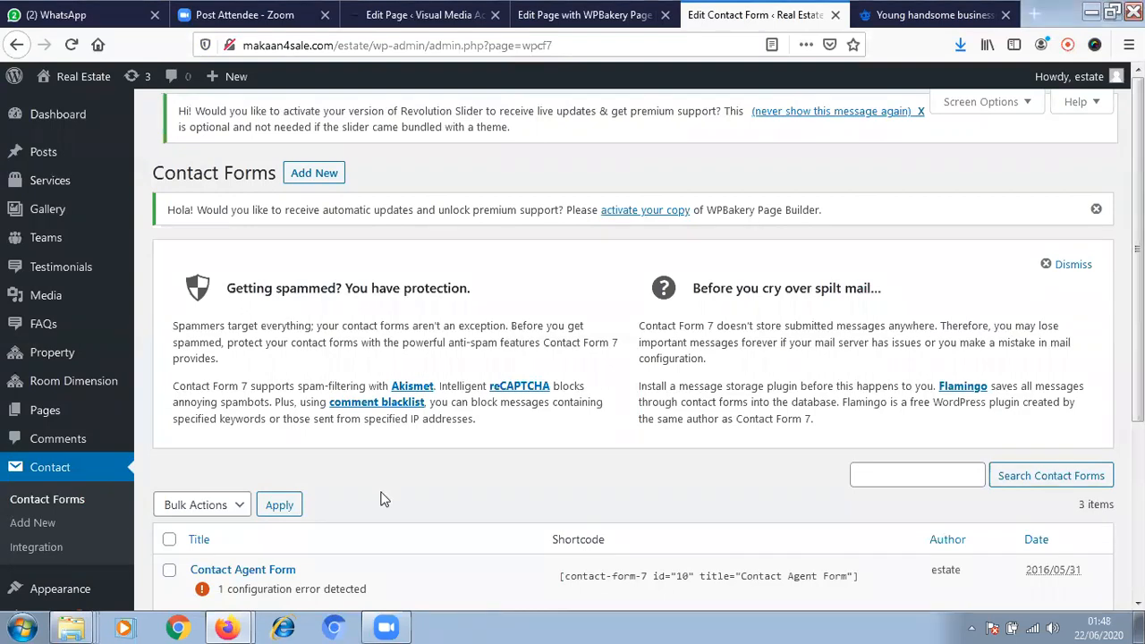
{"action": "scroll", "coordinate": [386, 500], "scroll_direction": "down", "scroll_amount": 3}
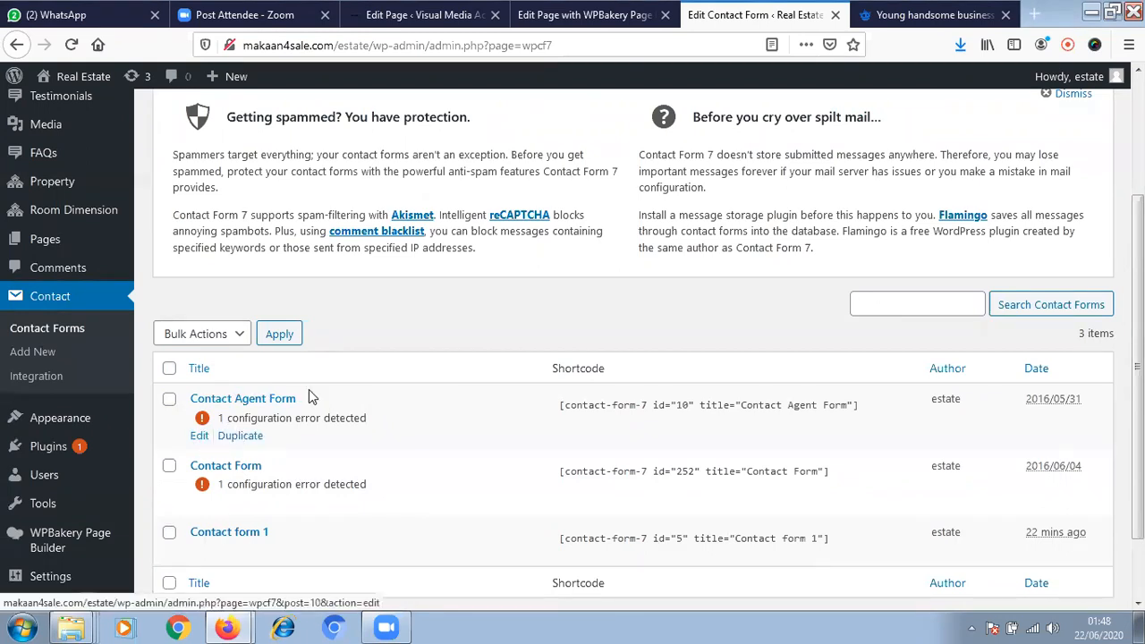
{"action": "scroll", "coordinate": [300, 460], "scroll_direction": "down", "scroll_amount": 2}
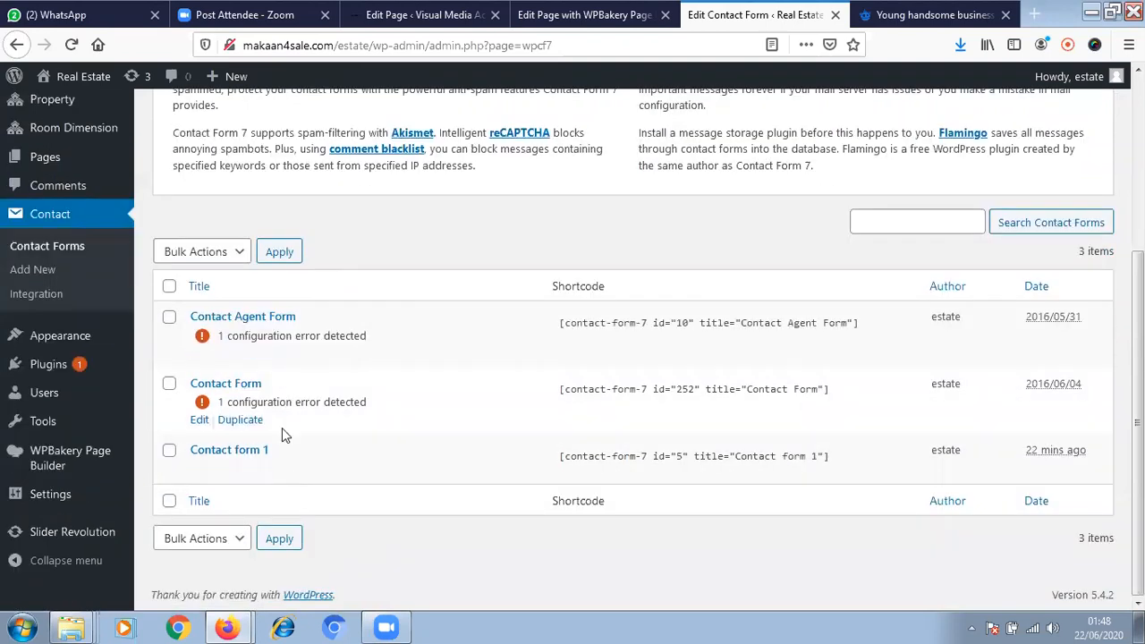
{"action": "left_click", "coordinate": [746, 322]}
{"action": "left_click_drag", "start_coordinate": [675, 323], "coordinate": [848, 323]}
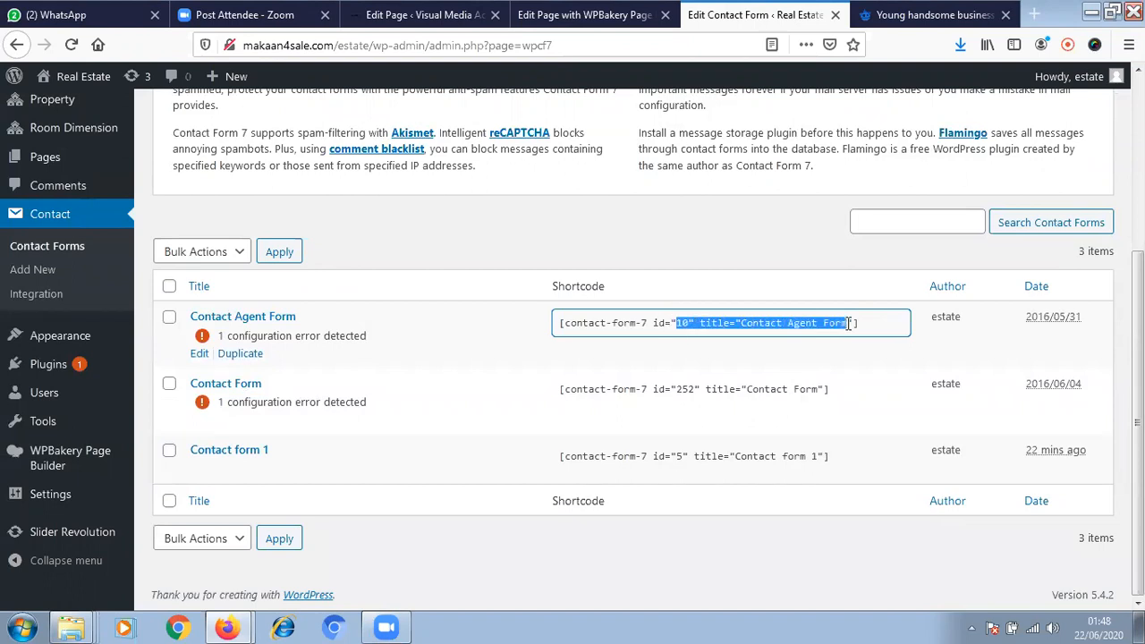
{"action": "left_click_drag", "start_coordinate": [556, 320], "coordinate": [860, 332]}
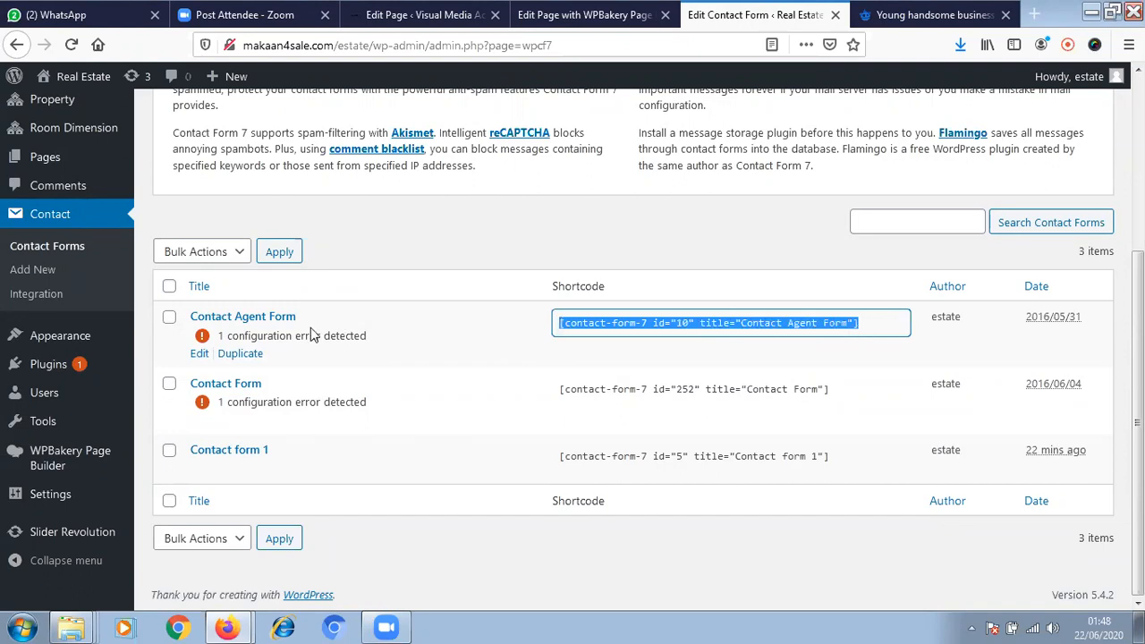
{"action": "left_click", "coordinate": [199, 354]}
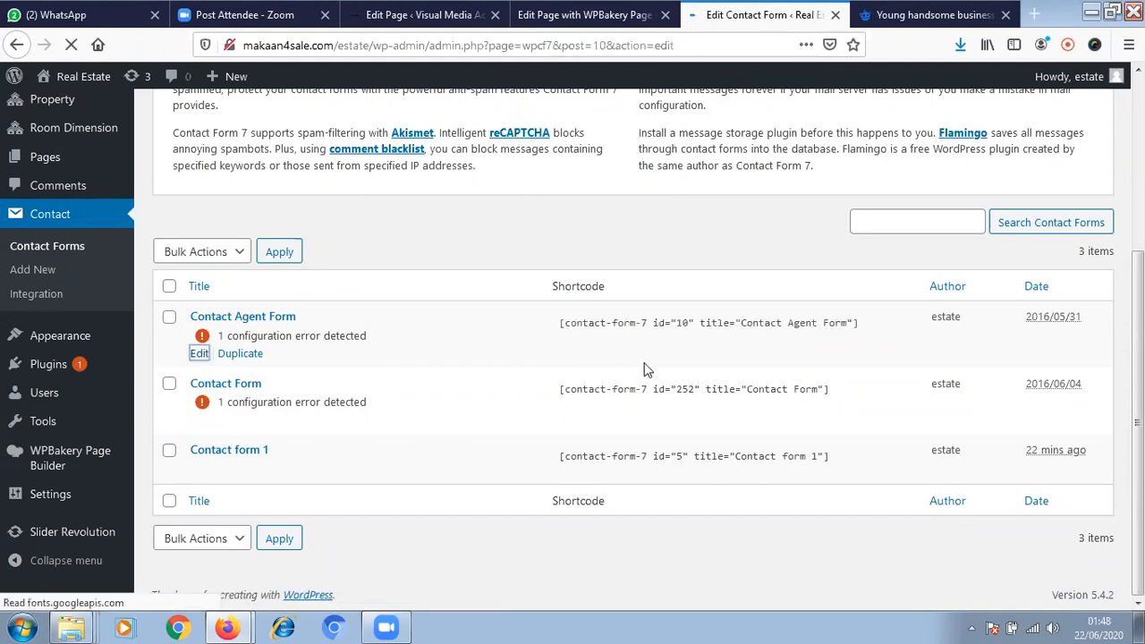
Insert a blank line after the email group's closing </div>, before the Message group
{"action": "scroll", "coordinate": [642, 441], "scroll_direction": "down", "scroll_amount": 5}
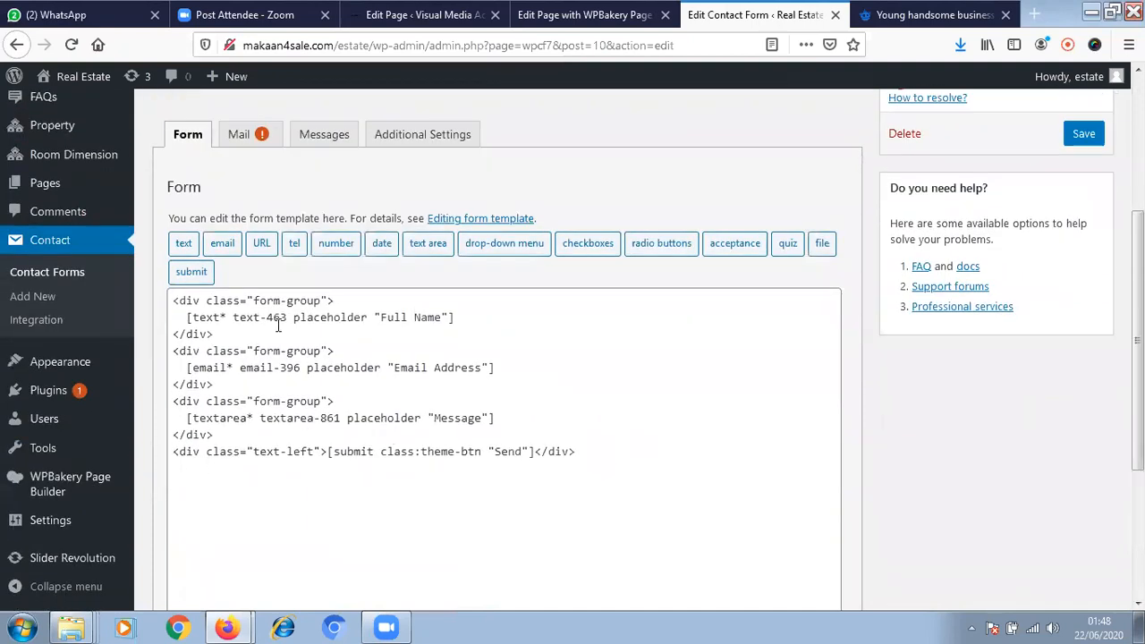
{"action": "left_click_drag", "start_coordinate": [201, 301], "coordinate": [328, 301]}
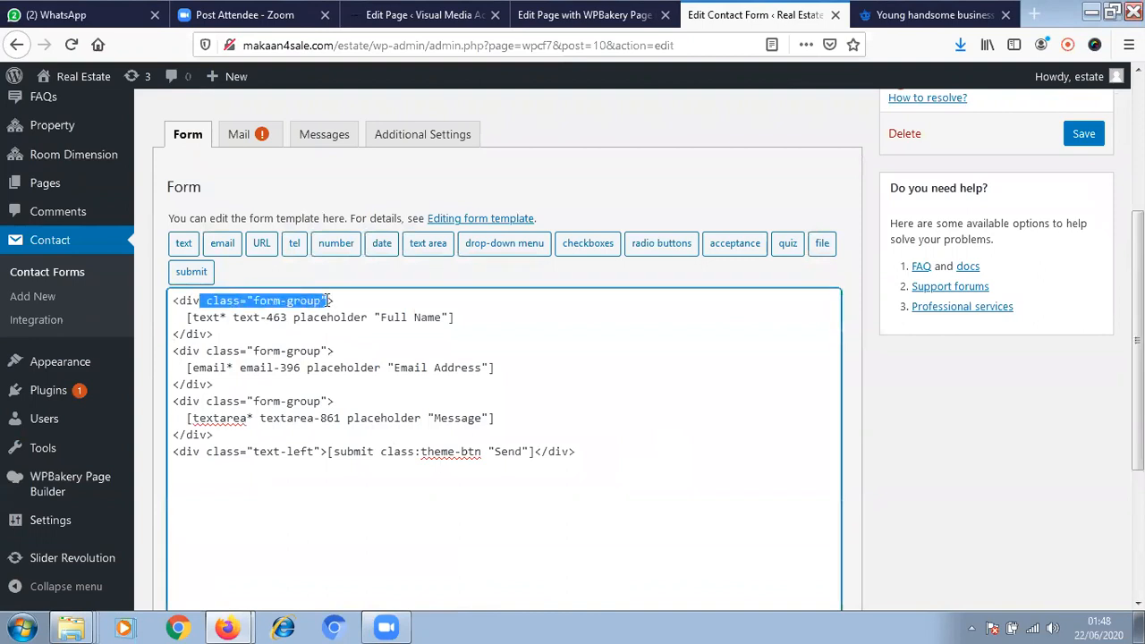
{"action": "left_click", "coordinate": [320, 317]}
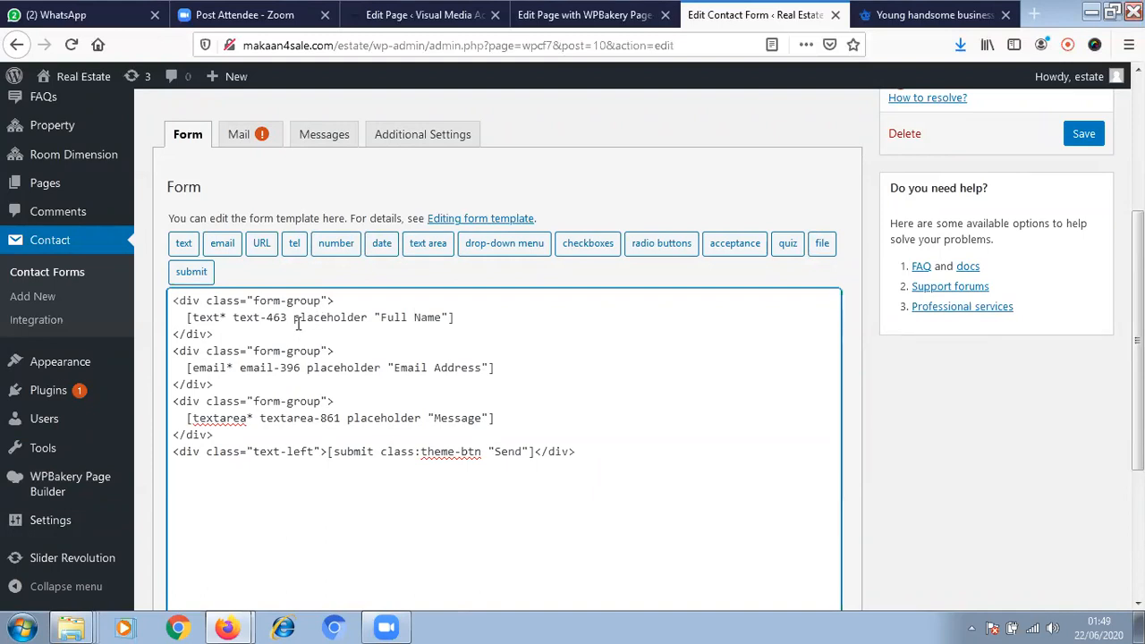
{"action": "left_click_drag", "start_coordinate": [194, 318], "coordinate": [454, 317]}
{"action": "left_click_drag", "start_coordinate": [394, 367], "coordinate": [489, 367]}
{"action": "left_click", "coordinate": [429, 418]}
{"action": "left_click_drag", "start_coordinate": [475, 423], "coordinate": [486, 420]}
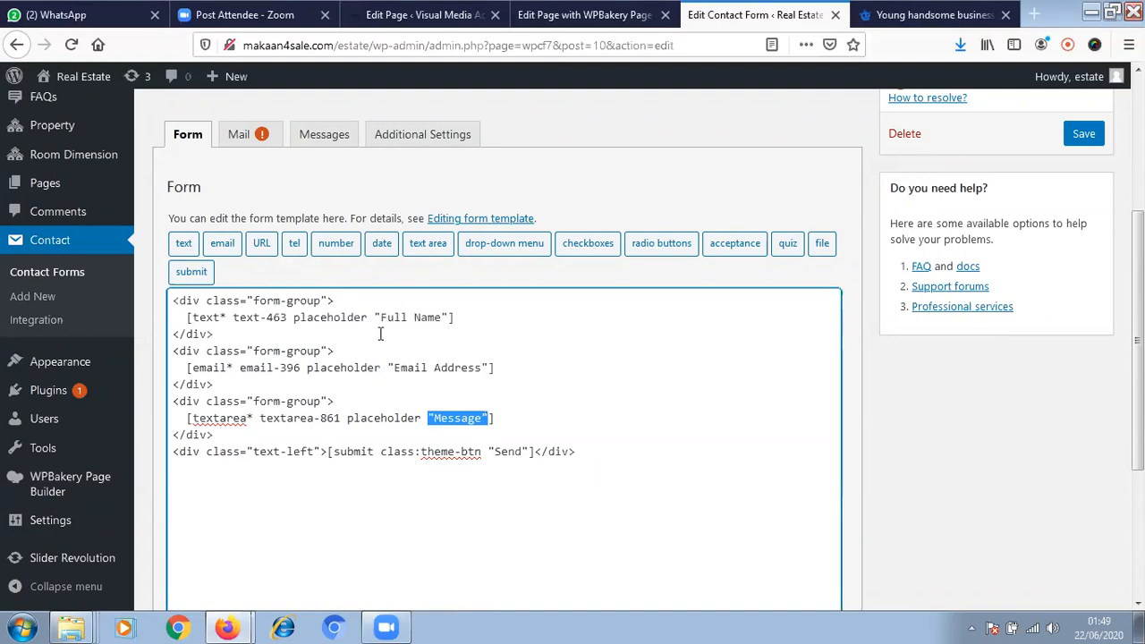
{"action": "left_click", "coordinate": [229, 382]}
{"action": "key", "text": "Return"}
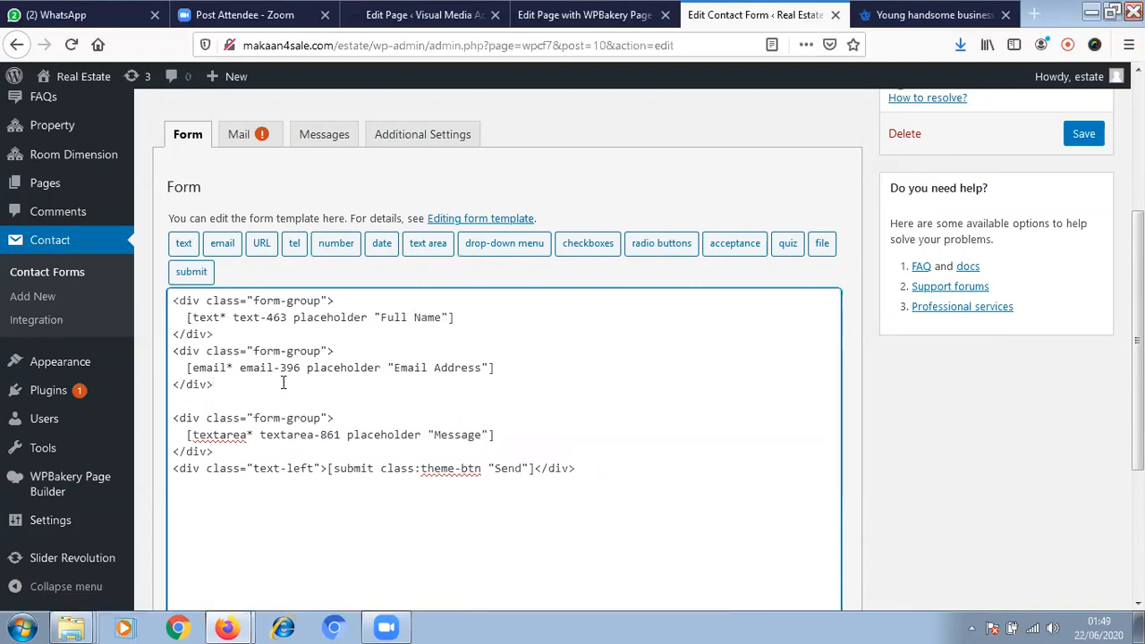
{"action": "left_click", "coordinate": [347, 249]}
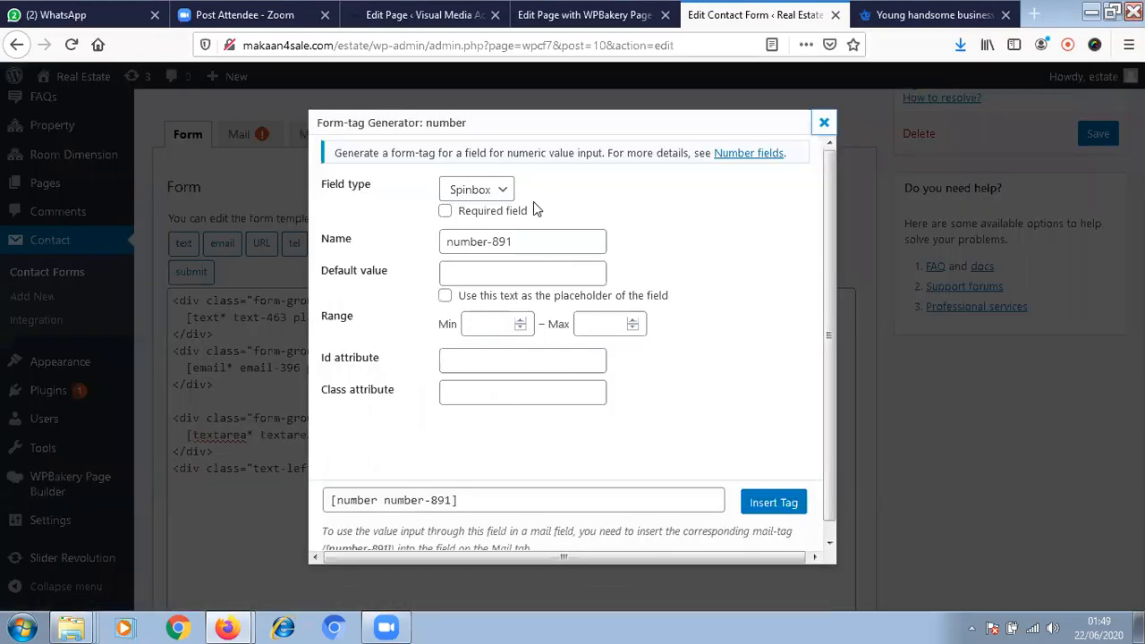
Dismiss the number tag generator, keeping Spinbox and inserting nothing, and bring up the text generator
{"action": "left_click", "coordinate": [503, 190]}
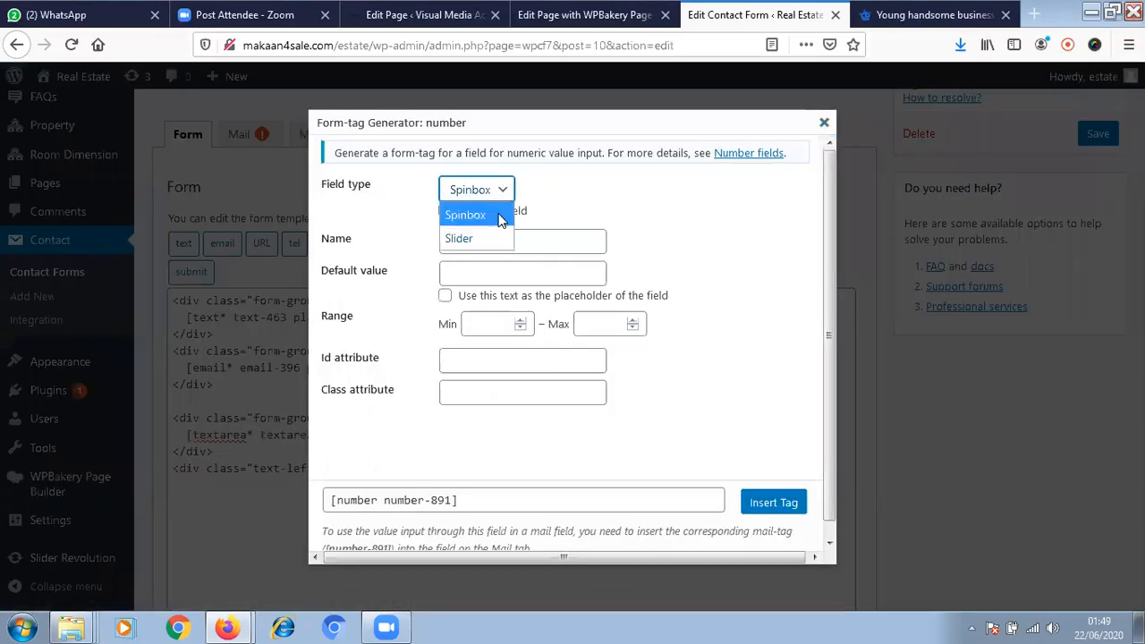
{"action": "left_click", "coordinate": [583, 191]}
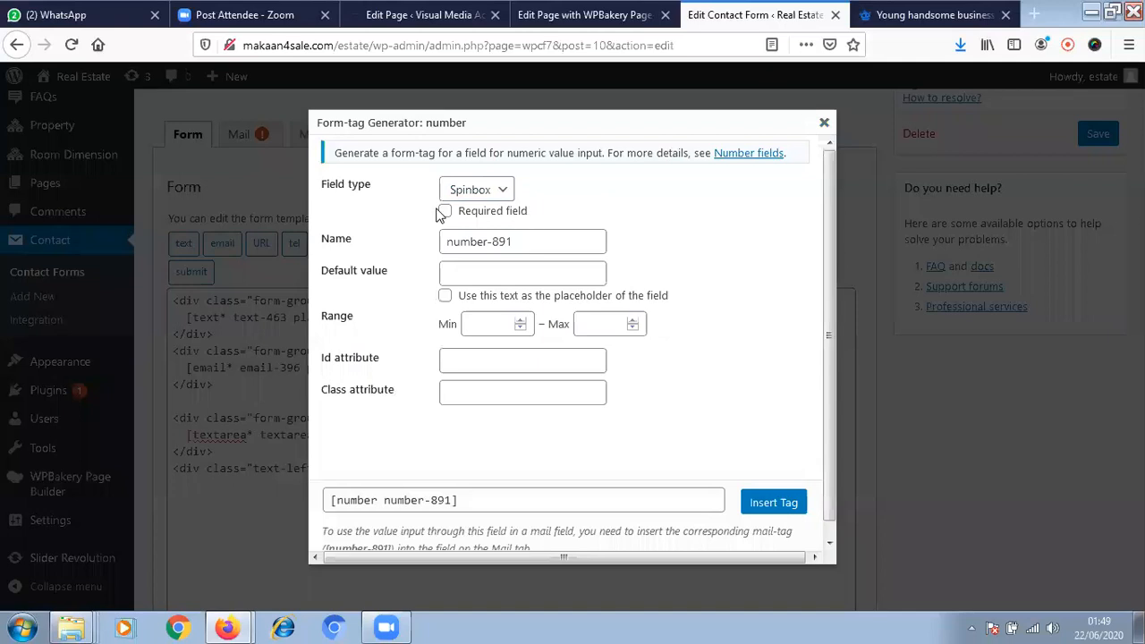
{"action": "left_click", "coordinate": [822, 124]}
{"action": "left_click", "coordinate": [192, 402]}
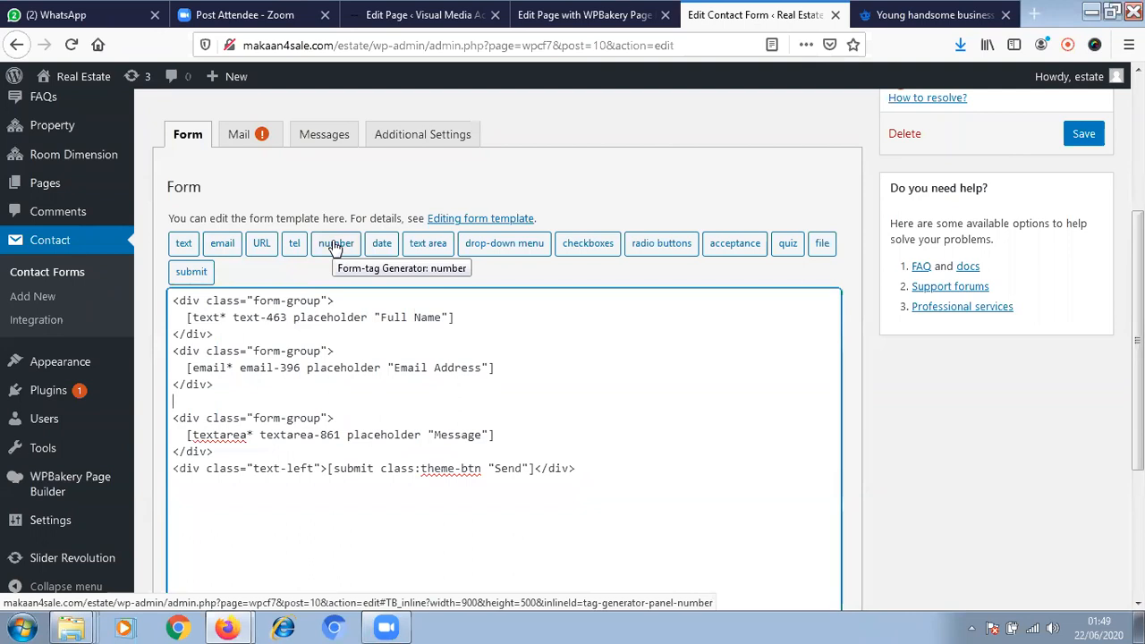
{"action": "left_click", "coordinate": [184, 245]}
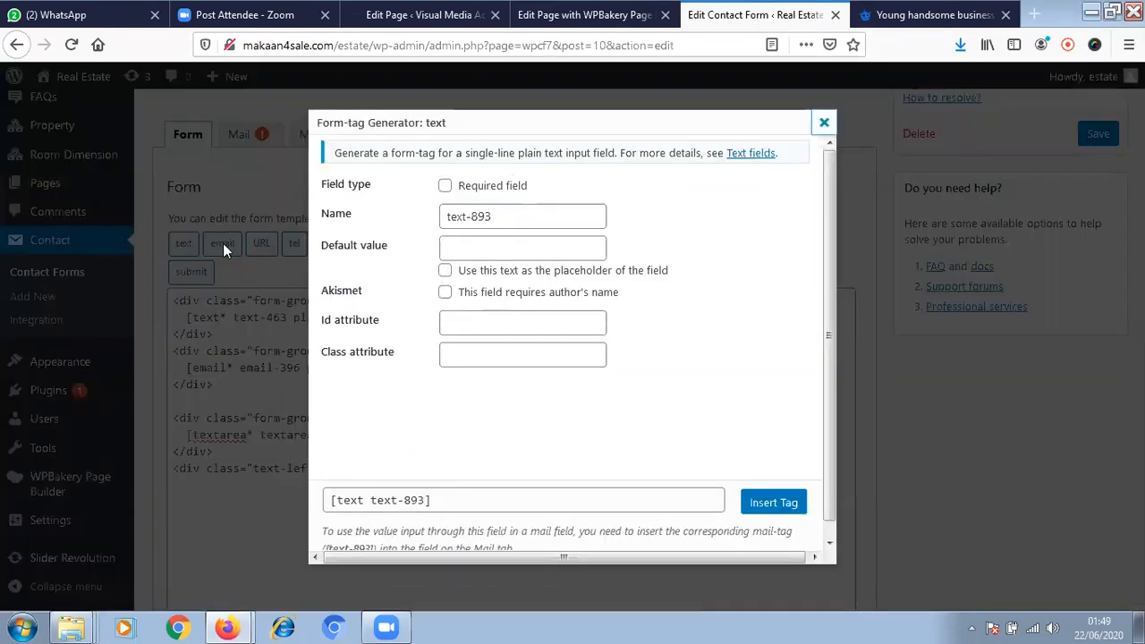
Start a required tel field with default value 93XXXXXXXX in the telephone generator
{"action": "left_click", "coordinate": [823, 123]}
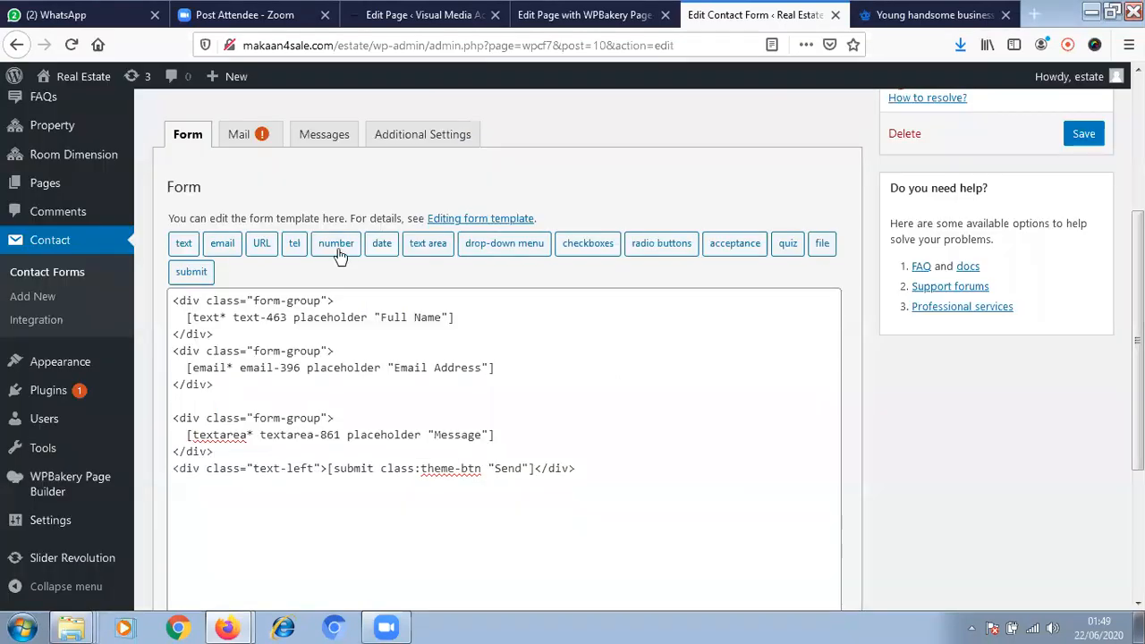
{"action": "left_click", "coordinate": [295, 246]}
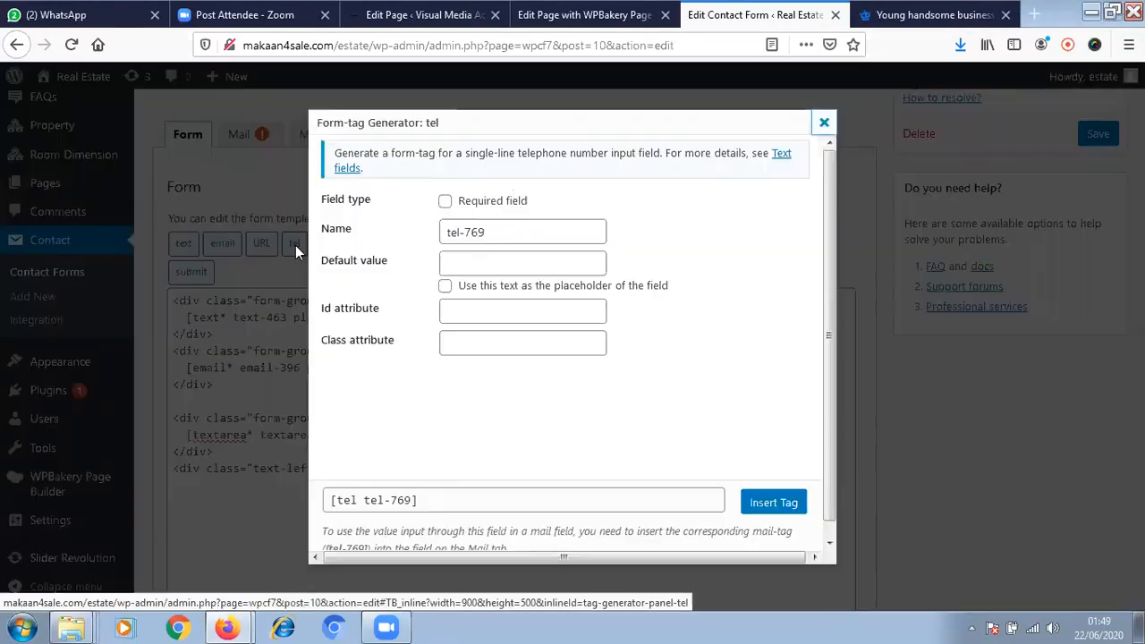
{"action": "left_click", "coordinate": [444, 200]}
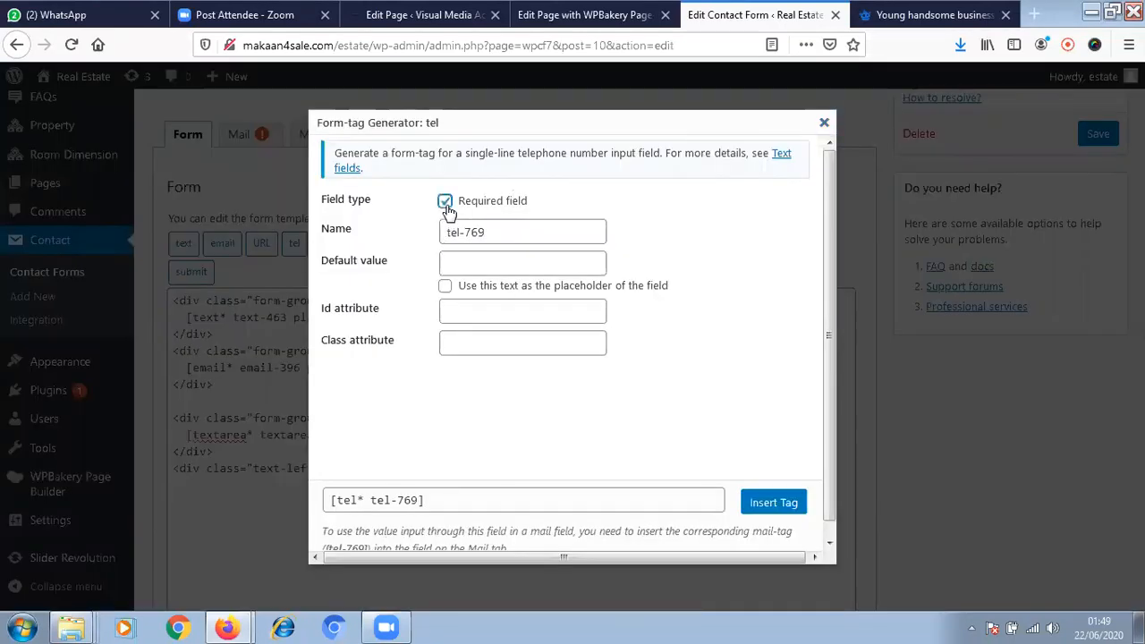
{"action": "left_click", "coordinate": [478, 263]}
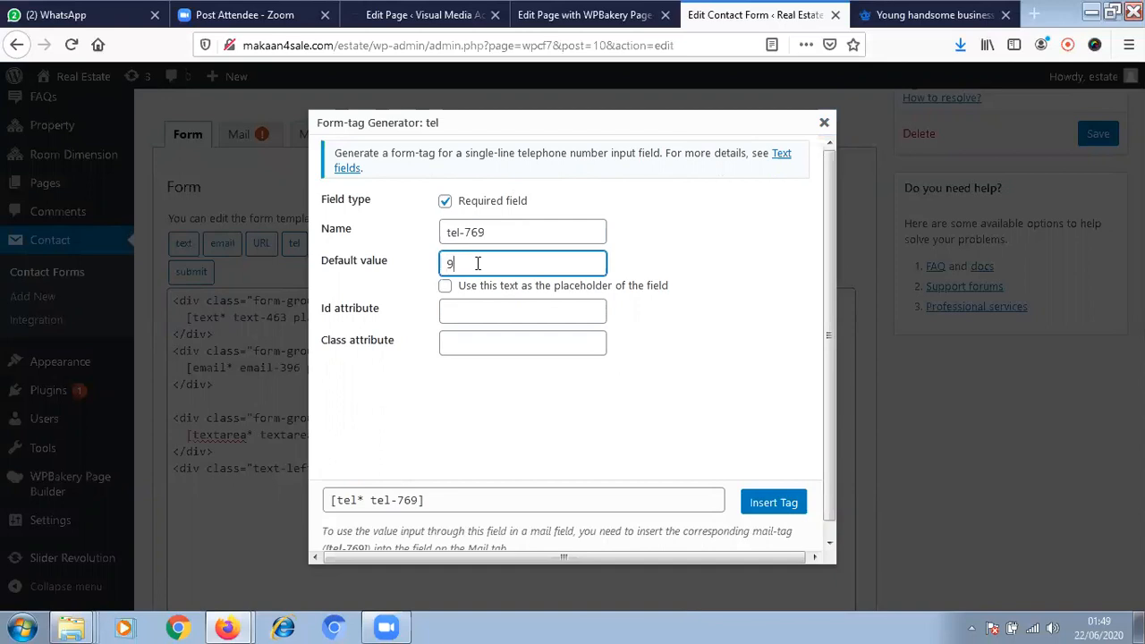
{"action": "type", "text": "93"}
{"action": "key", "text": "Home"}
{"action": "key", "text": "Right"}
{"action": "key", "text": "Right"}
{"action": "key", "text": "Right"}
{"action": "key", "text": "Right"}
{"action": "key", "text": "Right"}
{"action": "type", "text": "x"}
{"action": "key", "text": "shift+Left"}
{"action": "key", "text": "shift+Left"}
{"action": "key", "text": "shift+Left"}
{"action": "key", "text": "shift+Left"}
{"action": "key", "text": "shift+Left"}
{"action": "key", "text": "shift+Left"}
{"action": "key", "text": "shift+Left"}
{"action": "type", "text": "XXXX"}
Use 93XXXXXXXX as the placeholder and insert the tel-769 tag into the template
{"action": "left_click", "coordinate": [506, 286]}
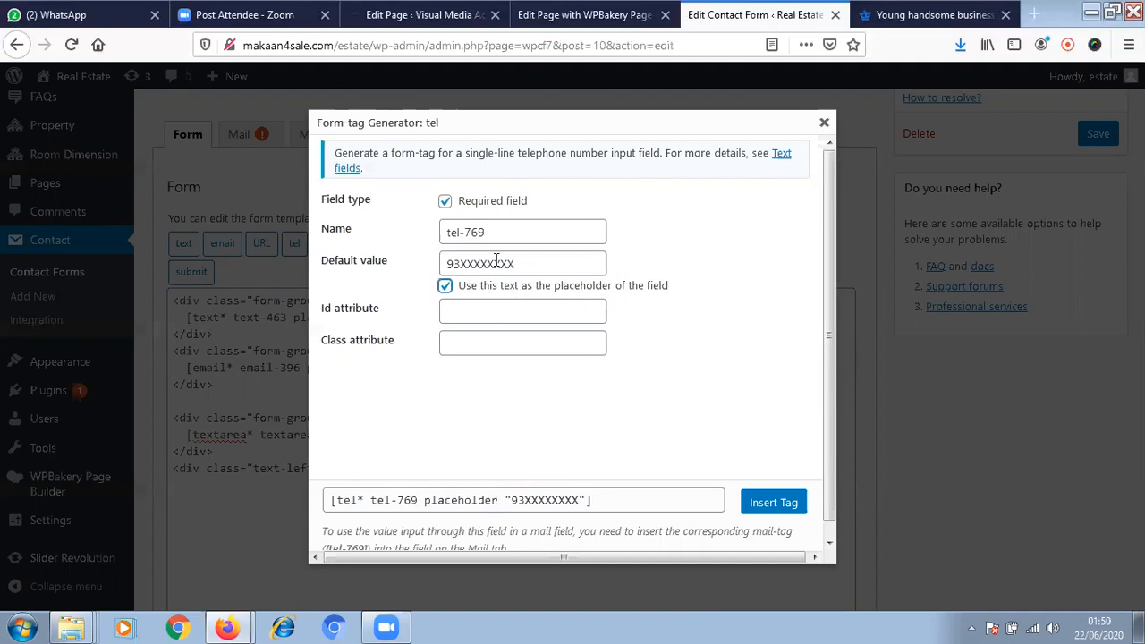
{"action": "left_click", "coordinate": [474, 307]}
{"action": "left_click", "coordinate": [468, 340]}
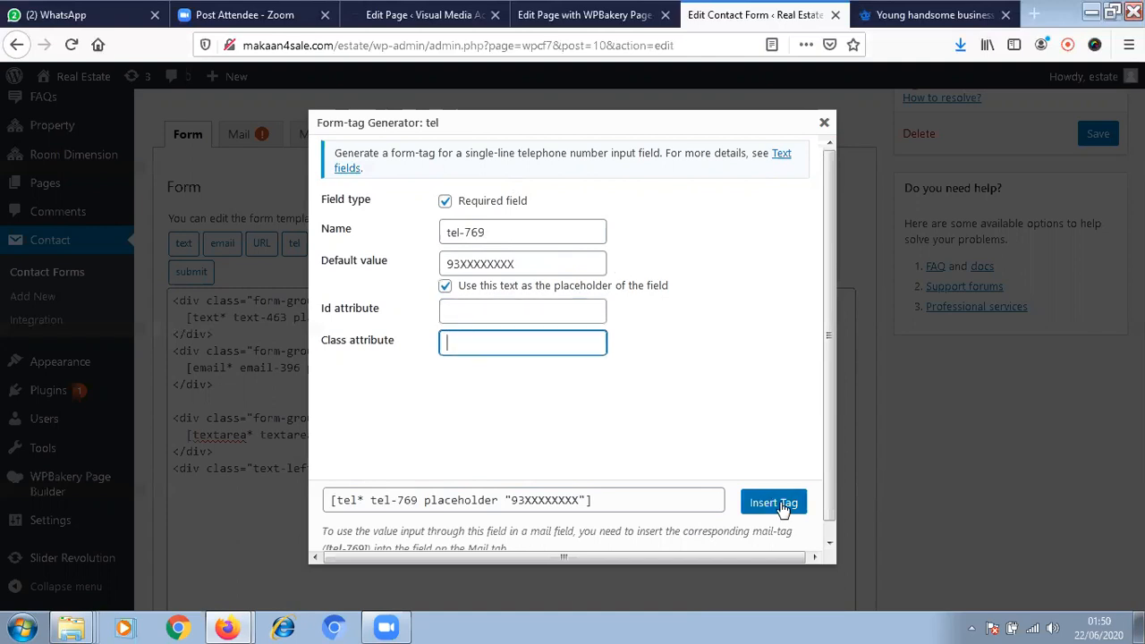
{"action": "scroll", "coordinate": [780, 500], "scroll_direction": "down", "scroll_amount": 1}
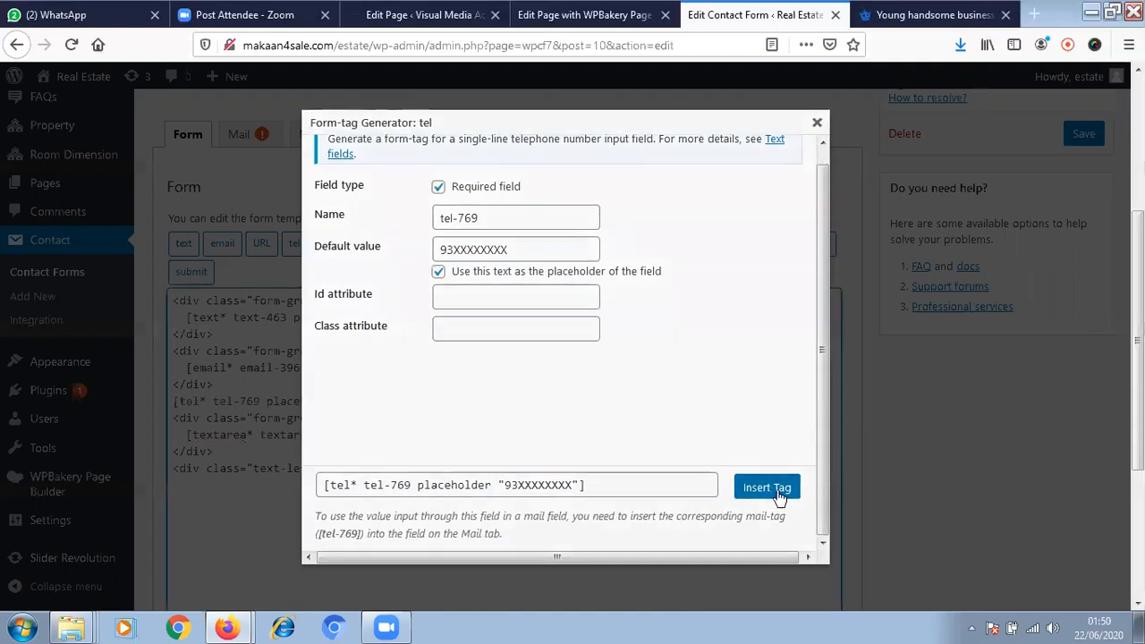
{"action": "left_click", "coordinate": [775, 487]}
Copy the <div class="form-group"> opening line and paste it above the telephone tag
{"action": "left_click_drag", "start_coordinate": [175, 401], "coordinate": [464, 404]}
{"action": "left_click_drag", "start_coordinate": [240, 386], "coordinate": [172, 350]}
{"action": "left_click_drag", "start_coordinate": [272, 418], "coordinate": [321, 418]}
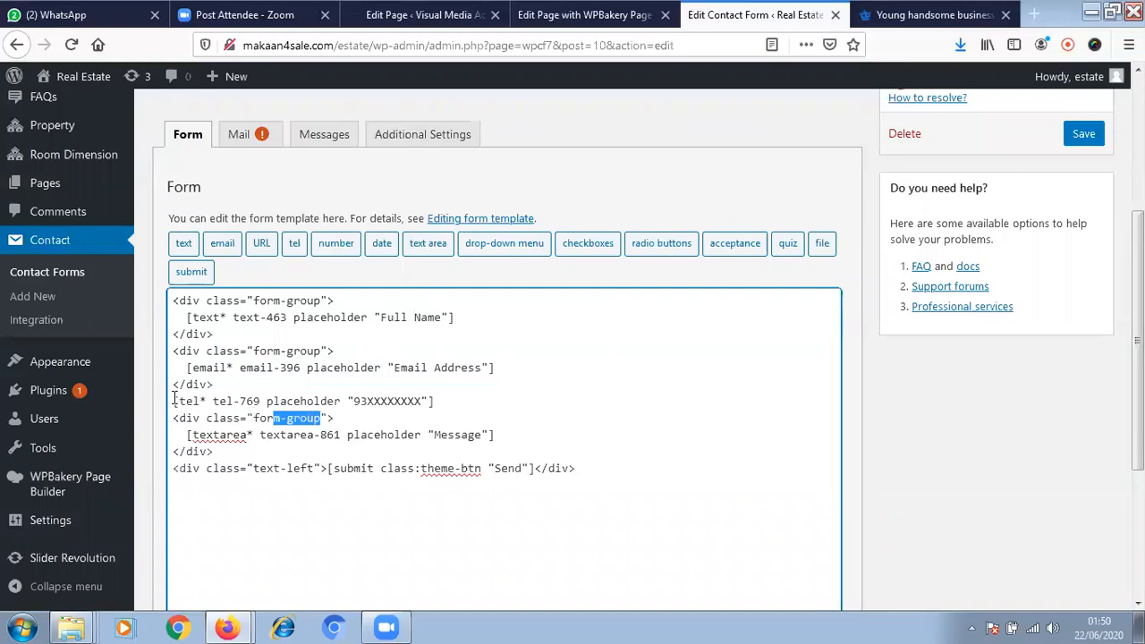
{"action": "left_click_drag", "start_coordinate": [213, 385], "coordinate": [168, 389]}
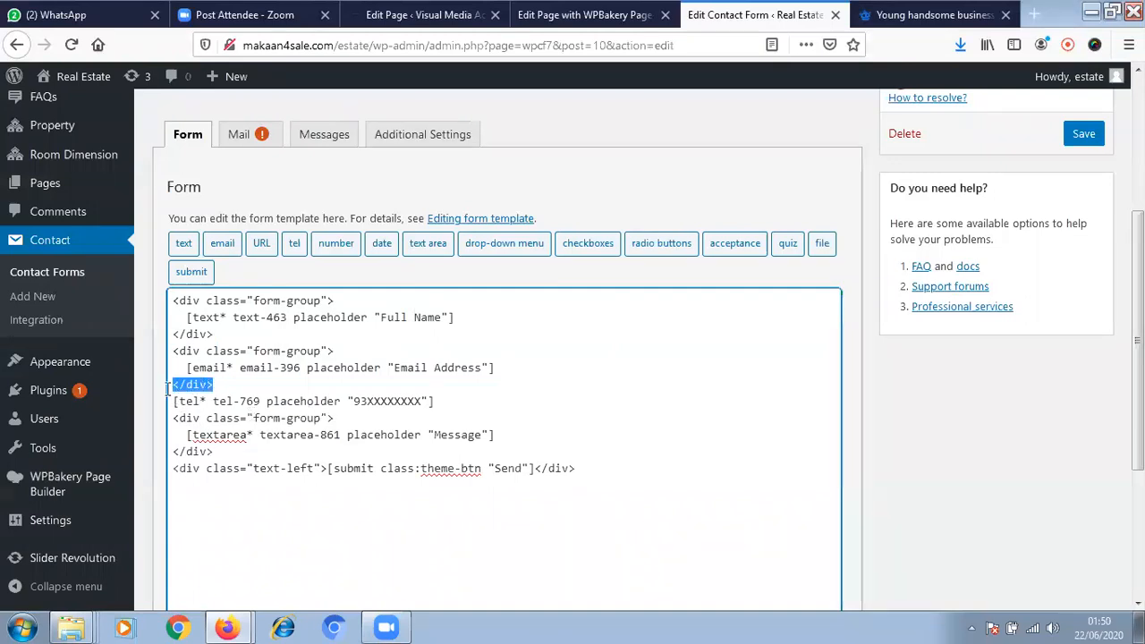
{"action": "left_click", "coordinate": [354, 351]}
{"action": "left_click_drag", "start_coordinate": [248, 345], "coordinate": [174, 344]}
{"action": "key", "text": "ctrl+c"}
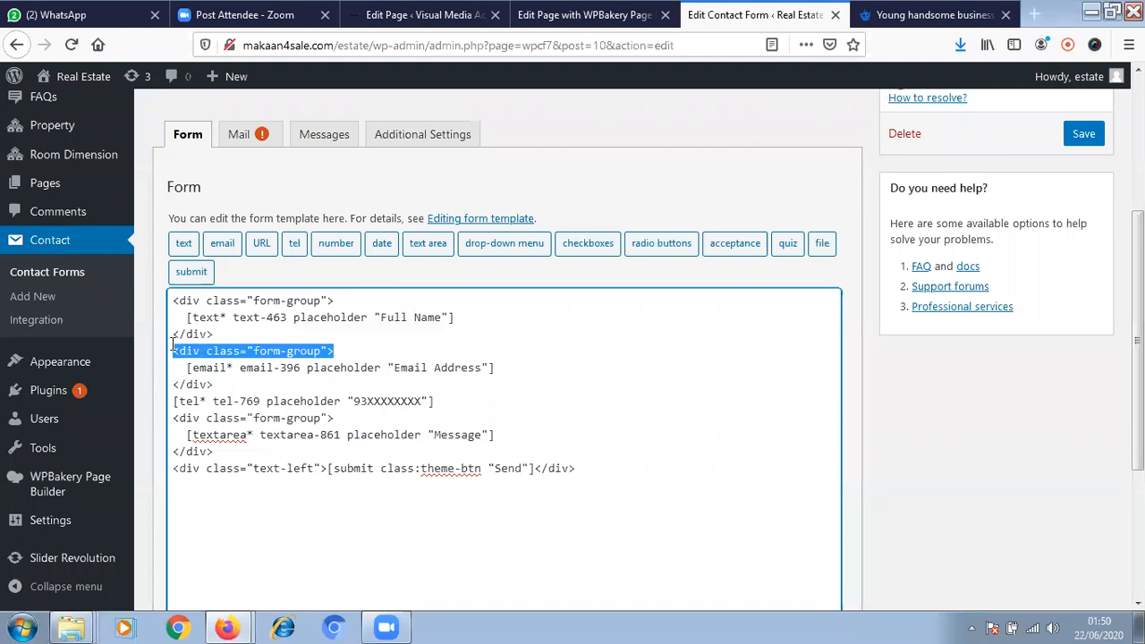
{"action": "left_click", "coordinate": [232, 387]}
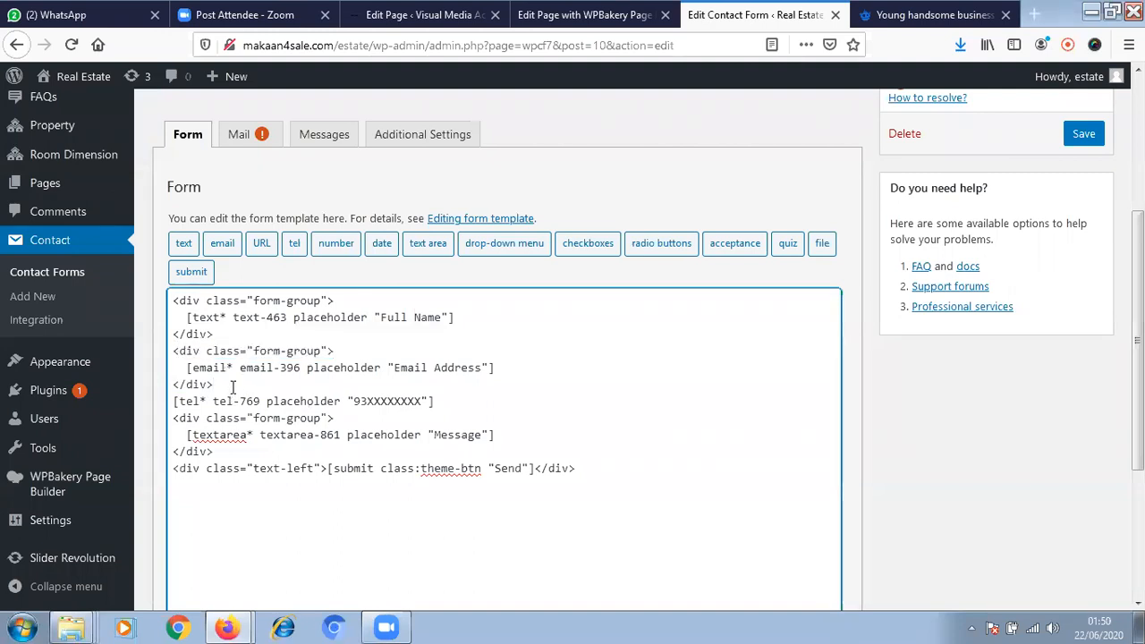
{"action": "key", "text": "Return"}
{"action": "key", "text": "ctrl+v"}
Paste a closing </div> under the telephone tag so it has its own form-group
{"action": "left_click_drag", "start_coordinate": [231, 380], "coordinate": [89, 371]}
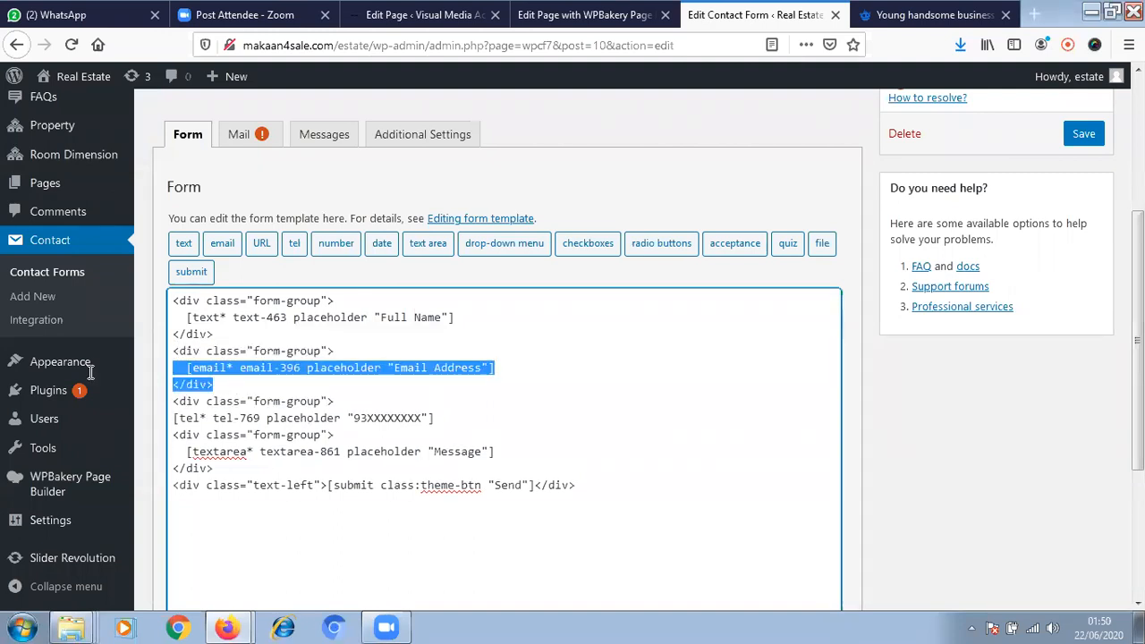
{"action": "left_click_drag", "start_coordinate": [215, 384], "coordinate": [153, 386]}
{"action": "key", "text": "ctrl+c"}
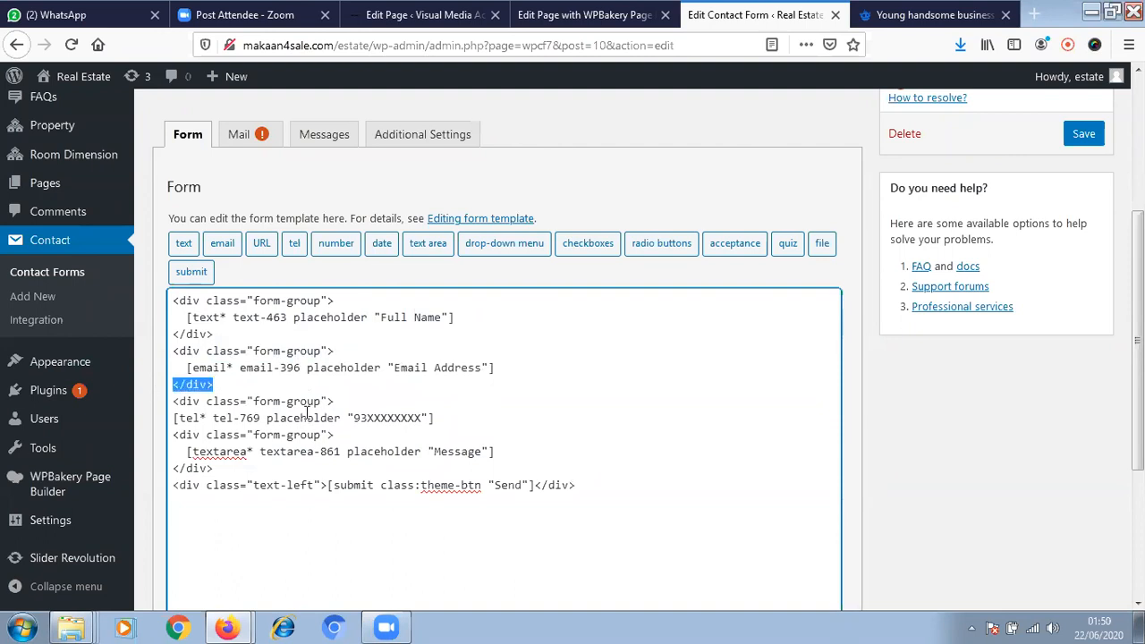
{"action": "left_click", "coordinate": [459, 417]}
{"action": "key", "text": "Return"}
{"action": "key", "text": "ctrl+v"}
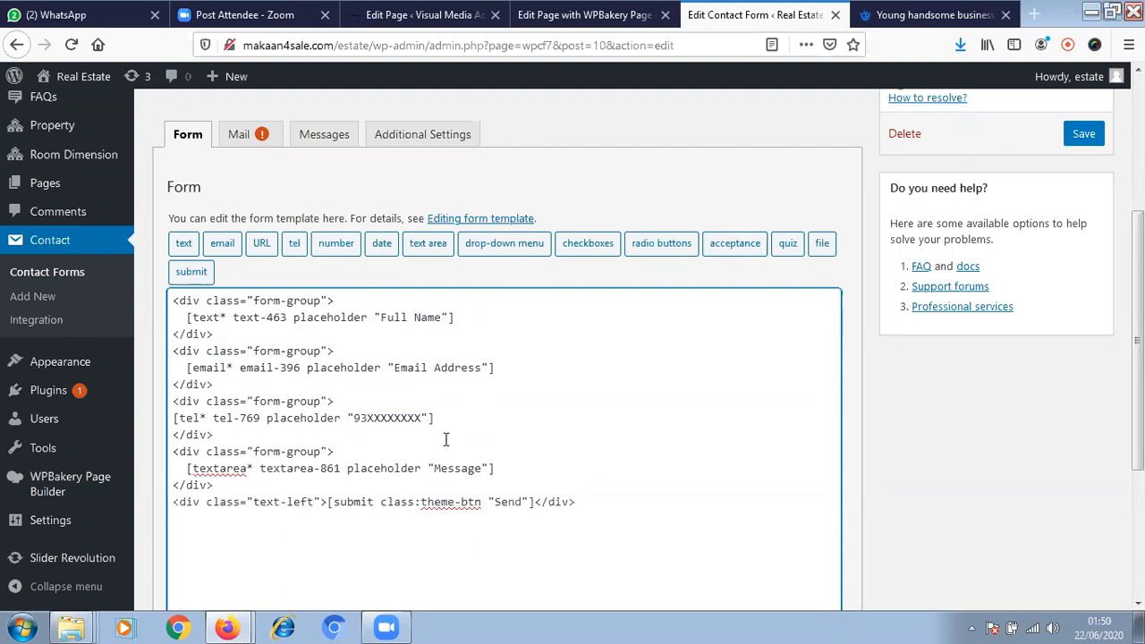
{"action": "scroll", "coordinate": [421, 445], "scroll_direction": "down", "scroll_amount": 2}
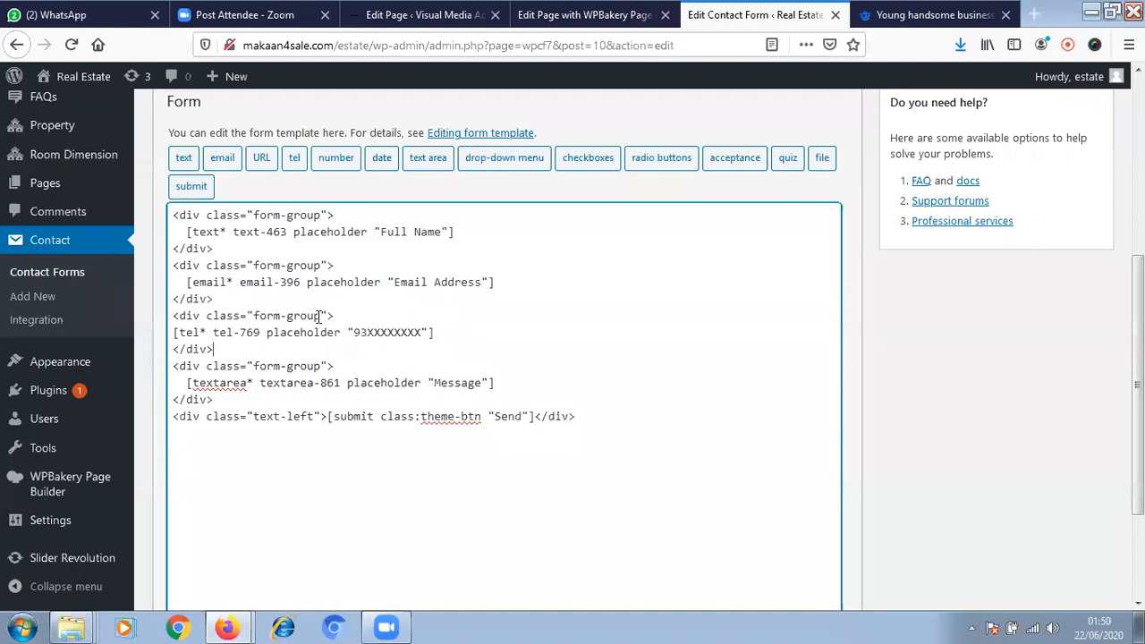
{"action": "scroll", "coordinate": [322, 349], "scroll_direction": "up", "scroll_amount": 2}
{"action": "scroll", "coordinate": [324, 458], "scroll_direction": "down", "scroll_amount": 1}
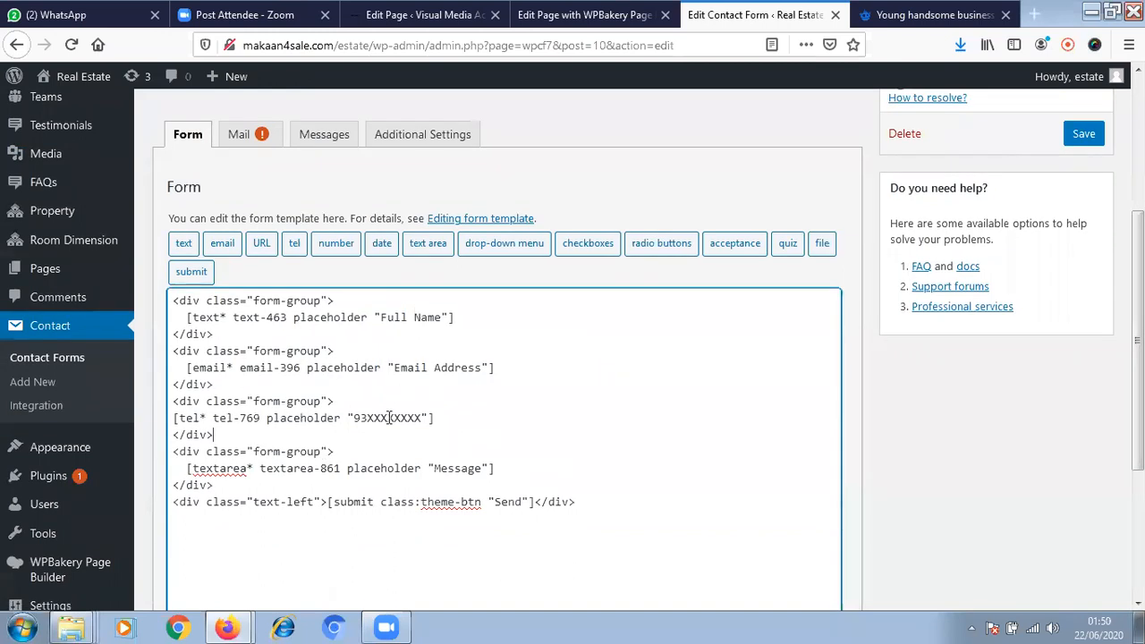
{"action": "scroll", "coordinate": [389, 418], "scroll_direction": "down", "scroll_amount": 5}
{"action": "scroll", "coordinate": [310, 391], "scroll_direction": "up", "scroll_amount": 7}
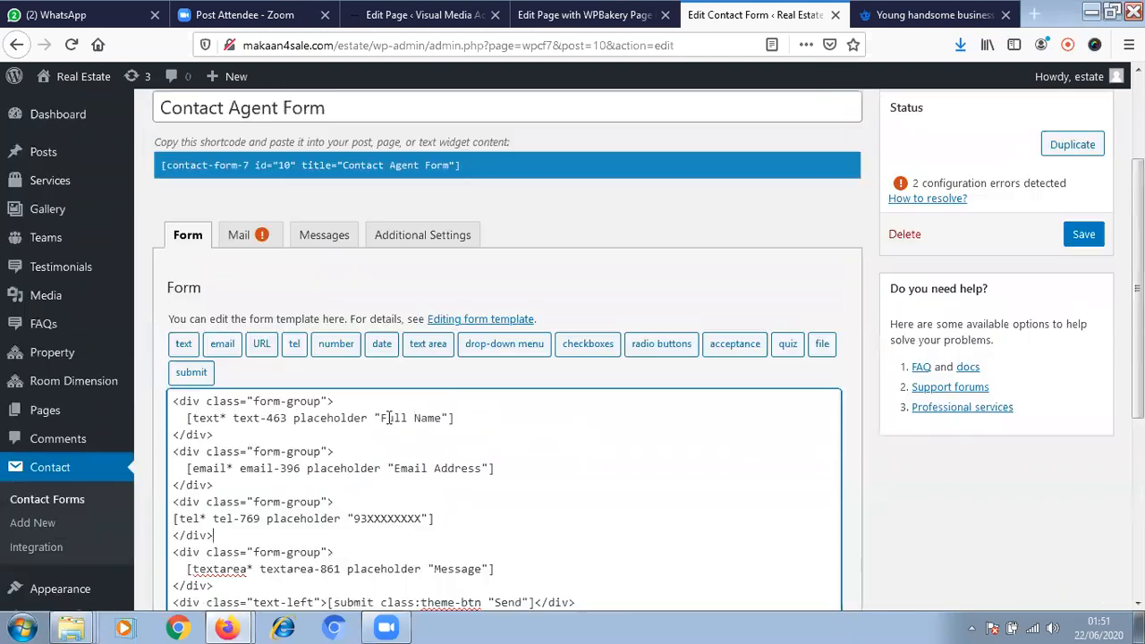
{"action": "left_click", "coordinate": [238, 236]}
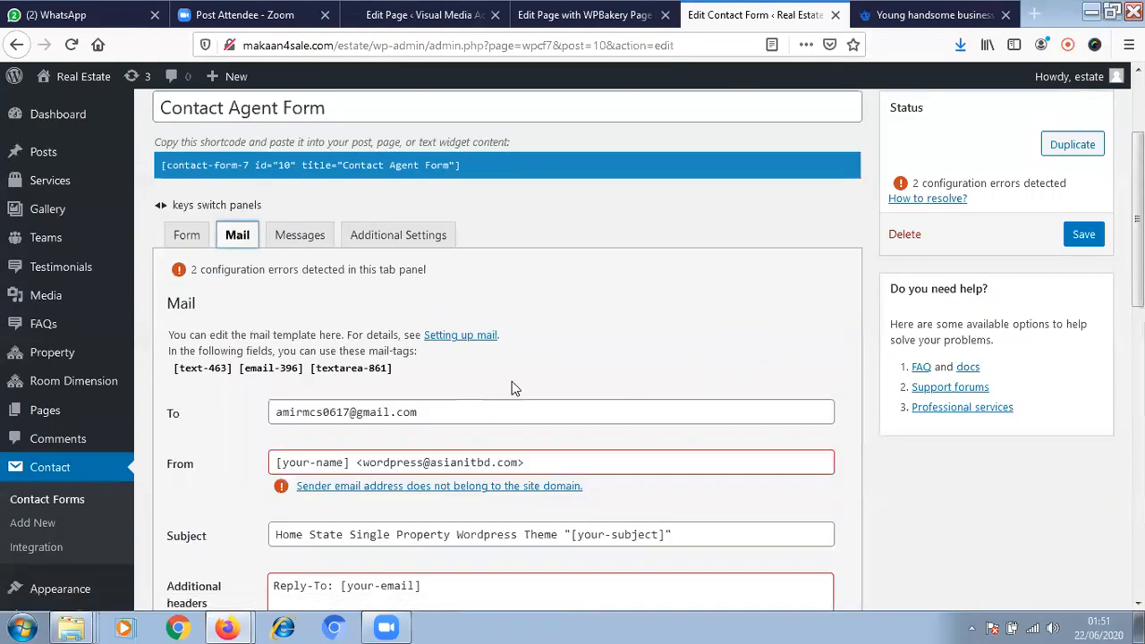
Replace the Mail tab's To address with the new recipient's Gmail address
{"action": "scroll", "coordinate": [515, 388], "scroll_direction": "down", "scroll_amount": 3}
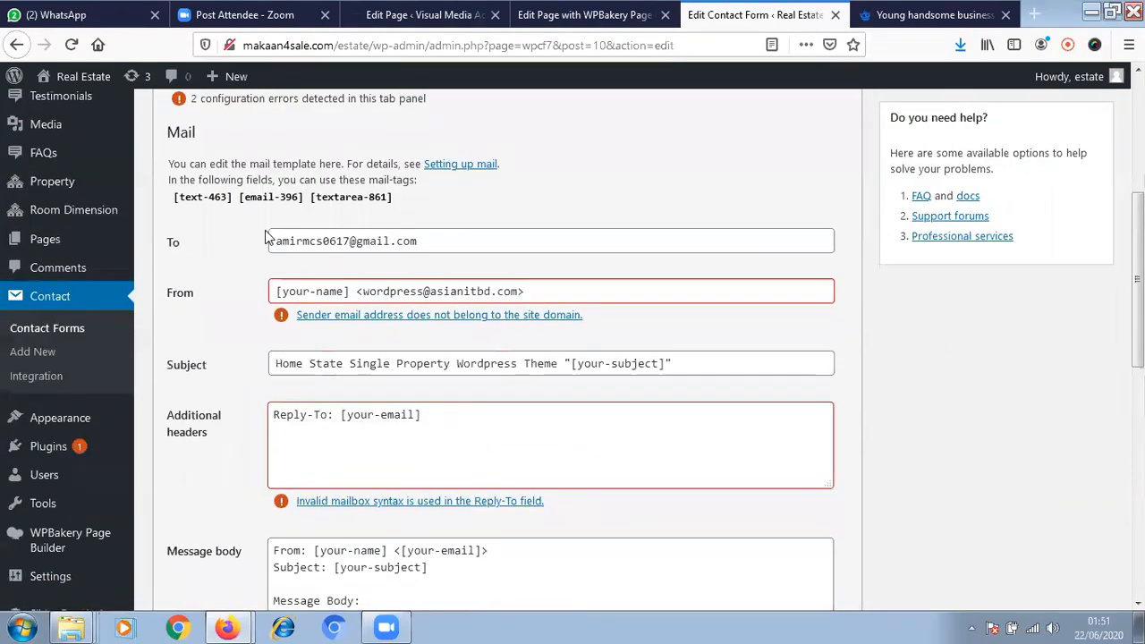
{"action": "left_click_drag", "start_coordinate": [440, 239], "coordinate": [266, 246]}
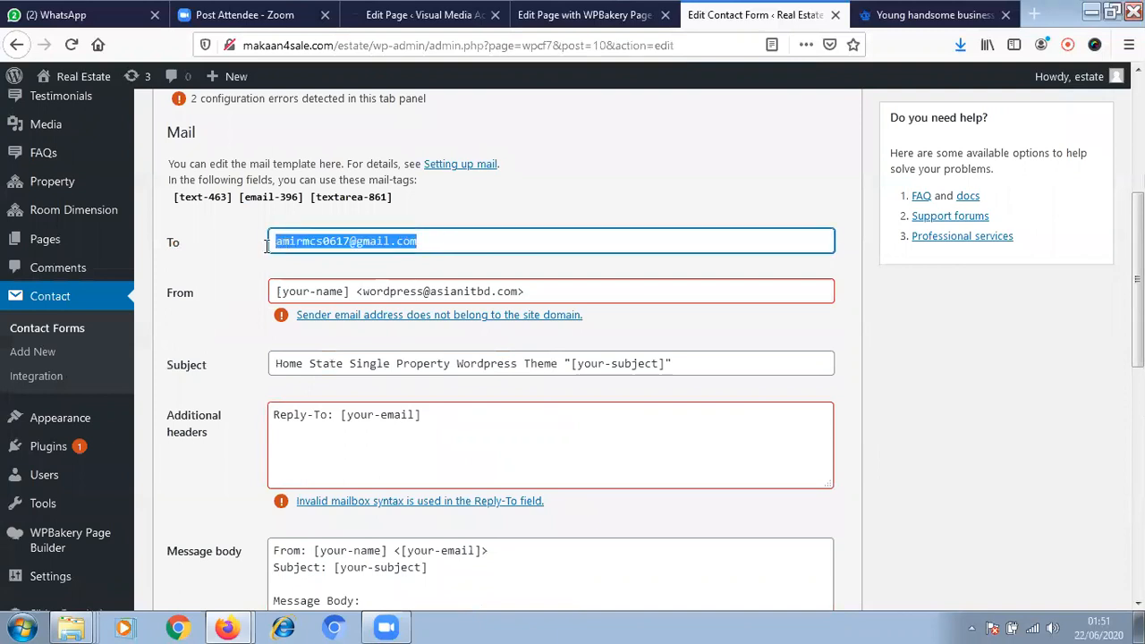
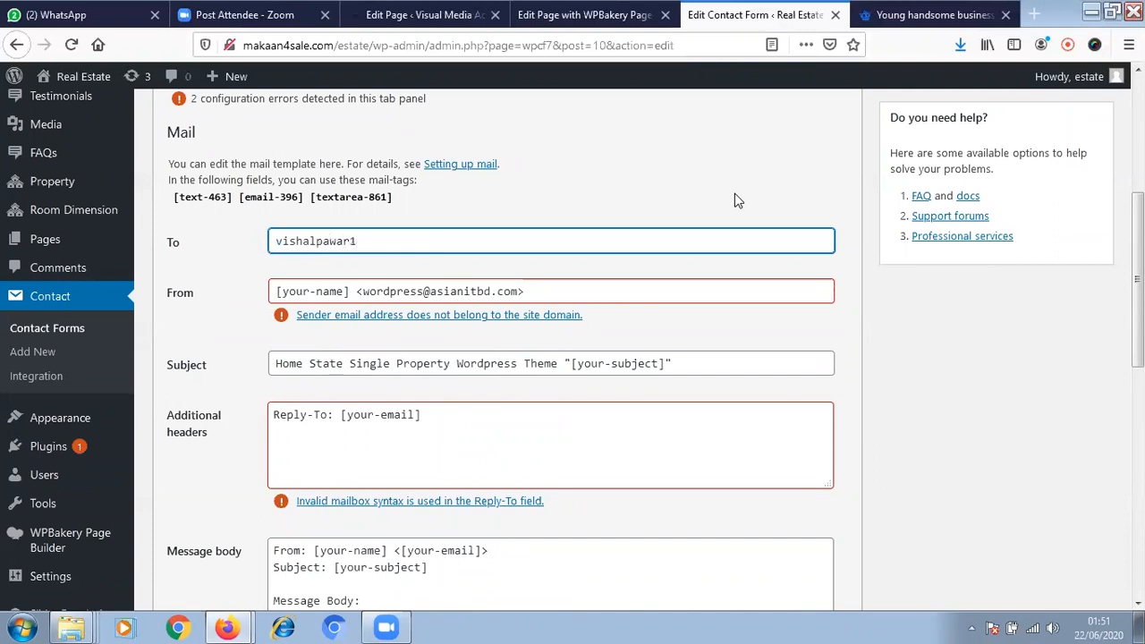
{"action": "key", "text": "Tab"}
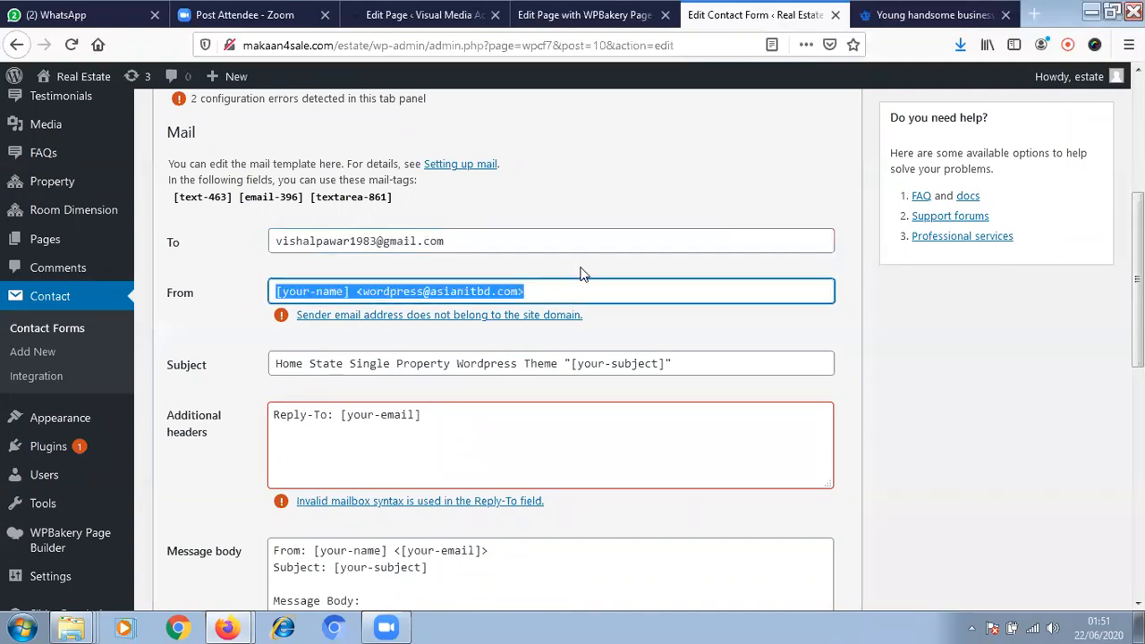
{"action": "left_click", "coordinate": [259, 308]}
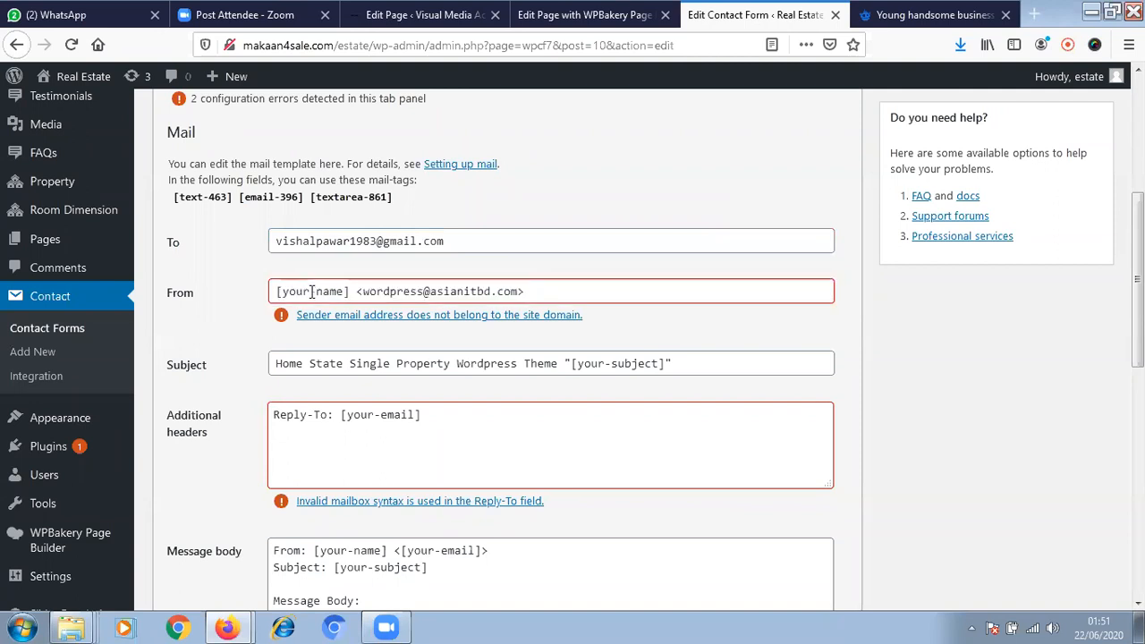
Strip the address from the From field and try the [email-396] mail-tag as sender
{"action": "triple_click", "coordinate": [355, 291]}
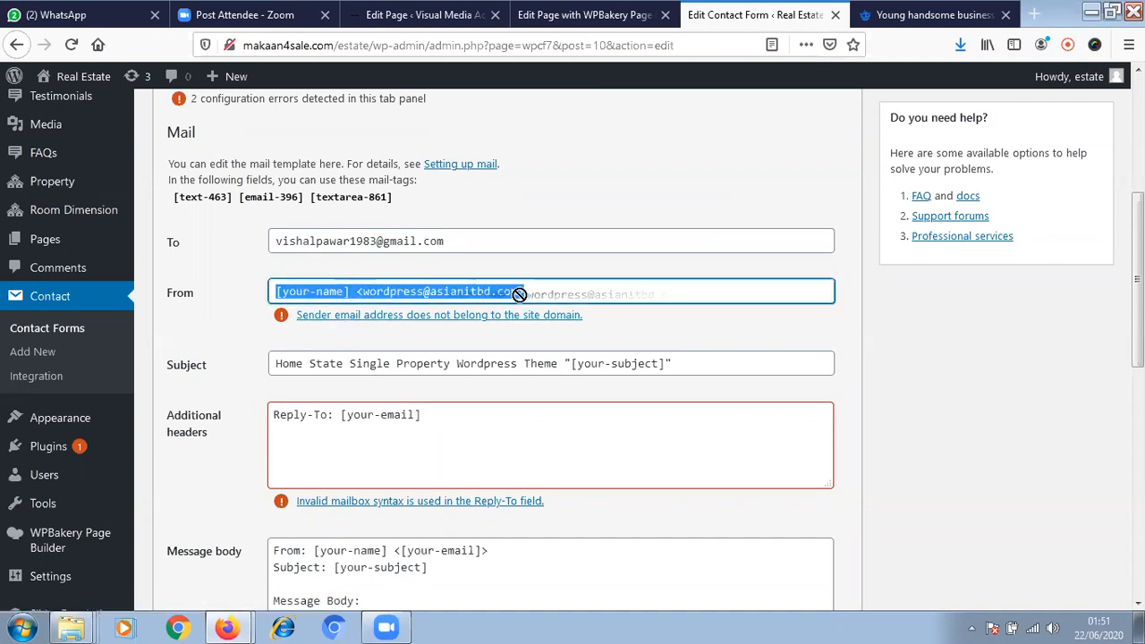
{"action": "left_click", "coordinate": [538, 291]}
{"action": "key", "text": "BackSpace"}
{"action": "key", "text": "BackSpace"}
{"action": "key", "text": "BackSpace"}
{"action": "key", "text": "BackSpace"}
{"action": "key", "text": "BackSpace"}
{"action": "key", "text": "BackSpace"}
{"action": "key", "text": "BackSpace"}
{"action": "key", "text": "BackSpace"}
{"action": "key", "text": "BackSpace"}
{"action": "key", "text": "BackSpace"}
{"action": "key", "text": "BackSpace"}
{"action": "key", "text": "BackSpace"}
{"action": "key", "text": "BackSpace"}
{"action": "key", "text": "BackSpace"}
{"action": "key", "text": "BackSpace"}
{"action": "key", "text": "BackSpace"}
{"action": "key", "text": "BackSpace"}
{"action": "key", "text": "BackSpace"}
{"action": "key", "text": "BackSpace"}
{"action": "key", "text": "BackSpace"}
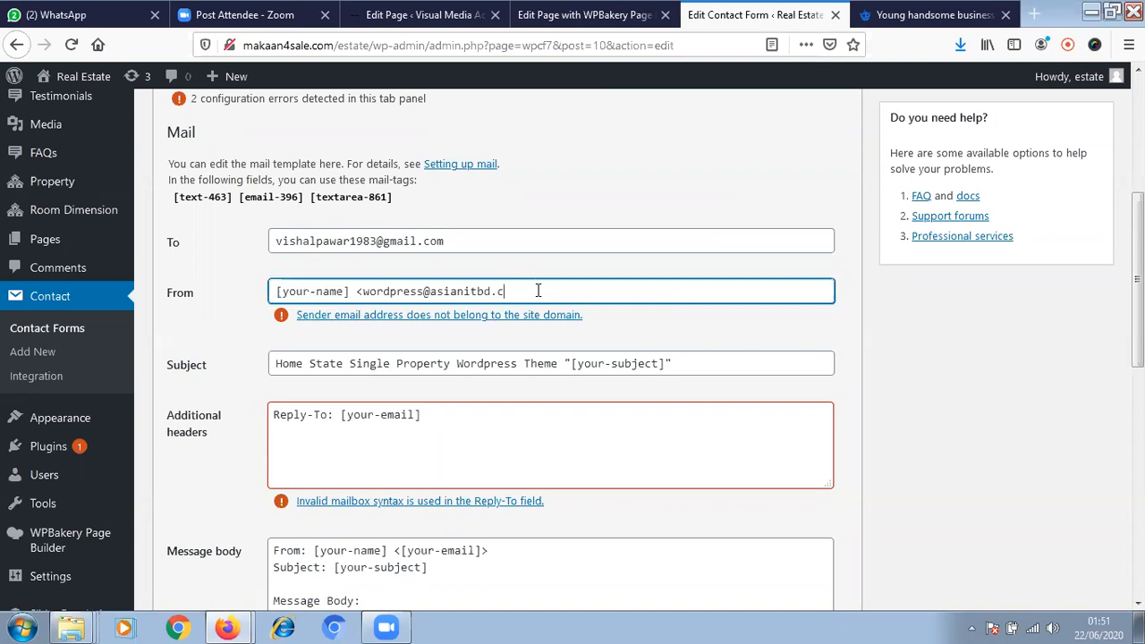
{"action": "key", "text": "BackSpace"}
{"action": "key", "text": "BackSpace"}
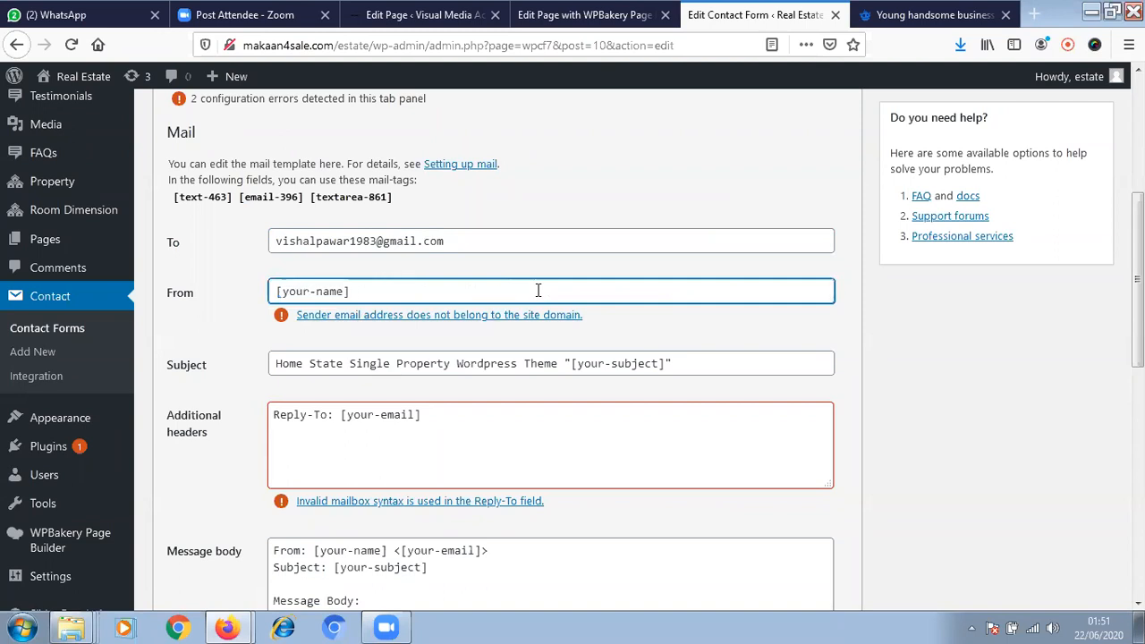
{"action": "left_click", "coordinate": [277, 335]}
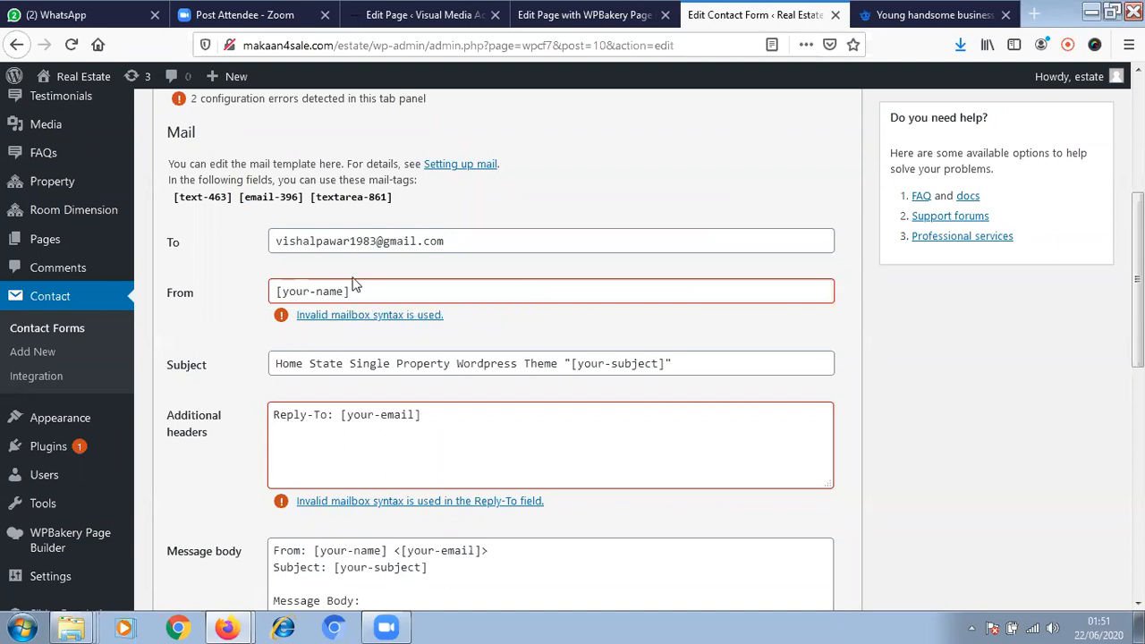
{"action": "left_click_drag", "start_coordinate": [355, 291], "coordinate": [278, 292]}
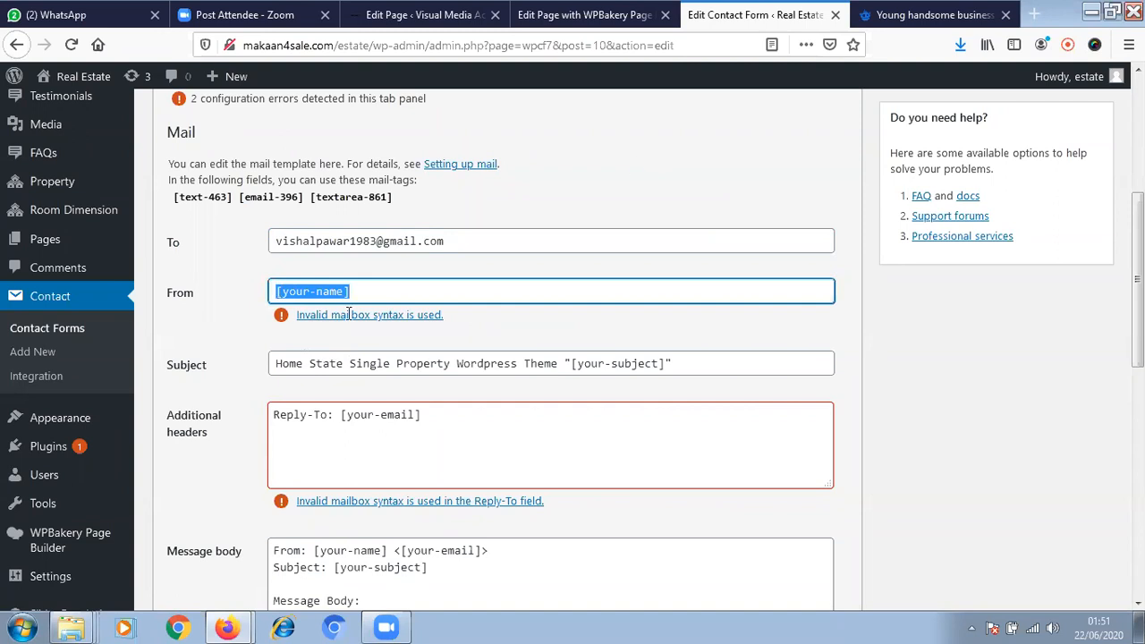
{"action": "left_click", "coordinate": [283, 208]}
{"action": "left_click", "coordinate": [251, 205]}
{"action": "key", "text": "ctrl+c"}
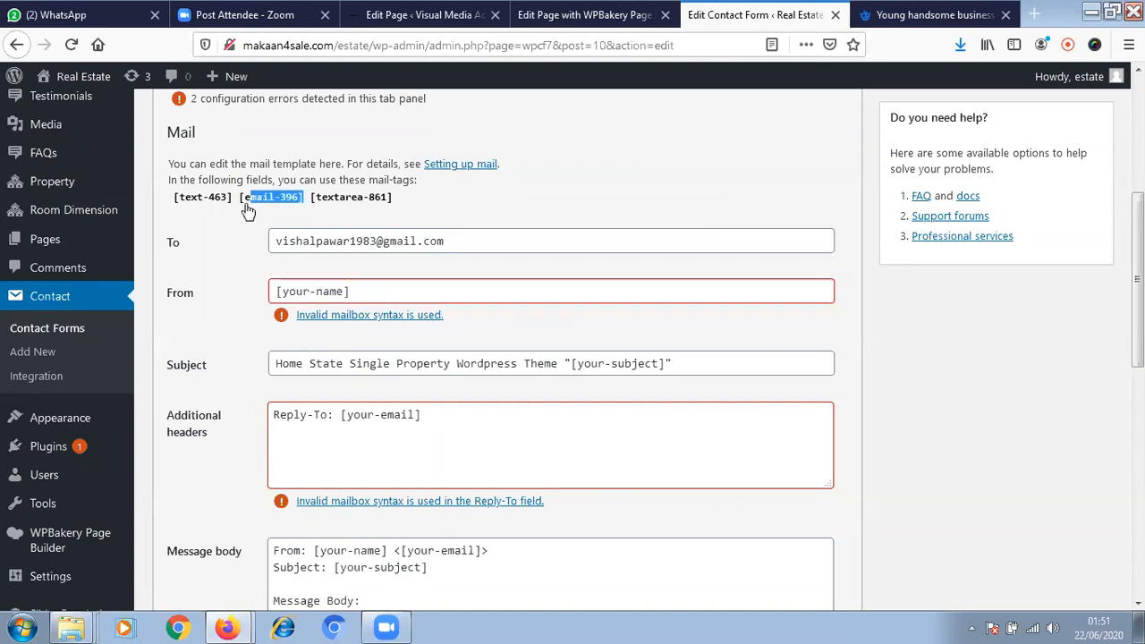
{"action": "triple_click", "coordinate": [380, 295]}
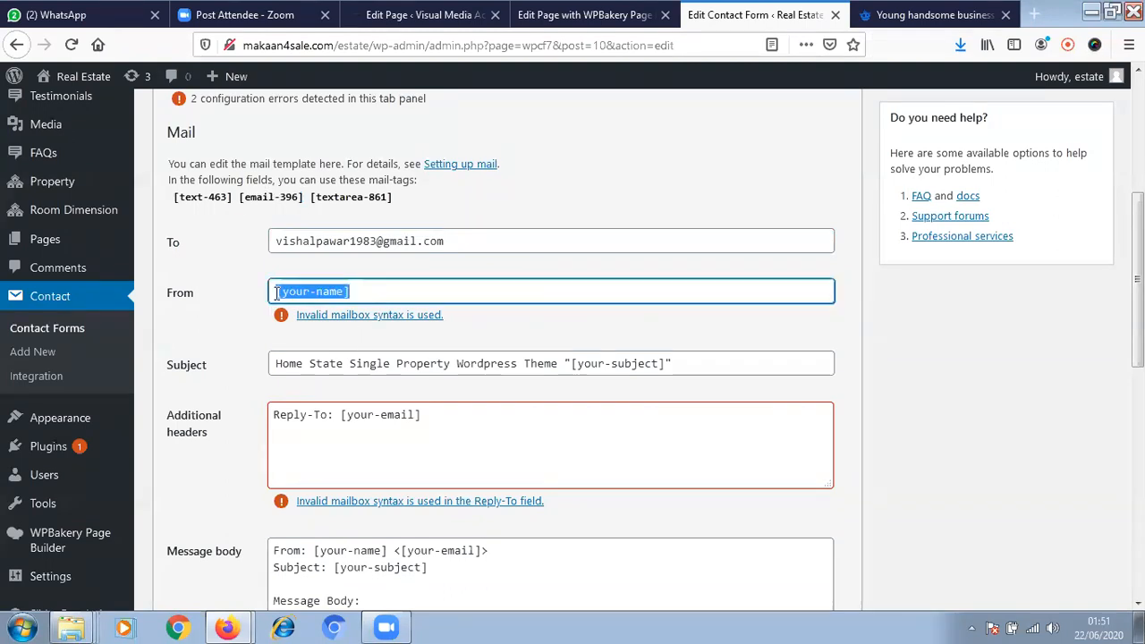
{"action": "key", "text": "ctrl+v"}
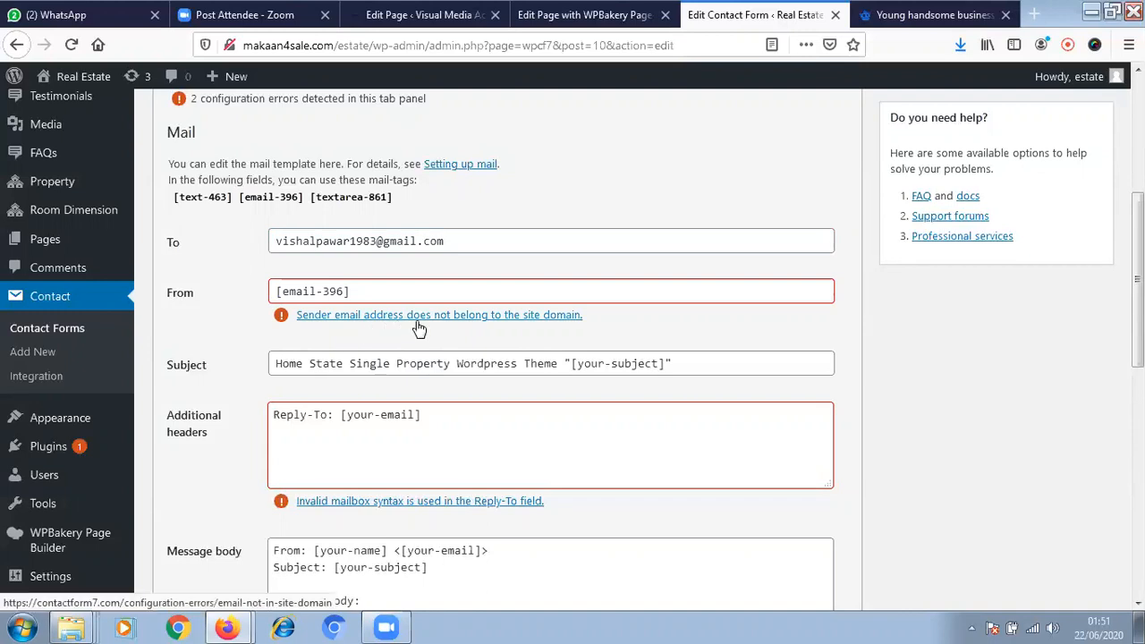
Set the From field to an info address on the site's own domain and review the To and Subject fields
{"action": "left_click_drag", "start_coordinate": [378, 291], "coordinate": [269, 291]}
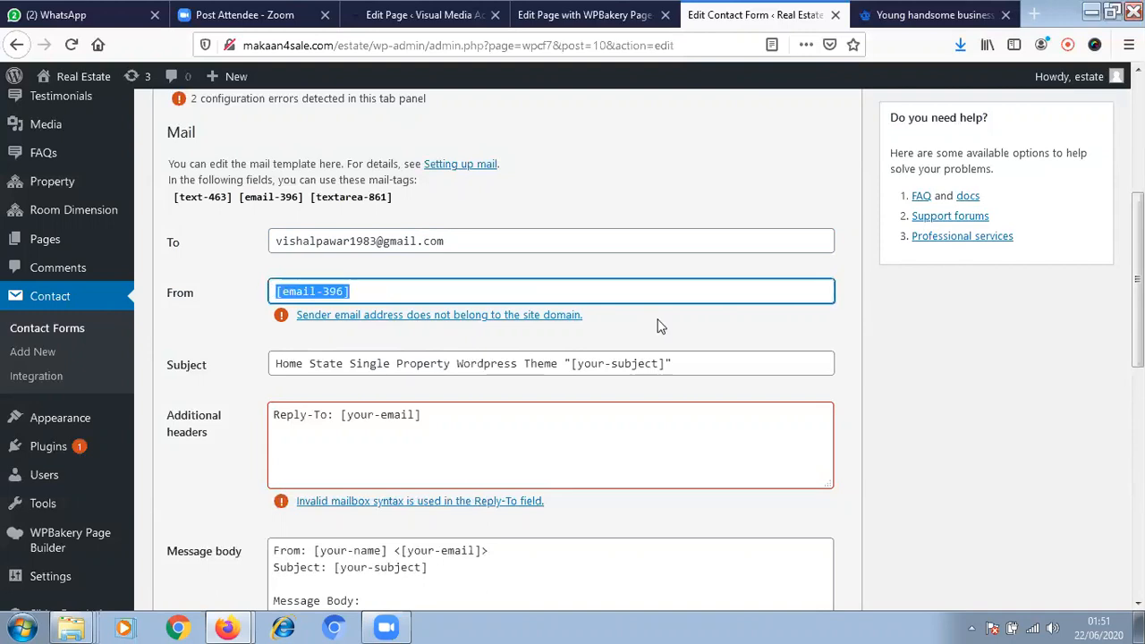
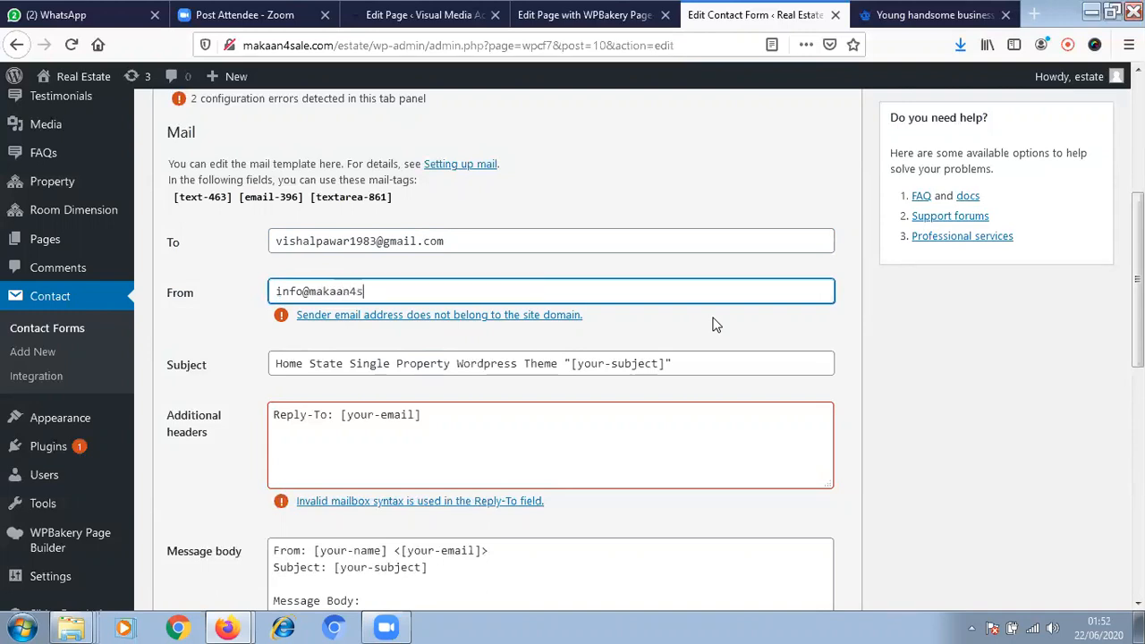
{"action": "key", "text": "Tab"}
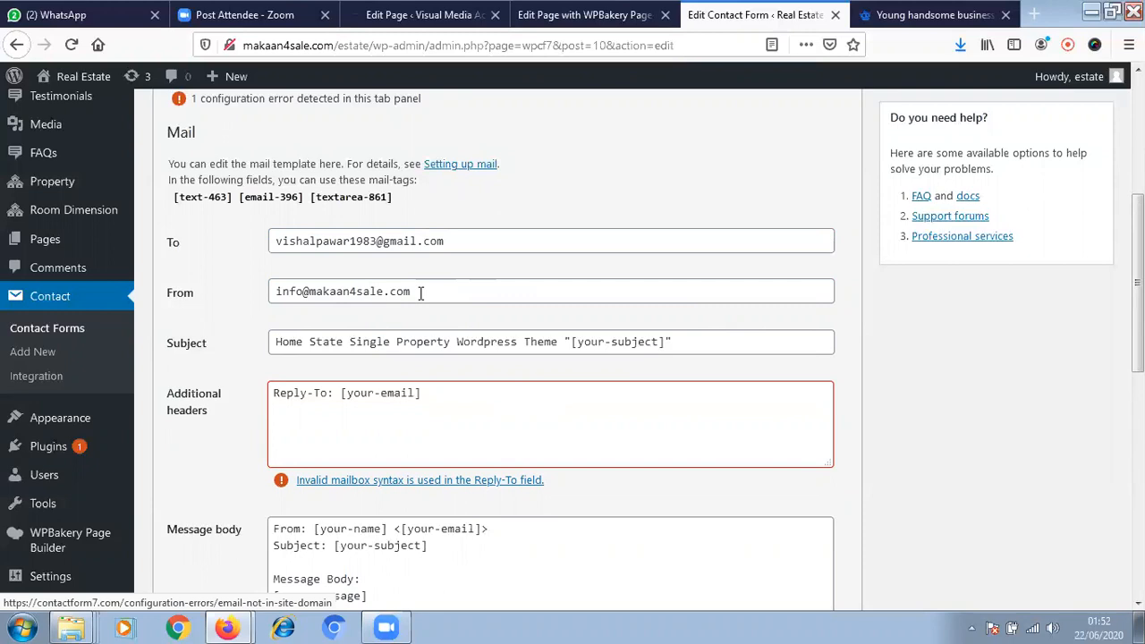
{"action": "left_click_drag", "start_coordinate": [420, 292], "coordinate": [265, 298]}
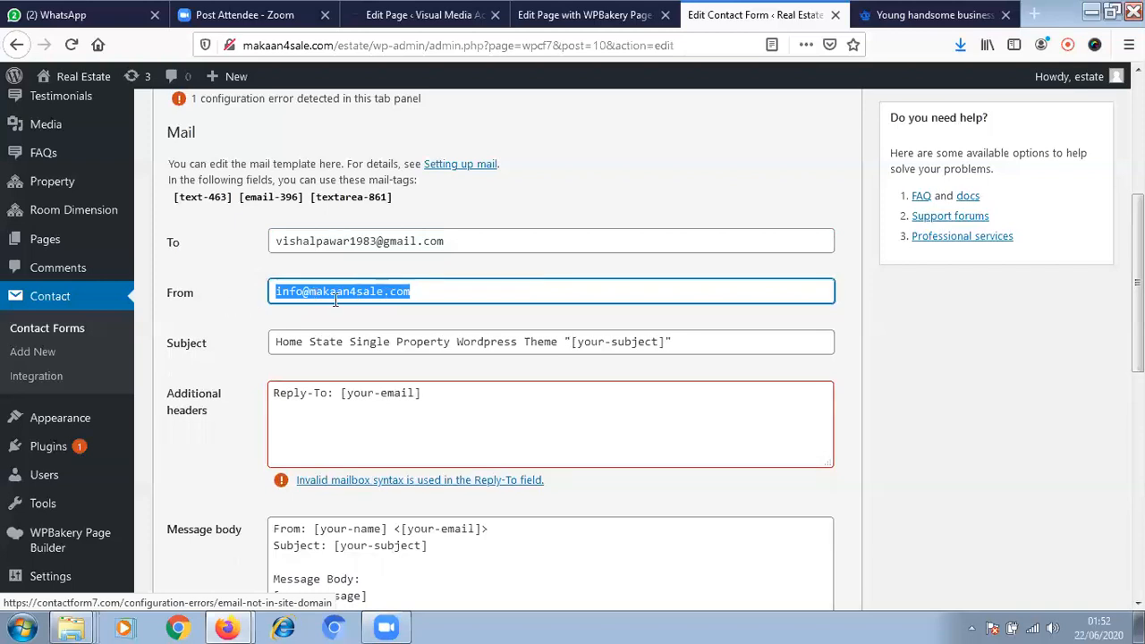
{"action": "left_click_drag", "start_coordinate": [441, 241], "coordinate": [230, 242]}
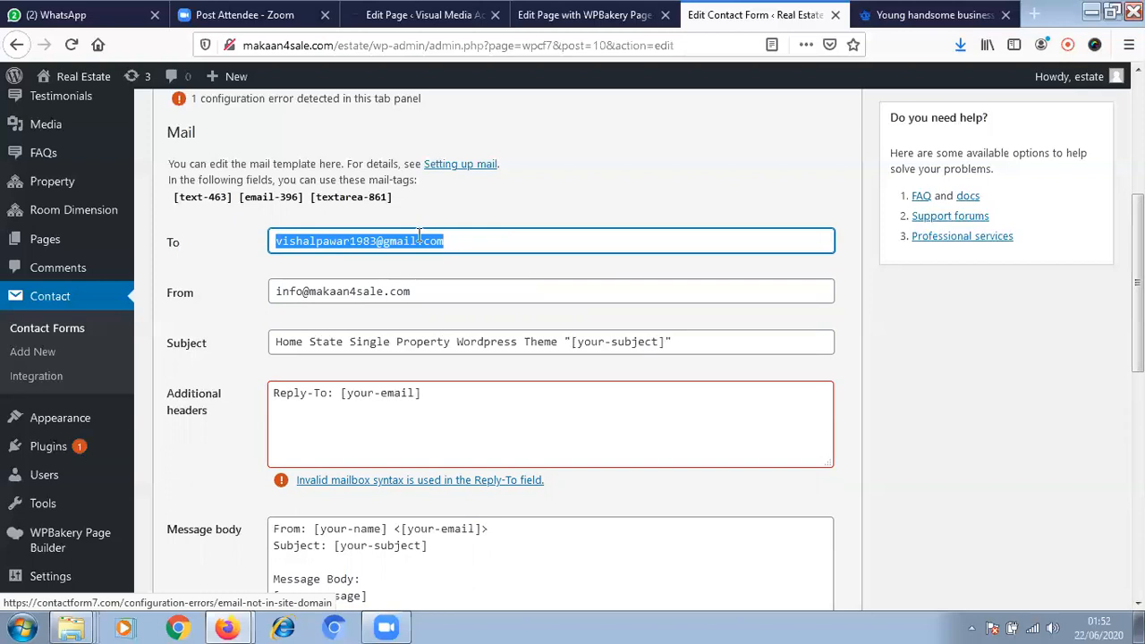
{"action": "left_click_drag", "start_coordinate": [444, 291], "coordinate": [269, 293]}
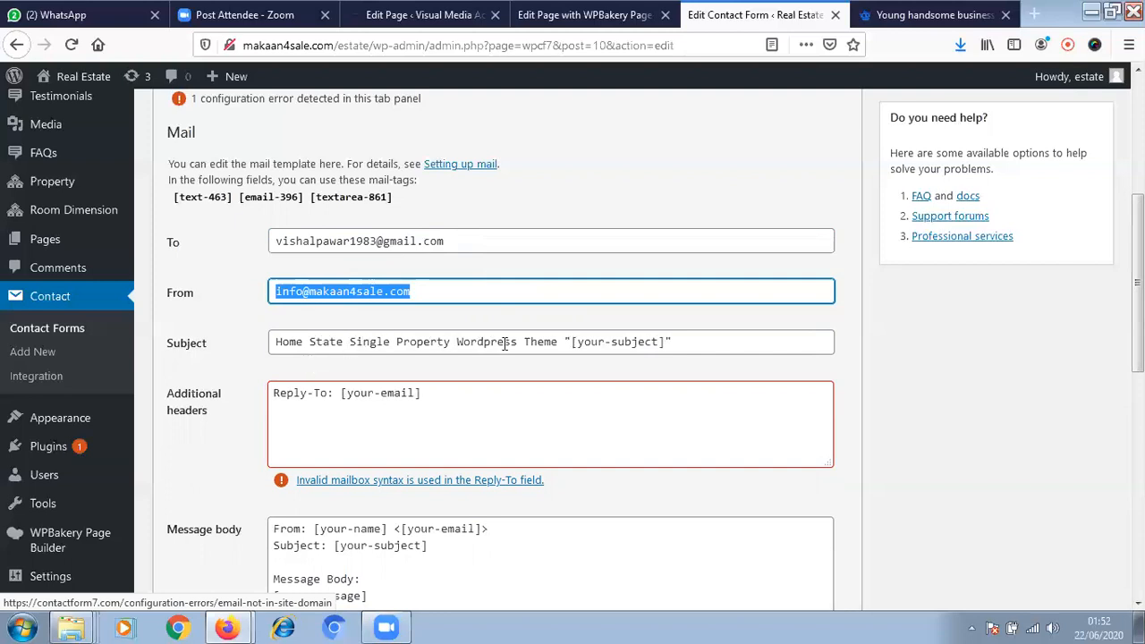
{"action": "left_click_drag", "start_coordinate": [560, 340], "coordinate": [246, 339]}
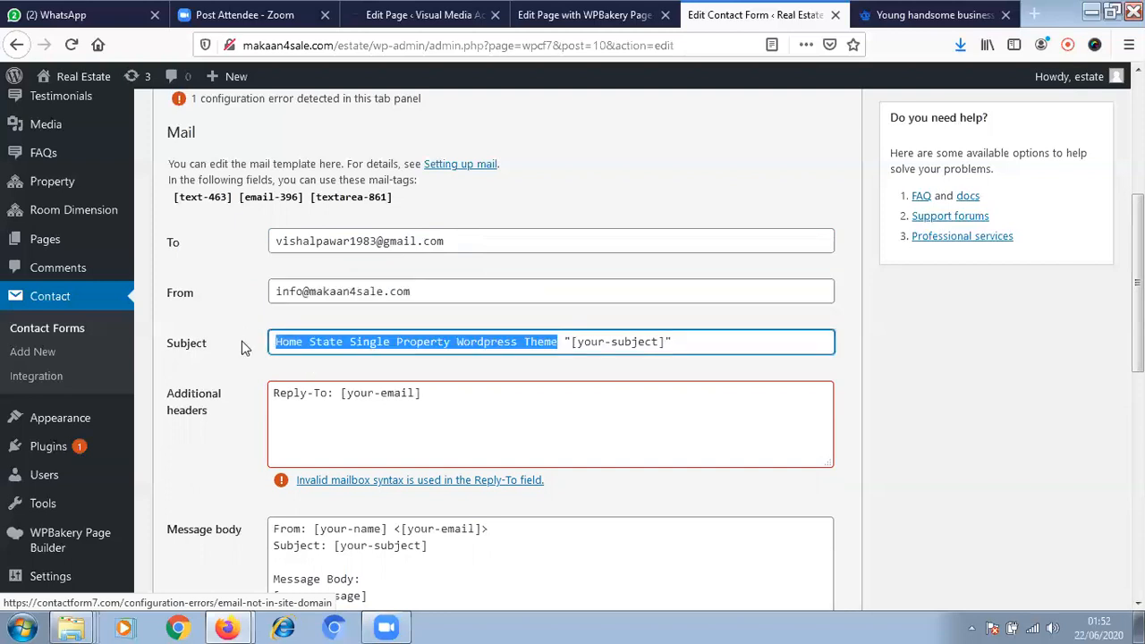
Change the Subject to New Qery is received "[email-396]", replacing [your-subject]
{"action": "type", "text": "New Q"}
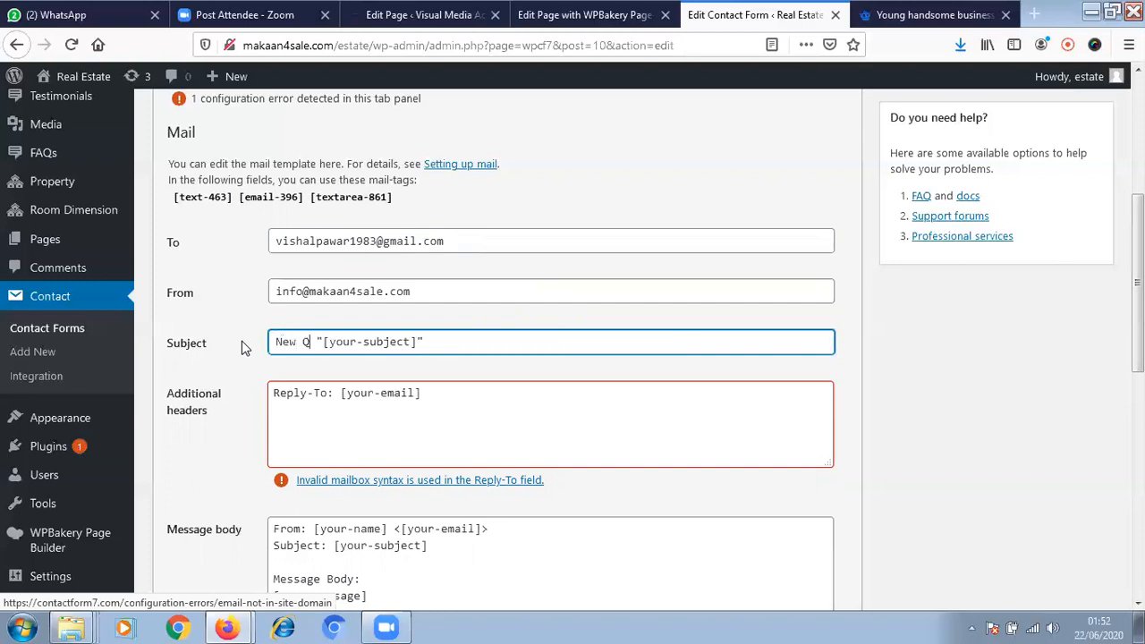
{"action": "type", "text": "ery i"}
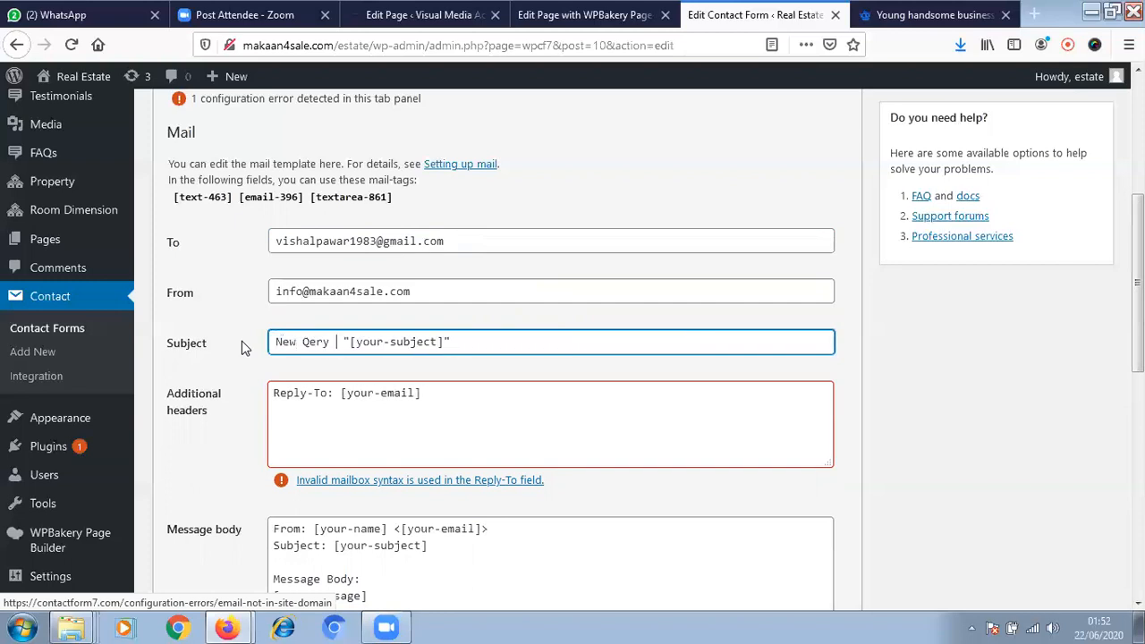
{"action": "type", "text": "s gen"}
{"action": "key", "text": "BackSpace"}
{"action": "key", "text": "BackSpace"}
{"action": "key", "text": "BackSpace"}
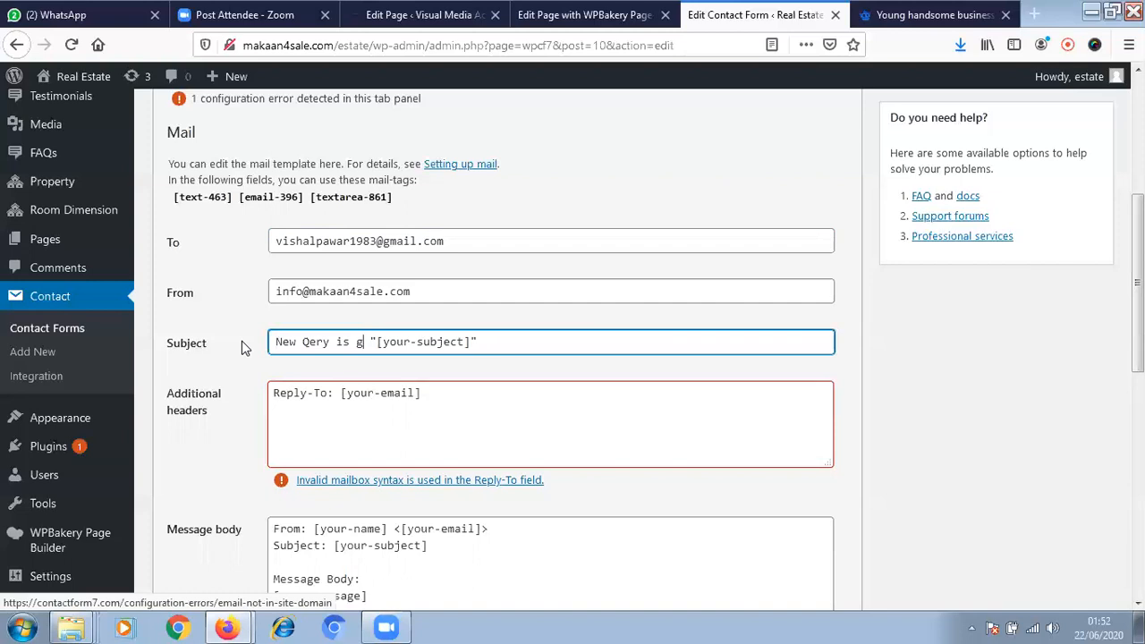
{"action": "type", "text": "received"}
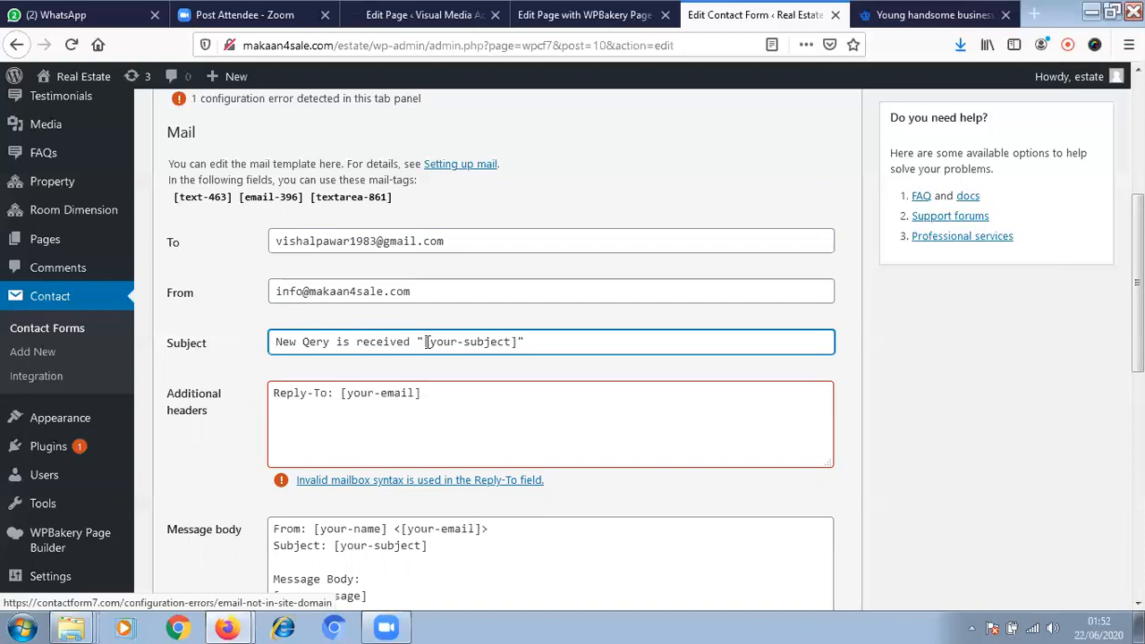
{"action": "left_click_drag", "start_coordinate": [425, 341], "coordinate": [516, 340]}
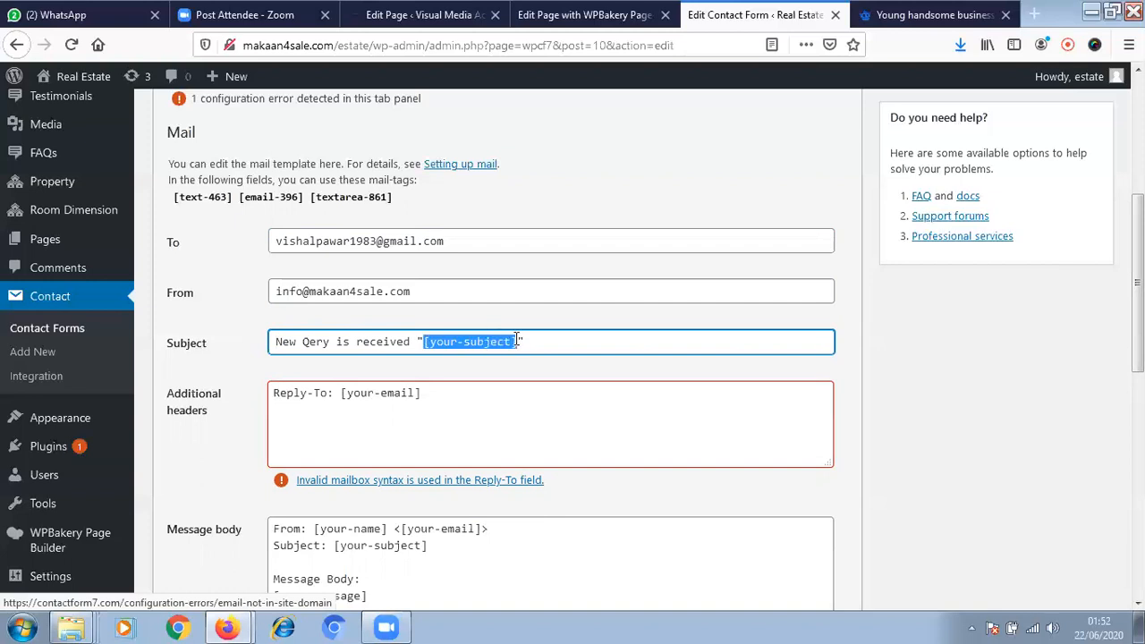
{"action": "key", "text": "BackSpace"}
{"action": "left_click_drag", "start_coordinate": [304, 198], "coordinate": [241, 206]}
{"action": "key", "text": "ctrl+c"}
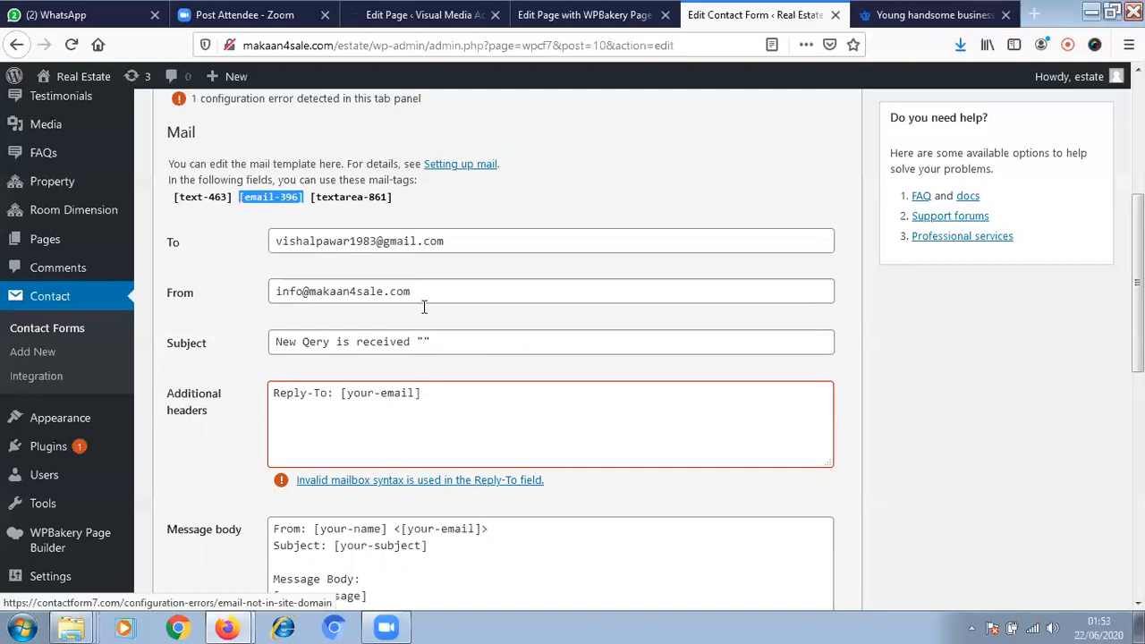
{"action": "left_click", "coordinate": [422, 341]}
{"action": "key", "text": "ctrl+v"}
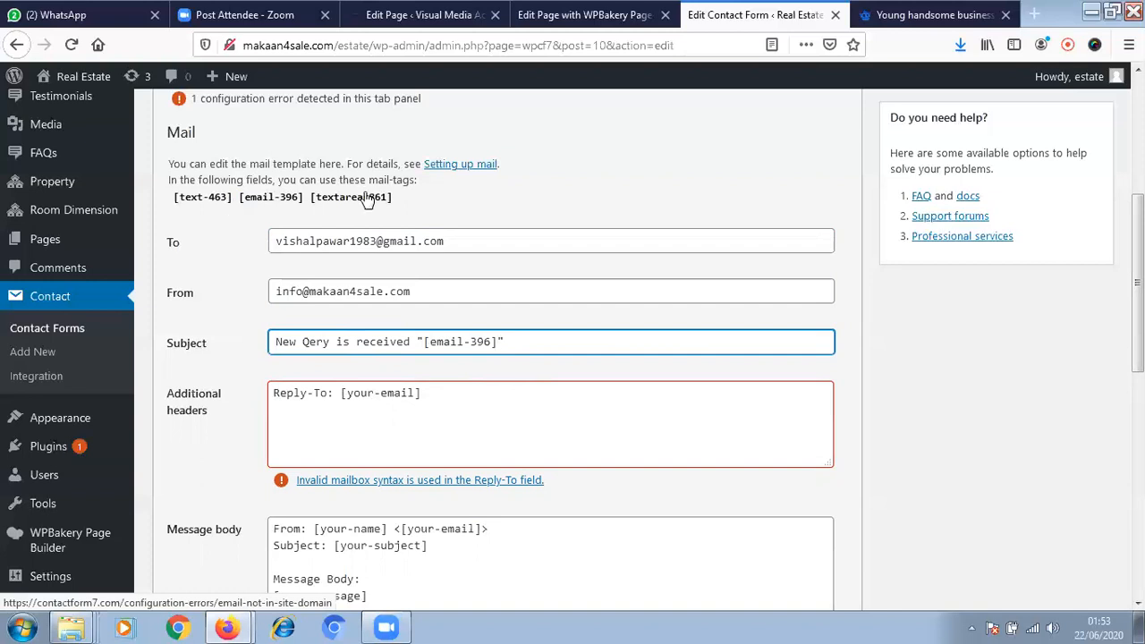
Replace [your-email] in the Reply-To additional header with the [email-396] mail-tag
{"action": "scroll", "coordinate": [252, 245], "scroll_direction": "up", "scroll_amount": 2}
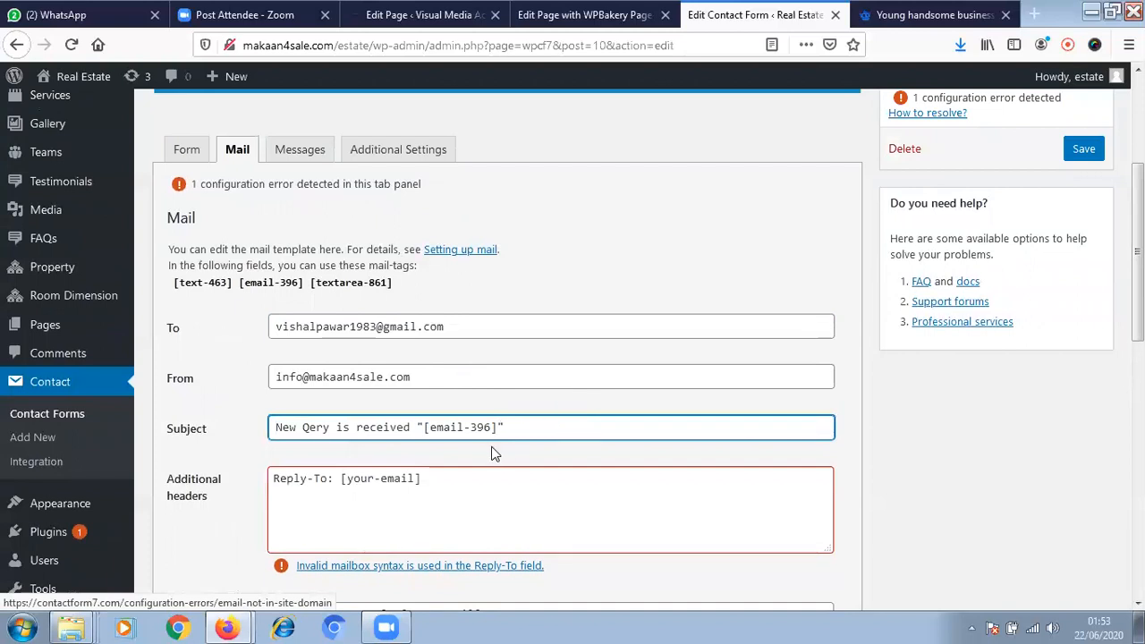
{"action": "scroll", "coordinate": [421, 439], "scroll_direction": "down", "scroll_amount": 2}
{"action": "left_click", "coordinate": [380, 432]}
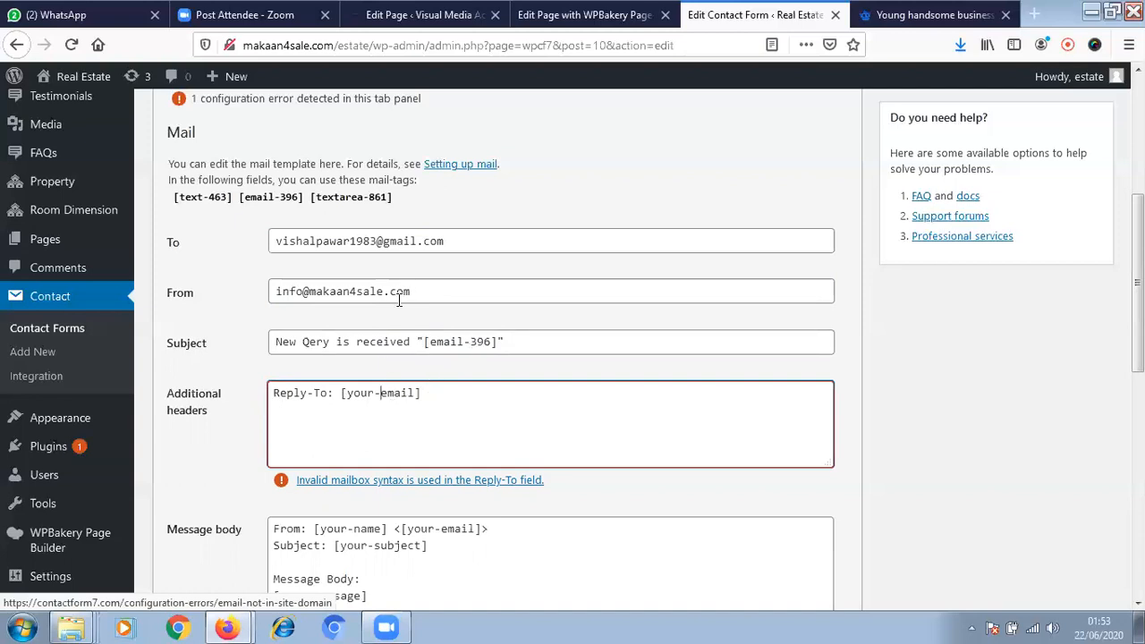
{"action": "left_click_drag", "start_coordinate": [428, 401], "coordinate": [346, 393]}
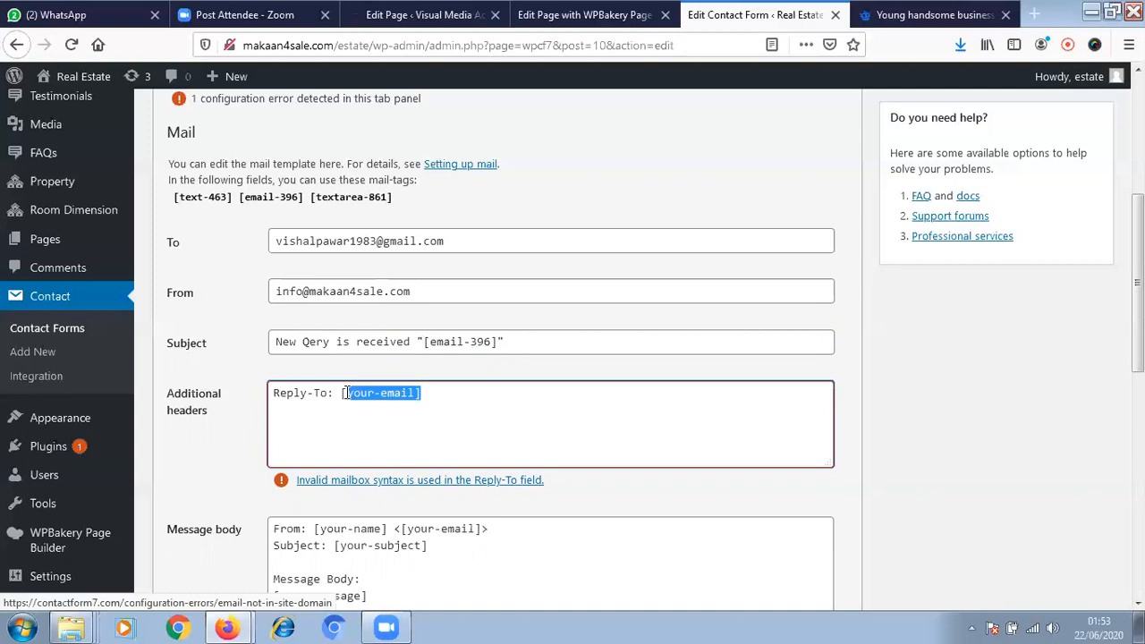
{"action": "left_click_drag", "start_coordinate": [430, 402], "coordinate": [343, 400]}
{"action": "key", "text": "ctrl+v"}
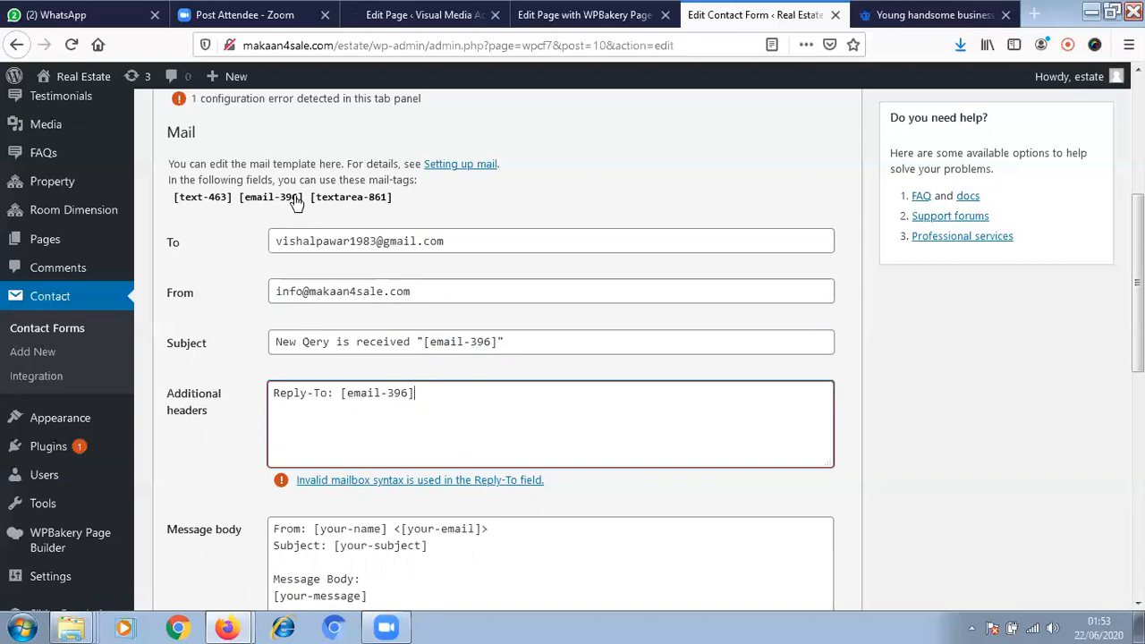
{"action": "scroll", "coordinate": [232, 219], "scroll_direction": "up", "scroll_amount": 2}
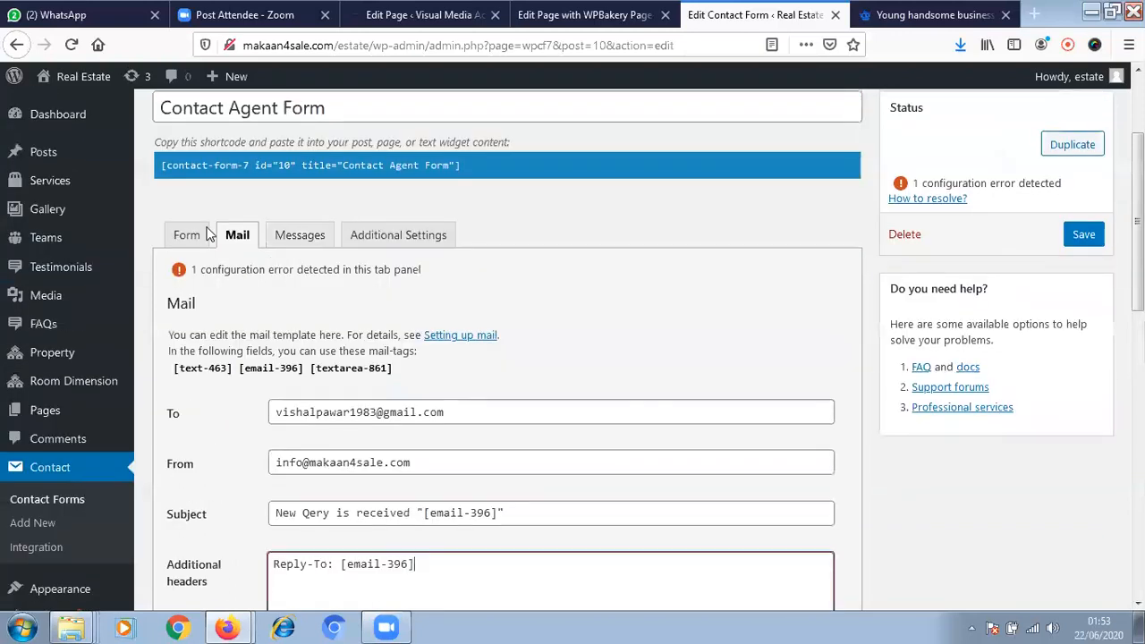
Save the Contact Agent Form from its Form tab
{"action": "left_click", "coordinate": [200, 237]}
{"action": "scroll", "coordinate": [214, 437], "scroll_direction": "down", "scroll_amount": 5}
{"action": "left_click", "coordinate": [170, 524]}
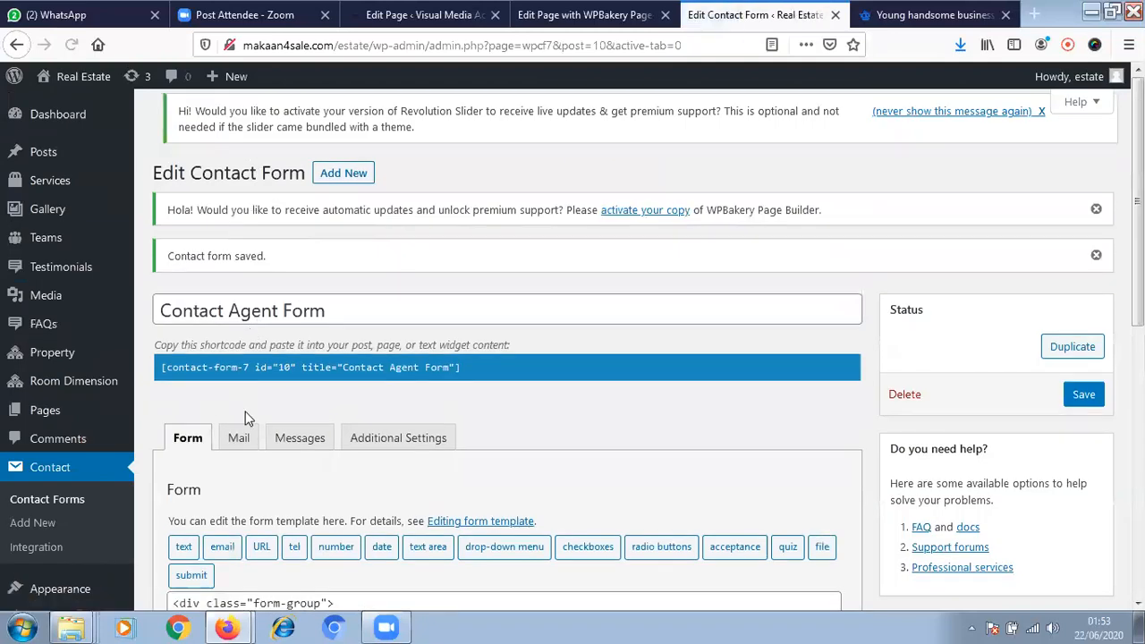
{"action": "scroll", "coordinate": [247, 385], "scroll_direction": "down", "scroll_amount": 2}
Back in the mail template, copy the [text-463] mail-tag from the mail-tags list
{"action": "left_click", "coordinate": [242, 350]}
{"action": "scroll", "coordinate": [407, 414], "scroll_direction": "down", "scroll_amount": 3}
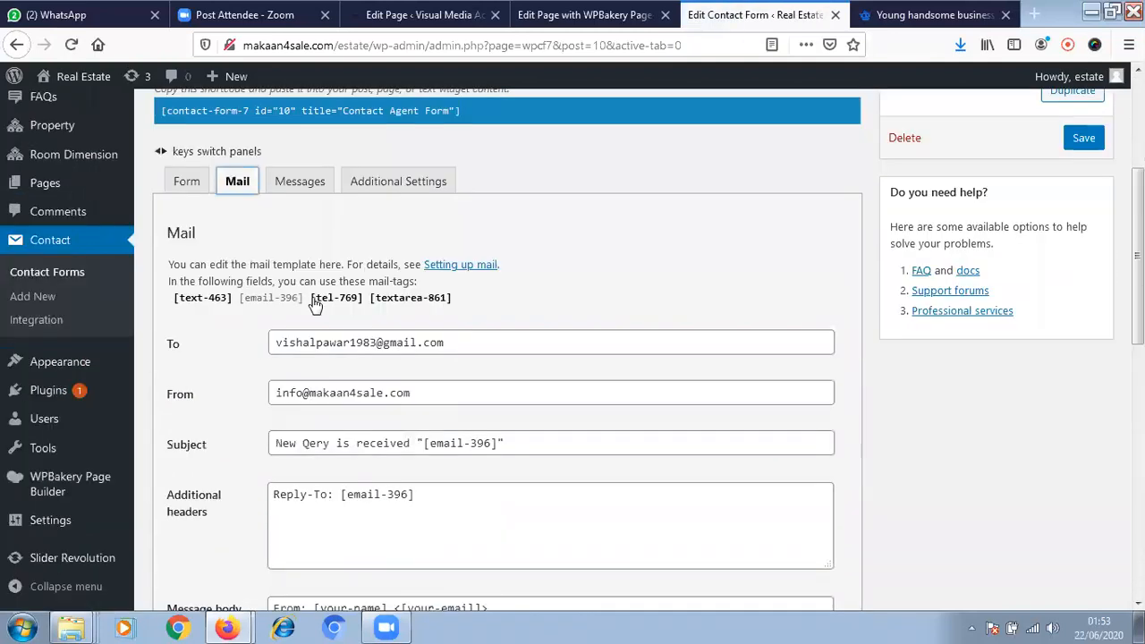
{"action": "left_click", "coordinate": [319, 299]}
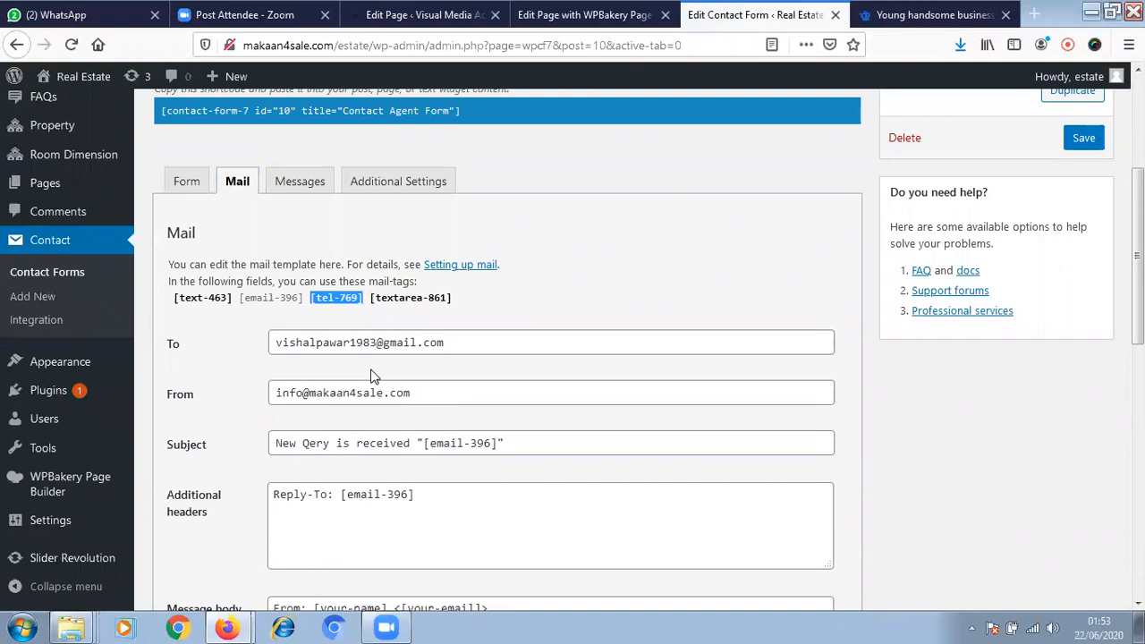
{"action": "scroll", "coordinate": [414, 362], "scroll_direction": "down", "scroll_amount": 2}
{"action": "left_click", "coordinate": [434, 411]}
{"action": "scroll", "coordinate": [434, 413], "scroll_direction": "down", "scroll_amount": 3}
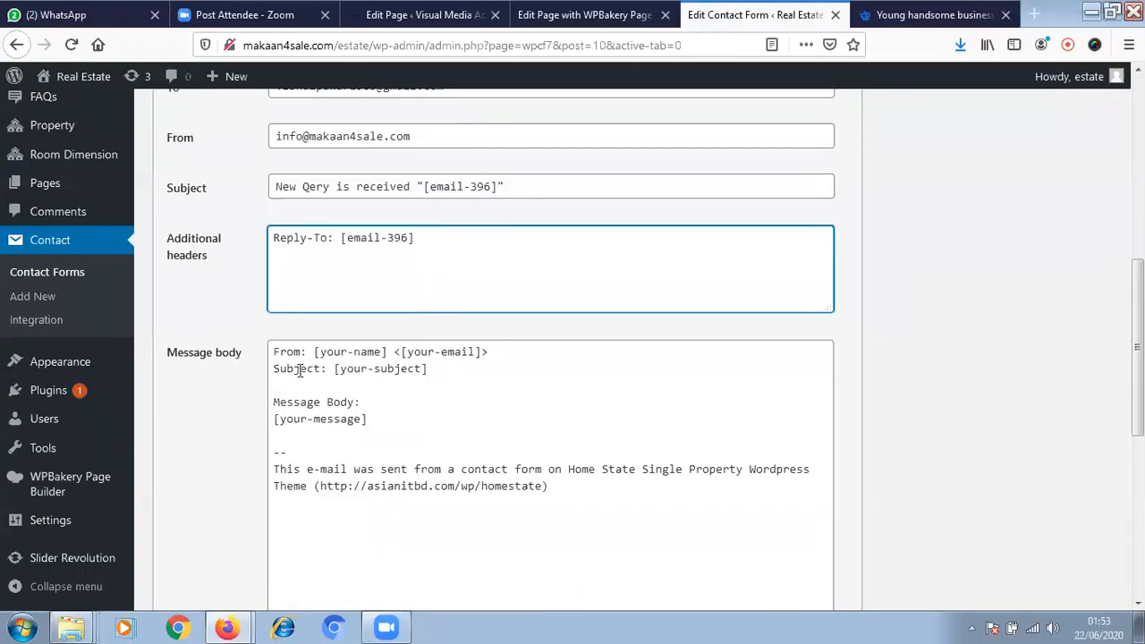
{"action": "left_click", "coordinate": [299, 352]}
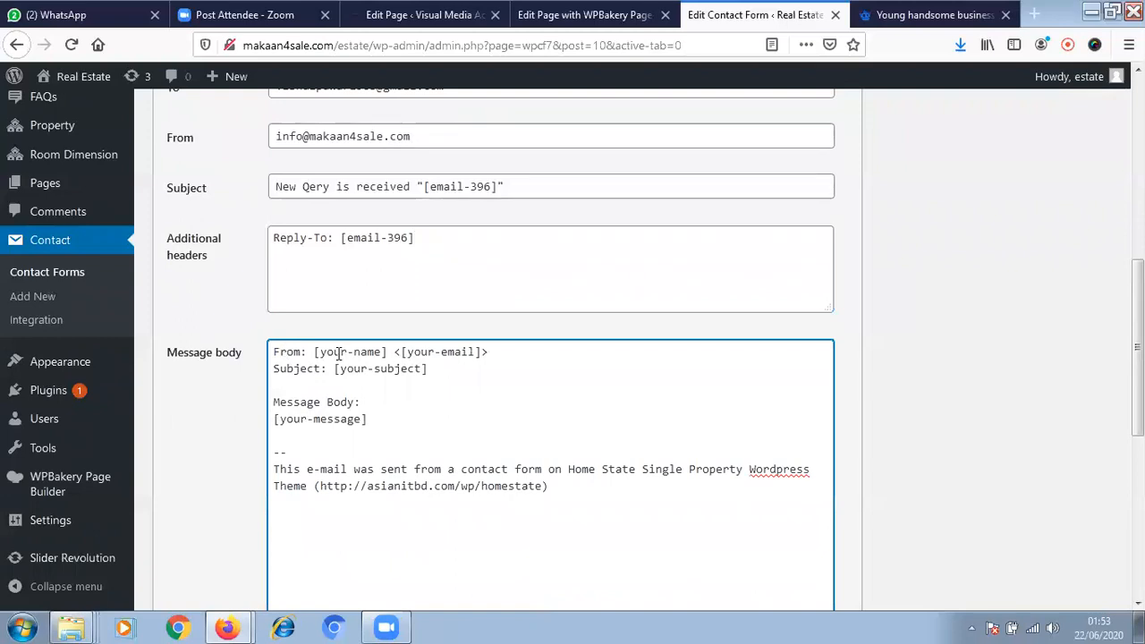
{"action": "scroll", "coordinate": [339, 353], "scroll_direction": "up", "scroll_amount": 7}
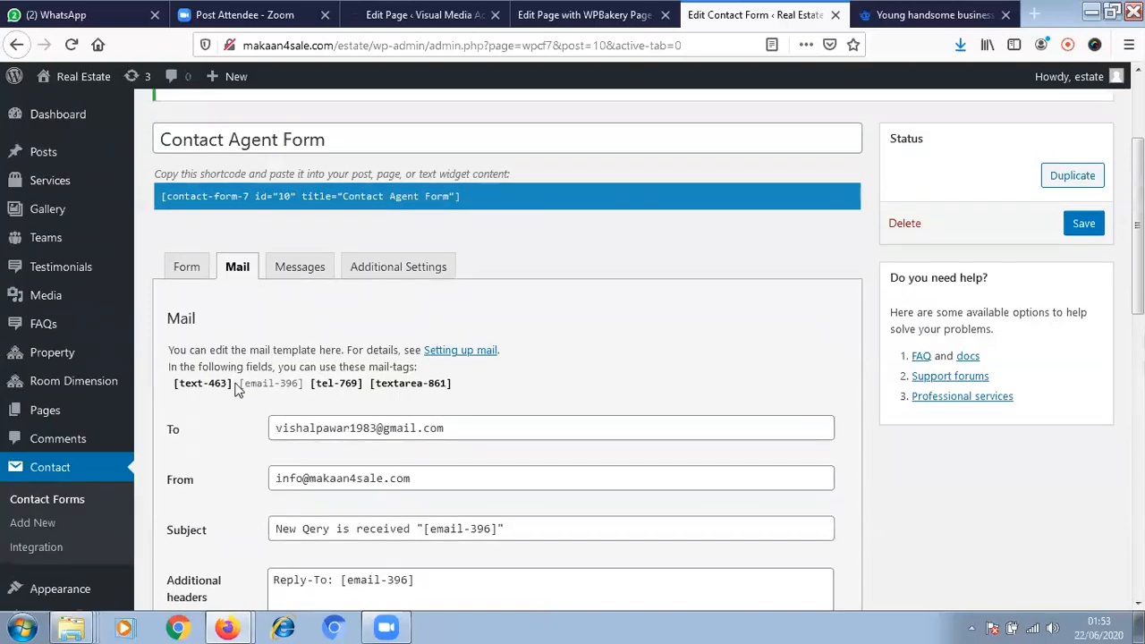
{"action": "left_click", "coordinate": [229, 384]}
{"action": "key", "text": "ctrl+c"}
{"action": "scroll", "coordinate": [338, 428], "scroll_direction": "down", "scroll_amount": 7}
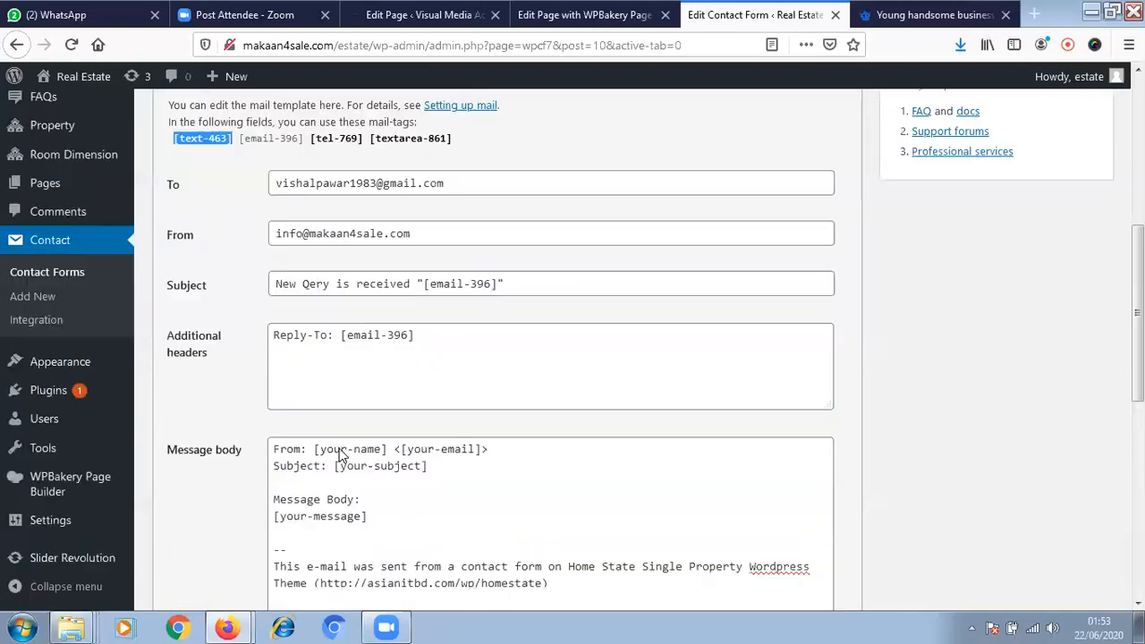
Replace [your-name] with [text-463] and [your-email] with [email-396] on the body's From line
{"action": "left_click_drag", "start_coordinate": [315, 350], "coordinate": [386, 352]}
{"action": "key", "text": "ctrl+v"}
{"action": "scroll", "coordinate": [465, 371], "scroll_direction": "up", "scroll_amount": 7}
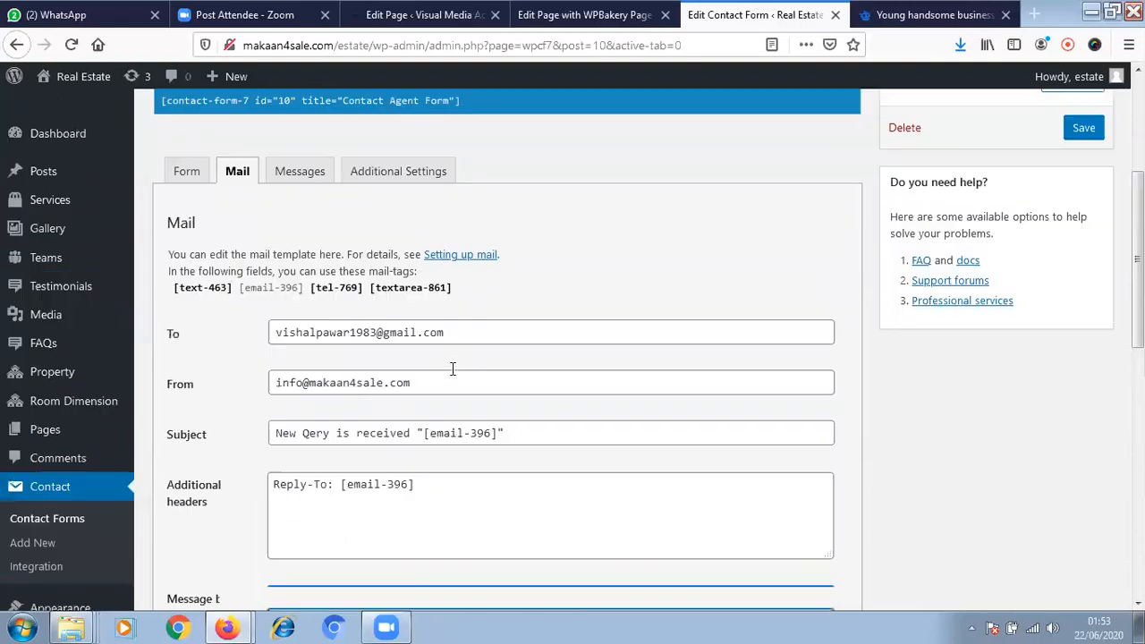
{"action": "scroll", "coordinate": [439, 429], "scroll_direction": "down", "scroll_amount": 7}
{"action": "scroll", "coordinate": [330, 336], "scroll_direction": "up", "scroll_amount": 5}
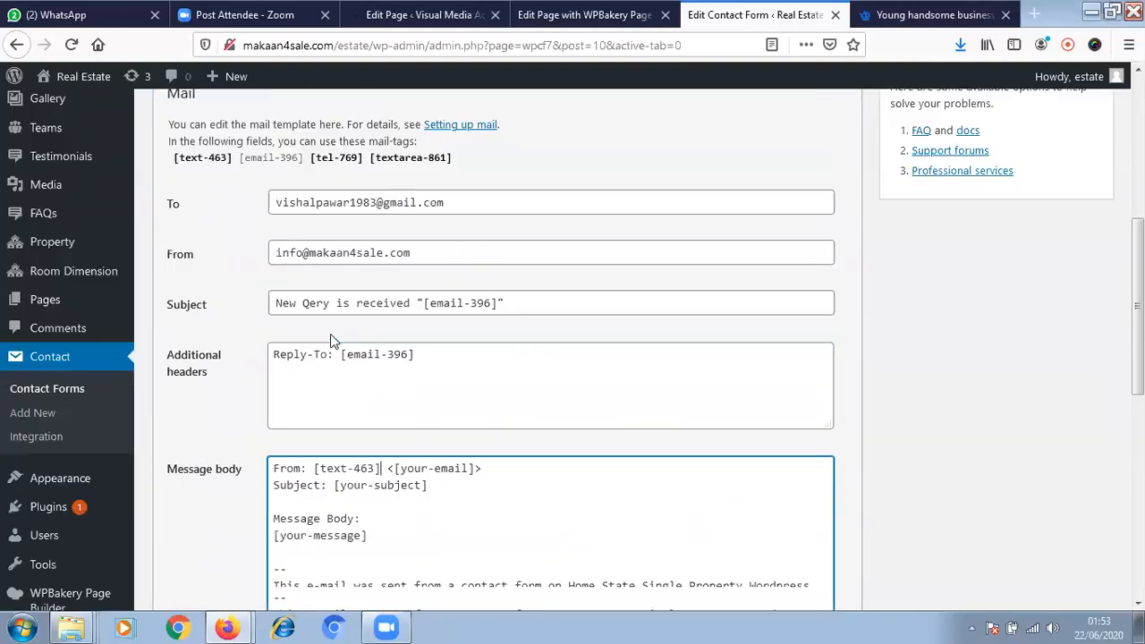
{"action": "left_click_drag", "start_coordinate": [307, 304], "coordinate": [238, 300]}
{"action": "key", "text": "ctrl+c"}
{"action": "scroll", "coordinate": [417, 364], "scroll_direction": "down", "scroll_amount": 2}
{"action": "scroll", "coordinate": [438, 428], "scroll_direction": "down", "scroll_amount": 5}
{"action": "left_click_drag", "start_coordinate": [394, 266], "coordinate": [472, 266]}
{"action": "key", "text": "ctrl+v"}
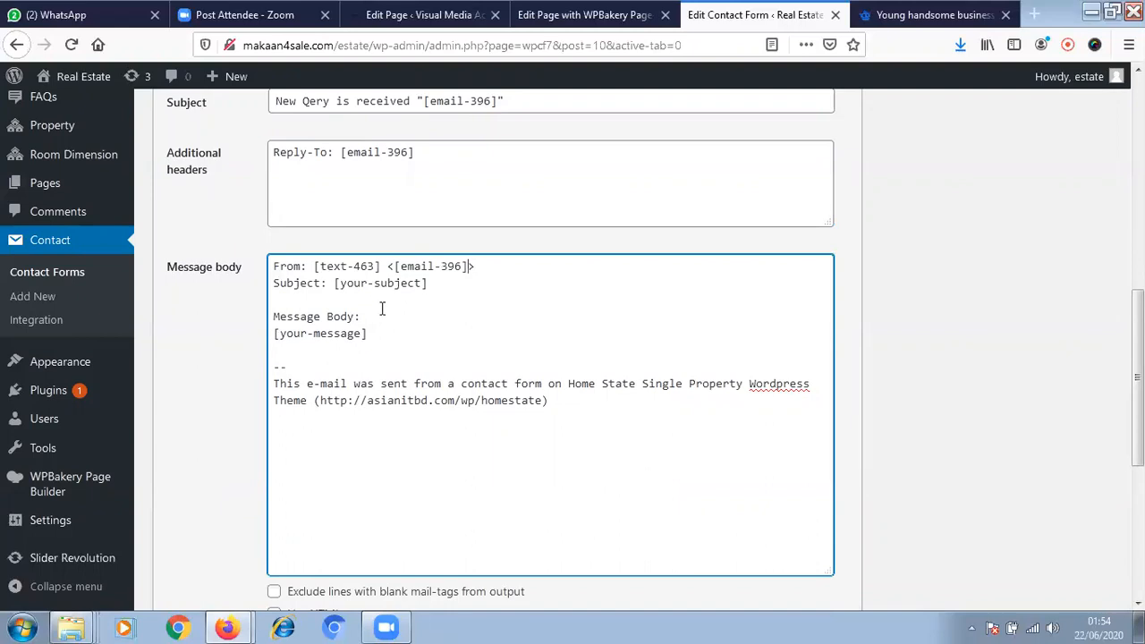
{"action": "scroll", "coordinate": [381, 310], "scroll_direction": "up", "scroll_amount": 8}
Copy [textarea-861] and paste it over [your-subject] on the Subject line
{"action": "left_click_drag", "start_coordinate": [458, 387], "coordinate": [370, 388]}
{"action": "key", "text": "ctrl+c"}
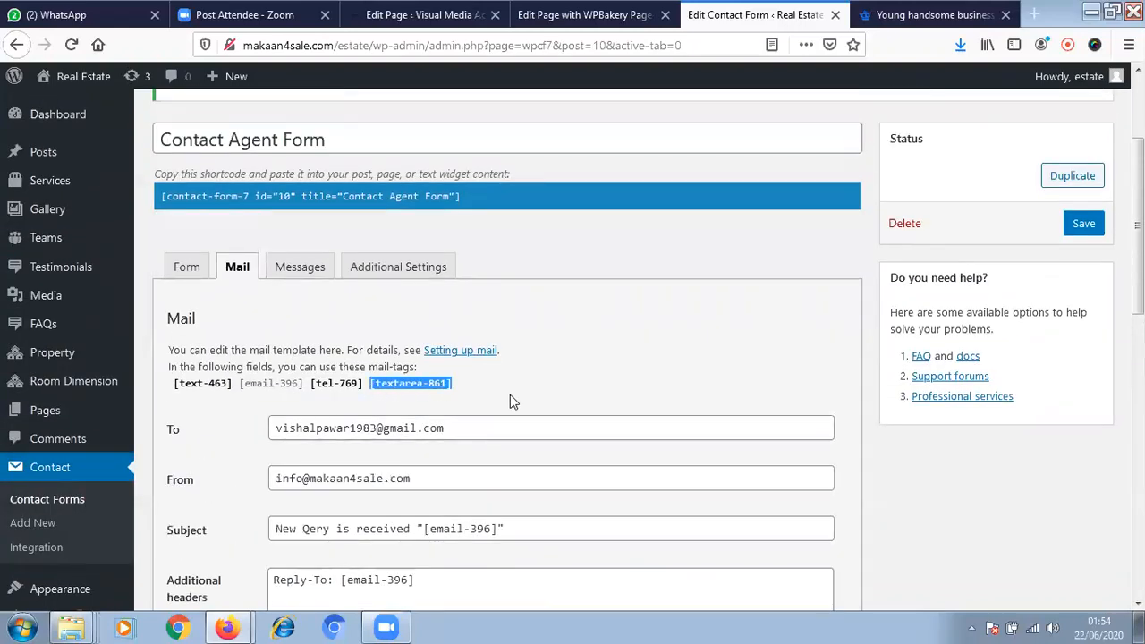
{"action": "scroll", "coordinate": [510, 394], "scroll_direction": "down", "scroll_amount": 6}
{"action": "left_click_drag", "start_coordinate": [433, 374], "coordinate": [335, 376]}
{"action": "key", "text": "ctrl+v"}
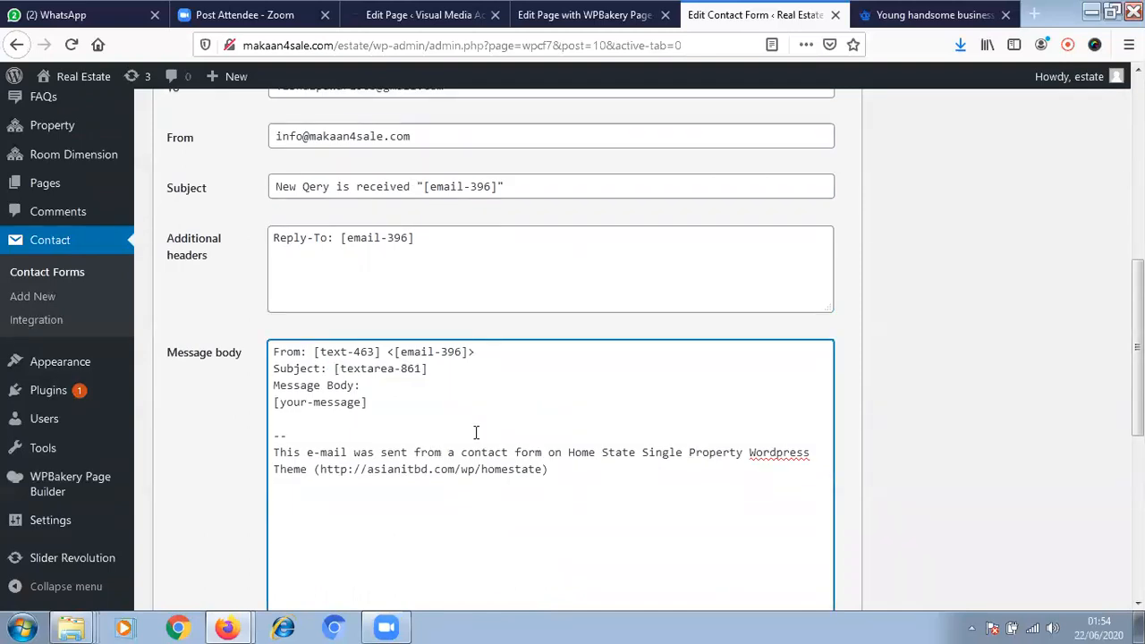
{"action": "key", "text": "Return"}
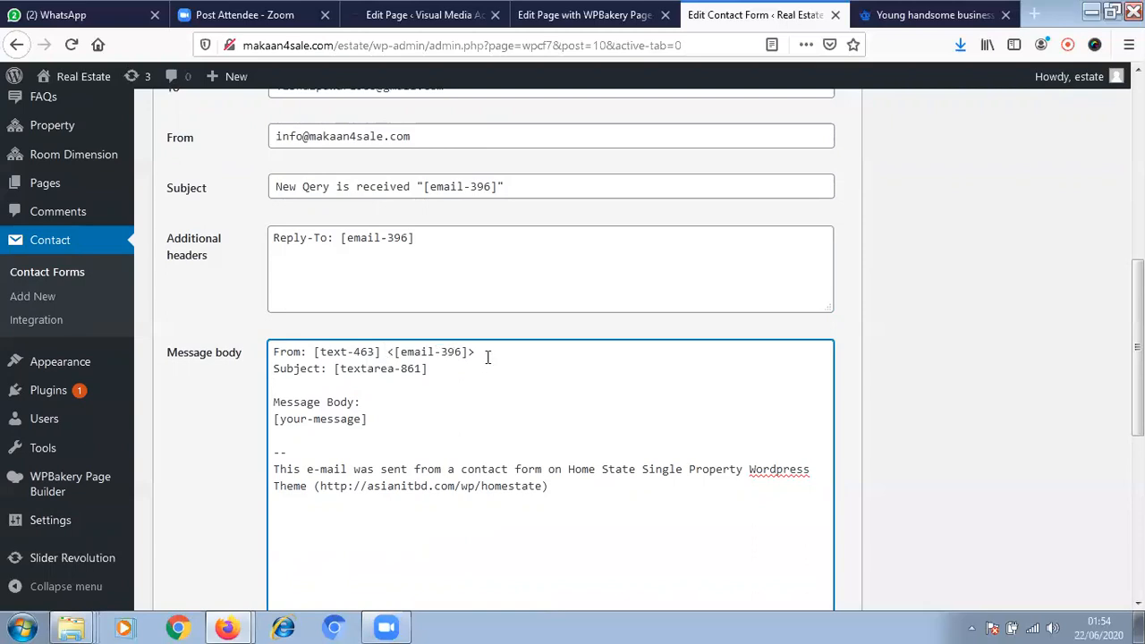
Add a new Mobile line directly below the From line
{"action": "key", "text": "Return"}
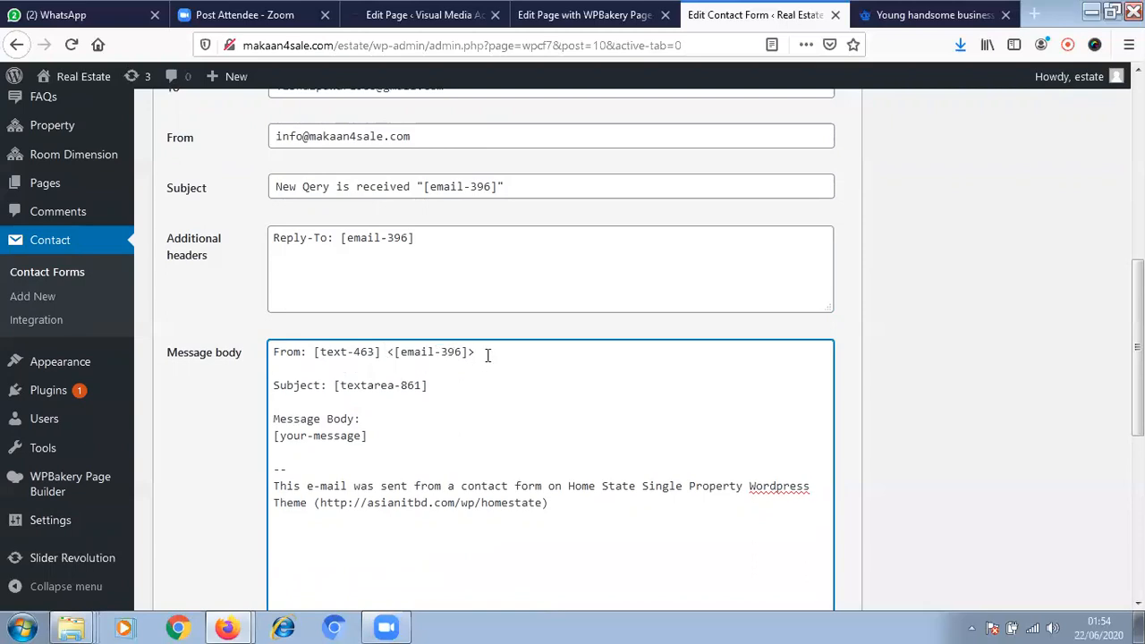
{"action": "type", "text": "Mobiel"}
{"action": "key", "text": "BackSpace"}
{"action": "scroll", "coordinate": [487, 355], "scroll_direction": "up", "scroll_amount": 5}
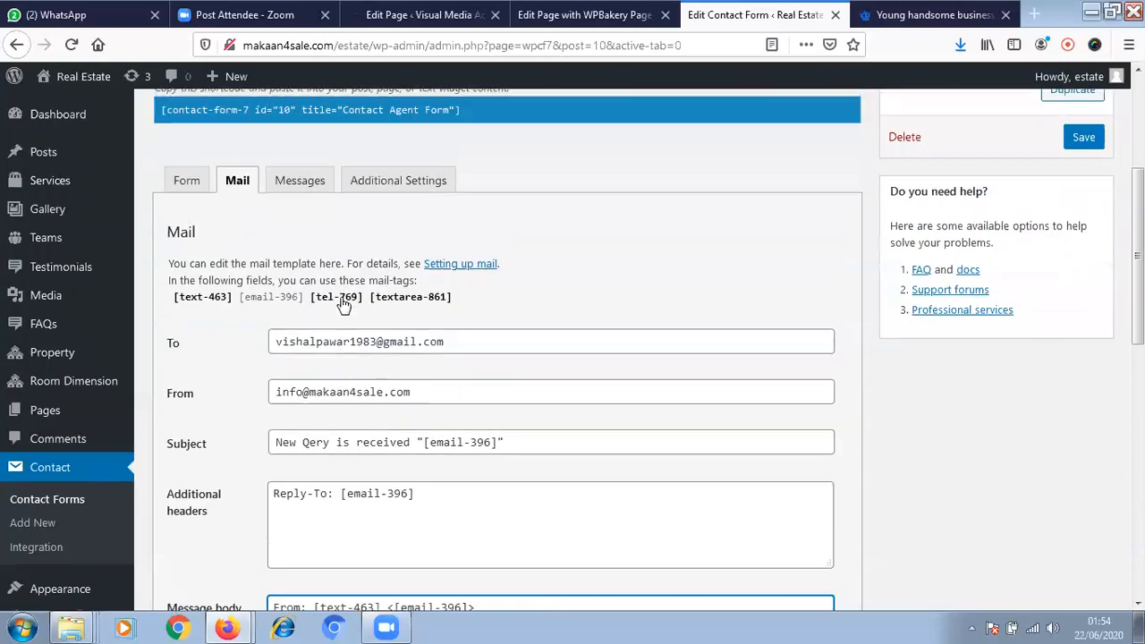
Copy the [tel-769] mail-tag and paste it after 'Mobile:'
{"action": "double_click", "coordinate": [327, 304]}
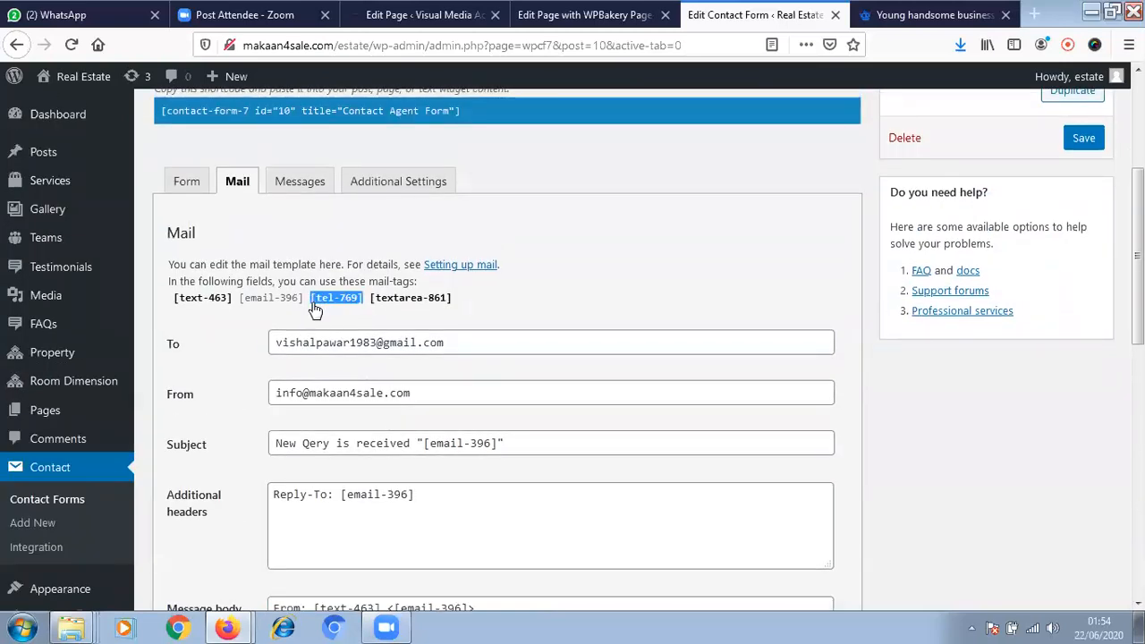
{"action": "scroll", "coordinate": [385, 451], "scroll_direction": "down", "scroll_amount": 5}
{"action": "left_click", "coordinate": [328, 369]}
{"action": "type", "text": "[tel-769]"}
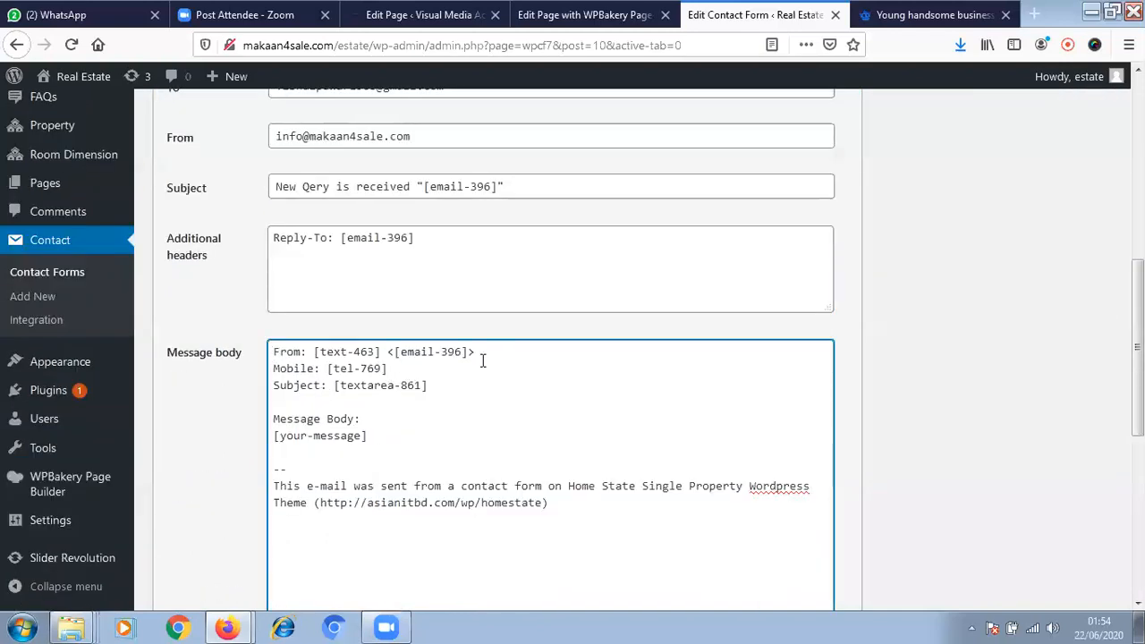
Start the message body with the greeting 'Hello Admin,'
{"action": "key", "text": "Return"}
{"action": "key", "text": "Down"}
{"action": "type", "text": "Hello Ad"}
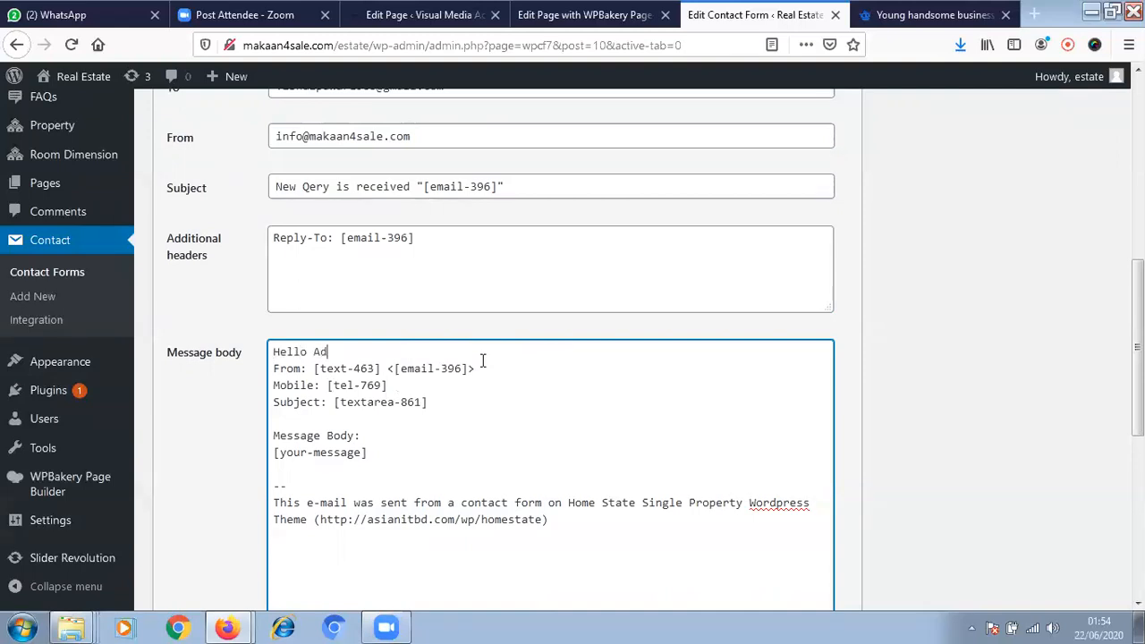
{"action": "type", "text": "min,"}
{"action": "key", "text": "Return"}
{"action": "key", "text": "Return"}
Add the line 'You have received a Query regarding Real Estate Project:' below the greeting
{"action": "type", "text": "You have re"}
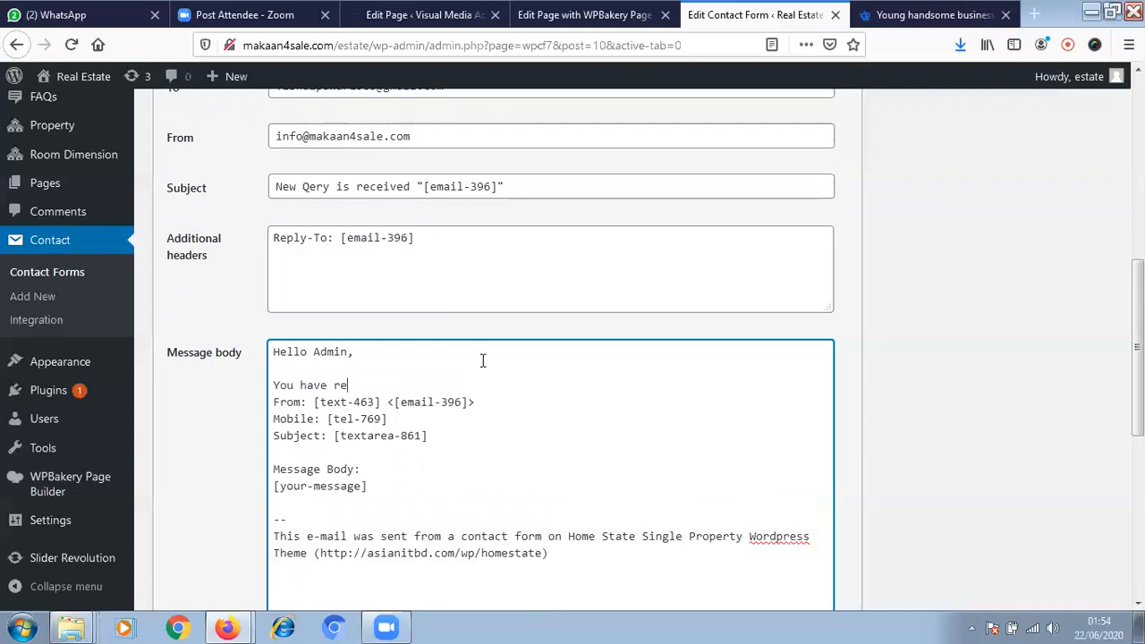
{"action": "type", "text": "ceived an"}
{"action": "key", "text": "BackSpace"}
{"action": "type", "text": "Query regardign"}
{"action": "key", "text": "BackSpace"}
{"action": "key", "text": "BackSpace"}
{"action": "key", "text": "BackSpace"}
{"action": "type", "text": "ng"}
{"action": "type", "text": " Real es"}
{"action": "type", "text": "sta"}
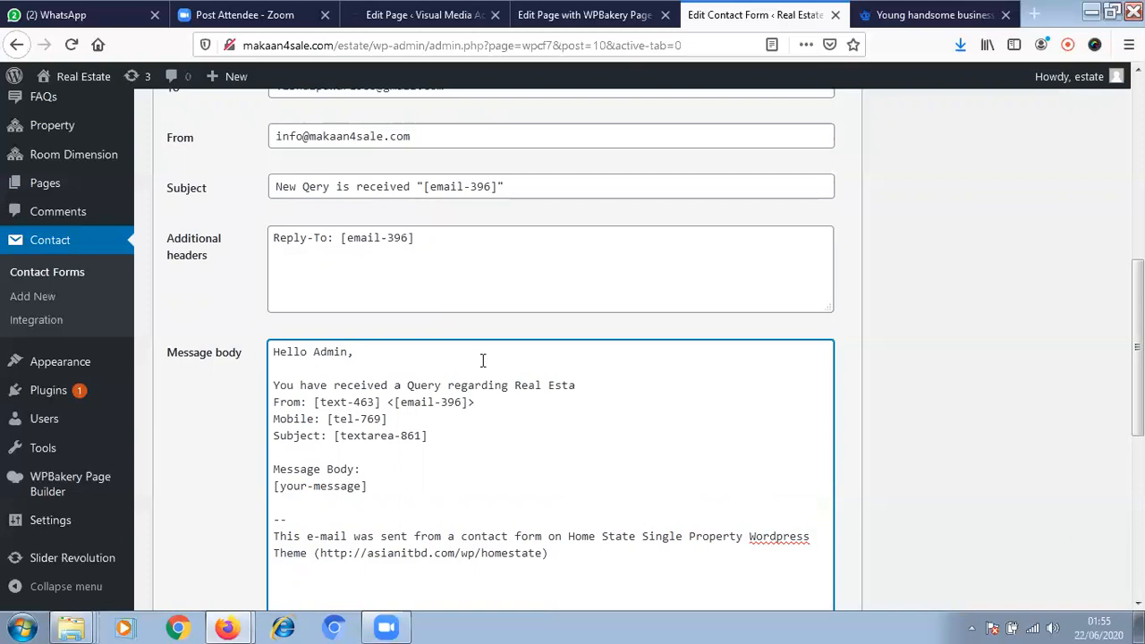
{"action": "type", "text": " Pr"}
{"action": "type", "text": "ject"}
{"action": "key", "text": "BackSpace"}
{"action": "key", "text": "BackSpace"}
{"action": "key", "text": "BackSpace"}
{"action": "key", "text": "BackSpace"}
{"action": "key", "text": "BackSpace"}
{"action": "key", "text": "BackSpace"}
{"action": "key", "text": "BackSpace"}
{"action": "key", "text": "BackSpace"}
{"action": "key", "text": "BackSpace"}
{"action": "left_click", "coordinate": [625, 388]}
{"action": "type", "text": "e Project:"}
{"action": "key", "text": "Return"}
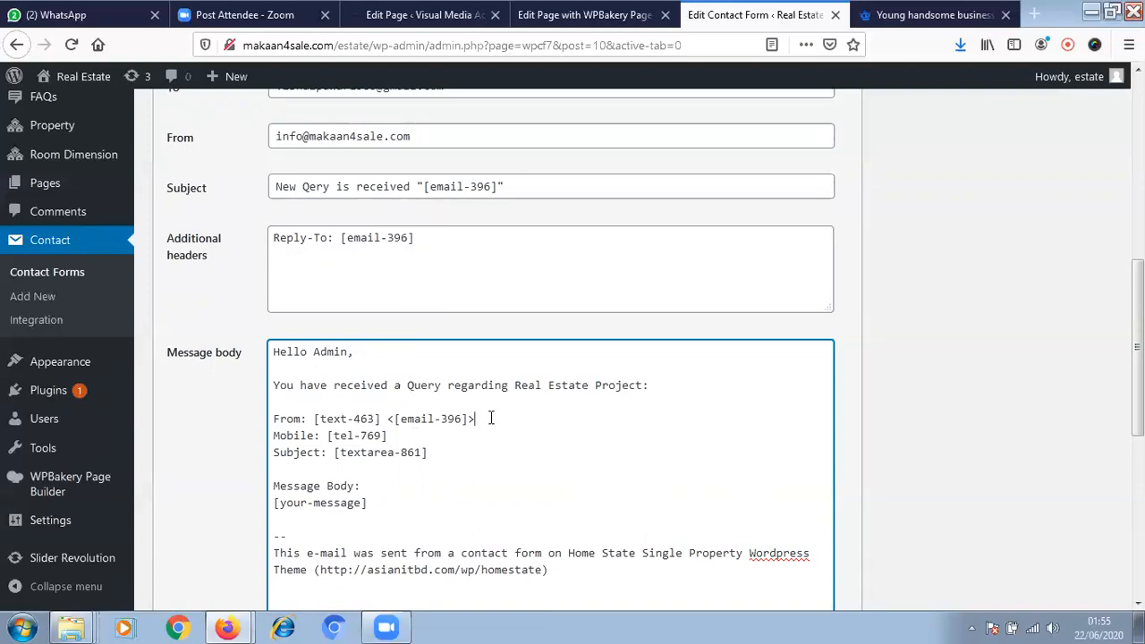
{"action": "scroll", "coordinate": [480, 429], "scroll_direction": "down", "scroll_amount": 1}
{"action": "scroll", "coordinate": [477, 434], "scroll_direction": "down", "scroll_amount": 1}
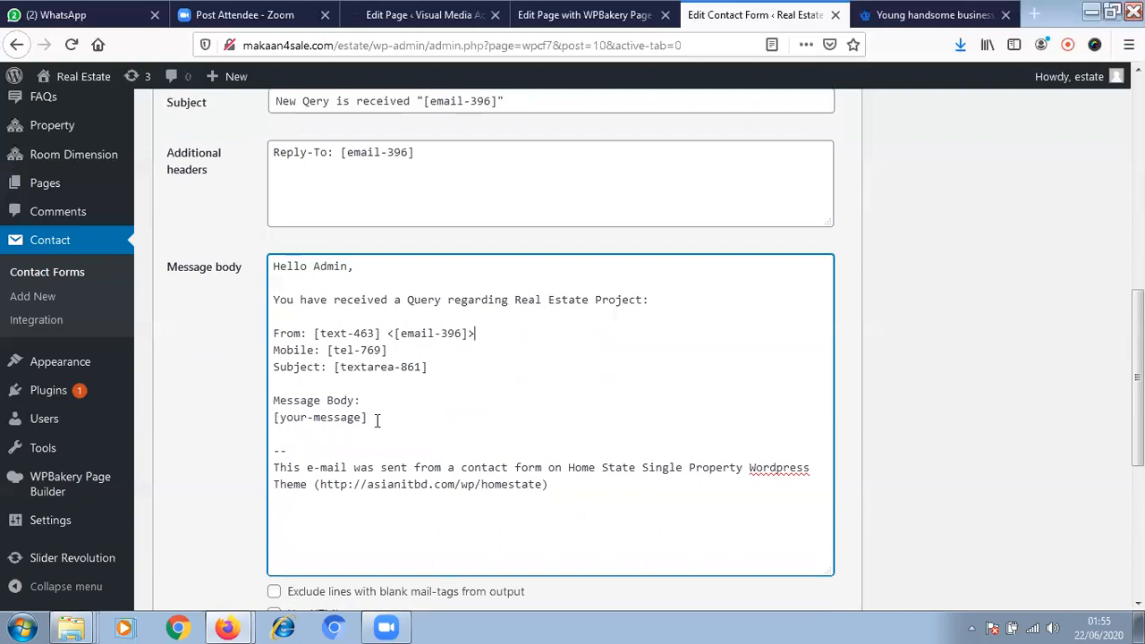
Cut [textarea-861] from the Subject line and paste it over [your-message] under 'Message Body:'
{"action": "left_click", "coordinate": [271, 401], "text": "shift"}
{"action": "scroll", "coordinate": [442, 401], "scroll_direction": "up", "scroll_amount": 5}
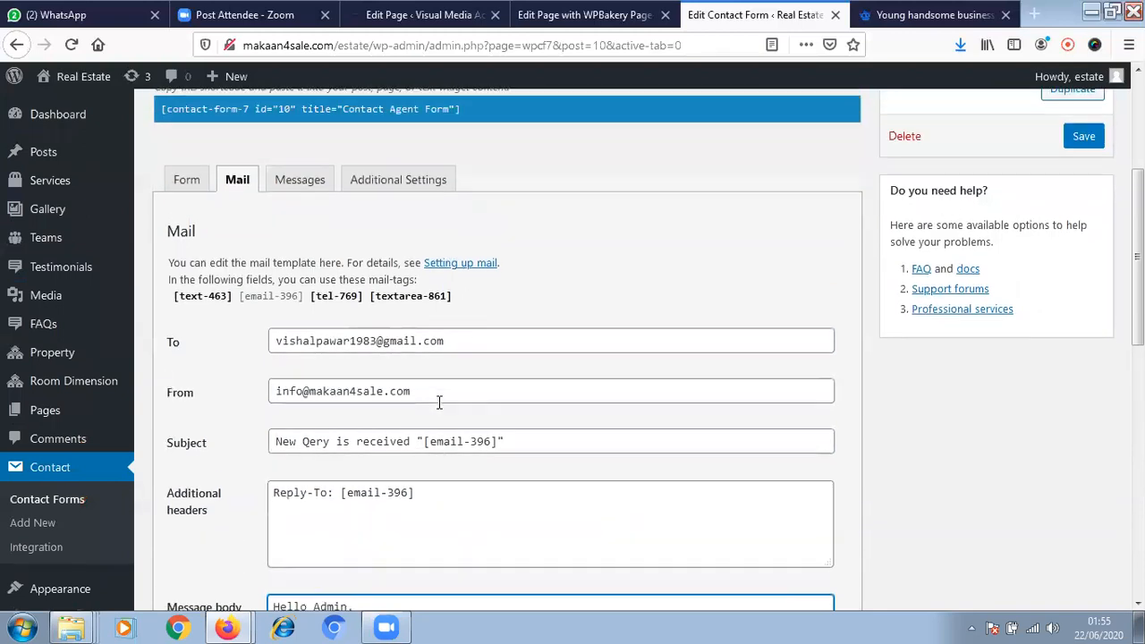
{"action": "scroll", "coordinate": [439, 402], "scroll_direction": "down", "scroll_amount": 5}
{"action": "left_click_drag", "start_coordinate": [440, 368], "coordinate": [327, 367]}
{"action": "key", "text": "ctrl+x"}
{"action": "left_click_drag", "start_coordinate": [387, 417], "coordinate": [273, 417]}
{"action": "key", "text": "ctrl+v"}
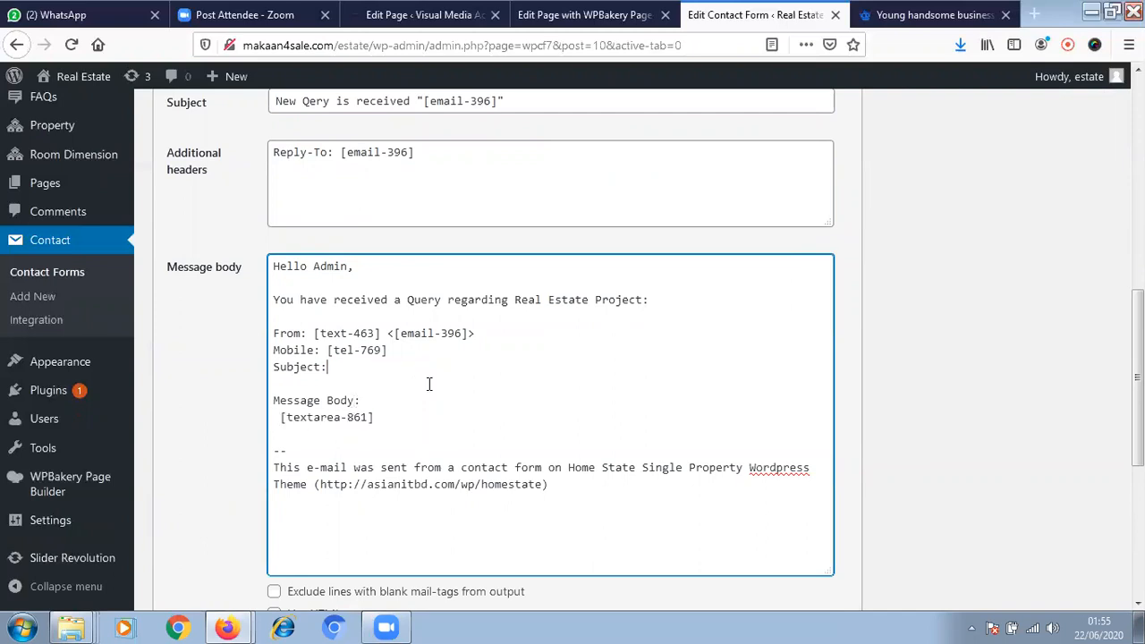
{"action": "scroll", "coordinate": [429, 385], "scroll_direction": "up", "scroll_amount": 6}
{"action": "scroll", "coordinate": [428, 385], "scroll_direction": "up", "scroll_amount": 1}
{"action": "scroll", "coordinate": [428, 385], "scroll_direction": "down", "scroll_amount": 2}
{"action": "scroll", "coordinate": [429, 385], "scroll_direction": "up", "scroll_amount": 2}
{"action": "scroll", "coordinate": [429, 384], "scroll_direction": "down", "scroll_amount": 1}
{"action": "scroll", "coordinate": [429, 385], "scroll_direction": "down", "scroll_amount": 1}
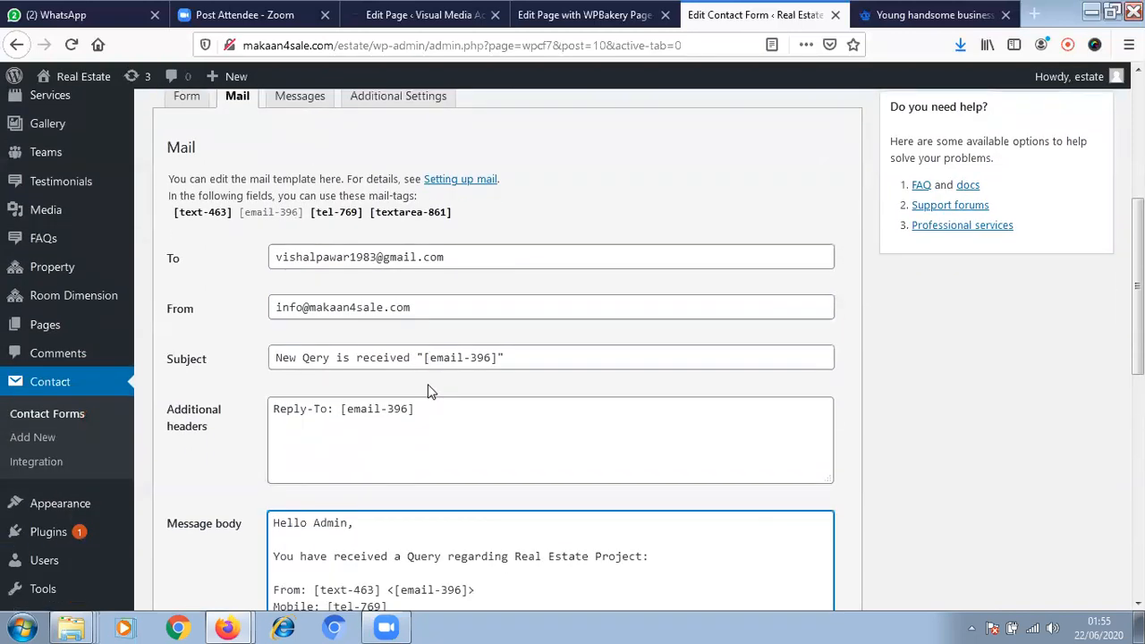
{"action": "scroll", "coordinate": [429, 387], "scroll_direction": "down", "scroll_amount": 10}
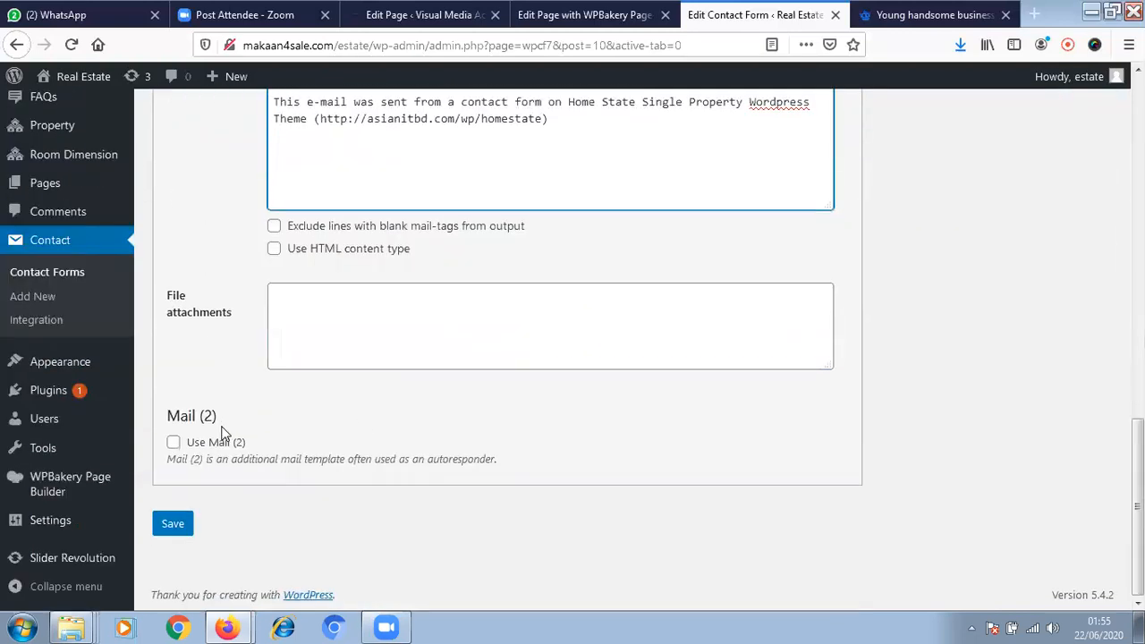
Tick the Use Mail (2) checkbox
{"action": "left_click", "coordinate": [193, 445]}
{"action": "scroll", "coordinate": [401, 462], "scroll_direction": "down", "scroll_amount": 8}
{"action": "scroll", "coordinate": [401, 463], "scroll_direction": "up", "scroll_amount": 2}
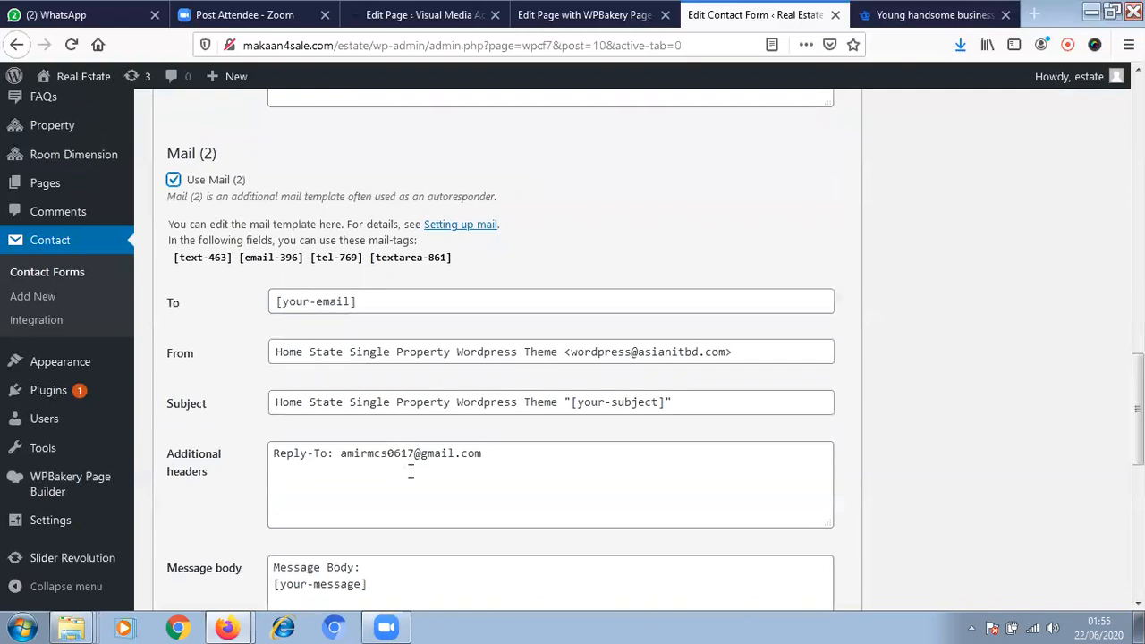
{"action": "scroll", "coordinate": [407, 474], "scroll_direction": "down", "scroll_amount": 3}
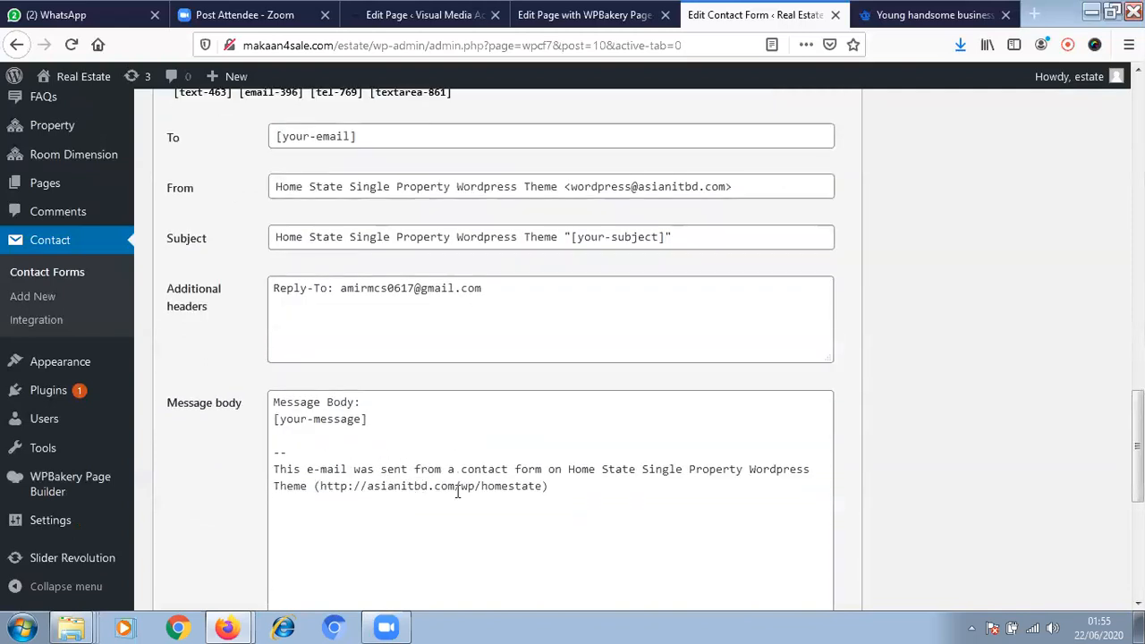
{"action": "scroll", "coordinate": [625, 281], "scroll_direction": "up", "scroll_amount": 2}
Copy [your-subject] from the Mail (2) Subject field and paste it after 'Subject:' in the body
{"action": "left_click_drag", "start_coordinate": [666, 324], "coordinate": [571, 322]}
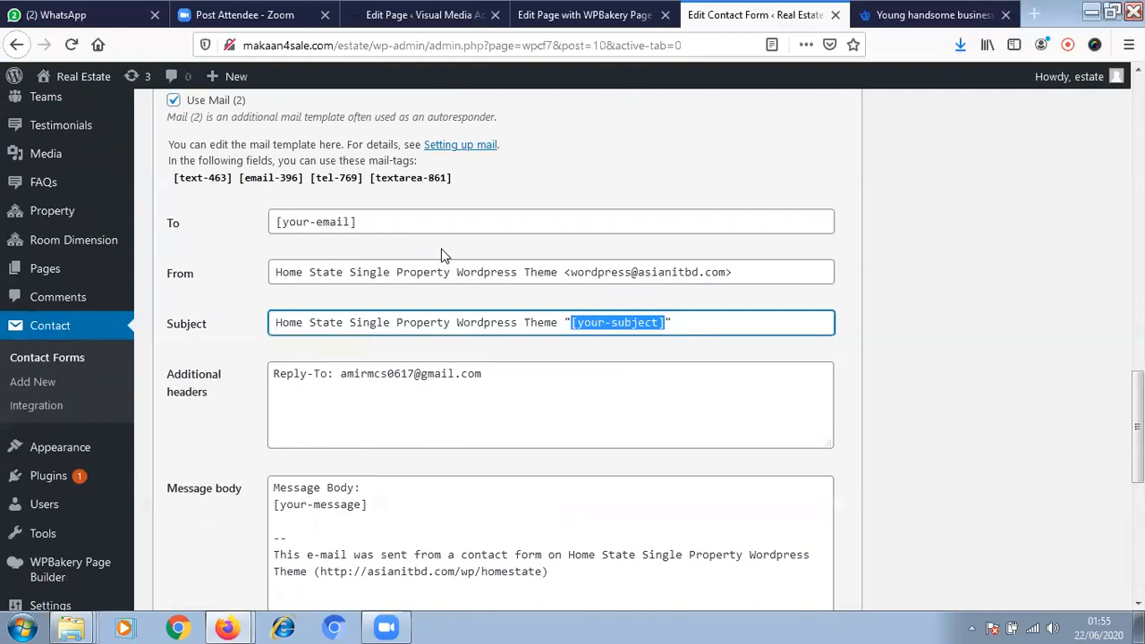
{"action": "scroll", "coordinate": [441, 255], "scroll_direction": "up", "scroll_amount": 15}
{"action": "left_click", "coordinate": [372, 343]}
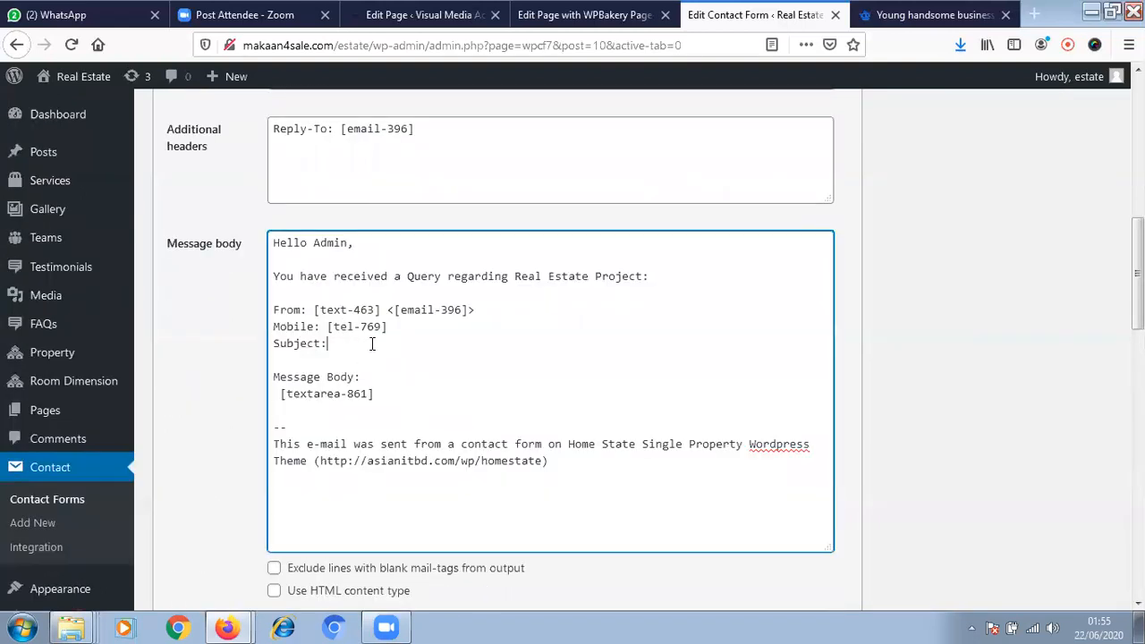
{"action": "key", "text": "ctrl+v"}
{"action": "left_click_drag", "start_coordinate": [374, 395], "coordinate": [274, 395]}
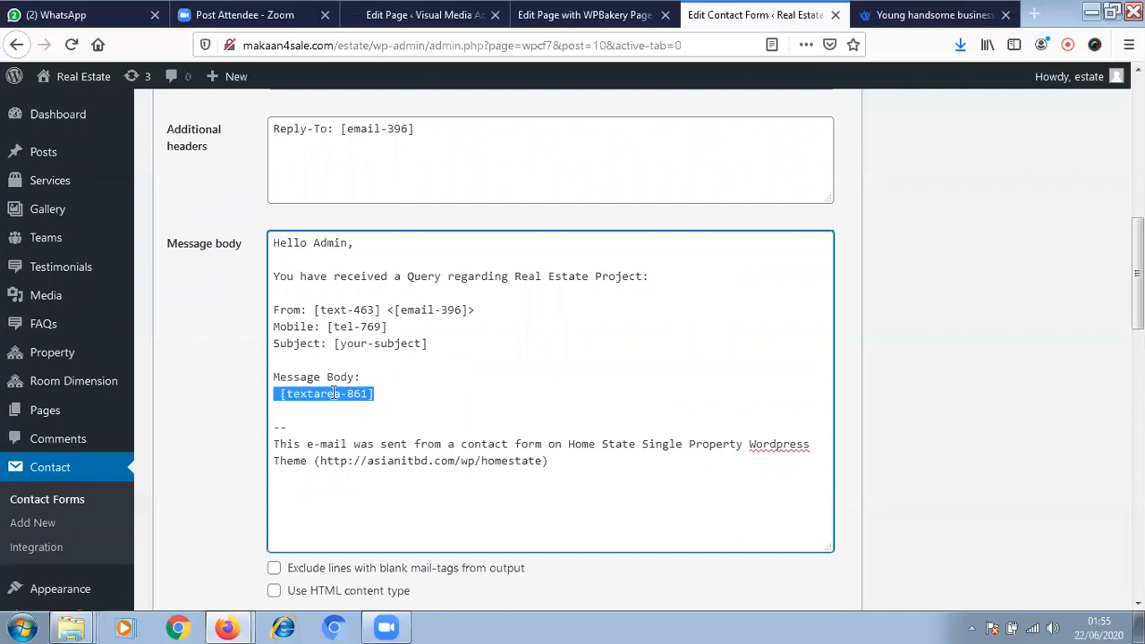
{"action": "left_click", "coordinate": [373, 393]}
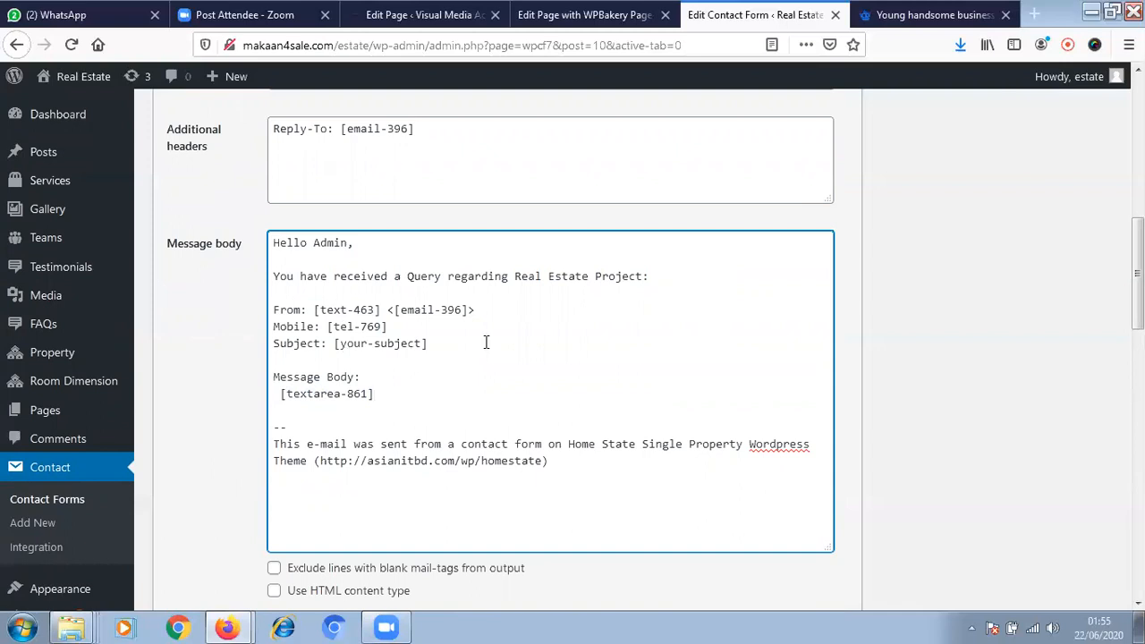
{"action": "scroll", "coordinate": [487, 343], "scroll_direction": "down", "scroll_amount": 7}
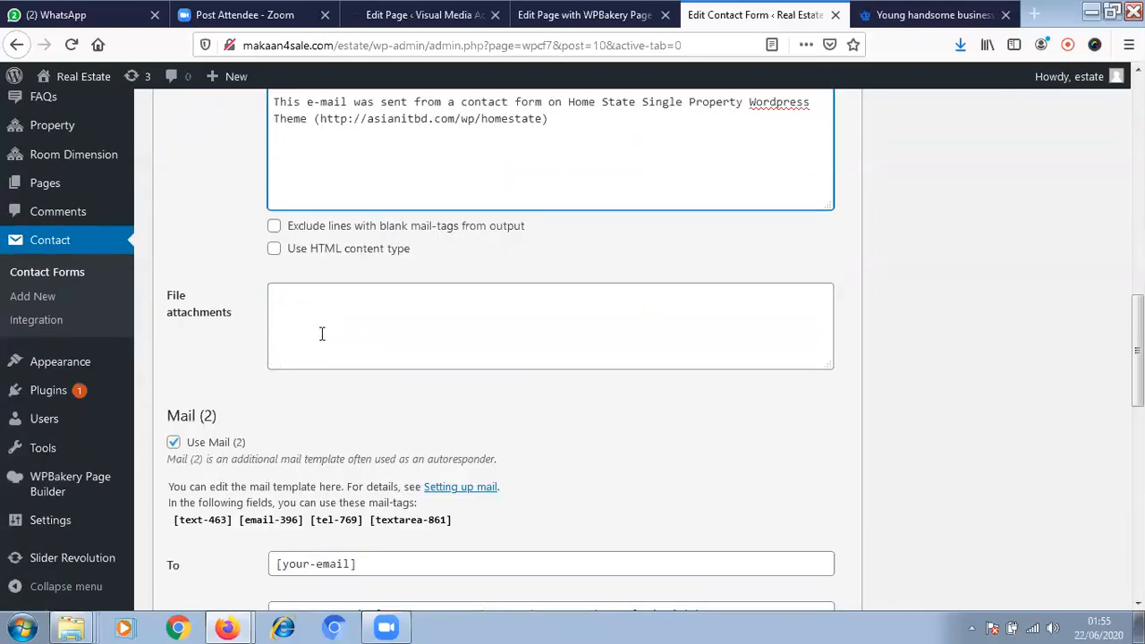
{"action": "left_click", "coordinate": [311, 306]}
{"action": "scroll", "coordinate": [311, 306], "scroll_direction": "down", "scroll_amount": 2}
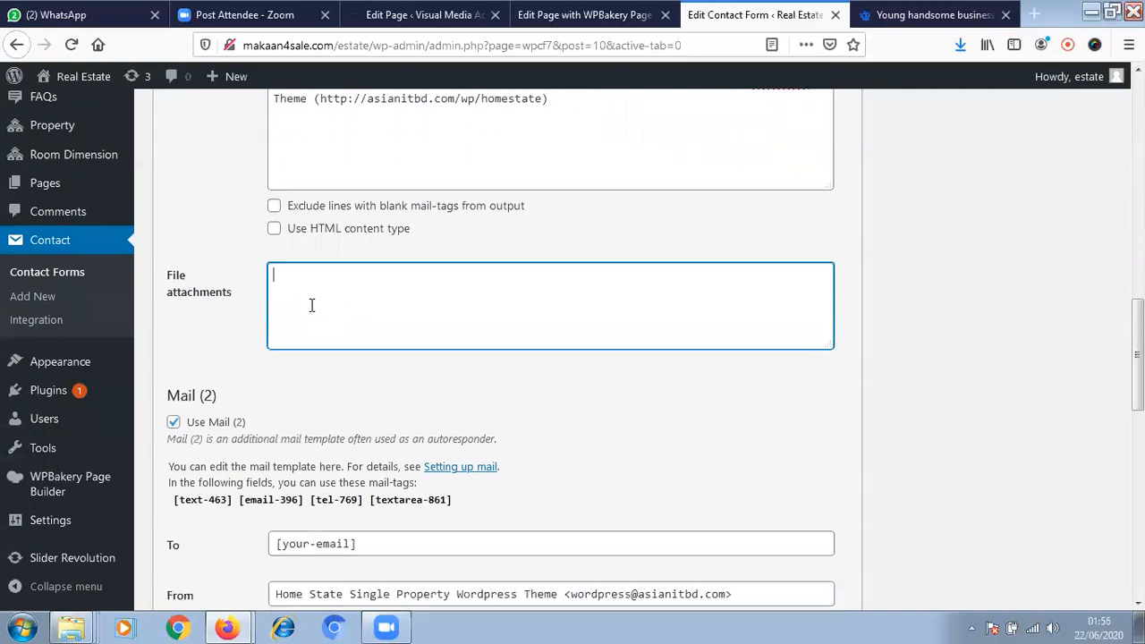
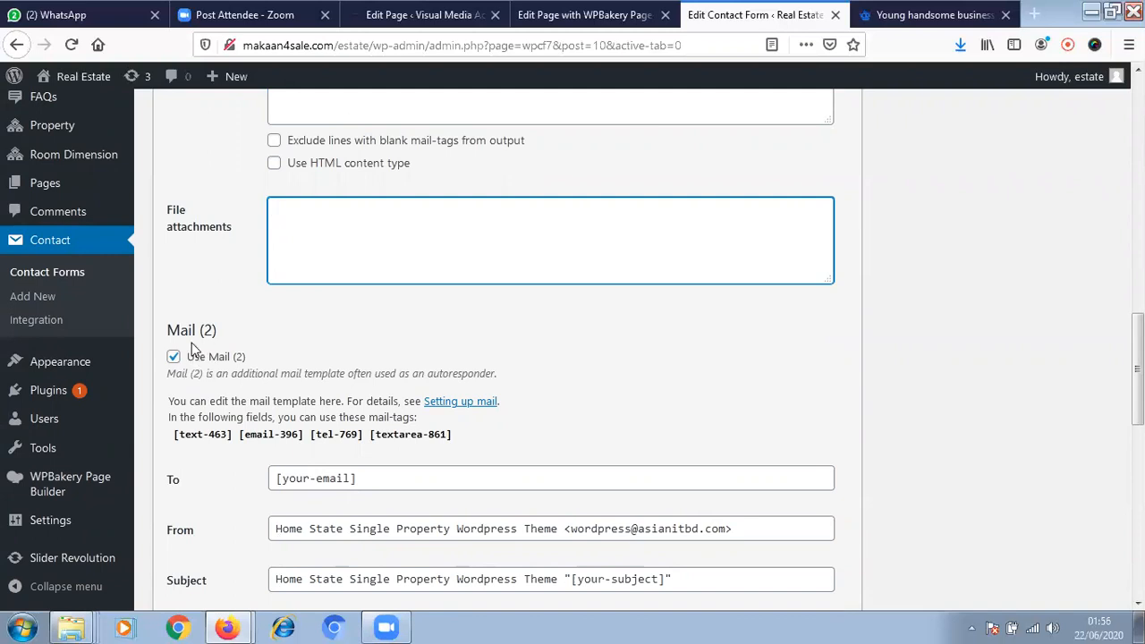
Enable the Mail (2) autoresponder by ticking Use Mail (2)
{"action": "left_click", "coordinate": [173, 356]}
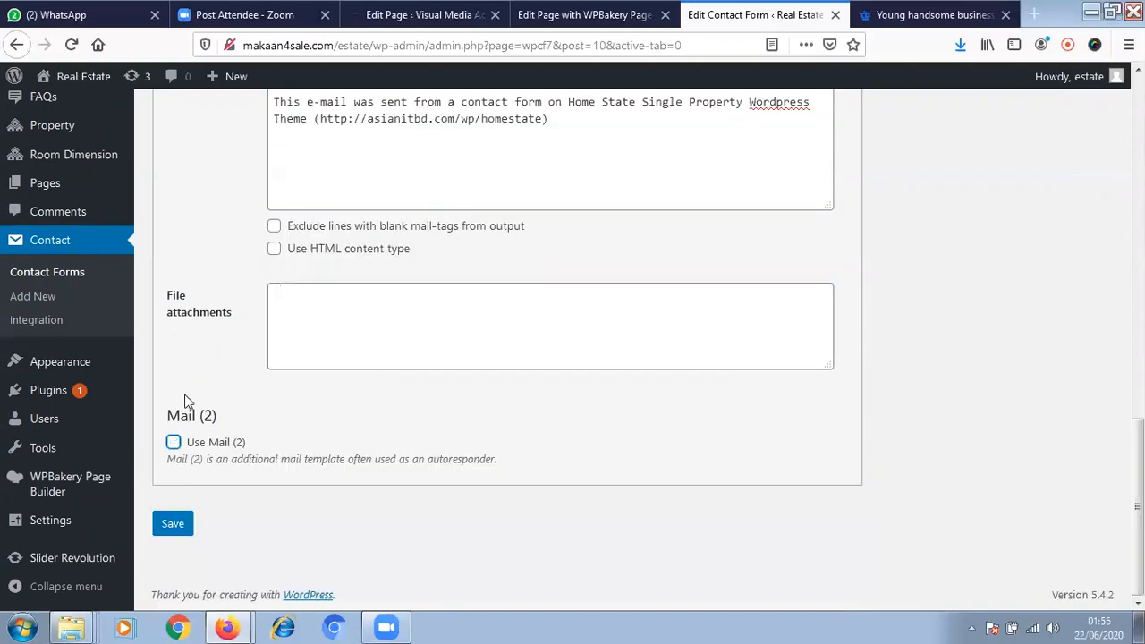
{"action": "left_click", "coordinate": [174, 442]}
{"action": "left_click", "coordinate": [176, 442]}
{"action": "scroll", "coordinate": [209, 391], "scroll_direction": "up", "scroll_amount": 10}
{"action": "scroll", "coordinate": [356, 309], "scroll_direction": "down", "scroll_amount": 3}
{"action": "left_click_drag", "start_coordinate": [456, 315], "coordinate": [248, 324]}
{"action": "scroll", "coordinate": [186, 447], "scroll_direction": "down", "scroll_amount": 10}
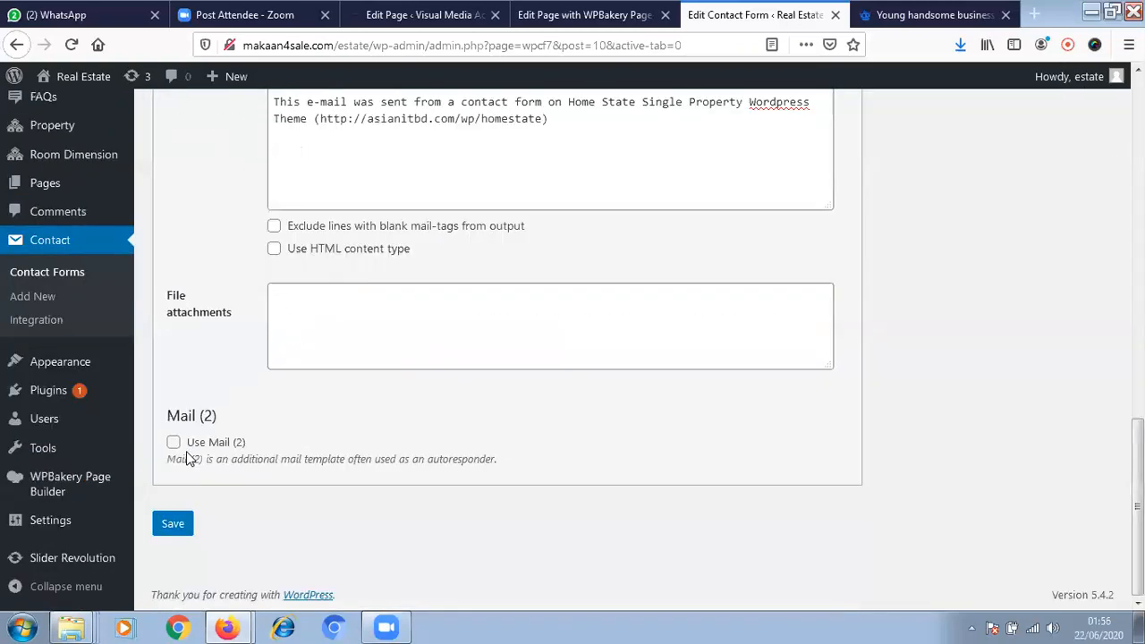
{"action": "left_click", "coordinate": [174, 442]}
{"action": "scroll", "coordinate": [374, 452], "scroll_direction": "down", "scroll_amount": 2}
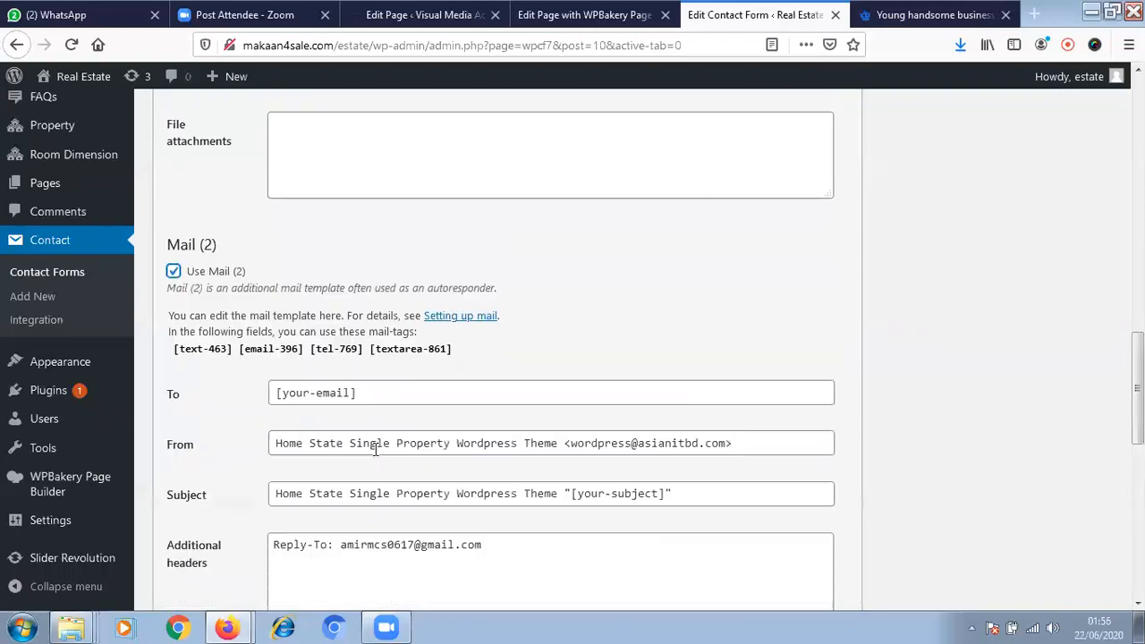
{"action": "left_click_drag", "start_coordinate": [373, 392], "coordinate": [237, 355]}
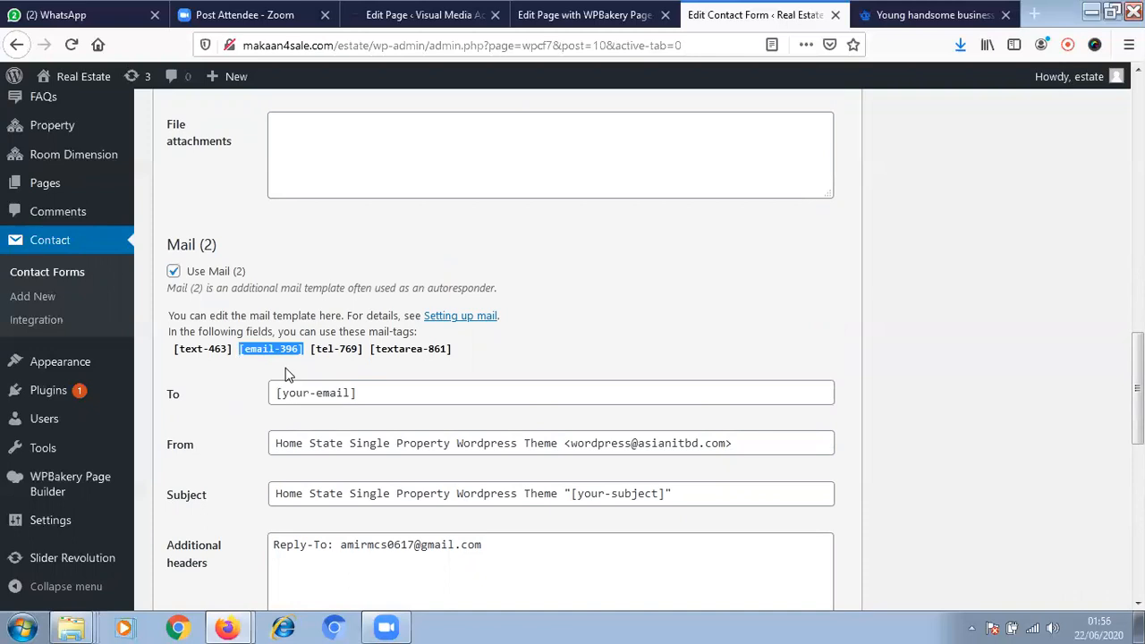
{"action": "left_click_drag", "start_coordinate": [379, 391], "coordinate": [220, 391]}
{"action": "type", "text": "[your-subject]"}
{"action": "left_click", "coordinate": [312, 444]}
{"action": "left_click_drag", "start_coordinate": [771, 445], "coordinate": [179, 444]}
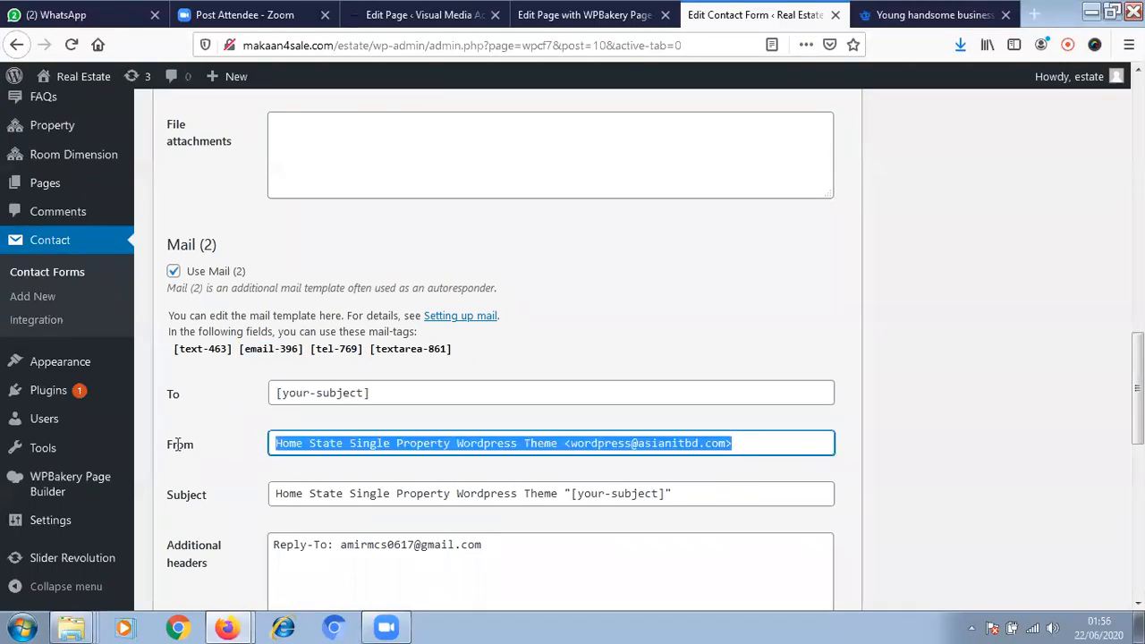
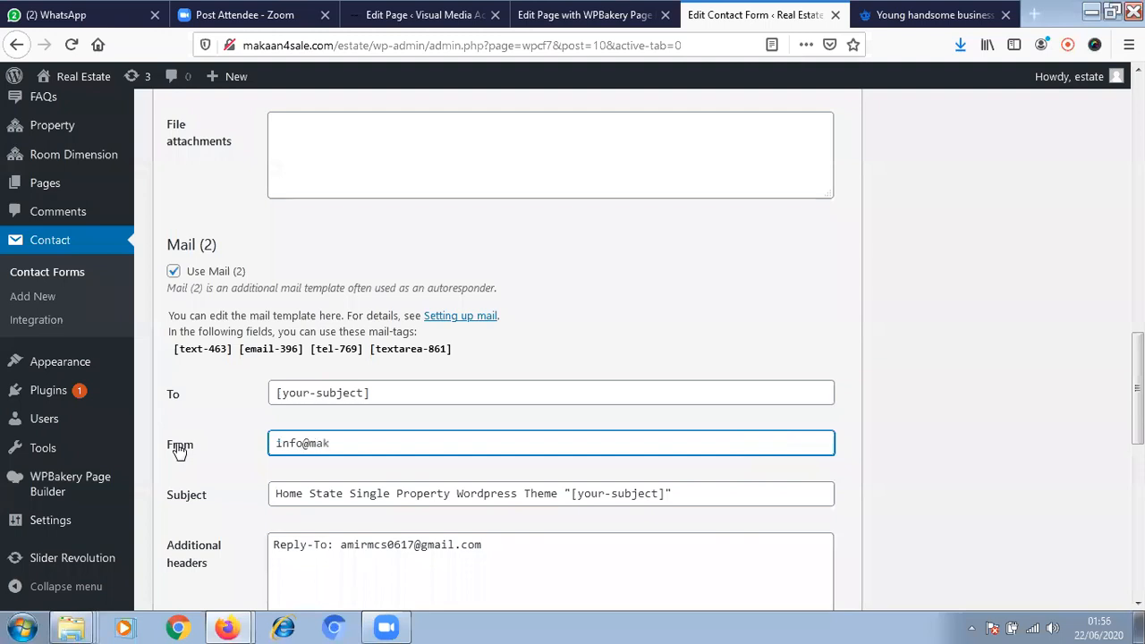
Replace the Mail (2) subject with 'Your Query is Successfuly Submitted- Makaan4sale.com'
{"action": "scroll", "coordinate": [194, 460], "scroll_direction": "down", "scroll_amount": 2}
{"action": "left_click_drag", "start_coordinate": [698, 322], "coordinate": [173, 344]}
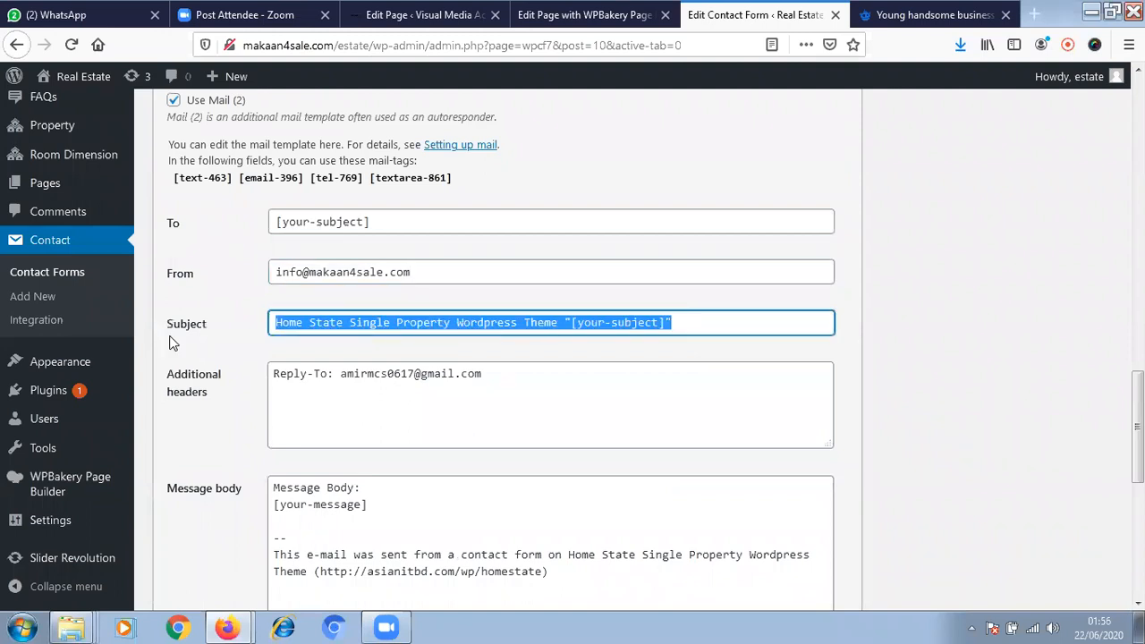
{"action": "type", "text": "Your Qu"}
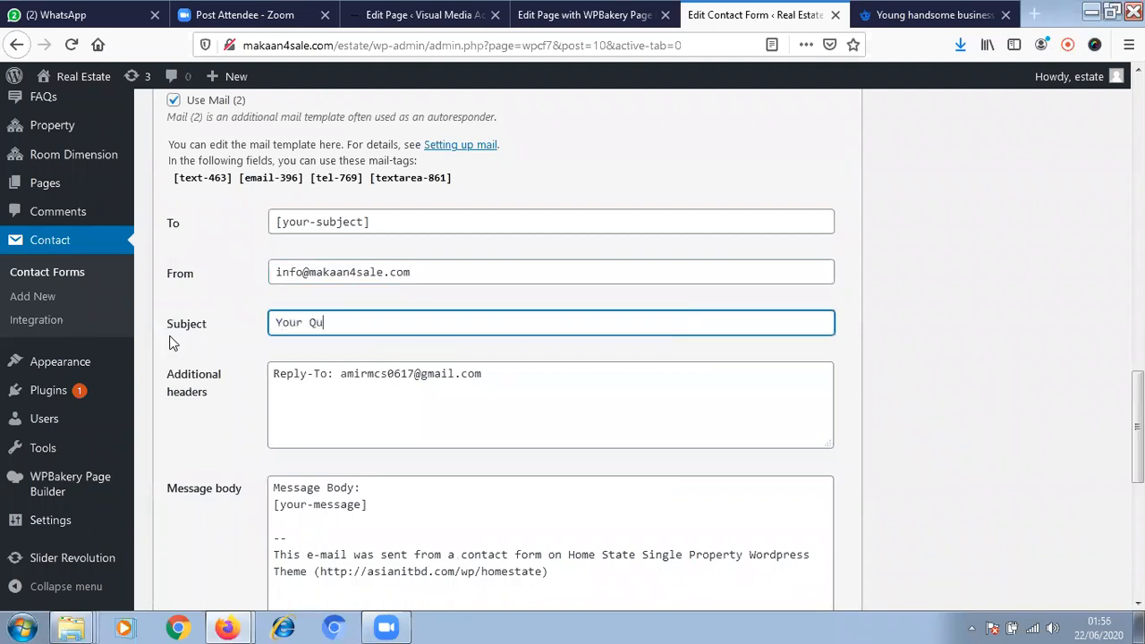
{"action": "type", "text": "ery is Successfuly Submitted-"}
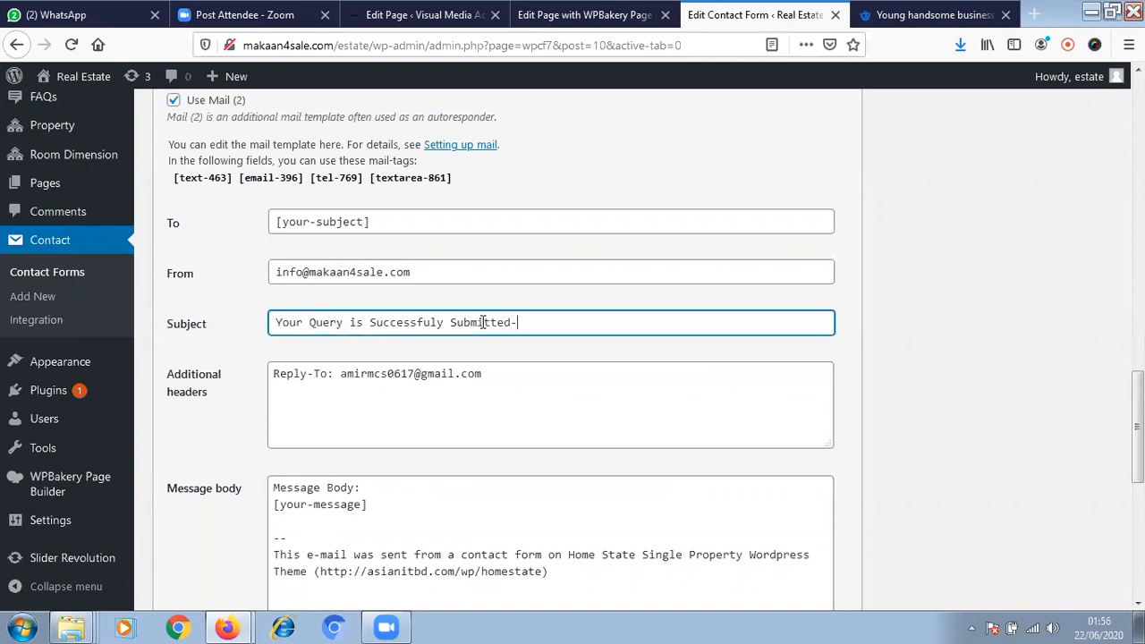
{"action": "type", "text": " Makaan4sale.com"}
{"action": "left_click_drag", "start_coordinate": [340, 374], "coordinate": [548, 373]}
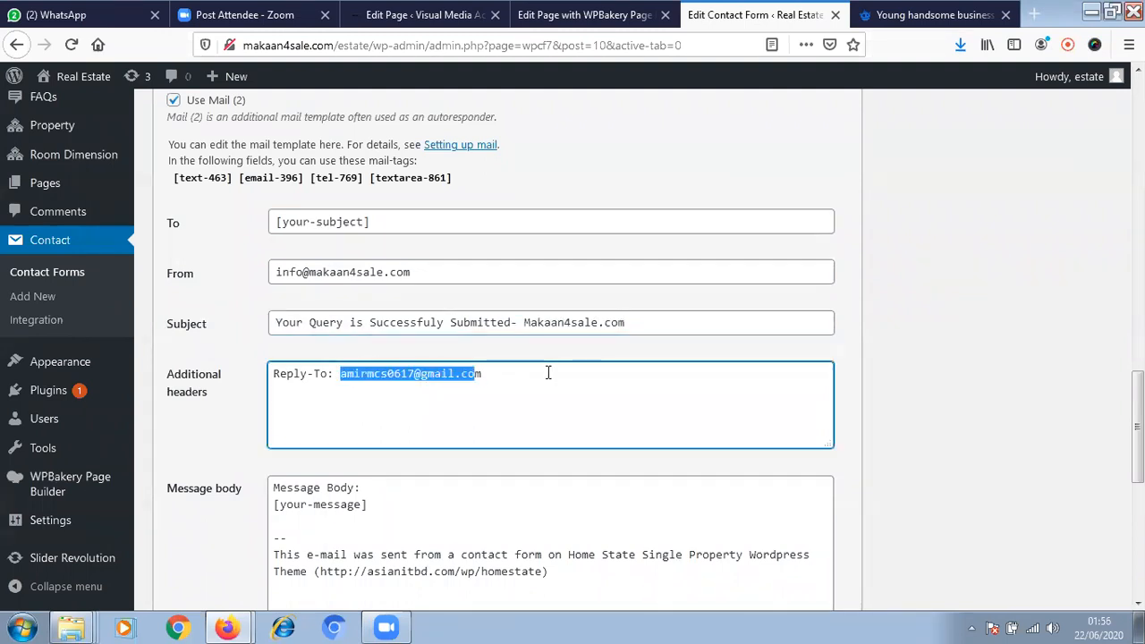
{"action": "triple_click", "coordinate": [420, 274]}
{"action": "key", "text": "ctrl+c"}
{"action": "left_click_drag", "start_coordinate": [508, 372], "coordinate": [349, 377]}
{"action": "key", "text": "ctrl+v"}
{"action": "scroll", "coordinate": [460, 429], "scroll_direction": "down", "scroll_amount": 3}
{"action": "left_click", "coordinate": [386, 316]}
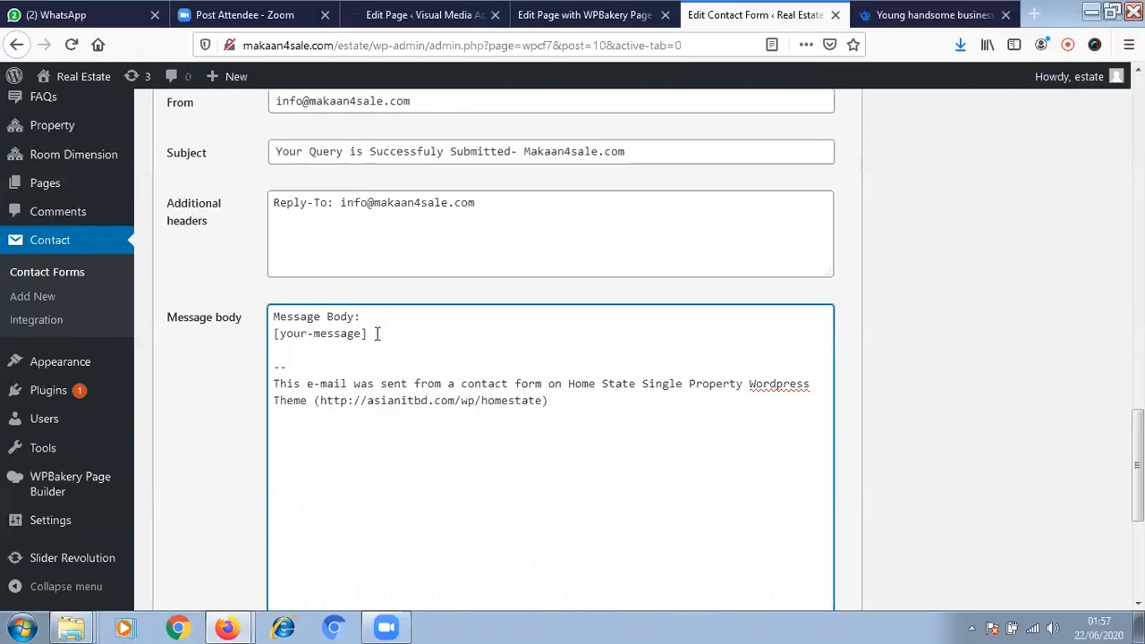
Replace [your-message] with 'Hello [text-463]' and delete the Message Body: heading line
{"action": "left_click_drag", "start_coordinate": [376, 333], "coordinate": [261, 337]}
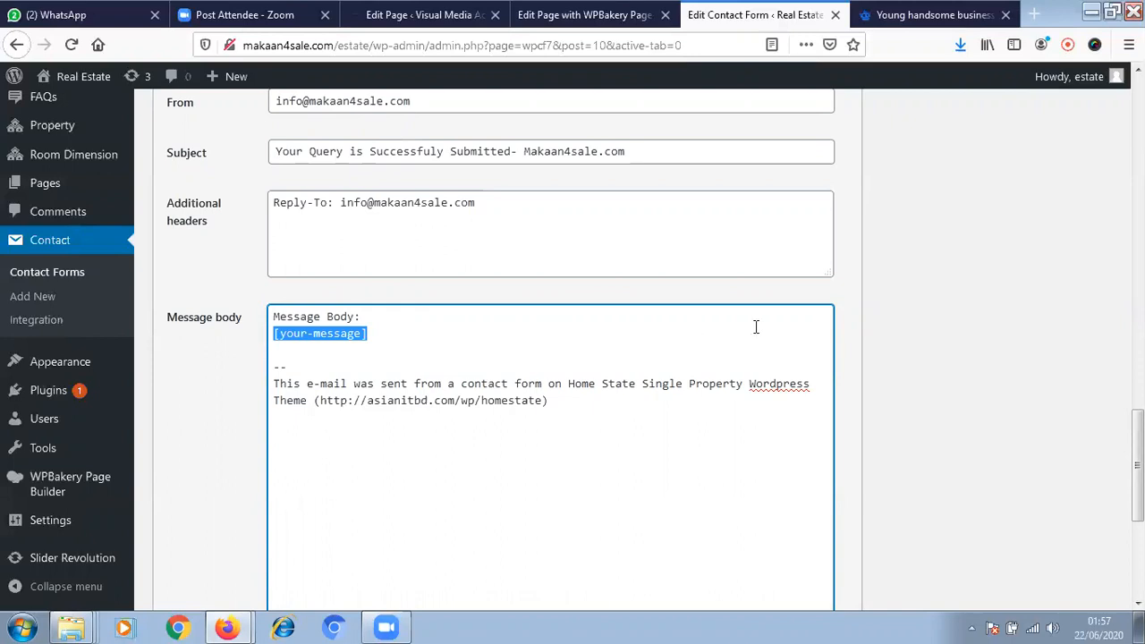
{"action": "type", "text": "Hello"}
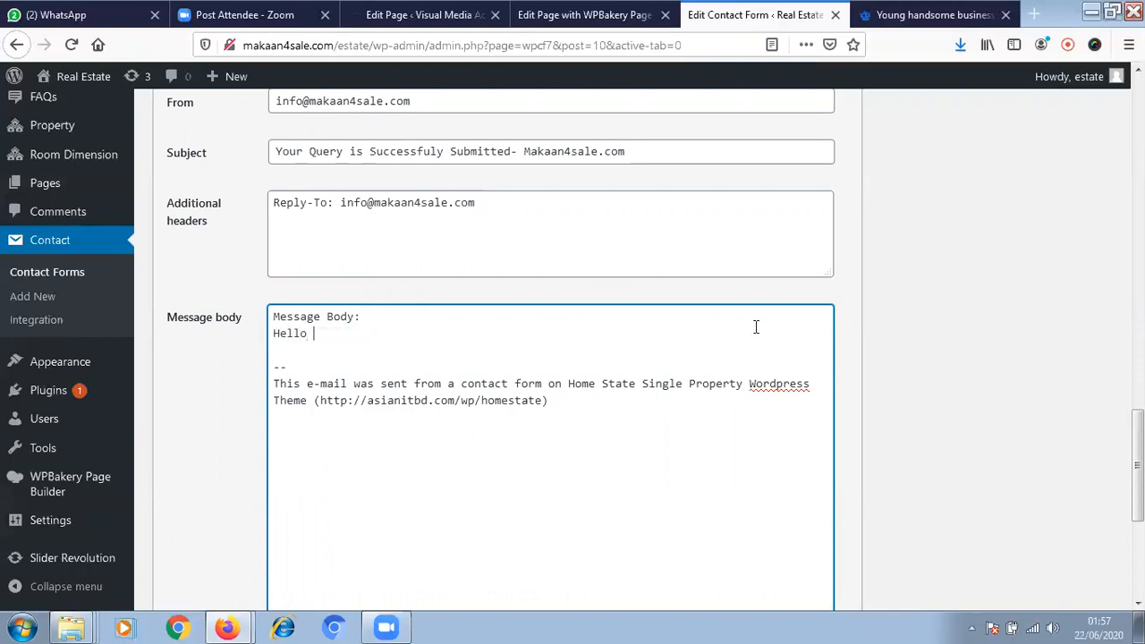
{"action": "scroll", "coordinate": [442, 468], "scroll_direction": "up", "scroll_amount": 5}
{"action": "left_click_drag", "start_coordinate": [230, 352], "coordinate": [174, 351]}
{"action": "key", "text": "ctrl+c"}
{"action": "scroll", "coordinate": [501, 465], "scroll_direction": "down", "scroll_amount": 4}
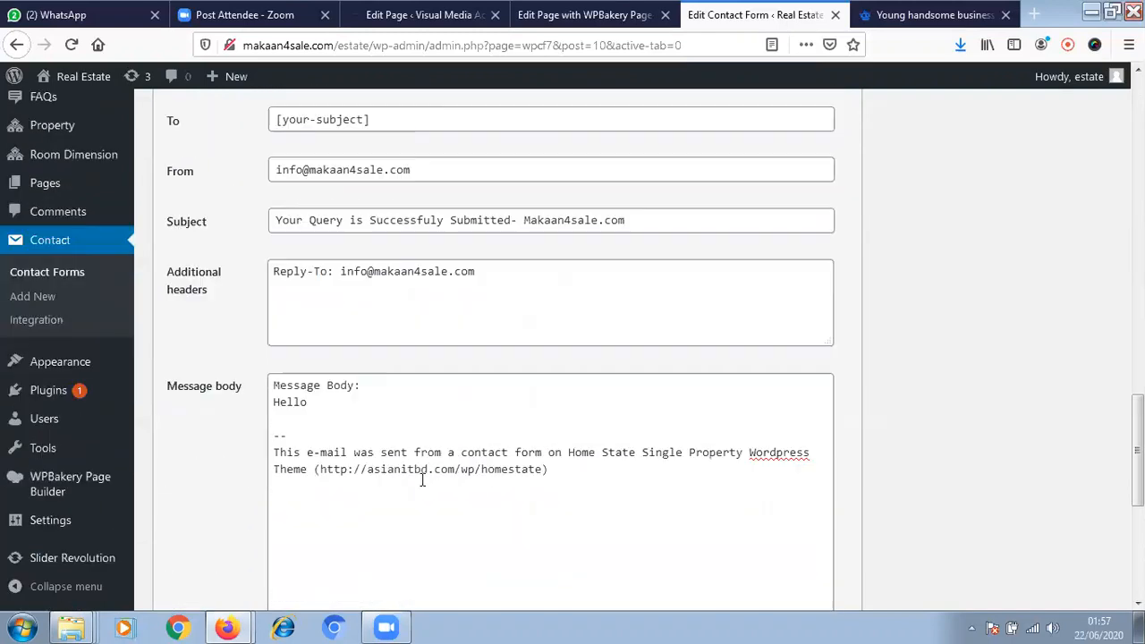
{"action": "scroll", "coordinate": [422, 481], "scroll_direction": "down", "scroll_amount": 1}
{"action": "left_click", "coordinate": [393, 334]}
{"action": "key", "text": "ctrl+v"}
{"action": "left_click_drag", "start_coordinate": [363, 317], "coordinate": [163, 322]}
{"action": "key", "text": "Delete"}
{"action": "key", "text": "Delete"}
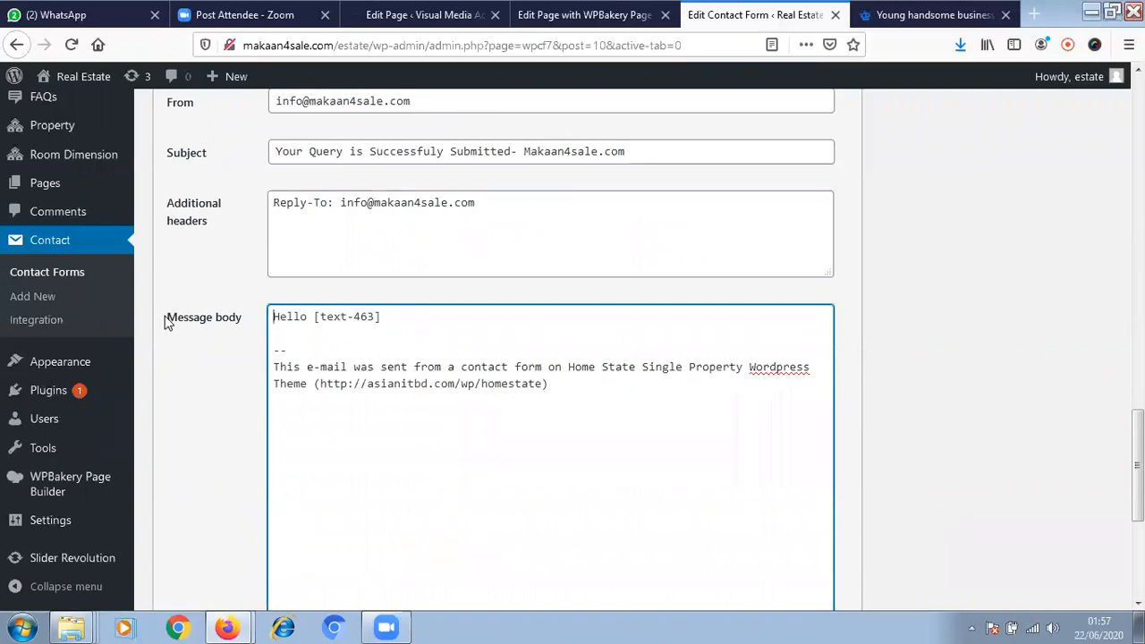
Add a comma and a 'Thanks for Contacting us' line promising a quick reply
{"action": "left_click", "coordinate": [425, 323]}
{"action": "type", "text": ","}
{"action": "key", "text": "Return"}
{"action": "key", "text": "Return"}
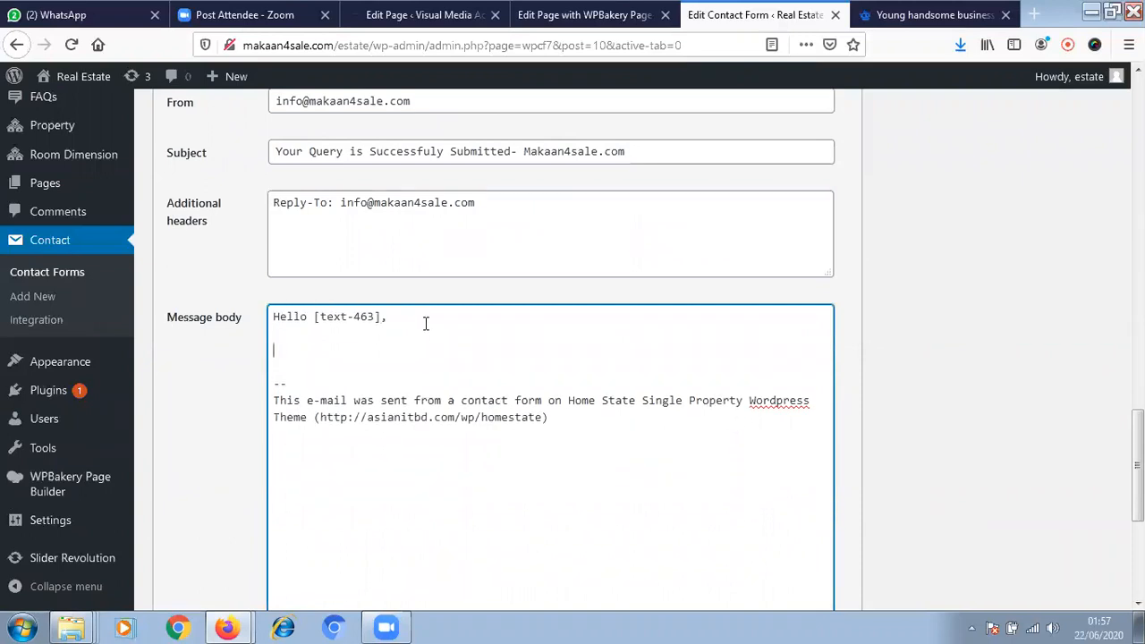
{"action": "type", "text": "Thanks fo"}
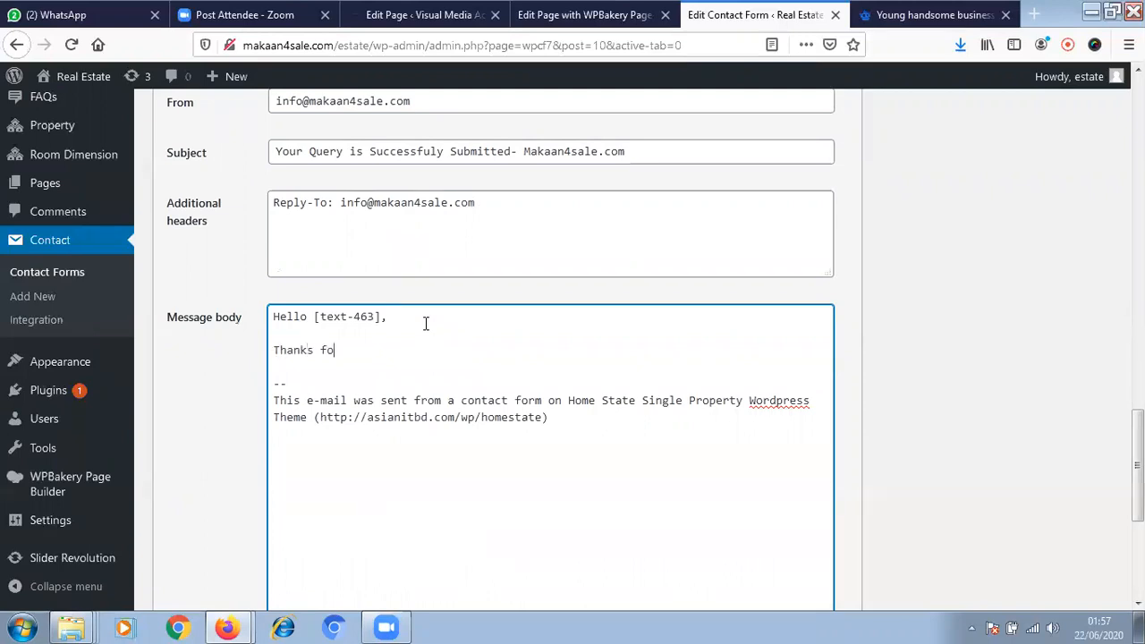
{"action": "type", "text": "r Contacting"}
{"action": "type", "text": "us. We will get back to you sh"}
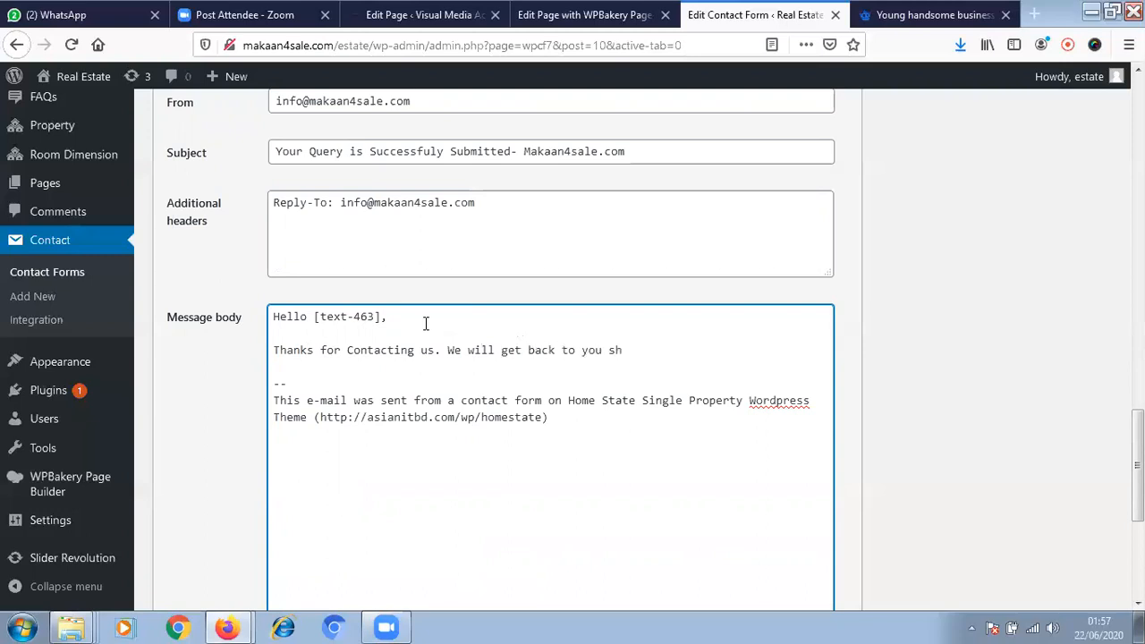
{"action": "type", "text": "ortly."}
Replace the default footer with 'Regards, Manager', 'Makaan4sale.com' and a phone number
{"action": "mouse_move", "coordinate": [565, 417]}
{"action": "left_mouse_down"}
{"action": "mouse_move", "coordinate": [262, 401]}
{"action": "mouse_move", "coordinate": [260, 385]}
{"action": "left_mouse_up"}
{"action": "type", "text": "Regards, Manager"}
{"action": "key", "text": "Return"}
{"action": "type", "text": "Mak"}
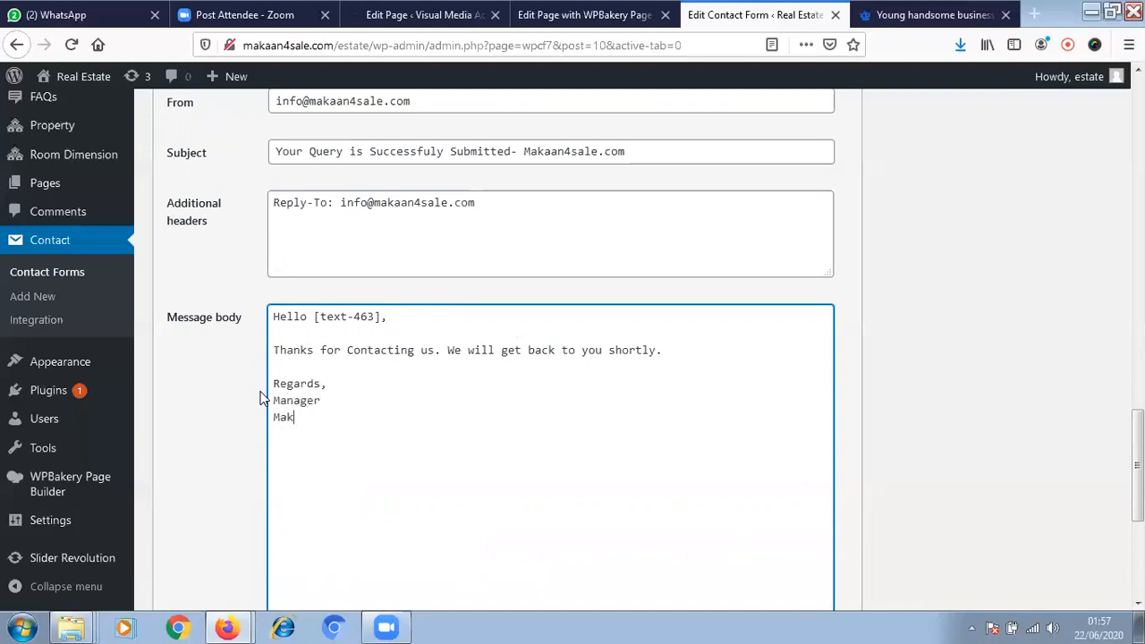
{"action": "type", "text": "aan4sale.com"}
{"action": "key", "text": "Return"}
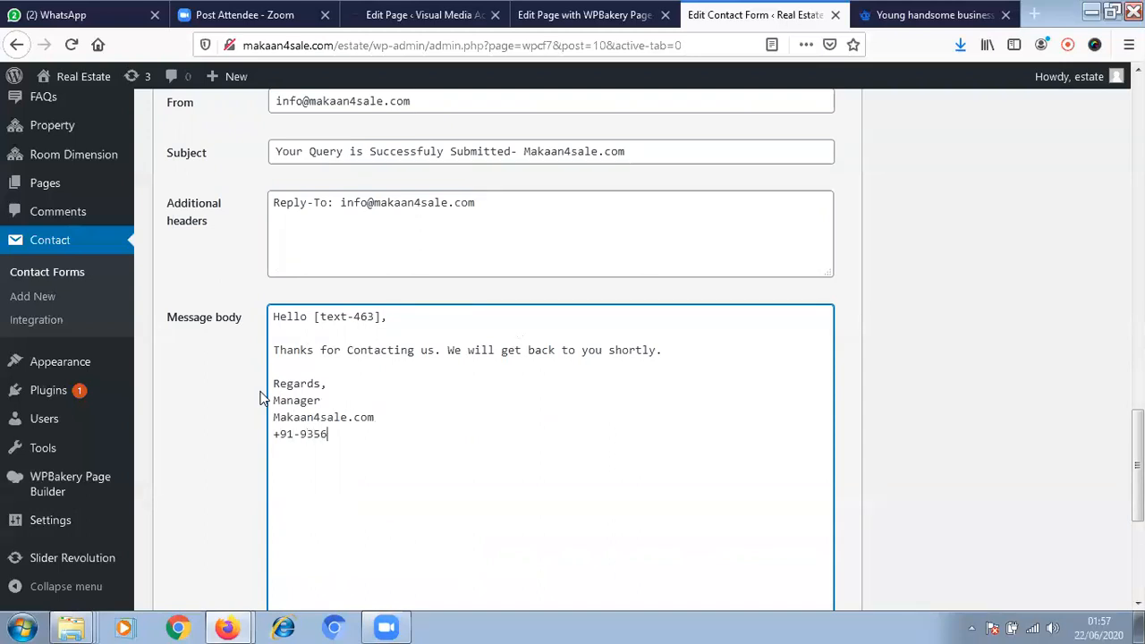
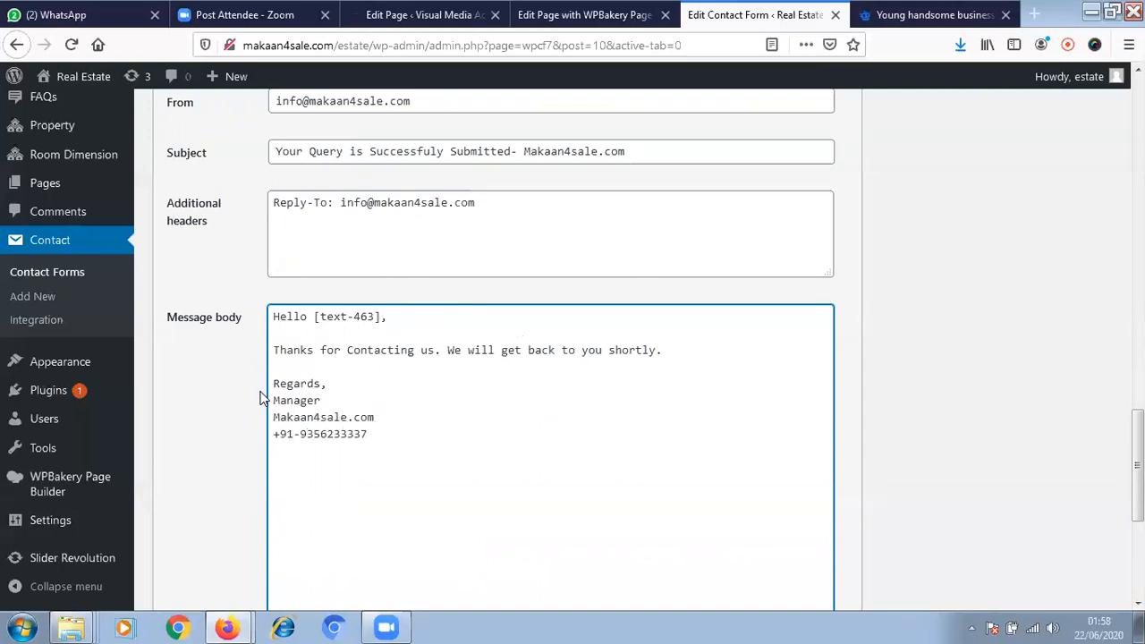
{"action": "scroll", "coordinate": [537, 375], "scroll_direction": "down", "scroll_amount": 3}
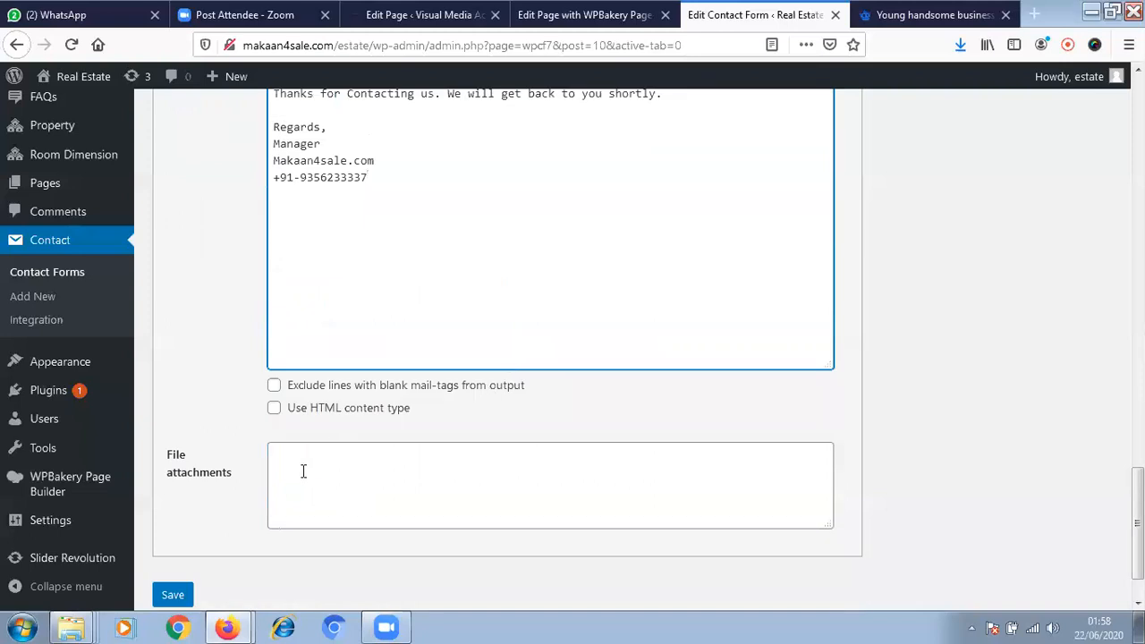
{"action": "scroll", "coordinate": [303, 472], "scroll_direction": "down", "scroll_amount": 1}
Save the contact form and find the invalid Mail (2) recipient error
{"action": "left_click", "coordinate": [174, 526]}
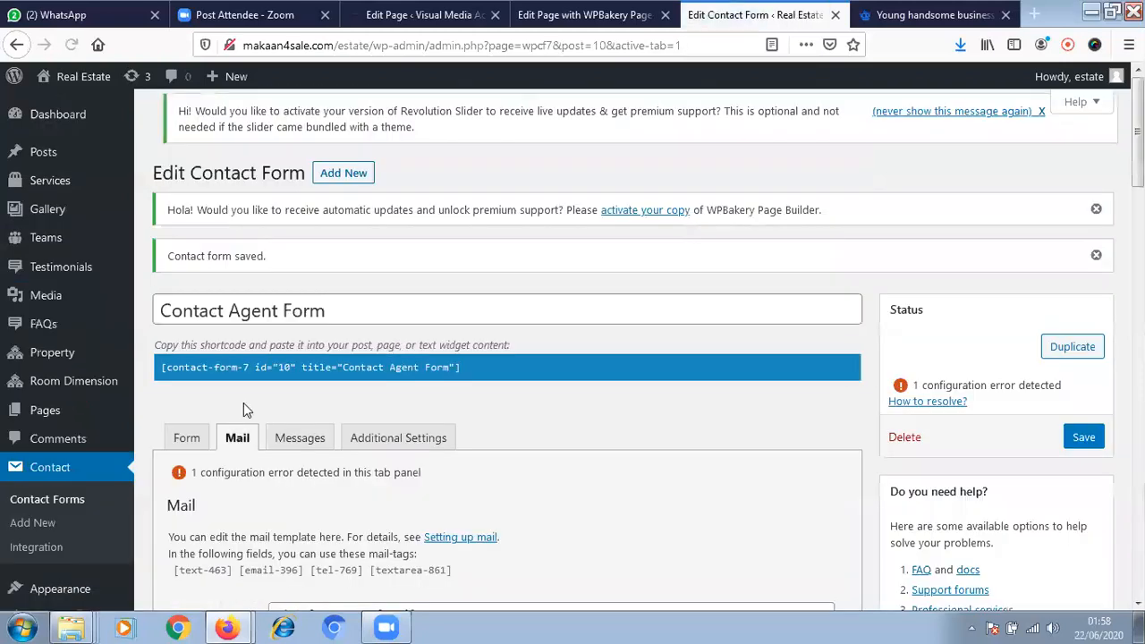
{"action": "scroll", "coordinate": [315, 477], "scroll_direction": "down", "scroll_amount": 4}
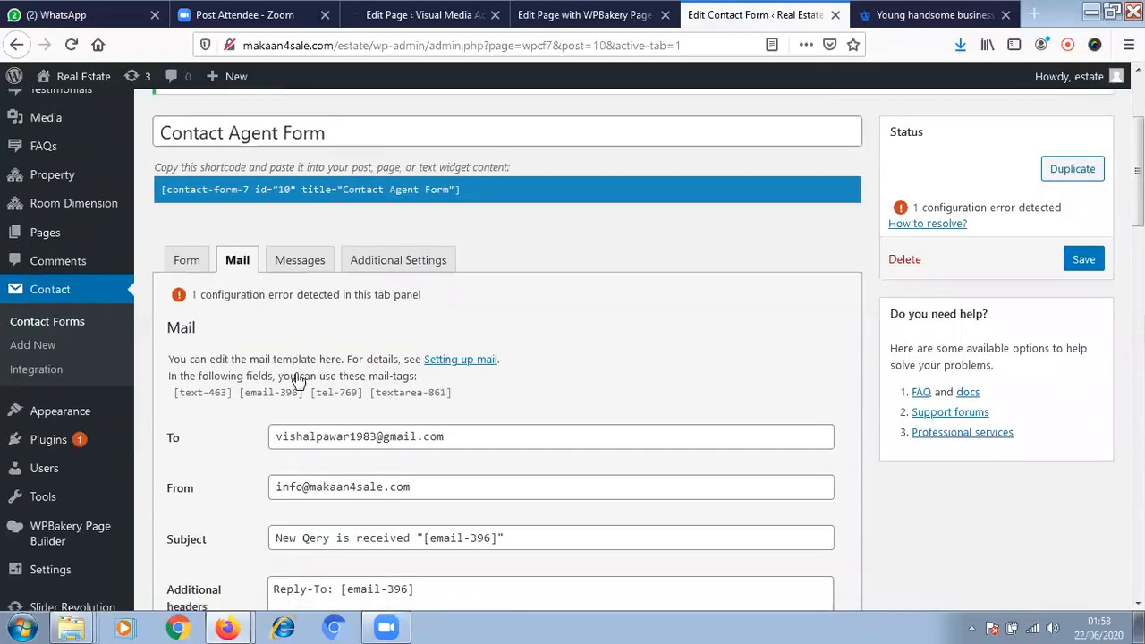
{"action": "scroll", "coordinate": [273, 359], "scroll_direction": "up", "scroll_amount": 2}
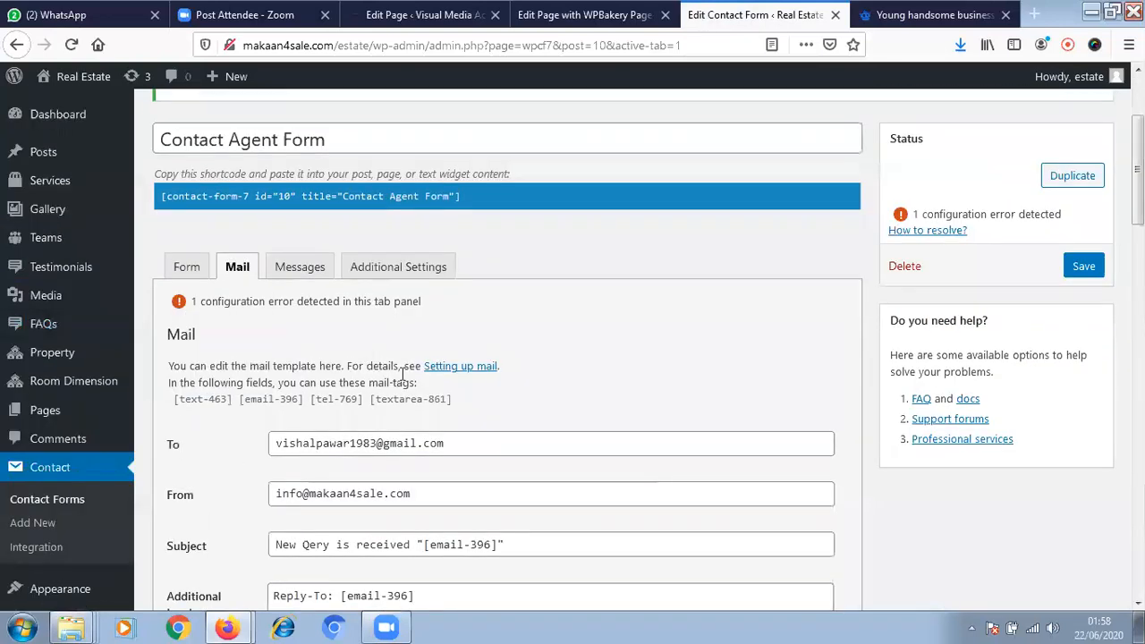
{"action": "scroll", "coordinate": [402, 378], "scroll_direction": "down", "scroll_amount": 4}
{"action": "scroll", "coordinate": [402, 379], "scroll_direction": "down", "scroll_amount": 8}
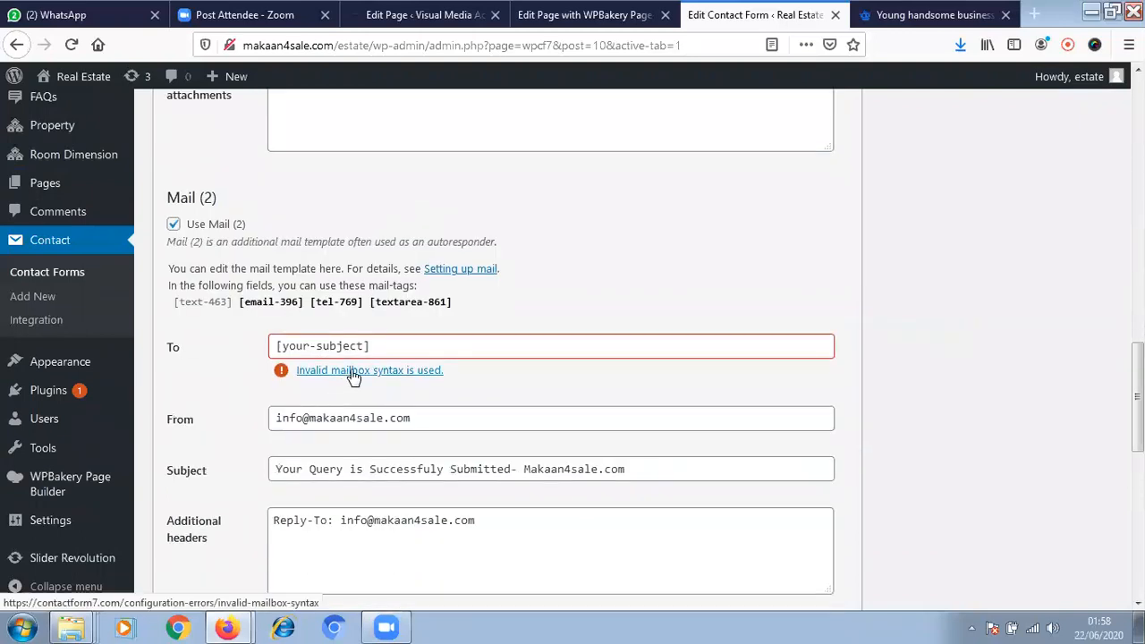
Change the Mail (2) recipient from [your-subject] to [email-396] and save again
{"action": "left_click_drag", "start_coordinate": [370, 345], "coordinate": [234, 307]}
{"action": "key", "text": "ctrl+c"}
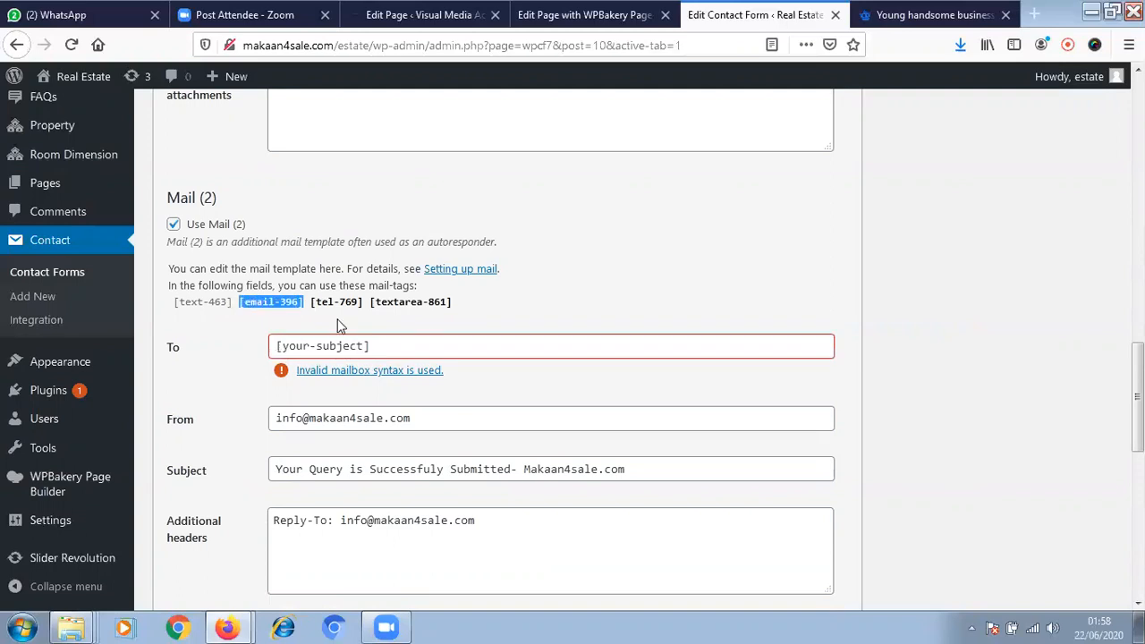
{"action": "left_click", "coordinate": [425, 340]}
{"action": "key", "text": "ctrl+a"}
{"action": "key", "text": "ctrl+v"}
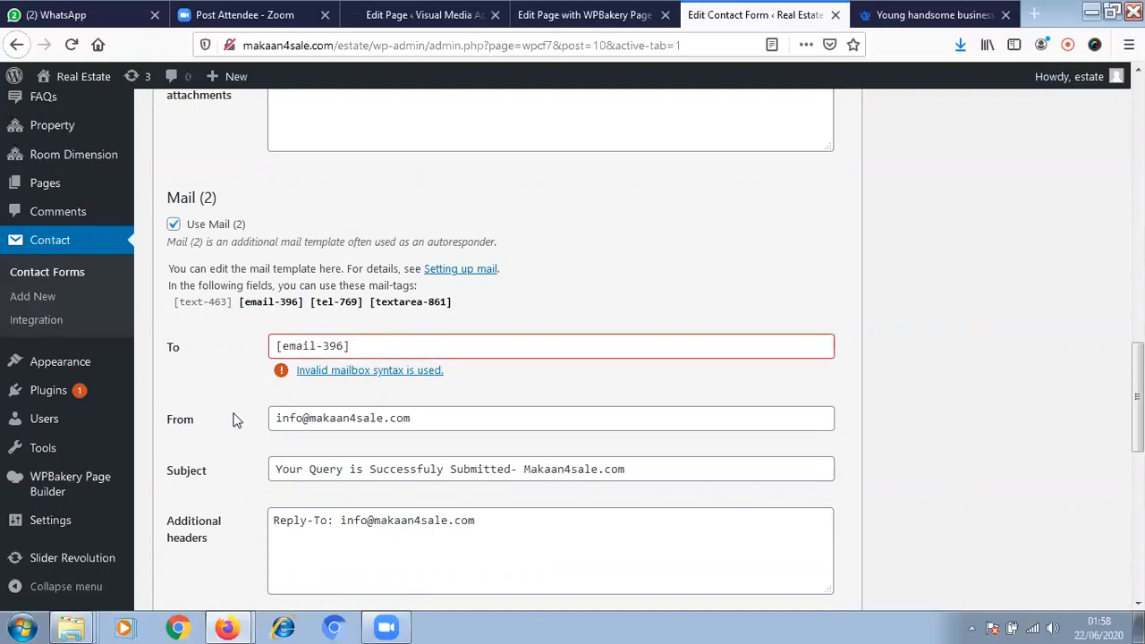
{"action": "left_click", "coordinate": [373, 347]}
{"action": "scroll", "coordinate": [205, 521], "scroll_direction": "down", "scroll_amount": 10}
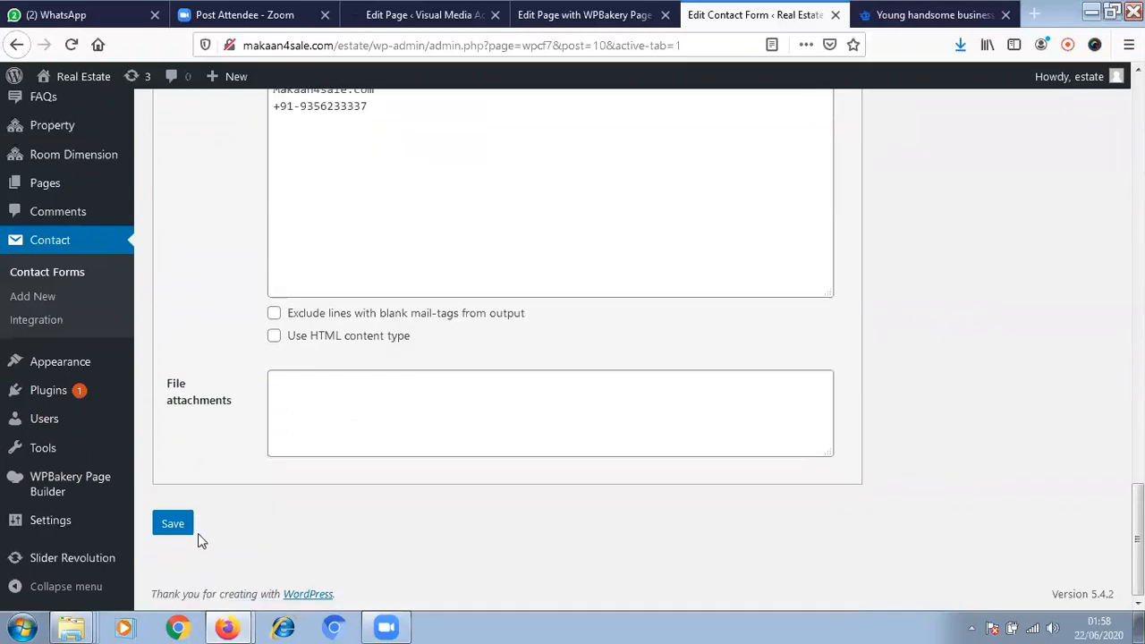
{"action": "left_click", "coordinate": [174, 531]}
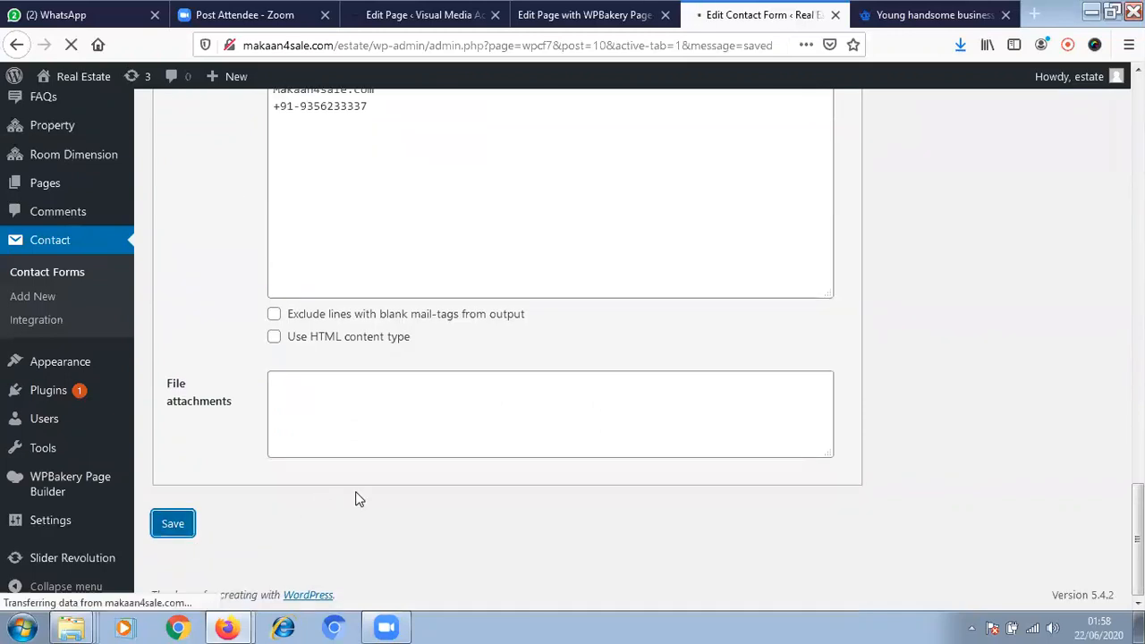
{"action": "scroll", "coordinate": [268, 339], "scroll_direction": "down", "scroll_amount": 3}
Review the Messages and Additional Settings tabs, save the Contact Agent Form, and reload the site
{"action": "scroll", "coordinate": [232, 194], "scroll_direction": "up", "scroll_amount": 3}
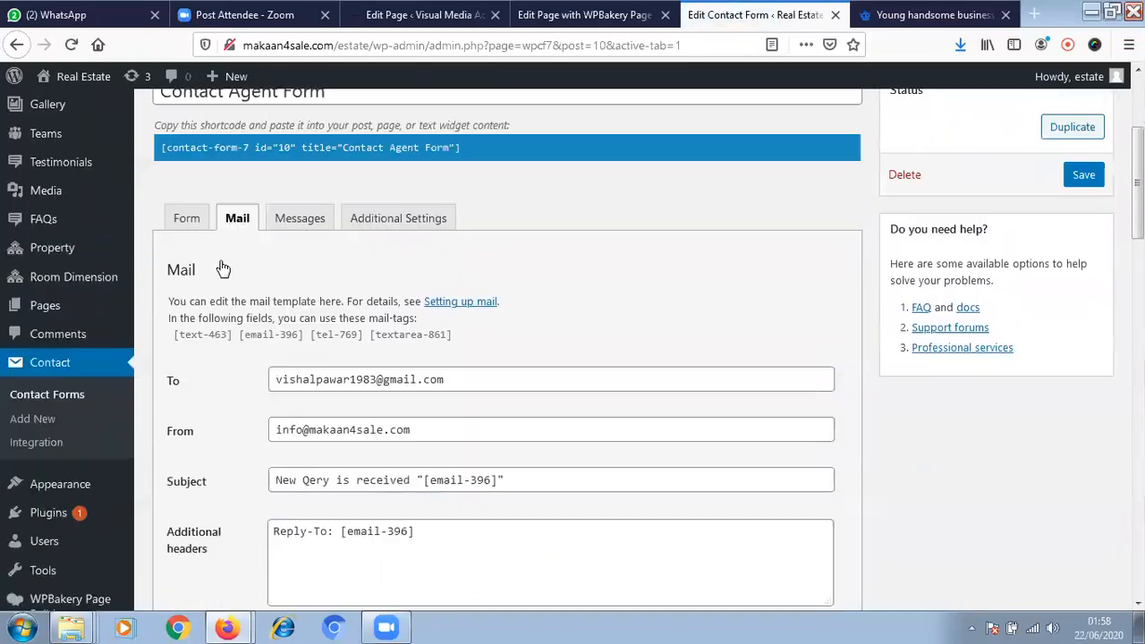
{"action": "left_click", "coordinate": [279, 266]}
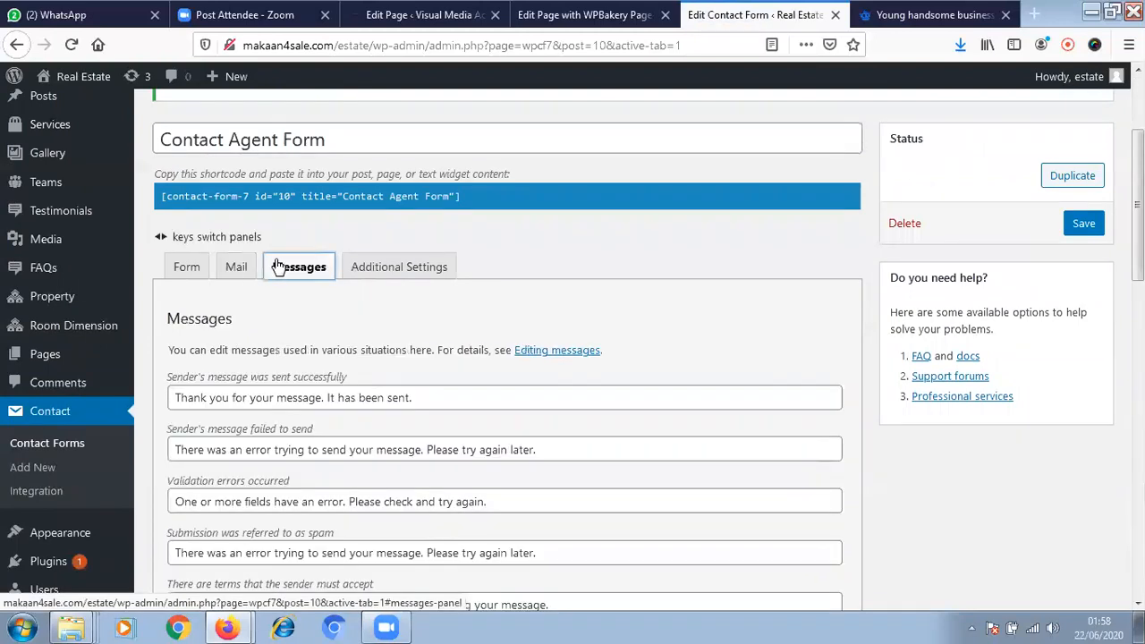
{"action": "scroll", "coordinate": [295, 358], "scroll_direction": "down", "scroll_amount": 3}
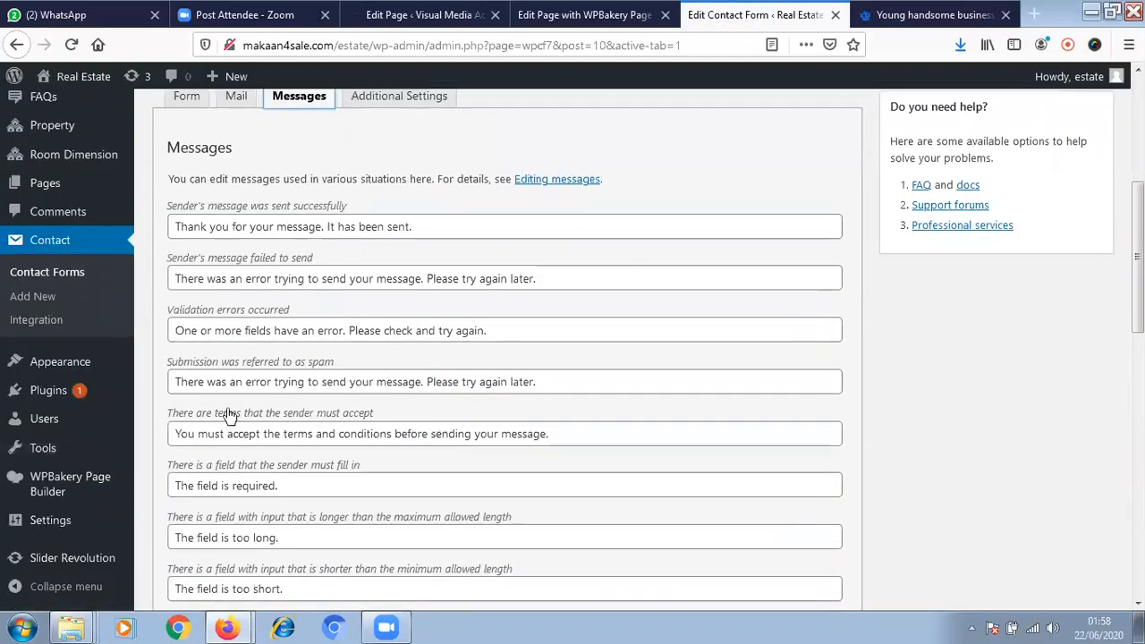
{"action": "scroll", "coordinate": [304, 447], "scroll_direction": "down", "scroll_amount": 7}
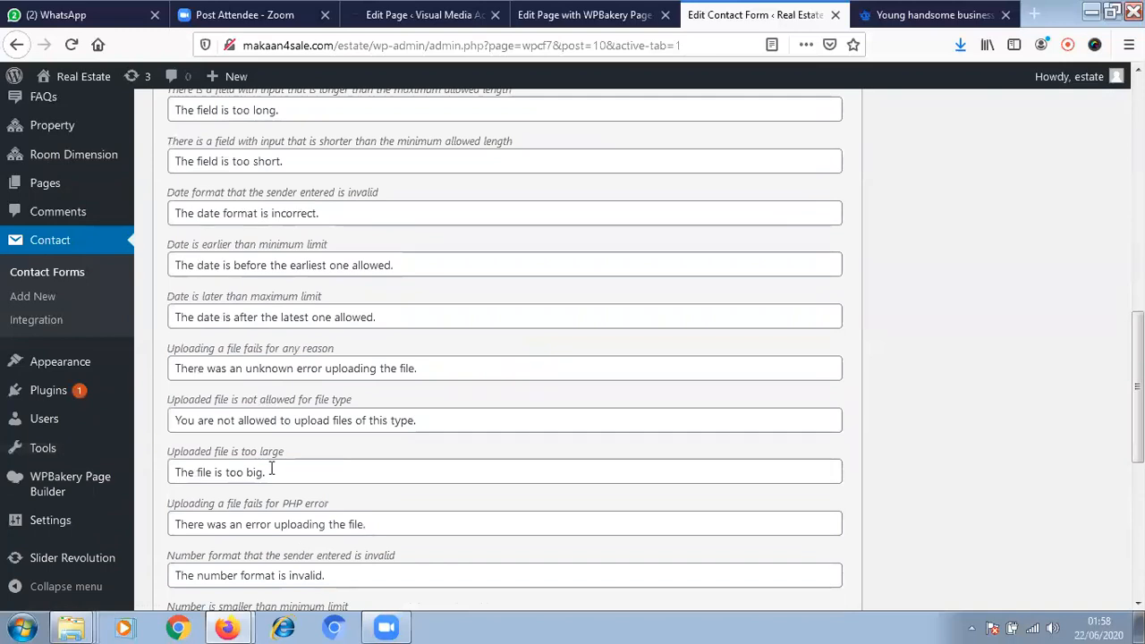
{"action": "scroll", "coordinate": [345, 462], "scroll_direction": "up", "scroll_amount": 10}
{"action": "scroll", "coordinate": [350, 452], "scroll_direction": "up", "scroll_amount": 3}
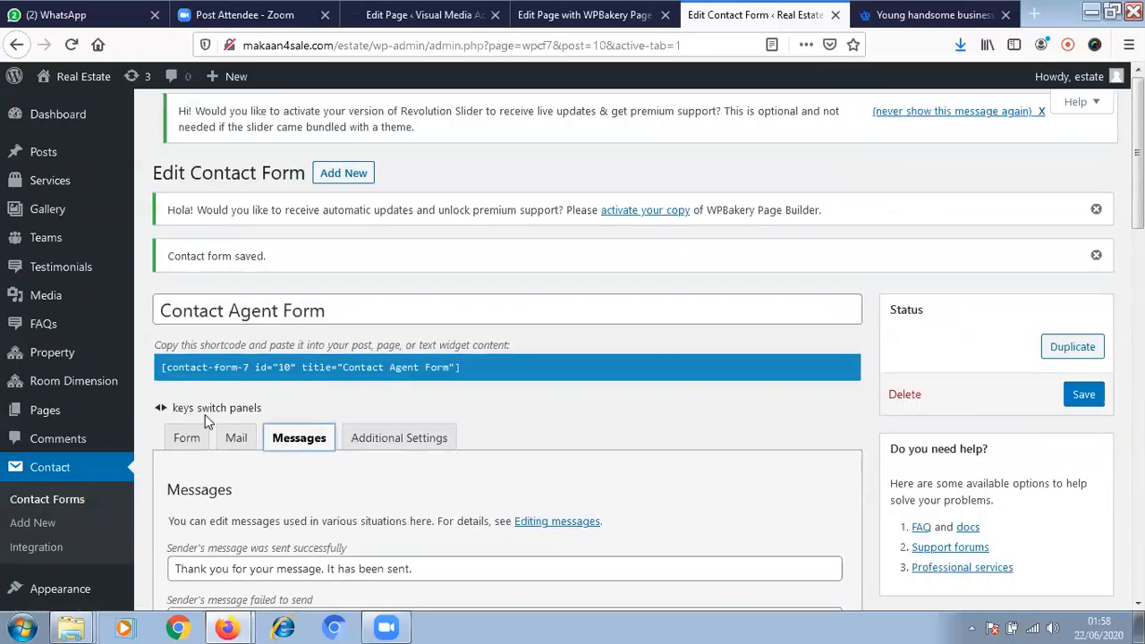
{"action": "left_click", "coordinate": [385, 443]}
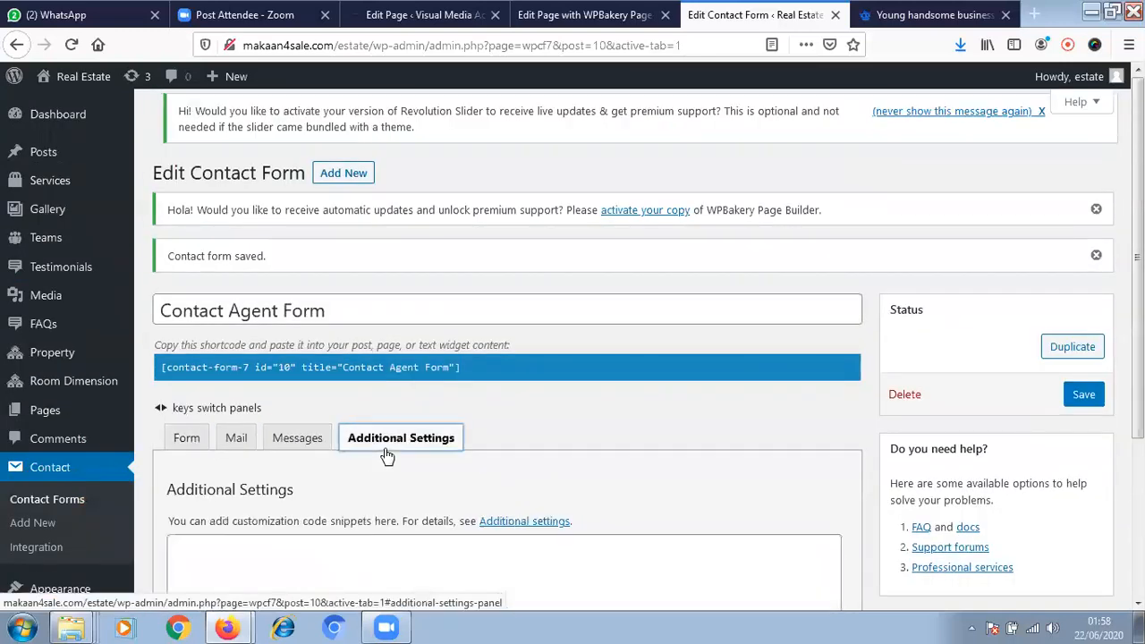
{"action": "left_click", "coordinate": [186, 440]}
{"action": "scroll", "coordinate": [417, 430], "scroll_direction": "down", "scroll_amount": 3}
{"action": "scroll", "coordinate": [417, 430], "scroll_direction": "down", "scroll_amount": 2}
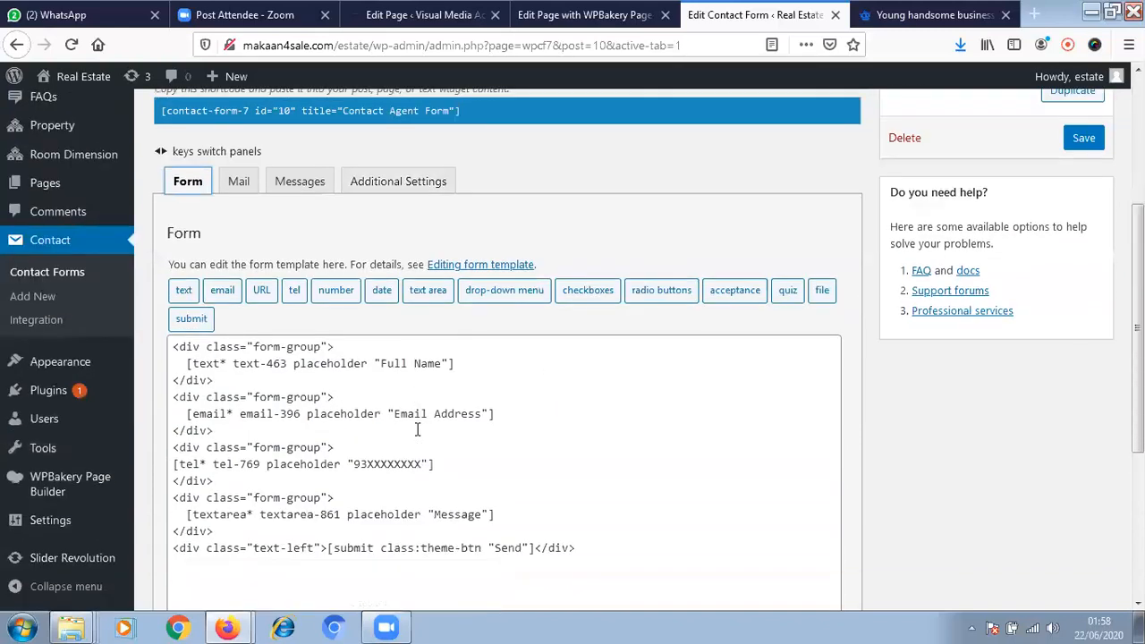
{"action": "left_click", "coordinate": [1083, 139]}
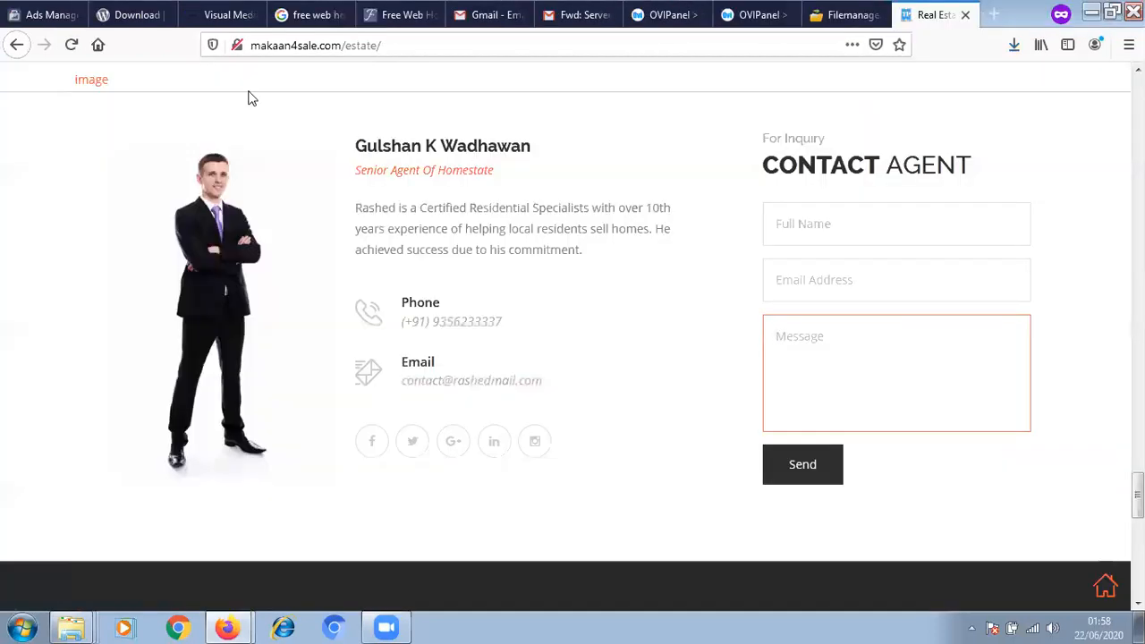
{"action": "left_click", "coordinate": [71, 44]}
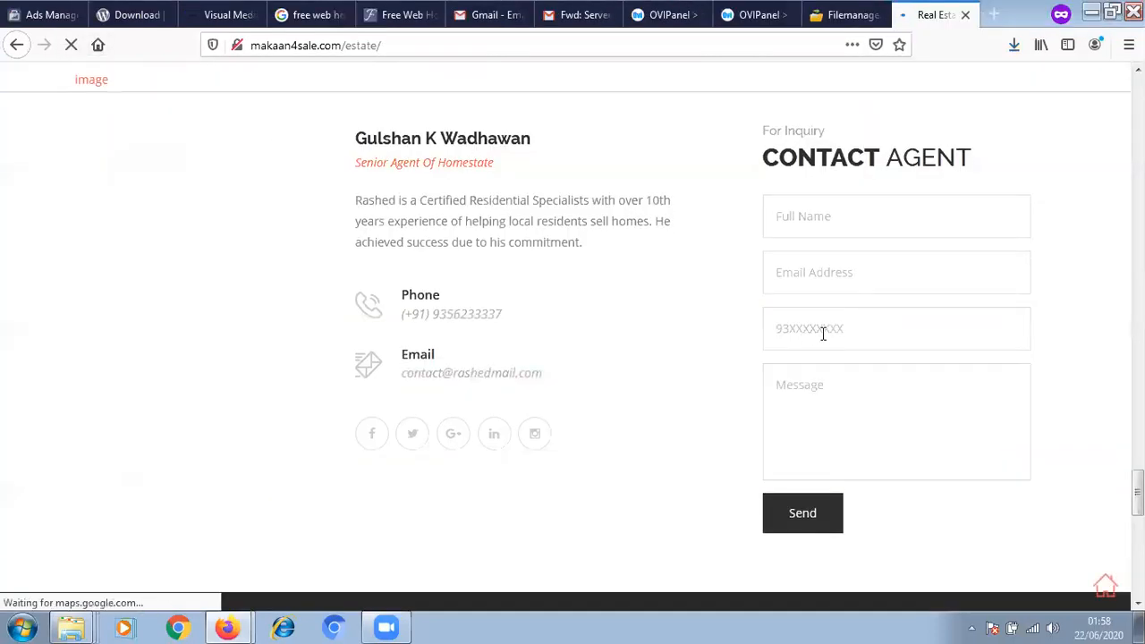
Fill in the Contact Agent form's Full Name, Email Address and Phone fields
{"action": "scroll", "coordinate": [890, 462], "scroll_direction": "down", "scroll_amount": 3}
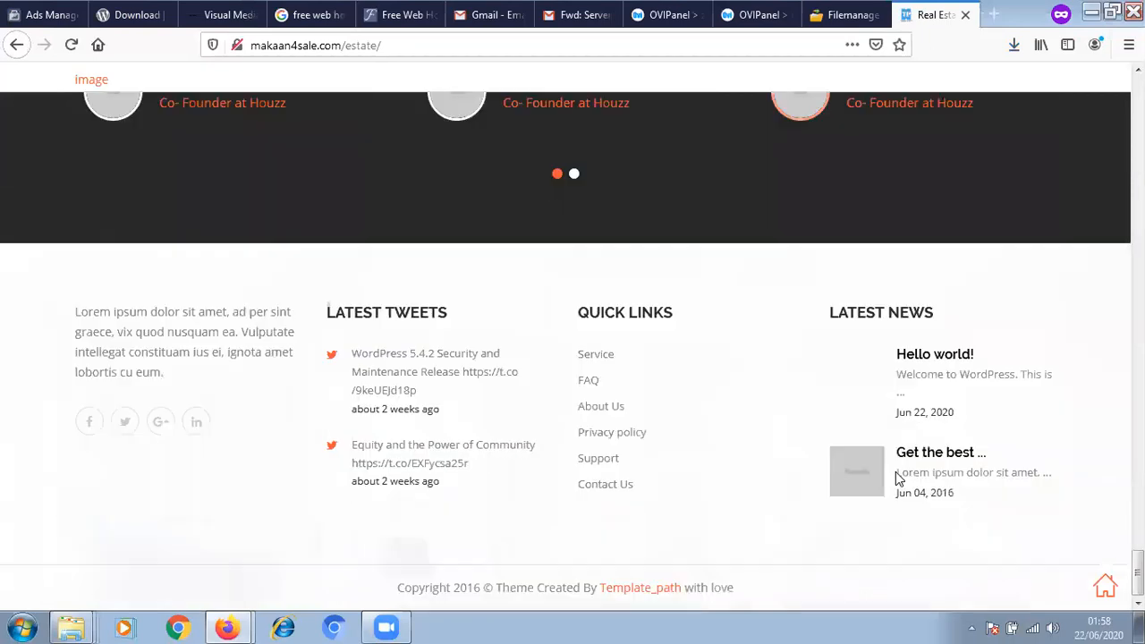
{"action": "scroll", "coordinate": [895, 476], "scroll_direction": "up", "scroll_amount": 8}
{"action": "scroll", "coordinate": [777, 391], "scroll_direction": "up", "scroll_amount": 4}
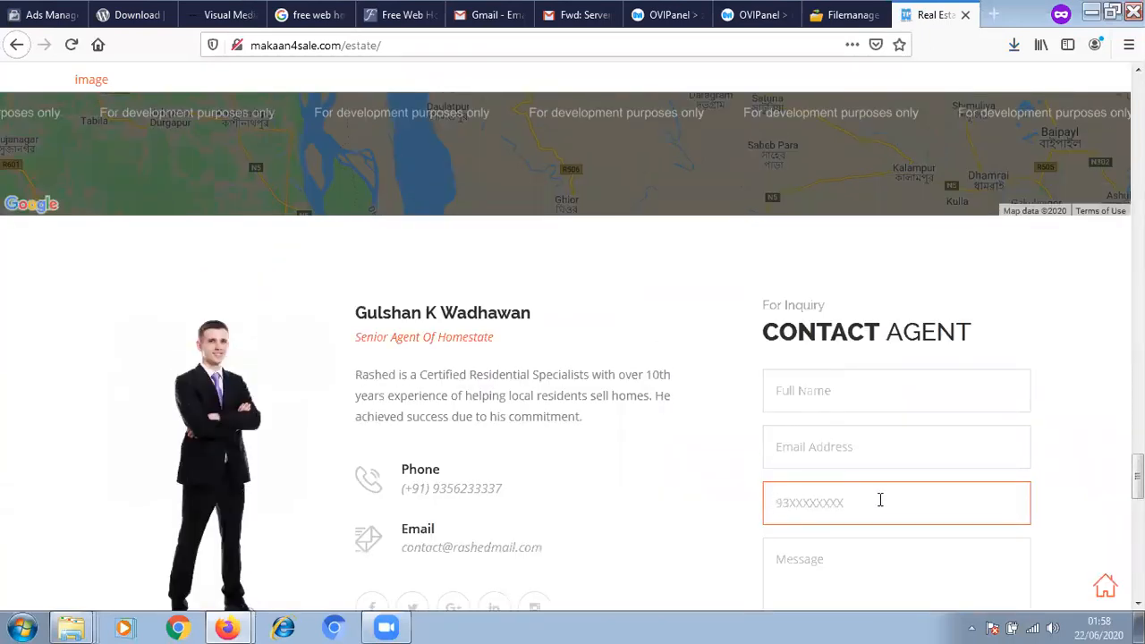
{"action": "left_click", "coordinate": [891, 379]}
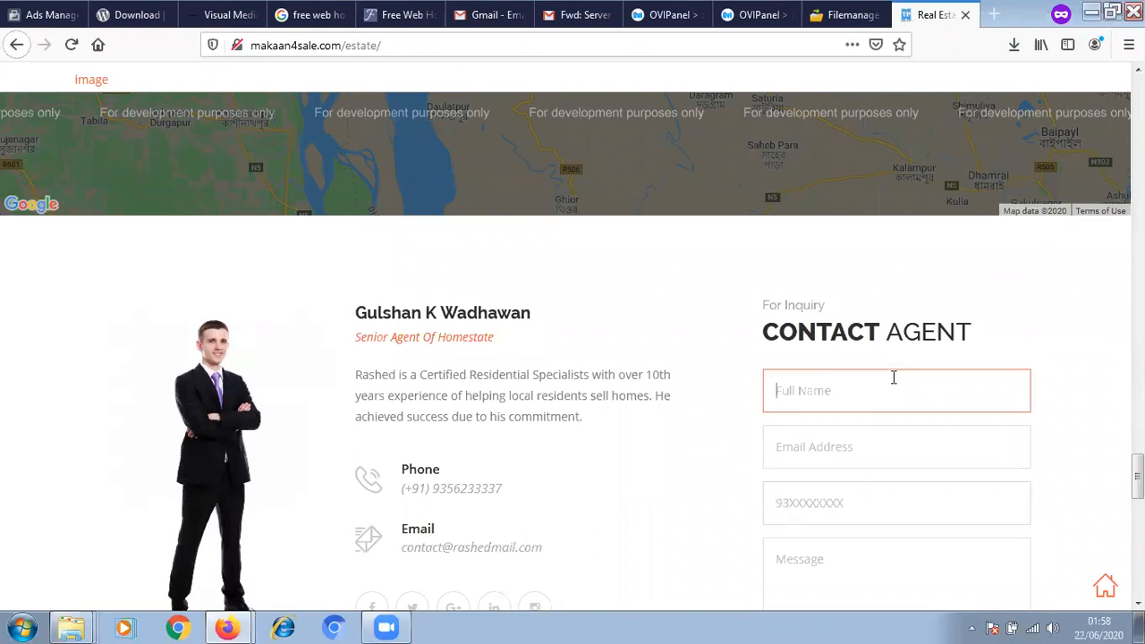
{"action": "scroll", "coordinate": [1012, 335], "scroll_direction": "down", "scroll_amount": 1}
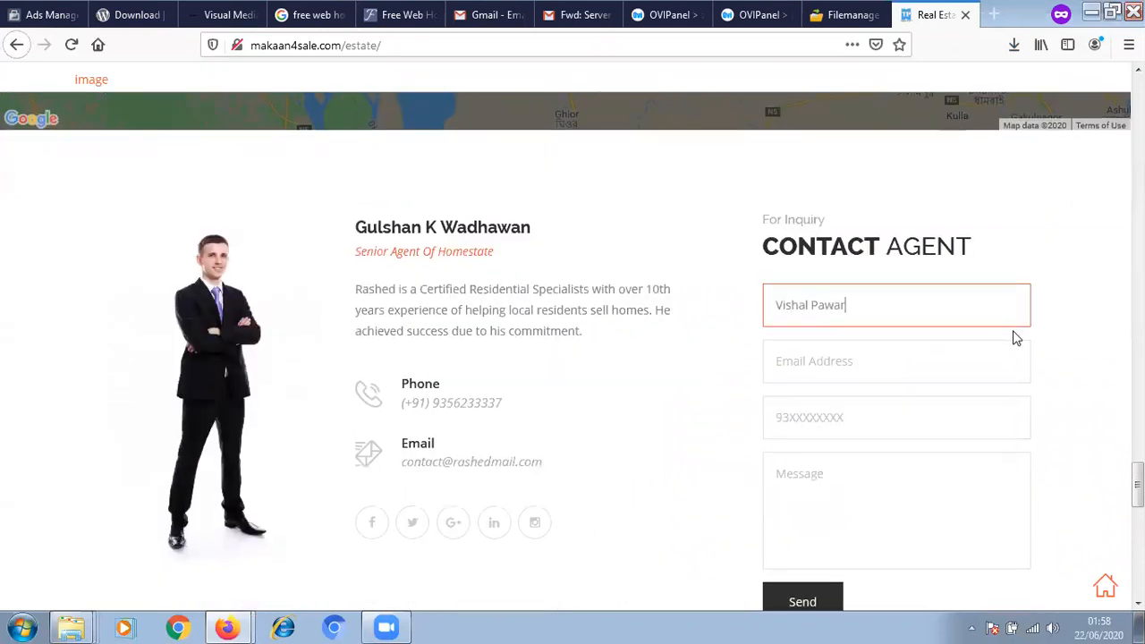
{"action": "key", "text": "Tab"}
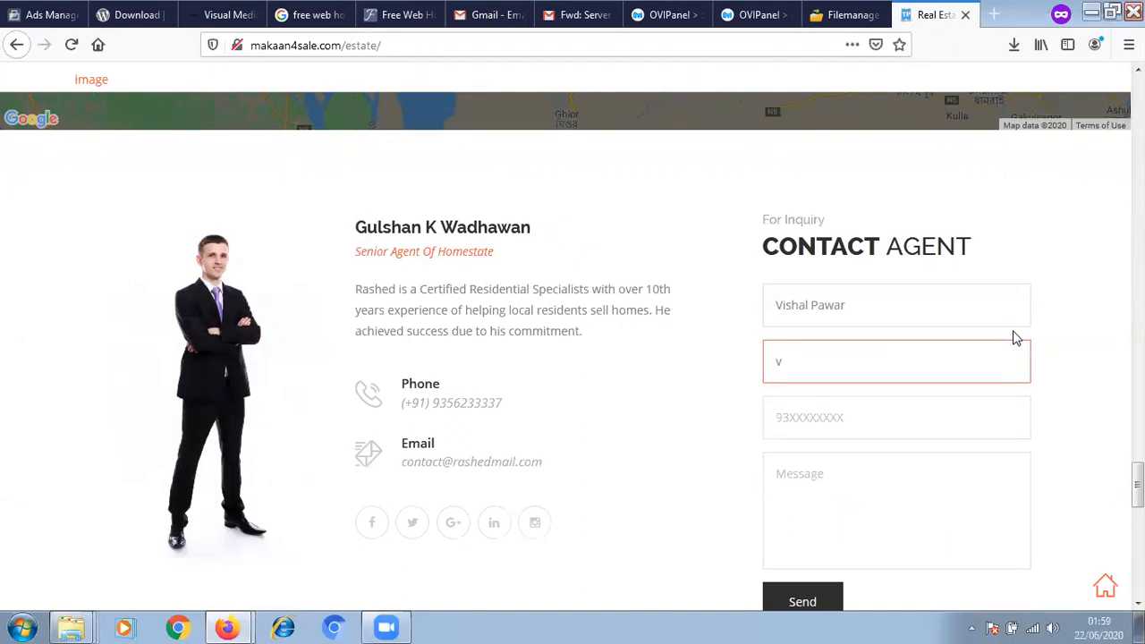
{"action": "key", "text": "Tab"}
{"action": "type", "text": "9"}
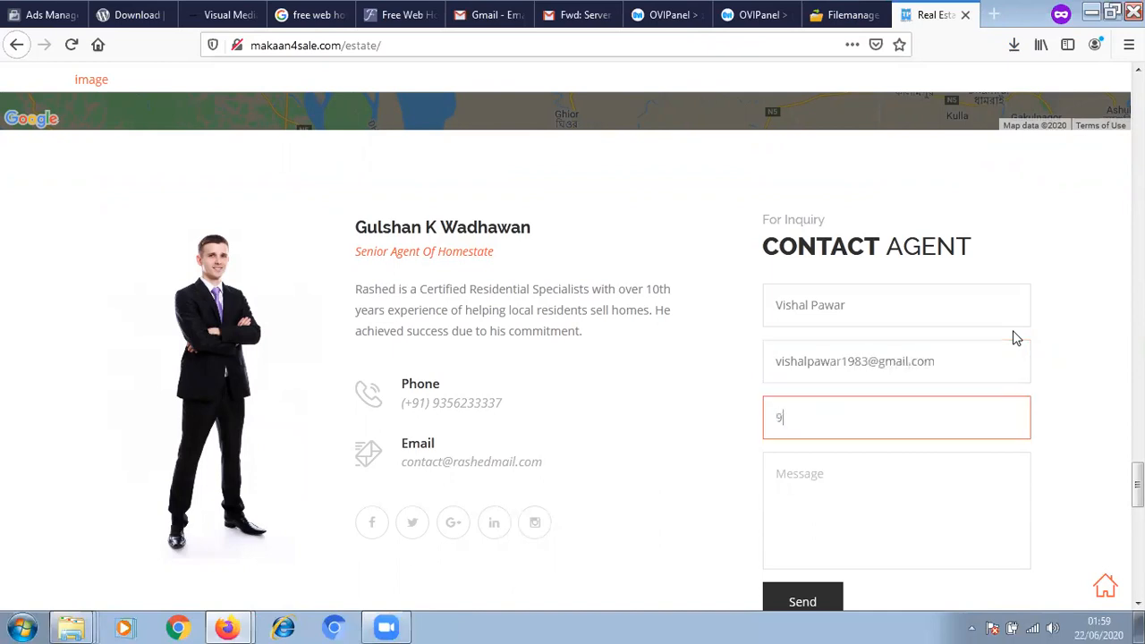
{"action": "key", "text": "Tab"}
Enter a test message and send the enquiry
{"action": "type", "text": "Te"}
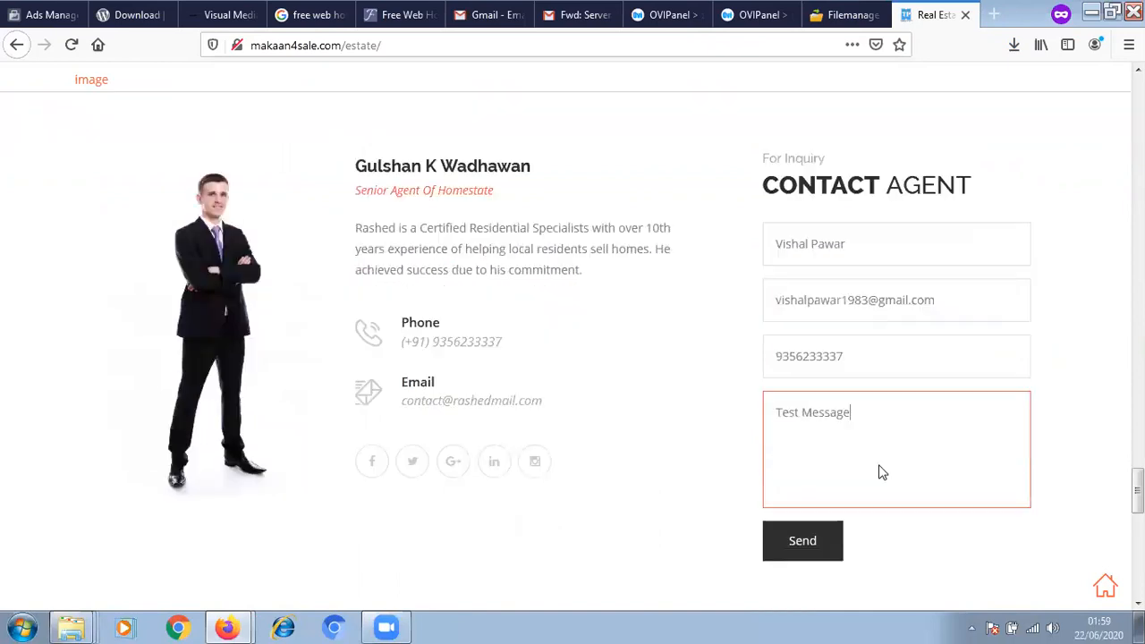
{"action": "scroll", "coordinate": [795, 388], "scroll_direction": "down", "scroll_amount": 3}
{"action": "left_click", "coordinate": [801, 349]}
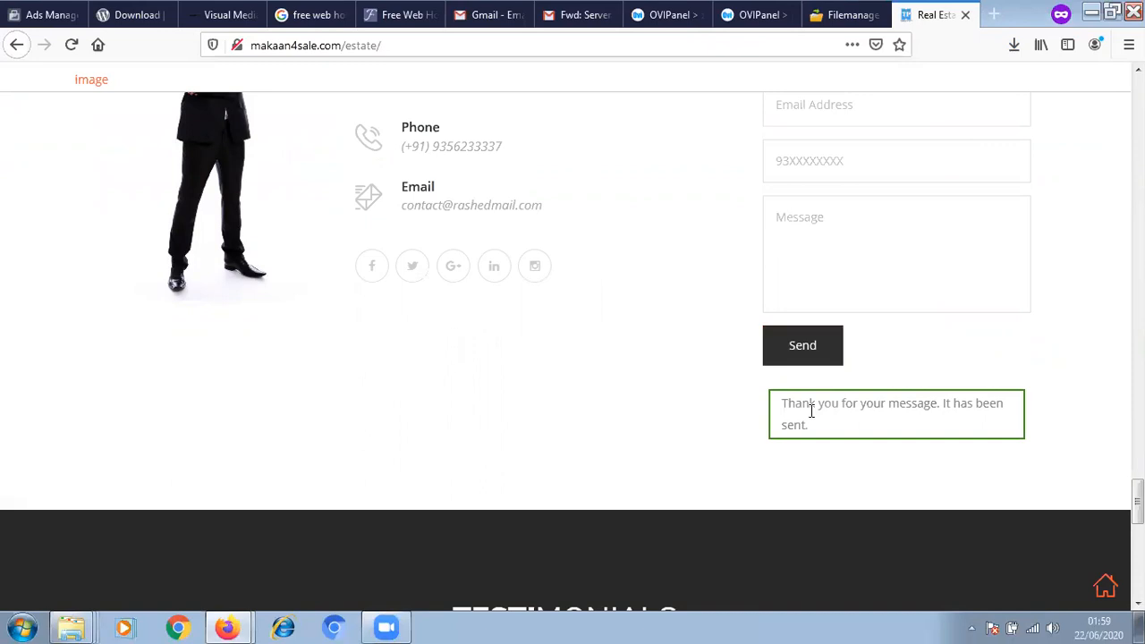
{"action": "scroll", "coordinate": [859, 410], "scroll_direction": "up", "scroll_amount": 1}
{"action": "scroll", "coordinate": [858, 409], "scroll_direction": "up", "scroll_amount": 4}
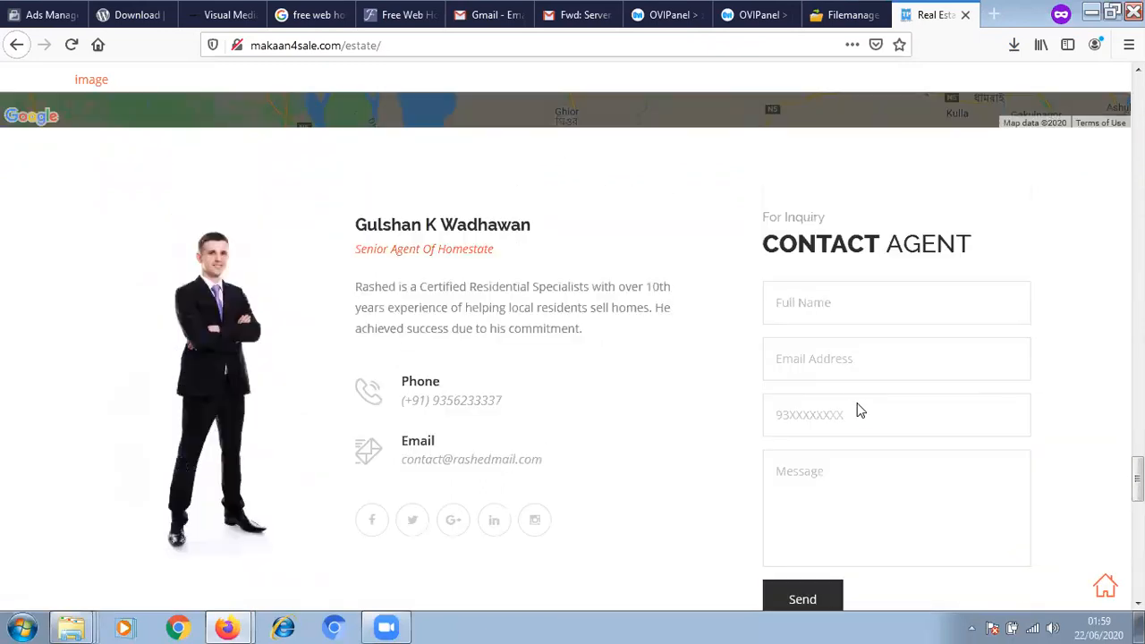
{"action": "left_click", "coordinate": [586, 11]}
{"action": "left_click", "coordinate": [487, 11]}
{"action": "left_click", "coordinate": [568, 10]}
{"action": "left_click", "coordinate": [69, 198]}
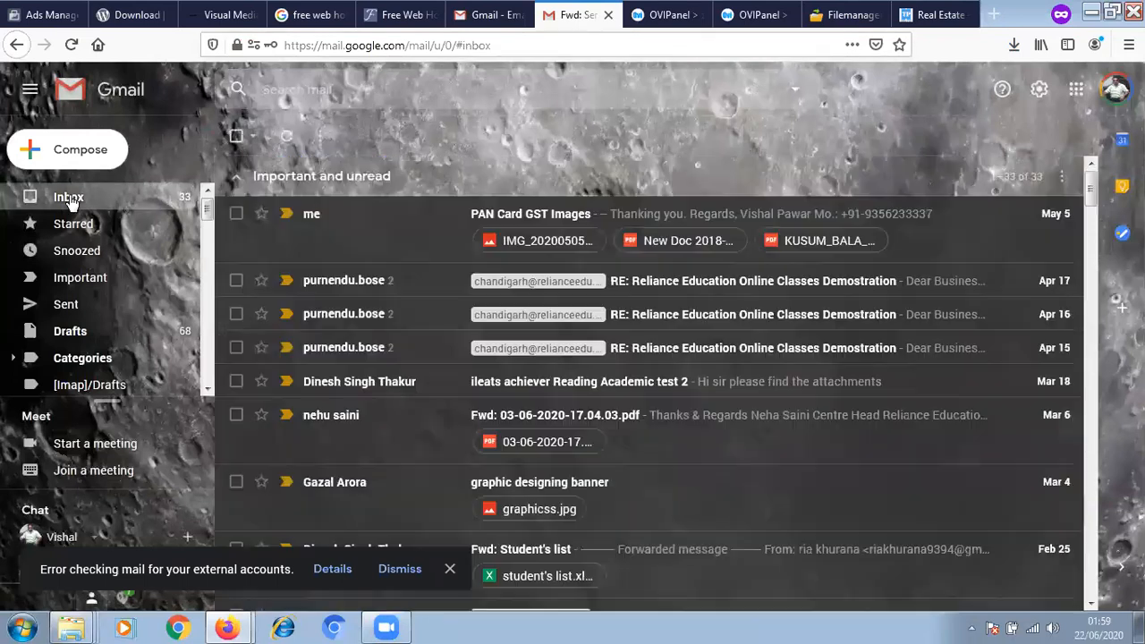
{"action": "left_click", "coordinate": [286, 136]}
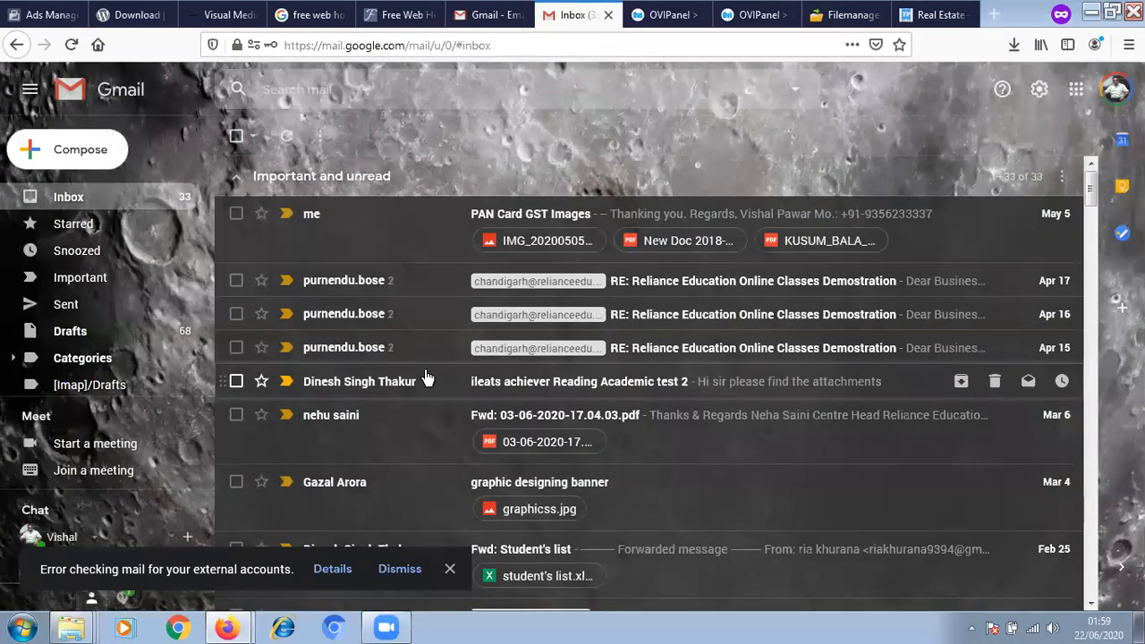
{"action": "scroll", "coordinate": [426, 378], "scroll_direction": "down", "scroll_amount": 20}
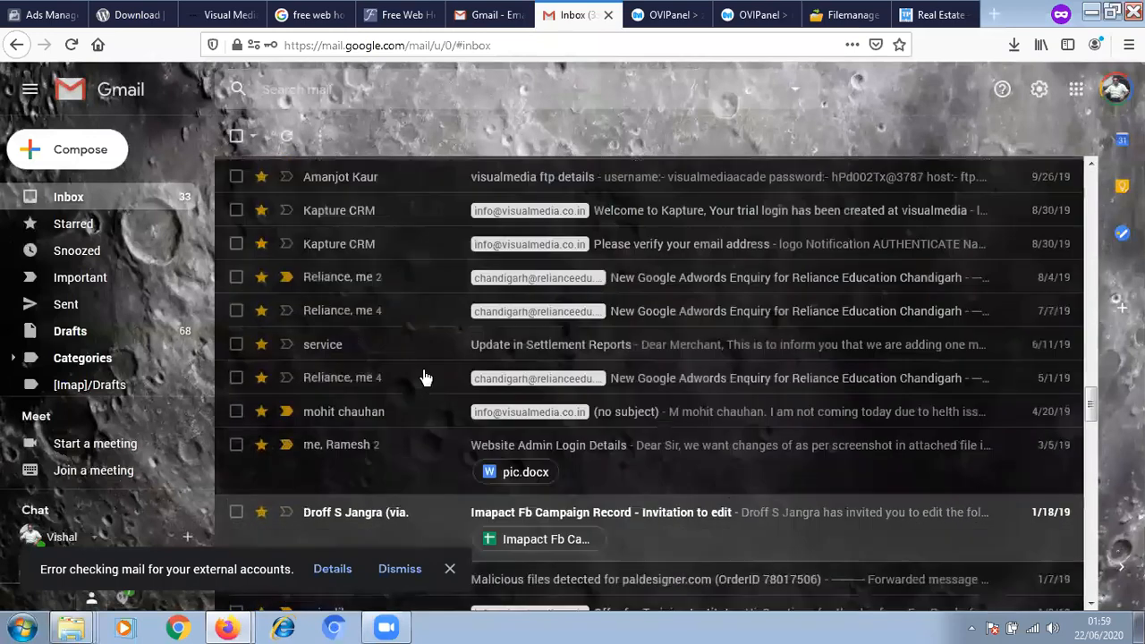
{"action": "scroll", "coordinate": [426, 378], "scroll_direction": "up", "scroll_amount": 3}
{"action": "scroll", "coordinate": [420, 452], "scroll_direction": "down", "scroll_amount": 10}
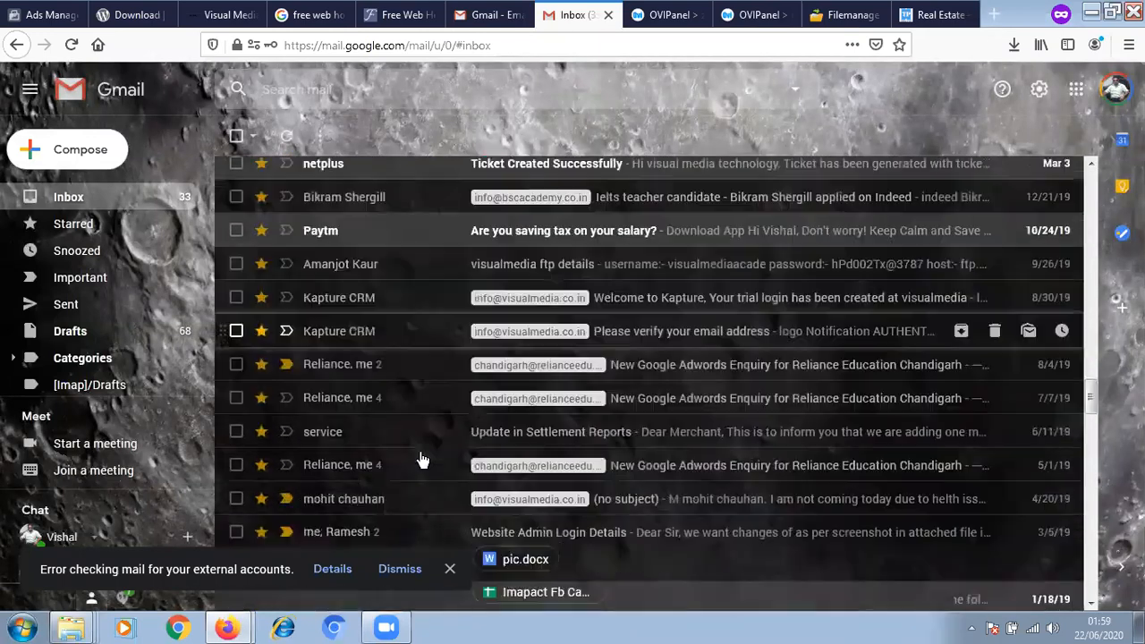
{"action": "scroll", "coordinate": [420, 451], "scroll_direction": "down", "scroll_amount": 2}
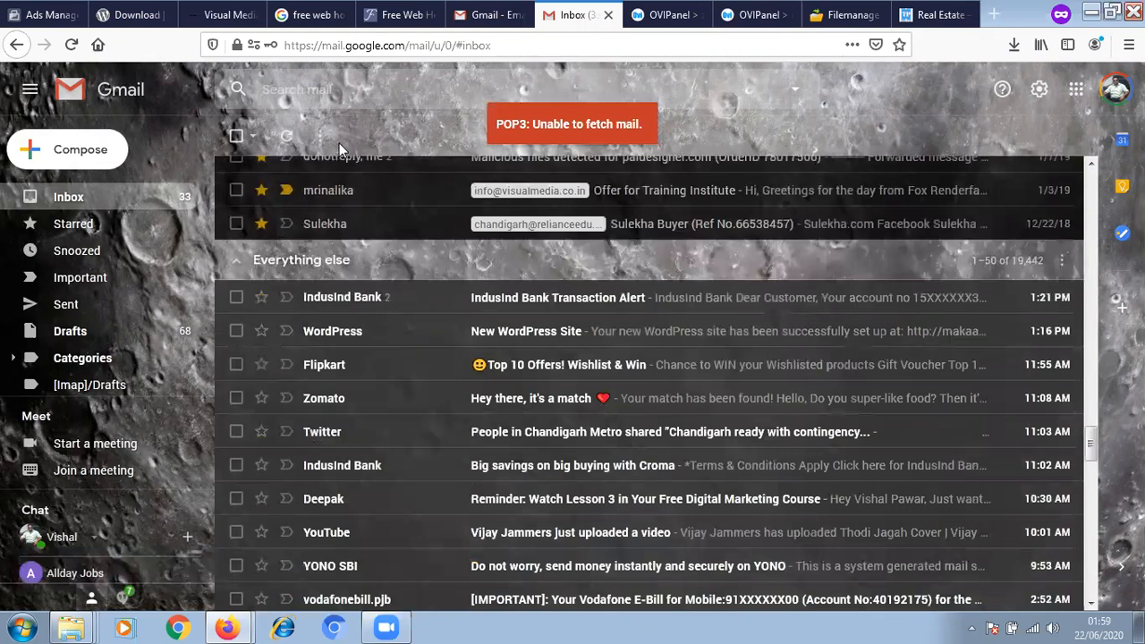
{"action": "left_click", "coordinate": [284, 136]}
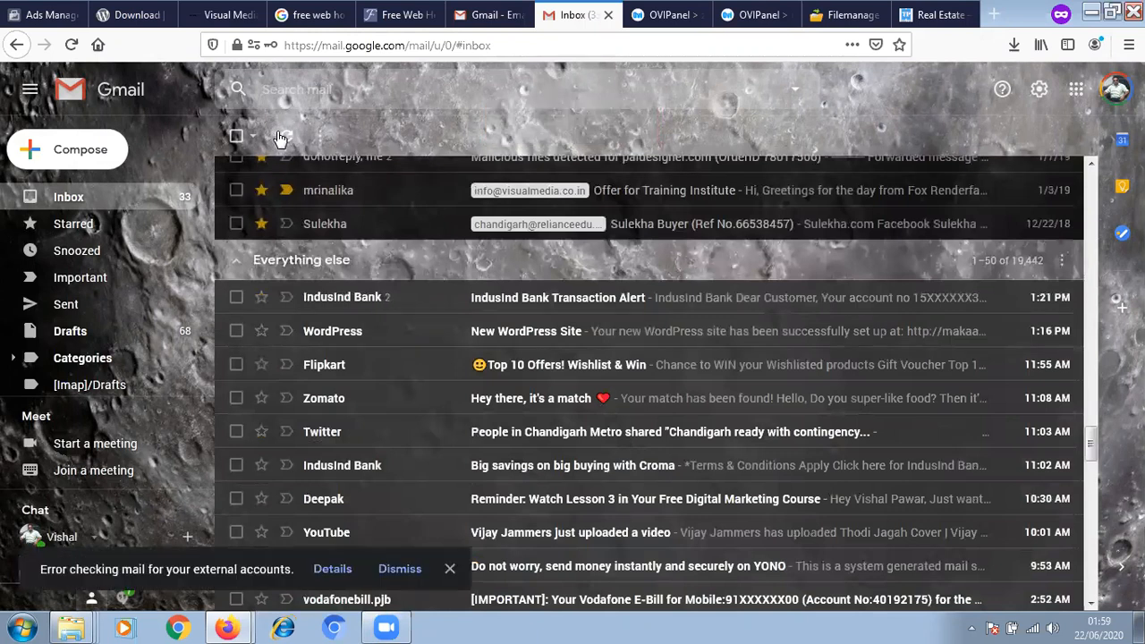
{"action": "scroll", "coordinate": [420, 396], "scroll_direction": "up", "scroll_amount": 2}
{"action": "scroll", "coordinate": [420, 396], "scroll_direction": "up", "scroll_amount": 15}
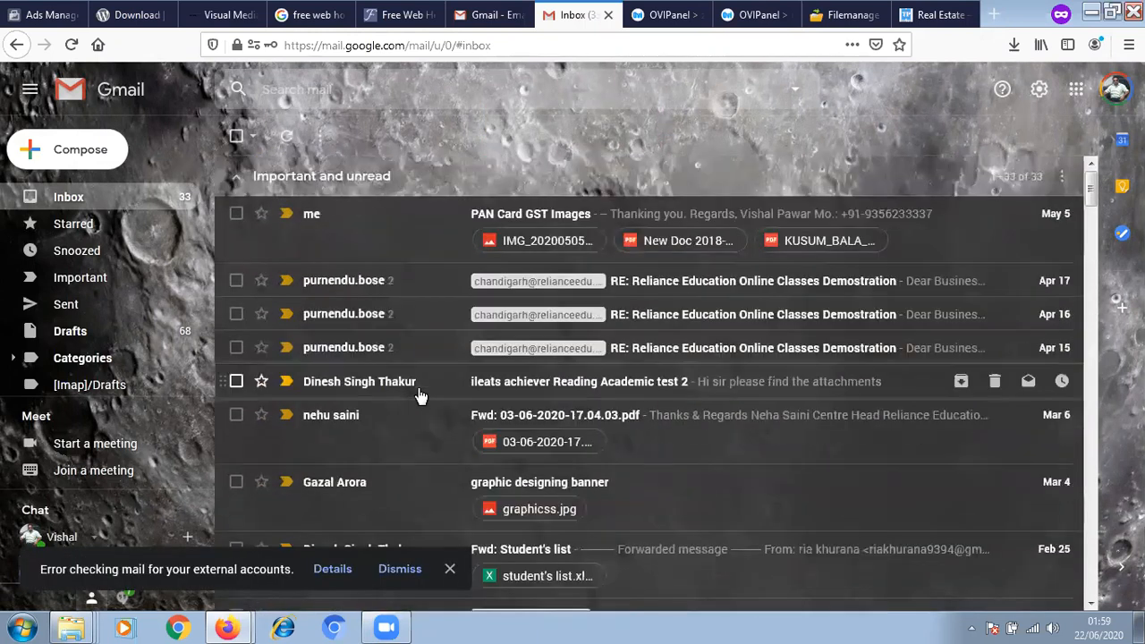
{"action": "left_click", "coordinate": [291, 139]}
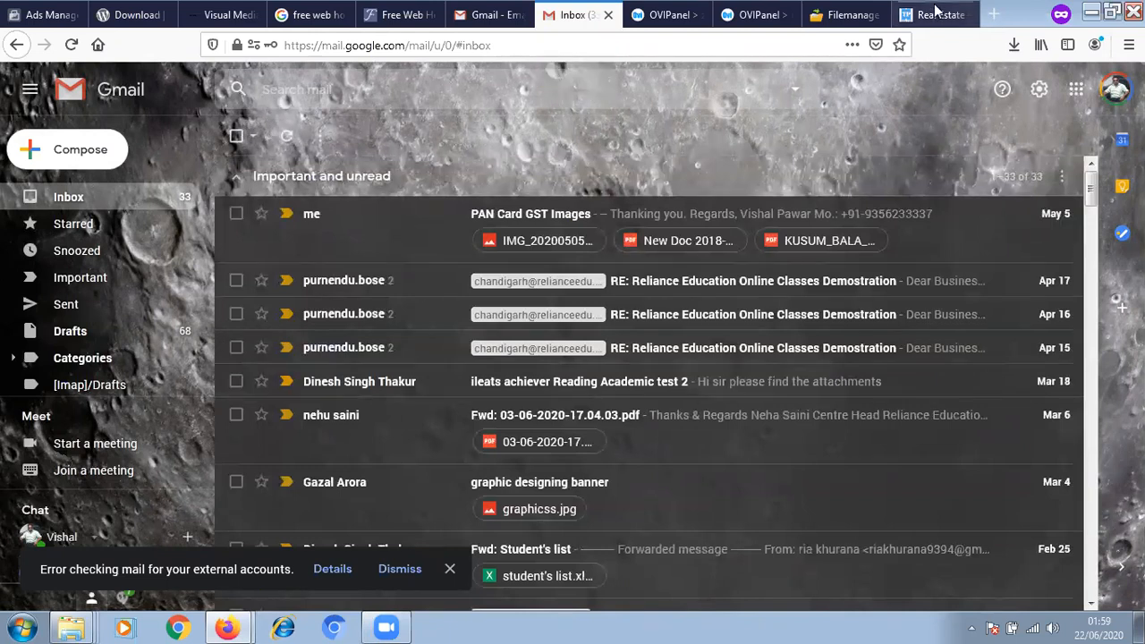
{"action": "left_click", "coordinate": [284, 139]}
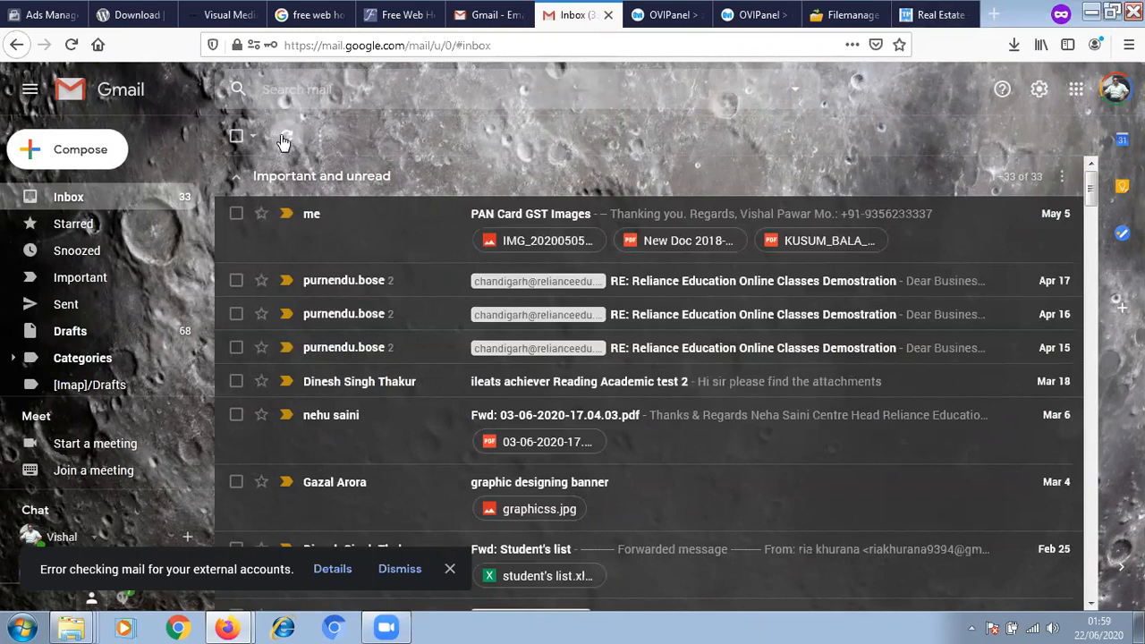
{"action": "left_click", "coordinate": [932, 14]}
Switch back to the contact form editor window and open its Mail tab
{"action": "scroll", "coordinate": [832, 437], "scroll_direction": "down", "scroll_amount": 2}
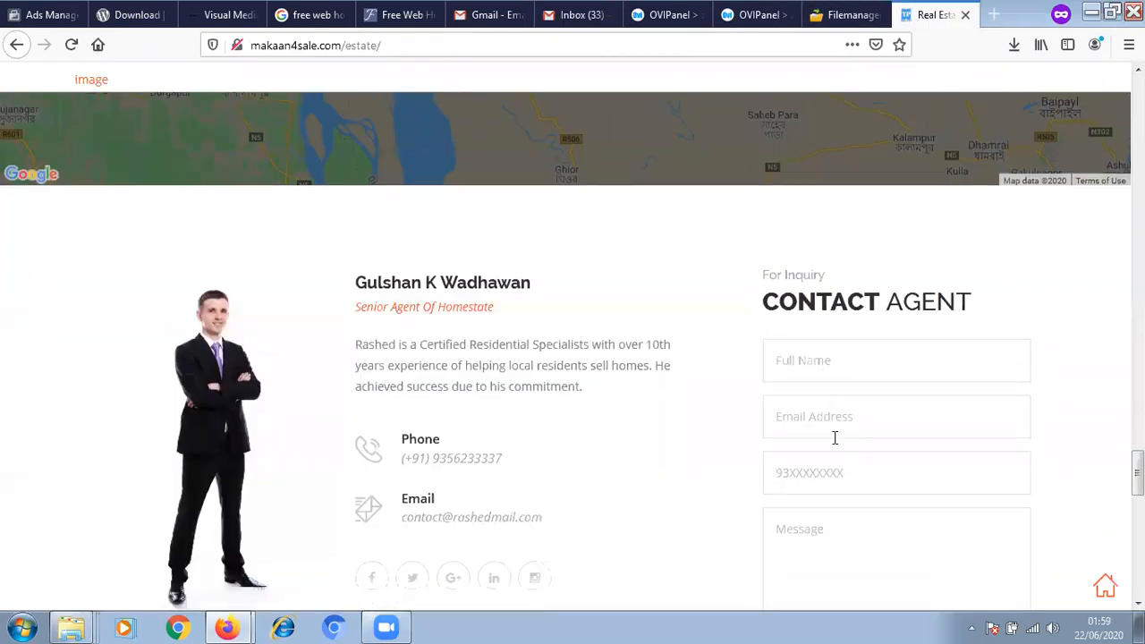
{"action": "left_click", "coordinate": [806, 302]}
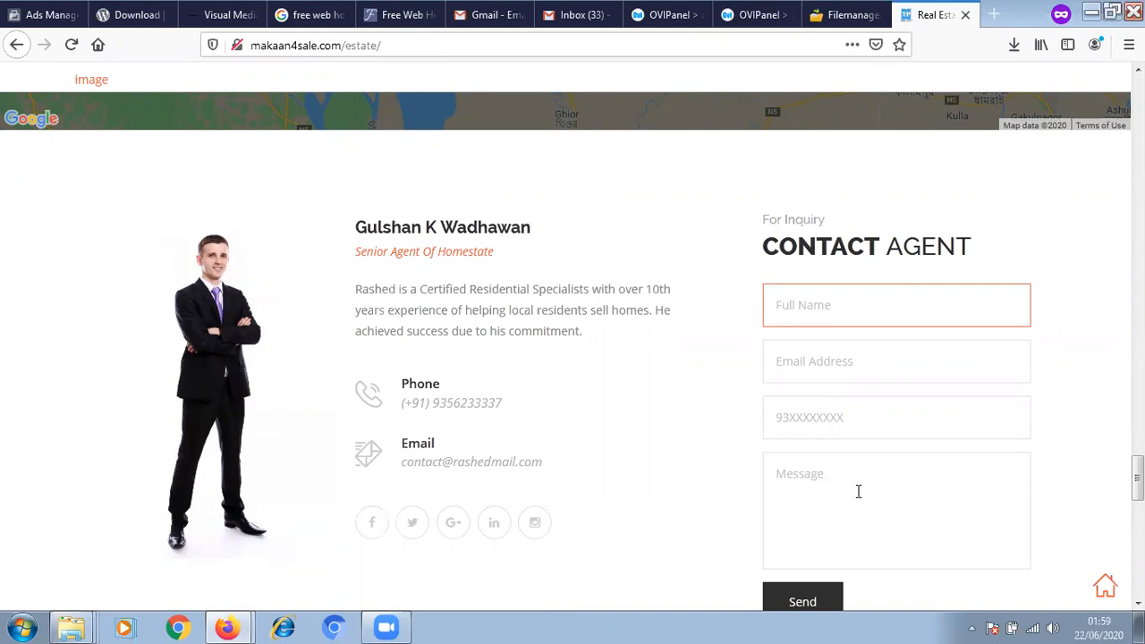
{"action": "left_click", "coordinate": [231, 626]}
{"action": "left_click", "coordinate": [235, 561]}
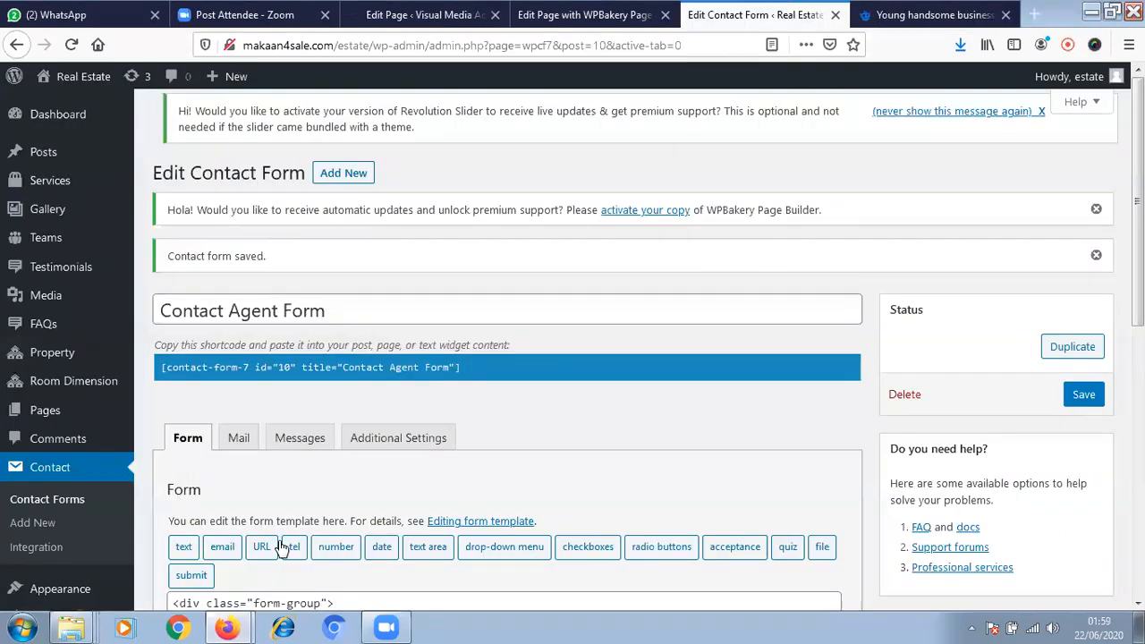
{"action": "scroll", "coordinate": [521, 426], "scroll_direction": "down", "scroll_amount": 2}
{"action": "scroll", "coordinate": [522, 427], "scroll_direction": "down", "scroll_amount": 1}
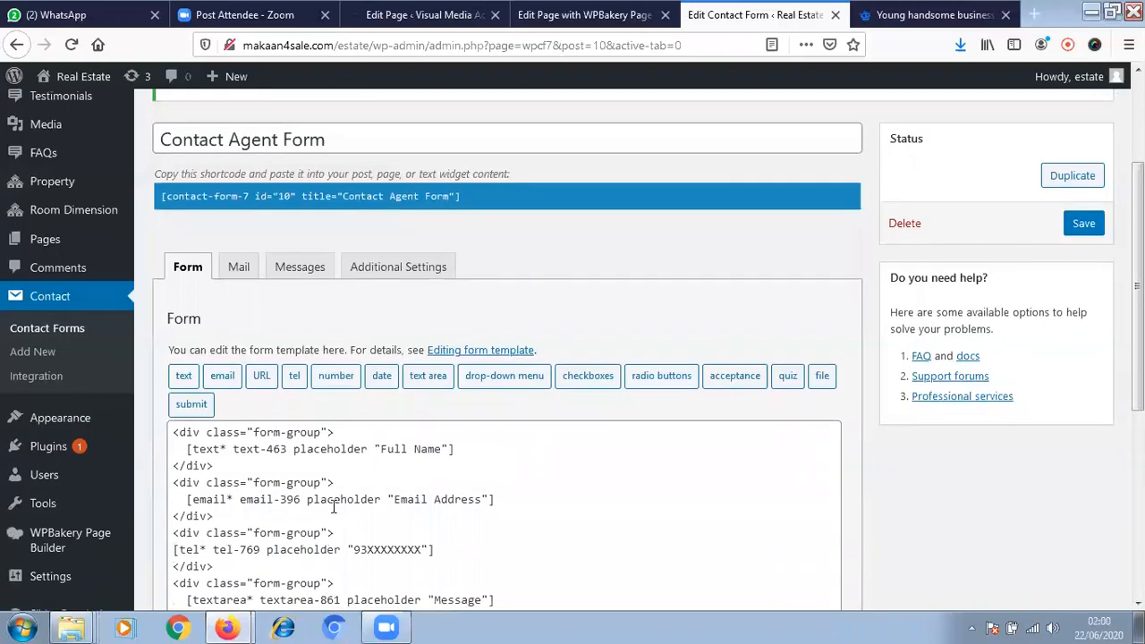
{"action": "scroll", "coordinate": [334, 508], "scroll_direction": "down", "scroll_amount": 4}
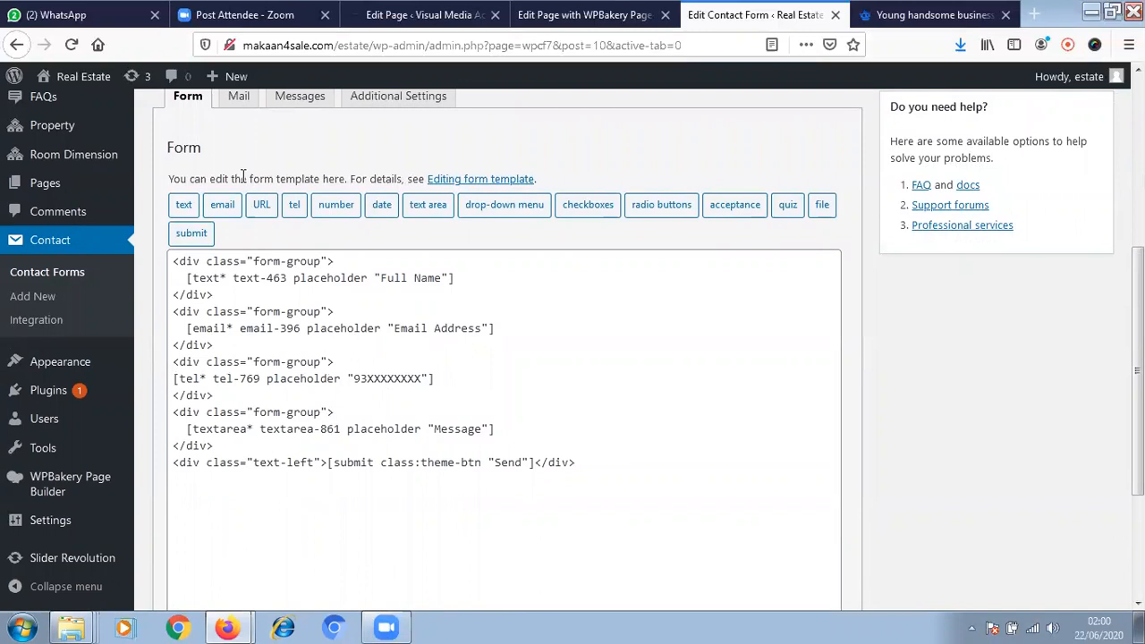
{"action": "left_click", "coordinate": [239, 98]}
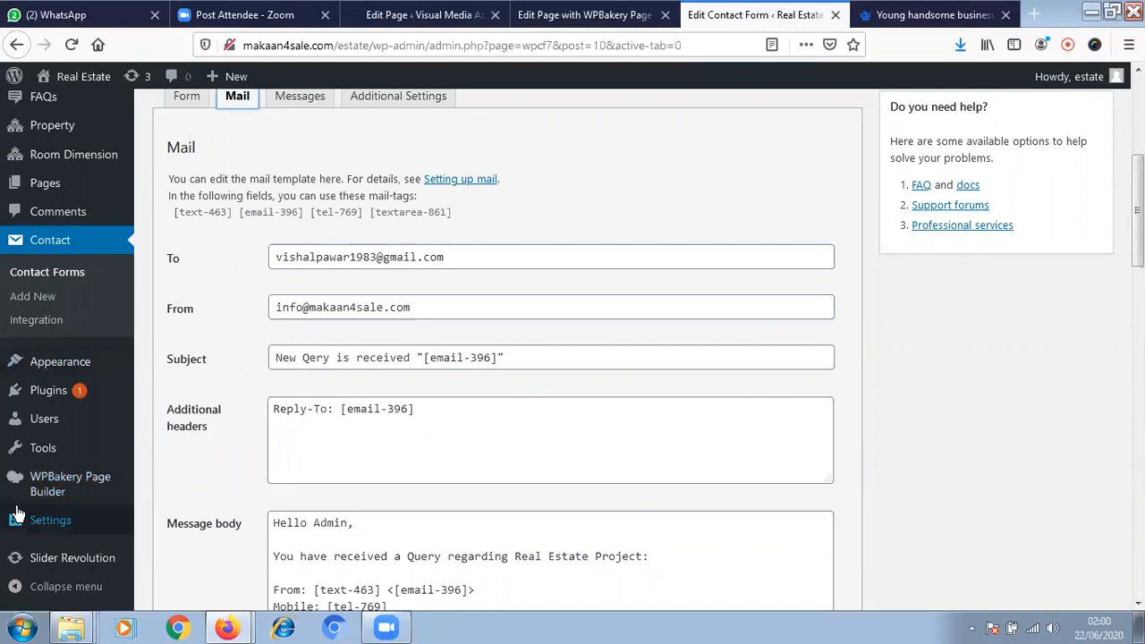
Go to Plugins > Add New in the admin sidebar
{"action": "mouse_move", "coordinate": [36, 518]}
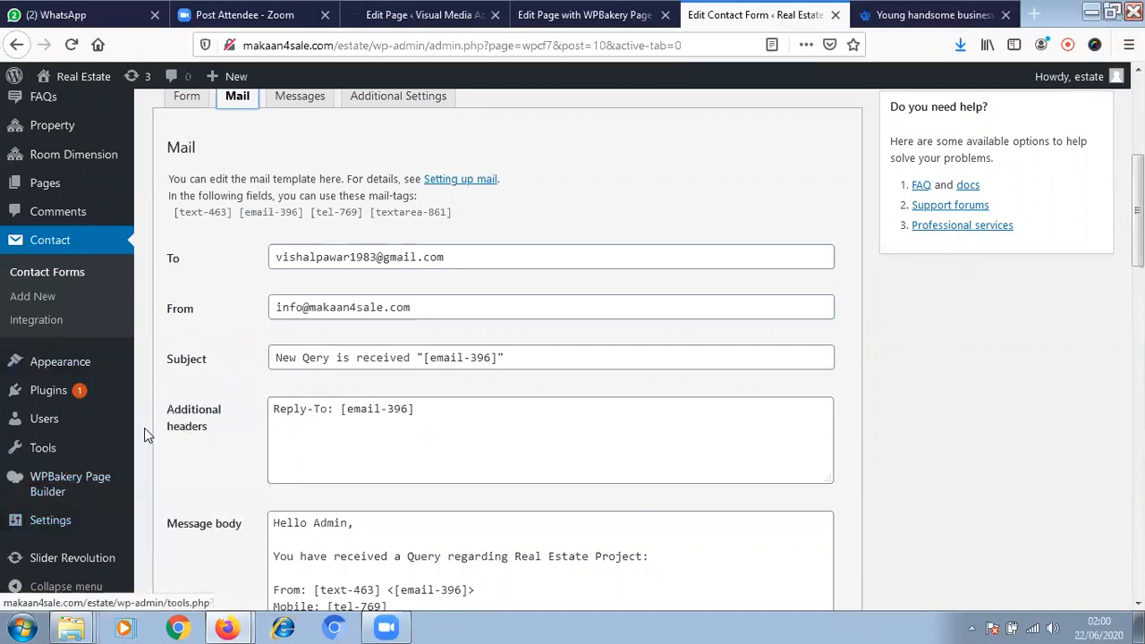
{"action": "scroll", "coordinate": [53, 527], "scroll_direction": "down", "scroll_amount": 2}
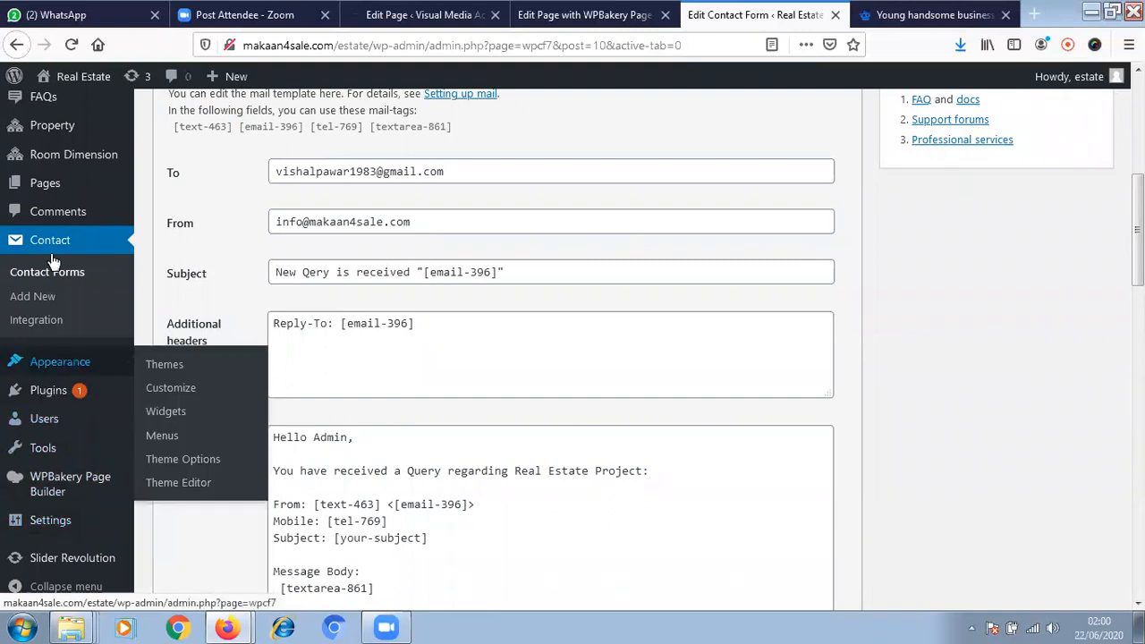
{"action": "mouse_move", "coordinate": [106, 399]}
{"action": "left_click", "coordinate": [168, 416]}
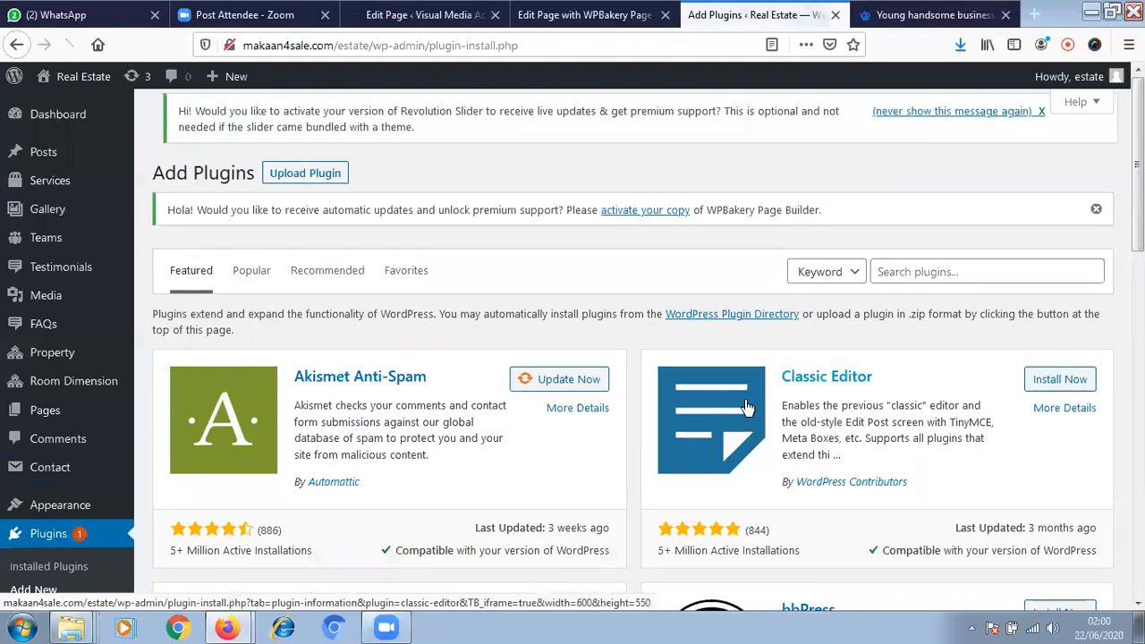
Open the visualmediaacademy.com/lms/admin dashboard in a new tab
{"action": "left_click", "coordinate": [963, 273]}
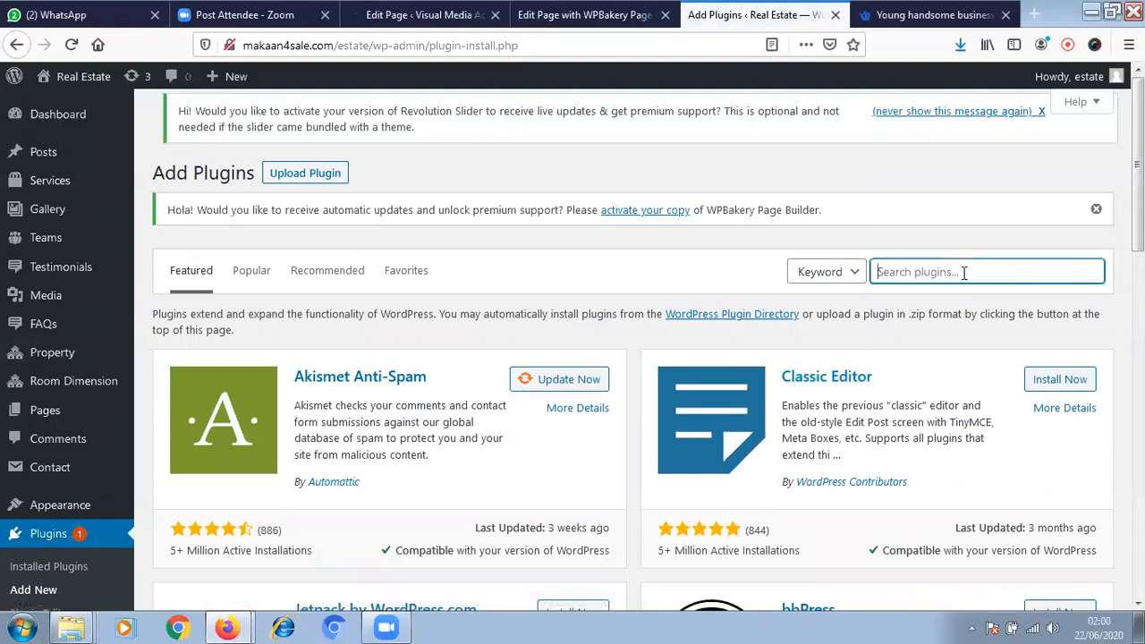
{"action": "left_click", "coordinate": [510, 44]}
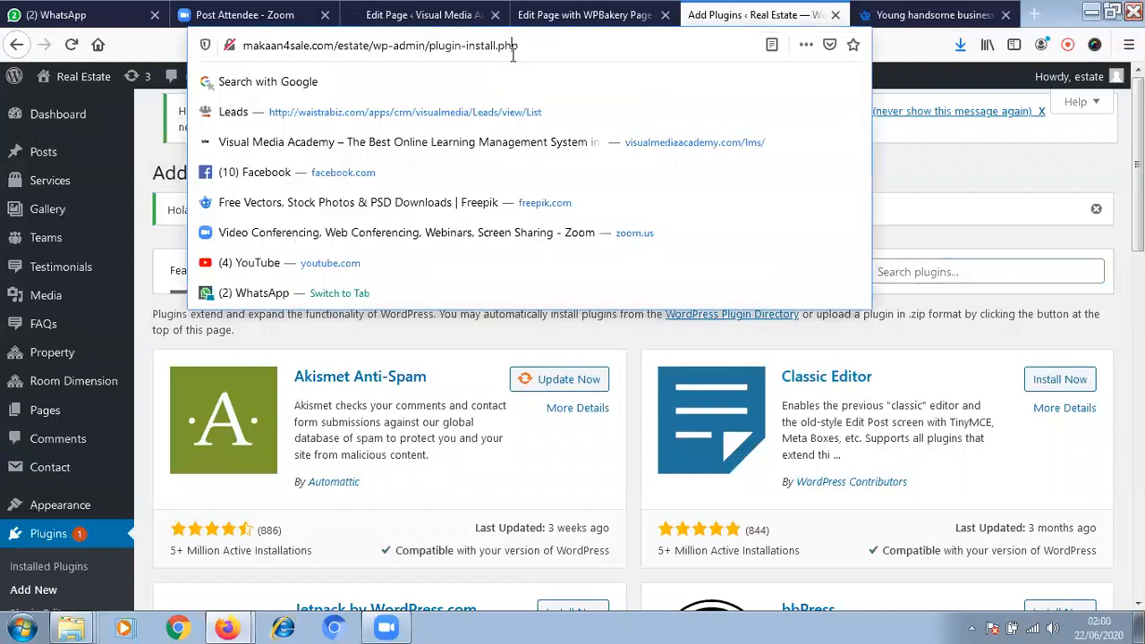
{"action": "key", "text": "ctrl+t"}
{"action": "type", "text": "visua"}
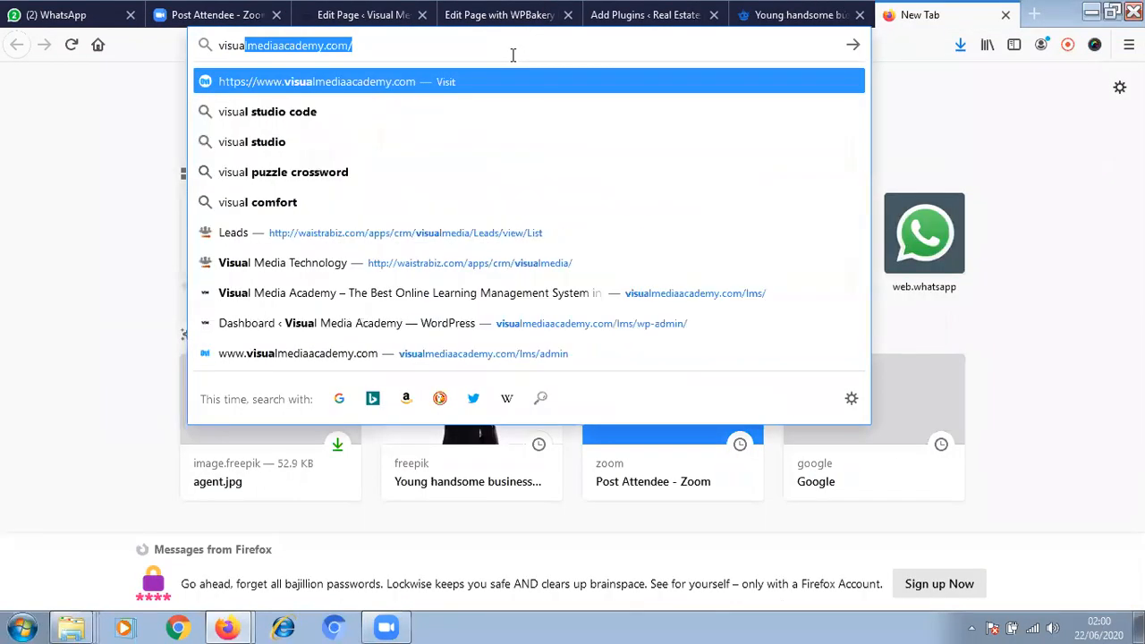
{"action": "key", "text": "End"}
{"action": "type", "text": "lms/admin"}
{"action": "key", "text": "Return"}
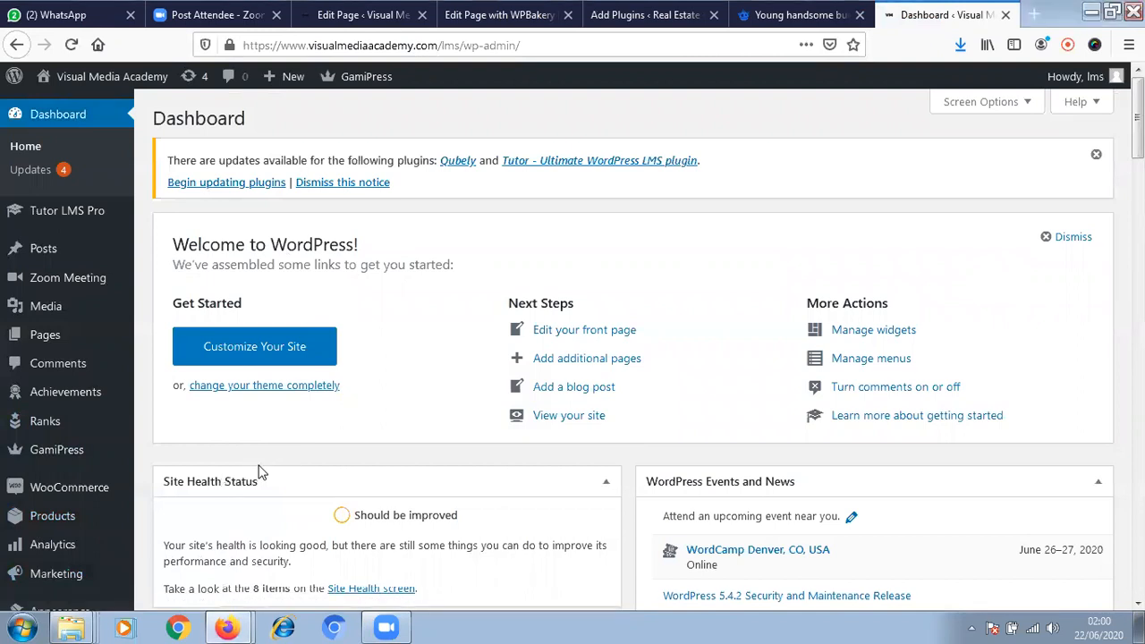
Look over the Visual Media Academy dashboard, then return to the estate site's Add Plugins tab
{"action": "scroll", "coordinate": [260, 473], "scroll_direction": "down", "scroll_amount": 4}
{"action": "mouse_move", "coordinate": [36, 449]}
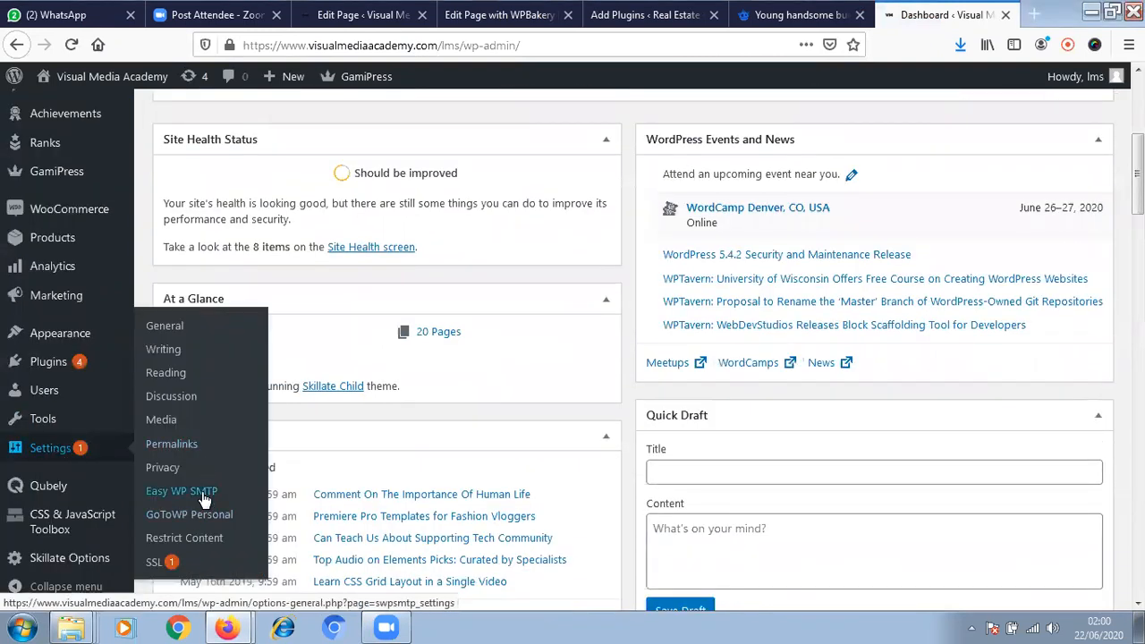
{"action": "left_click", "coordinate": [792, 14]}
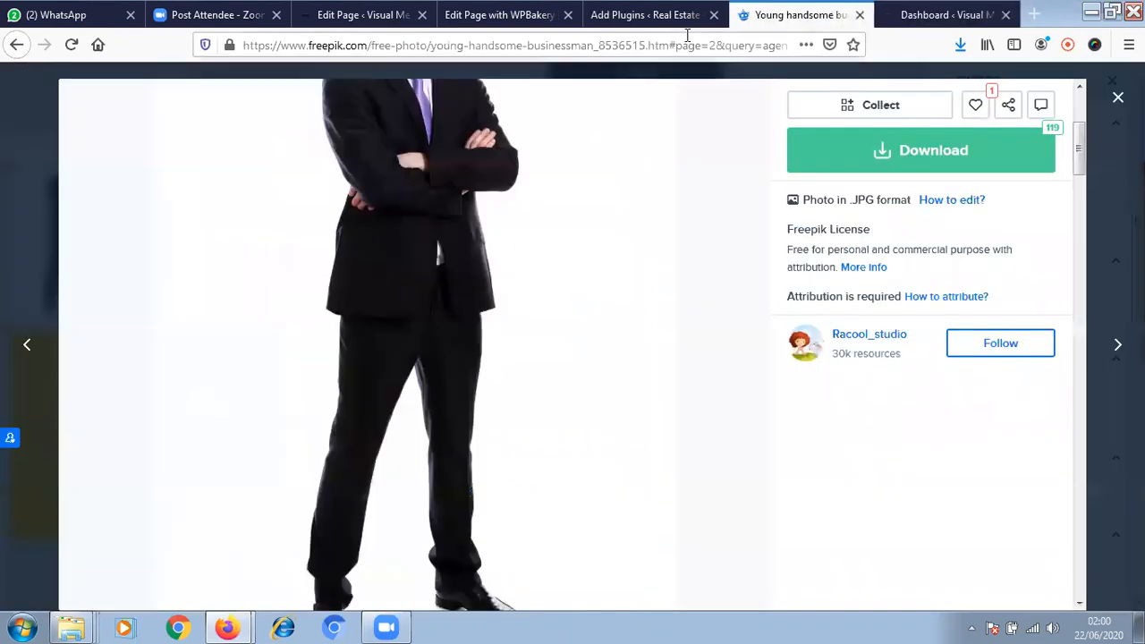
{"action": "left_click", "coordinate": [646, 14]}
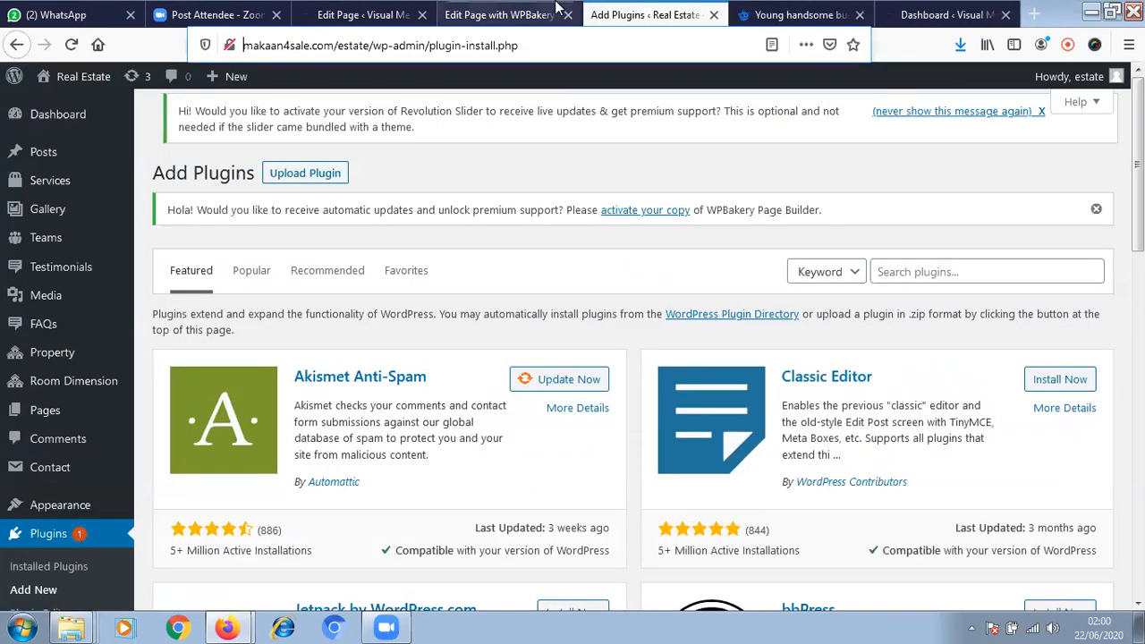
Search for 'easy wp smtp', then install and activate the Easy WP SMTP plugin
{"action": "left_click", "coordinate": [947, 272]}
{"action": "type", "text": "easy wp smtp"}
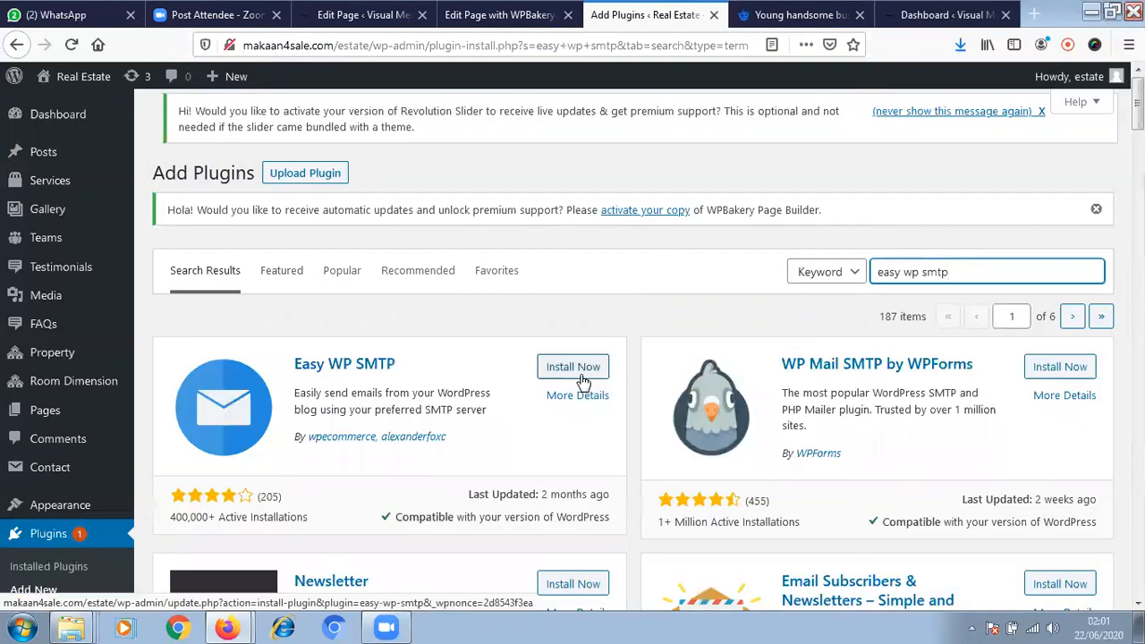
{"action": "left_click", "coordinate": [555, 371]}
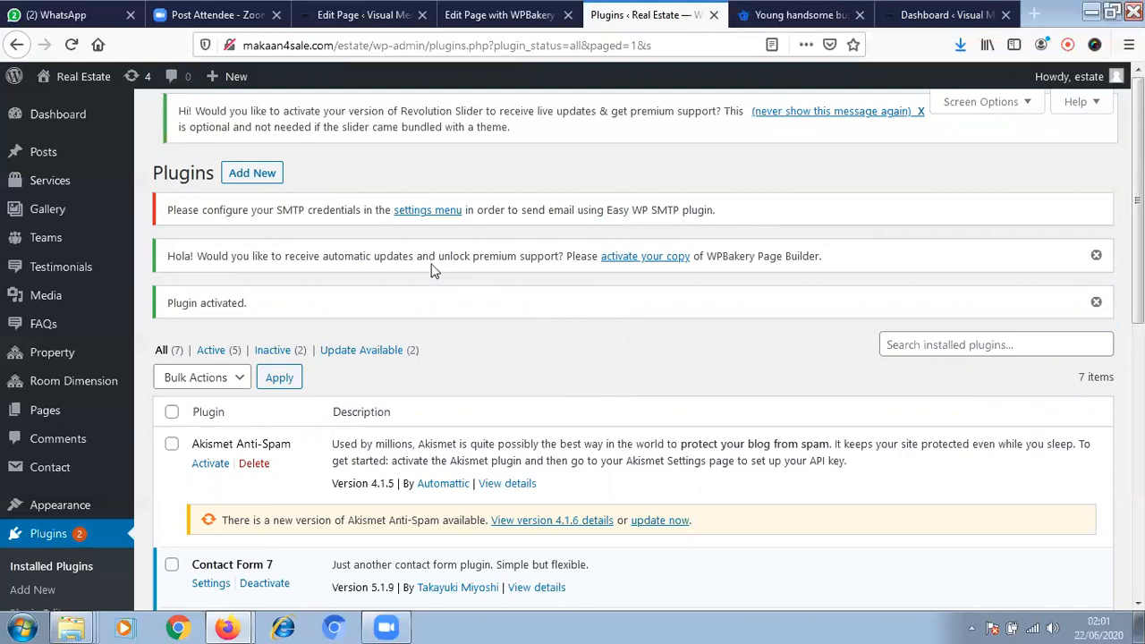
Open Easy WP SMTP's settings, review the SMTP fields, and select From Email Address
{"action": "left_click", "coordinate": [451, 213]}
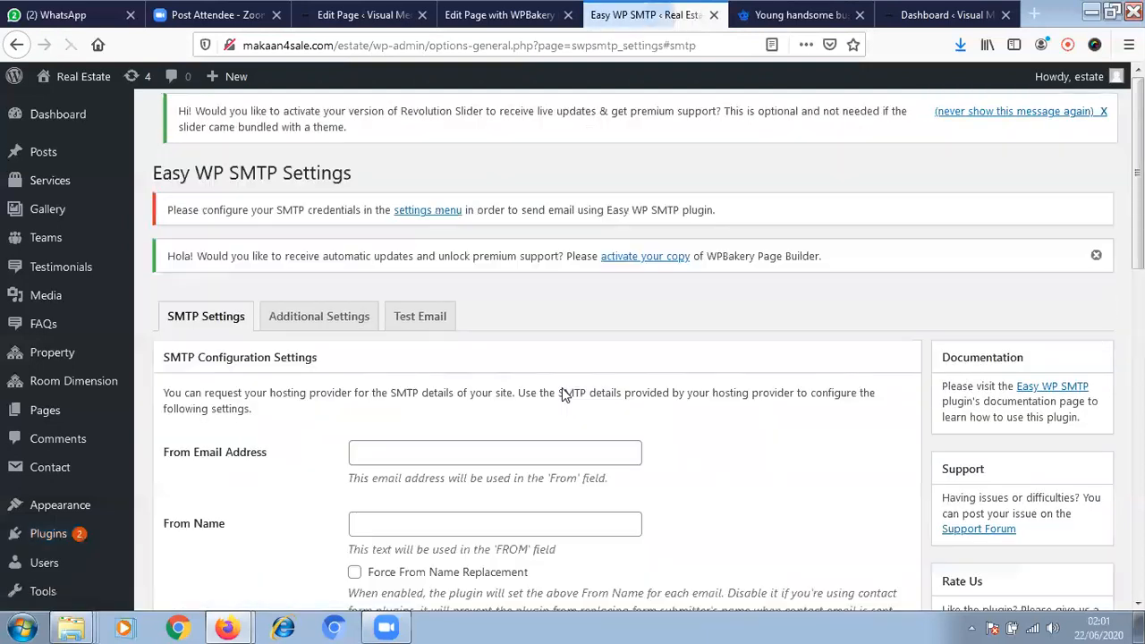
{"action": "scroll", "coordinate": [564, 395], "scroll_direction": "down", "scroll_amount": 5}
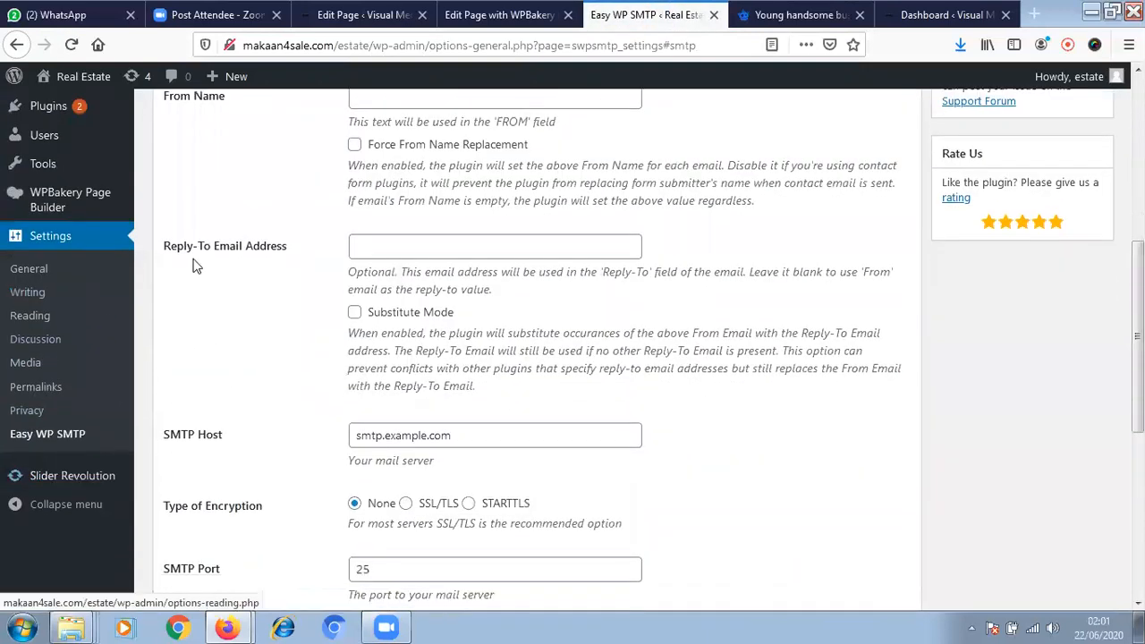
{"action": "mouse_move", "coordinate": [112, 472]}
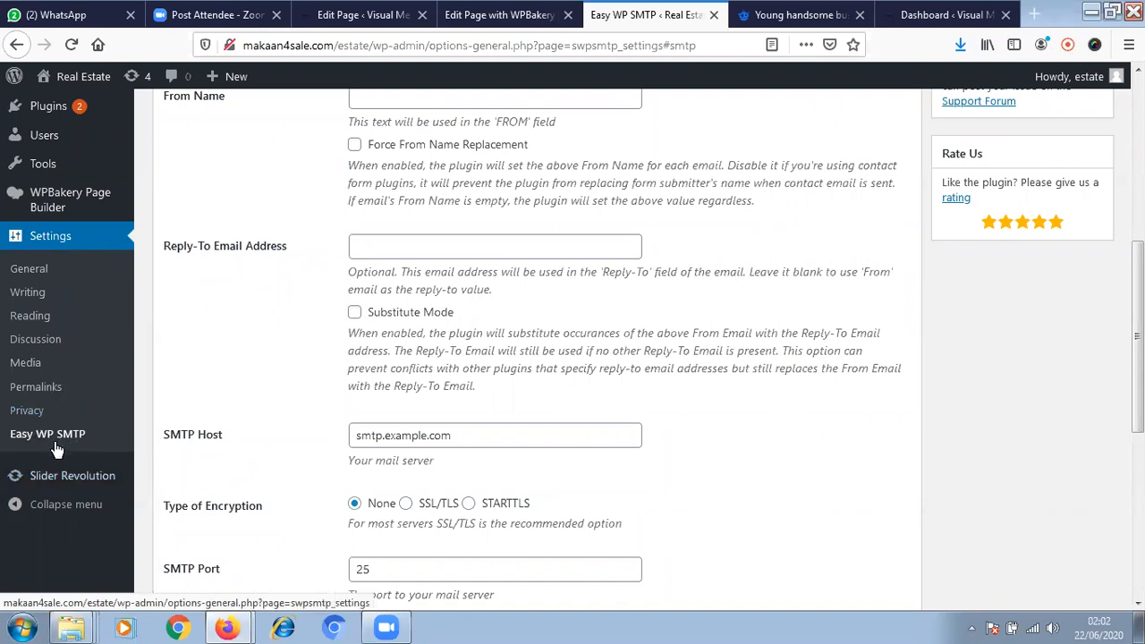
{"action": "scroll", "coordinate": [282, 438], "scroll_direction": "up", "scroll_amount": 1}
{"action": "scroll", "coordinate": [282, 438], "scroll_direction": "up", "scroll_amount": 6}
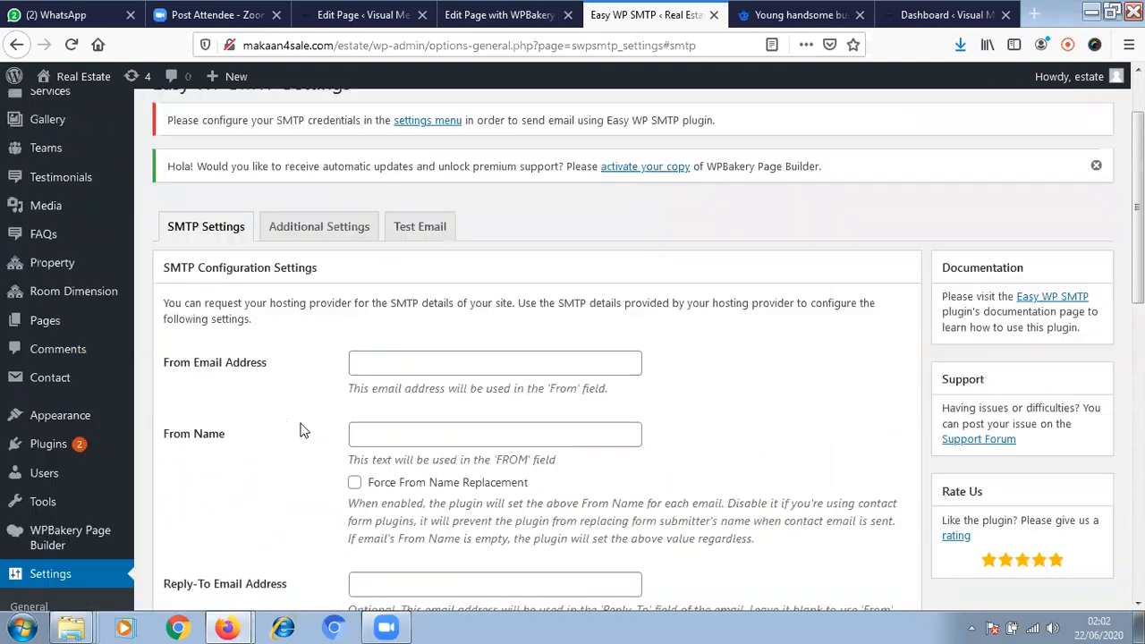
{"action": "left_click", "coordinate": [435, 367]}
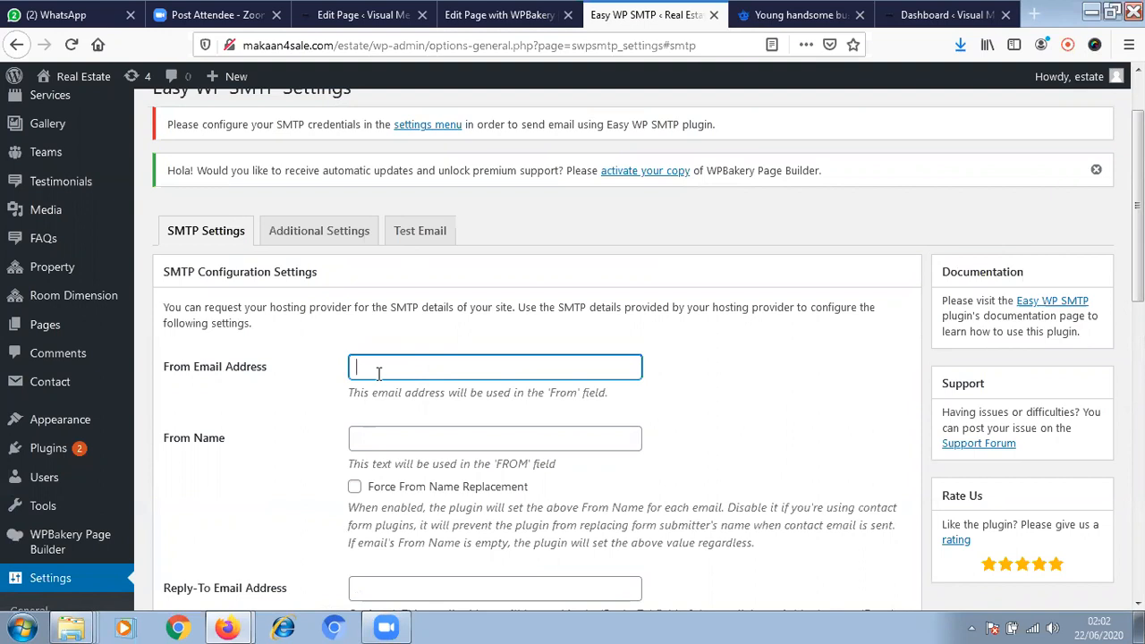
{"action": "key", "text": "alt+Tab"}
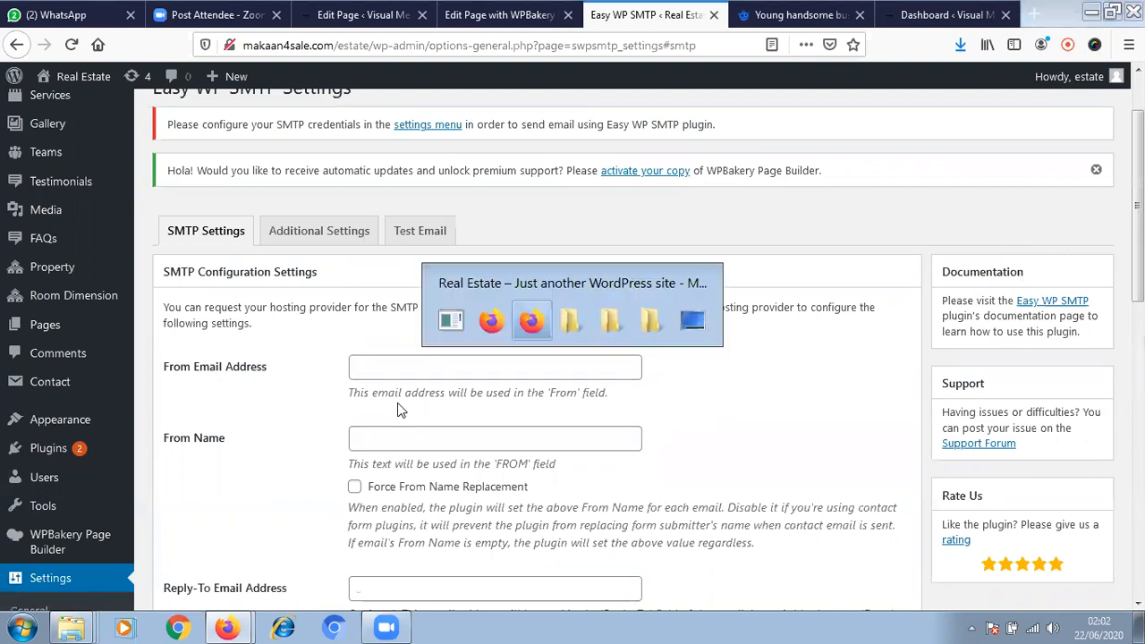
Open the Email Accounts list from the OVIPanel home dashboard
{"action": "left_click", "coordinate": [846, 14]}
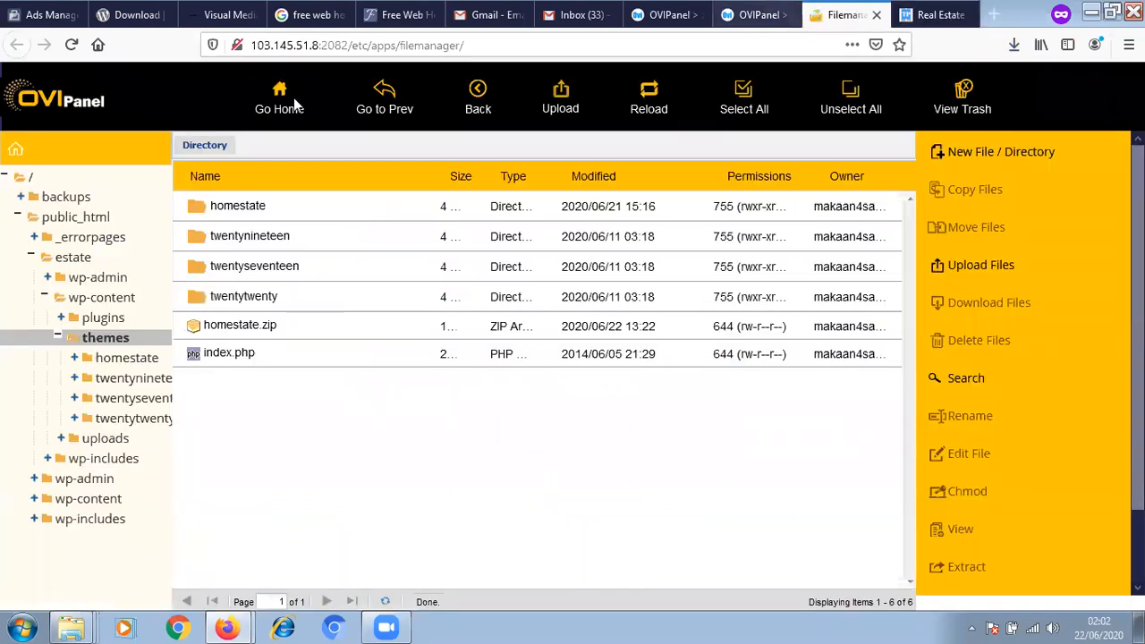
{"action": "left_click", "coordinate": [749, 13]}
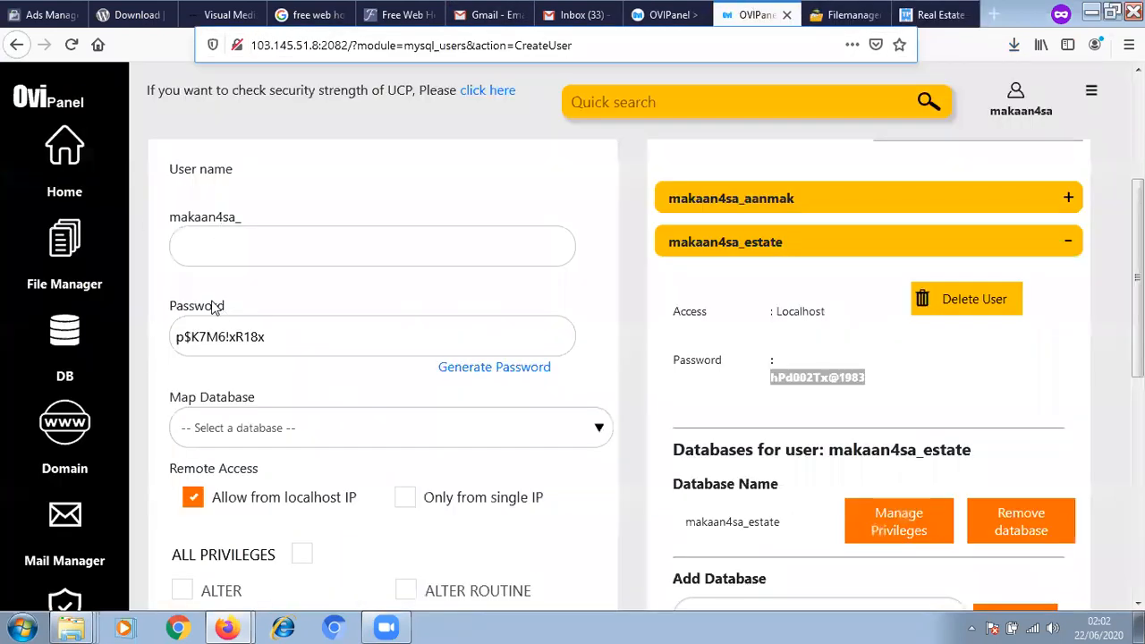
{"action": "left_click", "coordinate": [70, 147]}
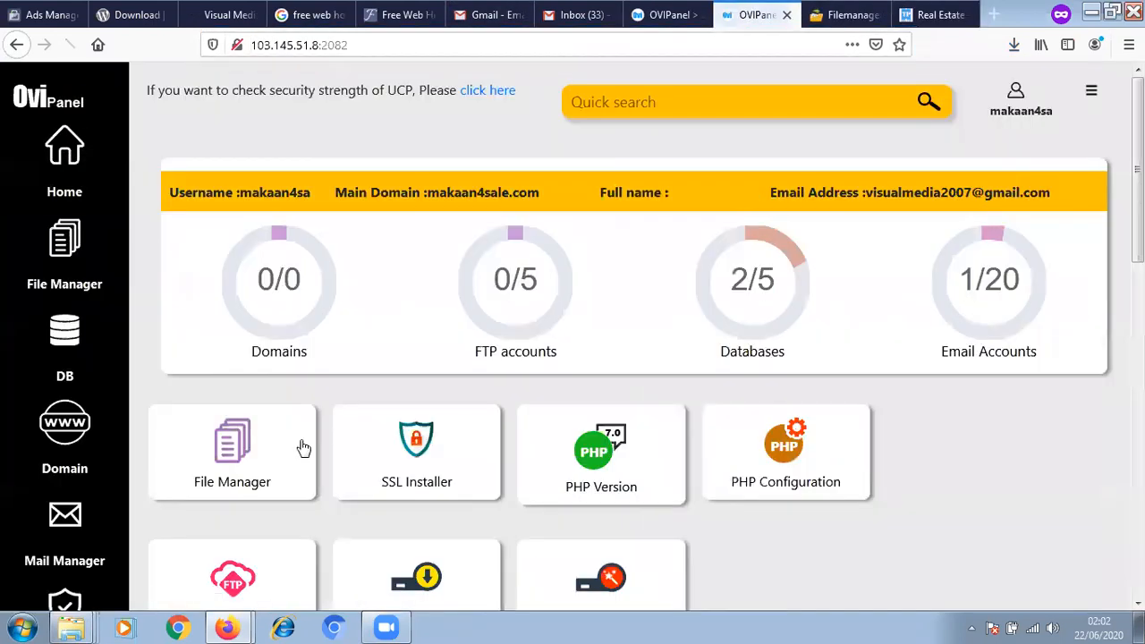
{"action": "scroll", "coordinate": [302, 452], "scroll_direction": "down", "scroll_amount": 5}
{"action": "left_click", "coordinate": [225, 492]}
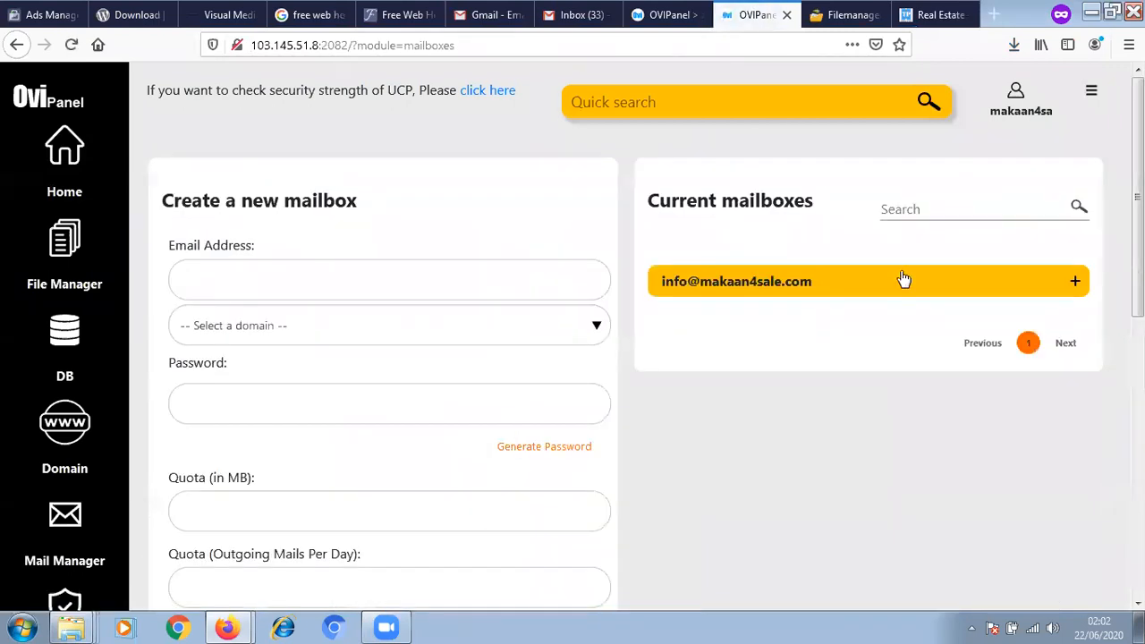
Copy the info mailbox address and return to the Easy WP SMTP settings
{"action": "left_click", "coordinate": [904, 279]}
{"action": "left_click_drag", "start_coordinate": [816, 286], "coordinate": [659, 293]}
{"action": "key", "text": "ctrl+c"}
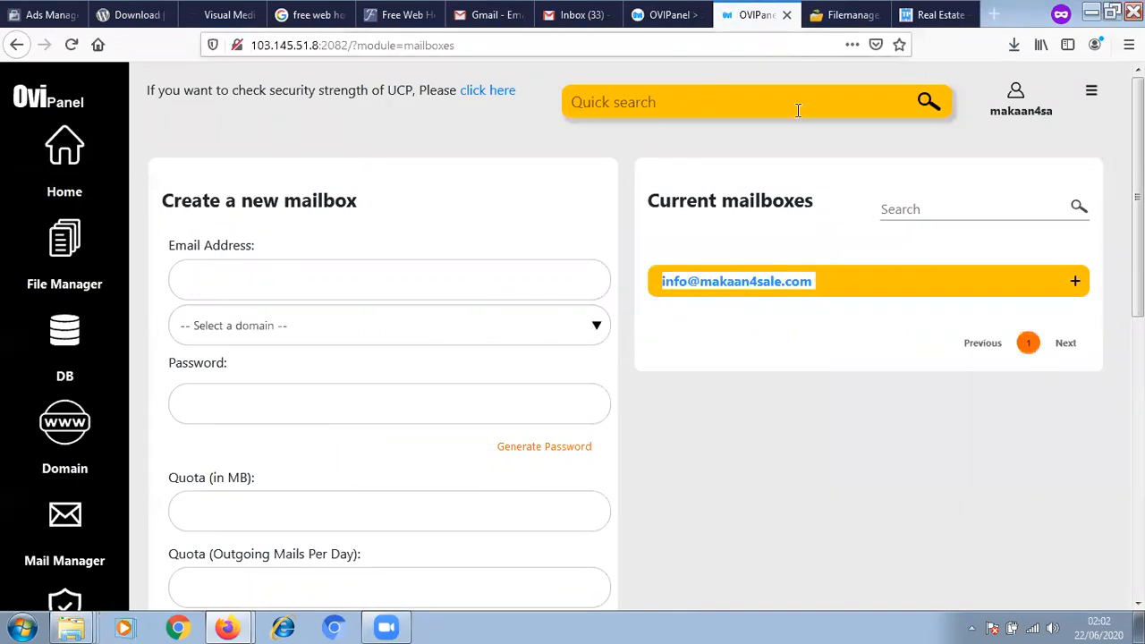
{"action": "left_click", "coordinate": [824, 13]}
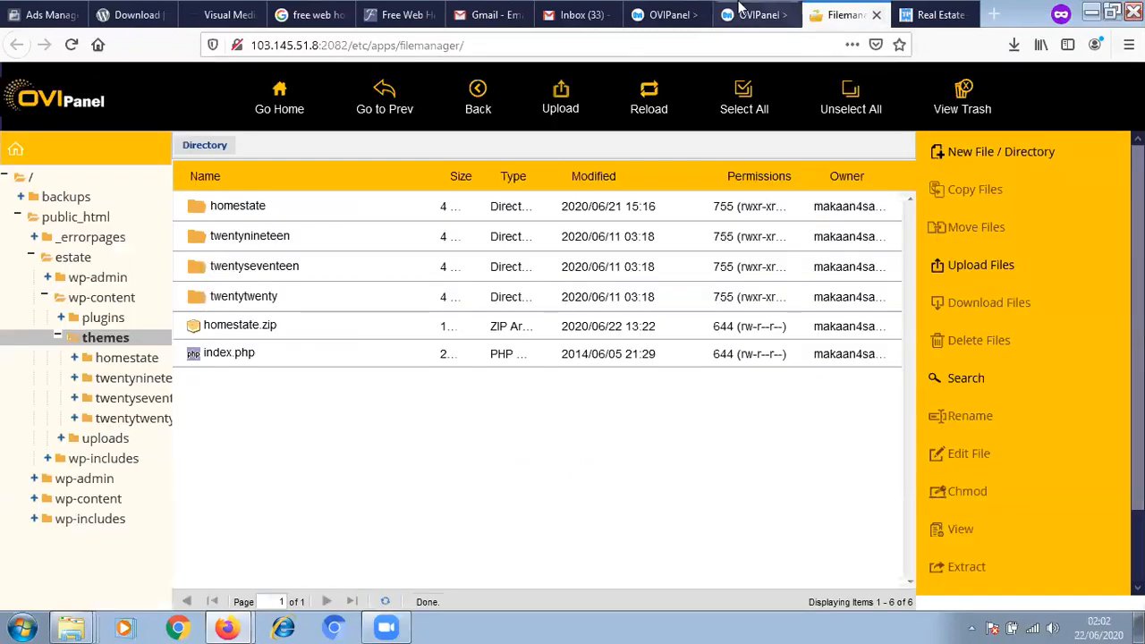
{"action": "key", "text": "alt+Tab"}
{"action": "left_click", "coordinate": [398, 362]}
Paste the info mailbox address as the From Email Address and move on to From Name
{"action": "key", "text": "ctrl+v"}
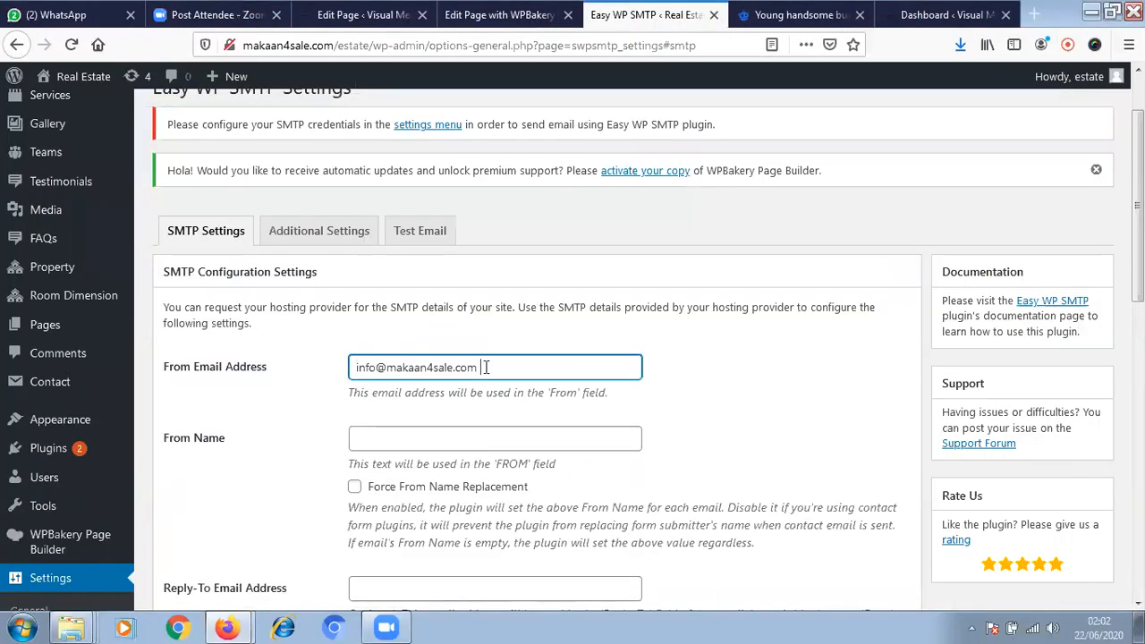
{"action": "key", "text": "Tab"}
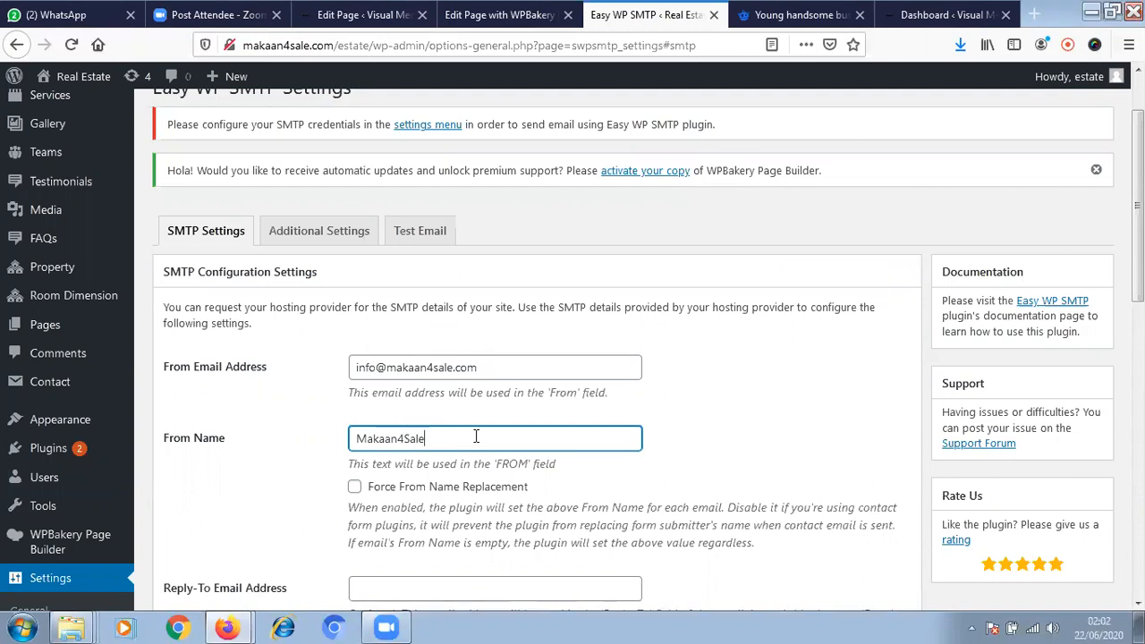
{"action": "scroll", "coordinate": [476, 437], "scroll_direction": "down", "scroll_amount": 3}
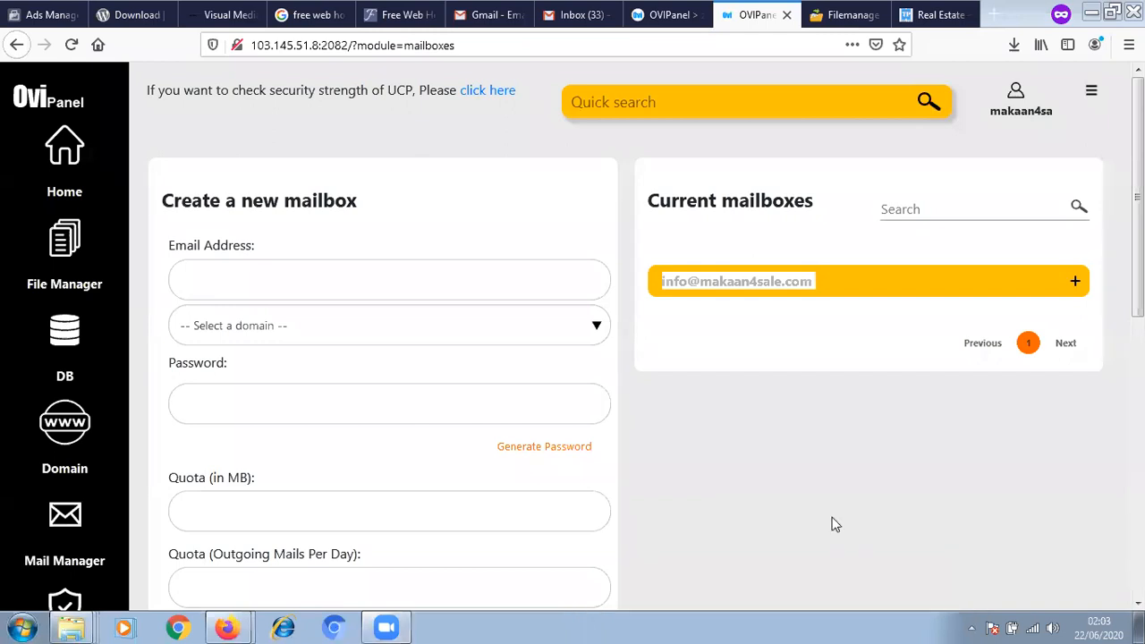
Focus the OVIPanel window, then switch to the HOME_STATE_[v1.2] Explorer folder
{"action": "left_click", "coordinate": [855, 528]}
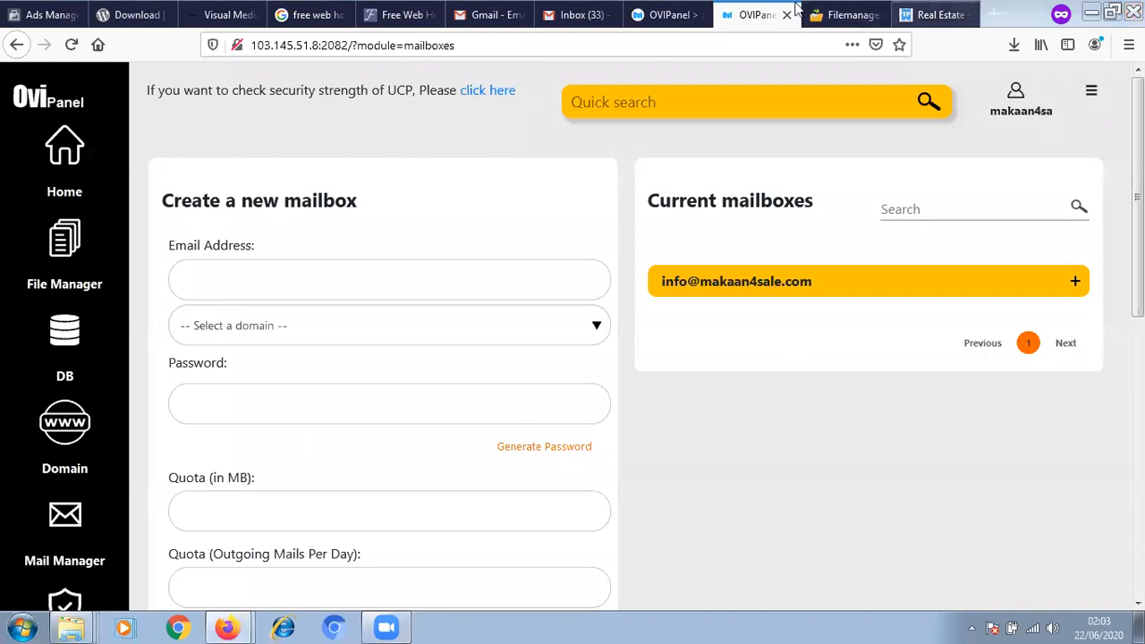
{"action": "key", "text": "alt+Tab"}
{"action": "key", "text": "alt+Tab"}
{"action": "key", "text": "alt+Tab"}
{"action": "key", "text": "alt+Tab"}
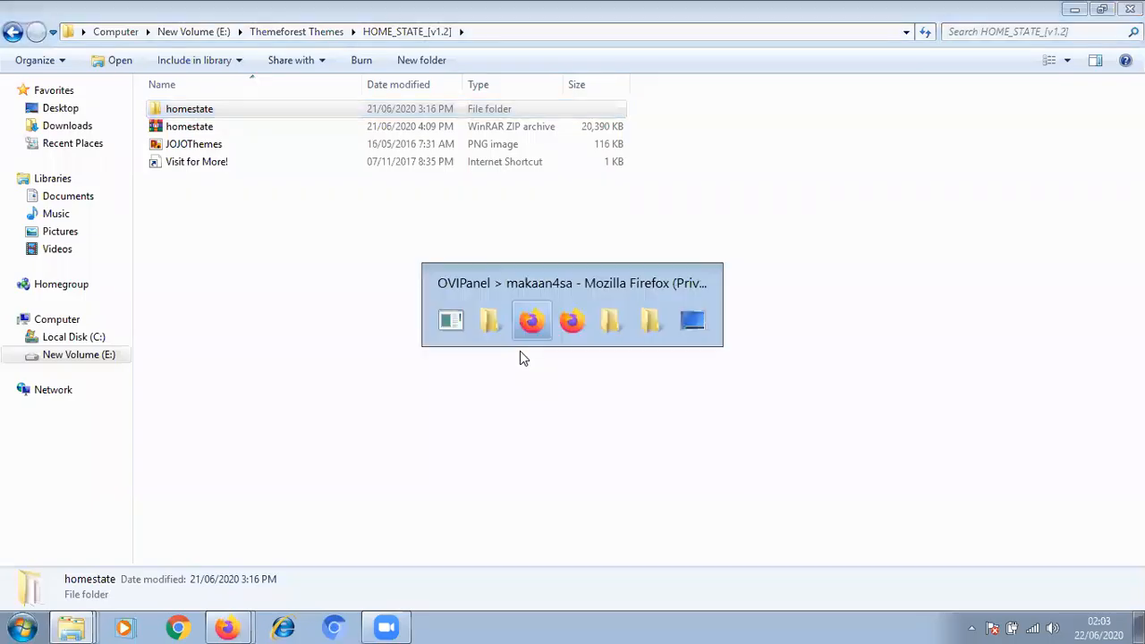
Open Settings > Easy WP SMTP on the Visual Media Academy dashboard
{"action": "scroll", "coordinate": [668, 387], "scroll_direction": "up", "scroll_amount": 5}
{"action": "scroll", "coordinate": [662, 389], "scroll_direction": "up", "scroll_amount": 3}
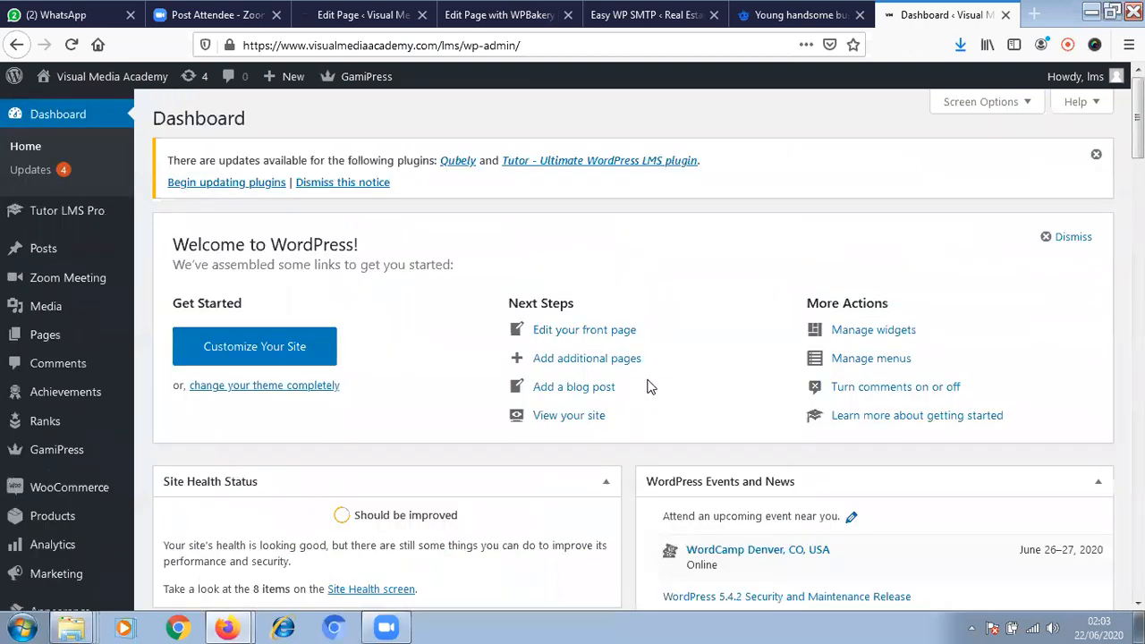
{"action": "scroll", "coordinate": [224, 461], "scroll_direction": "down", "scroll_amount": 3}
{"action": "scroll", "coordinate": [222, 463], "scroll_direction": "down", "scroll_amount": 5}
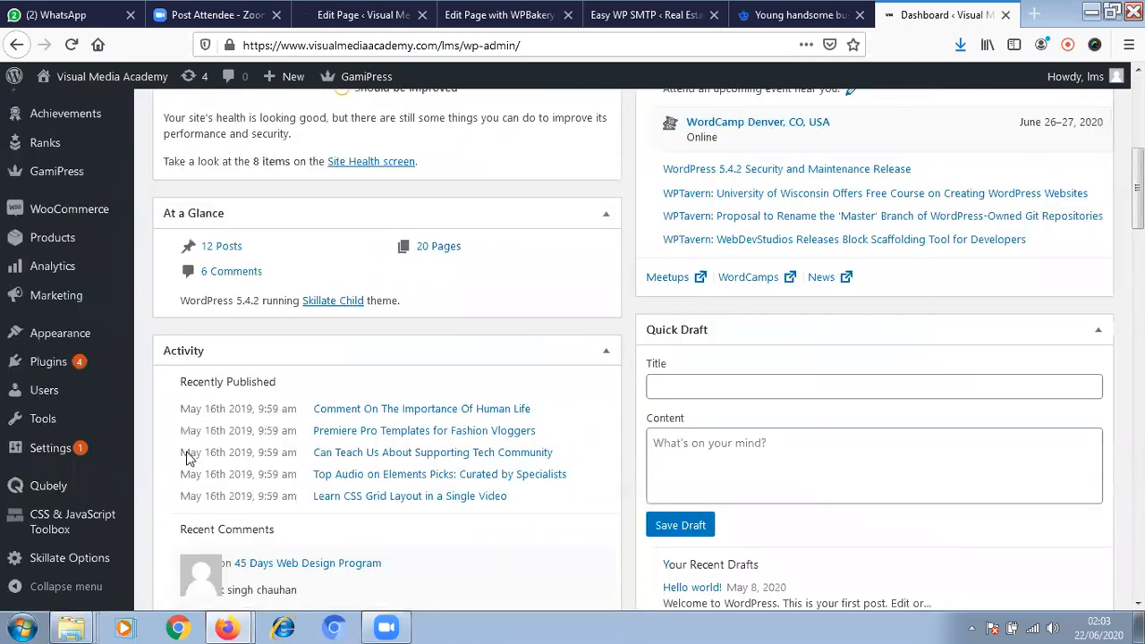
{"action": "mouse_move", "coordinate": [74, 343]}
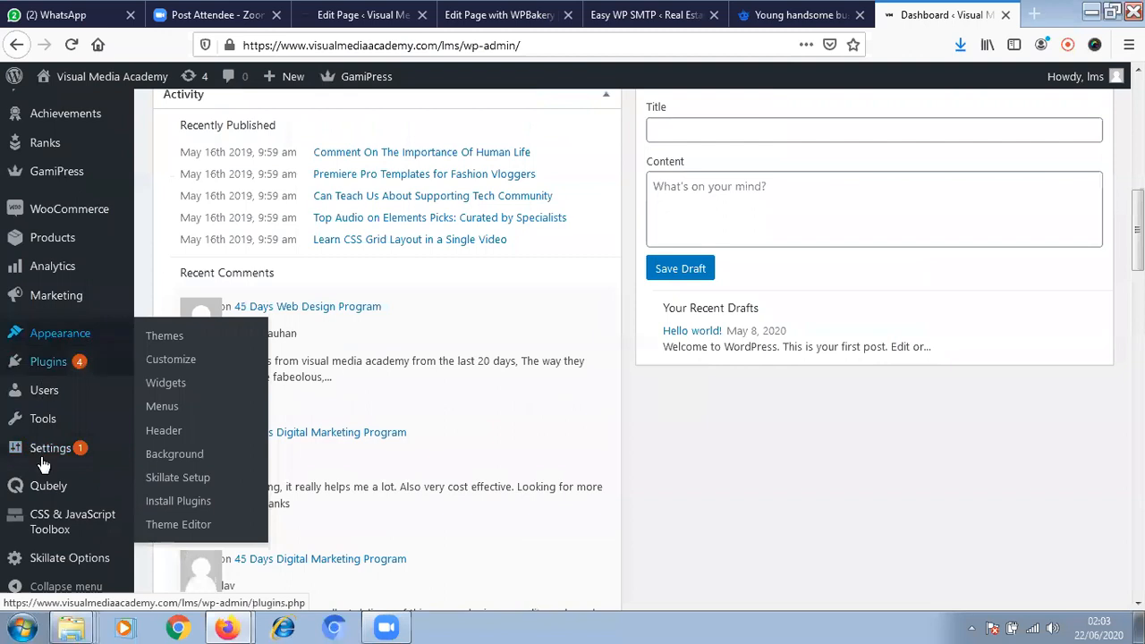
{"action": "mouse_move", "coordinate": [43, 463]}
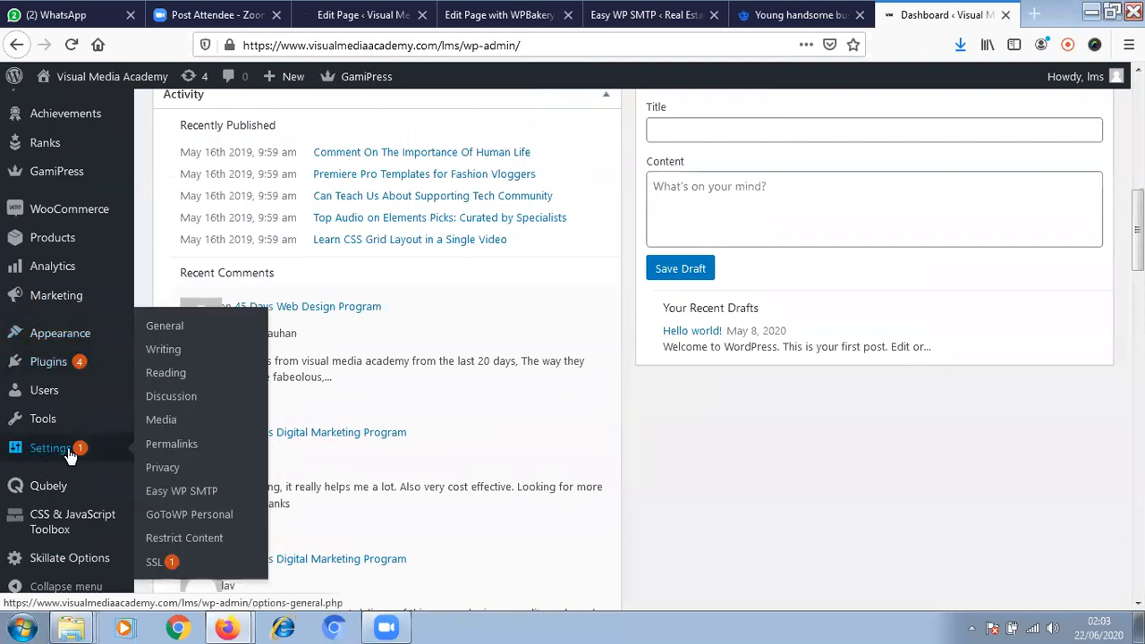
{"action": "left_click", "coordinate": [182, 491]}
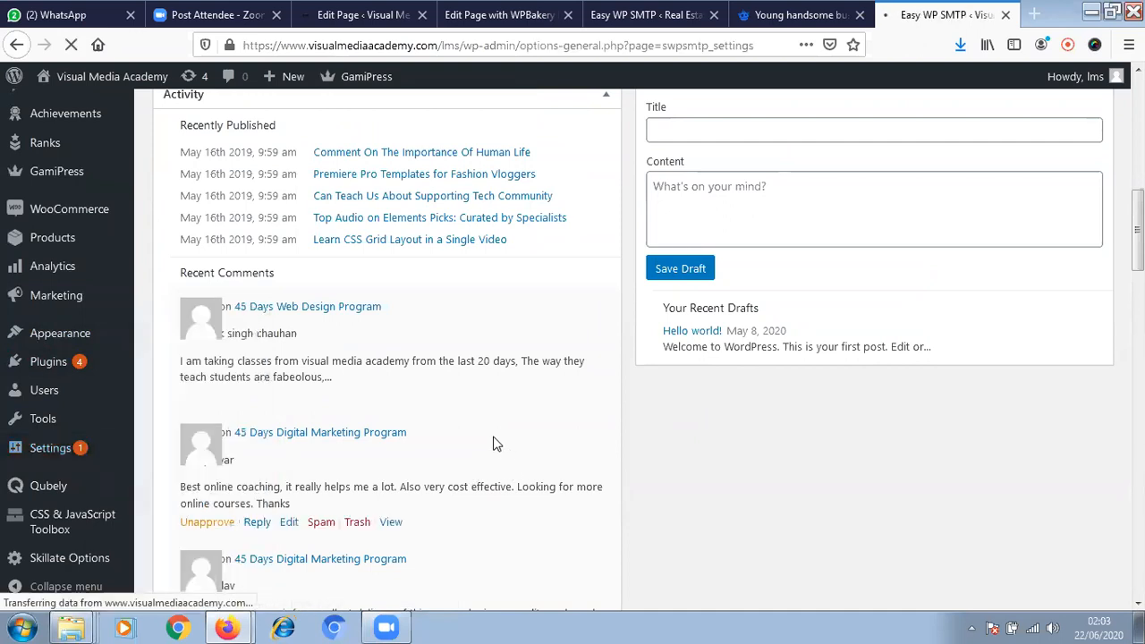
Select and copy its SMTP host vps.ieltsachiever.in
{"action": "scroll", "coordinate": [663, 495], "scroll_direction": "down", "scroll_amount": 1}
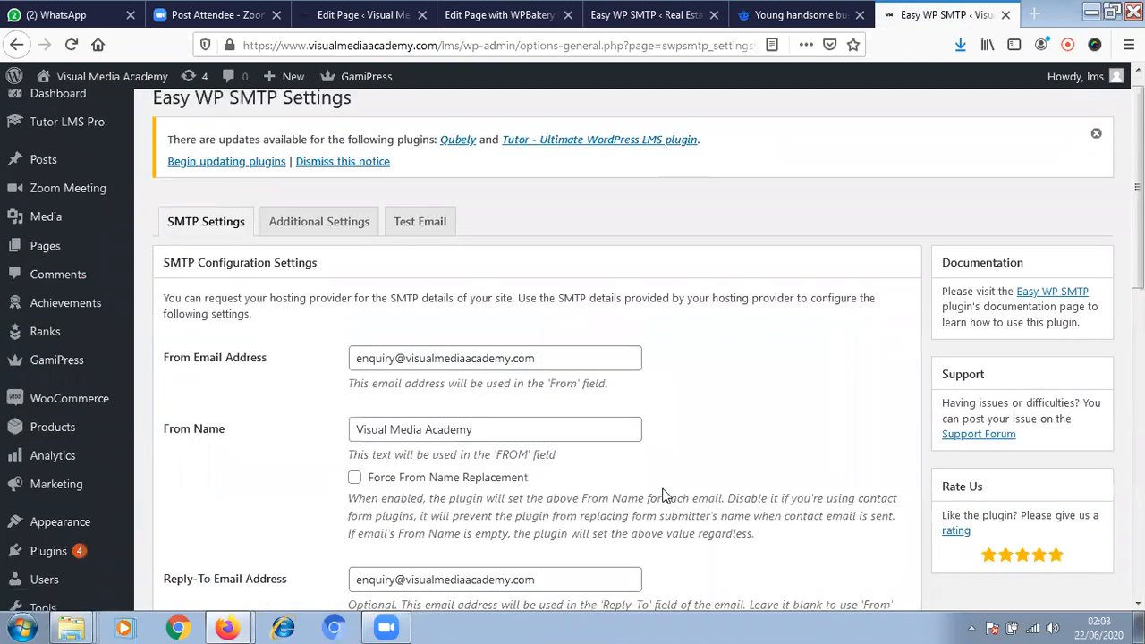
{"action": "scroll", "coordinate": [663, 495], "scroll_direction": "down", "scroll_amount": 5}
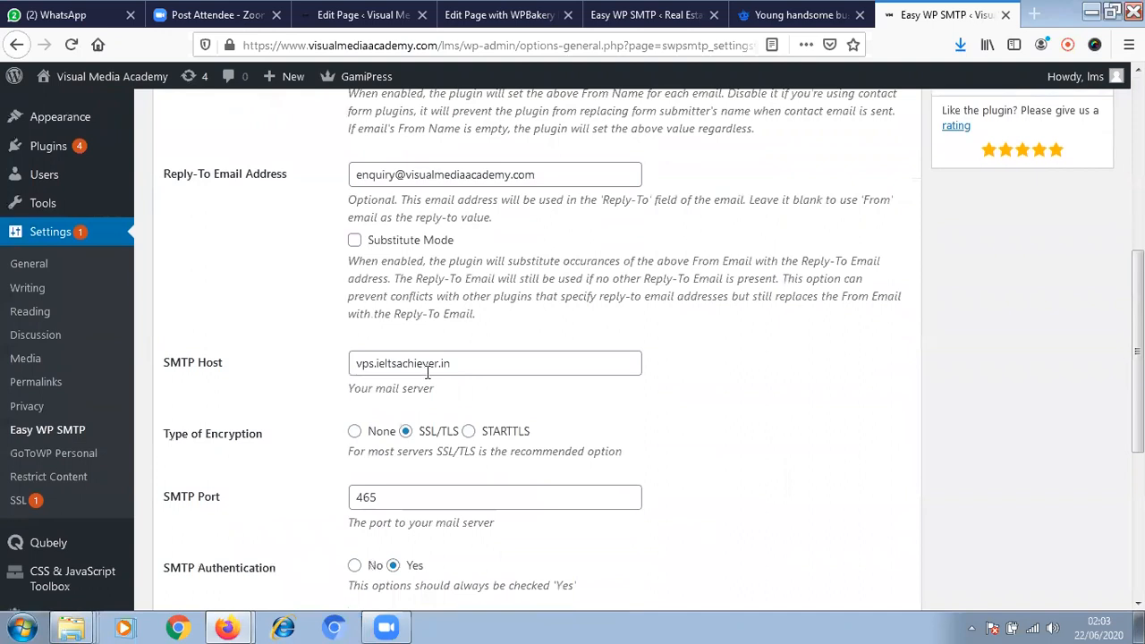
{"action": "left_click", "coordinate": [472, 363]}
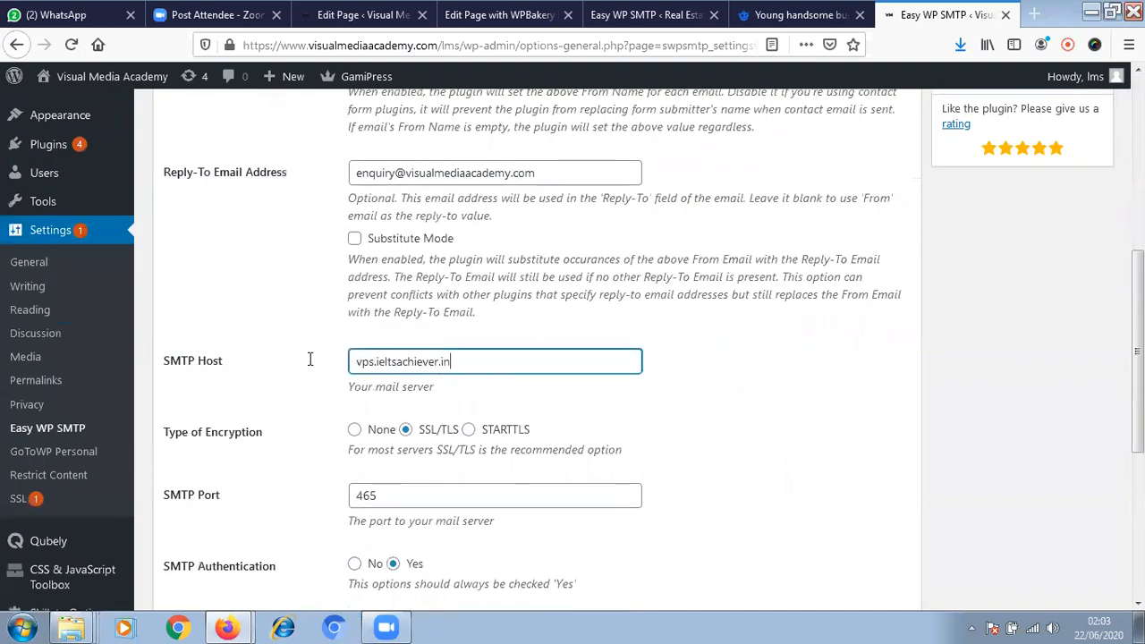
{"action": "key", "text": "ctrl+a"}
{"action": "key", "text": "ctrl+c"}
{"action": "left_click", "coordinate": [644, 15]}
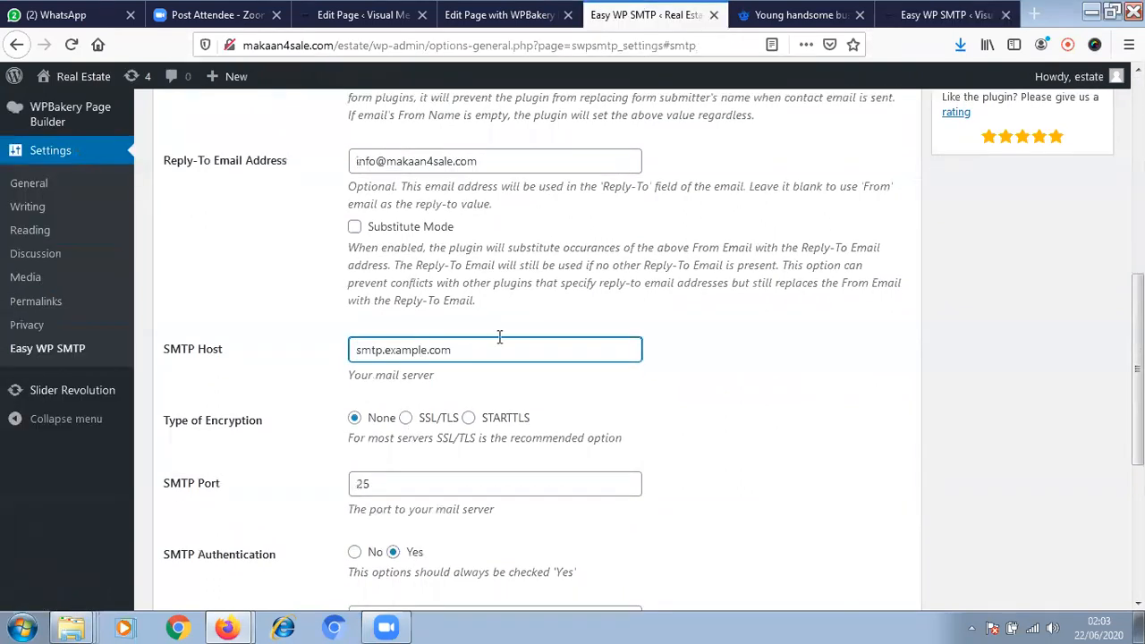
Set SMTP Host to vps.ieltsachiever.in and choose SSL/TLS encryption
{"action": "key", "text": "ctrl+a"}
{"action": "key", "text": "ctrl+v"}
{"action": "scroll", "coordinate": [429, 375], "scroll_direction": "down", "scroll_amount": 1}
{"action": "left_click", "coordinate": [405, 332]}
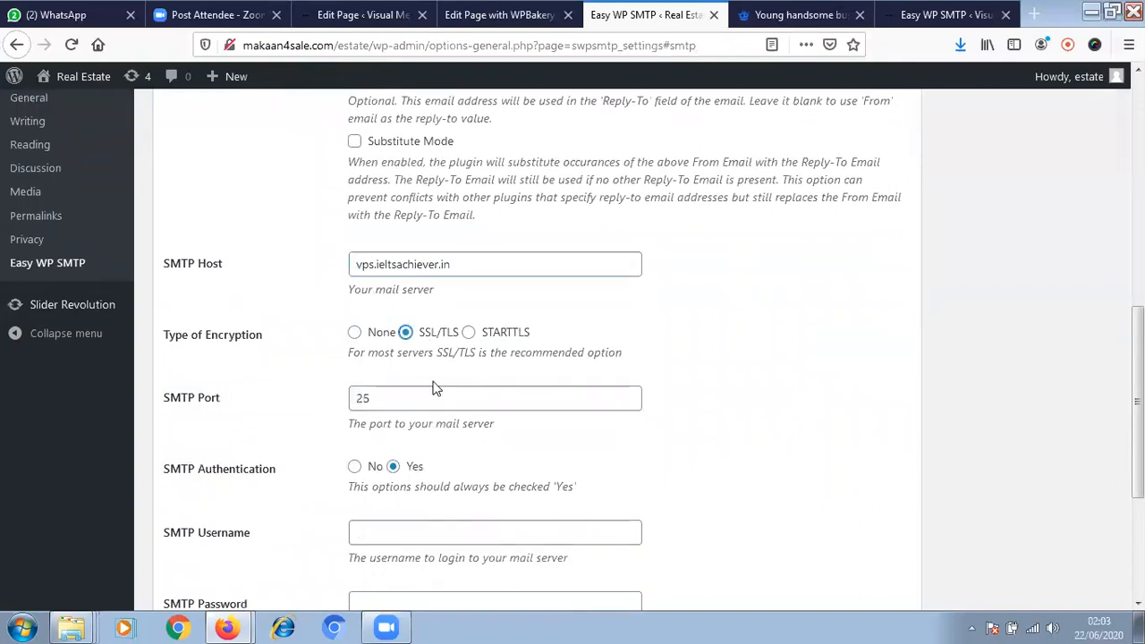
Change the SMTP port from 25 to 465, copied from the reference site
{"action": "double_click", "coordinate": [427, 396]}
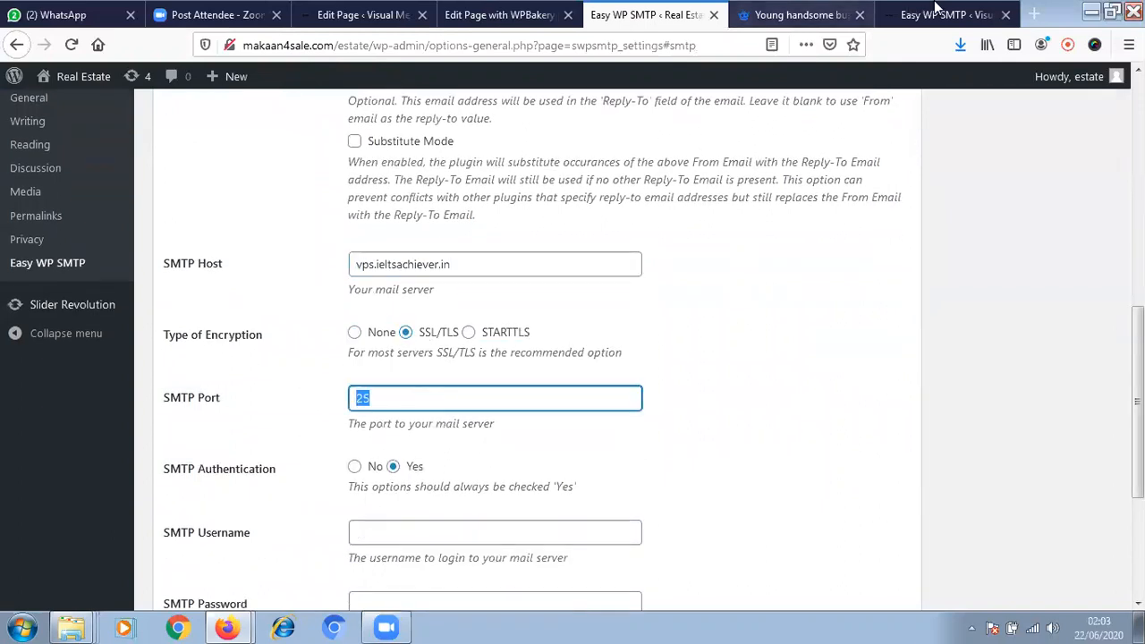
{"action": "key", "text": "ctrl+Tab"}
{"action": "scroll", "coordinate": [391, 486], "scroll_direction": "down", "scroll_amount": 1}
{"action": "scroll", "coordinate": [391, 486], "scroll_direction": "down", "scroll_amount": 1}
{"action": "double_click", "coordinate": [351, 412]}
{"action": "key", "text": "ctrl+c"}
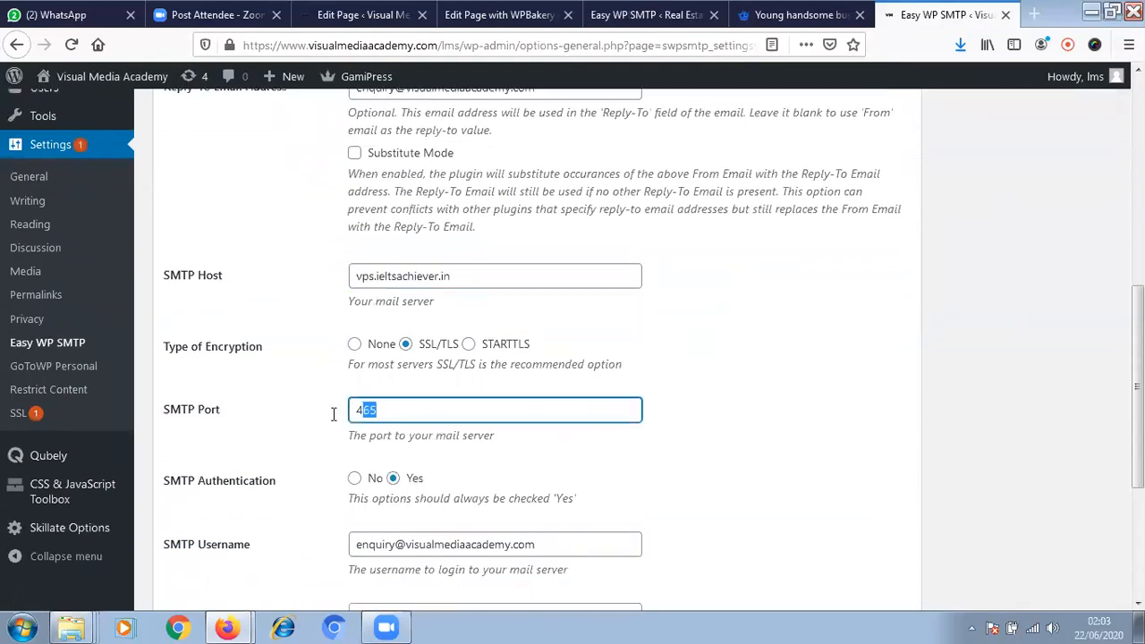
{"action": "left_click", "coordinate": [684, 14]}
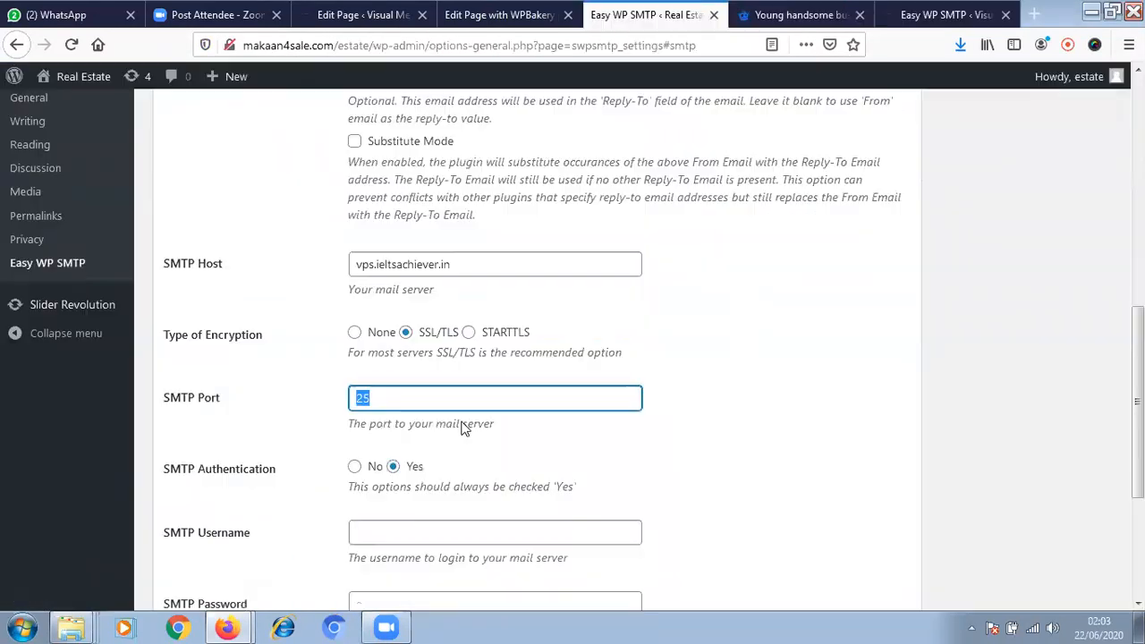
{"action": "key", "text": "ctrl+v"}
Use the site's info Reply-To address as the SMTP username
{"action": "scroll", "coordinate": [430, 451], "scroll_direction": "down", "scroll_amount": 2}
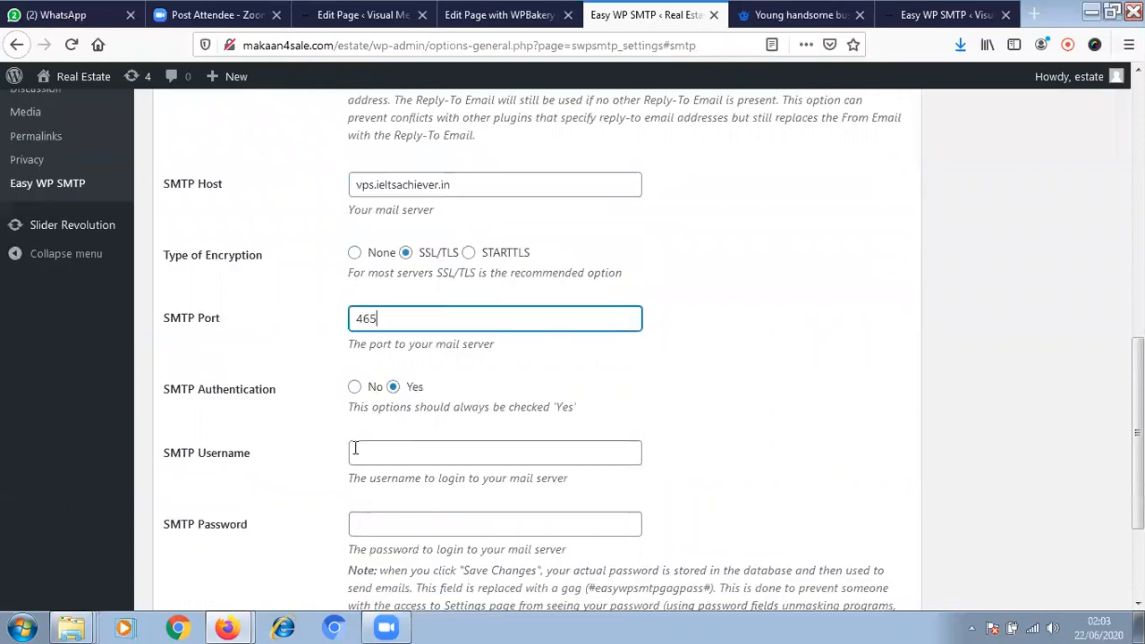
{"action": "left_click", "coordinate": [417, 447]}
{"action": "scroll", "coordinate": [322, 436], "scroll_direction": "up", "scroll_amount": 4}
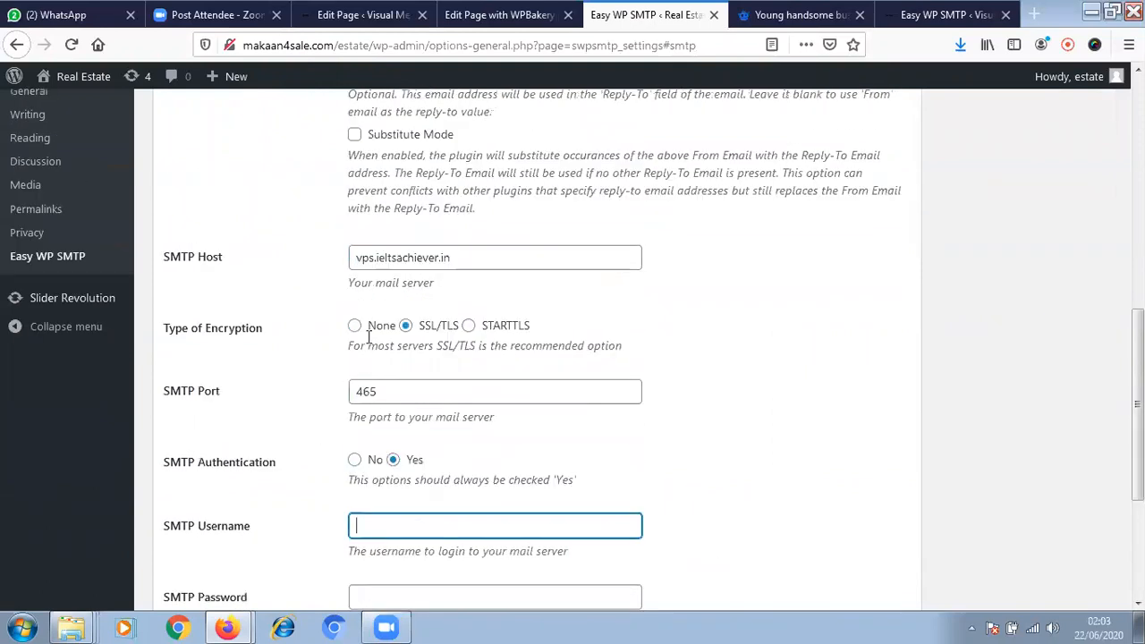
{"action": "triple_click", "coordinate": [485, 249]}
{"action": "key", "text": "ctrl+c"}
{"action": "scroll", "coordinate": [322, 251], "scroll_direction": "down", "scroll_amount": 2}
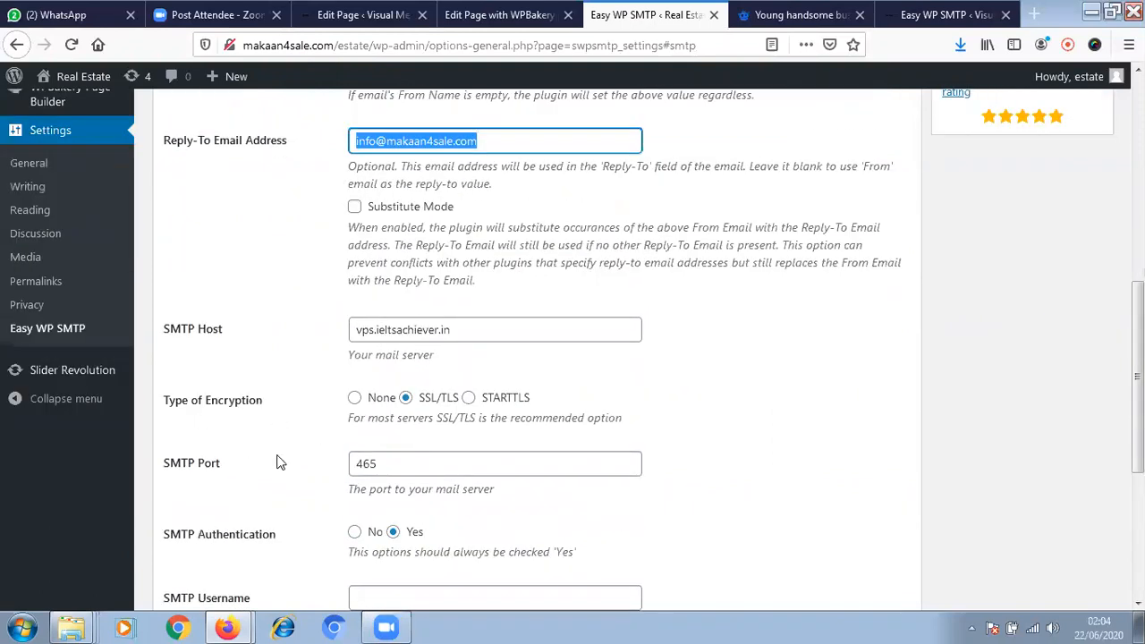
{"action": "scroll", "coordinate": [404, 336], "scroll_direction": "down", "scroll_amount": 5}
{"action": "left_click", "coordinate": [412, 289]}
{"action": "key", "text": "ctrl+v"}
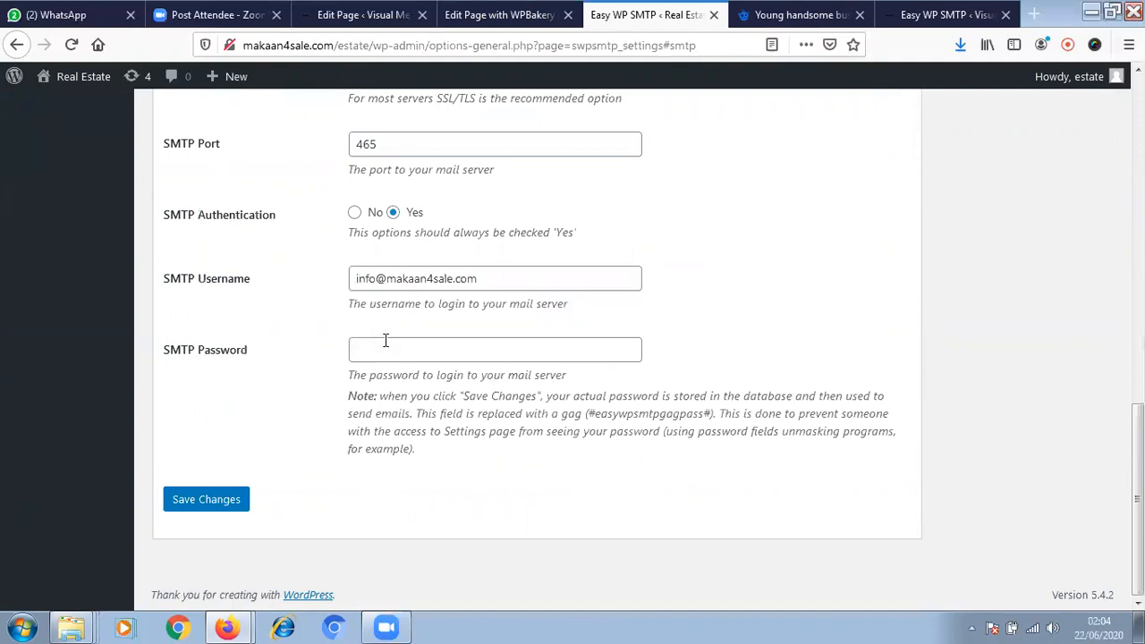
Enter the SMTP password and save, declining the browser's save-login prompt
{"action": "left_click", "coordinate": [384, 342]}
{"action": "type", "text": "•••"}
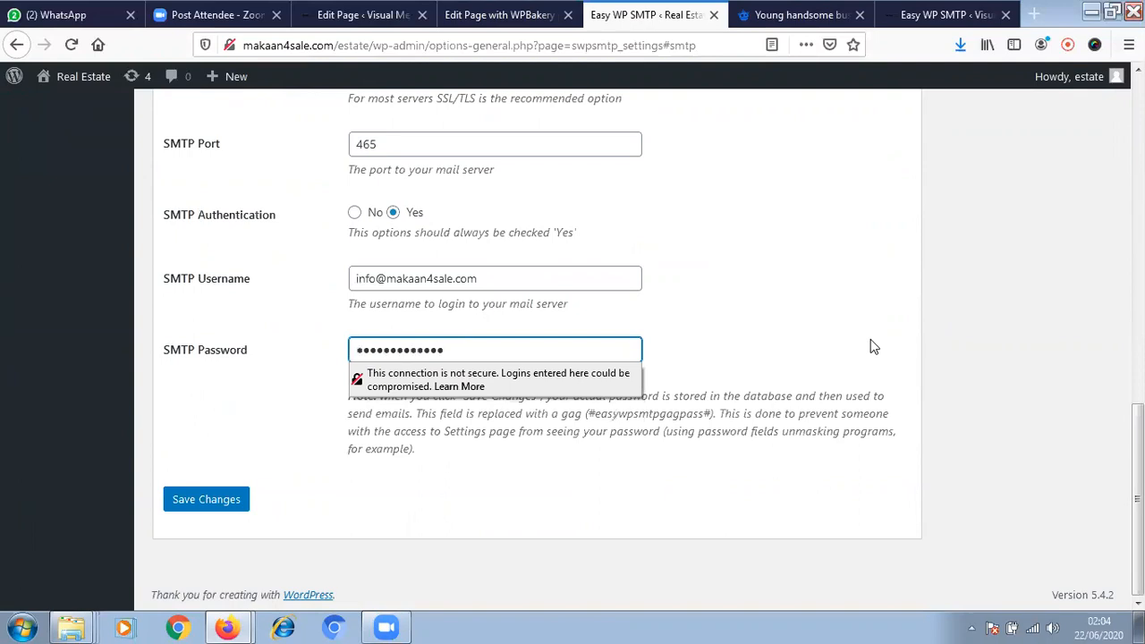
{"action": "left_click", "coordinate": [215, 499]}
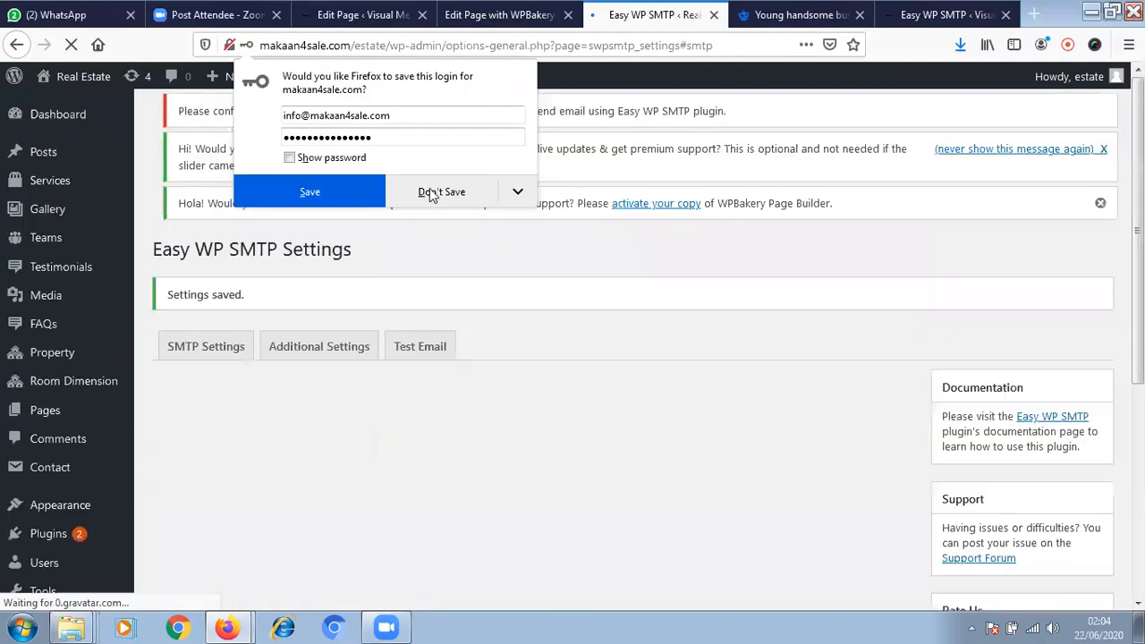
{"action": "left_click", "coordinate": [441, 192]}
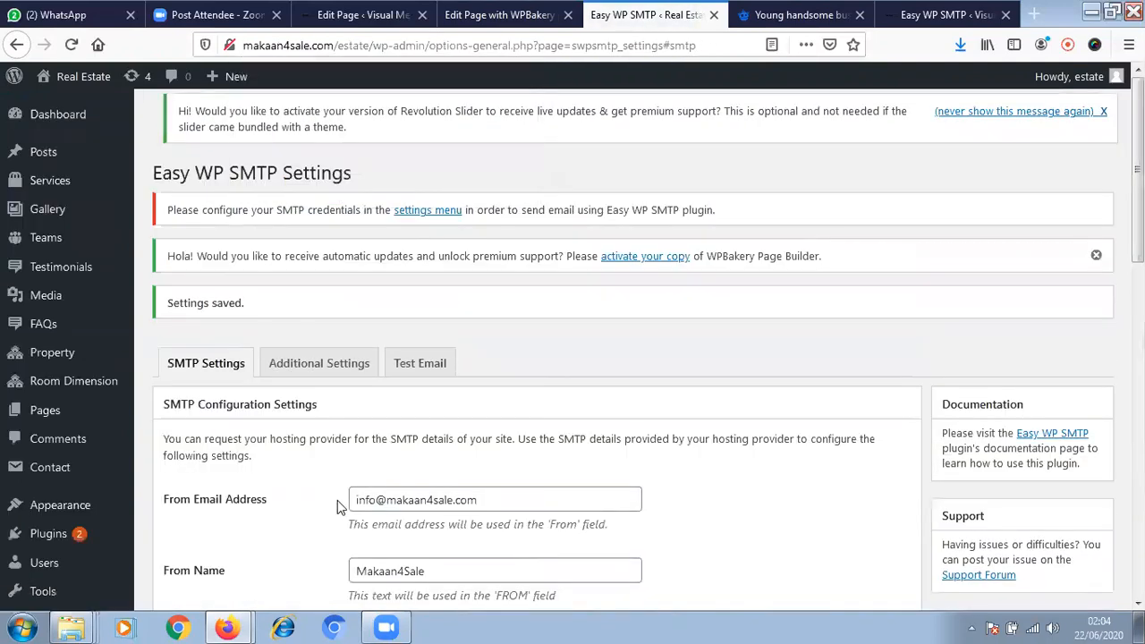
Open the Easy WP SMTP Test Email section
{"action": "scroll", "coordinate": [337, 500], "scroll_direction": "down", "scroll_amount": 4}
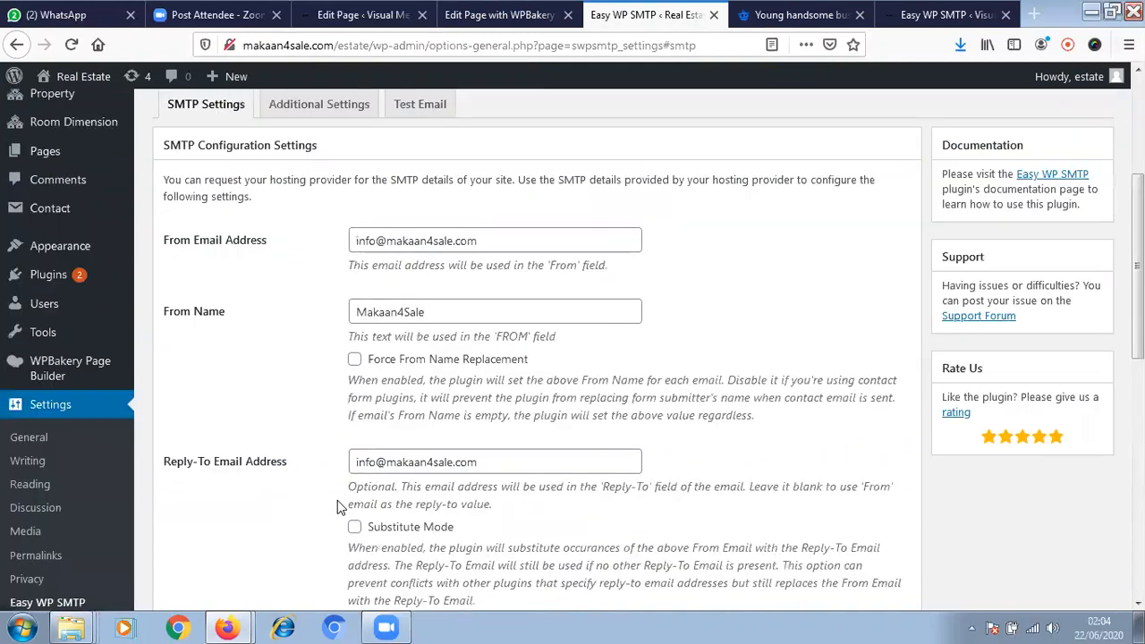
{"action": "scroll", "coordinate": [338, 500], "scroll_direction": "up", "scroll_amount": 4}
{"action": "left_click", "coordinate": [333, 358]}
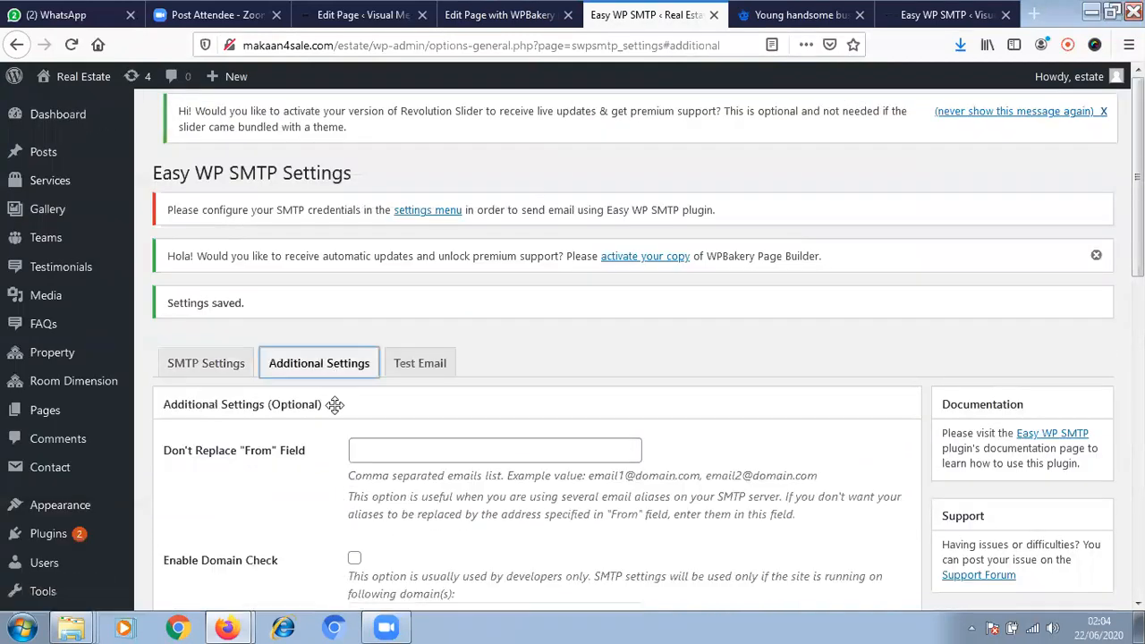
{"action": "scroll", "coordinate": [424, 450], "scroll_direction": "down", "scroll_amount": 2}
{"action": "scroll", "coordinate": [419, 453], "scroll_direction": "down", "scroll_amount": 1}
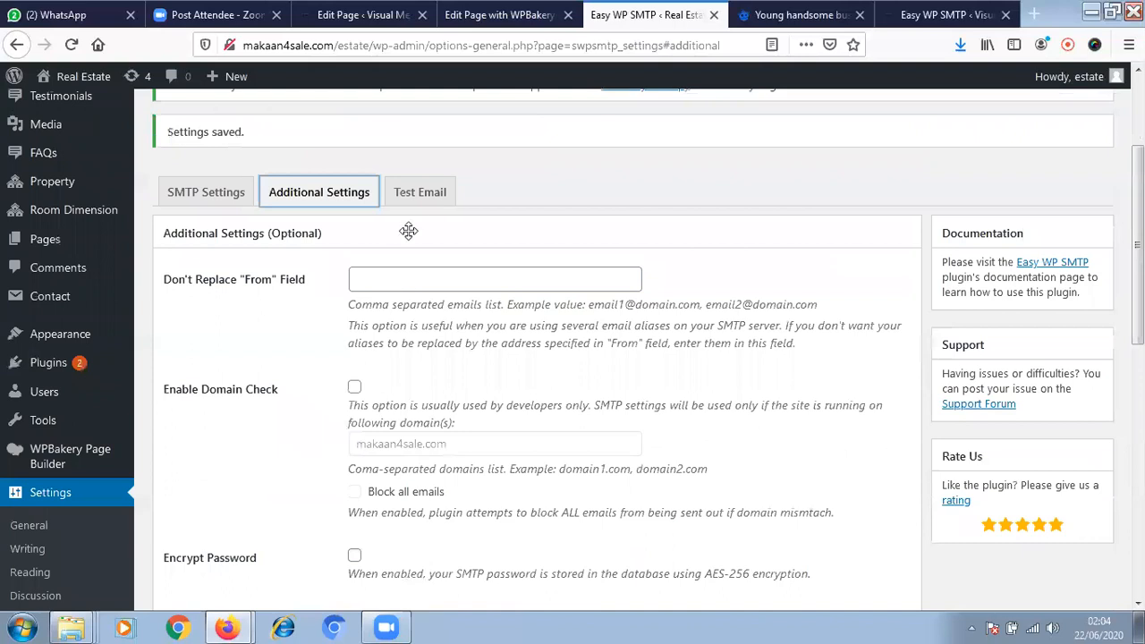
{"action": "left_click", "coordinate": [423, 197]}
Send a test email to the Gmail address with subject testing and message test
{"action": "left_click", "coordinate": [400, 337]}
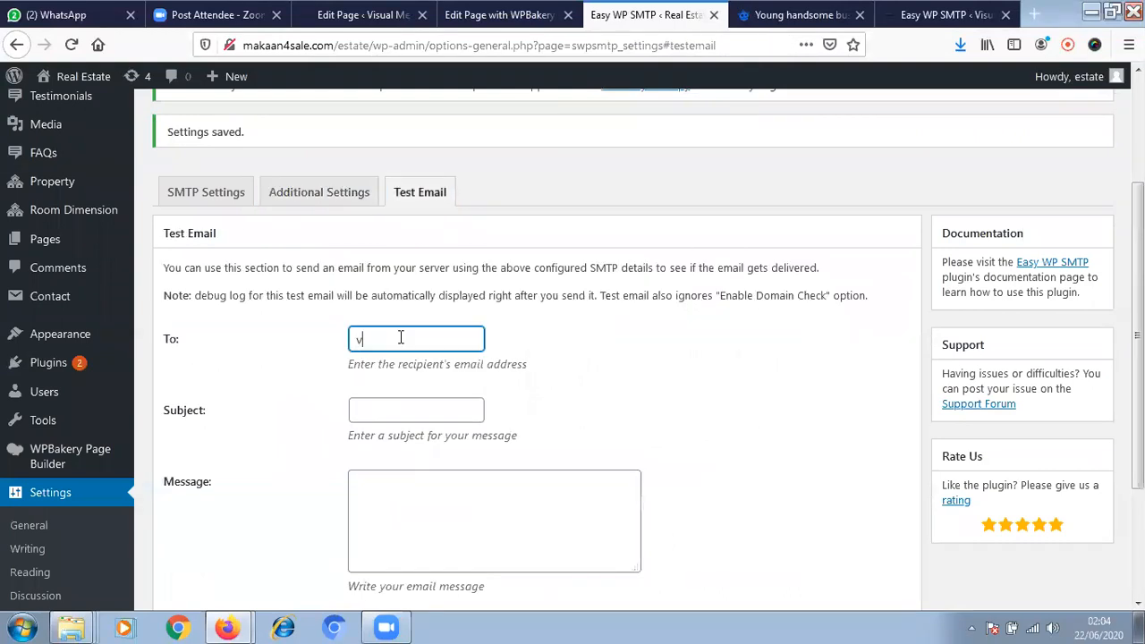
{"action": "key", "text": "Tab"}
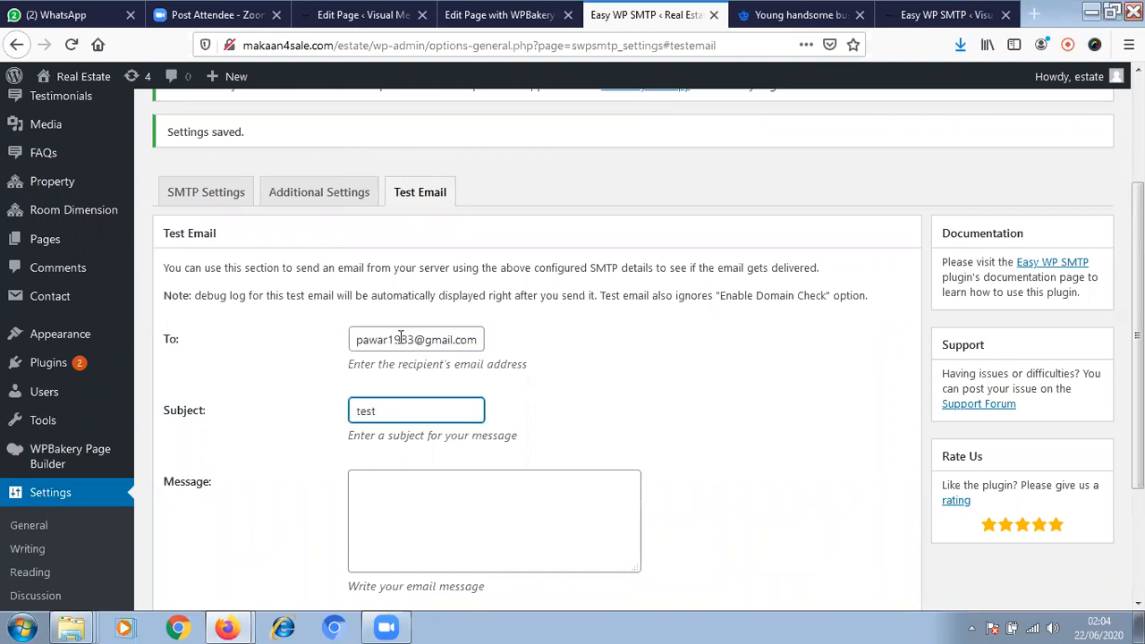
{"action": "key", "text": "Tab"}
{"action": "type", "text": "tes"}
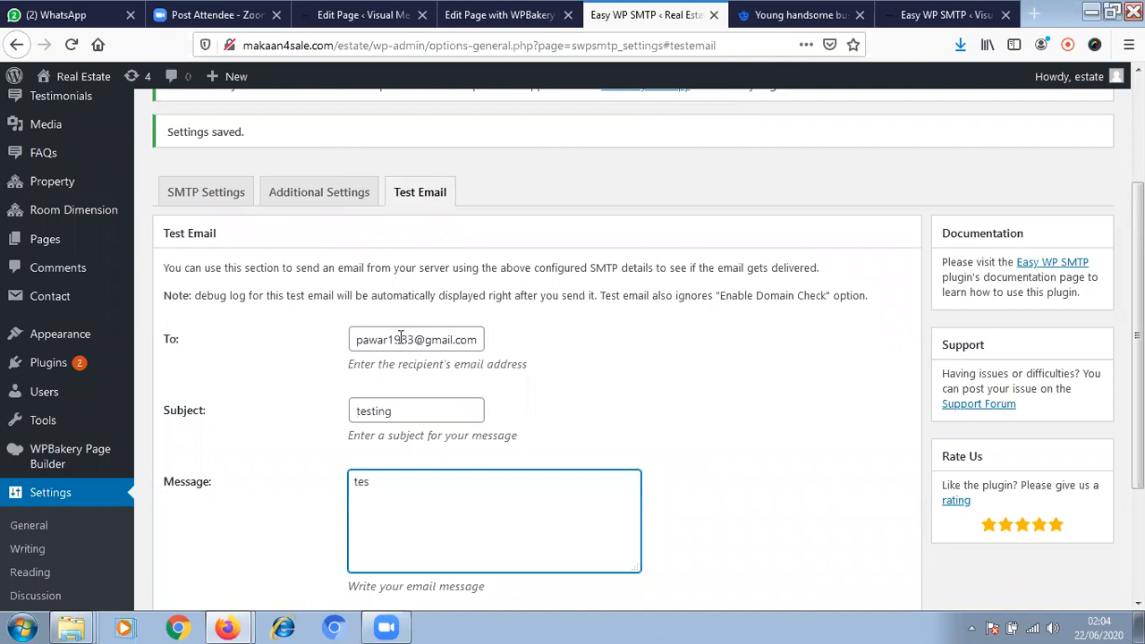
{"action": "type", "text": "t"}
{"action": "scroll", "coordinate": [212, 532], "scroll_direction": "down", "scroll_amount": 4}
{"action": "left_click", "coordinate": [214, 474]}
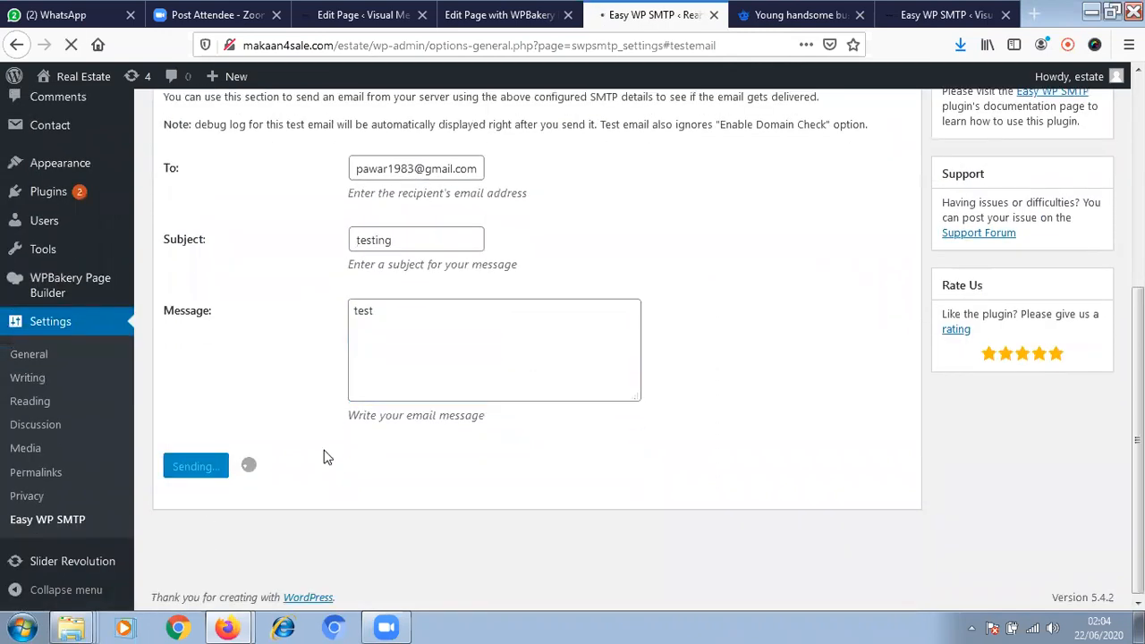
Check the successful-delivery notice for the test email
{"action": "scroll", "coordinate": [402, 456], "scroll_direction": "up", "scroll_amount": 2}
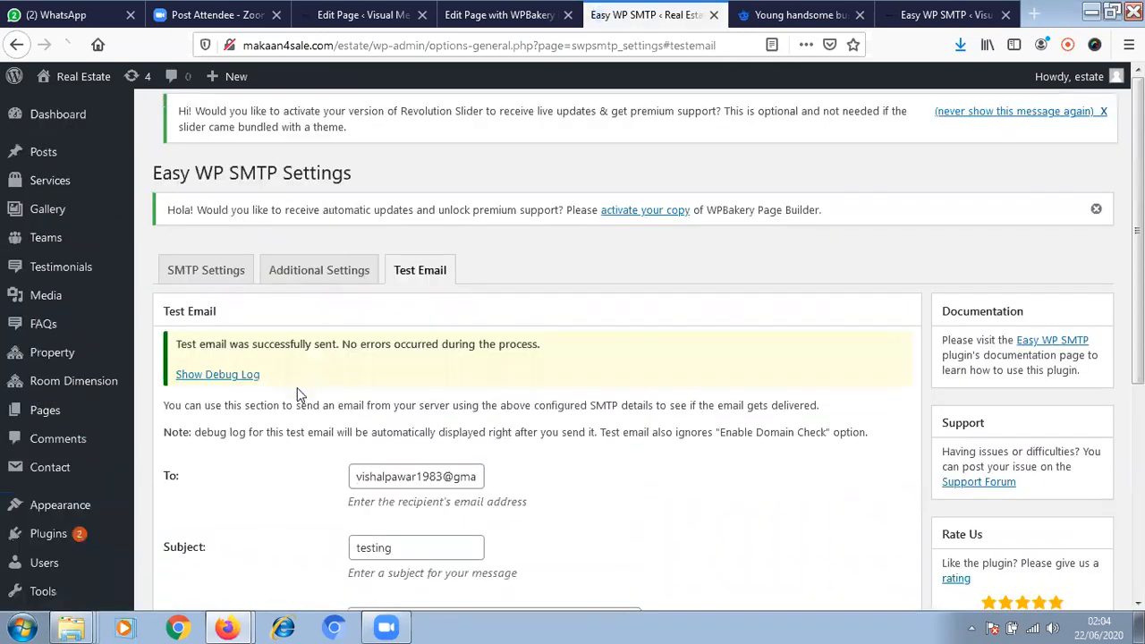
{"action": "left_click_drag", "start_coordinate": [199, 347], "coordinate": [549, 354]}
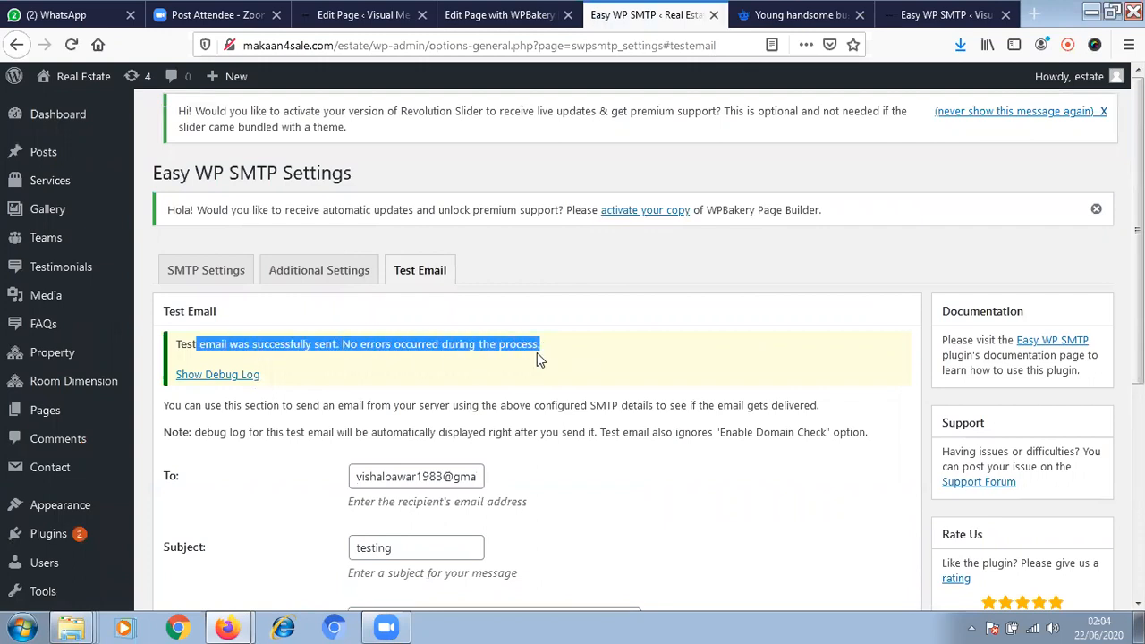
{"action": "key", "text": "alt+Tab"}
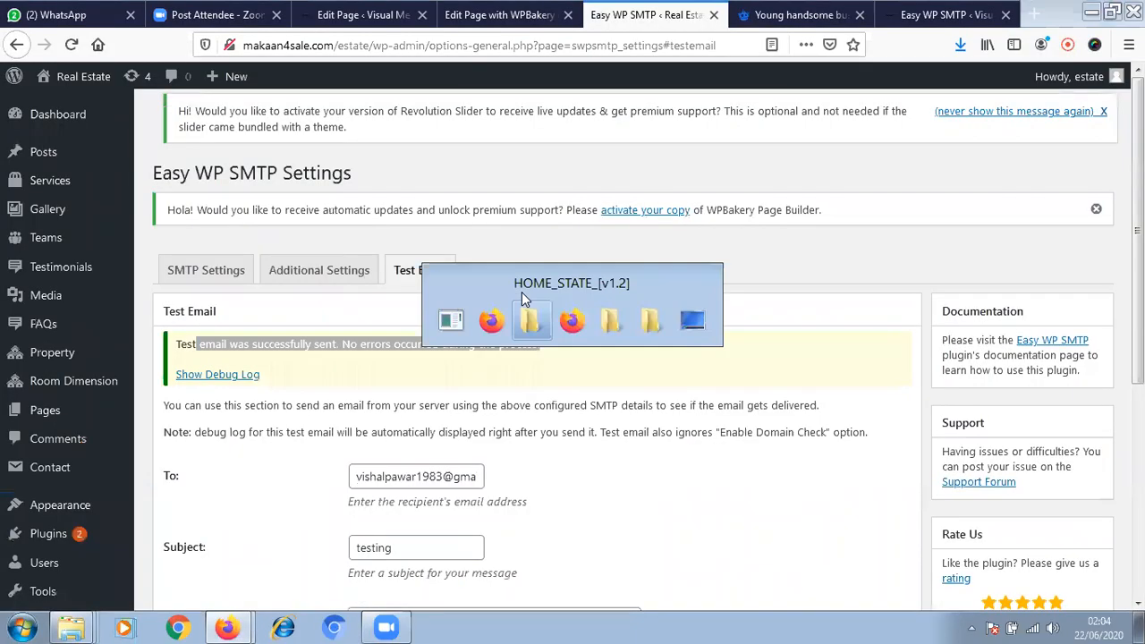
{"action": "left_click", "coordinate": [593, 11]}
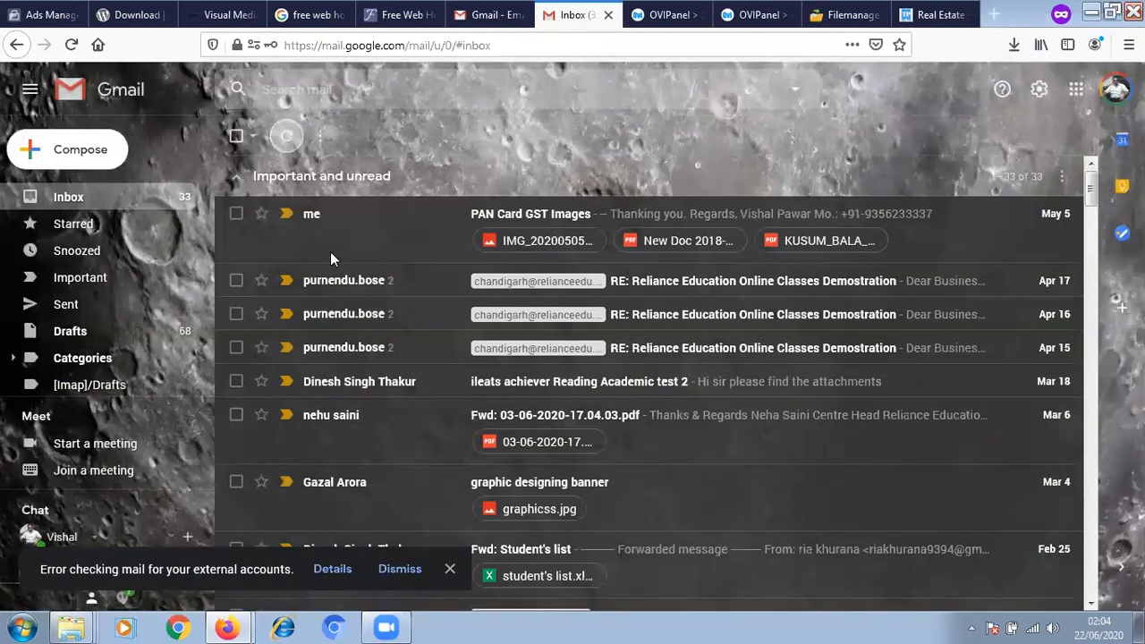
Refresh the inbox and read the Makaan4Sale 'testing' email, then go back
{"action": "left_click", "coordinate": [284, 138]}
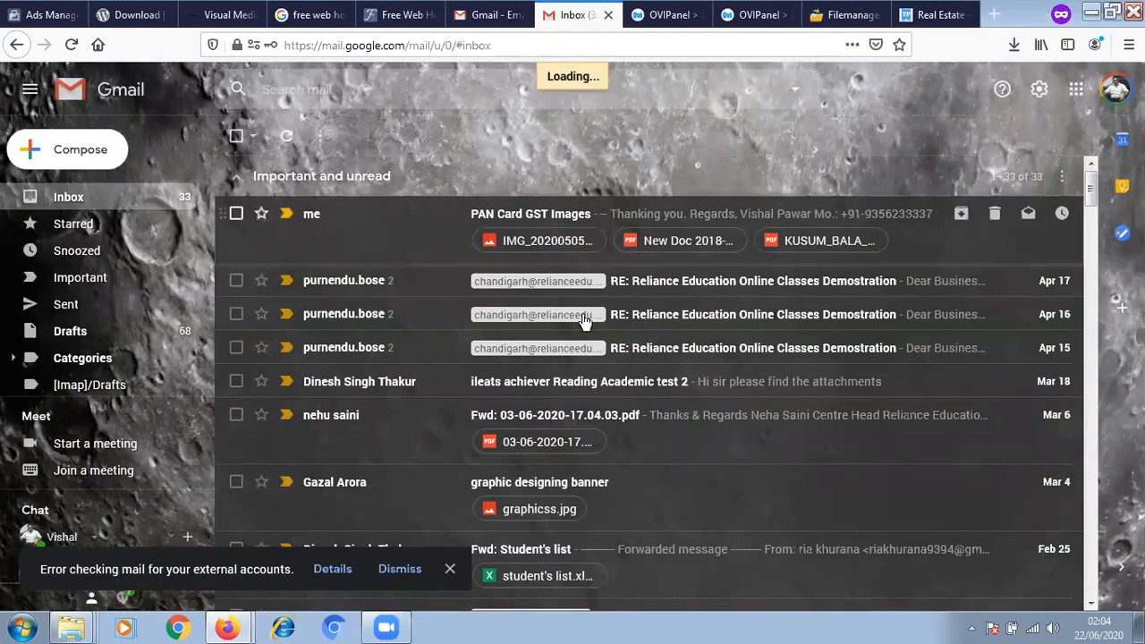
{"action": "scroll", "coordinate": [588, 370], "scroll_direction": "down", "scroll_amount": 15}
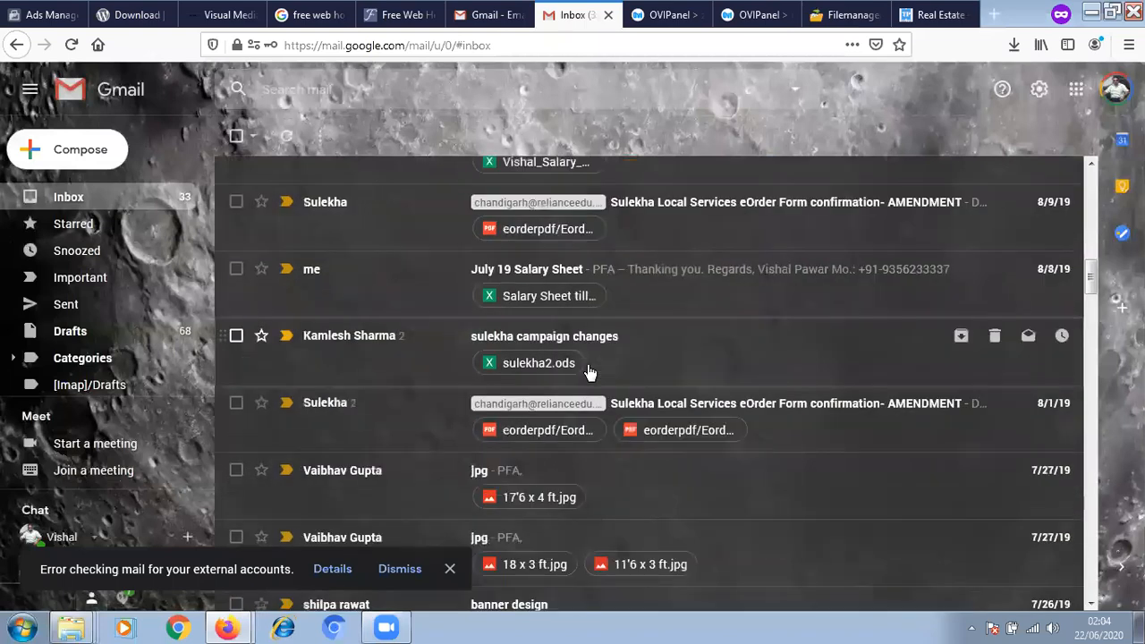
{"action": "scroll", "coordinate": [588, 370], "scroll_direction": "up", "scroll_amount": 3}
{"action": "scroll", "coordinate": [590, 374], "scroll_direction": "down", "scroll_amount": 10}
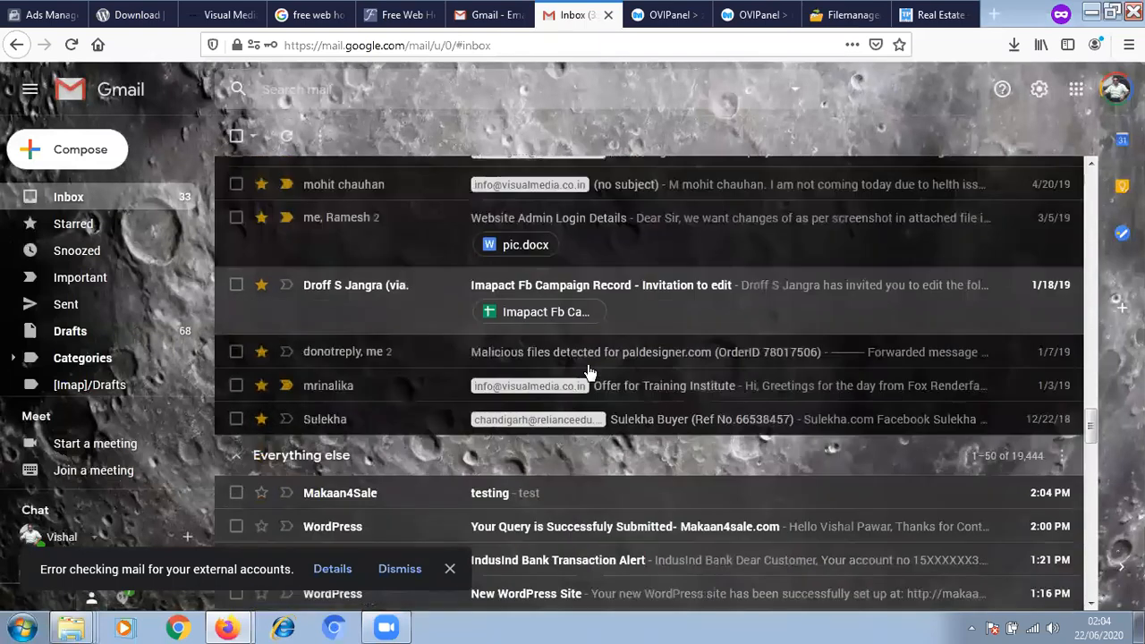
{"action": "scroll", "coordinate": [590, 374], "scroll_direction": "down", "scroll_amount": 2}
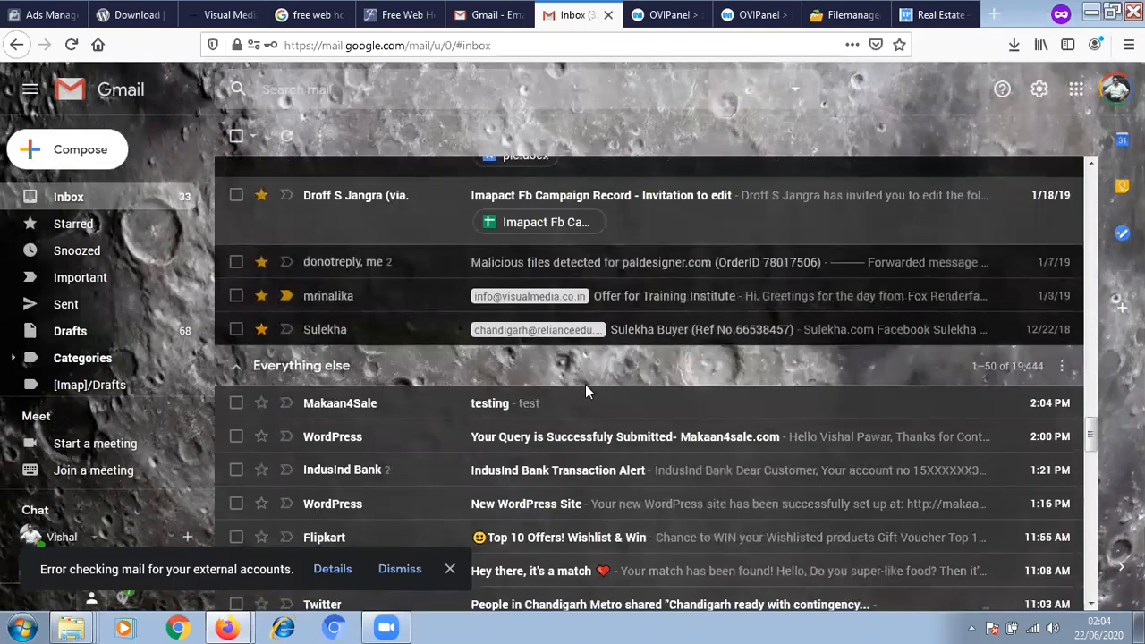
{"action": "left_click", "coordinate": [426, 408]}
{"action": "left_click_drag", "start_coordinate": [318, 230], "coordinate": [311, 230]}
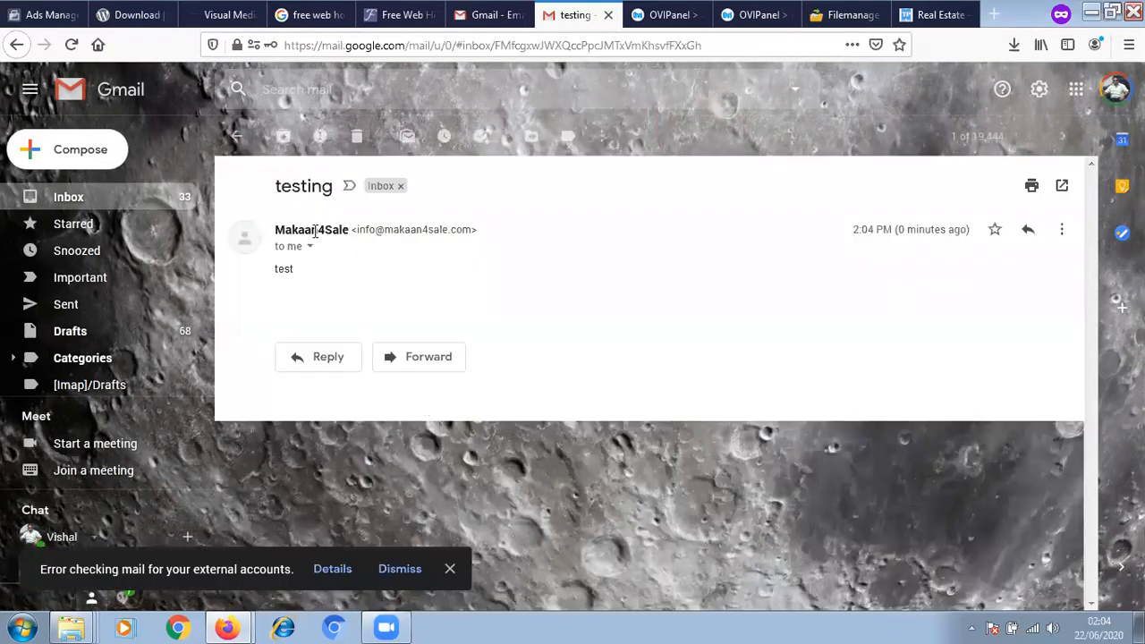
{"action": "left_click_drag", "start_coordinate": [445, 246], "coordinate": [531, 316]}
{"action": "left_click", "coordinate": [531, 316]}
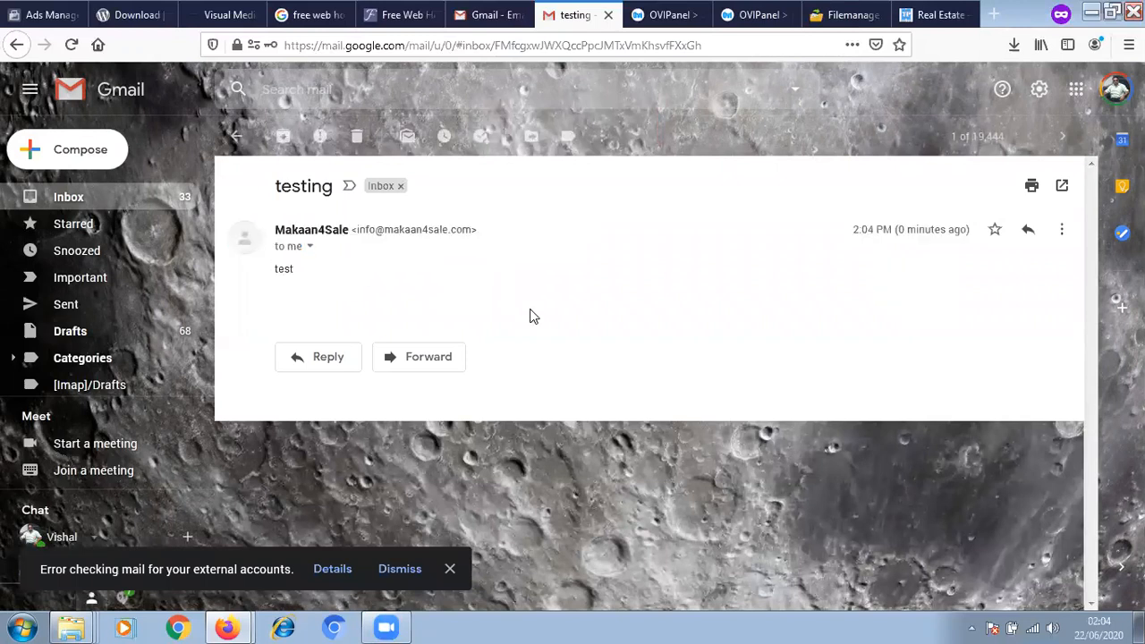
{"action": "left_click", "coordinate": [16, 45]}
Open and read the WordPress 'Your Query is Successfuly Submitted' email
{"action": "scroll", "coordinate": [498, 486], "scroll_direction": "down", "scroll_amount": 2}
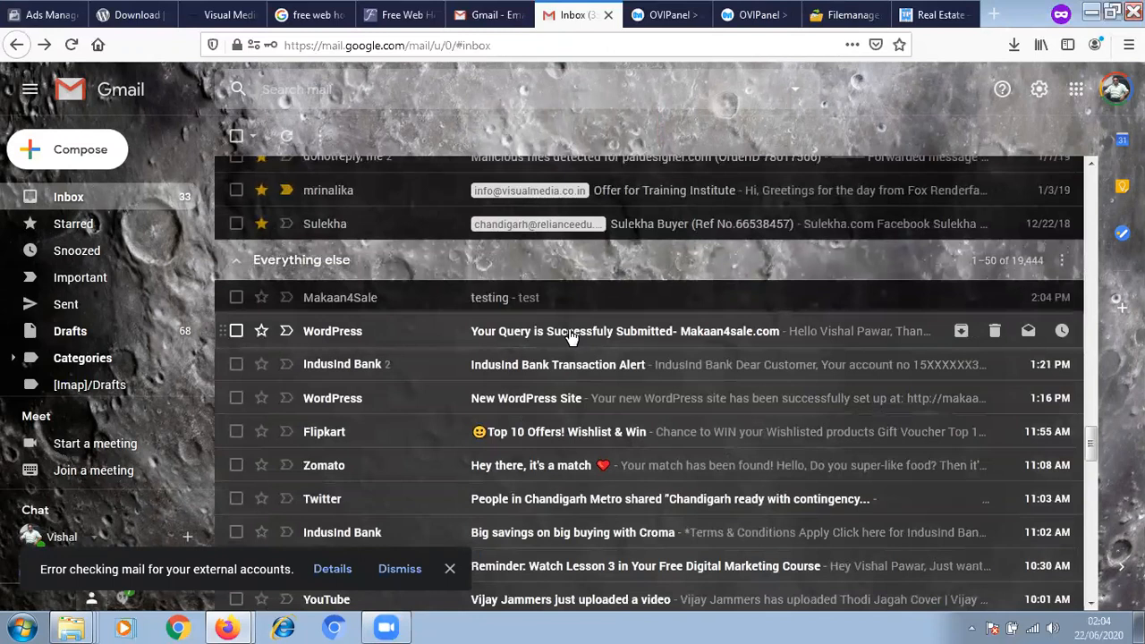
{"action": "left_click", "coordinate": [571, 335]}
{"action": "left_click_drag", "start_coordinate": [308, 268], "coordinate": [450, 281]}
{"action": "left_click_drag", "start_coordinate": [333, 299], "coordinate": [578, 309]}
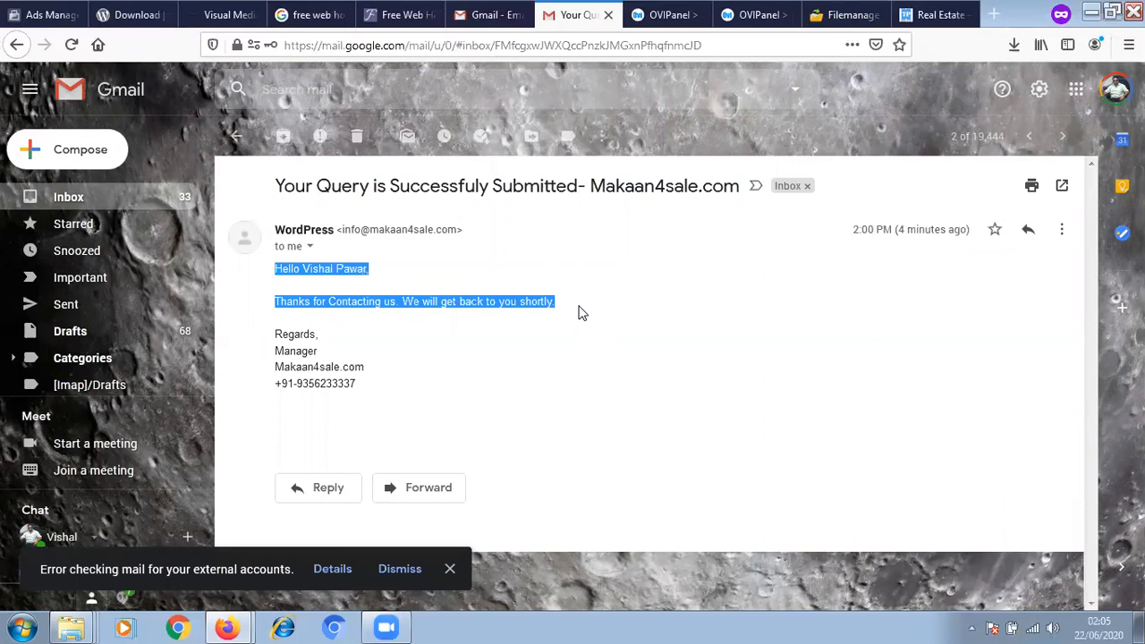
{"action": "left_click", "coordinate": [552, 302]}
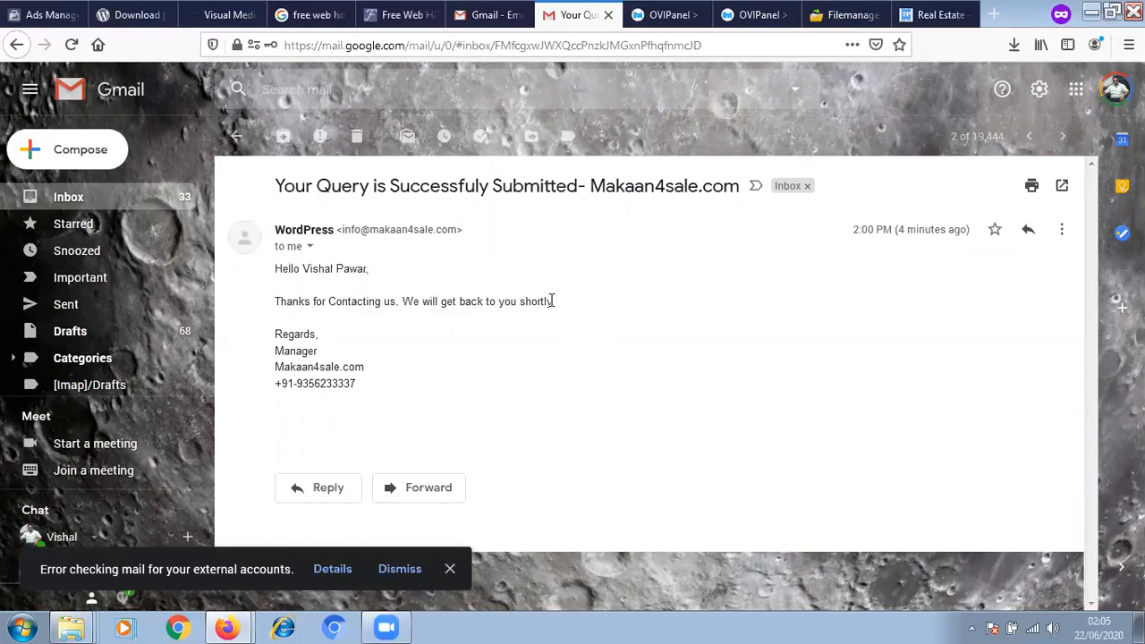
{"action": "left_click", "coordinate": [749, 9]}
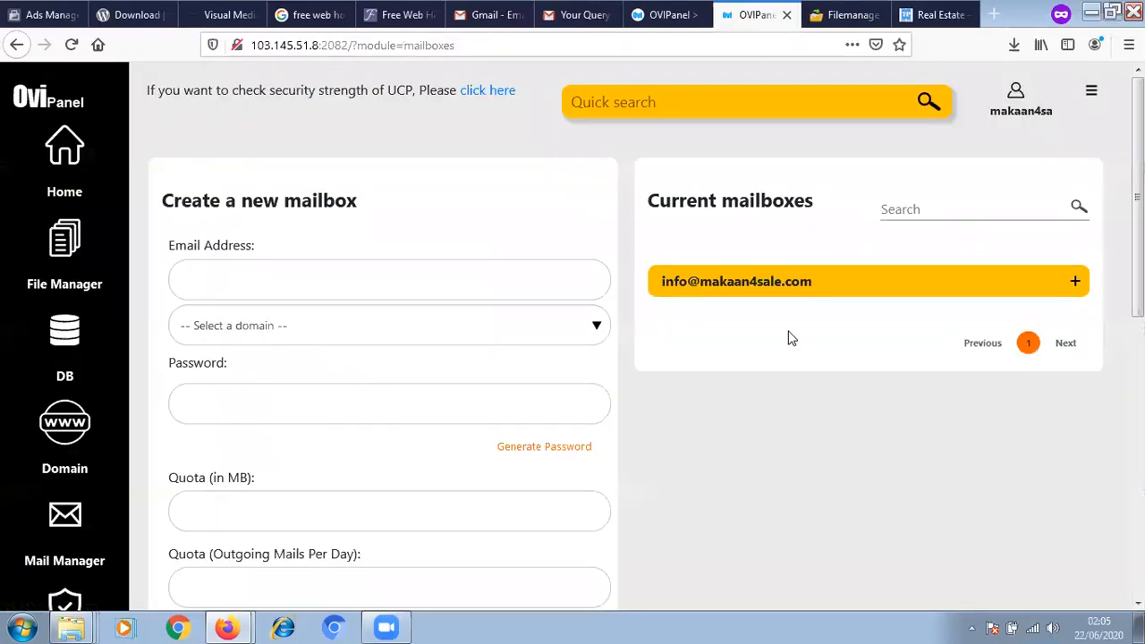
{"action": "left_click_drag", "start_coordinate": [813, 286], "coordinate": [653, 293]}
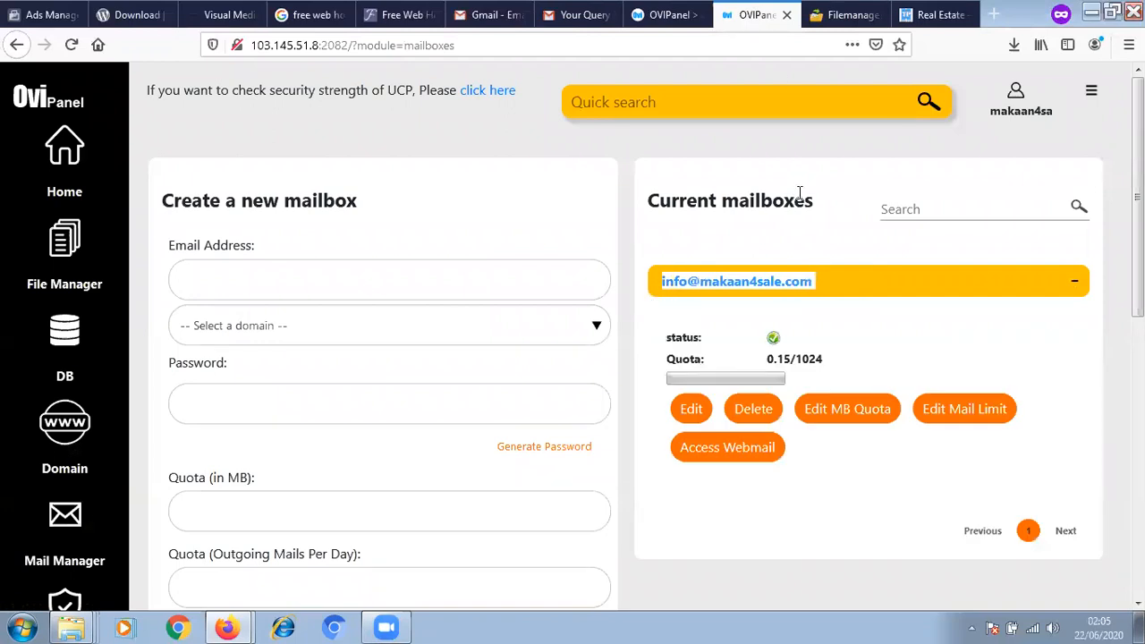
{"action": "left_click", "coordinate": [717, 452]}
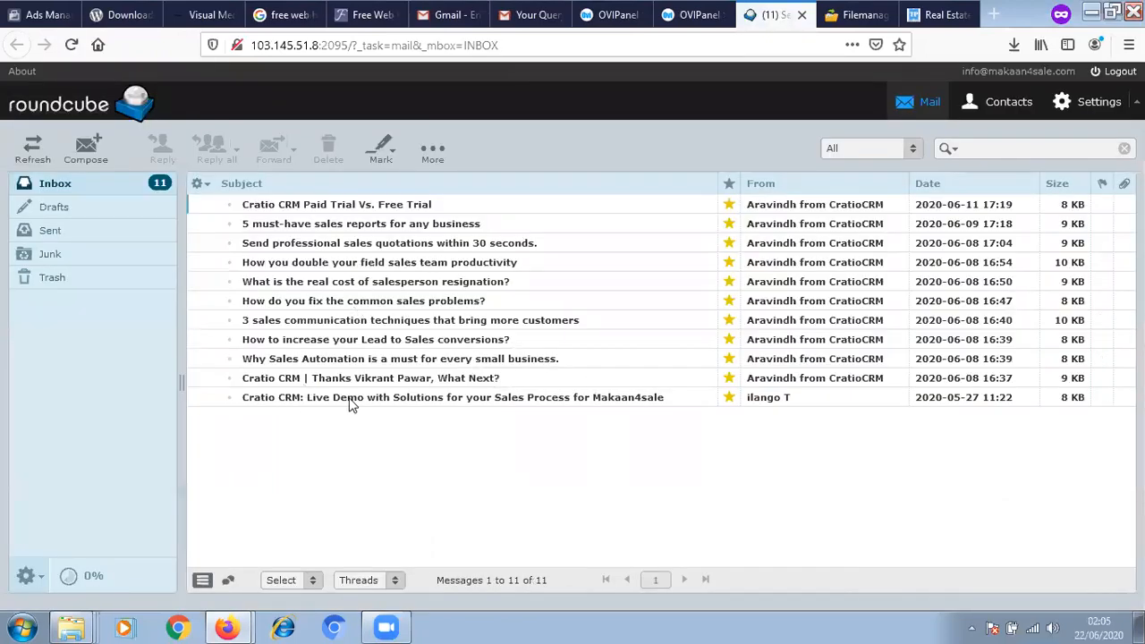
{"action": "left_click", "coordinate": [98, 208]}
{"action": "left_click", "coordinate": [94, 185]}
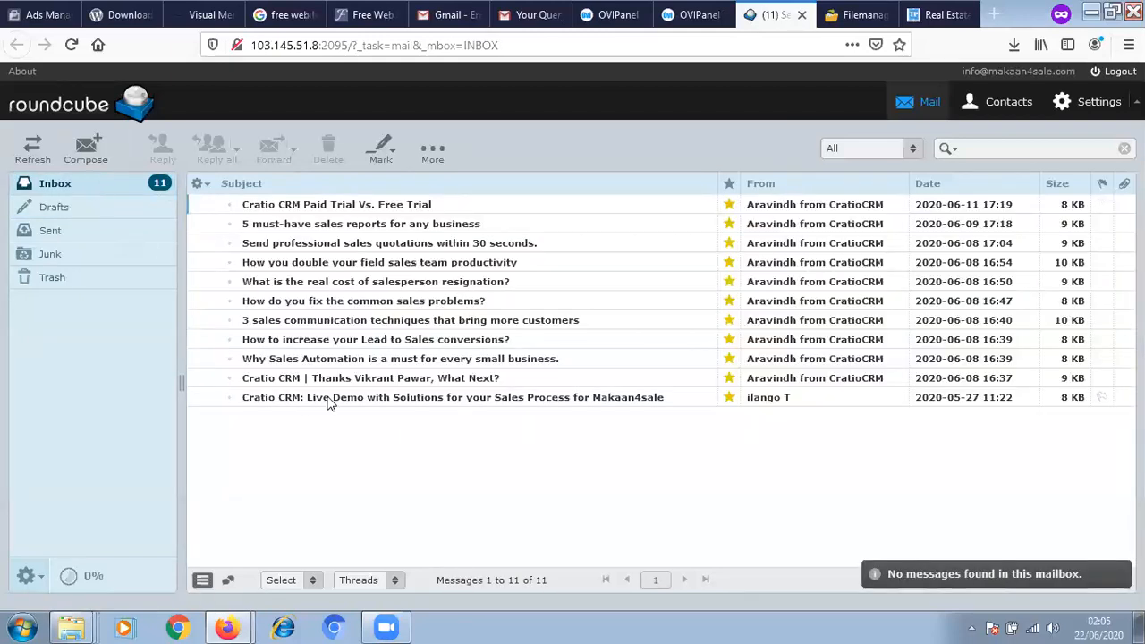
{"action": "left_click", "coordinate": [694, 14]}
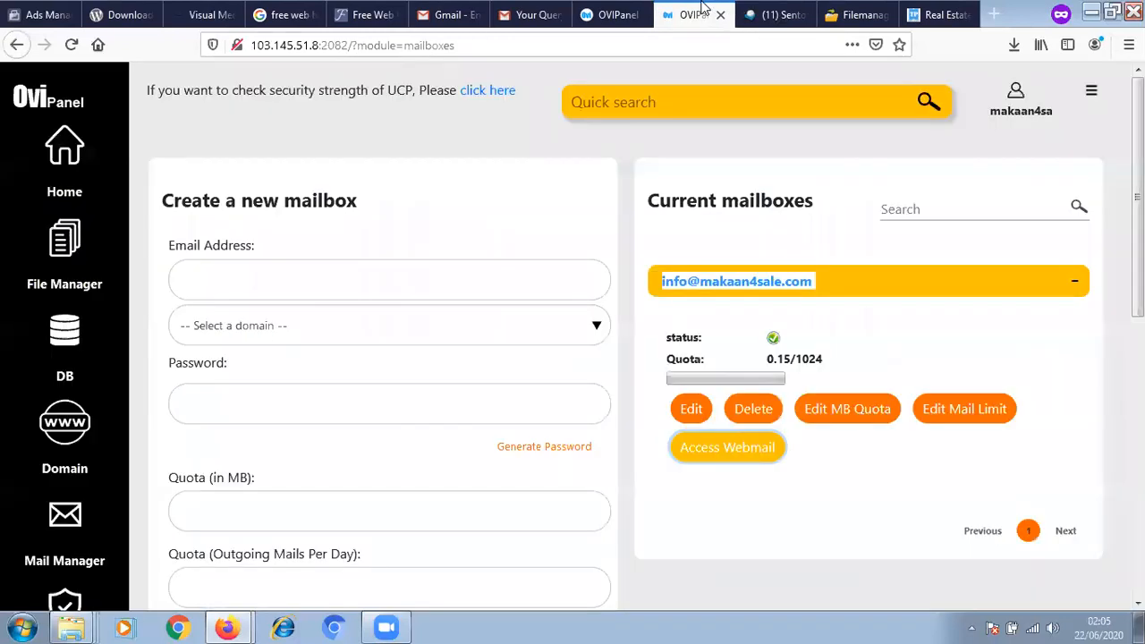
{"action": "left_click", "coordinate": [526, 13]}
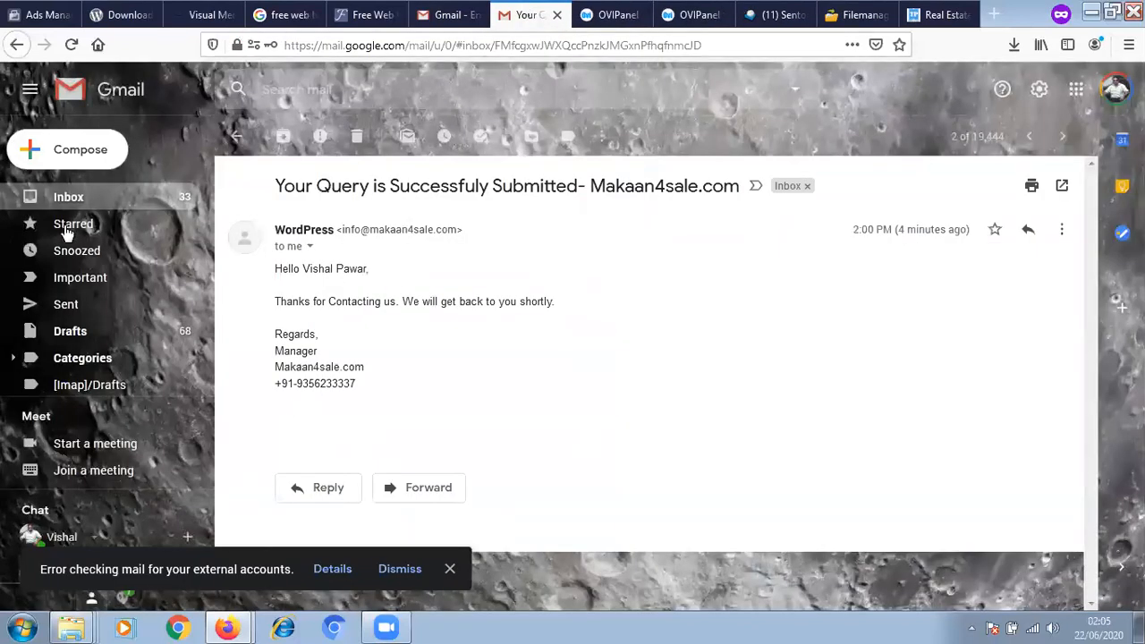
Go back to the Gmail inbox, refresh and scan the messages, then return to WordPress
{"action": "left_click", "coordinate": [64, 197]}
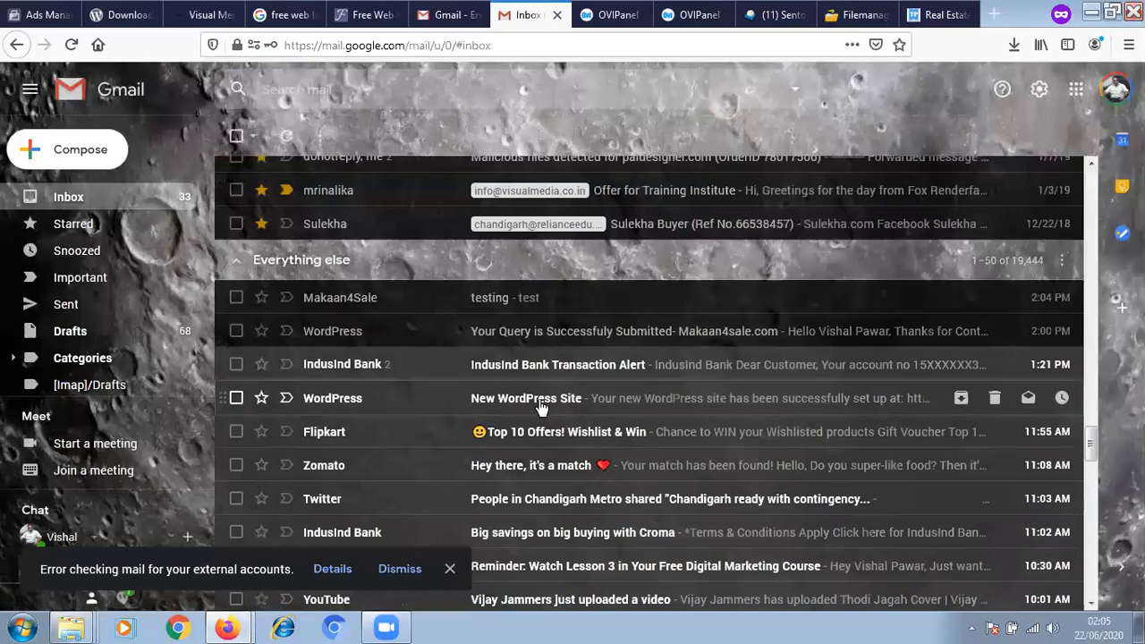
{"action": "scroll", "coordinate": [548, 409], "scroll_direction": "up", "scroll_amount": 15}
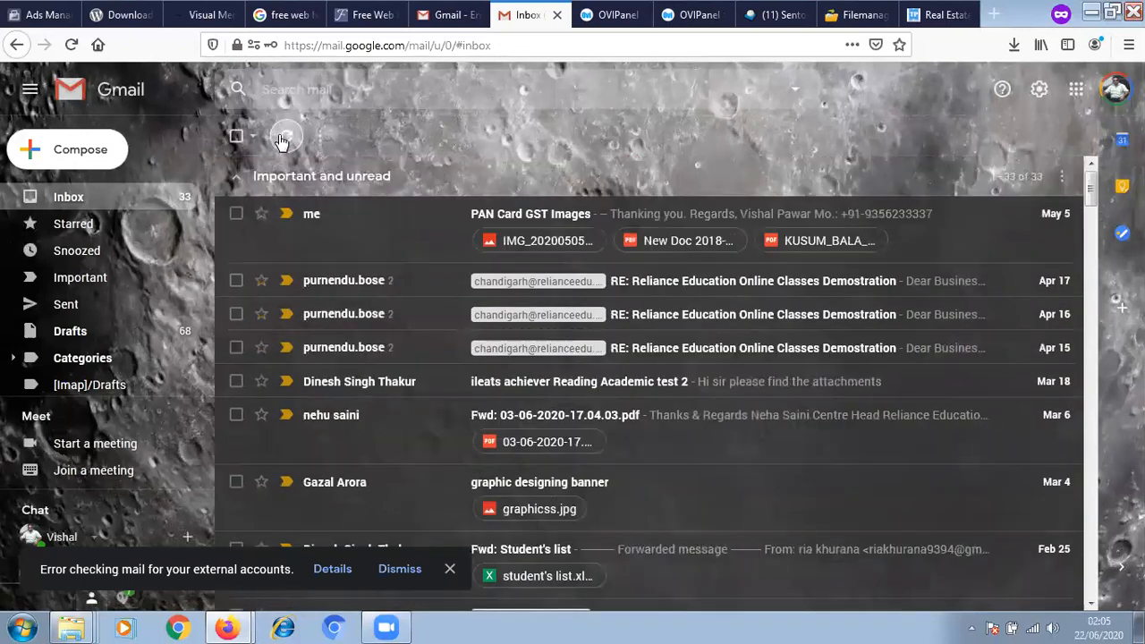
{"action": "left_click", "coordinate": [293, 143]}
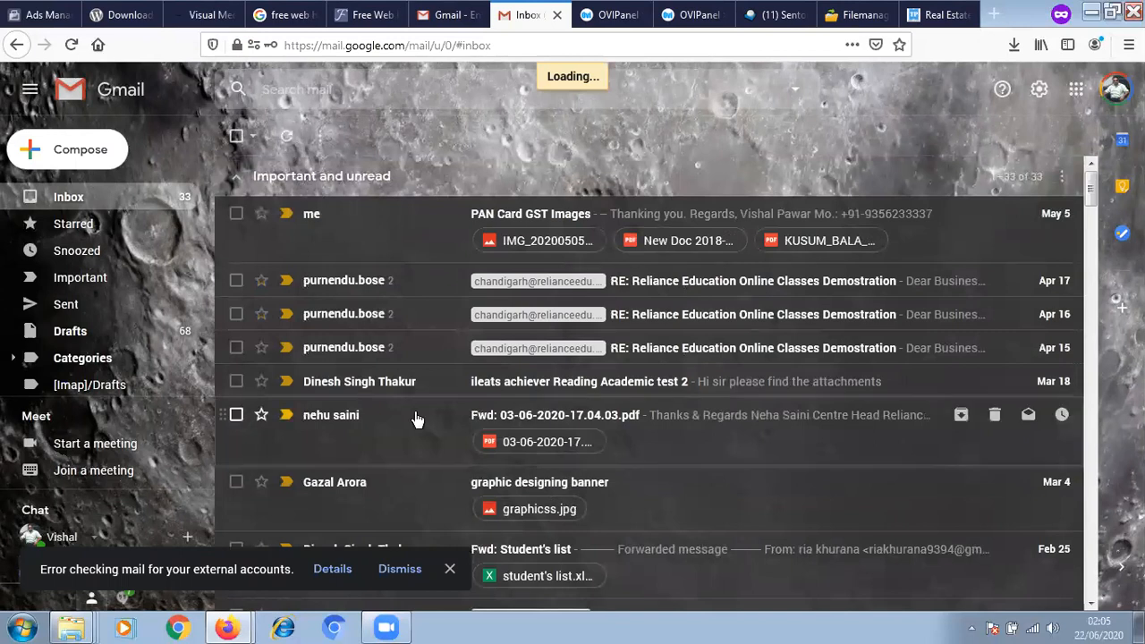
{"action": "scroll", "coordinate": [413, 410], "scroll_direction": "down", "scroll_amount": 10}
{"action": "scroll", "coordinate": [413, 410], "scroll_direction": "down", "scroll_amount": 10}
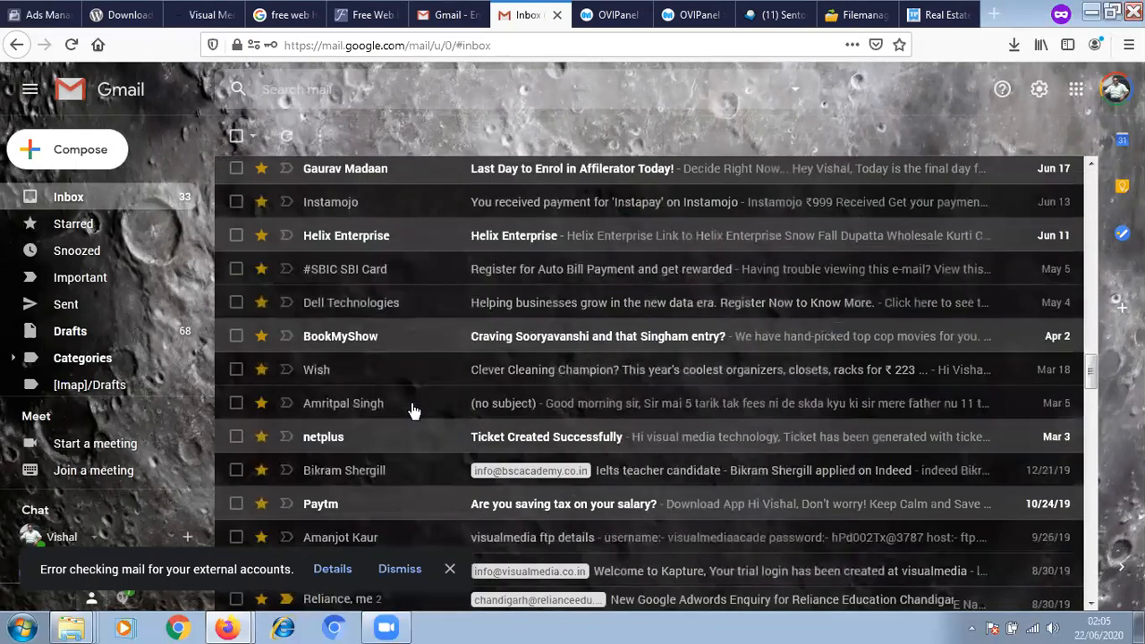
{"action": "scroll", "coordinate": [425, 273], "scroll_direction": "up", "scroll_amount": 2}
{"action": "scroll", "coordinate": [443, 340], "scroll_direction": "down", "scroll_amount": 10}
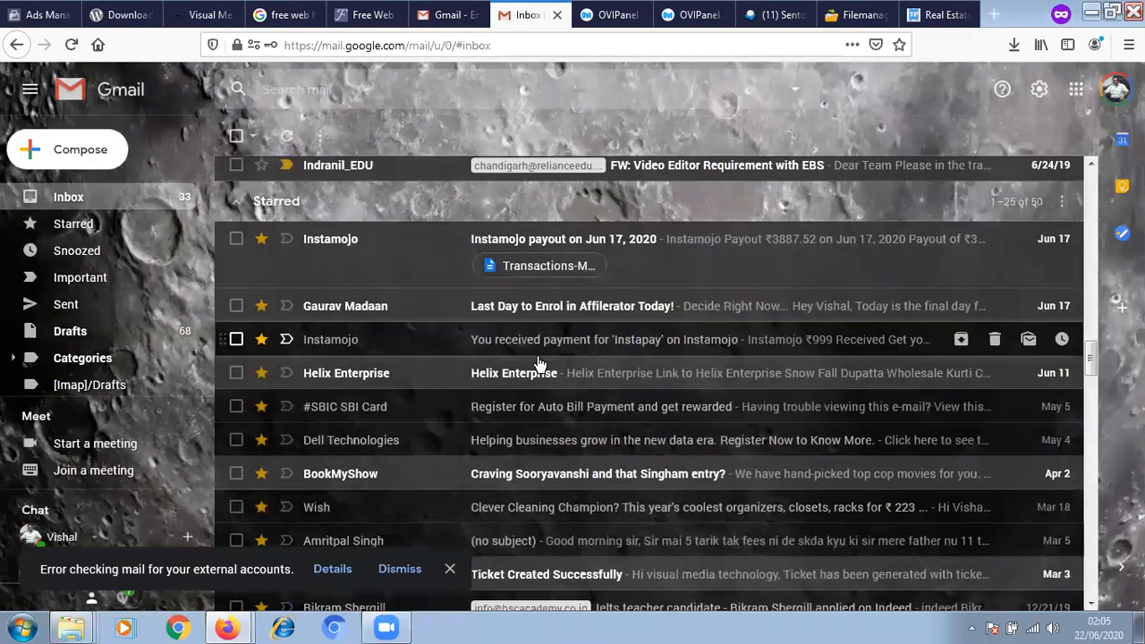
{"action": "scroll", "coordinate": [452, 380], "scroll_direction": "down", "scroll_amount": 3}
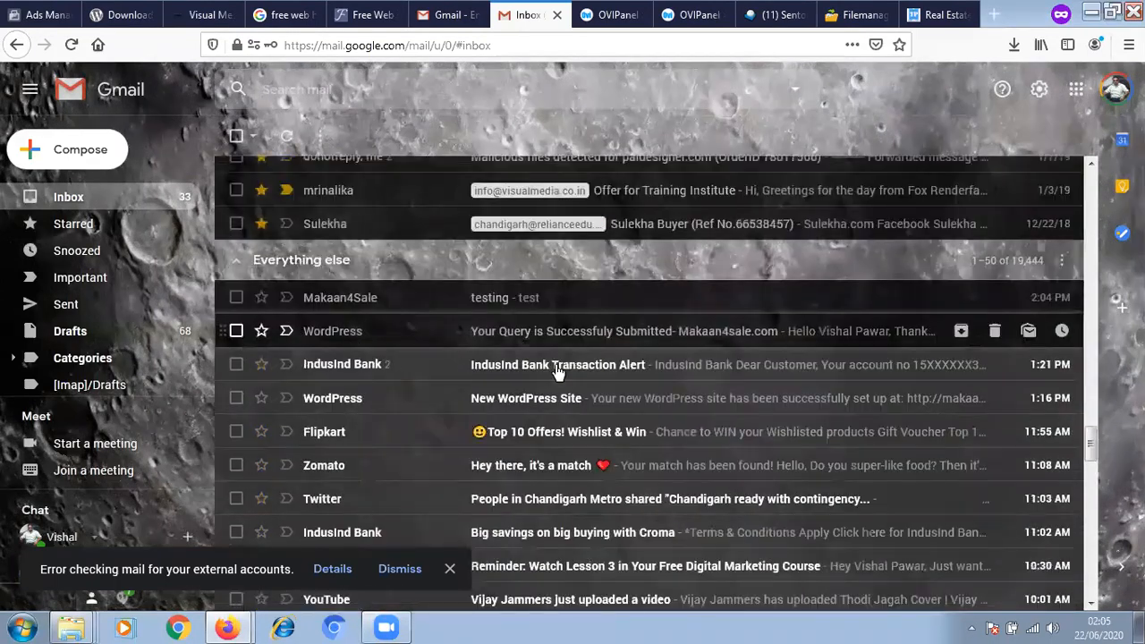
{"action": "scroll", "coordinate": [584, 405], "scroll_direction": "down", "scroll_amount": 5}
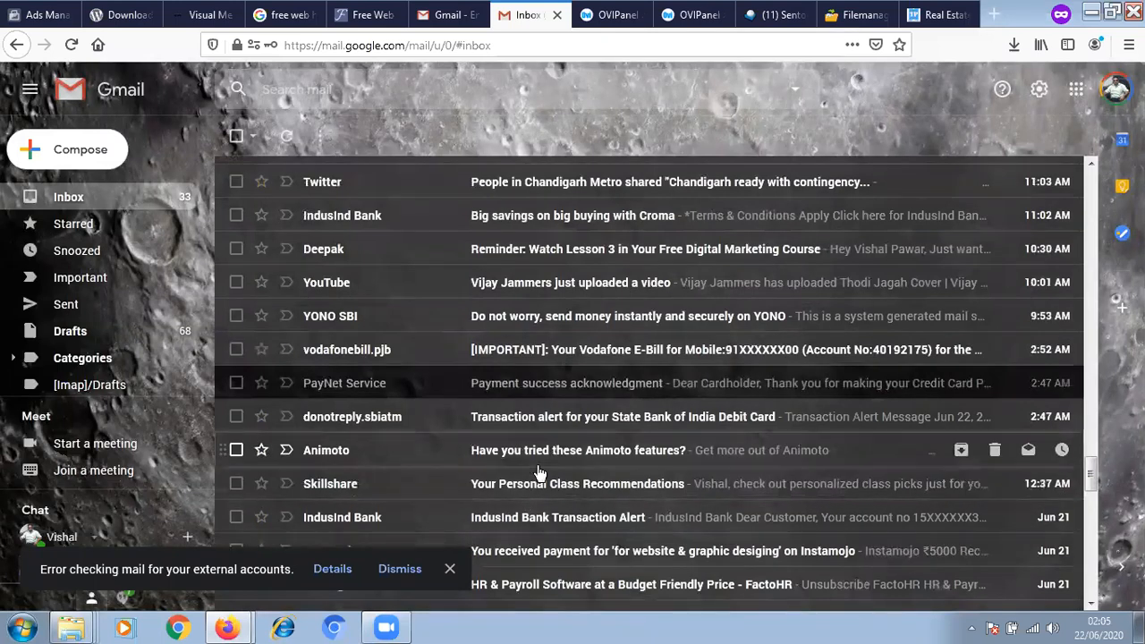
{"action": "scroll", "coordinate": [538, 471], "scroll_direction": "down", "scroll_amount": 3}
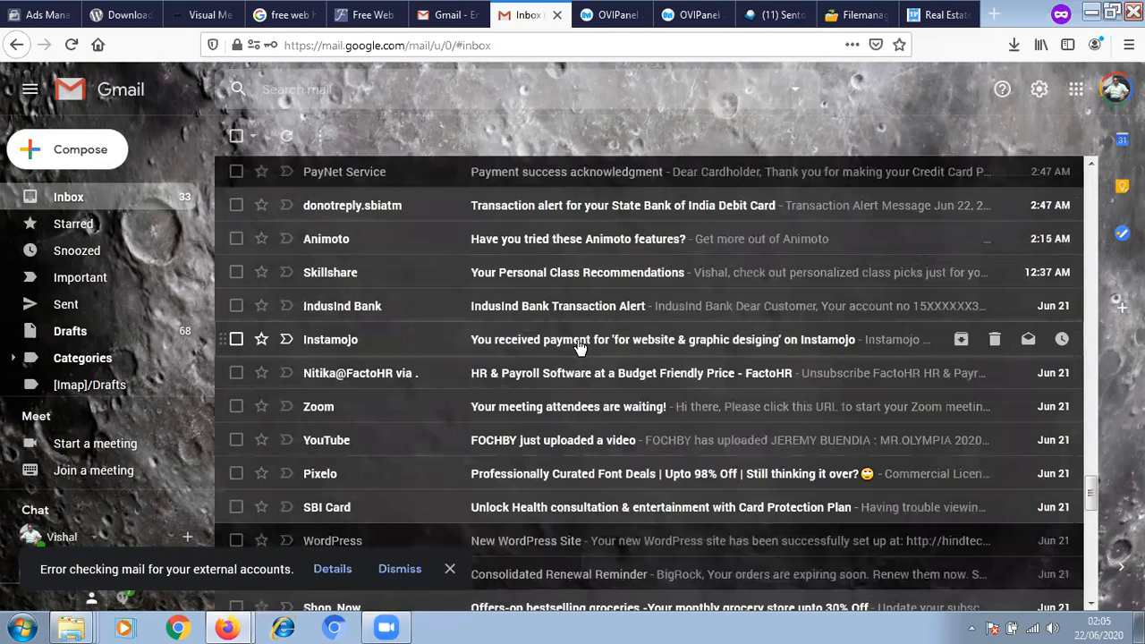
{"action": "scroll", "coordinate": [536, 358], "scroll_direction": "down", "scroll_amount": 20}
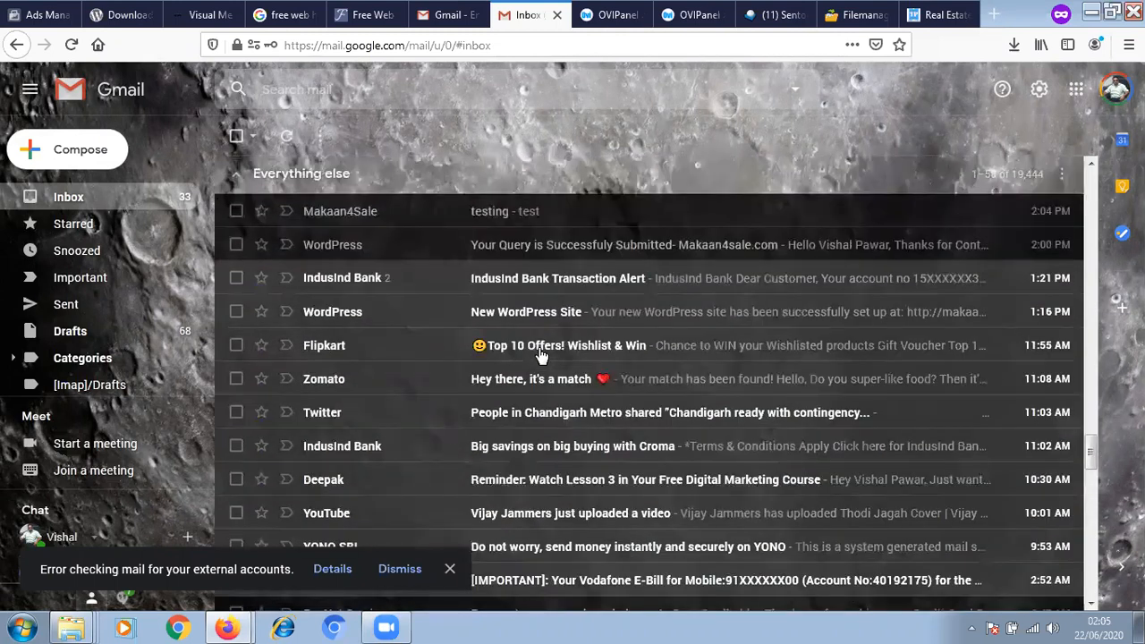
{"action": "scroll", "coordinate": [534, 358], "scroll_direction": "up", "scroll_amount": 5}
{"action": "key", "text": "alt+Tab"}
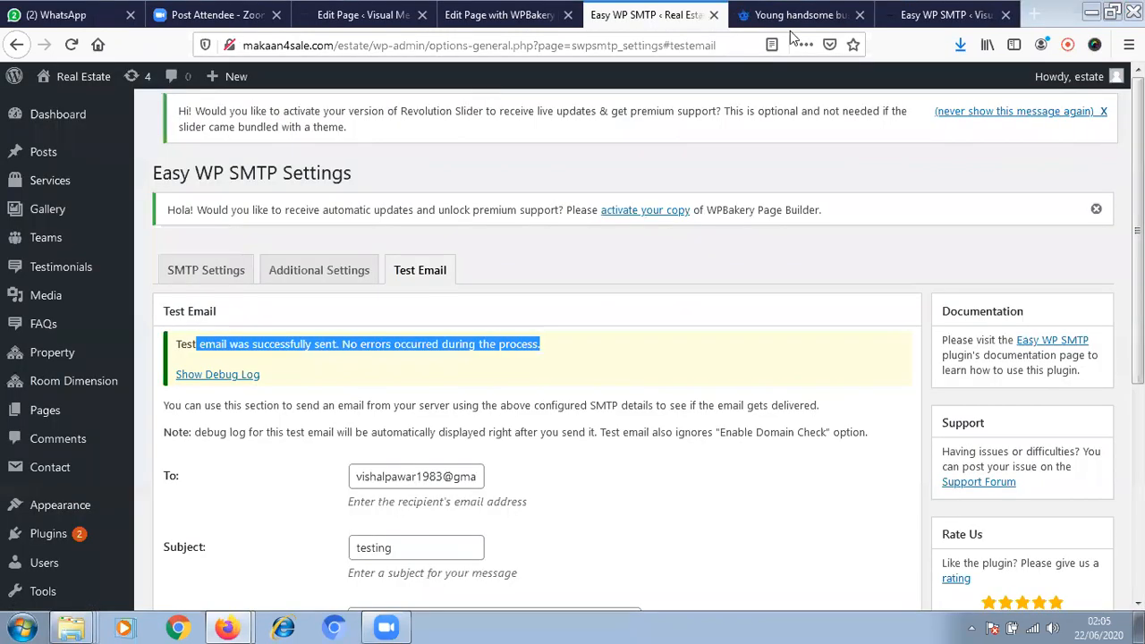
Open the Contact Agent Form in Contact Form 7 and show its Mail tab
{"action": "key", "text": "alt"}
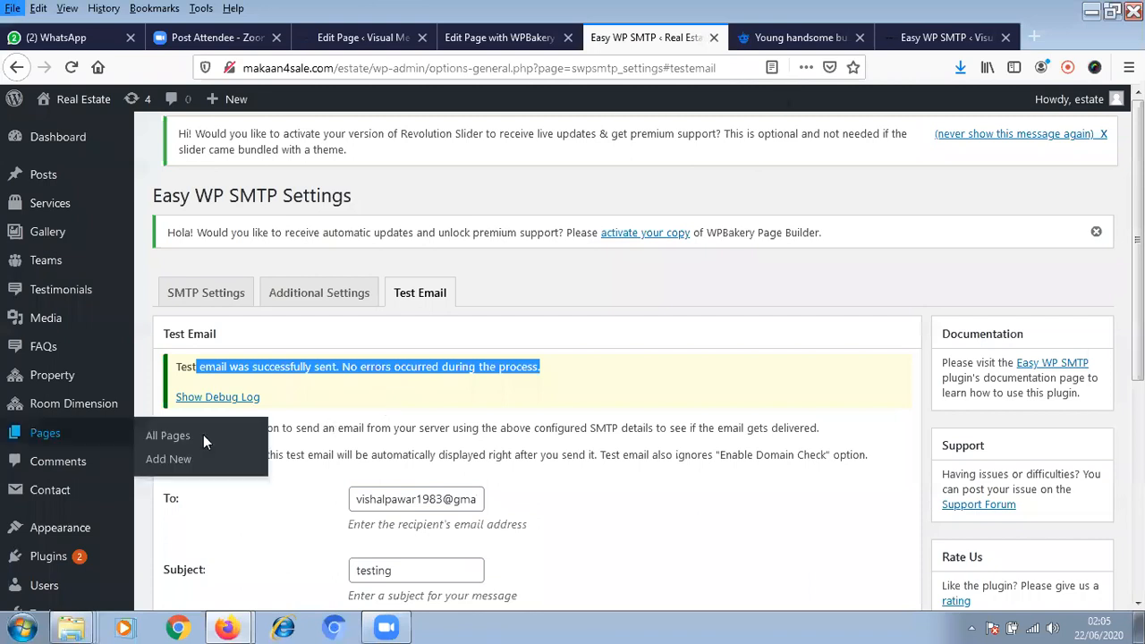
{"action": "scroll", "coordinate": [108, 501], "scroll_direction": "down", "scroll_amount": 3}
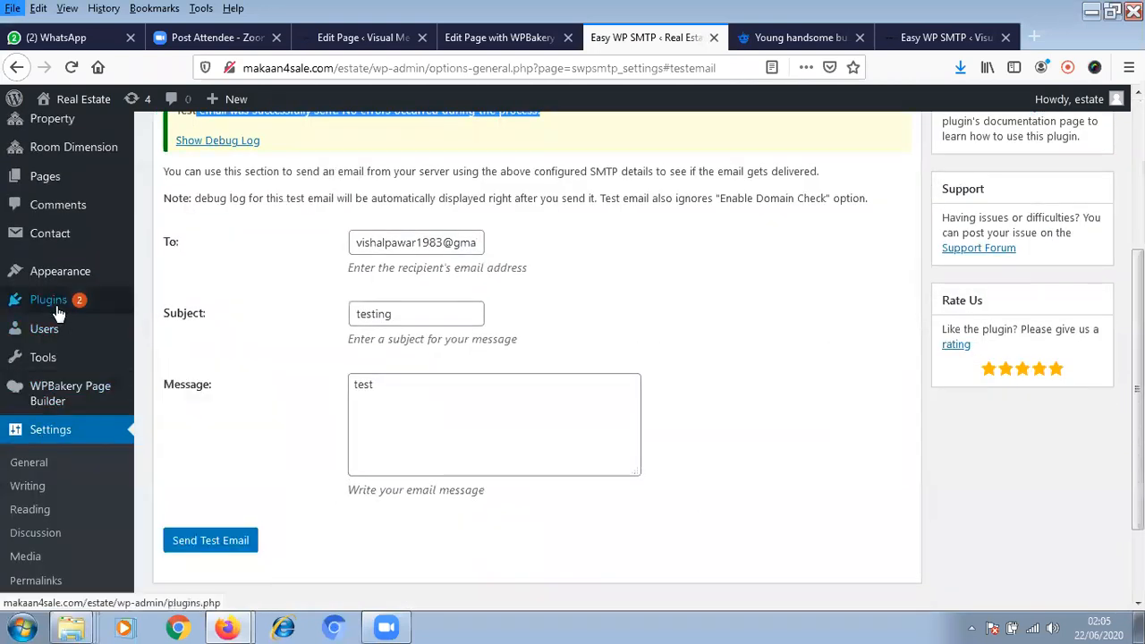
{"action": "scroll", "coordinate": [56, 312], "scroll_direction": "up", "scroll_amount": 2}
{"action": "scroll", "coordinate": [76, 334], "scroll_direction": "up", "scroll_amount": 1}
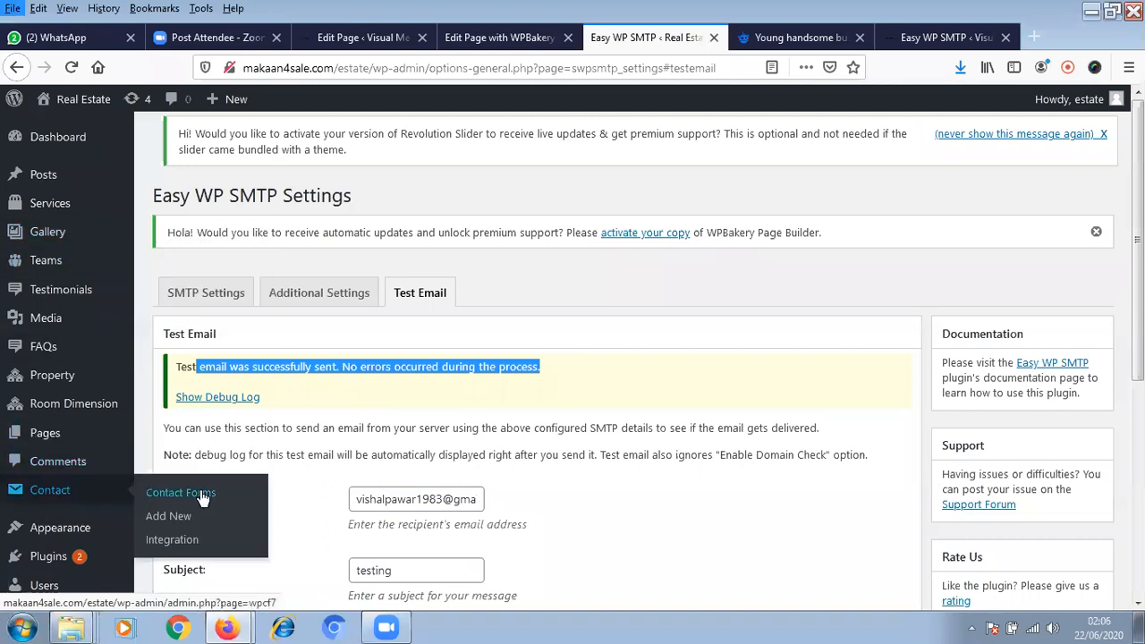
{"action": "scroll", "coordinate": [336, 498], "scroll_direction": "down", "scroll_amount": 1}
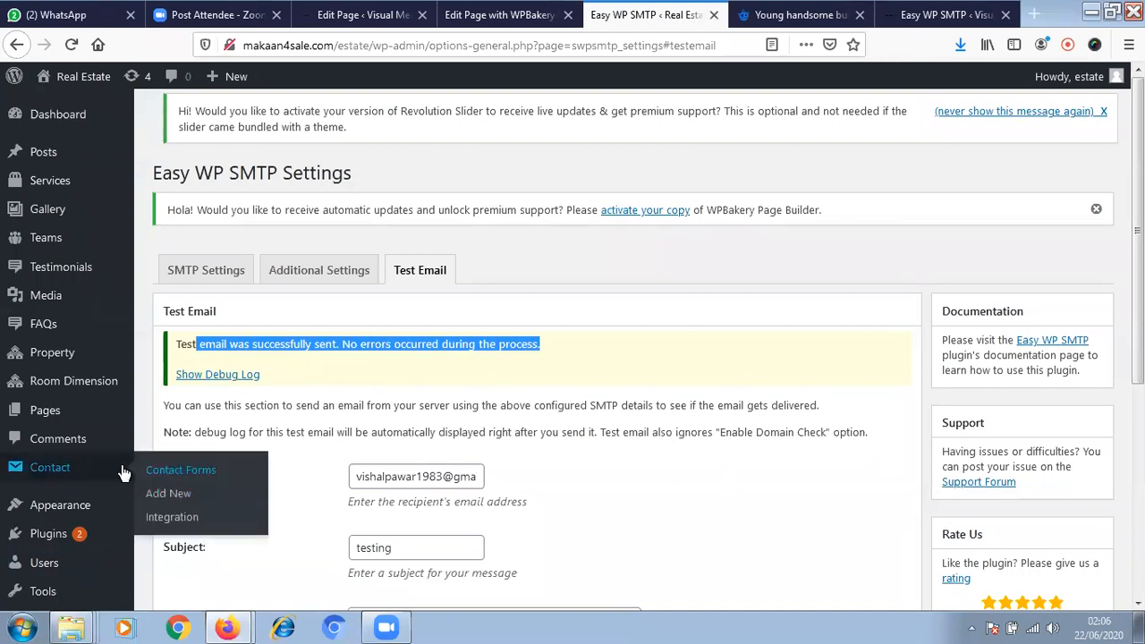
{"action": "left_click", "coordinate": [175, 471]}
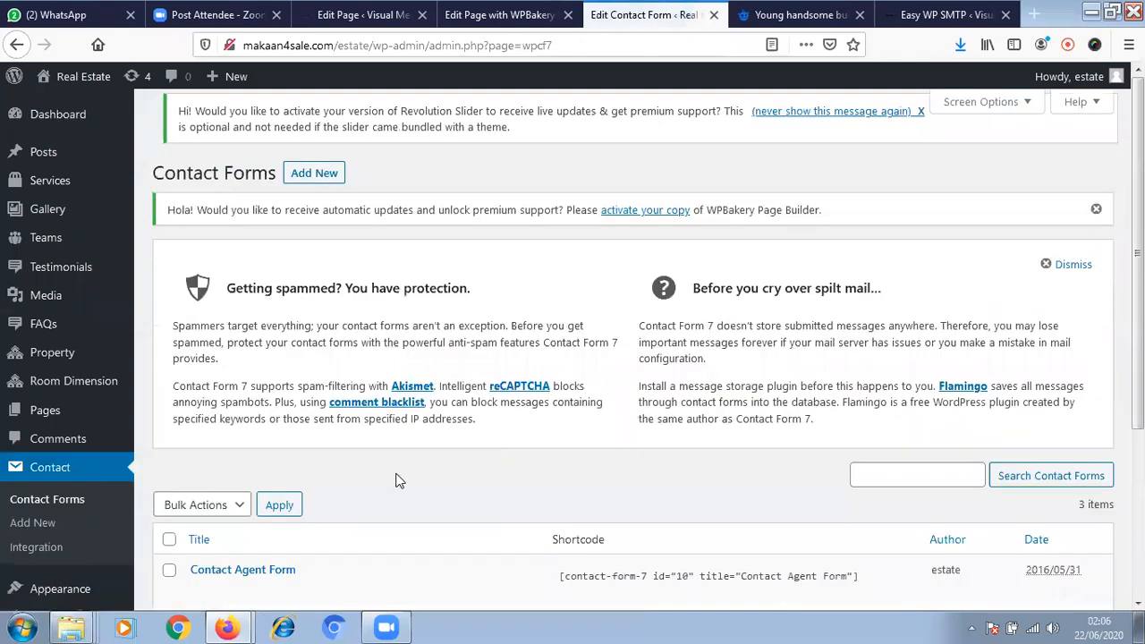
{"action": "scroll", "coordinate": [396, 477], "scroll_direction": "down", "scroll_amount": 3}
{"action": "left_click", "coordinate": [201, 354]}
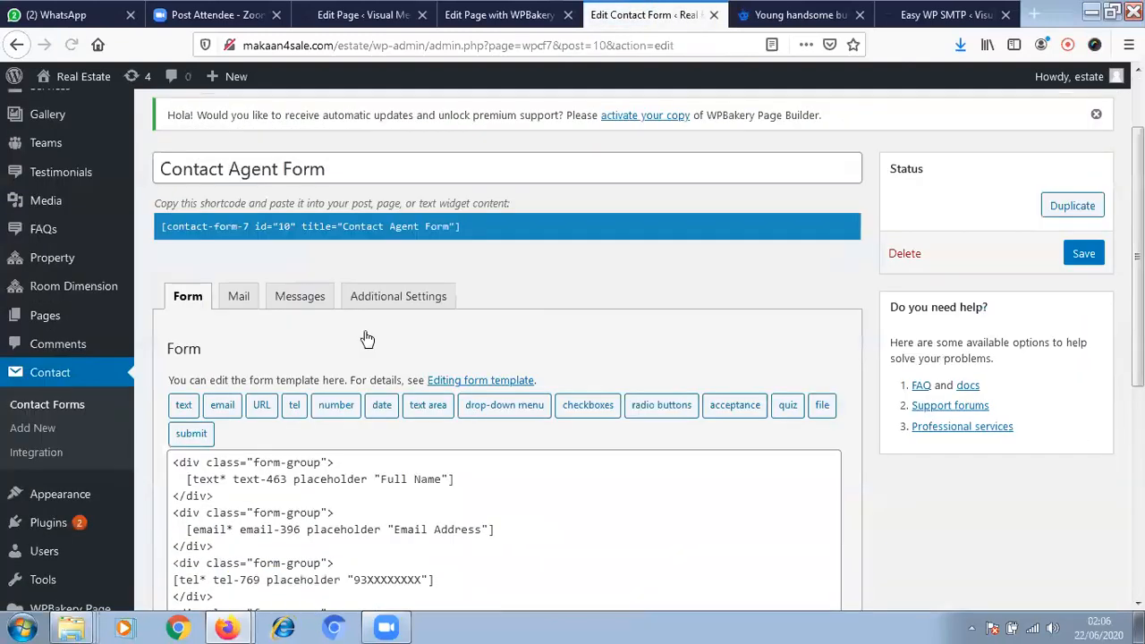
{"action": "scroll", "coordinate": [366, 338], "scroll_direction": "down", "scroll_amount": 1}
{"action": "left_click", "coordinate": [237, 222]}
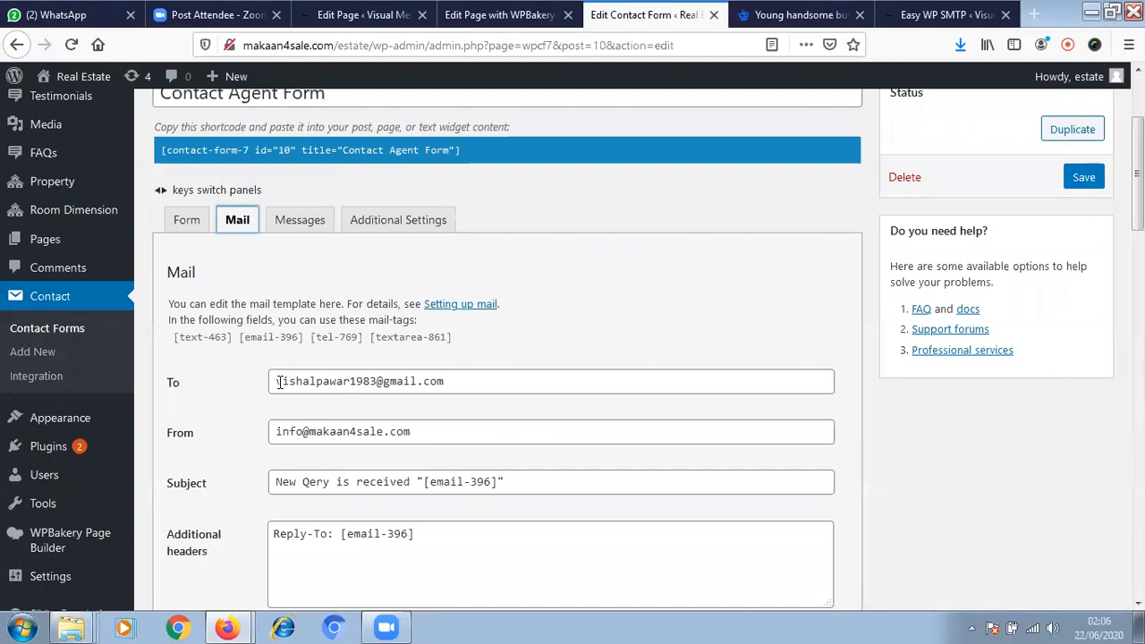
Set the Mail tab's To field to the Gmail address
{"action": "left_click_drag", "start_coordinate": [279, 382], "coordinate": [460, 377]}
{"action": "left_click", "coordinate": [474, 377]}
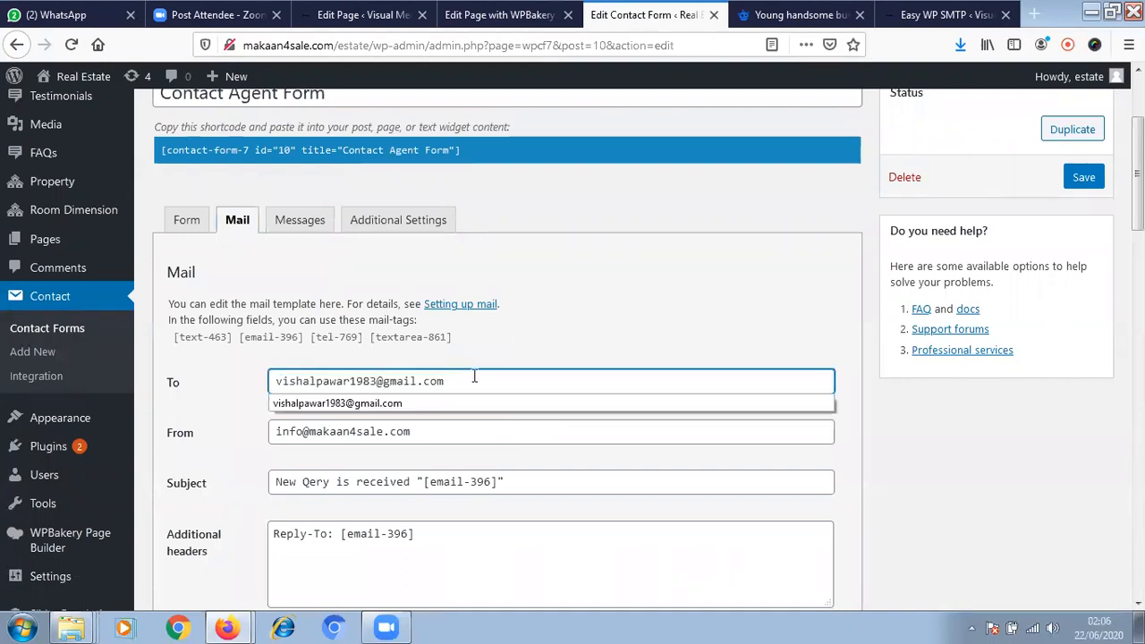
{"action": "left_click", "coordinate": [474, 376]}
{"action": "left_click", "coordinate": [553, 335]}
{"action": "scroll", "coordinate": [505, 488], "scroll_direction": "down", "scroll_amount": 2}
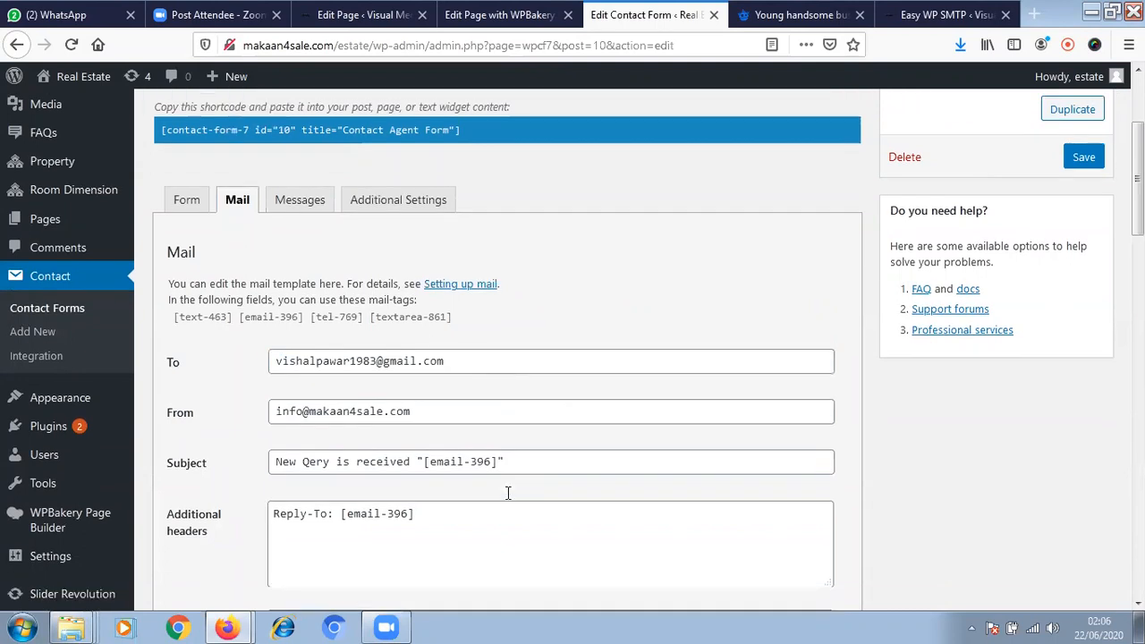
{"action": "left_click", "coordinate": [228, 627]}
{"action": "left_click", "coordinate": [169, 581]}
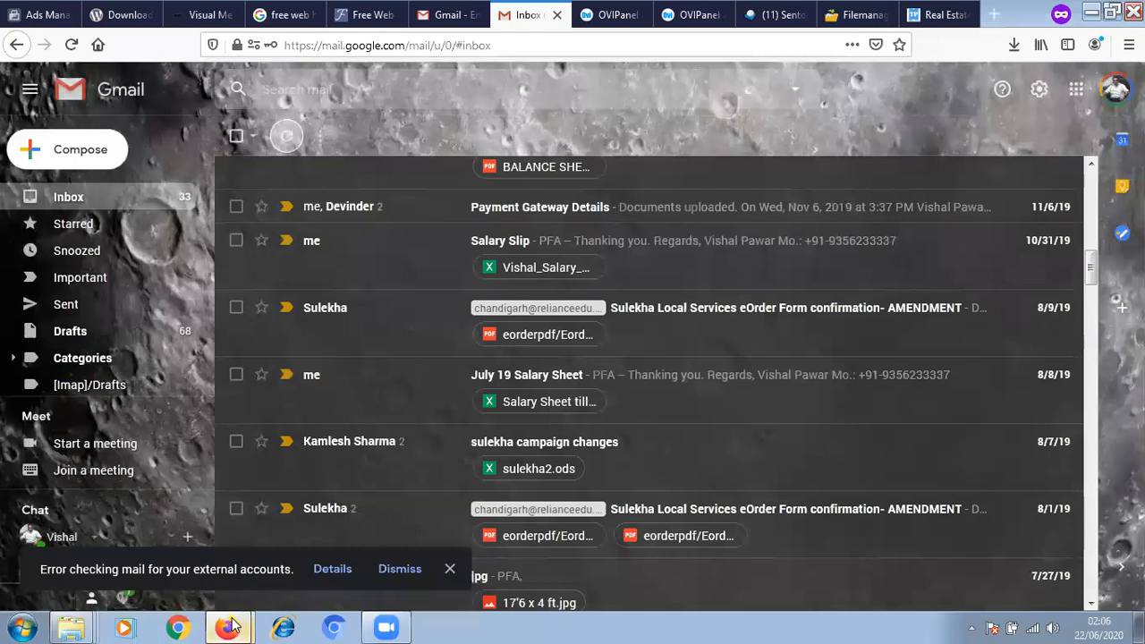
{"action": "left_click", "coordinate": [944, 8]}
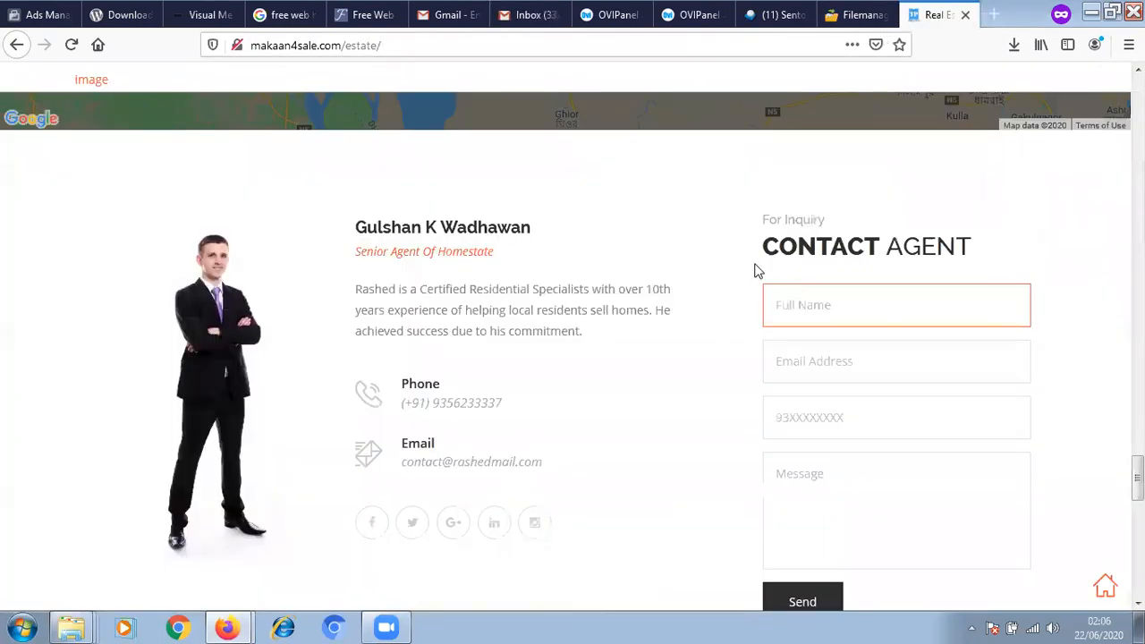
Reload the site and submit a Contact Agent enquiry with the Gmail address, a phone number and message 'test'
{"action": "left_click", "coordinate": [70, 45]}
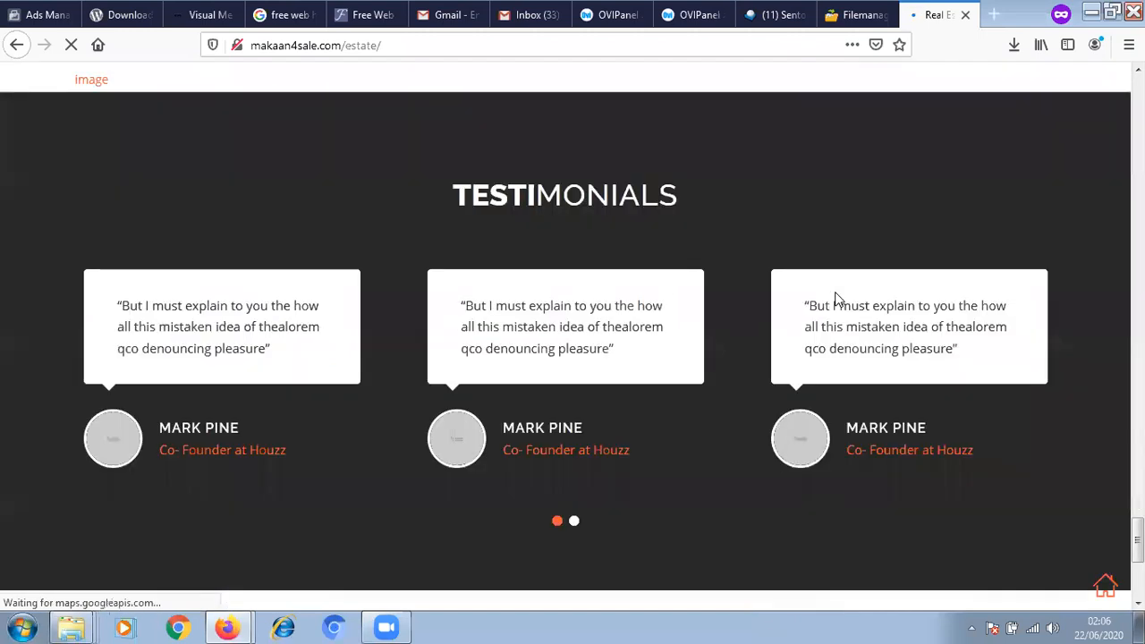
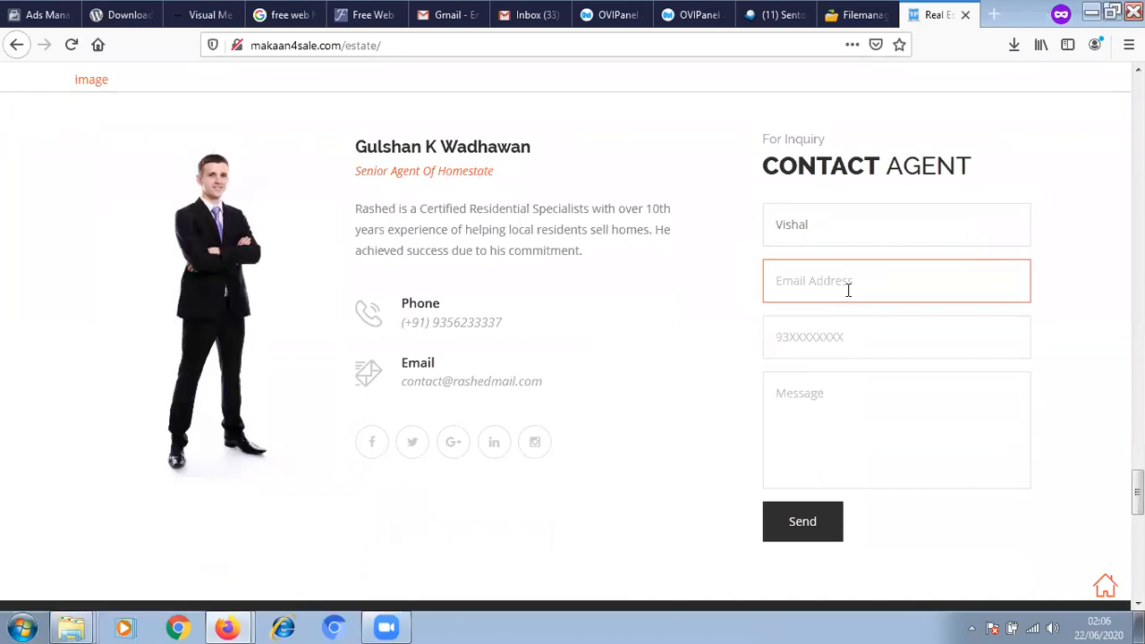
{"action": "key", "text": "Tab"}
{"action": "type", "text": "93"}
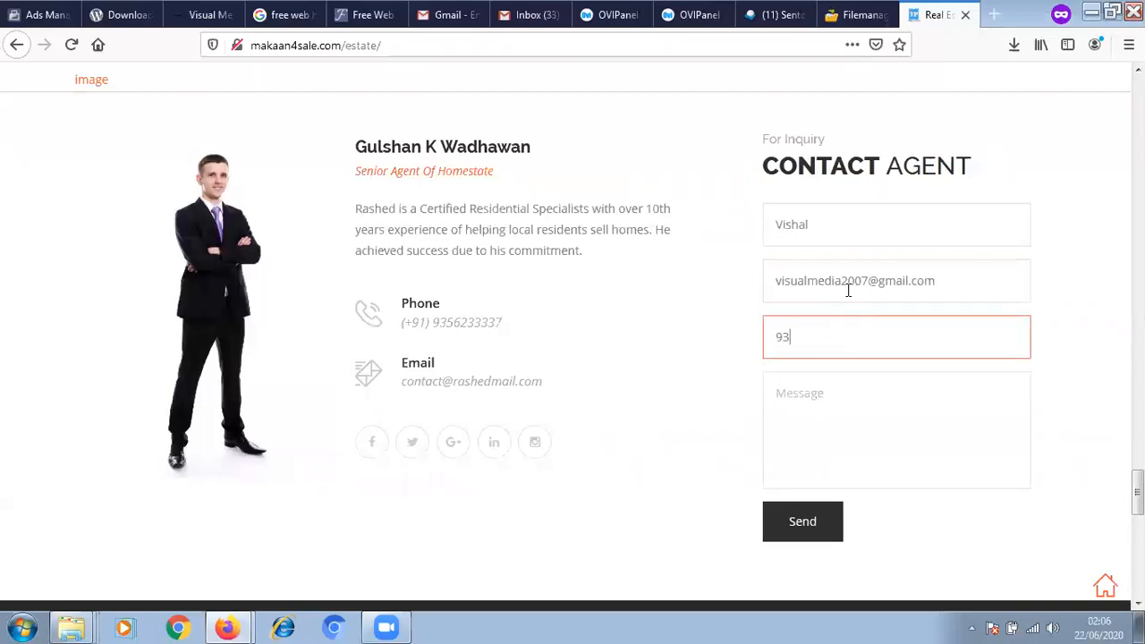
{"action": "key", "text": "Tab"}
{"action": "type", "text": "t"}
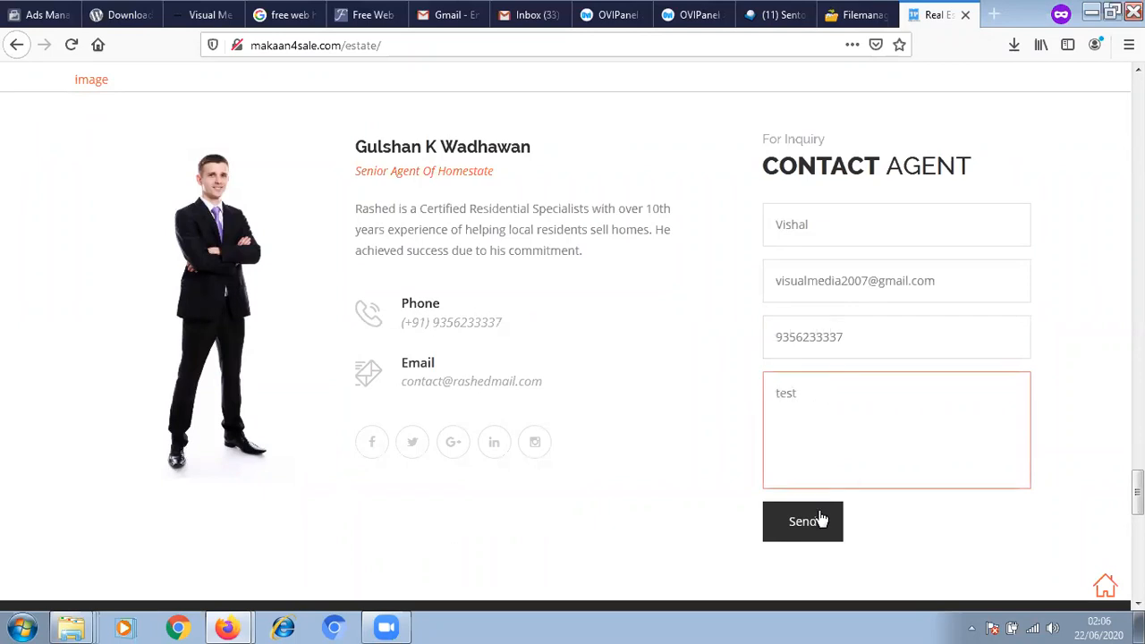
{"action": "left_click", "coordinate": [815, 524]}
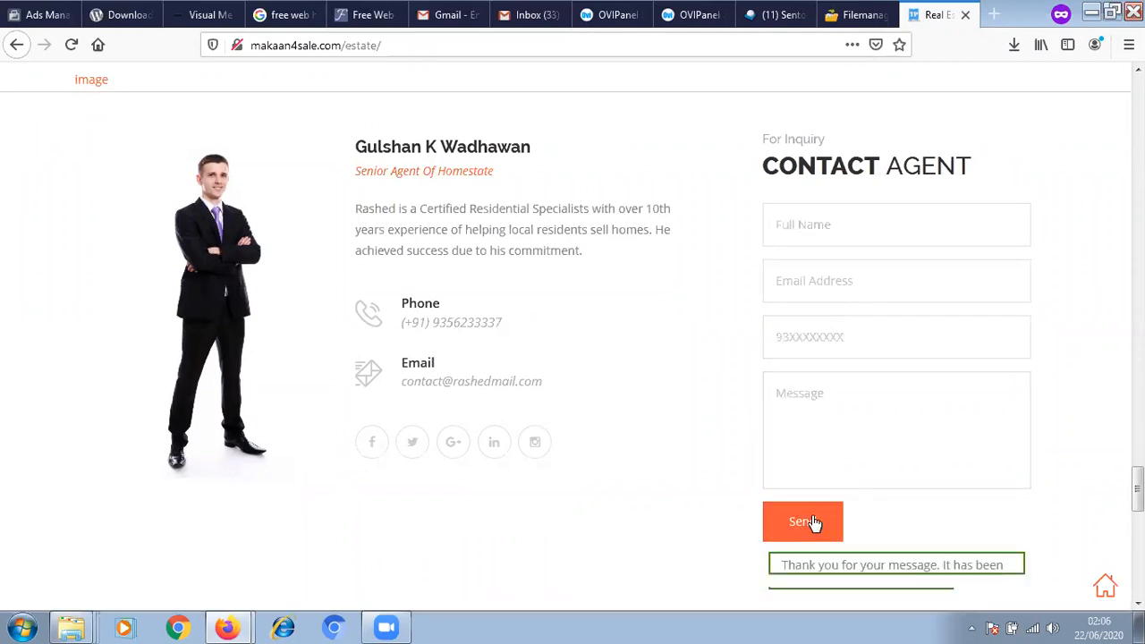
{"action": "scroll", "coordinate": [812, 521], "scroll_direction": "down", "scroll_amount": 2}
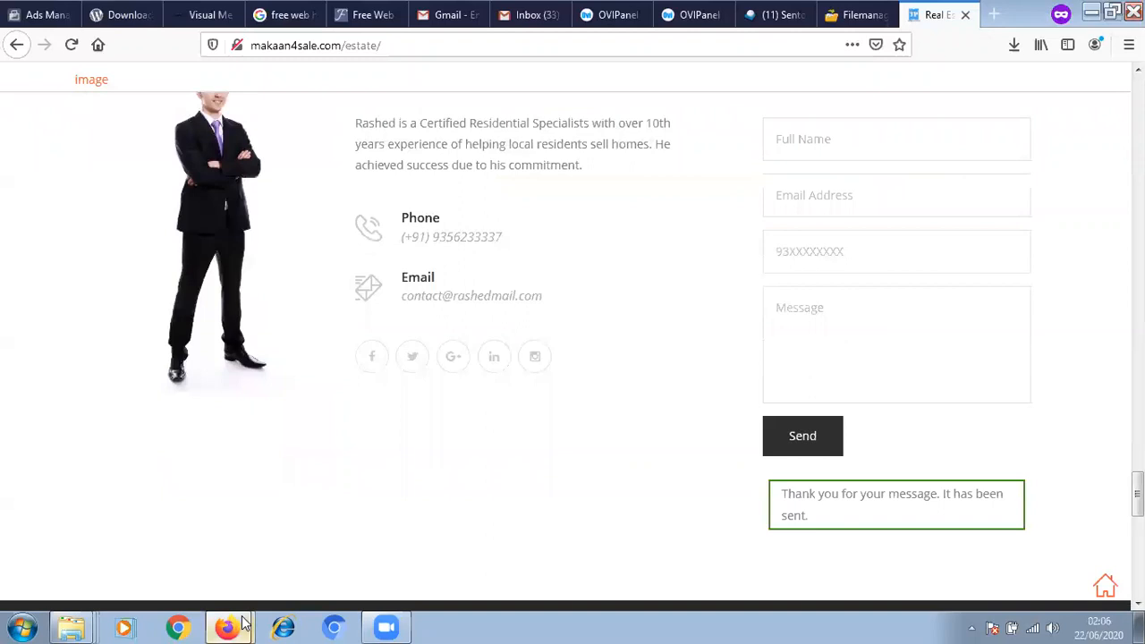
{"action": "mouse_move", "coordinate": [242, 623]}
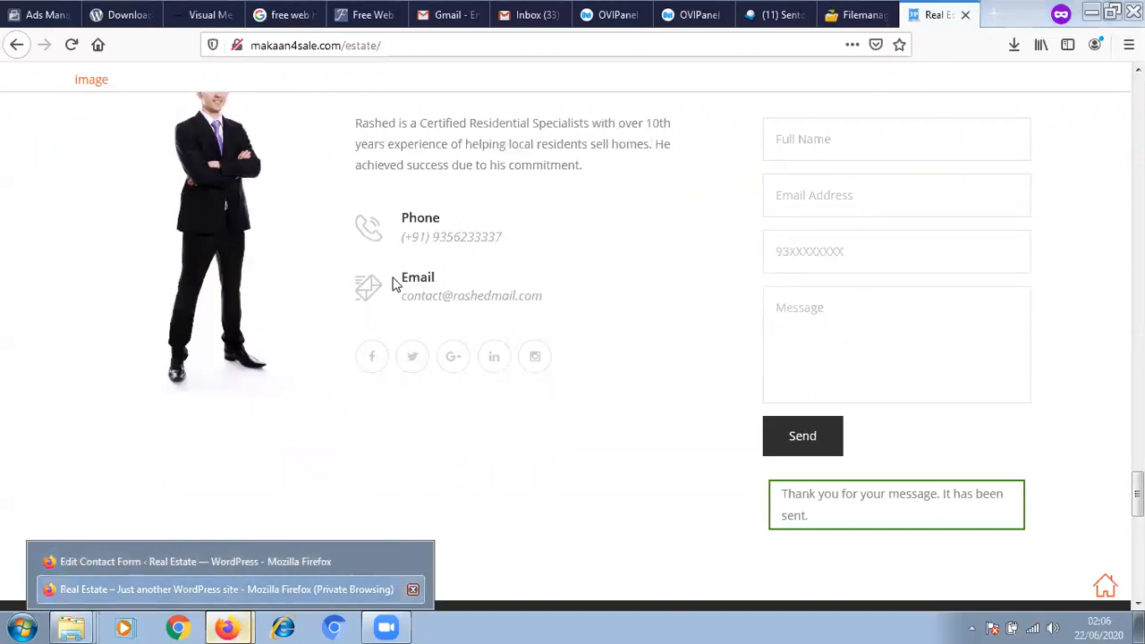
{"action": "left_click", "coordinate": [531, 15]}
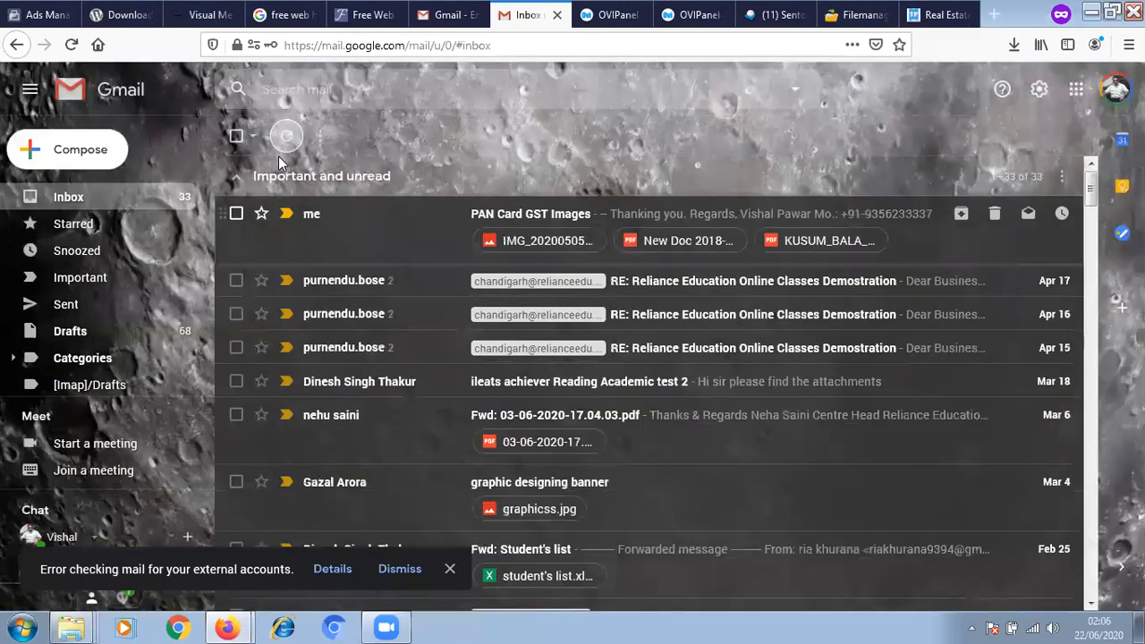
Refresh Gmail and open the WordPress 'New Qery is received' email
{"action": "left_click", "coordinate": [287, 135]}
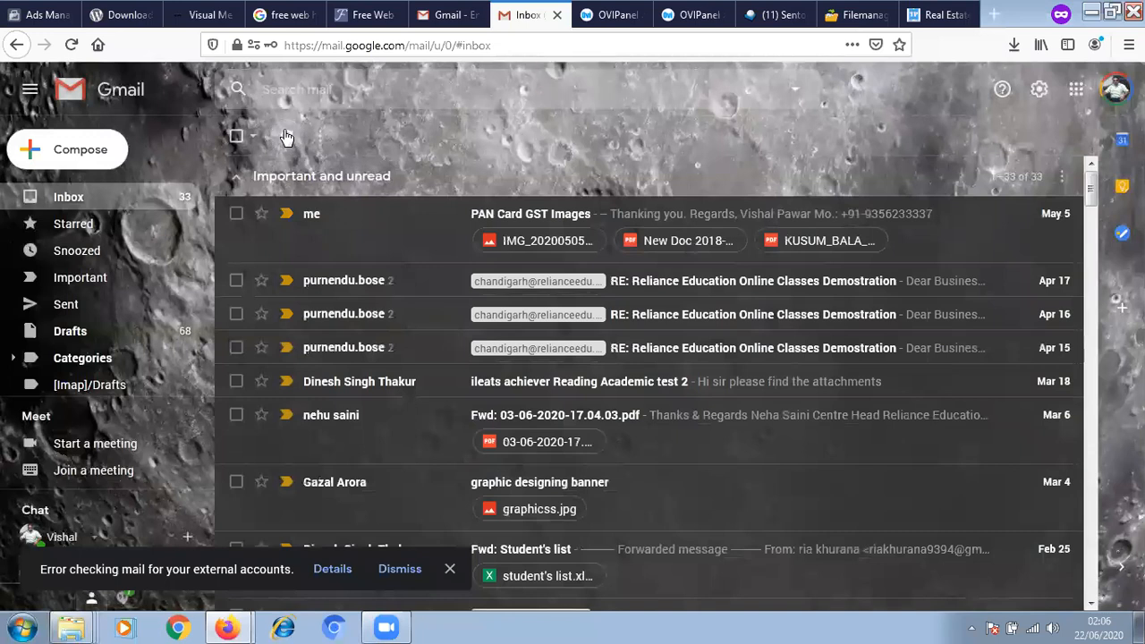
{"action": "left_click", "coordinate": [286, 136]}
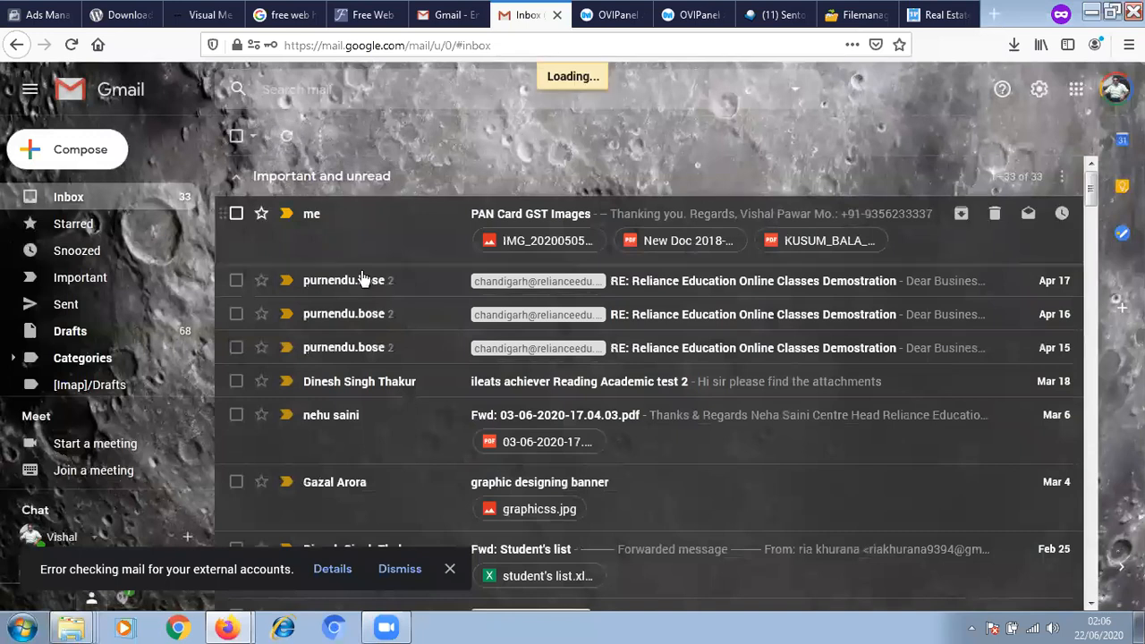
{"action": "scroll", "coordinate": [383, 319], "scroll_direction": "down", "scroll_amount": 20}
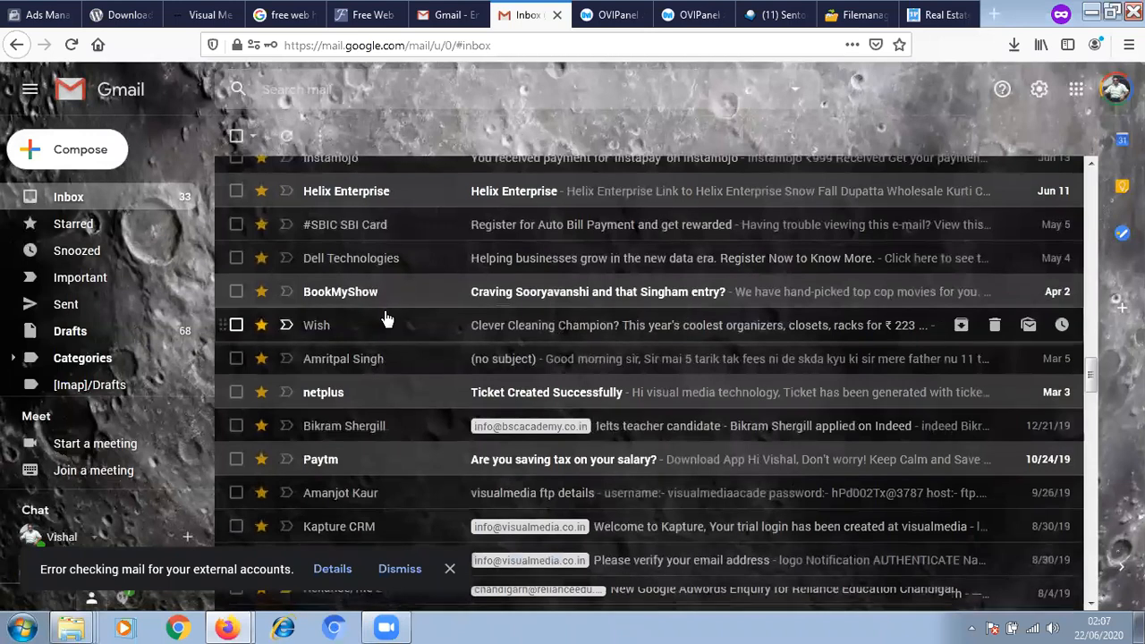
{"action": "scroll", "coordinate": [385, 322], "scroll_direction": "down", "scroll_amount": 10}
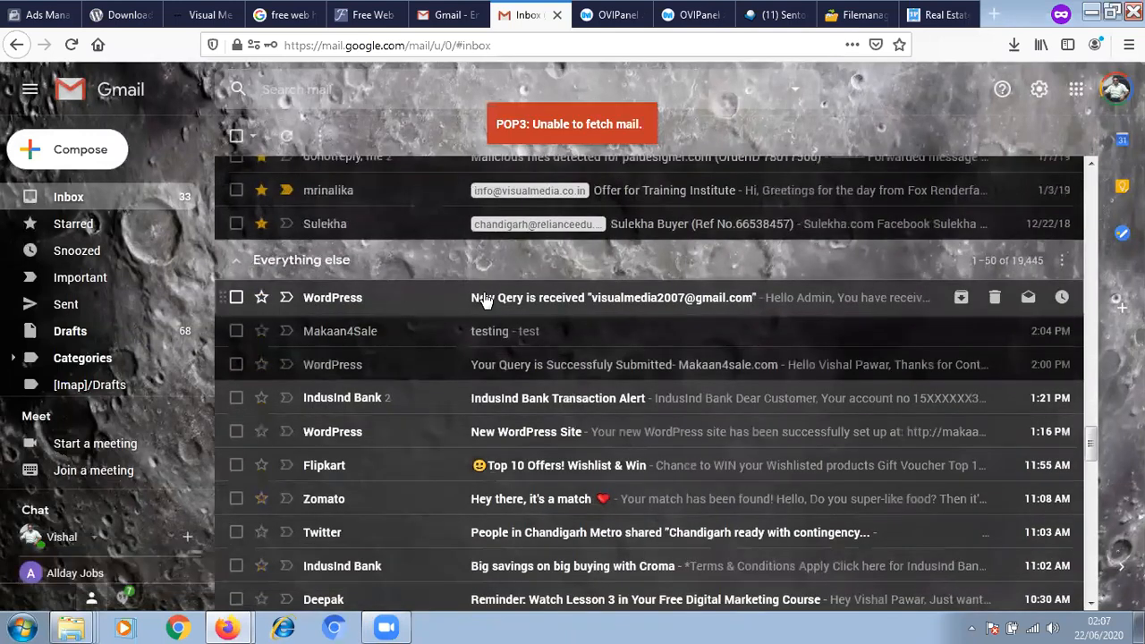
{"action": "left_click", "coordinate": [483, 298]}
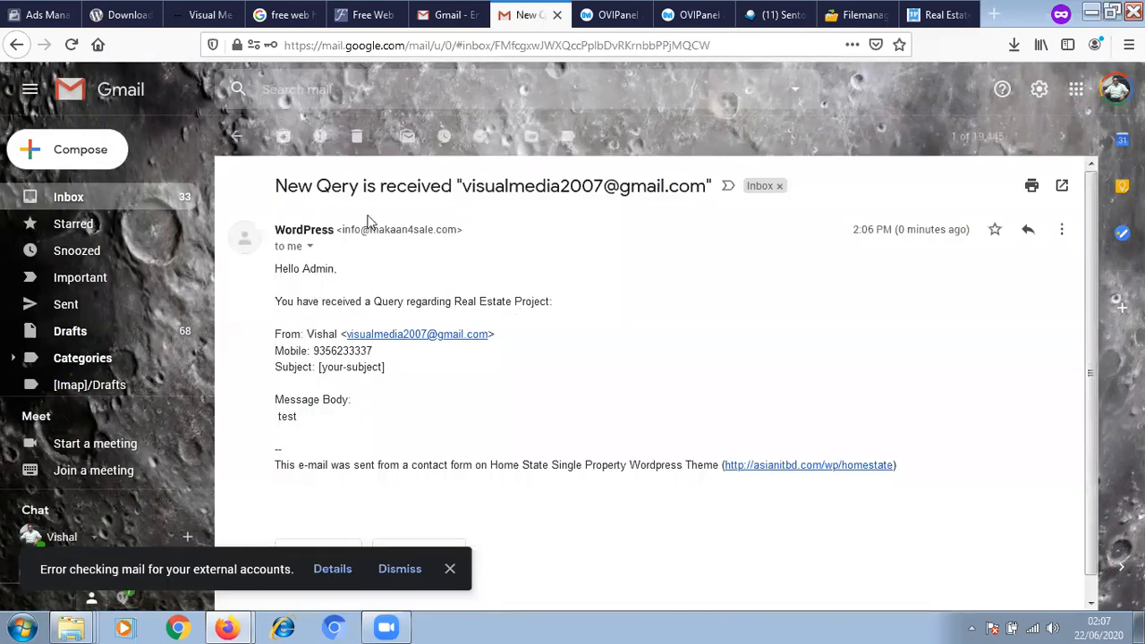
Review the email's subject, sender, mobile number, [your-subject] placeholder and 'test' message
{"action": "left_click_drag", "start_coordinate": [299, 186], "coordinate": [695, 188]}
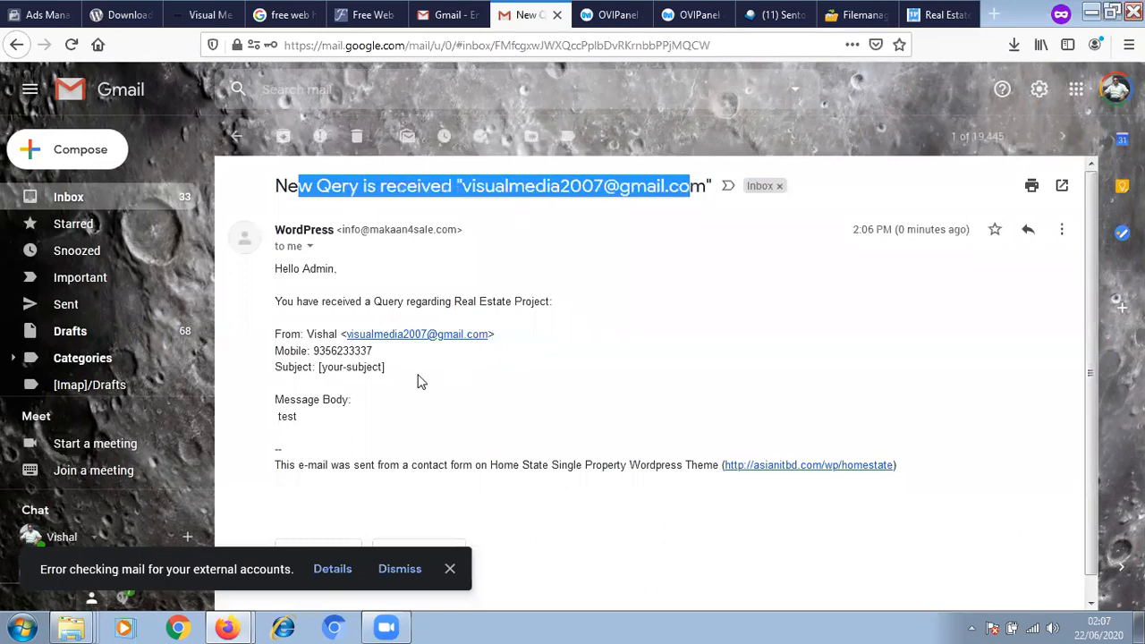
{"action": "left_click_drag", "start_coordinate": [325, 337], "coordinate": [450, 335]}
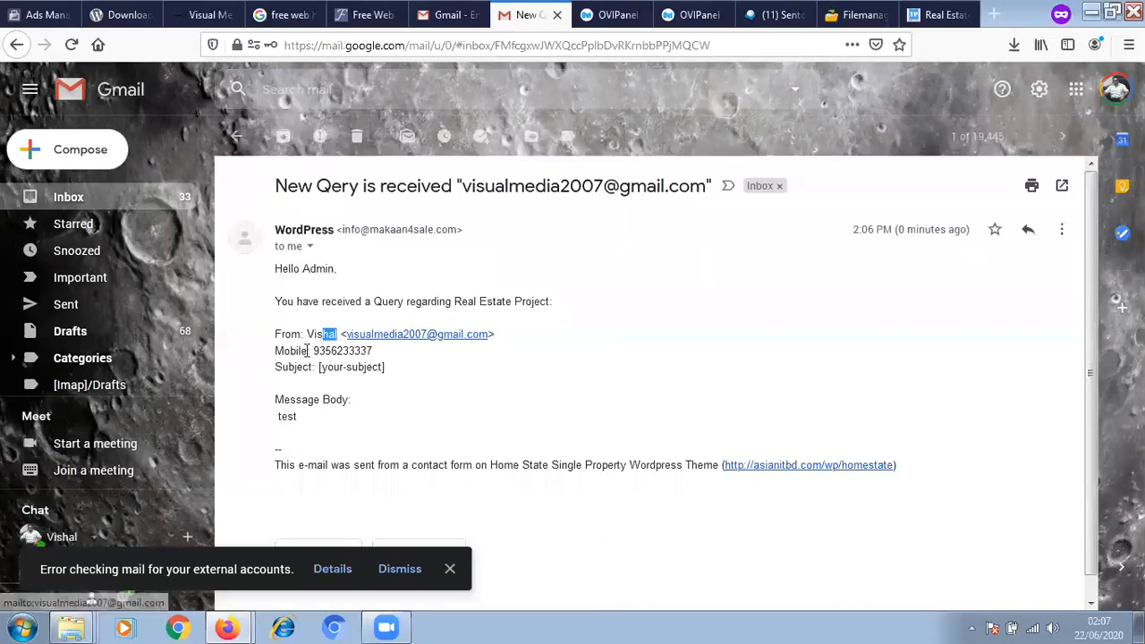
{"action": "left_click_drag", "start_coordinate": [319, 351], "coordinate": [399, 369]}
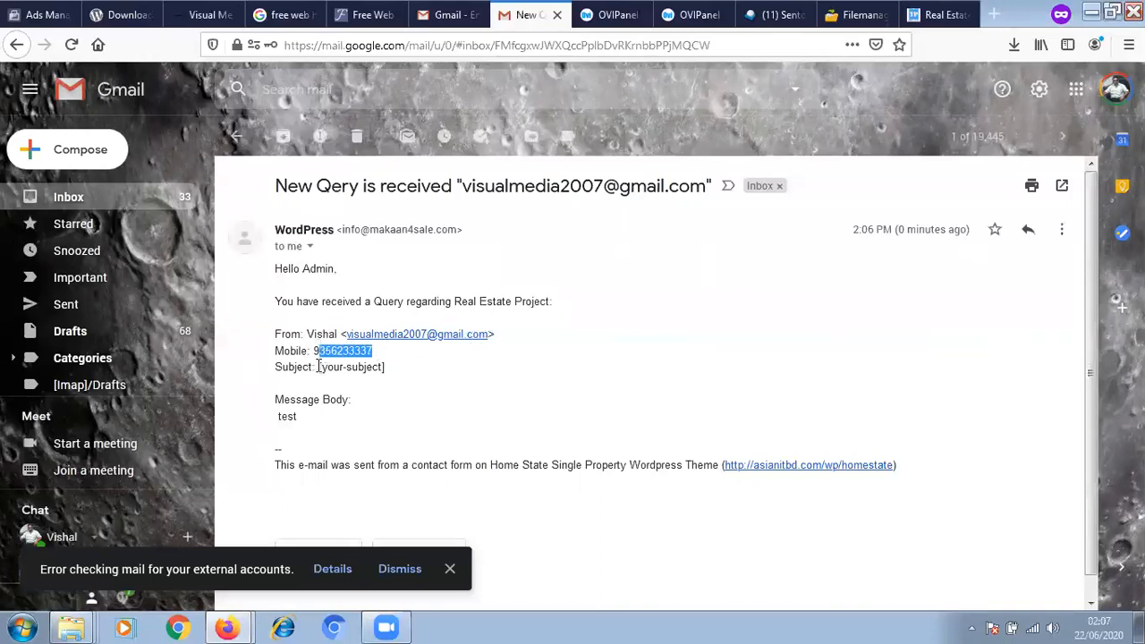
{"action": "left_click_drag", "start_coordinate": [318, 367], "coordinate": [417, 378]}
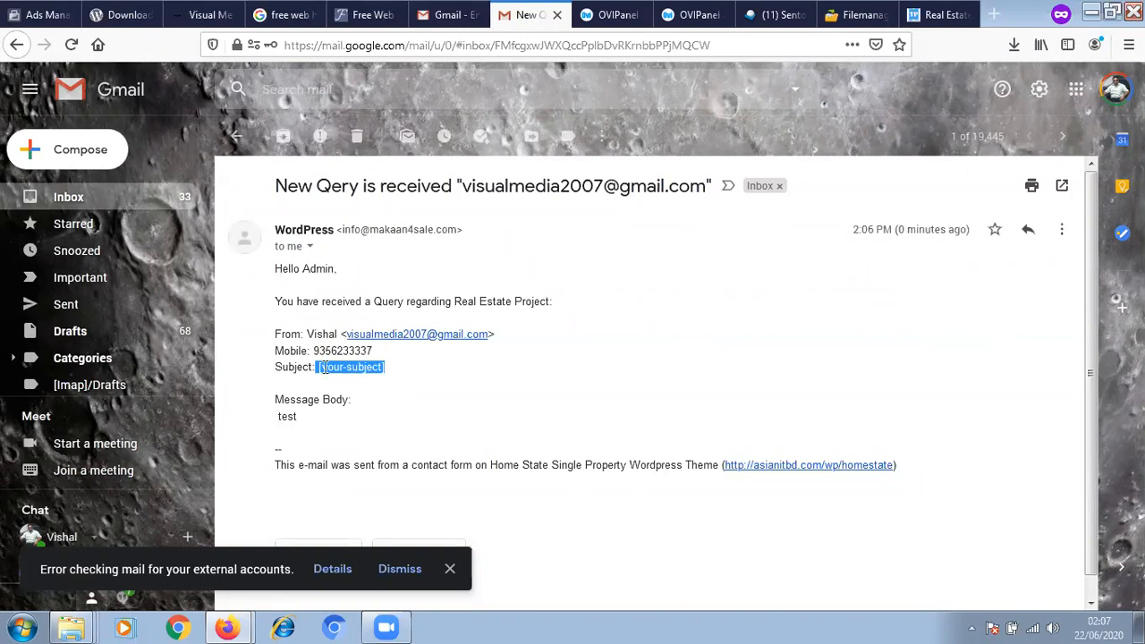
{"action": "left_click_drag", "start_coordinate": [293, 402], "coordinate": [319, 426]}
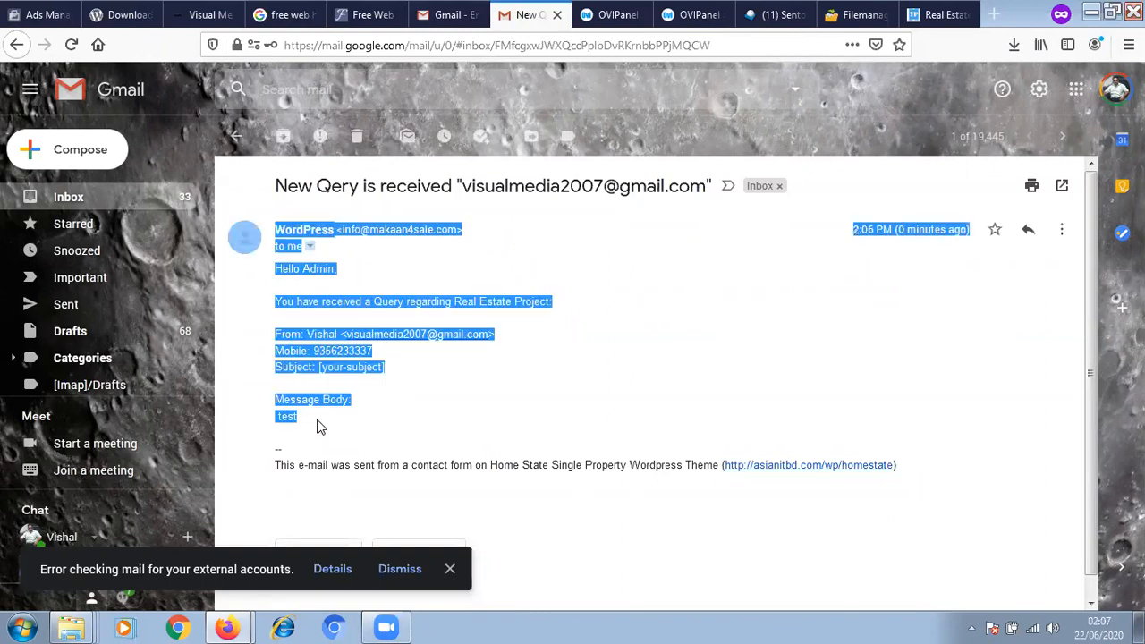
{"action": "left_click", "coordinate": [475, 431]}
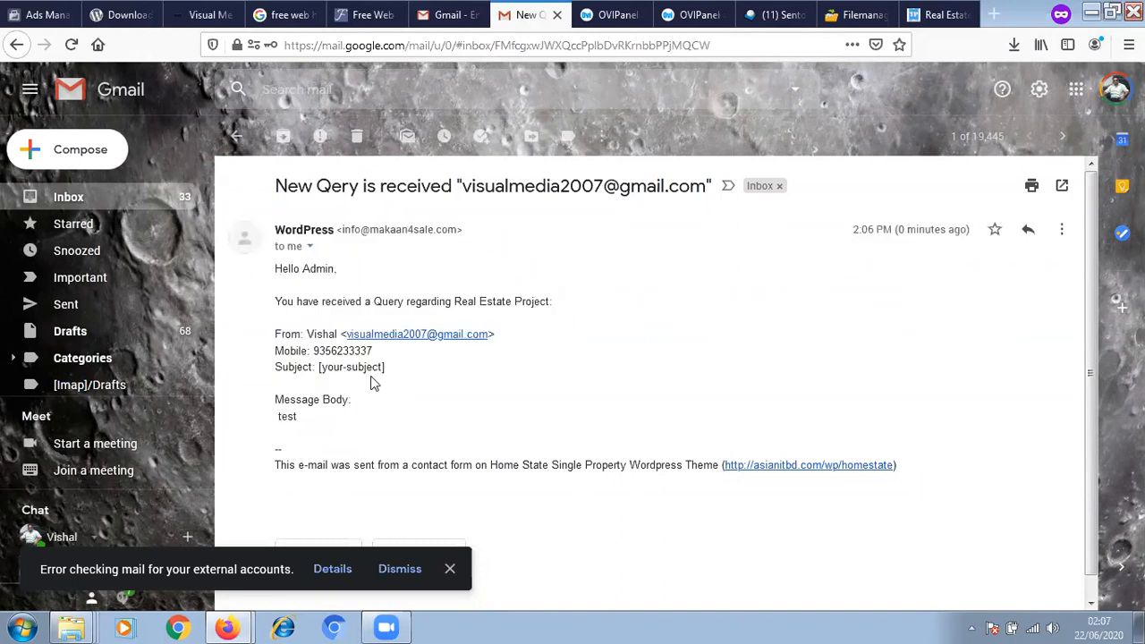
{"action": "left_click", "coordinate": [936, 14]}
Submit the Contact Agent form again on the live page
{"action": "scroll", "coordinate": [626, 377], "scroll_direction": "up", "scroll_amount": 3}
{"action": "scroll", "coordinate": [625, 377], "scroll_direction": "up", "scroll_amount": 15}
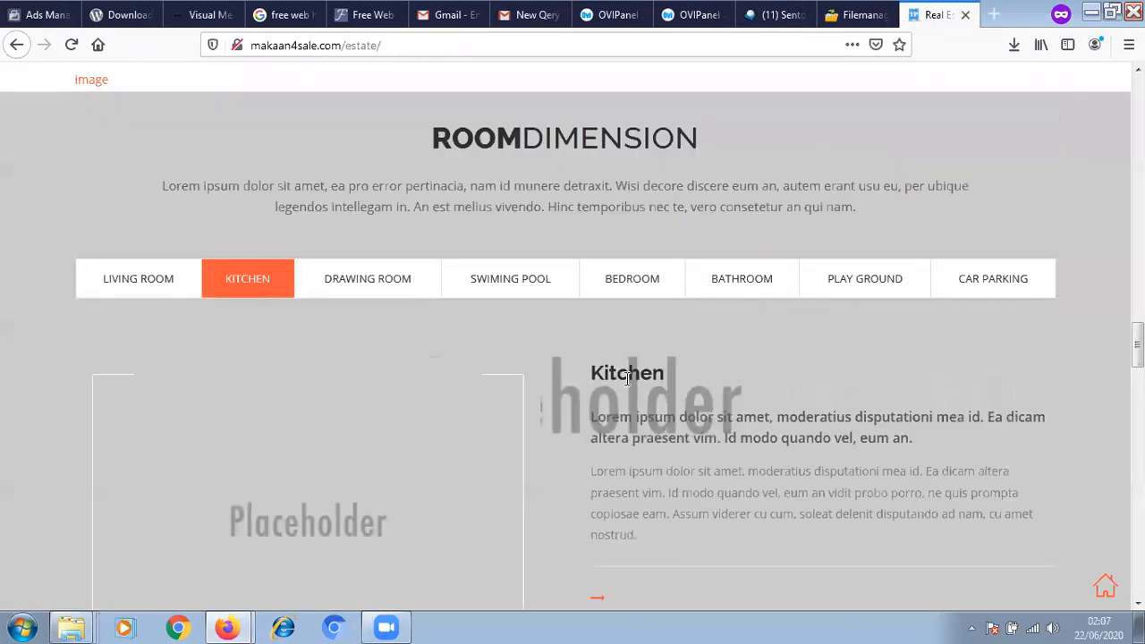
{"action": "scroll", "coordinate": [625, 384], "scroll_direction": "up", "scroll_amount": 15}
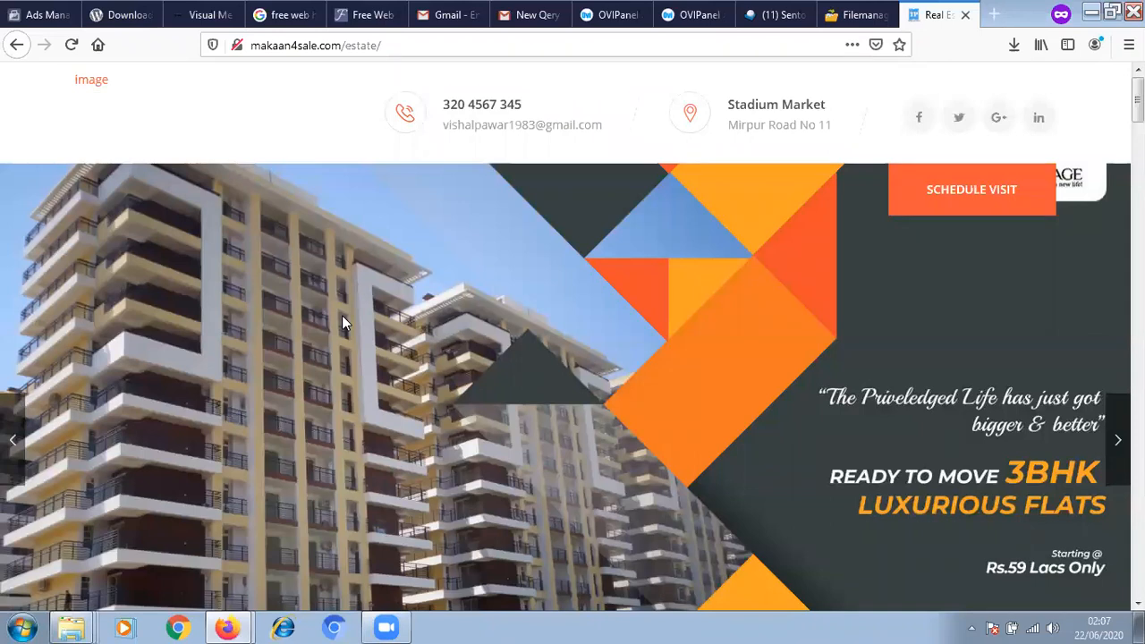
{"action": "scroll", "coordinate": [686, 439], "scroll_direction": "down", "scroll_amount": 10}
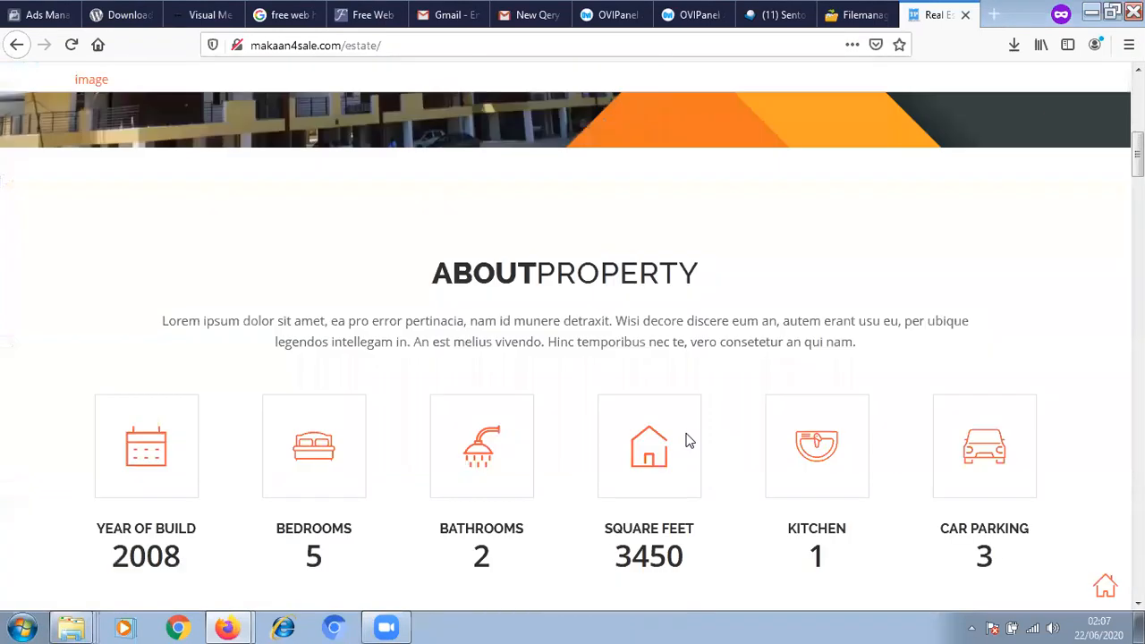
{"action": "scroll", "coordinate": [686, 442], "scroll_direction": "down", "scroll_amount": 10}
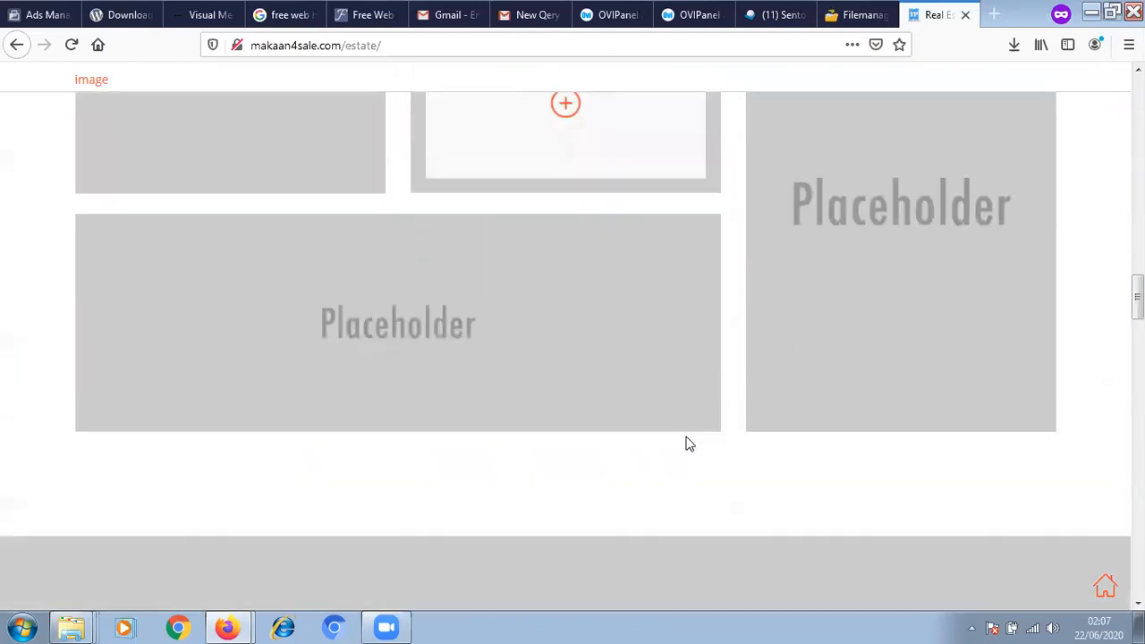
{"action": "scroll", "coordinate": [686, 438], "scroll_direction": "down", "scroll_amount": 10}
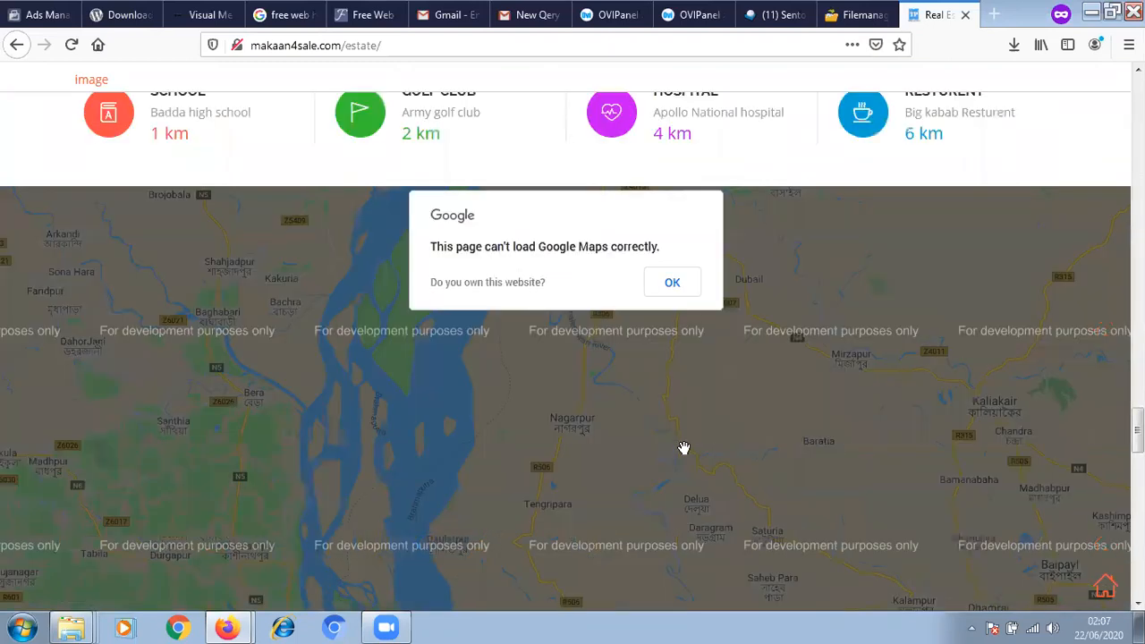
{"action": "scroll", "coordinate": [789, 433], "scroll_direction": "down", "scroll_amount": 1}
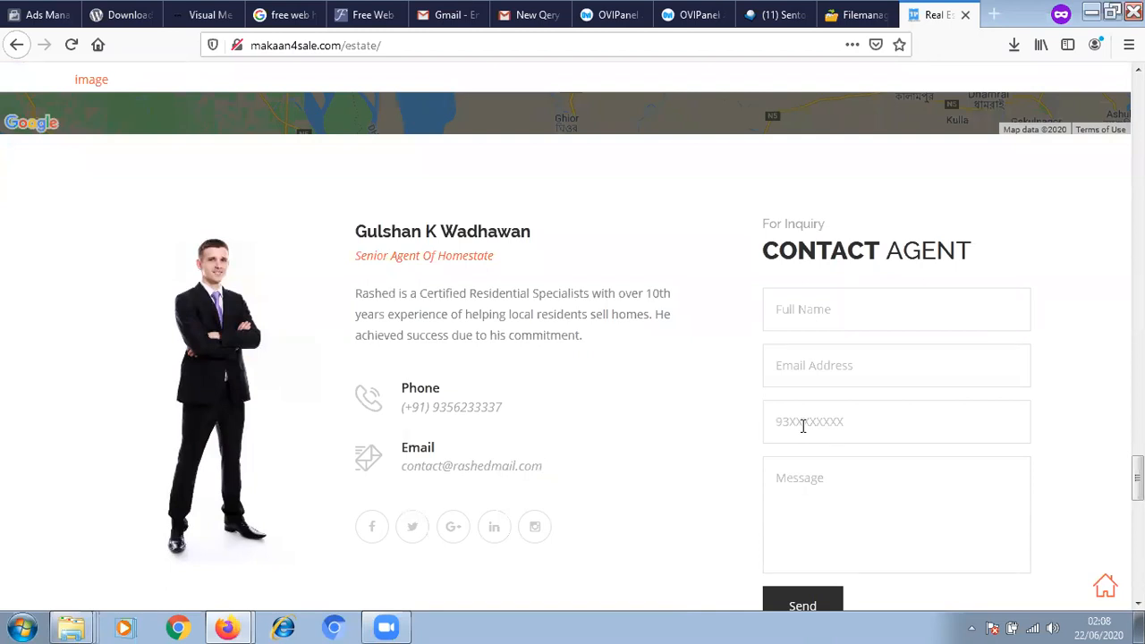
{"action": "scroll", "coordinate": [915, 281], "scroll_direction": "down", "scroll_amount": 3}
{"action": "left_click", "coordinate": [829, 455]}
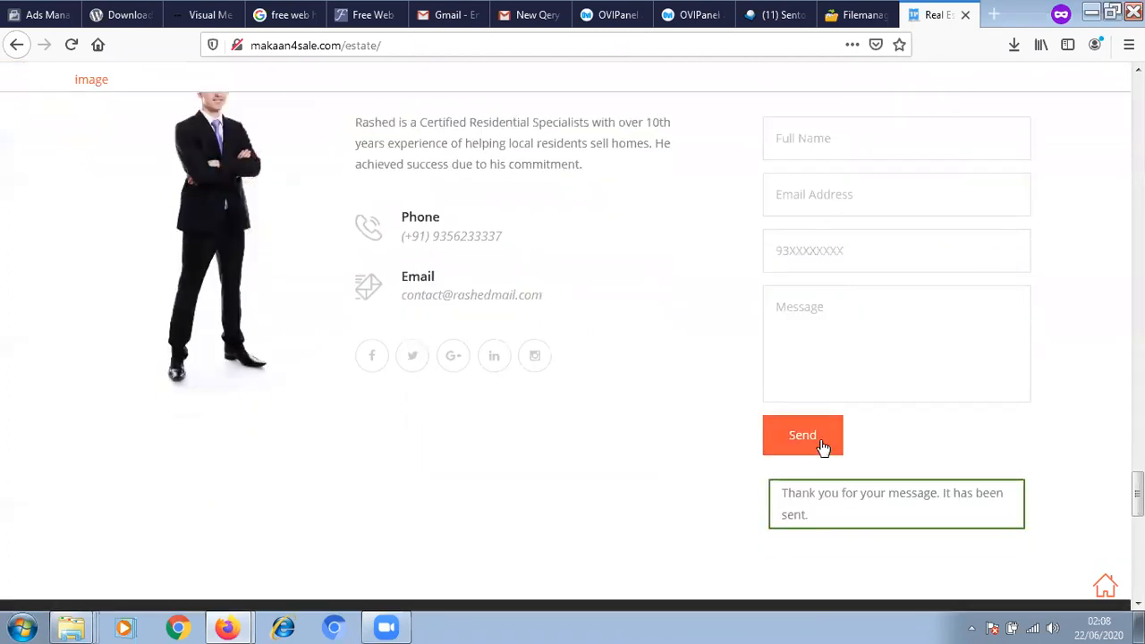
Return to the top of the page and bring up the Contact Agent Form's Mail settings
{"action": "scroll", "coordinate": [595, 449], "scroll_direction": "up", "scroll_amount": 5}
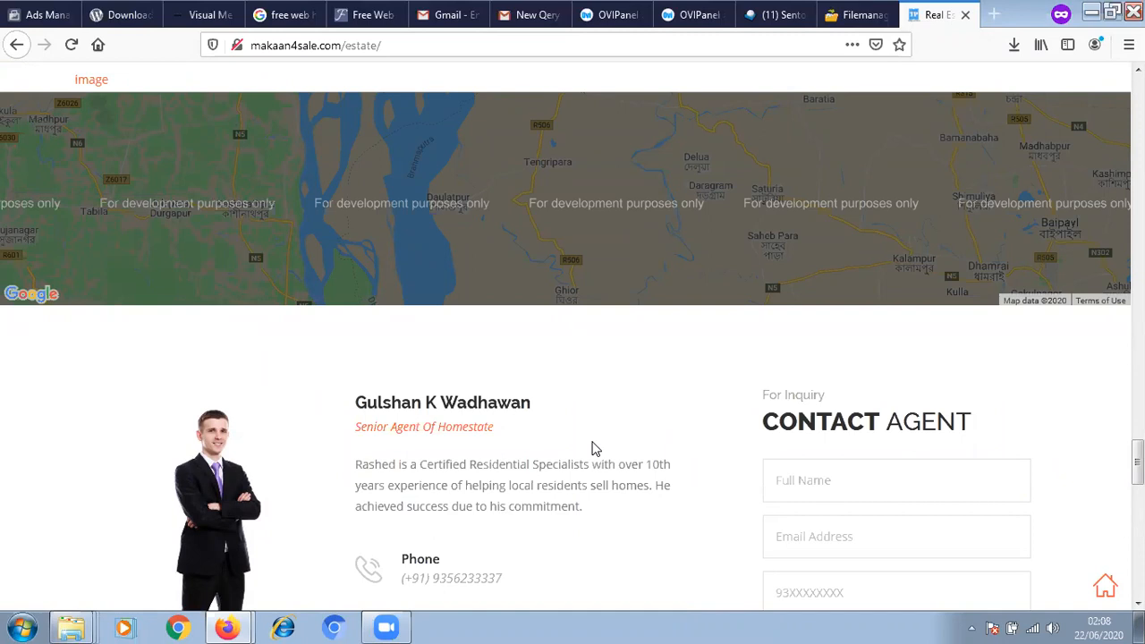
{"action": "scroll", "coordinate": [828, 416], "scroll_direction": "down", "scroll_amount": 1}
{"action": "scroll", "coordinate": [821, 420], "scroll_direction": "down", "scroll_amount": 2}
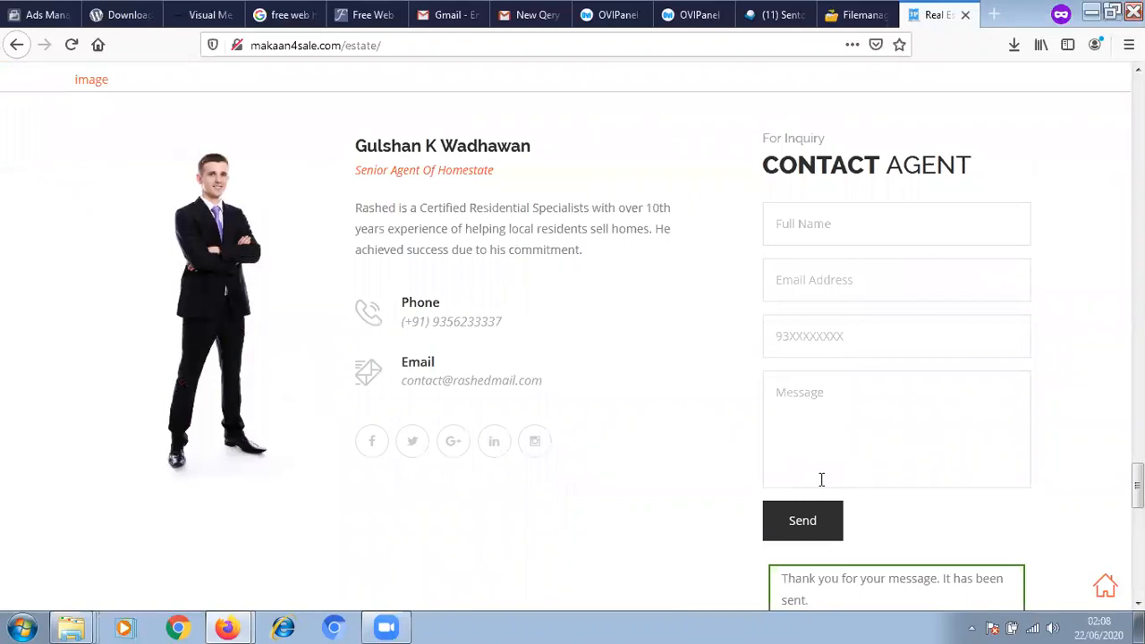
{"action": "scroll", "coordinate": [822, 480], "scroll_direction": "up", "scroll_amount": 20}
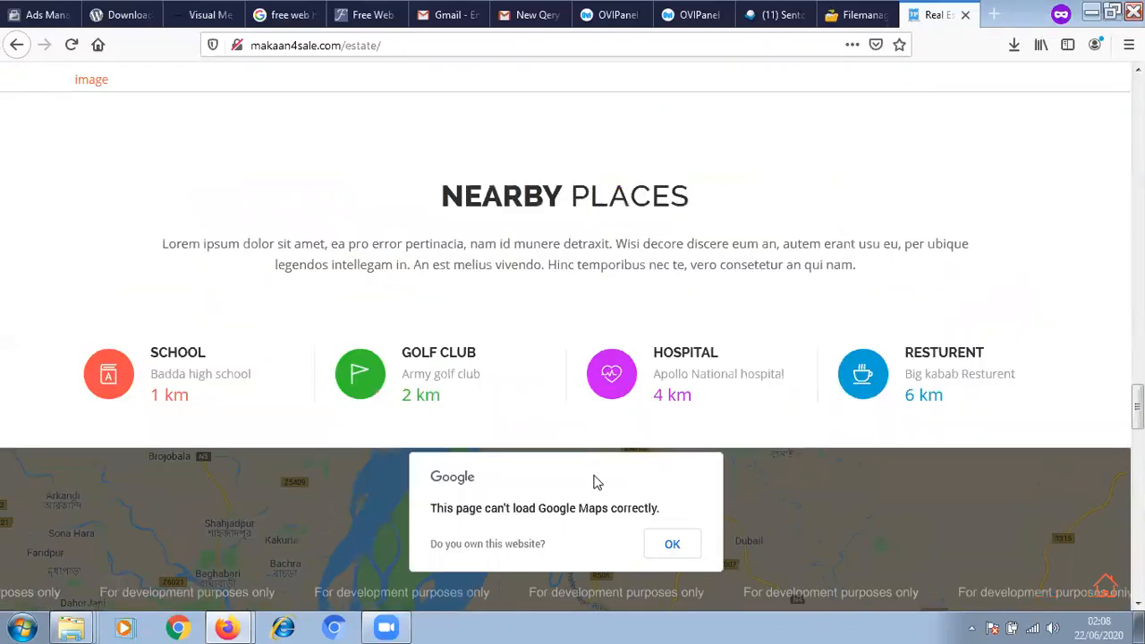
{"action": "scroll", "coordinate": [577, 466], "scroll_direction": "up", "scroll_amount": 20}
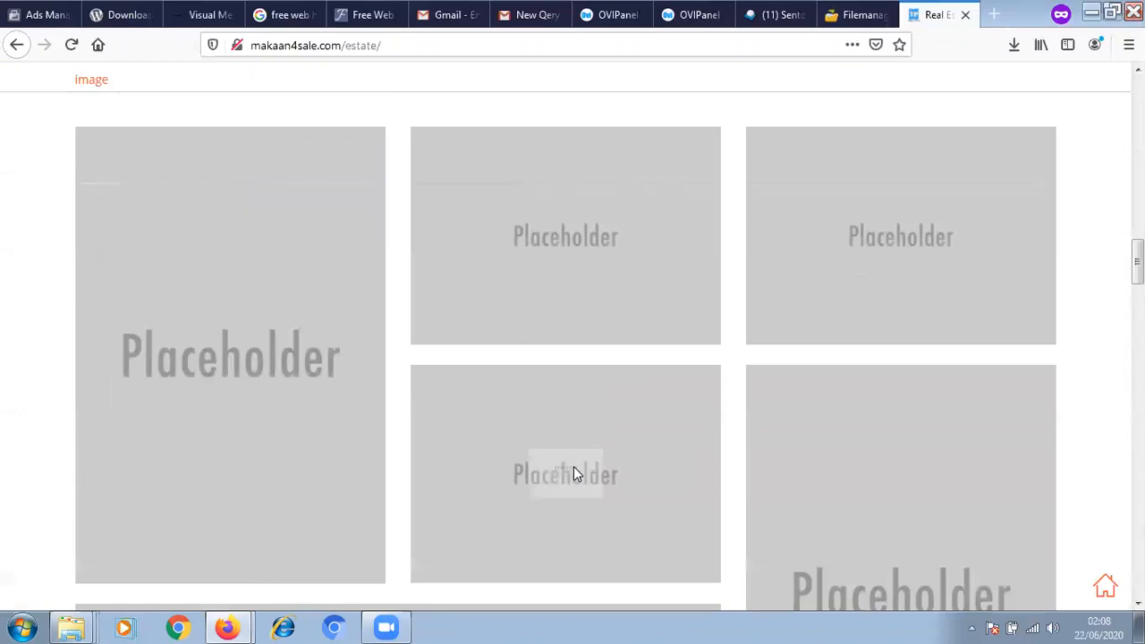
{"action": "scroll", "coordinate": [577, 475], "scroll_direction": "up", "scroll_amount": 8}
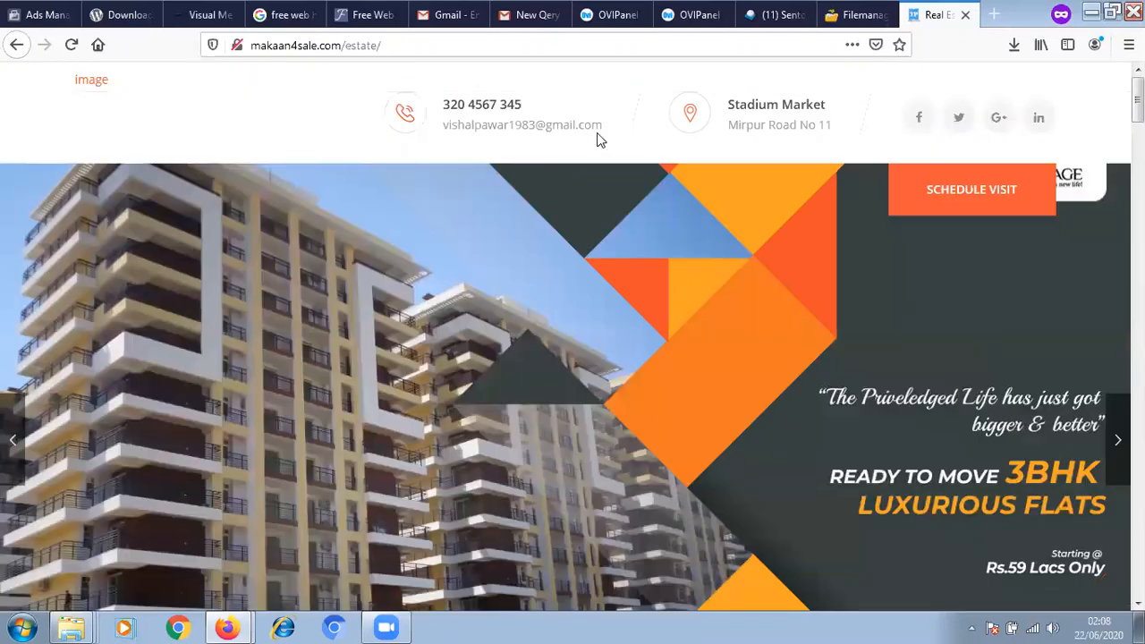
{"action": "scroll", "coordinate": [517, 476], "scroll_direction": "down", "scroll_amount": 3}
{"action": "scroll", "coordinate": [519, 478], "scroll_direction": "up", "scroll_amount": 3}
{"action": "key", "text": "alt+Tab"}
{"action": "scroll", "coordinate": [524, 474], "scroll_direction": "up", "scroll_amount": 3}
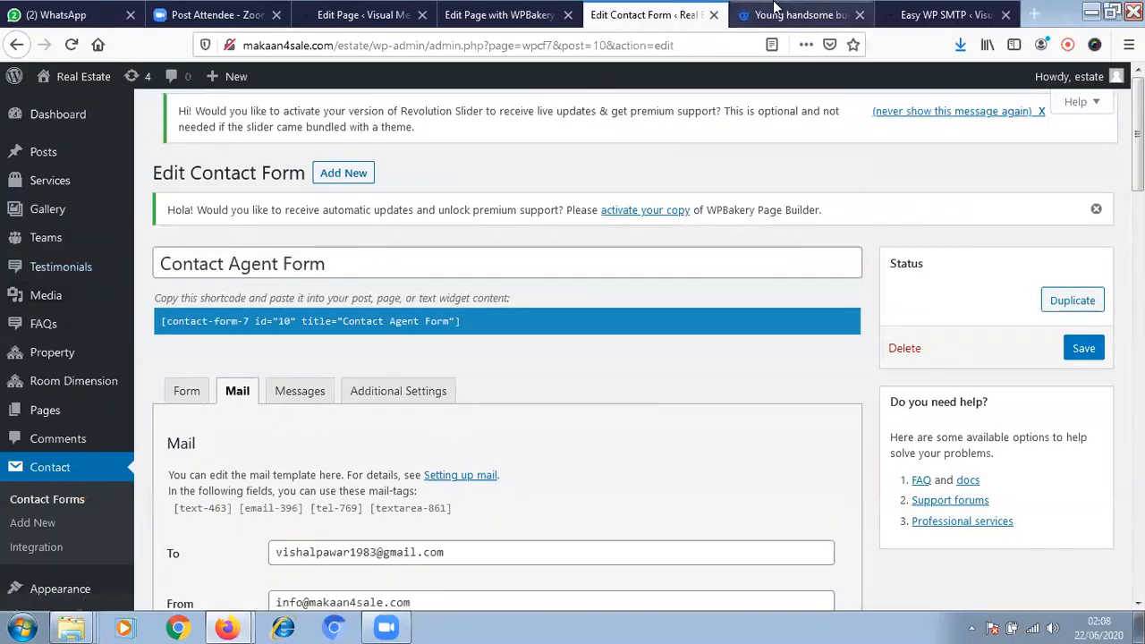
Close the stock photo, Easy WP SMTP and Visual Media editor browser tabs
{"action": "left_click", "coordinate": [839, 11]}
{"action": "left_click", "coordinate": [860, 15]}
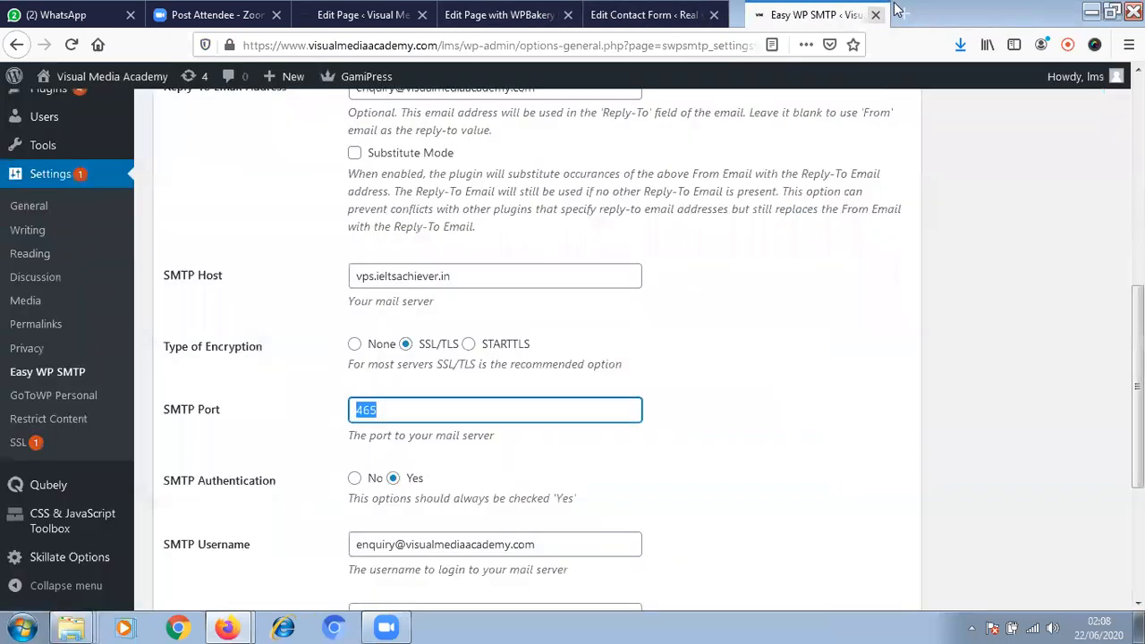
{"action": "left_click", "coordinate": [860, 15]}
{"action": "left_click", "coordinate": [579, 11]}
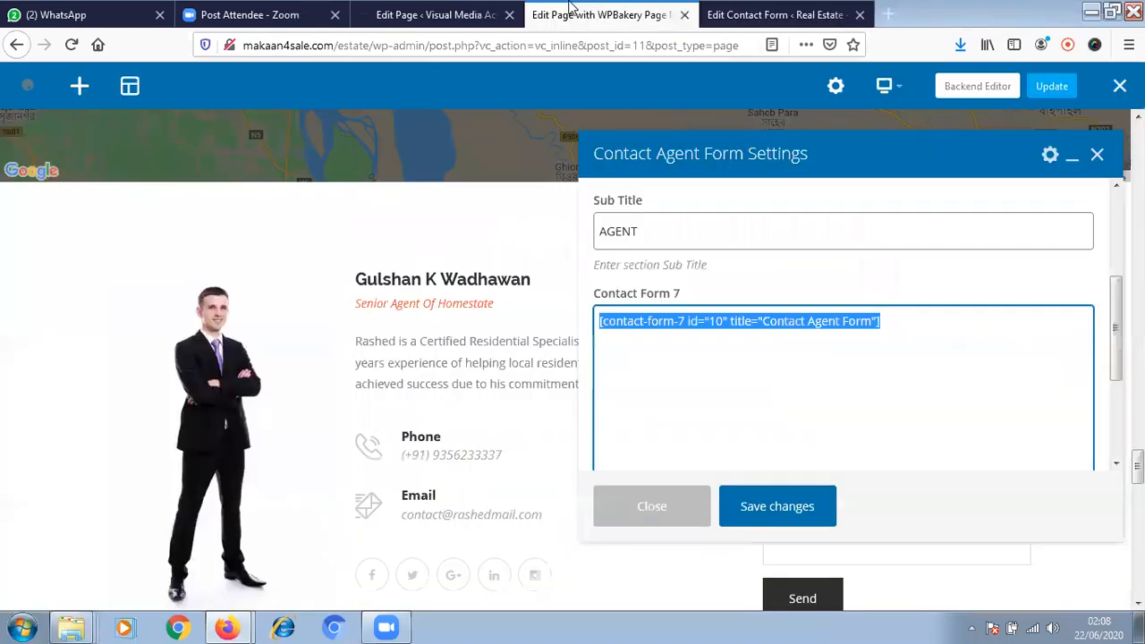
{"action": "left_click", "coordinate": [472, 9]}
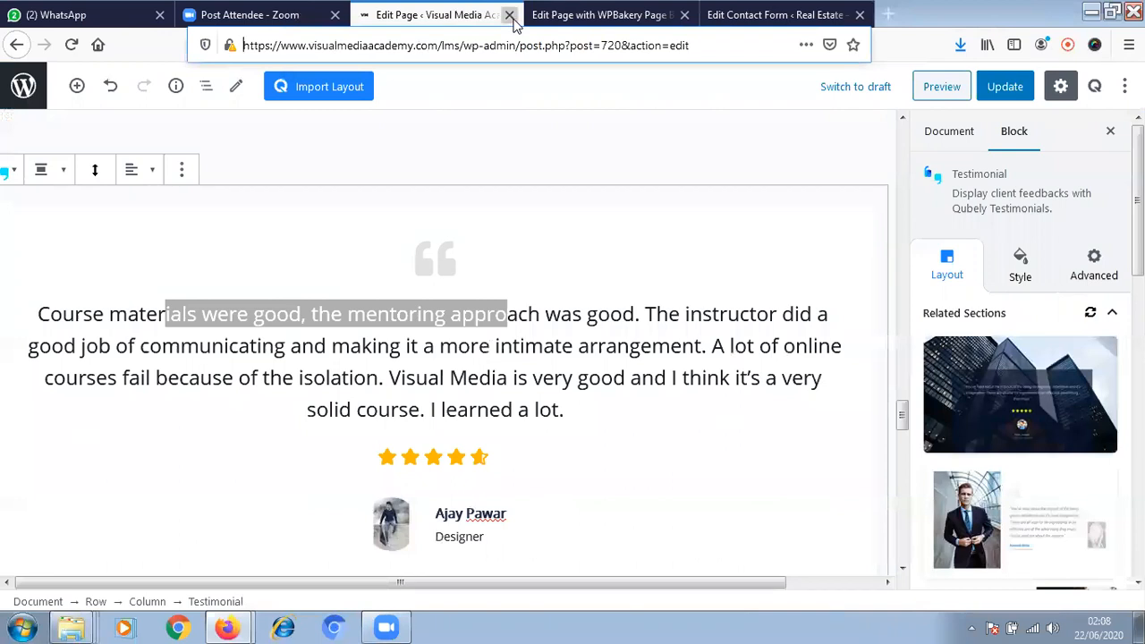
{"action": "left_click", "coordinate": [509, 16]}
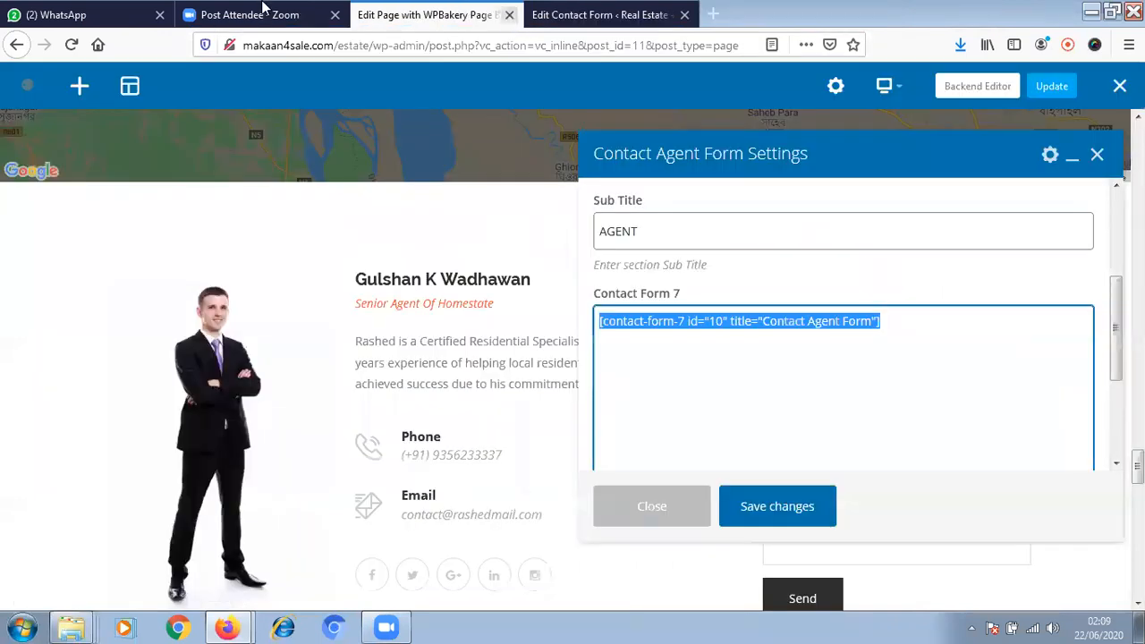
{"action": "left_click", "coordinate": [265, 10]}
{"action": "left_click", "coordinate": [360, 17]}
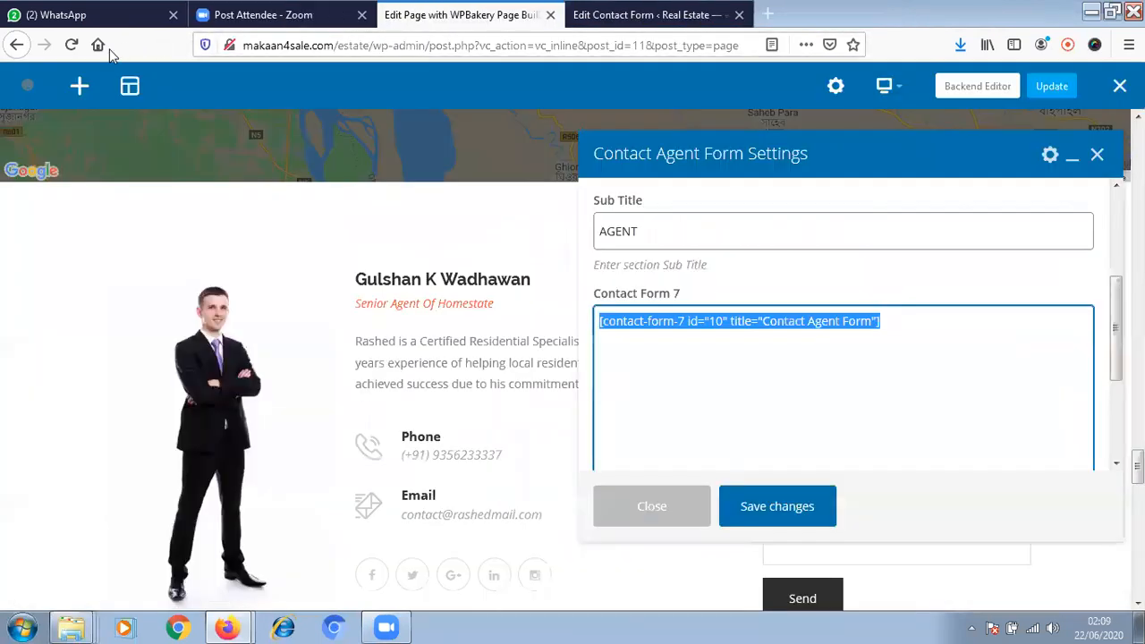
Exit the WPBakery front-end editor without saving and go to the admin Dashboard
{"action": "key", "text": "alt+Tab"}
{"action": "key", "text": "alt+Tab"}
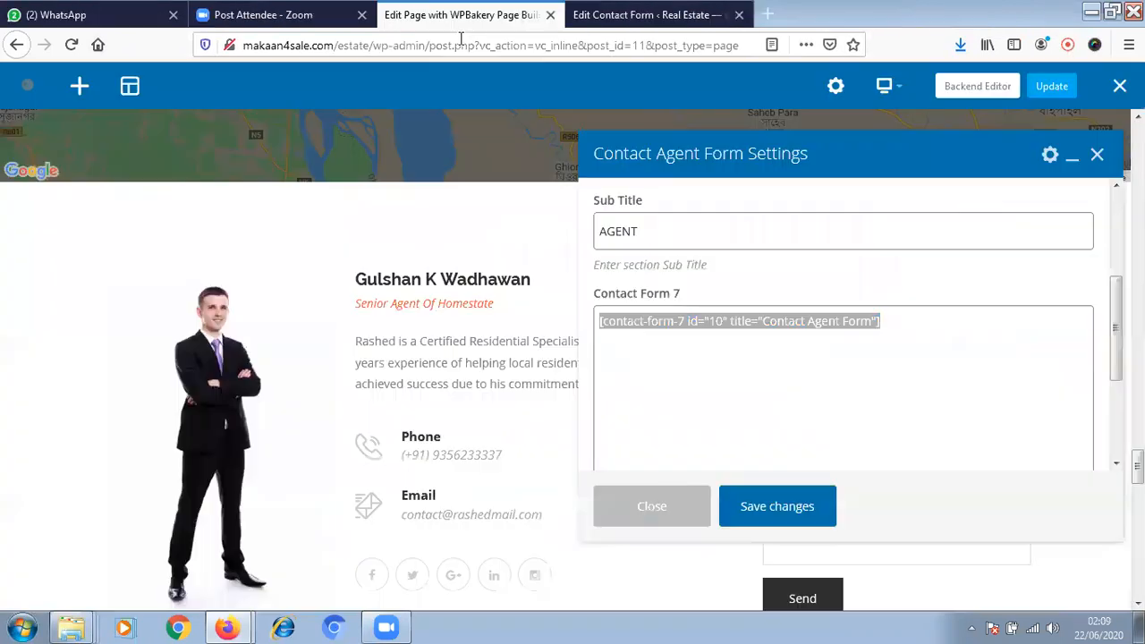
{"action": "left_click", "coordinate": [323, 47]}
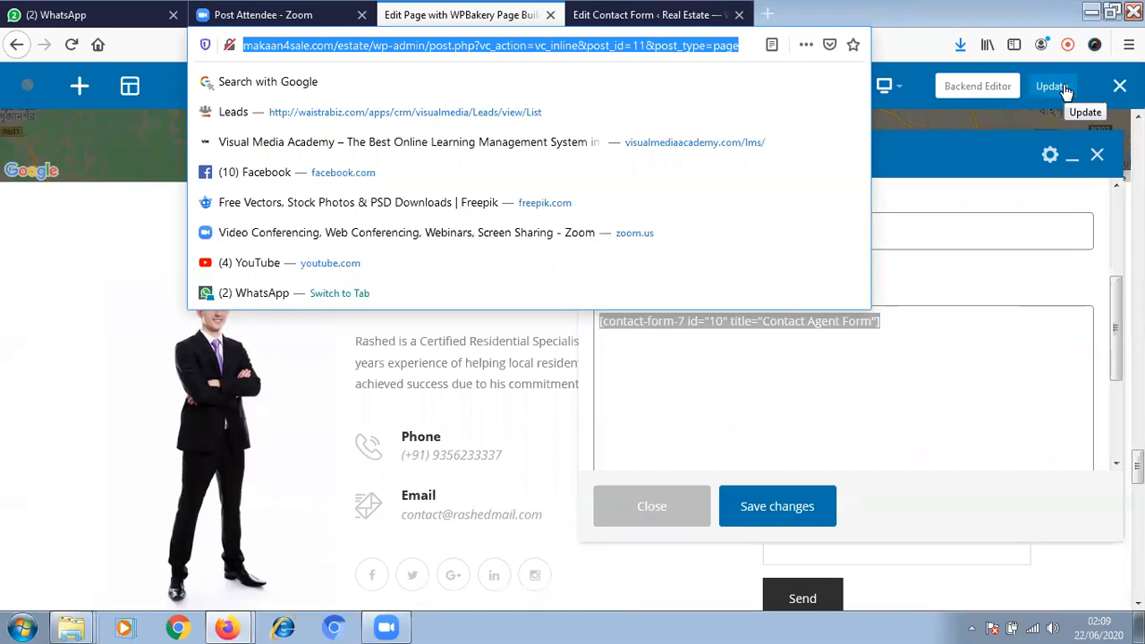
{"action": "left_click", "coordinate": [1062, 88]}
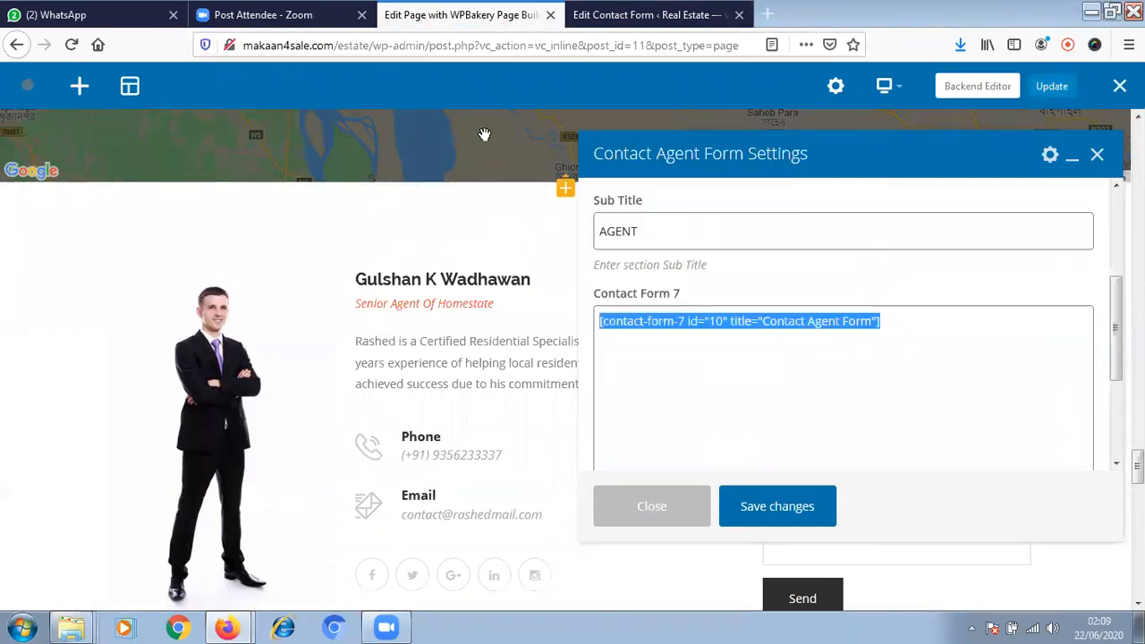
{"action": "left_click", "coordinate": [1120, 86]}
{"action": "left_click", "coordinate": [685, 302]}
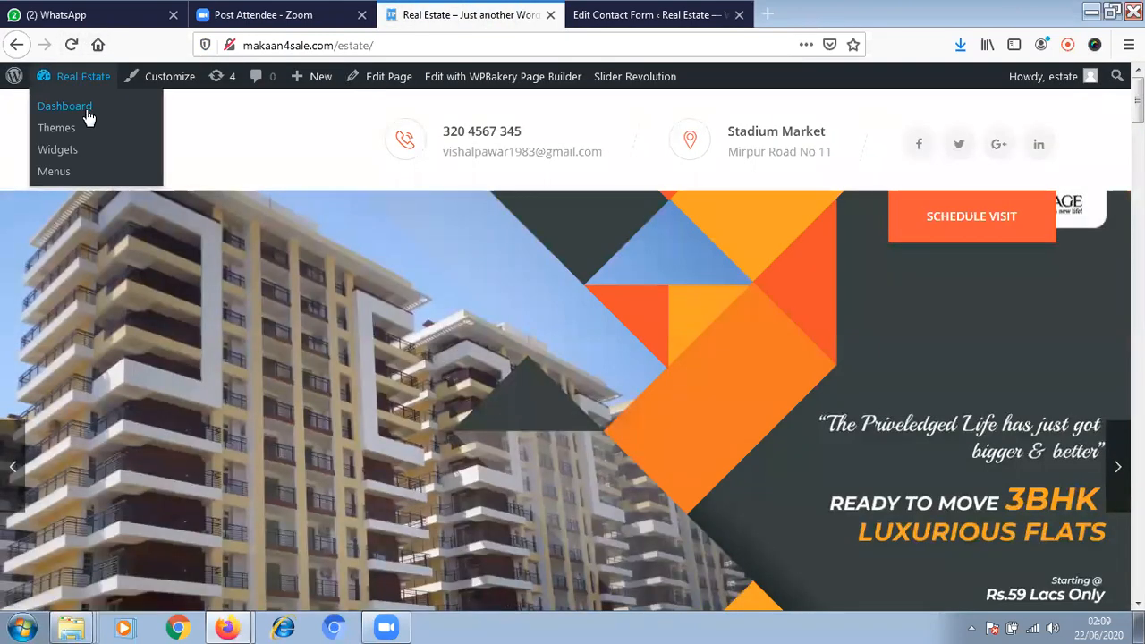
{"action": "left_click", "coordinate": [87, 115]}
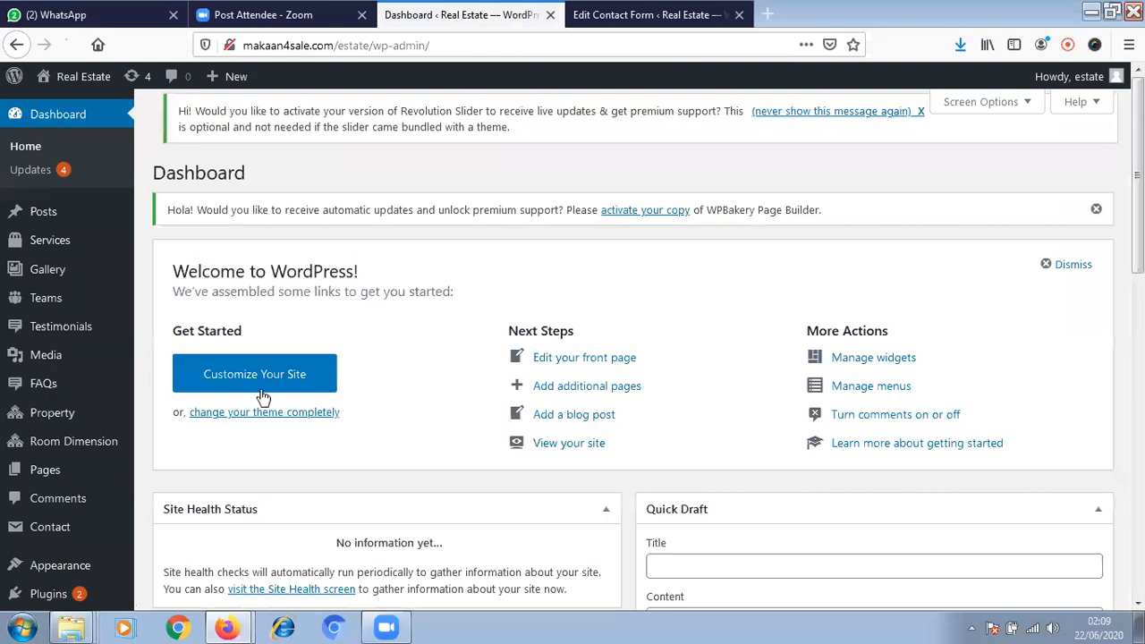
Open Appearance > Theme Options for Homestate and show the Header Settings panel
{"action": "scroll", "coordinate": [263, 396], "scroll_direction": "down", "scroll_amount": 3}
{"action": "mouse_move", "coordinate": [190, 391]}
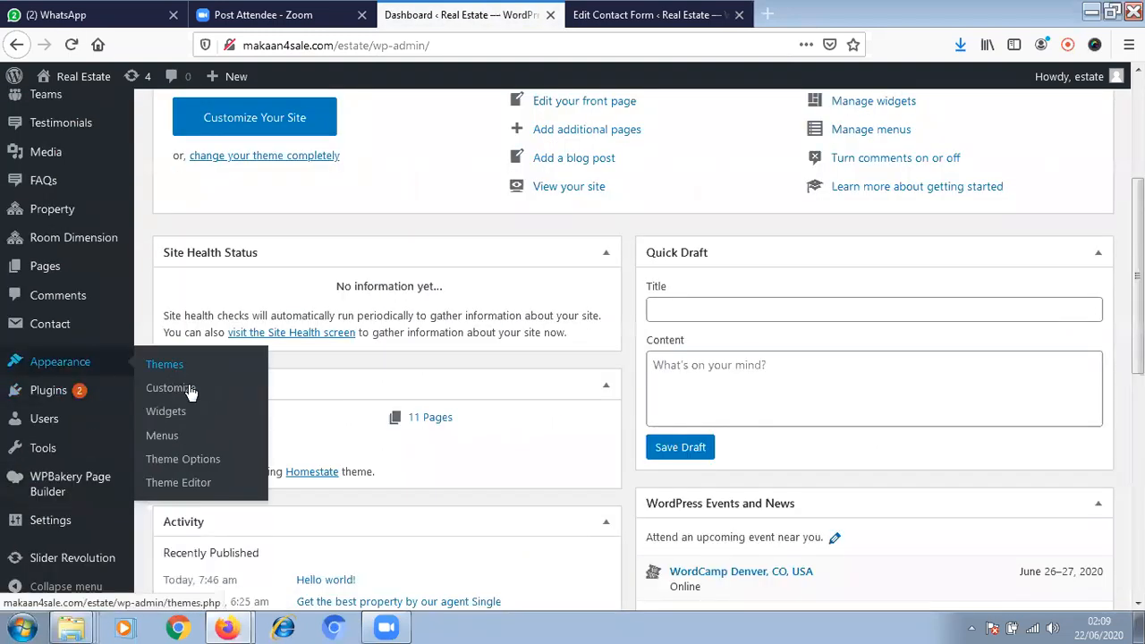
{"action": "left_click", "coordinate": [186, 459]}
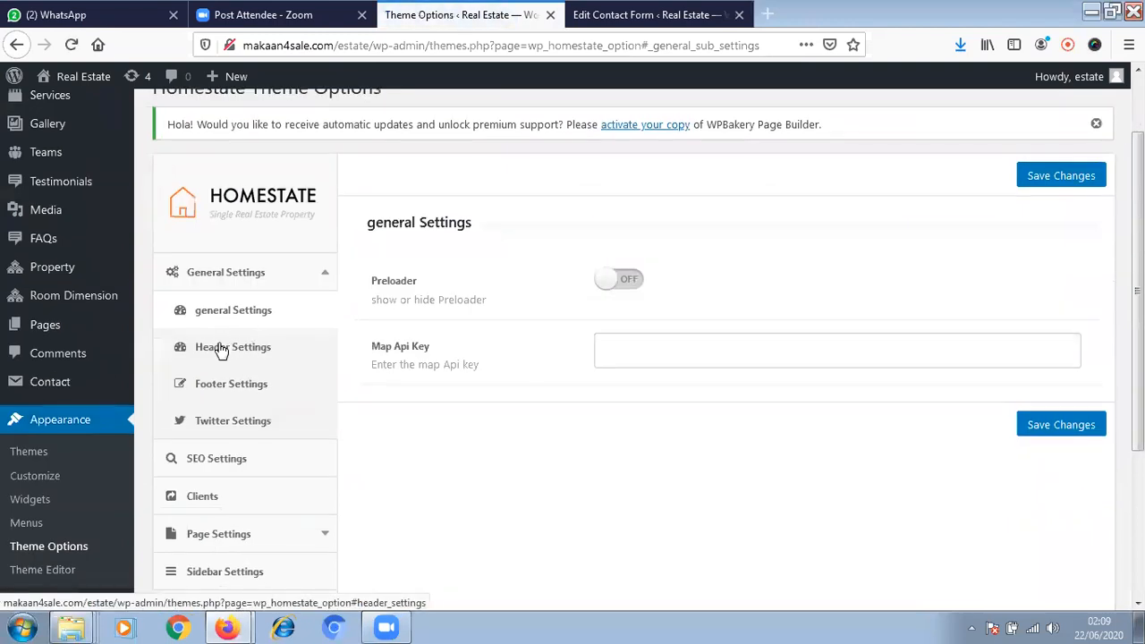
{"action": "left_click", "coordinate": [221, 348]}
{"action": "scroll", "coordinate": [723, 456], "scroll_direction": "down", "scroll_amount": 3}
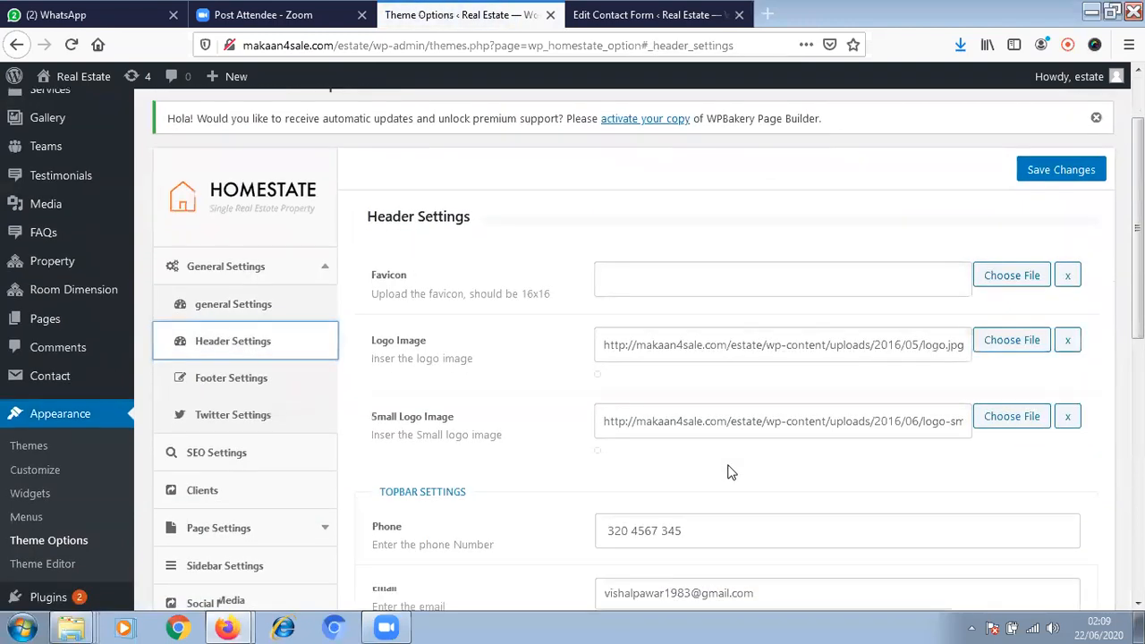
{"action": "scroll", "coordinate": [729, 469], "scroll_direction": "down", "scroll_amount": 3}
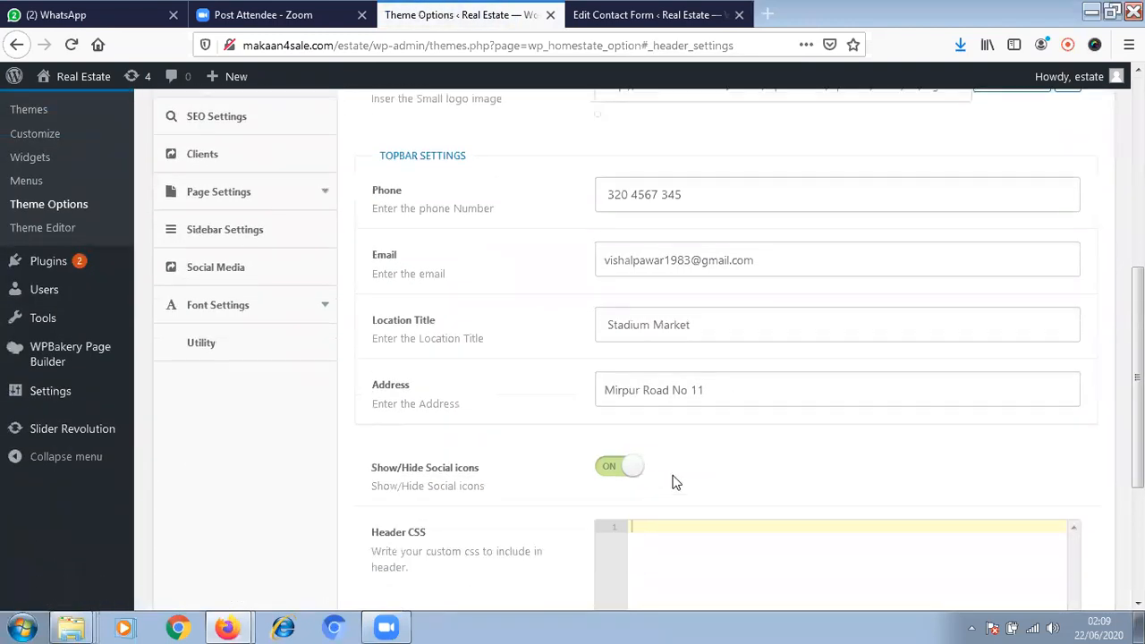
{"action": "scroll", "coordinate": [675, 483], "scroll_direction": "down", "scroll_amount": 5}
{"action": "scroll", "coordinate": [513, 421], "scroll_direction": "up", "scroll_amount": 10}
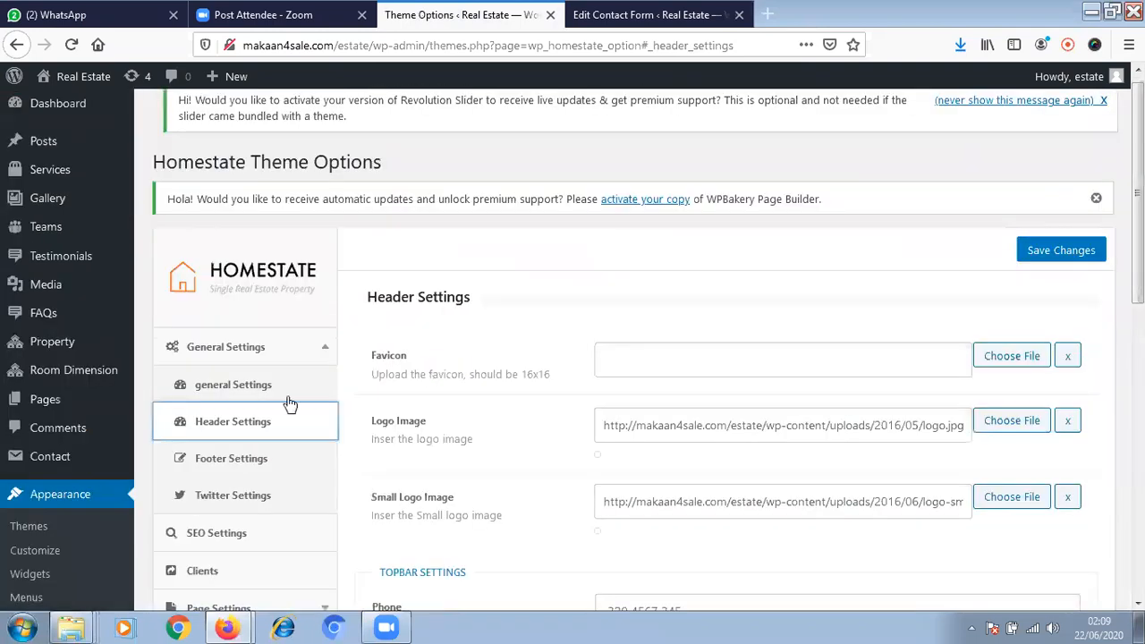
{"action": "left_click", "coordinate": [254, 400]}
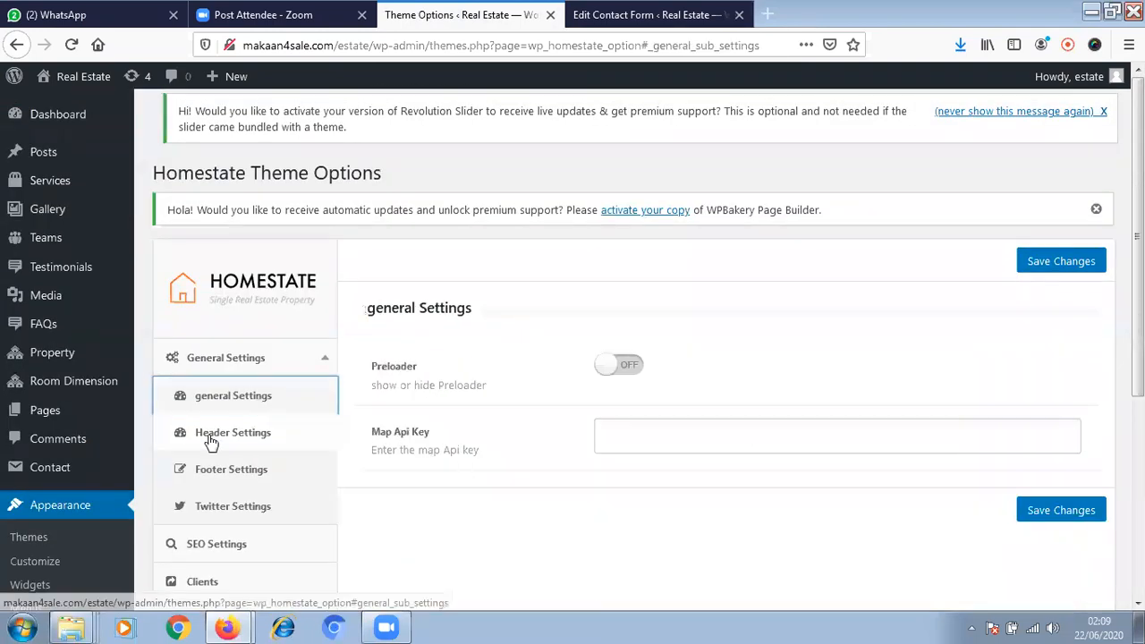
{"action": "scroll", "coordinate": [224, 388], "scroll_direction": "down", "scroll_amount": 3}
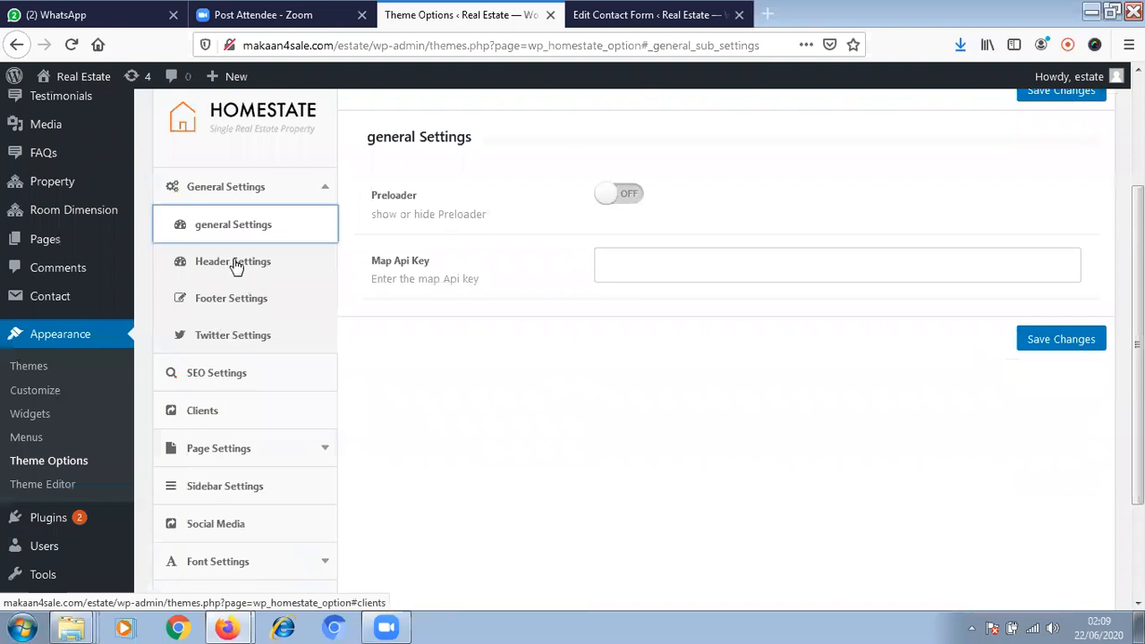
{"action": "left_click", "coordinate": [234, 263]}
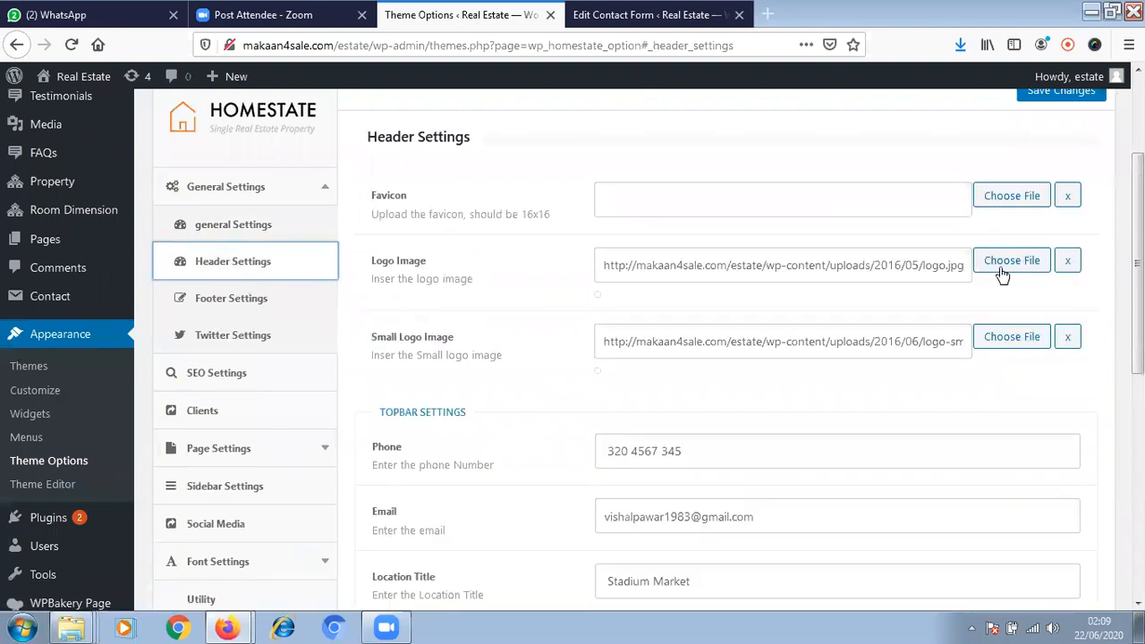
Upload Logo.png from the Logo - Palms folder and set it as the header Logo Image
{"action": "left_click", "coordinate": [1009, 266]}
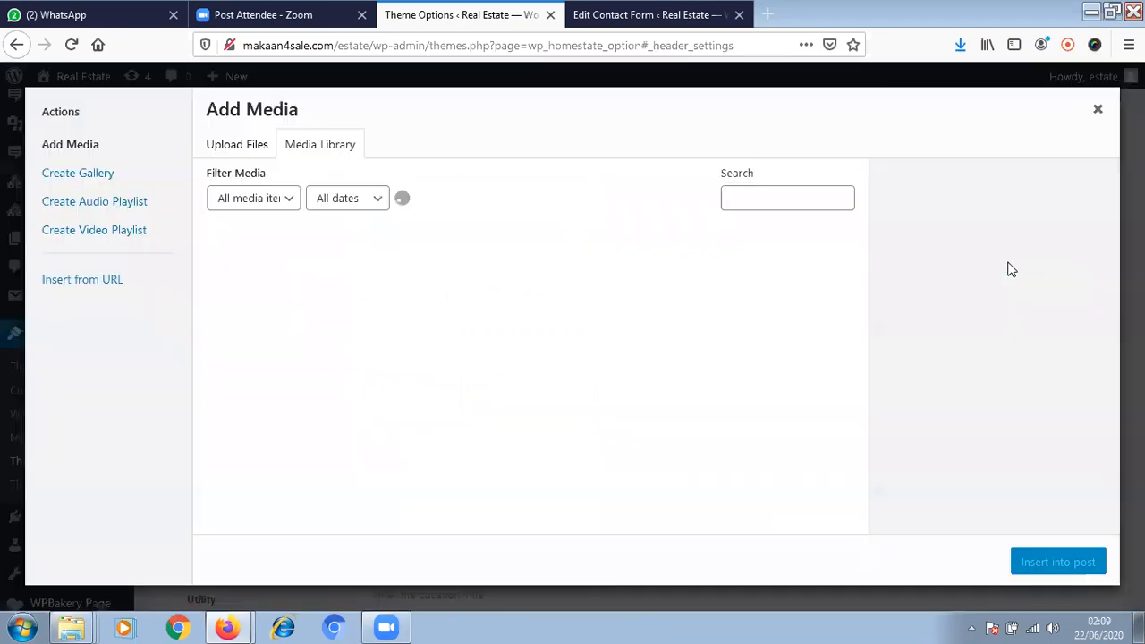
{"action": "left_click", "coordinate": [239, 146]}
{"action": "left_click", "coordinate": [614, 360]}
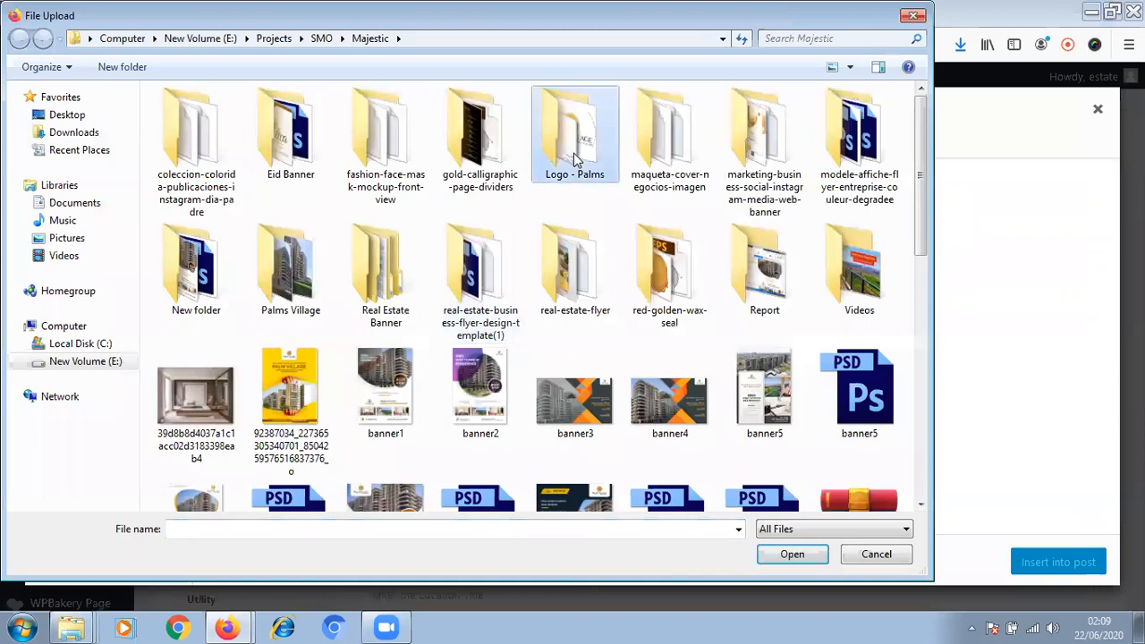
{"action": "double_click", "coordinate": [575, 156]}
{"action": "left_click", "coordinate": [402, 153]}
{"action": "left_click", "coordinate": [289, 154]}
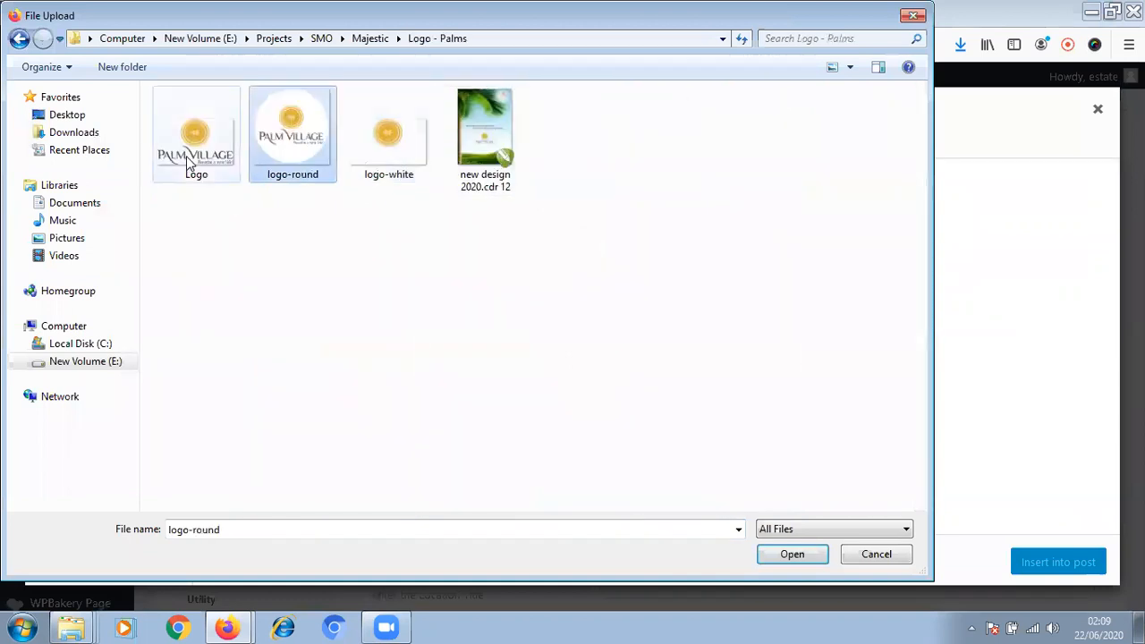
{"action": "left_click", "coordinate": [197, 147]}
{"action": "left_click", "coordinate": [792, 554]}
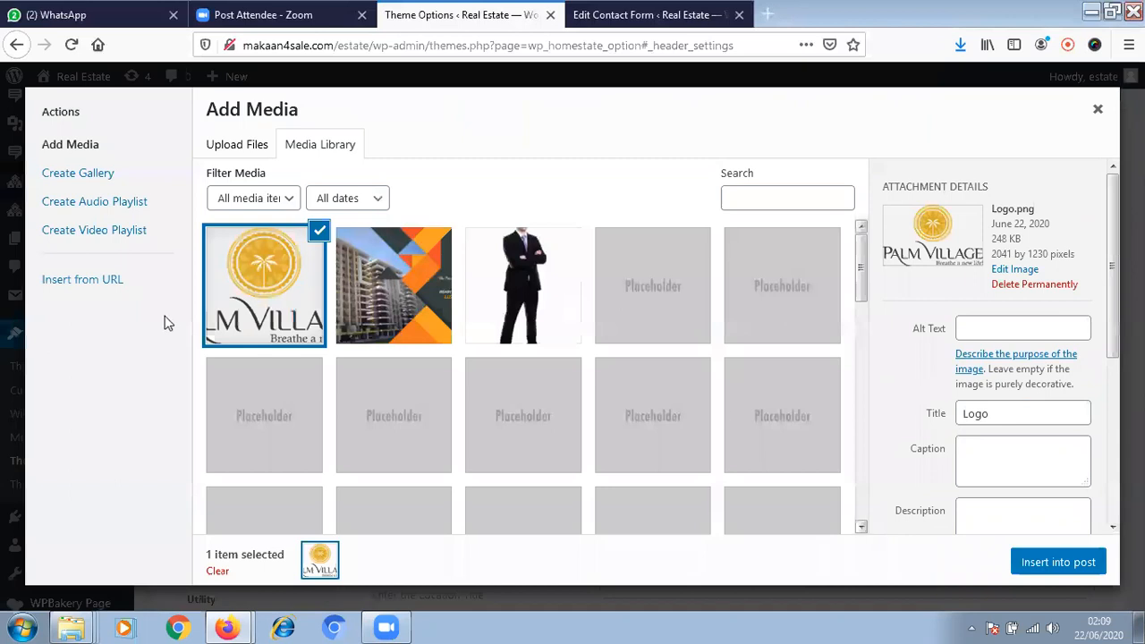
{"action": "left_click", "coordinate": [1058, 562]}
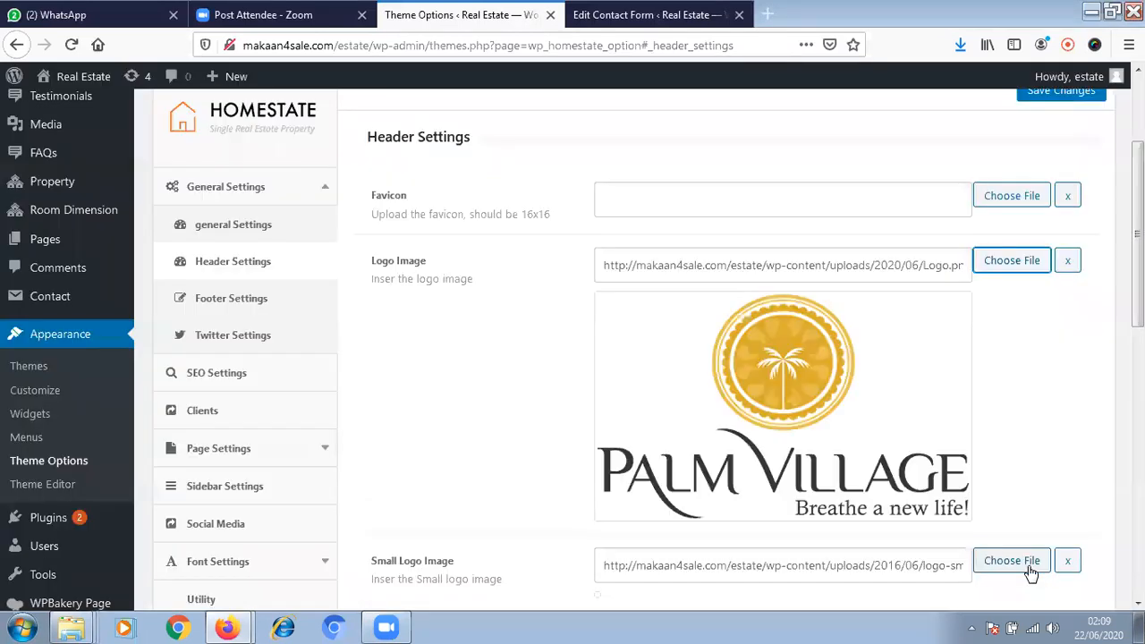
Save the Homestate theme options and bring up the live site window
{"action": "scroll", "coordinate": [980, 473], "scroll_direction": "down", "scroll_amount": 3}
{"action": "scroll", "coordinate": [859, 493], "scroll_direction": "up", "scroll_amount": 5}
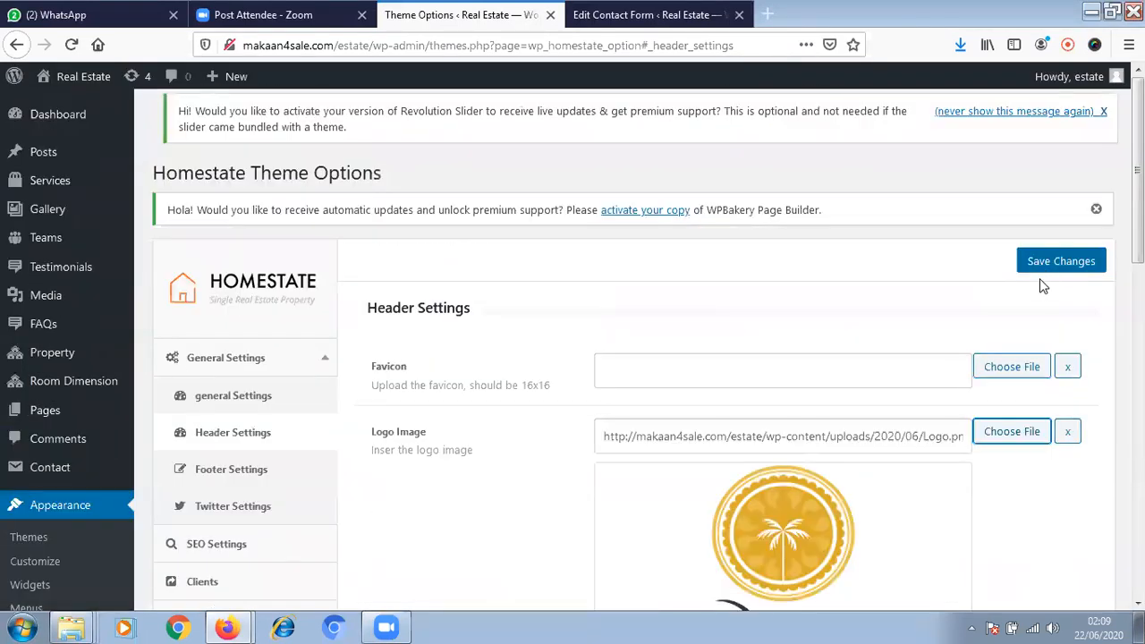
{"action": "left_click", "coordinate": [1047, 266]}
{"action": "scroll", "coordinate": [825, 489], "scroll_direction": "down", "scroll_amount": 3}
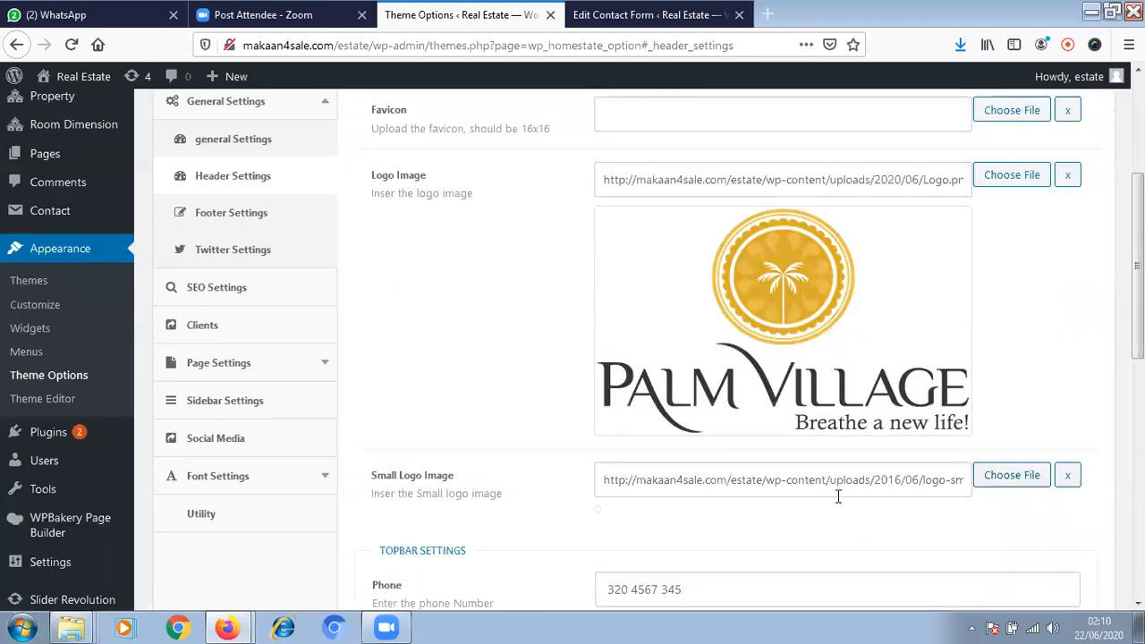
{"action": "key", "text": "alt+Tab"}
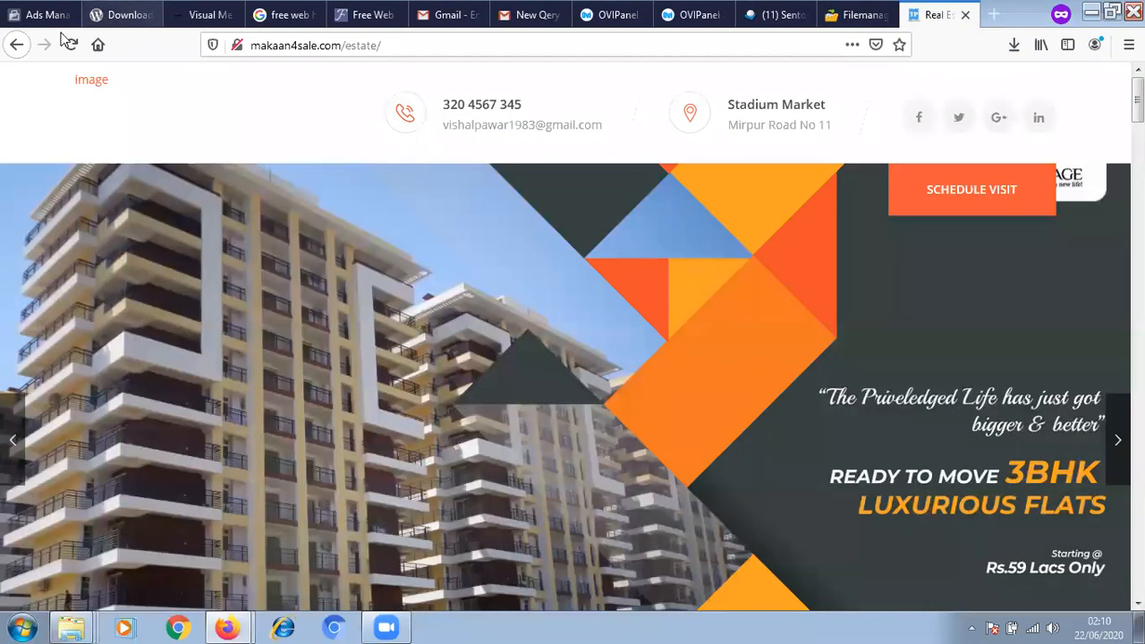
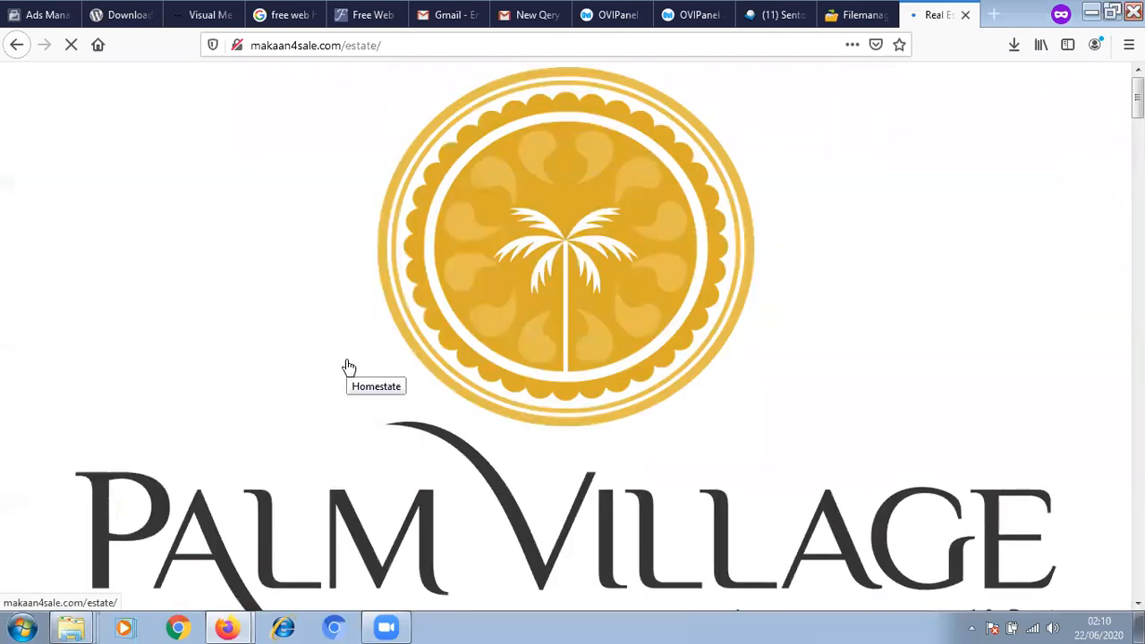
Review the Palm Village logo in Homestate Header Settings and list the open Explorer windows
{"action": "scroll", "coordinate": [592, 369], "scroll_direction": "down", "scroll_amount": 5}
{"action": "scroll", "coordinate": [592, 370], "scroll_direction": "up", "scroll_amount": 3}
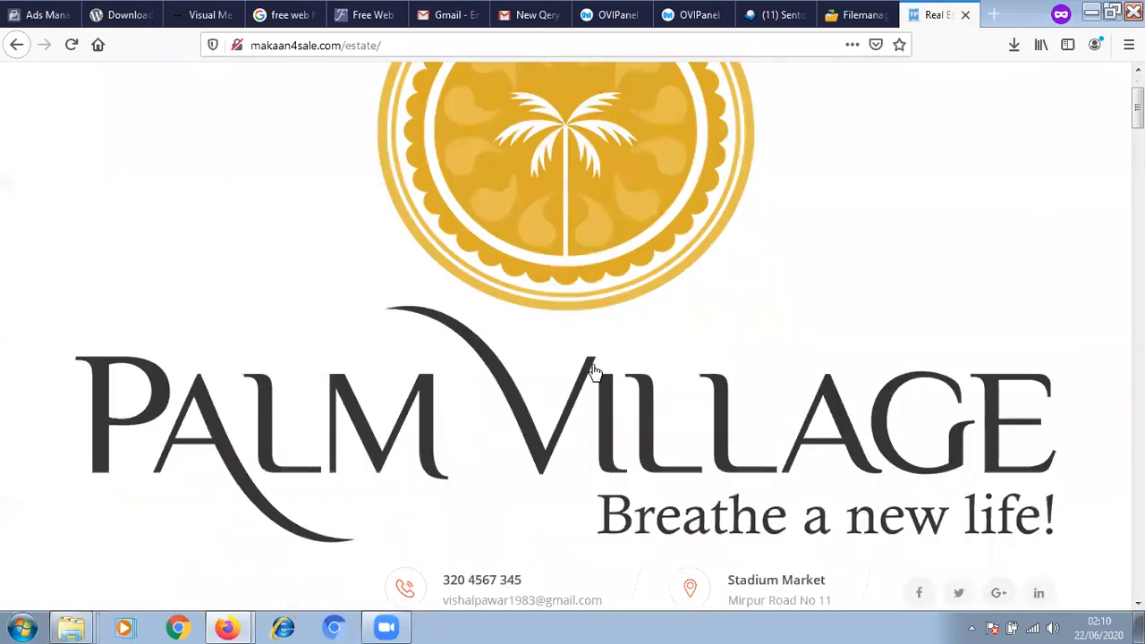
{"action": "scroll", "coordinate": [593, 370], "scroll_direction": "up", "scroll_amount": 2}
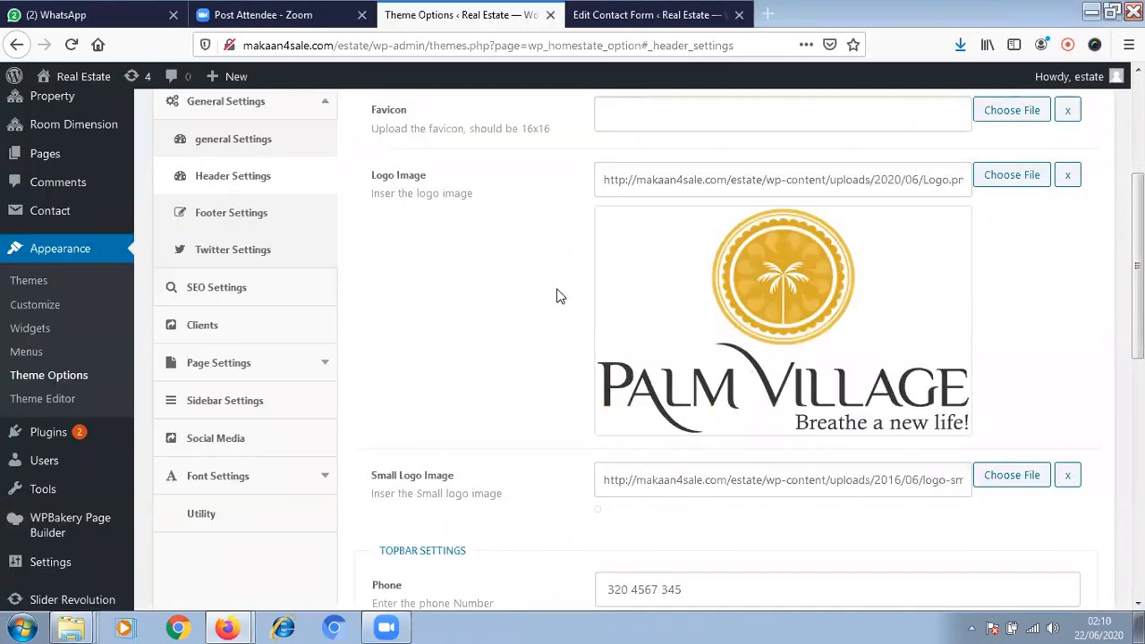
{"action": "scroll", "coordinate": [556, 296], "scroll_direction": "down", "scroll_amount": 3}
{"action": "scroll", "coordinate": [558, 296], "scroll_direction": "up", "scroll_amount": 5}
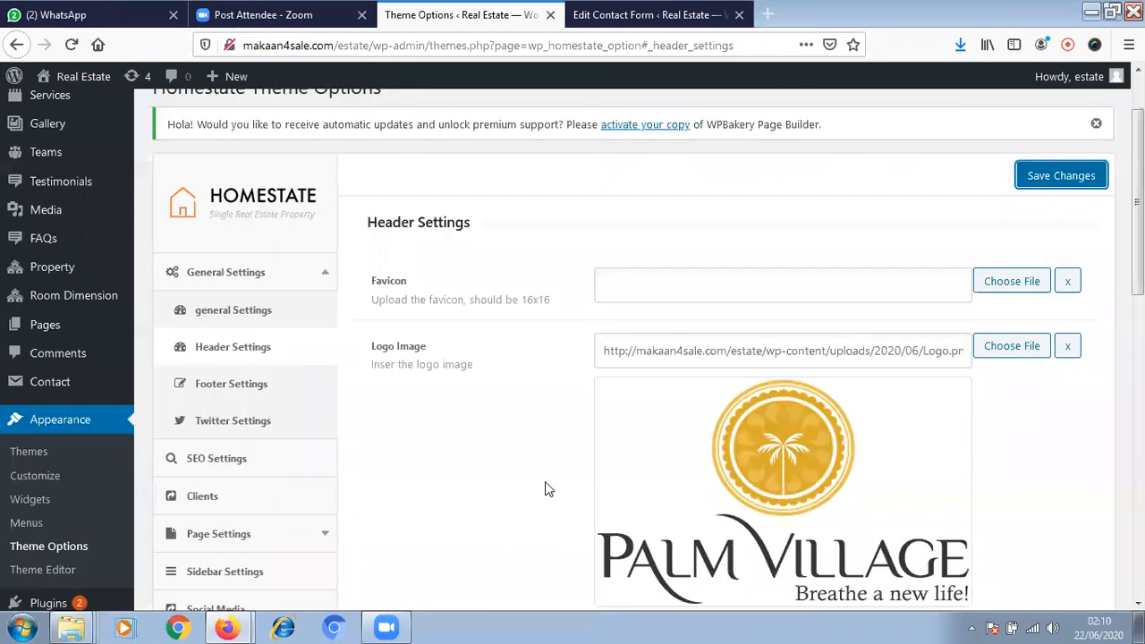
{"action": "left_click", "coordinate": [72, 626]}
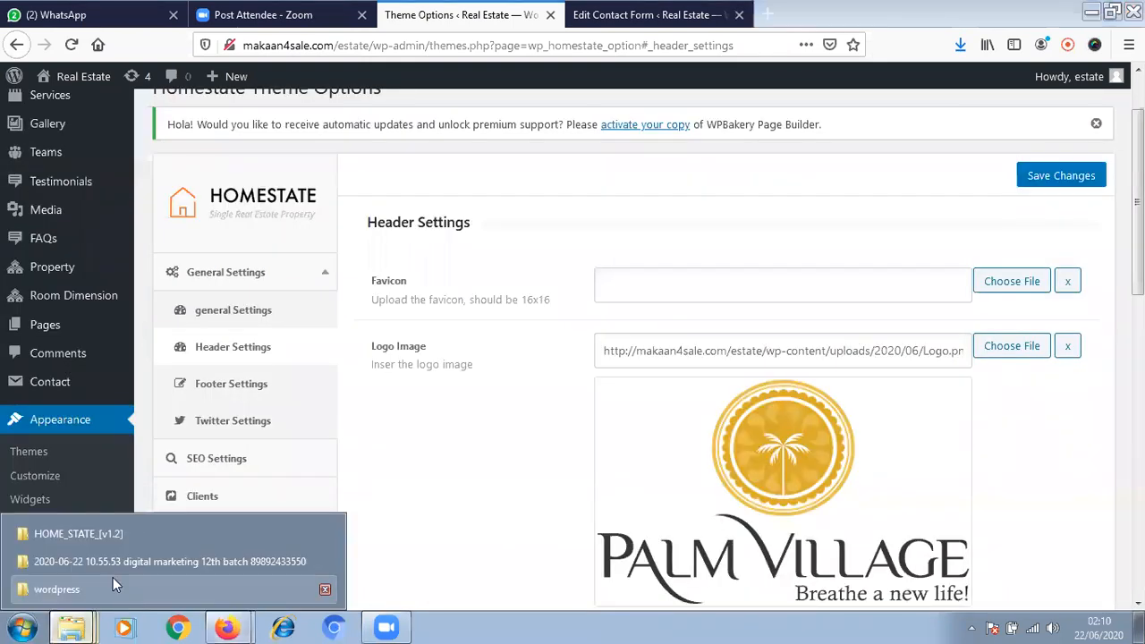
Browse in Explorer to E:\Projects\SMO\Majestic\Logo - Palms
{"action": "left_click", "coordinate": [170, 561]}
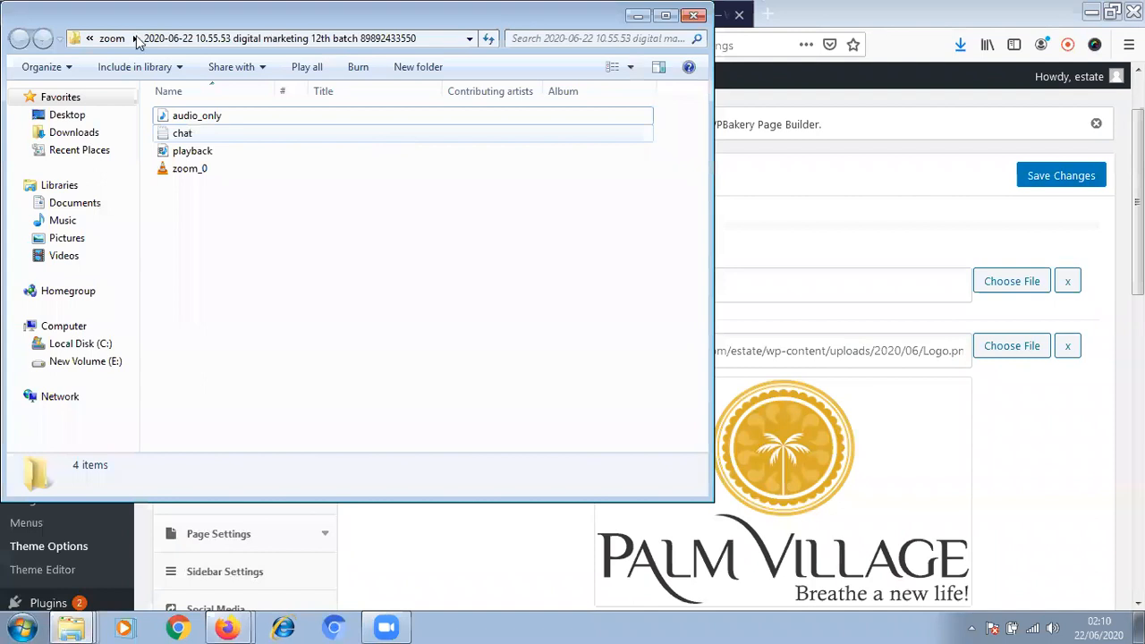
{"action": "key", "text": "alt+Up"}
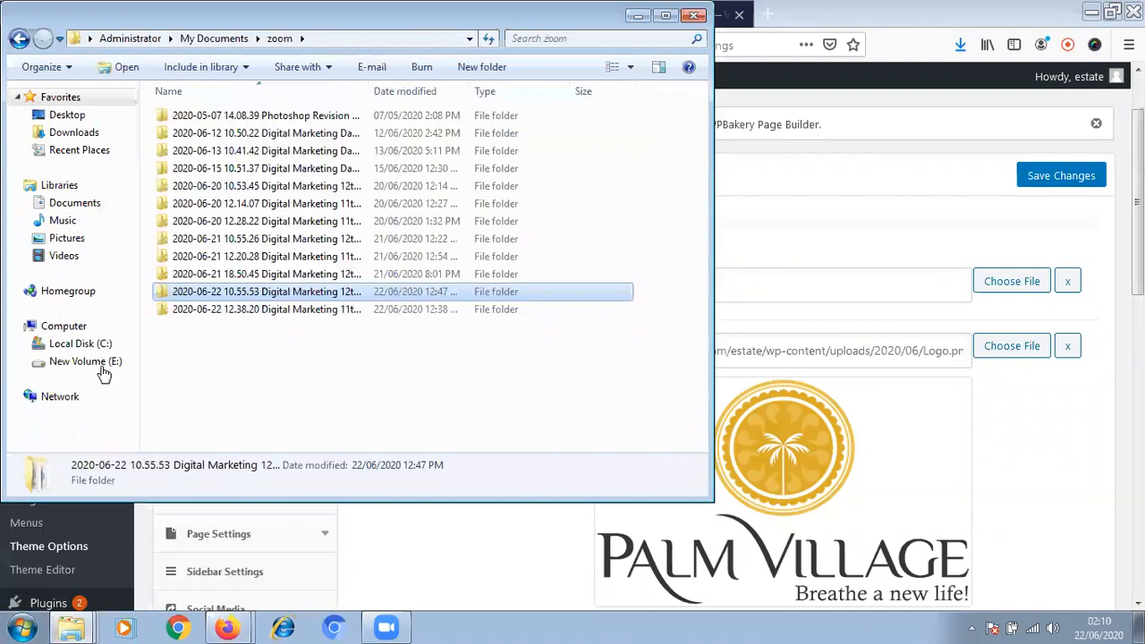
{"action": "left_click", "coordinate": [85, 361]}
{"action": "left_click", "coordinate": [291, 147]}
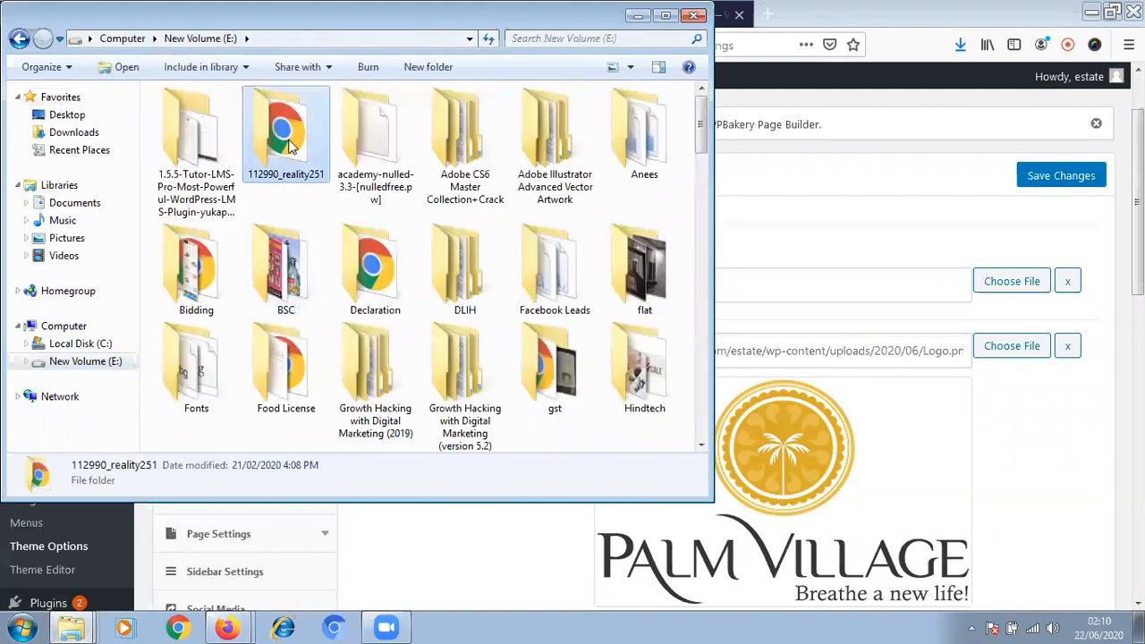
{"action": "key", "text": "p"}
{"action": "key", "text": "p"}
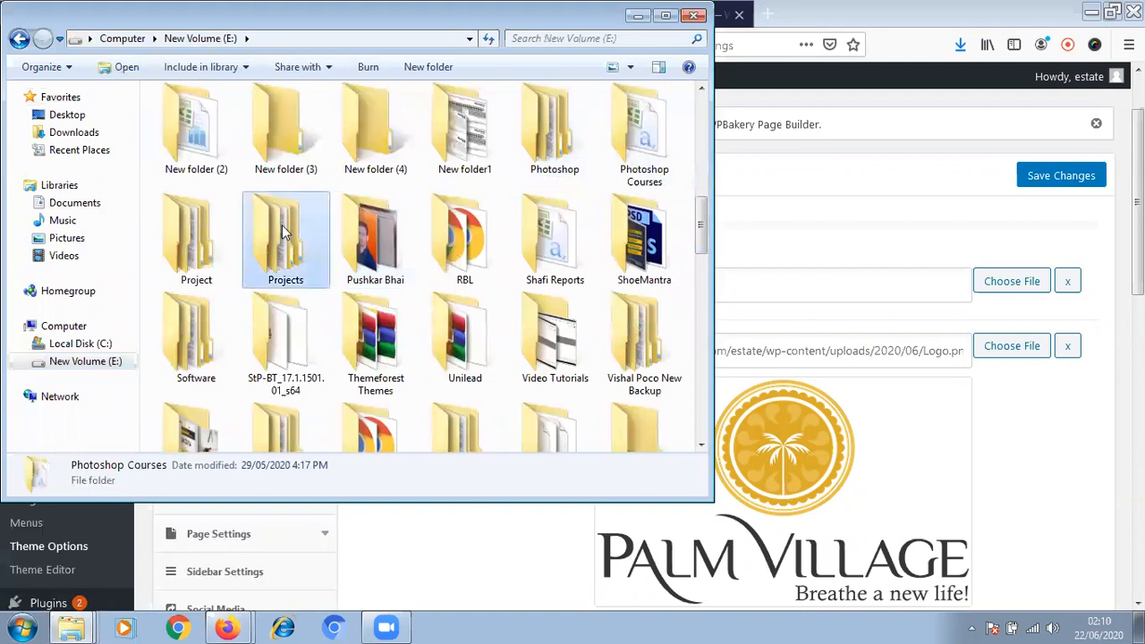
{"action": "double_click", "coordinate": [283, 231]}
{"action": "double_click", "coordinate": [224, 169]}
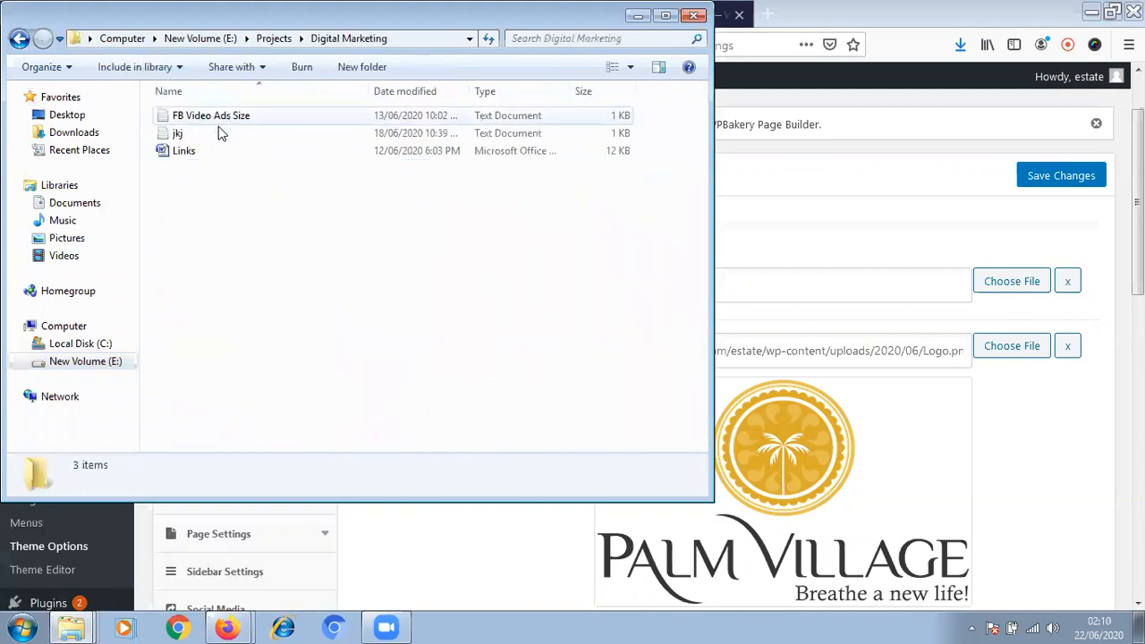
{"action": "left_click", "coordinate": [274, 38]}
{"action": "double_click", "coordinate": [224, 133]}
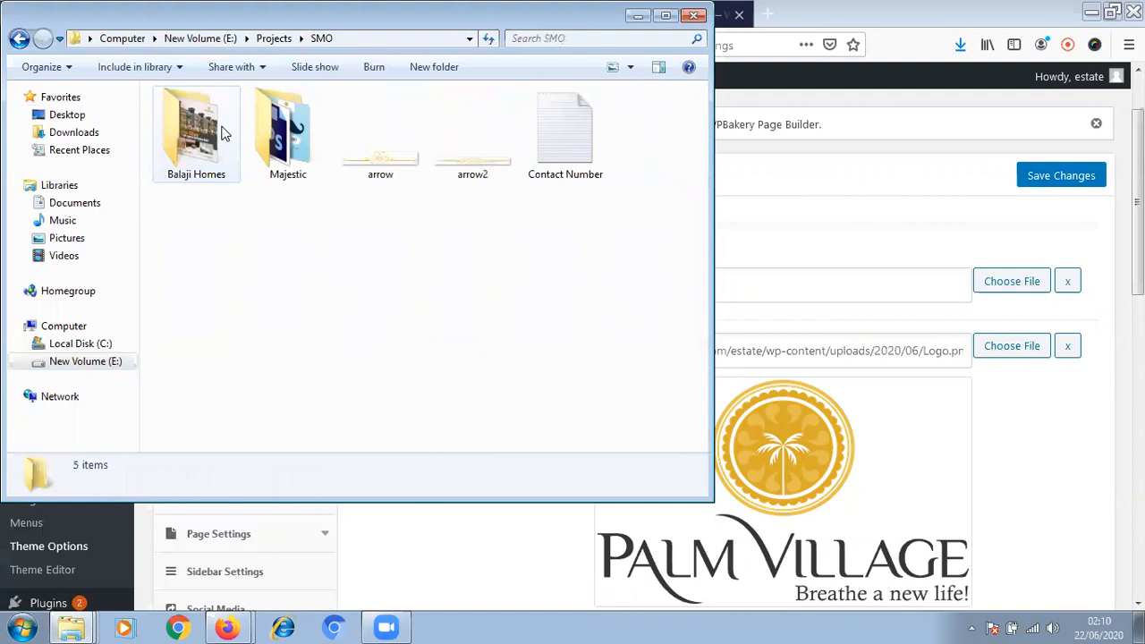
{"action": "double_click", "coordinate": [287, 130]}
{"action": "double_click", "coordinate": [556, 130]}
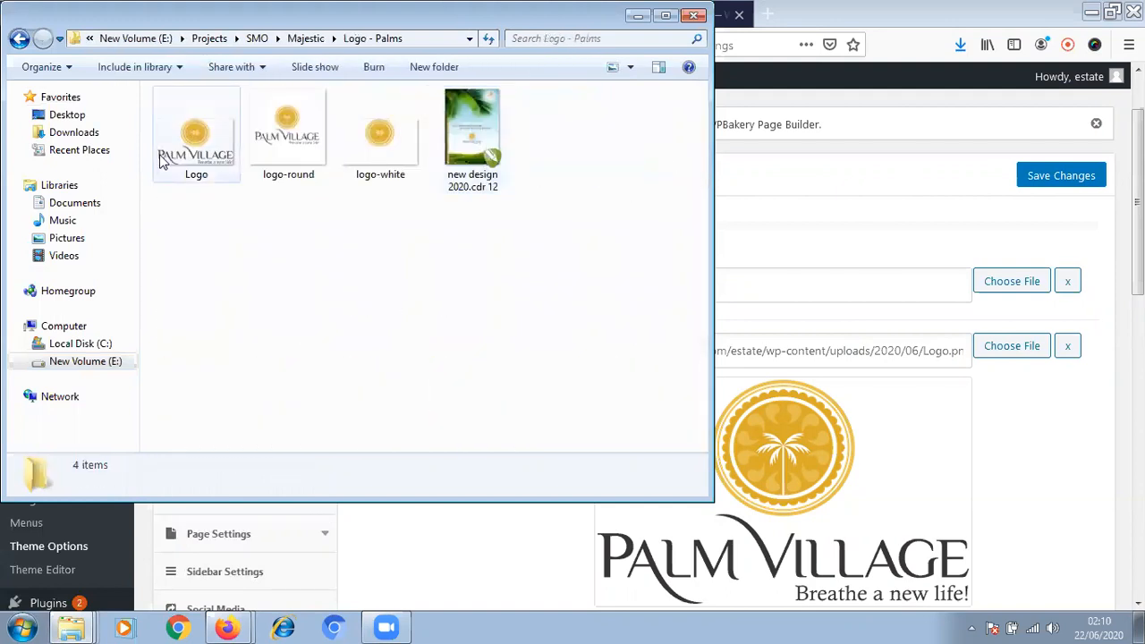
Check the Logo file's Open with options, then launch Photoshop CS6 from Start
{"action": "left_click", "coordinate": [193, 141]}
{"action": "right_click", "coordinate": [205, 142]}
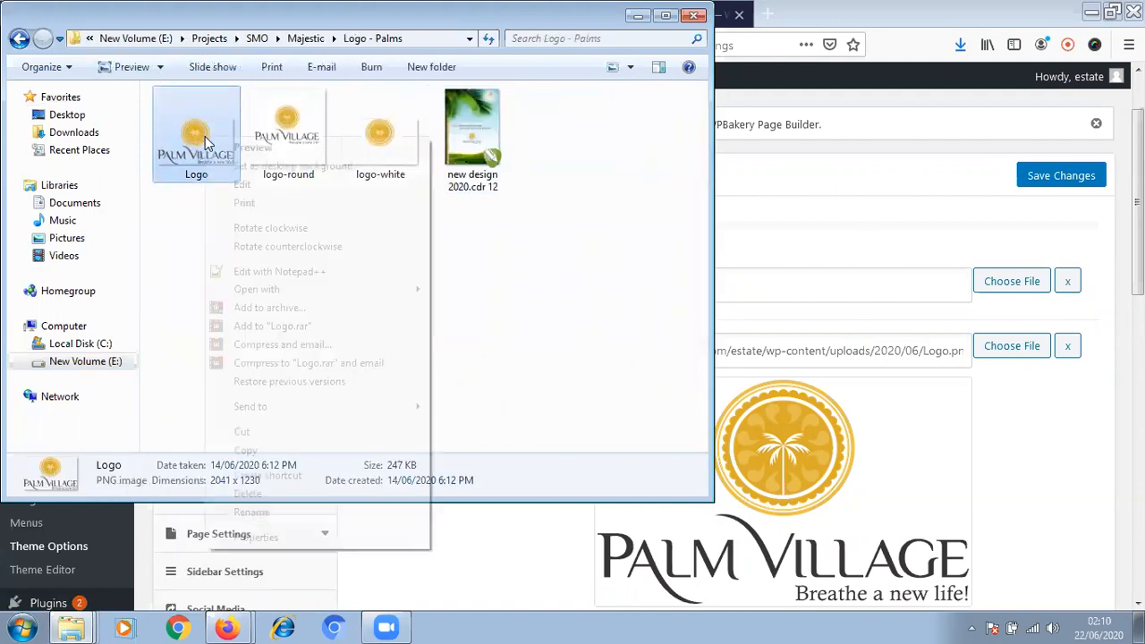
{"action": "mouse_move", "coordinate": [421, 293]}
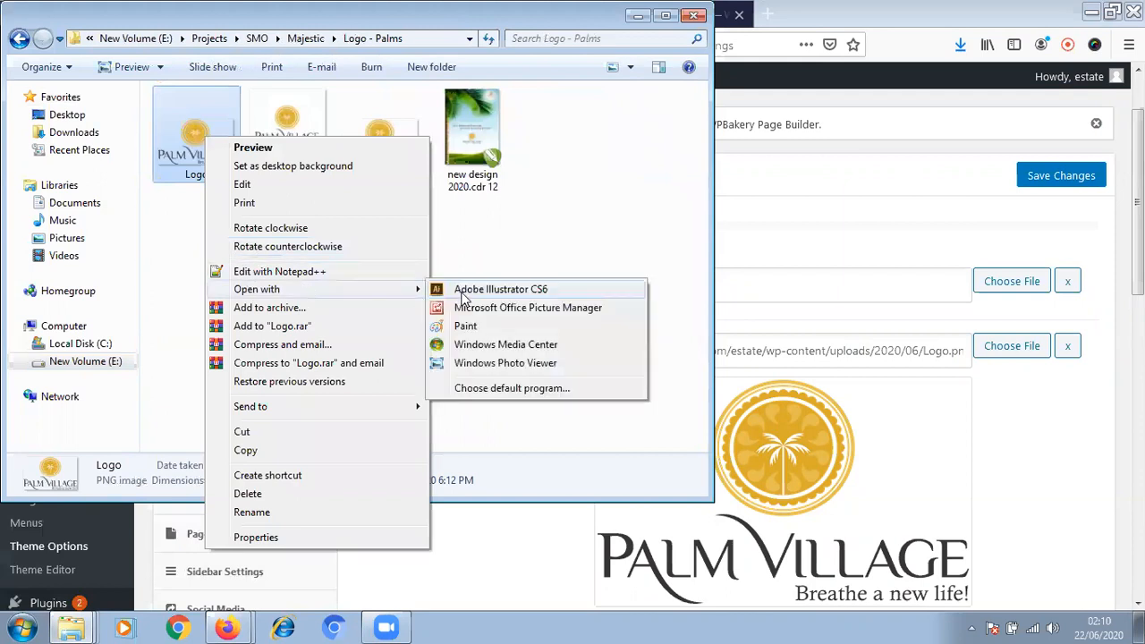
{"action": "left_click", "coordinate": [178, 434]}
{"action": "key", "text": "super"}
{"action": "left_click", "coordinate": [78, 265]}
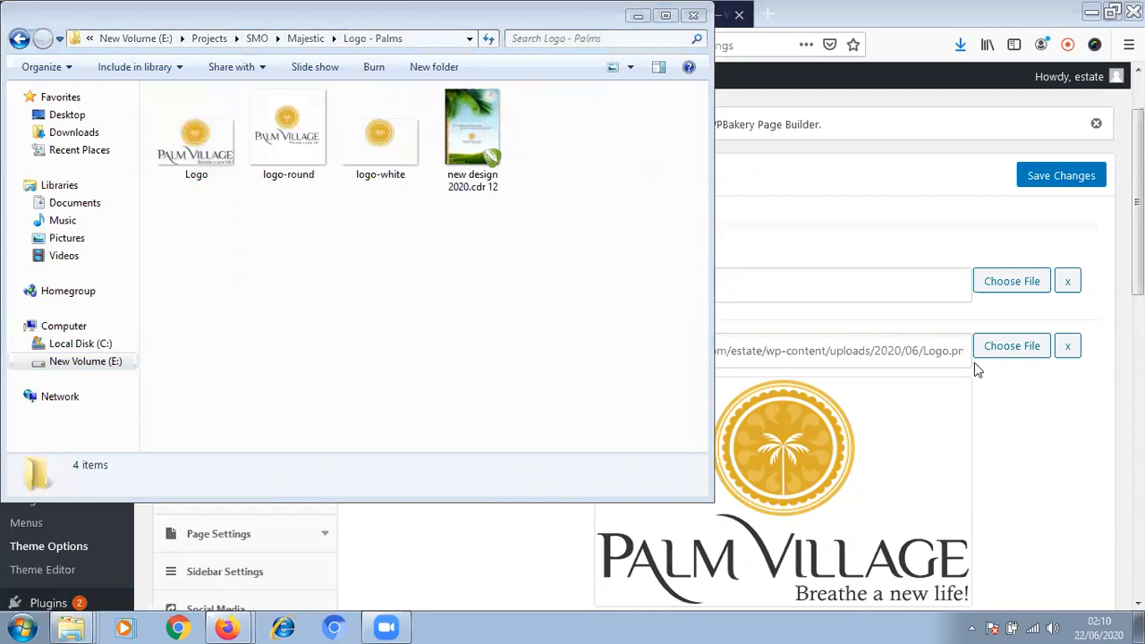
Reposition and shorten the Logo - Palms folder window, then minimize it
{"action": "left_click_drag", "start_coordinate": [590, 15], "coordinate": [811, 217]}
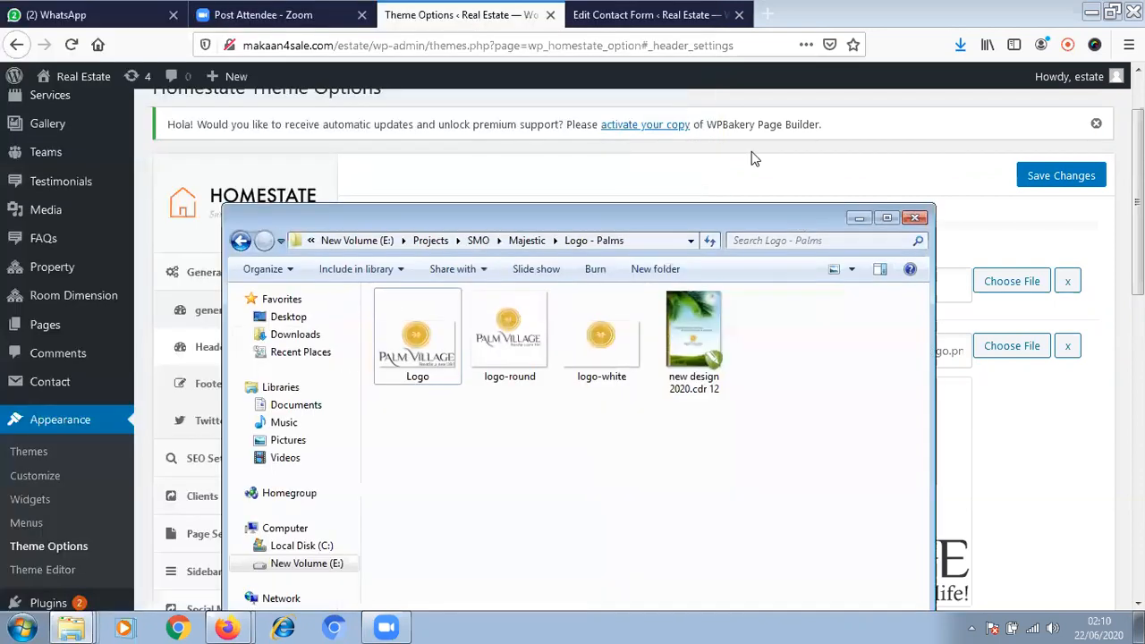
{"action": "left_click_drag", "start_coordinate": [751, 158], "coordinate": [768, 128]}
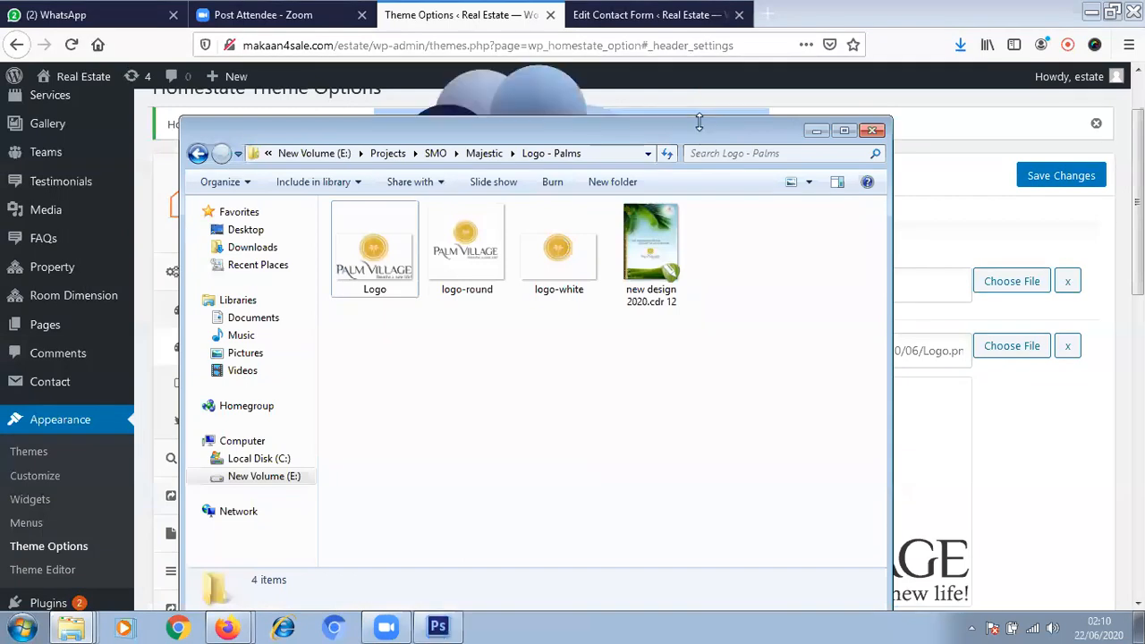
{"action": "left_click_drag", "start_coordinate": [700, 120], "coordinate": [698, 242]}
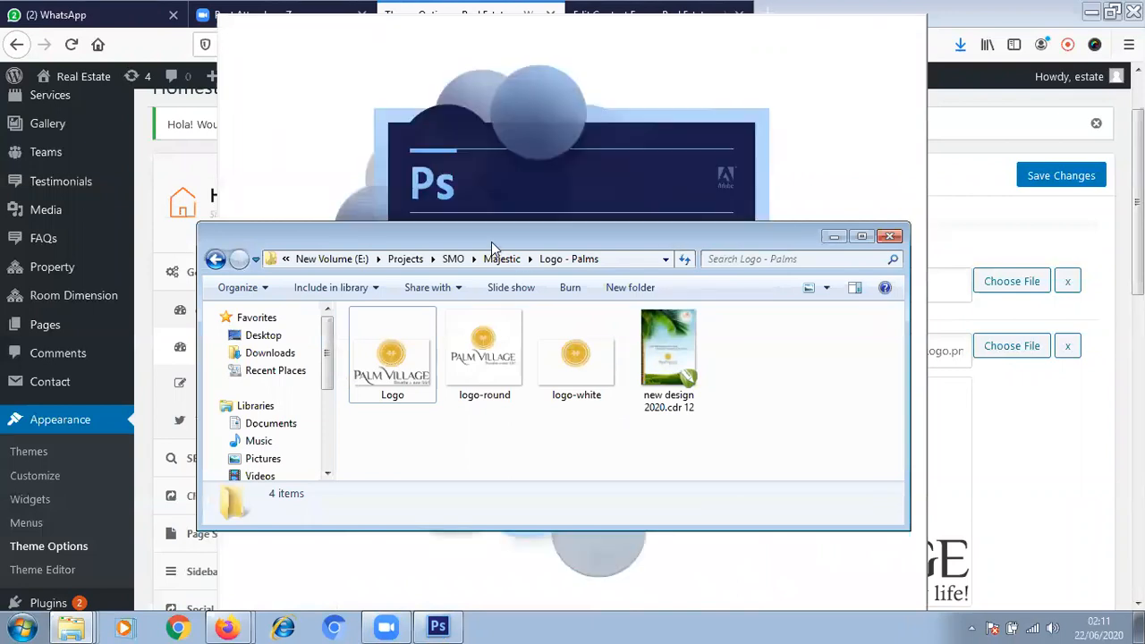
{"action": "left_click", "coordinate": [831, 237]}
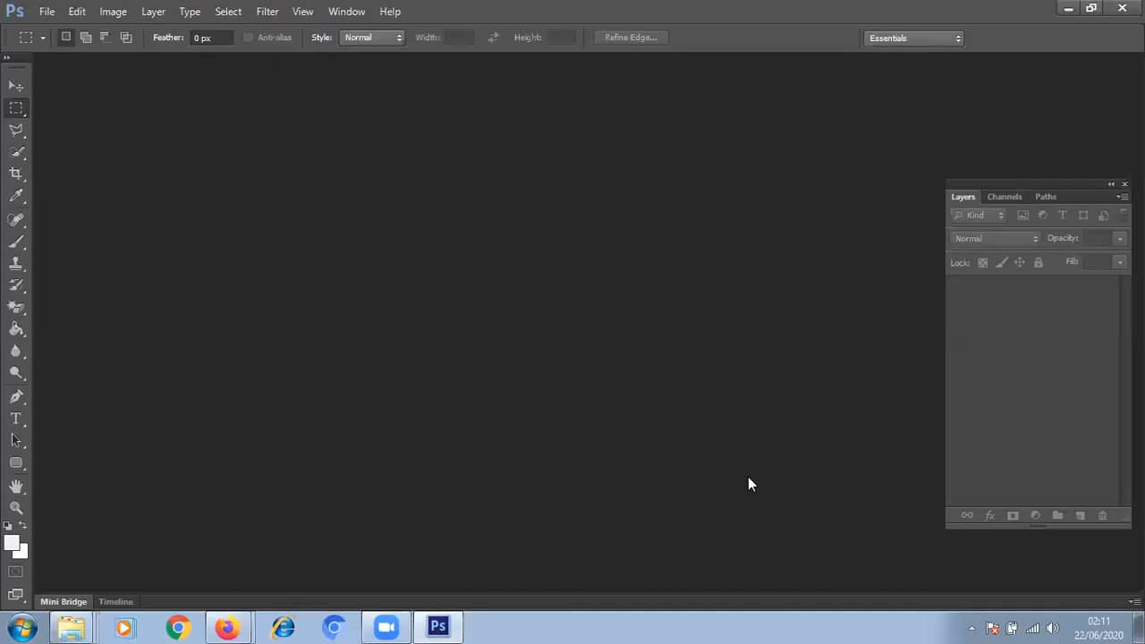
Open Logo.png in Photoshop and try a 300 px width resize, then undo it
{"action": "key", "text": "alt+Tab"}
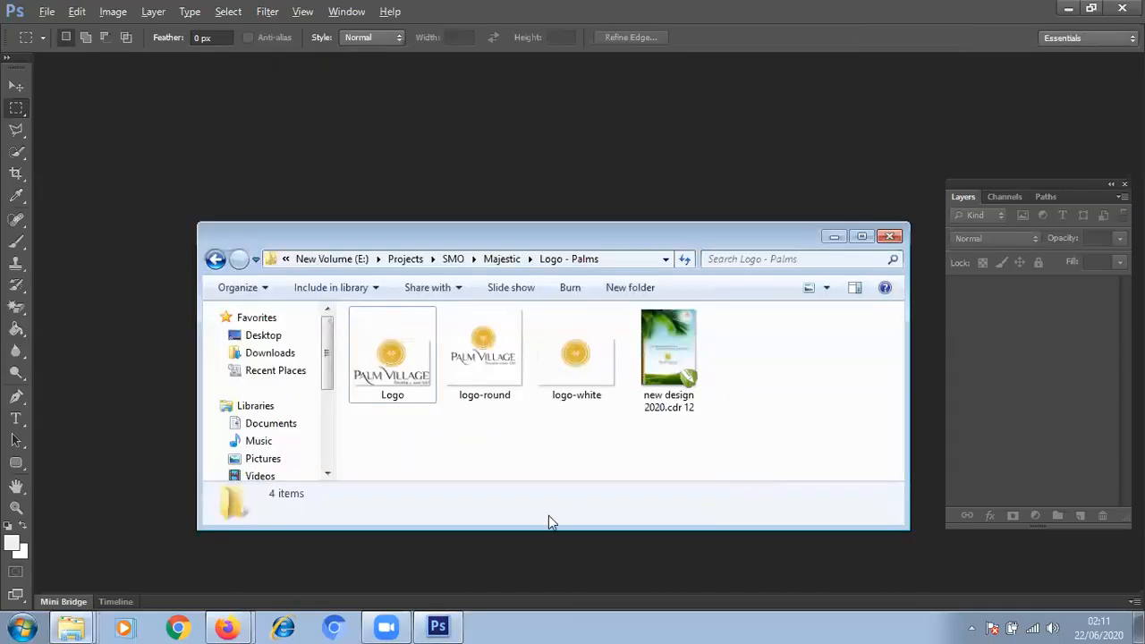
{"action": "left_click", "coordinate": [385, 380]}
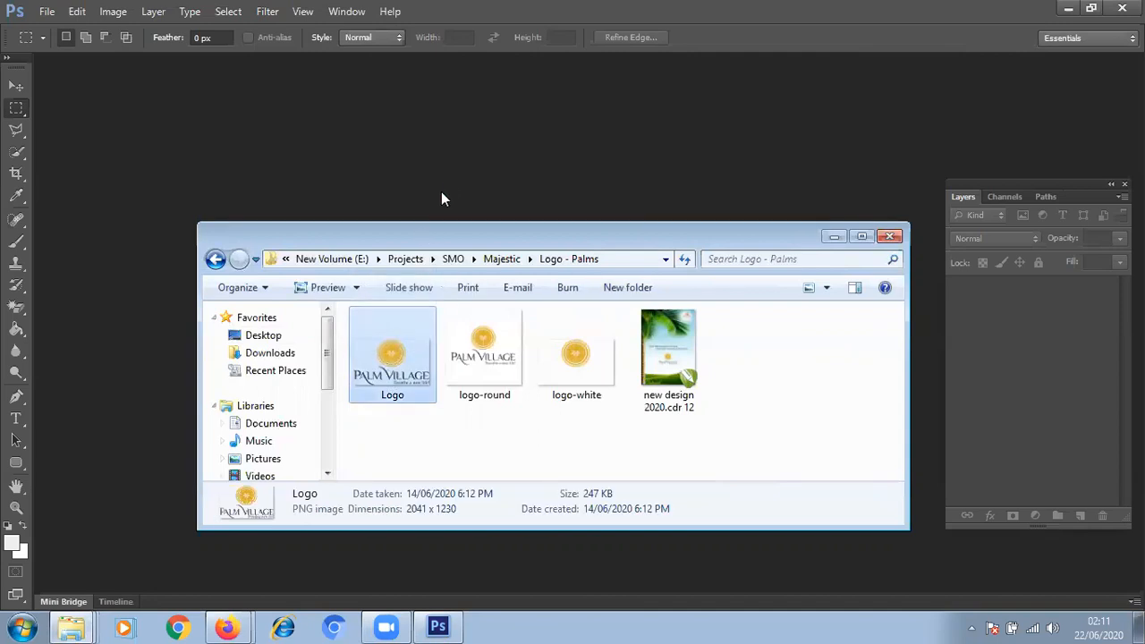
{"action": "left_click_drag", "start_coordinate": [441, 191], "coordinate": [441, 191]}
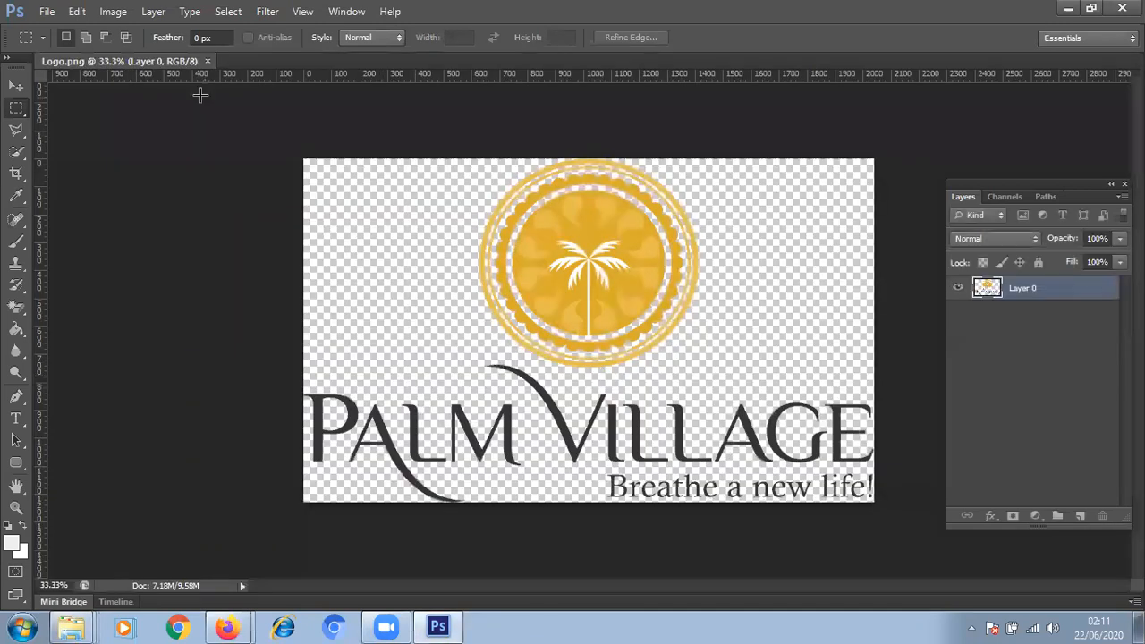
{"action": "left_click", "coordinate": [102, 12]}
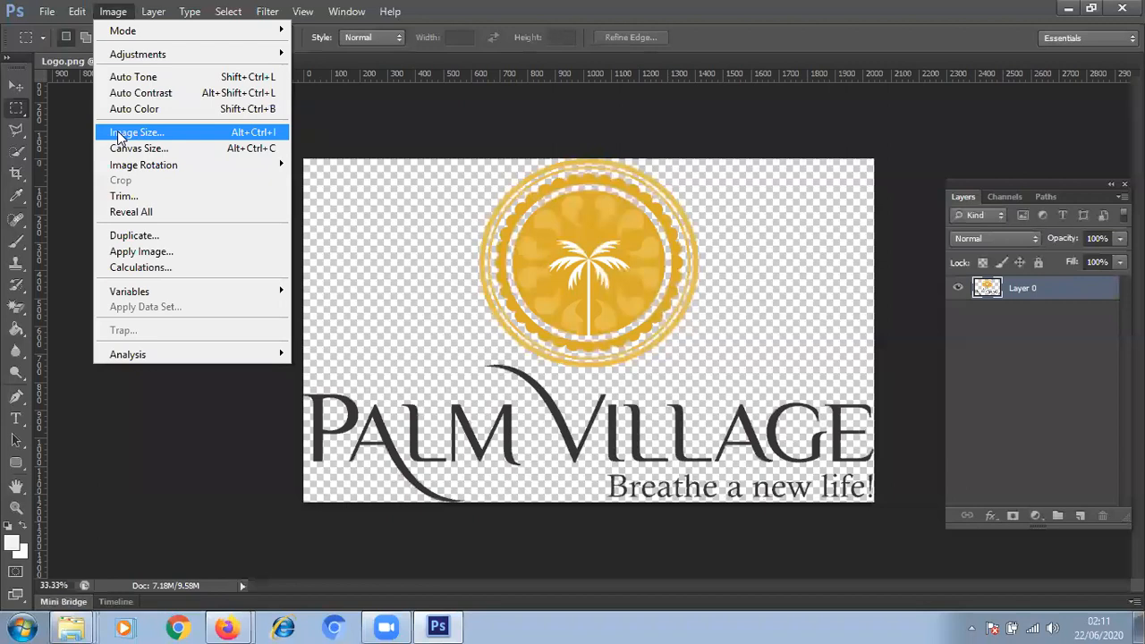
{"action": "left_click", "coordinate": [120, 132]}
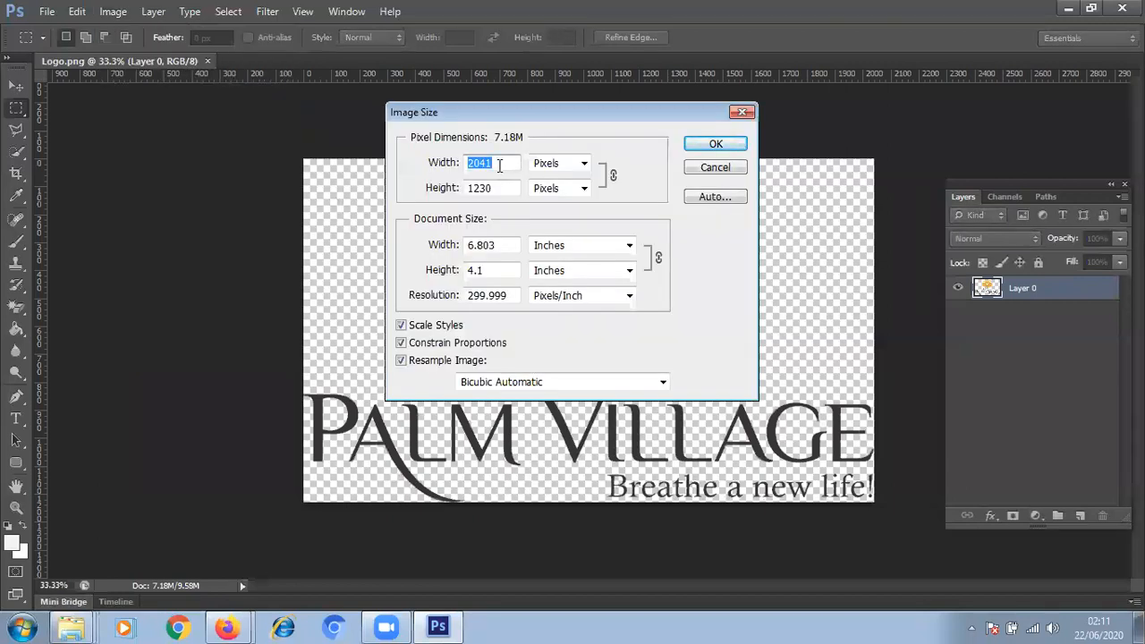
{"action": "type", "text": "300"}
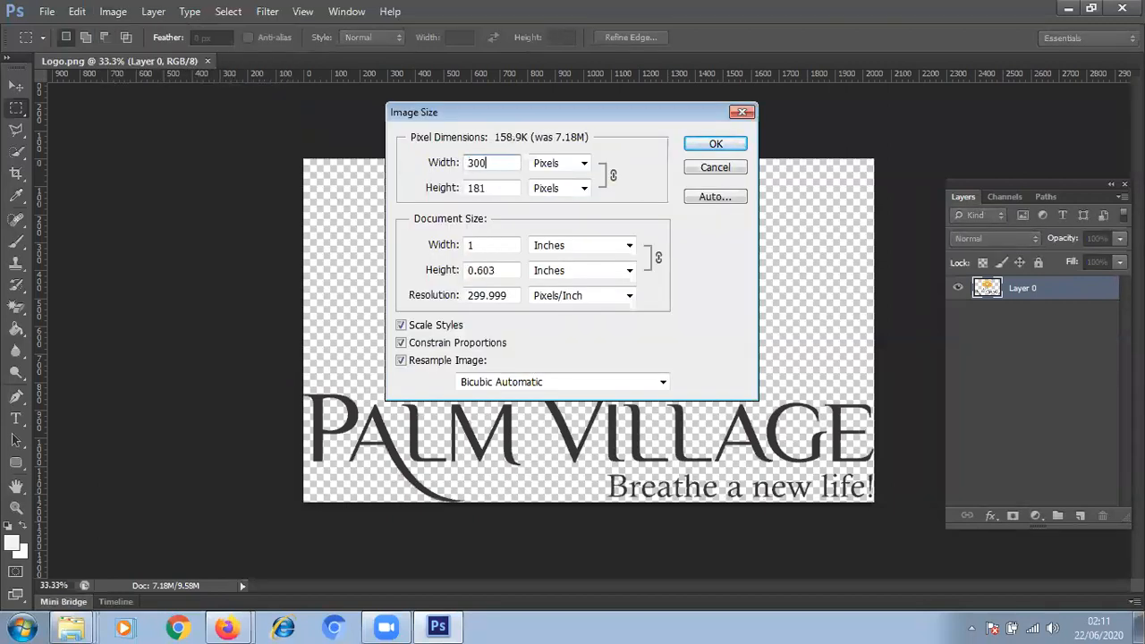
{"action": "key", "text": "Return"}
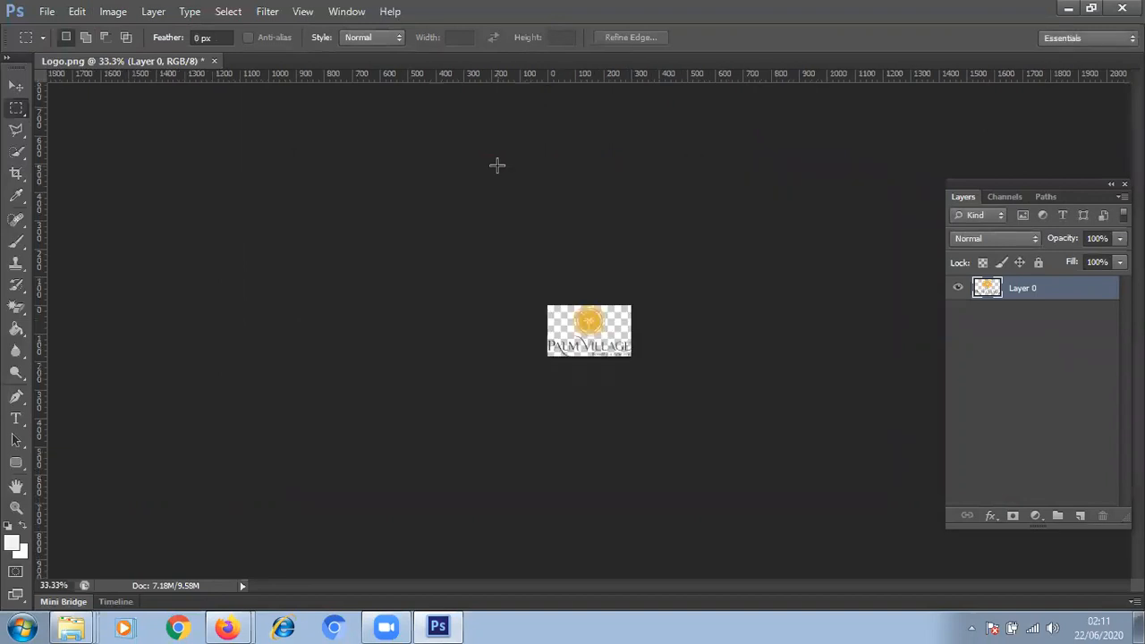
{"action": "key", "text": "ctrl+z"}
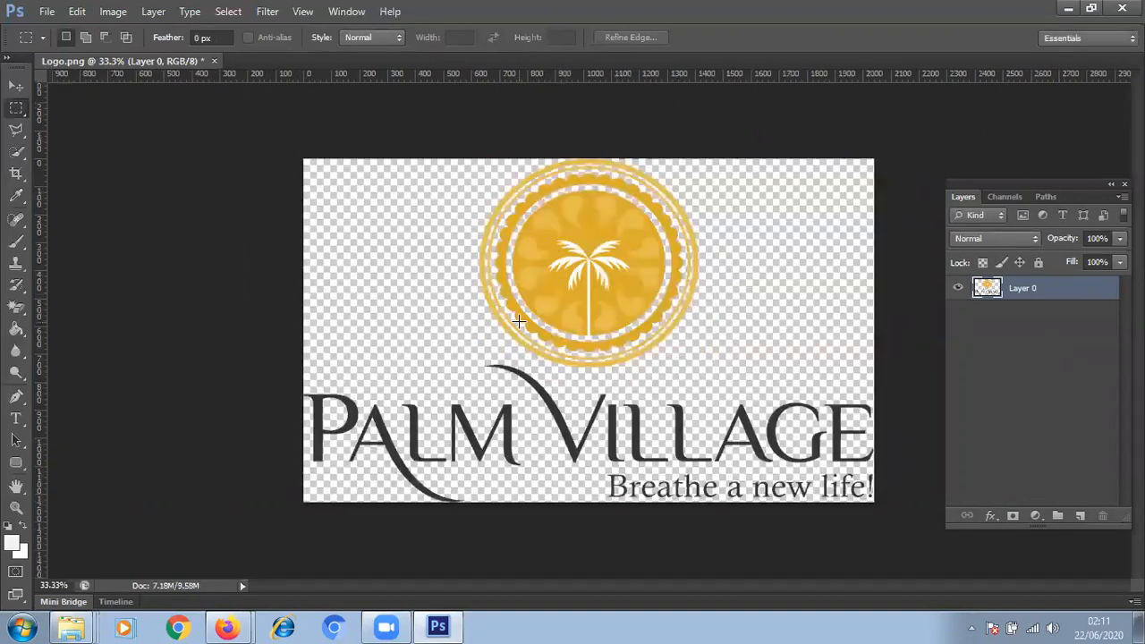
Resize the logo to 300 px wide and zoom to actual size
{"action": "left_click", "coordinate": [113, 11]}
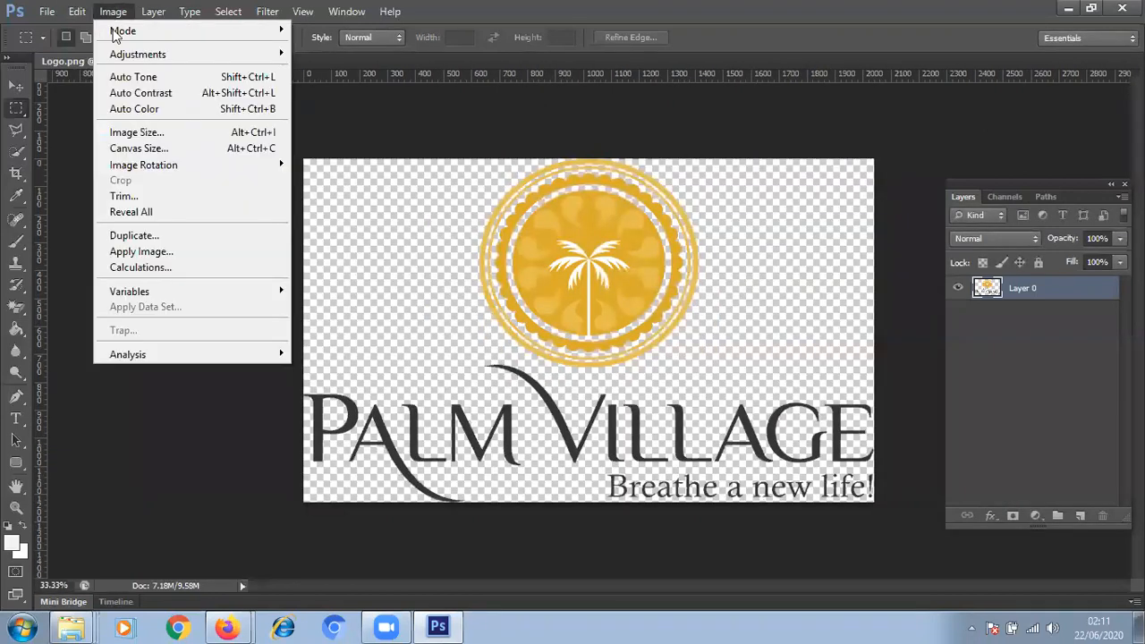
{"action": "left_click", "coordinate": [122, 133]}
{"action": "type", "text": "300"}
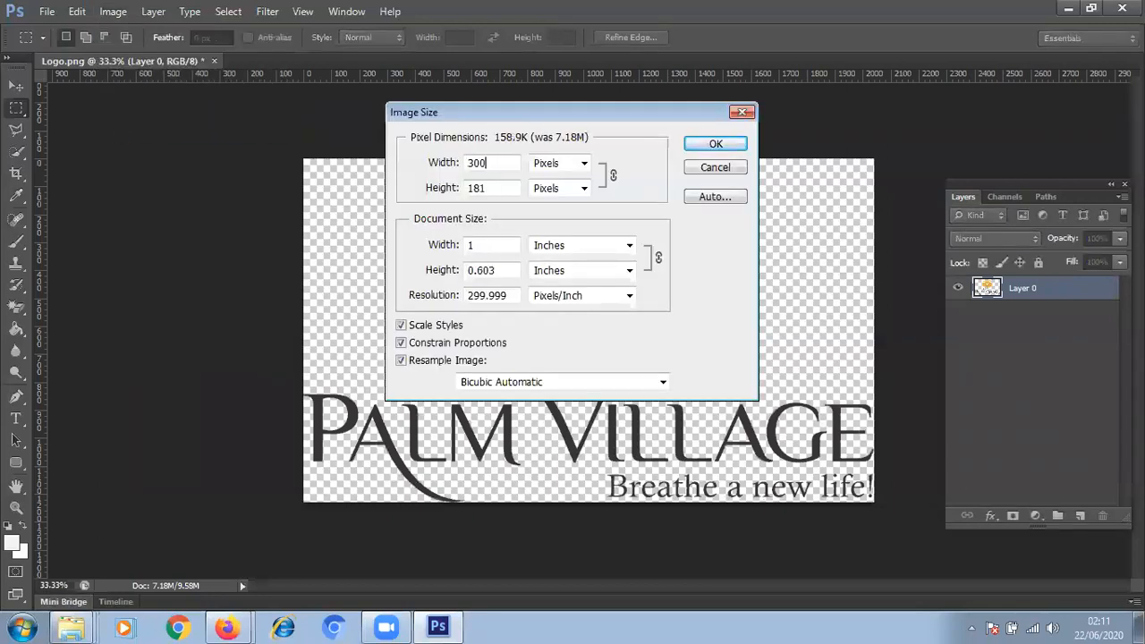
{"action": "key", "text": "Return"}
{"action": "key", "text": "ctrl+plus"}
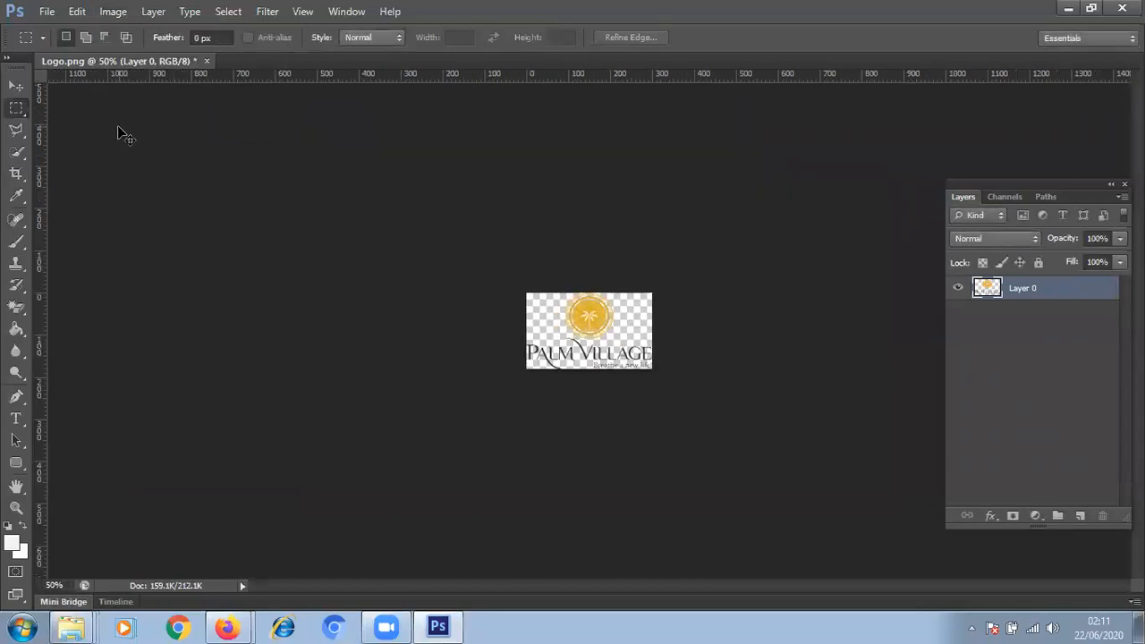
{"action": "key", "text": "ctrl+plus"}
{"action": "key", "text": "ctrl+plus"}
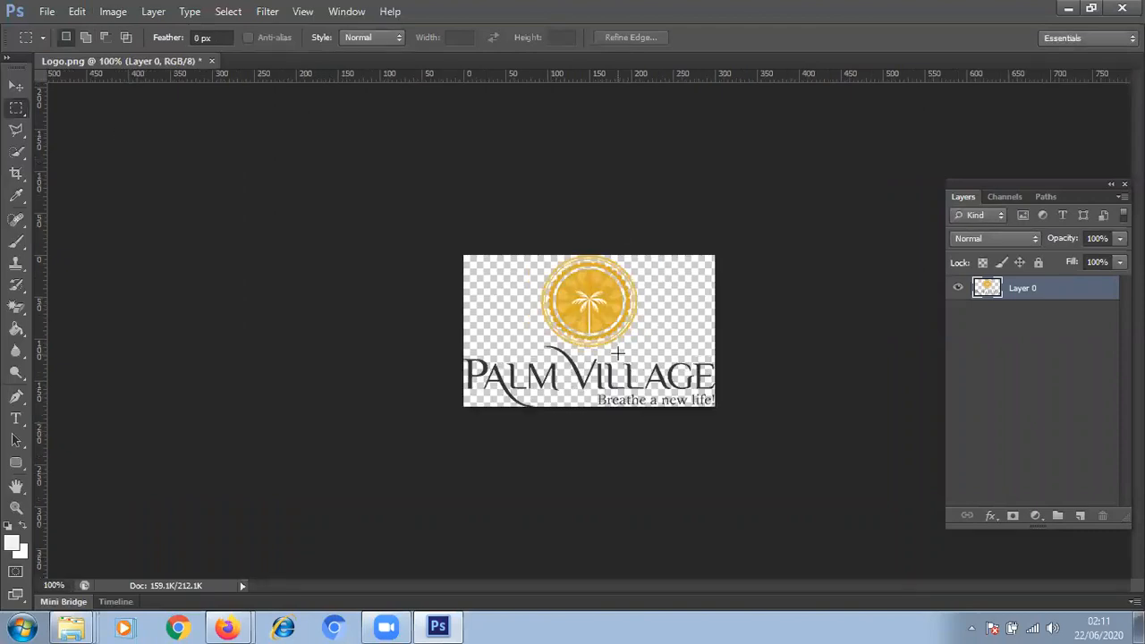
Compare against the live site in the browser, then resize the logo to 200 px wide
{"action": "key", "text": "alt+Tab"}
{"action": "key", "text": "alt+Tab"}
{"action": "key", "text": "alt+Tab"}
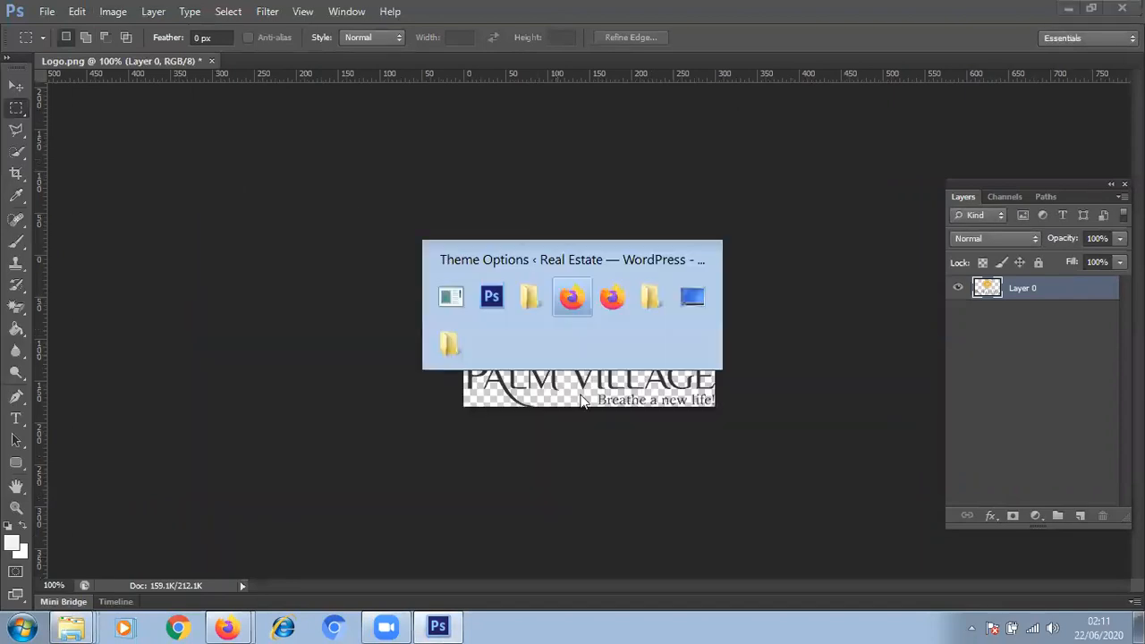
{"action": "key", "text": "alt+Tab"}
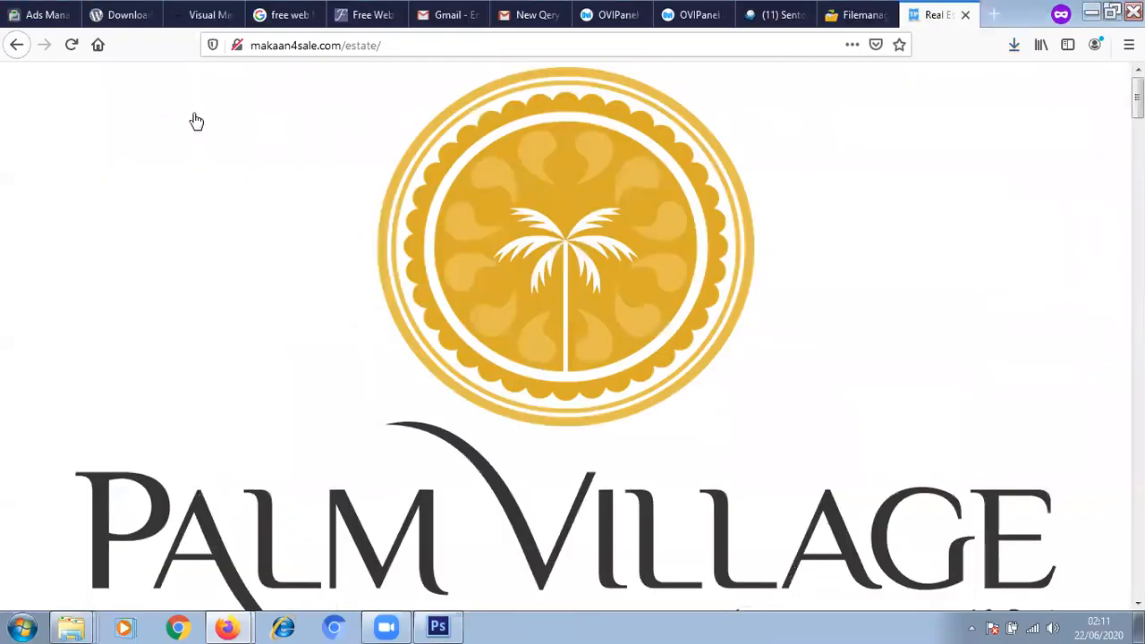
{"action": "scroll", "coordinate": [110, 161], "scroll_direction": "down", "scroll_amount": 5}
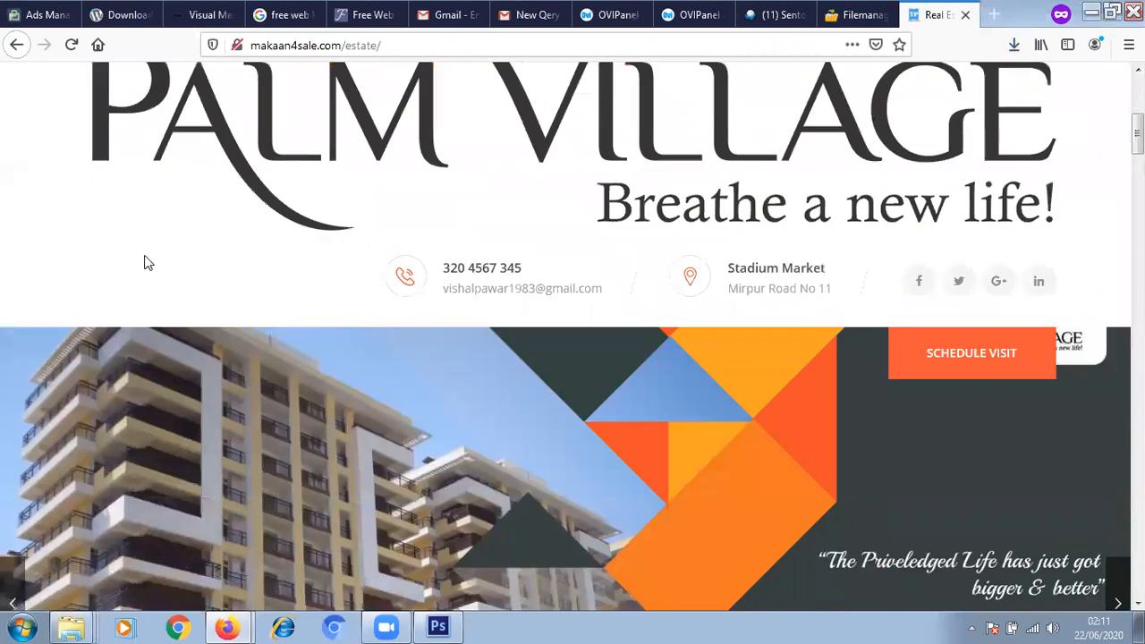
{"action": "key", "text": "alt+Tab"}
{"action": "key", "text": "alt+Tab"}
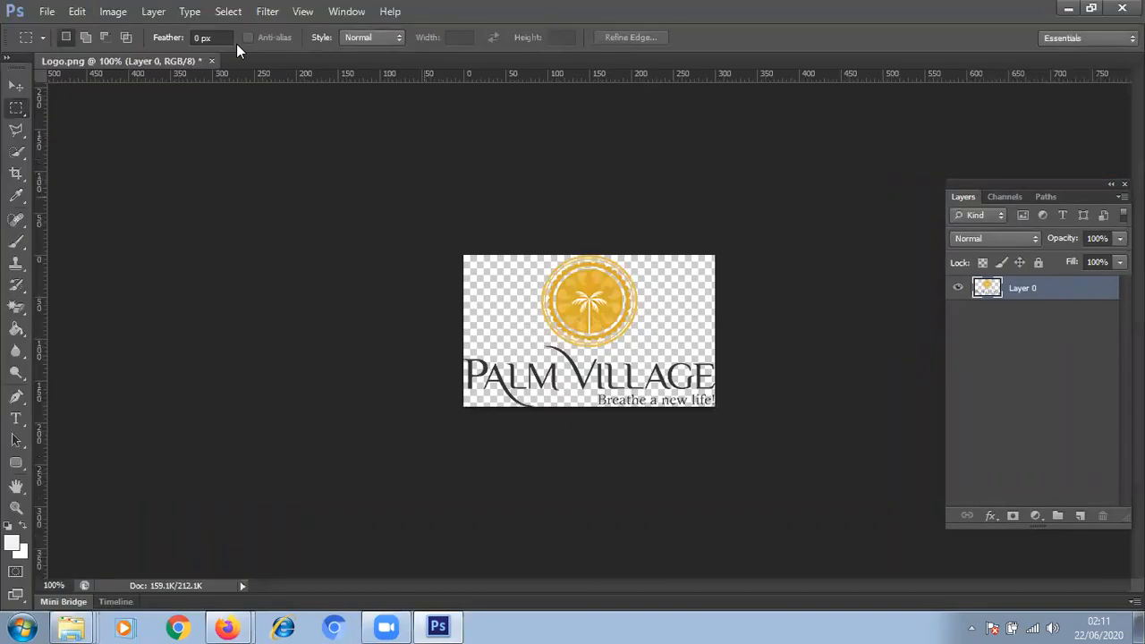
{"action": "left_click", "coordinate": [113, 12]}
{"action": "left_click", "coordinate": [144, 131]}
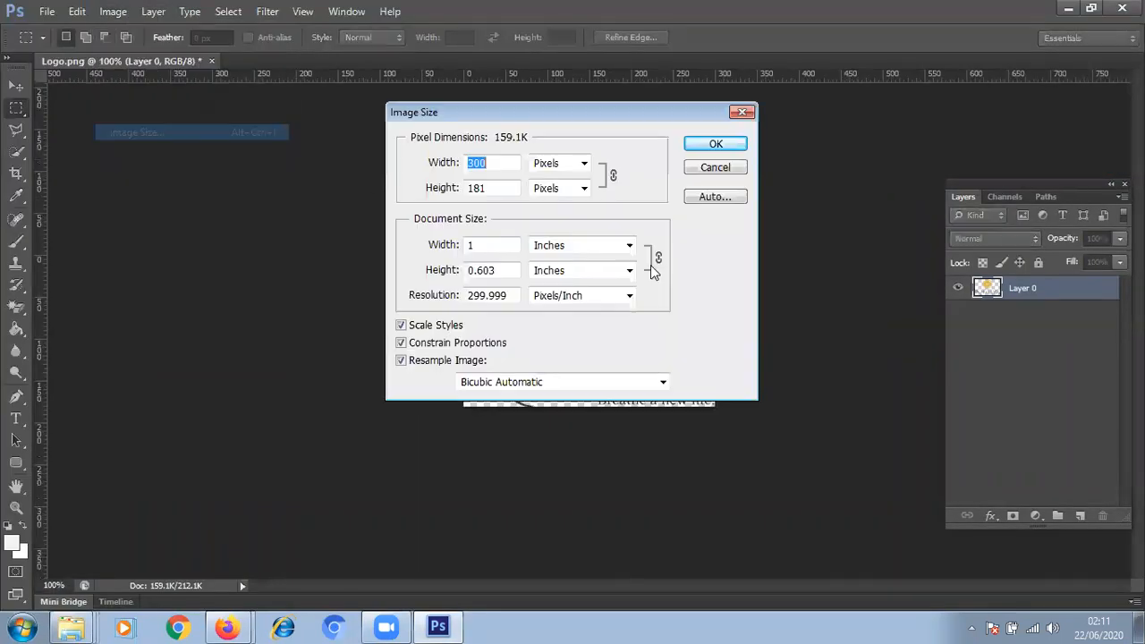
{"action": "type", "text": "200"}
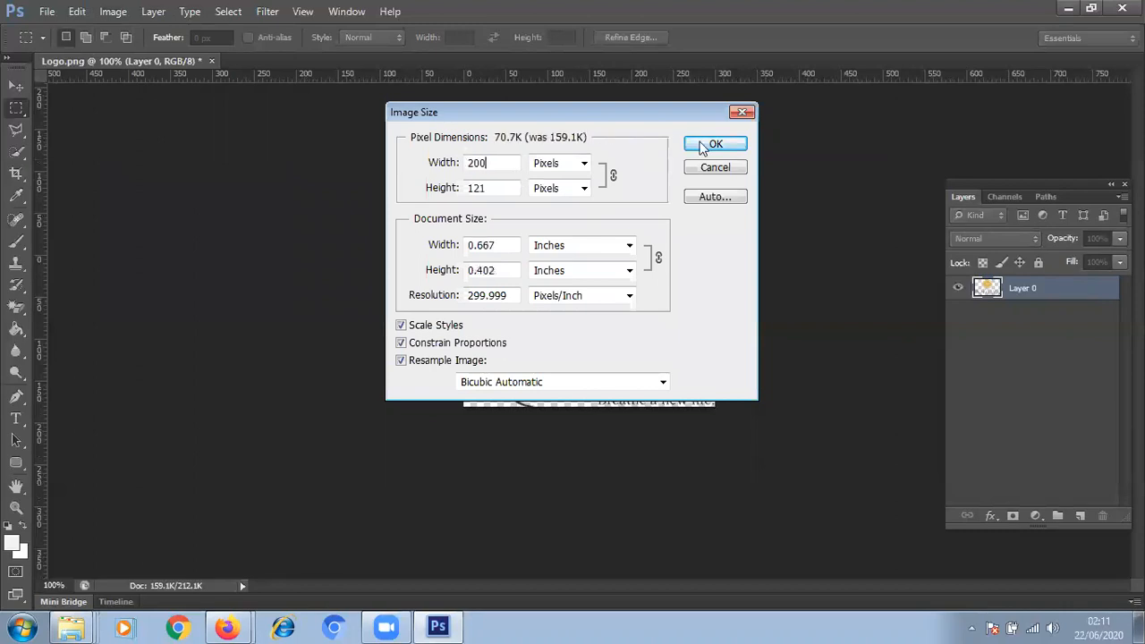
{"action": "left_click", "coordinate": [711, 144]}
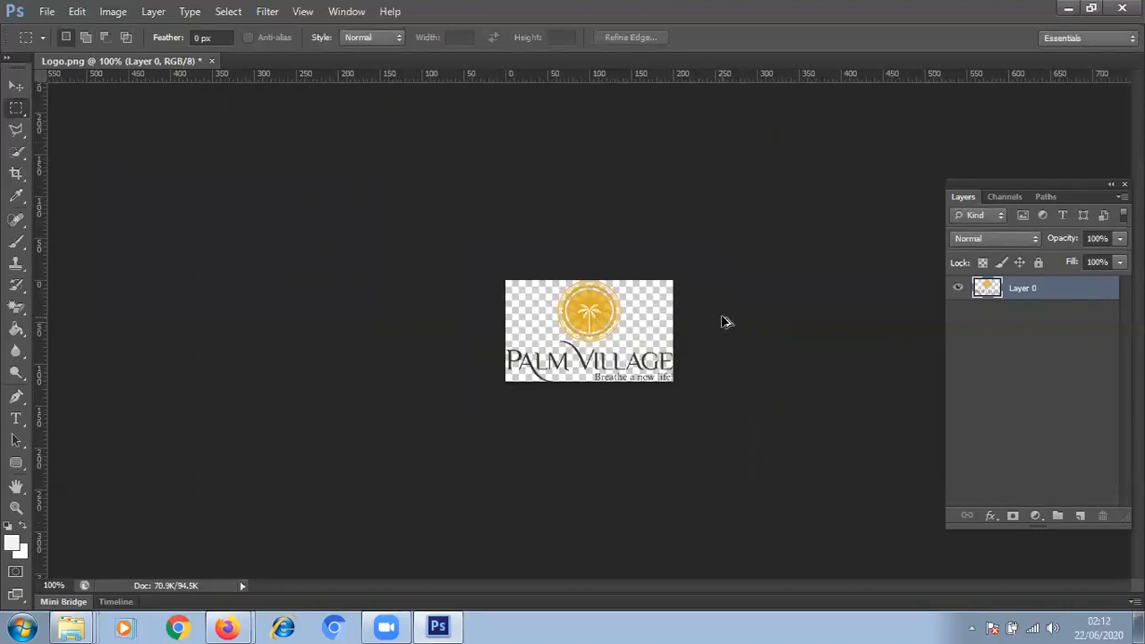
Save for Web as a JPEG named Logo-small.jpg in the Logo - Palms folder
{"action": "key", "text": "ctrl+alt+shift+s"}
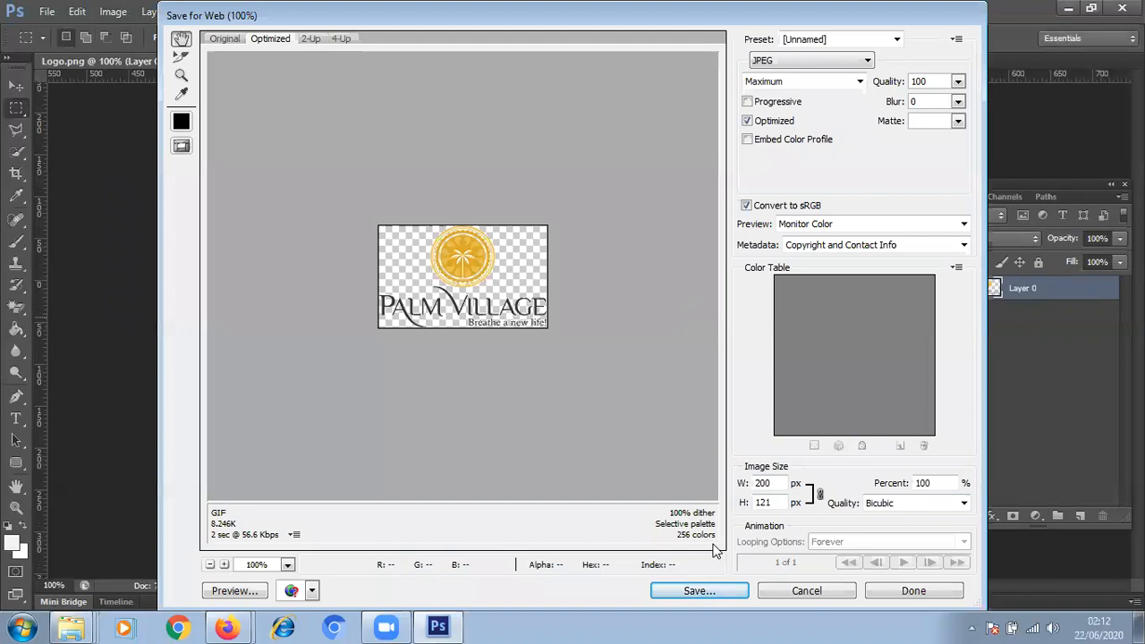
{"action": "key", "text": "Return"}
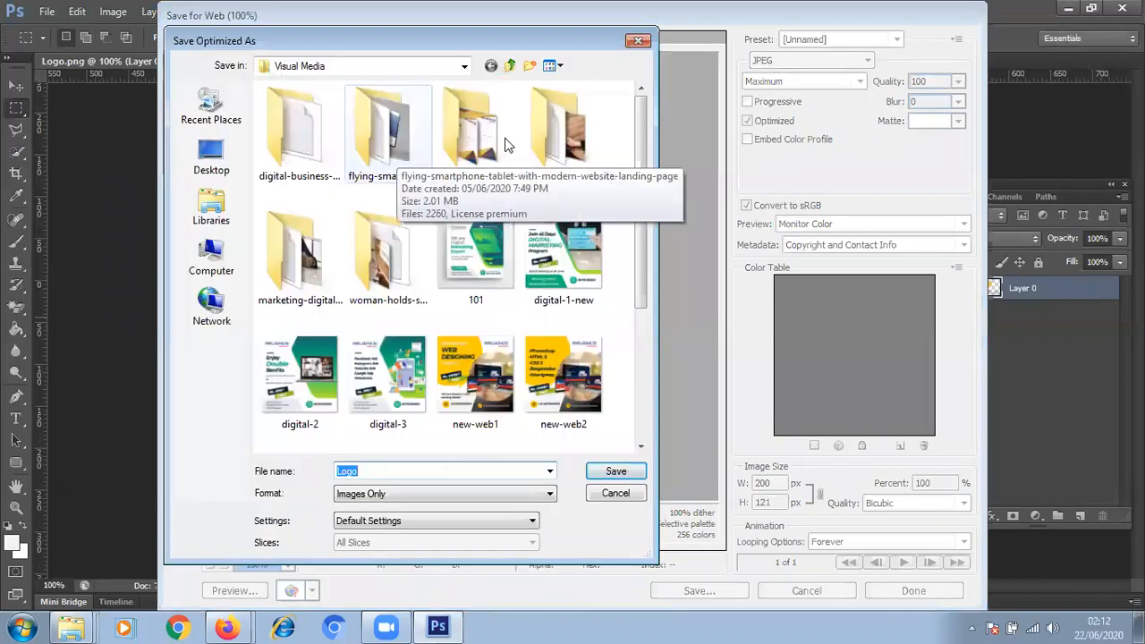
{"action": "left_click", "coordinate": [512, 68]}
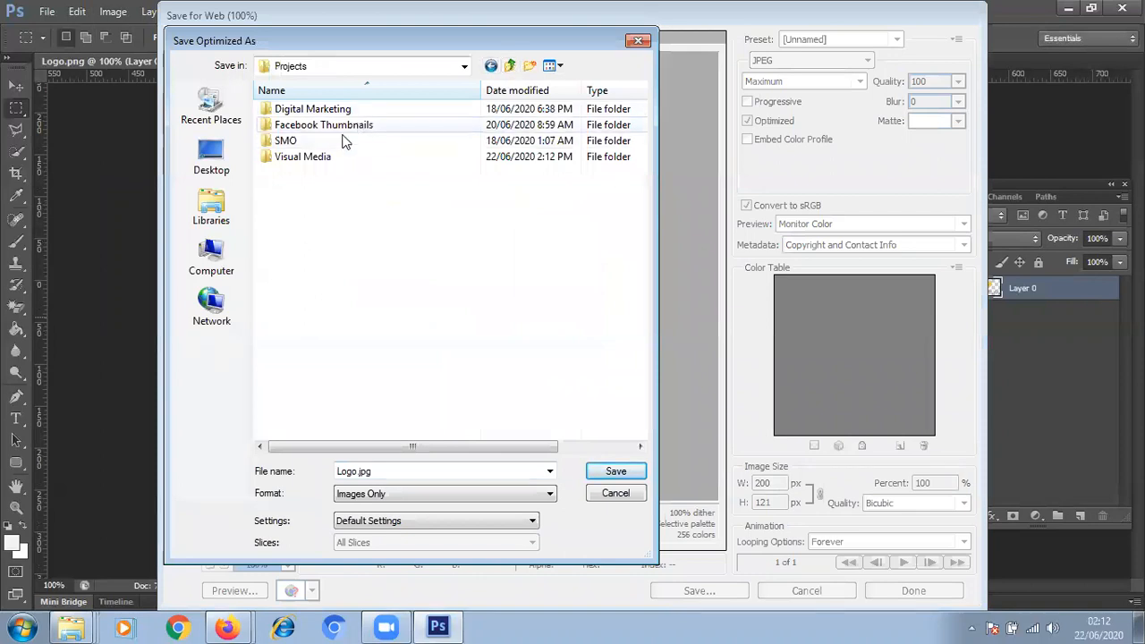
{"action": "double_click", "coordinate": [344, 142]}
{"action": "double_click", "coordinate": [393, 124]}
{"action": "left_click", "coordinate": [486, 138]}
{"action": "left_click", "coordinate": [484, 242]}
{"action": "double_click", "coordinate": [332, 253]}
{"action": "double_click", "coordinate": [354, 470]}
{"action": "left_click", "coordinate": [352, 470]}
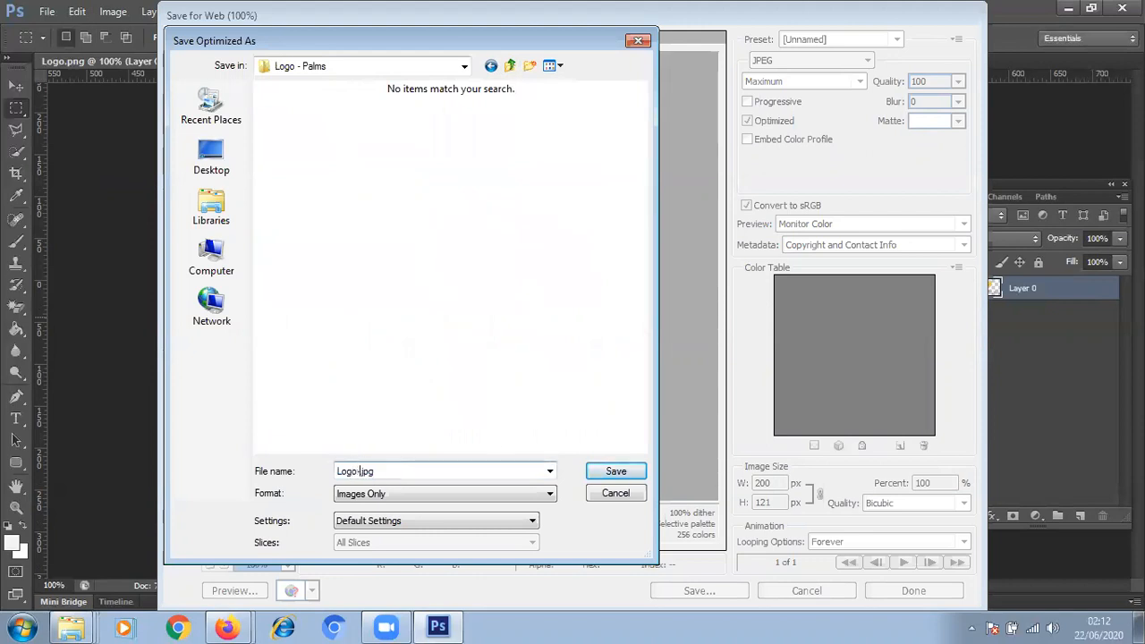
{"action": "key", "text": "Return"}
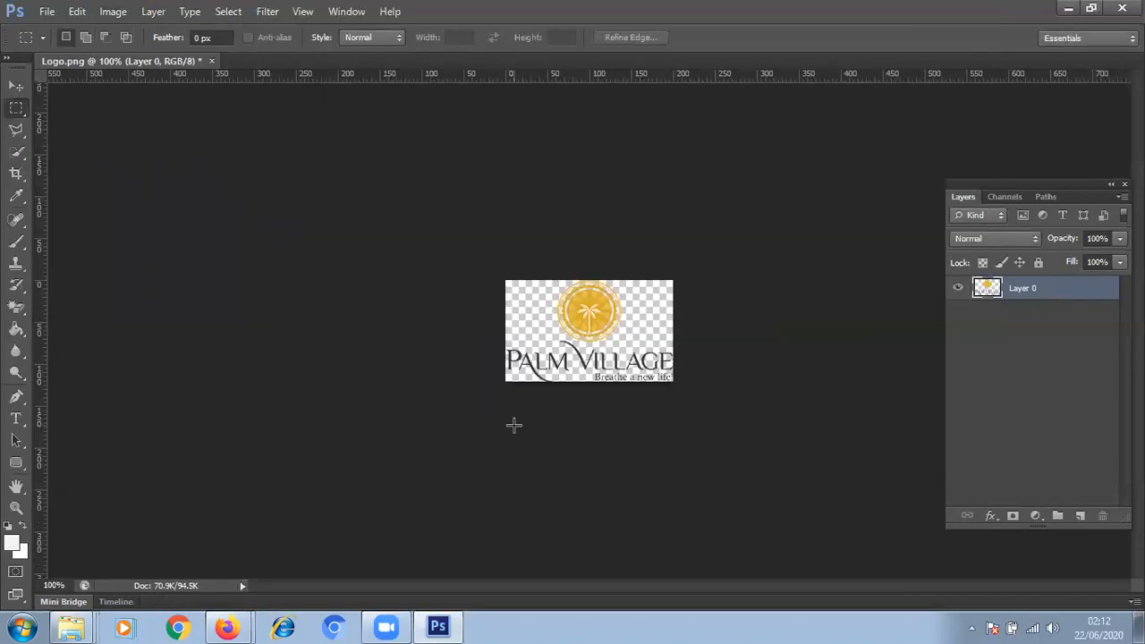
{"action": "key", "text": "alt+Tab"}
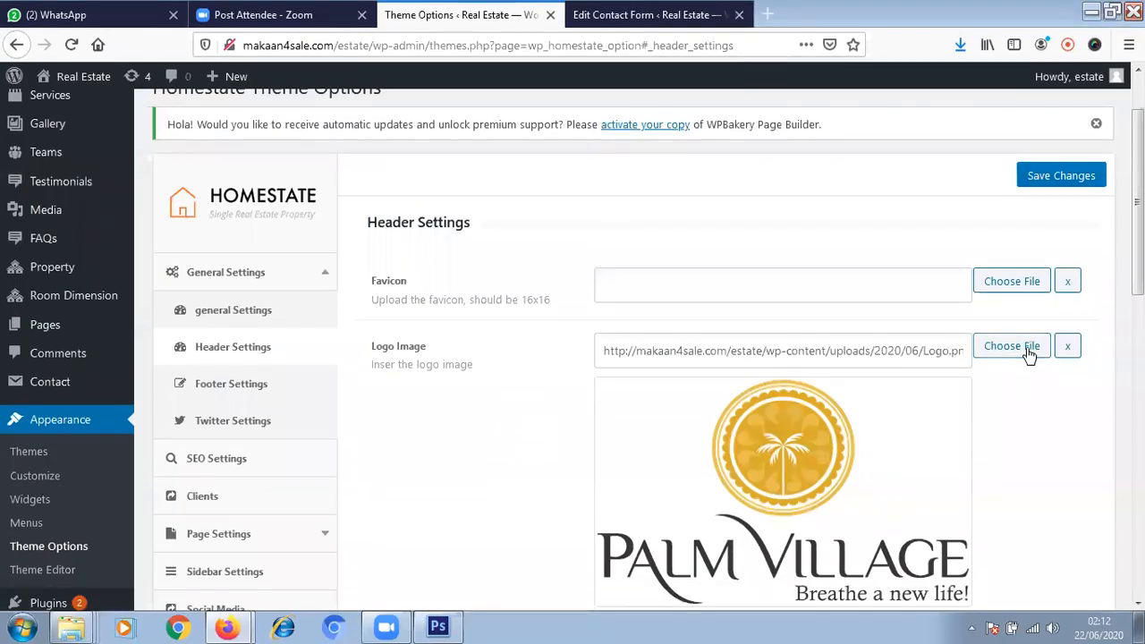
Permanently delete the old Logo.png from the WordPress media library
{"action": "left_click", "coordinate": [1027, 349]}
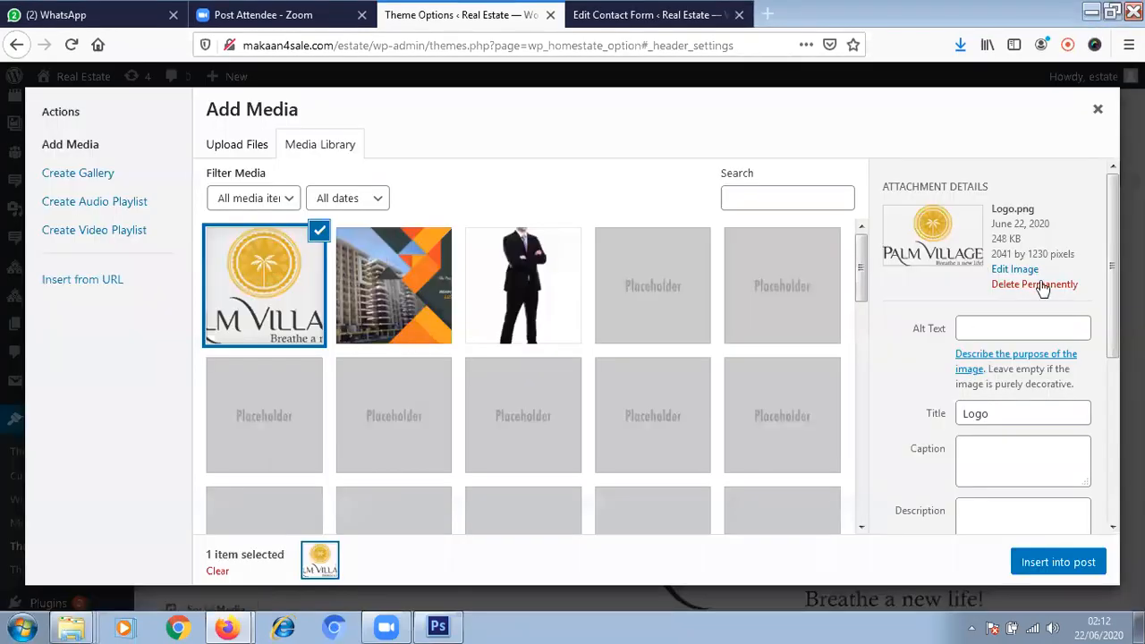
{"action": "left_click", "coordinate": [1042, 284]}
{"action": "left_click", "coordinate": [580, 301]}
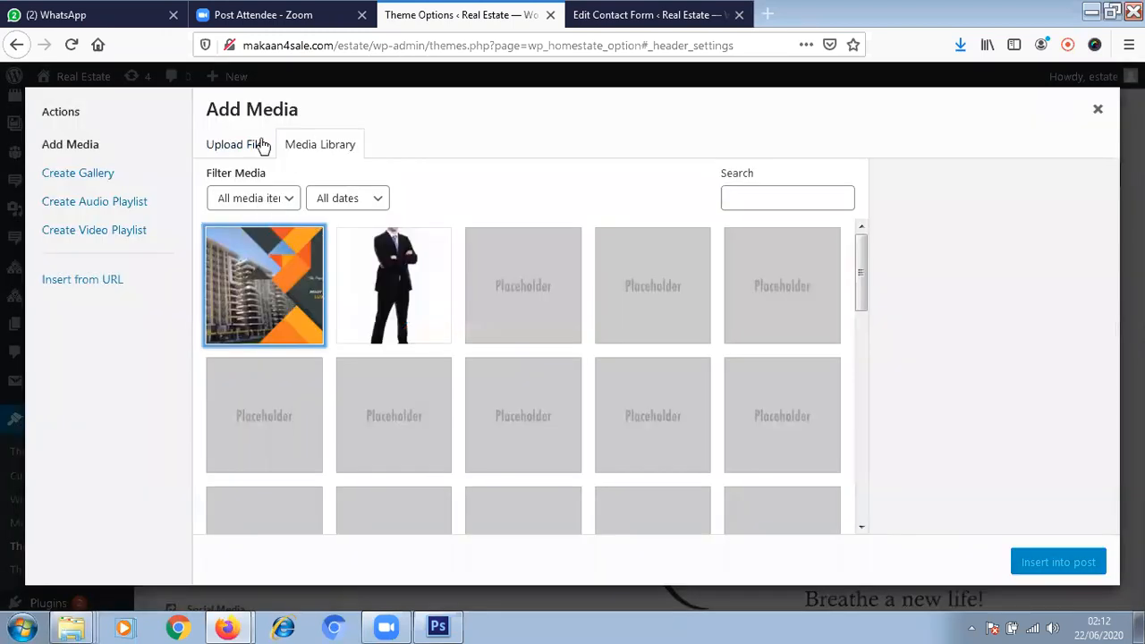
Upload Logo-small.jpg from Logo - Palms, then reopen Save for Web in Photoshop
{"action": "left_click", "coordinate": [261, 145]}
{"action": "left_click", "coordinate": [710, 383]}
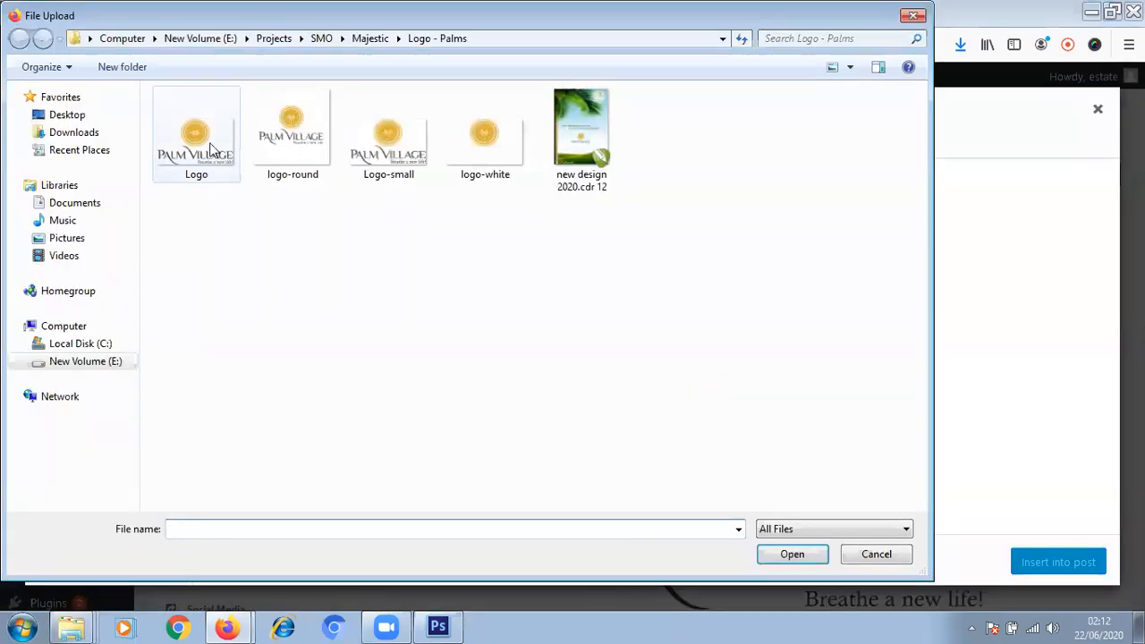
{"action": "double_click", "coordinate": [374, 146]}
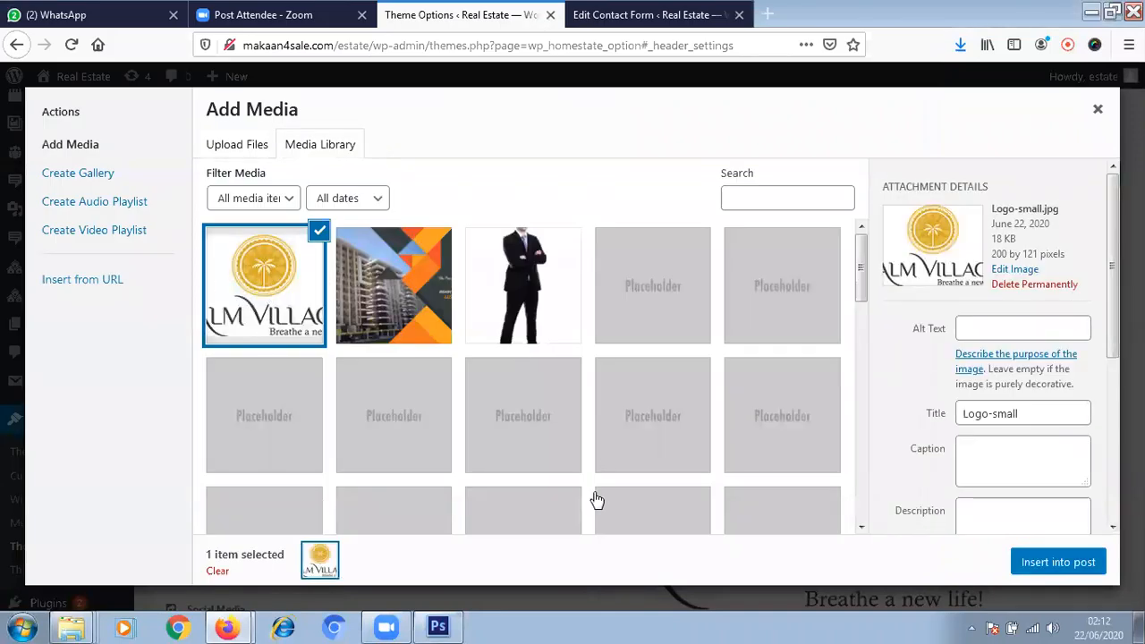
{"action": "key", "text": "alt+Tab"}
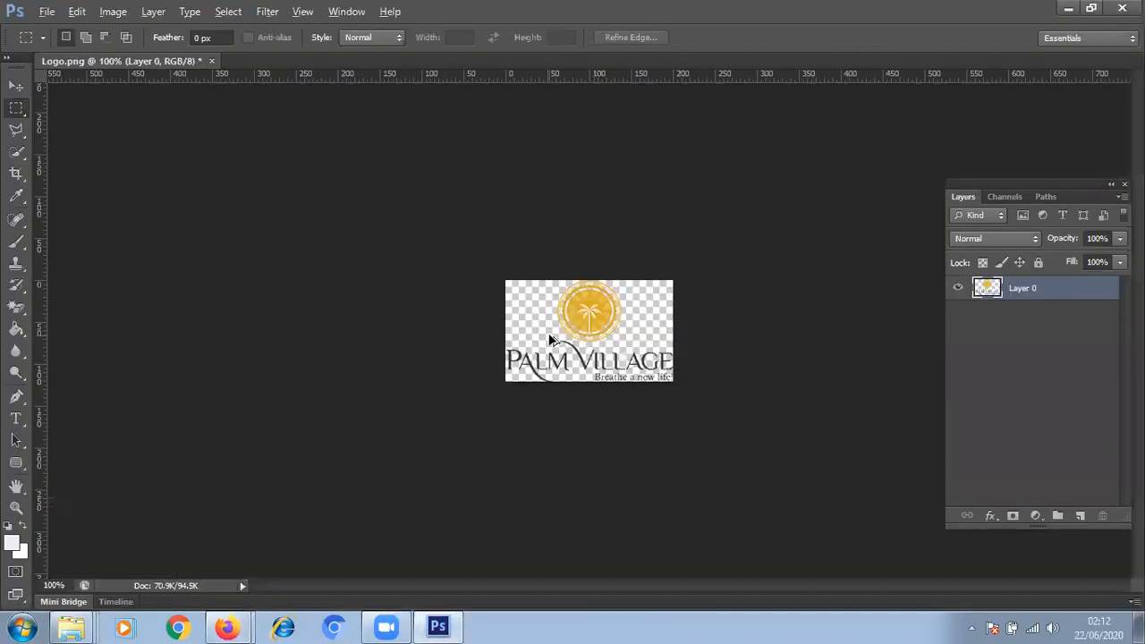
{"action": "key", "text": "ctrl+alt+shift+s"}
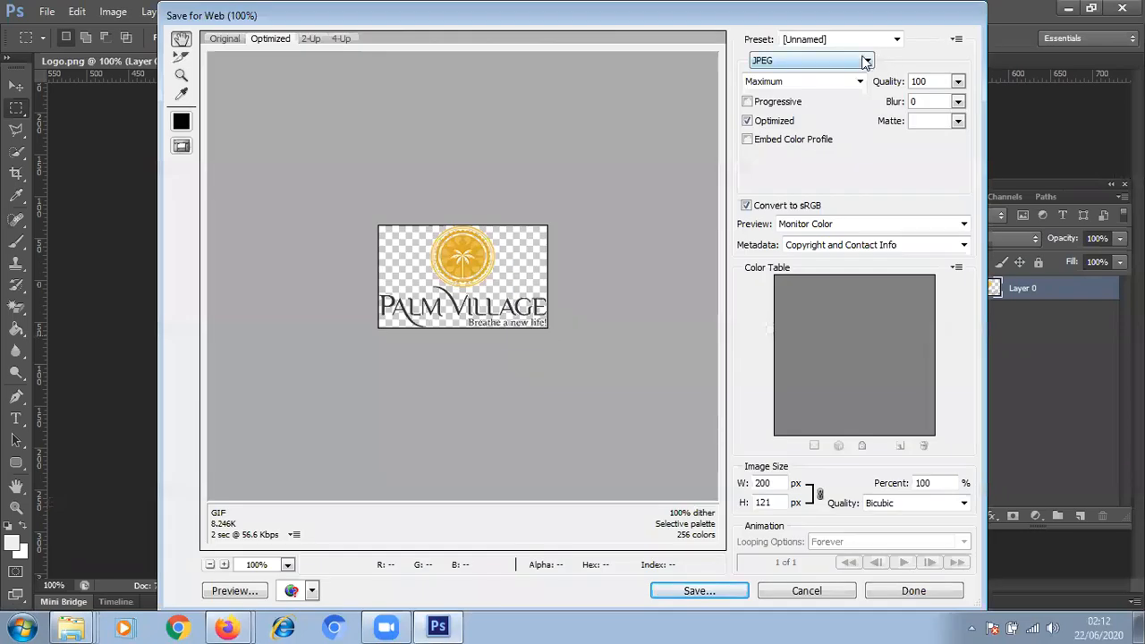
Switch the web export format to PNG-24 and save the copy as Logo-small
{"action": "left_click", "coordinate": [866, 61]}
{"action": "left_click", "coordinate": [812, 106]}
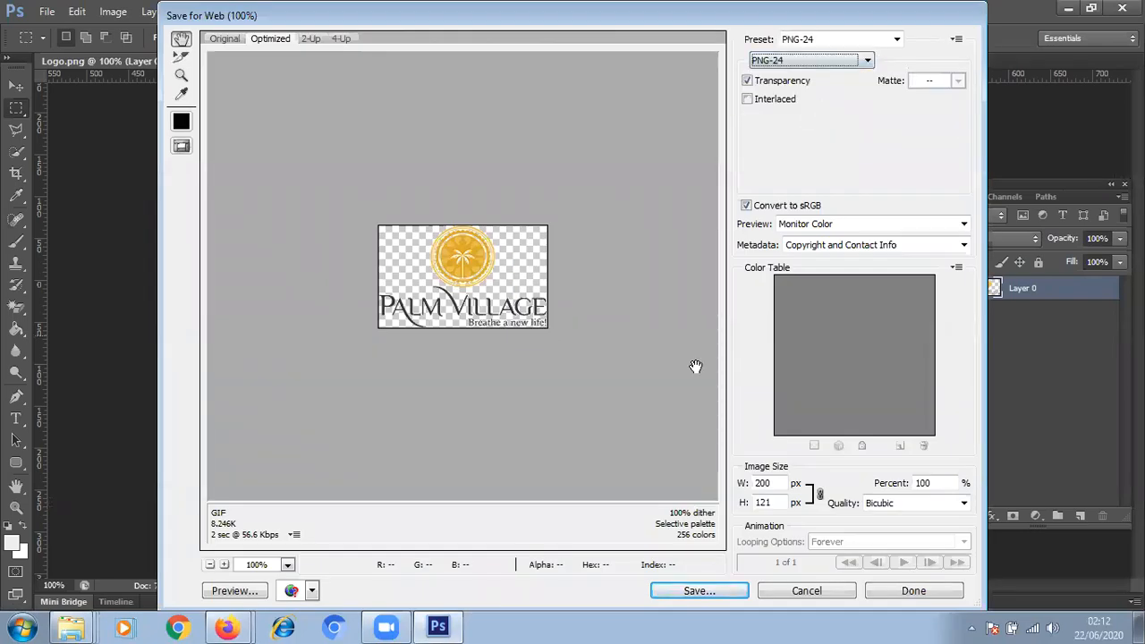
{"action": "key", "text": "Down"}
{"action": "key", "text": "Up"}
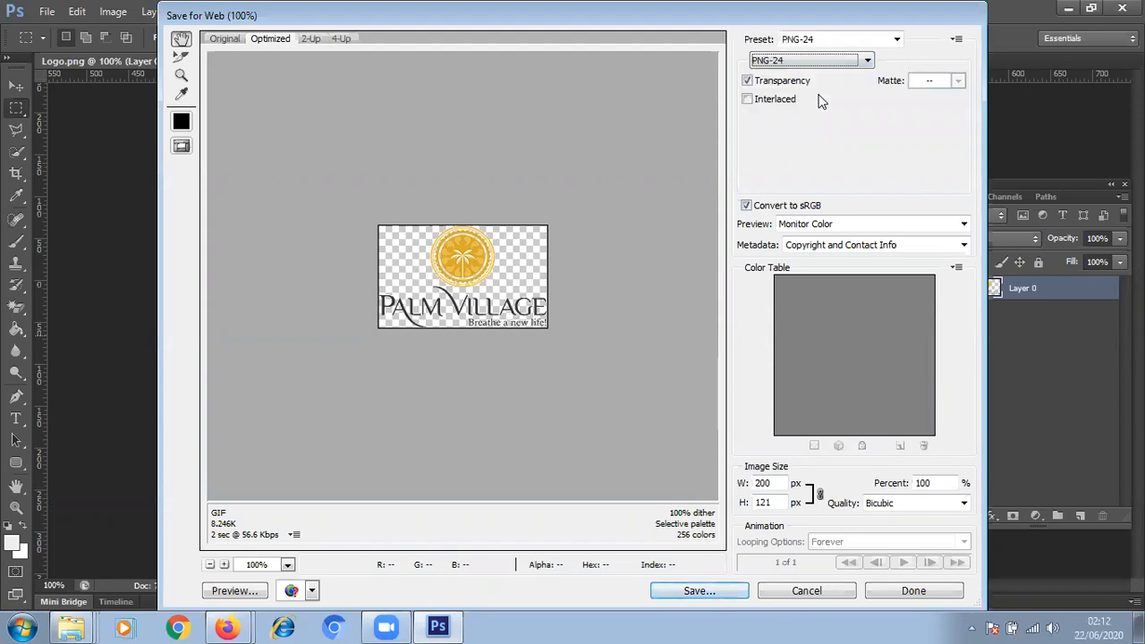
{"action": "left_click", "coordinate": [734, 582]}
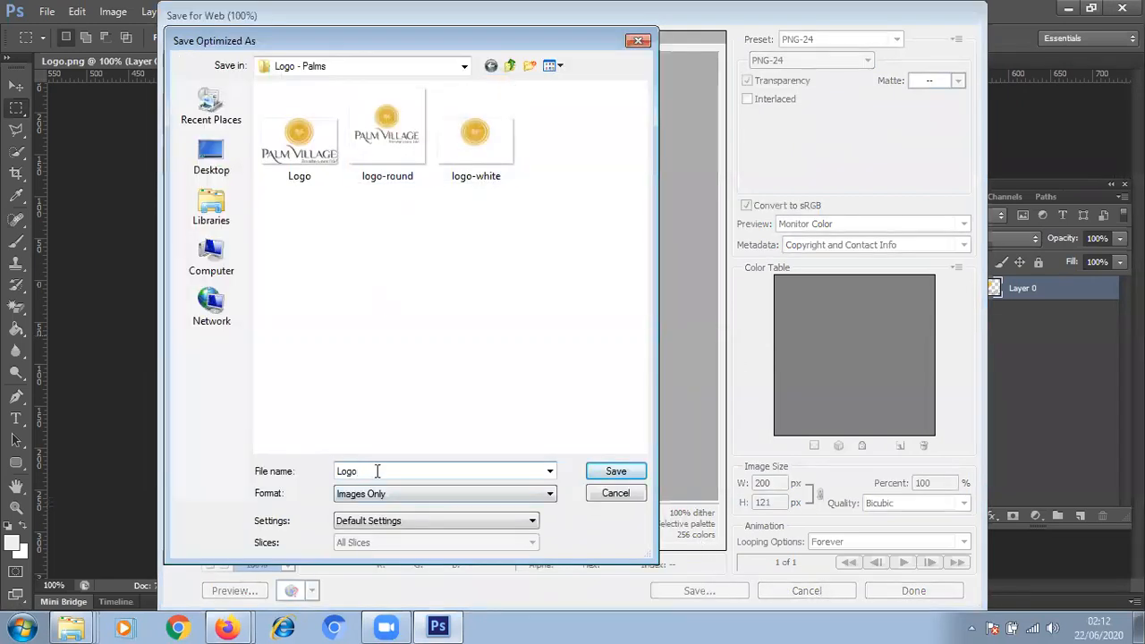
{"action": "type", "text": "-sml"}
{"action": "type", "text": "a"}
{"action": "key", "text": "BackSpace"}
{"action": "key", "text": "BackSpace"}
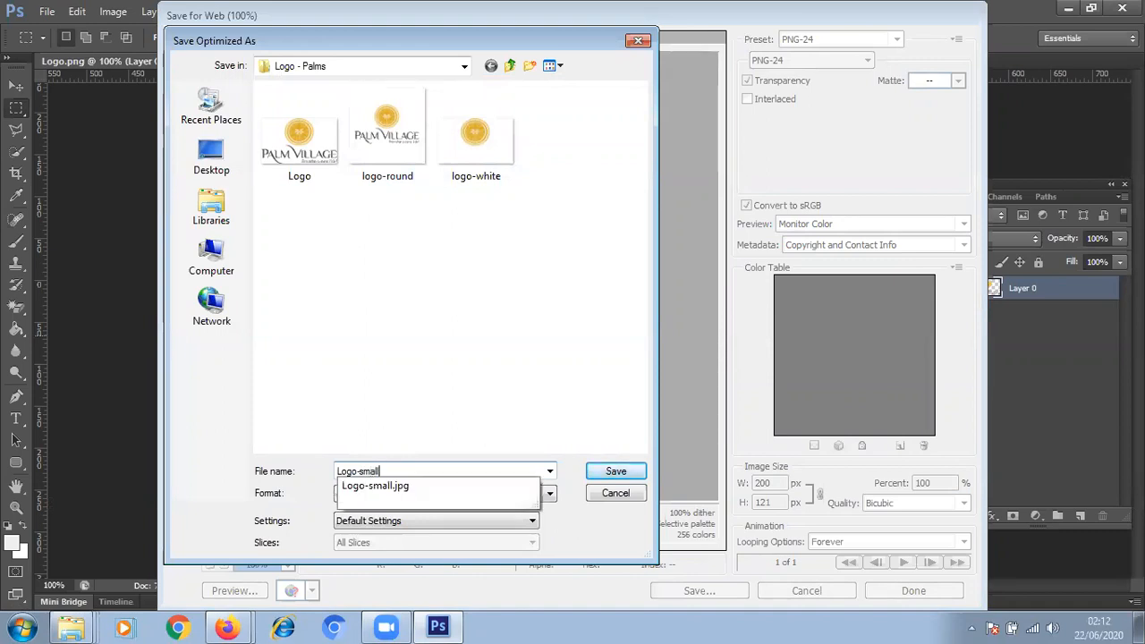
{"action": "type", "text": "all"}
{"action": "key", "text": "Return"}
{"action": "key", "text": "Return"}
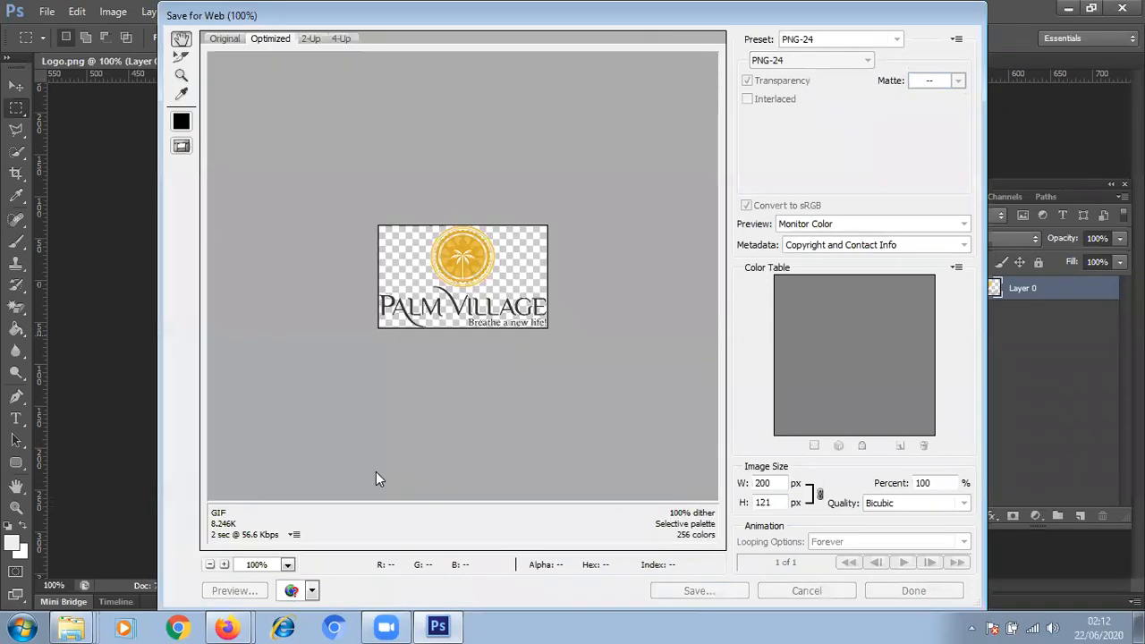
Permanently delete the old logo file from the media library
{"action": "mouse_move", "coordinate": [226, 627]}
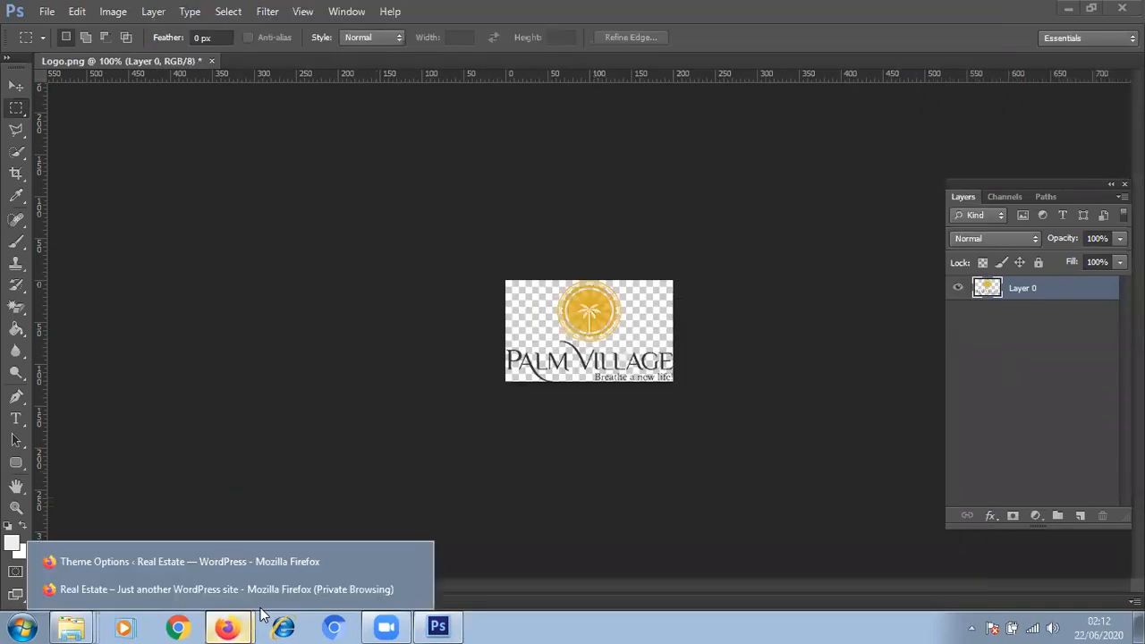
{"action": "left_click", "coordinate": [278, 580]}
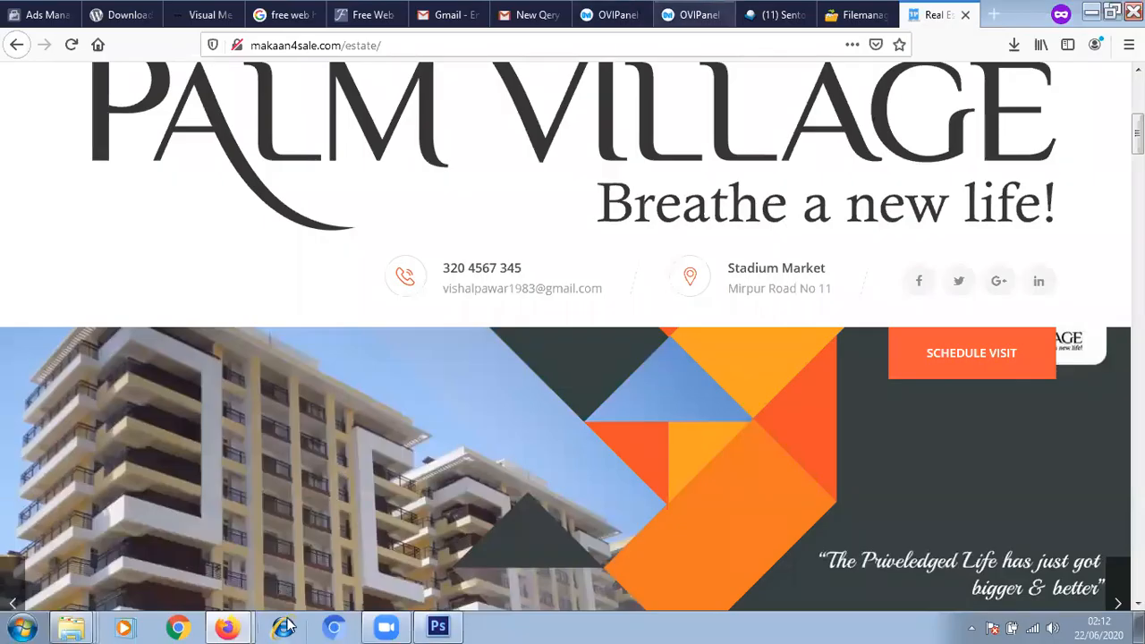
{"action": "left_click", "coordinate": [134, 580]}
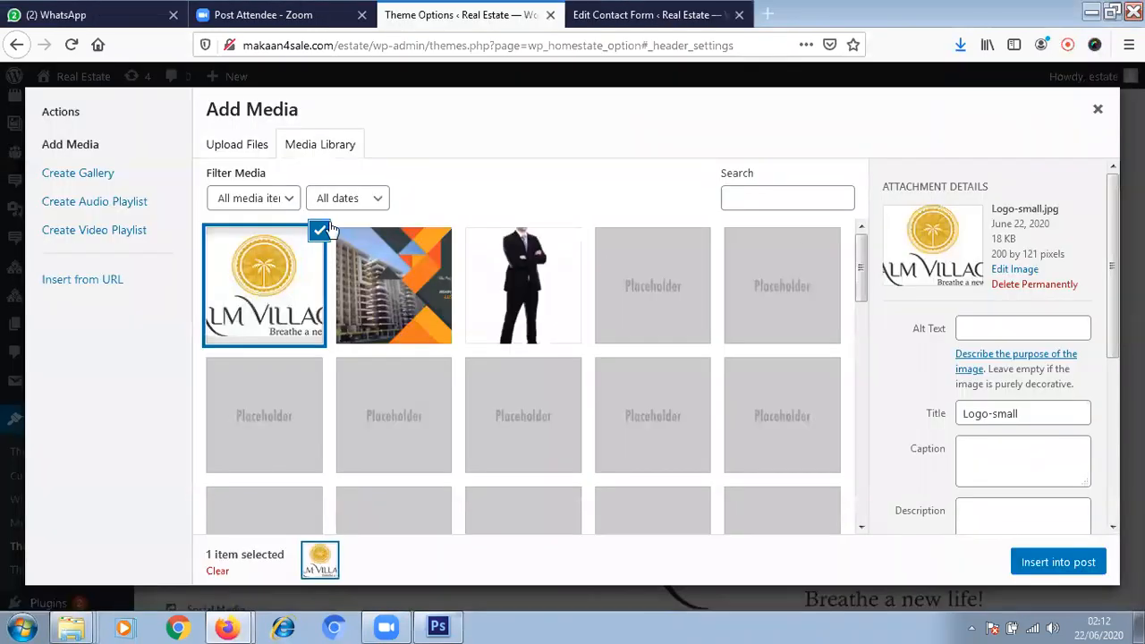
{"action": "left_click", "coordinate": [1004, 285]}
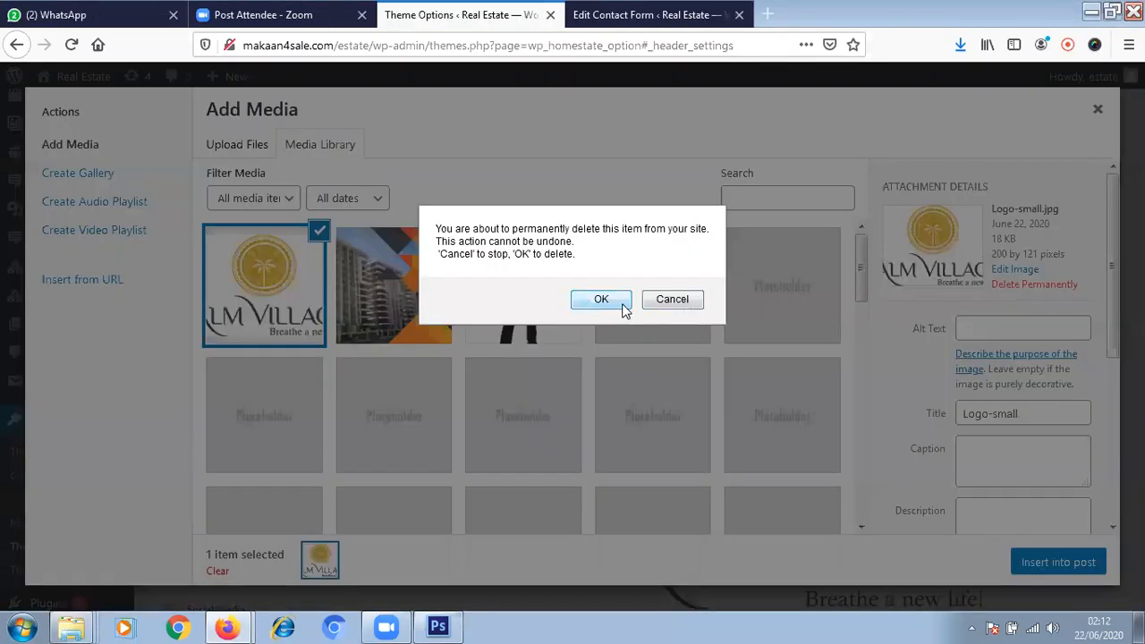
{"action": "left_click", "coordinate": [601, 299]}
Upload Logo-smallpng and insert it as both the Logo Image and Small Logo Image
{"action": "left_click", "coordinate": [249, 149]}
{"action": "left_click", "coordinate": [657, 366]}
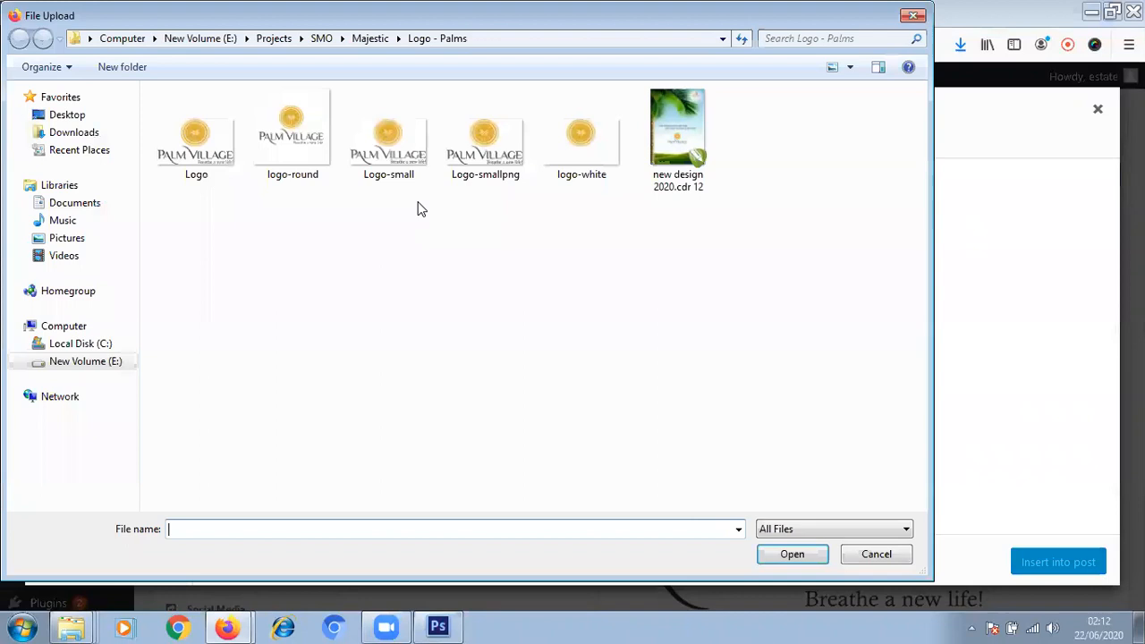
{"action": "double_click", "coordinate": [488, 154]}
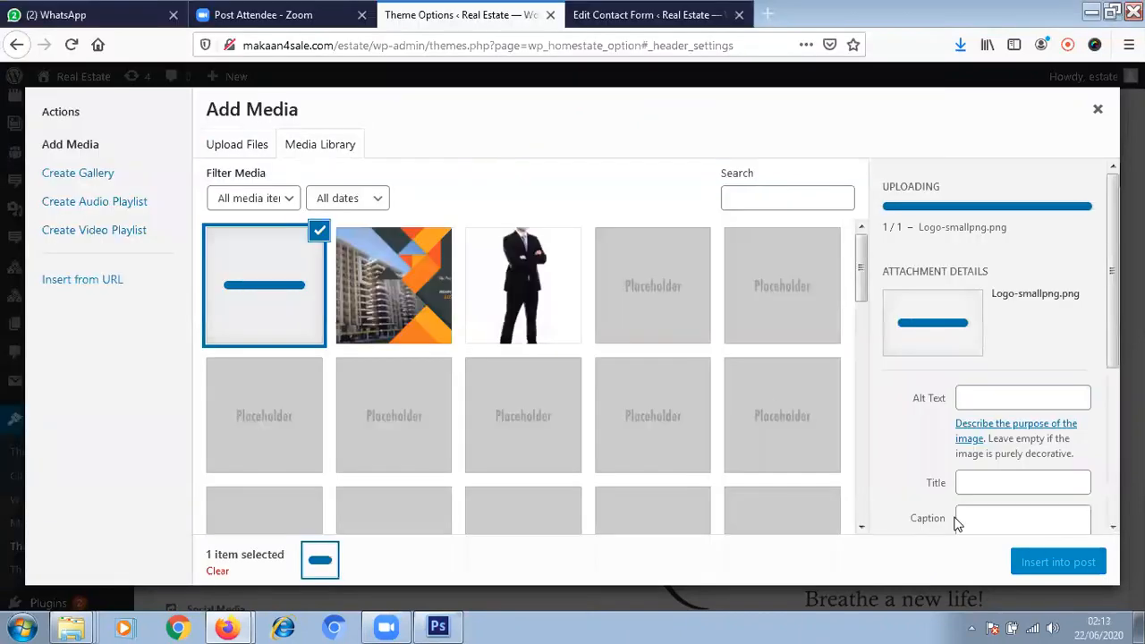
{"action": "left_click", "coordinate": [1065, 562]}
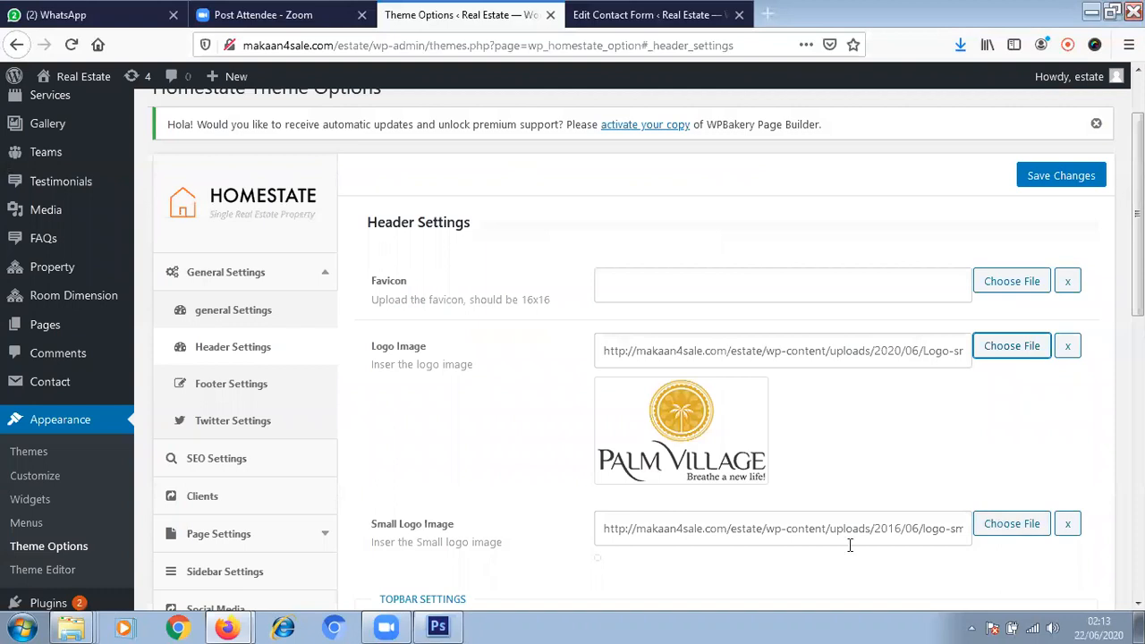
{"action": "left_click", "coordinate": [994, 534]}
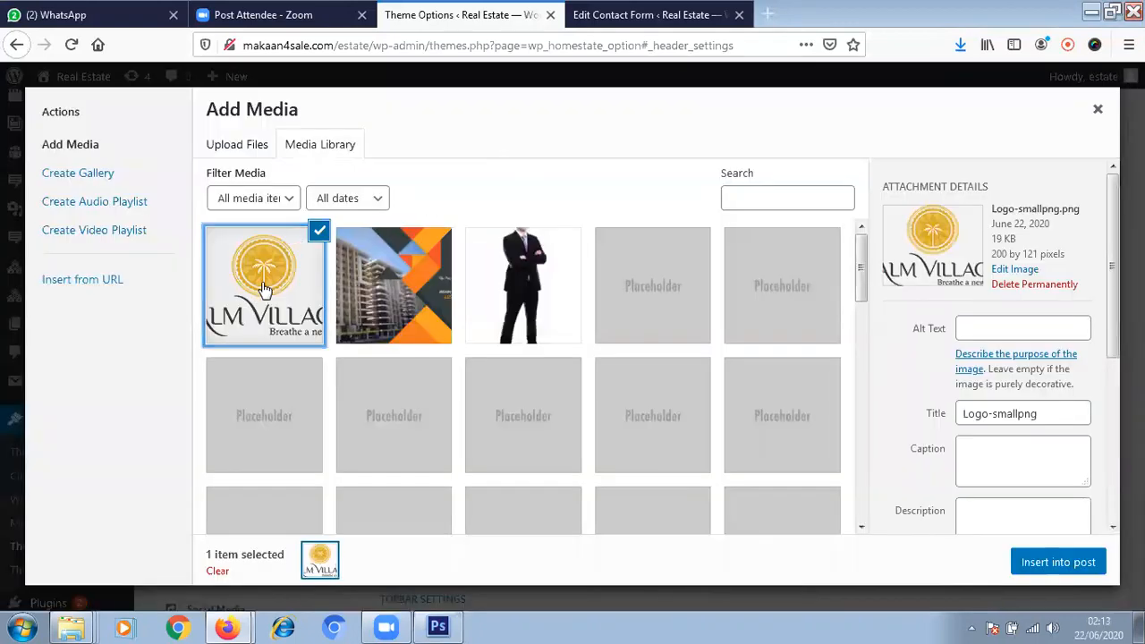
{"action": "left_click", "coordinate": [1054, 561]}
Replace the topbar Phone value with the new phone number
{"action": "scroll", "coordinate": [788, 469], "scroll_direction": "down", "scroll_amount": 5}
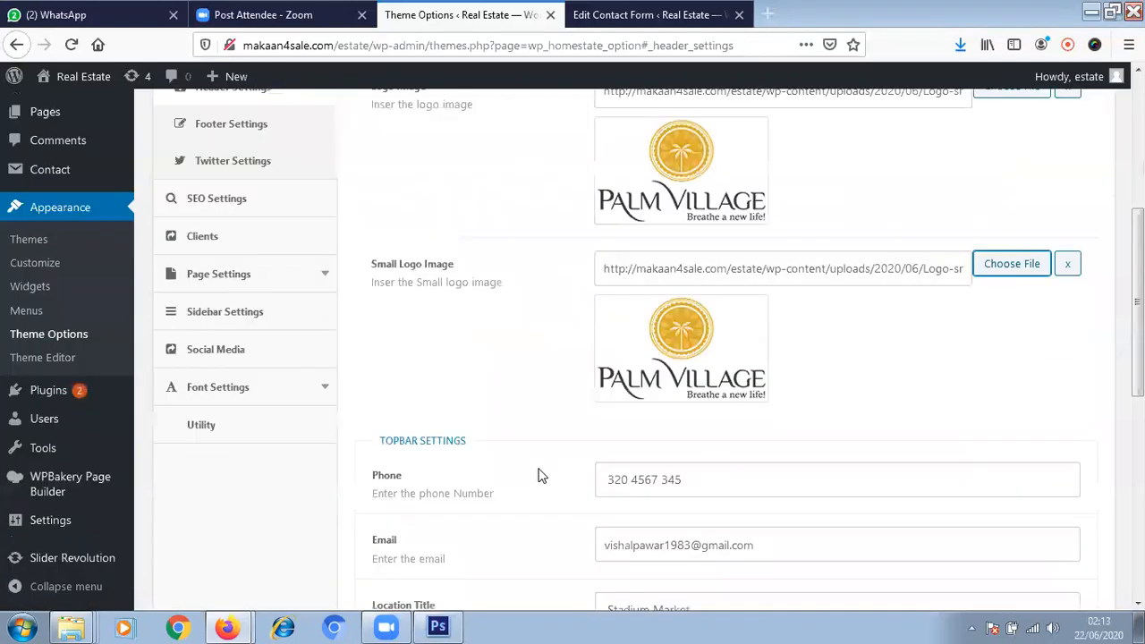
{"action": "key", "text": "Tab"}
{"action": "key", "text": "Tab"}
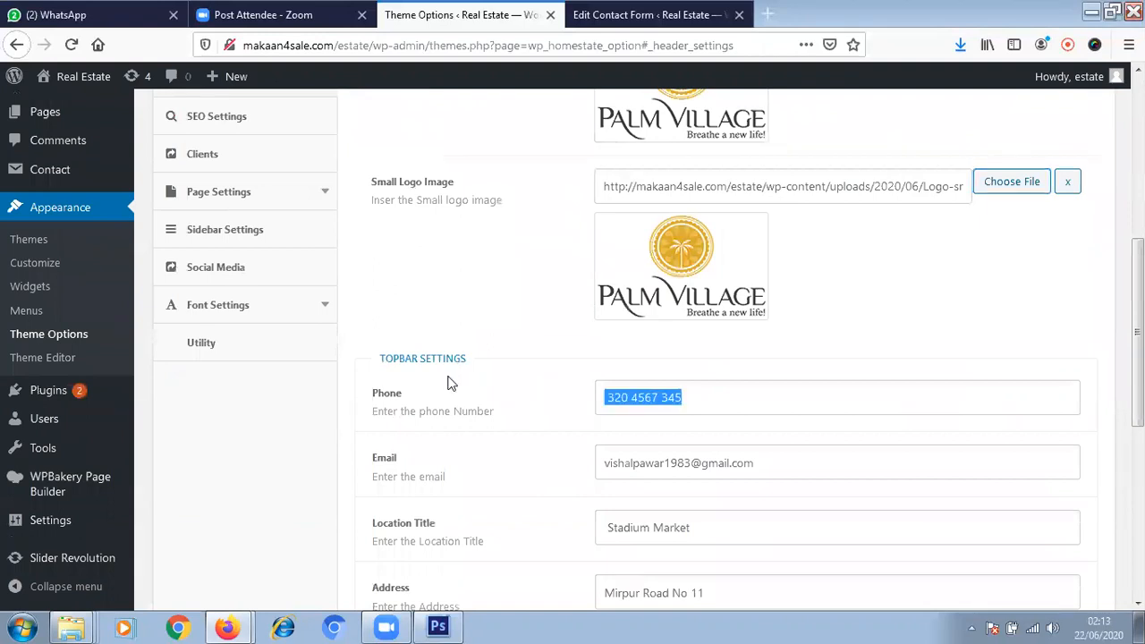
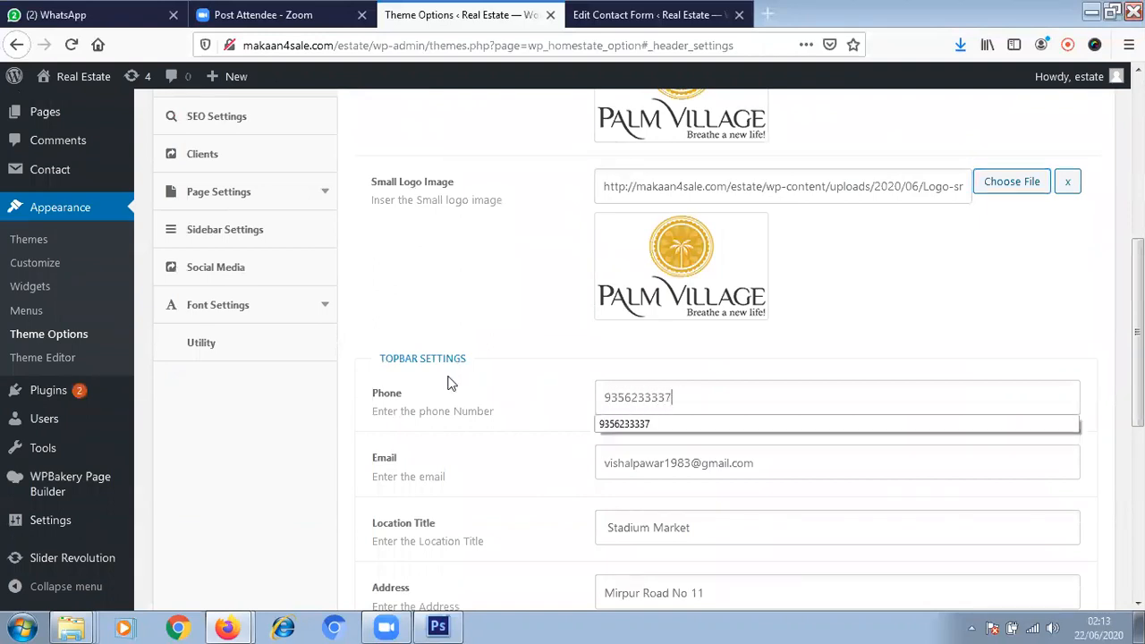
Clear the Location Title and Address fields and save the header settings
{"action": "scroll", "coordinate": [725, 501], "scroll_direction": "down", "scroll_amount": 3}
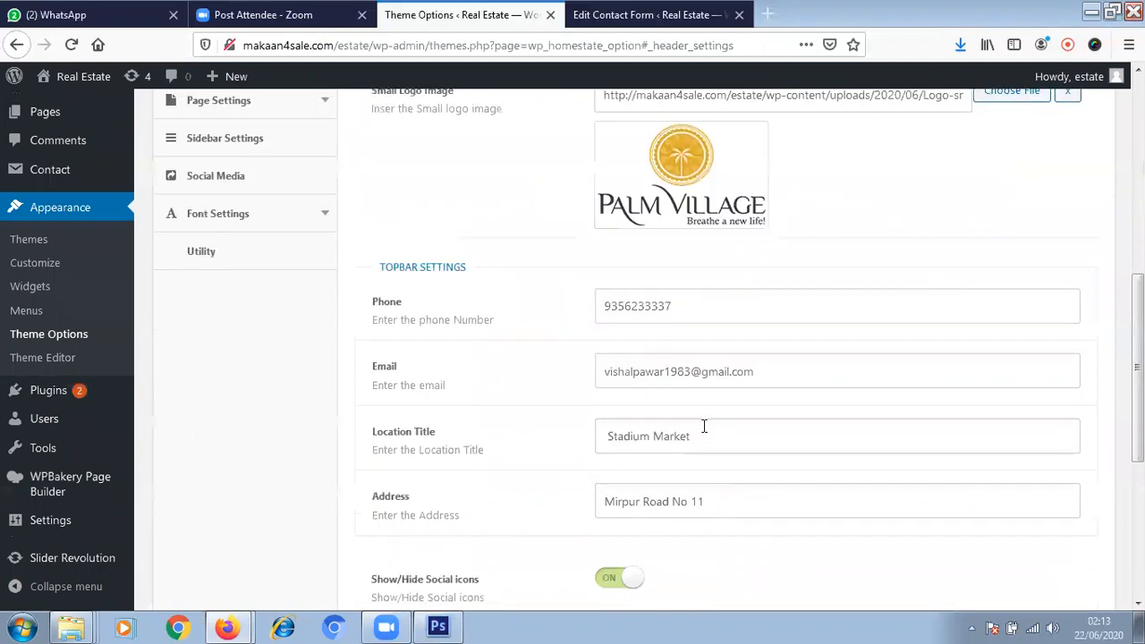
{"action": "left_click_drag", "start_coordinate": [703, 357], "coordinate": [588, 356]}
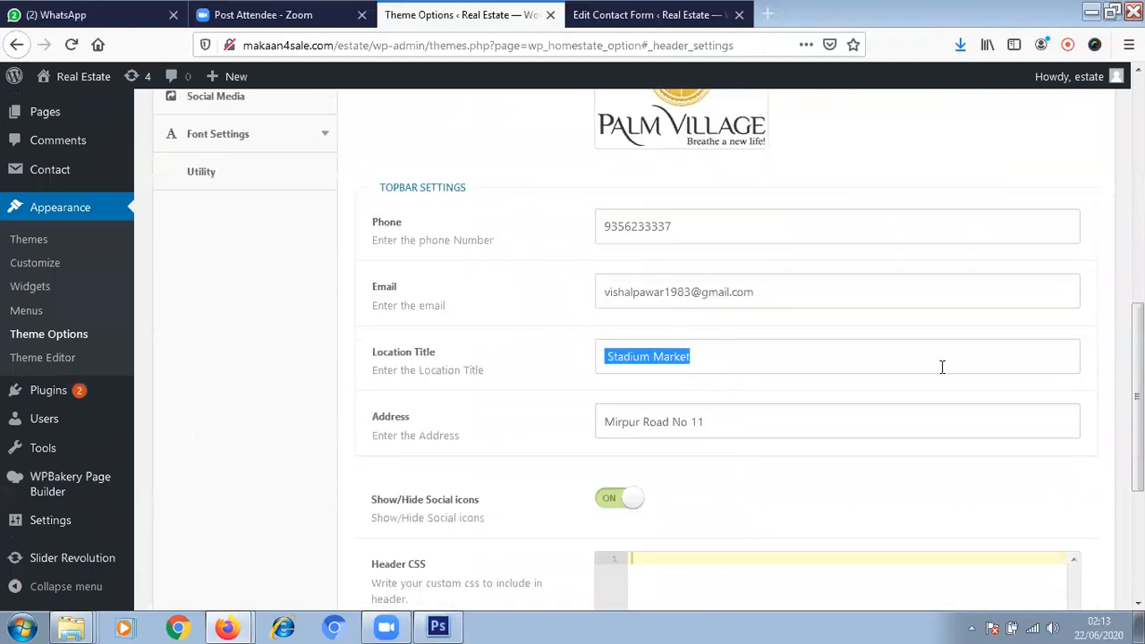
{"action": "key", "text": "BackSpace"}
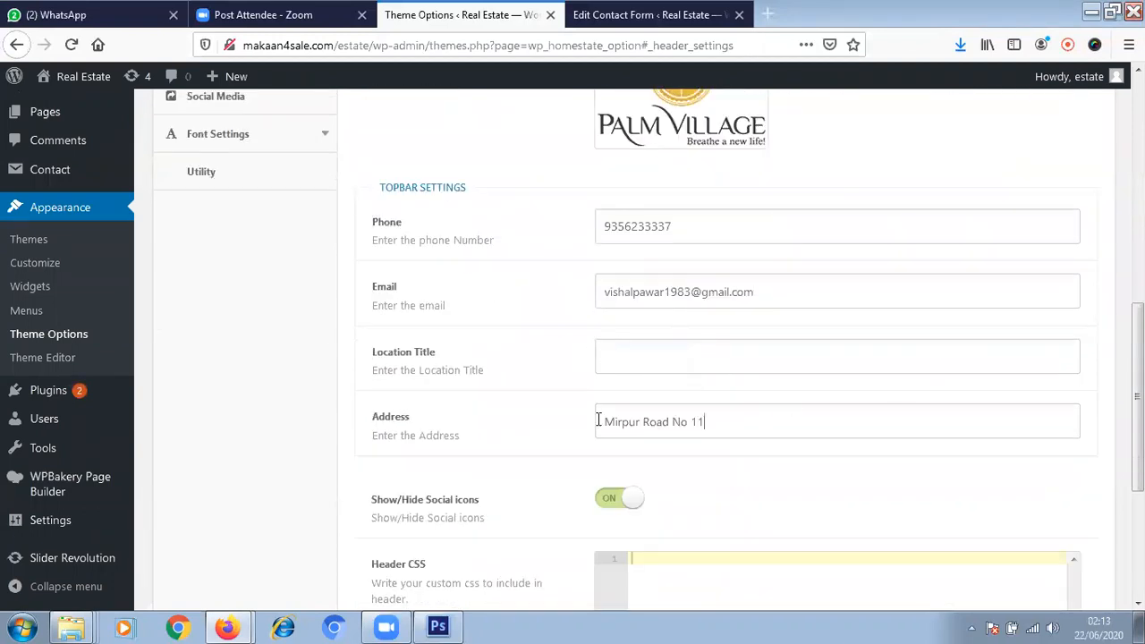
{"action": "triple_click", "coordinate": [597, 419]}
{"action": "key", "text": "BackSpace"}
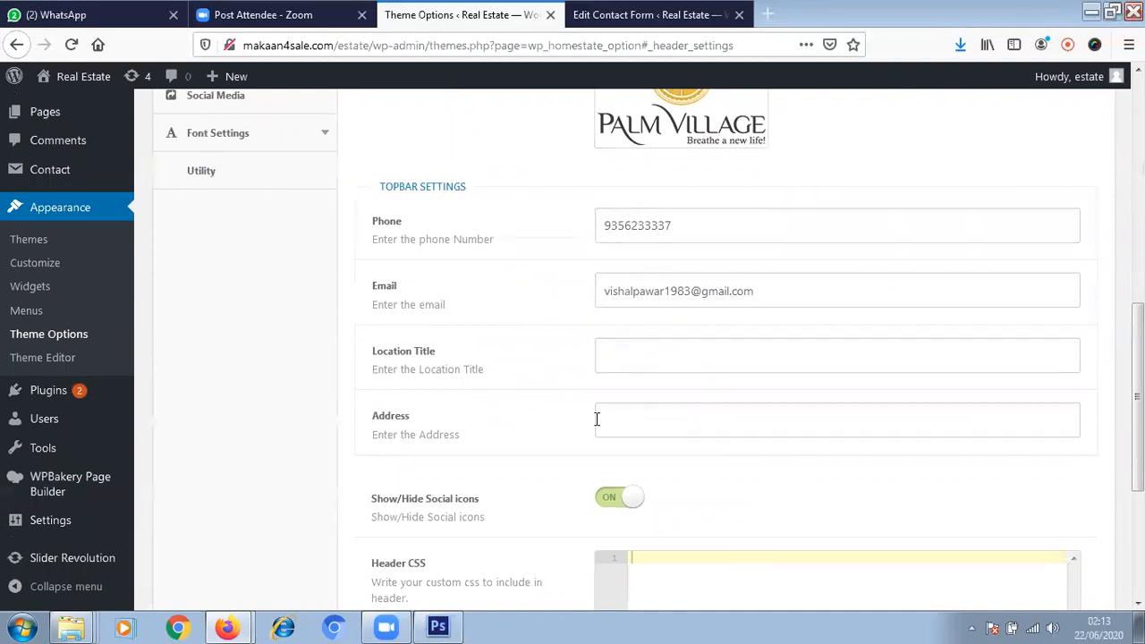
{"action": "scroll", "coordinate": [595, 417], "scroll_direction": "down", "scroll_amount": 3}
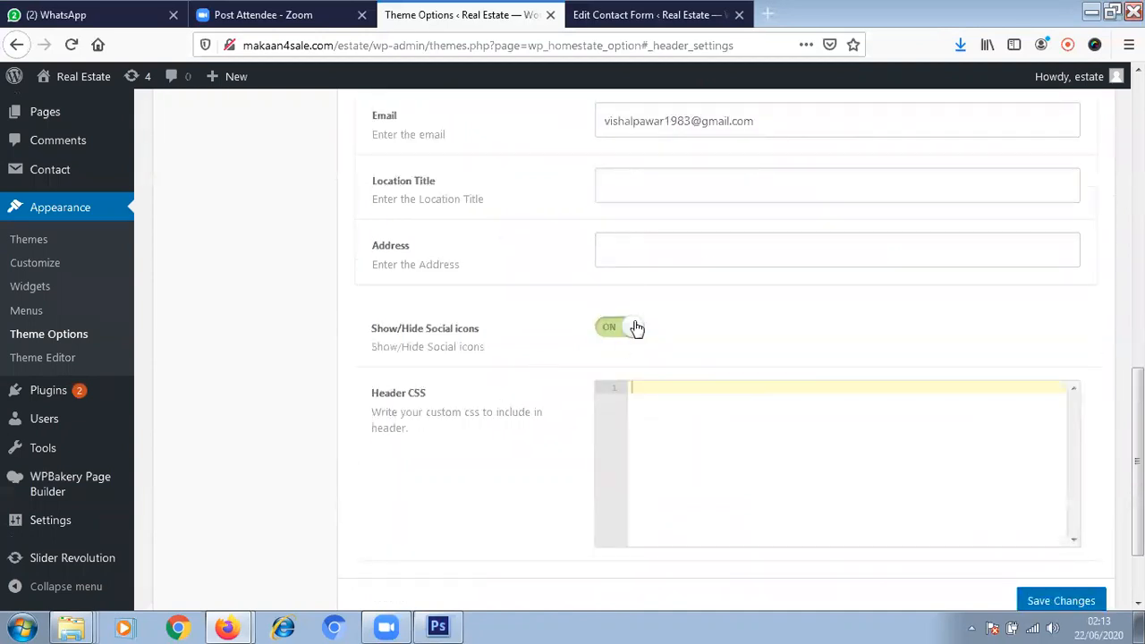
{"action": "scroll", "coordinate": [544, 477], "scroll_direction": "down", "scroll_amount": 2}
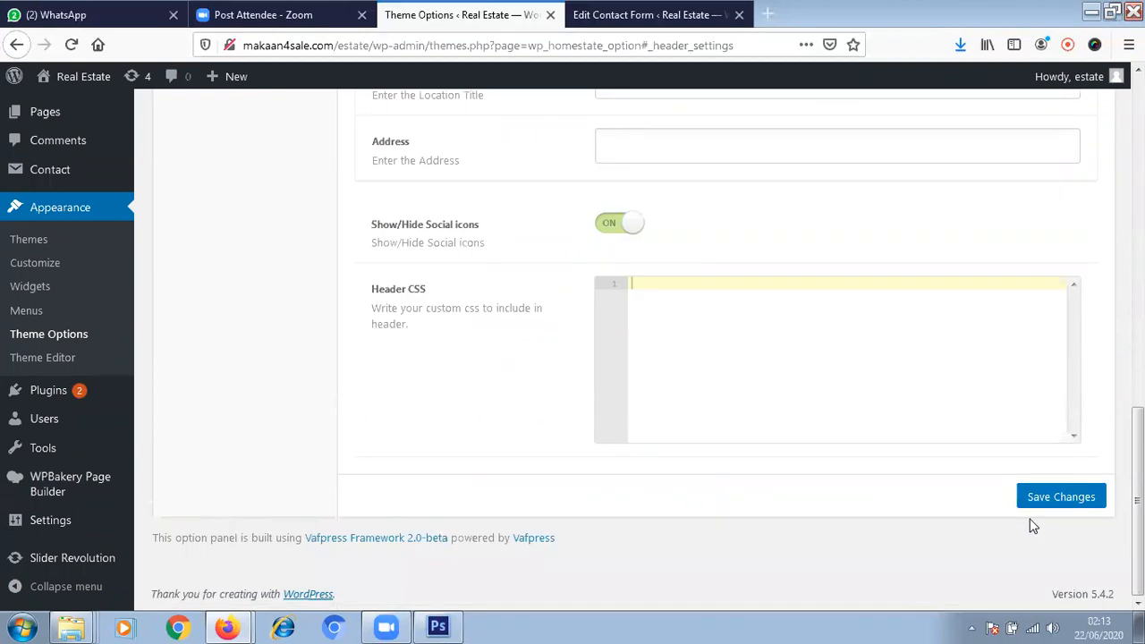
{"action": "left_click", "coordinate": [1061, 497]}
{"action": "scroll", "coordinate": [296, 313], "scroll_direction": "up", "scroll_amount": 8}
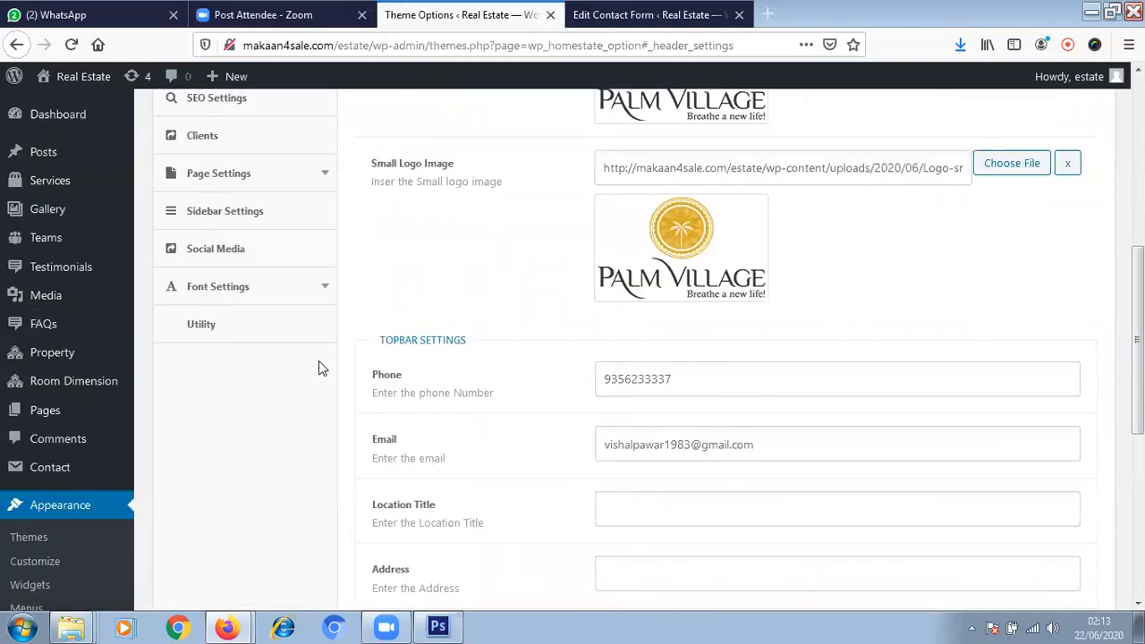
Reload the live homepage, then save Location Title Sector 126 and Address Mohali
{"action": "scroll", "coordinate": [389, 255], "scroll_direction": "up", "scroll_amount": 3}
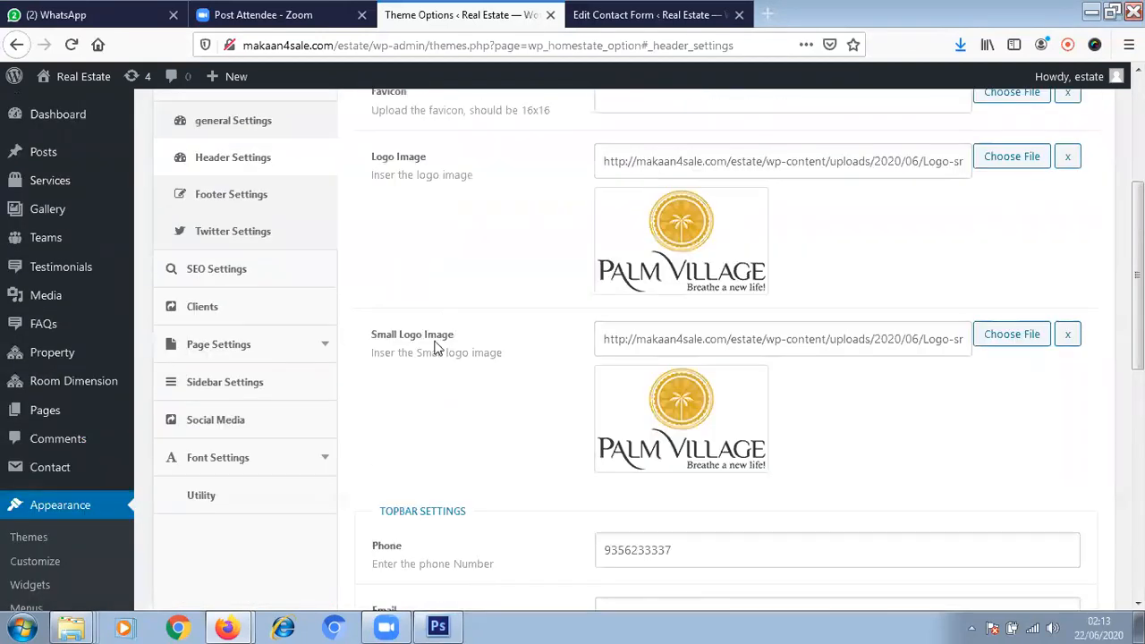
{"action": "key", "text": "alt+Tab"}
{"action": "left_click", "coordinate": [71, 45]}
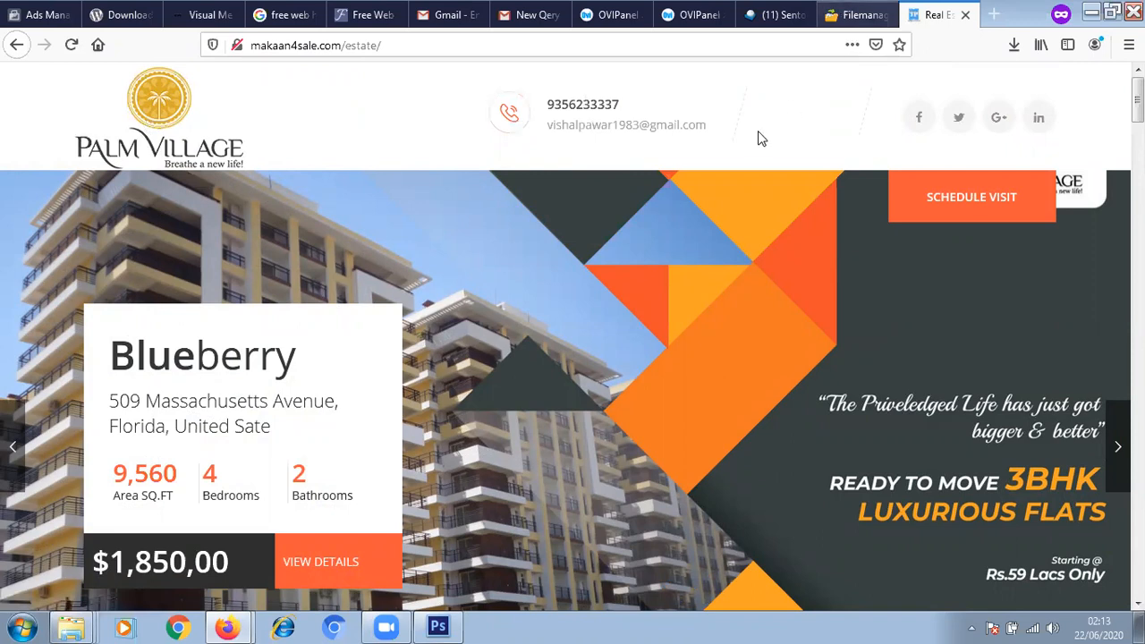
{"action": "key", "text": "alt+Tab"}
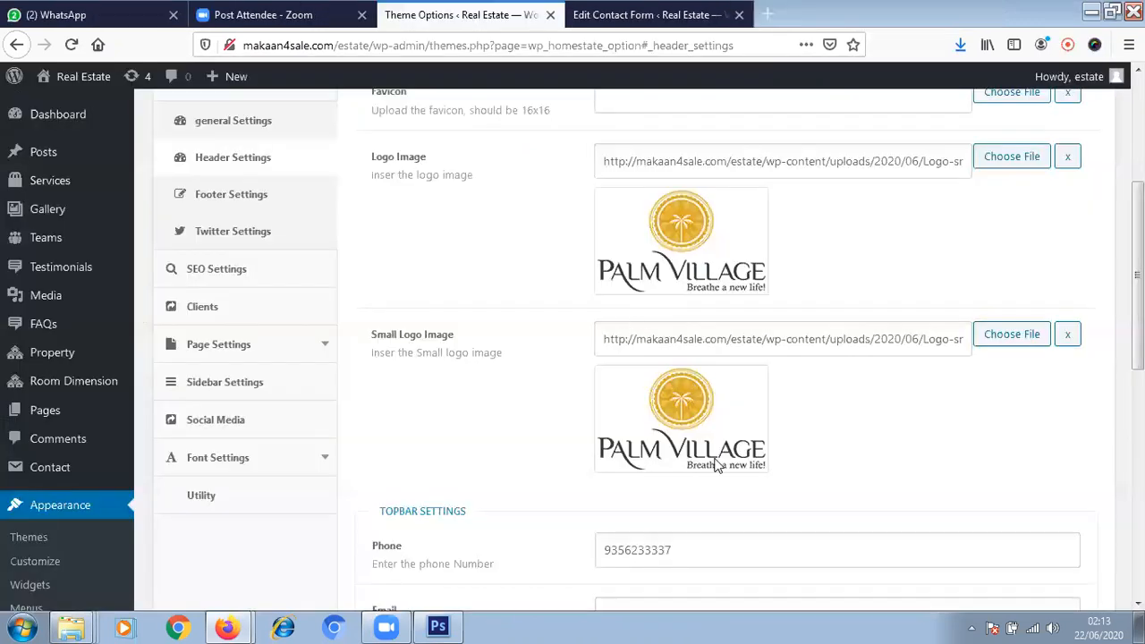
{"action": "scroll", "coordinate": [715, 465], "scroll_direction": "down", "scroll_amount": 5}
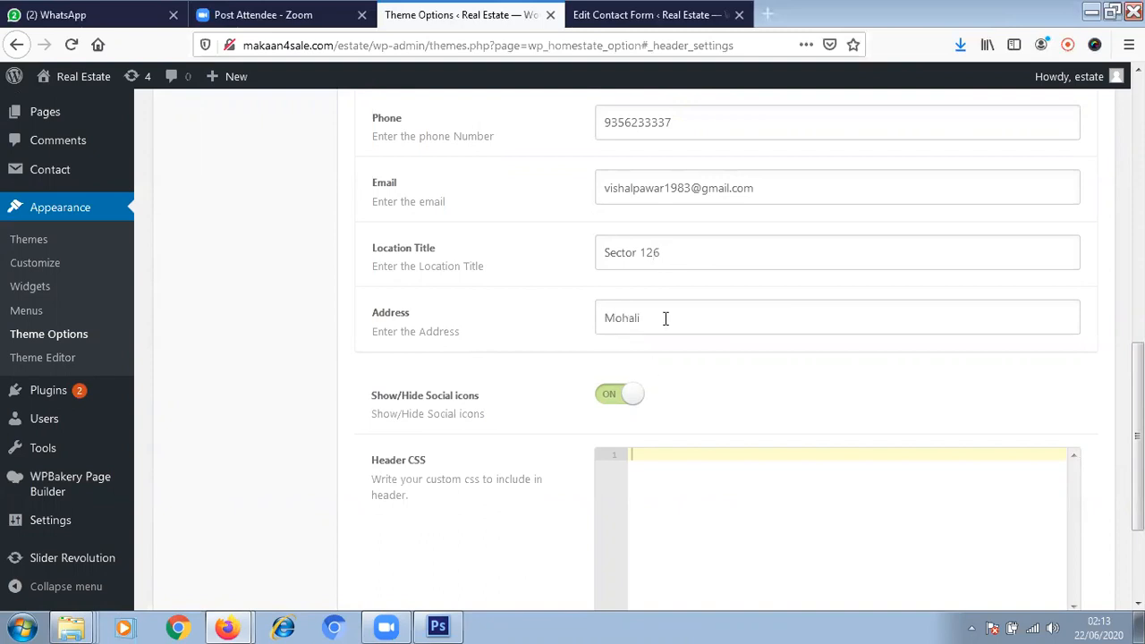
{"action": "scroll", "coordinate": [851, 468], "scroll_direction": "down", "scroll_amount": 2}
{"action": "left_click", "coordinate": [1025, 501]}
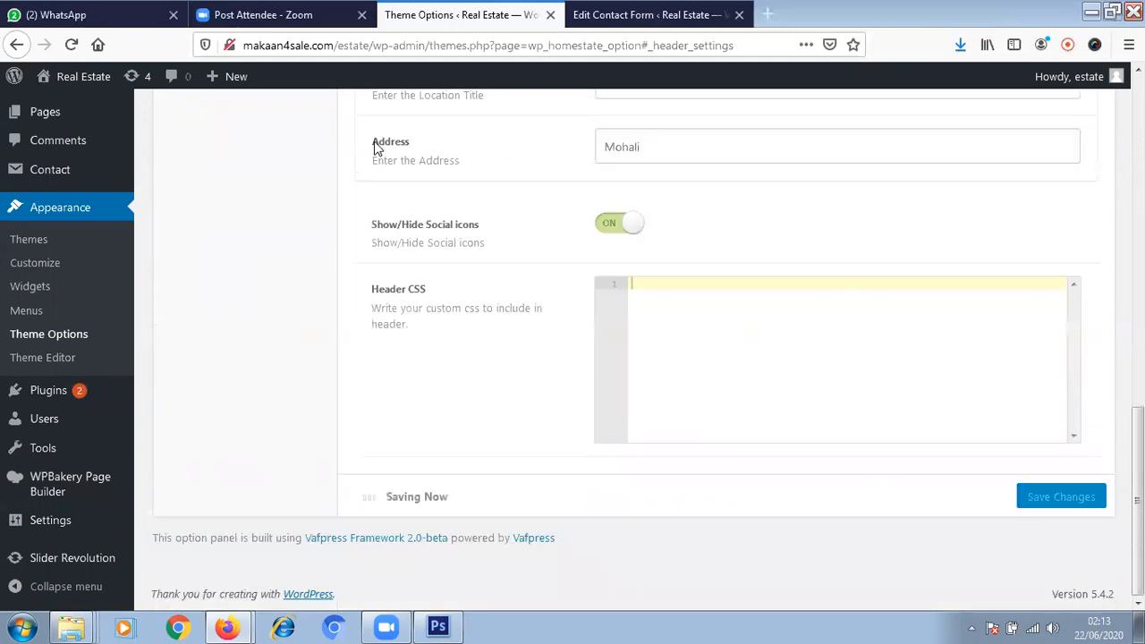
Reload the live homepage and scroll to confirm the header shows Sector 126, Mohali
{"action": "key", "text": "alt+Tab"}
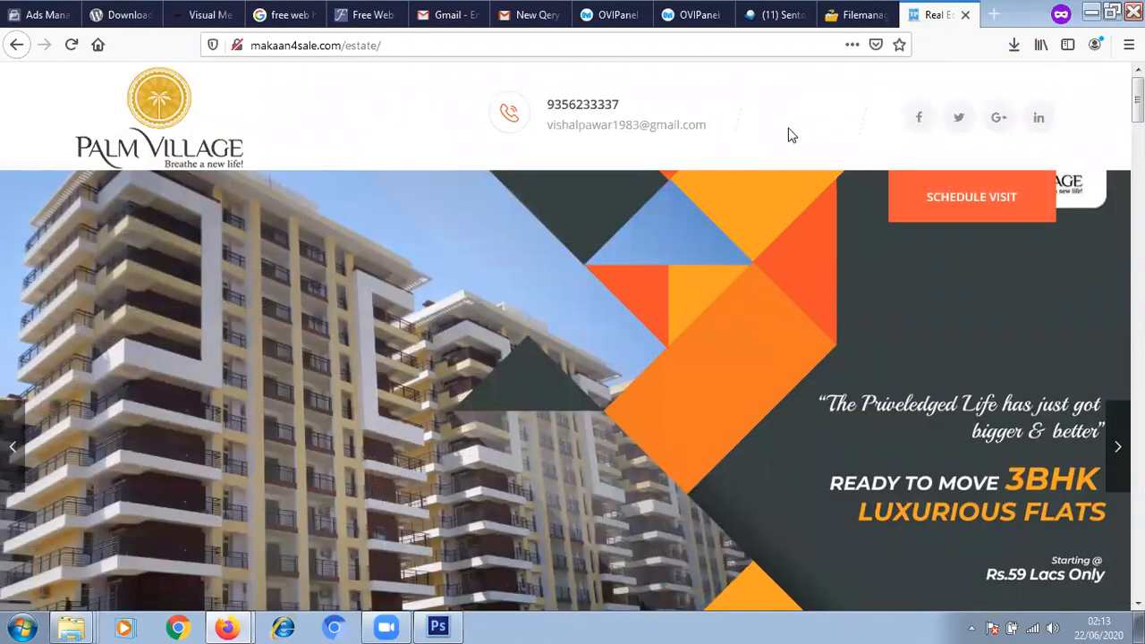
{"action": "left_click", "coordinate": [72, 45]}
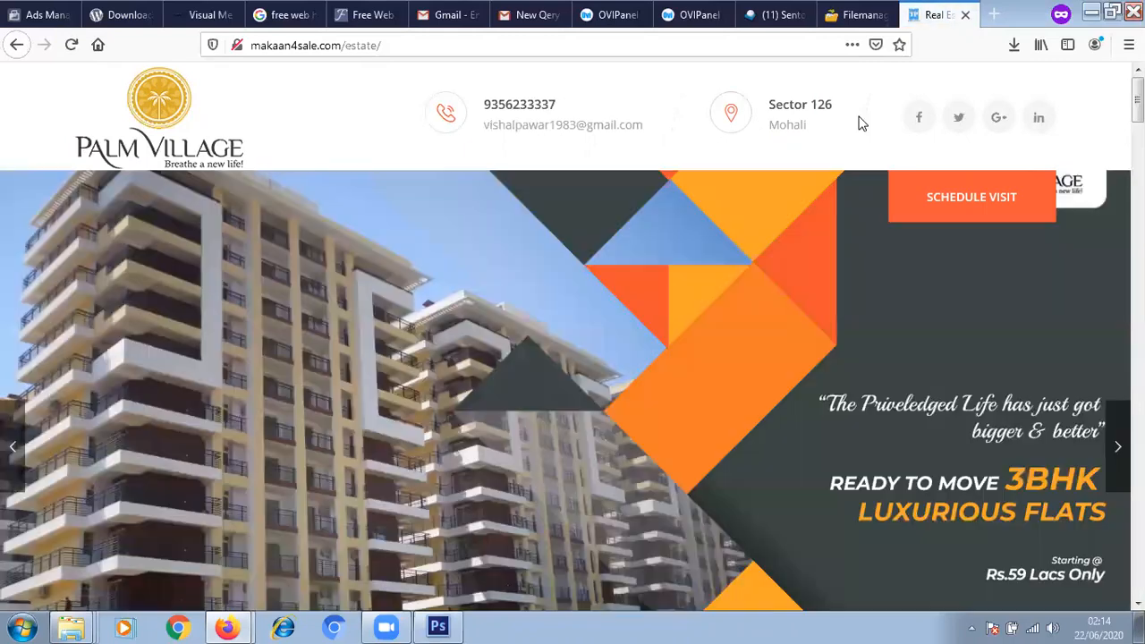
{"action": "scroll", "coordinate": [295, 235], "scroll_direction": "down", "scroll_amount": 5}
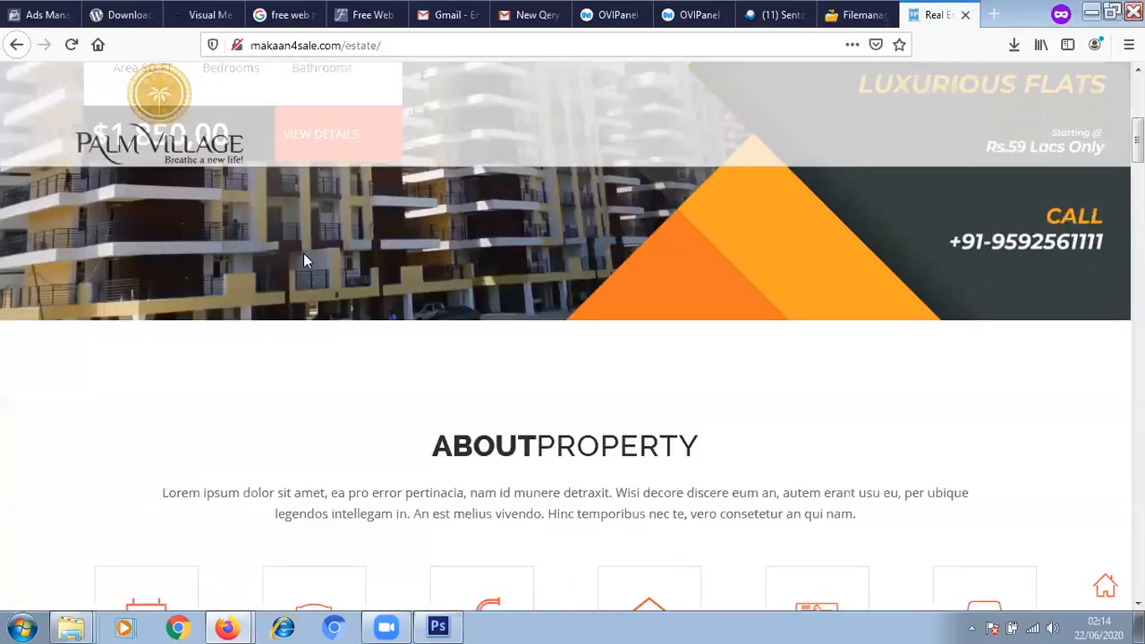
{"action": "scroll", "coordinate": [303, 260], "scroll_direction": "down", "scroll_amount": 5}
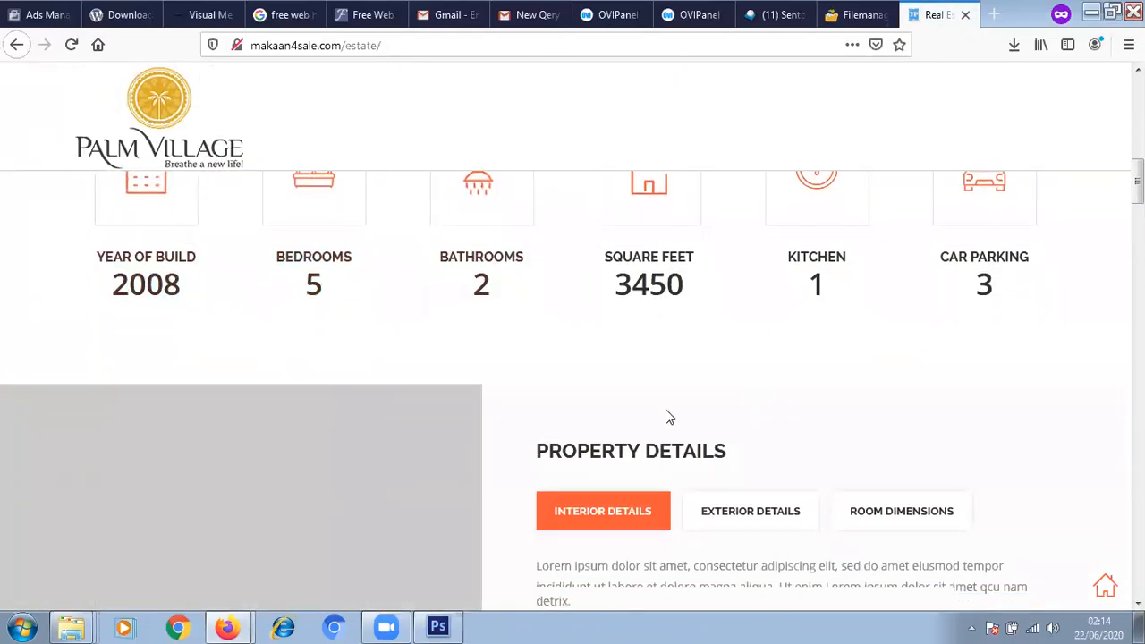
{"action": "scroll", "coordinate": [304, 373], "scroll_direction": "down", "scroll_amount": 3}
{"action": "scroll", "coordinate": [357, 351], "scroll_direction": "down", "scroll_amount": 6}
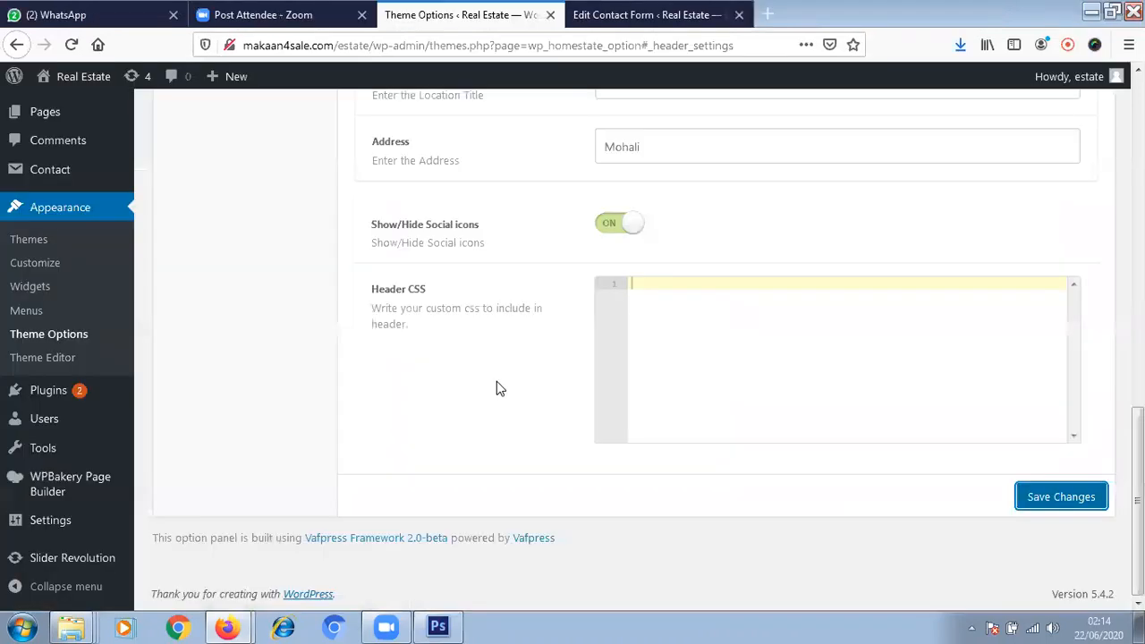
Go to All Pages, start a New Gallery item, then list all Gallery items
{"action": "key", "text": "ctrl+Tab"}
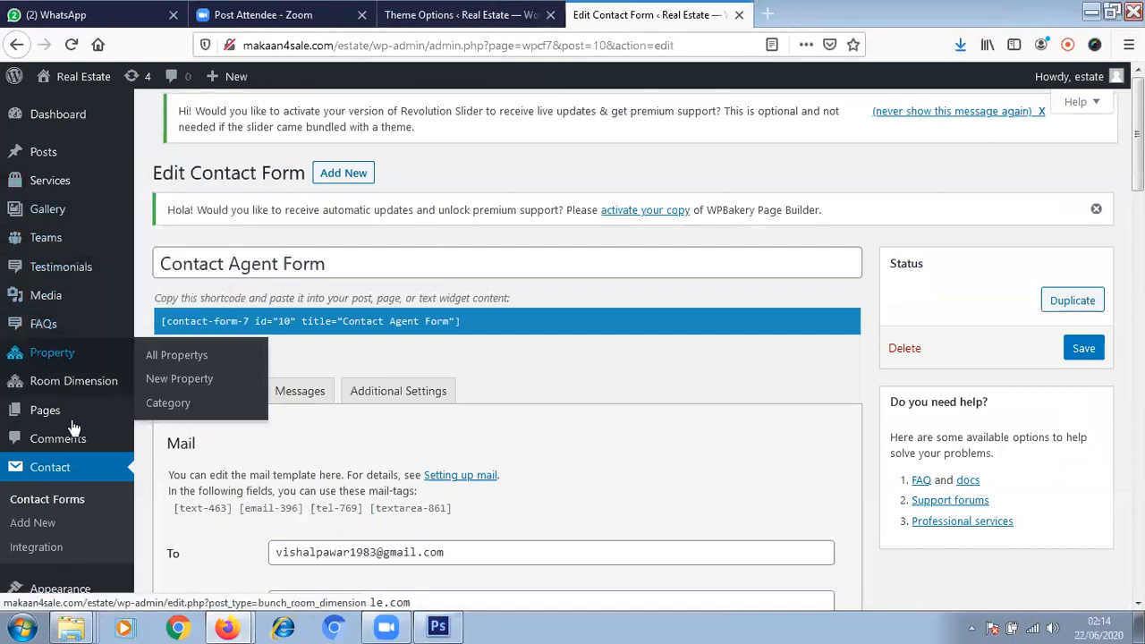
{"action": "left_click", "coordinate": [166, 413]}
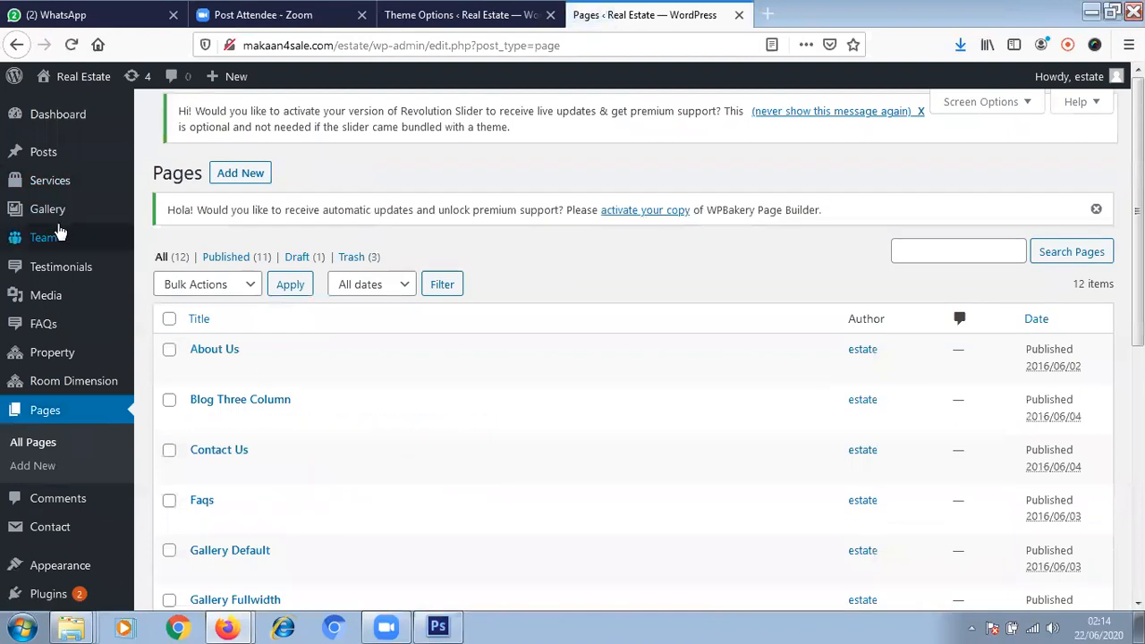
{"action": "mouse_move", "coordinate": [59, 215]}
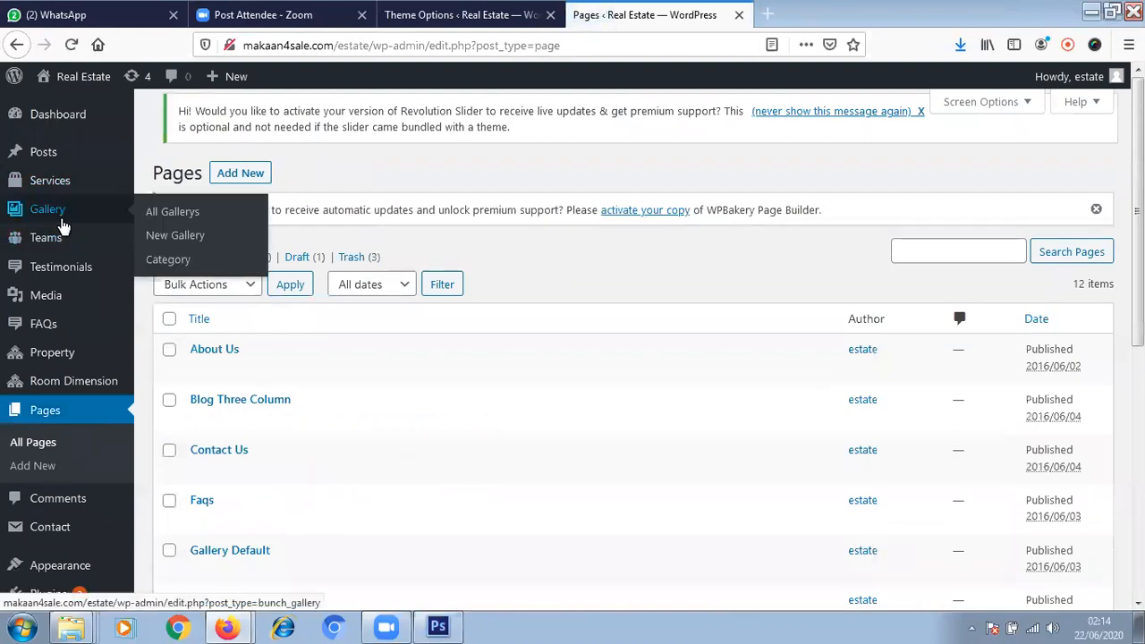
{"action": "left_click", "coordinate": [178, 232]}
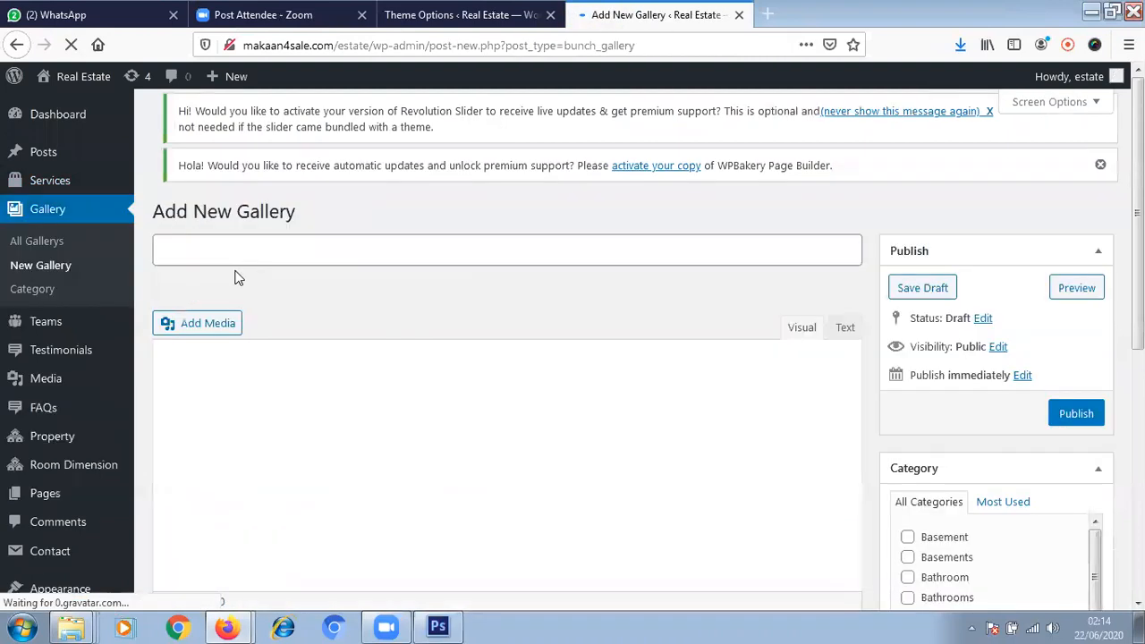
{"action": "left_click", "coordinate": [50, 242]}
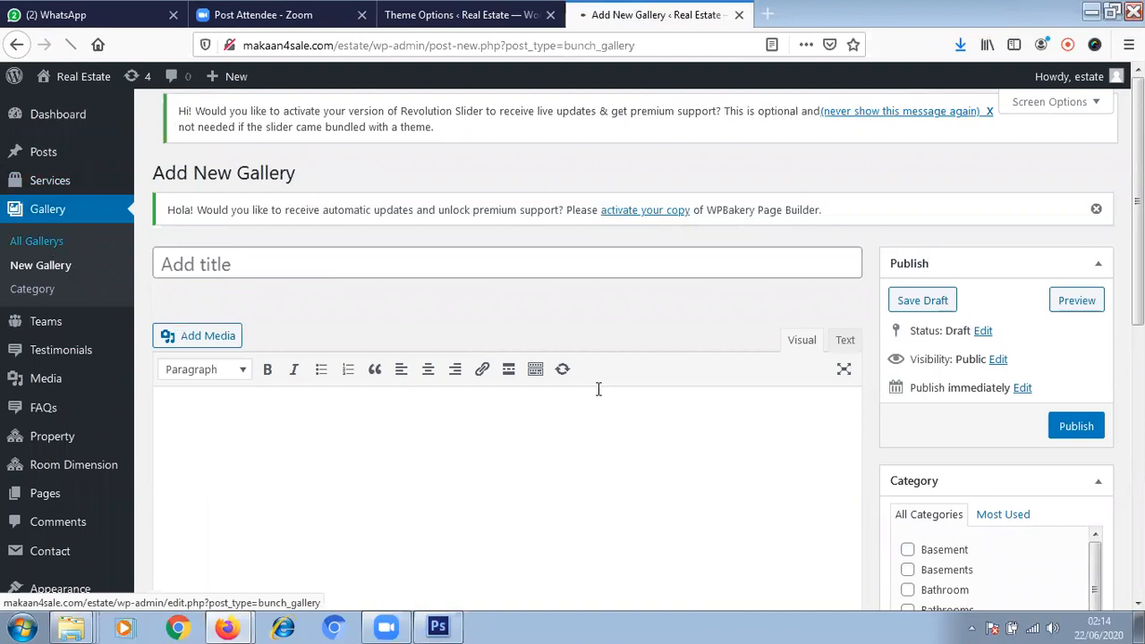
{"action": "scroll", "coordinate": [600, 406], "scroll_direction": "down", "scroll_amount": 10}
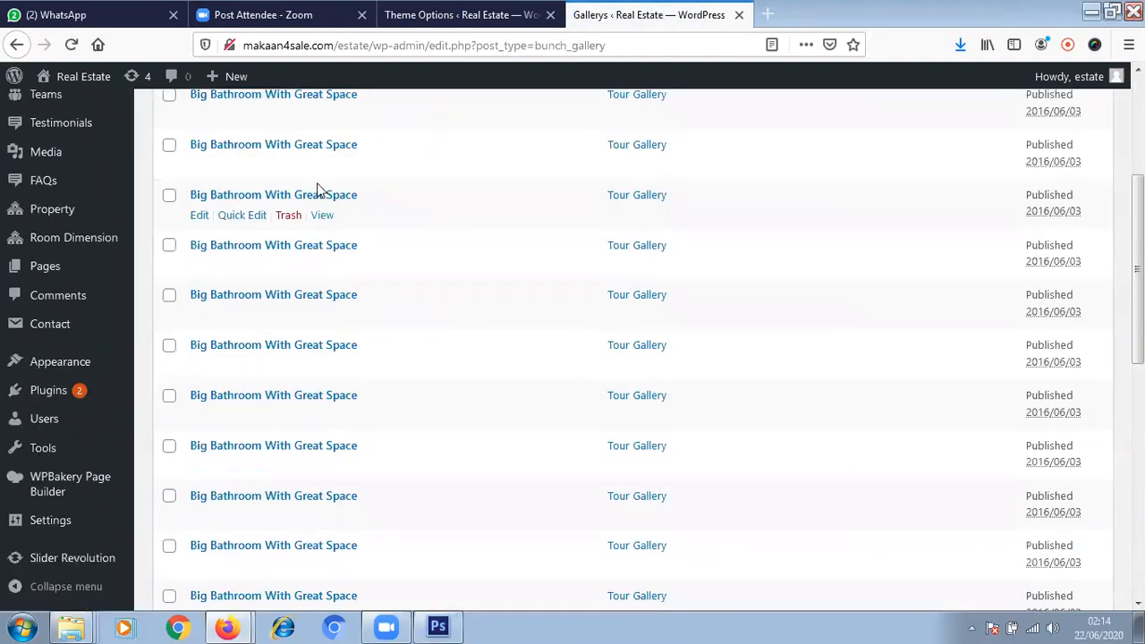
{"action": "scroll", "coordinate": [465, 223], "scroll_direction": "up", "scroll_amount": 10}
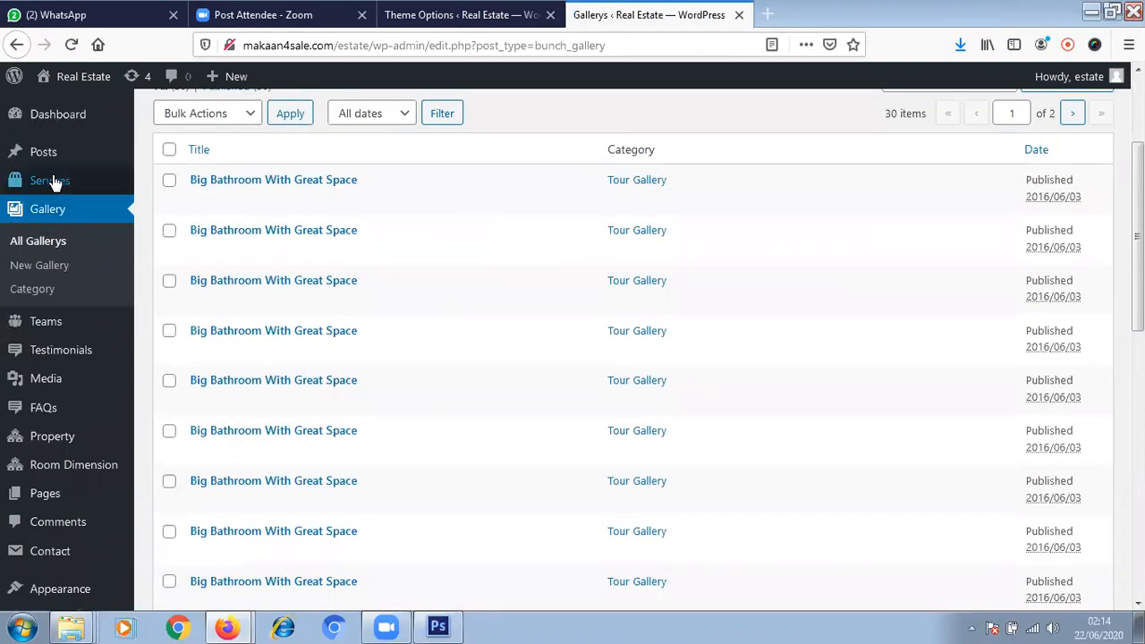
Open All Pages in a new tab and edit Homepage One with WPBakery
{"action": "mouse_move", "coordinate": [53, 493]}
{"action": "middle_click", "coordinate": [156, 494]}
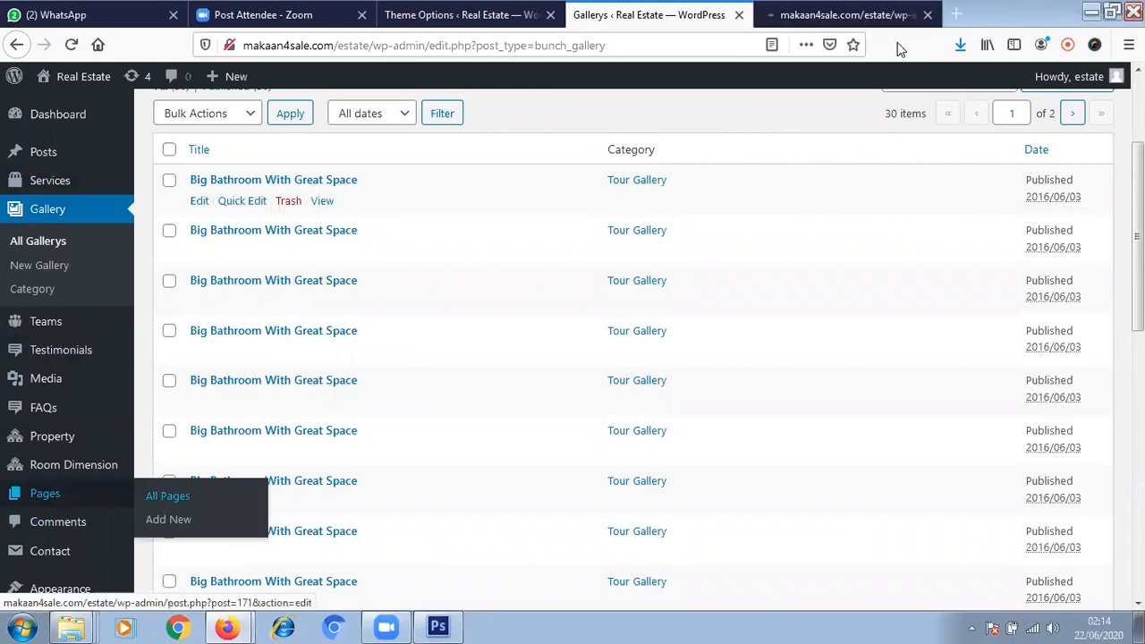
{"action": "left_click", "coordinate": [863, 10]}
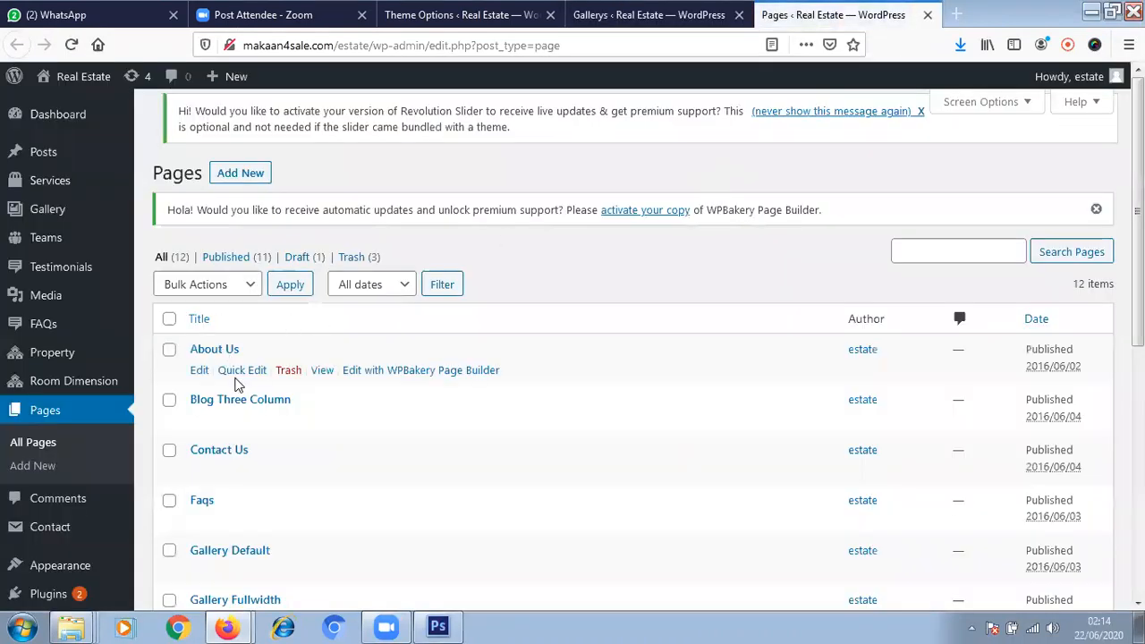
{"action": "scroll", "coordinate": [264, 463], "scroll_direction": "down", "scroll_amount": 1}
{"action": "scroll", "coordinate": [260, 461], "scroll_direction": "down", "scroll_amount": 3}
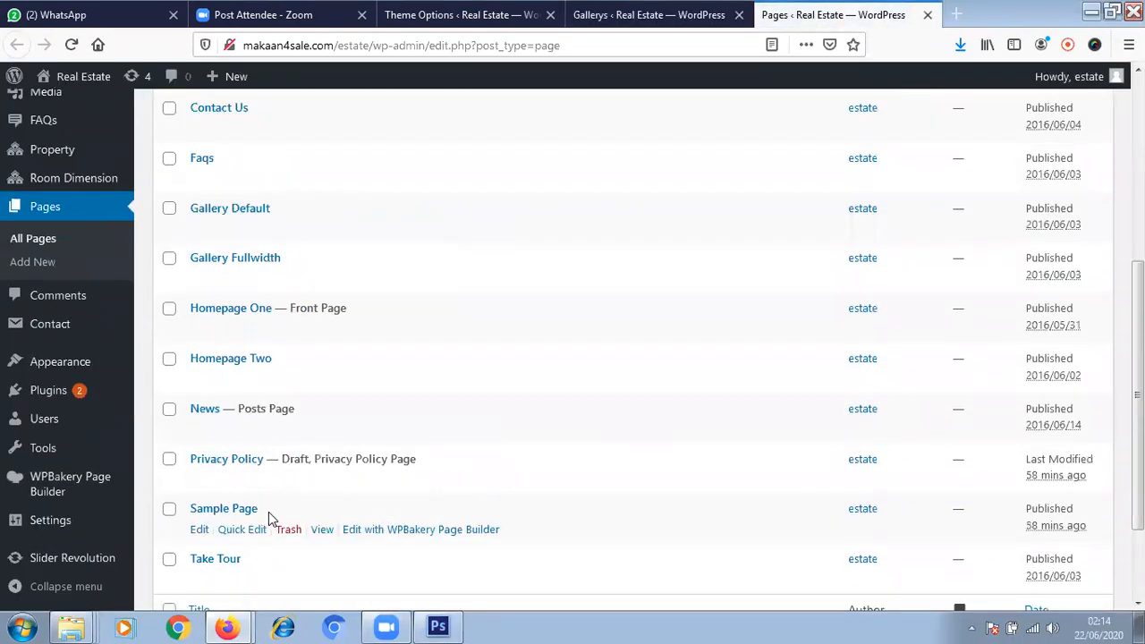
{"action": "scroll", "coordinate": [268, 514], "scroll_direction": "down", "scroll_amount": 2}
{"action": "scroll", "coordinate": [296, 430], "scroll_direction": "up", "scroll_amount": 3}
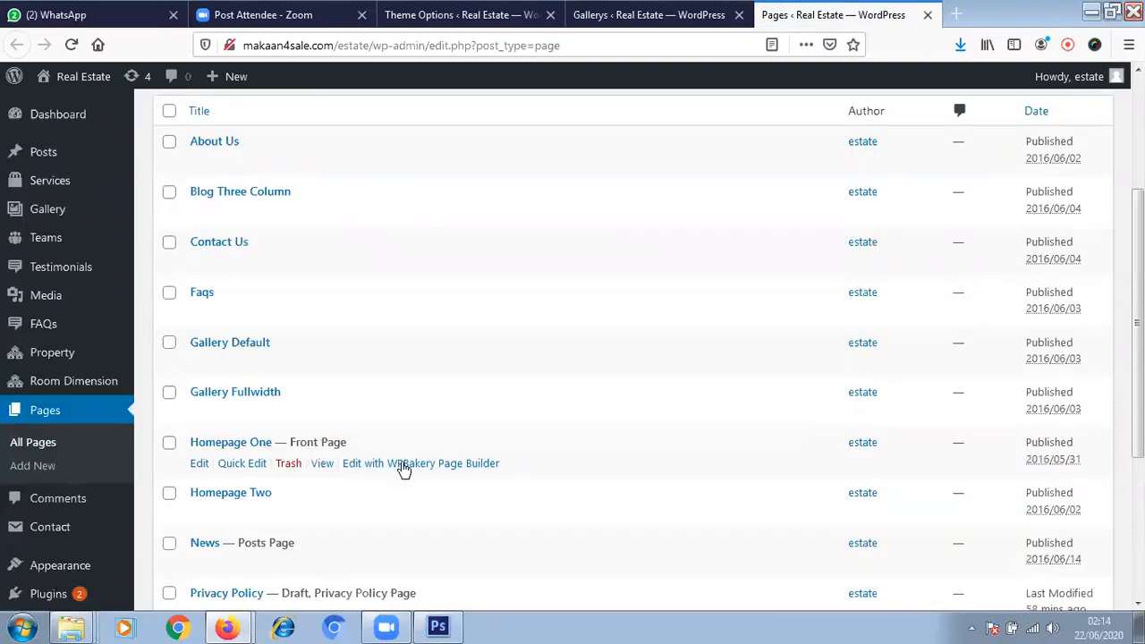
{"action": "left_click", "coordinate": [401, 463]}
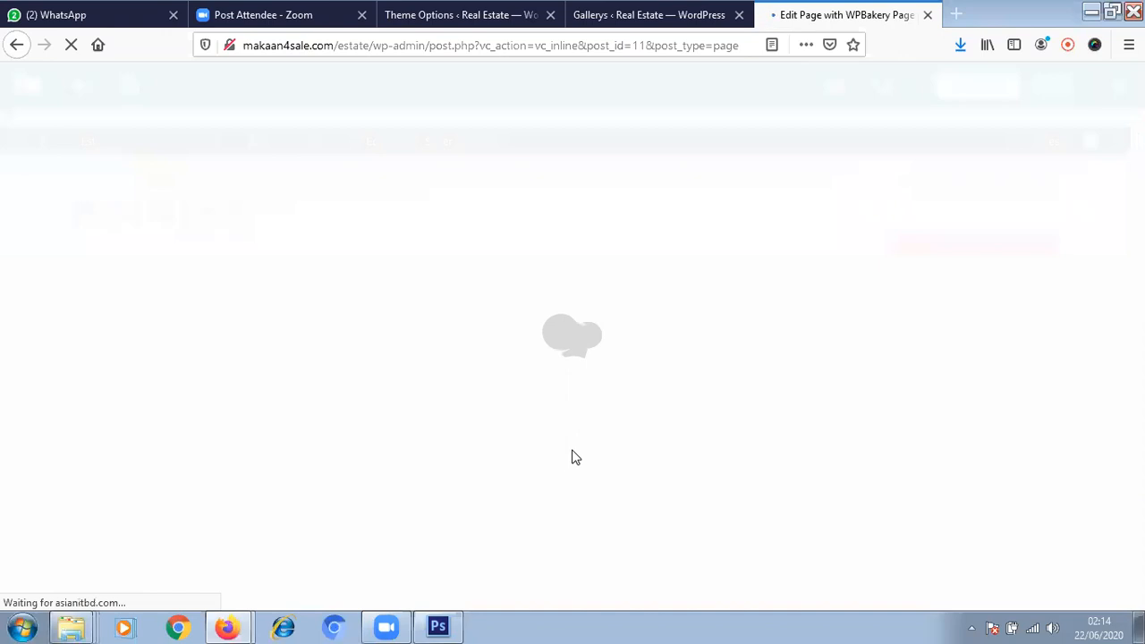
Open the Photo Gallery element's settings and inspect the Number of slides field and hint
{"action": "scroll", "coordinate": [575, 457], "scroll_direction": "down", "scroll_amount": 10}
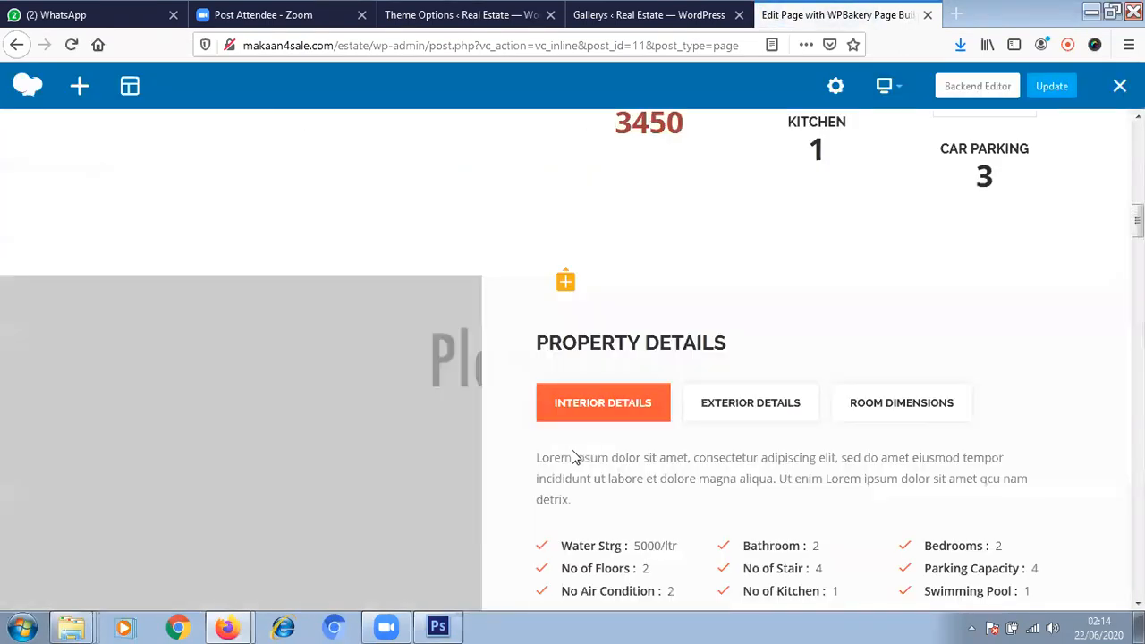
{"action": "scroll", "coordinate": [575, 457], "scroll_direction": "down", "scroll_amount": 7}
{"action": "scroll", "coordinate": [501, 357], "scroll_direction": "up", "scroll_amount": 1}
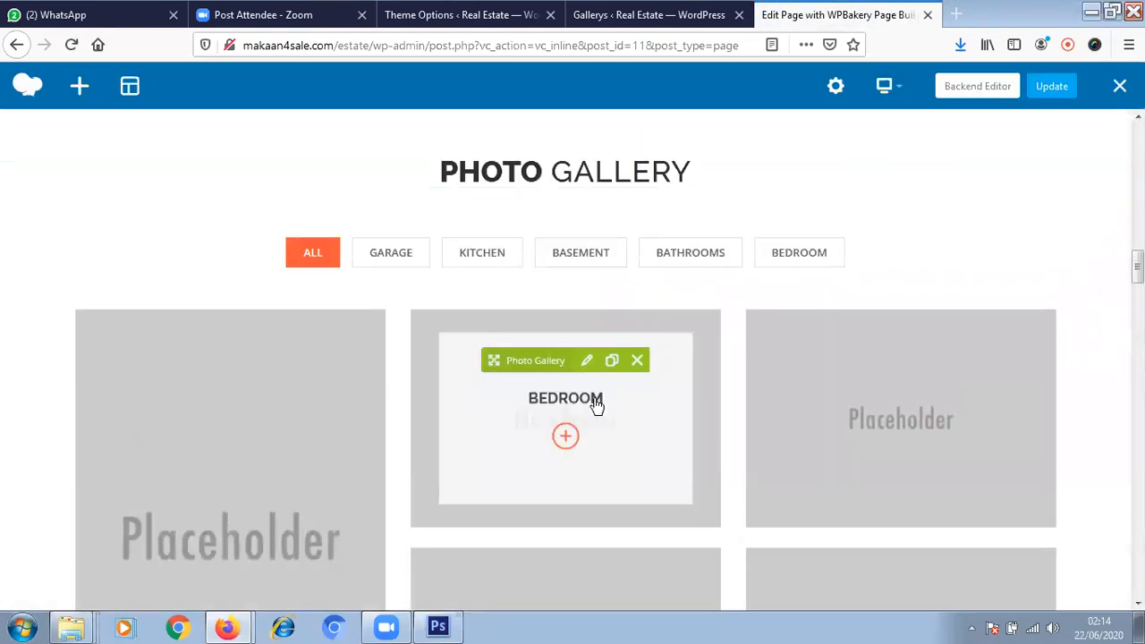
{"action": "left_click", "coordinate": [587, 360]}
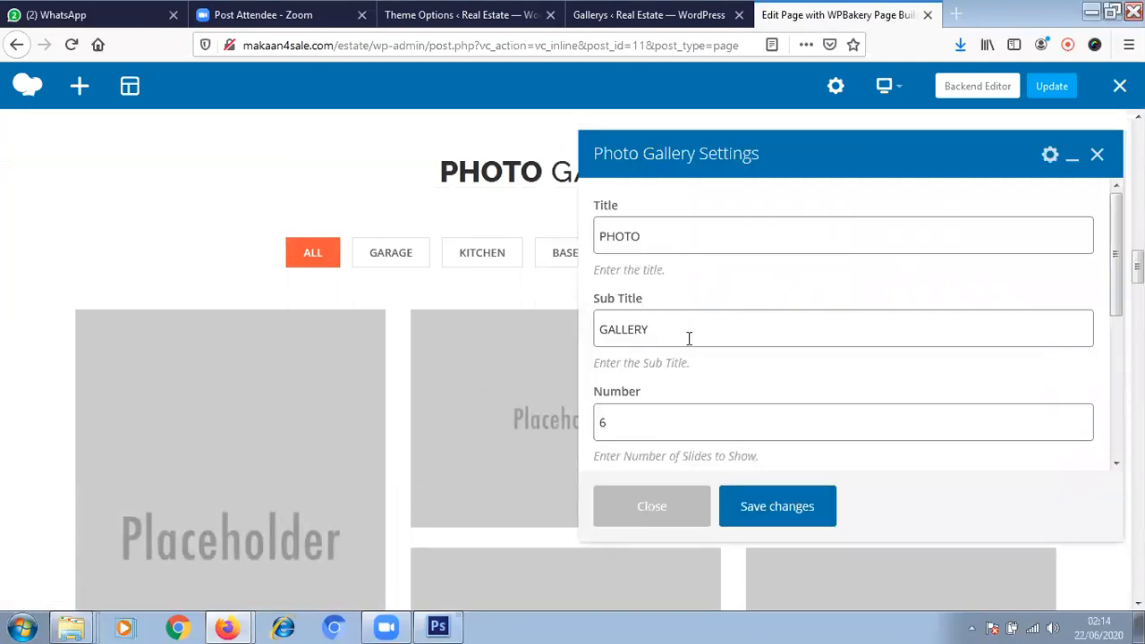
{"action": "scroll", "coordinate": [713, 378], "scroll_direction": "down", "scroll_amount": 4}
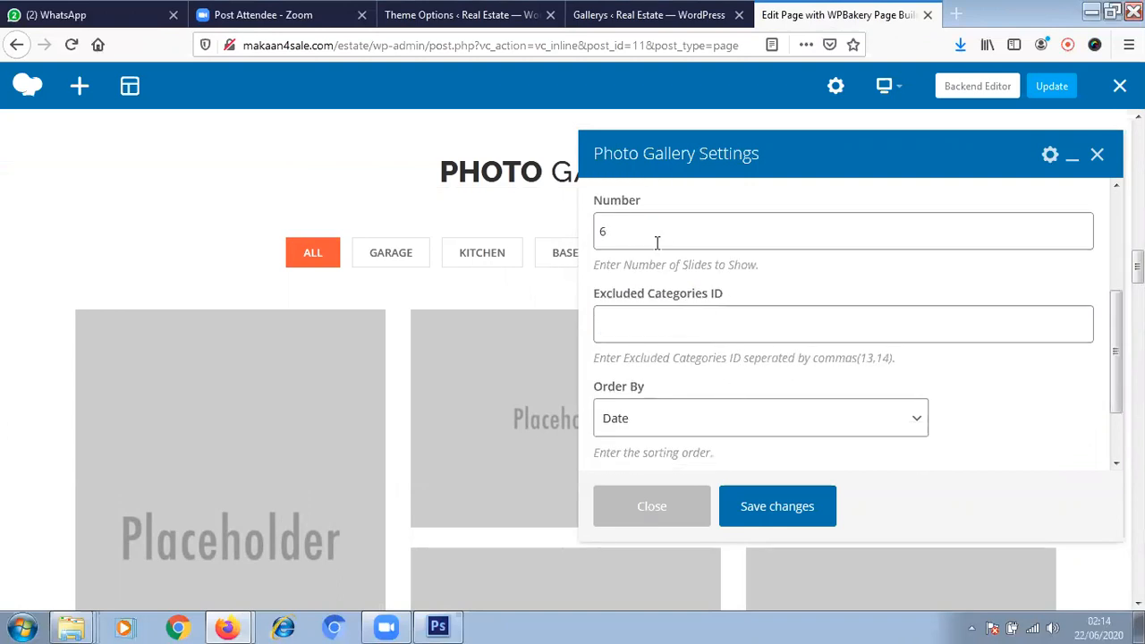
{"action": "left_click_drag", "start_coordinate": [623, 264], "coordinate": [766, 271]}
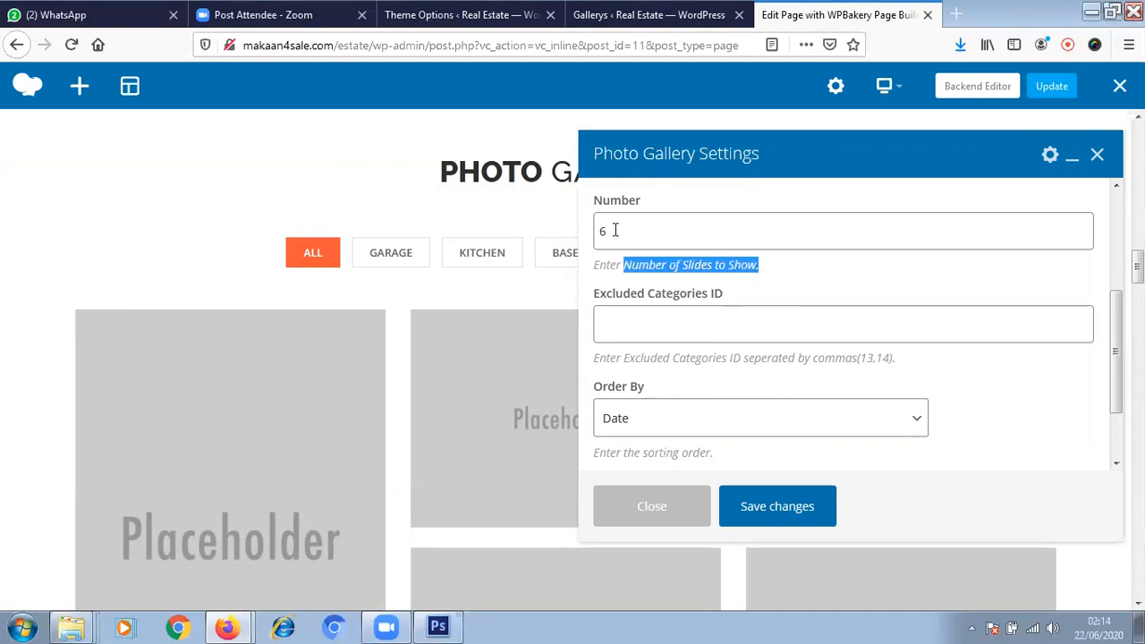
{"action": "left_click", "coordinate": [615, 230]}
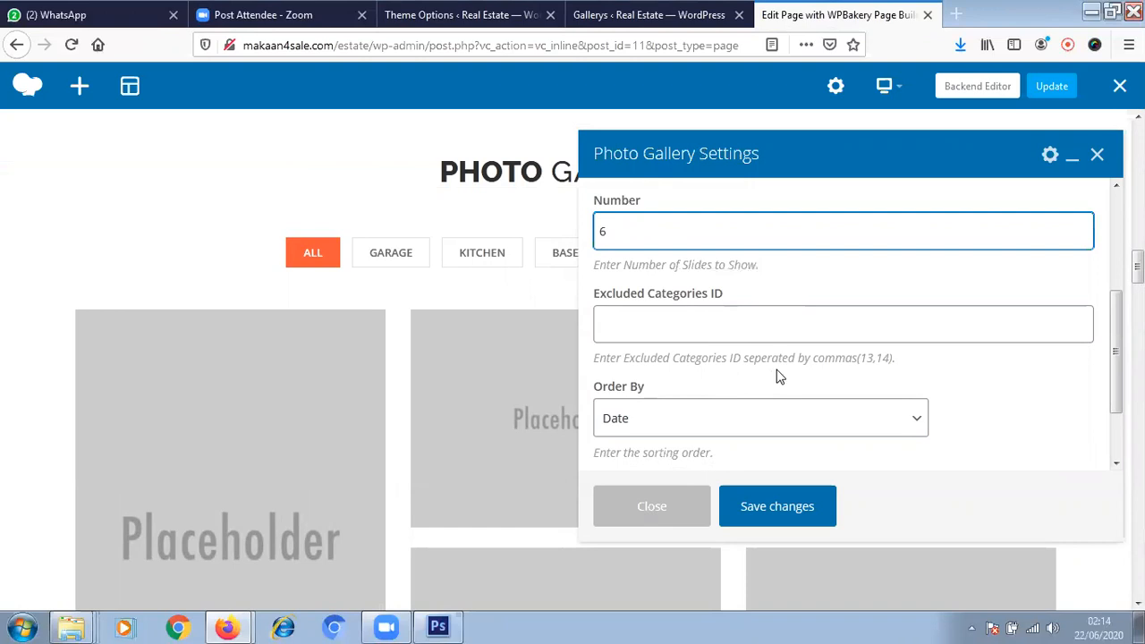
{"action": "scroll", "coordinate": [760, 398], "scroll_direction": "down", "scroll_amount": 2}
{"action": "scroll", "coordinate": [723, 436], "scroll_direction": "up", "scroll_amount": 5}
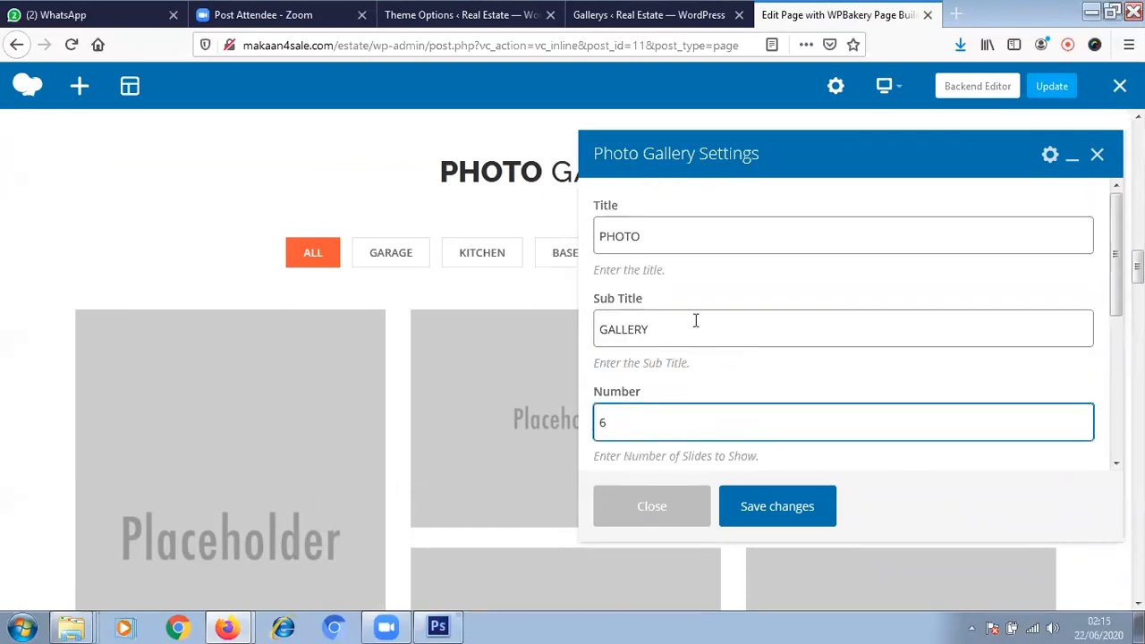
Review Title PHOTO, Sub Title GALLERY and Number 6, then return to the gallery items list
{"action": "left_click", "coordinate": [651, 235]}
{"action": "left_click", "coordinate": [657, 327]}
{"action": "scroll", "coordinate": [670, 418], "scroll_direction": "down", "scroll_amount": 2}
{"action": "left_click", "coordinate": [638, 328]}
{"action": "scroll", "coordinate": [710, 434], "scroll_direction": "down", "scroll_amount": 4}
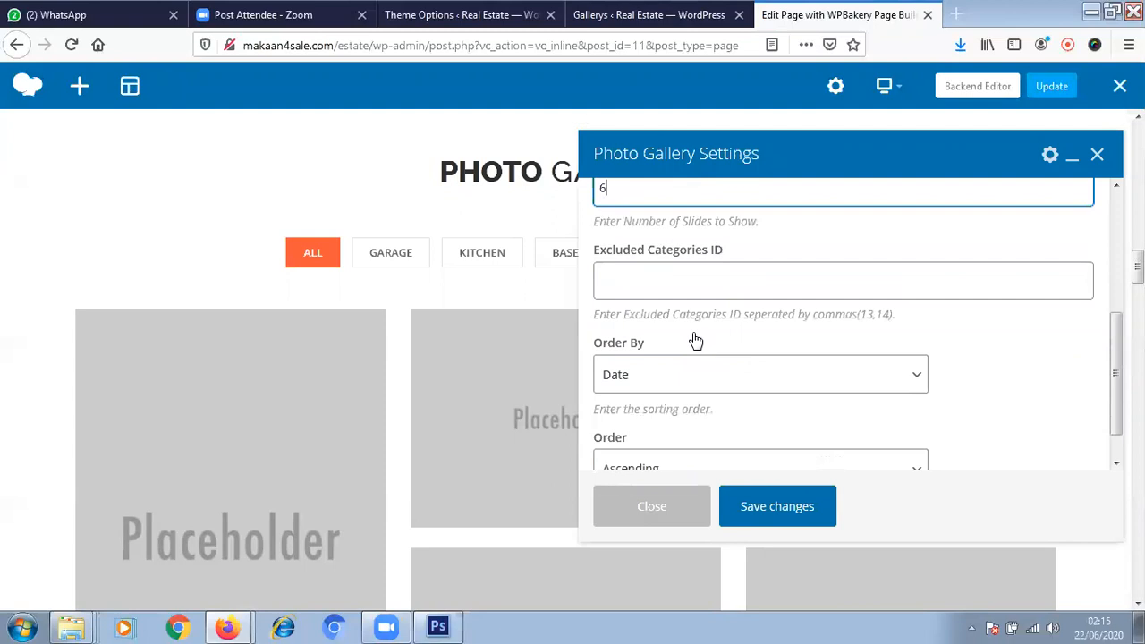
{"action": "scroll", "coordinate": [696, 430], "scroll_direction": "up", "scroll_amount": 1}
{"action": "scroll", "coordinate": [697, 431], "scroll_direction": "down", "scroll_amount": 1}
{"action": "scroll", "coordinate": [683, 323], "scroll_direction": "up", "scroll_amount": 2}
{"action": "left_click_drag", "start_coordinate": [541, 320], "coordinate": [453, 322]}
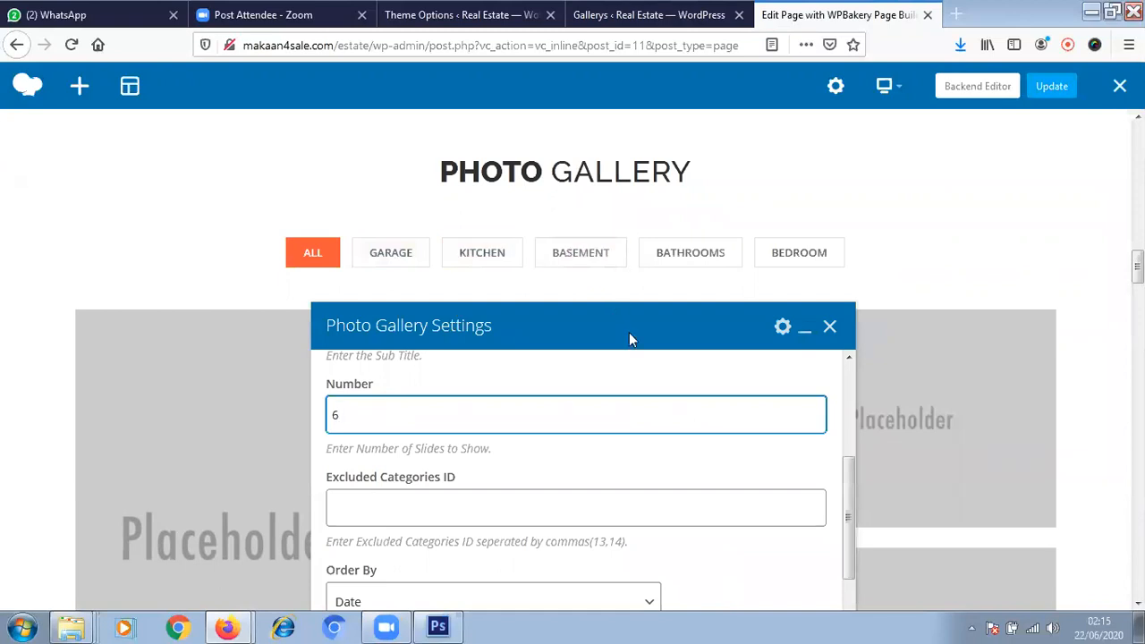
{"action": "left_click_drag", "start_coordinate": [629, 331], "coordinate": [677, 169]}
{"action": "scroll", "coordinate": [631, 435], "scroll_direction": "up", "scroll_amount": 2}
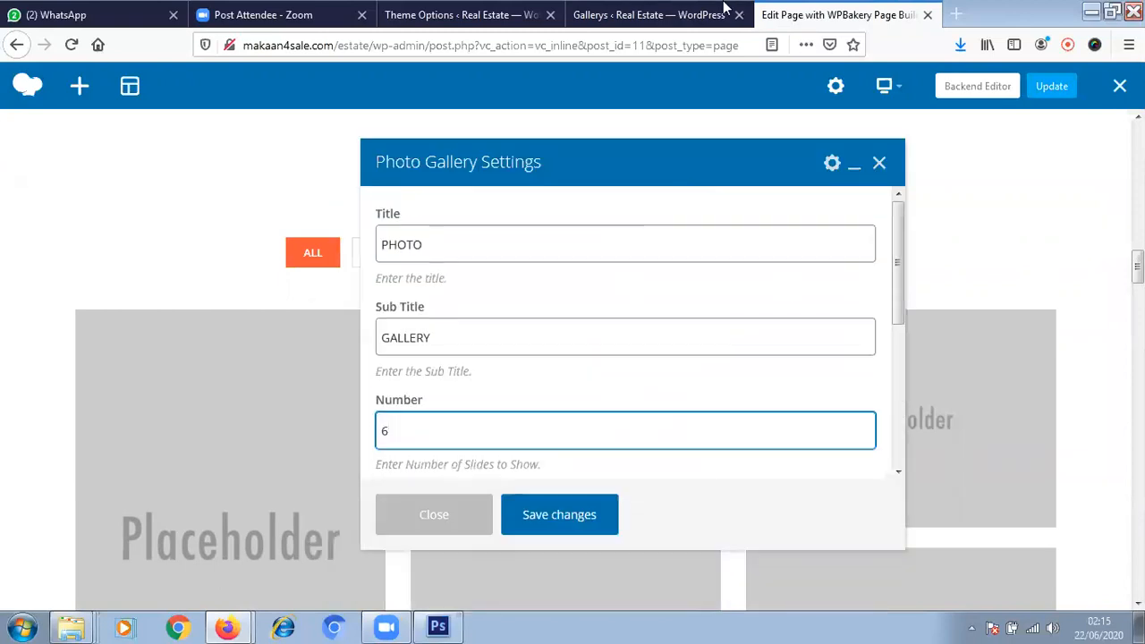
{"action": "left_click", "coordinate": [720, 11]}
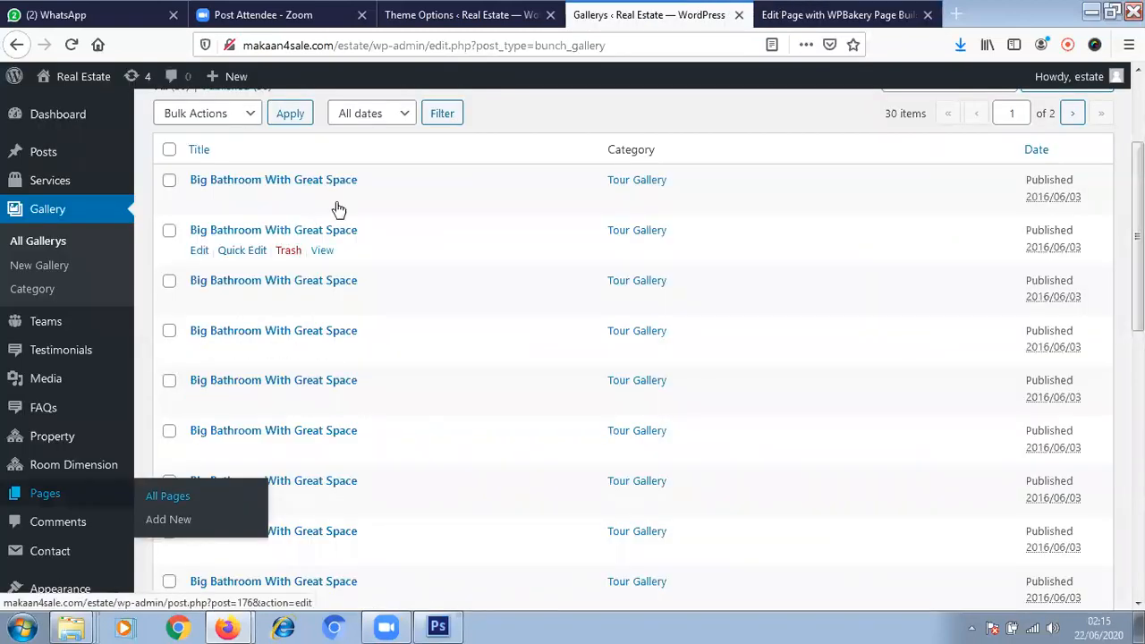
{"action": "scroll", "coordinate": [614, 473], "scroll_direction": "down", "scroll_amount": 8}
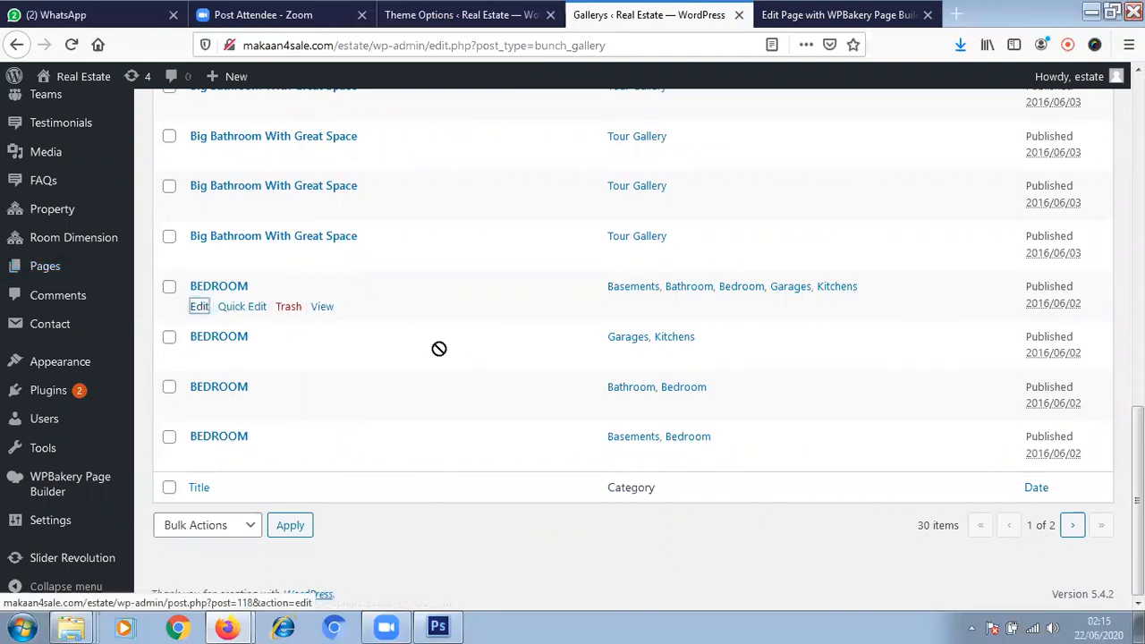
{"action": "left_click", "coordinate": [778, 15]}
{"action": "left_click", "coordinate": [702, 7]}
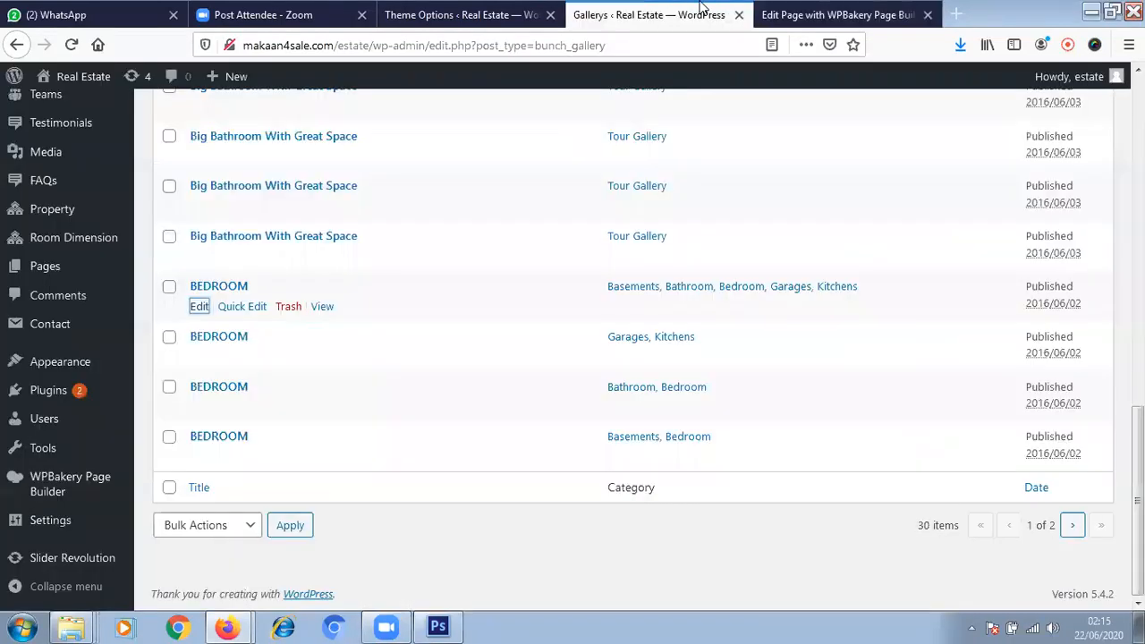
{"action": "left_click", "coordinate": [751, 7]}
{"action": "left_click_drag", "start_coordinate": [606, 152], "coordinate": [588, 347]}
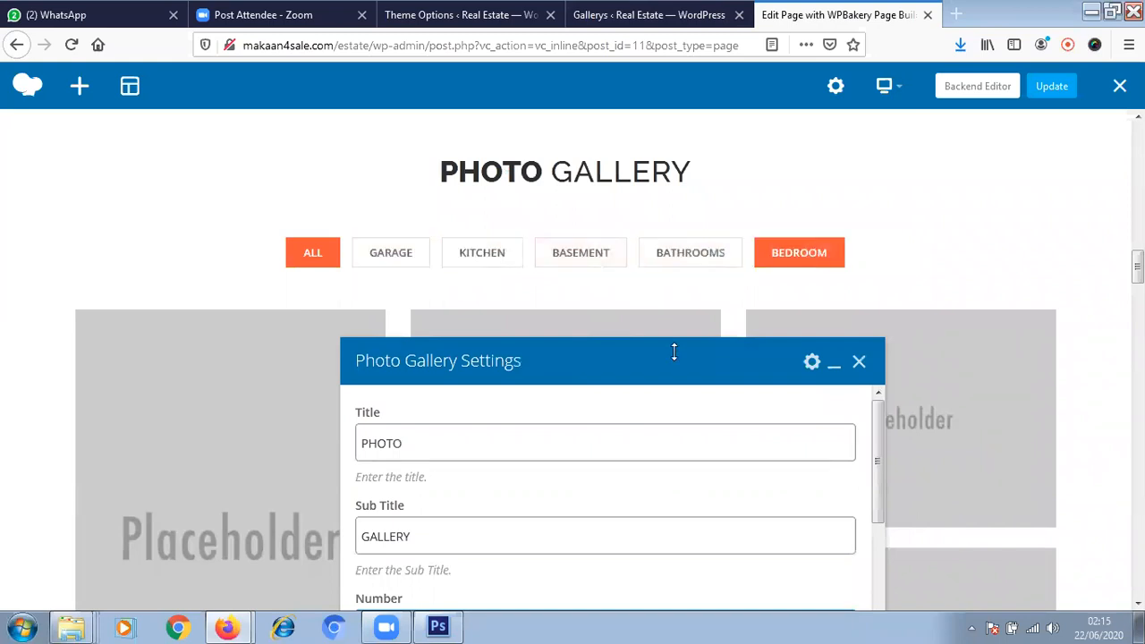
{"action": "left_click_drag", "start_coordinate": [675, 351], "coordinate": [659, 112]}
{"action": "left_click", "coordinate": [657, 18]}
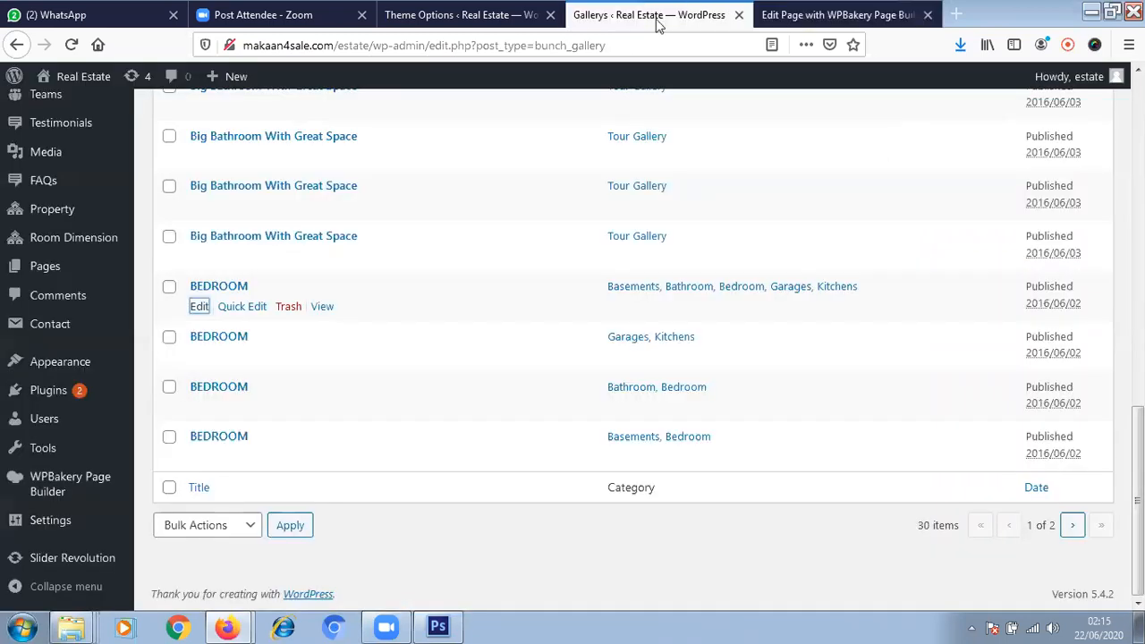
{"action": "left_click", "coordinate": [198, 307]}
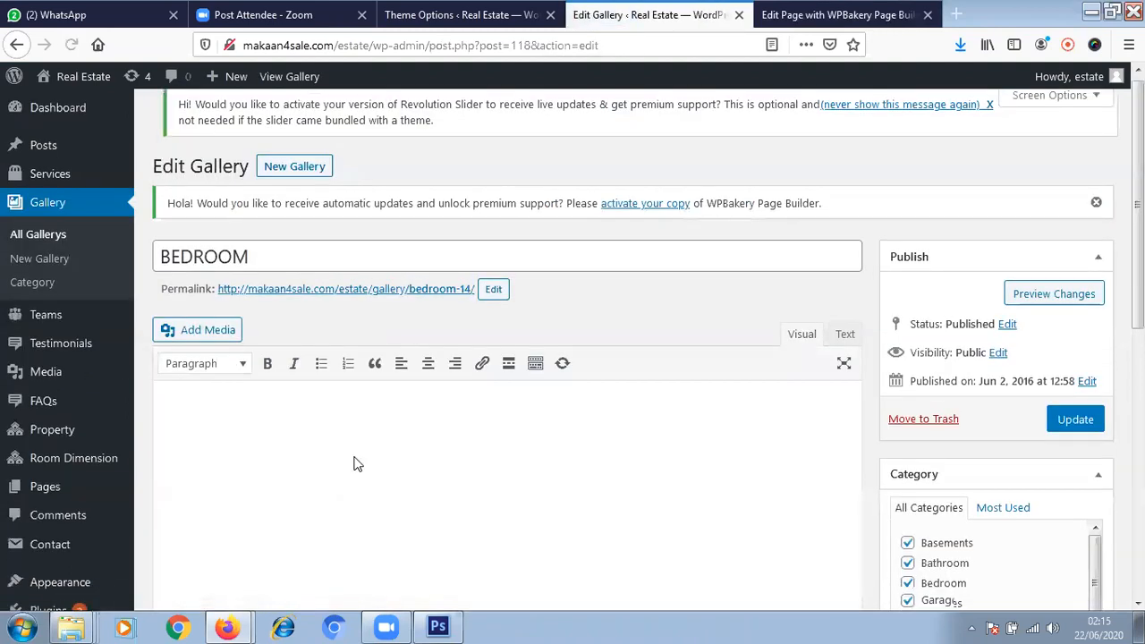
Go to Gallery > All Gallerys and scroll down to the four BEDROOM entries
{"action": "scroll", "coordinate": [356, 458], "scroll_direction": "down", "scroll_amount": 3}
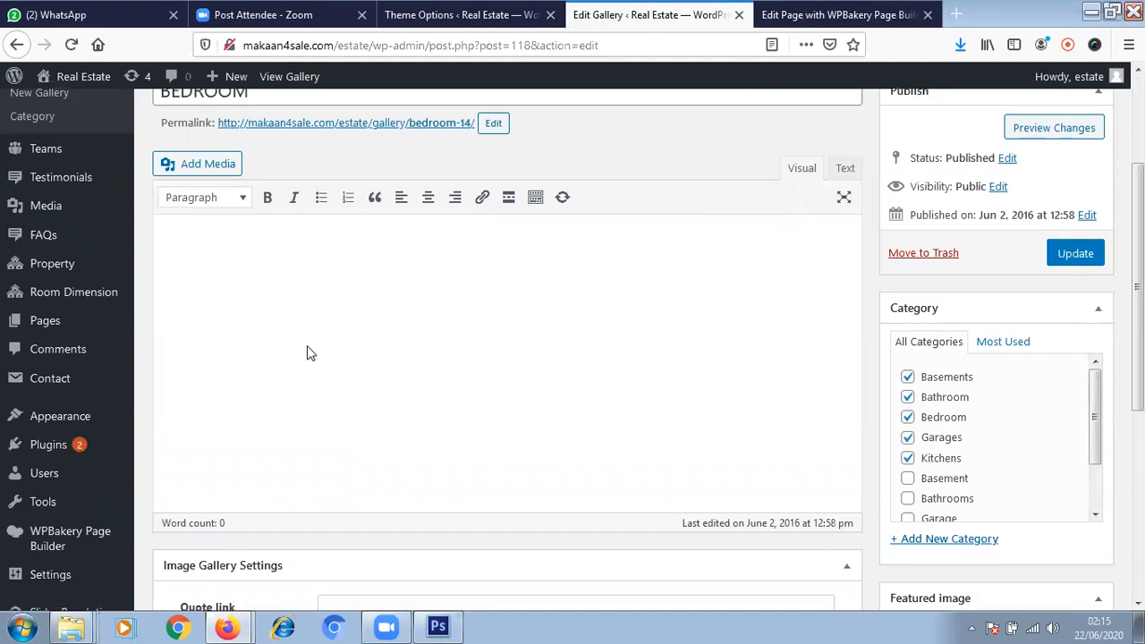
{"action": "scroll", "coordinate": [309, 353], "scroll_direction": "down", "scroll_amount": 5}
{"action": "scroll", "coordinate": [455, 432], "scroll_direction": "down", "scroll_amount": 2}
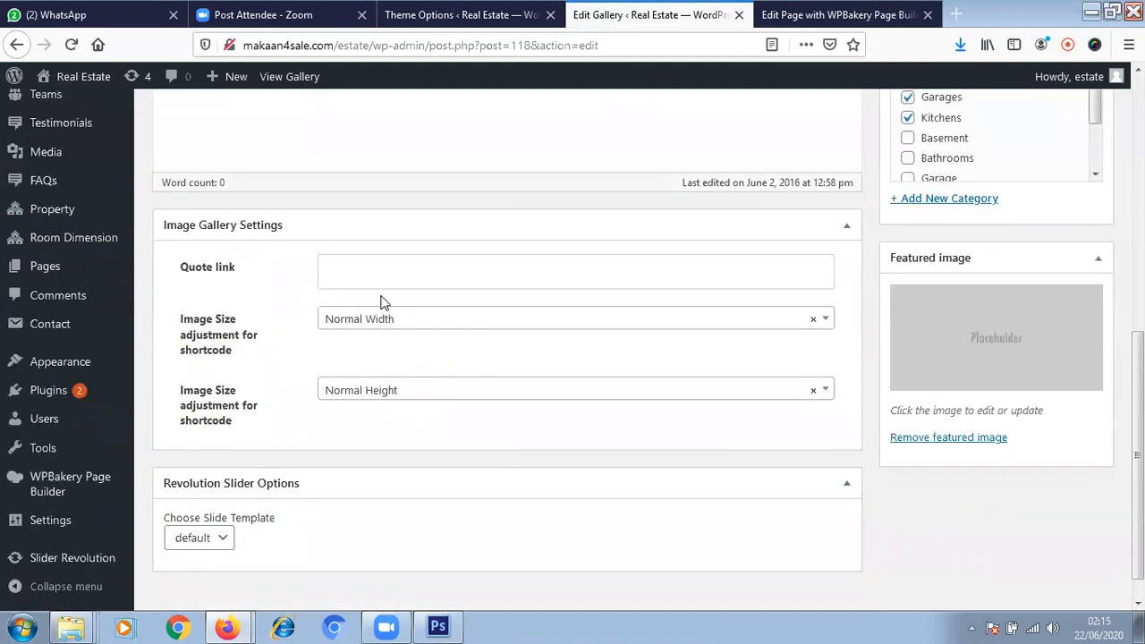
{"action": "scroll", "coordinate": [409, 386], "scroll_direction": "down", "scroll_amount": 1}
{"action": "scroll", "coordinate": [408, 385], "scroll_direction": "up", "scroll_amount": 10}
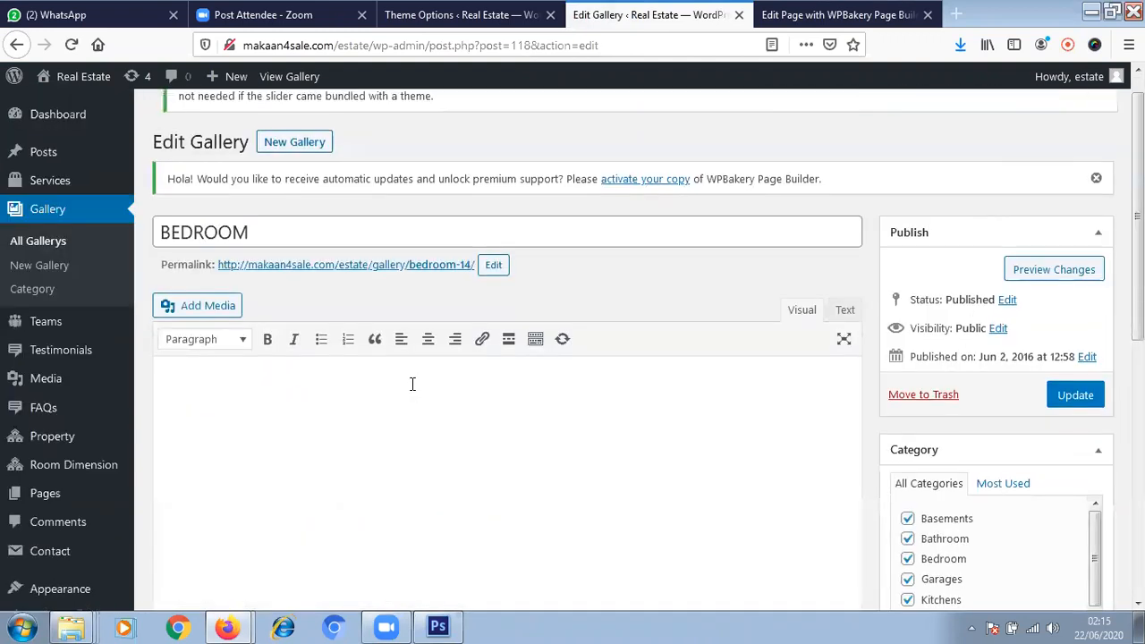
{"action": "left_click", "coordinate": [40, 240]}
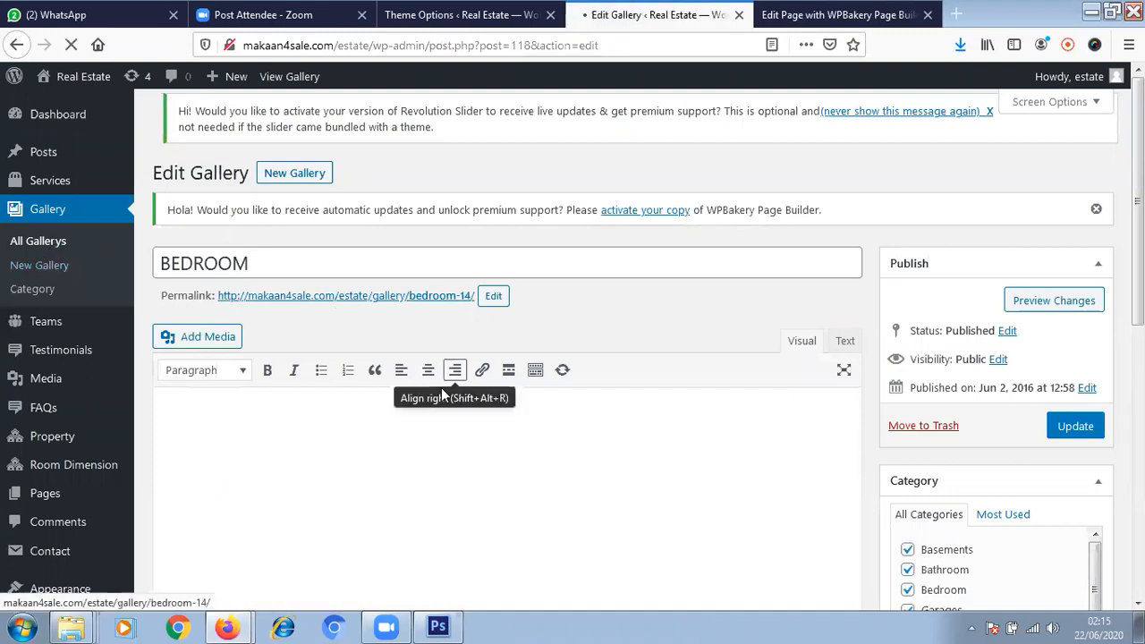
{"action": "scroll", "coordinate": [286, 358], "scroll_direction": "down", "scroll_amount": 5}
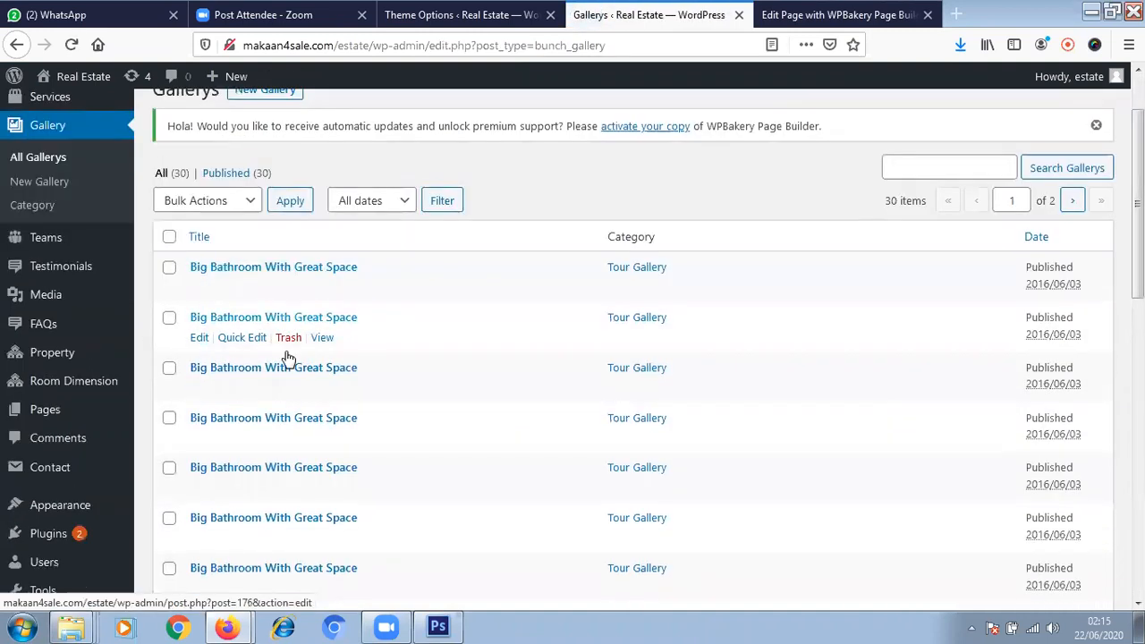
{"action": "scroll", "coordinate": [329, 465], "scroll_direction": "down", "scroll_amount": 2}
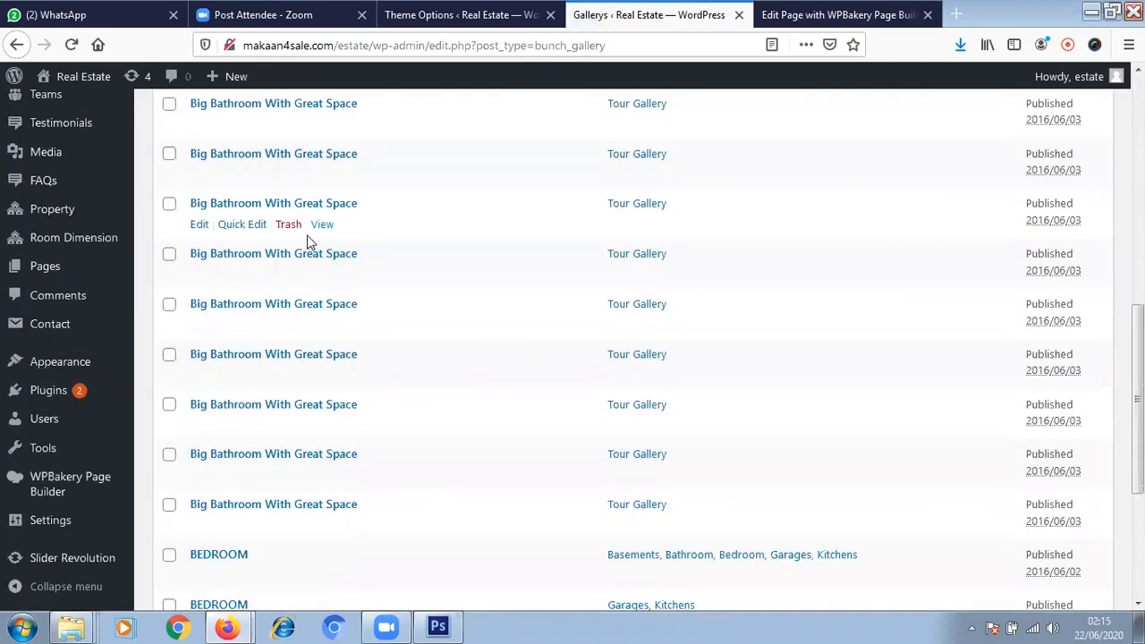
{"action": "scroll", "coordinate": [296, 280], "scroll_direction": "down", "scroll_amount": 6}
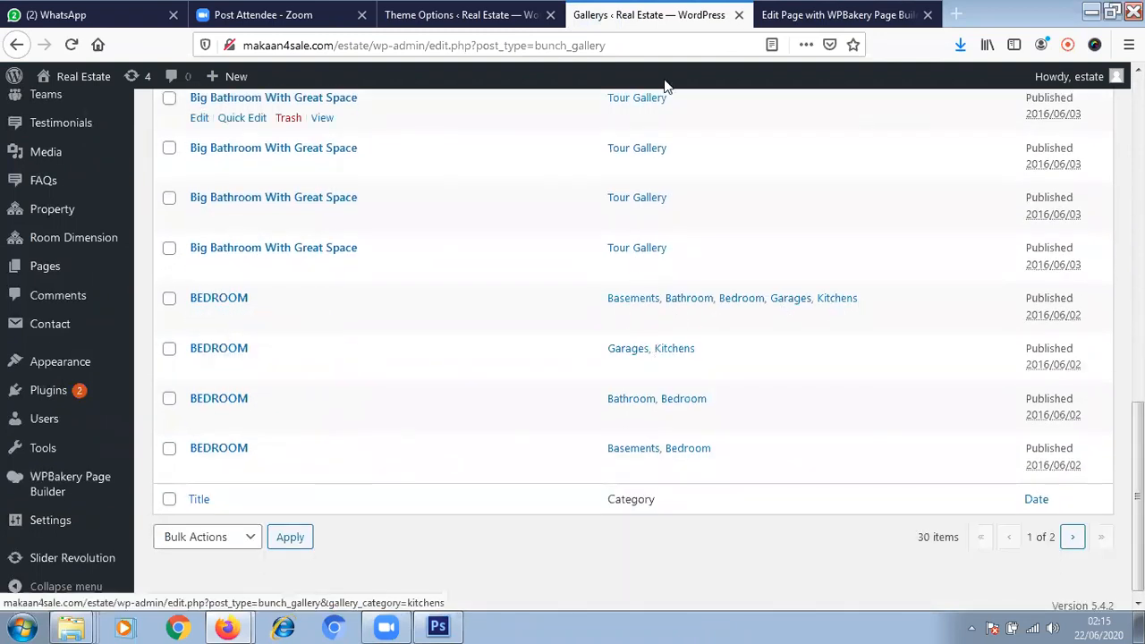
{"action": "key", "text": "alt+Tab"}
{"action": "scroll", "coordinate": [429, 259], "scroll_direction": "up", "scroll_amount": 2}
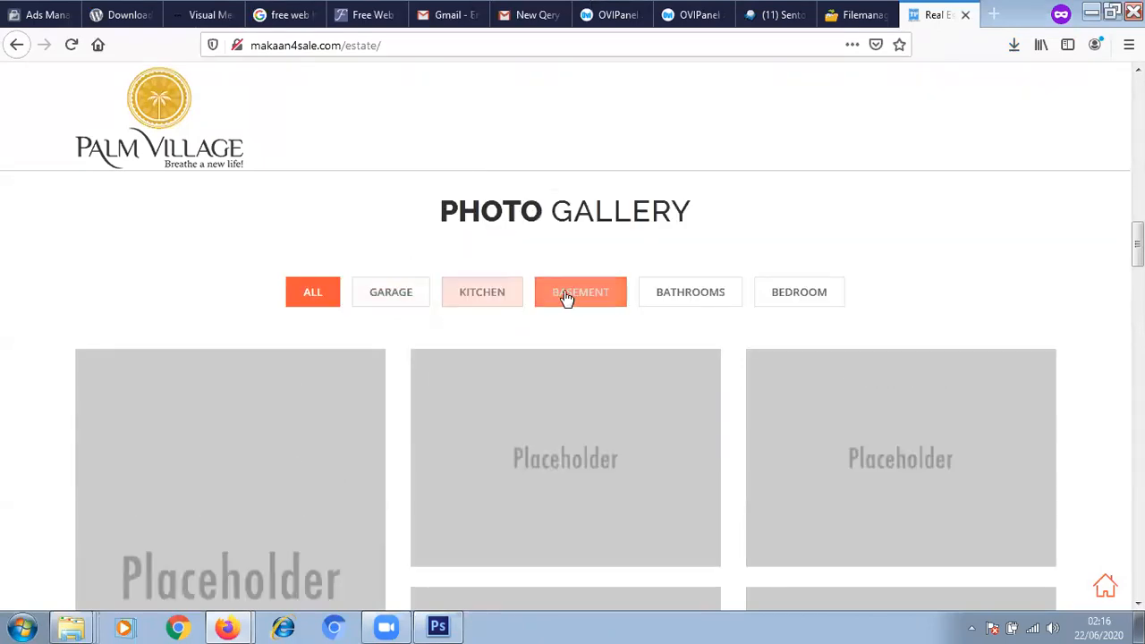
{"action": "scroll", "coordinate": [366, 338], "scroll_direction": "up", "scroll_amount": 3}
{"action": "scroll", "coordinate": [455, 330], "scroll_direction": "down", "scroll_amount": 1}
{"action": "key", "text": "alt+Tab"}
{"action": "scroll", "coordinate": [353, 283], "scroll_direction": "up", "scroll_amount": 10}
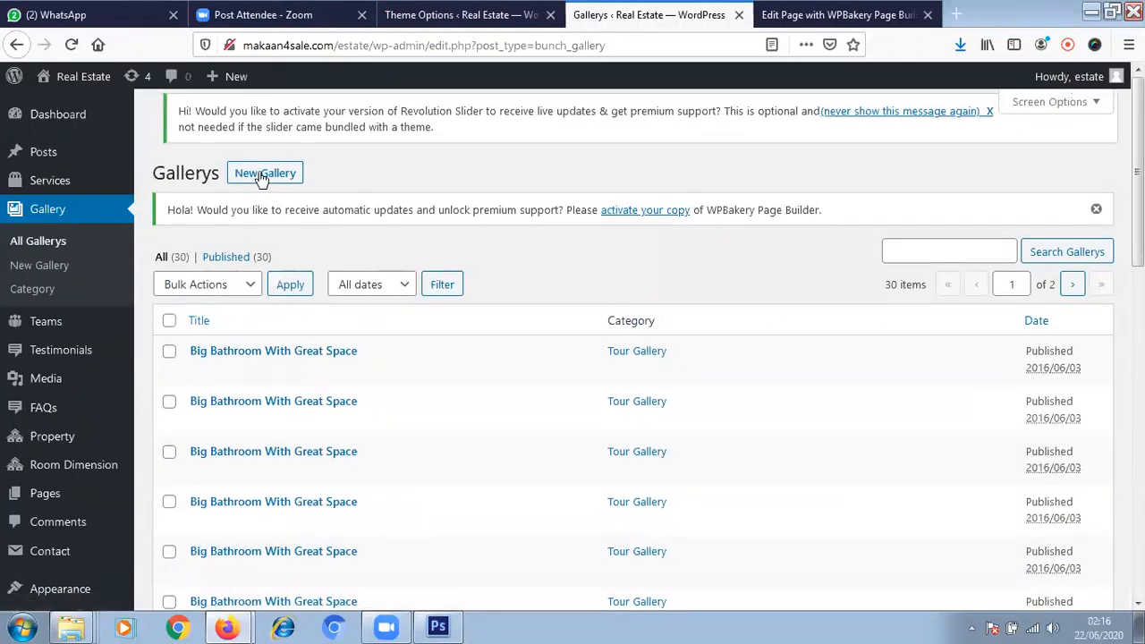
{"action": "left_click", "coordinate": [260, 174]}
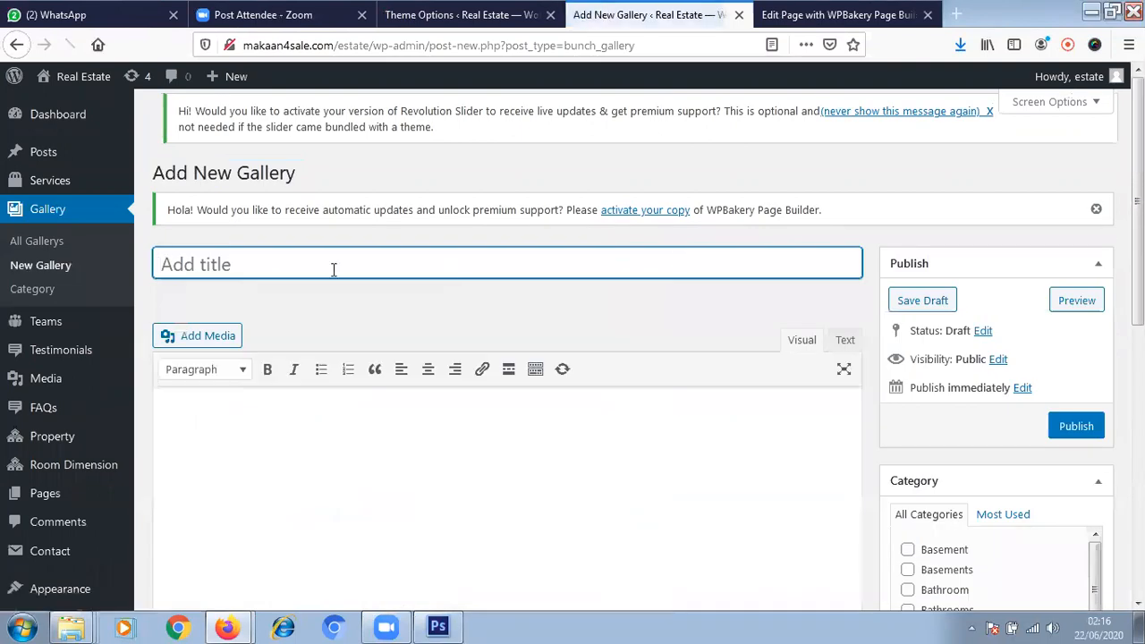
In the new gallery item, start uploading a featured image from the computer
{"action": "scroll", "coordinate": [381, 313], "scroll_direction": "down", "scroll_amount": 3}
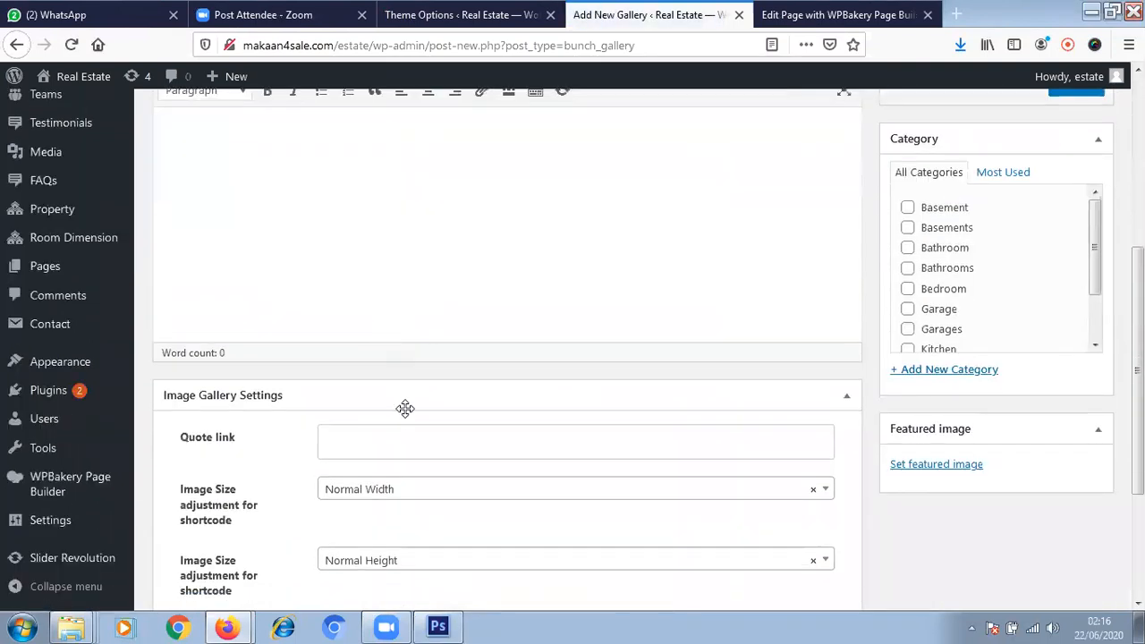
{"action": "scroll", "coordinate": [405, 409], "scroll_direction": "up", "scroll_amount": 3}
{"action": "scroll", "coordinate": [1058, 496], "scroll_direction": "down", "scroll_amount": 2}
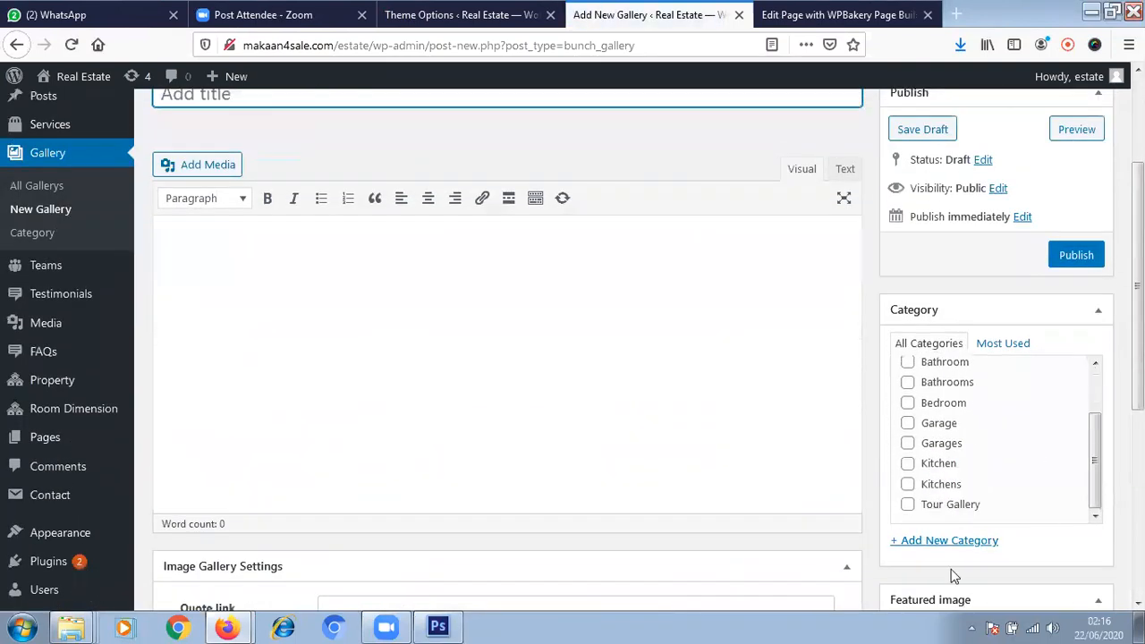
{"action": "scroll", "coordinate": [939, 501], "scroll_direction": "down", "scroll_amount": 3}
{"action": "left_click", "coordinate": [931, 385]}
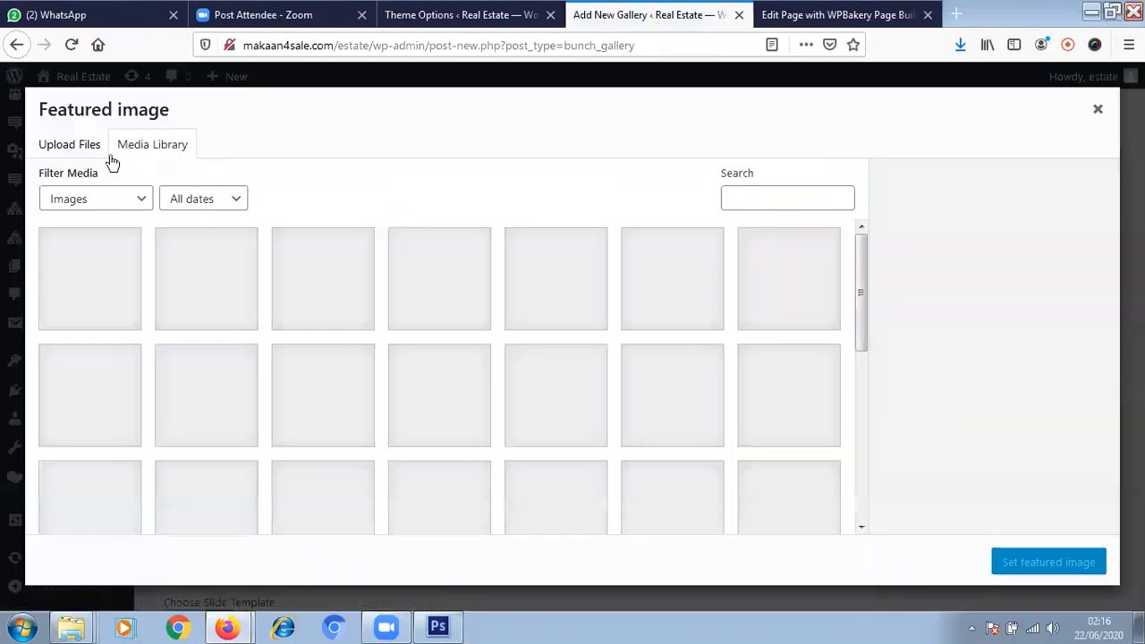
{"action": "left_click", "coordinate": [79, 146]}
{"action": "left_click", "coordinate": [589, 353]}
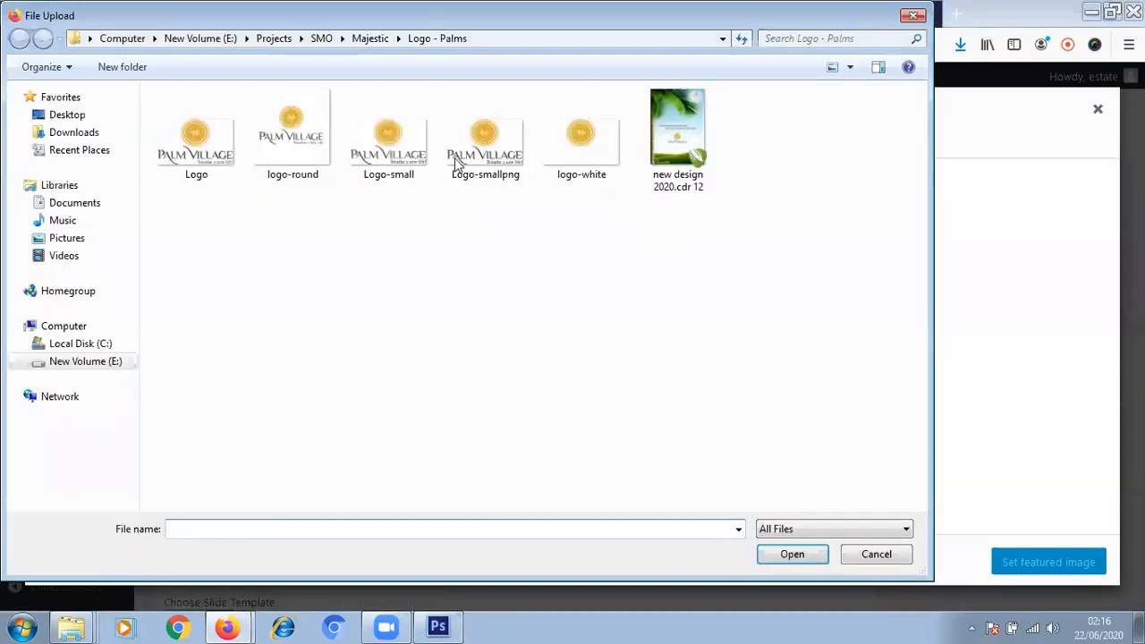
Upload IMG-20200224-WA0128 from Majestic > Palms Village and use it as the featured image
{"action": "left_click", "coordinate": [370, 38]}
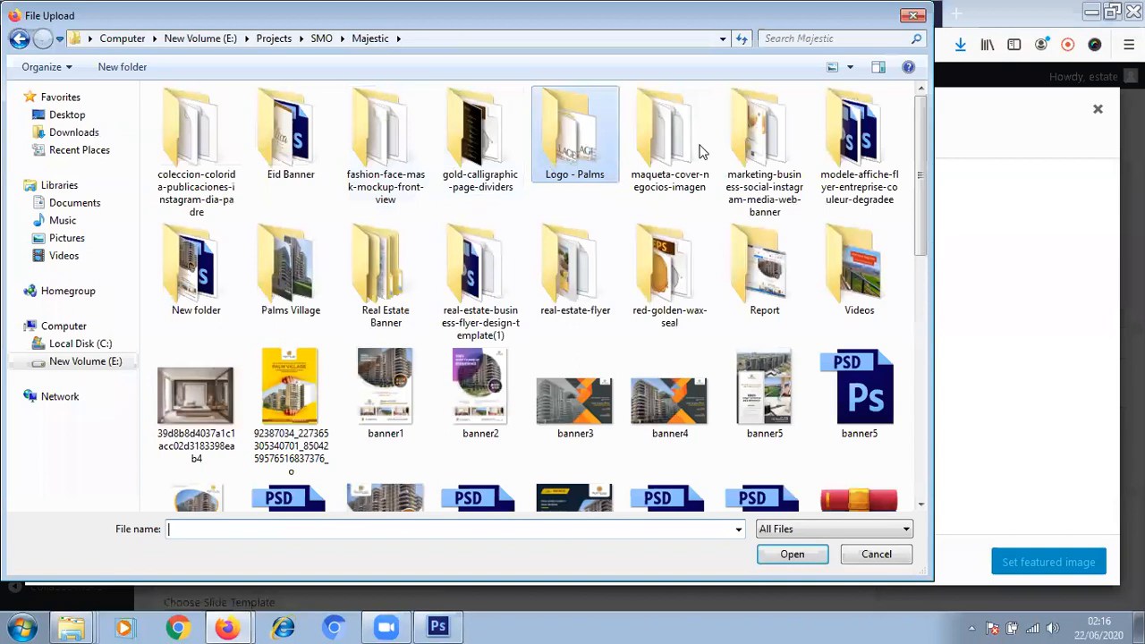
{"action": "double_click", "coordinate": [290, 268]}
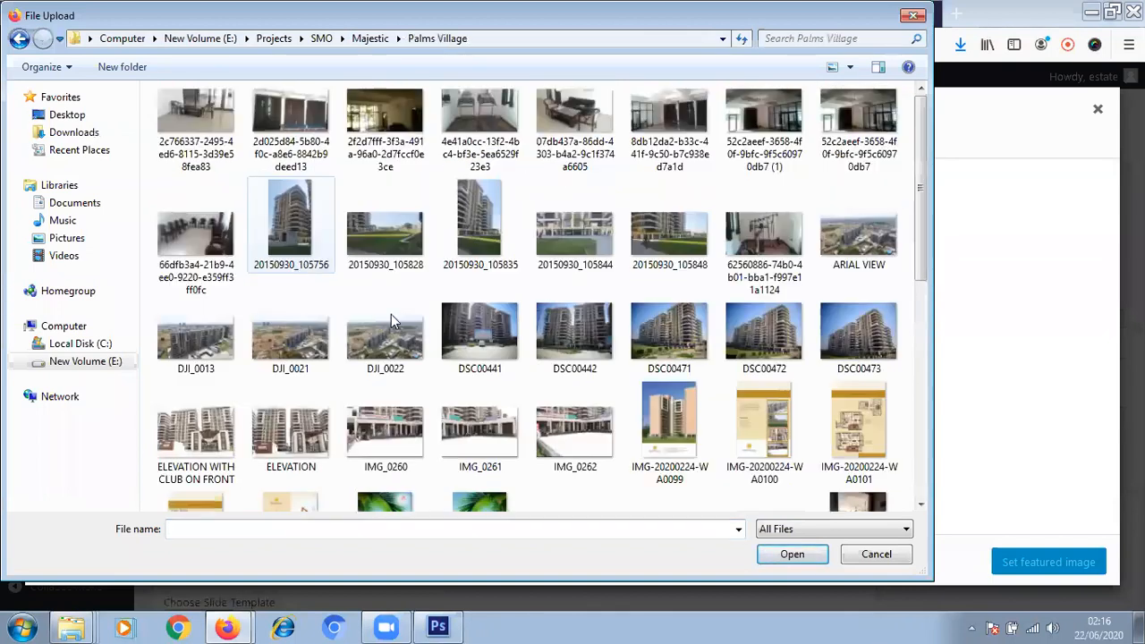
{"action": "scroll", "coordinate": [558, 404], "scroll_direction": "down", "scroll_amount": 10}
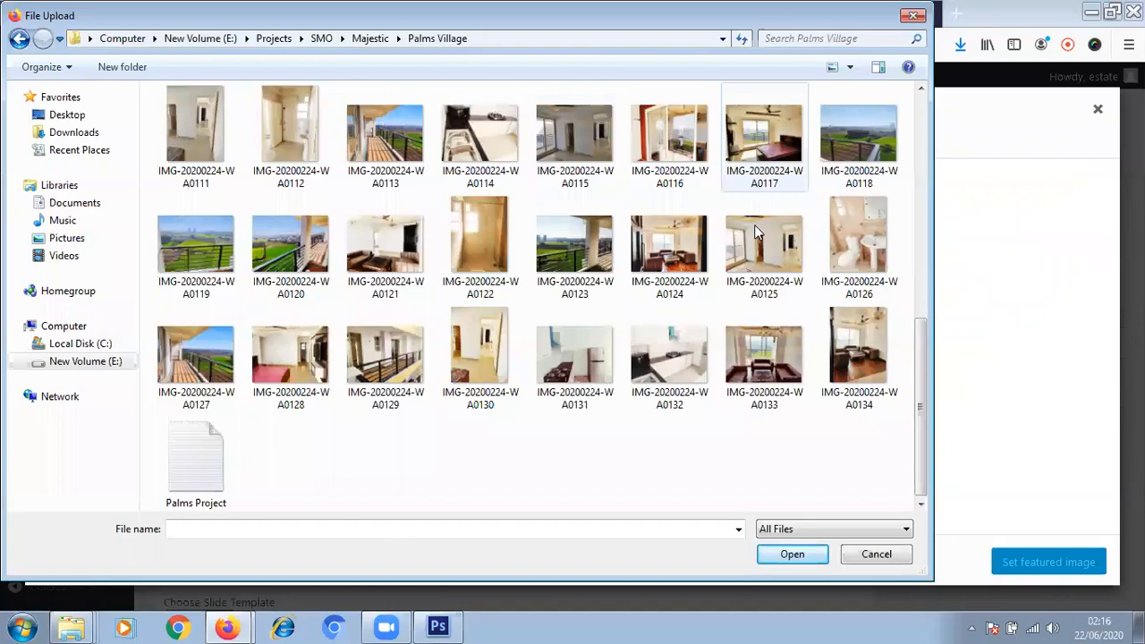
{"action": "left_click", "coordinate": [741, 255]}
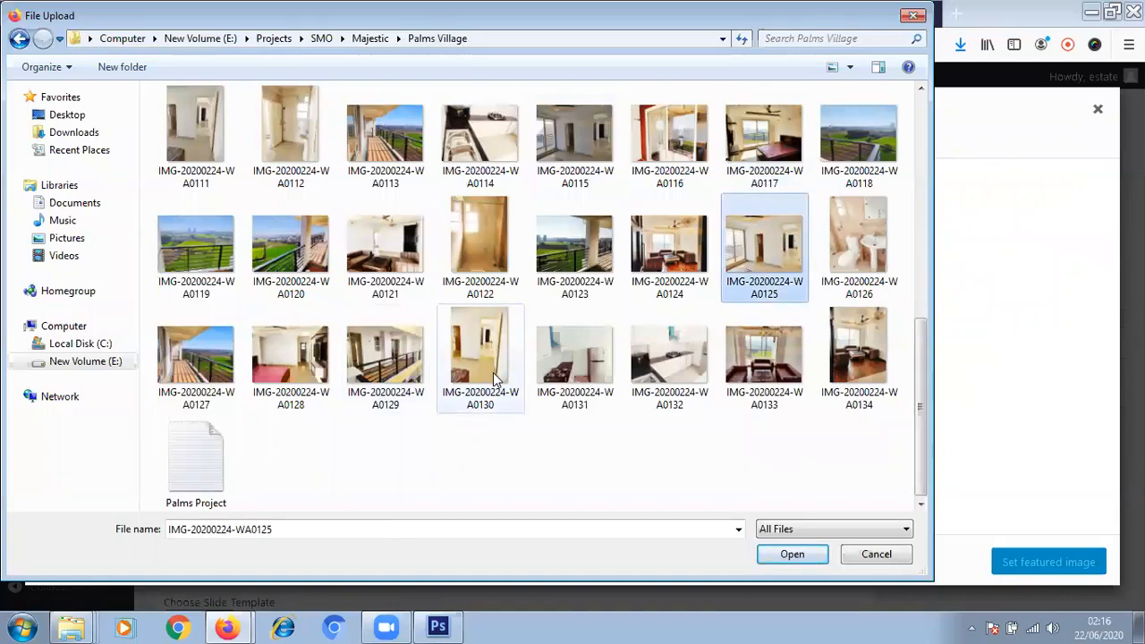
{"action": "left_click", "coordinate": [285, 363]}
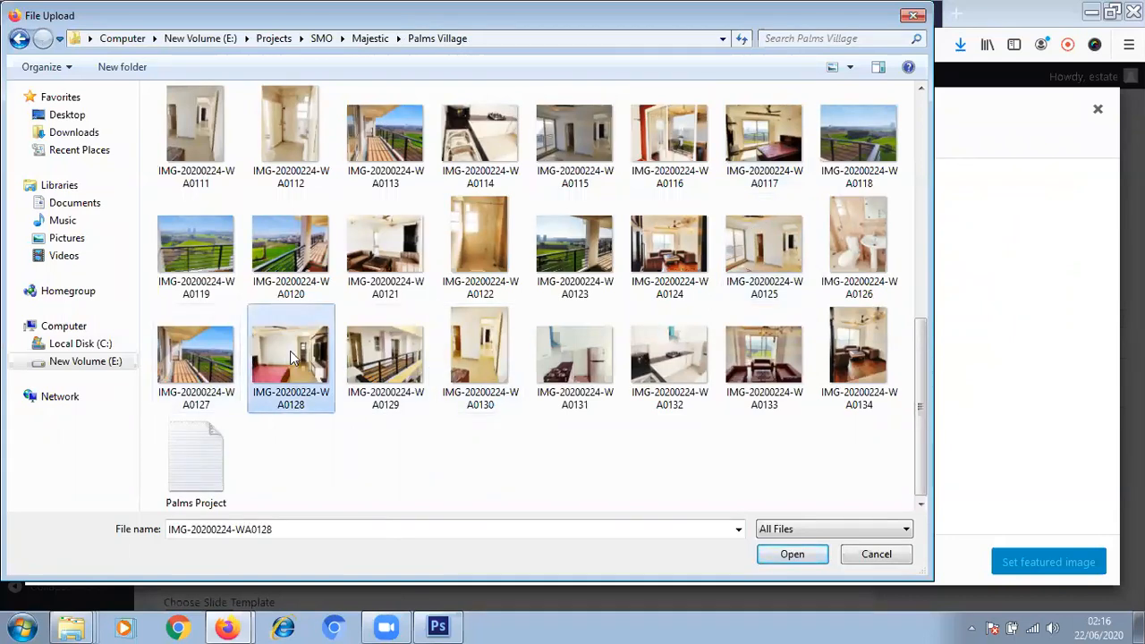
{"action": "double_click", "coordinate": [291, 356]}
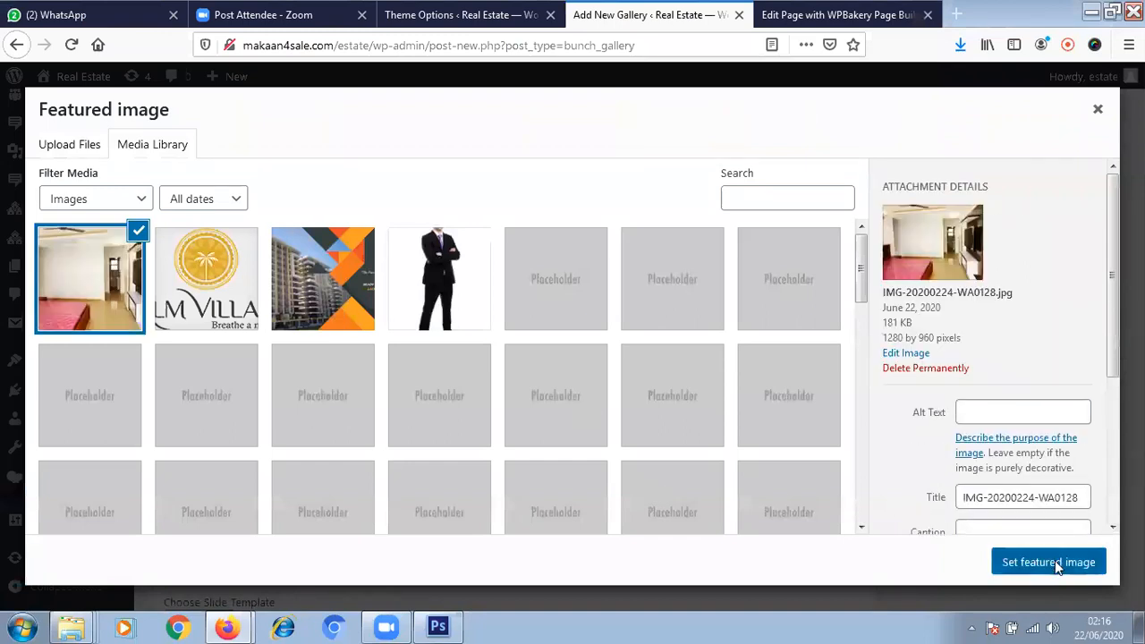
{"action": "left_click", "coordinate": [1048, 562]}
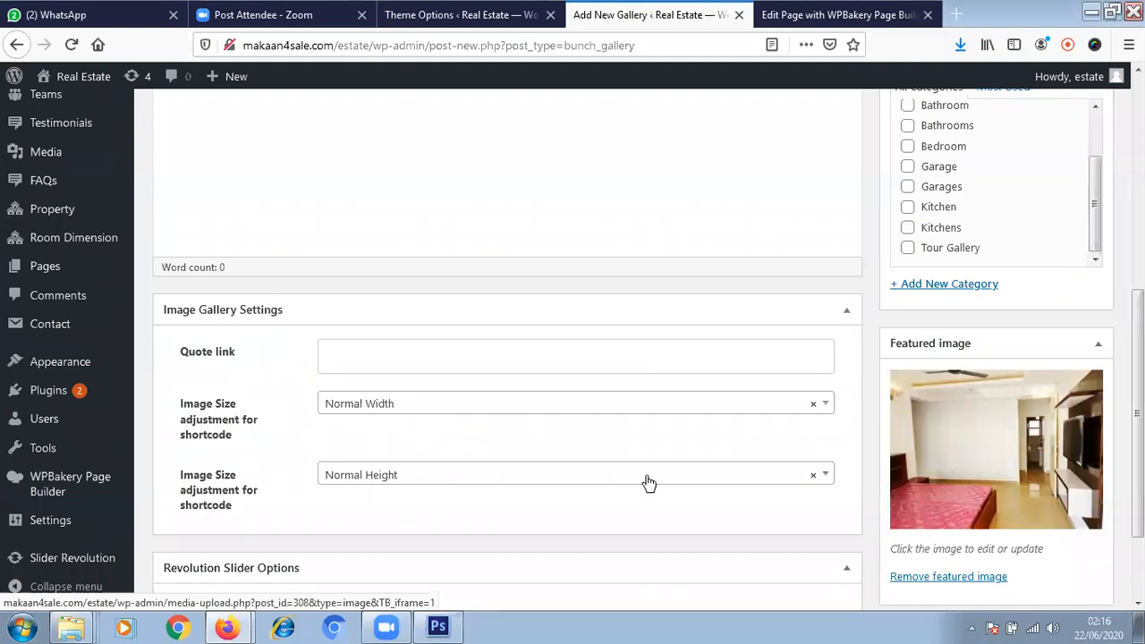
Title the item 'Bedroom' in the Bedroom category, publish it, and reload the live site
{"action": "scroll", "coordinate": [648, 483], "scroll_direction": "down", "scroll_amount": 2}
{"action": "scroll", "coordinate": [723, 403], "scroll_direction": "up", "scroll_amount": 3}
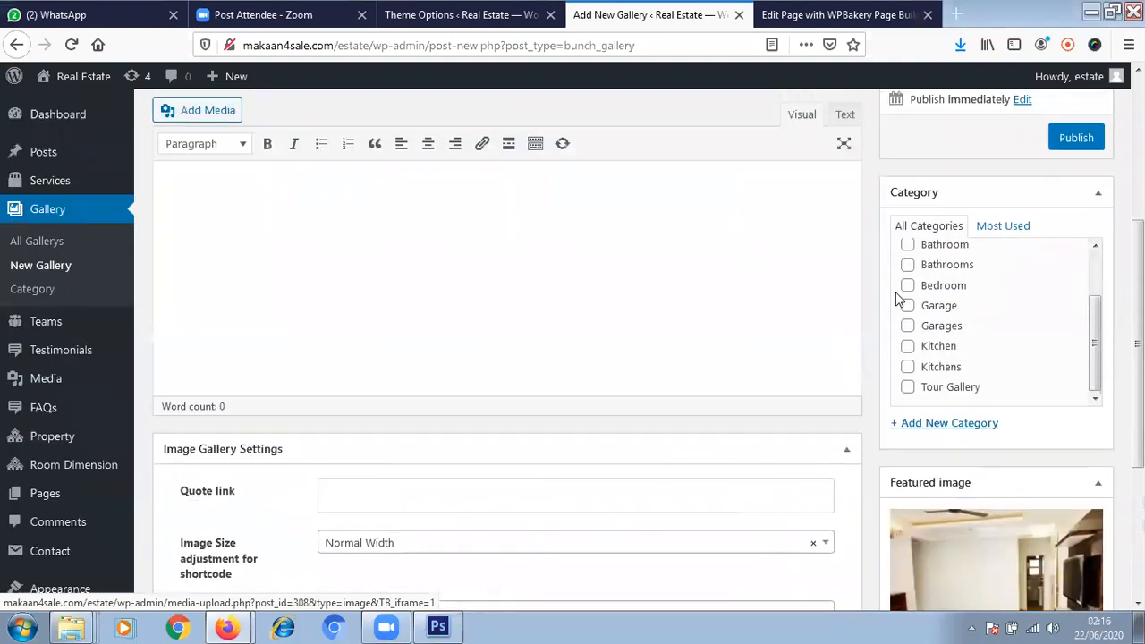
{"action": "scroll", "coordinate": [930, 345], "scroll_direction": "up", "scroll_amount": 1}
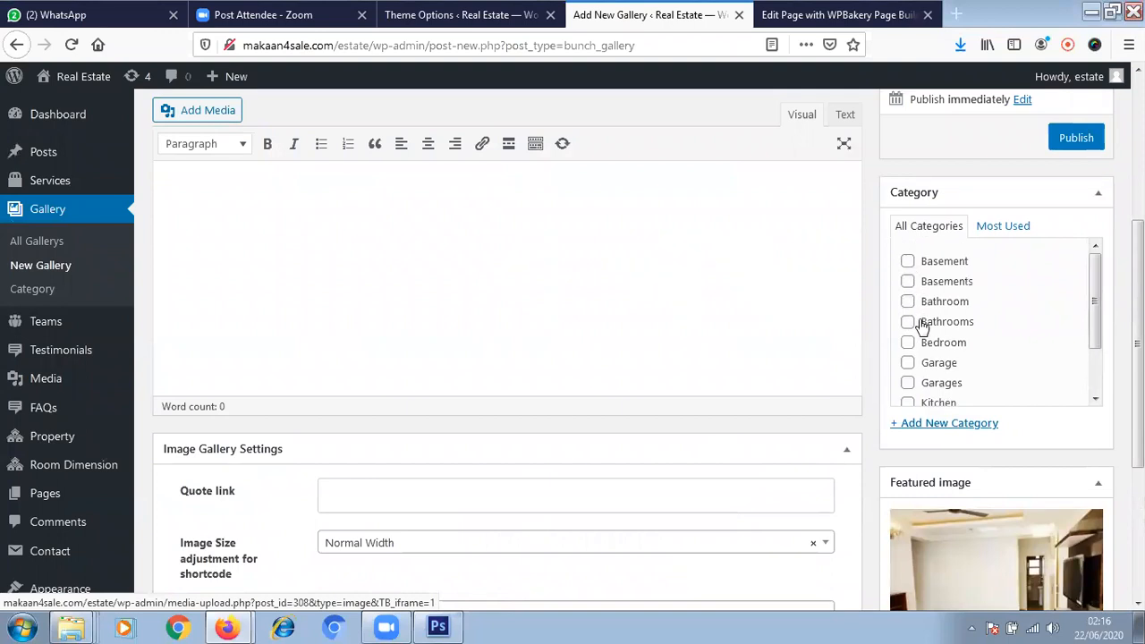
{"action": "scroll", "coordinate": [483, 338], "scroll_direction": "up", "scroll_amount": 3}
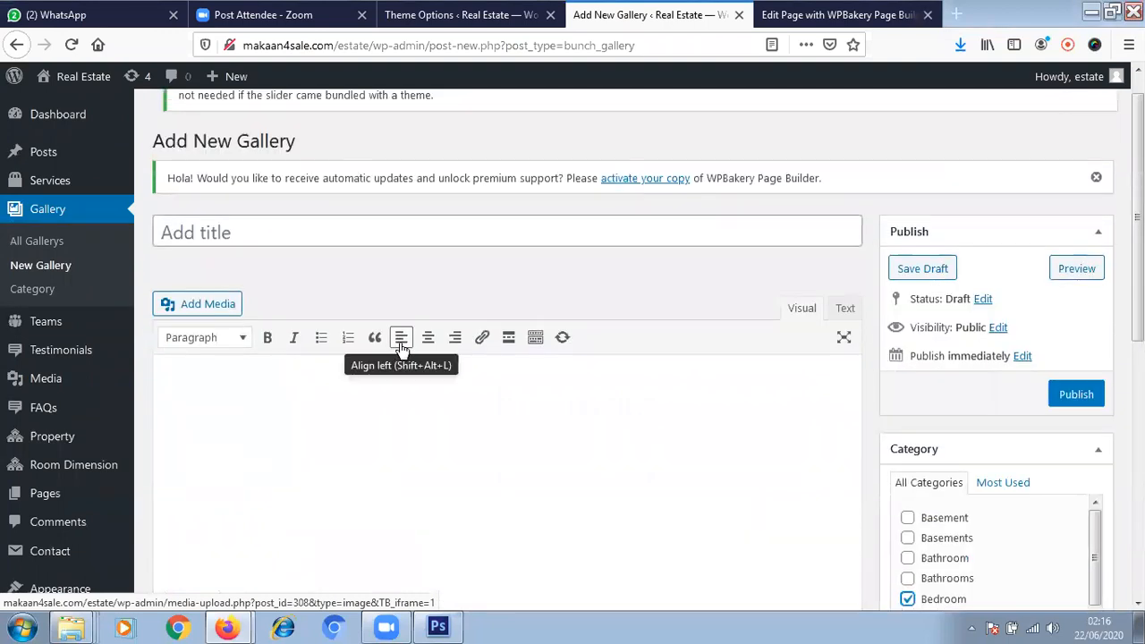
{"action": "left_click", "coordinate": [235, 265]}
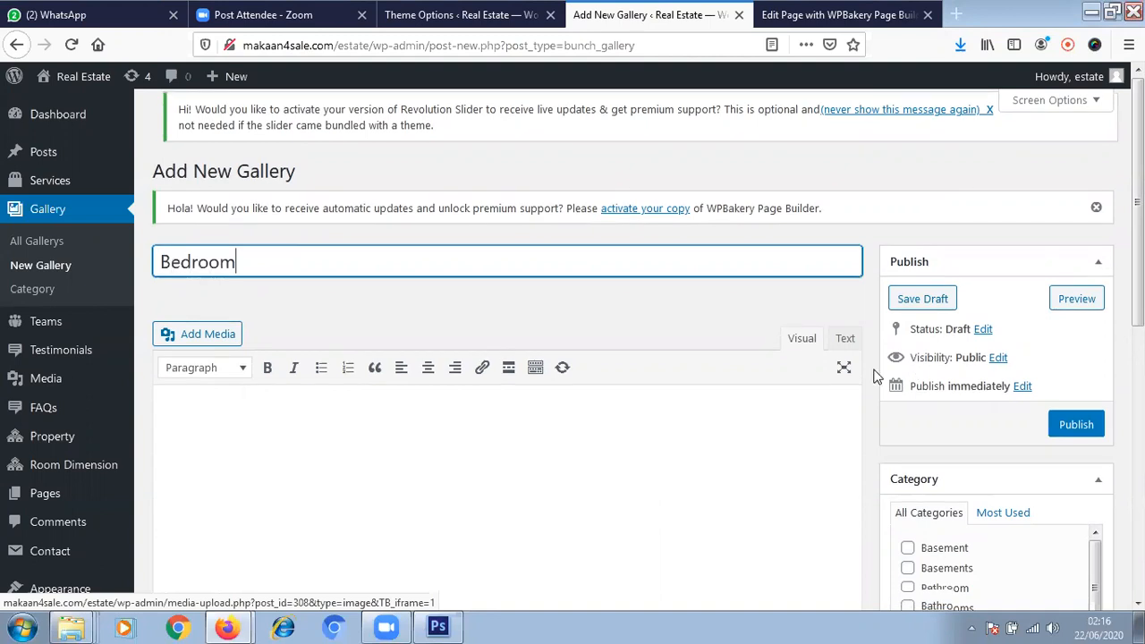
{"action": "scroll", "coordinate": [838, 391], "scroll_direction": "down", "scroll_amount": 5}
{"action": "scroll", "coordinate": [912, 373], "scroll_direction": "up", "scroll_amount": 1}
{"action": "scroll", "coordinate": [912, 374], "scroll_direction": "up", "scroll_amount": 3}
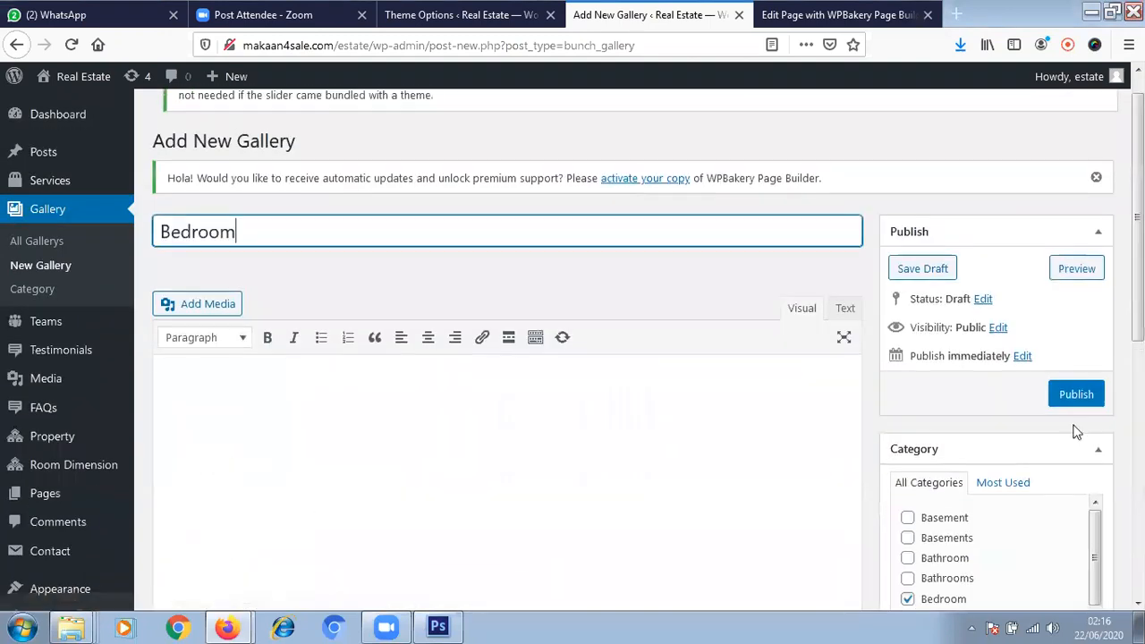
{"action": "left_click", "coordinate": [1077, 395]}
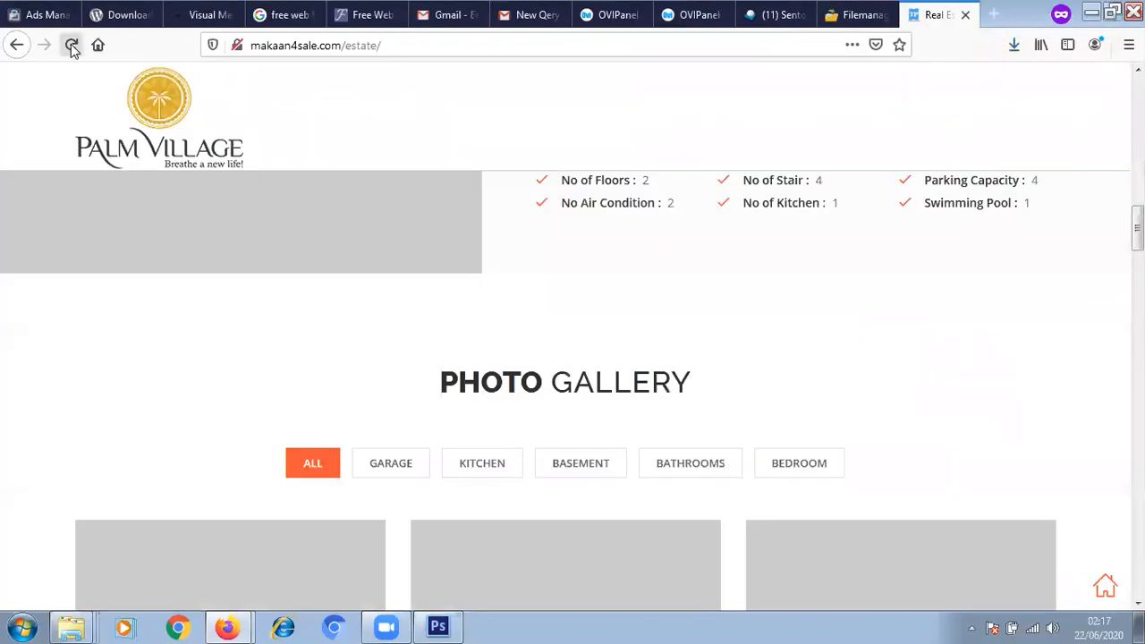
{"action": "left_click", "coordinate": [71, 46]}
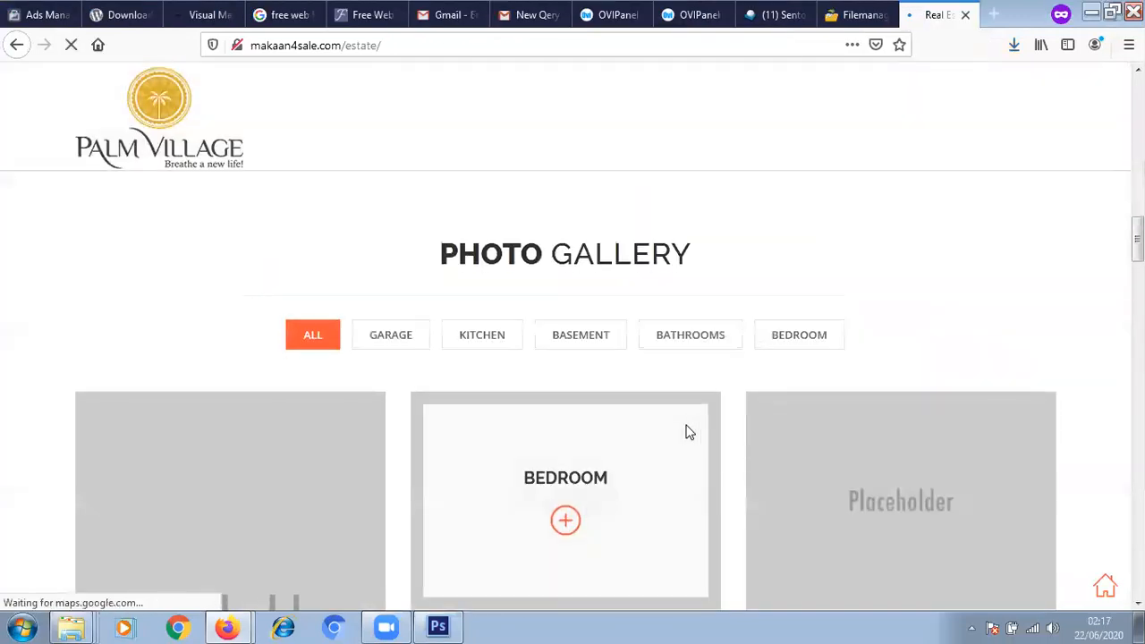
Filter the live gallery to BEDROOM, then return to the Bedroom item's Image Gallery Settings
{"action": "scroll", "coordinate": [855, 429], "scroll_direction": "down", "scroll_amount": 3}
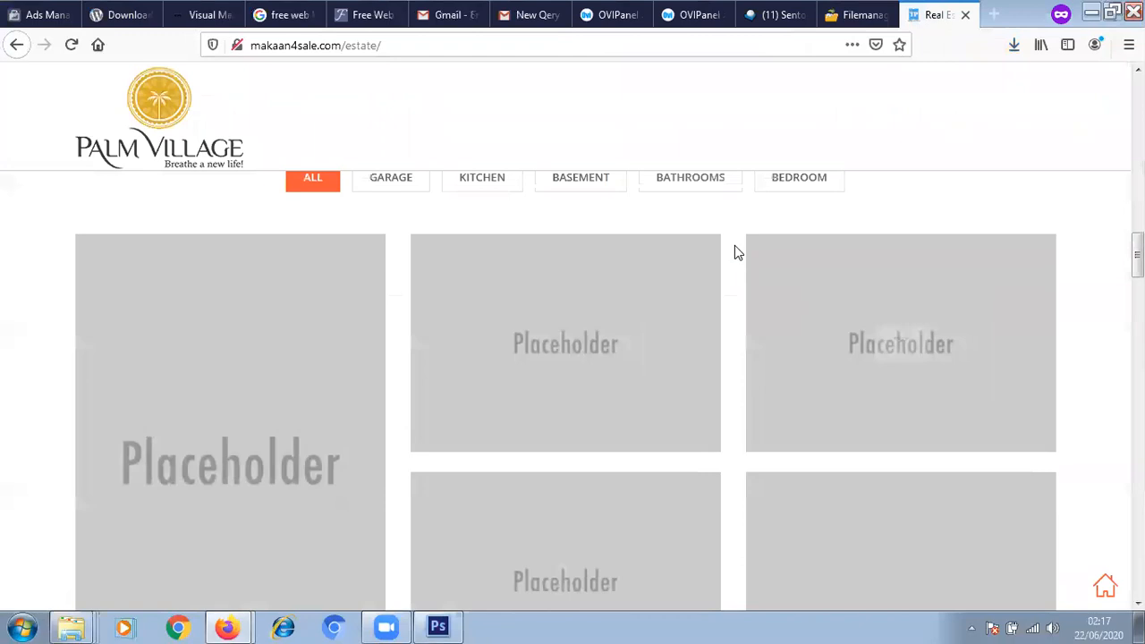
{"action": "scroll", "coordinate": [752, 260], "scroll_direction": "up", "scroll_amount": 2}
{"action": "left_click", "coordinate": [795, 270]}
{"action": "scroll", "coordinate": [454, 420], "scroll_direction": "down", "scroll_amount": 4}
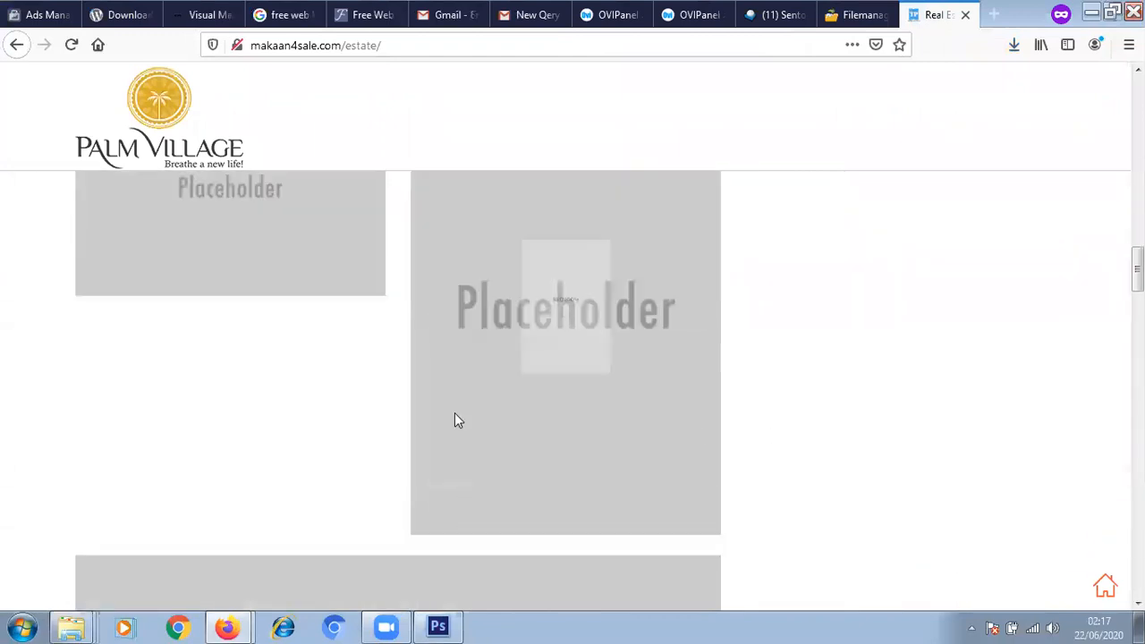
{"action": "scroll", "coordinate": [452, 418], "scroll_direction": "down", "scroll_amount": 1}
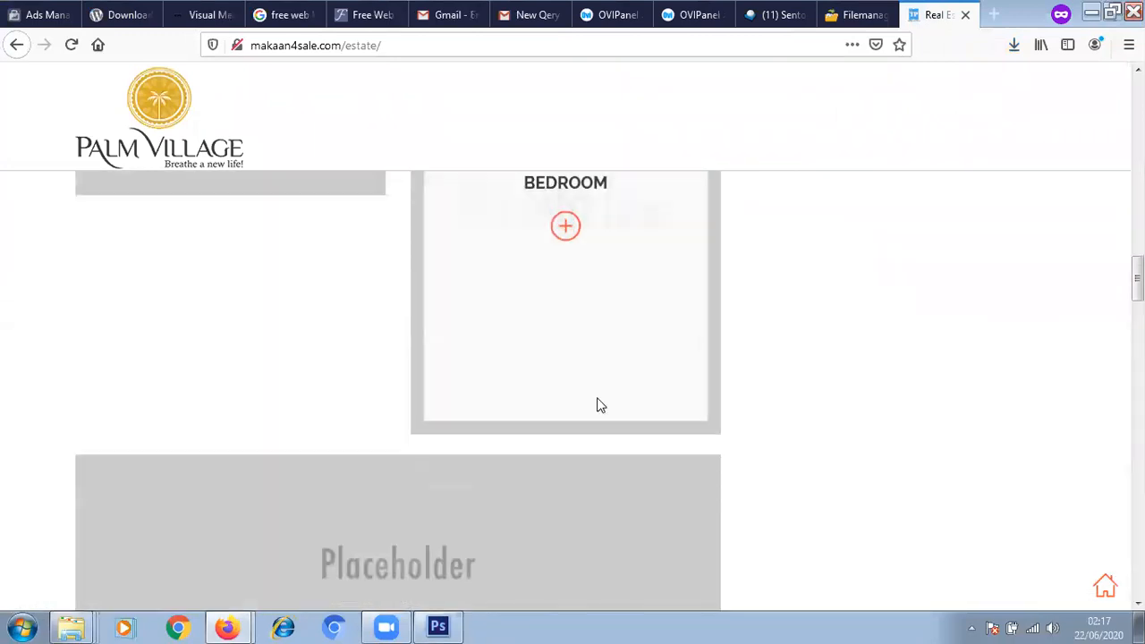
{"action": "scroll", "coordinate": [600, 405], "scroll_direction": "up", "scroll_amount": 2}
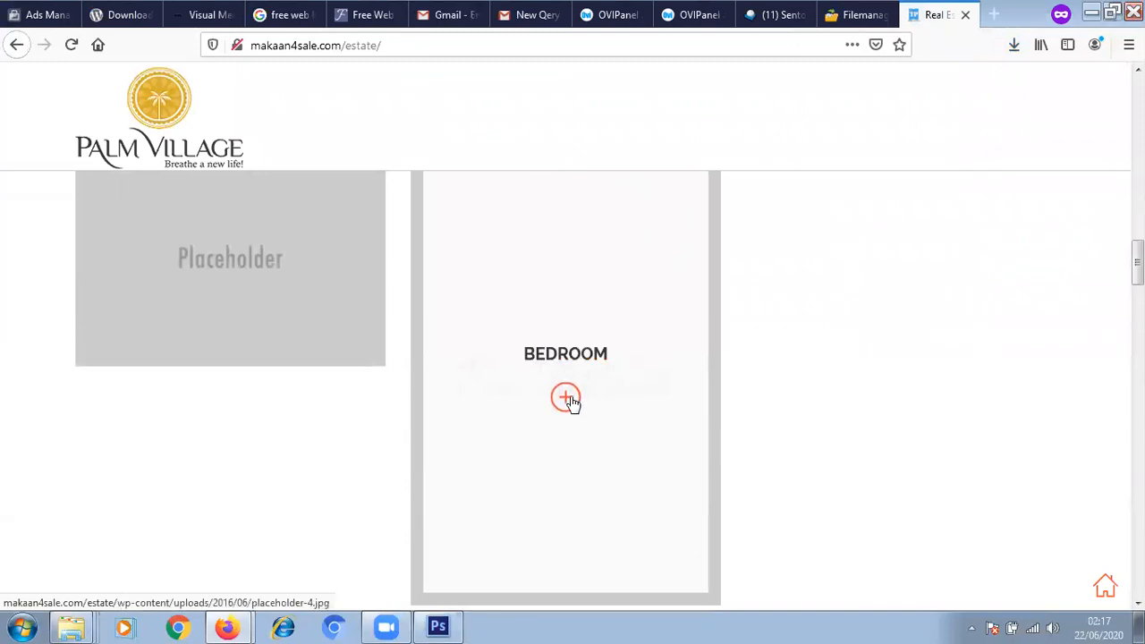
{"action": "scroll", "coordinate": [571, 403], "scroll_direction": "up", "scroll_amount": 3}
{"action": "scroll", "coordinate": [775, 413], "scroll_direction": "down", "scroll_amount": 5}
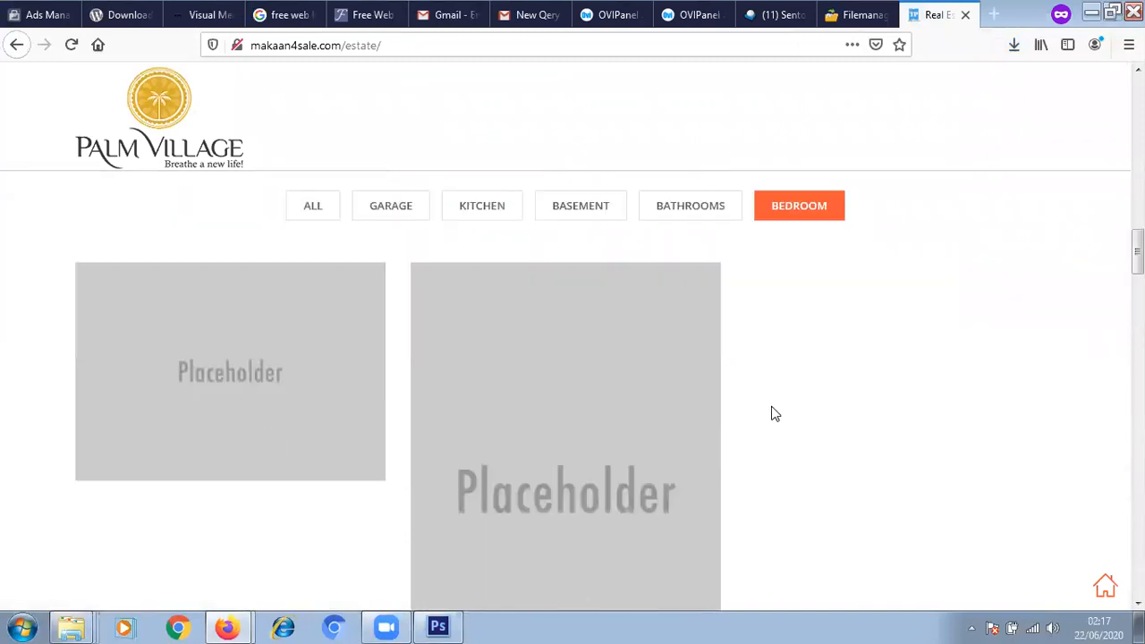
{"action": "key", "text": "alt+Tab"}
{"action": "scroll", "coordinate": [355, 417], "scroll_direction": "down", "scroll_amount": 7}
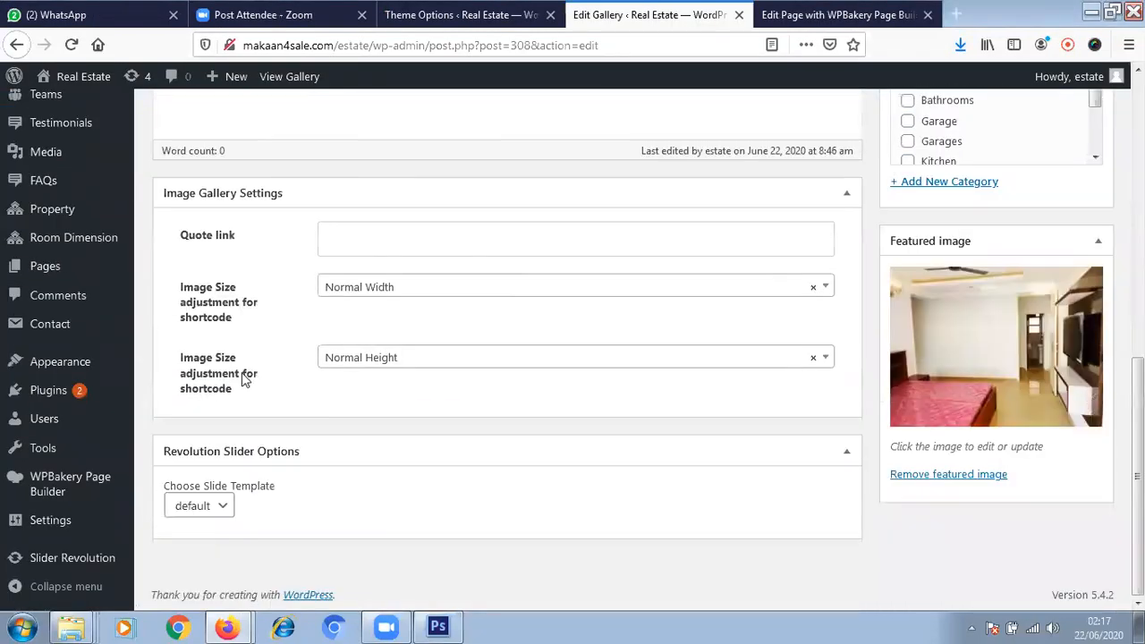
Keep the default slide template for the Bedroom gallery item
{"action": "left_click", "coordinate": [230, 508]}
{"action": "left_click", "coordinate": [191, 530]}
{"action": "scroll", "coordinate": [269, 370], "scroll_direction": "up", "scroll_amount": 2}
{"action": "scroll", "coordinate": [252, 362], "scroll_direction": "up", "scroll_amount": 2}
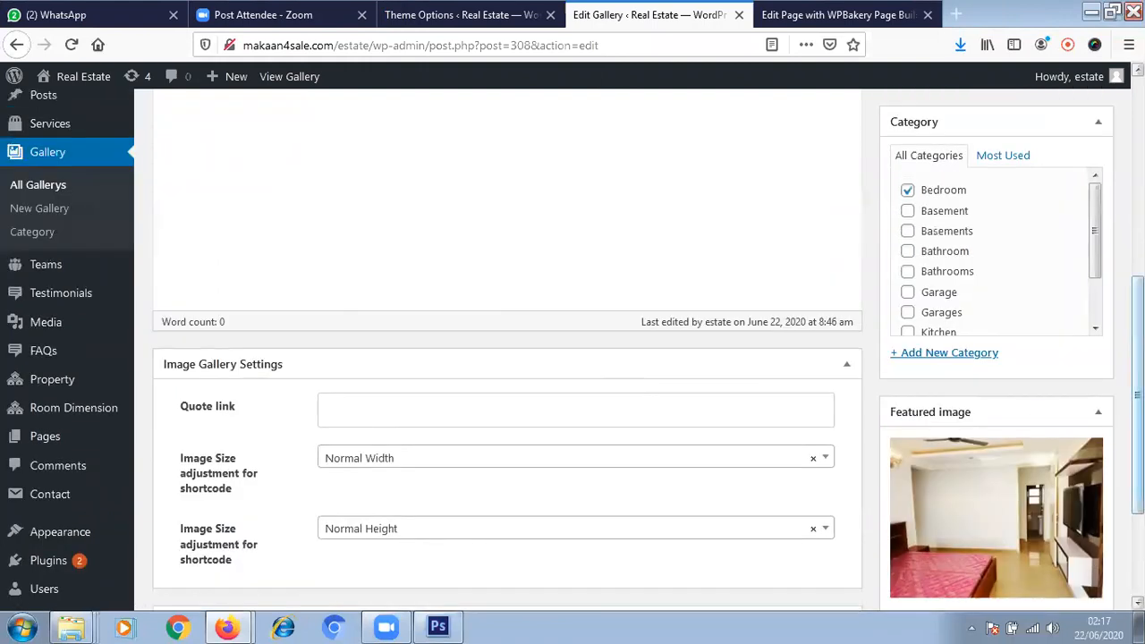
{"action": "scroll", "coordinate": [984, 478], "scroll_direction": "up", "scroll_amount": 1}
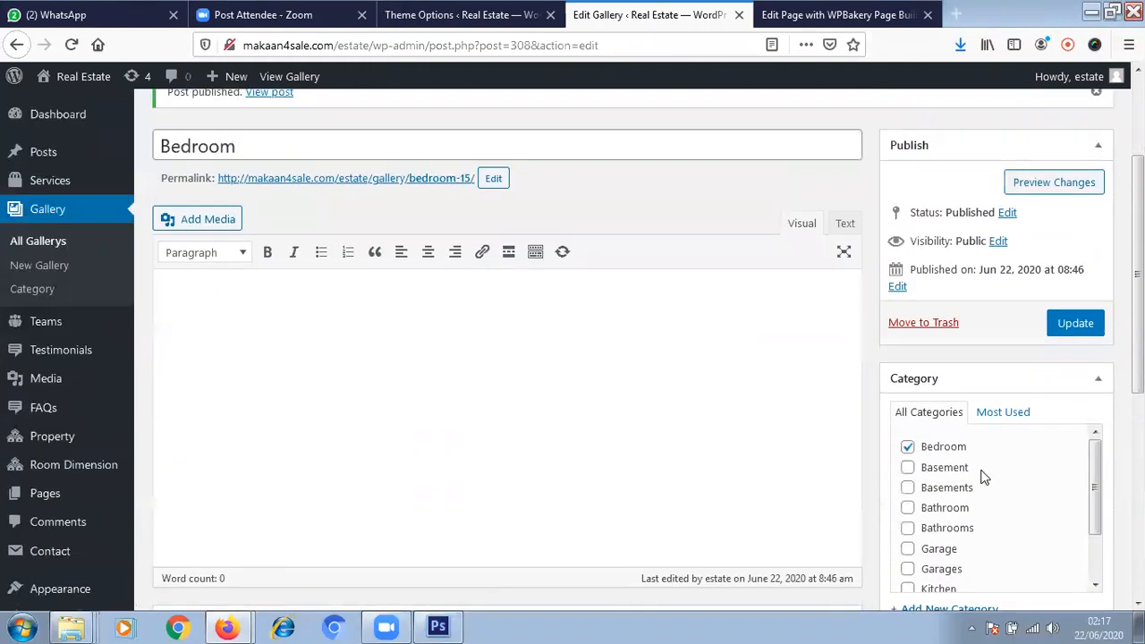
{"action": "scroll", "coordinate": [976, 523], "scroll_direction": "down", "scroll_amount": 3}
{"action": "scroll", "coordinate": [975, 488], "scroll_direction": "up", "scroll_amount": 2}
{"action": "scroll", "coordinate": [975, 487], "scroll_direction": "up", "scroll_amount": 2}
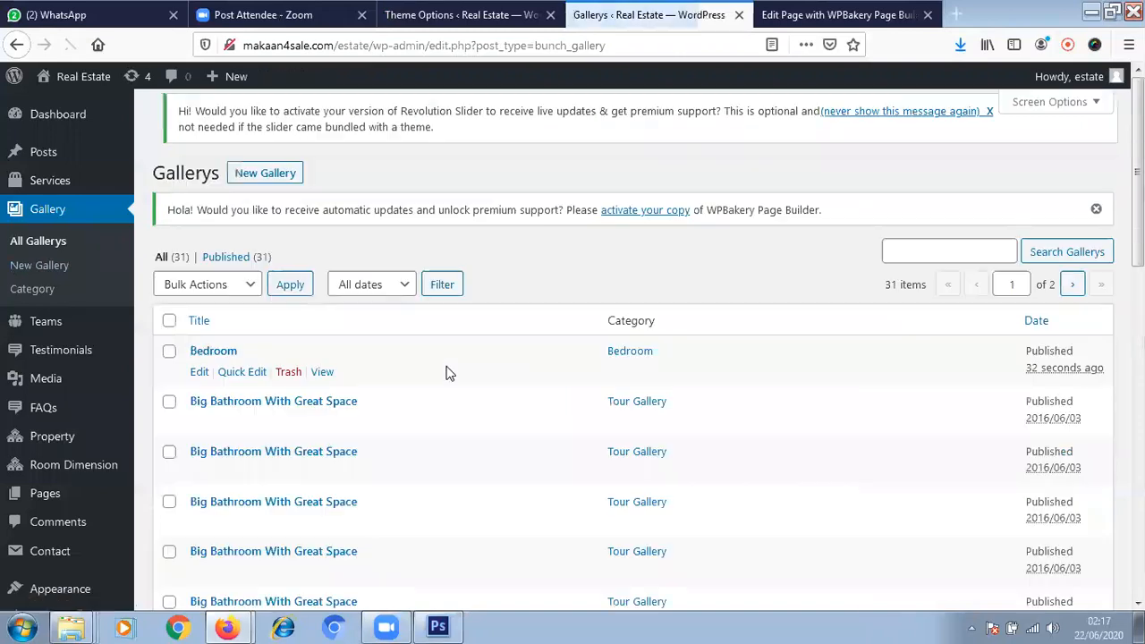
{"action": "scroll", "coordinate": [253, 324], "scroll_direction": "down", "scroll_amount": 3}
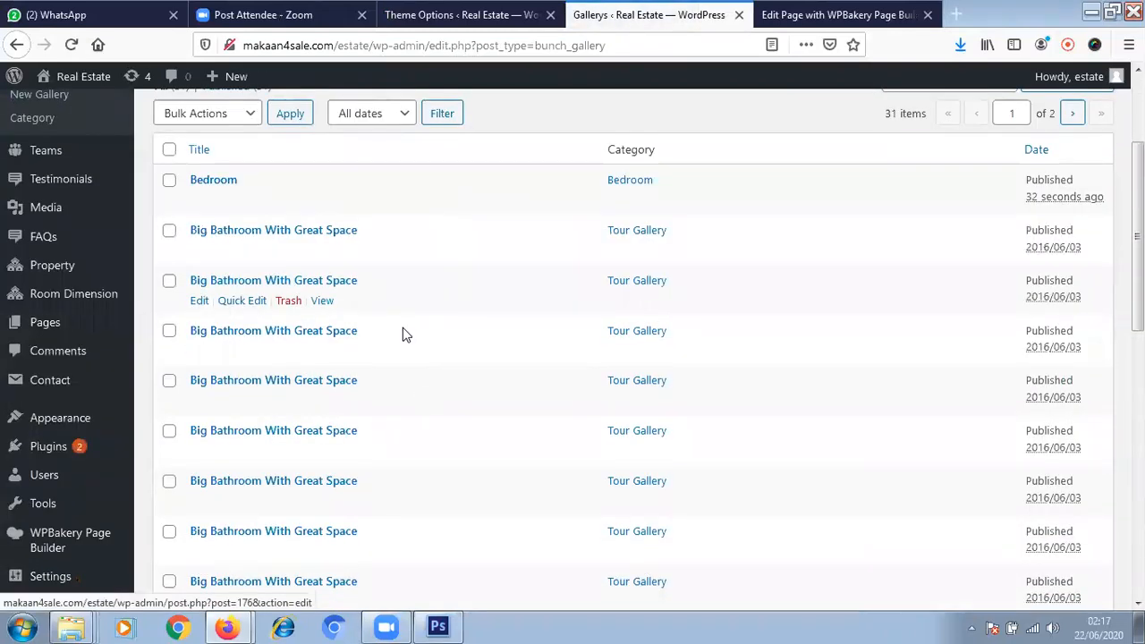
{"action": "scroll", "coordinate": [412, 305], "scroll_direction": "down", "scroll_amount": 1}
{"action": "scroll", "coordinate": [409, 322], "scroll_direction": "down", "scroll_amount": 6}
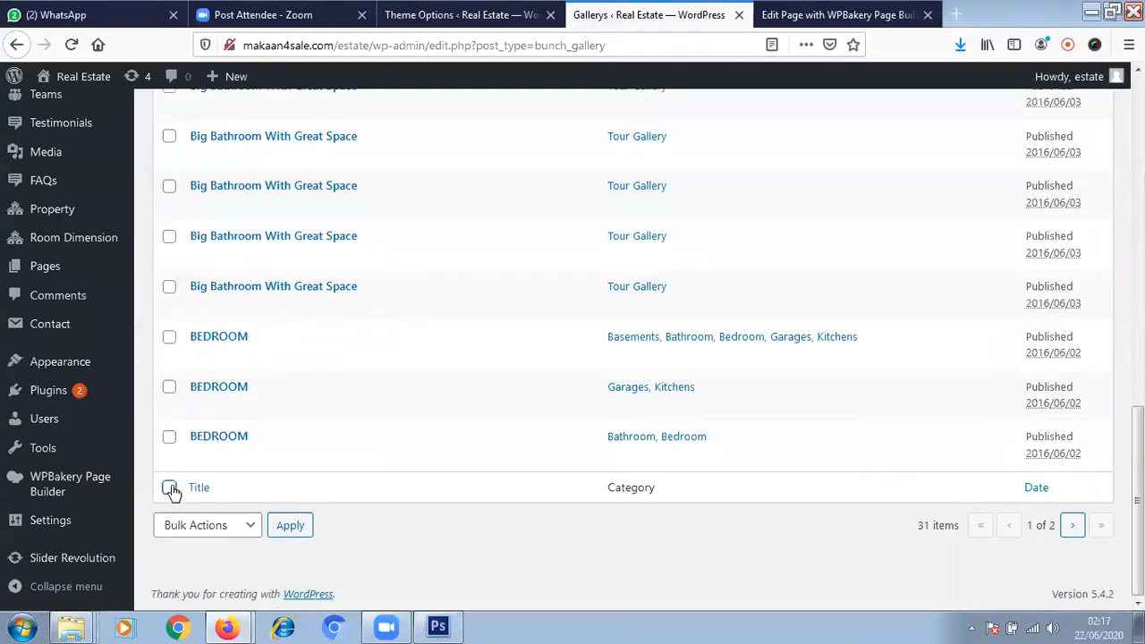
{"action": "scroll", "coordinate": [262, 534], "scroll_direction": "up", "scroll_amount": 20}
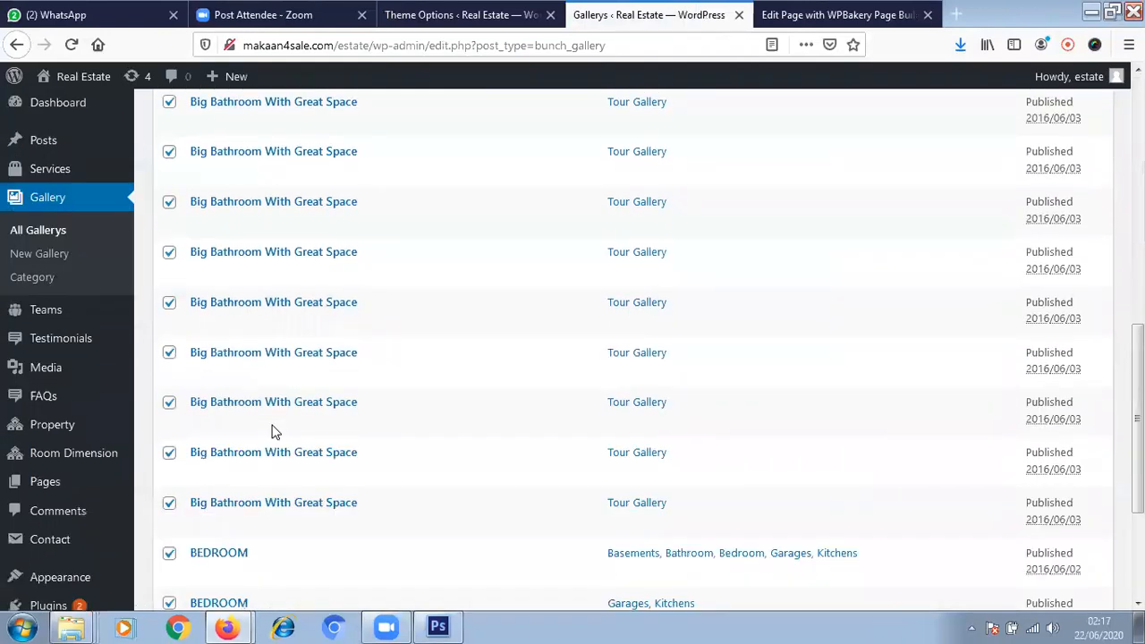
{"action": "scroll", "coordinate": [263, 409], "scroll_direction": "down", "scroll_amount": 6}
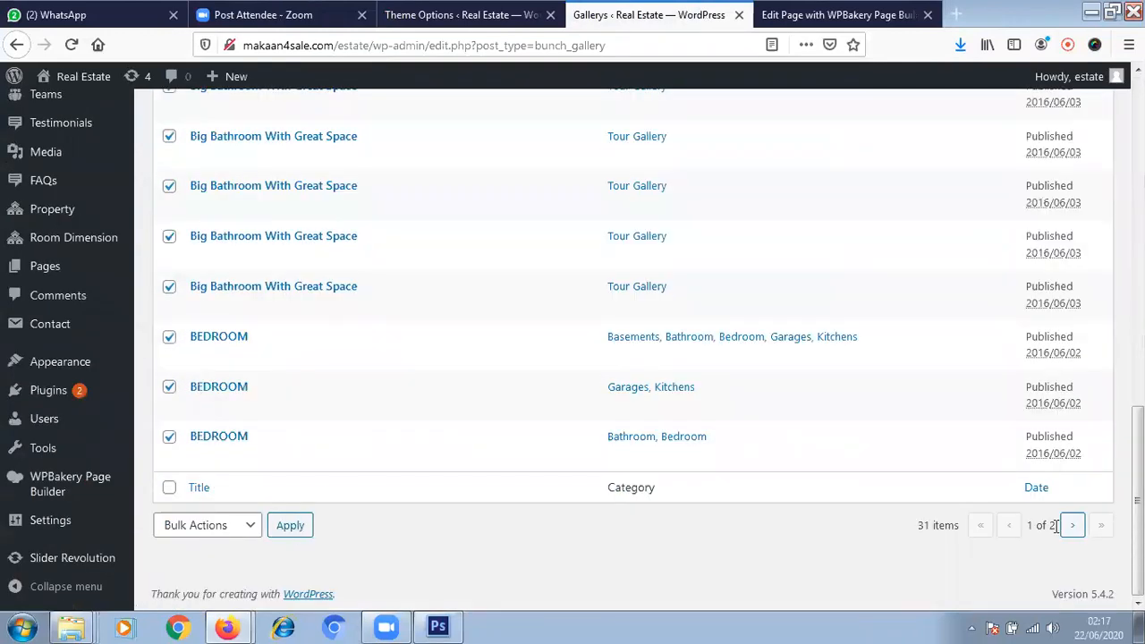
Move the checked old gallery items to the Trash using Bulk Actions
{"action": "left_click", "coordinate": [248, 528]}
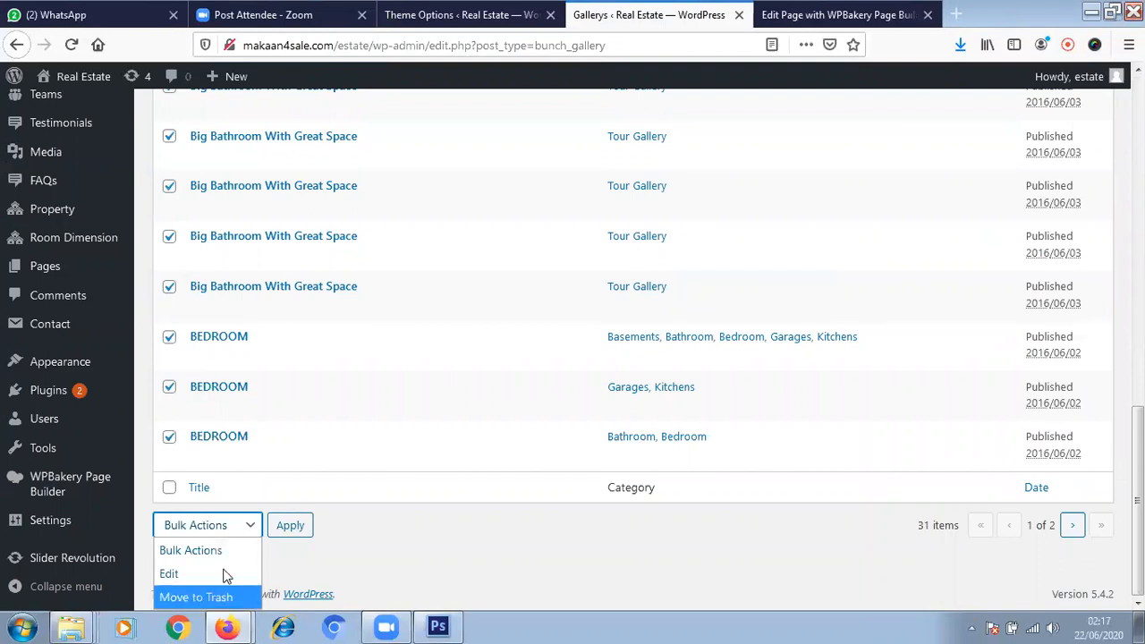
{"action": "left_click", "coordinate": [219, 597]}
{"action": "left_click", "coordinate": [289, 527]}
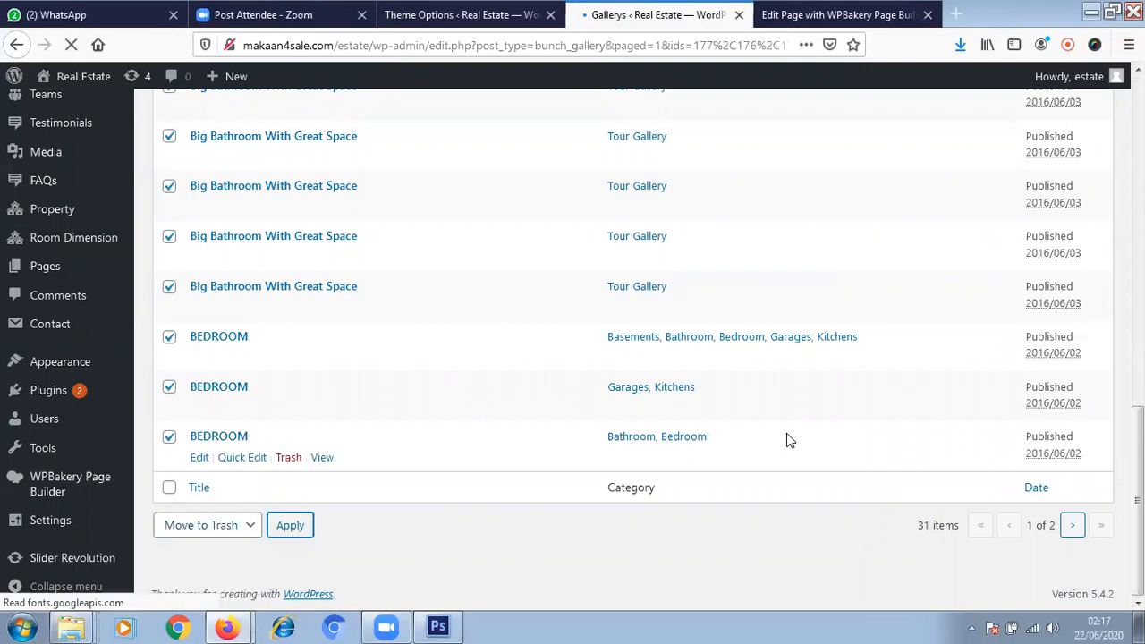
{"action": "scroll", "coordinate": [396, 468], "scroll_direction": "down", "scroll_amount": 6}
{"action": "scroll", "coordinate": [290, 460], "scroll_direction": "up", "scroll_amount": 5}
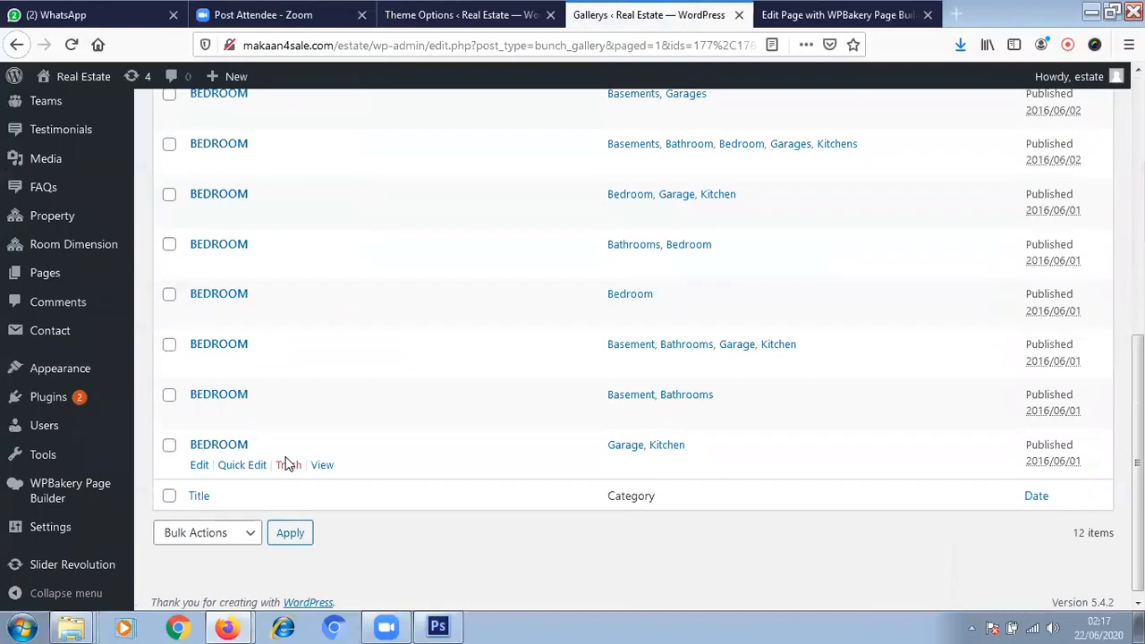
{"action": "scroll", "coordinate": [283, 463], "scroll_direction": "down", "scroll_amount": 4}
{"action": "scroll", "coordinate": [249, 456], "scroll_direction": "up", "scroll_amount": 2}
{"action": "scroll", "coordinate": [249, 456], "scroll_direction": "up", "scroll_amount": 3}
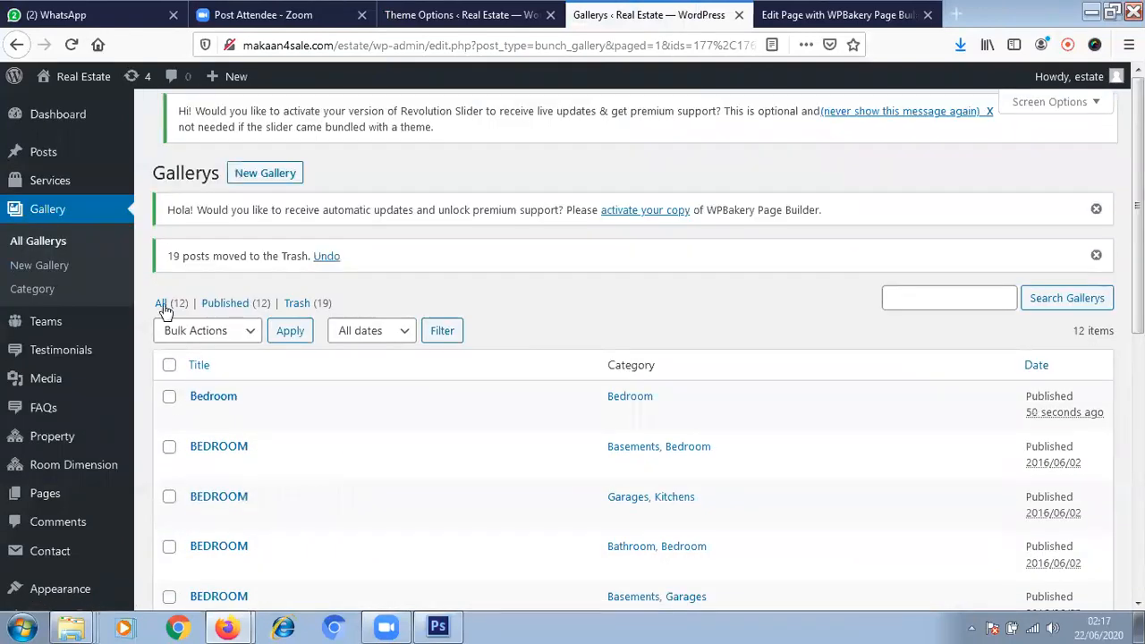
Select all remaining items except Bedroom, trash them, and switch to the live site
{"action": "left_click", "coordinate": [168, 364]}
{"action": "scroll", "coordinate": [238, 453], "scroll_direction": "down", "scroll_amount": 10}
{"action": "left_click", "coordinate": [191, 529]}
{"action": "left_click", "coordinate": [205, 595]}
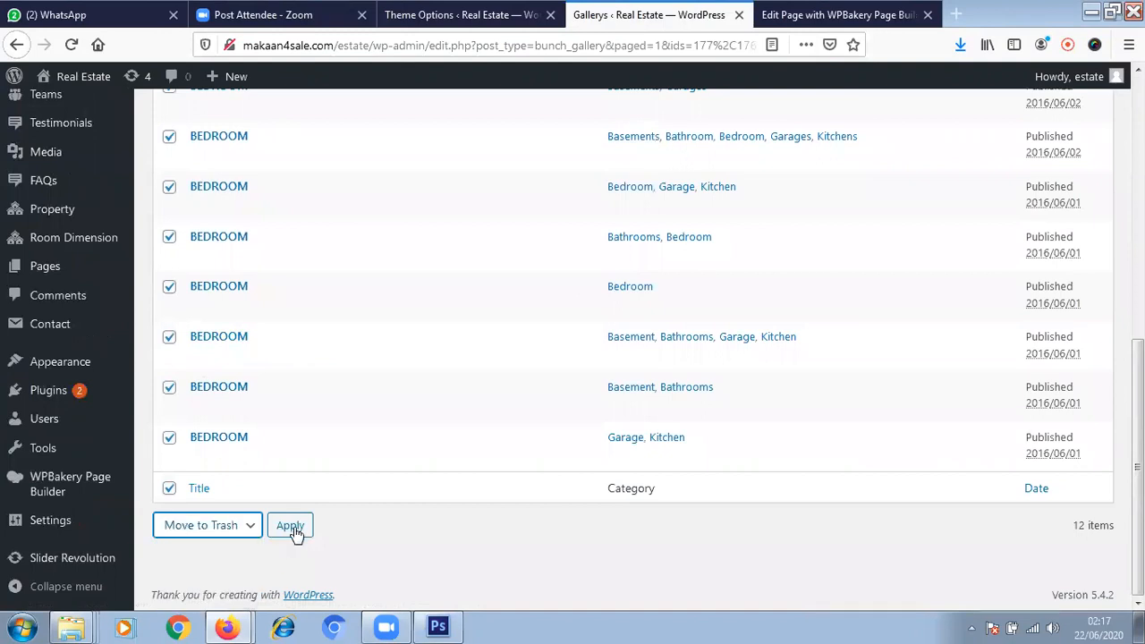
{"action": "left_click", "coordinate": [290, 526]}
{"action": "left_click", "coordinate": [170, 397]}
{"action": "scroll", "coordinate": [309, 438], "scroll_direction": "down", "scroll_amount": 6}
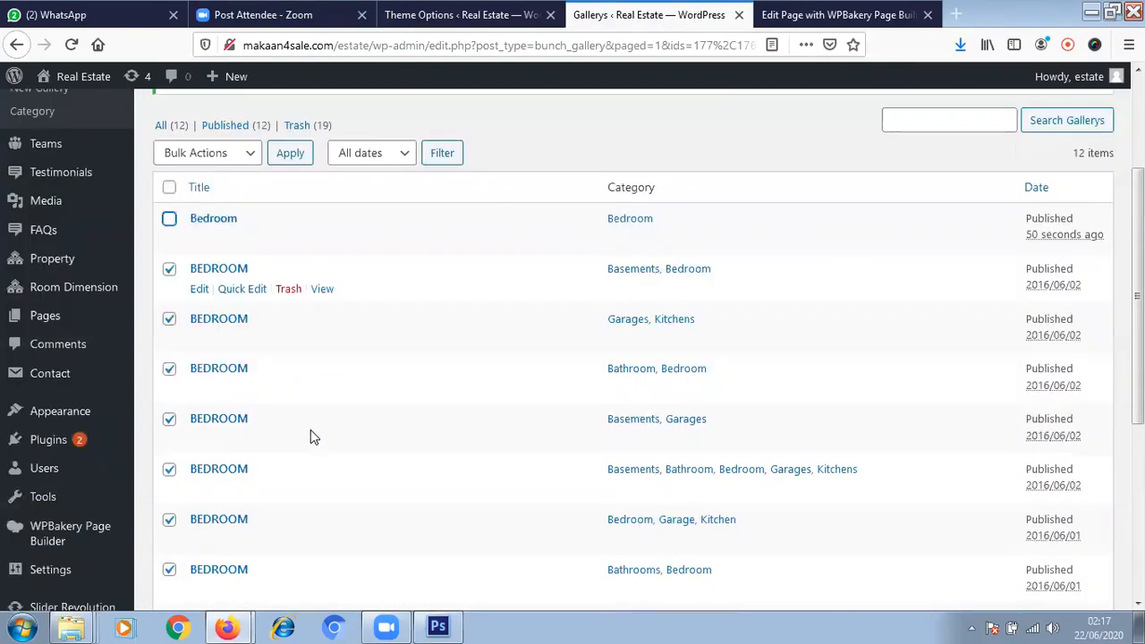
{"action": "left_click", "coordinate": [302, 528]}
{"action": "key", "text": "alt+Tab"}
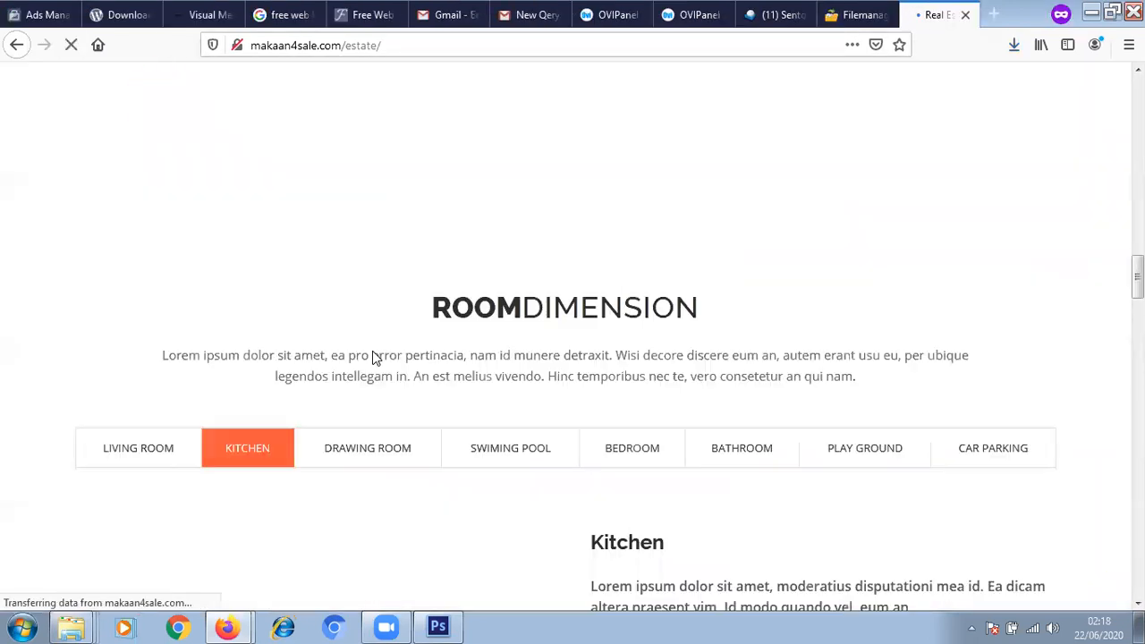
Check the live Photo Gallery shows only Bedroom, then start a new gallery item
{"action": "scroll", "coordinate": [375, 357], "scroll_direction": "up", "scroll_amount": 3}
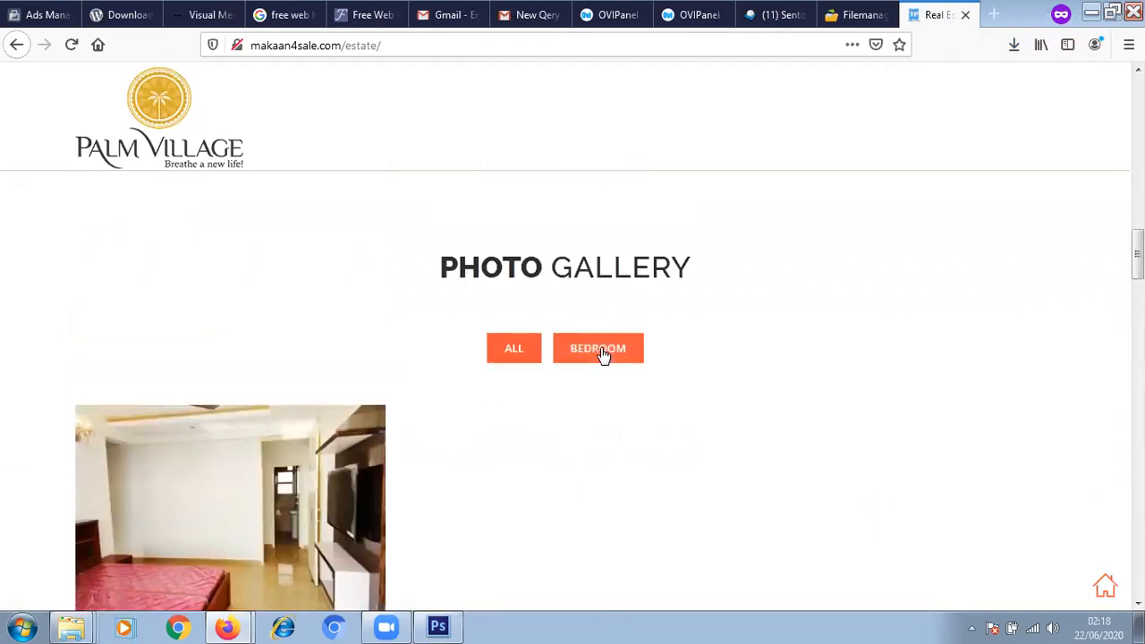
{"action": "scroll", "coordinate": [423, 507], "scroll_direction": "down", "scroll_amount": 1}
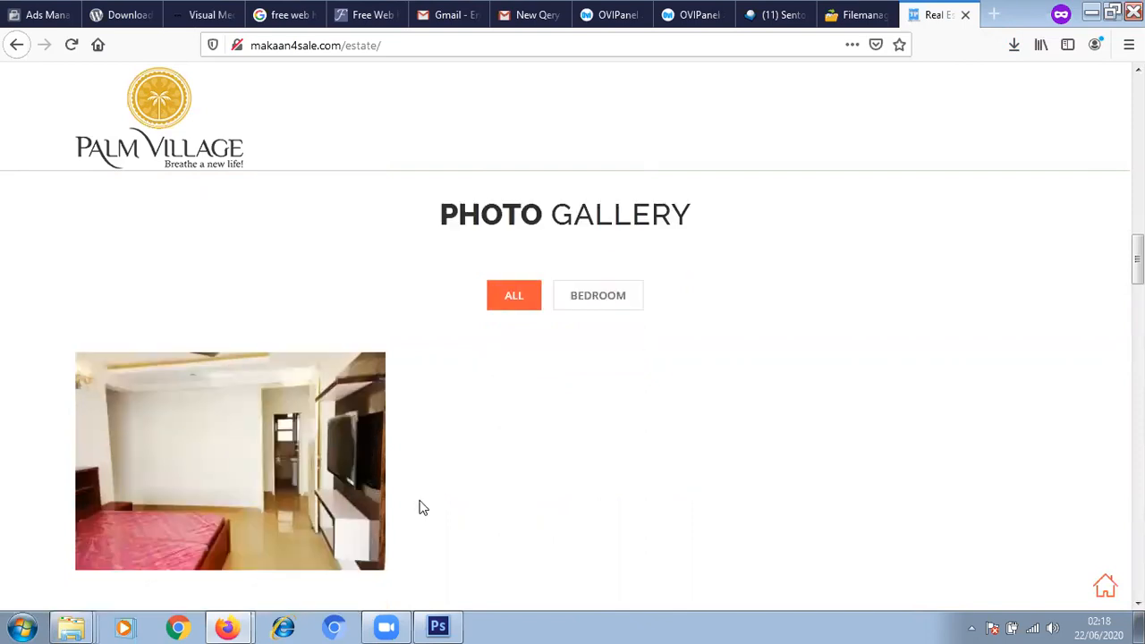
{"action": "scroll", "coordinate": [423, 508], "scroll_direction": "down", "scroll_amount": 2}
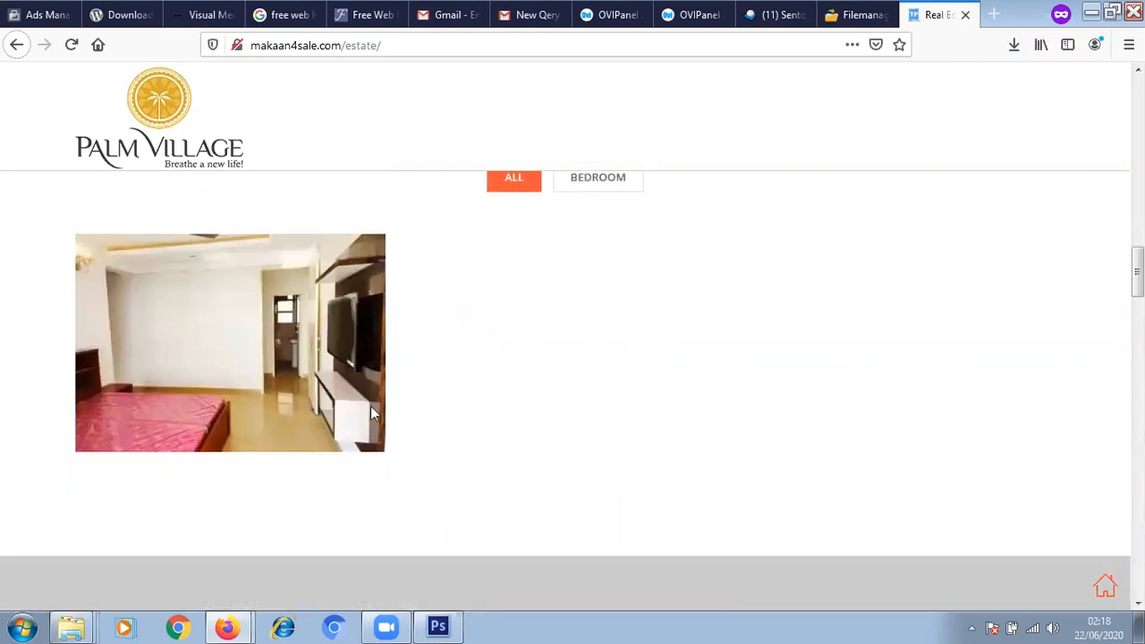
{"action": "key", "text": "alt+Tab"}
{"action": "left_click", "coordinate": [265, 173]}
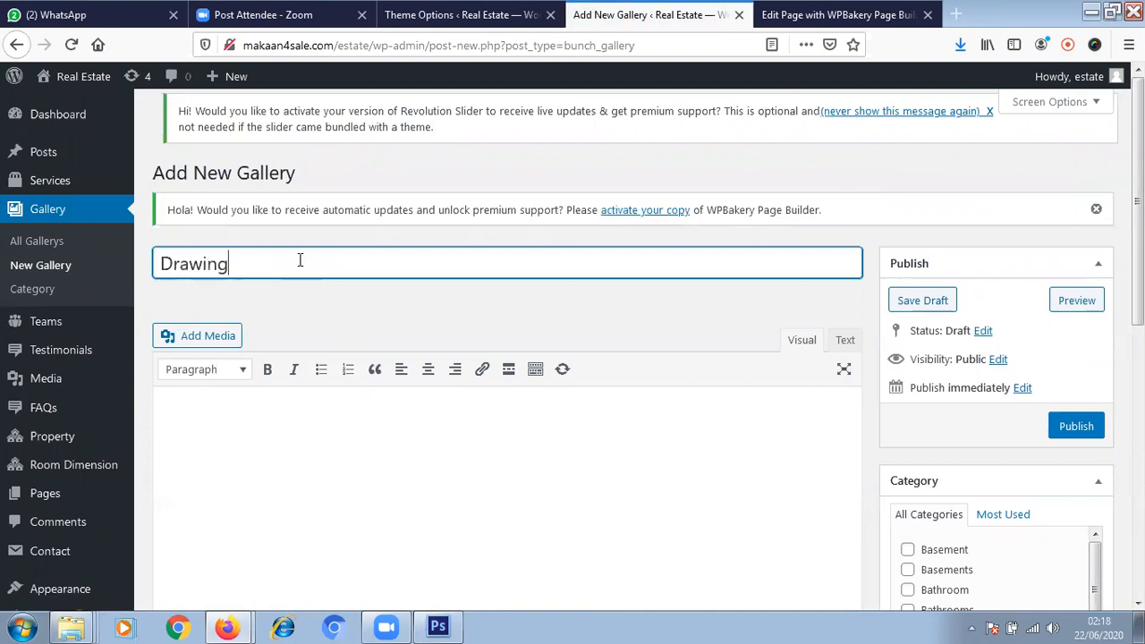
File the new Drawing gallery item under the Basements category
{"action": "scroll", "coordinate": [867, 550], "scroll_direction": "down", "scroll_amount": 4}
{"action": "scroll", "coordinate": [958, 456], "scroll_direction": "up", "scroll_amount": 2}
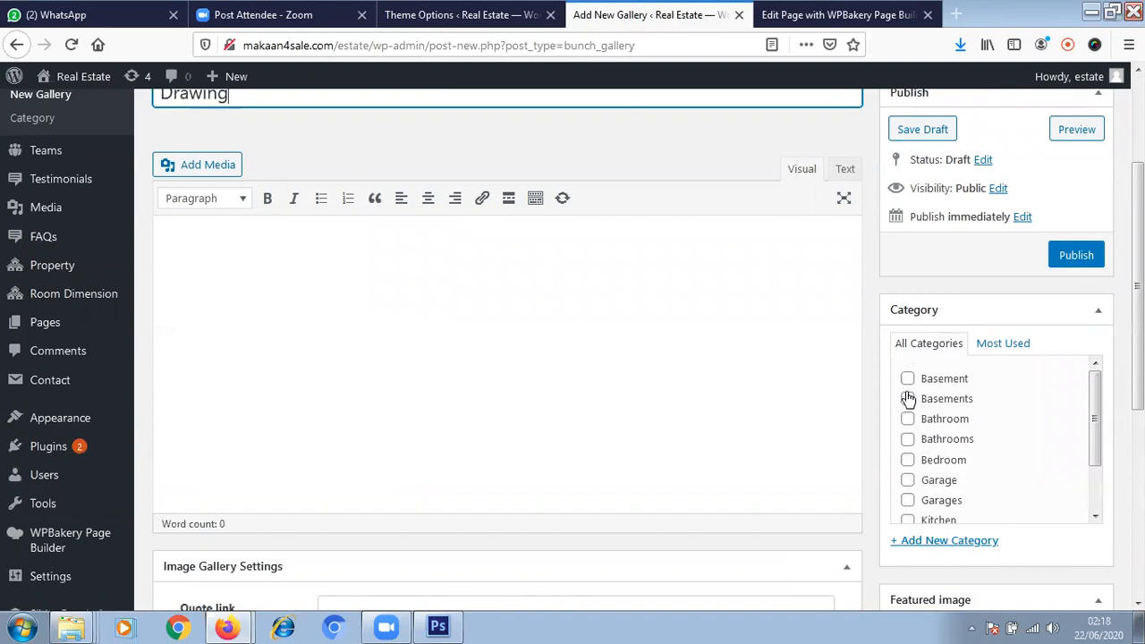
{"action": "left_click", "coordinate": [908, 399]}
{"action": "scroll", "coordinate": [828, 510], "scroll_direction": "down", "scroll_amount": 4}
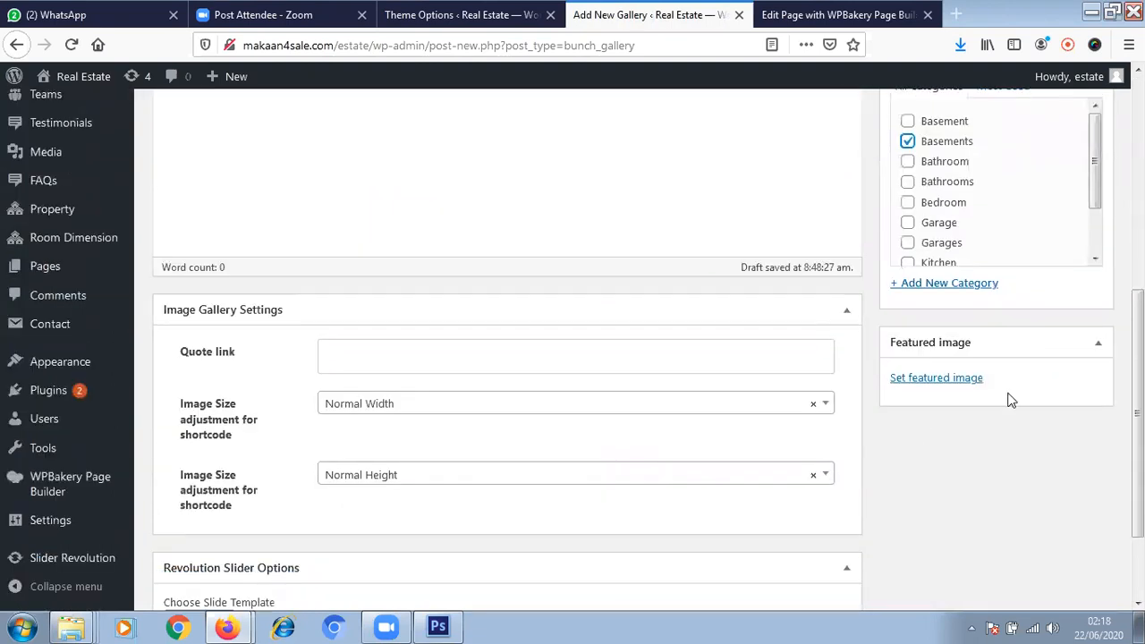
{"action": "scroll", "coordinate": [948, 358], "scroll_direction": "down", "scroll_amount": 1}
Upload the room photo IMG-20200224-WA0124 from the project folder
{"action": "left_click", "coordinate": [936, 293]}
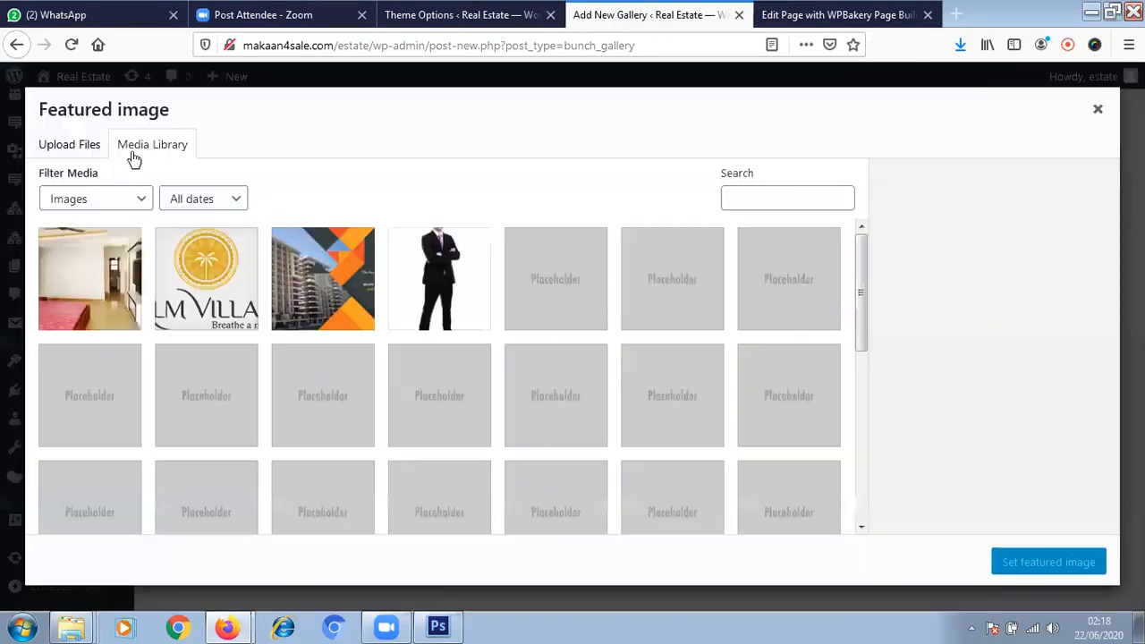
{"action": "left_click", "coordinate": [90, 146]}
{"action": "left_click", "coordinate": [542, 361]}
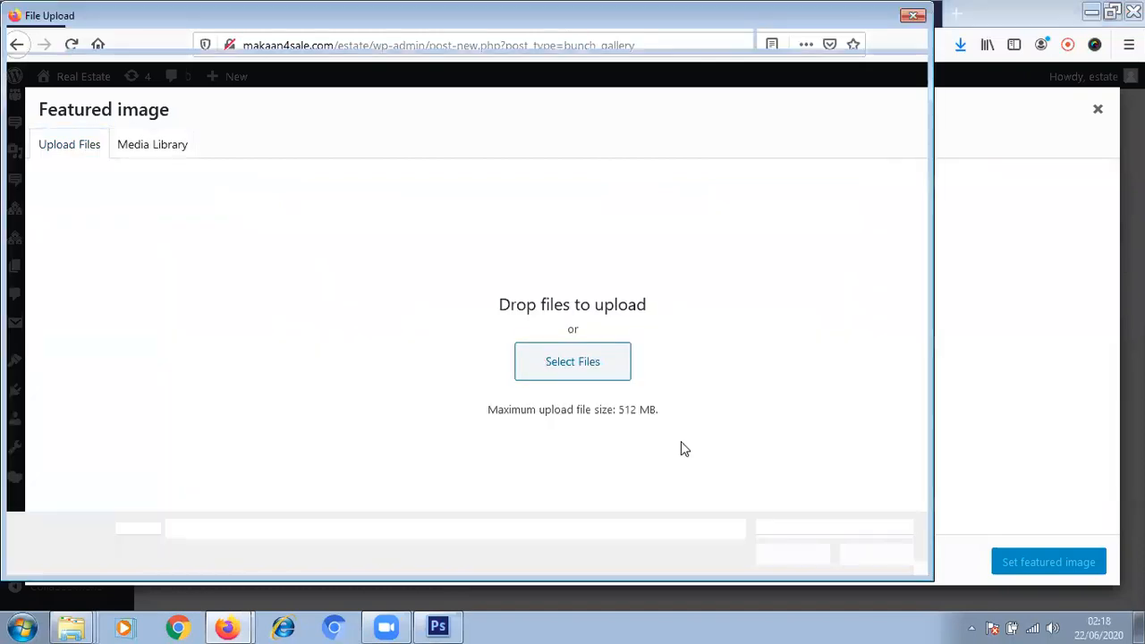
{"action": "left_click", "coordinate": [698, 479]}
{"action": "scroll", "coordinate": [711, 438], "scroll_direction": "down", "scroll_amount": 10}
{"action": "left_click", "coordinate": [738, 389]}
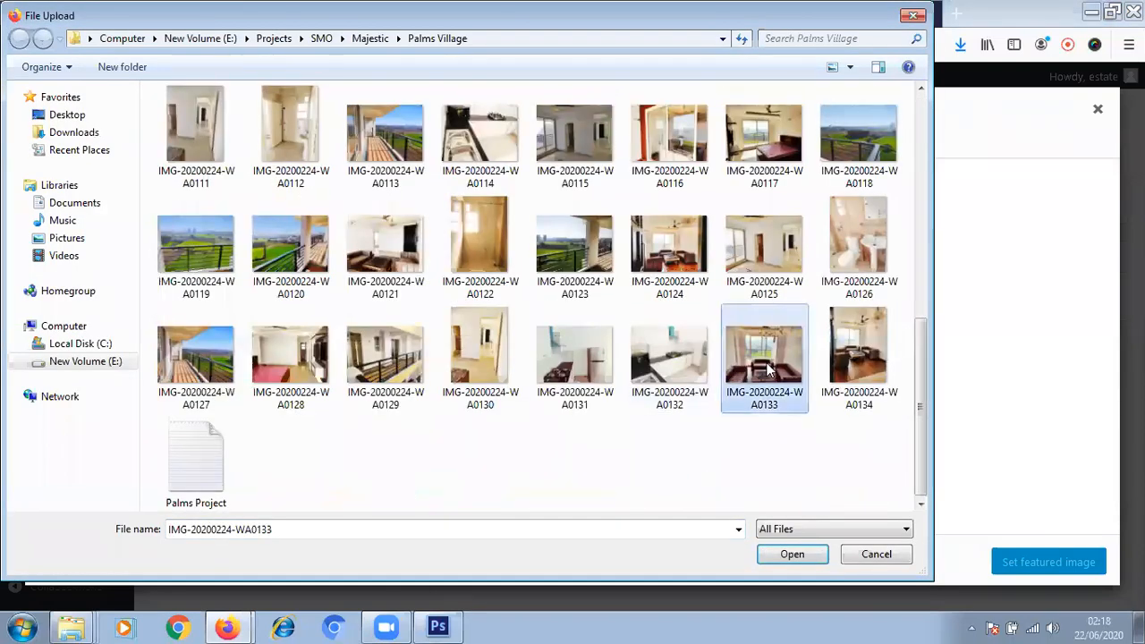
{"action": "left_click", "coordinate": [671, 241]}
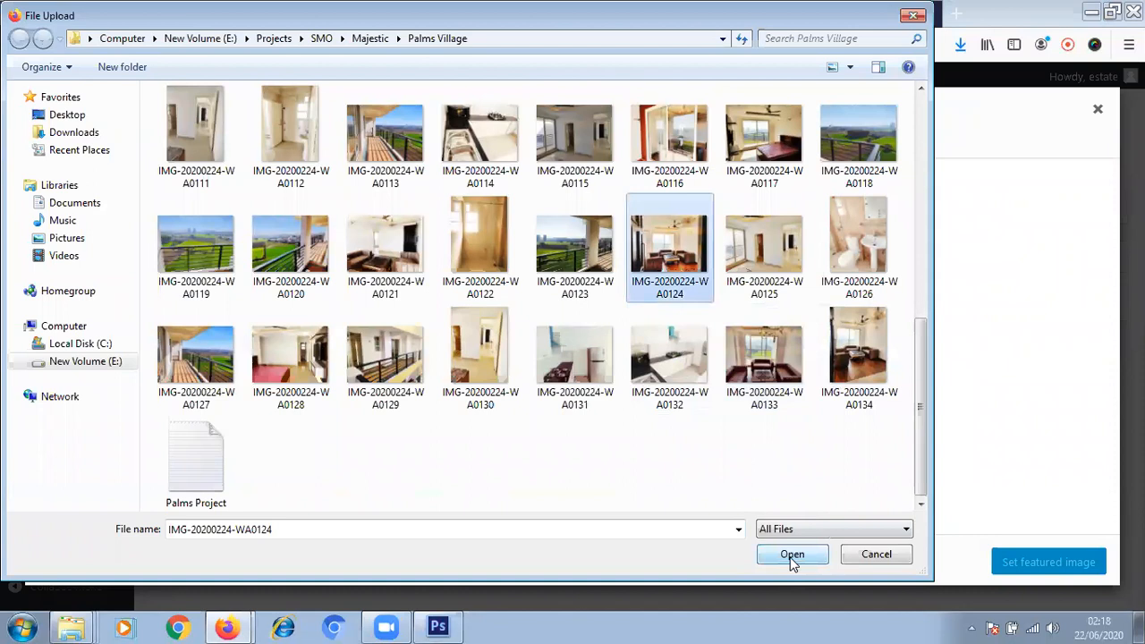
{"action": "left_click", "coordinate": [792, 554]}
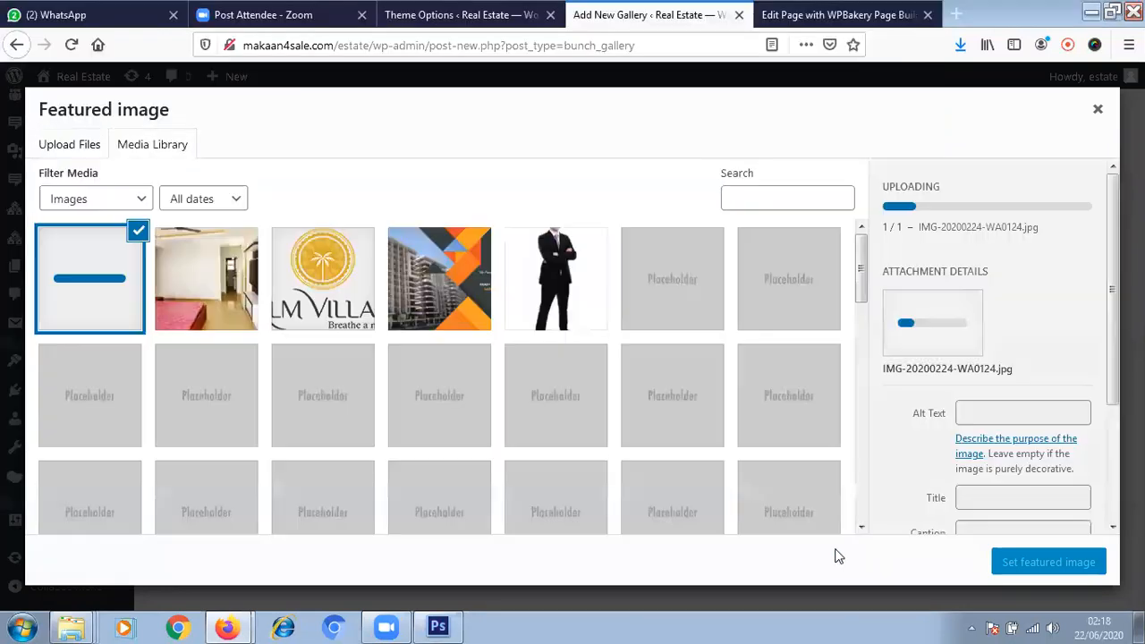
Set IMG-20200224-WA0124 as the featured image and publish the Drawing item
{"action": "left_click", "coordinate": [1040, 563]}
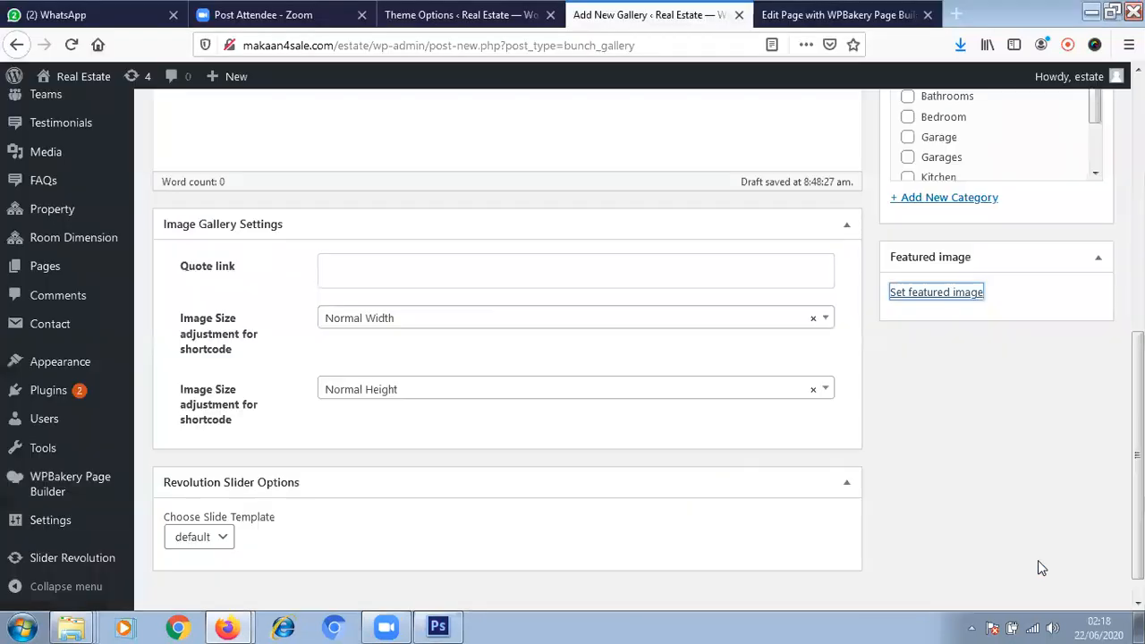
{"action": "scroll", "coordinate": [1020, 347], "scroll_direction": "up", "scroll_amount": 4}
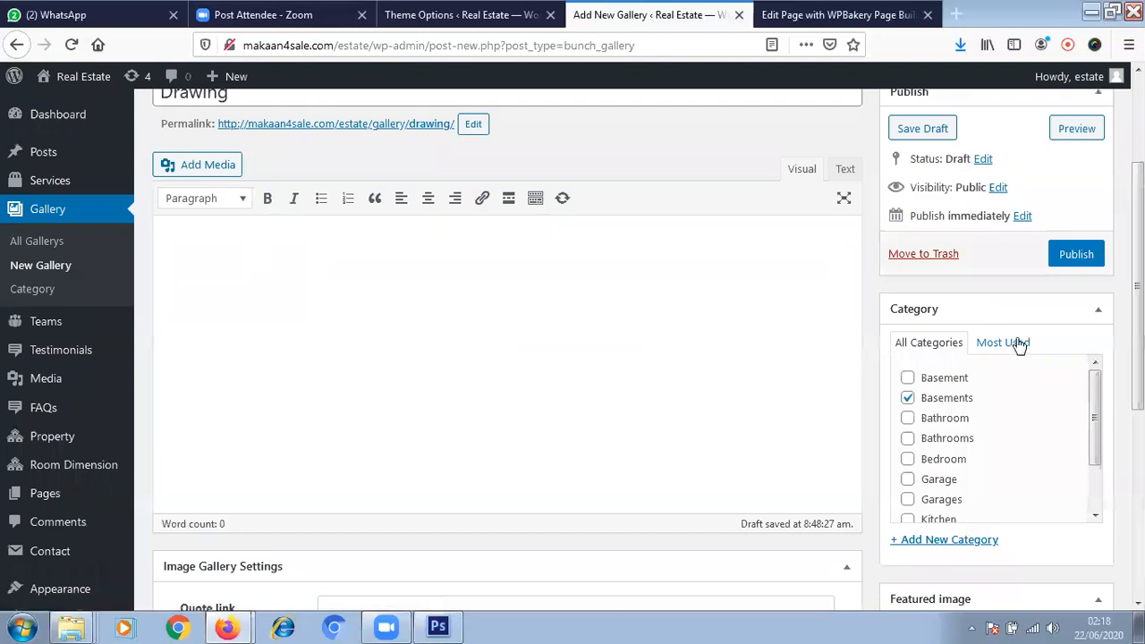
{"action": "left_click", "coordinate": [1080, 259]}
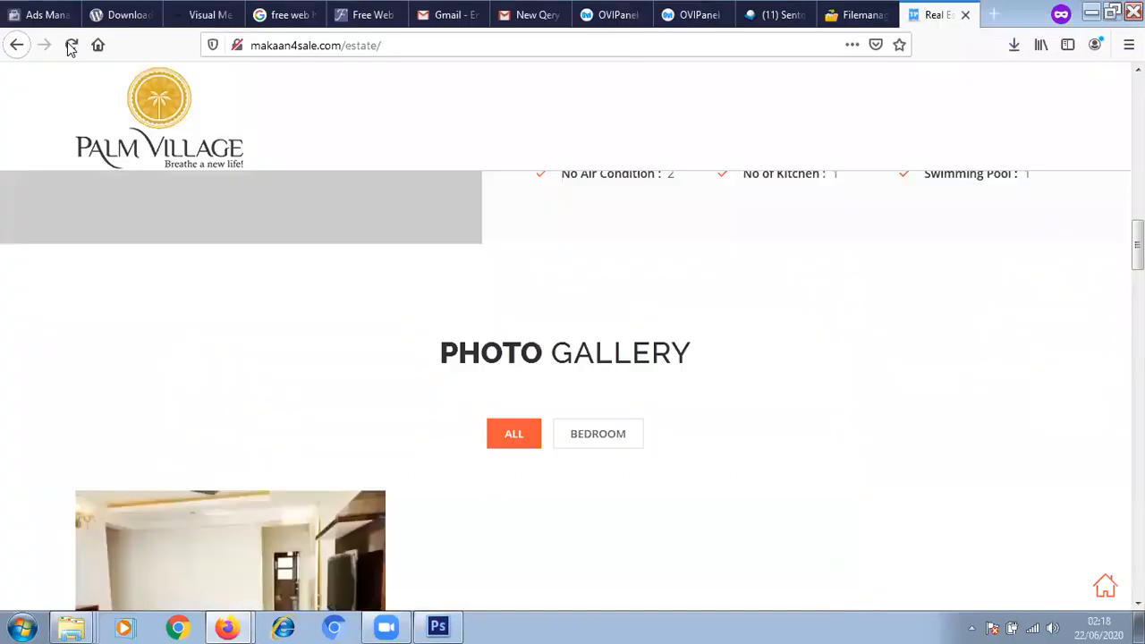
Reload the live Palm Village page and scroll through its photo gallery and property details
{"action": "left_click", "coordinate": [72, 43]}
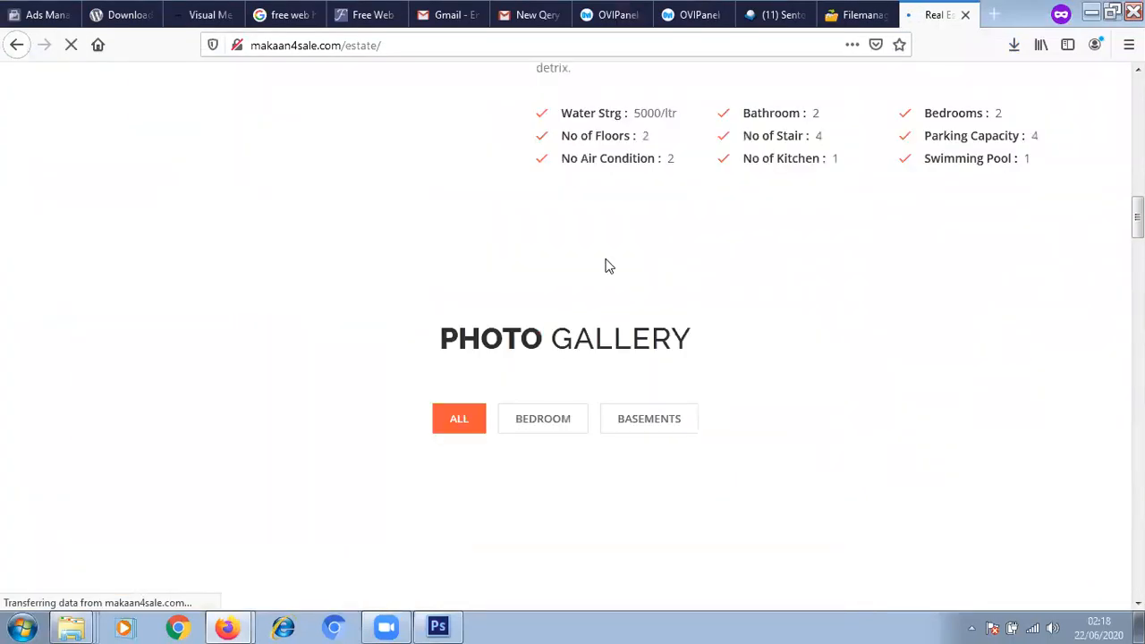
{"action": "scroll", "coordinate": [635, 426], "scroll_direction": "down", "scroll_amount": 3}
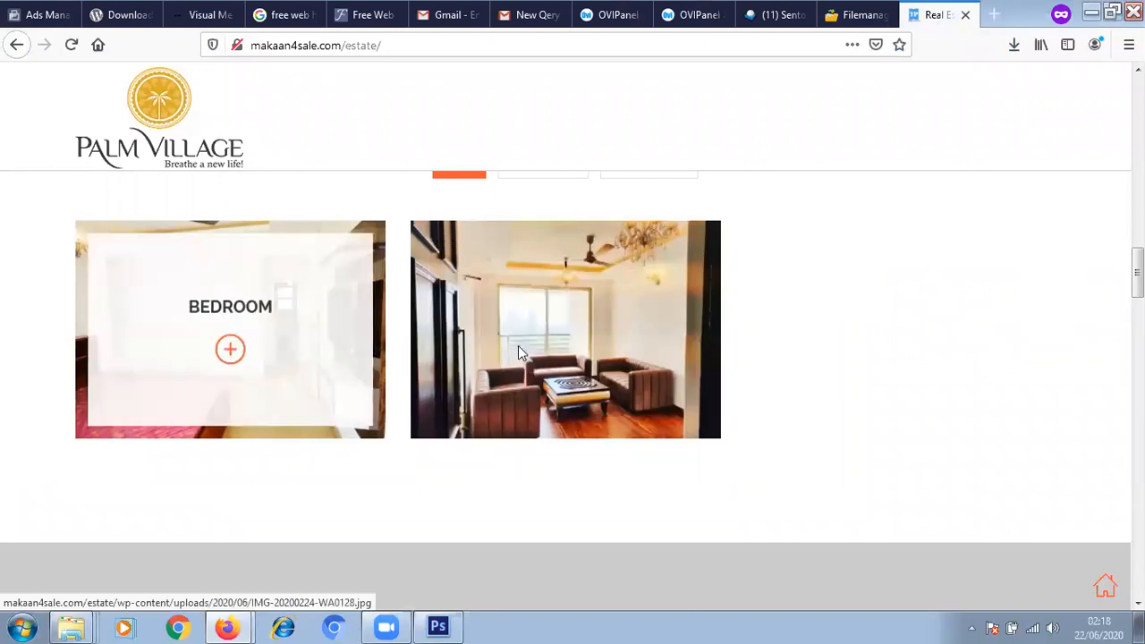
{"action": "scroll", "coordinate": [927, 417], "scroll_direction": "up", "scroll_amount": 2}
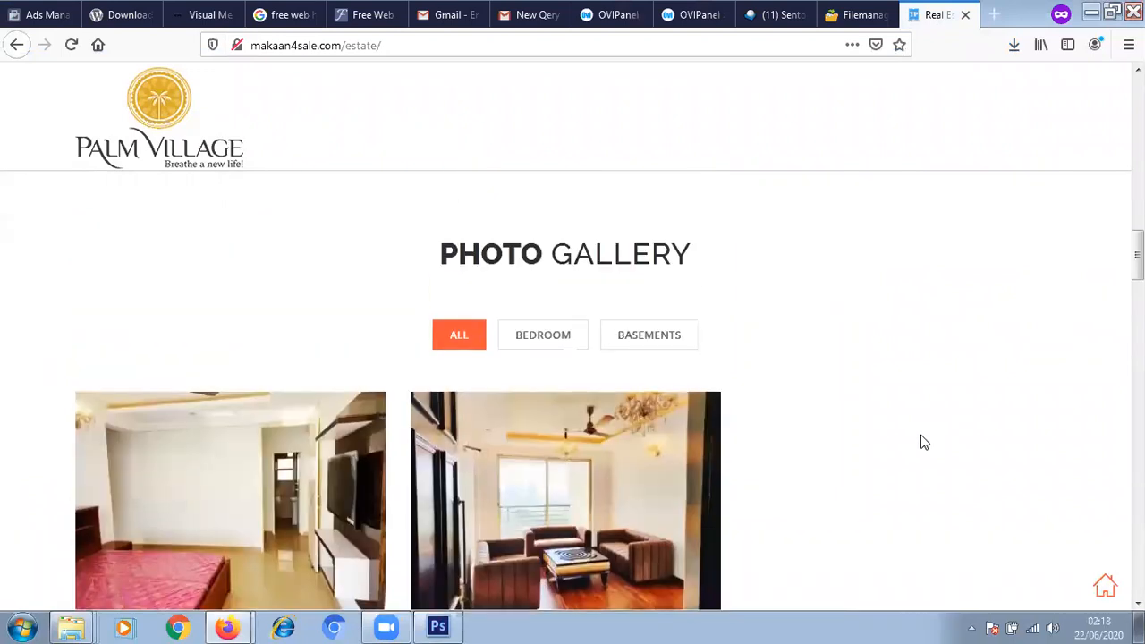
{"action": "scroll", "coordinate": [908, 444], "scroll_direction": "up", "scroll_amount": 4}
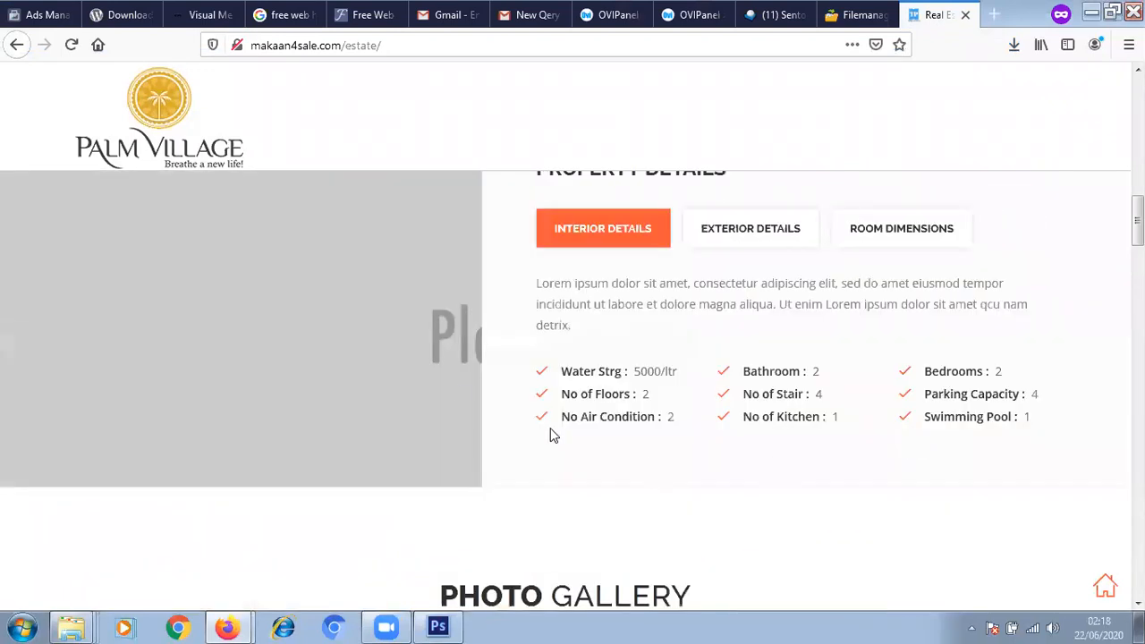
{"action": "scroll", "coordinate": [240, 349], "scroll_direction": "up", "scroll_amount": 2}
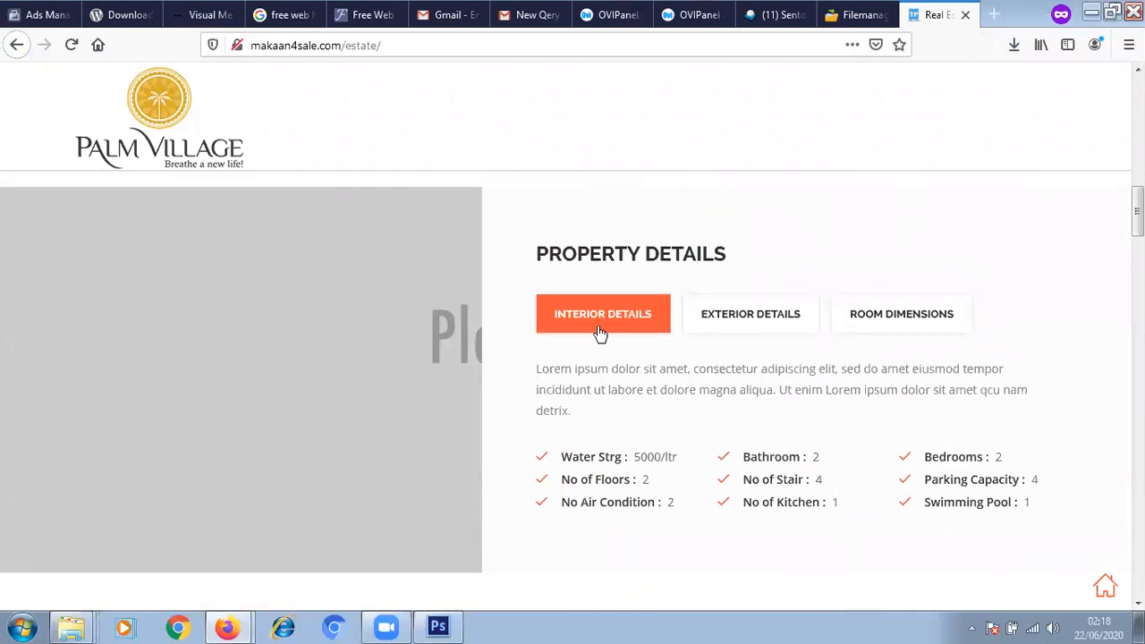
{"action": "left_click_drag", "start_coordinate": [561, 369], "coordinate": [851, 486]}
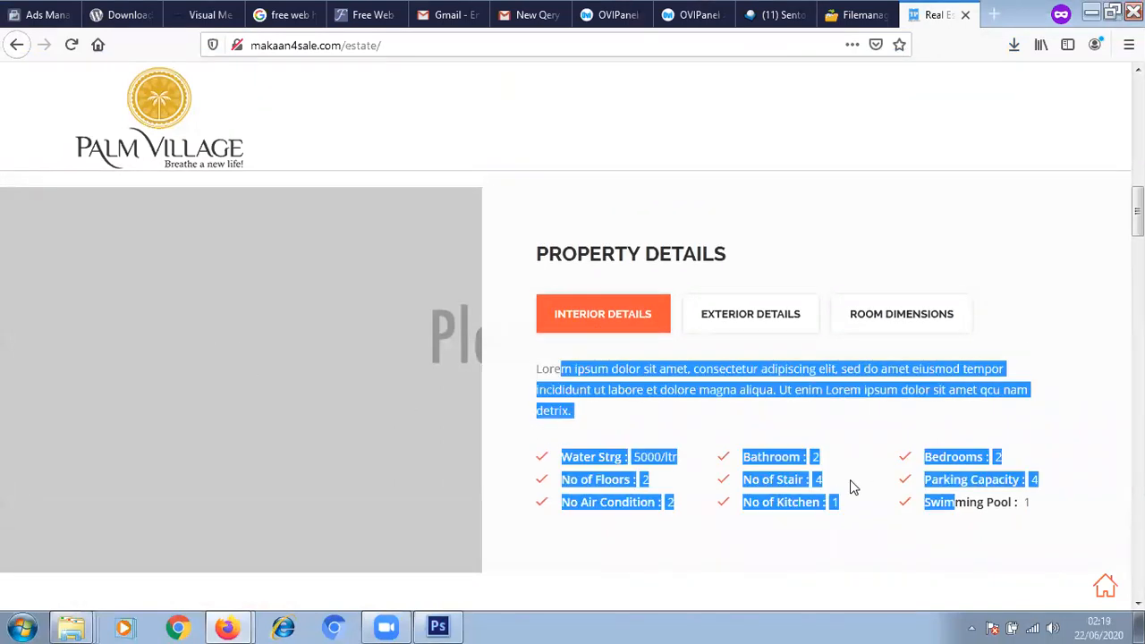
{"action": "scroll", "coordinate": [773, 379], "scroll_direction": "up", "scroll_amount": 8}
{"action": "scroll", "coordinate": [774, 381], "scroll_direction": "down", "scroll_amount": 15}
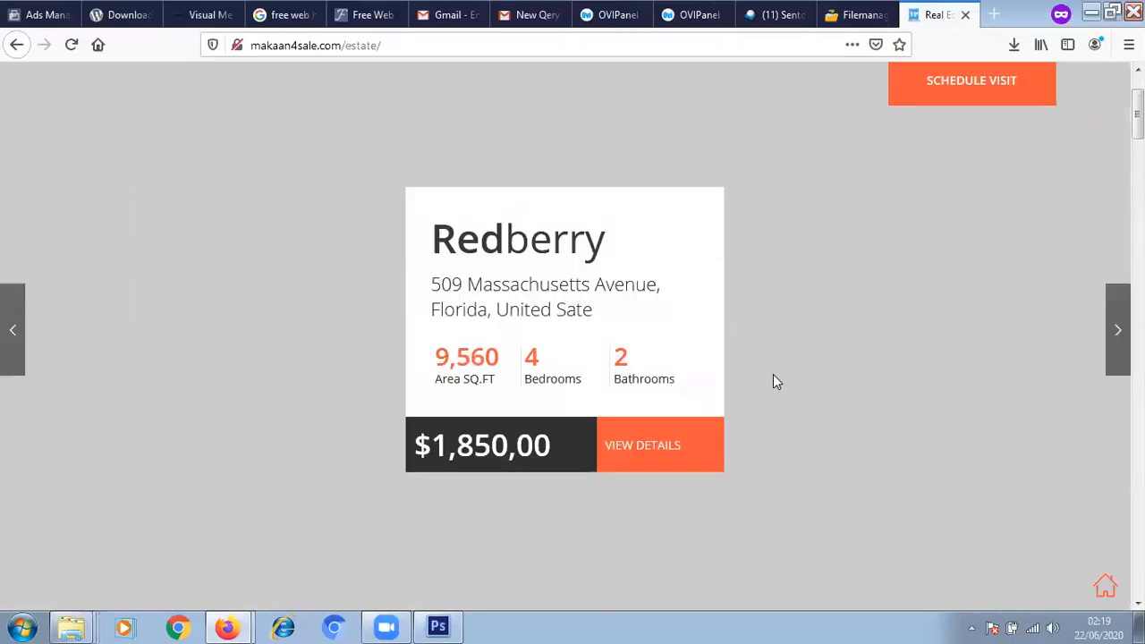
{"action": "scroll", "coordinate": [773, 374], "scroll_direction": "down", "scroll_amount": 15}
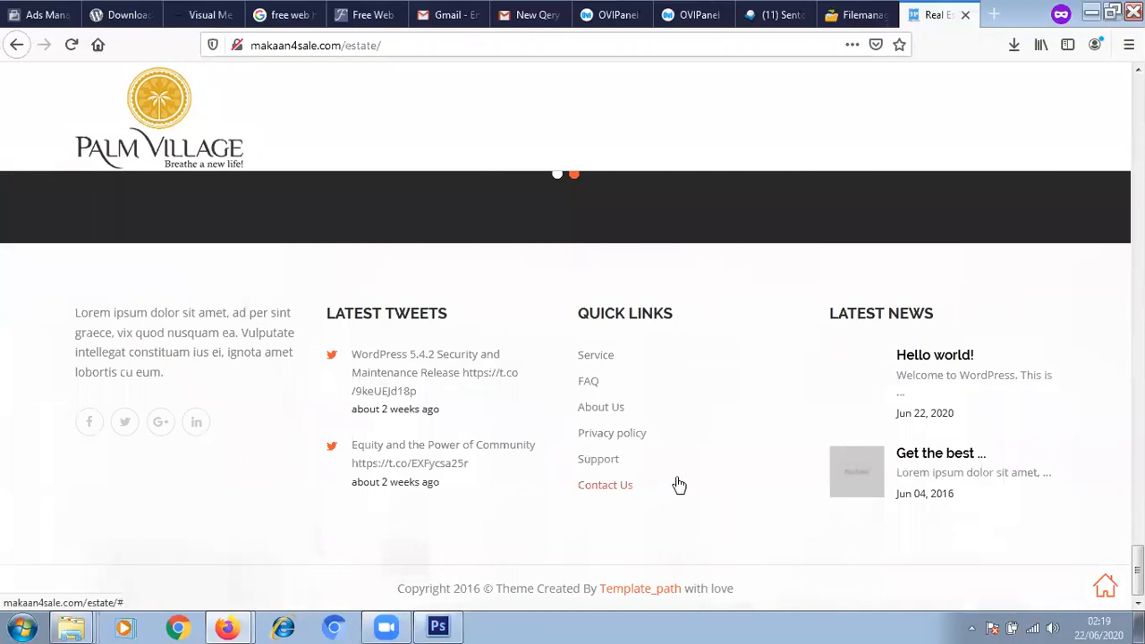
{"action": "scroll", "coordinate": [677, 484], "scroll_direction": "up", "scroll_amount": 10}
{"action": "scroll", "coordinate": [677, 483], "scroll_direction": "up", "scroll_amount": 10}
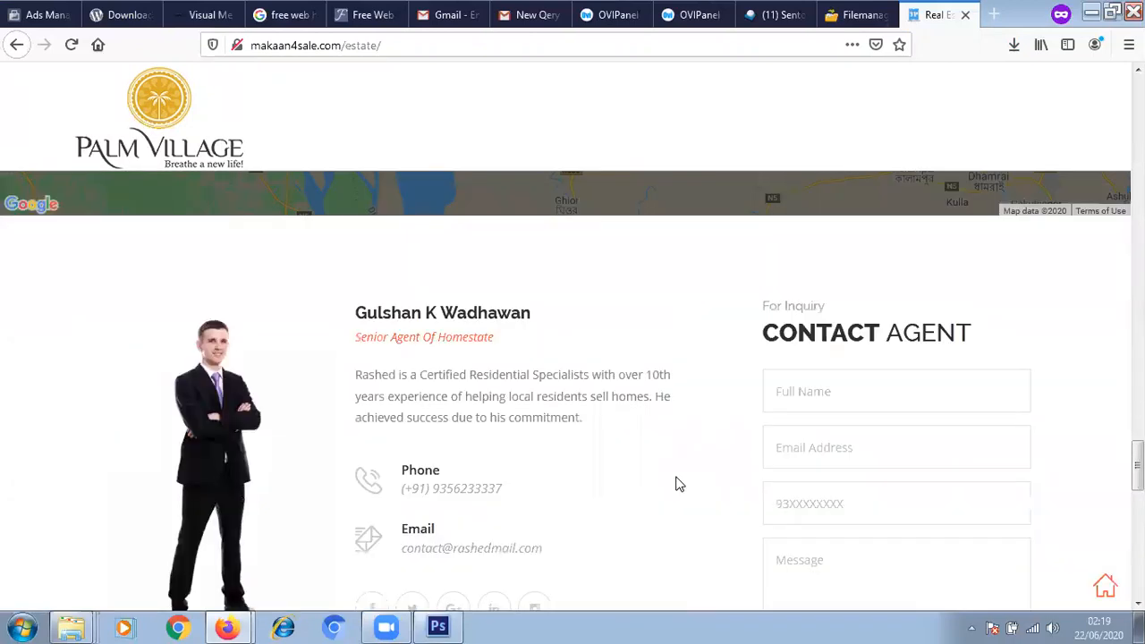
{"action": "scroll", "coordinate": [677, 484], "scroll_direction": "up", "scroll_amount": 10}
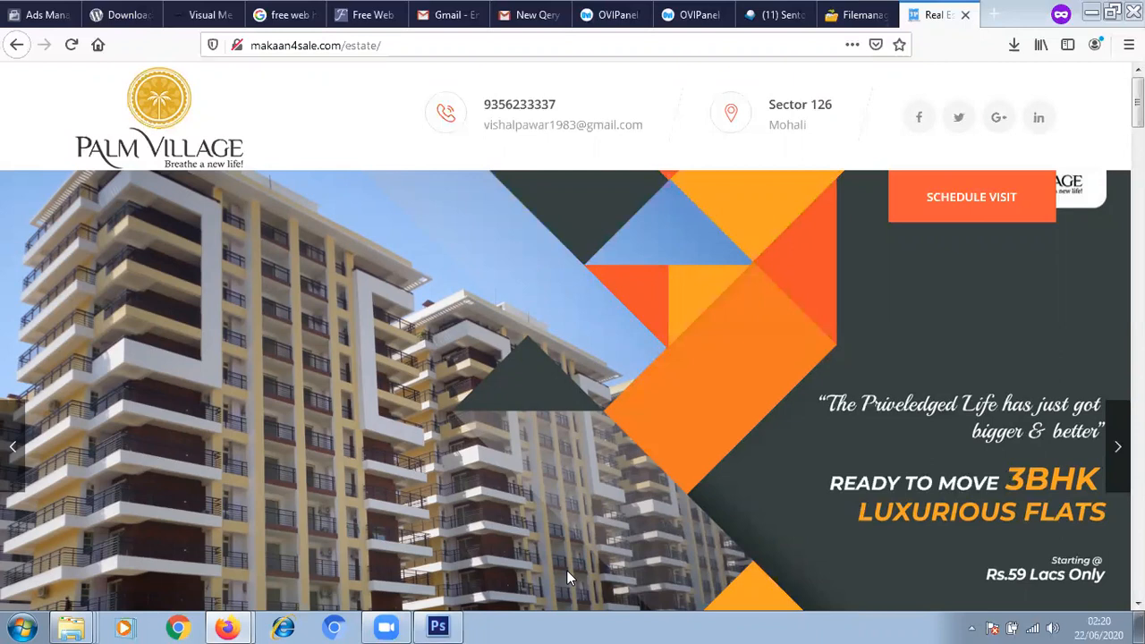
{"action": "left_click", "coordinate": [388, 47]}
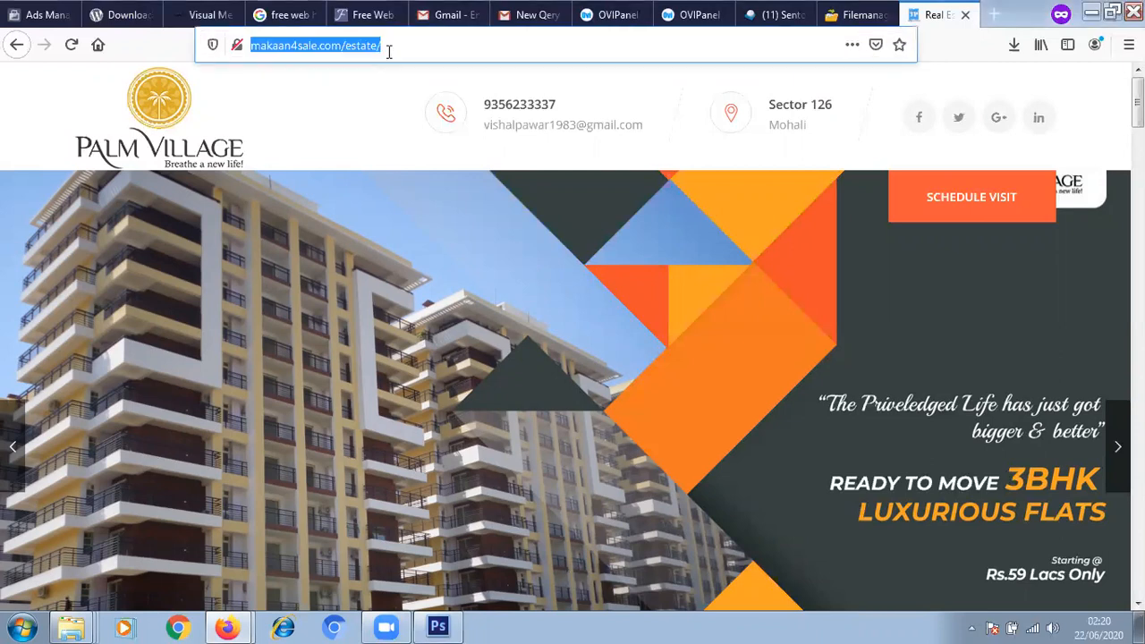
Load makaan4sale.com in a new private tab and scroll through its homepage
{"action": "key", "text": "ctrl+t"}
{"action": "type", "text": "m"}
{"action": "key", "text": "BackSpace"}
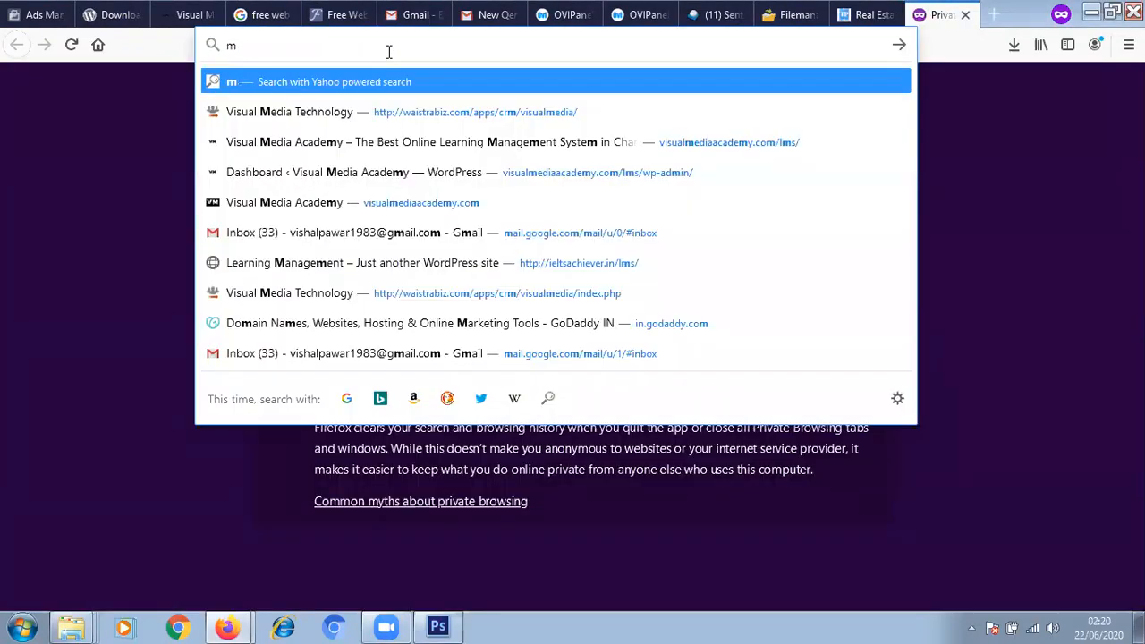
{"action": "type", "text": "akaan4sale.com"}
{"action": "key", "text": "Return"}
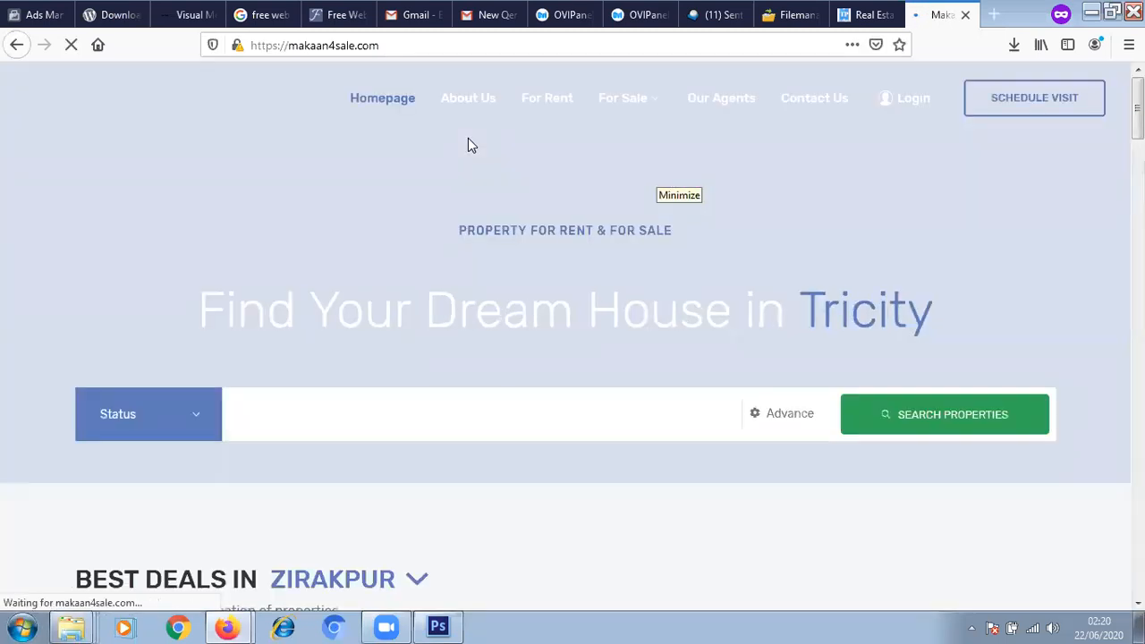
{"action": "scroll", "coordinate": [200, 265], "scroll_direction": "down", "scroll_amount": 8}
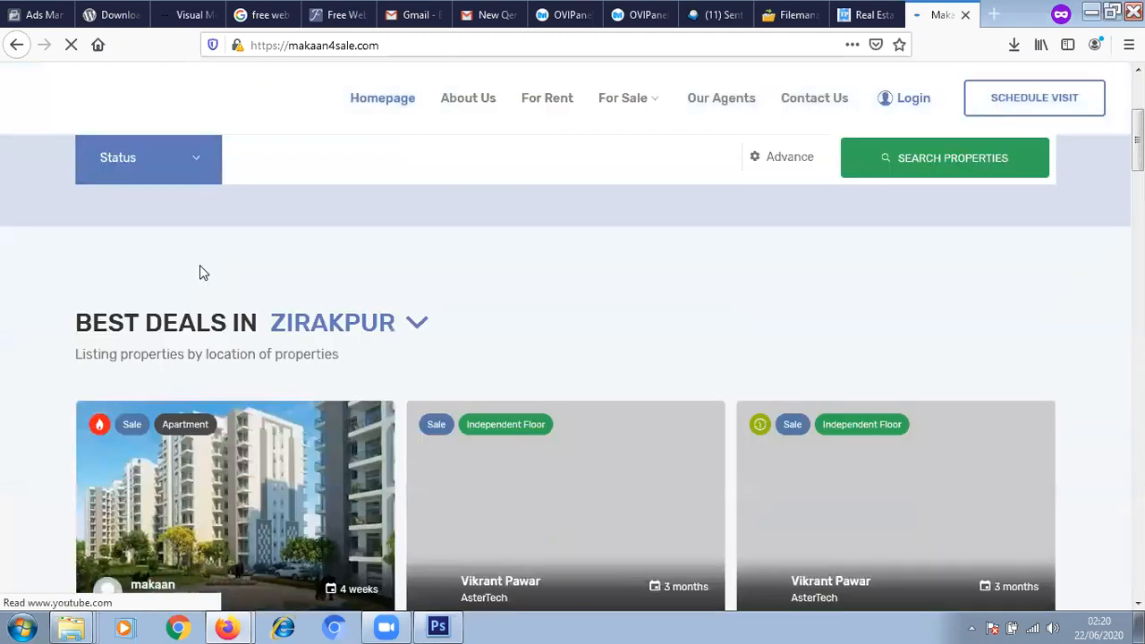
{"action": "scroll", "coordinate": [128, 306], "scroll_direction": "down", "scroll_amount": 5}
{"action": "scroll", "coordinate": [211, 184], "scroll_direction": "up", "scroll_amount": 10}
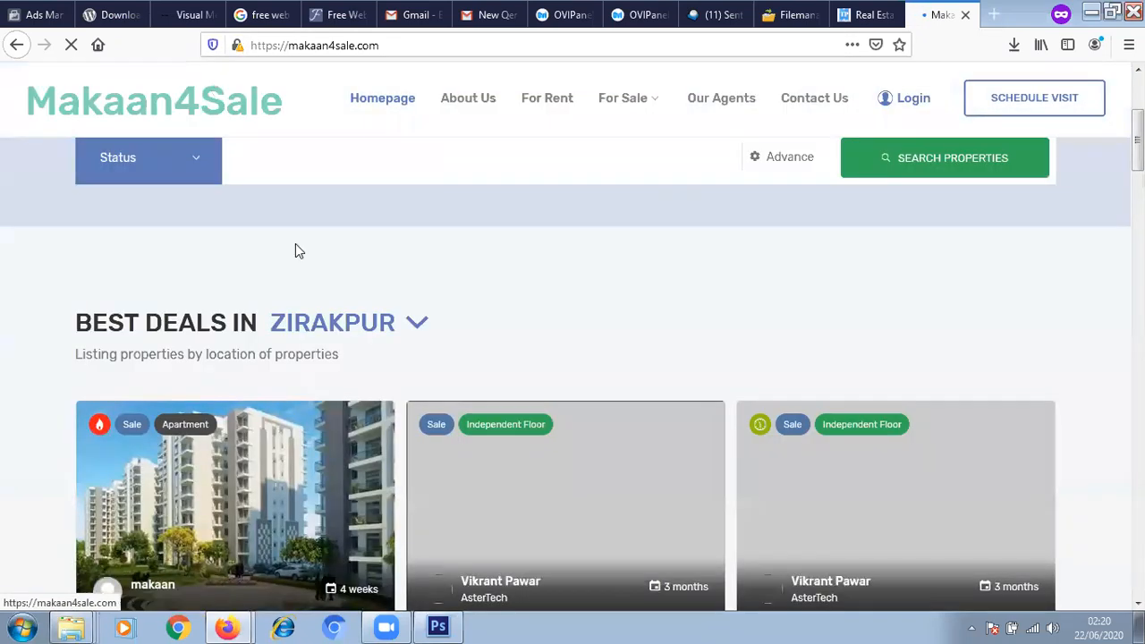
{"action": "scroll", "coordinate": [268, 375], "scroll_direction": "down", "scroll_amount": 2}
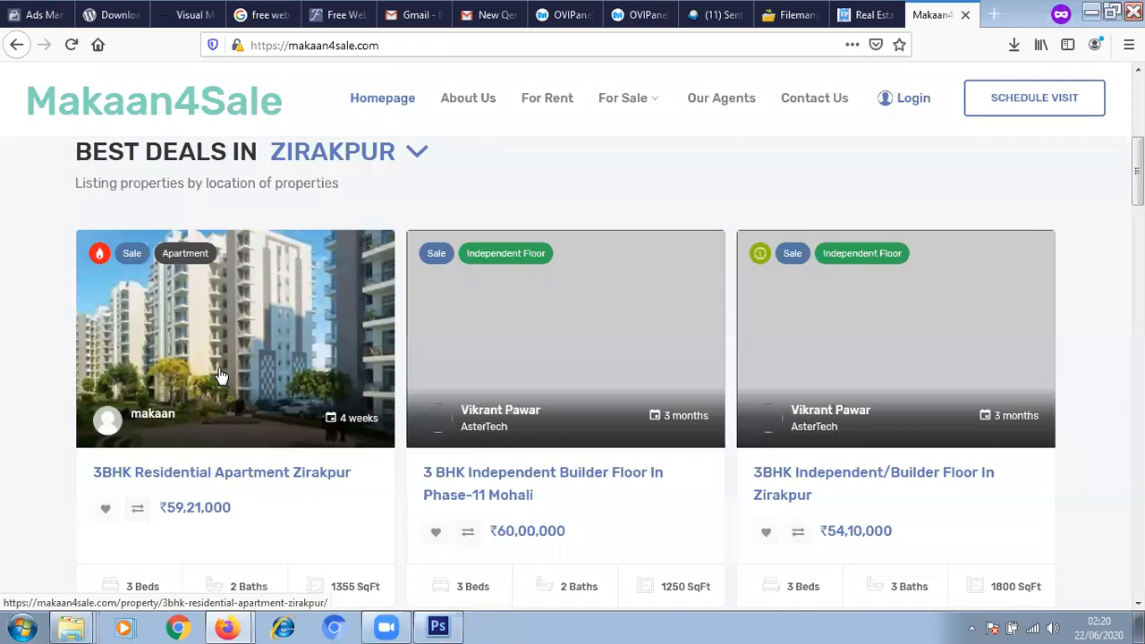
{"action": "scroll", "coordinate": [218, 368], "scroll_direction": "down", "scroll_amount": 3}
{"action": "scroll", "coordinate": [220, 362], "scroll_direction": "down", "scroll_amount": 2}
{"action": "scroll", "coordinate": [268, 295], "scroll_direction": "up", "scroll_amount": 1}
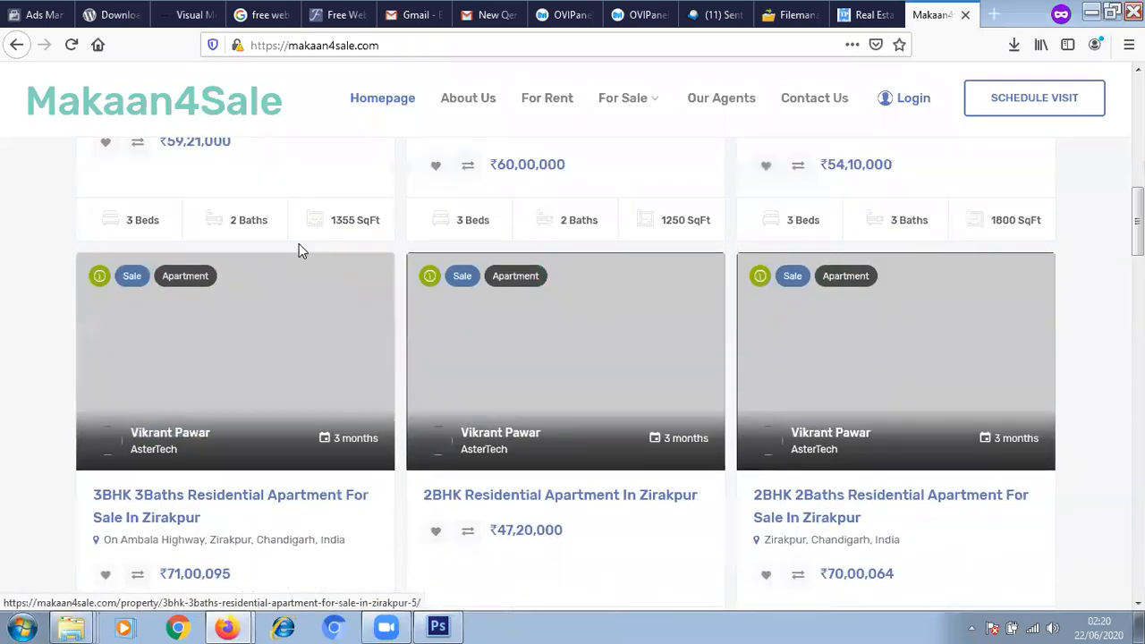
Load visualmediaacademy.com in another new tab, then return to the Palm Village estate page
{"action": "key", "text": "ctrl+t"}
{"action": "type", "text": "vis"}
{"action": "key", "text": "Return"}
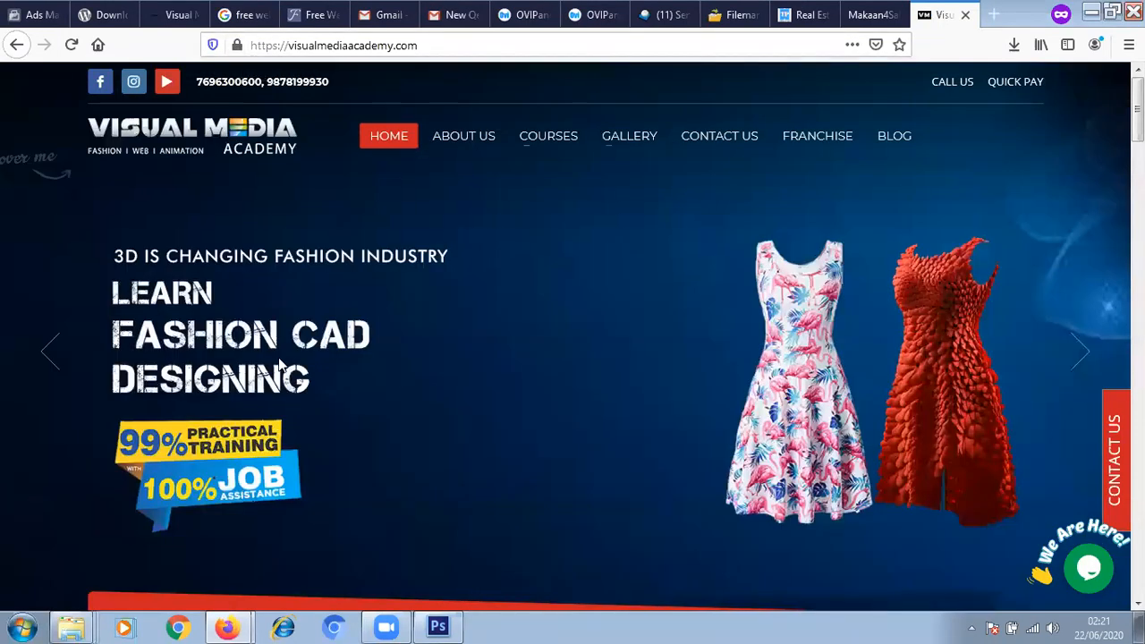
{"action": "left_click", "coordinate": [872, 14]}
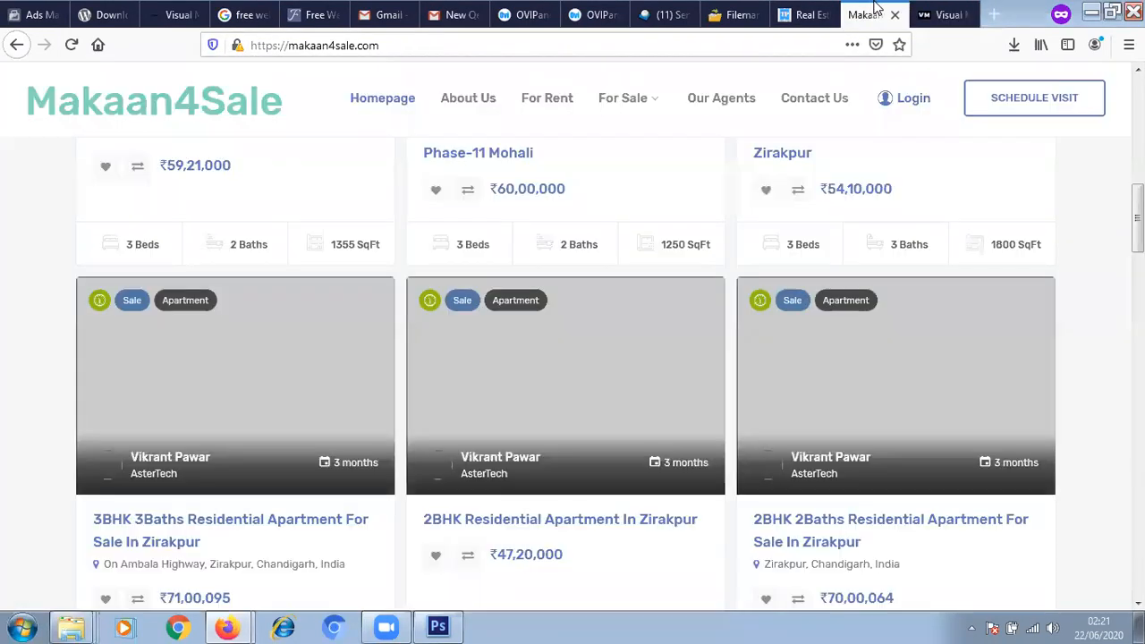
{"action": "scroll", "coordinate": [228, 430], "scroll_direction": "down", "scroll_amount": 8}
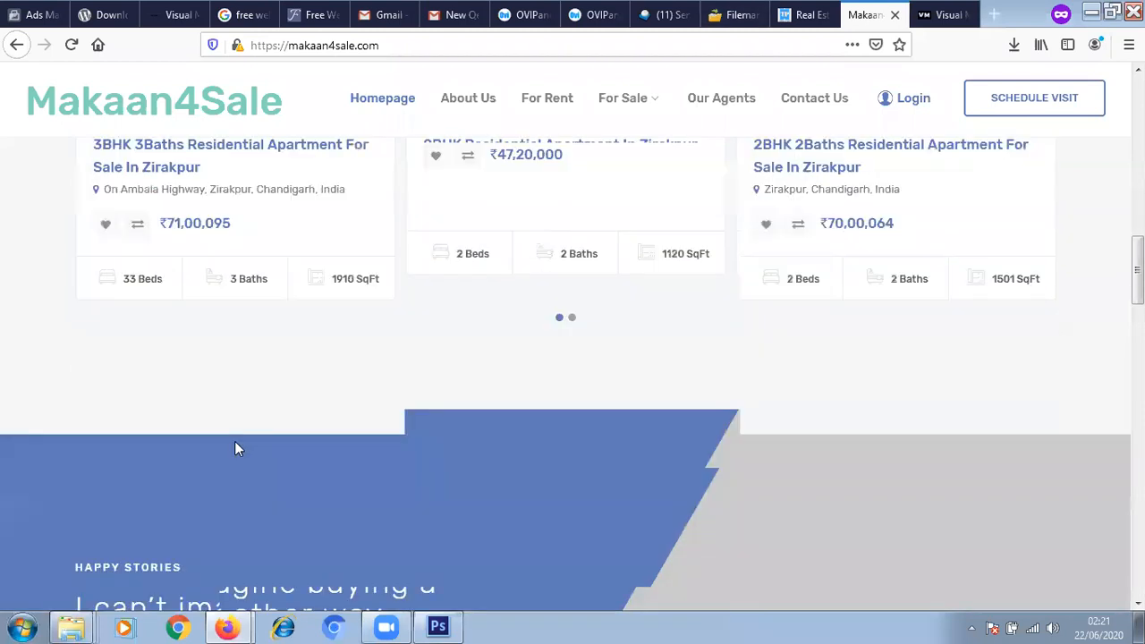
{"action": "scroll", "coordinate": [234, 441], "scroll_direction": "down", "scroll_amount": 4}
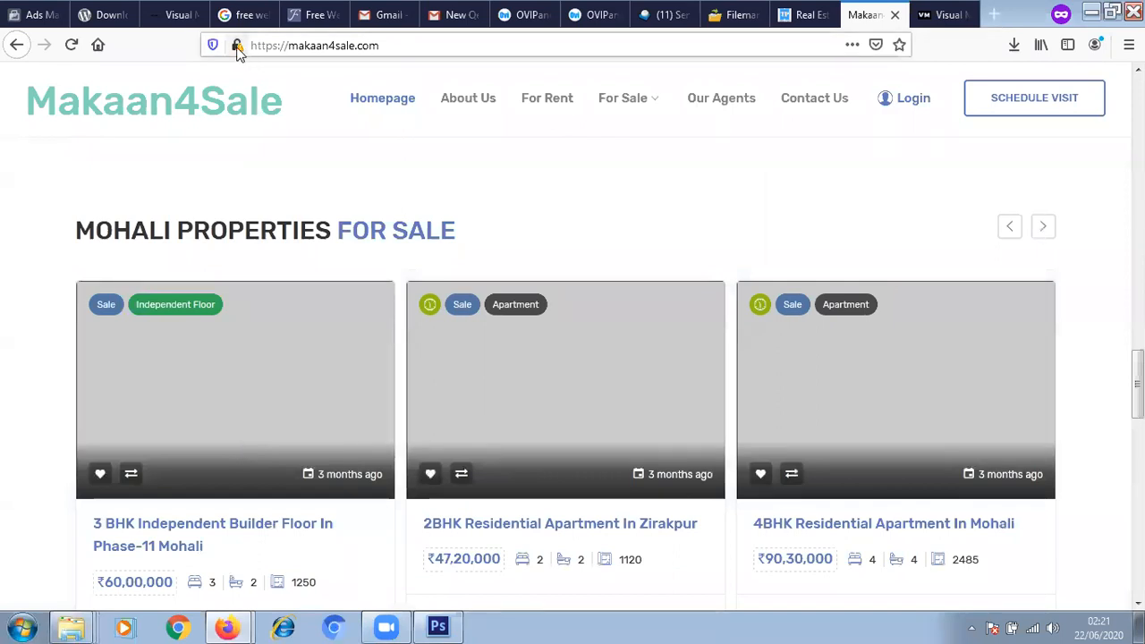
{"action": "left_click", "coordinate": [799, 14]}
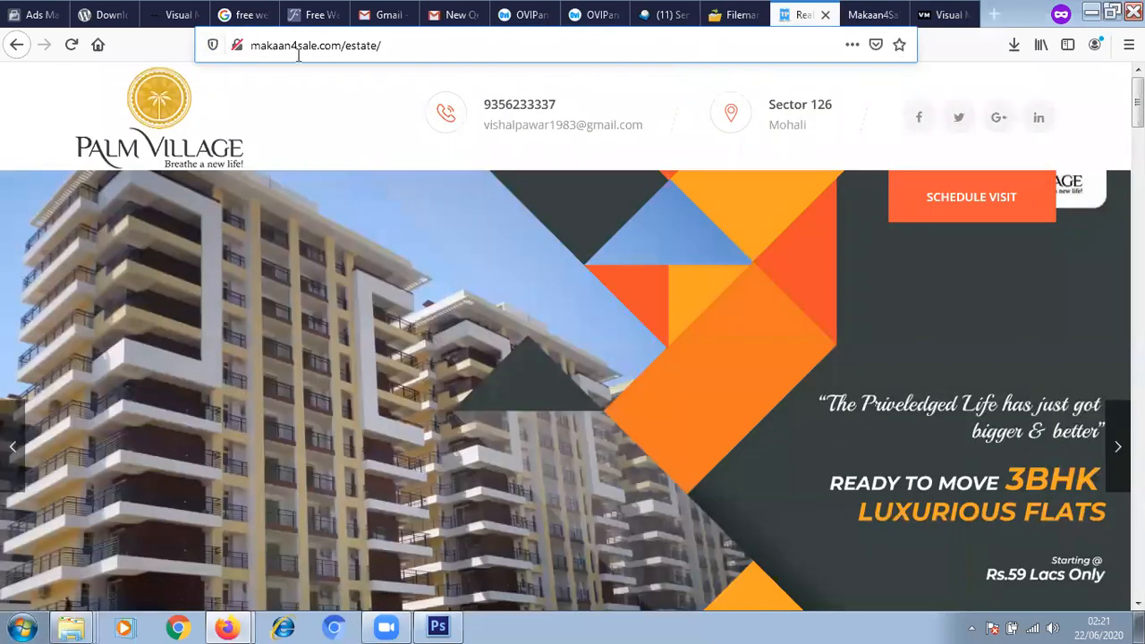